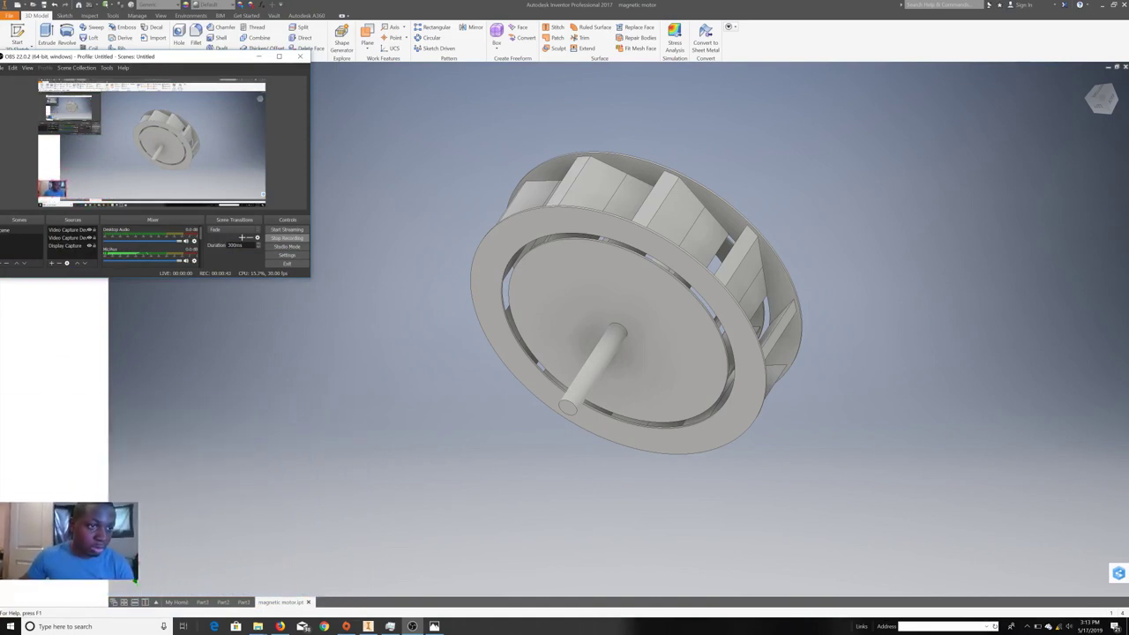
- Switch from OBS to the Inventor window showing the magnetic motor part and open the File menu
{"action": "key", "text": "alt+Tab"}
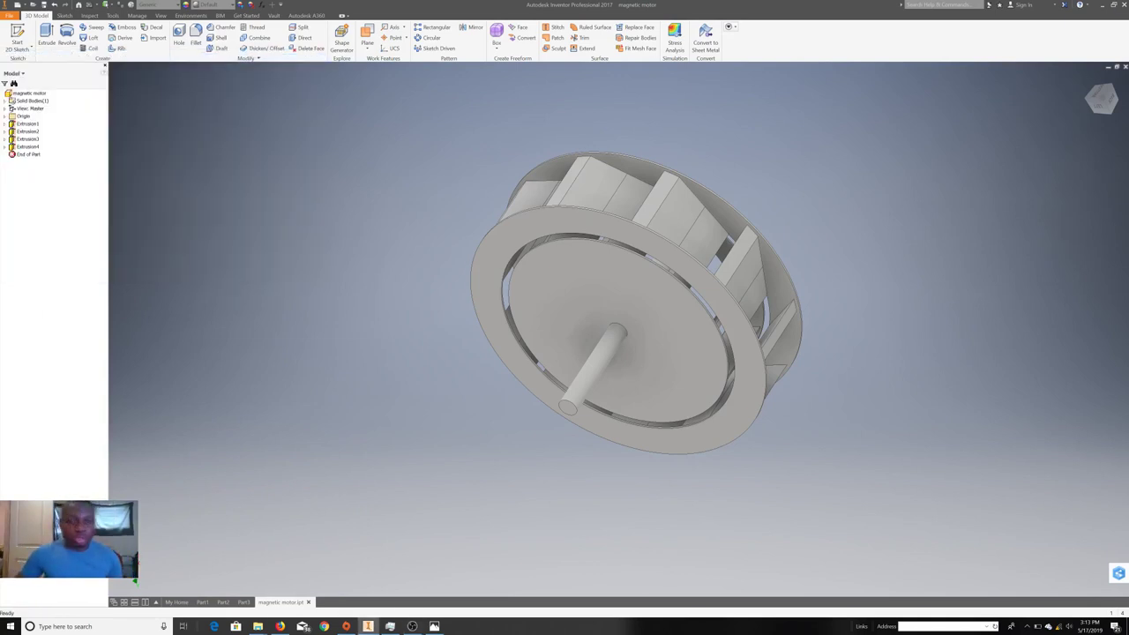
{"action": "left_click", "coordinate": [10, 15]}
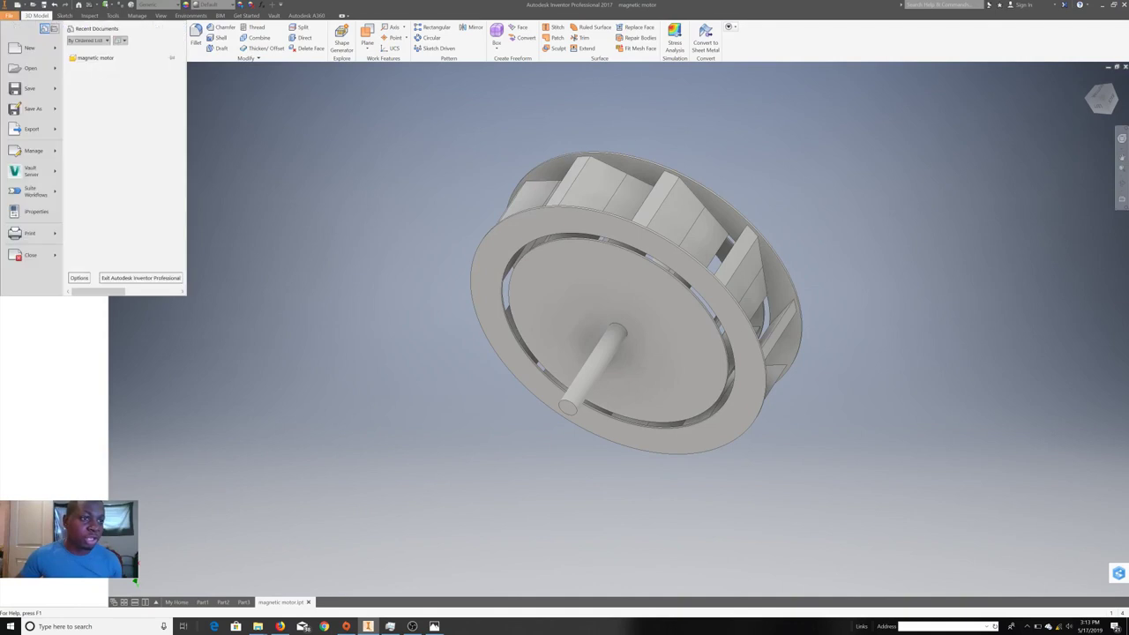
- Create a new Standard.ipt part (Part5) and start a 2D sketch on an origin plane
{"action": "left_click", "coordinate": [29, 47]}
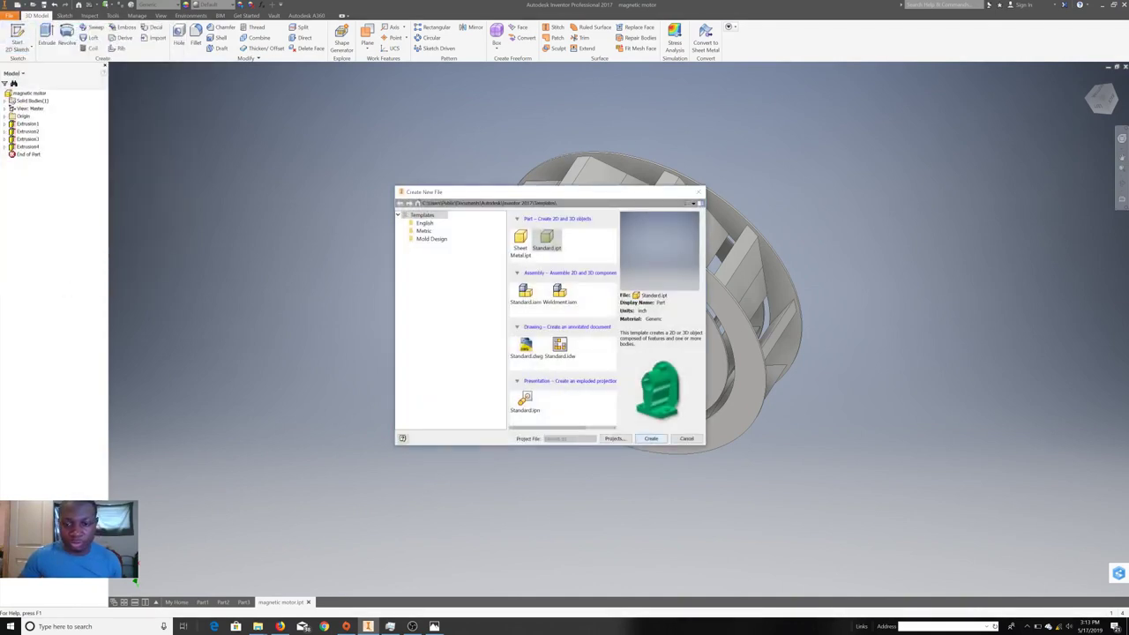
{"action": "key", "text": "Return"}
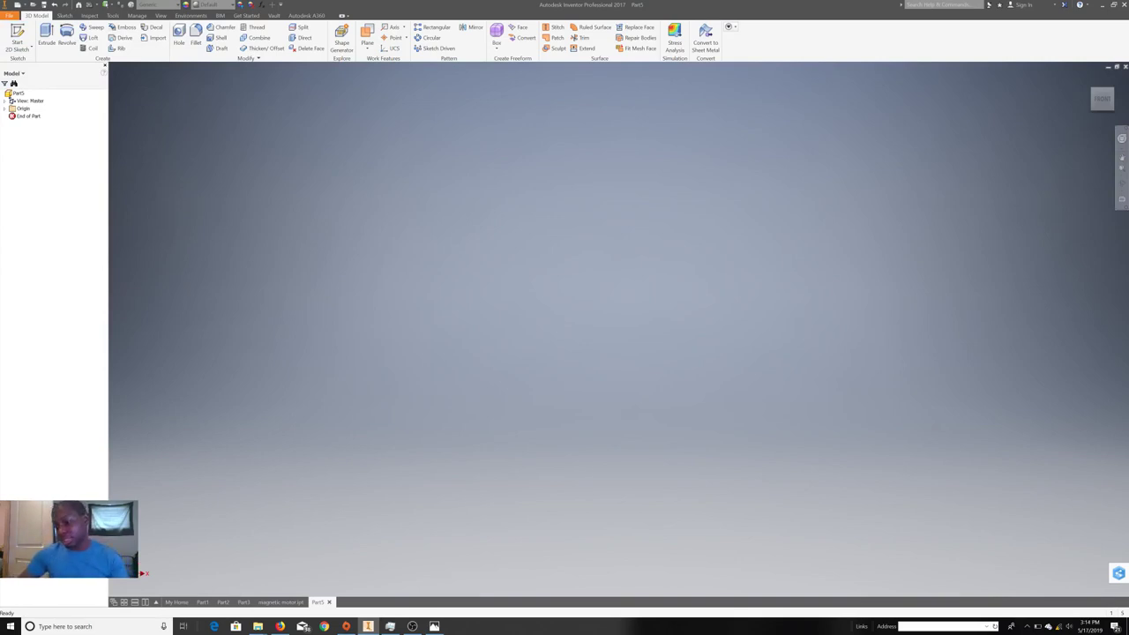
{"action": "left_click", "coordinate": [17, 37]}
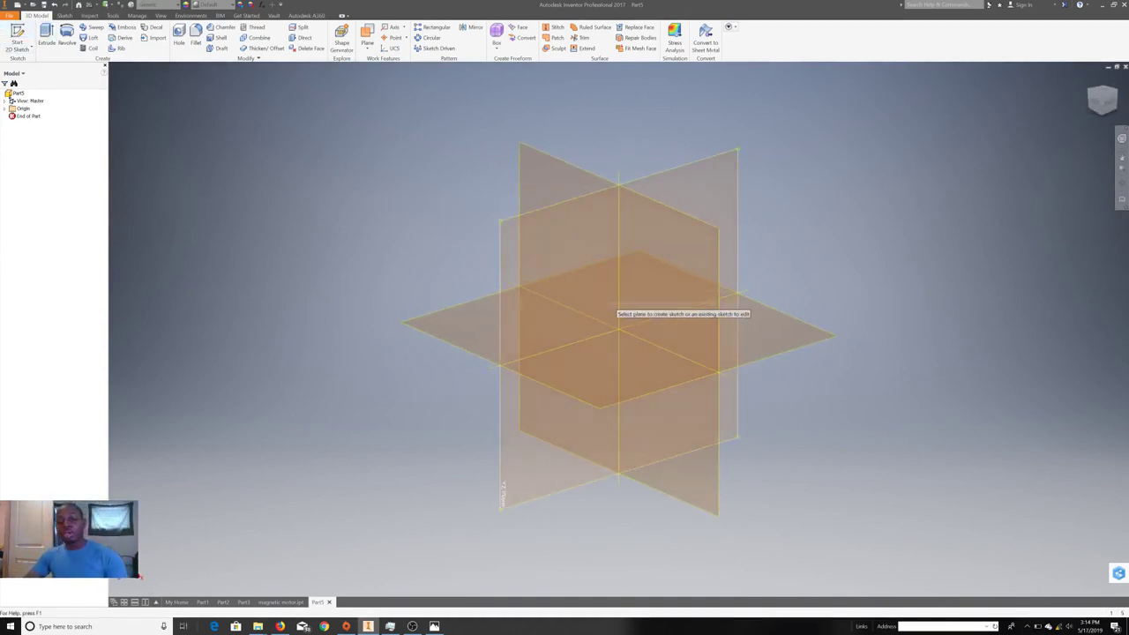
{"action": "left_click", "coordinate": [629, 378]}
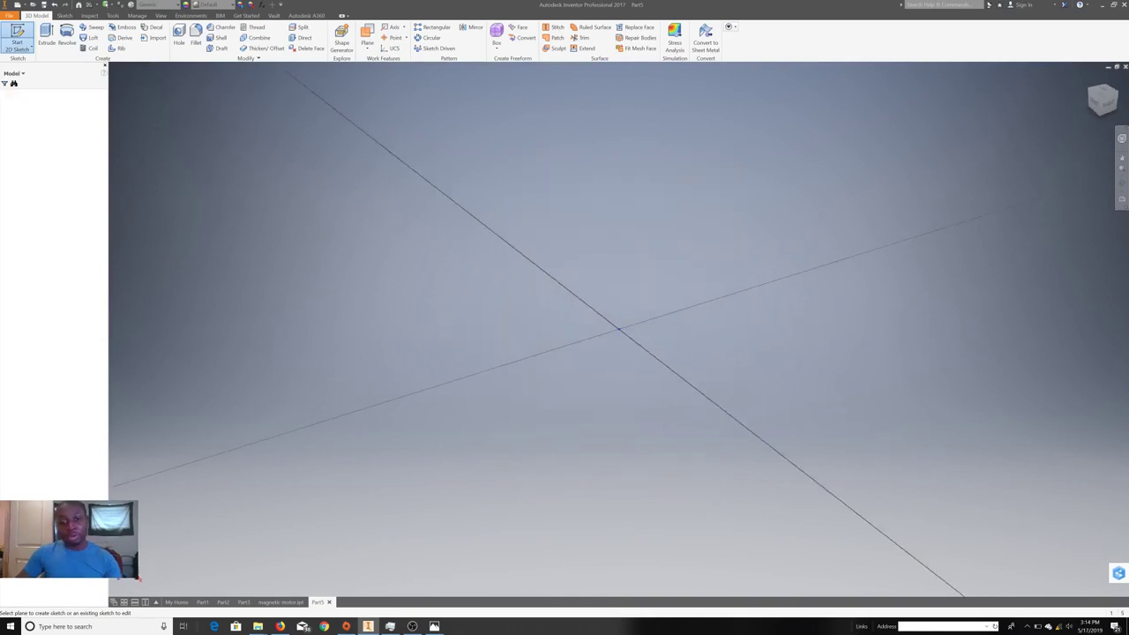
{"action": "key", "text": "l"}
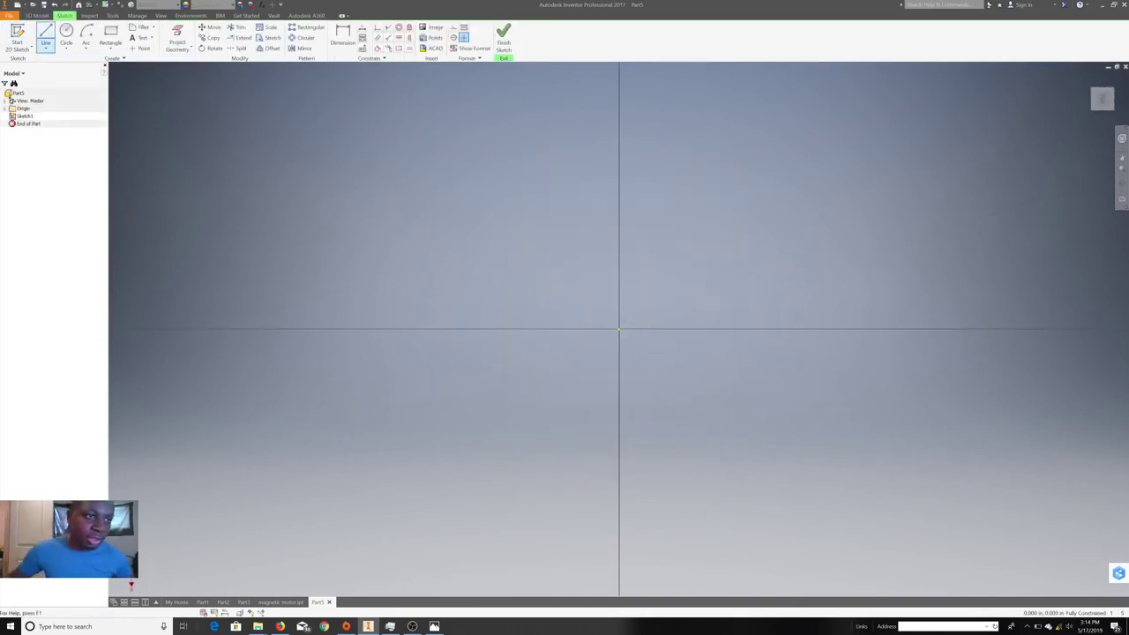
- Draw the first line from the sketch origin and delete the unwanted horizontal segment
{"action": "left_click", "coordinate": [618, 329]}
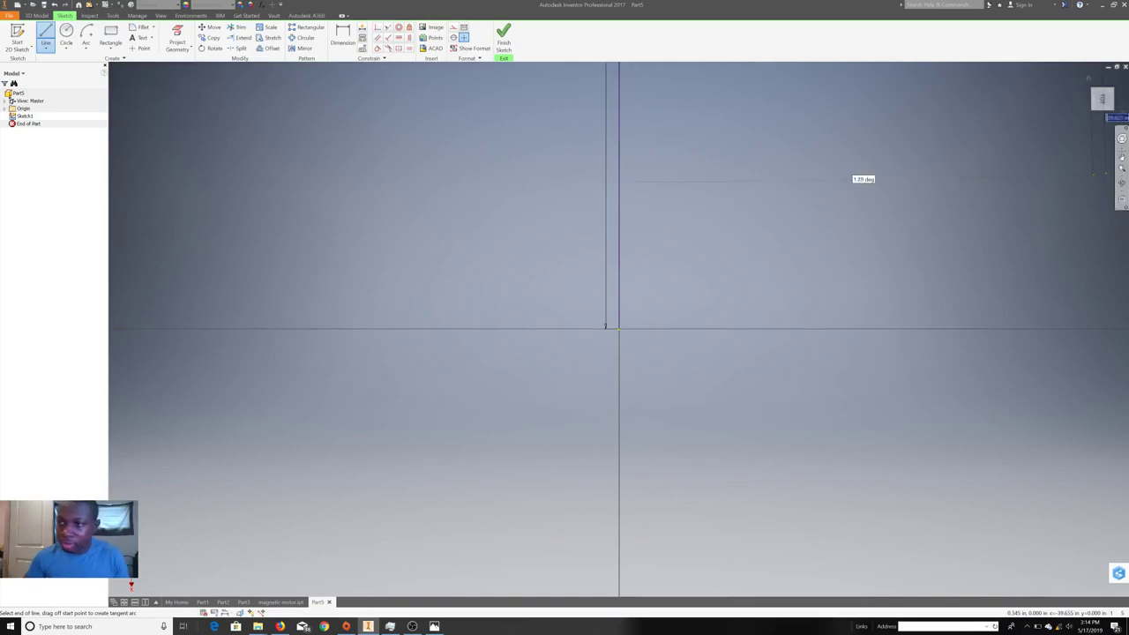
{"action": "scroll", "coordinate": [623, 479], "scroll_direction": "down", "scroll_amount": 3}
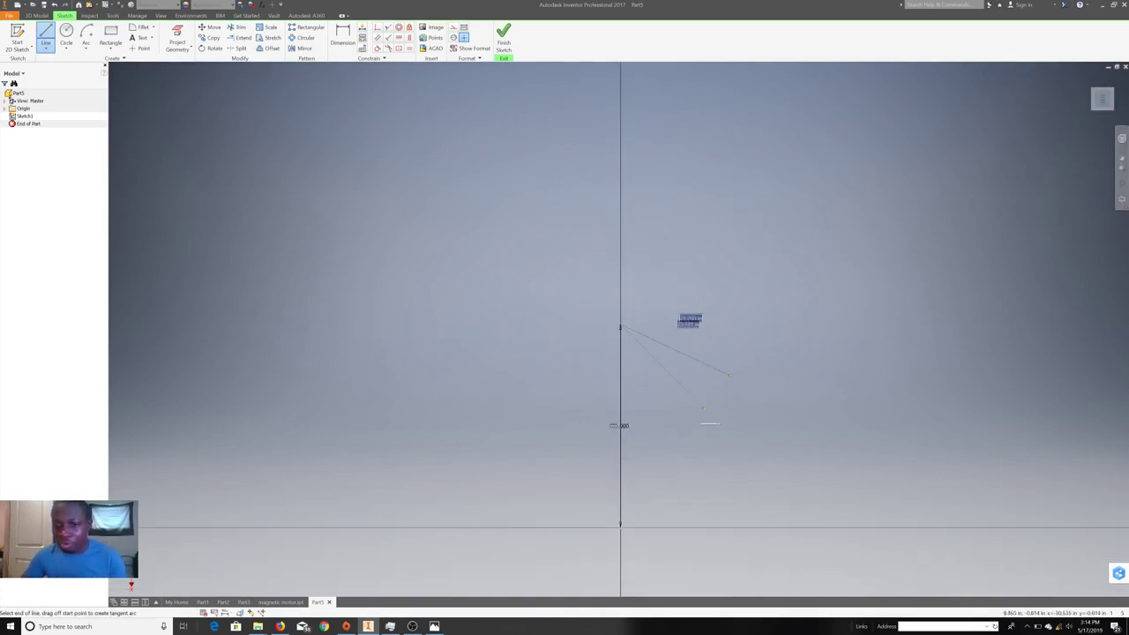
{"action": "left_click", "coordinate": [765, 324]}
{"action": "right_click", "coordinate": [670, 381]}
{"action": "left_click", "coordinate": [628, 381]}
{"action": "right_click", "coordinate": [685, 324]}
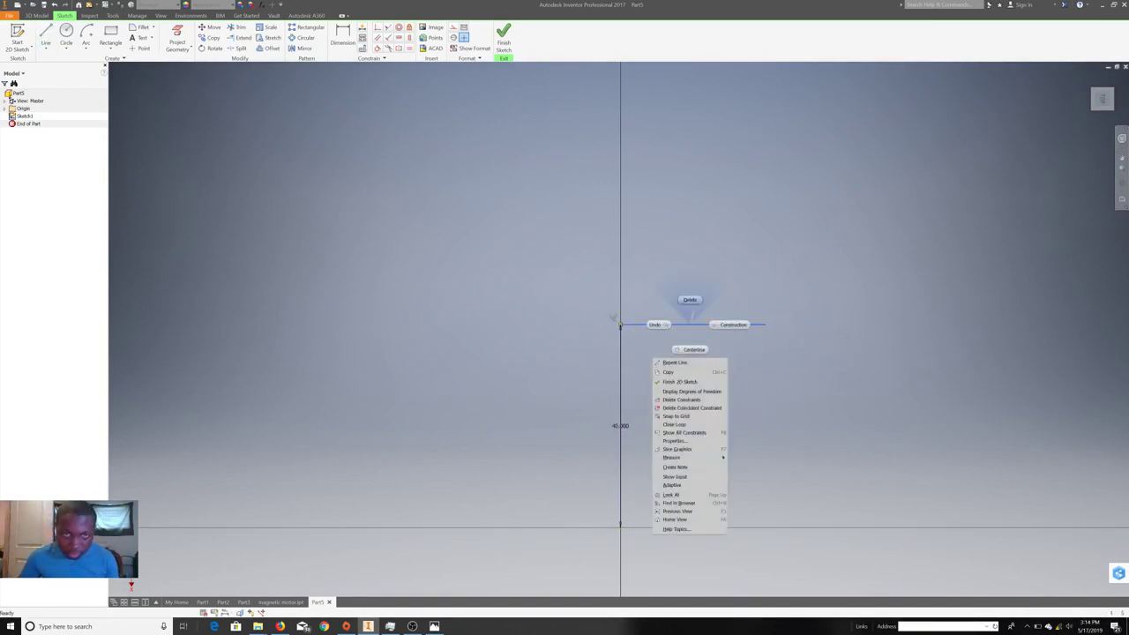
{"action": "key", "text": "Delete"}
- Draw the 30 top edge, right edge and bottom edge to close the 30 by 40 rectangle
{"action": "key", "text": "l"}
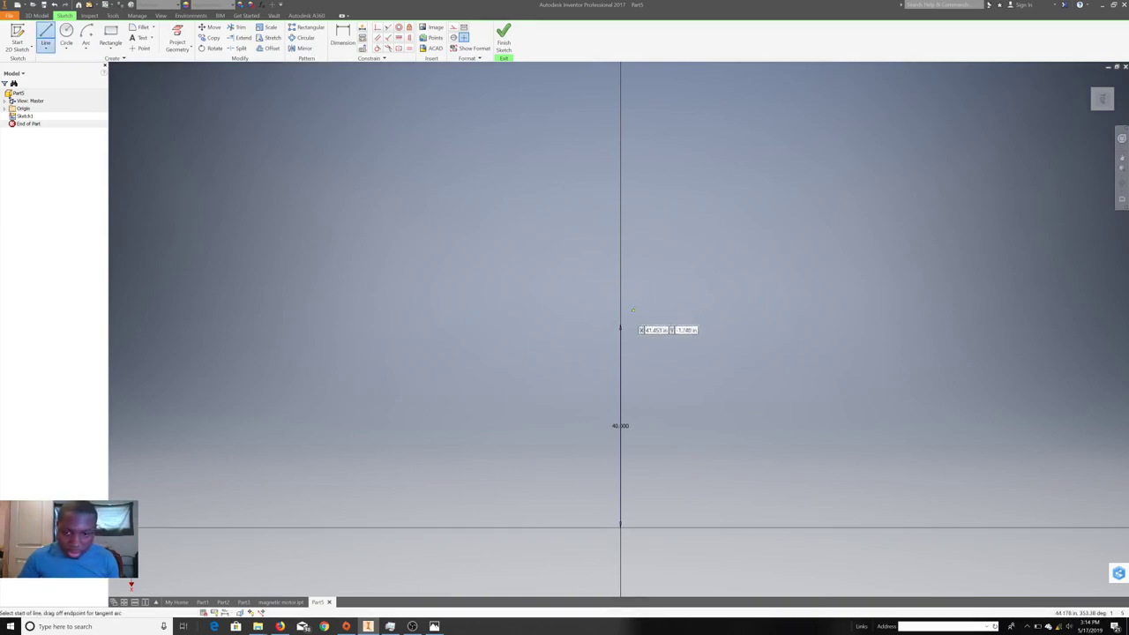
{"action": "left_click", "coordinate": [620, 327]}
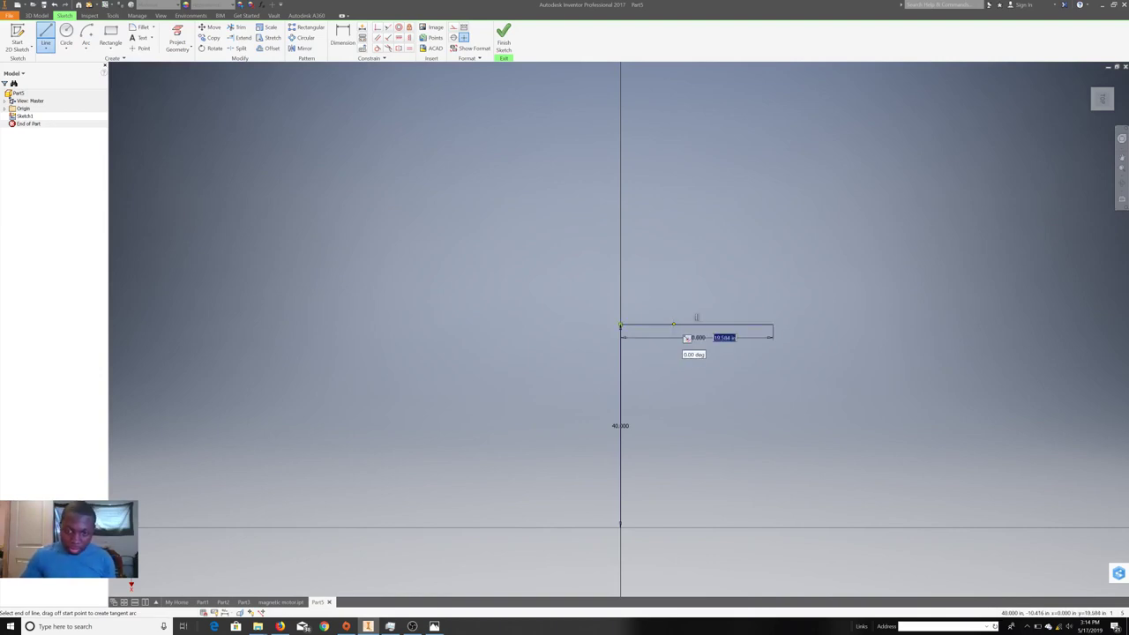
{"action": "left_click", "coordinate": [773, 326]}
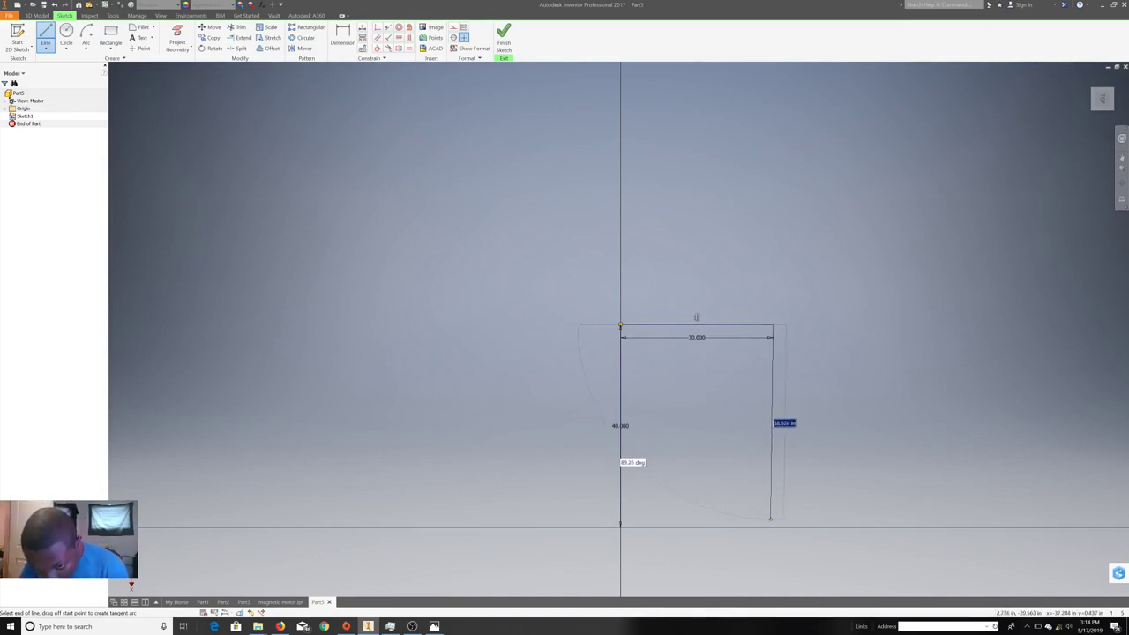
{"action": "left_click", "coordinate": [773, 527]}
{"action": "left_click", "coordinate": [620, 527]}
{"action": "scroll", "coordinate": [768, 464], "scroll_direction": "up", "scroll_amount": 2}
{"action": "scroll", "coordinate": [773, 388], "scroll_direction": "down", "scroll_amount": 1}
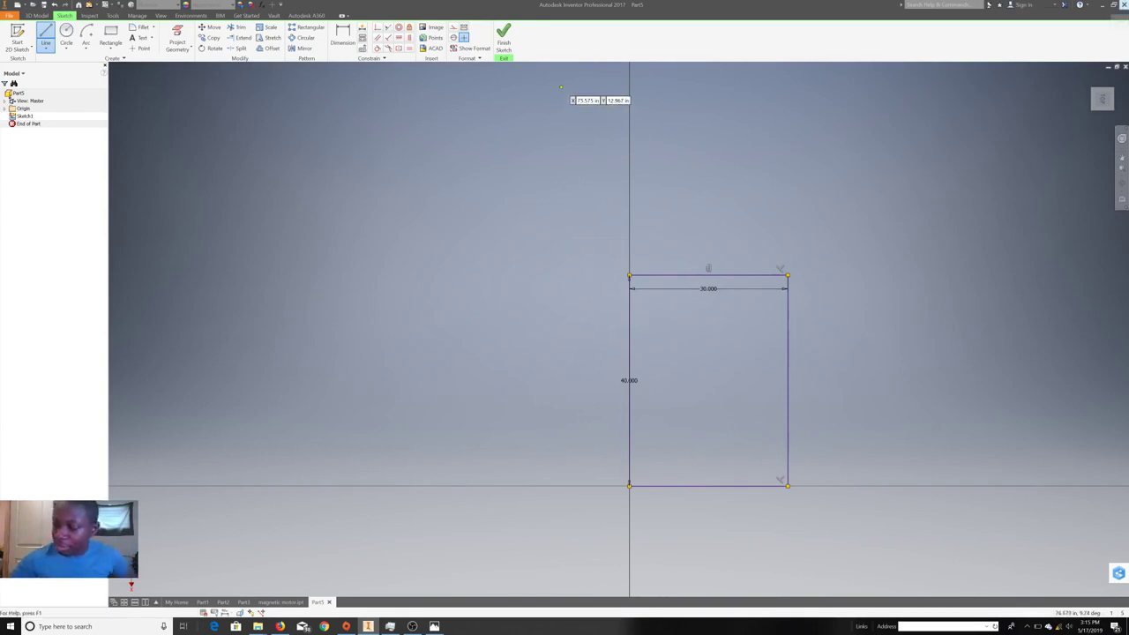
{"action": "scroll", "coordinate": [696, 311], "scroll_direction": "up", "scroll_amount": 3}
- Draw a line left from the rectangle's left edge with a short vertical step and a 15 segment
{"action": "scroll", "coordinate": [696, 310], "scroll_direction": "down", "scroll_amount": 4}
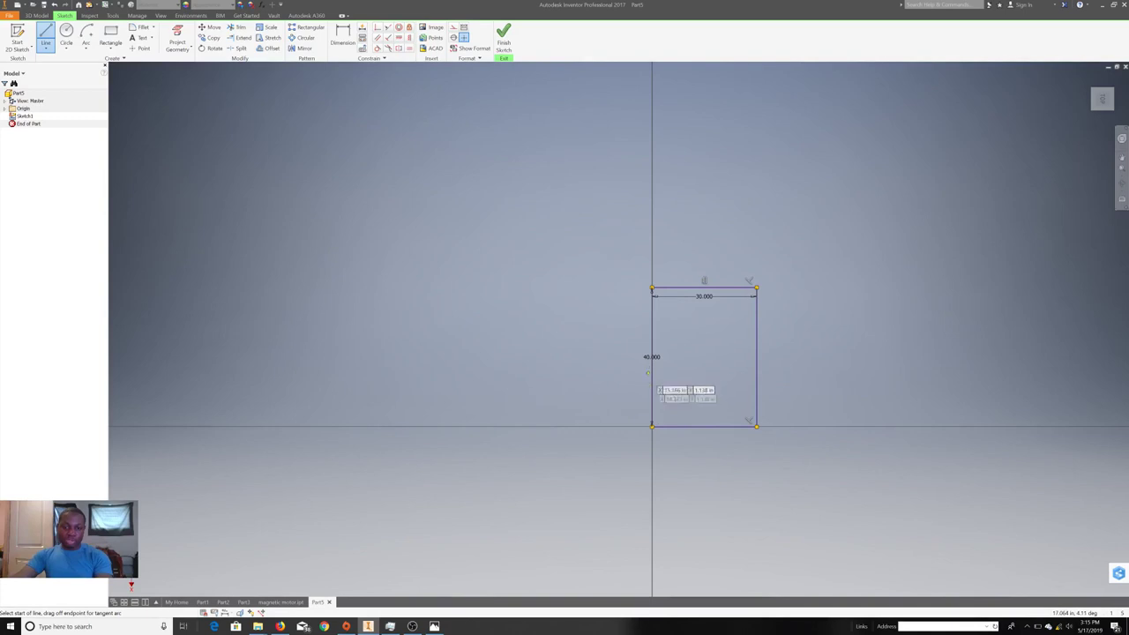
{"action": "left_click", "coordinate": [652, 392]}
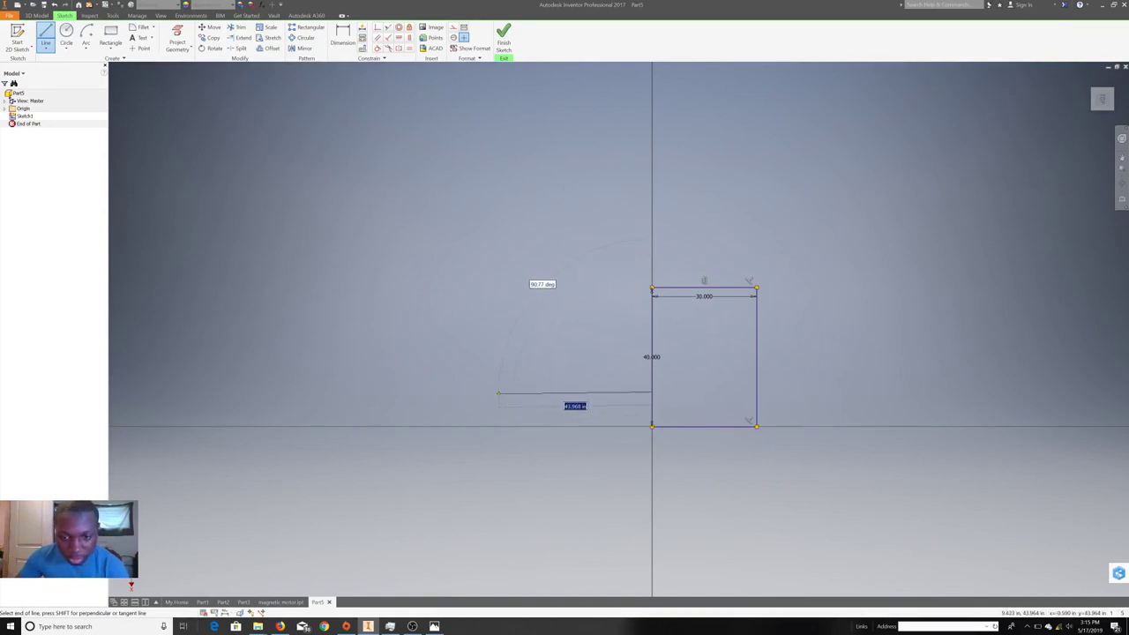
{"action": "left_click", "coordinate": [498, 392]}
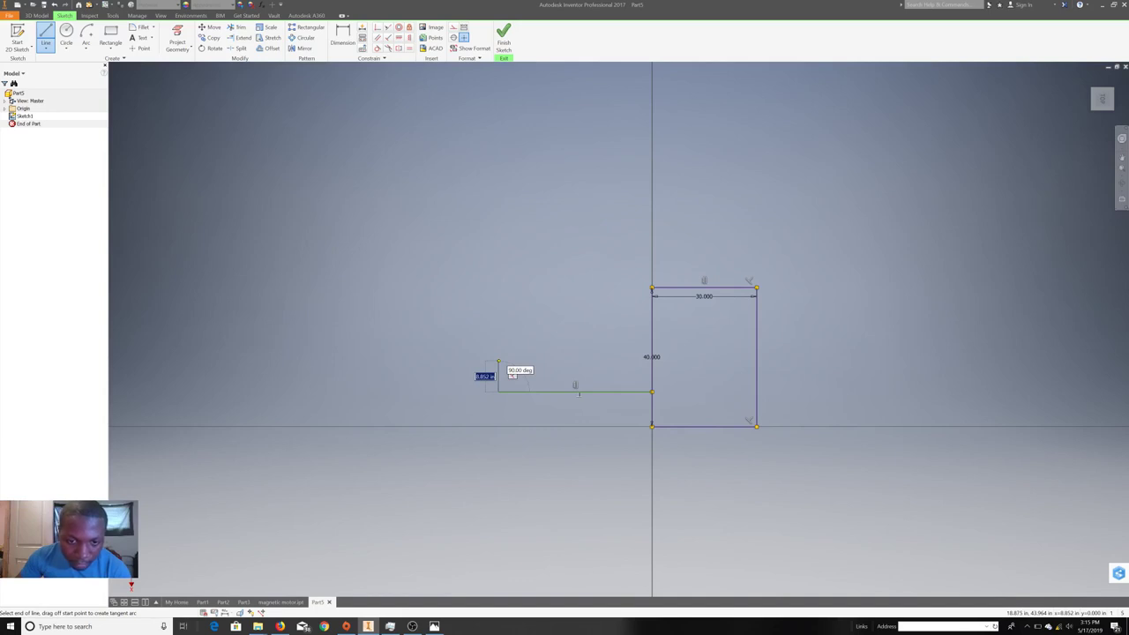
{"action": "left_click", "coordinate": [498, 361]}
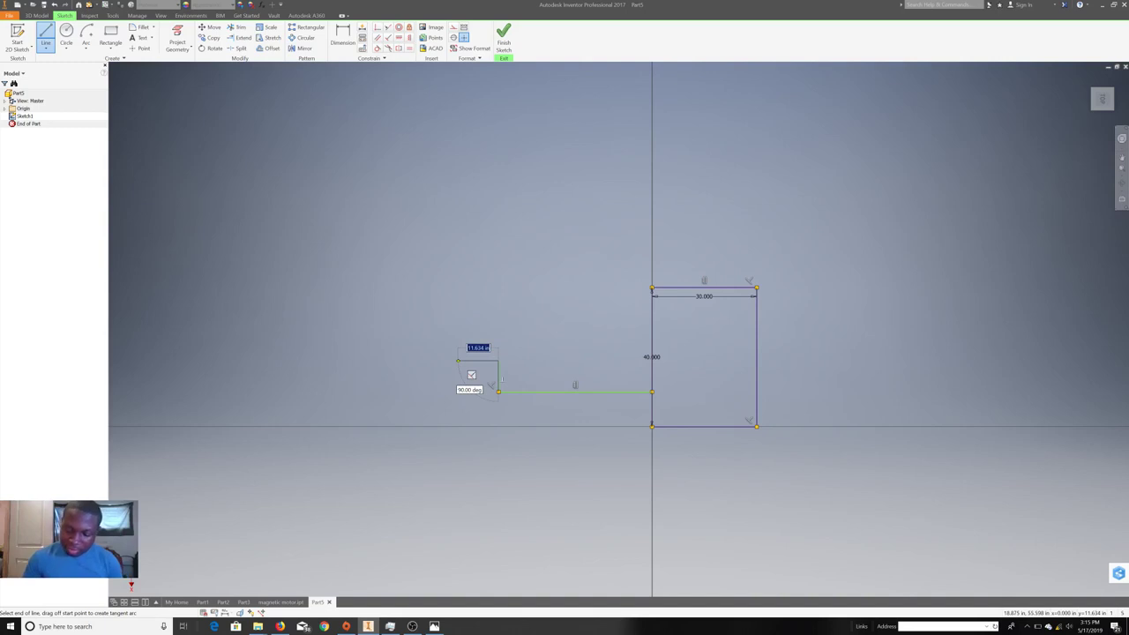
{"action": "type", "text": "15.000"}
{"action": "key", "text": "Return"}
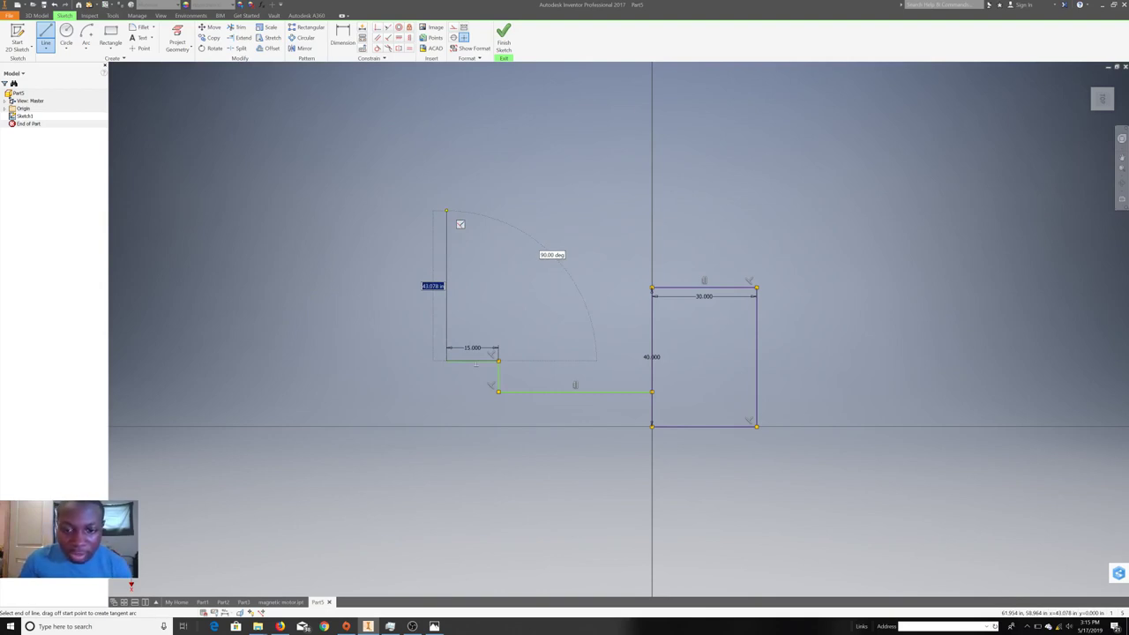
- Stretch the next segment out, enter 50 for it, and end the Line command
{"action": "left_click_drag", "start_coordinate": [596, 360], "coordinate": [608, 360]}
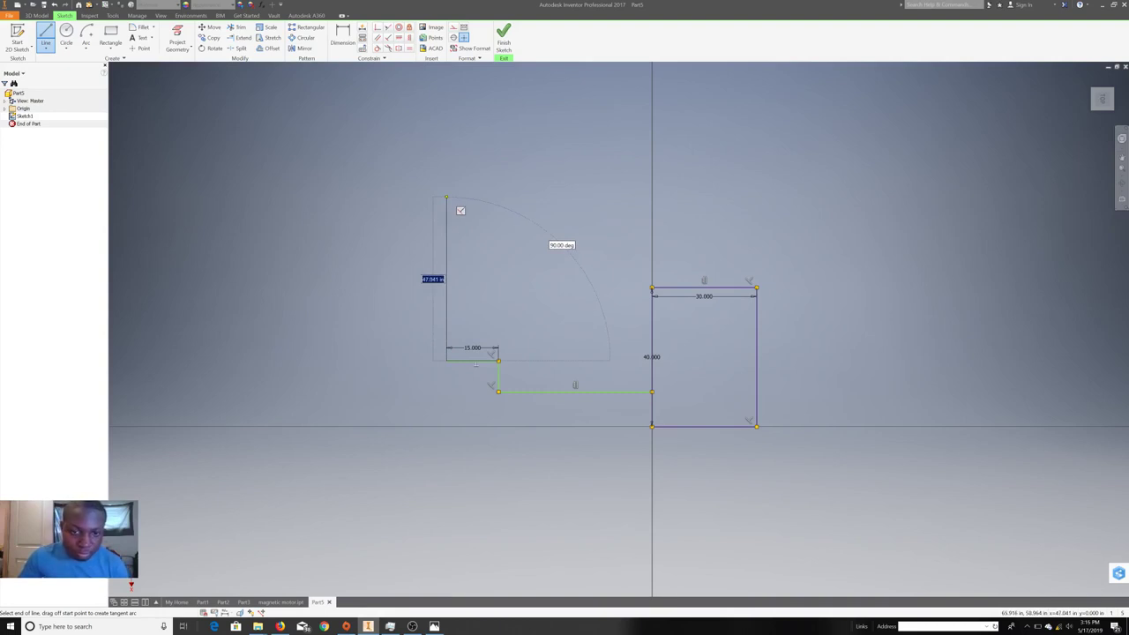
{"action": "left_click_drag", "start_coordinate": [609, 360], "coordinate": [618, 360]}
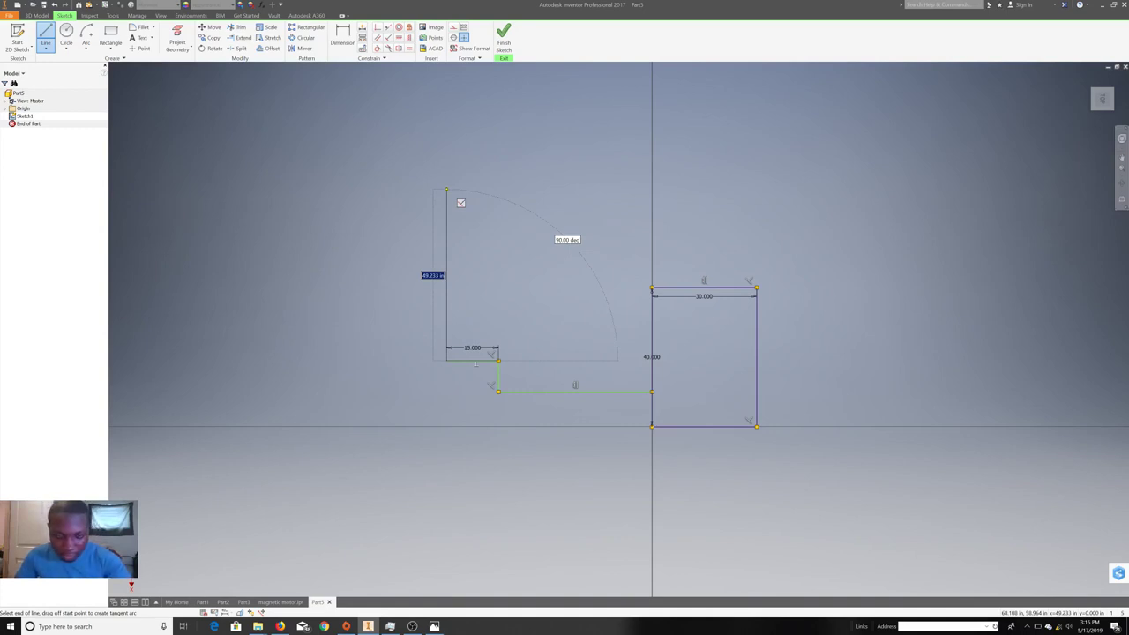
{"action": "type", "text": "50"}
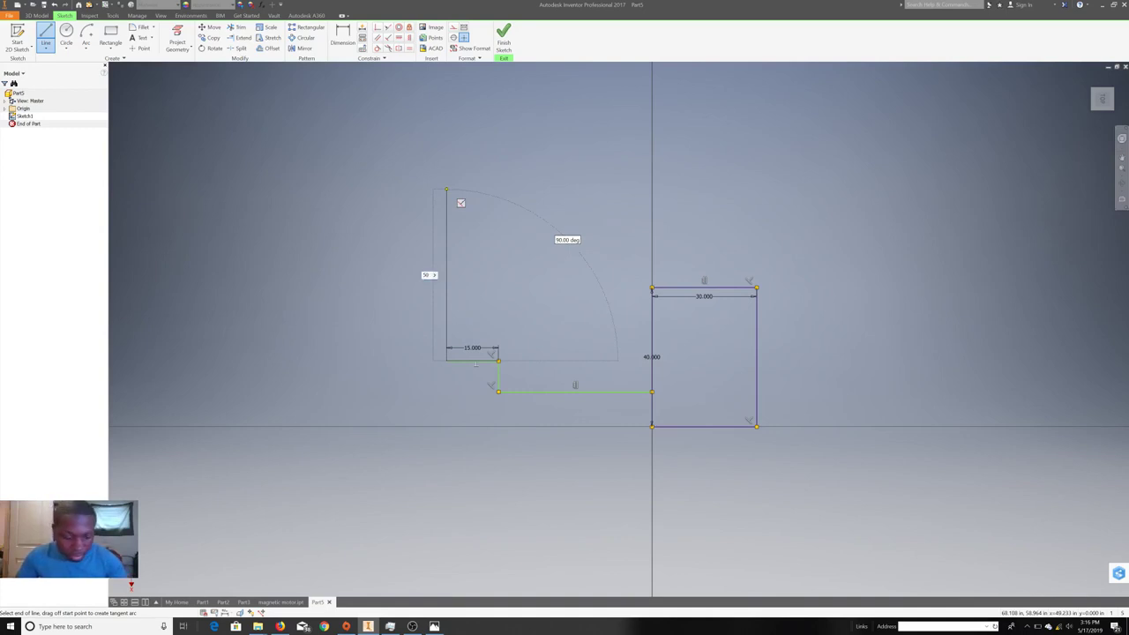
{"action": "key", "text": "Tab"}
{"action": "scroll", "coordinate": [461, 203], "scroll_direction": "down", "scroll_amount": 3}
{"action": "scroll", "coordinate": [461, 203], "scroll_direction": "up", "scroll_amount": 15}
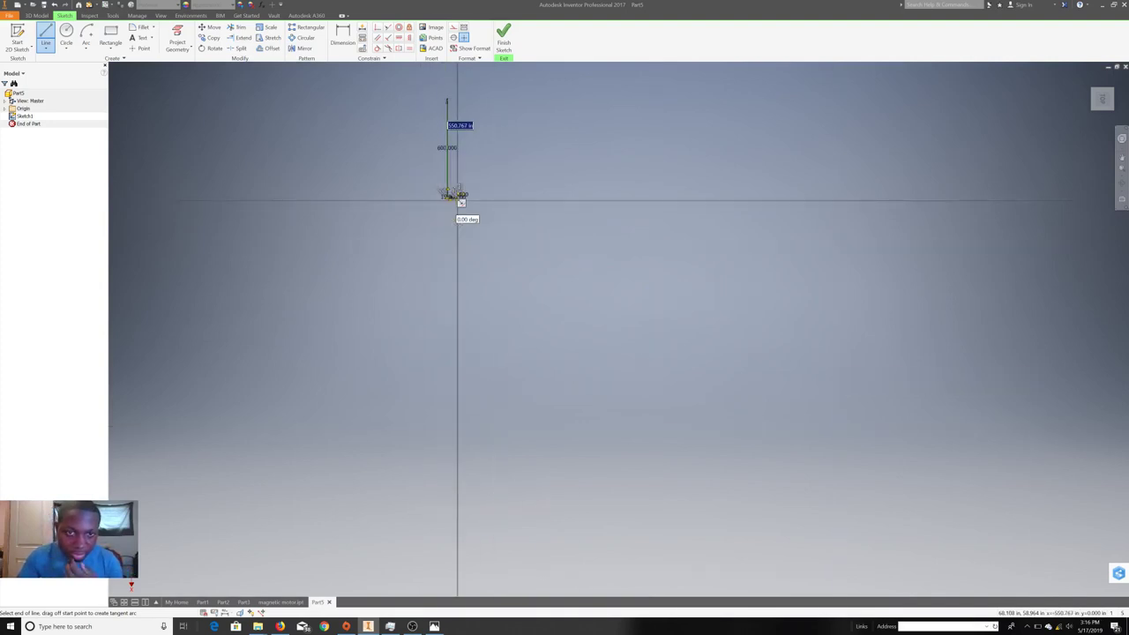
{"action": "scroll", "coordinate": [461, 202], "scroll_direction": "down", "scroll_amount": 2}
{"action": "scroll", "coordinate": [457, 189], "scroll_direction": "down", "scroll_amount": 2}
{"action": "right_click", "coordinate": [452, 174]}
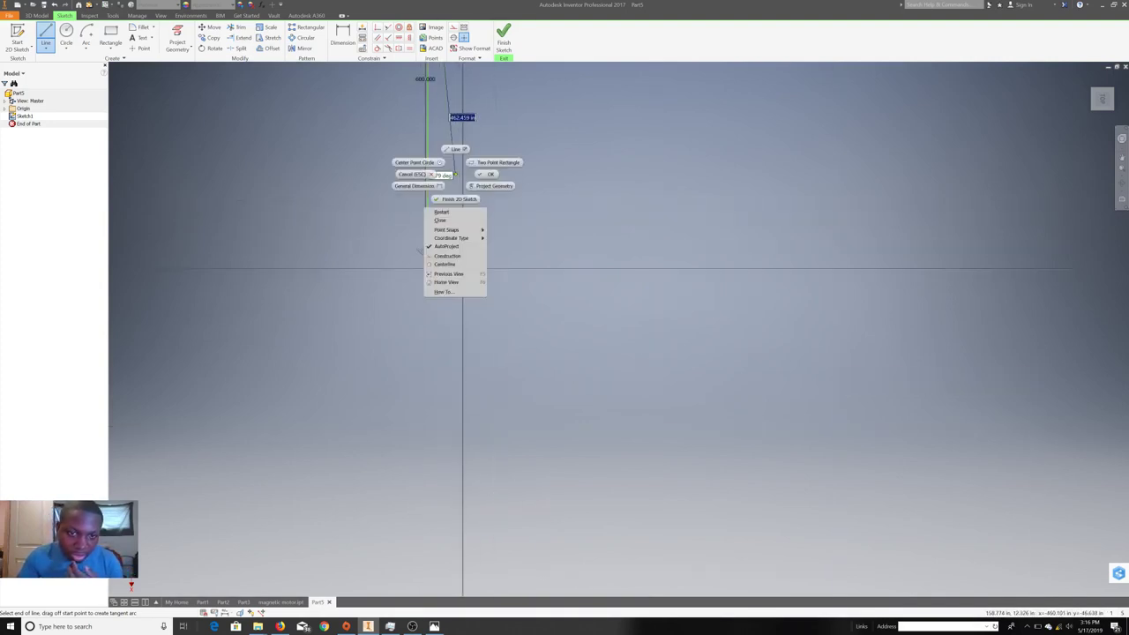
{"action": "left_click", "coordinate": [446, 173]}
{"action": "right_click", "coordinate": [429, 173]}
{"action": "key", "text": "Escape"}
{"action": "right_click", "coordinate": [429, 173]}
{"action": "key", "text": "Escape"}
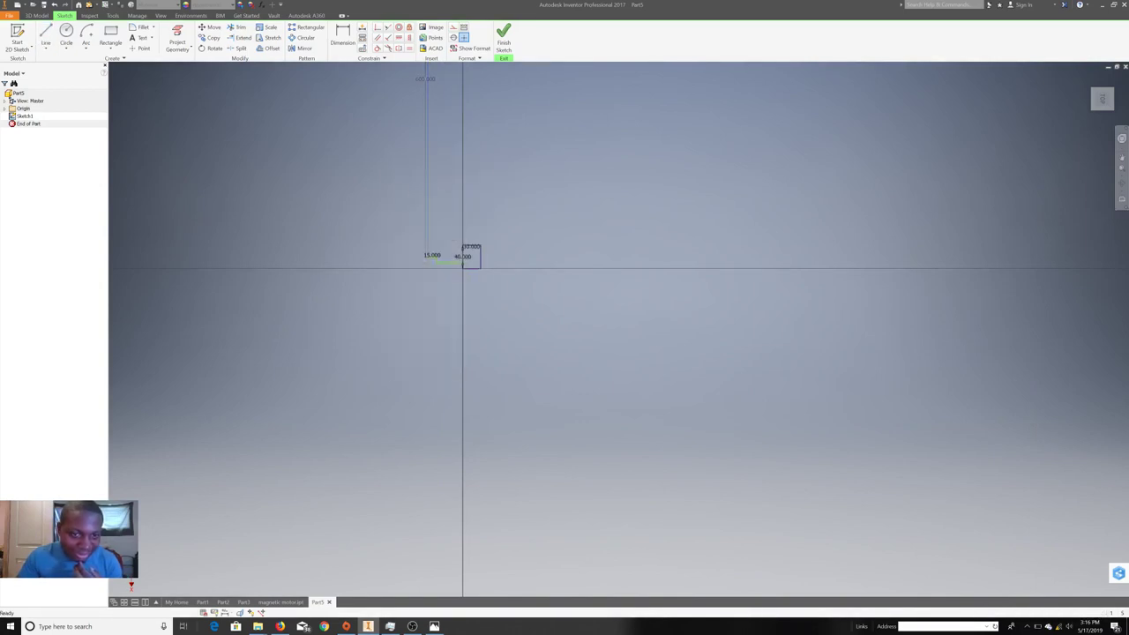
- Delete all the geometry of the small stepped sketch
{"action": "left_click_drag", "start_coordinate": [407, 174], "coordinate": [518, 329]}
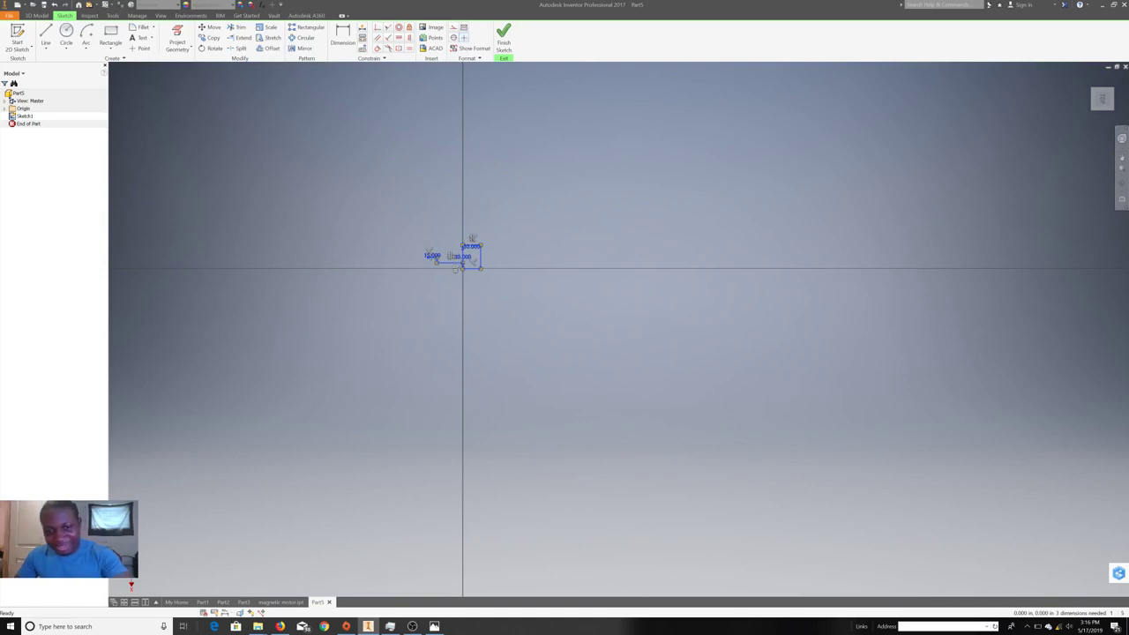
{"action": "right_click", "coordinate": [517, 325]}
{"action": "left_click", "coordinate": [513, 294]}
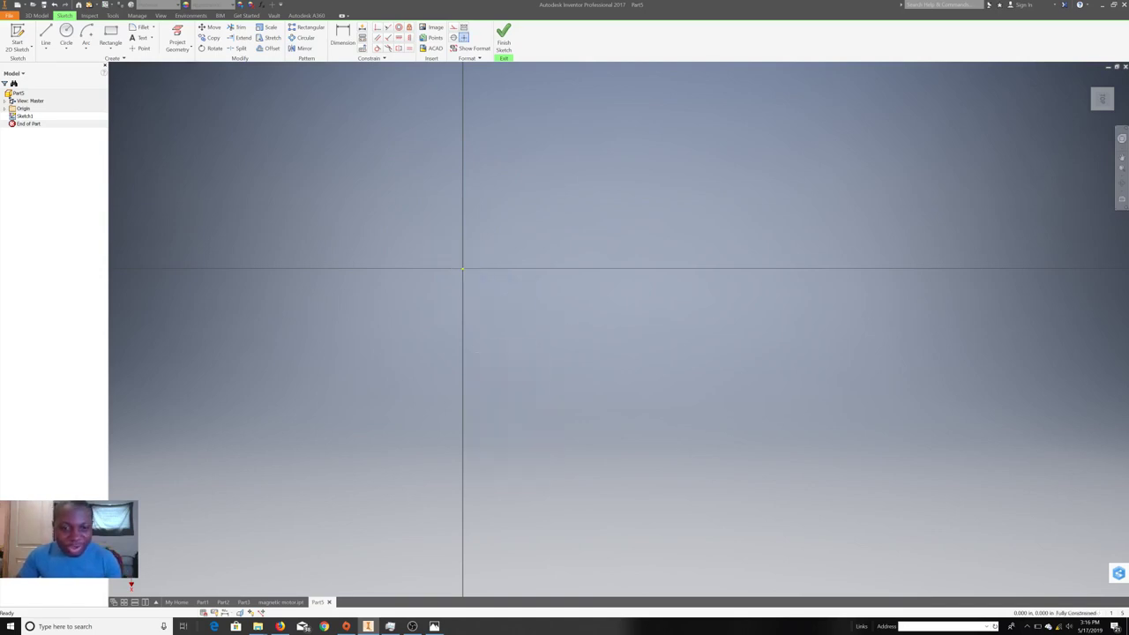
- Draw a 480-long vertical line from the sketch origin and end the line chain
{"action": "key", "text": "l"}
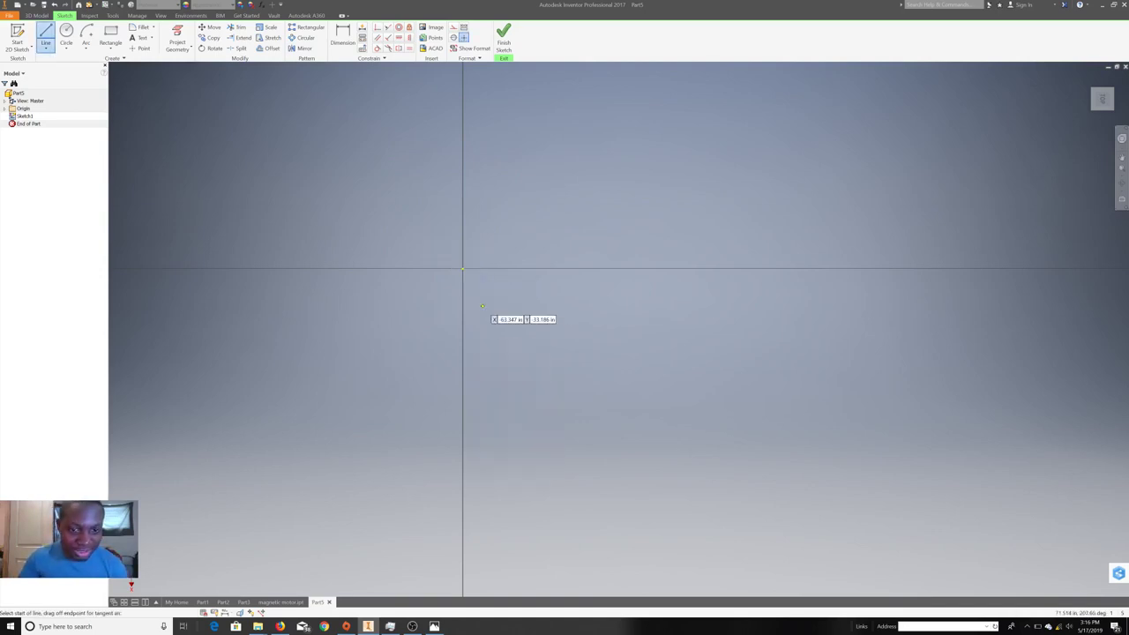
{"action": "left_click", "coordinate": [463, 268]}
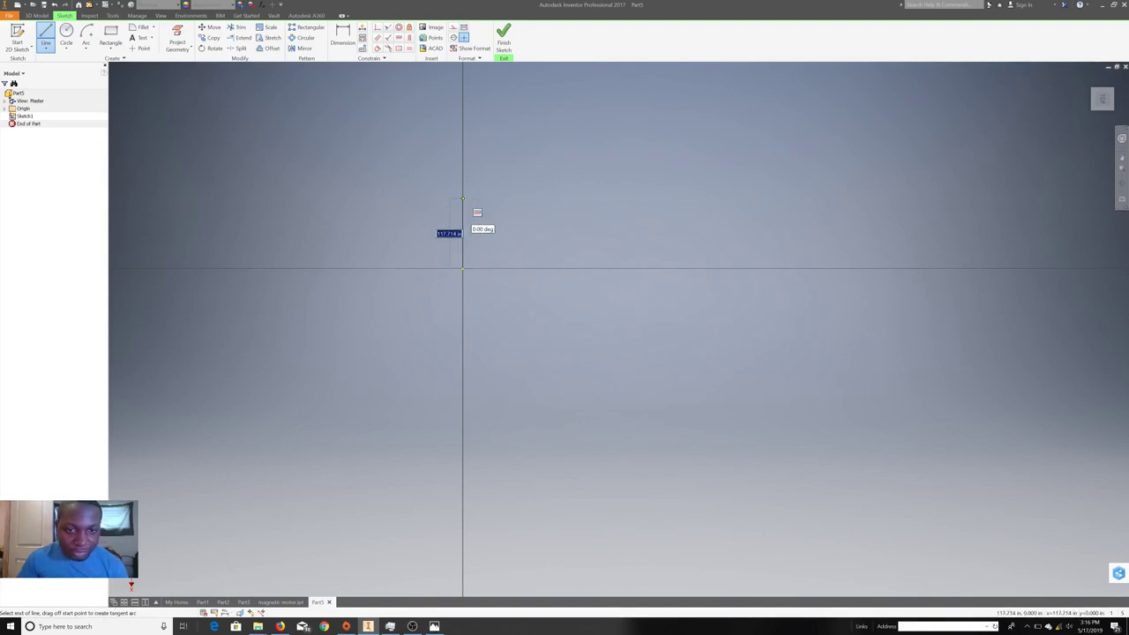
{"action": "key", "text": "BackSpace"}
{"action": "type", "text": "0"}
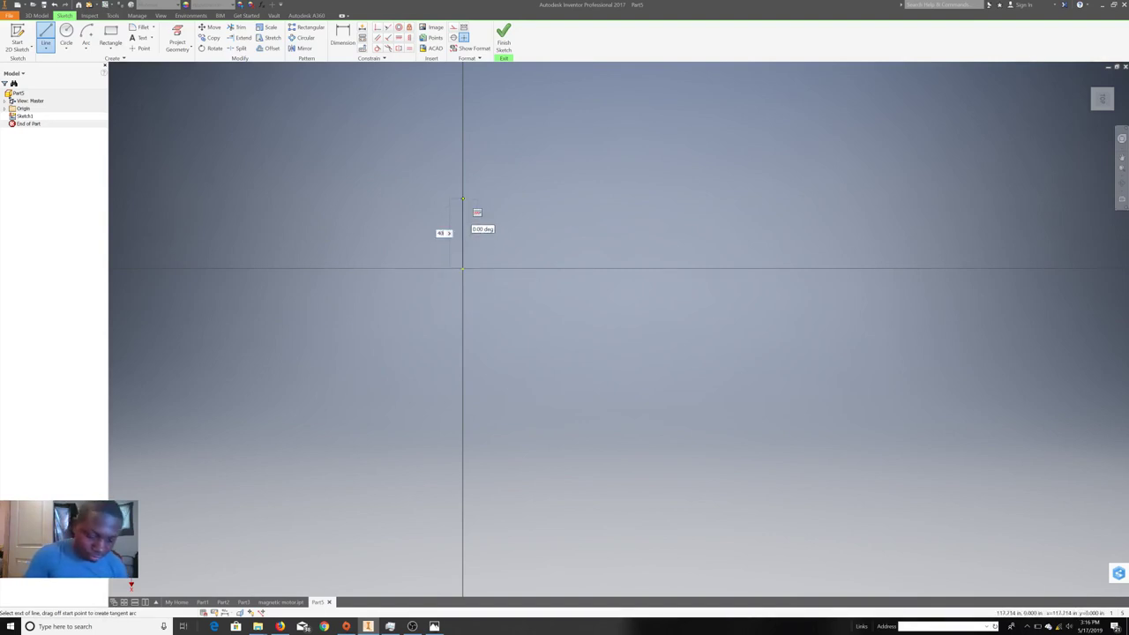
{"action": "key", "text": "Return"}
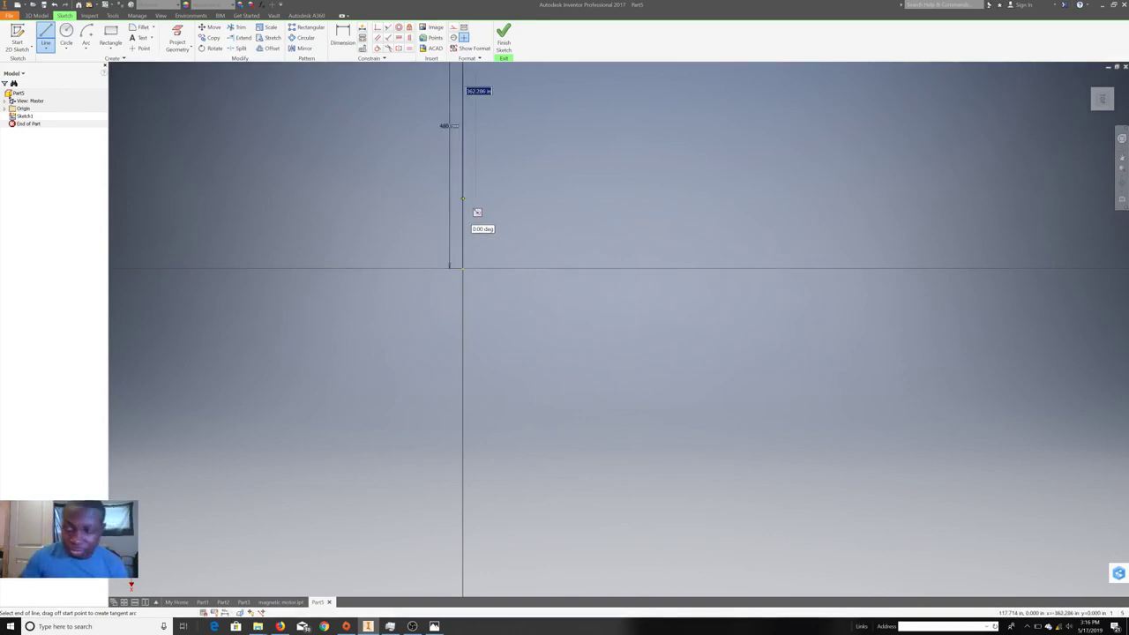
{"action": "left_click", "coordinate": [1121, 158]}
{"action": "left_click_drag", "start_coordinate": [462, 236], "coordinate": [724, 262]}
{"action": "scroll", "coordinate": [724, 264], "scroll_direction": "up", "scroll_amount": 5}
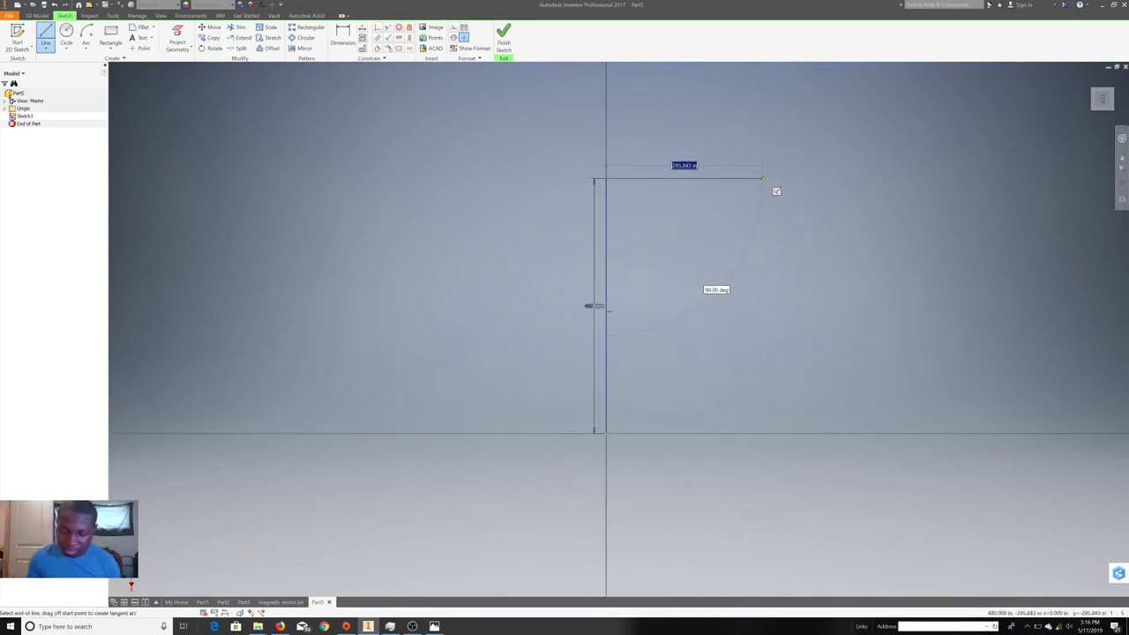
{"action": "key", "text": "Tab"}
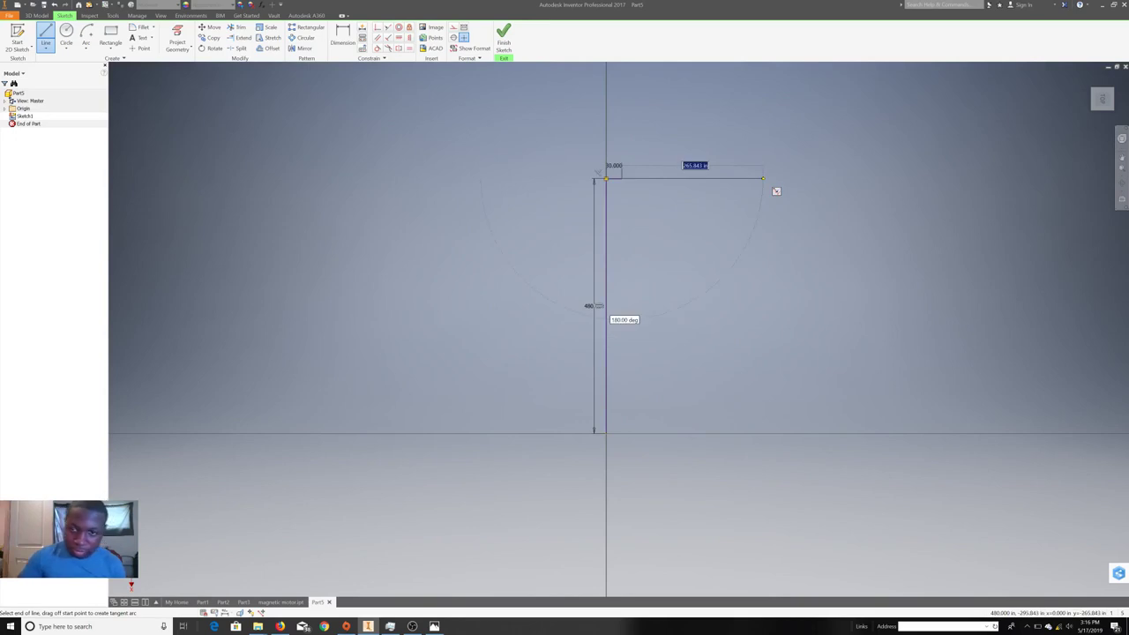
{"action": "right_click", "coordinate": [776, 190]}
{"action": "left_click", "coordinate": [749, 216]}
- Draw a 360-long horizontal line to the right from the top of the 480 line
{"action": "right_click", "coordinate": [609, 181]}
{"action": "key", "text": "Escape"}
{"action": "left_click", "coordinate": [46, 35]}
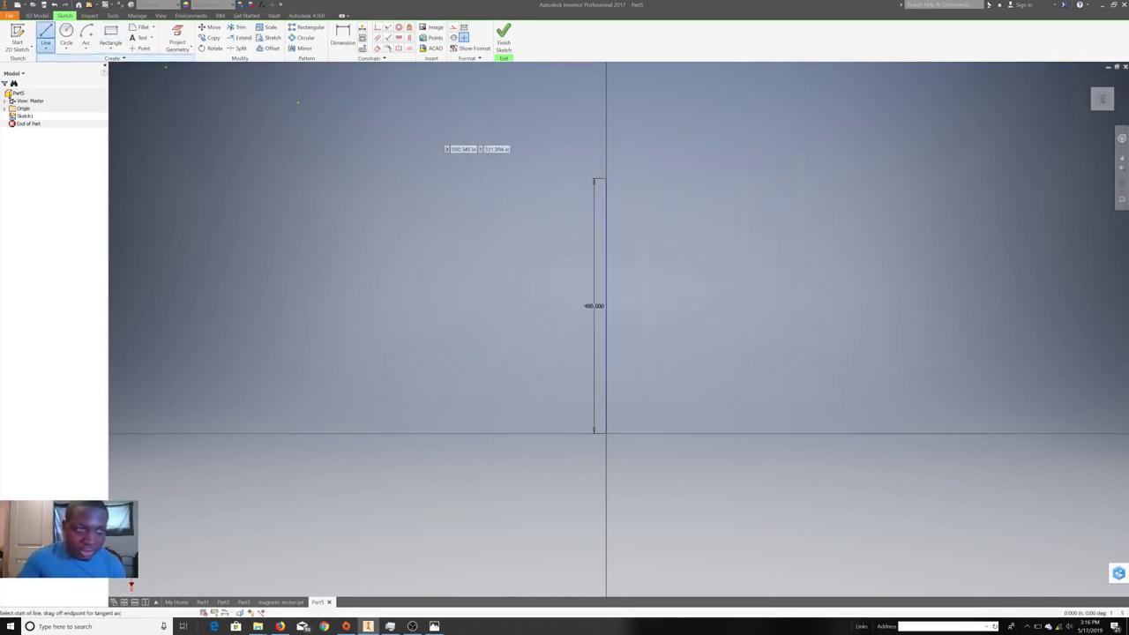
{"action": "left_click", "coordinate": [594, 180]}
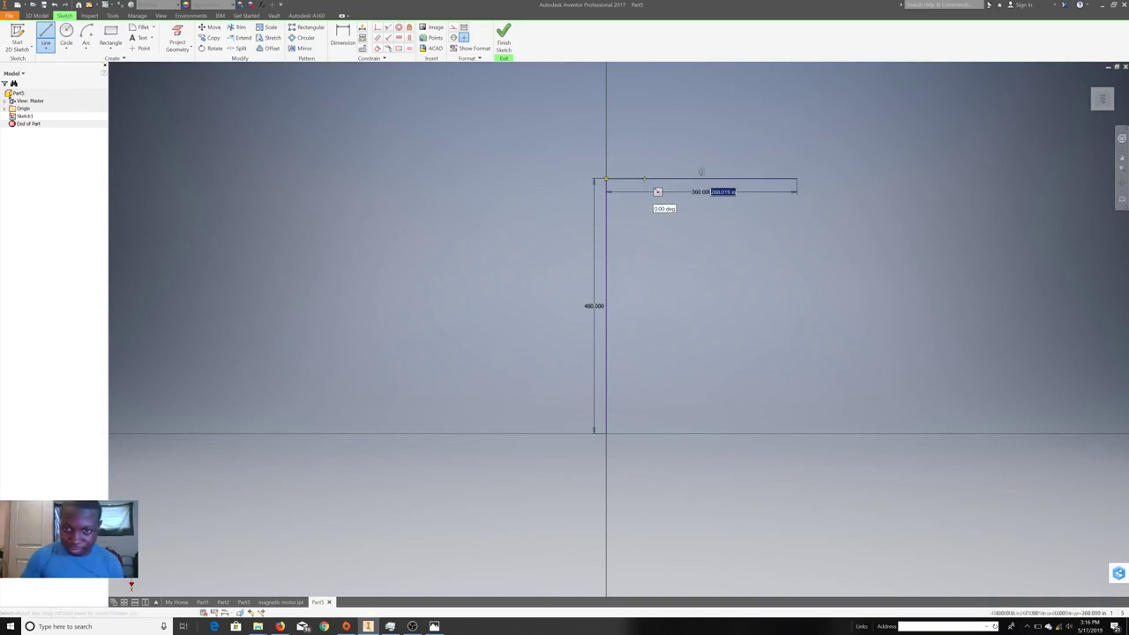
{"action": "left_click", "coordinate": [797, 179]}
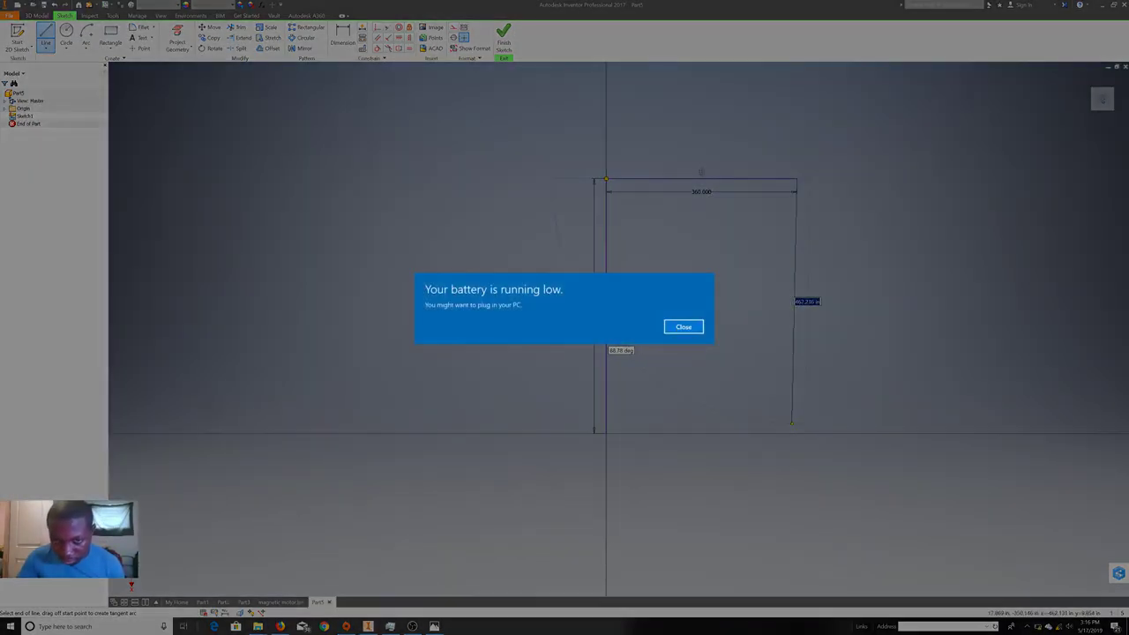
- Draw the right-side vertical line down to the baseline, dismissing the low-battery notification
{"action": "left_click", "coordinate": [683, 327]}
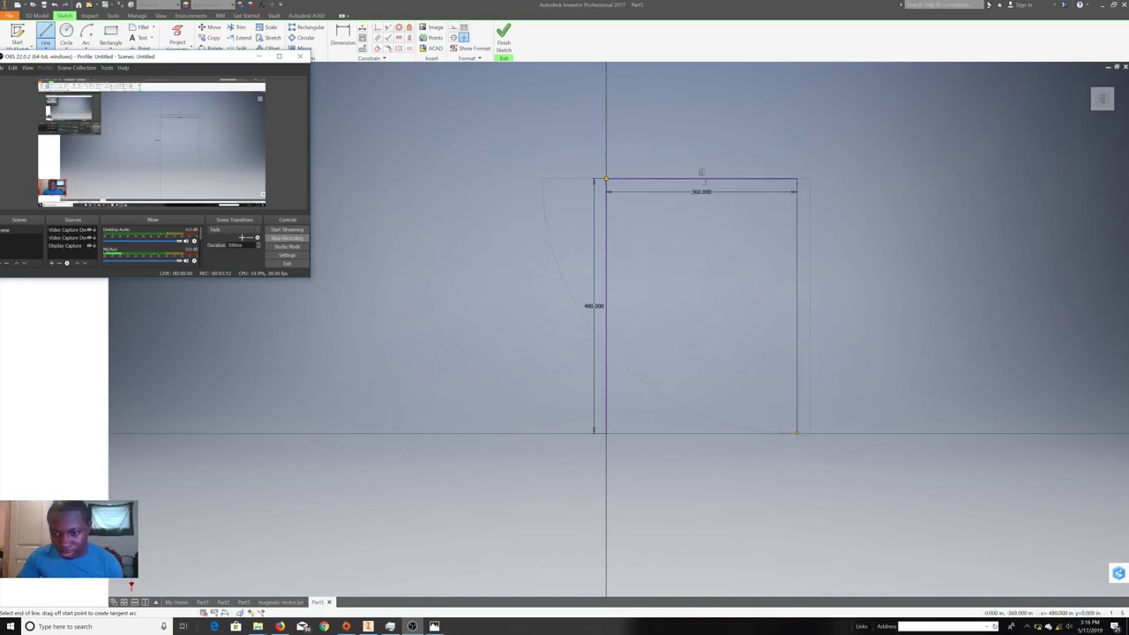
{"action": "left_click", "coordinate": [796, 432]}
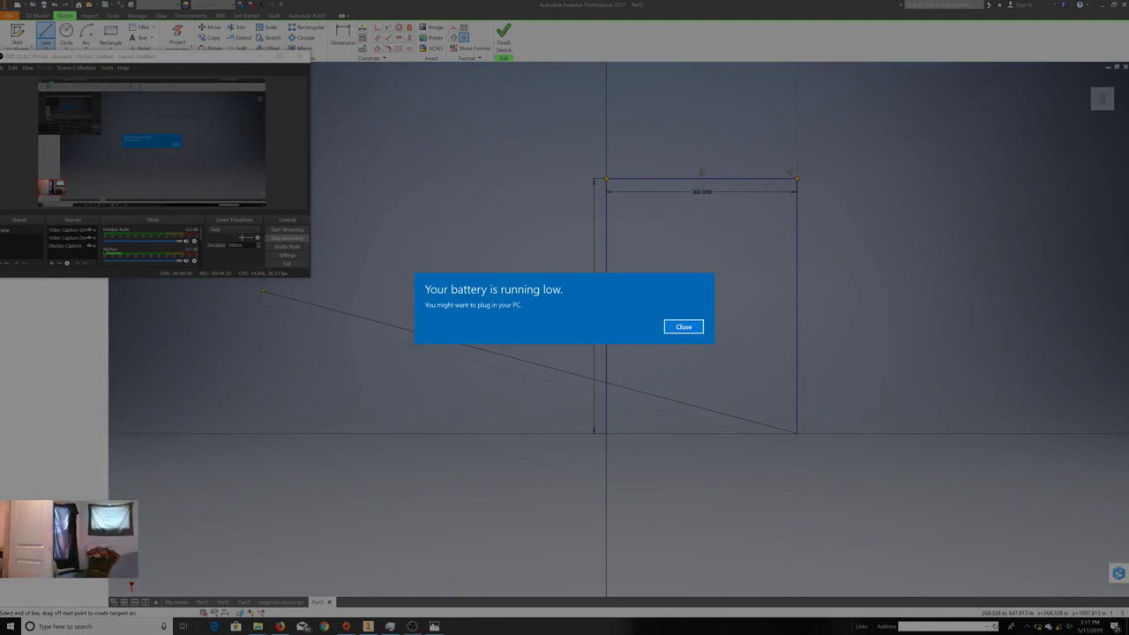
{"action": "key", "text": "Return"}
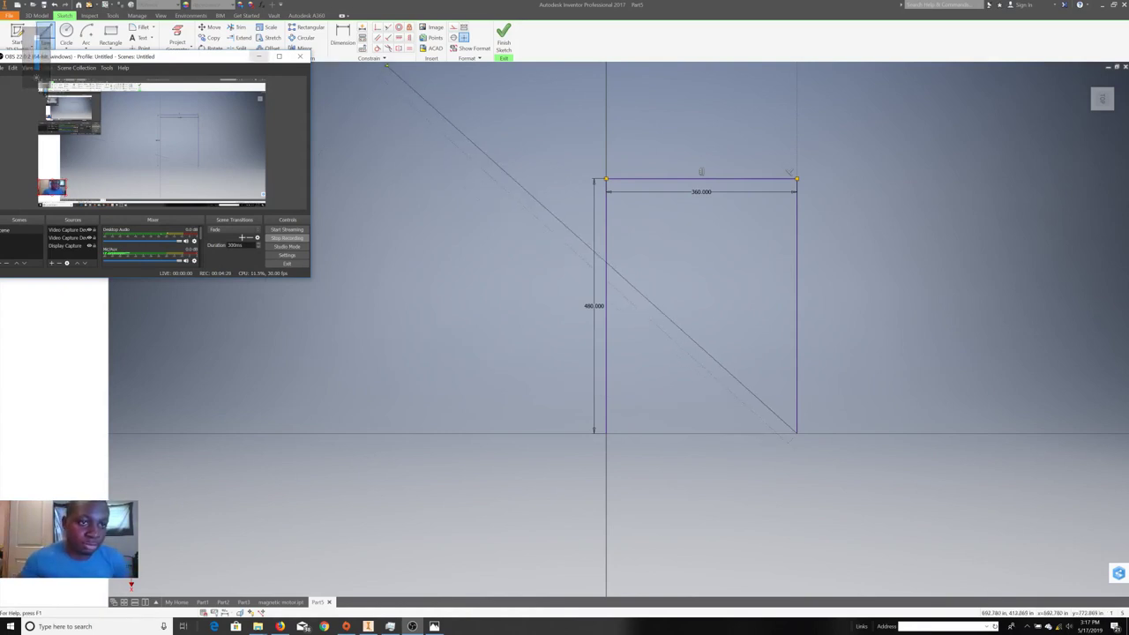
{"action": "left_click", "coordinate": [258, 55]}
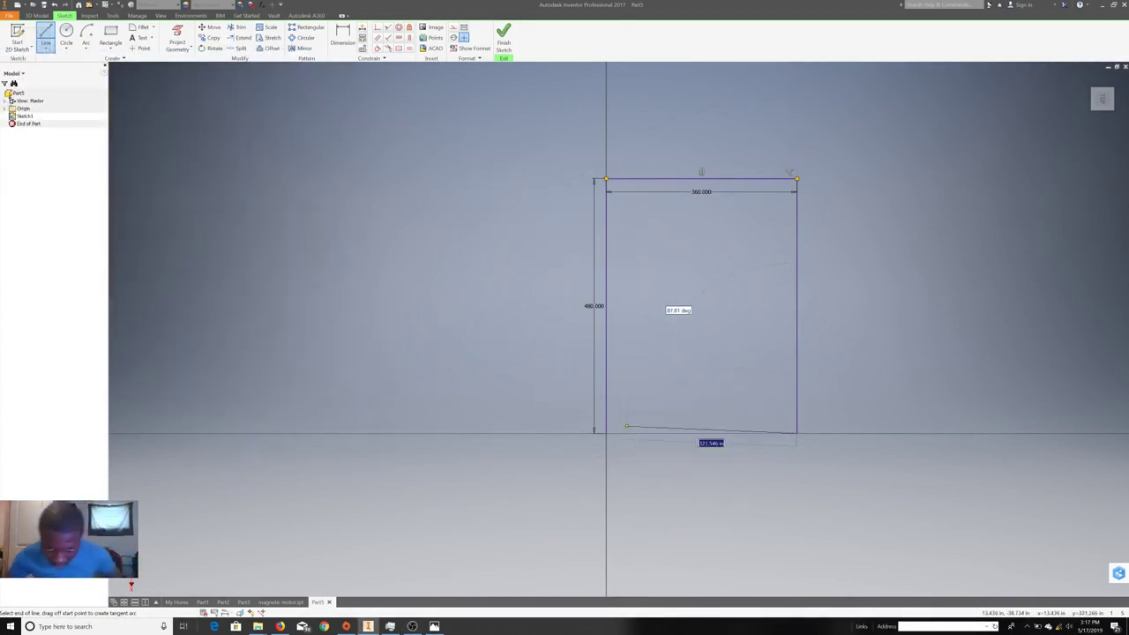
- Draw the bottom edge back to the origin, closing the 360 by 480 rectangle
{"action": "left_click", "coordinate": [607, 433]}
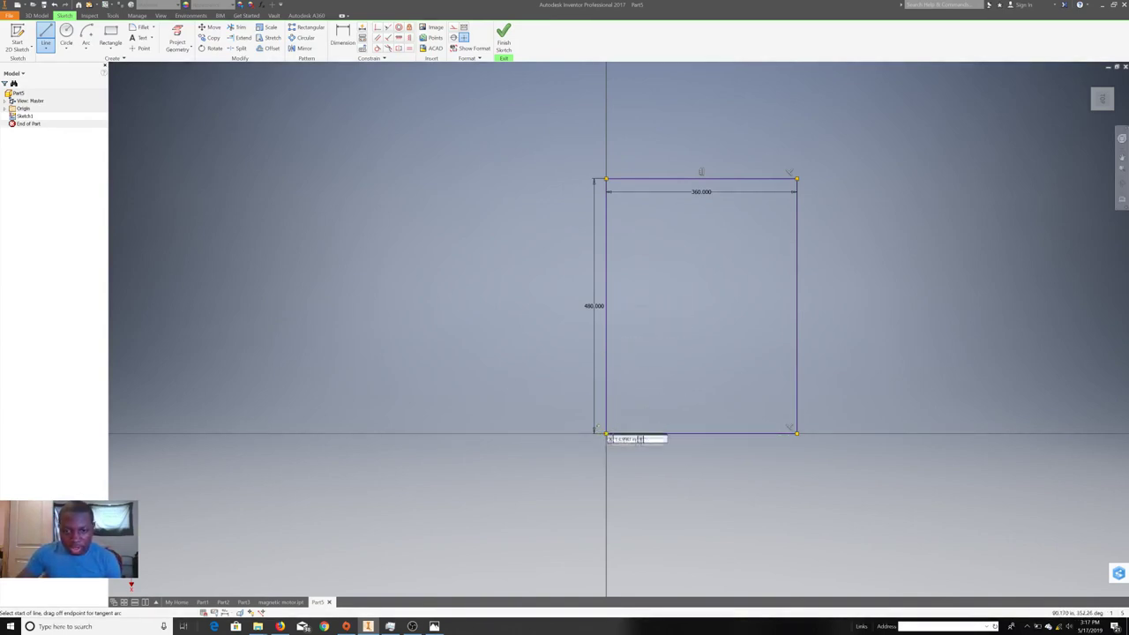
{"action": "left_click", "coordinate": [585, 433]}
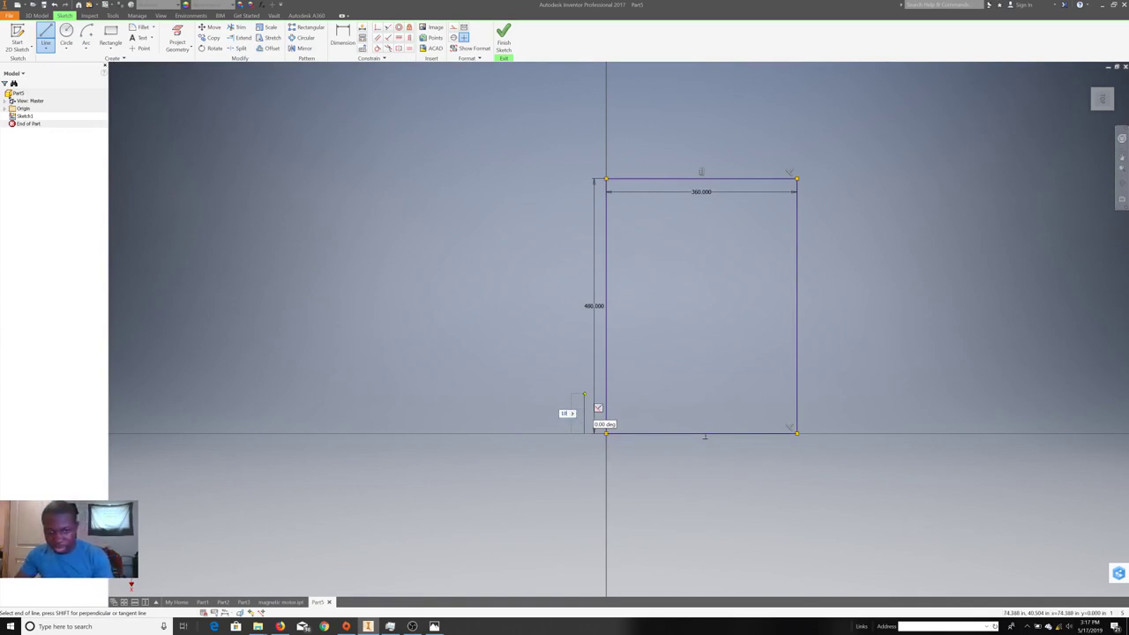
{"action": "right_click", "coordinate": [583, 397]}
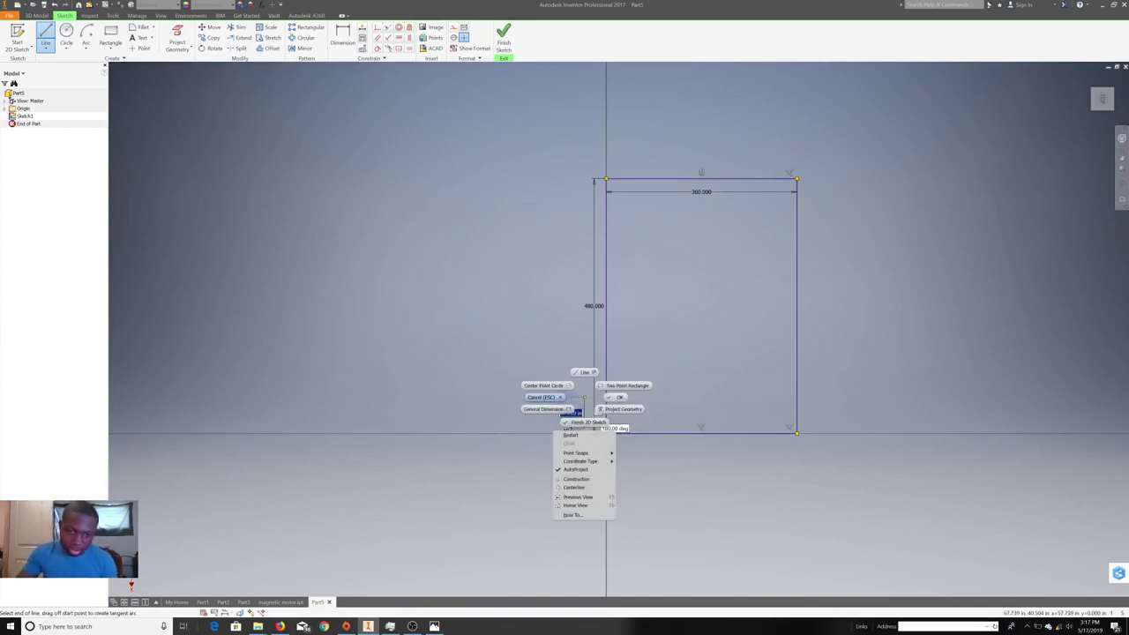
{"action": "left_click", "coordinate": [570, 430]}
{"action": "right_click", "coordinate": [571, 431]}
{"action": "left_click", "coordinate": [582, 406]}
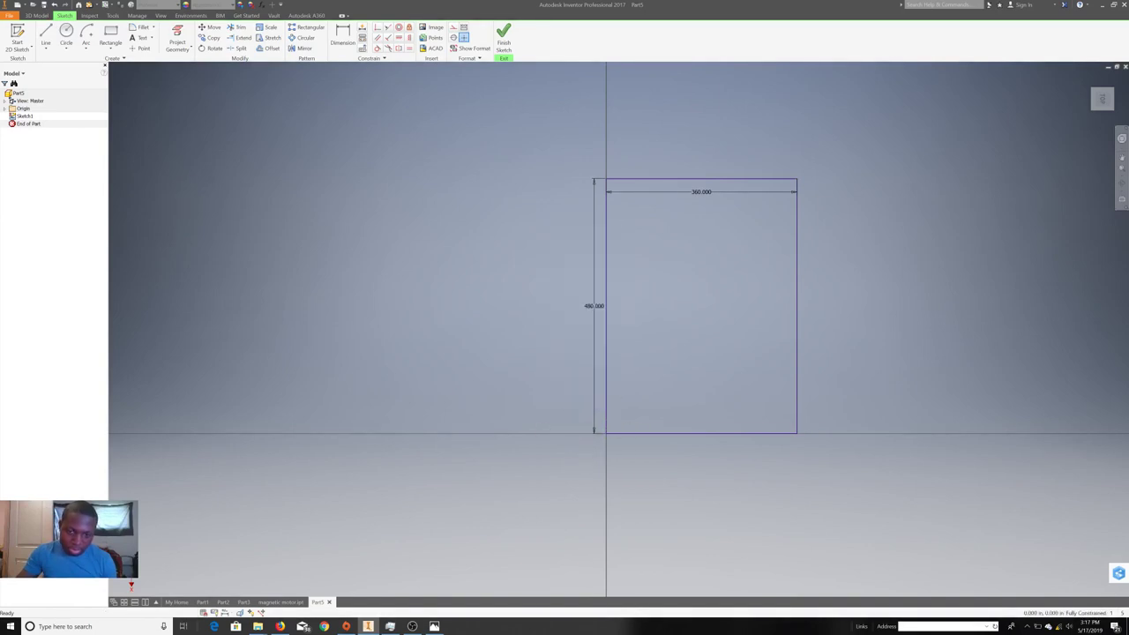
- Draw a separate 120-long vertical line just left of the rectangle's bottom-left corner
{"action": "left_click", "coordinate": [45, 35]}
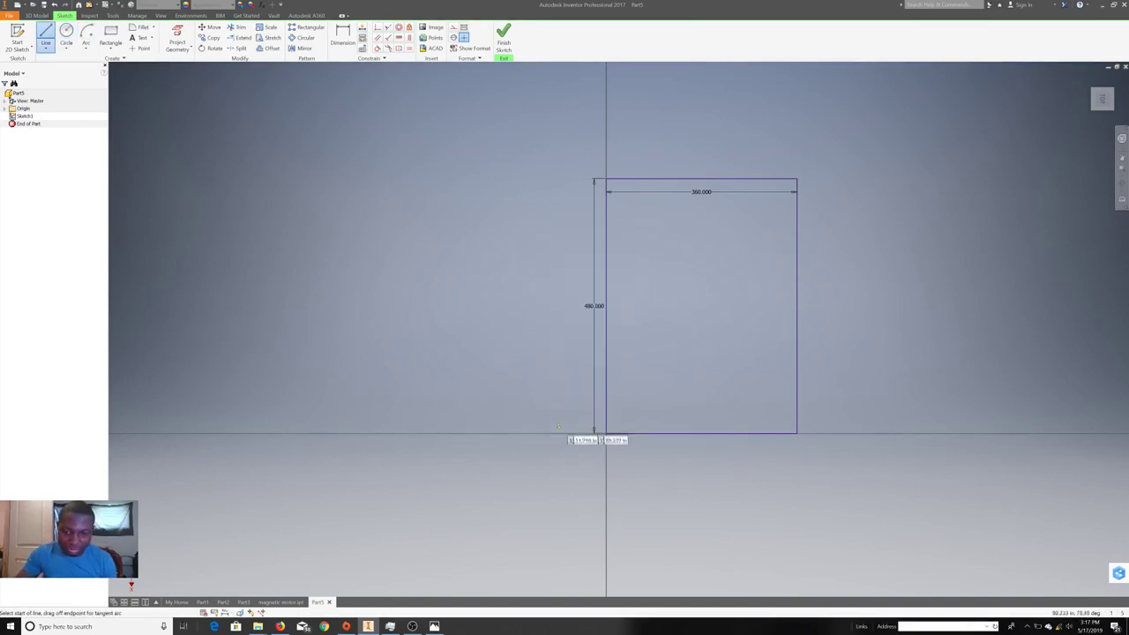
{"action": "left_click", "coordinate": [565, 433]}
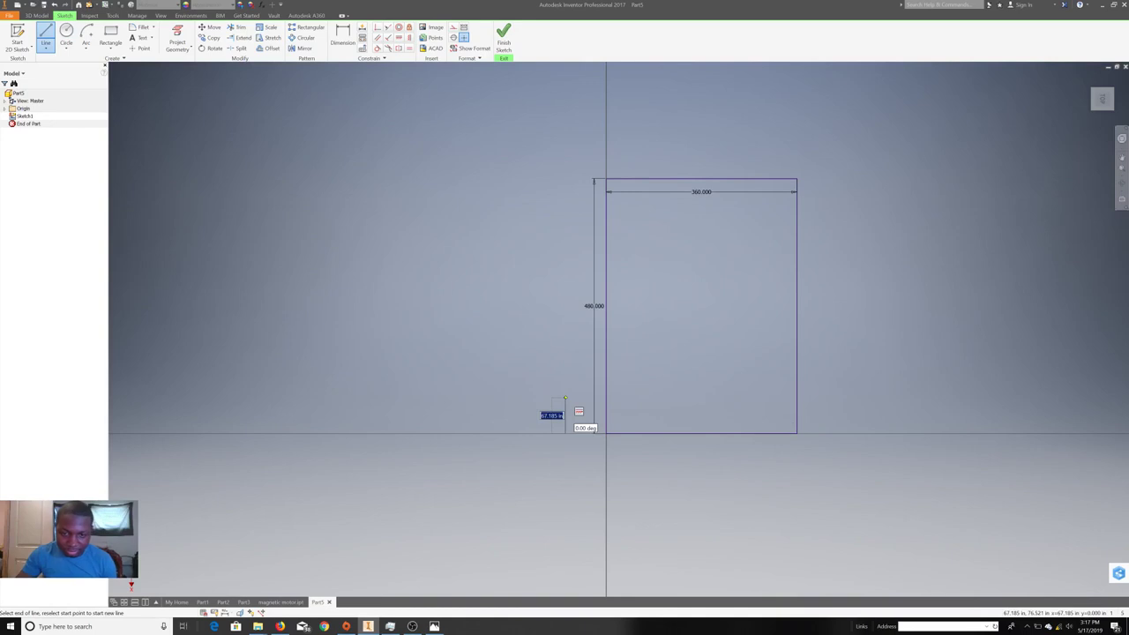
{"action": "type", "text": "18"}
{"action": "key", "text": "Return"}
{"action": "right_click", "coordinate": [565, 399]}
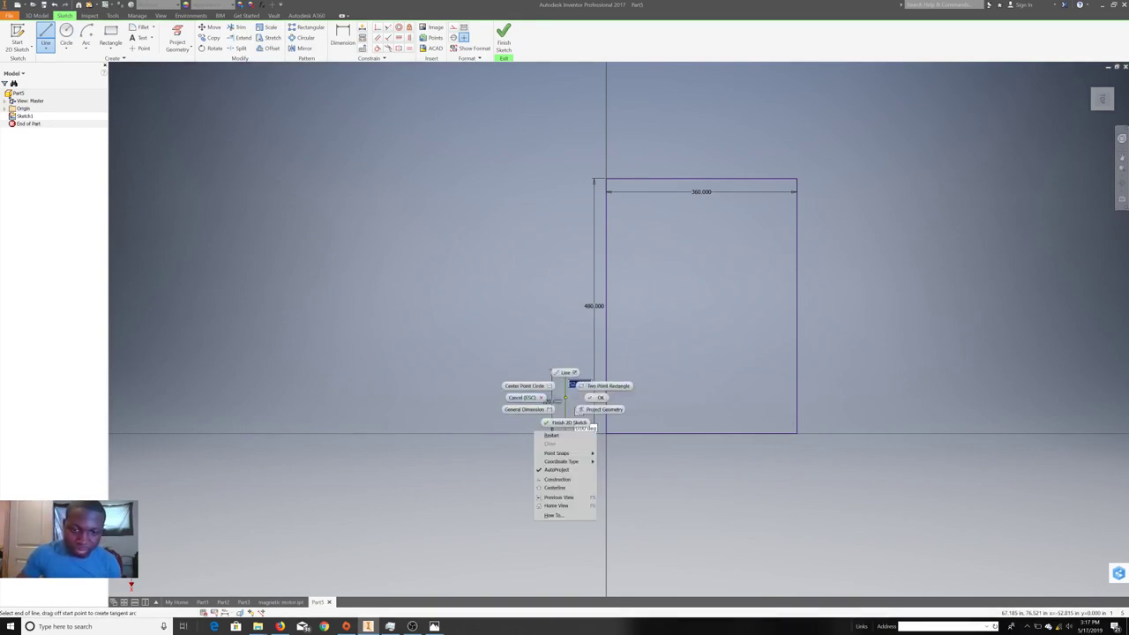
{"action": "key", "text": "Escape"}
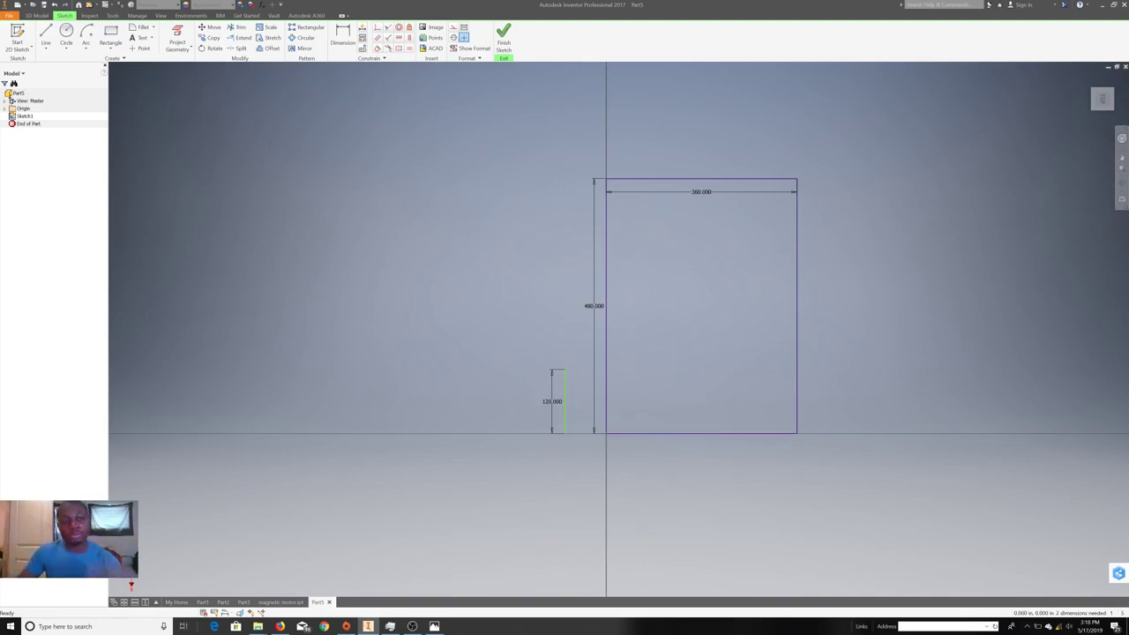
{"action": "key", "text": "l"}
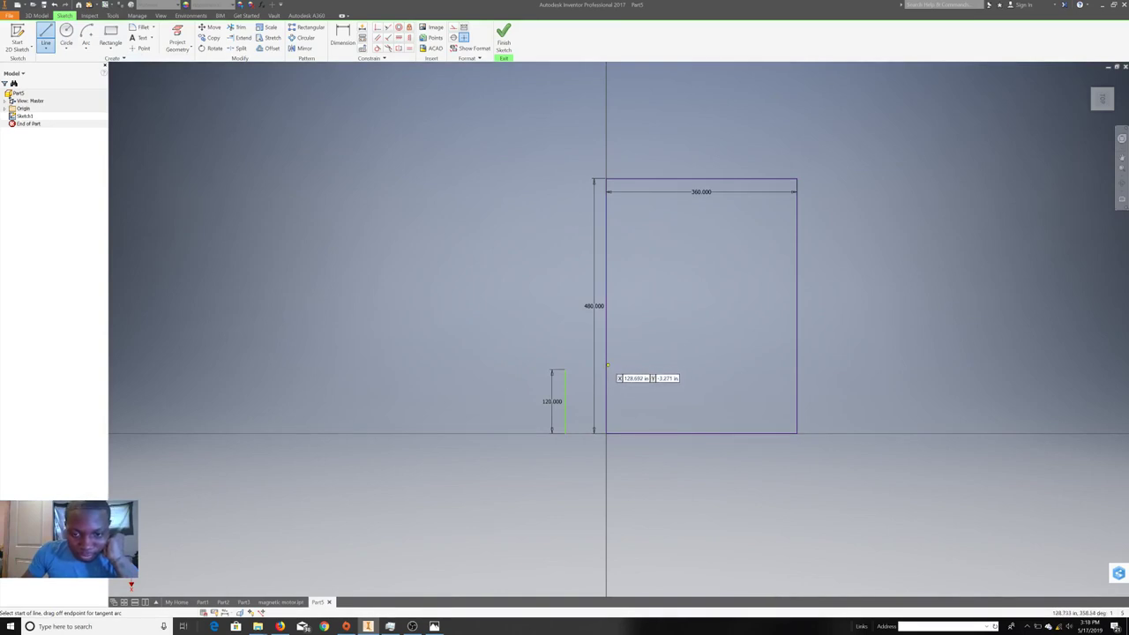
- From the rectangle's left edge at height 120, draw a 360-long line leftward
{"action": "left_click", "coordinate": [606, 371]}
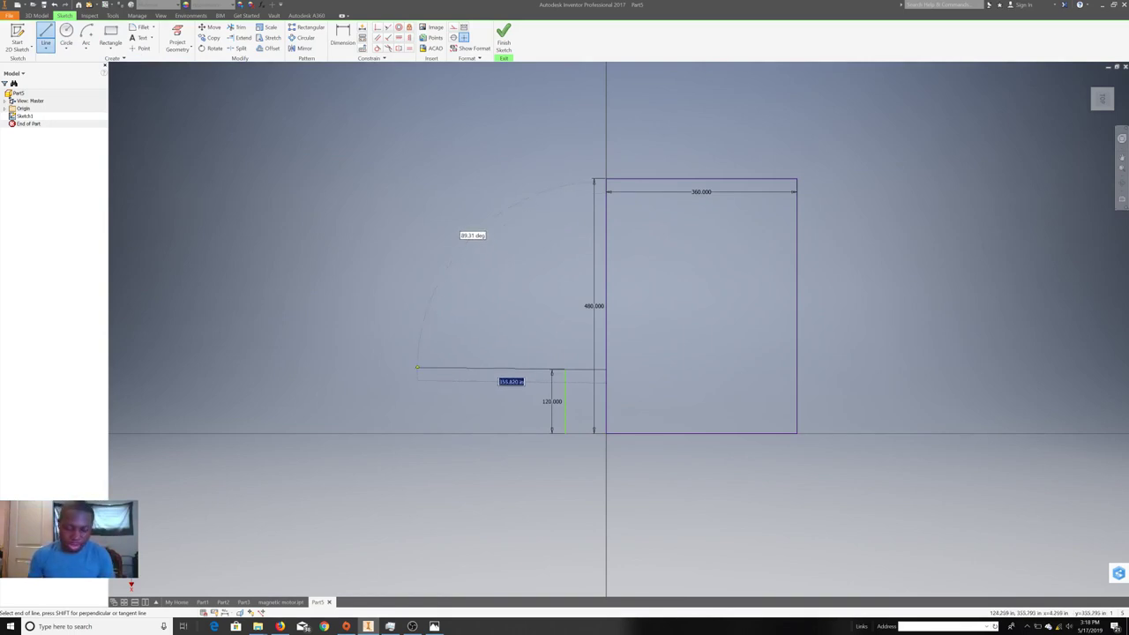
{"action": "right_click", "coordinate": [417, 367]}
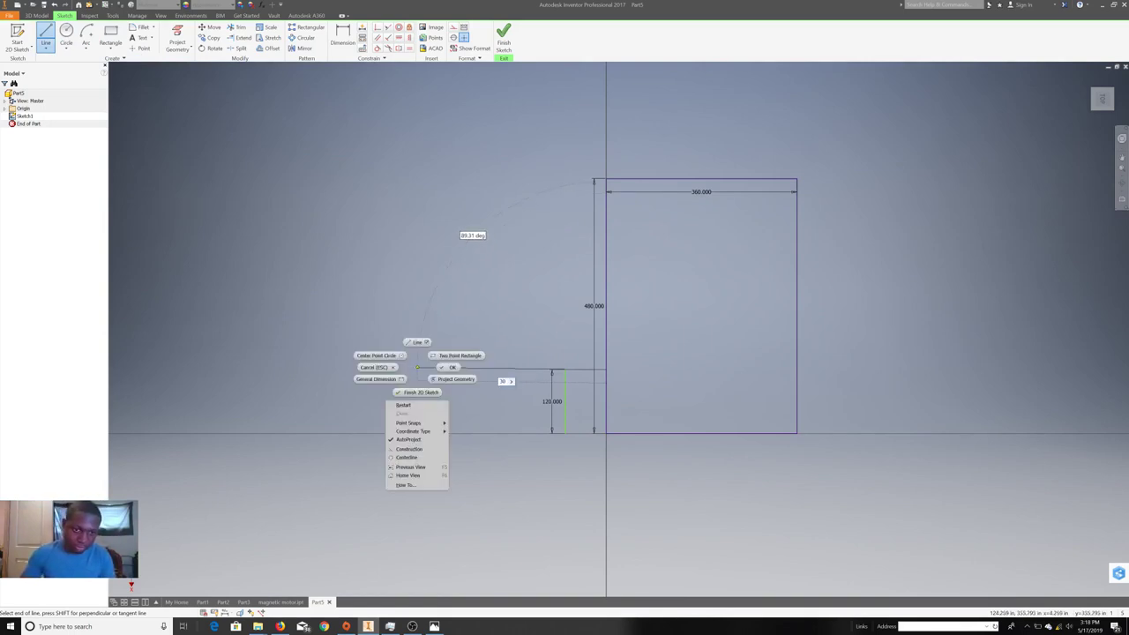
{"action": "left_click", "coordinate": [379, 353]}
{"action": "left_click", "coordinate": [46, 35]}
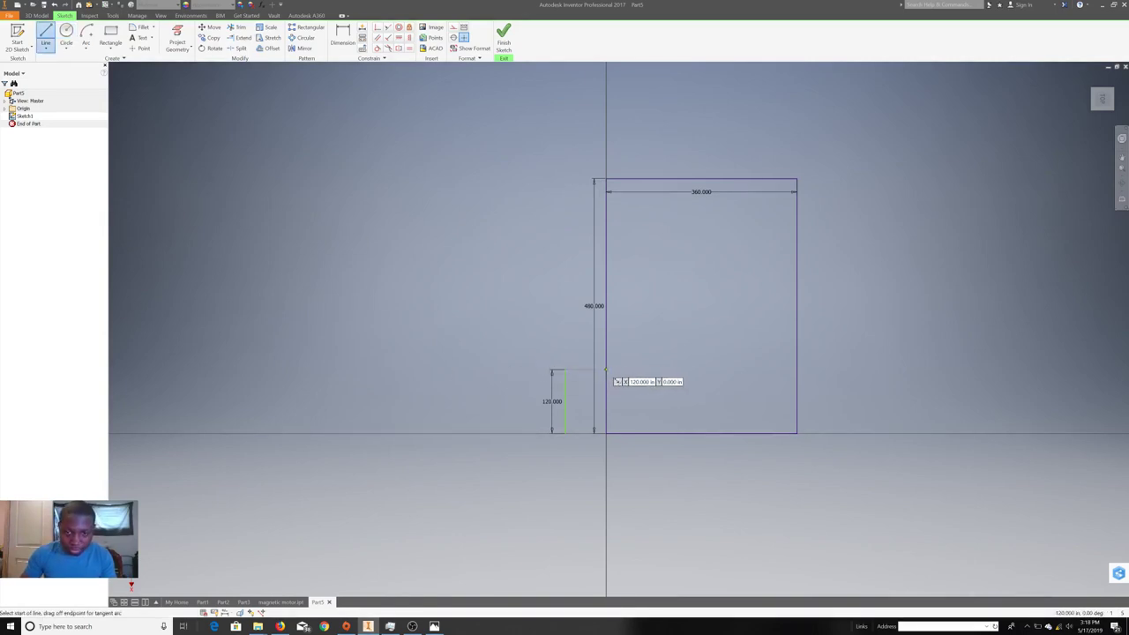
{"action": "left_click", "coordinate": [605, 370]}
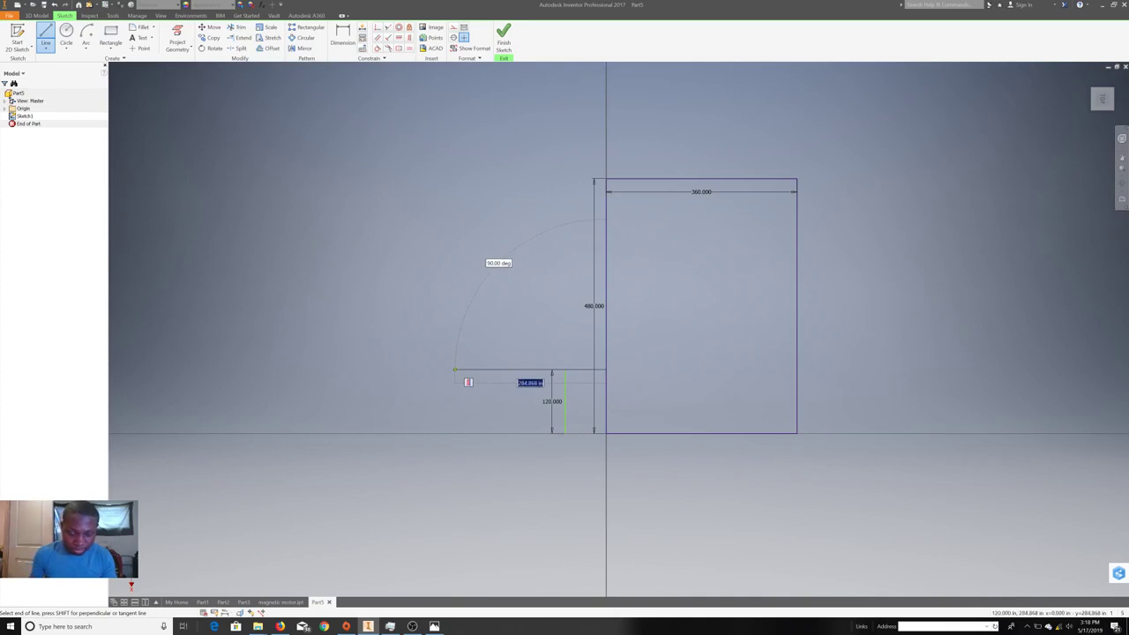
{"action": "type", "text": "1"}
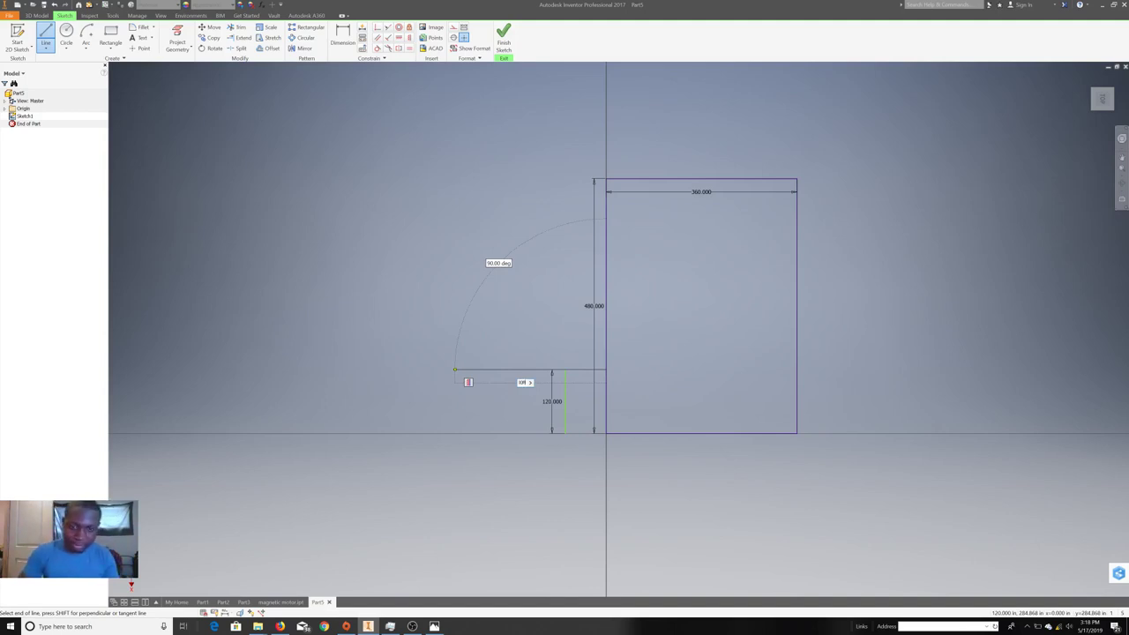
{"action": "key", "text": "Return"}
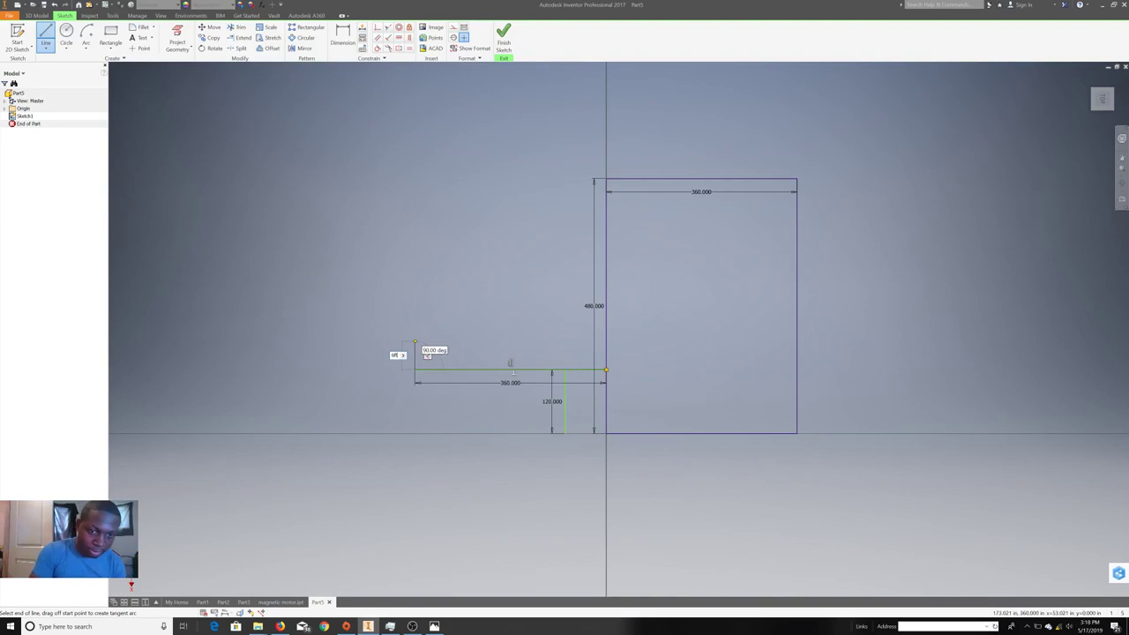
- Continue with a 72 step up, a 192 line left, and a tall vertical line
{"action": "type", "text": "72"}
{"action": "key", "text": "Return"}
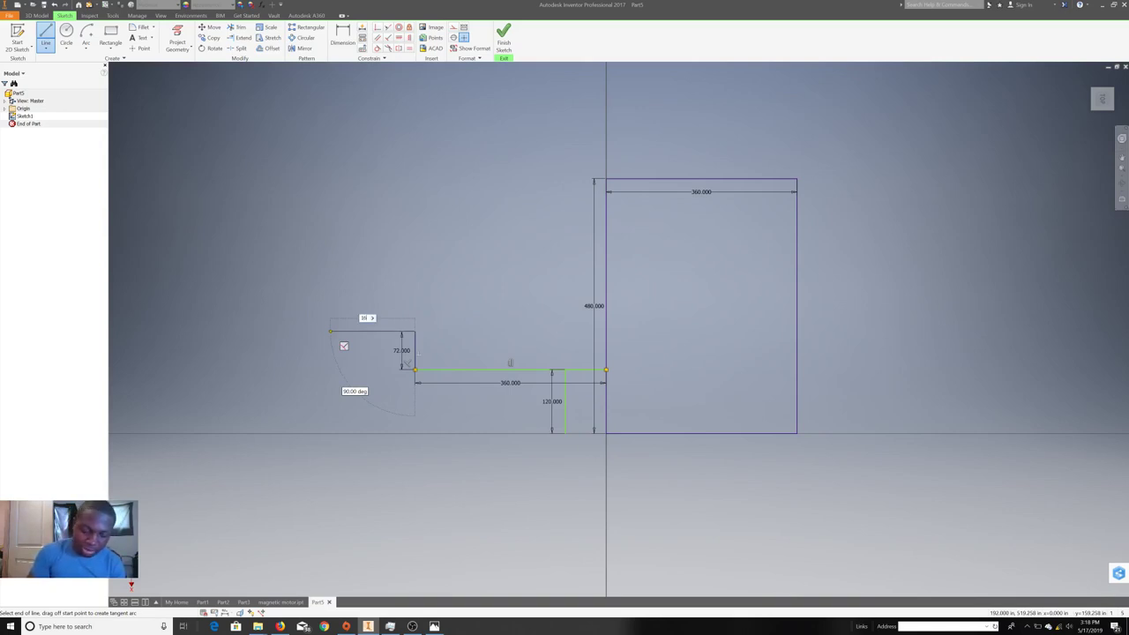
{"action": "key", "text": "Tab"}
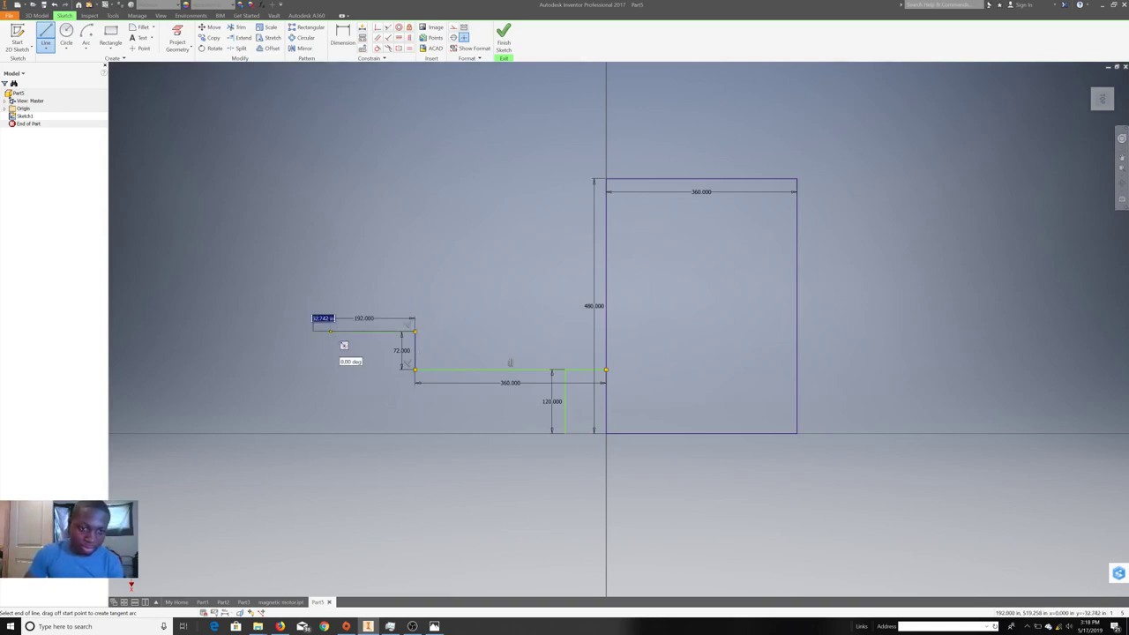
{"action": "key", "text": "Return"}
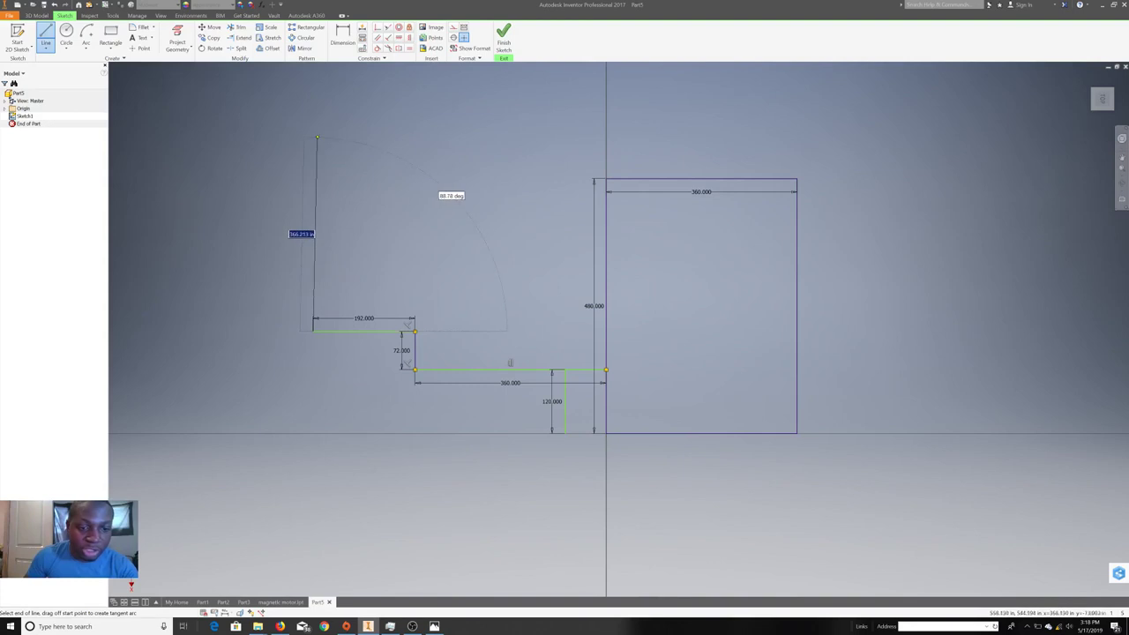
{"action": "scroll", "coordinate": [311, 150], "scroll_direction": "up", "scroll_amount": 1}
{"action": "scroll", "coordinate": [305, 168], "scroll_direction": "down", "scroll_amount": 1}
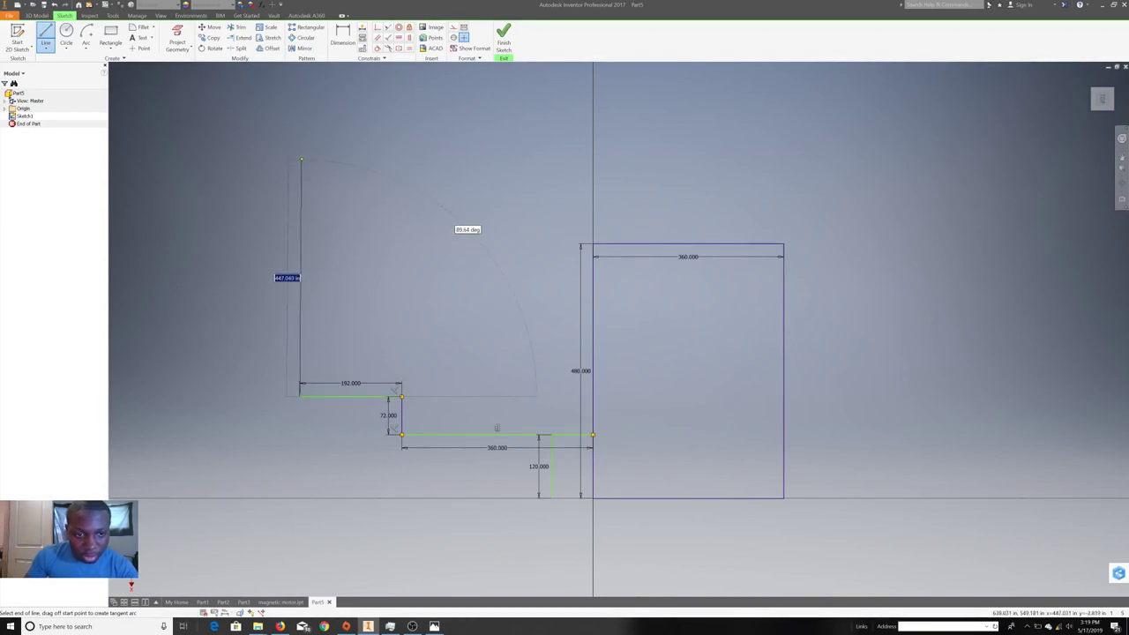
{"action": "left_click", "coordinate": [300, 160]}
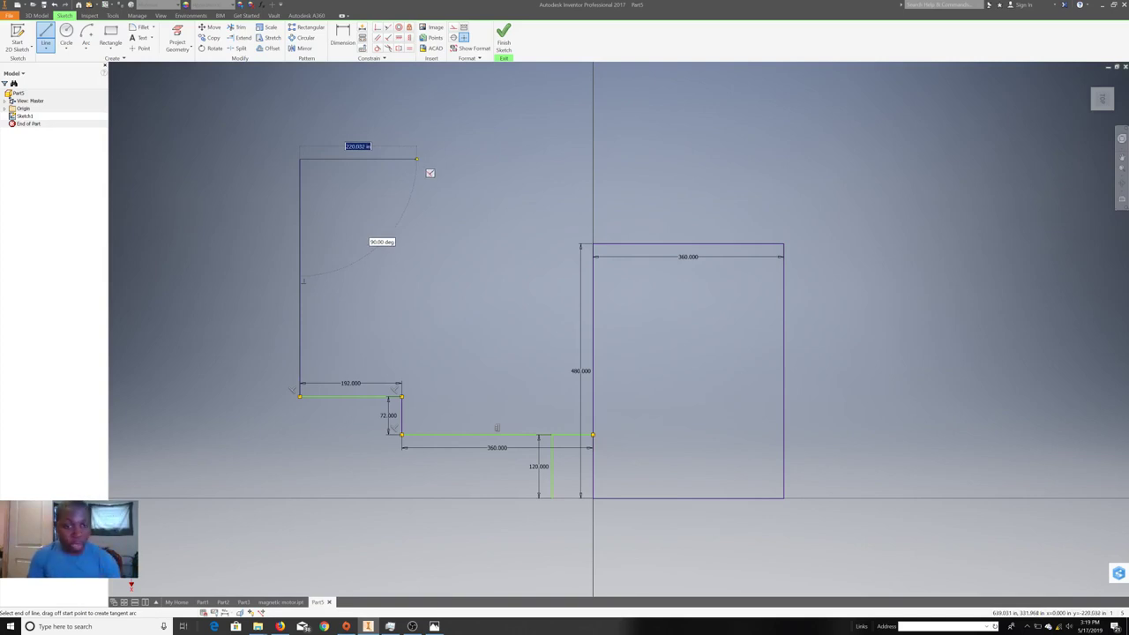
- Draw the 240-wide top wall line and the right wall down, then end the chain
{"action": "type", "text": "288"}
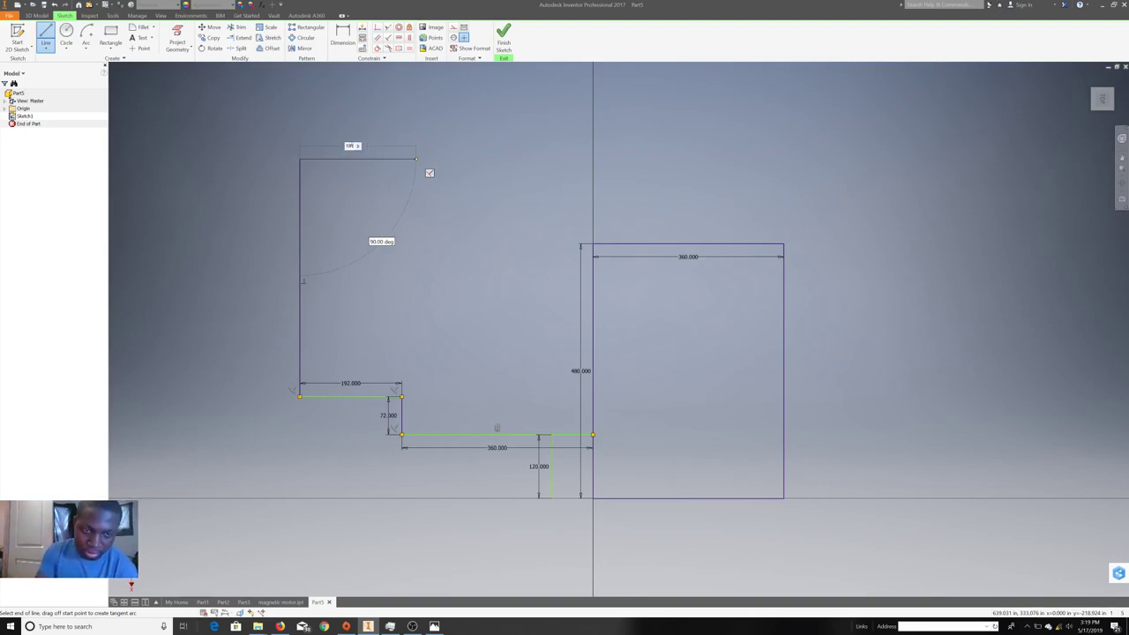
{"action": "key", "text": "Return"}
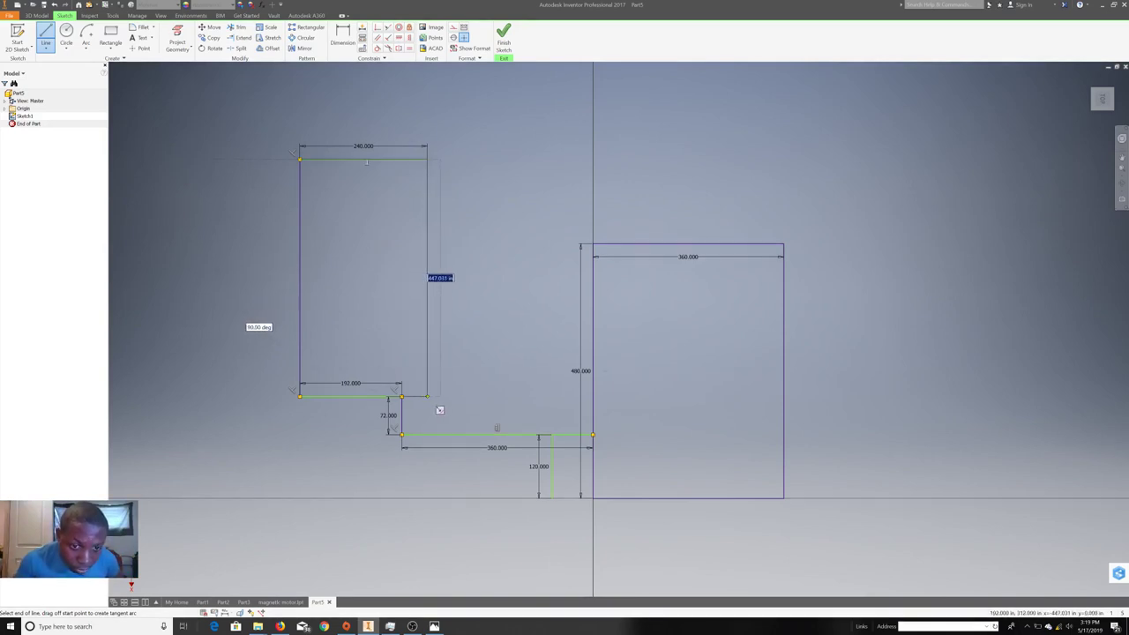
{"action": "left_click", "coordinate": [428, 397]}
{"action": "right_click", "coordinate": [427, 397]}
{"action": "left_click", "coordinate": [460, 396]}
- Add a 24 downward step and a horizontal line meeting the big rectangle's edge
{"action": "left_click", "coordinate": [46, 36]}
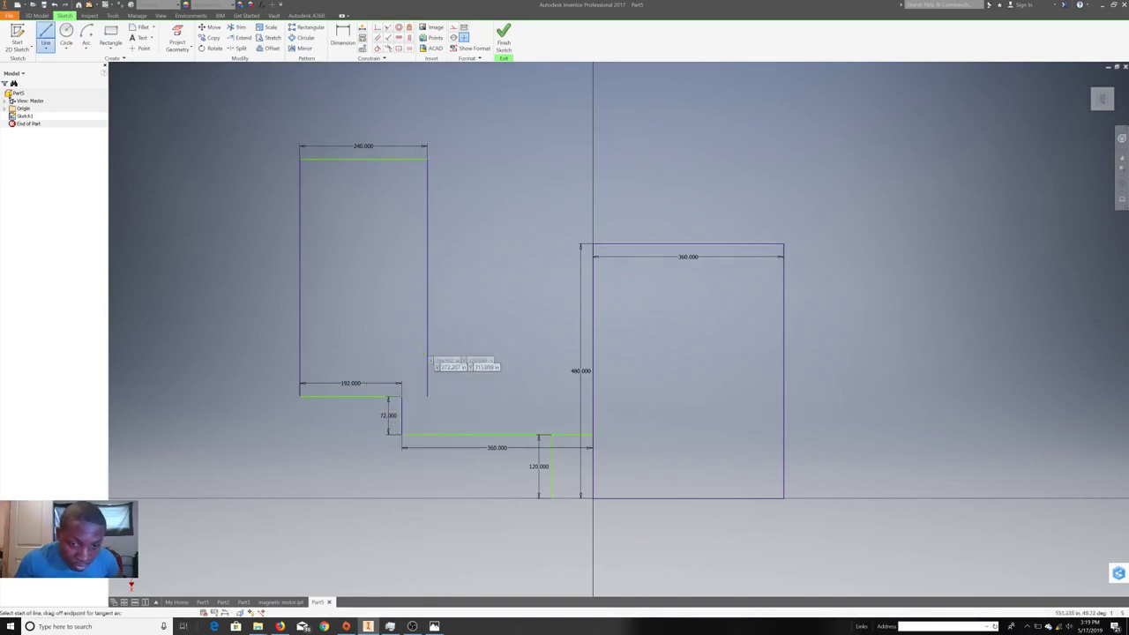
{"action": "left_click", "coordinate": [427, 396]}
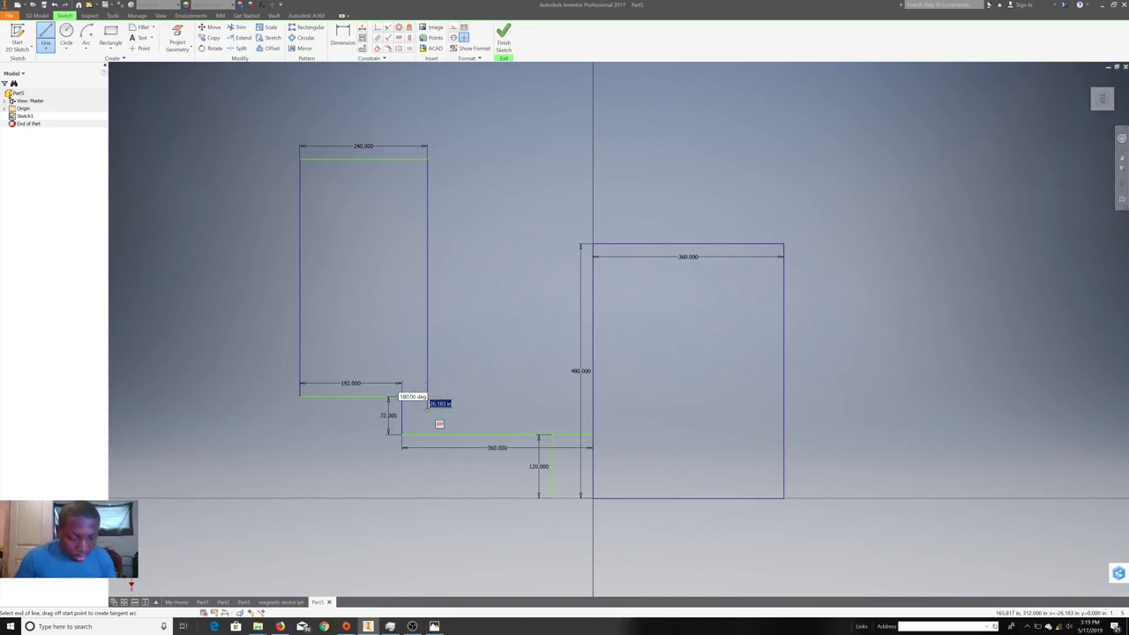
{"action": "type", "text": "26"}
{"action": "key", "text": "Return"}
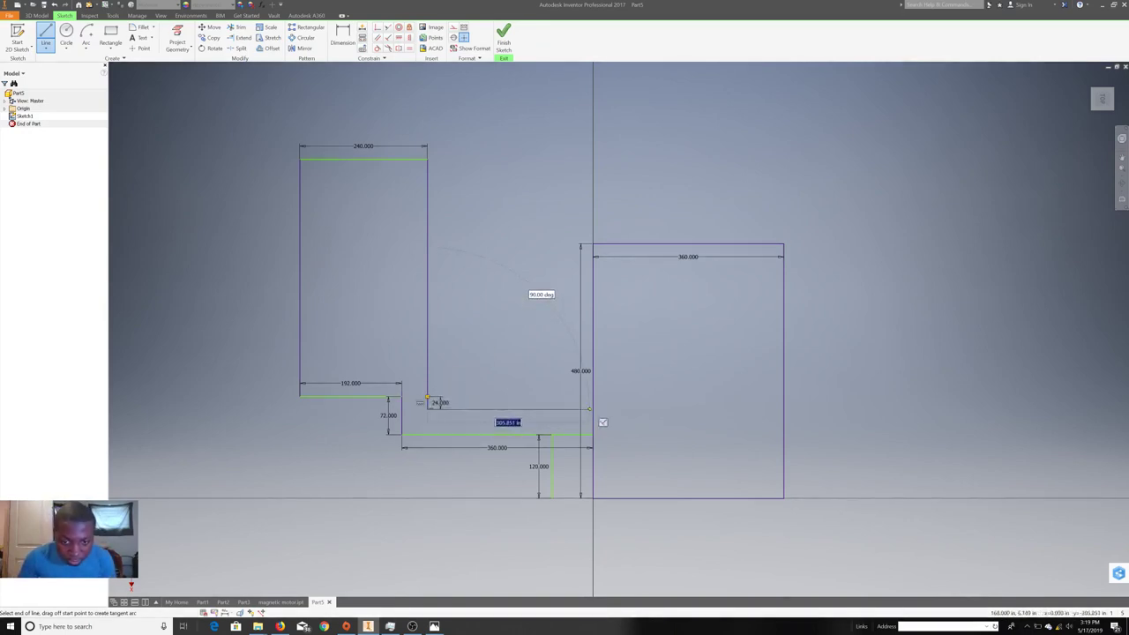
{"action": "left_click", "coordinate": [605, 422]}
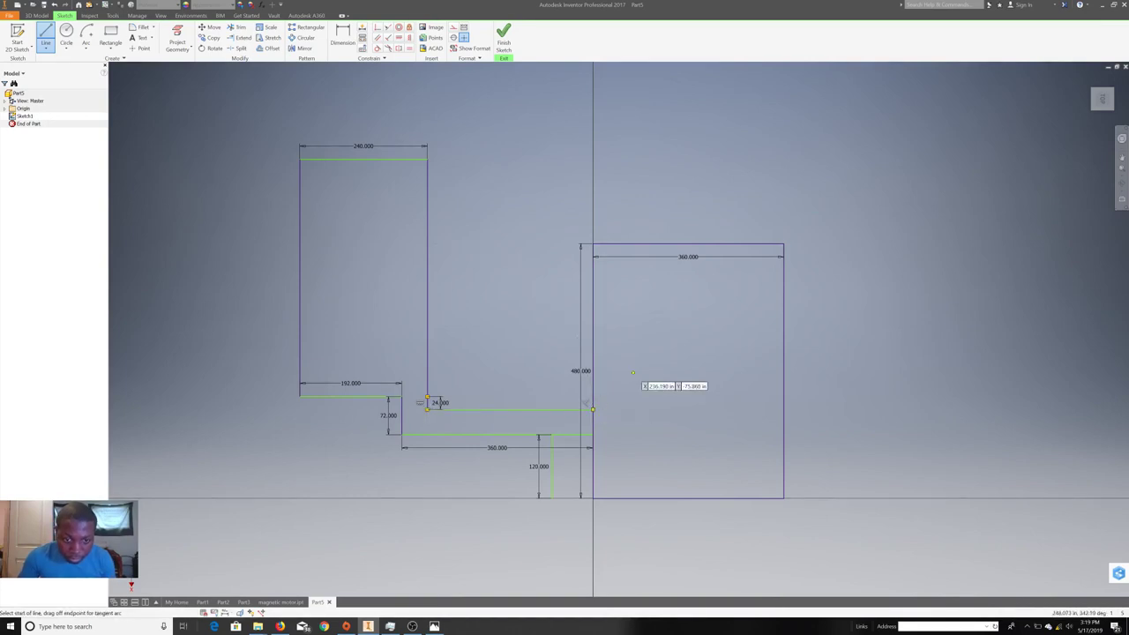
{"action": "right_click", "coordinate": [633, 372]}
{"action": "left_click", "coordinate": [660, 372]}
- Delete the 120 vertical line together with its dimension
{"action": "right_click", "coordinate": [547, 466]}
{"action": "key", "text": "Escape"}
{"action": "right_click", "coordinate": [552, 466]}
{"action": "key", "text": "Delete"}
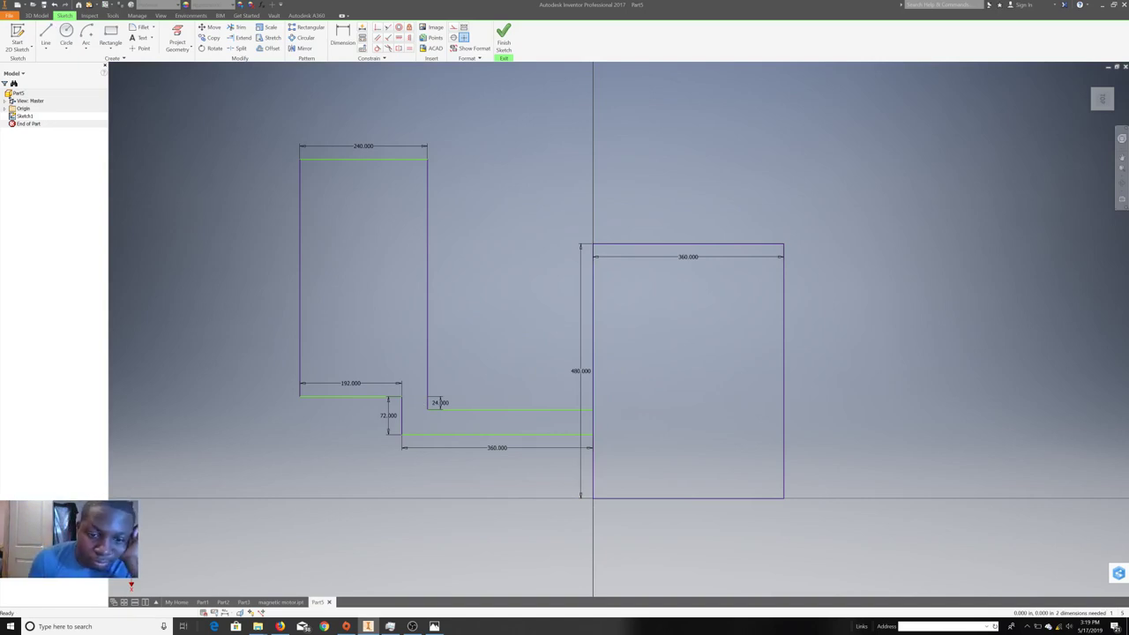
{"action": "left_click", "coordinate": [304, 48]}
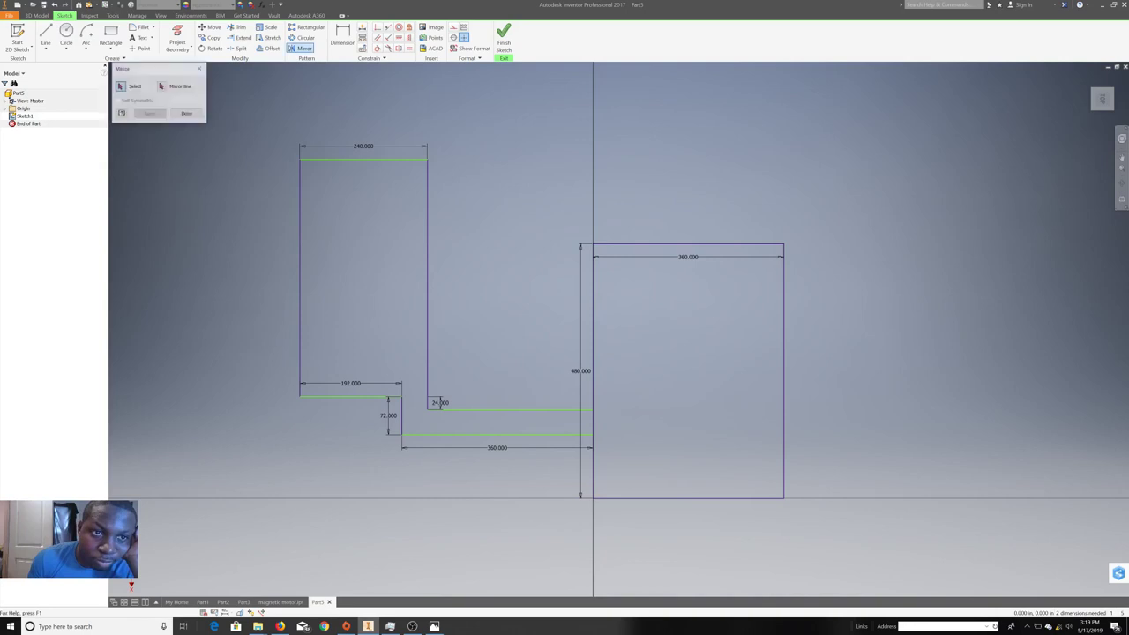
- Cancel Mirror and start a line at the 360 by 480 rectangle's top-left corner
{"action": "key", "text": "Escape"}
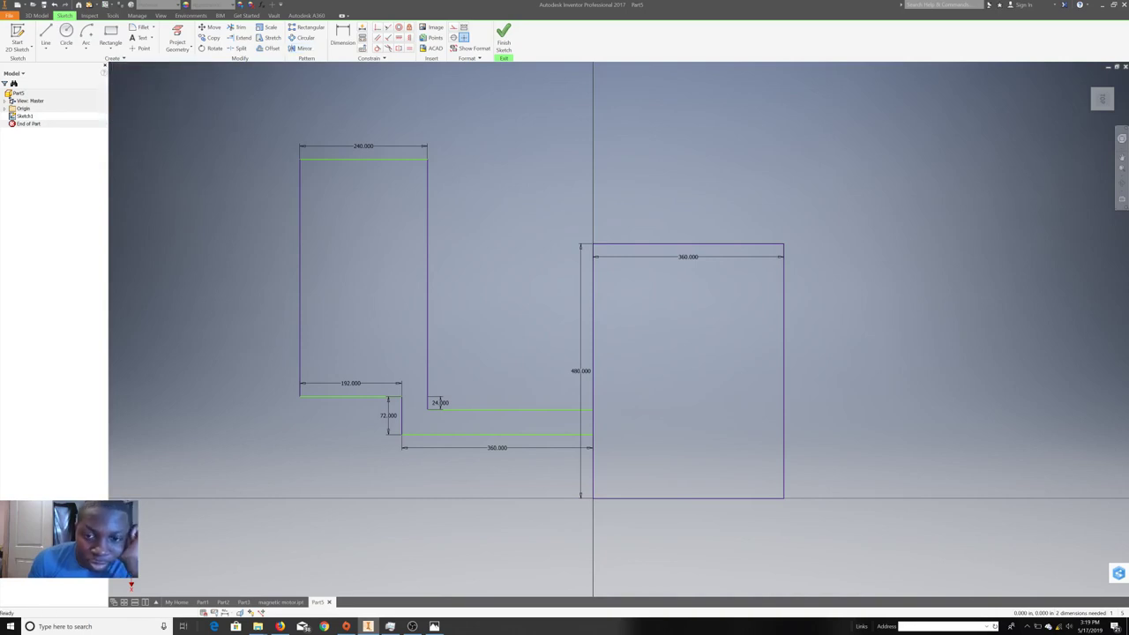
{"action": "left_click", "coordinate": [45, 40]}
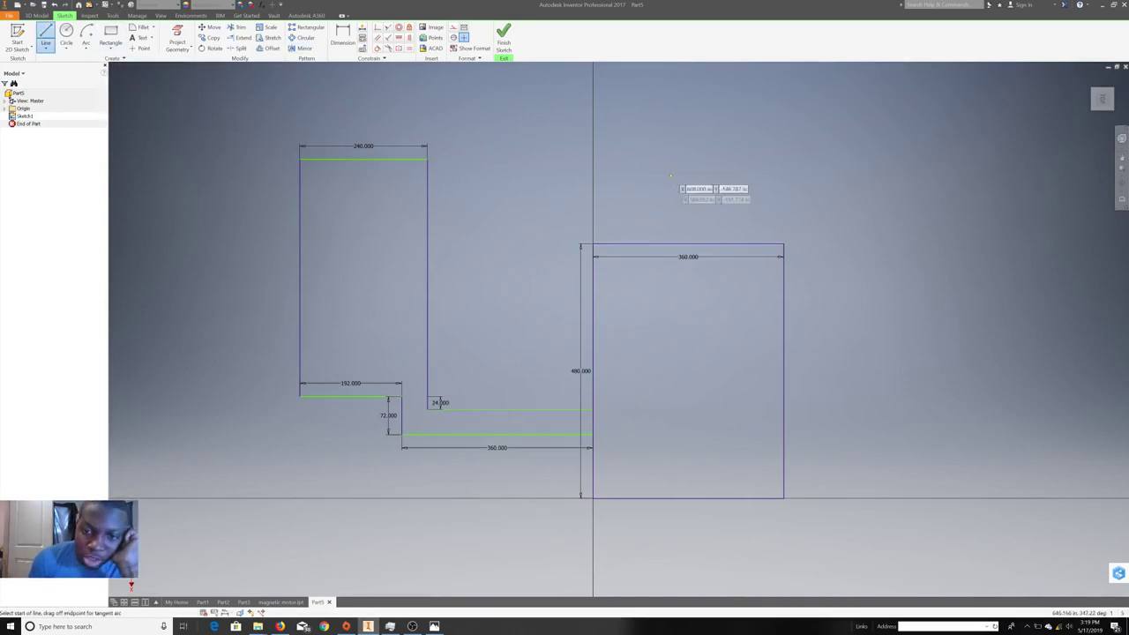
{"action": "middle_click_drag", "start_coordinate": [846, 111], "coordinate": [762, 207]}
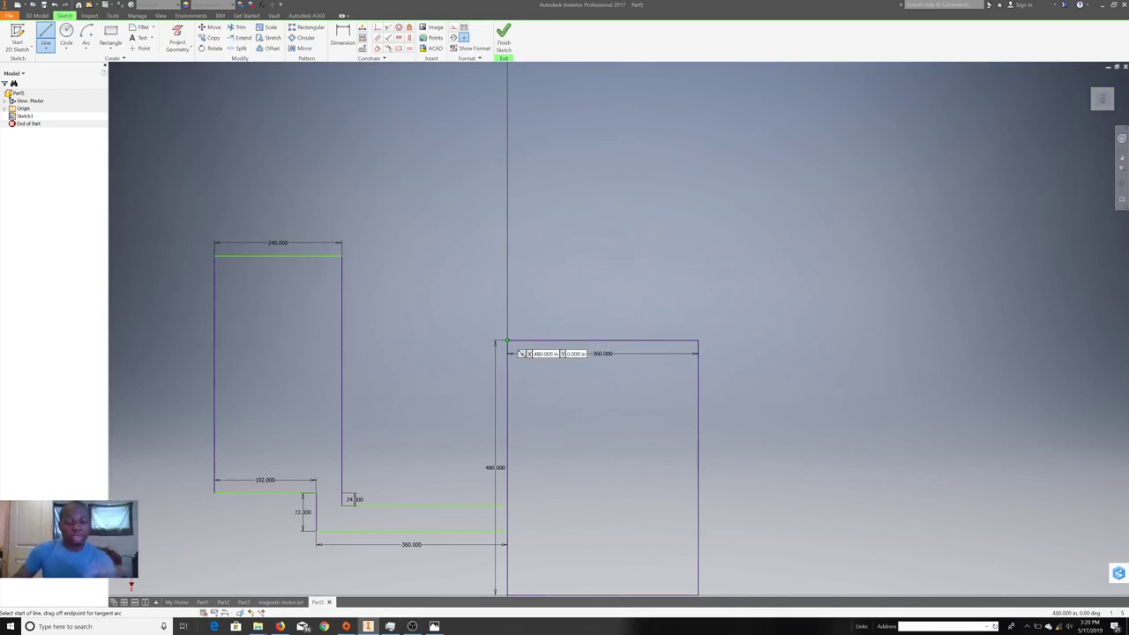
{"action": "left_click", "coordinate": [507, 340]}
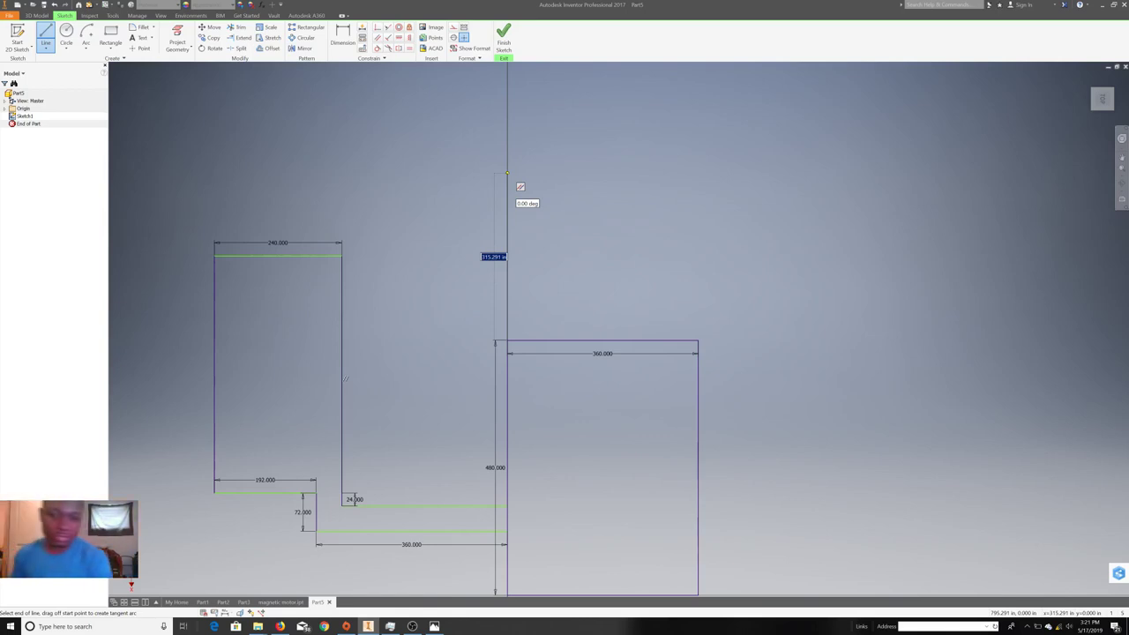
{"action": "right_click", "coordinate": [497, 172]}
- Draw a 288-tall, 360-wide room above the rectangle, closing at its top-right corner
{"action": "left_click", "coordinate": [453, 172]}
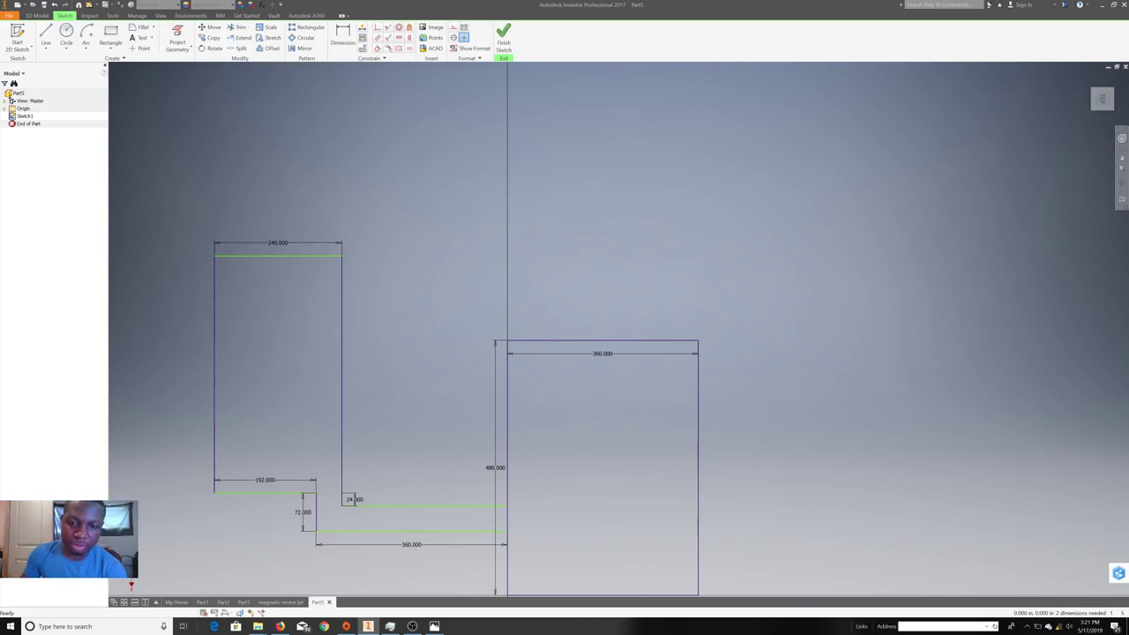
{"action": "left_click", "coordinate": [45, 35]}
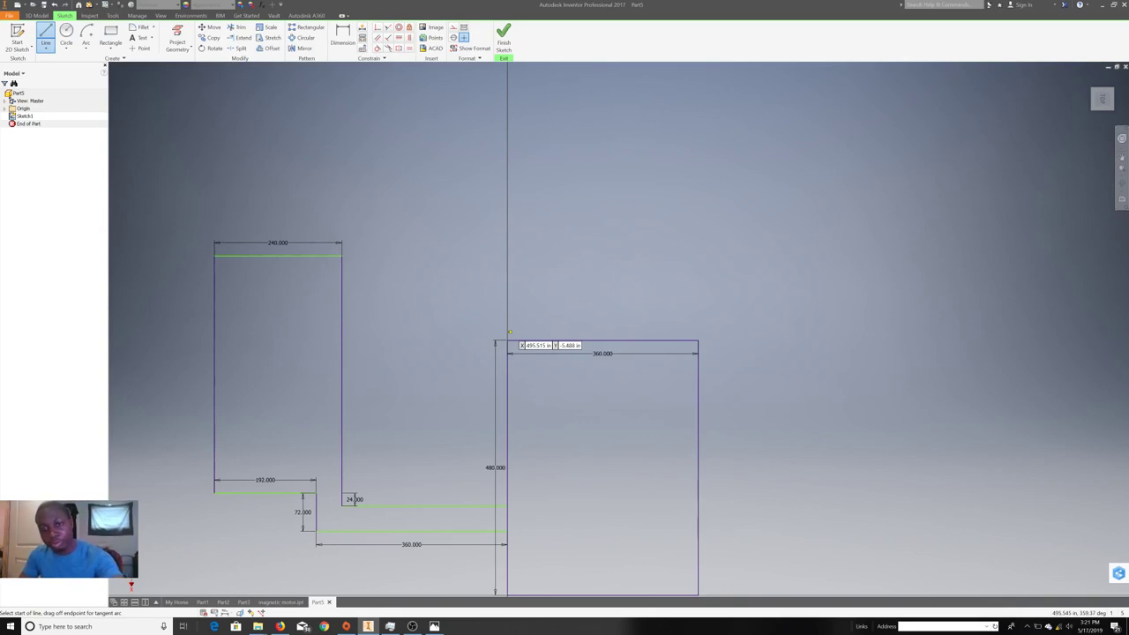
{"action": "left_click", "coordinate": [508, 341]}
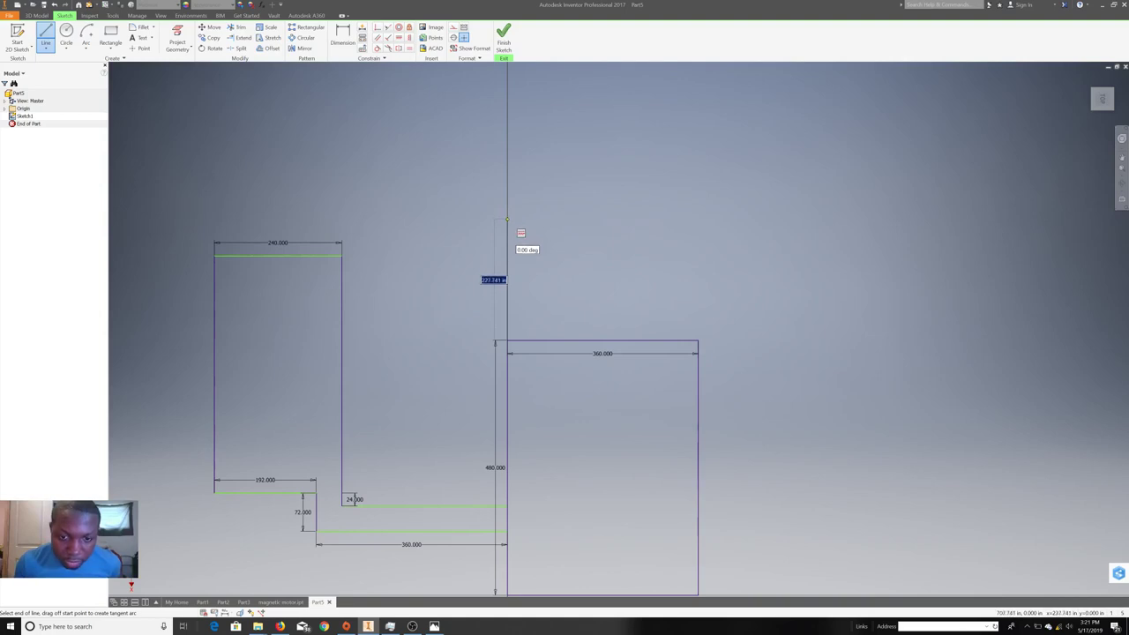
{"action": "type", "text": "24"}
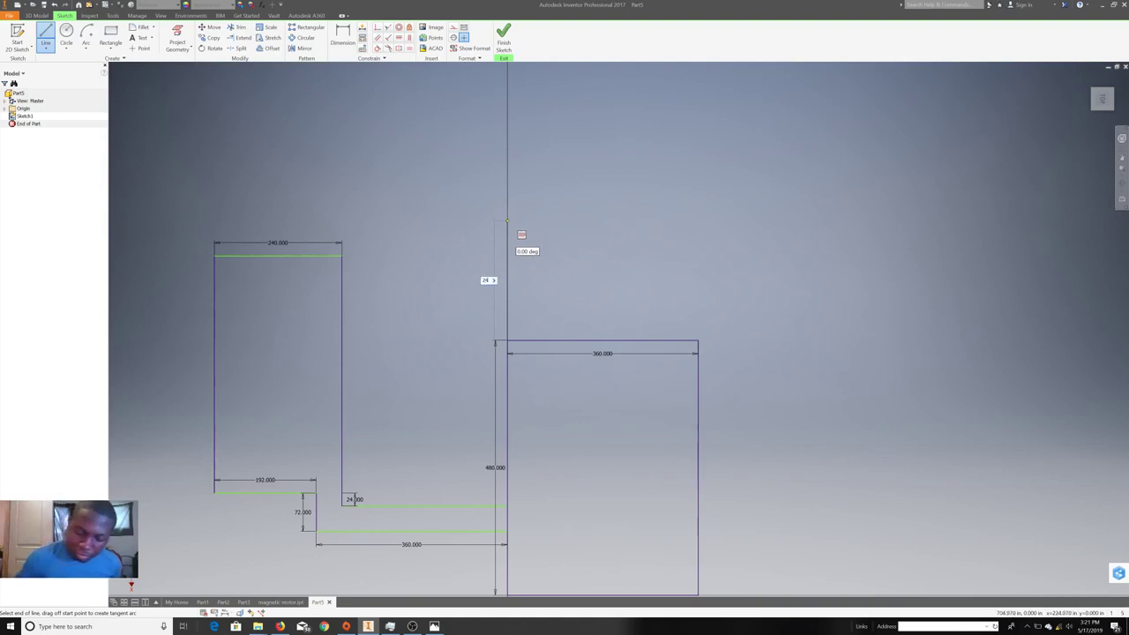
{"action": "key", "text": "Return"}
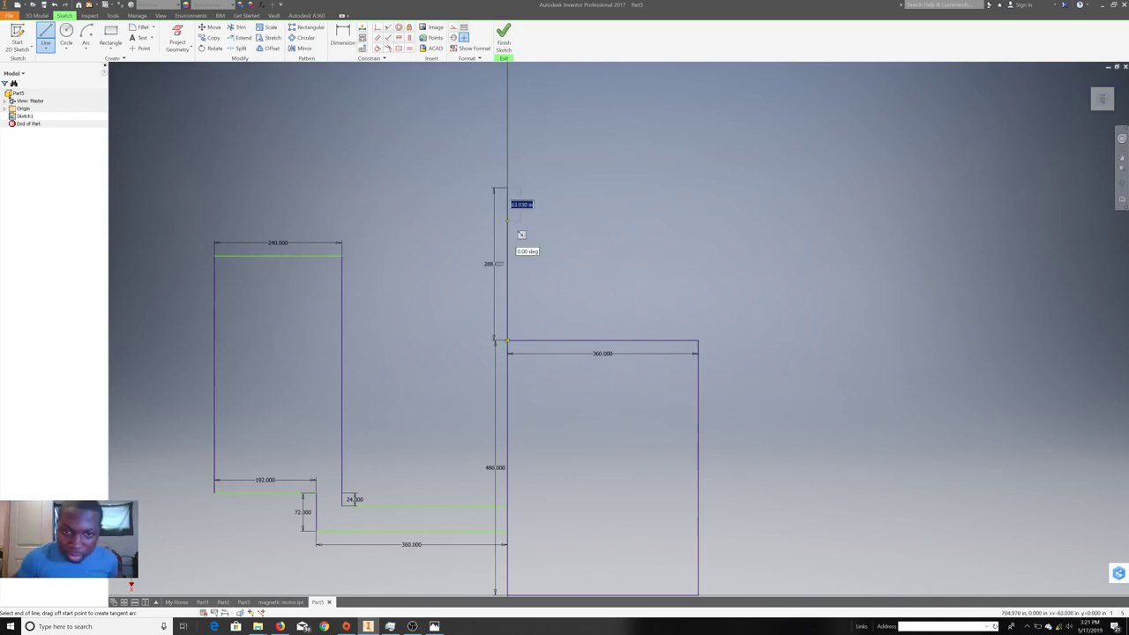
{"action": "left_click", "coordinate": [698, 187]}
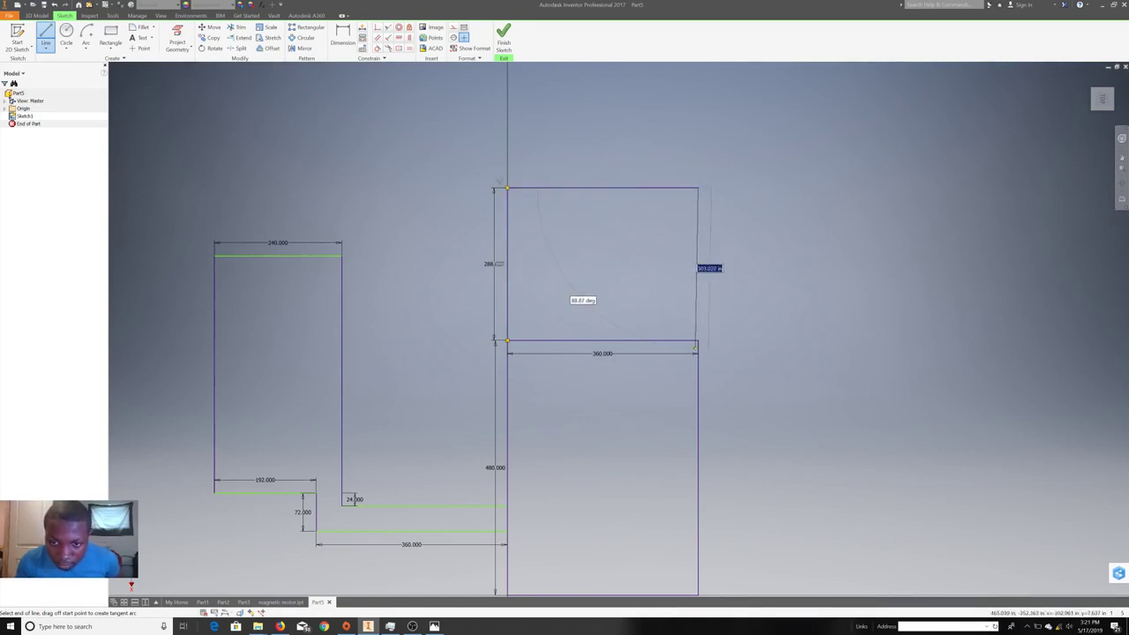
{"action": "left_click", "coordinate": [697, 340]}
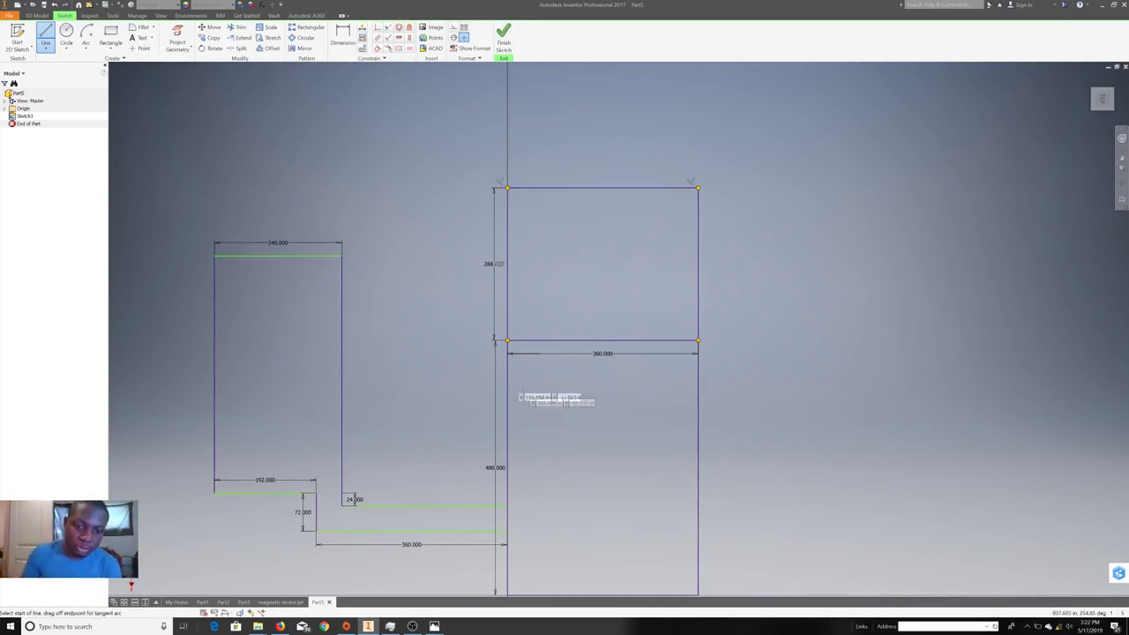
{"action": "middle_click_drag", "start_coordinate": [312, 98], "coordinate": [370, 132], "text": "shift"}
{"action": "scroll", "coordinate": [133, 584], "scroll_direction": "up", "scroll_amount": 5}
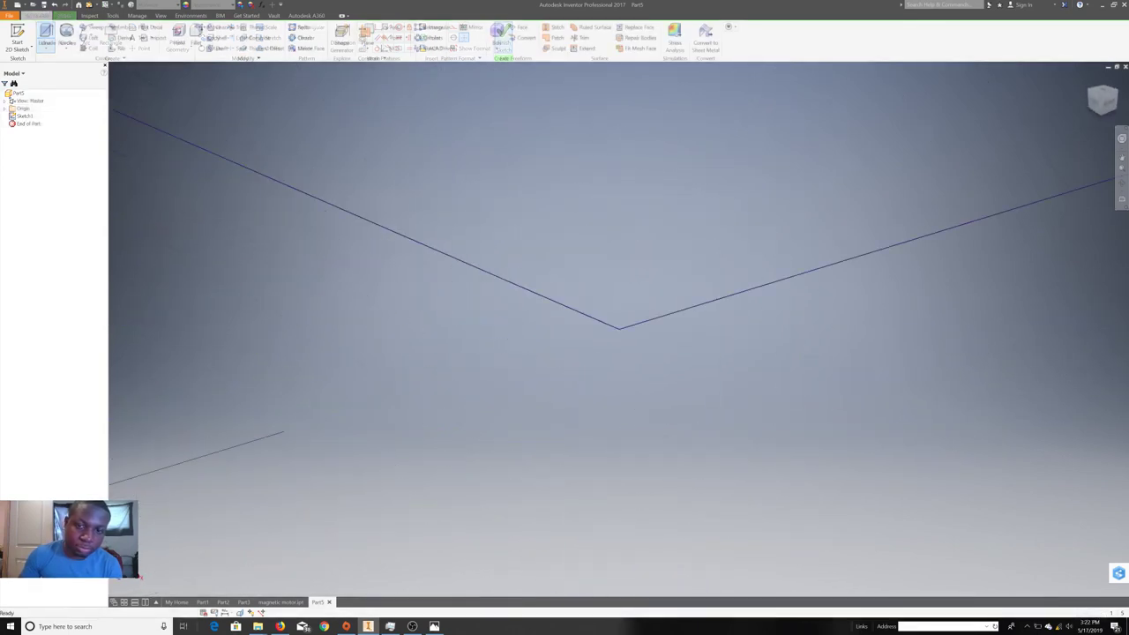
- Finish the sketch, check it in 3D, and return to the flat view of Sketch1
{"action": "key", "text": "ctrl+Return"}
{"action": "key", "text": "F5"}
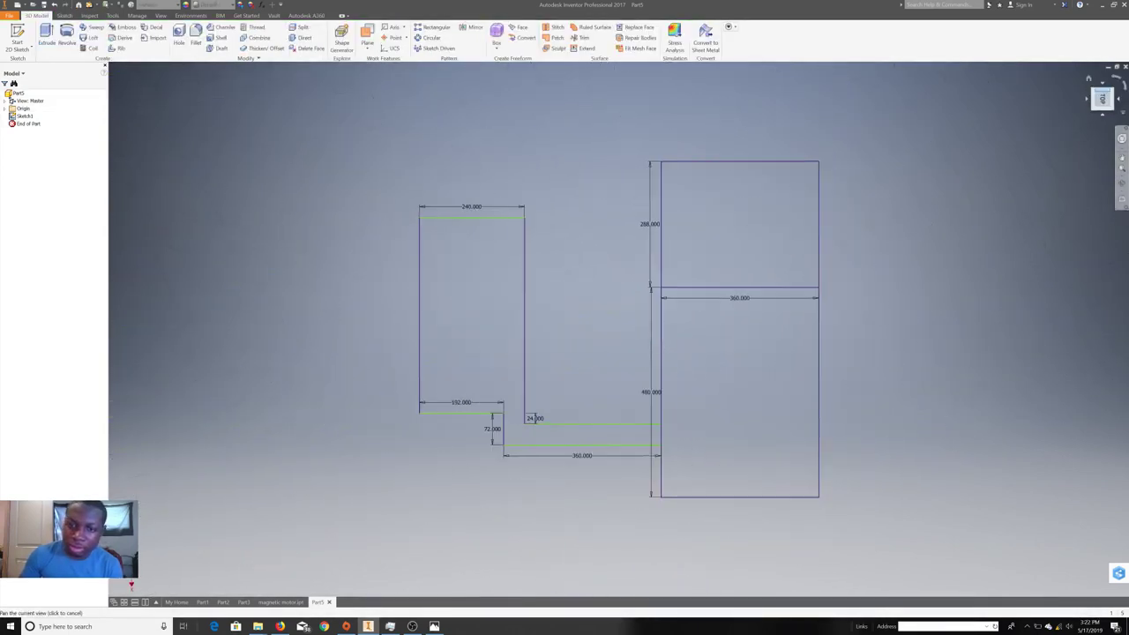
{"action": "middle_click_drag", "start_coordinate": [139, 578], "coordinate": [130, 585], "text": "shift"}
{"action": "key", "text": "F5"}
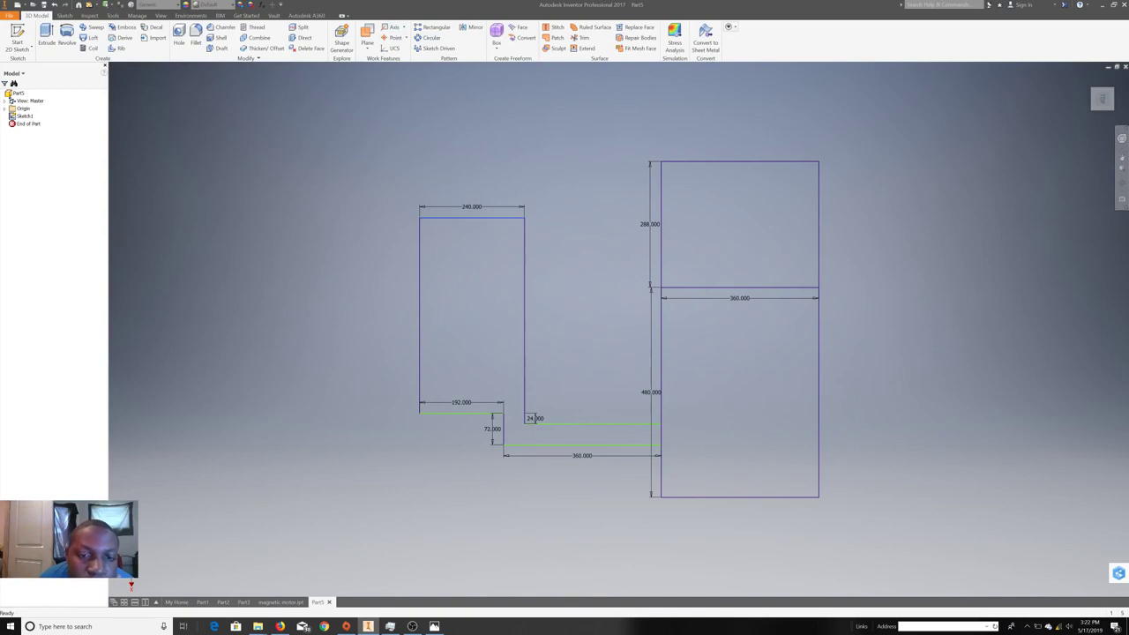
{"action": "right_click", "coordinate": [437, 236]}
{"action": "key", "text": "Escape"}
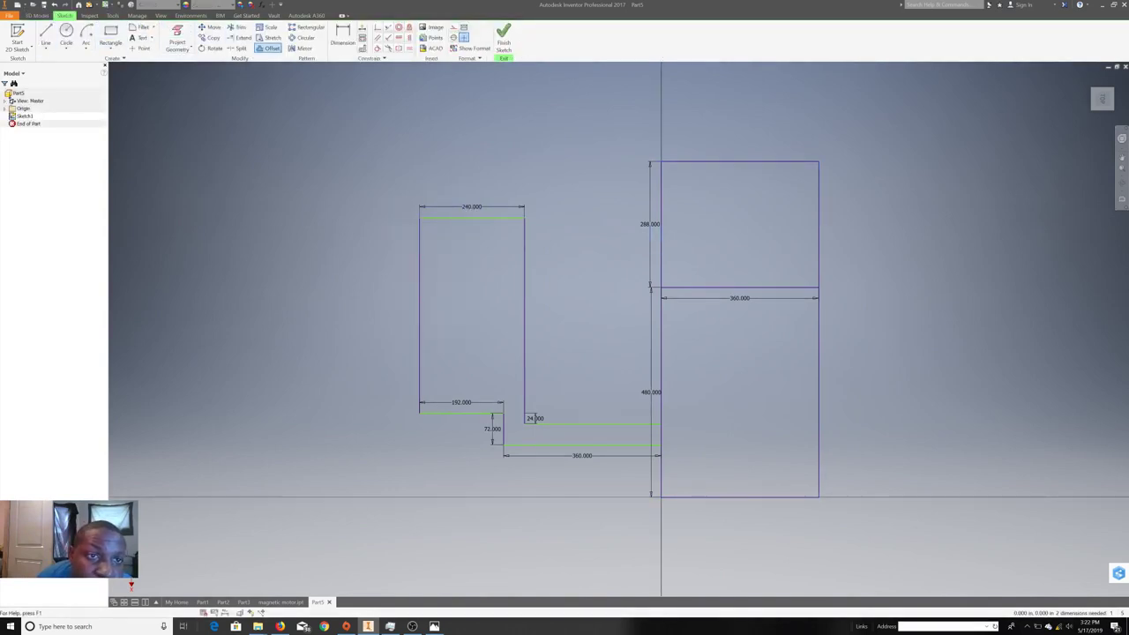
- Offset the stepped wall outline and both room rectangles 4 units inward
{"action": "left_click", "coordinate": [420, 291]}
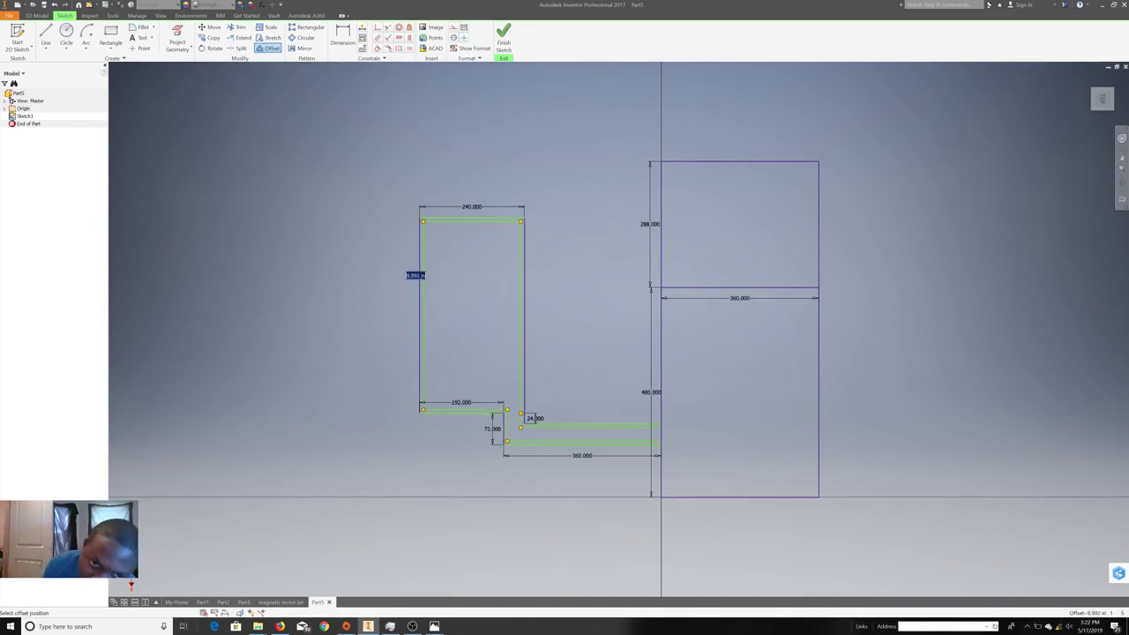
{"action": "left_click", "coordinate": [420, 279]}
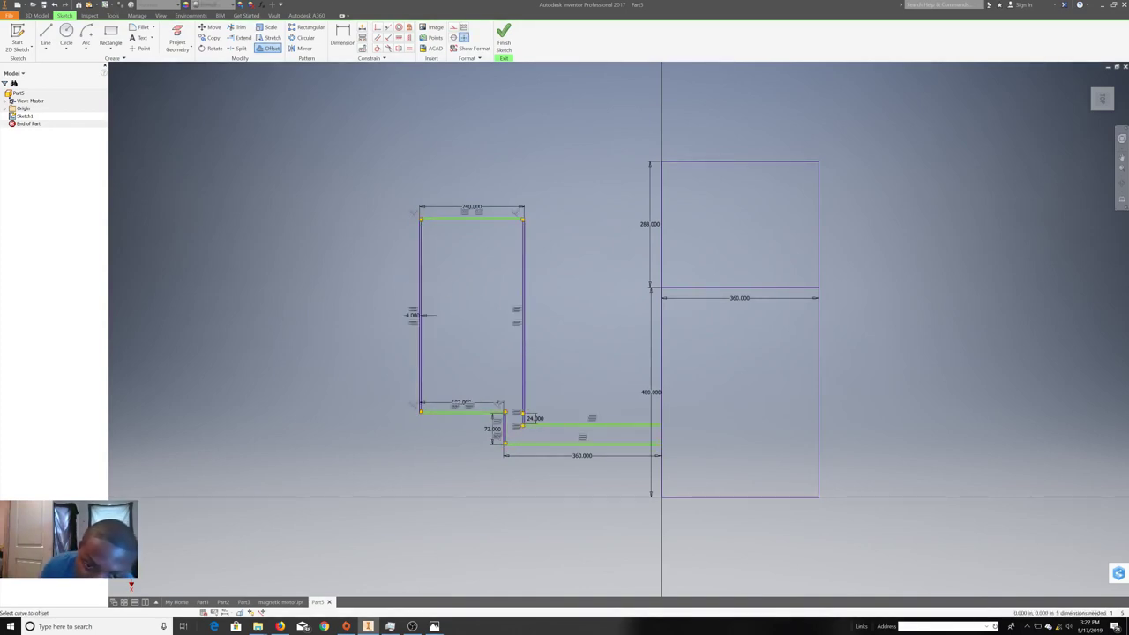
{"action": "left_click", "coordinate": [661, 353]}
{"action": "key", "text": "Return"}
{"action": "left_click", "coordinate": [661, 247]}
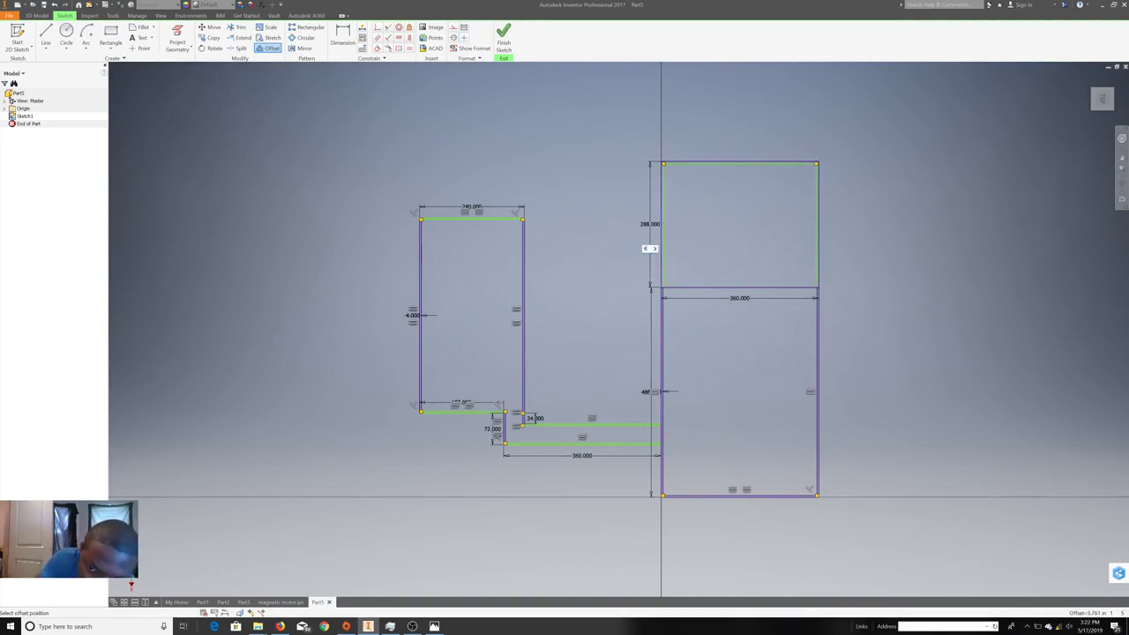
{"action": "left_click", "coordinate": [657, 250]}
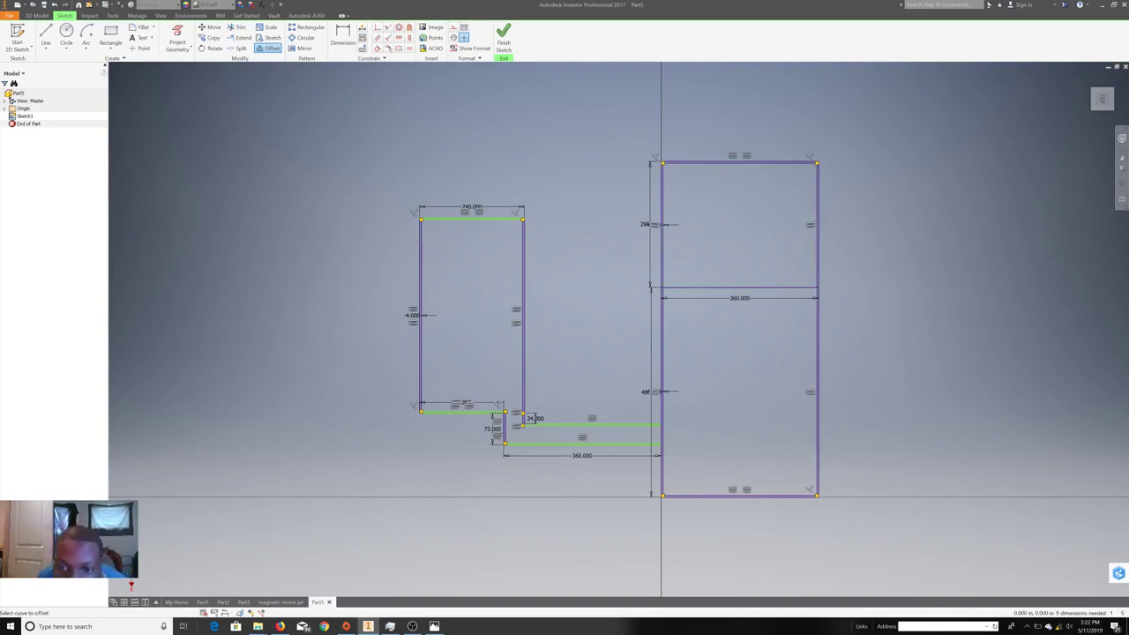
{"action": "right_click", "coordinate": [873, 370]}
{"action": "left_click", "coordinate": [909, 367]}
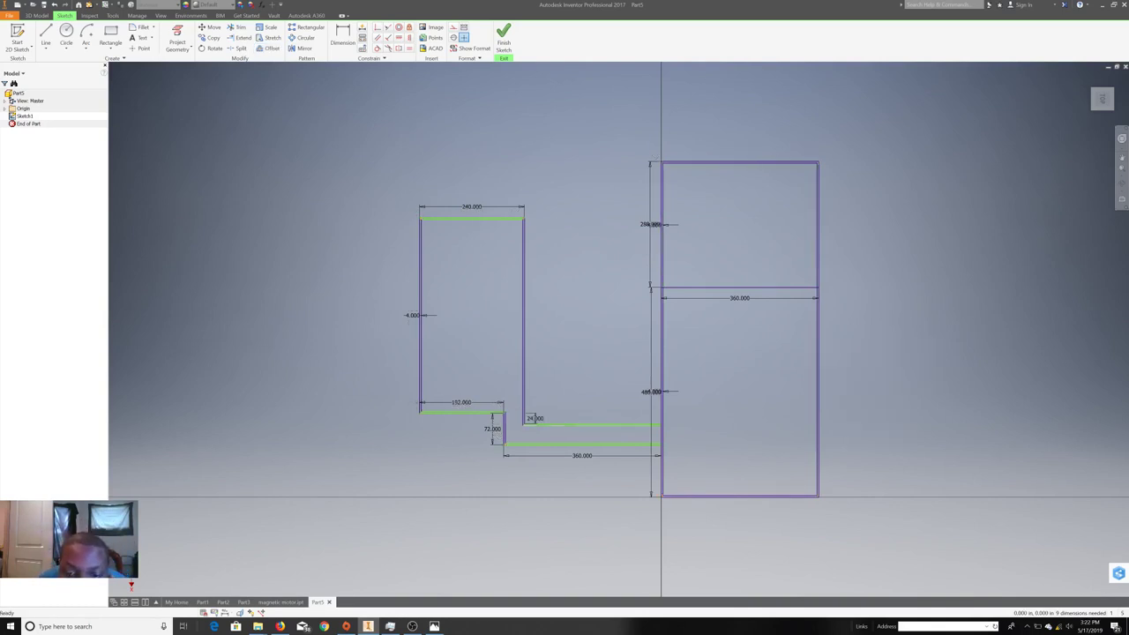
- Delete the unwanted dividing line in the right room and undo the last offset
{"action": "scroll", "coordinate": [658, 427], "scroll_direction": "up", "scroll_amount": 5}
{"action": "scroll", "coordinate": [658, 427], "scroll_direction": "down", "scroll_amount": 3}
{"action": "scroll", "coordinate": [658, 427], "scroll_direction": "down", "scroll_amount": 1}
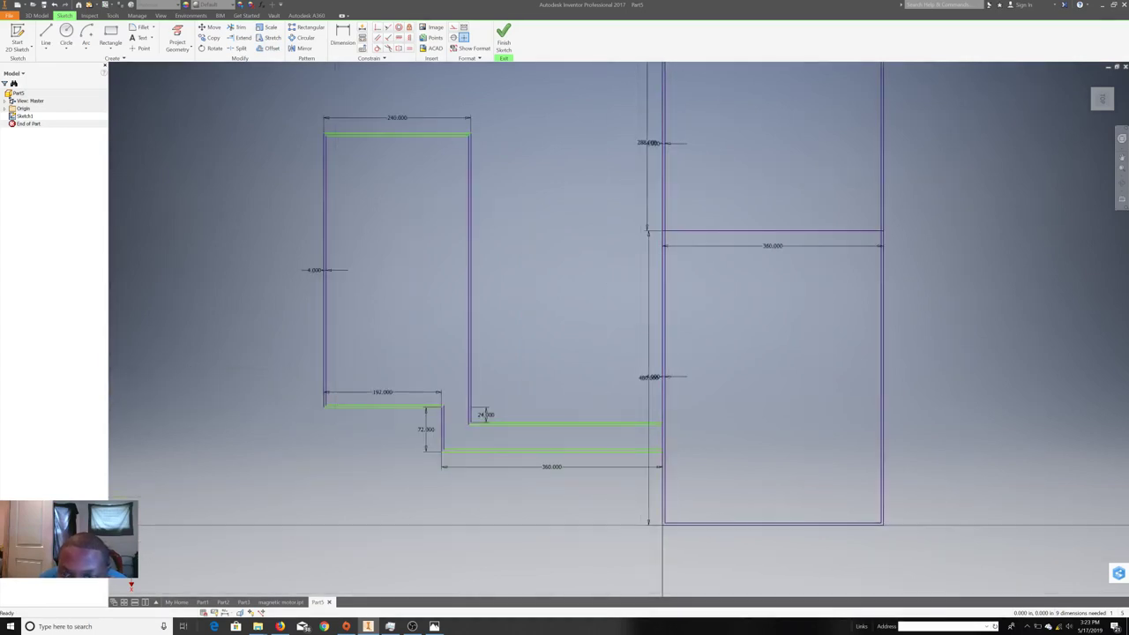
{"action": "right_click", "coordinate": [697, 231]}
{"action": "left_click", "coordinate": [688, 281]}
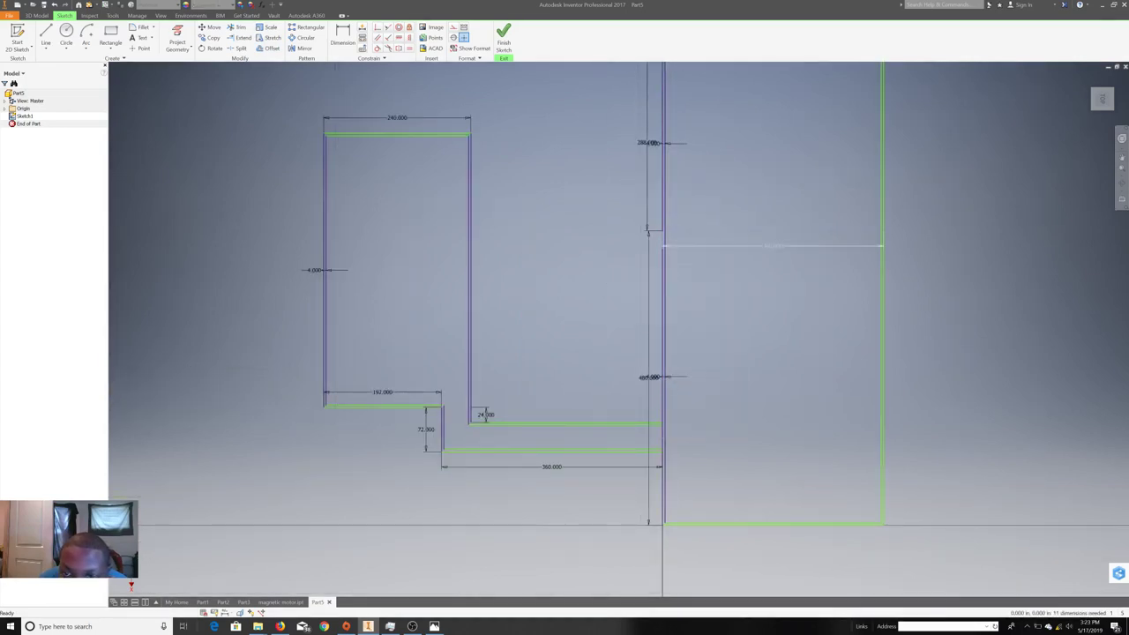
{"action": "right_click", "coordinate": [665, 253]}
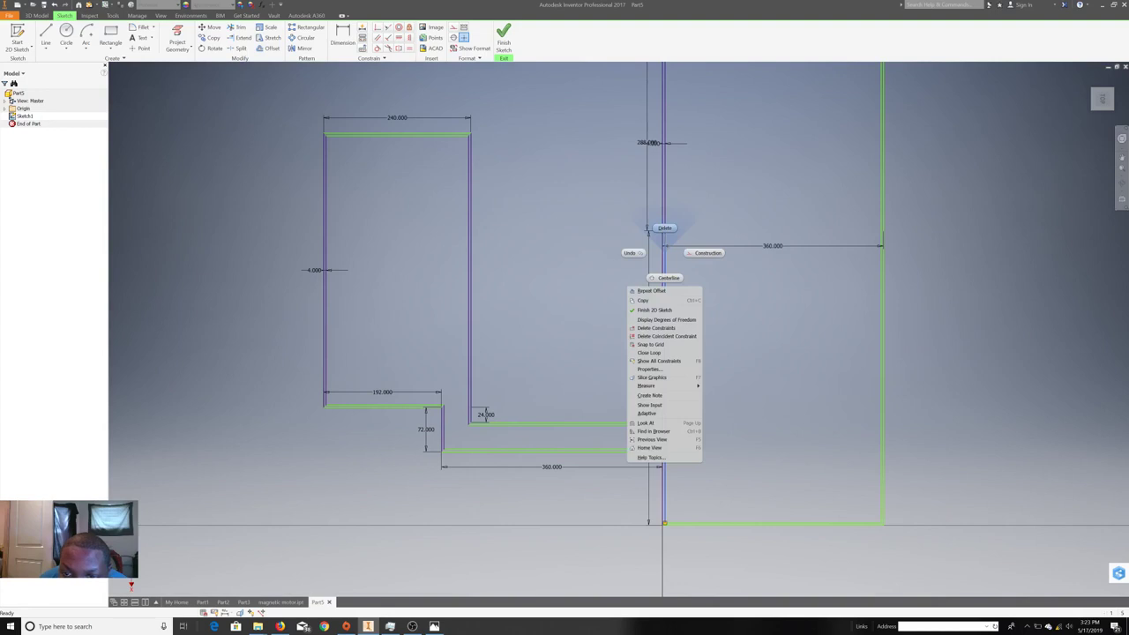
{"action": "left_click", "coordinate": [664, 228]}
{"action": "right_click", "coordinate": [698, 255]}
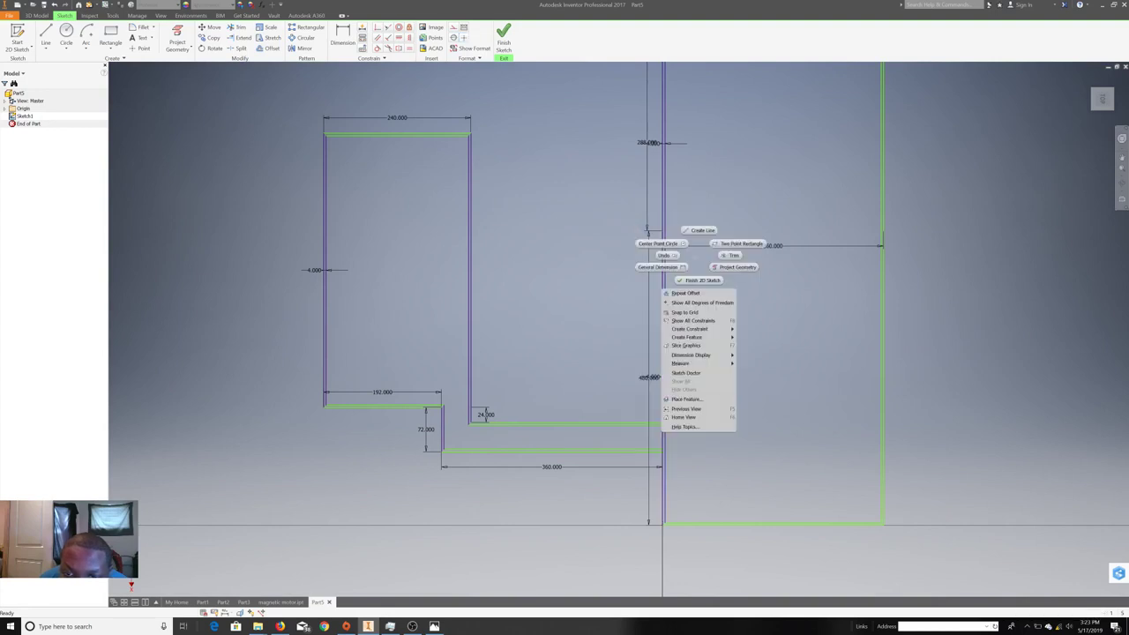
{"action": "left_click", "coordinate": [663, 255]}
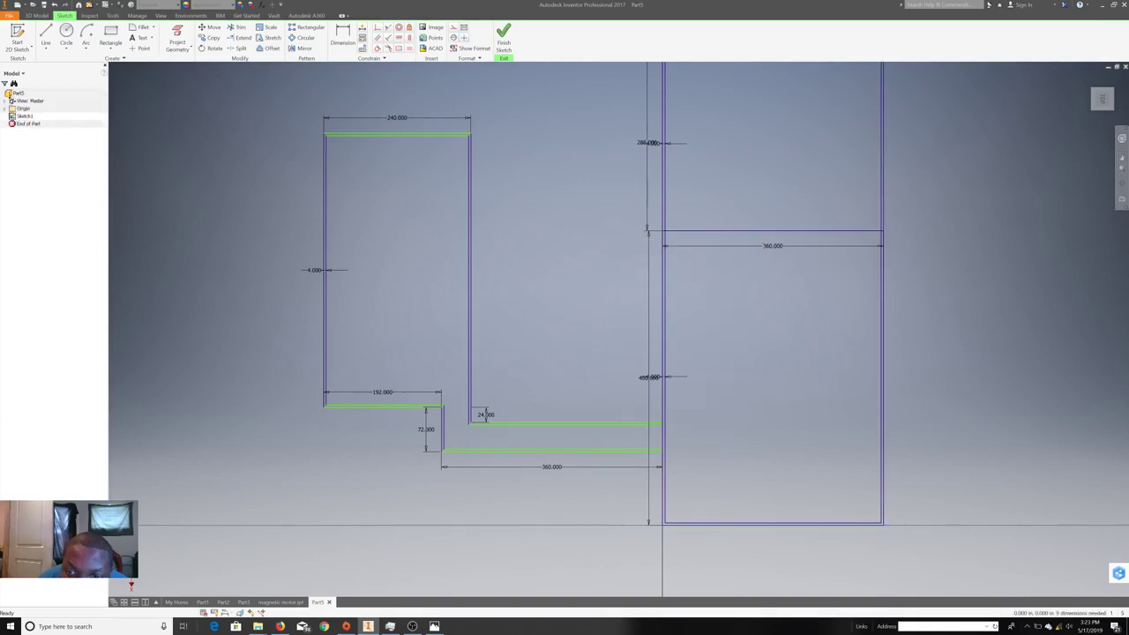
{"action": "key", "text": "l"}
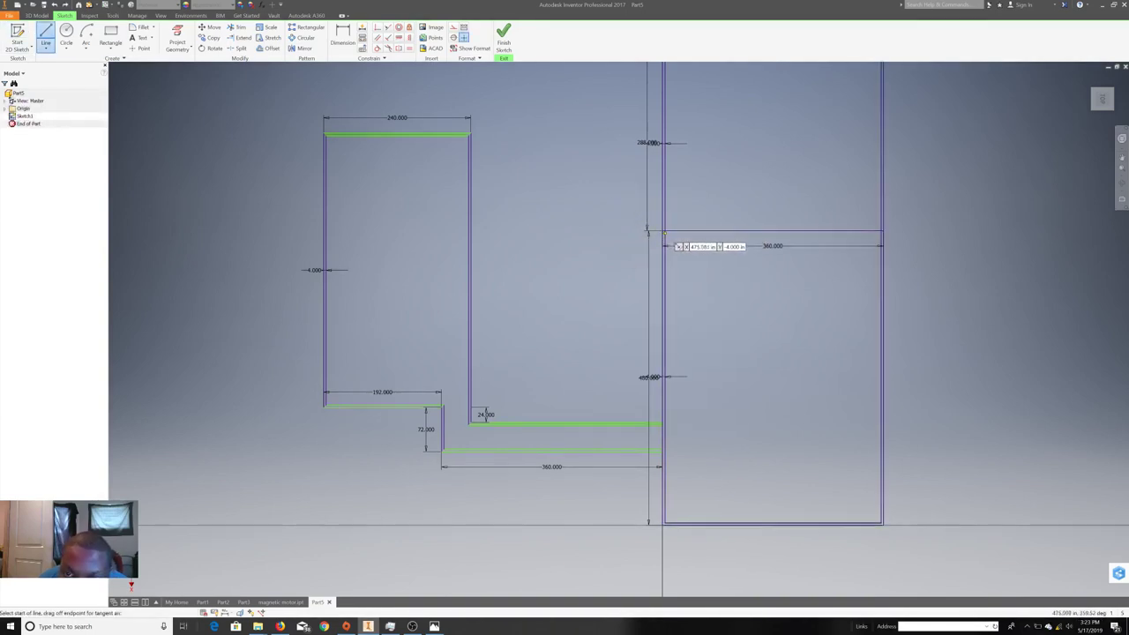
- Draw a 360 partition from the right rectangle's left edge, then exit Sketch1
{"action": "left_click", "coordinate": [663, 233]}
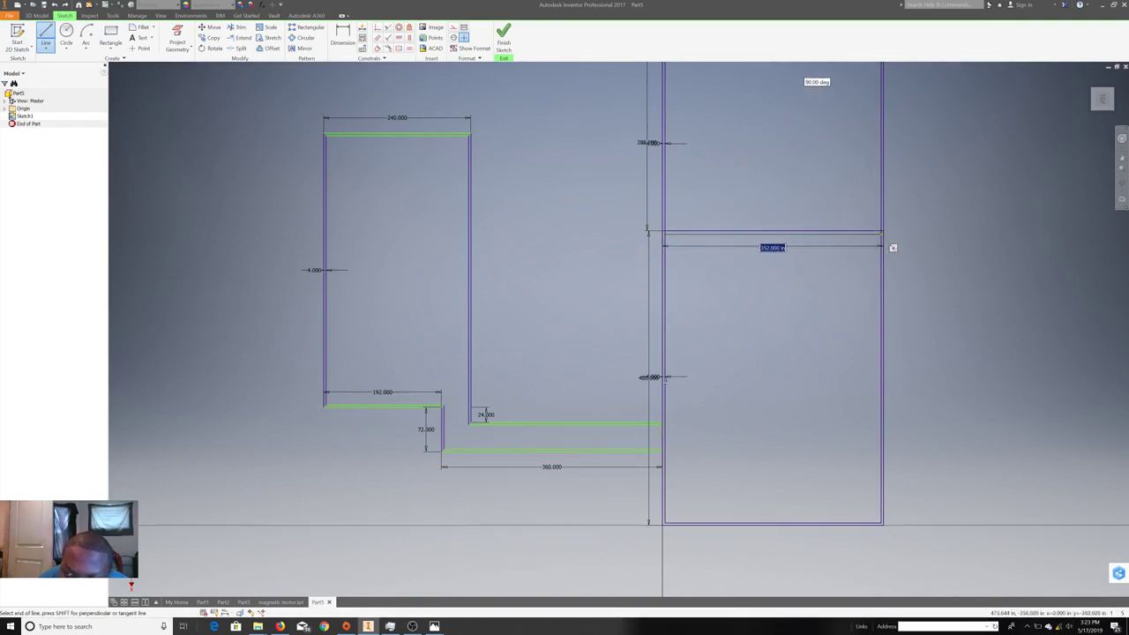
{"action": "type", "text": "360"}
{"action": "key", "text": "Return"}
{"action": "right_click", "coordinate": [917, 244]}
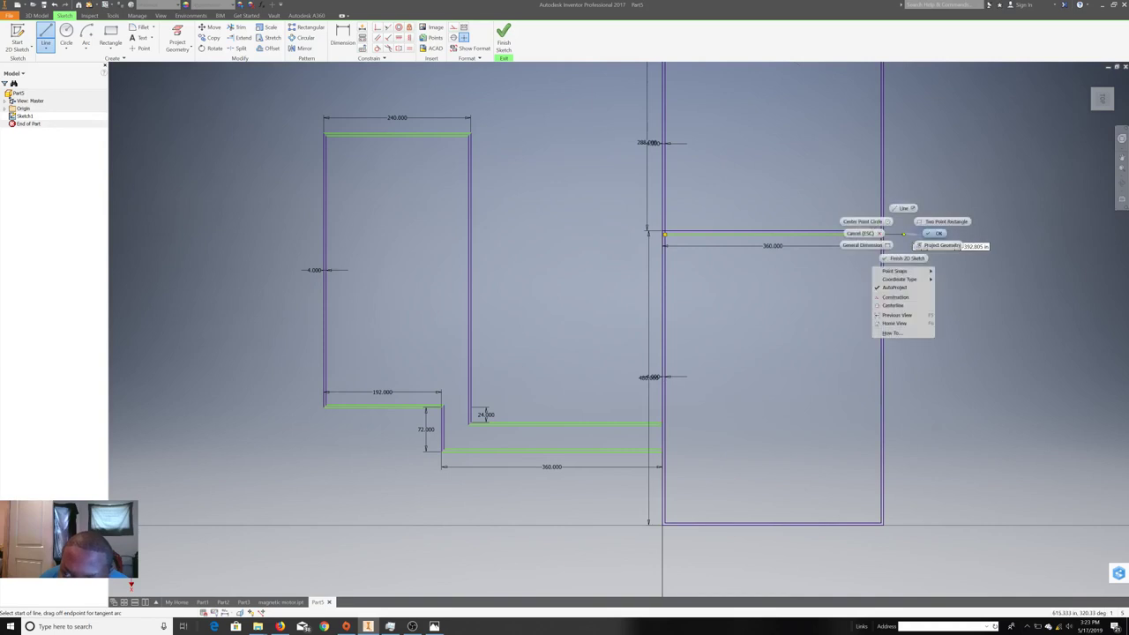
{"action": "left_click", "coordinate": [933, 233]}
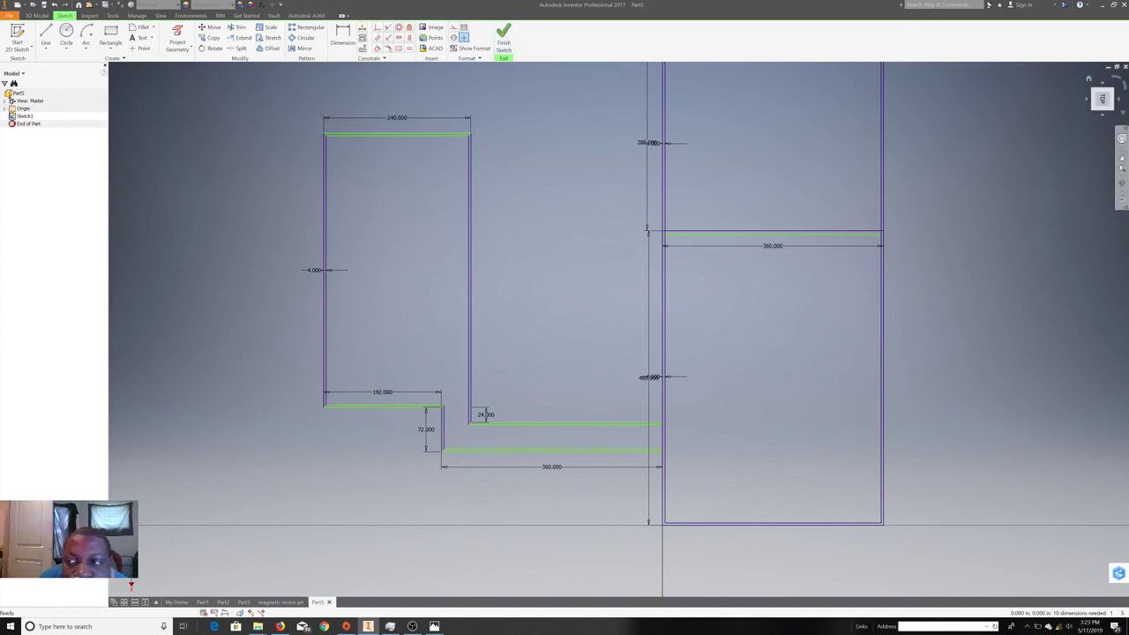
{"action": "middle_click_drag", "start_coordinate": [484, 411], "coordinate": [591, 289], "text": "shift"}
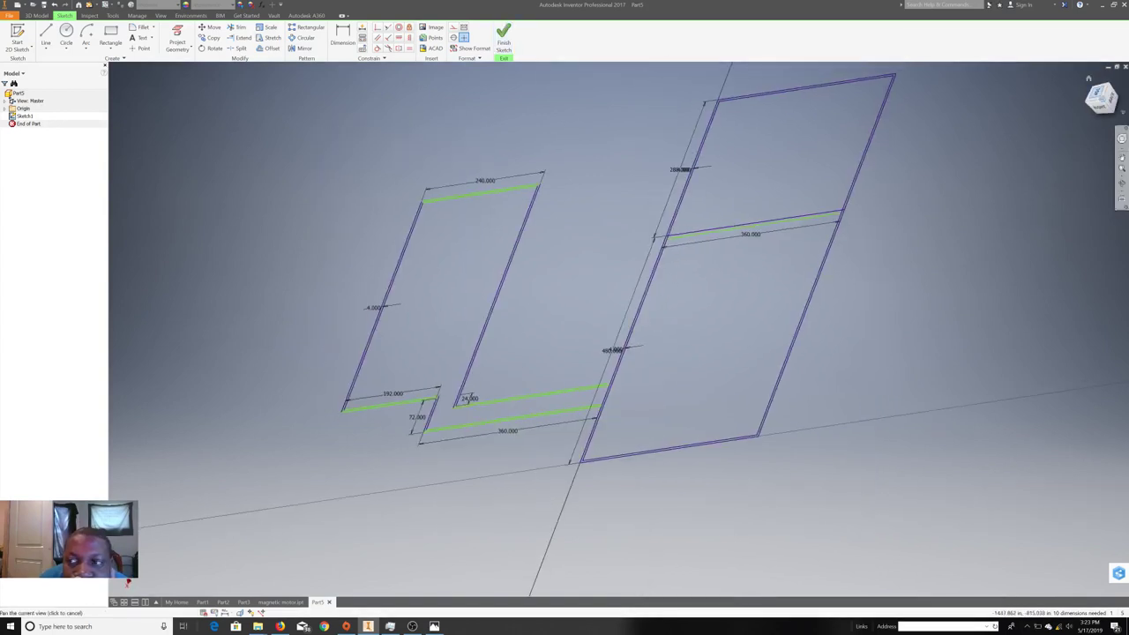
{"action": "key", "text": "F5"}
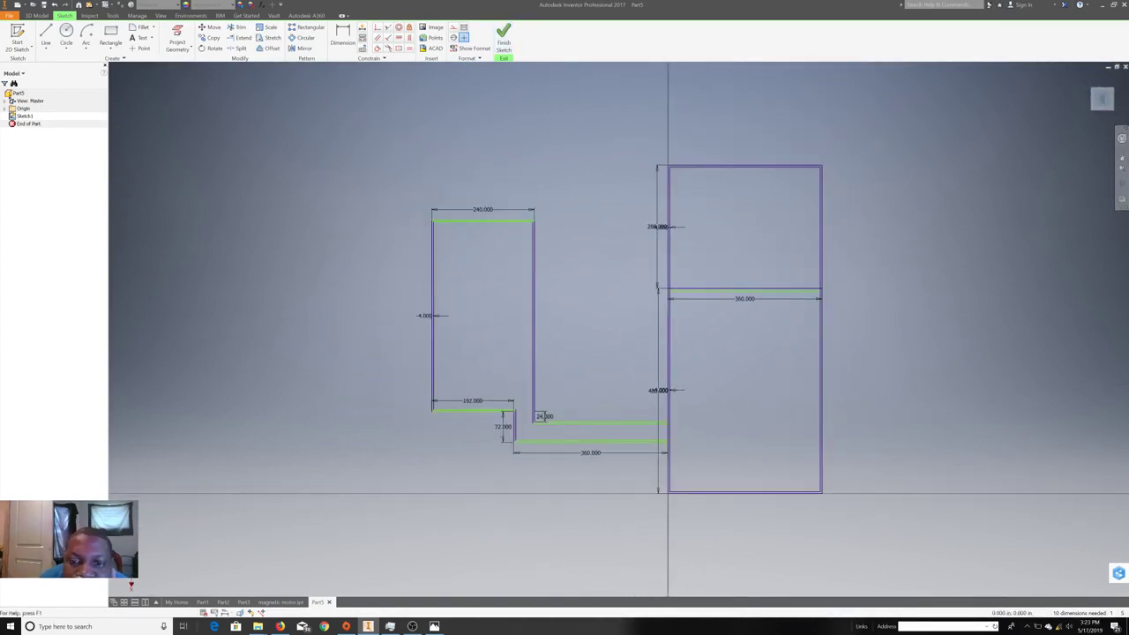
{"action": "left_click", "coordinate": [503, 37]}
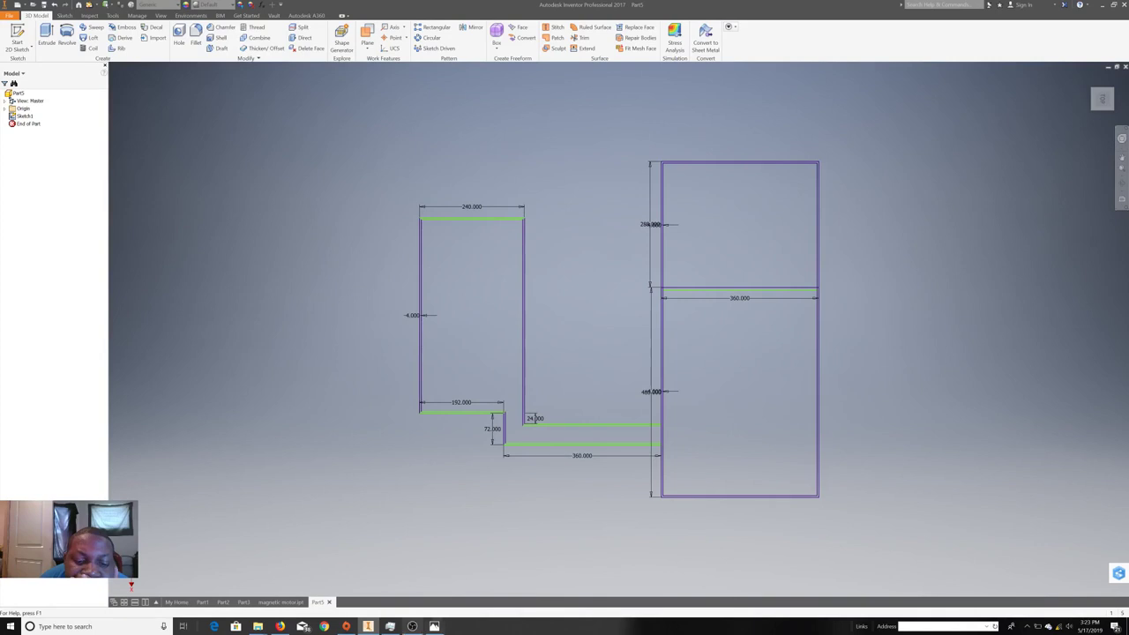
- Start an extrusion, cancel it, and reopen Sketch1 for editing
{"action": "key", "text": "alt+Tab"}
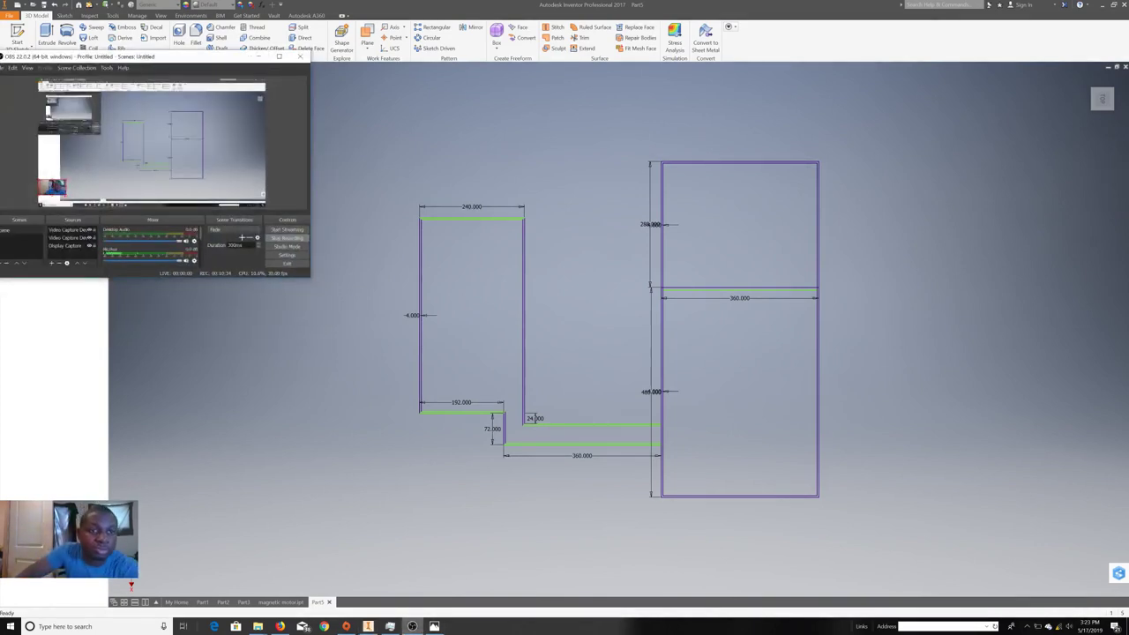
{"action": "left_click", "coordinate": [257, 57]}
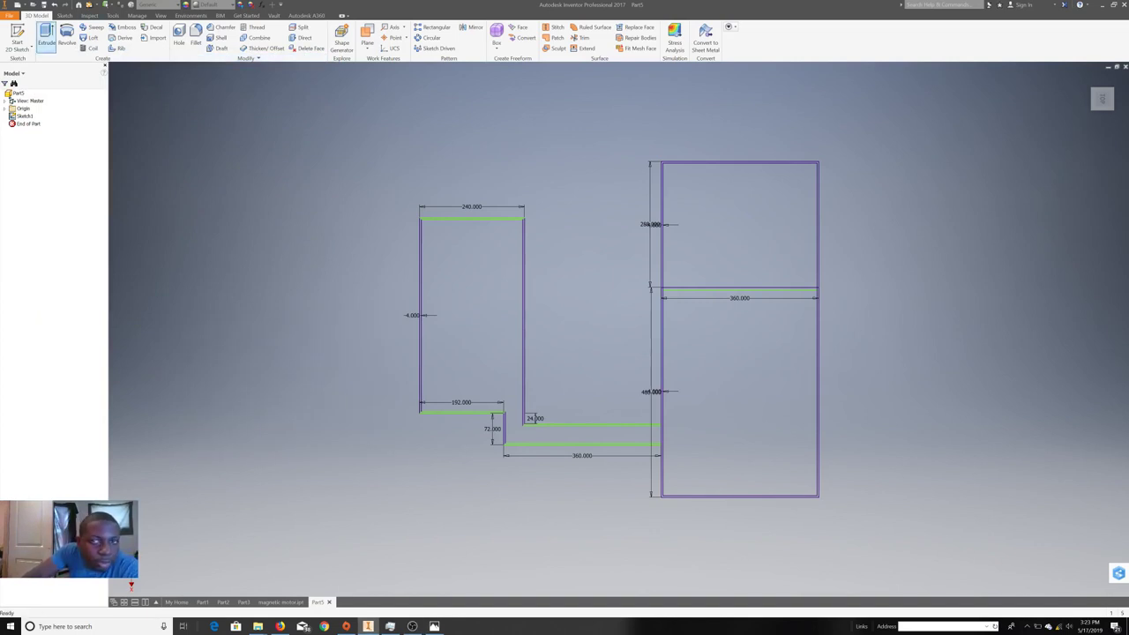
{"action": "left_click", "coordinate": [46, 40]}
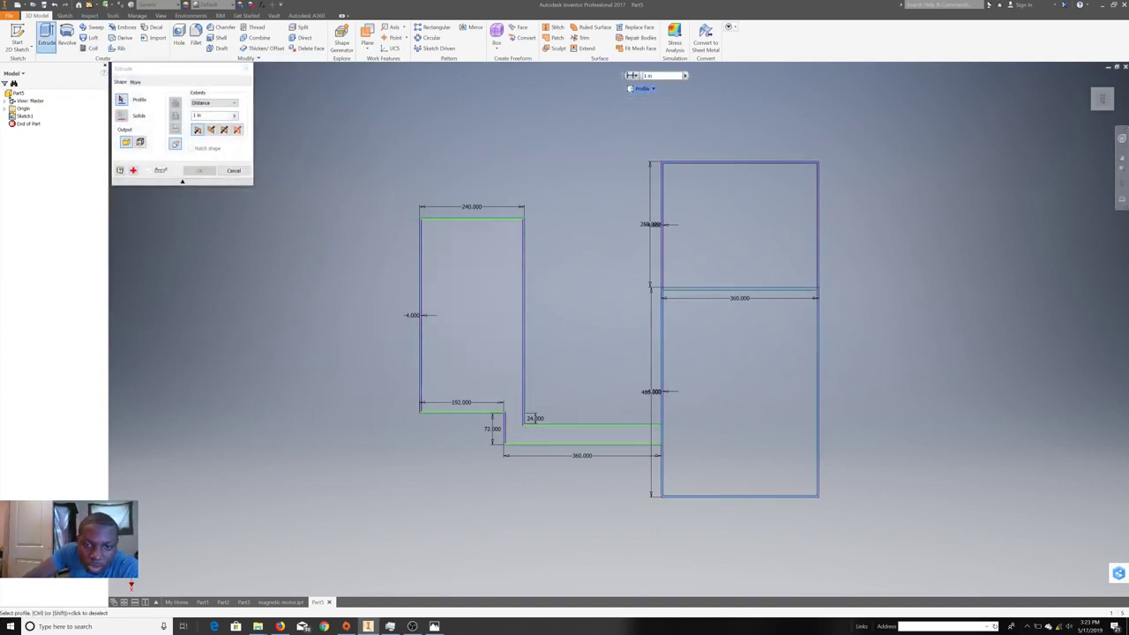
{"action": "scroll", "coordinate": [526, 226], "scroll_direction": "up", "scroll_amount": 5}
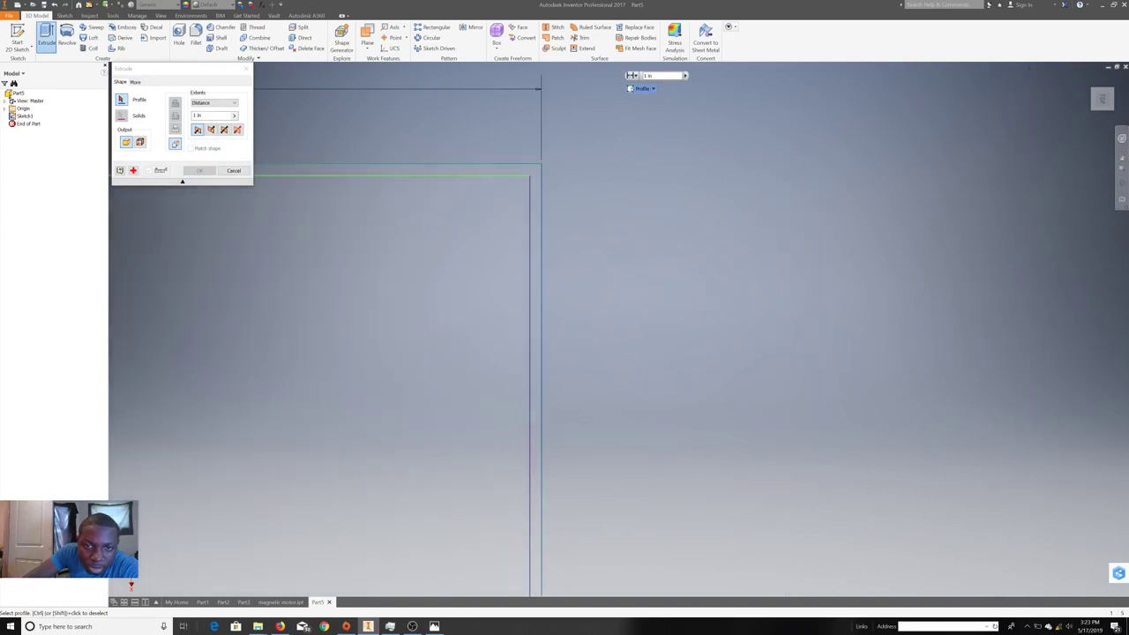
{"action": "scroll", "coordinate": [532, 194], "scroll_direction": "down", "scroll_amount": 5}
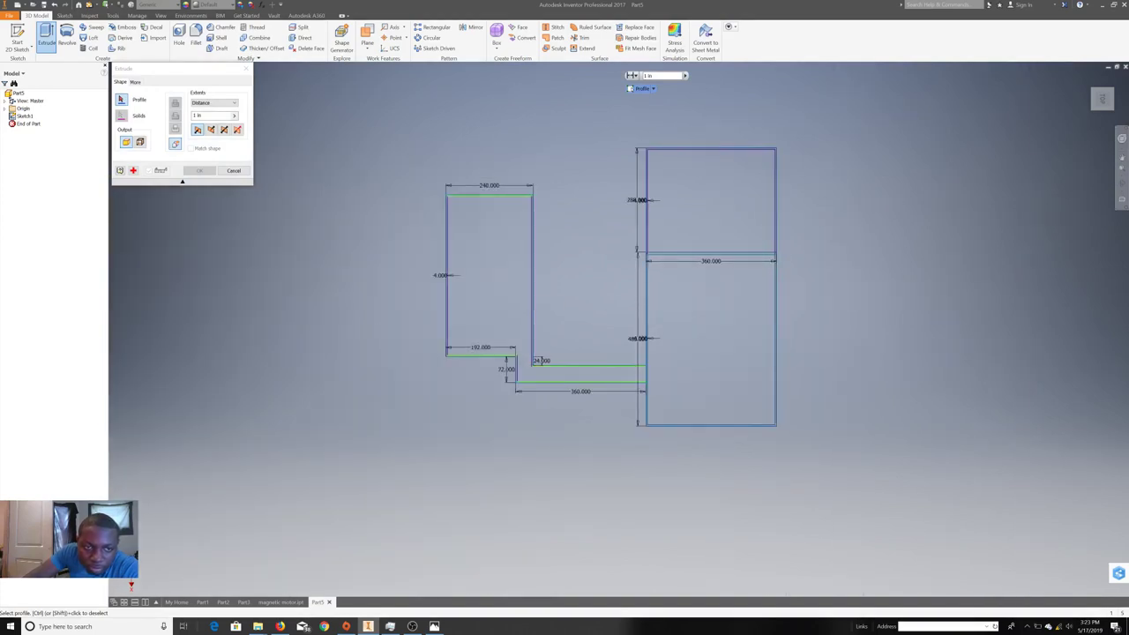
{"action": "right_click", "coordinate": [580, 315]}
{"action": "key", "text": "Escape"}
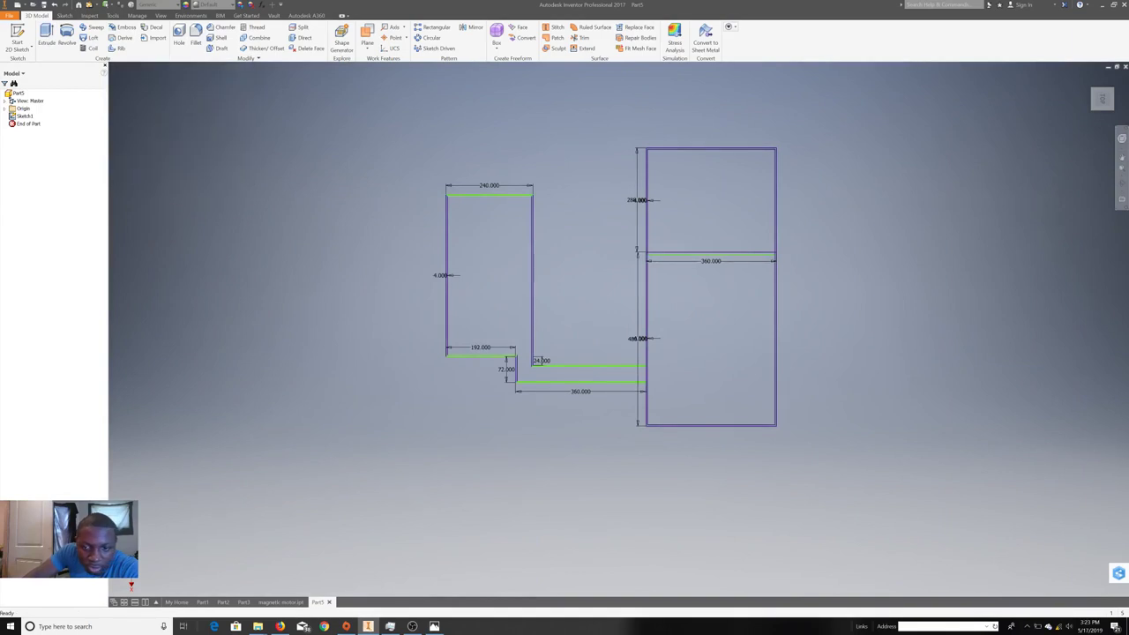
{"action": "right_click", "coordinate": [635, 381]}
{"action": "left_click", "coordinate": [638, 406]}
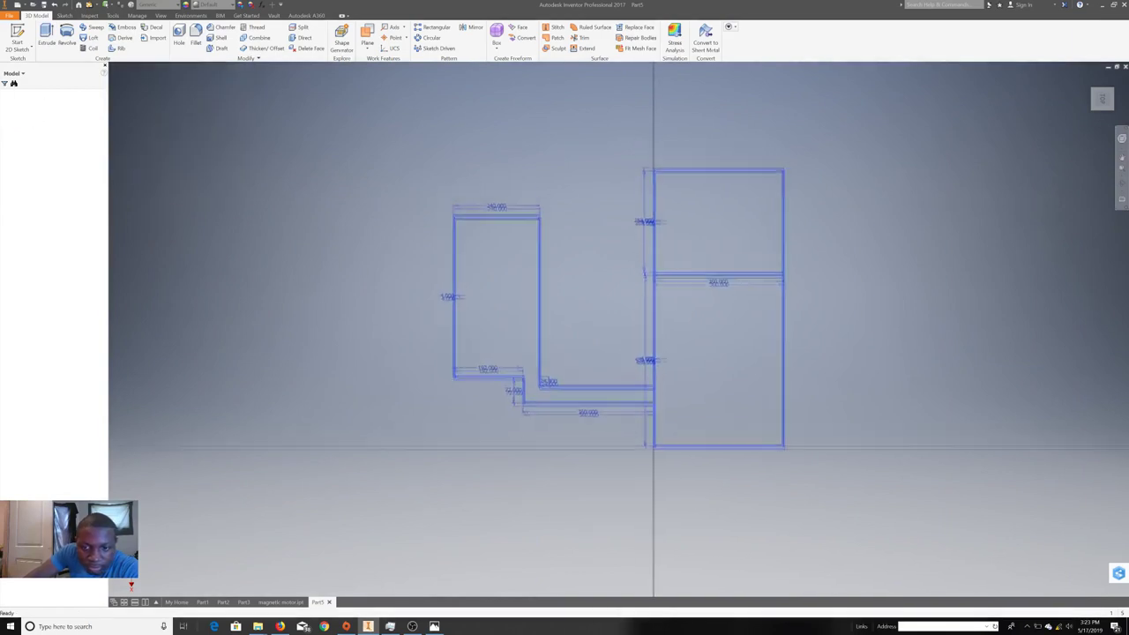
- Cap the upper and lower wall line ends with a short 4.000 line, then finish the sketch
{"action": "scroll", "coordinate": [670, 380], "scroll_direction": "down", "scroll_amount": 5}
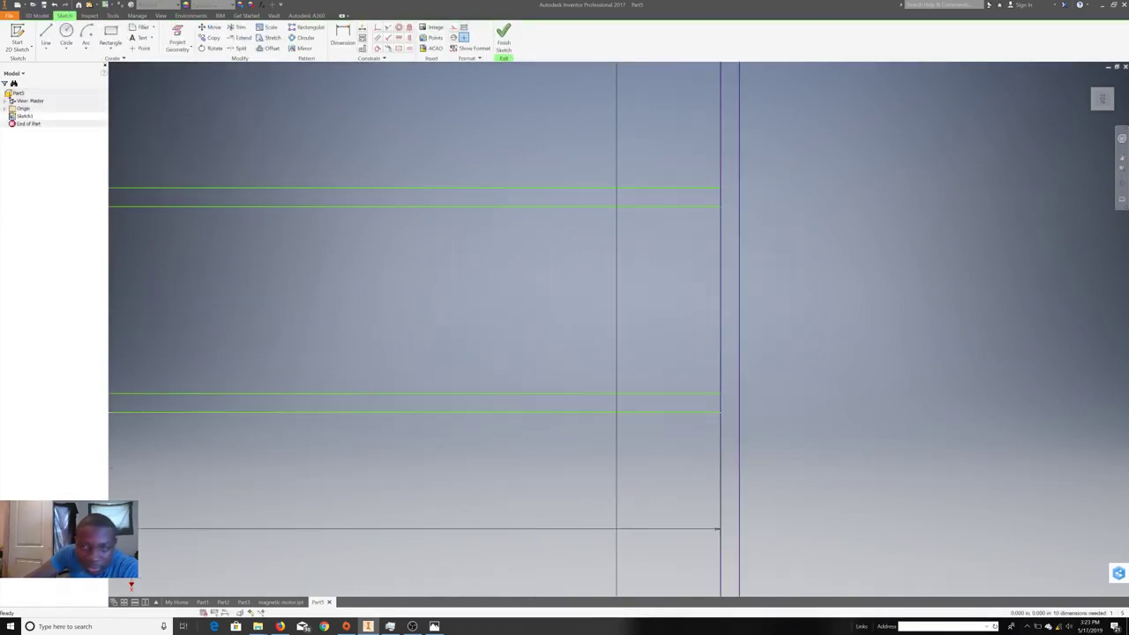
{"action": "left_click", "coordinate": [45, 35]}
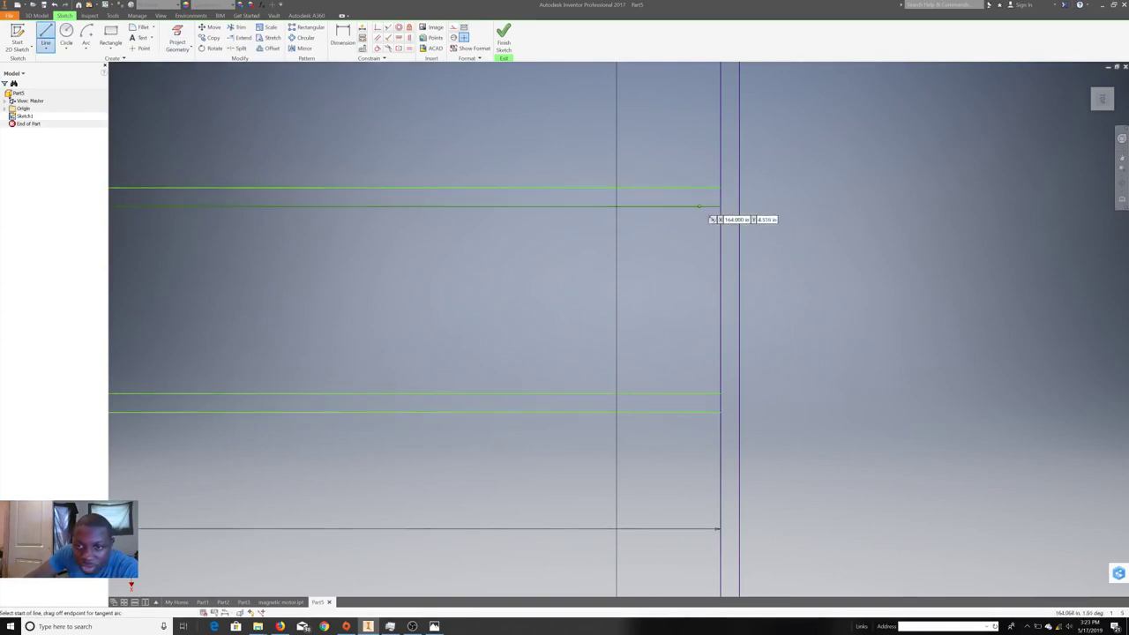
{"action": "left_click", "coordinate": [720, 188]}
{"action": "left_click", "coordinate": [721, 207]}
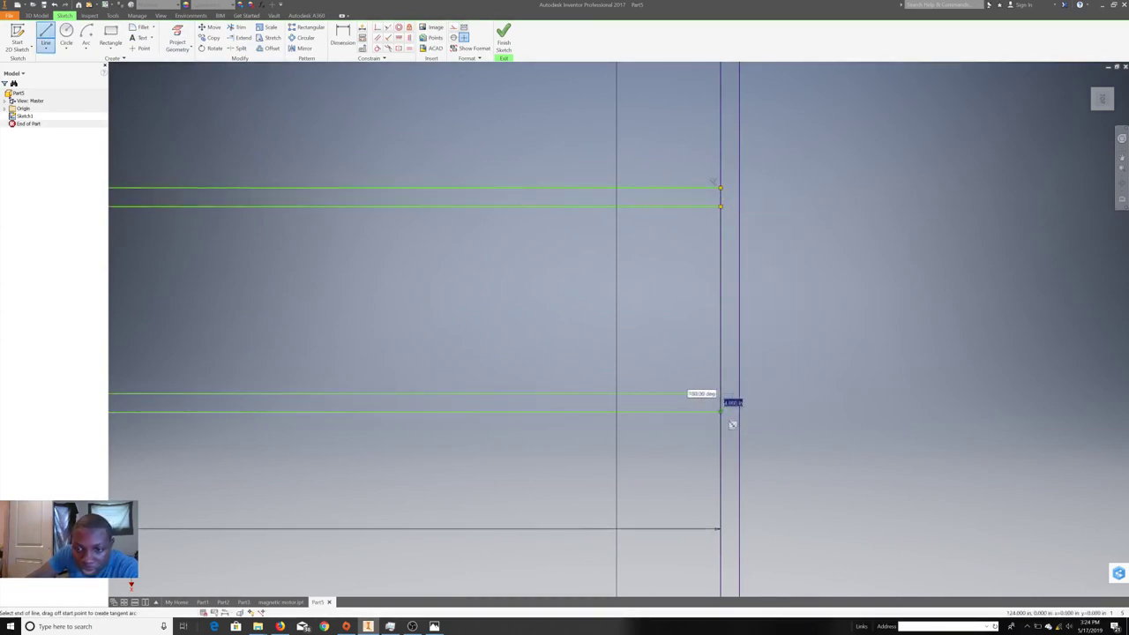
{"action": "right_click", "coordinate": [790, 393]}
{"action": "left_click", "coordinate": [780, 423]}
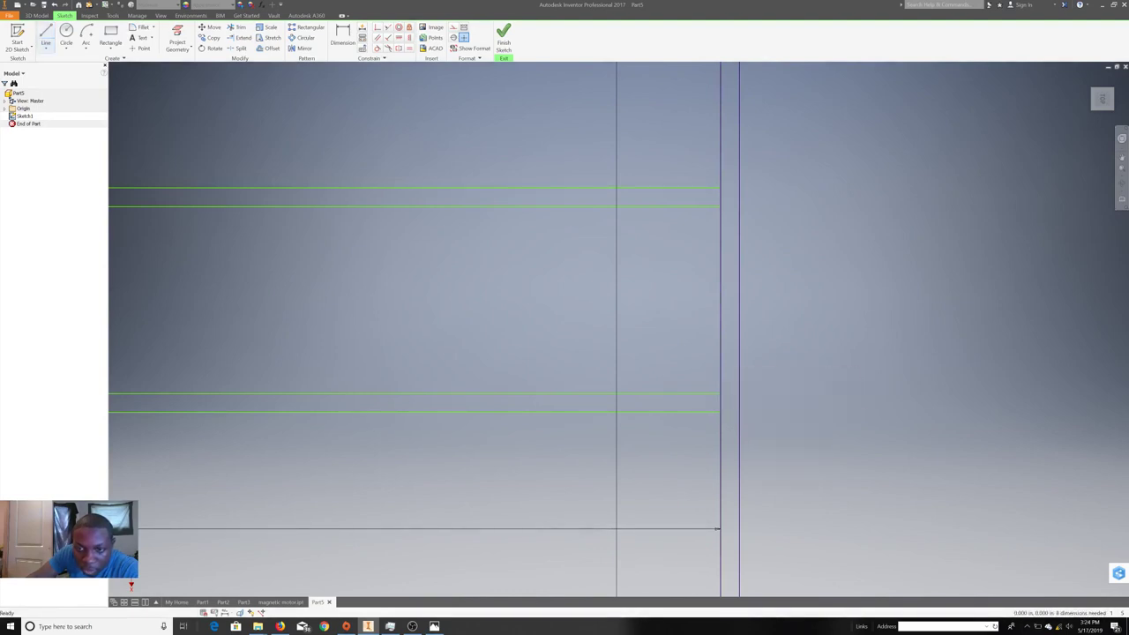
{"action": "left_click", "coordinate": [503, 39]}
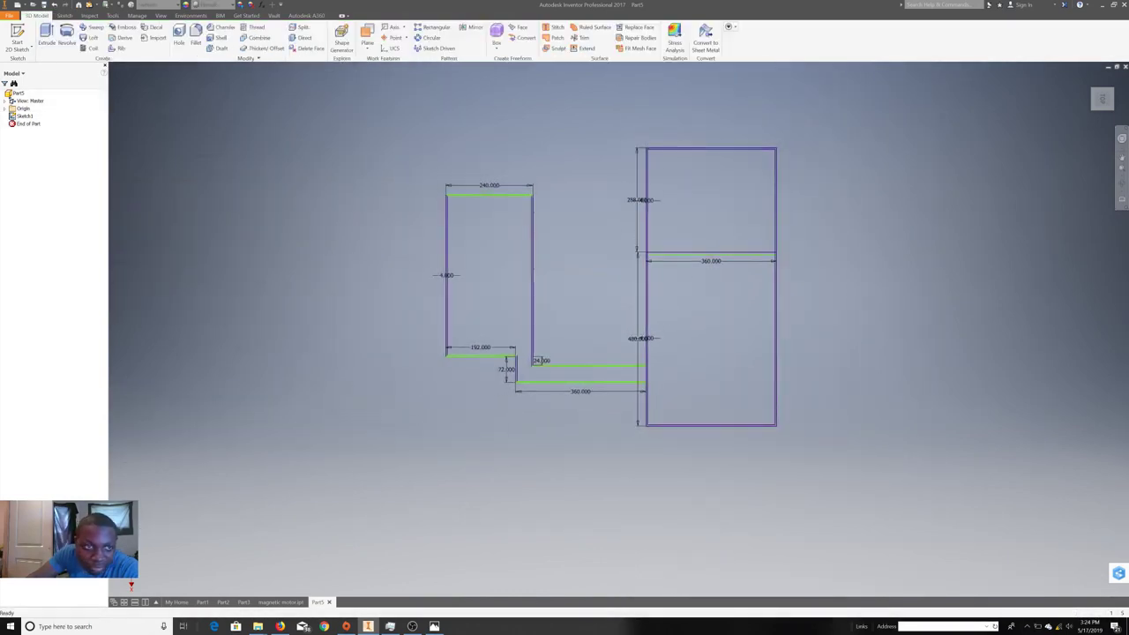
- Extrude the double-lined wall profile 10 ft as Extrusion1 and make Sketch1 visible
{"action": "left_click", "coordinate": [45, 40]}
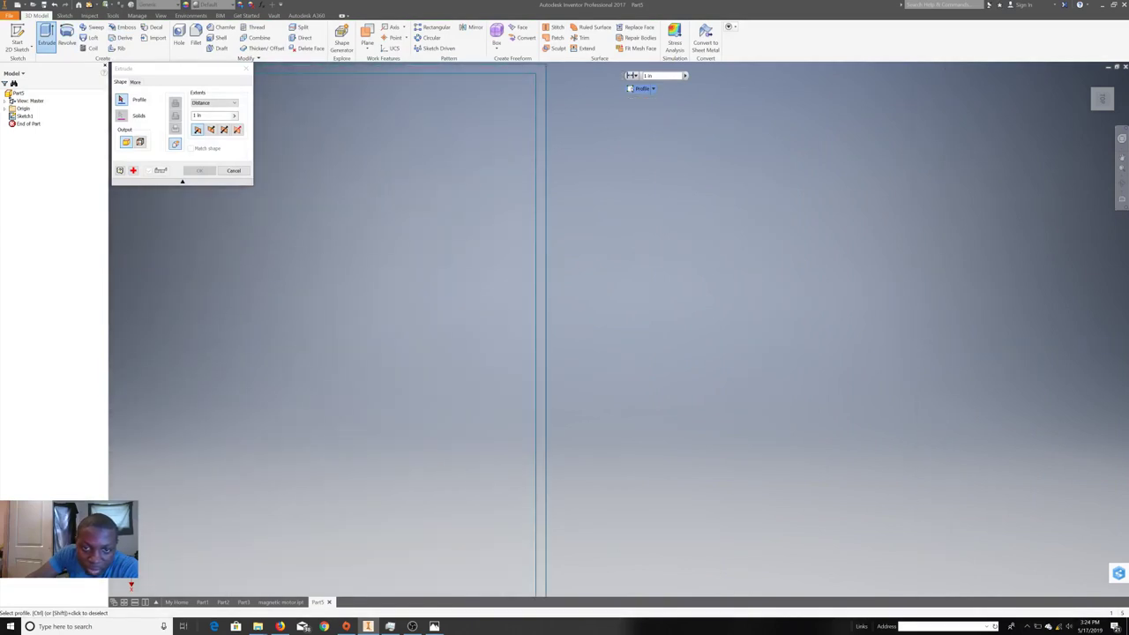
{"action": "scroll", "coordinate": [540, 424], "scroll_direction": "up", "scroll_amount": 5}
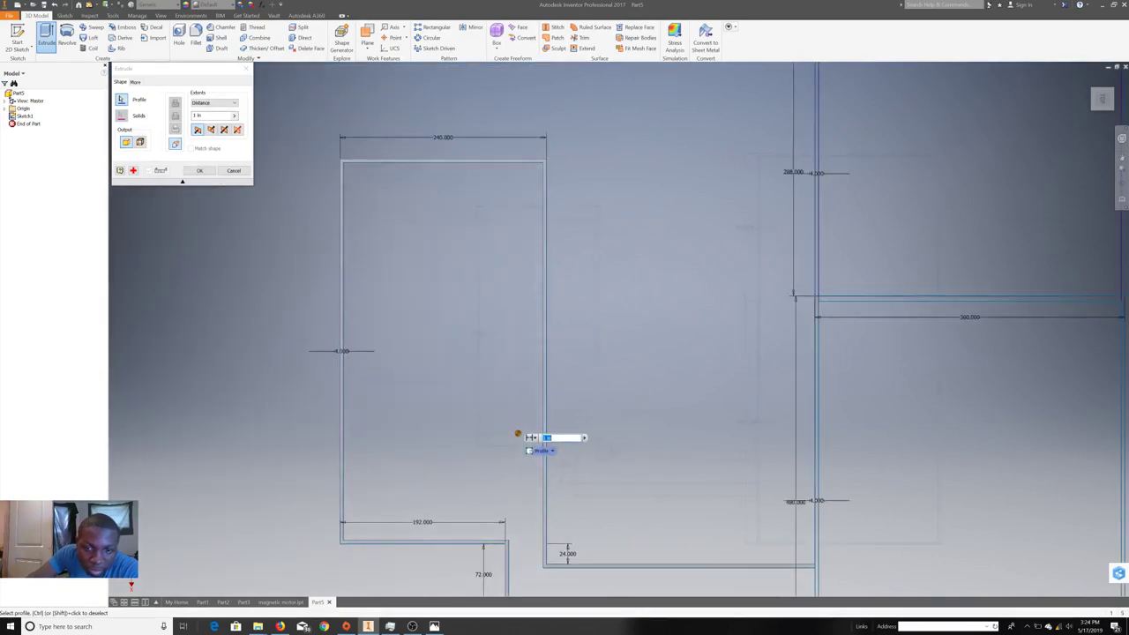
{"action": "scroll", "coordinate": [567, 546], "scroll_direction": "up", "scroll_amount": 3}
{"action": "middle_click_drag", "start_coordinate": [585, 380], "coordinate": [458, 298]}
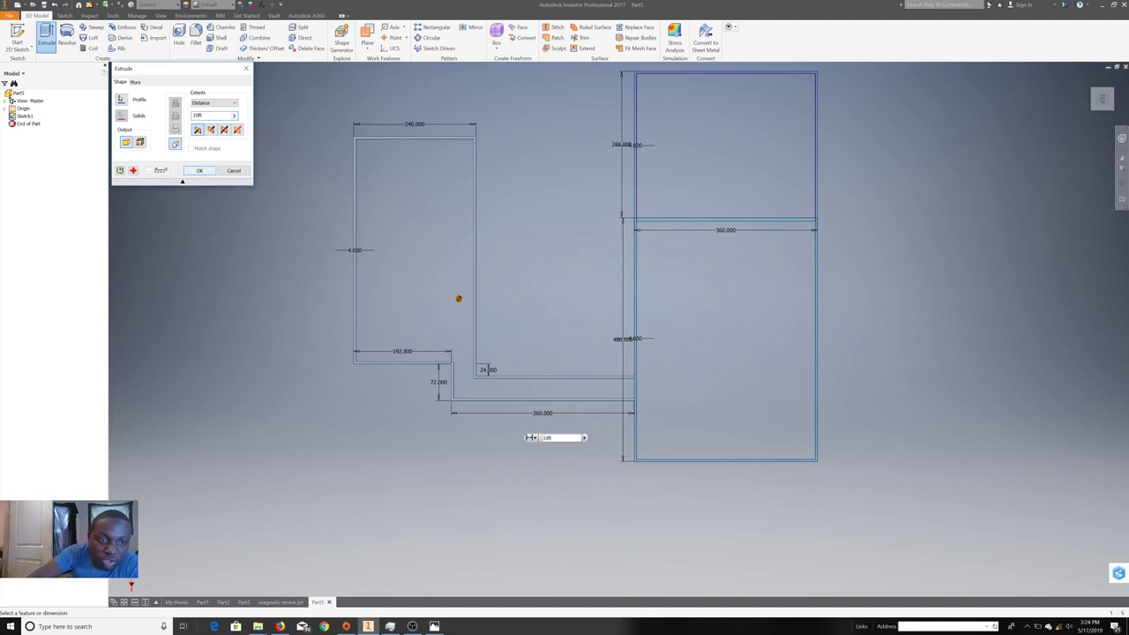
{"action": "key", "text": "Return"}
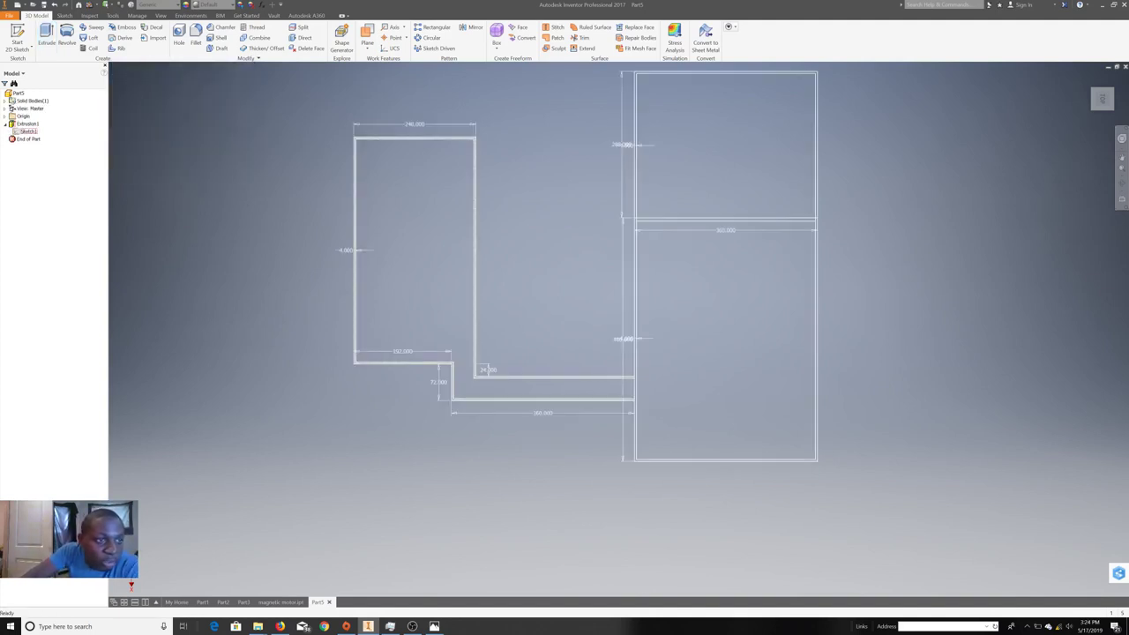
{"action": "right_click", "coordinate": [27, 131]}
{"action": "left_click", "coordinate": [42, 224]}
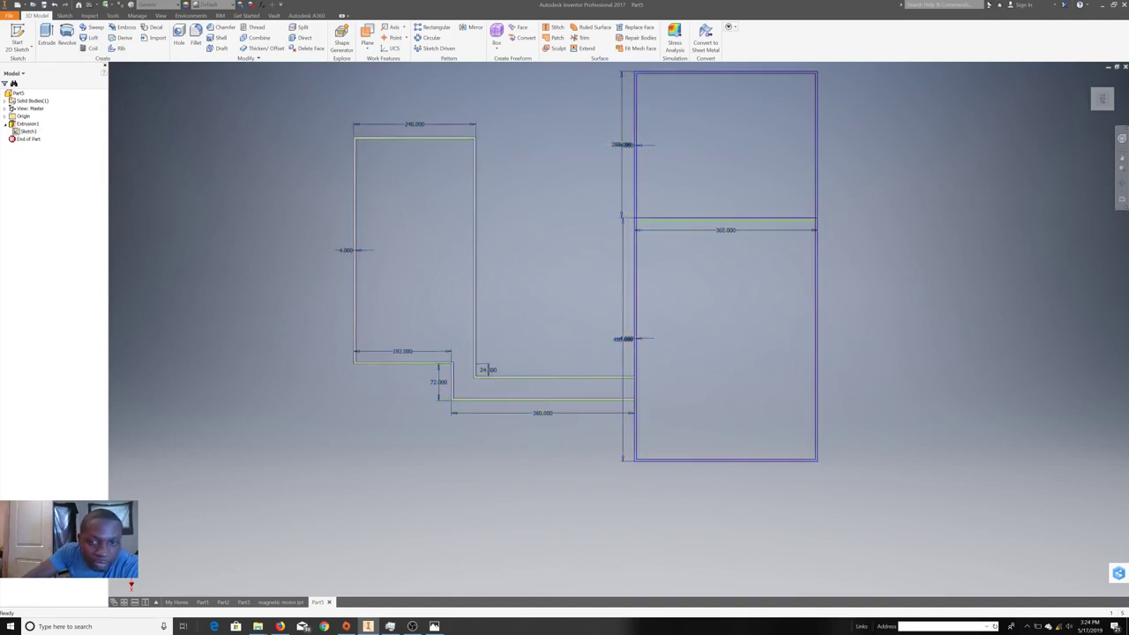
- Attempt a second 10 ft extrusion on the right room profile, accepting the error dialog
{"action": "scroll", "coordinate": [652, 431], "scroll_direction": "up", "scroll_amount": 5}
{"action": "key", "text": "e"}
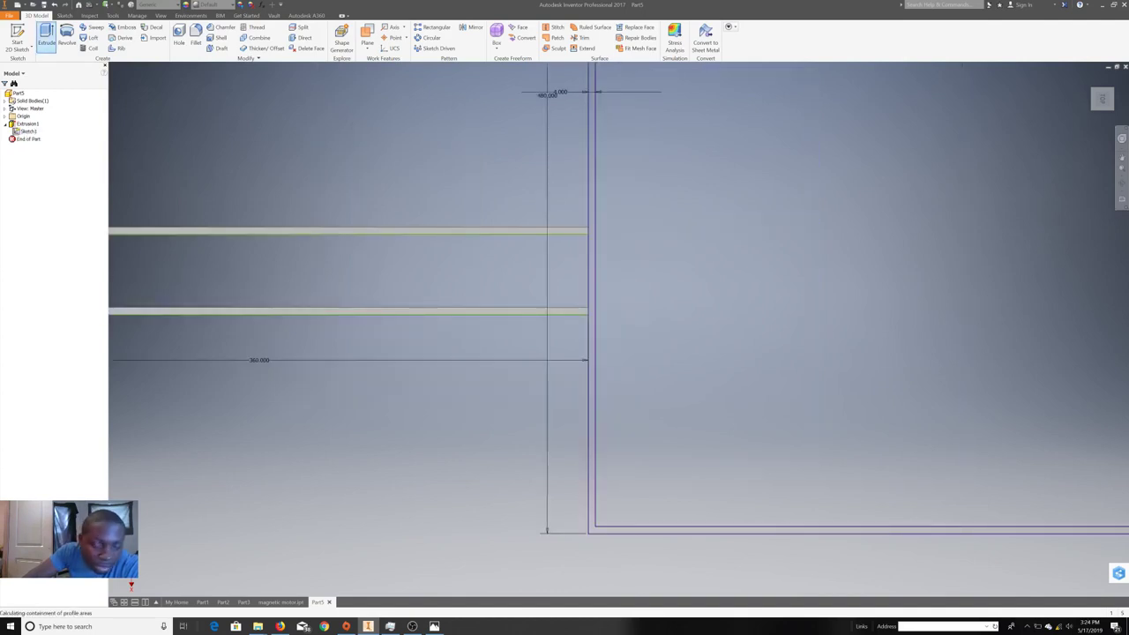
{"action": "scroll", "coordinate": [554, 273], "scroll_direction": "down", "scroll_amount": 4}
{"action": "scroll", "coordinate": [680, 210], "scroll_direction": "down", "scroll_amount": 3}
{"action": "scroll", "coordinate": [627, 237], "scroll_direction": "up", "scroll_amount": 4}
{"action": "middle_click_drag", "start_coordinate": [711, 315], "coordinate": [616, 487]}
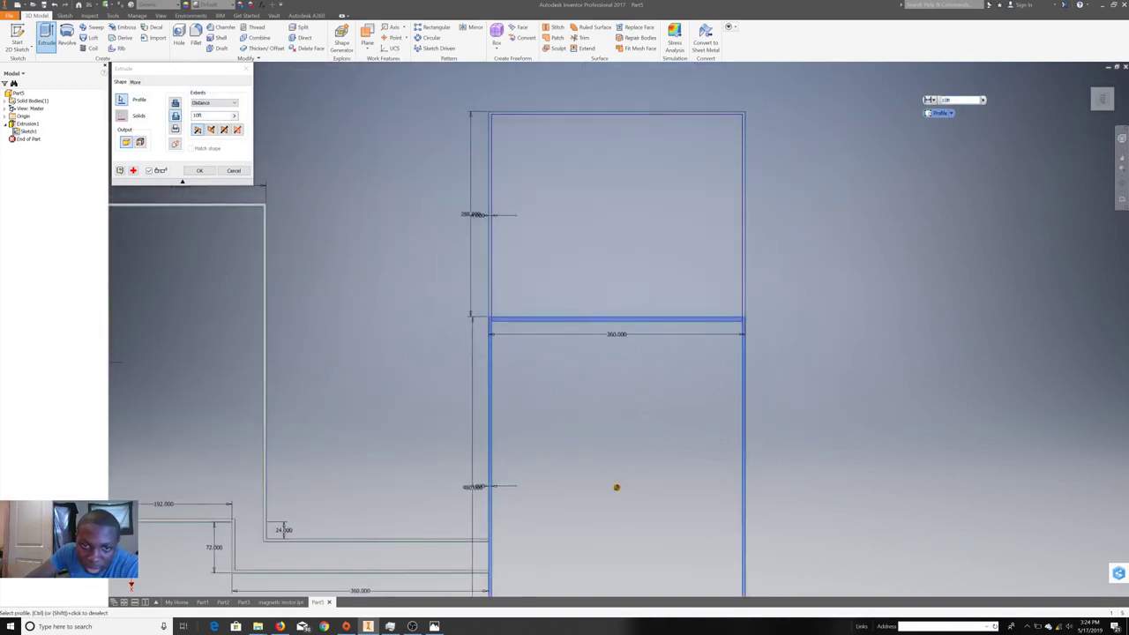
{"action": "key", "text": "Return"}
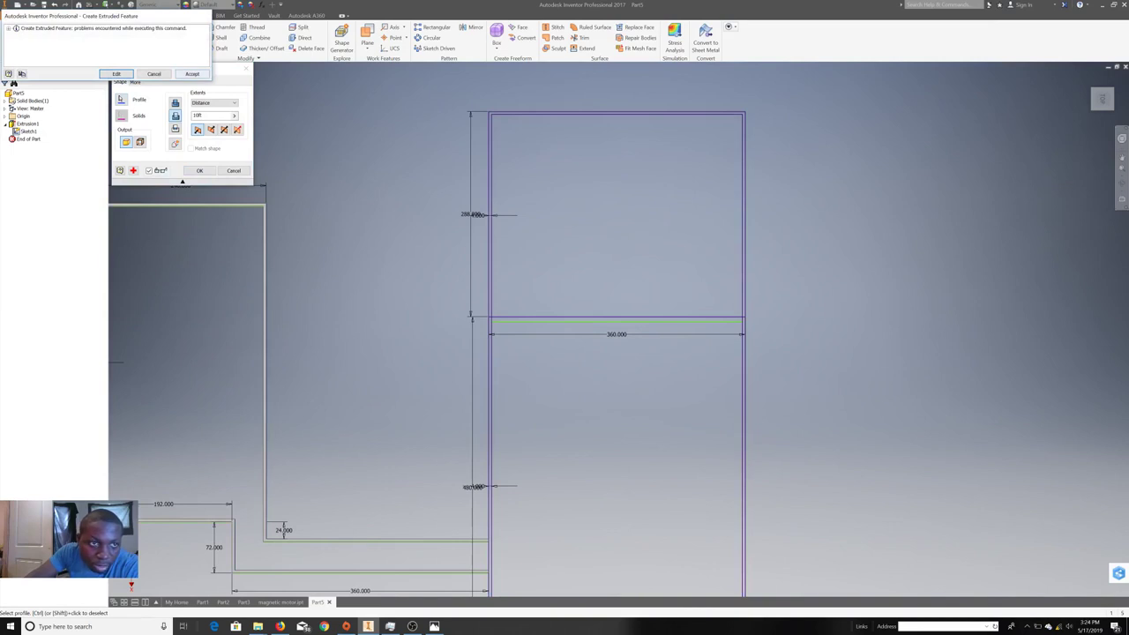
{"action": "left_click", "coordinate": [192, 74]}
- Delete the faulty Extrusion2 and reopen Sketch1, zooming into the wall corner
{"action": "right_click", "coordinate": [429, 240]}
{"action": "left_click", "coordinate": [401, 264]}
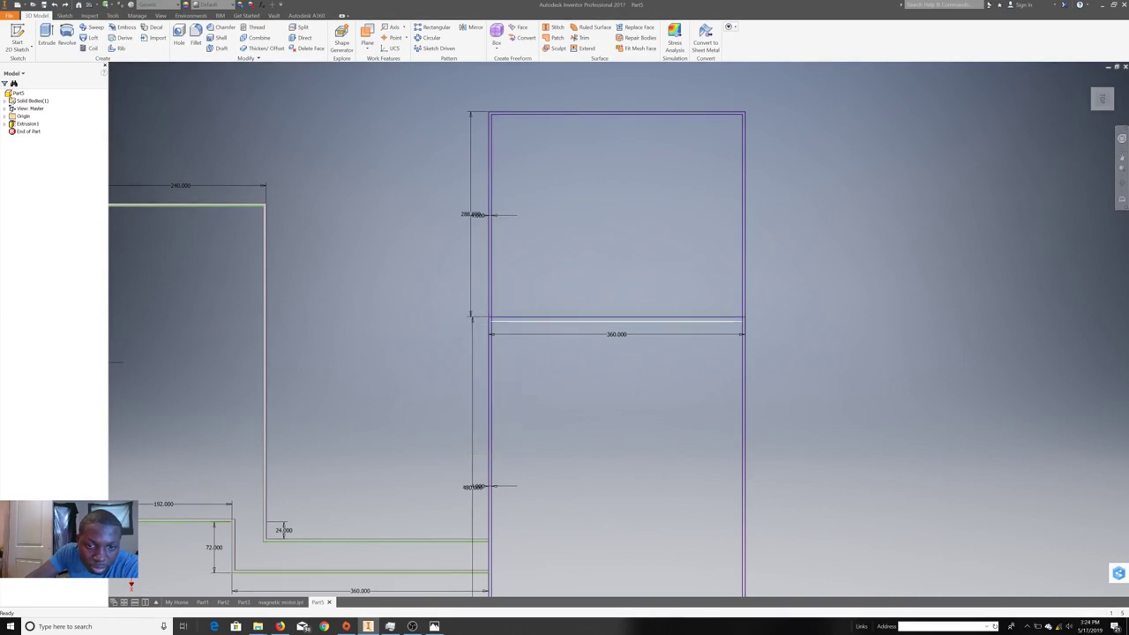
{"action": "right_click", "coordinate": [483, 325]}
{"action": "left_click", "coordinate": [494, 362]}
{"action": "middle_click_drag", "start_coordinate": [494, 474], "coordinate": [232, 474]}
{"action": "scroll", "coordinate": [327, 227], "scroll_direction": "up", "scroll_amount": 3}
{"action": "scroll", "coordinate": [220, 186], "scroll_direction": "up", "scroll_amount": 2}
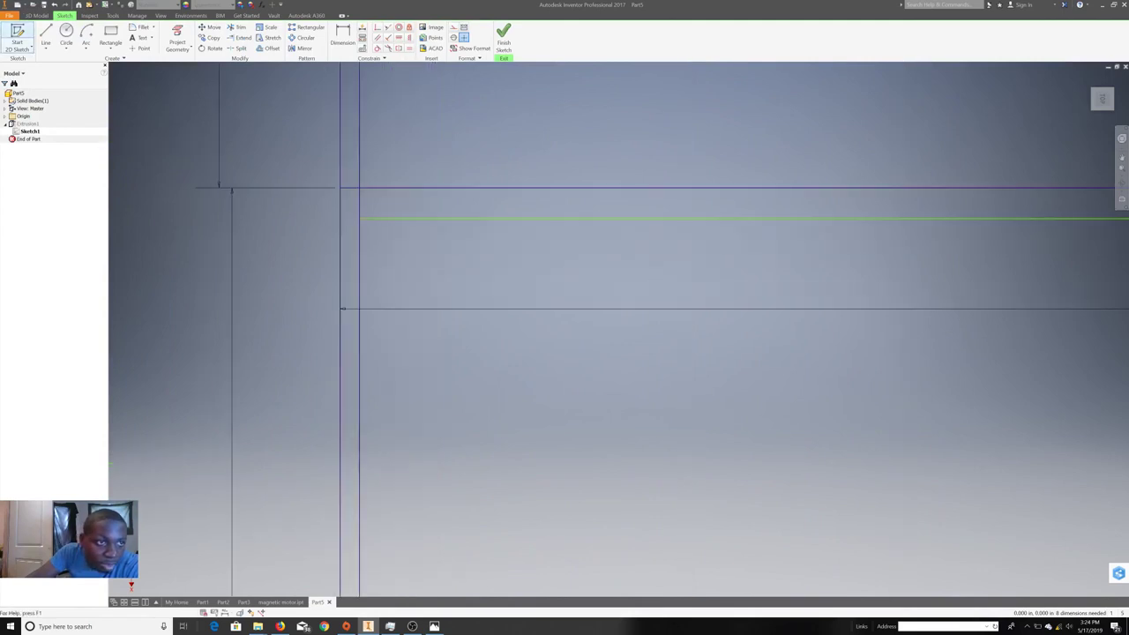
- Draw a short 4.000 vertical line closing the right wall-corner gap, then exit the sketch
{"action": "left_click", "coordinate": [46, 37]}
{"action": "left_click", "coordinate": [359, 218]}
{"action": "key", "text": "Escape"}
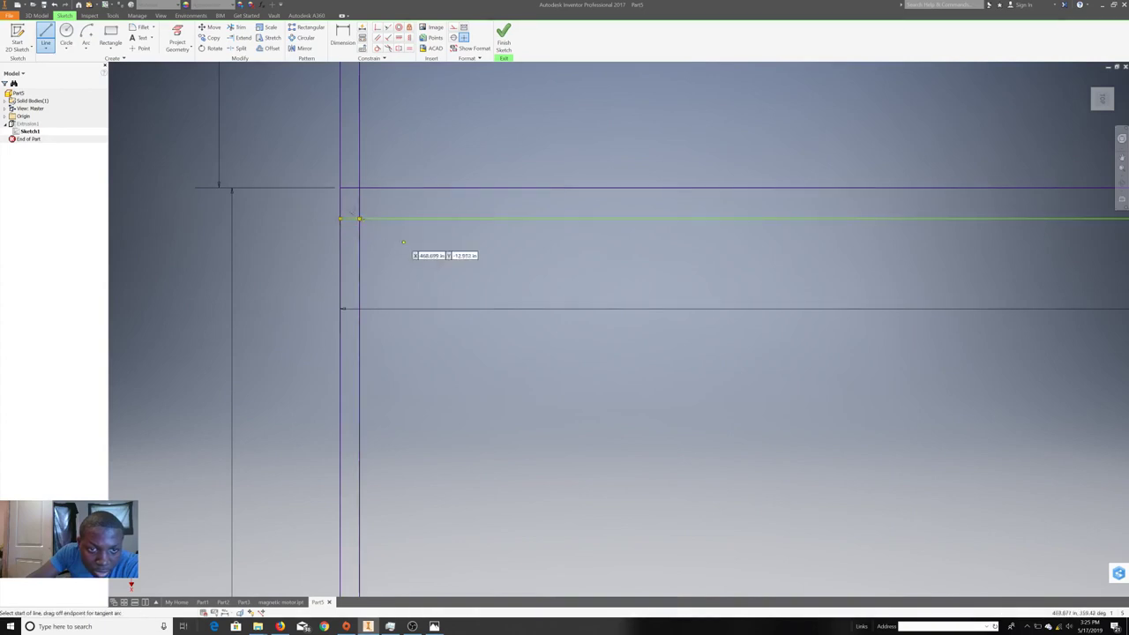
{"action": "scroll", "coordinate": [410, 251], "scroll_direction": "down", "scroll_amount": 5}
{"action": "scroll", "coordinate": [727, 246], "scroll_direction": "up", "scroll_amount": 3}
{"action": "scroll", "coordinate": [732, 245], "scroll_direction": "up", "scroll_amount": 2}
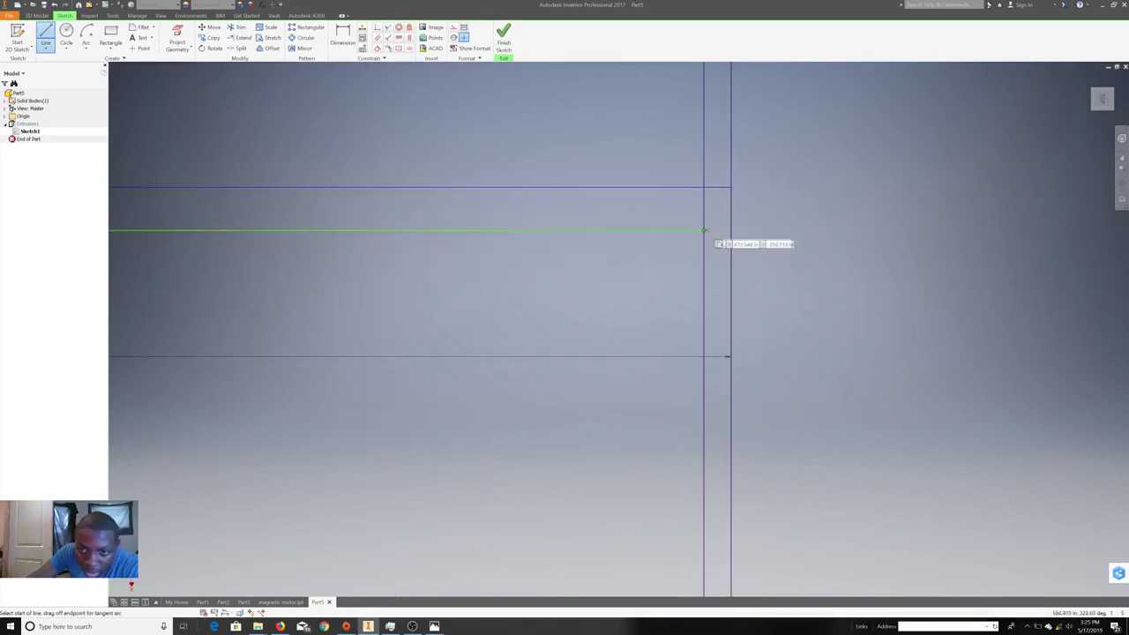
{"action": "left_click", "coordinate": [722, 231]}
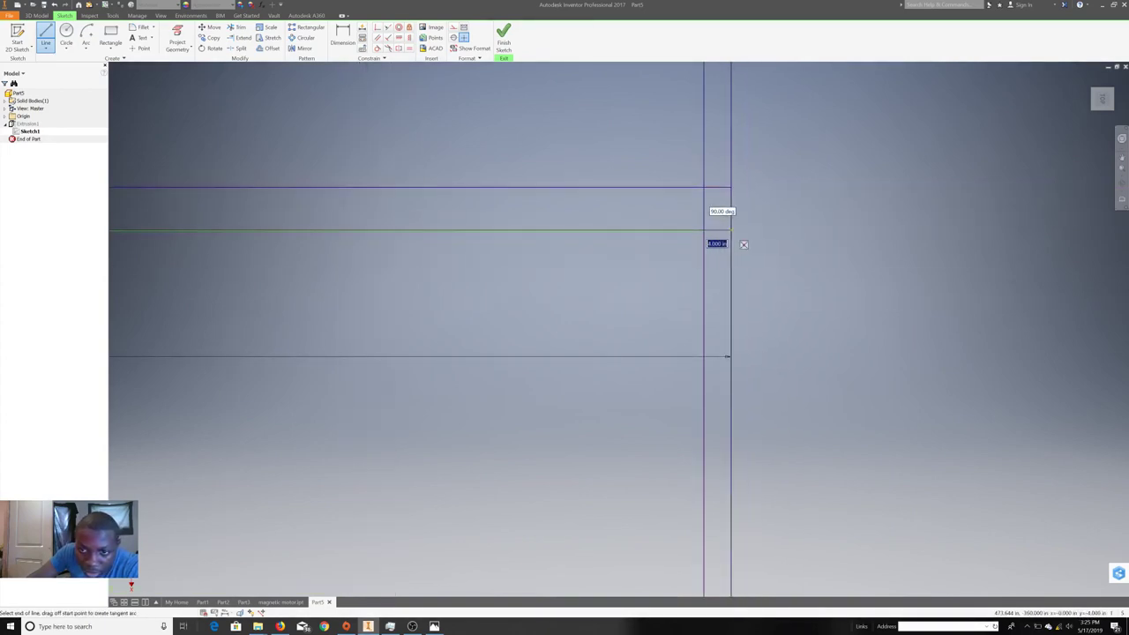
{"action": "right_click", "coordinate": [757, 245]}
{"action": "left_click", "coordinate": [798, 225]}
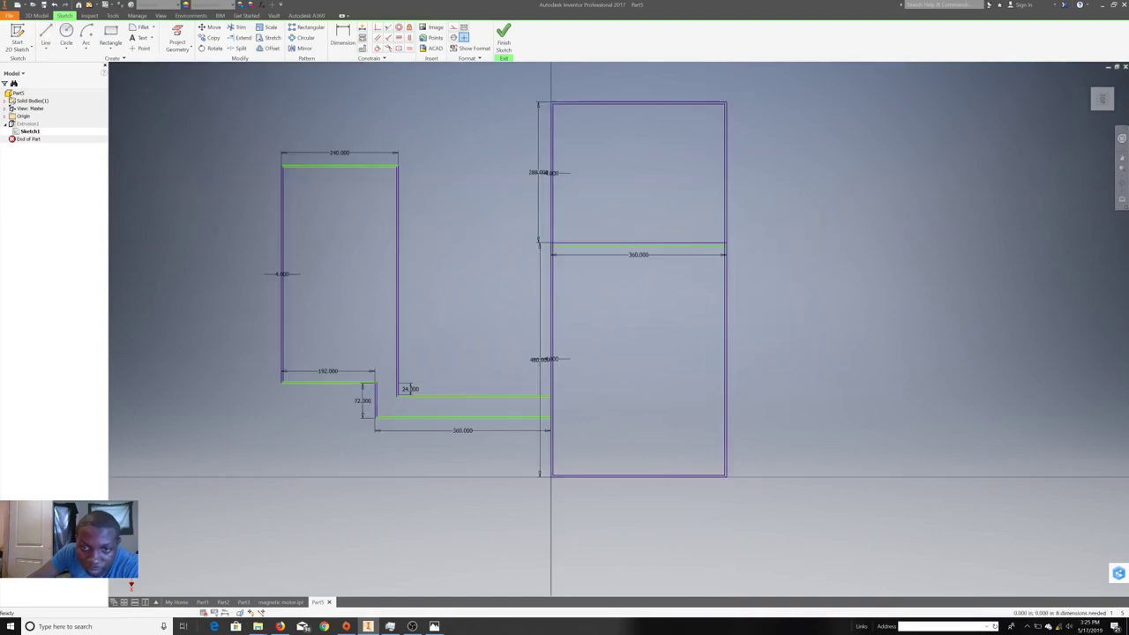
{"action": "left_click", "coordinate": [503, 35]}
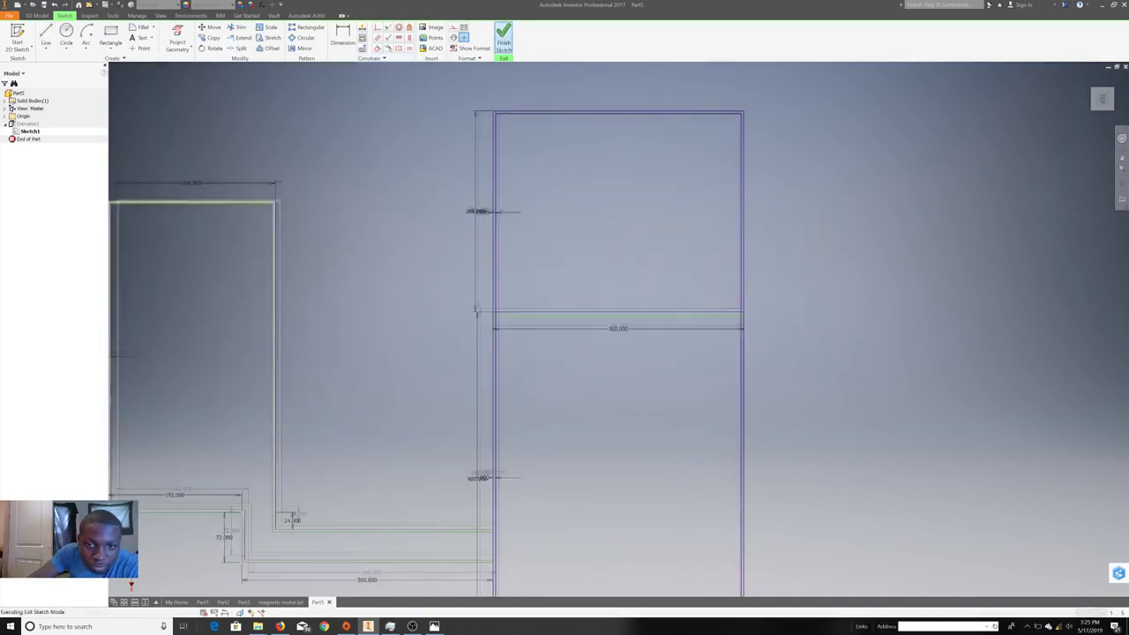
- Extrude the large right-hand room rectangle to create Extrusion2
{"action": "key", "text": "e"}
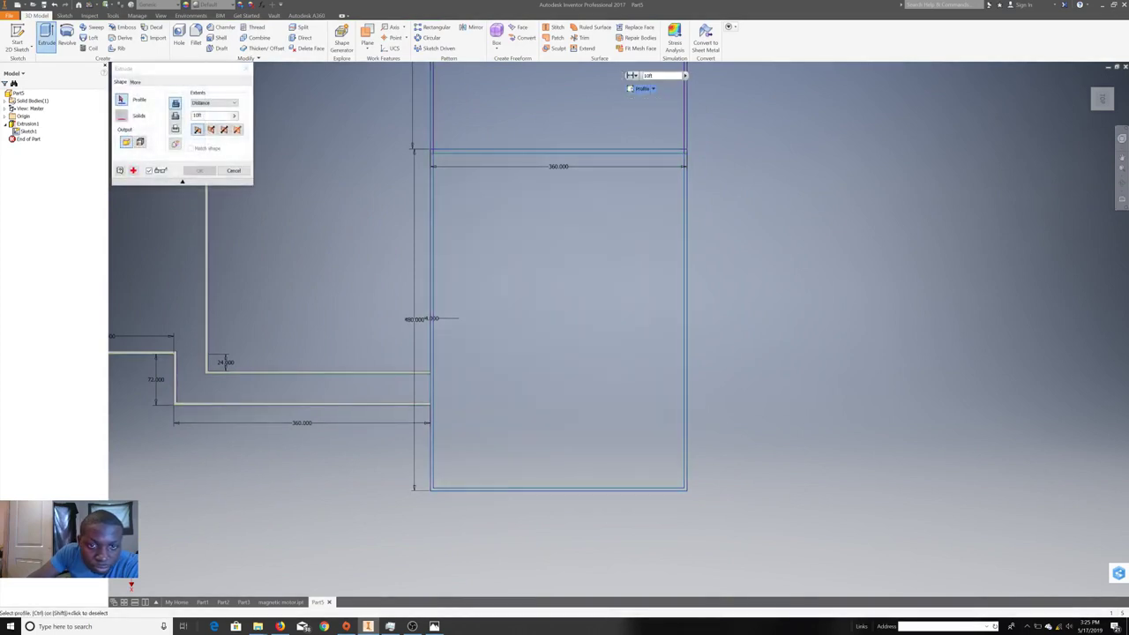
{"action": "left_click", "coordinate": [565, 370]}
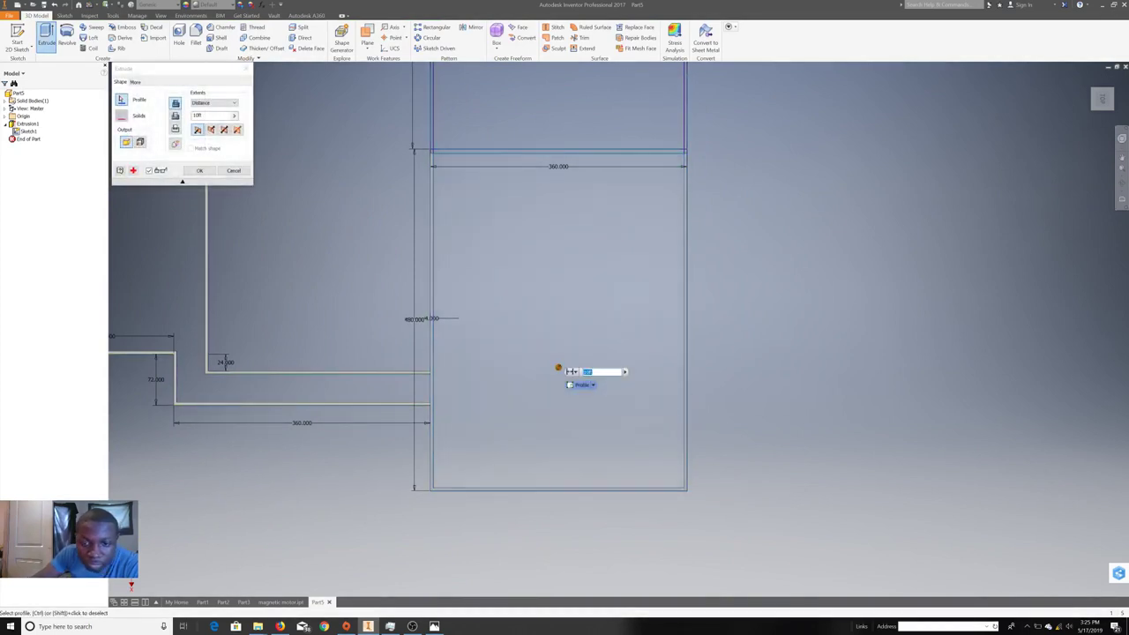
{"action": "key", "text": "Return"}
{"action": "scroll", "coordinate": [224, 361], "scroll_direction": "up", "scroll_amount": 3}
{"action": "scroll", "coordinate": [224, 361], "scroll_direction": "down", "scroll_amount": 5}
{"action": "scroll", "coordinate": [224, 361], "scroll_direction": "down", "scroll_amount": 3}
{"action": "scroll", "coordinate": [238, 308], "scroll_direction": "up", "scroll_amount": 3}
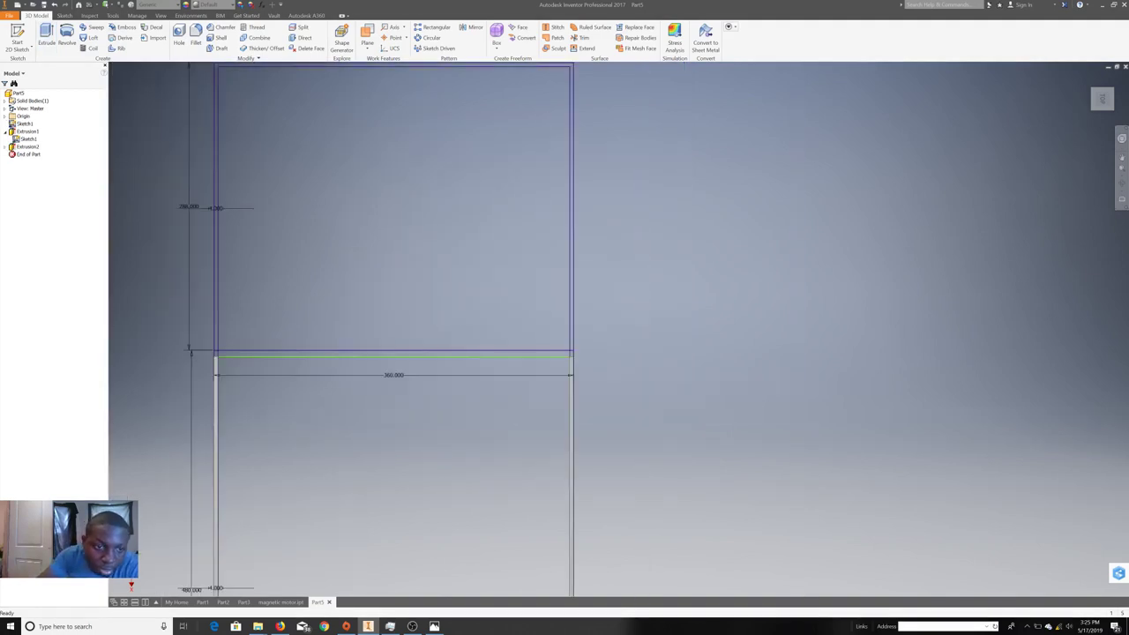
- Reopen the floor-plan sketch for editing, then finish it unchanged
{"action": "right_click", "coordinate": [218, 295]}
{"action": "left_click", "coordinate": [221, 320]}
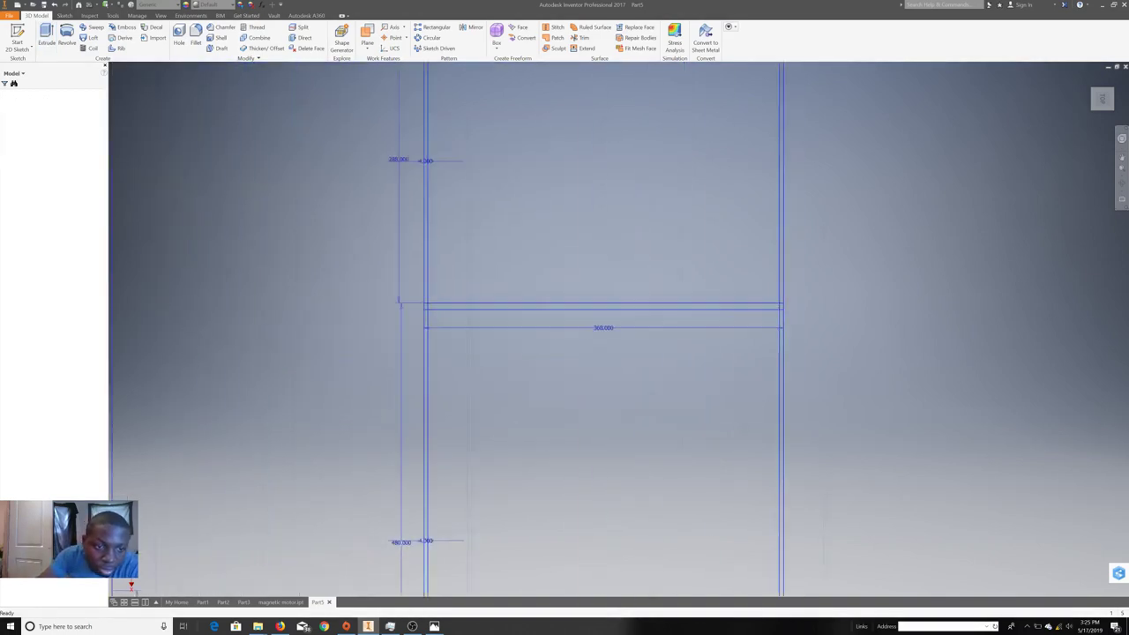
{"action": "left_click", "coordinate": [503, 37]}
- Extrude the thin interior partition strip as Extrusion3
{"action": "left_click", "coordinate": [45, 37]}
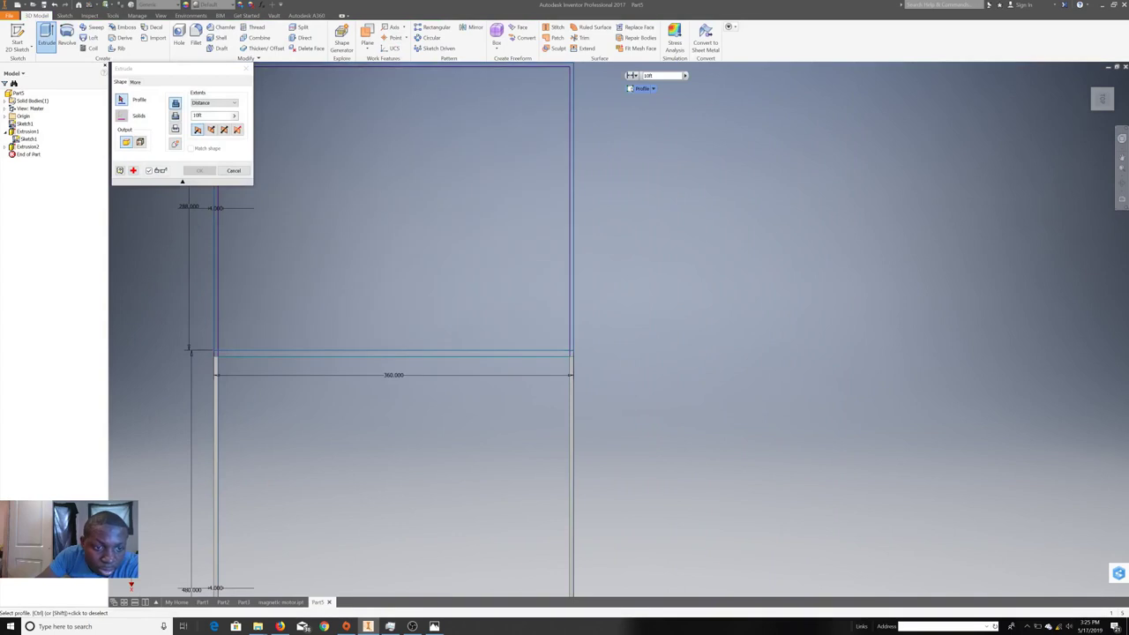
{"action": "left_click", "coordinate": [394, 355]}
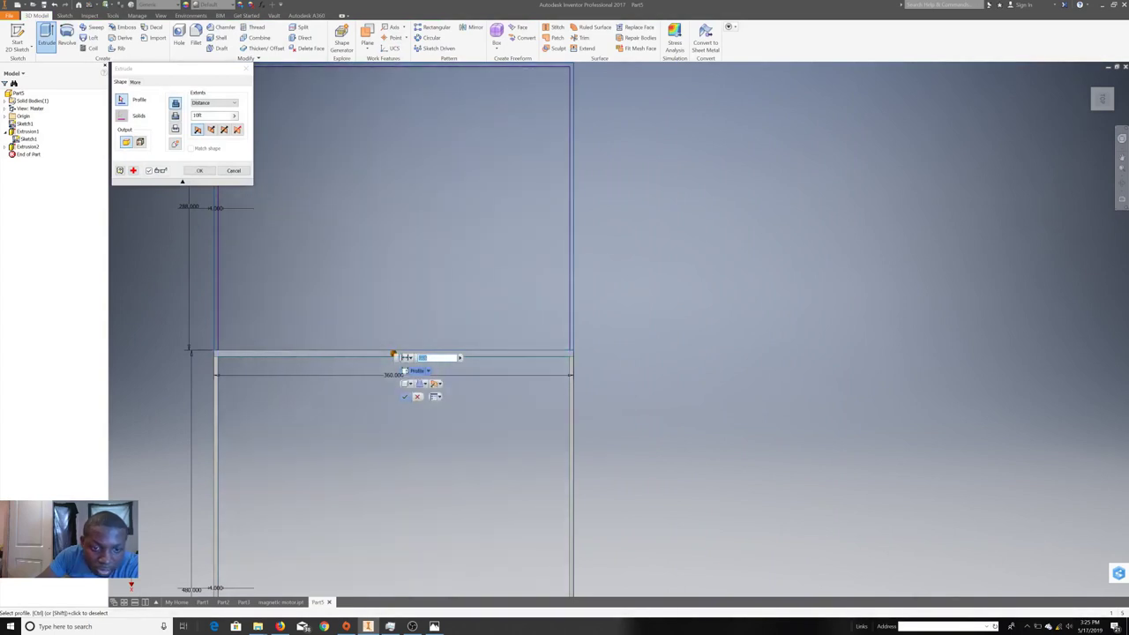
{"action": "key", "text": "Return"}
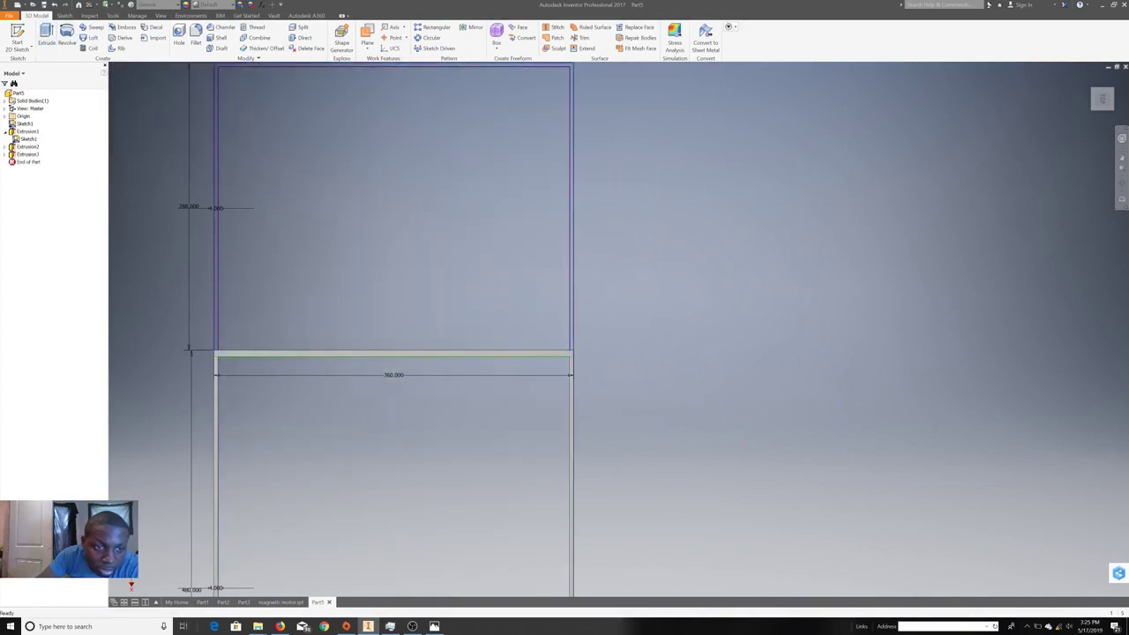
- Reopen the floor-plan sketch and start a line at the right-hand wall edge
{"action": "right_click", "coordinate": [217, 257]}
{"action": "left_click", "coordinate": [221, 281]}
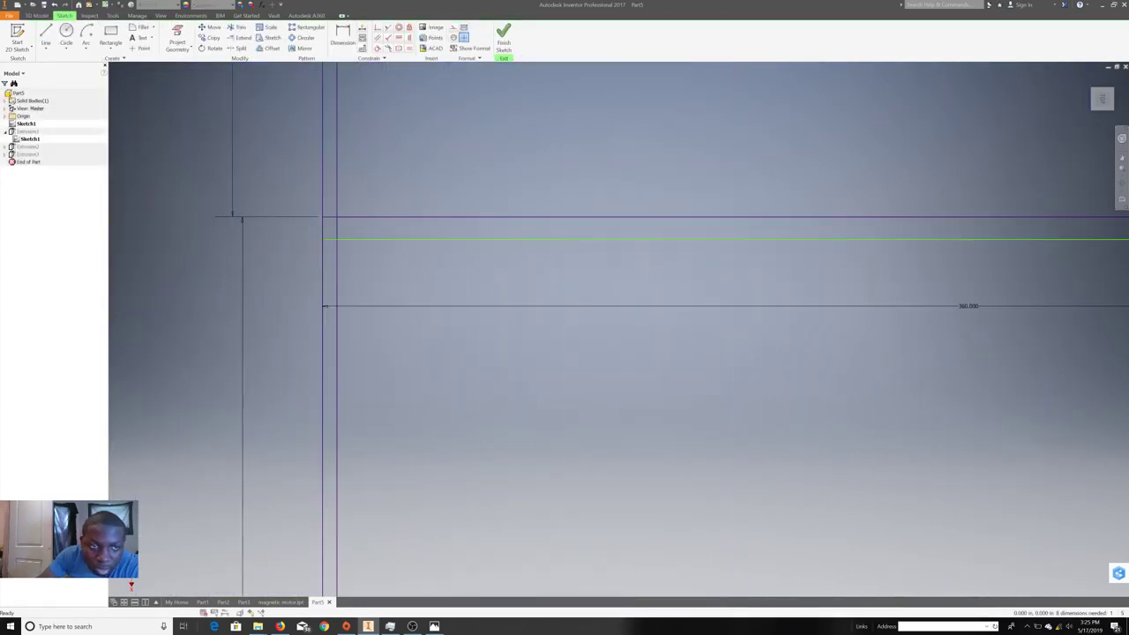
{"action": "left_click", "coordinate": [45, 36]}
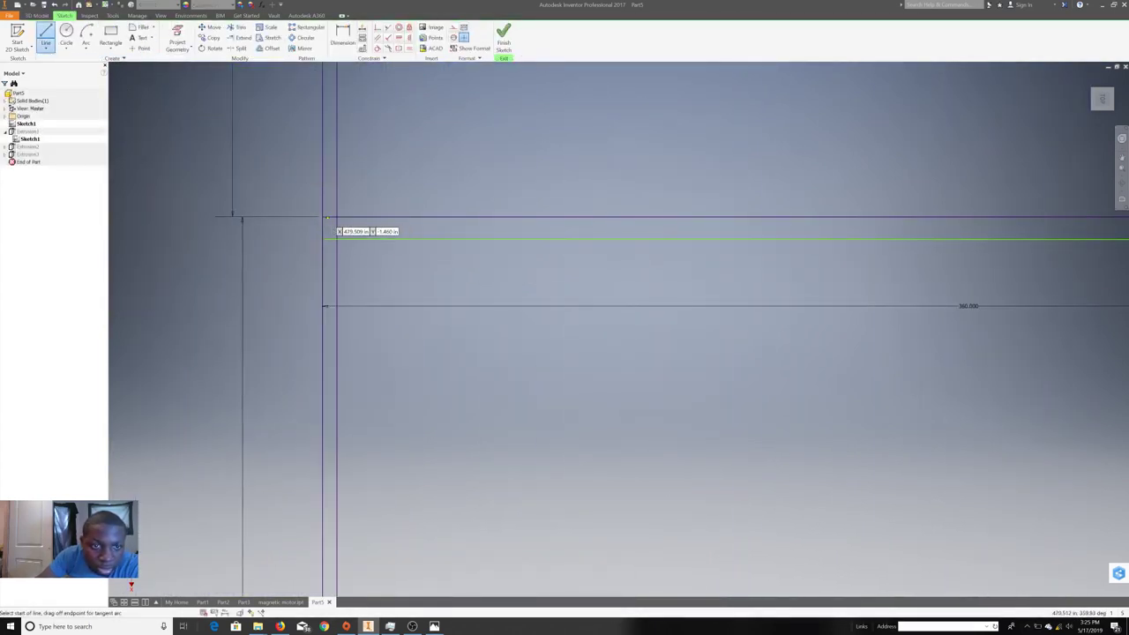
{"action": "left_click", "coordinate": [326, 217]}
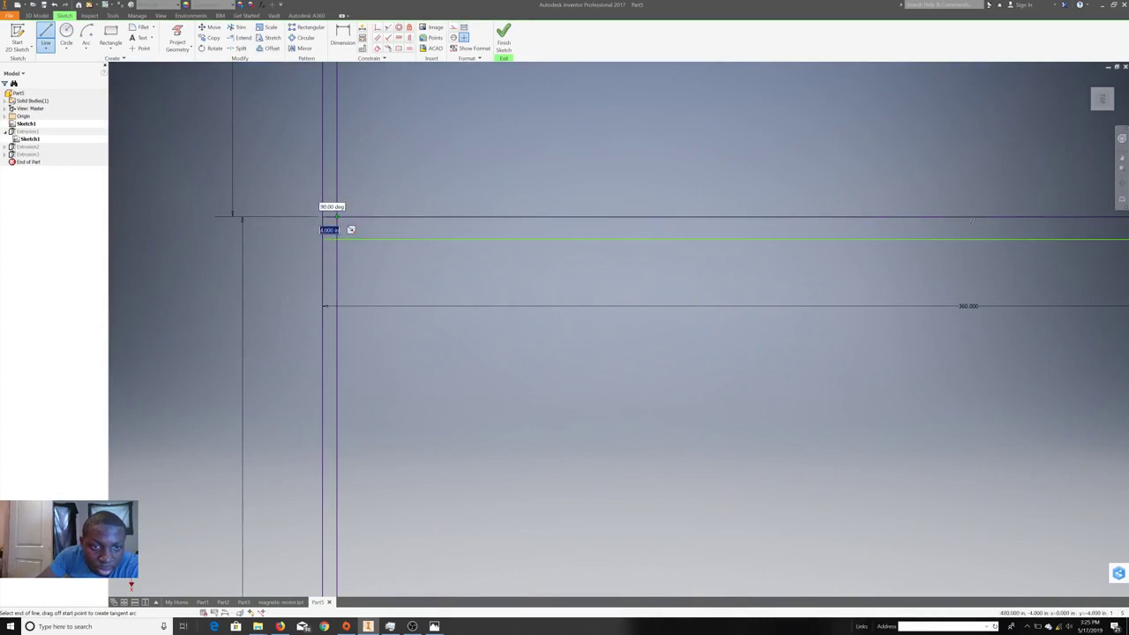
{"action": "mouse_move", "coordinate": [350, 229]}
{"action": "middle_mouse_down"}
{"action": "mouse_move", "coordinate": [760, 346]}
{"action": "mouse_move", "coordinate": [746, 341]}
{"action": "middle_mouse_up"}
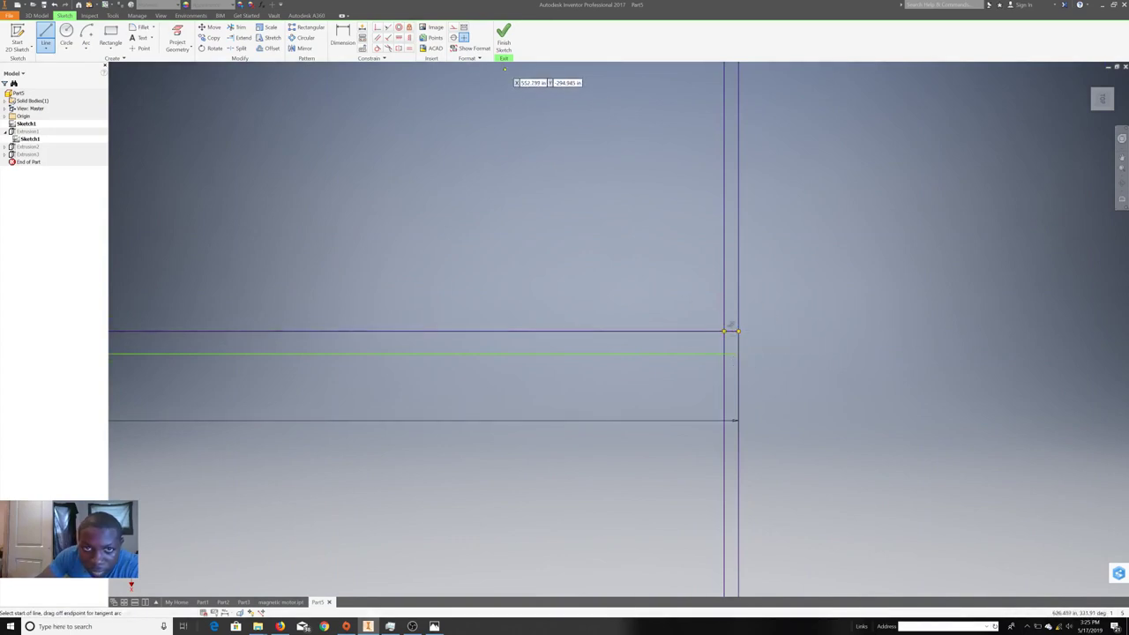
- Finish the sketch and extrude the remaining wall profile as Extrusion4
{"action": "left_click", "coordinate": [503, 40]}
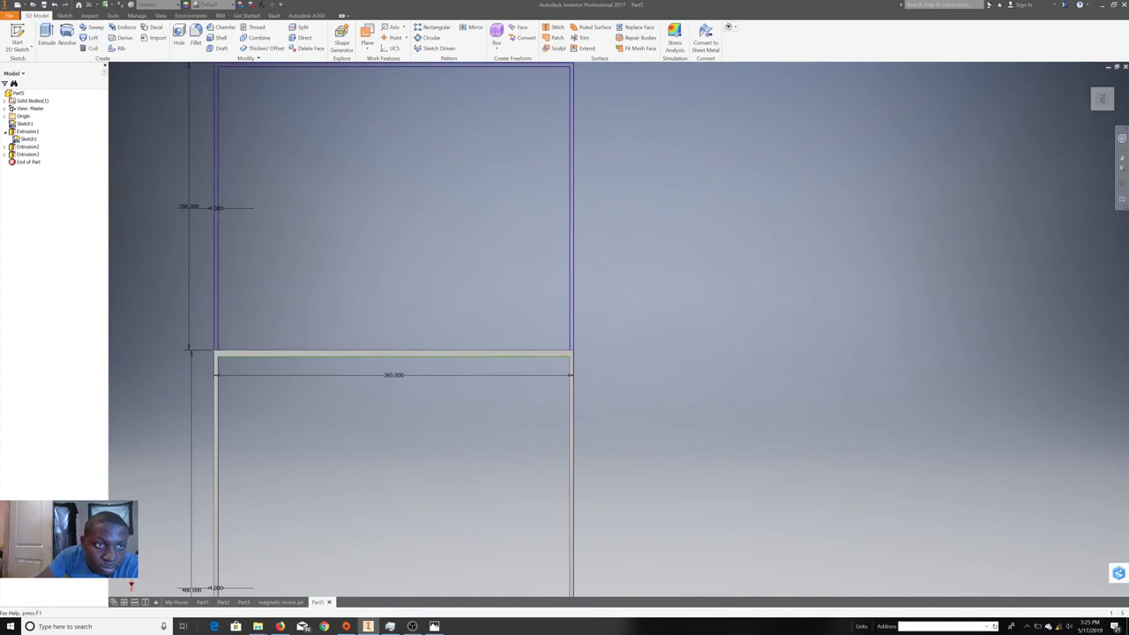
{"action": "left_click", "coordinate": [46, 37]}
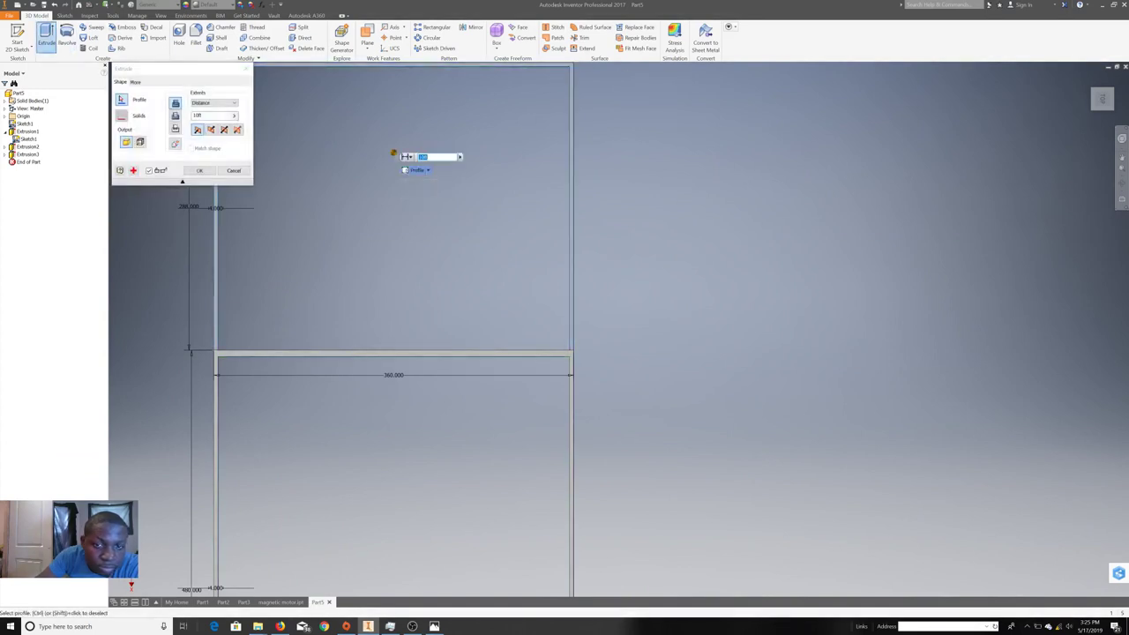
{"action": "key", "text": "Return"}
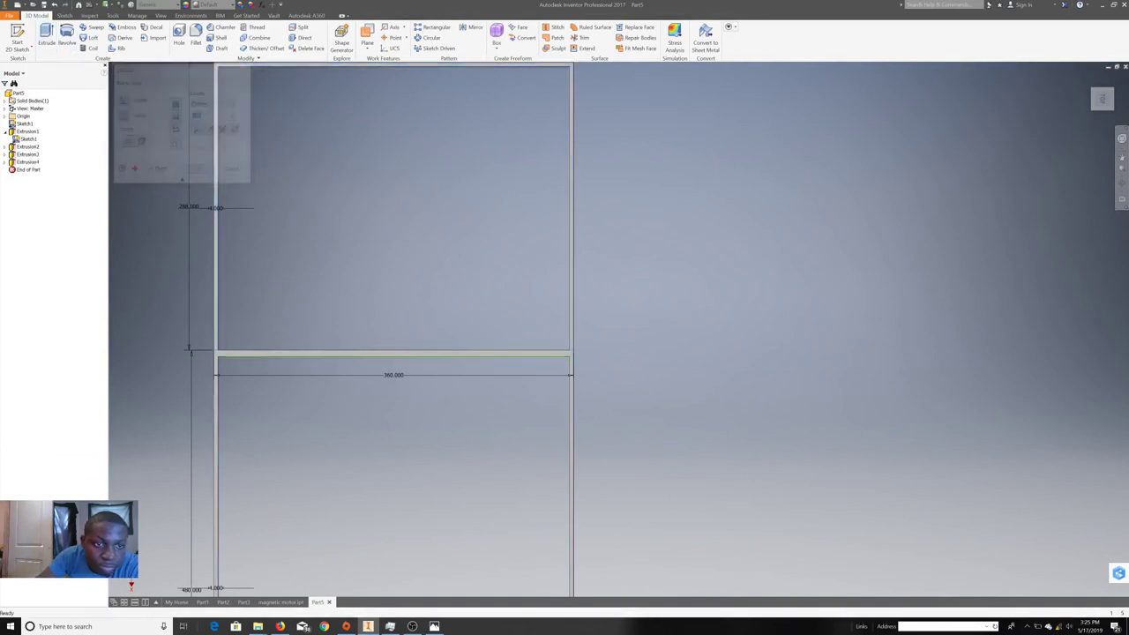
- Inspect the walls in isometric 3D, then zoom into the front view and right-click the right wall face
{"action": "left_click", "coordinate": [1101, 99]}
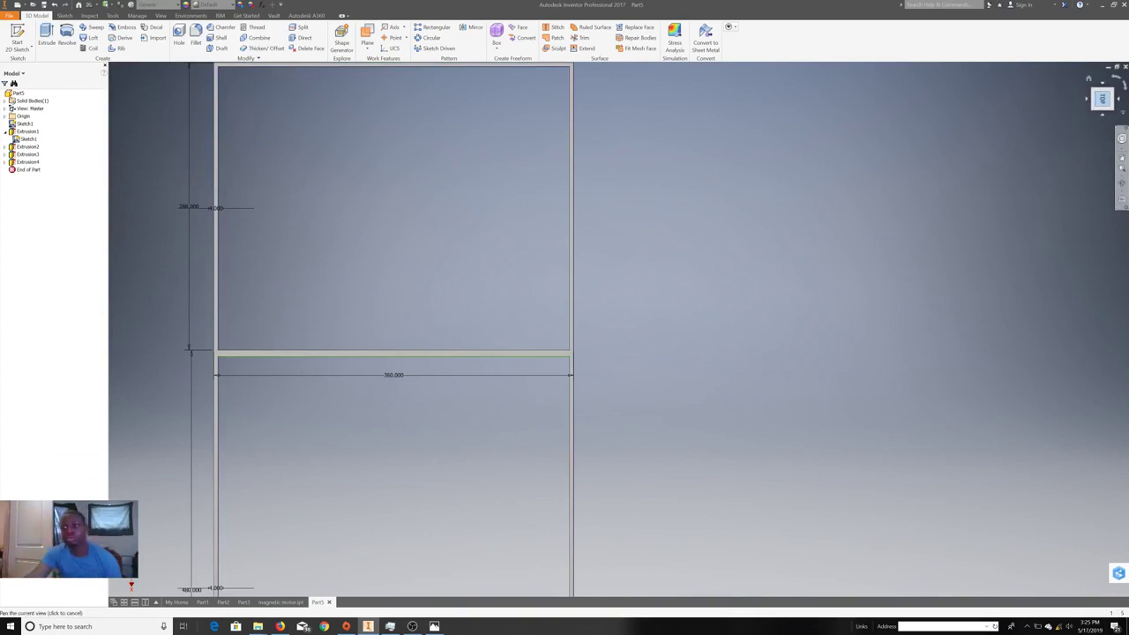
{"action": "middle_click_drag", "start_coordinate": [564, 353], "coordinate": [612, 328], "text": "shift"}
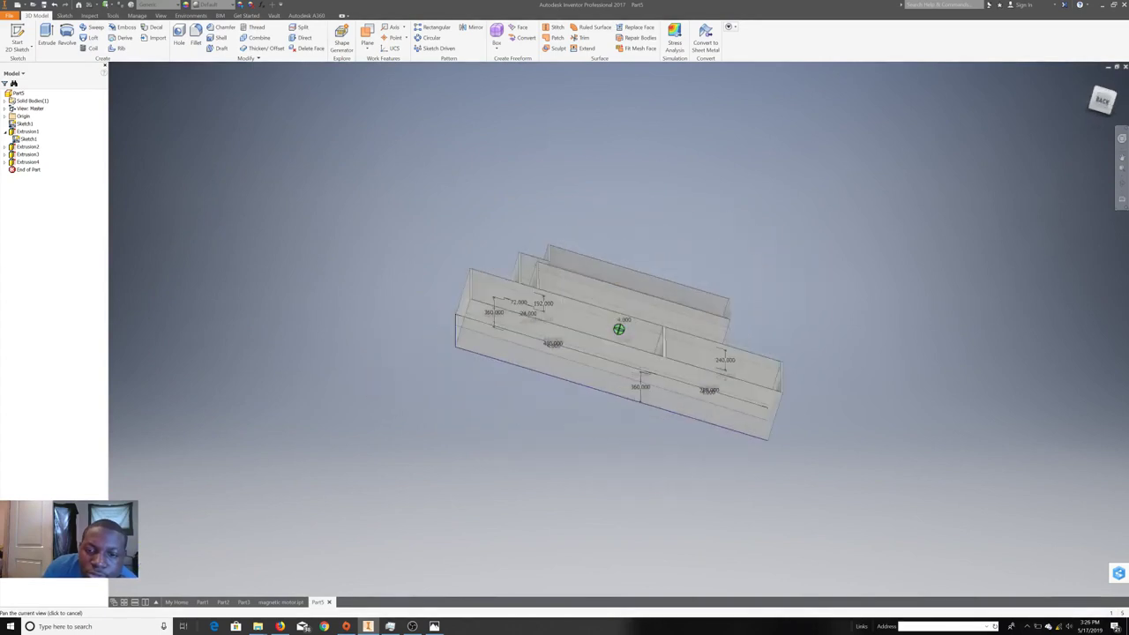
{"action": "key", "text": "F5"}
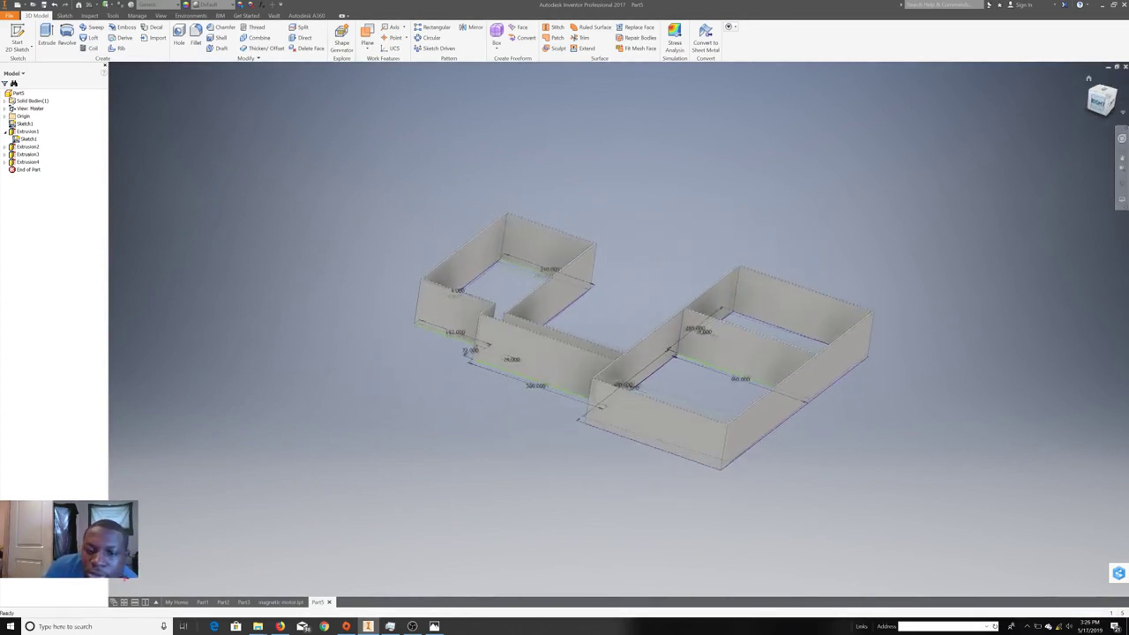
{"action": "scroll", "coordinate": [617, 343], "scroll_direction": "up", "scroll_amount": 3}
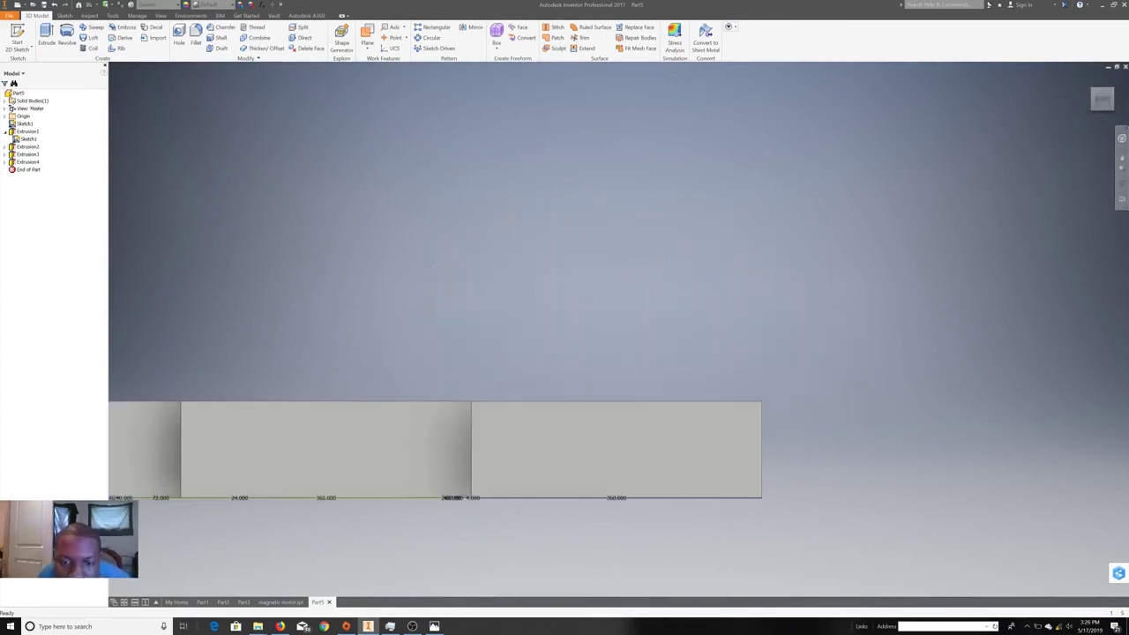
{"action": "right_click", "coordinate": [601, 364]}
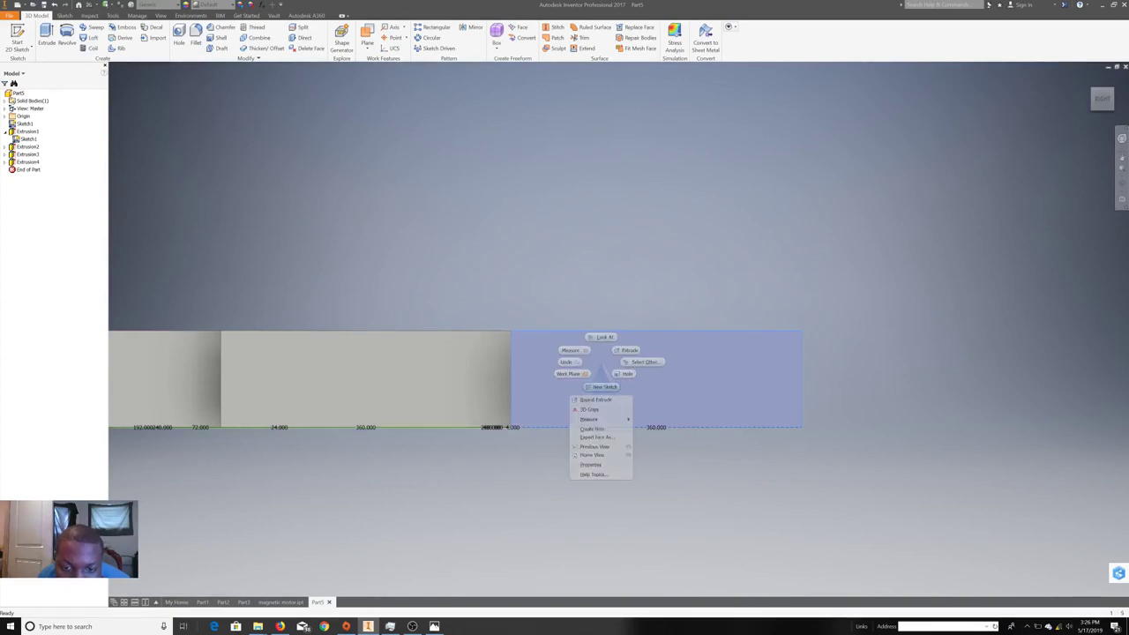
- Start a new sketch on the wall face with the Line tool, aligned flat to the front view
{"action": "left_click", "coordinate": [604, 386]}
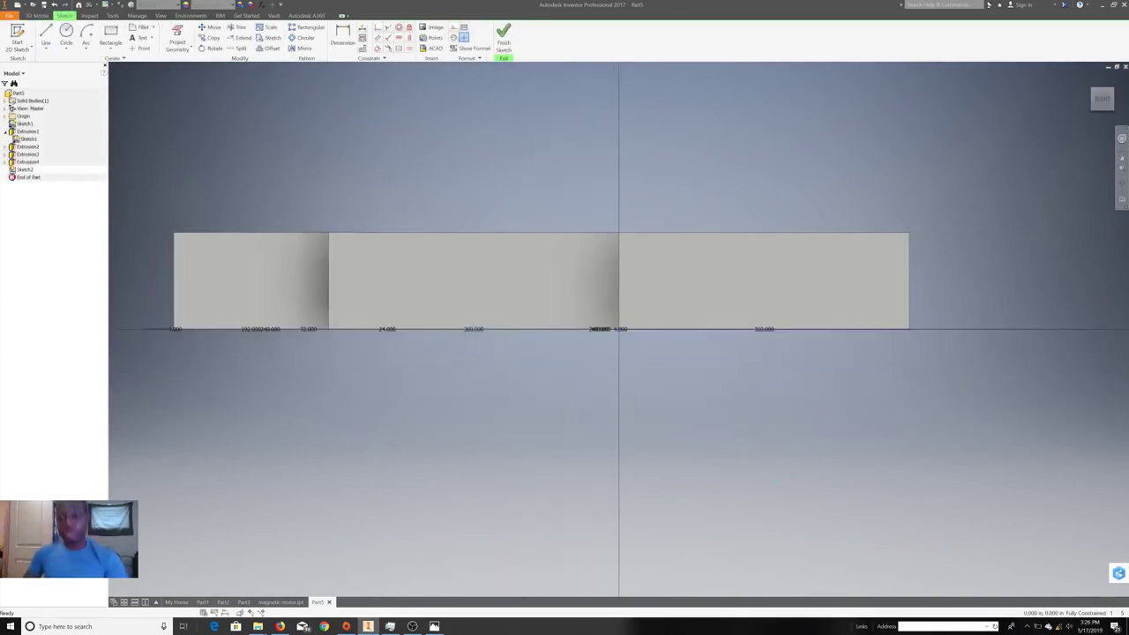
{"action": "key", "text": "l"}
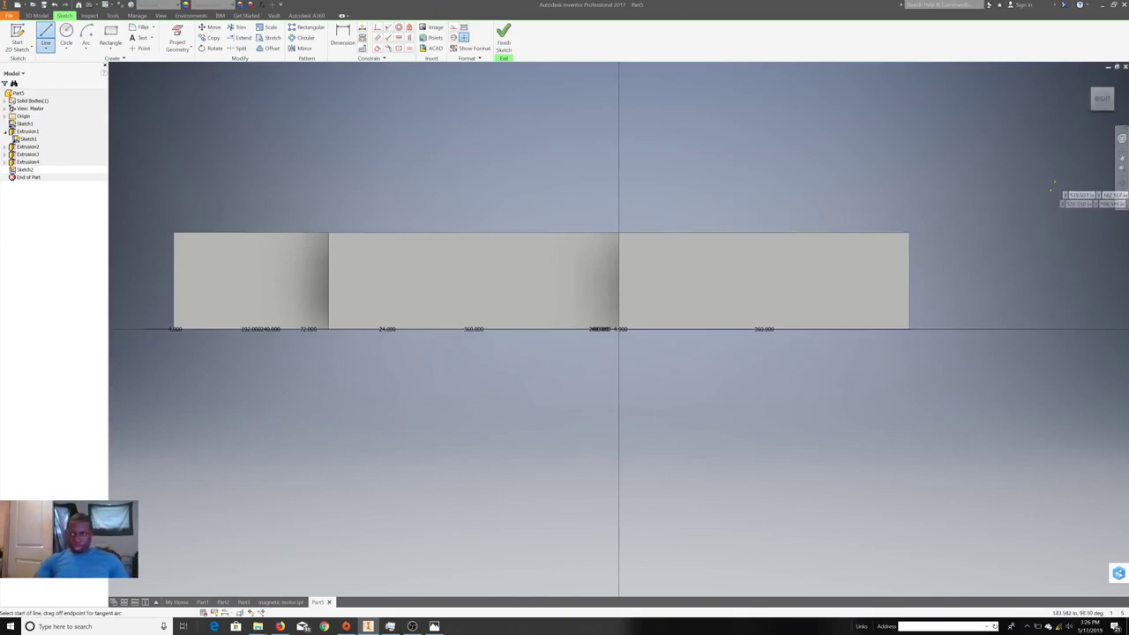
{"action": "middle_click_drag", "start_coordinate": [564, 352], "coordinate": [527, 281], "text": "shift"}
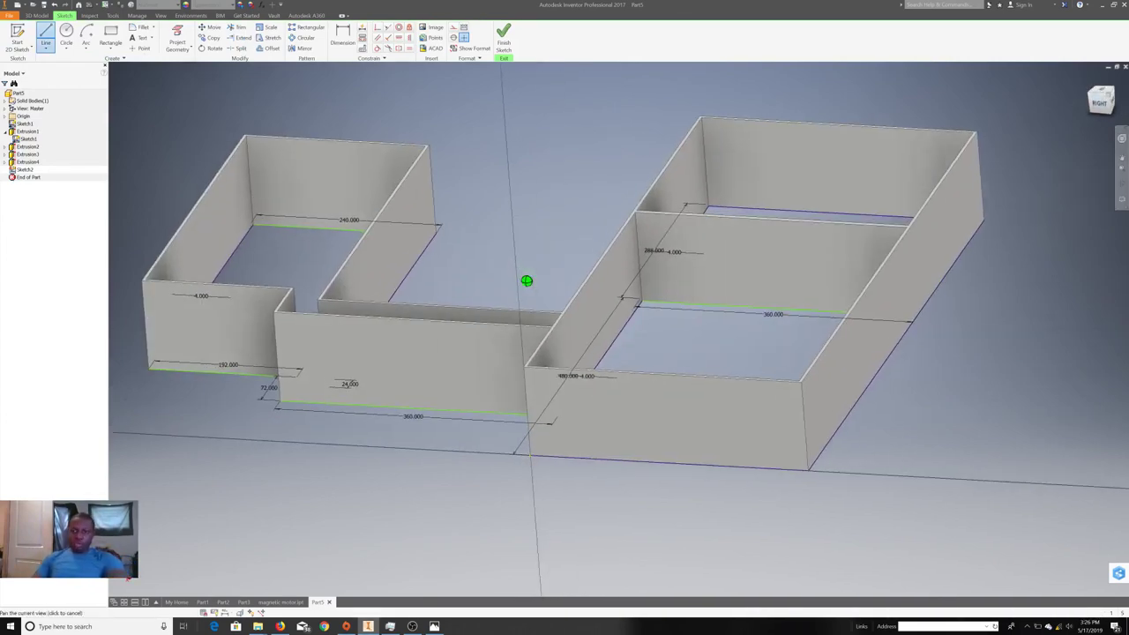
{"action": "middle_click_drag", "start_coordinate": [526, 280], "coordinate": [970, 319], "text": "shift"}
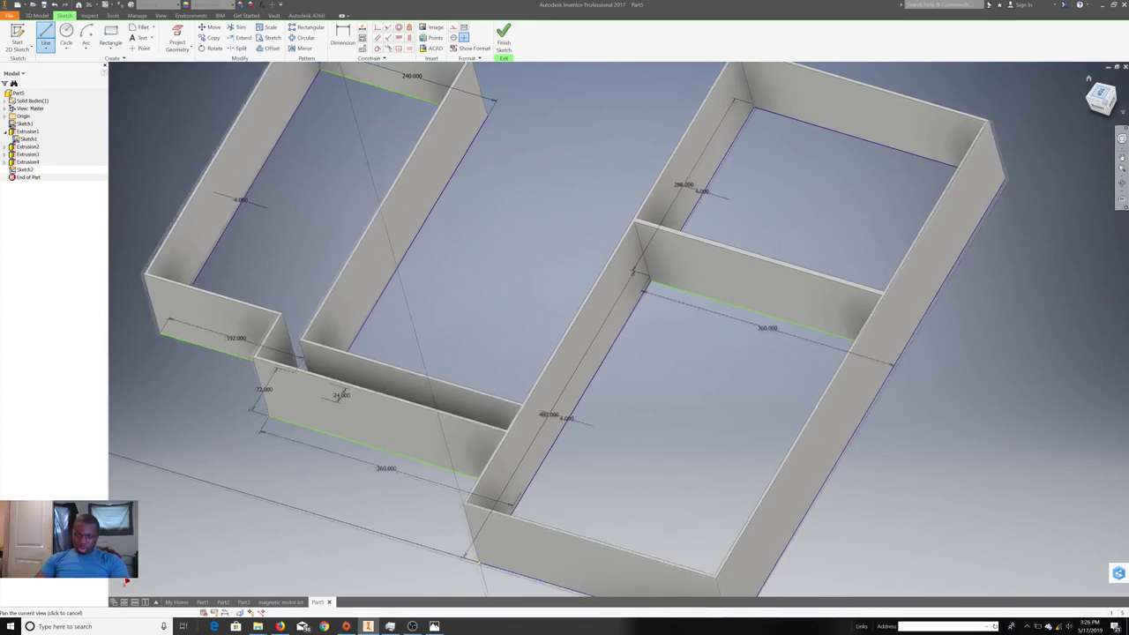
{"action": "key", "text": "F5"}
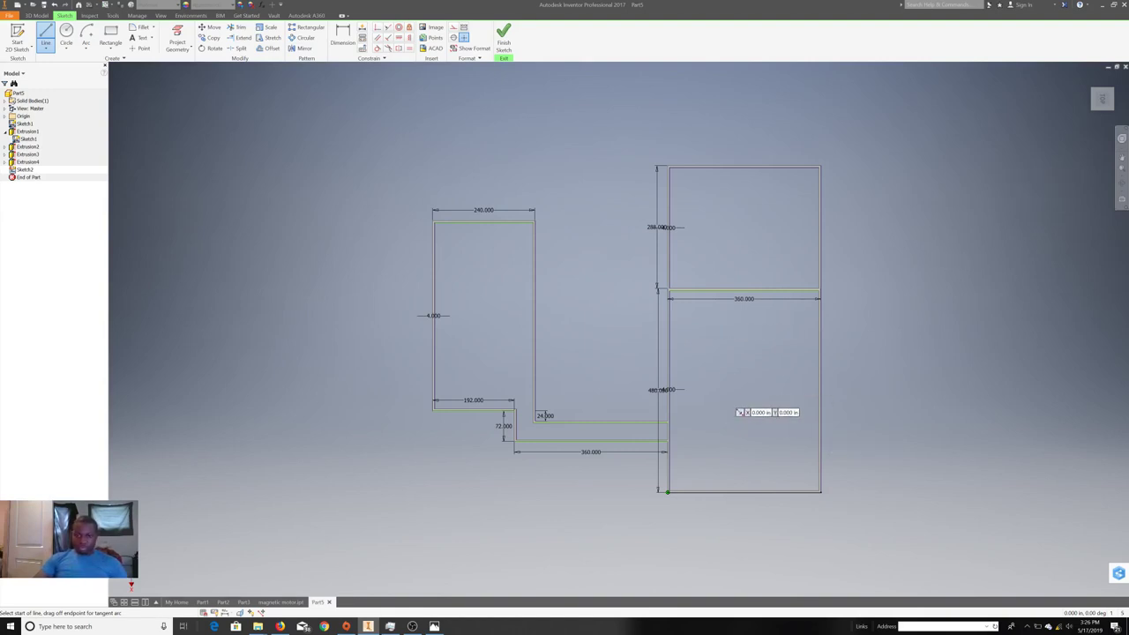
- End the Line tool and finish the empty Sketch2, returning to 3D modelling
{"action": "right_click", "coordinate": [688, 394]}
{"action": "left_click", "coordinate": [637, 388]}
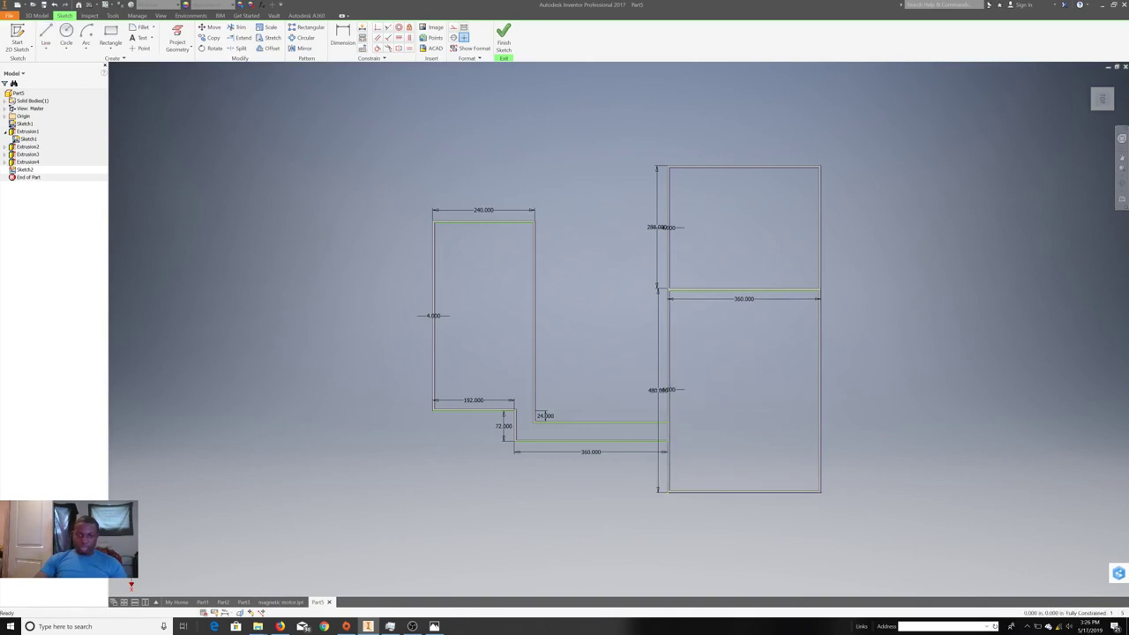
{"action": "right_click", "coordinate": [618, 442]}
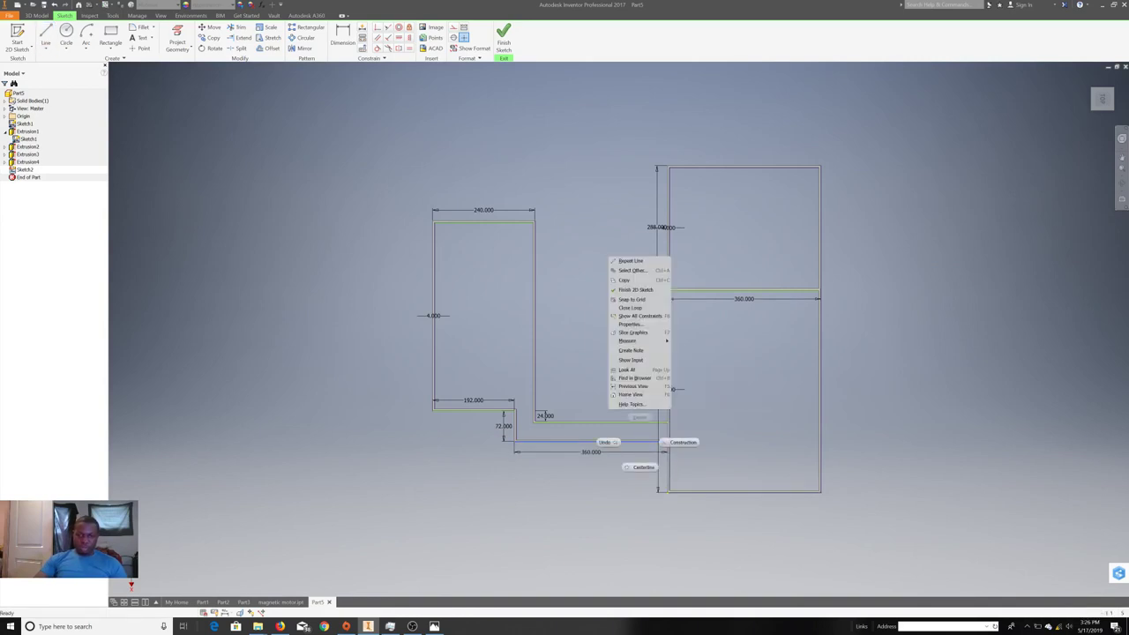
{"action": "key", "text": "Escape"}
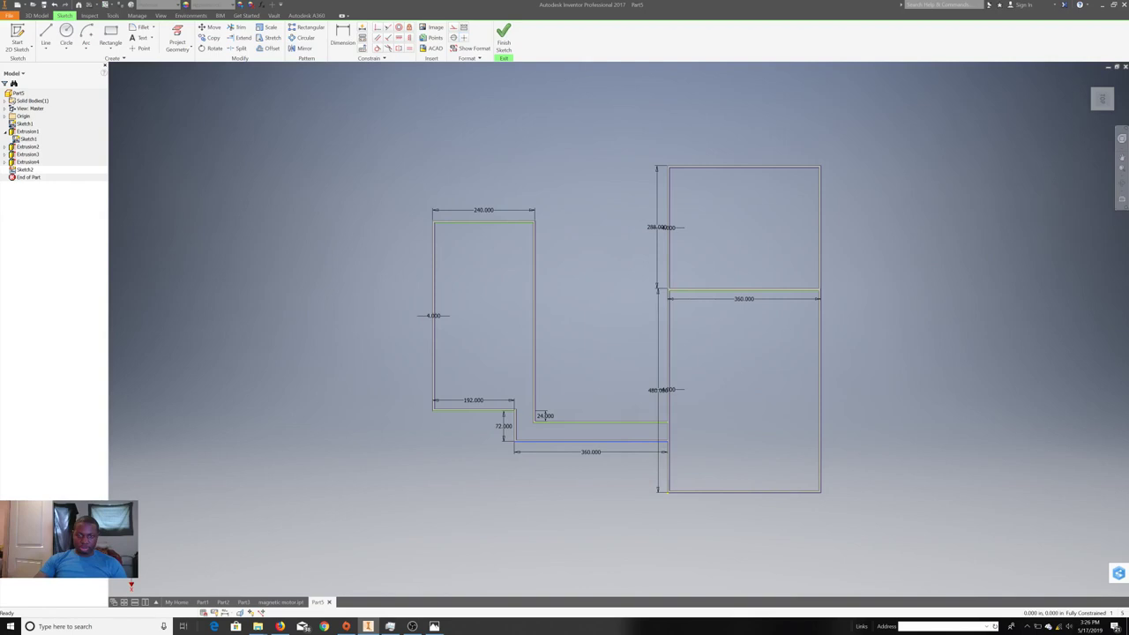
{"action": "scroll", "coordinate": [746, 414], "scroll_direction": "up", "scroll_amount": 3}
{"action": "right_click", "coordinate": [599, 368]}
{"action": "left_click", "coordinate": [649, 352]}
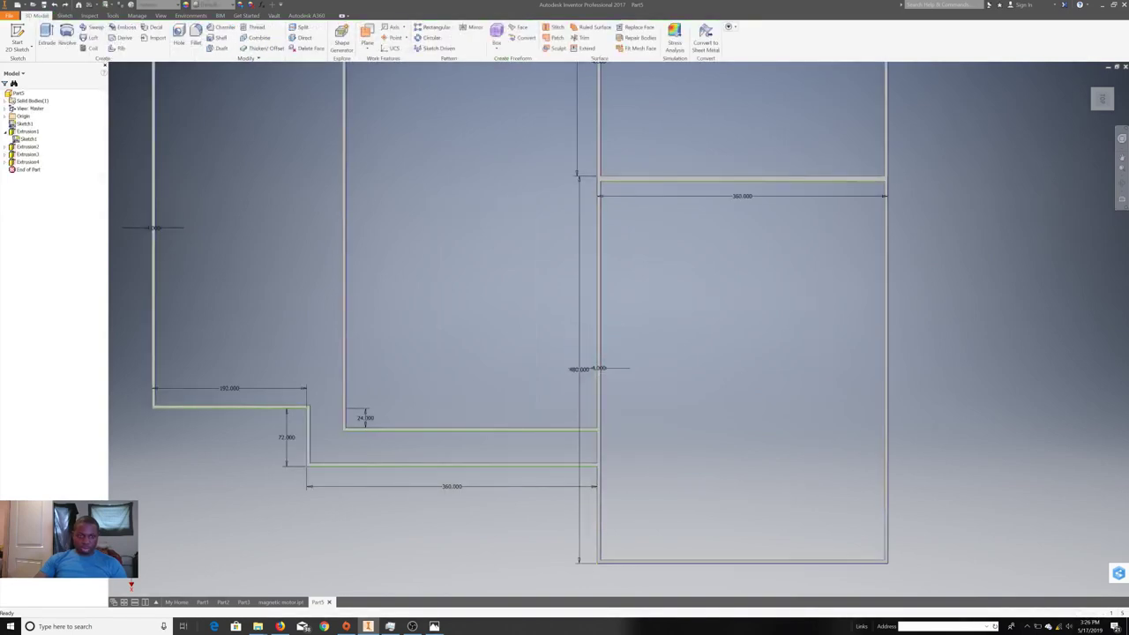
- Start a new 2D sketch on a selected face
{"action": "right_click", "coordinate": [379, 466]}
{"action": "left_click", "coordinate": [381, 485]}
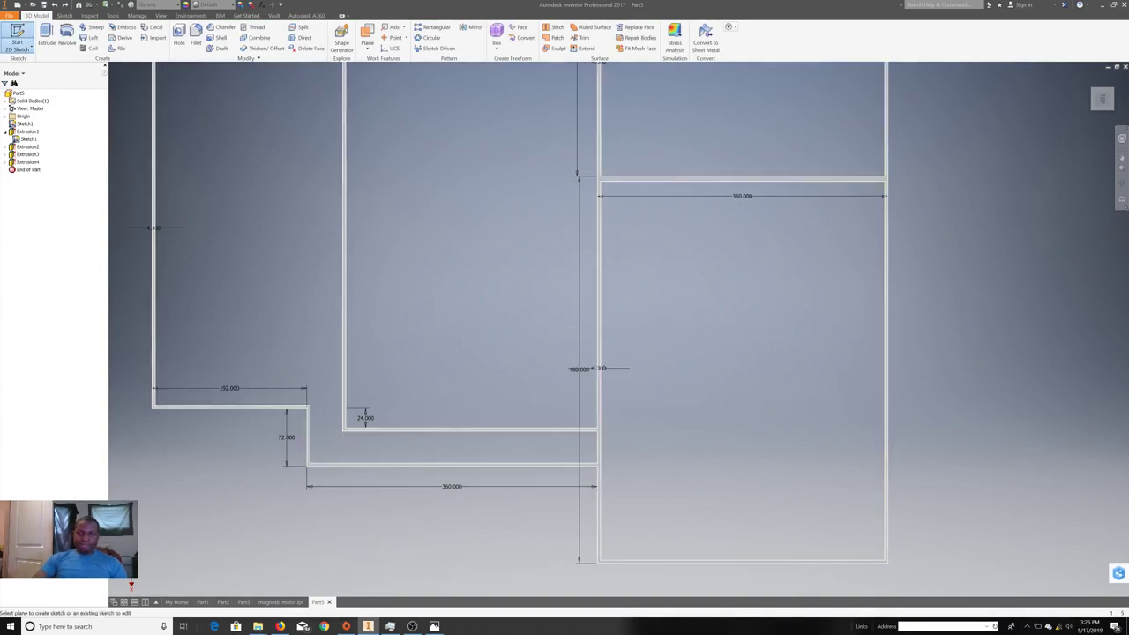
{"action": "left_click", "coordinate": [373, 336]}
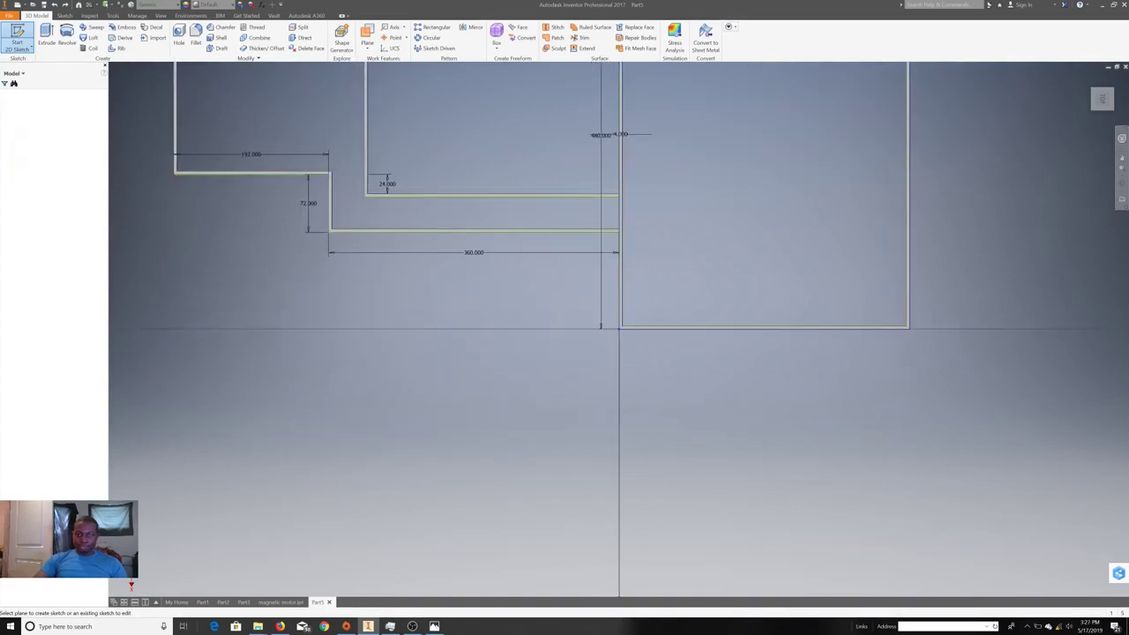
- Draw a line against the large right room's side wall, cancelling a first attempt
{"action": "left_click", "coordinate": [46, 35]}
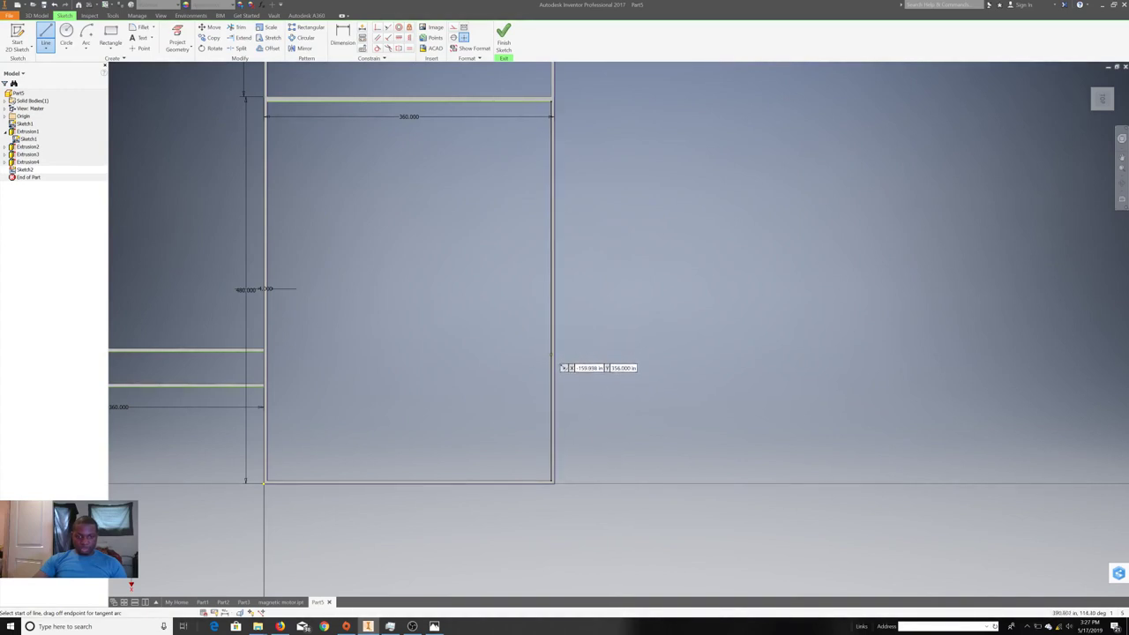
{"action": "left_click", "coordinate": [550, 350]}
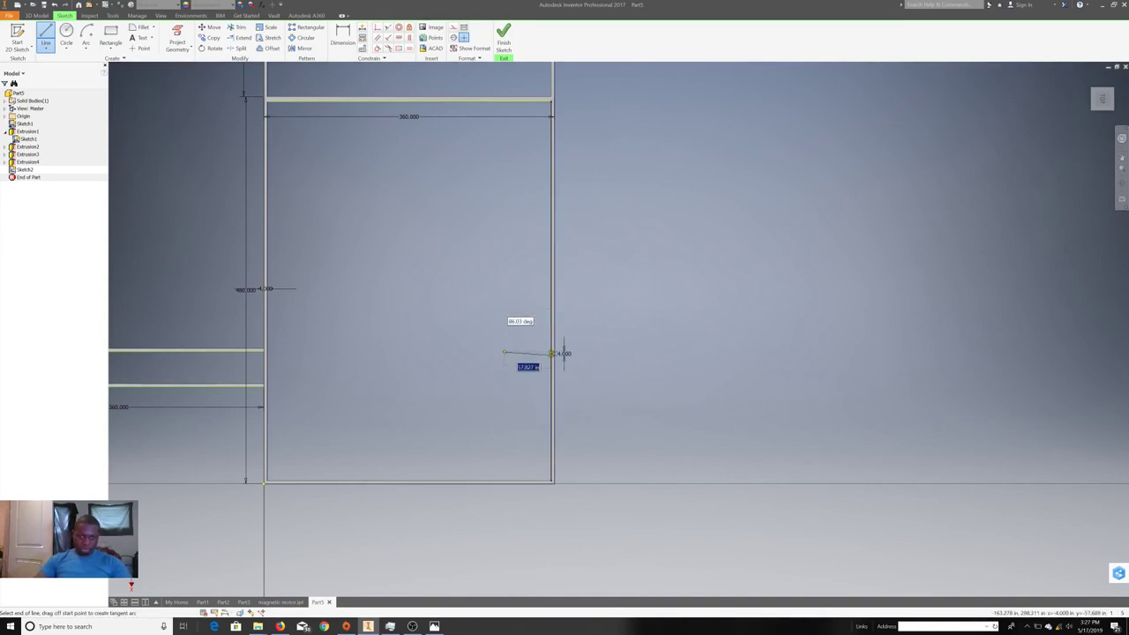
{"action": "right_click", "coordinate": [505, 352]}
{"action": "left_click", "coordinate": [556, 353]}
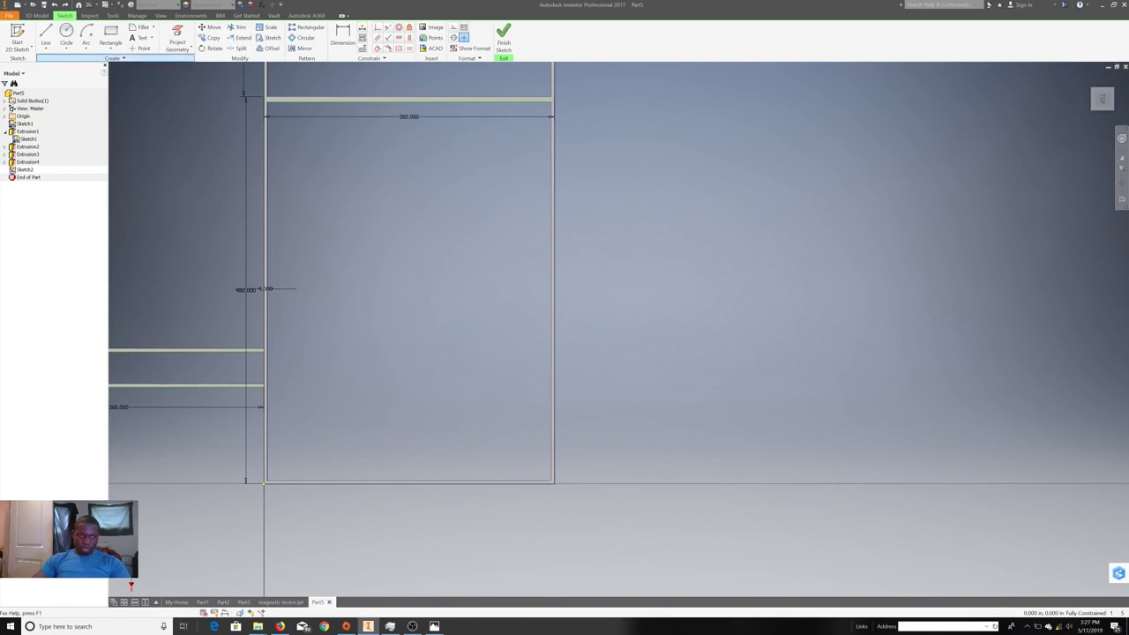
{"action": "left_click", "coordinate": [553, 345]}
{"action": "key", "text": "BackSpace"}
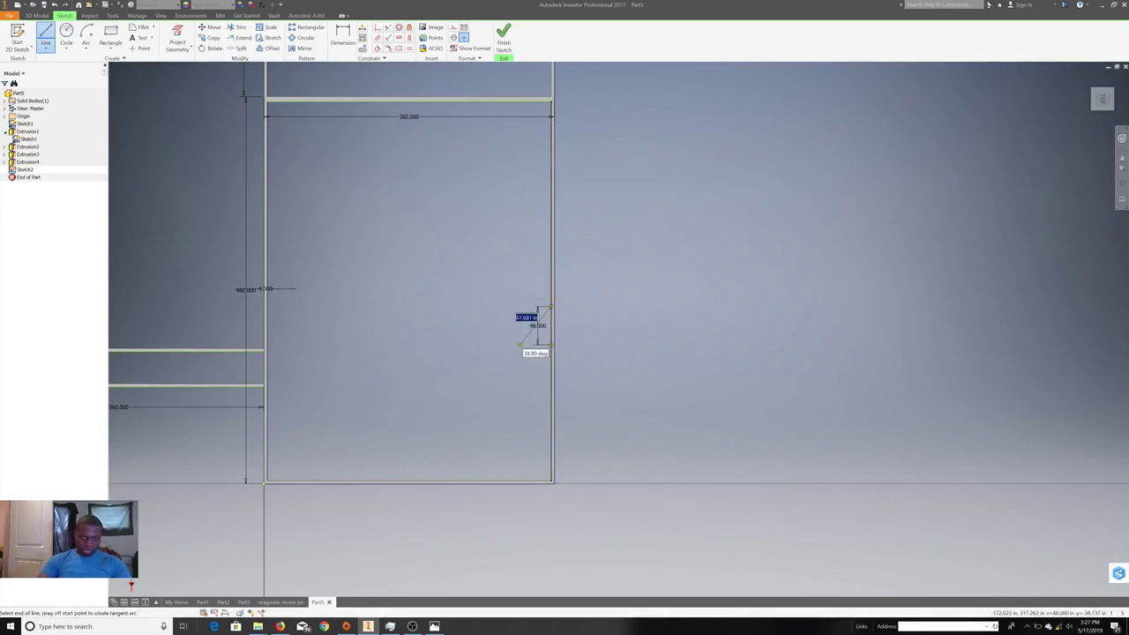
{"action": "right_click", "coordinate": [520, 345]}
{"action": "key", "text": "Escape"}
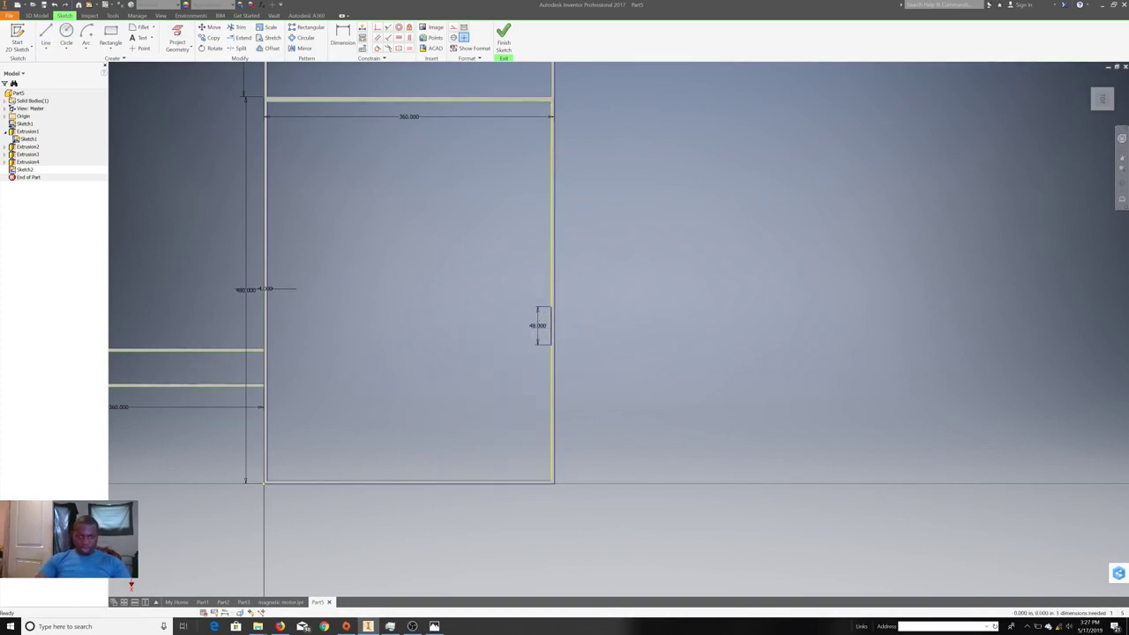
- Delete the extra length dimension, finish the sketch, and reopen floor-plan Sketch1 for editing
{"action": "left_click_drag", "start_coordinate": [1103, 99], "coordinate": [1090, 101]}
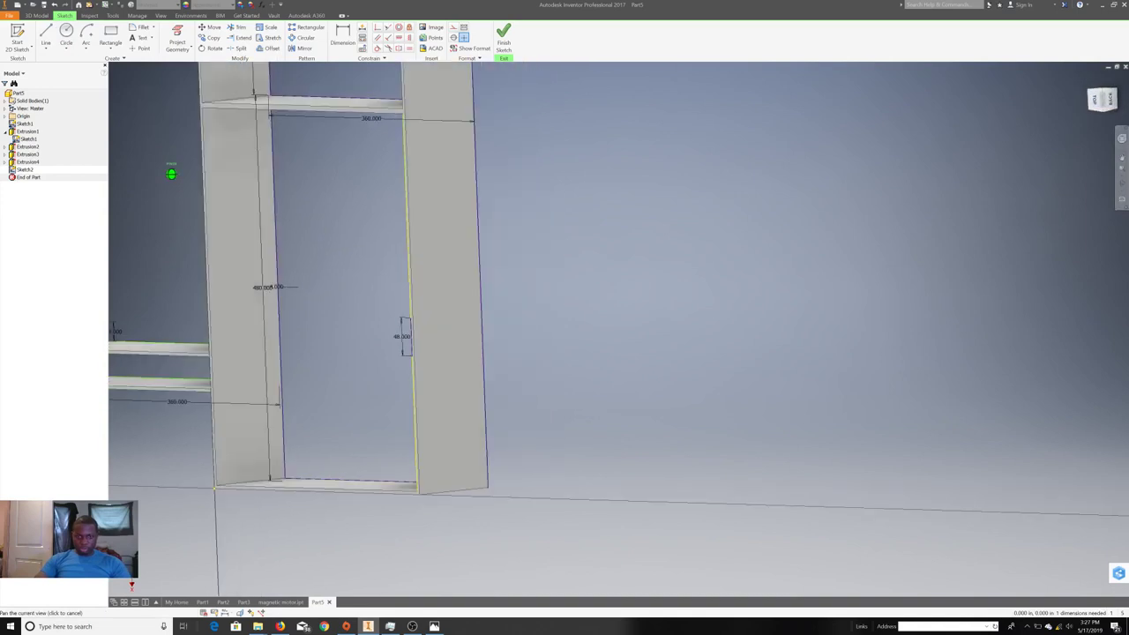
{"action": "right_click", "coordinate": [746, 203]}
{"action": "left_click", "coordinate": [721, 201]}
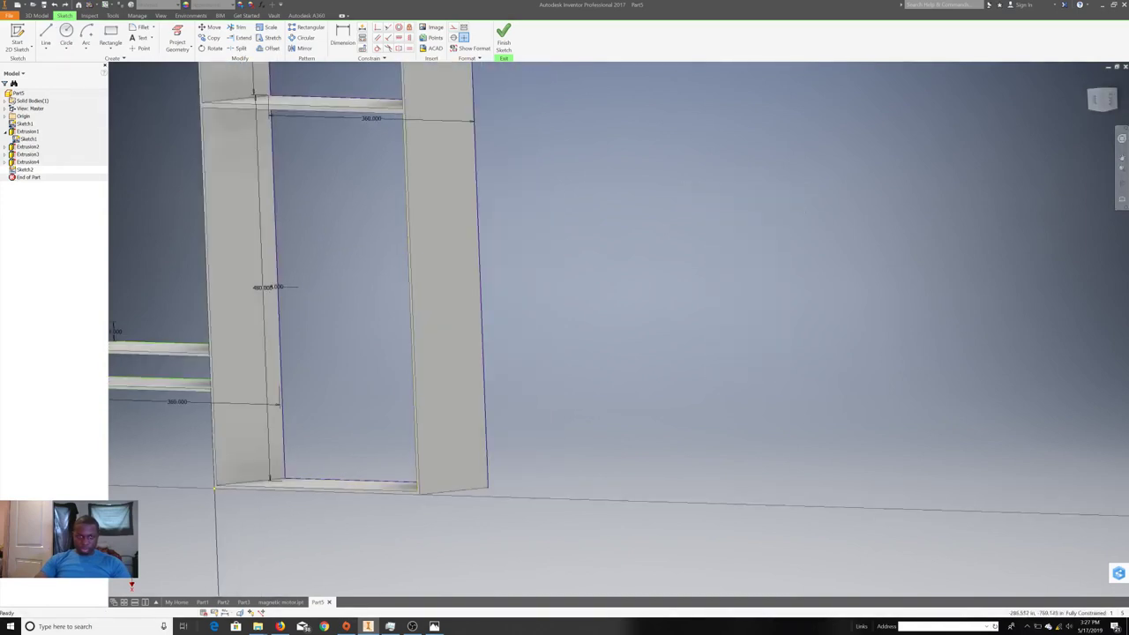
{"action": "right_click", "coordinate": [365, 187]}
{"action": "left_click", "coordinate": [366, 146]}
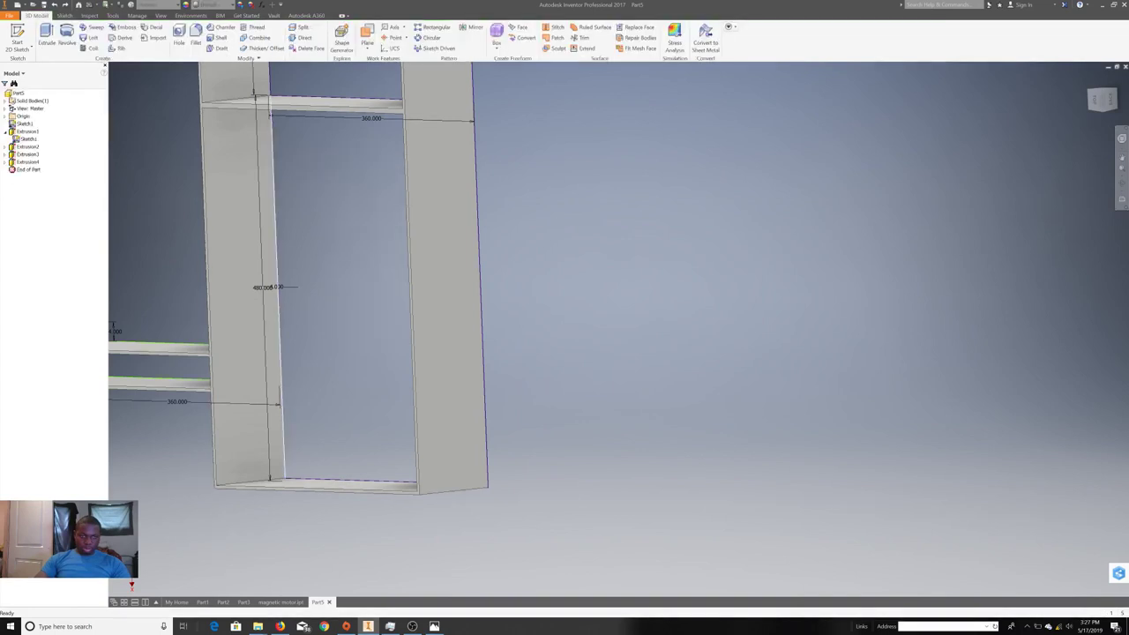
{"action": "right_click", "coordinate": [273, 237]}
{"action": "left_click", "coordinate": [277, 254]}
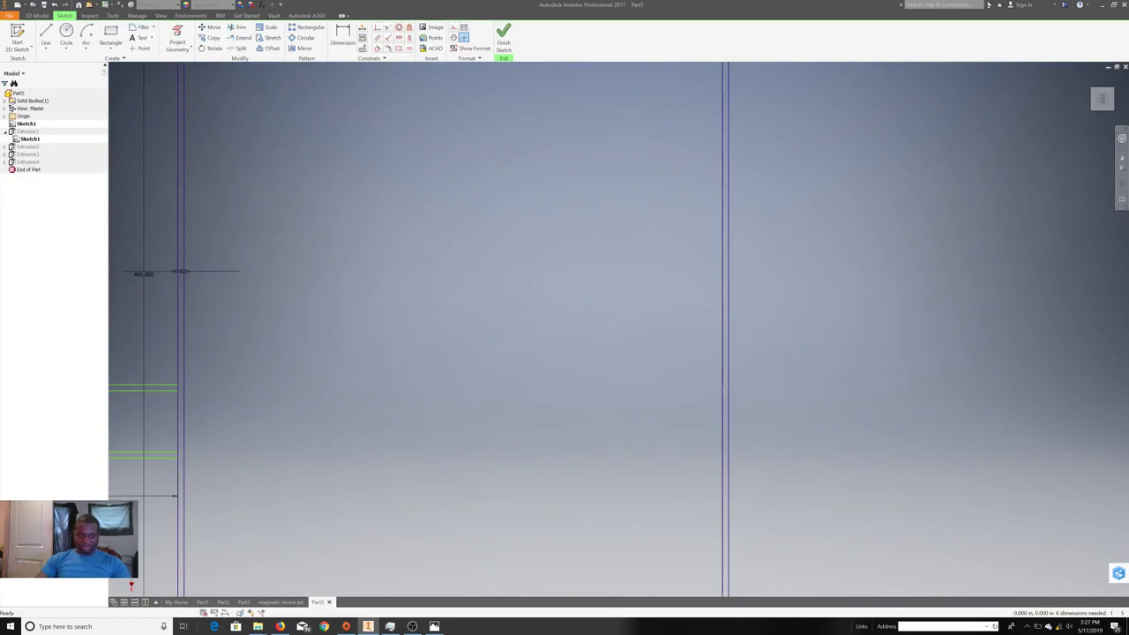
- Draw a 48-inch line in from the right room's outer wall, continuing with a 192 vertical segment
{"action": "left_click", "coordinate": [45, 36]}
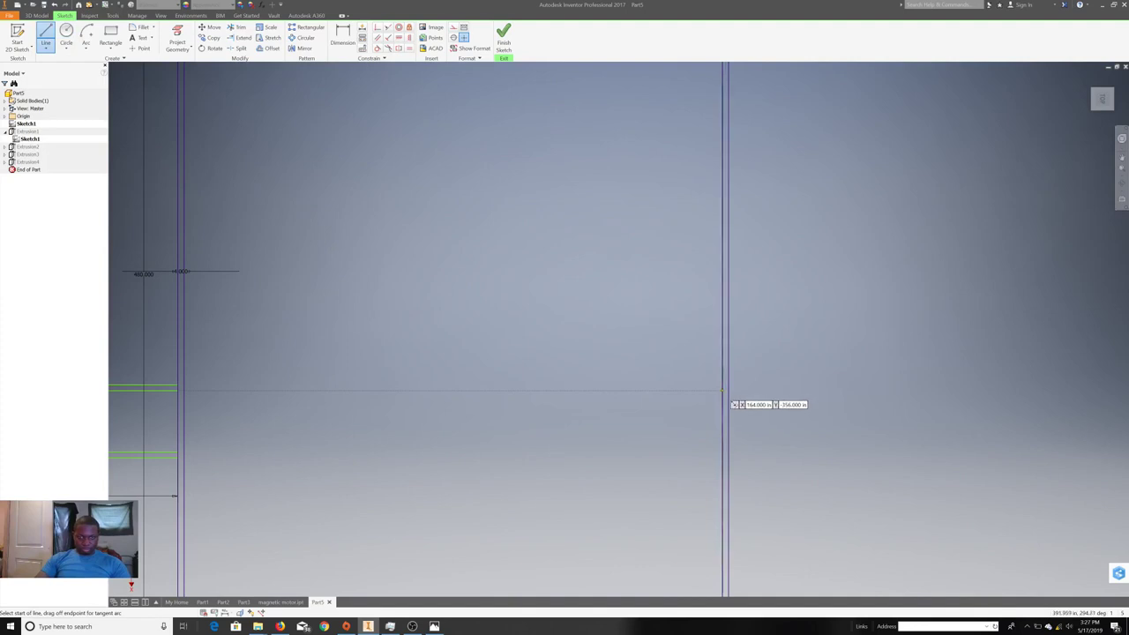
{"action": "left_click", "coordinate": [725, 391]}
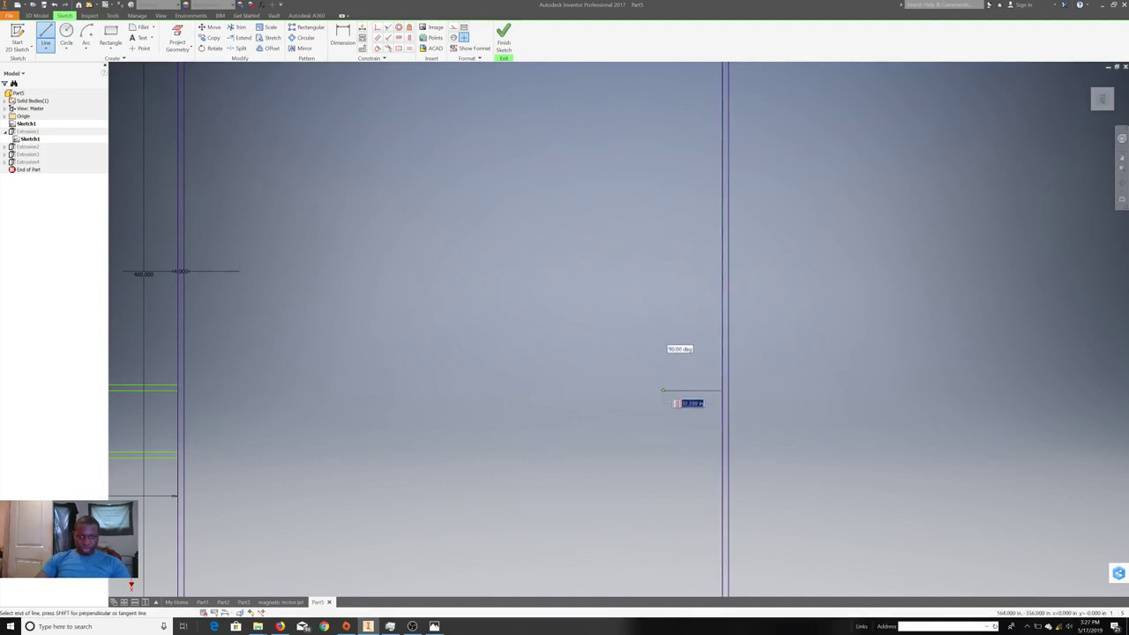
{"action": "left_click", "coordinate": [652, 391]}
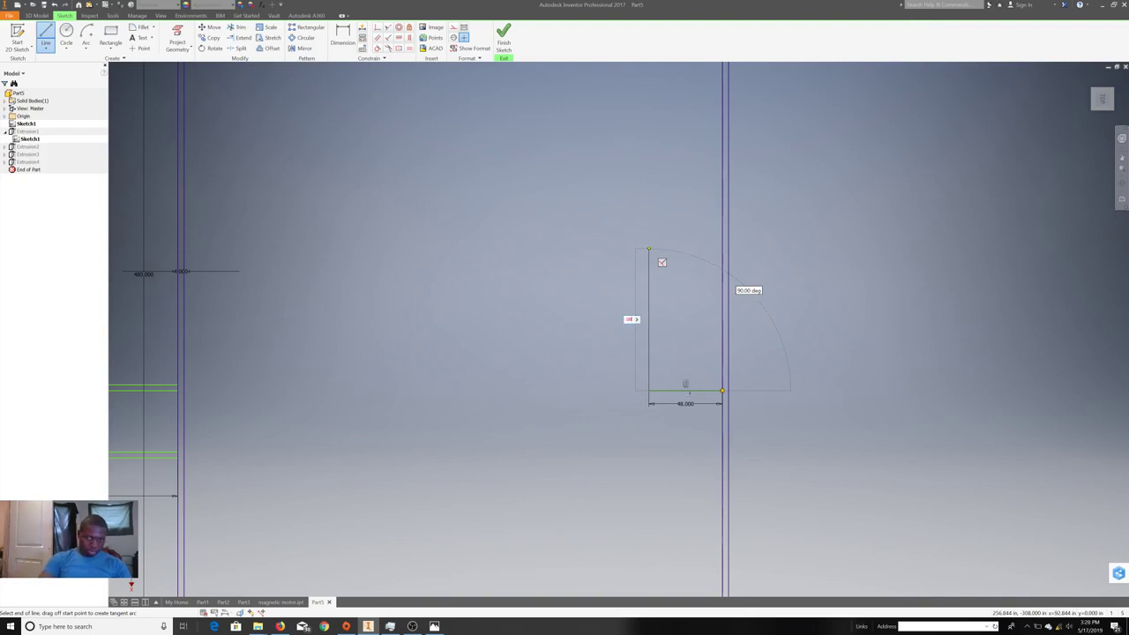
{"action": "type", "text": "192"}
{"action": "key", "text": "Return"}
{"action": "scroll", "coordinate": [661, 260], "scroll_direction": "up", "scroll_amount": 3}
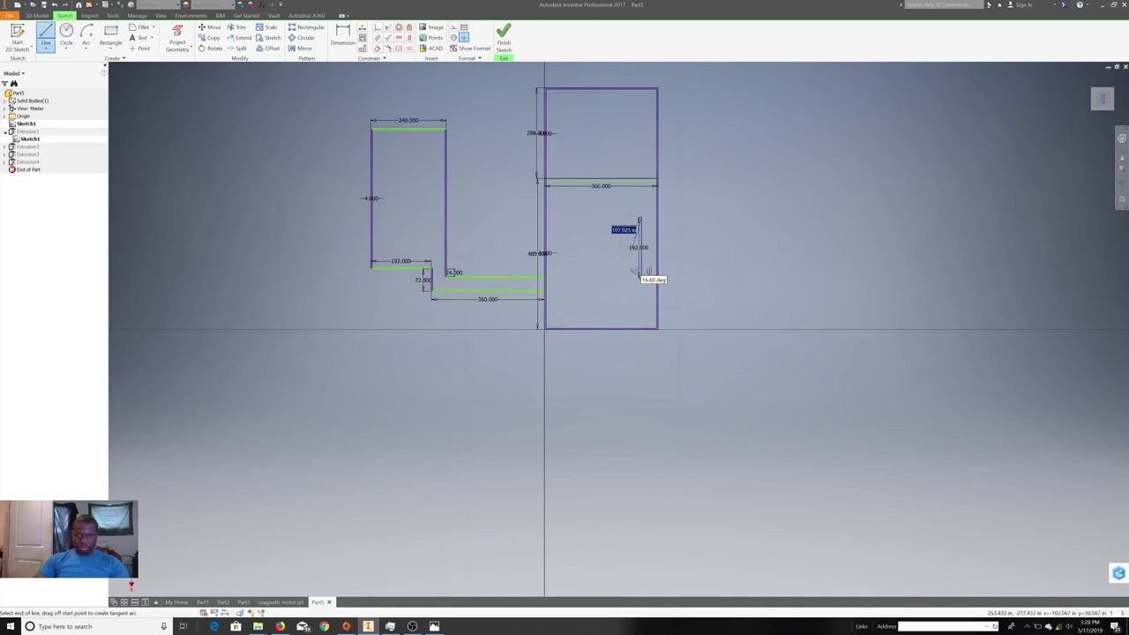
{"action": "scroll", "coordinate": [650, 279], "scroll_direction": "down", "scroll_amount": 2}
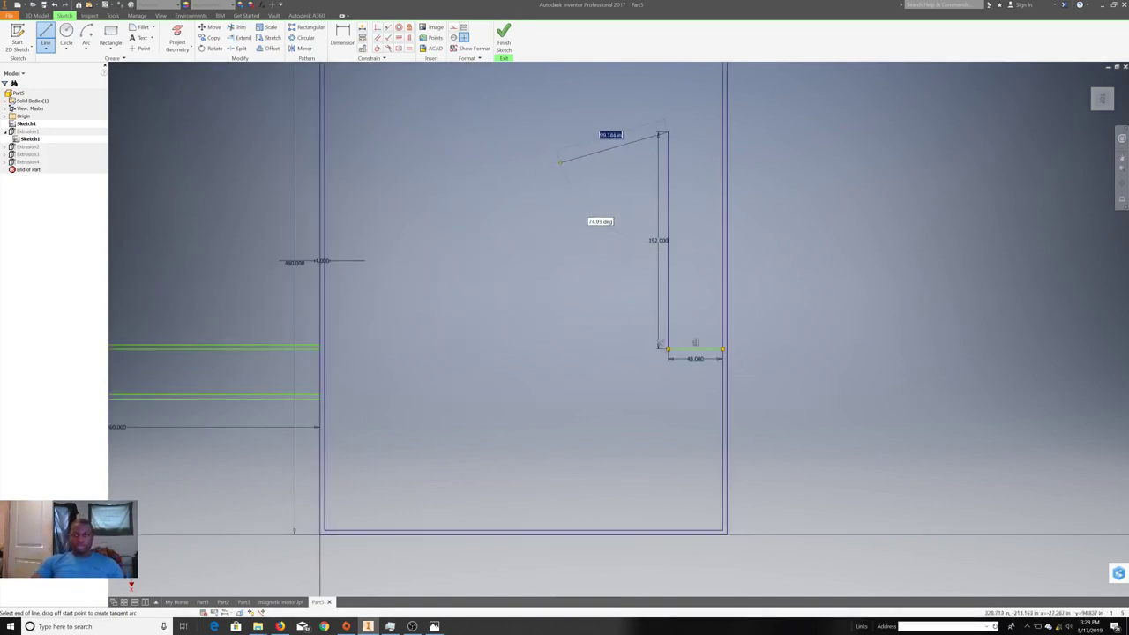
{"action": "scroll", "coordinate": [563, 134], "scroll_direction": "up", "scroll_amount": 4}
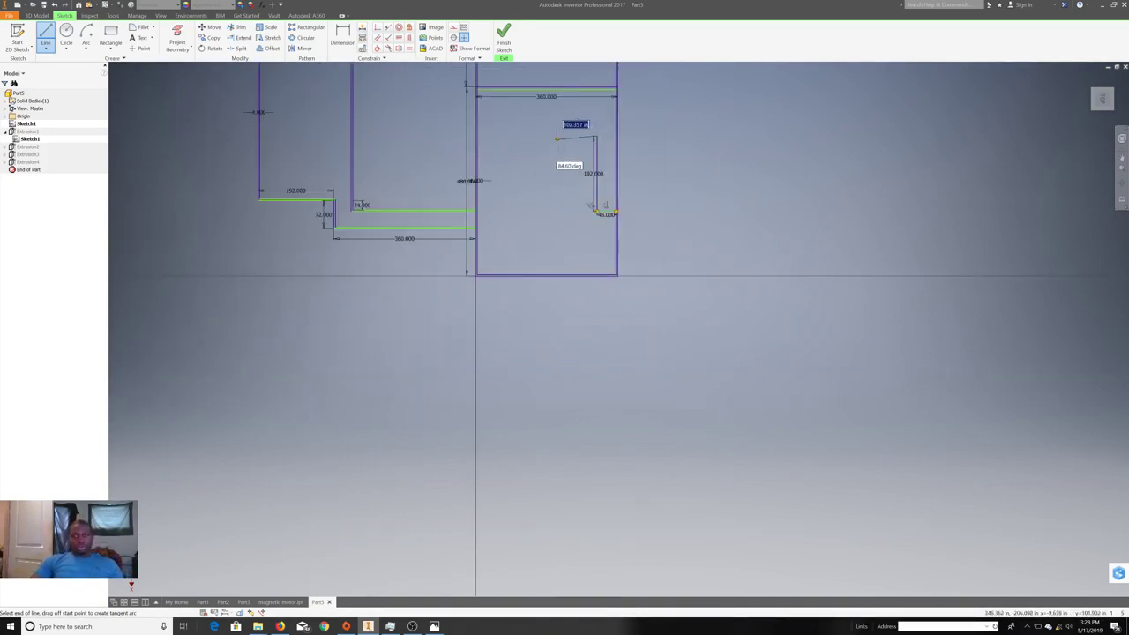
{"action": "scroll", "coordinate": [564, 181], "scroll_direction": "down", "scroll_amount": 2}
{"action": "scroll", "coordinate": [559, 213], "scroll_direction": "down", "scroll_amount": 1}
{"action": "scroll", "coordinate": [559, 212], "scroll_direction": "up", "scroll_amount": 3}
{"action": "scroll", "coordinate": [565, 214], "scroll_direction": "down", "scroll_amount": 4}
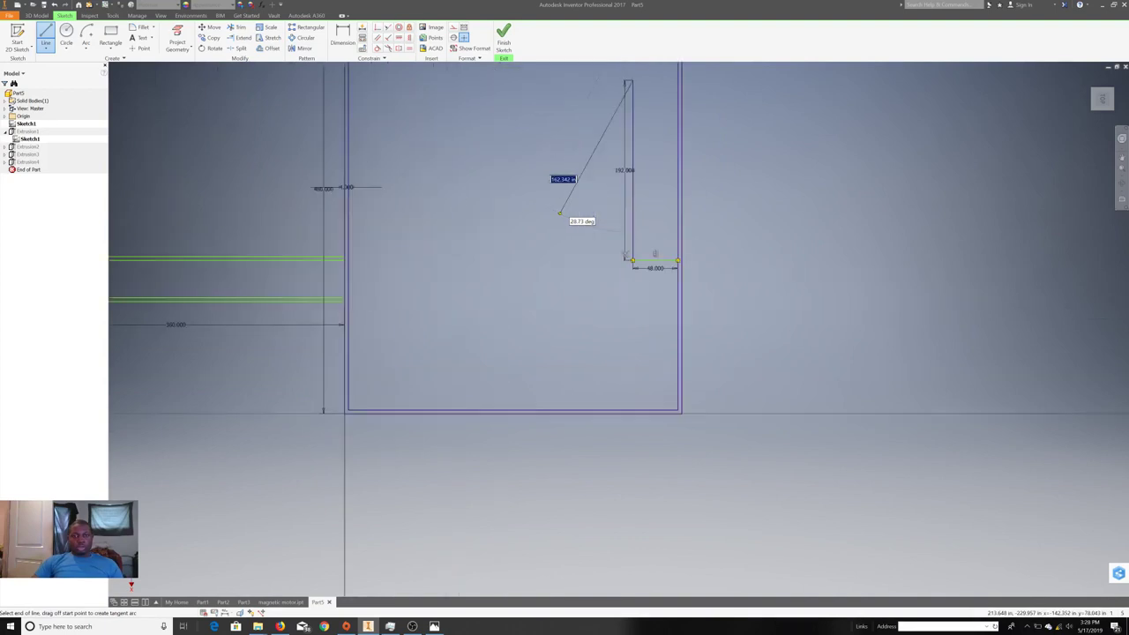
{"action": "scroll", "coordinate": [582, 222], "scroll_direction": "up", "scroll_amount": 5}
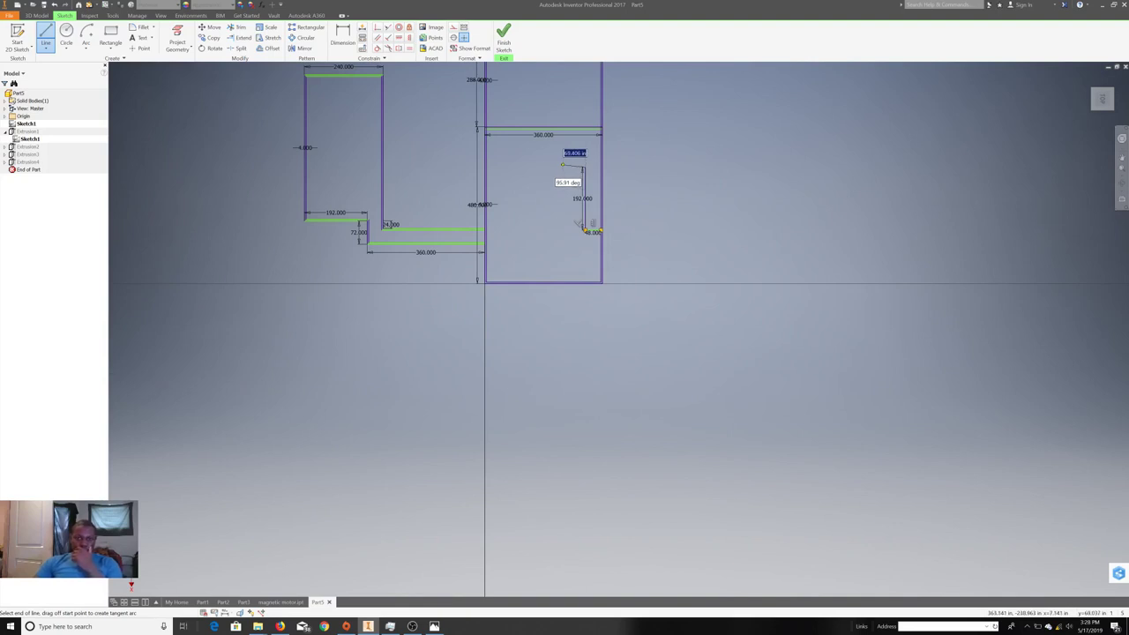
- Delete the unwanted 192.000 dimension and its vertical line
{"action": "right_click", "coordinate": [563, 164]}
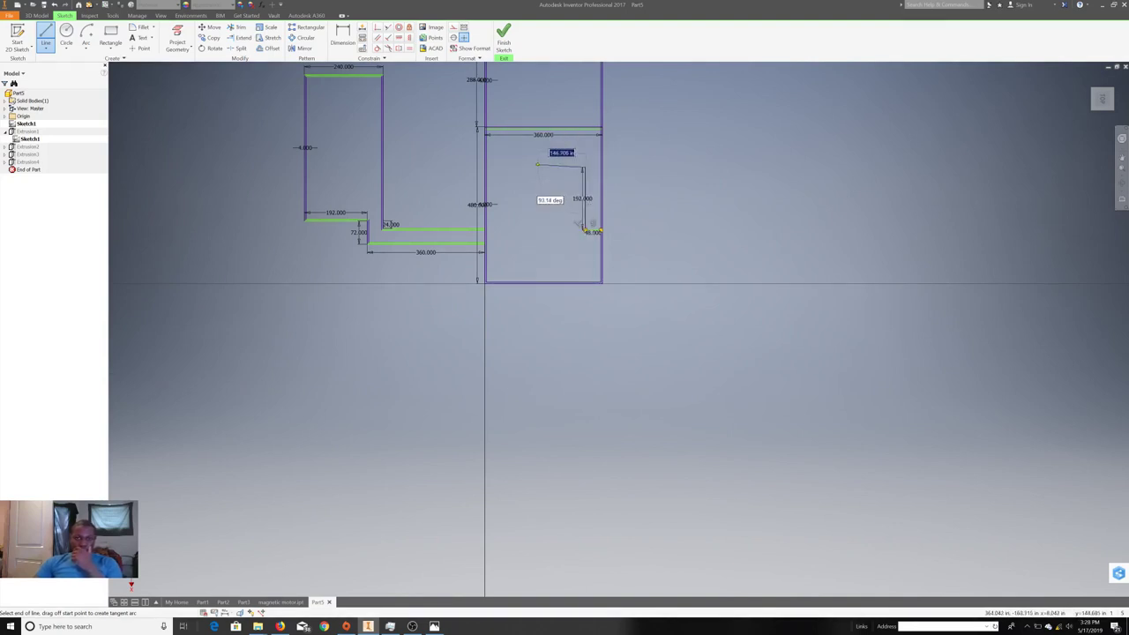
{"action": "right_click", "coordinate": [537, 165]}
{"action": "left_click", "coordinate": [573, 164]}
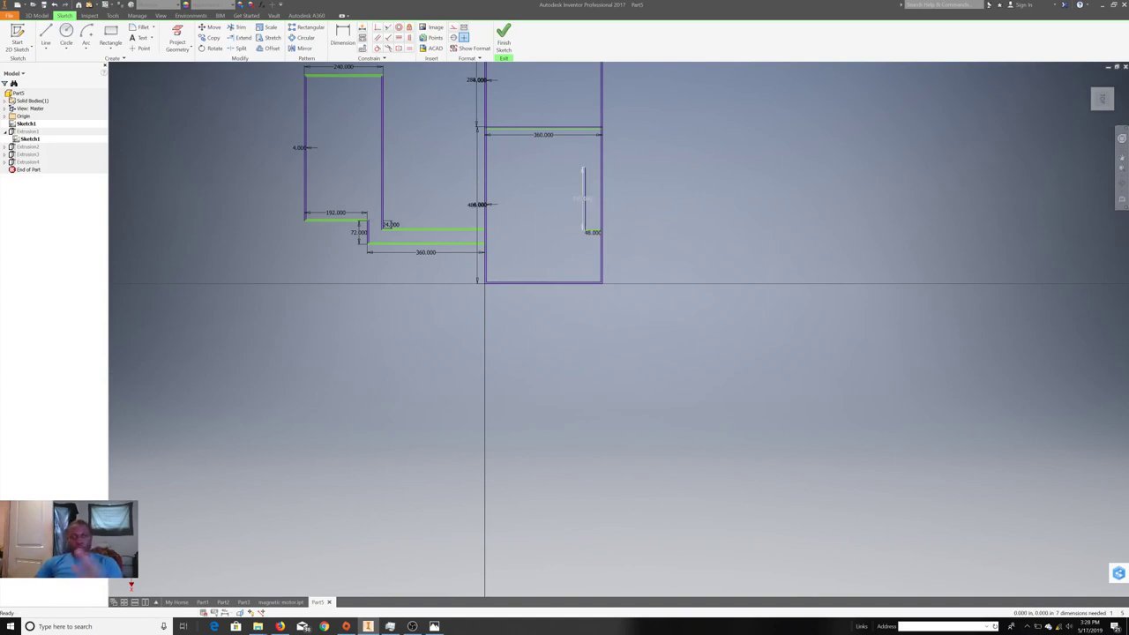
{"action": "right_click", "coordinate": [583, 216]}
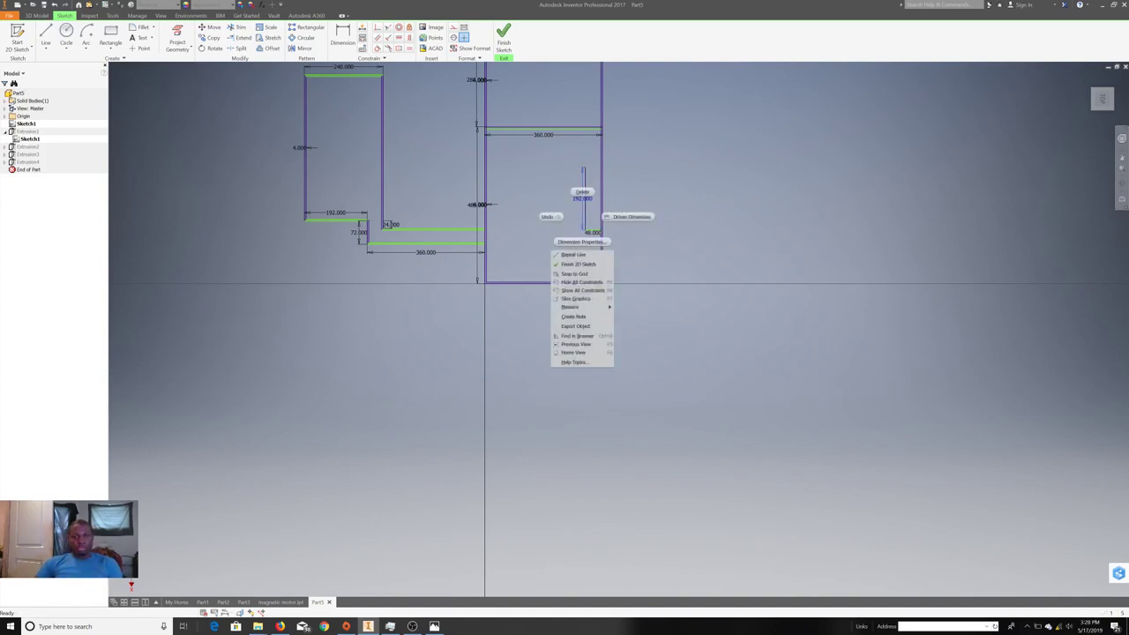
{"action": "left_click", "coordinate": [583, 192]}
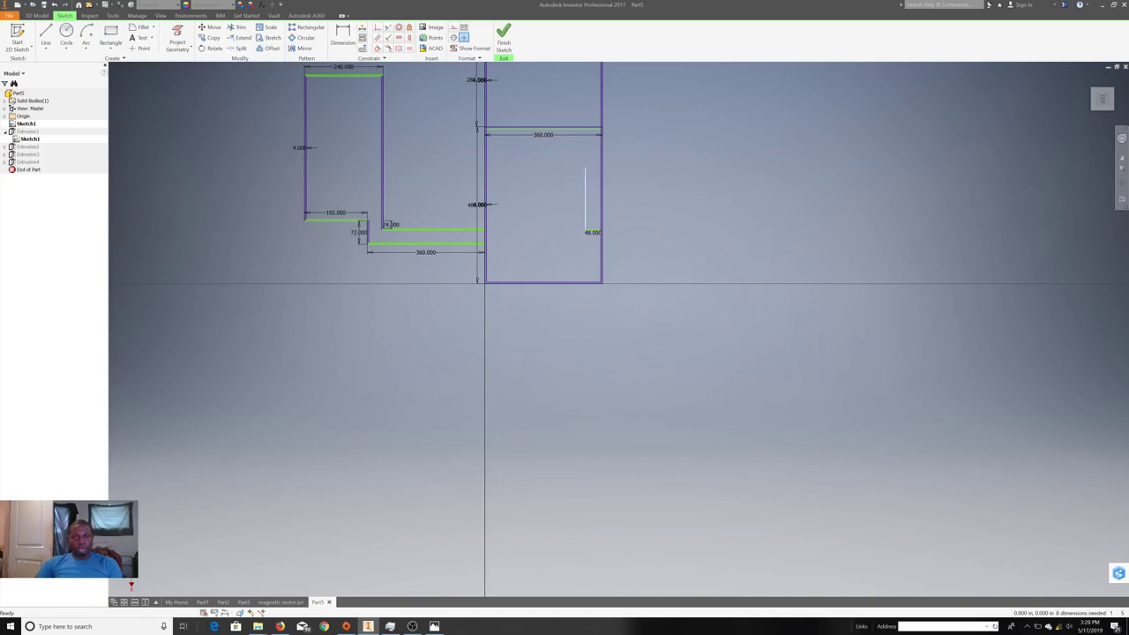
{"action": "right_click", "coordinate": [584, 208]}
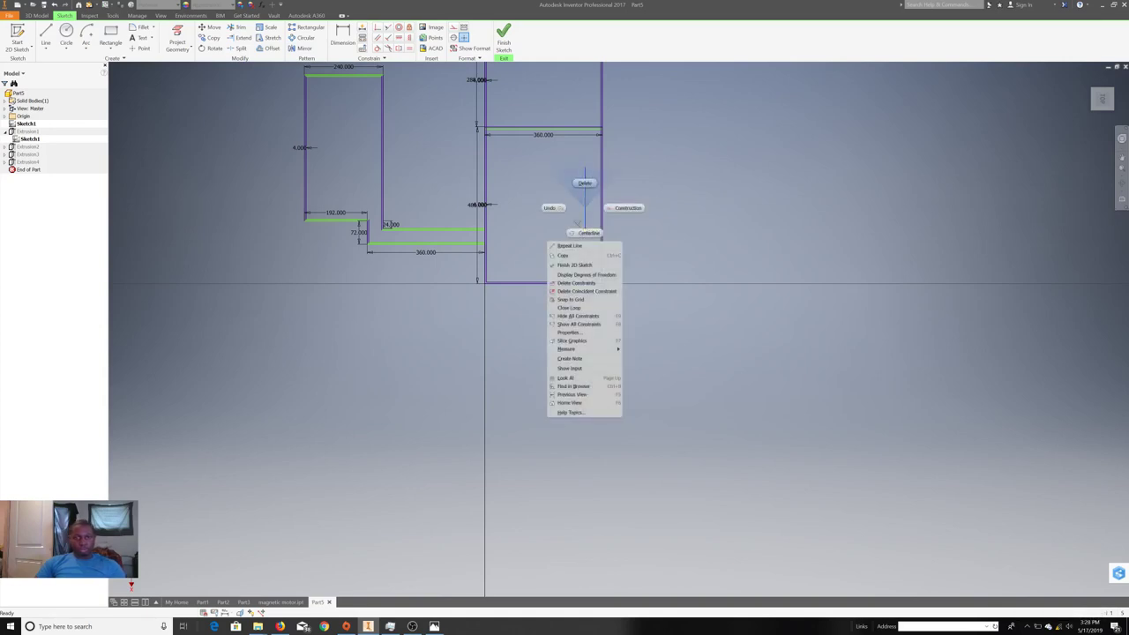
{"action": "left_click", "coordinate": [585, 182]}
- Restart the Line tool and pan the large right room into view
{"action": "key", "text": "l"}
{"action": "scroll", "coordinate": [483, 283], "scroll_direction": "up", "scroll_amount": 5}
{"action": "scroll", "coordinate": [605, 260], "scroll_direction": "down", "scroll_amount": 2}
{"action": "middle_click_drag", "start_coordinate": [635, 216], "coordinate": [529, 348]}
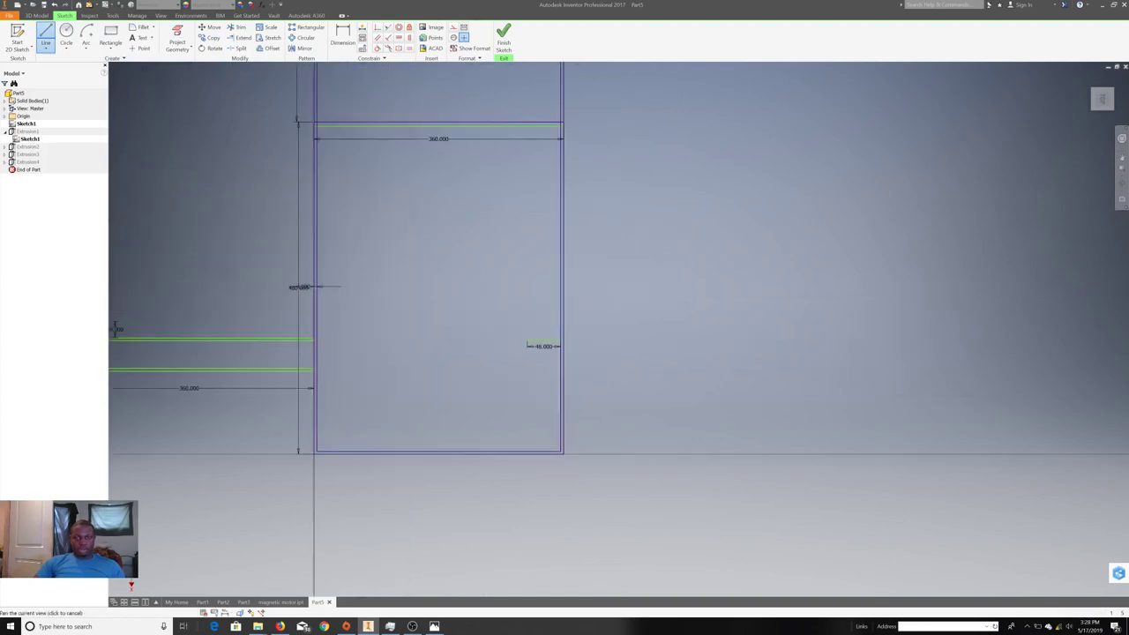
- Draw the stepped partition from the 48 line's end: 120 up, 60 left, 48 up, then to the outer wall
{"action": "left_click", "coordinate": [527, 343]}
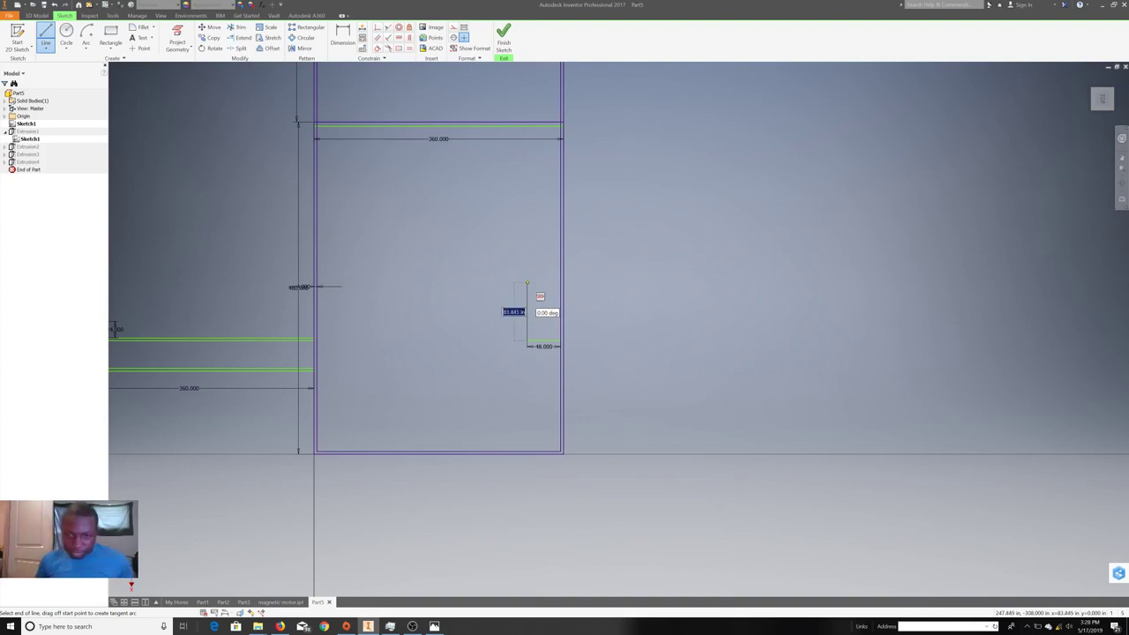
{"action": "key", "text": "BackSpace"}
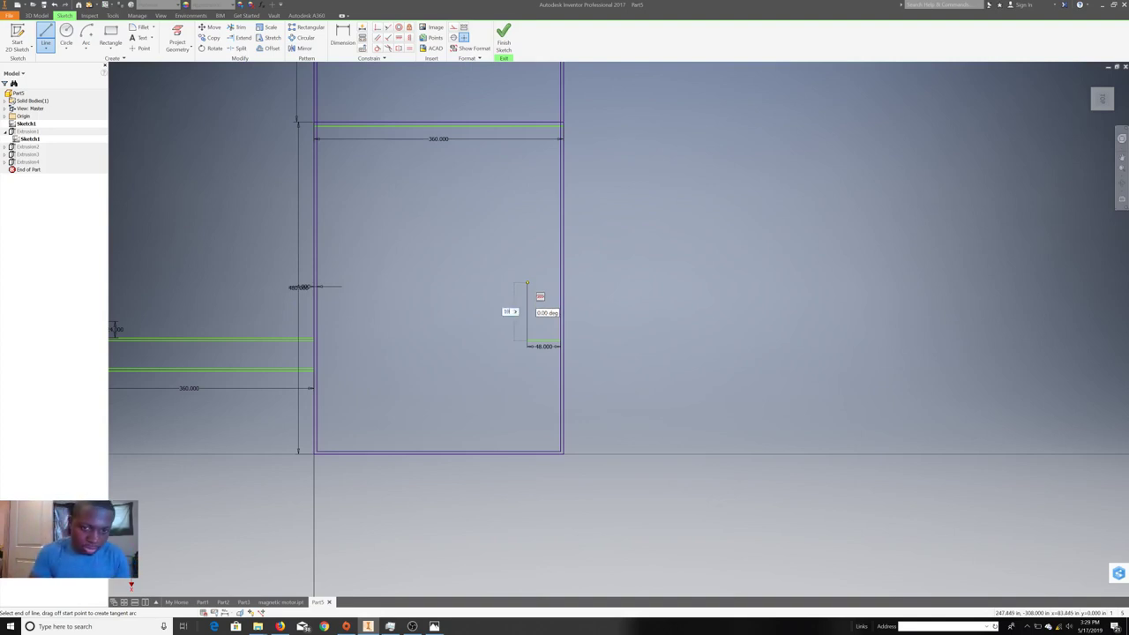
{"action": "type", "text": "120"}
{"action": "key", "text": "Return"}
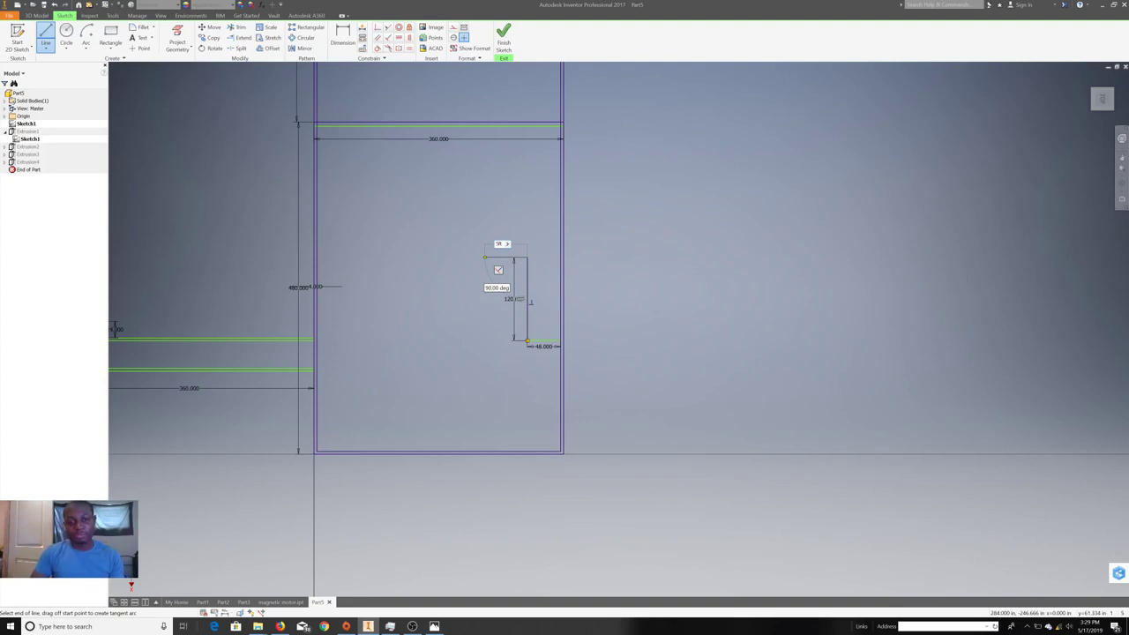
{"action": "key", "text": "Return"}
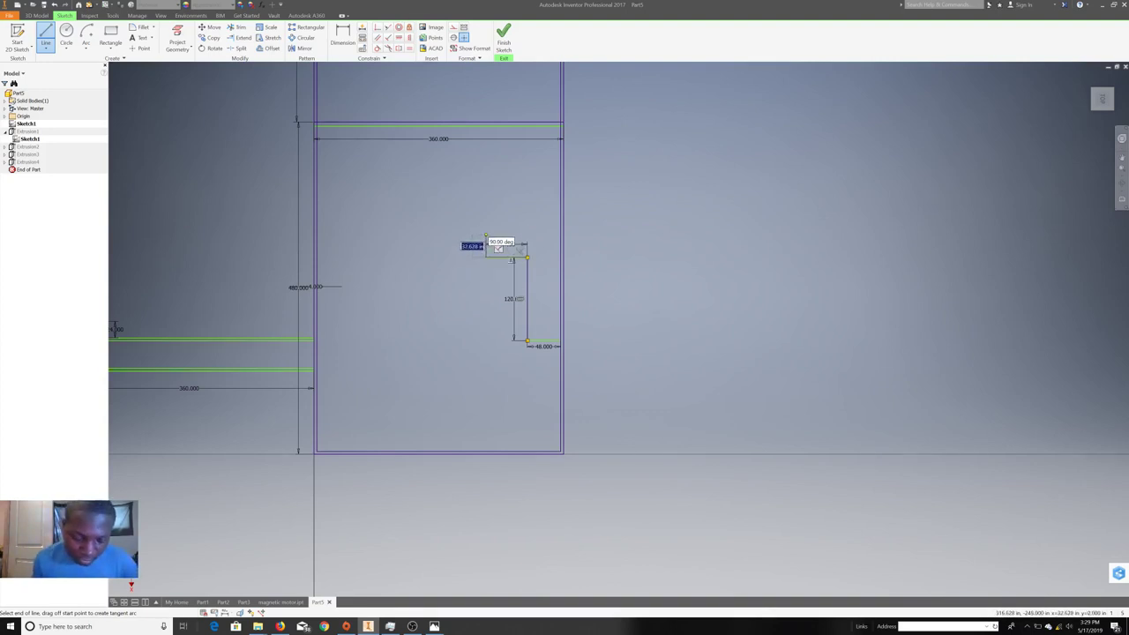
{"action": "type", "text": "48"}
{"action": "key", "text": "Tab"}
{"action": "key", "text": "Return"}
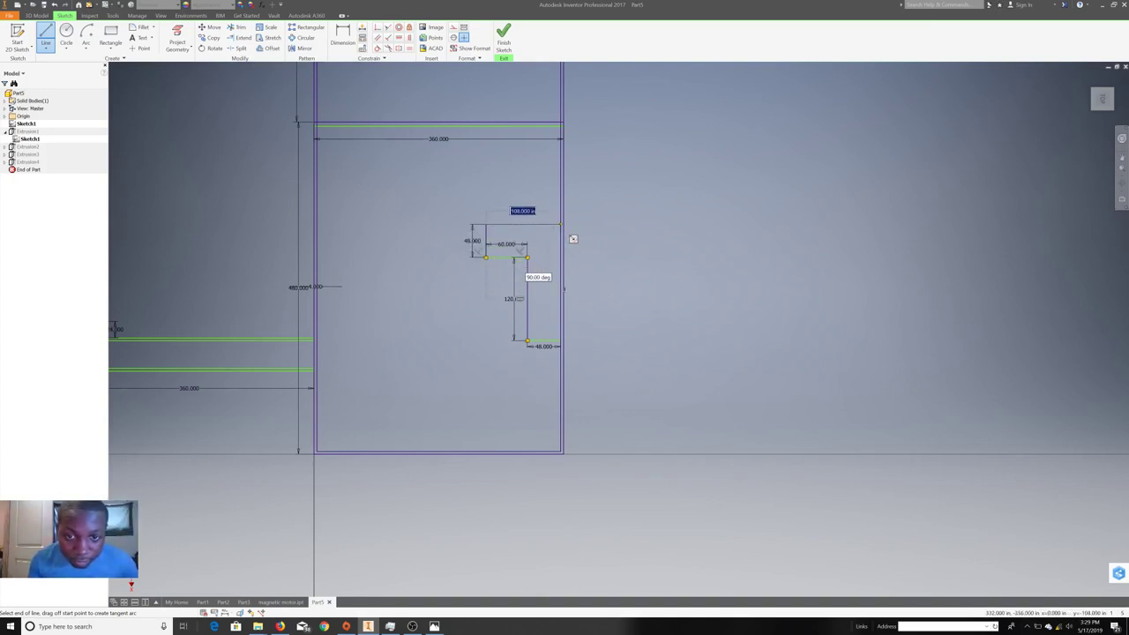
{"action": "left_click", "coordinate": [562, 226]}
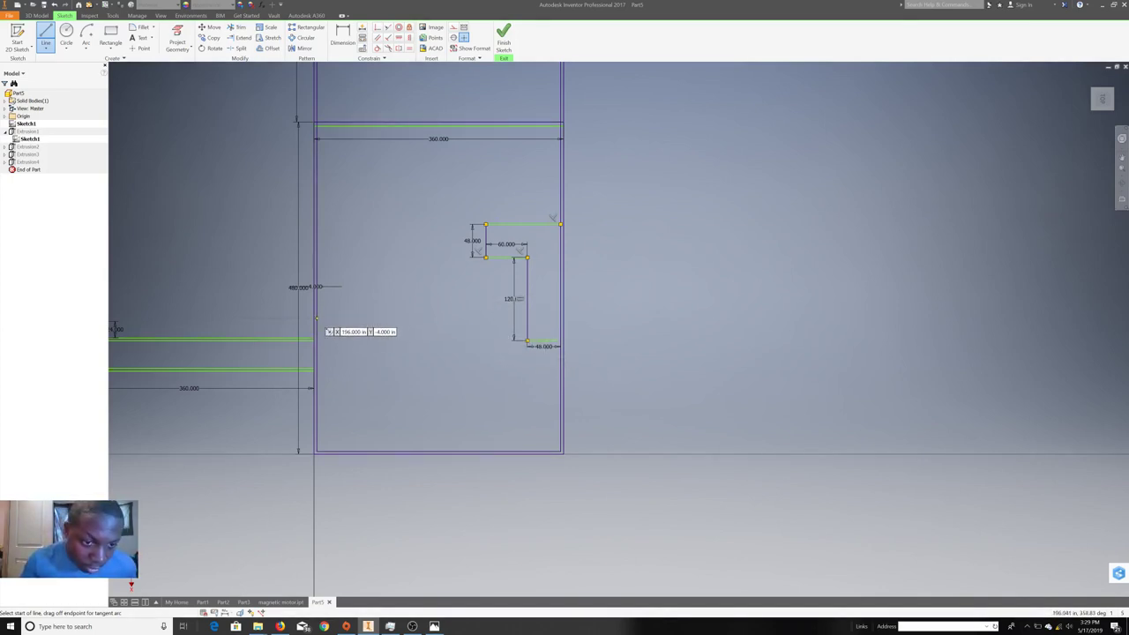
- Draw a horizontal partition line from the left wall, then cancel and delete it as stray
{"action": "left_click", "coordinate": [317, 321]}
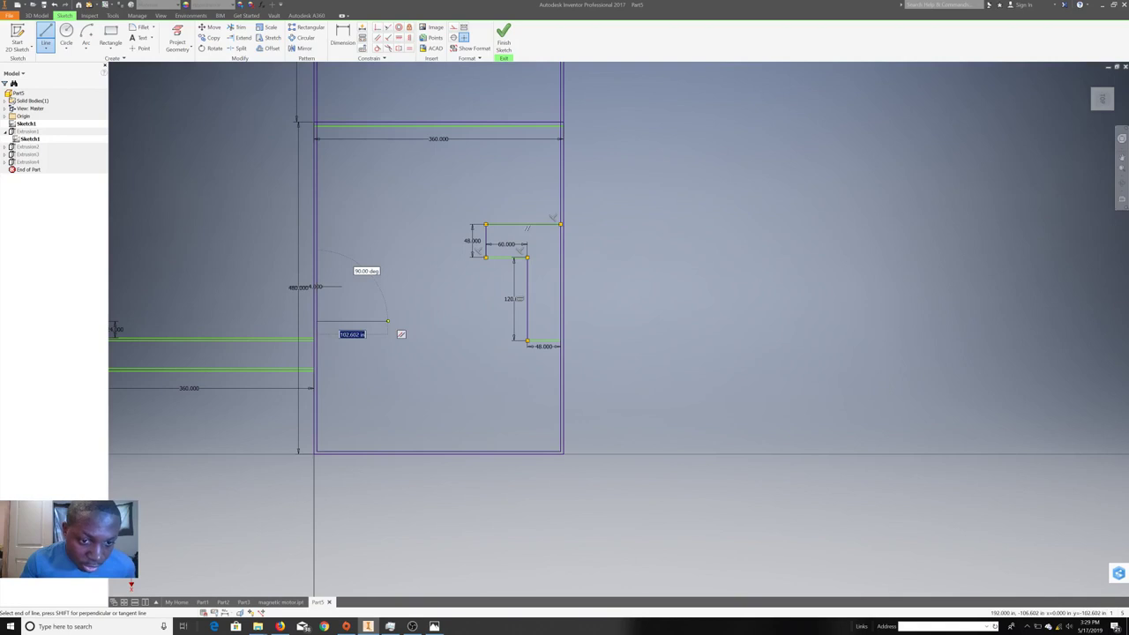
{"action": "left_click", "coordinate": [388, 321]}
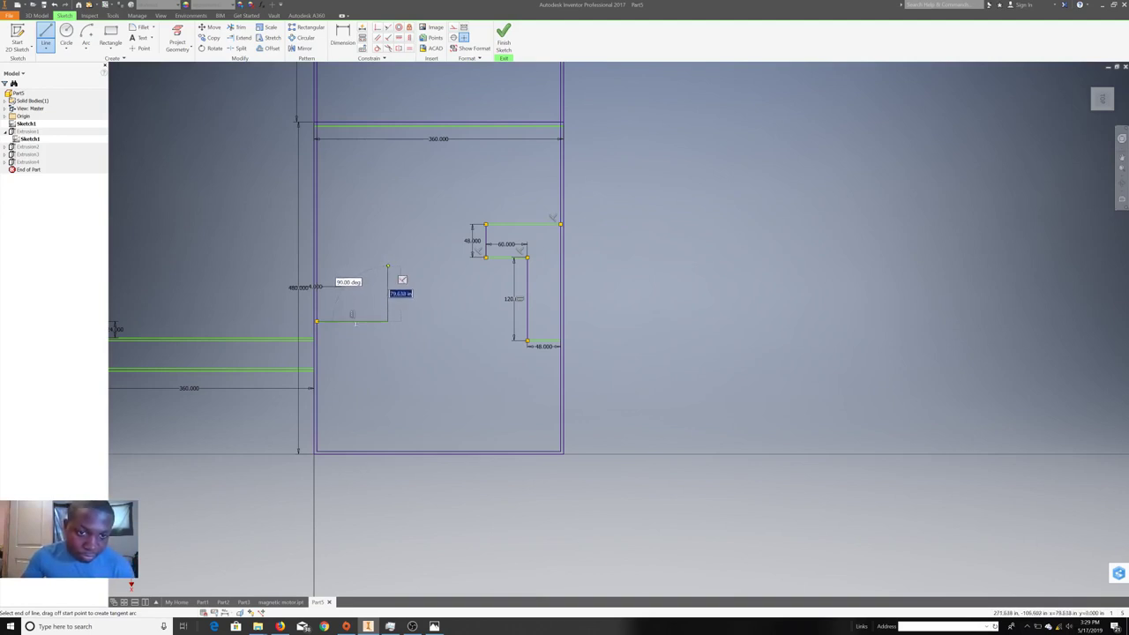
{"action": "right_click", "coordinate": [388, 266]}
{"action": "left_click", "coordinate": [352, 266]}
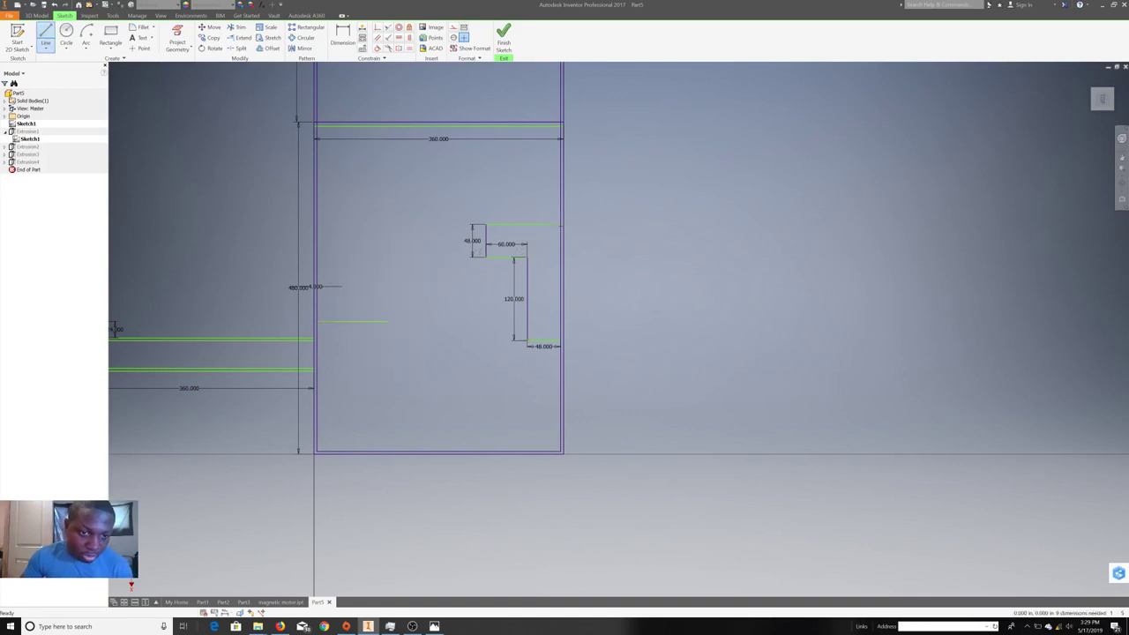
{"action": "right_click", "coordinate": [348, 321]}
{"action": "left_click", "coordinate": [343, 295]}
- Draw a partition from the left wall across and 140 up, ending with a 35-long segment
{"action": "key", "text": "l"}
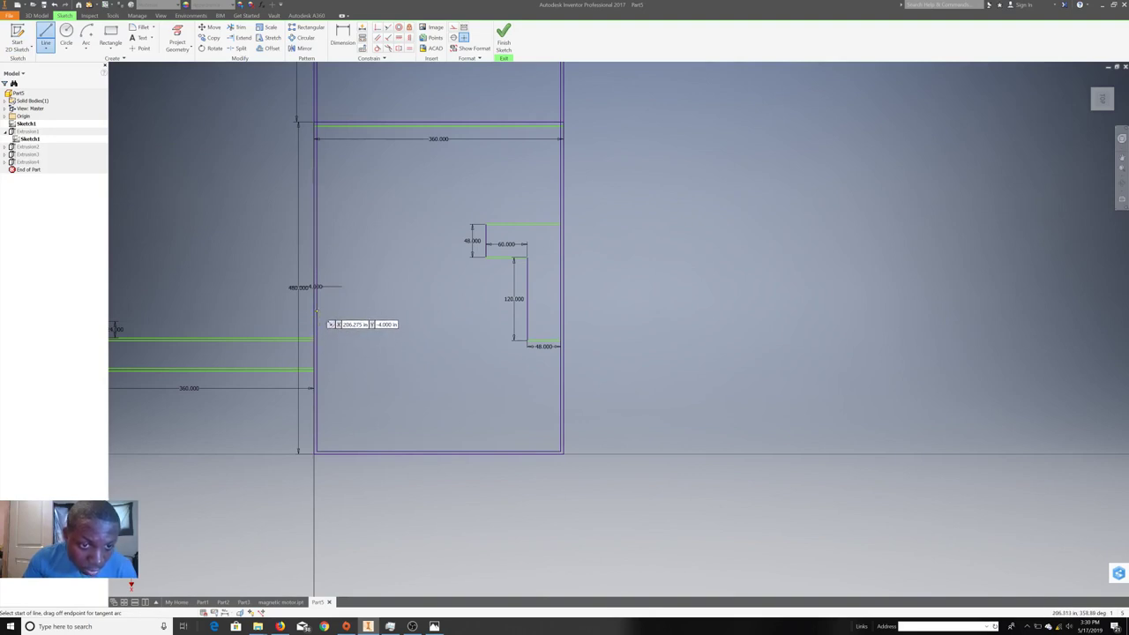
{"action": "left_click", "coordinate": [317, 322]}
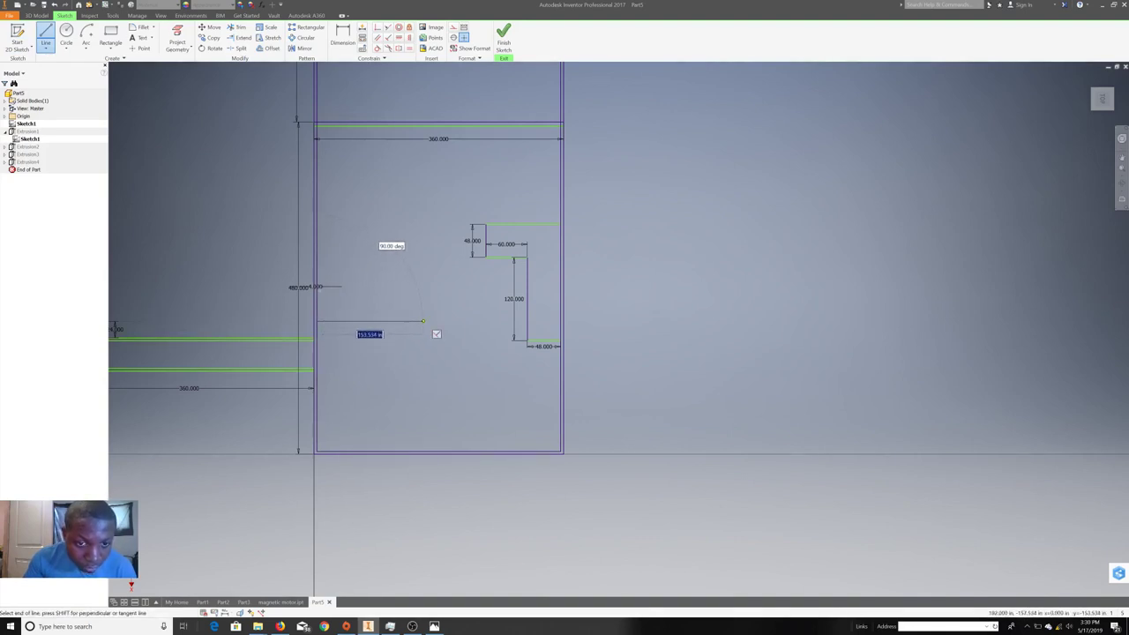
{"action": "left_click", "coordinate": [423, 321]}
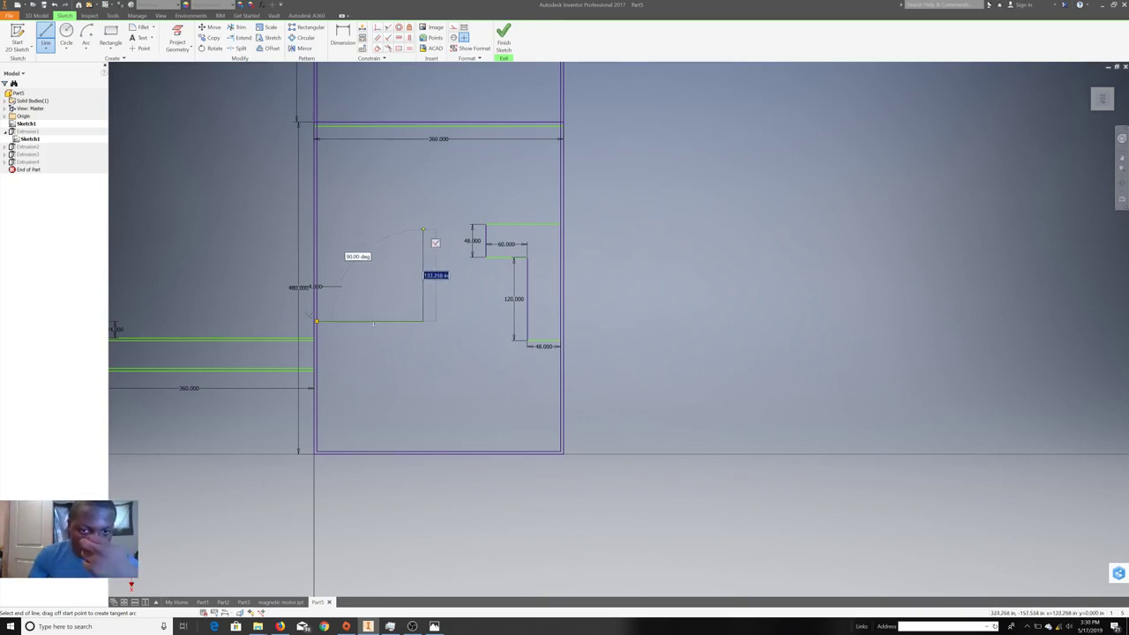
{"action": "left_click", "coordinate": [423, 225]}
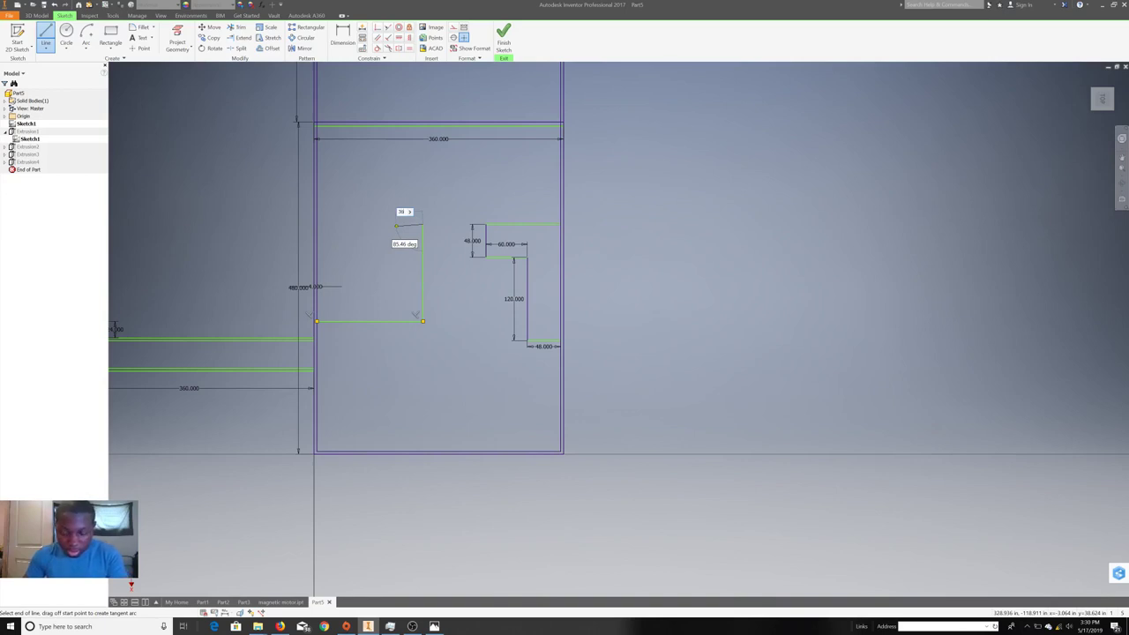
{"action": "type", "text": "35"}
{"action": "key", "text": "Return"}
- End the line chain and delete the unwanted 35-long segment
{"action": "right_click", "coordinate": [396, 226]}
{"action": "left_click", "coordinate": [398, 197]}
{"action": "right_click", "coordinate": [372, 255]}
{"action": "left_click", "coordinate": [392, 276]}
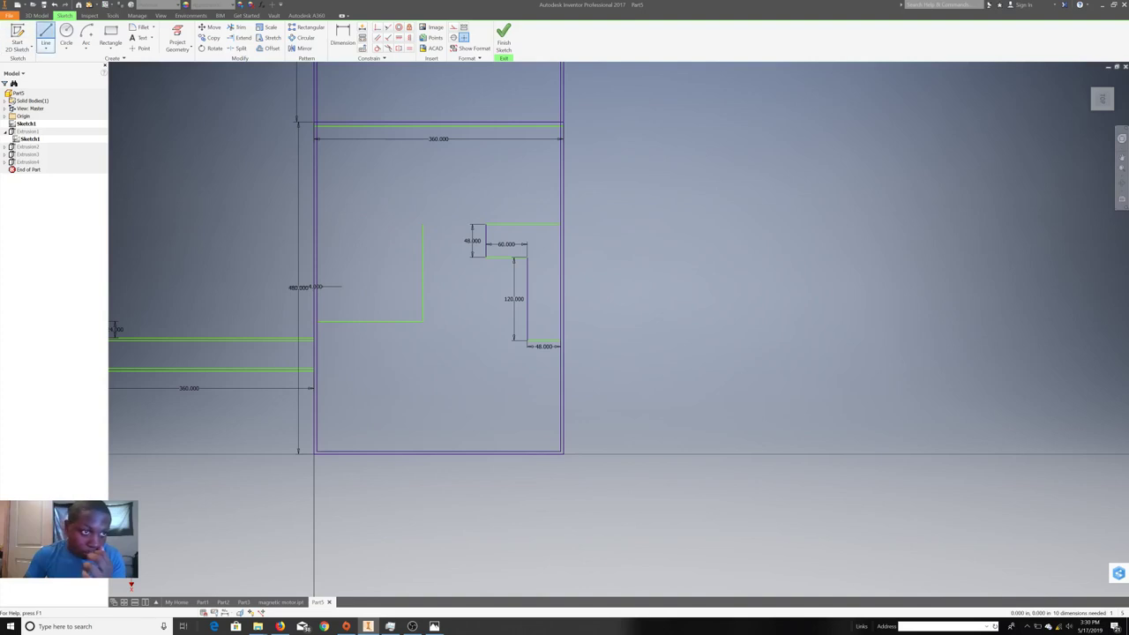
- Draw a 36-long return from the partition's top end
{"action": "left_click", "coordinate": [45, 35]}
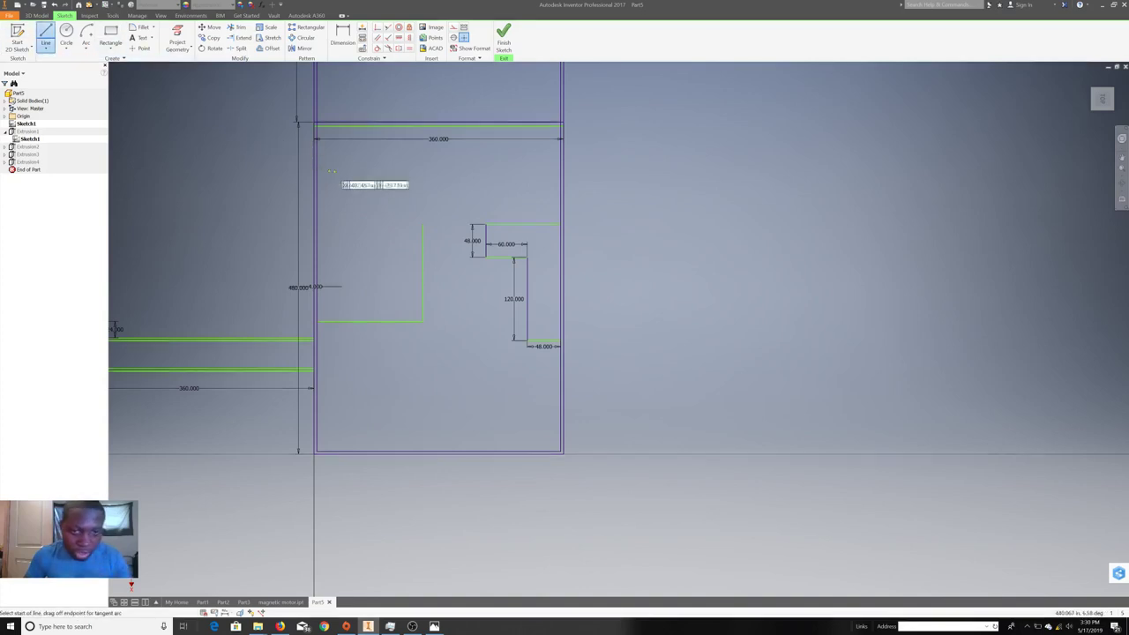
{"action": "left_click", "coordinate": [421, 224]}
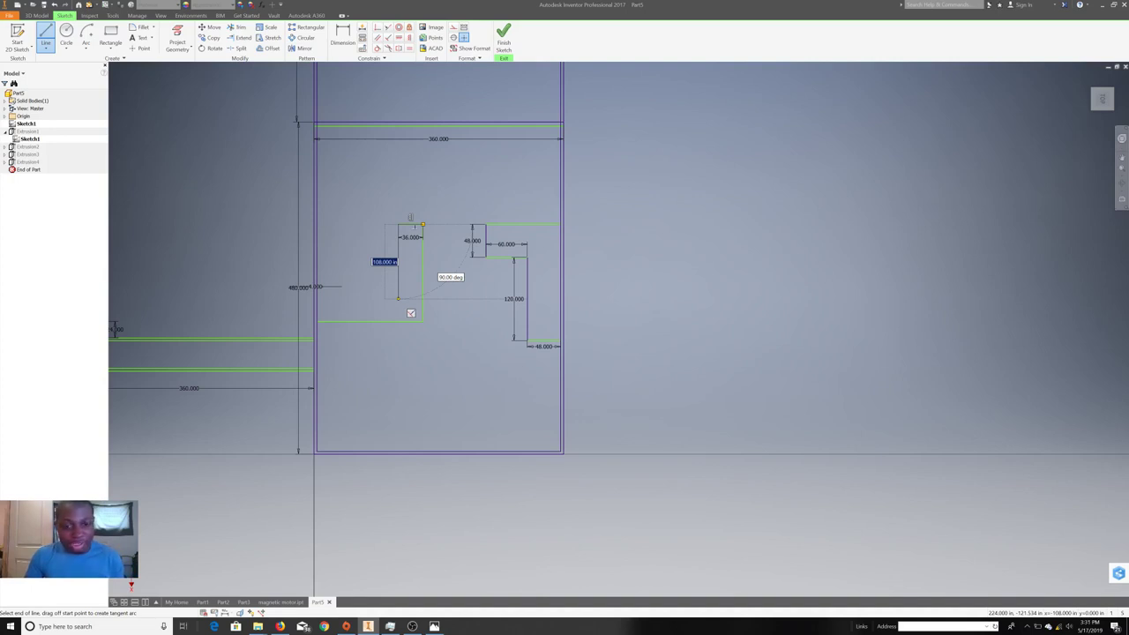
{"action": "right_click", "coordinate": [398, 299]}
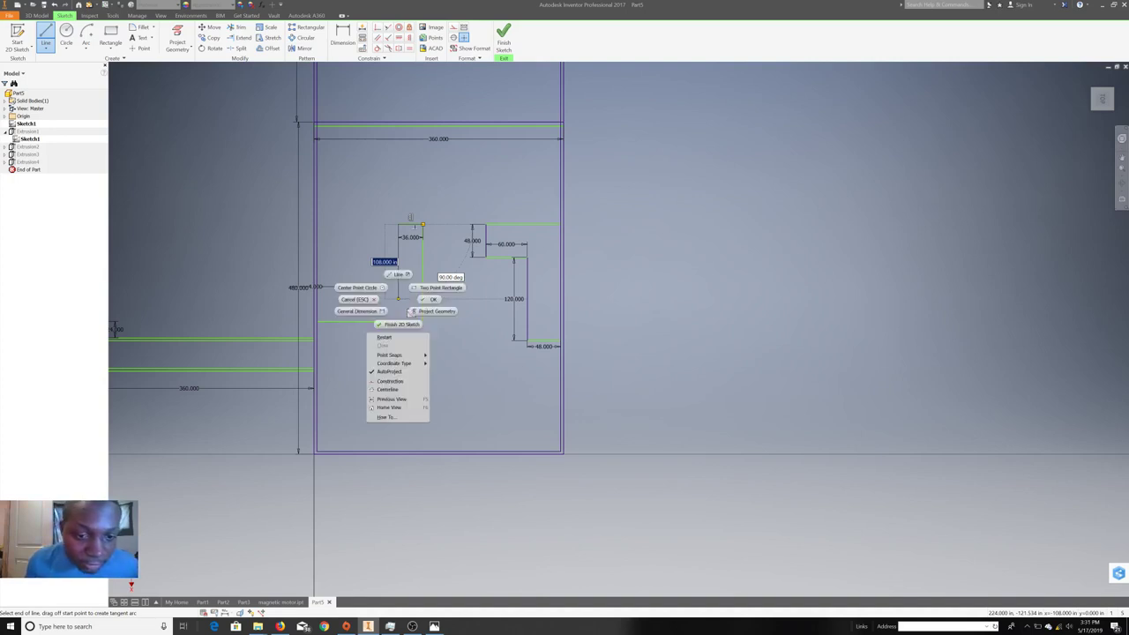
{"action": "left_click", "coordinate": [388, 340]}
- Add a 24-long horizontal wall stub off the left wall
{"action": "left_click", "coordinate": [45, 37]}
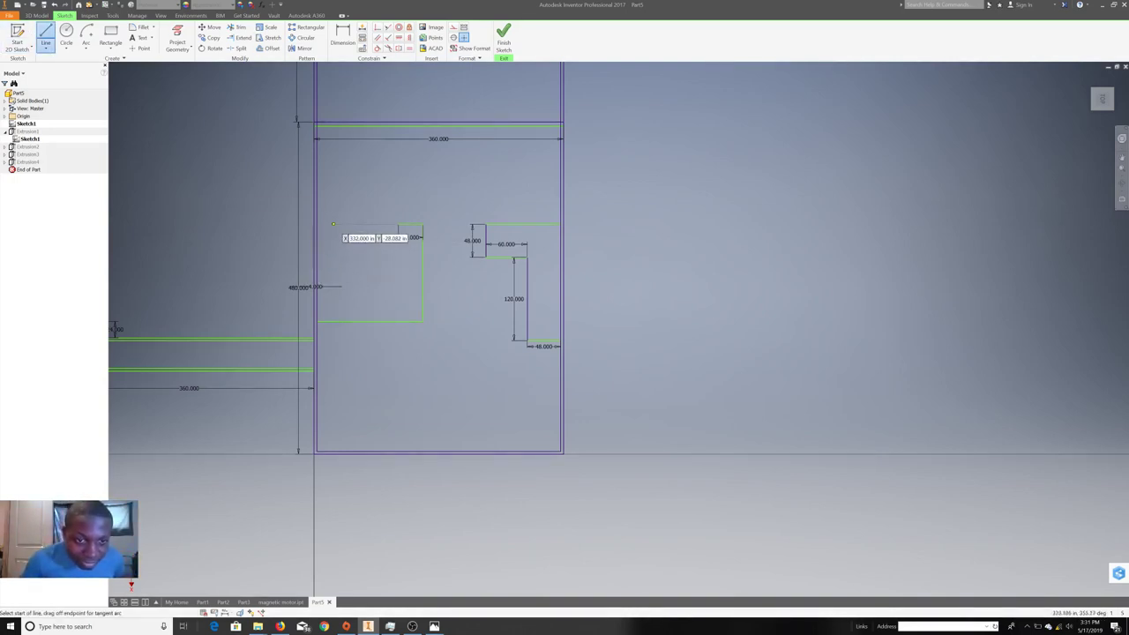
{"action": "left_click", "coordinate": [317, 225]}
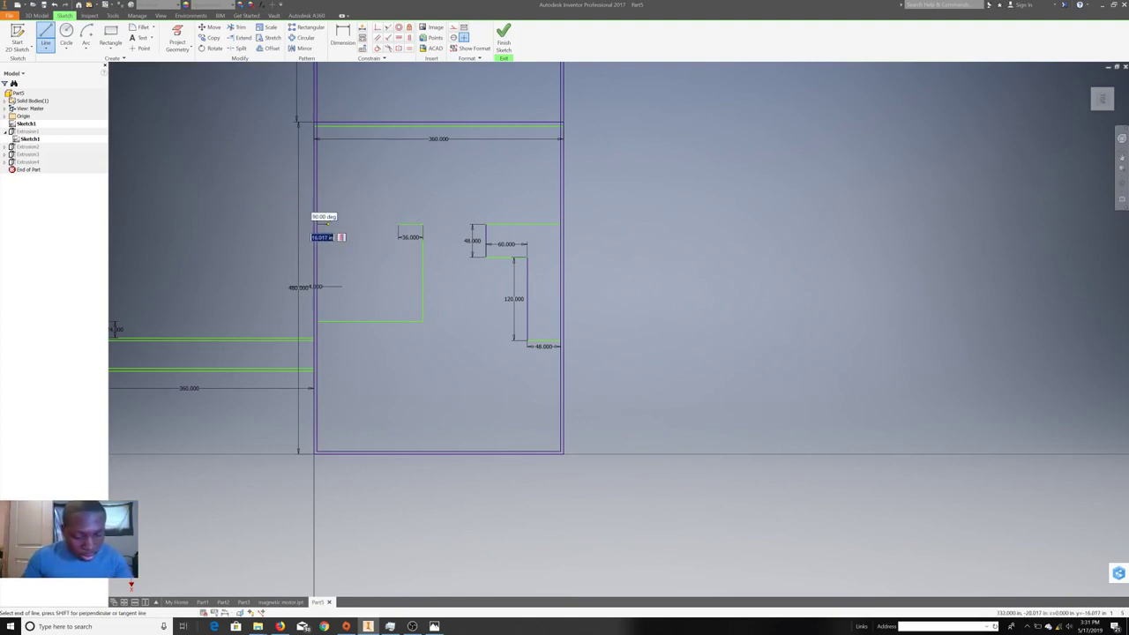
{"action": "key", "text": "Return"}
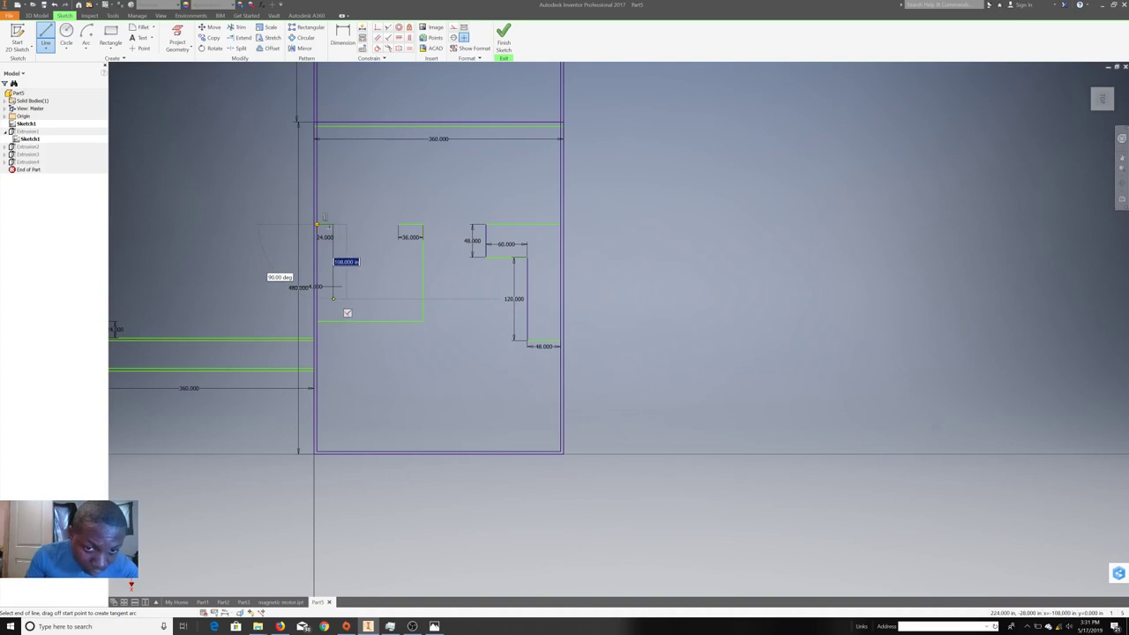
{"action": "right_click", "coordinate": [333, 298]}
{"action": "key", "text": "Escape"}
{"action": "key", "text": "Escape"}
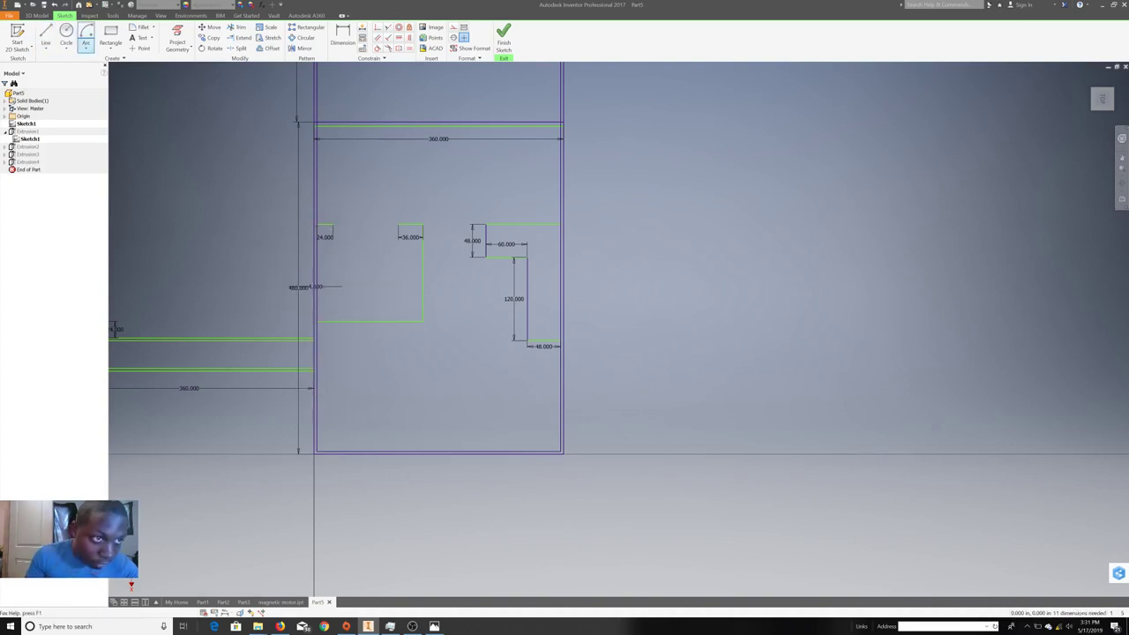
- Start a 48-long vertical partition from the lower horizontal partition
{"action": "key", "text": "l"}
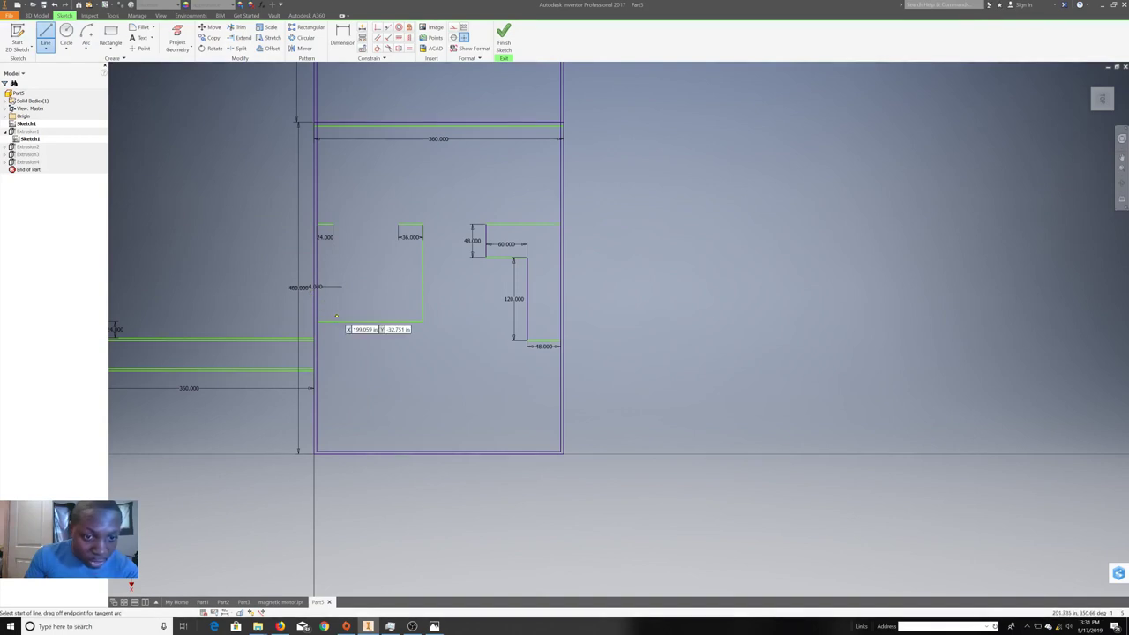
{"action": "left_click", "coordinate": [336, 321]}
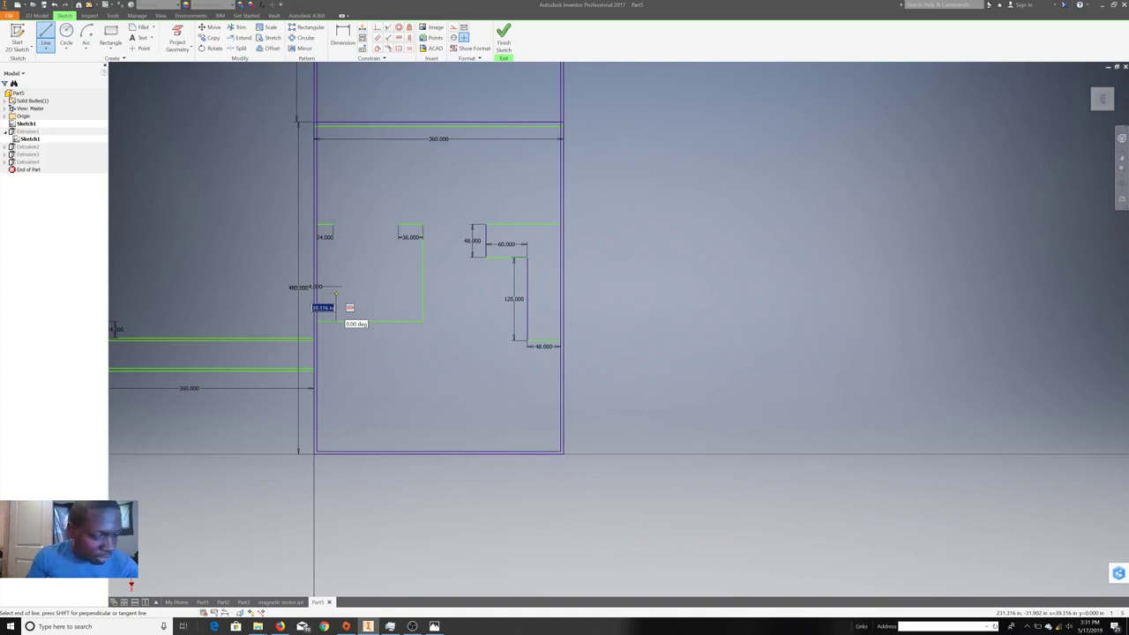
{"action": "type", "text": "48"}
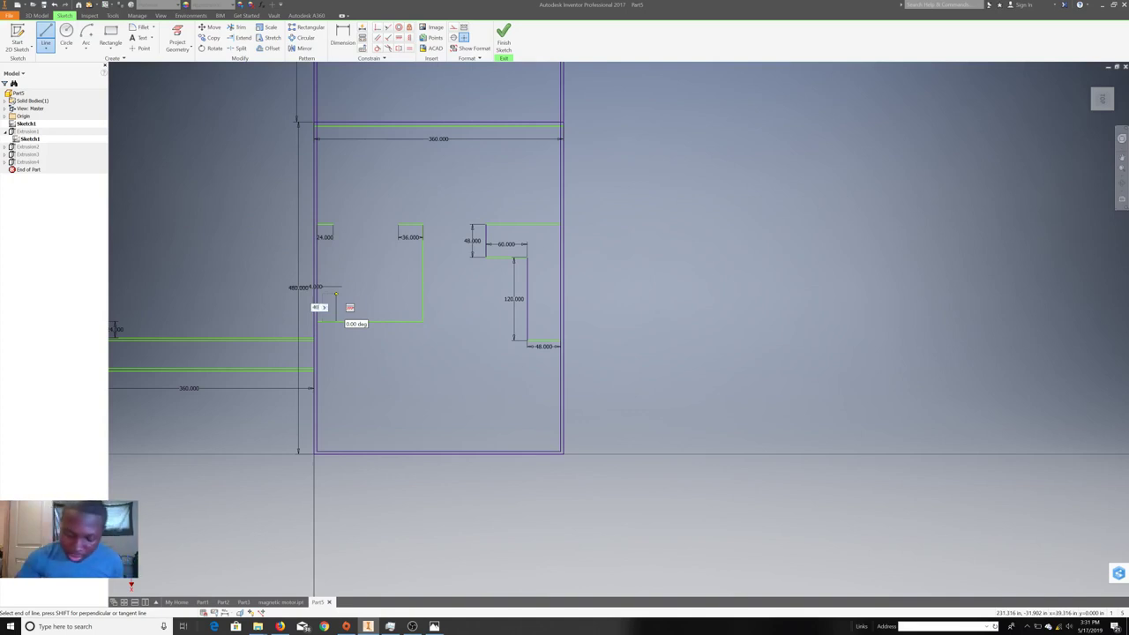
{"action": "key", "text": "Return"}
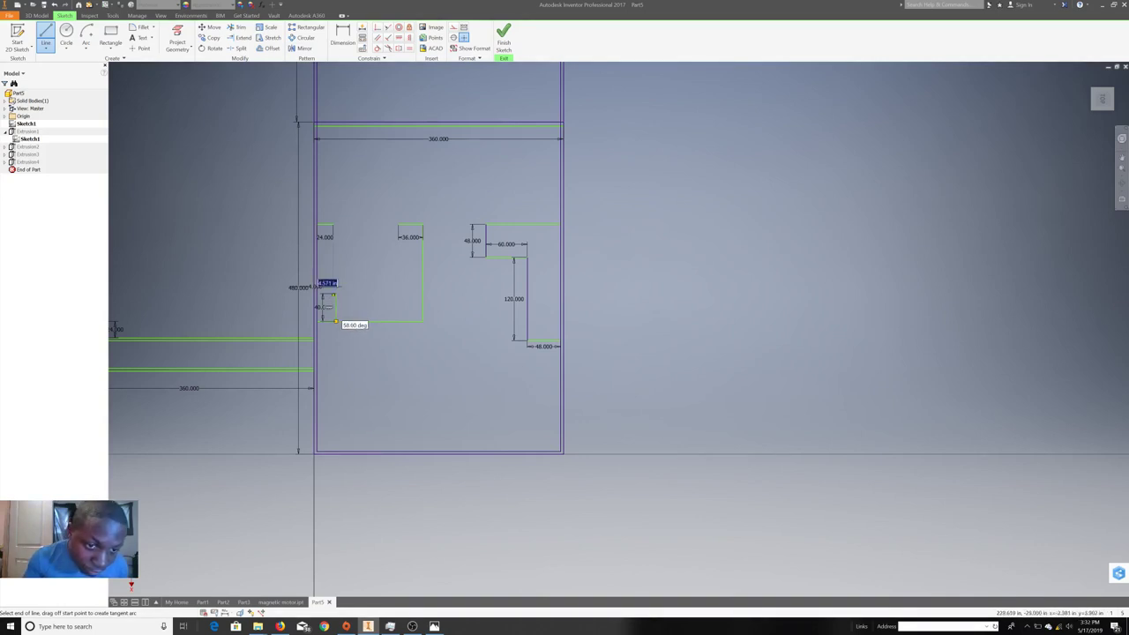
- Draw the 100-long vertical line and a horizontal segment for the lower partition outline
{"action": "scroll", "coordinate": [333, 296], "scroll_direction": "up", "scroll_amount": 2}
{"action": "scroll", "coordinate": [333, 295], "scroll_direction": "up", "scroll_amount": 3}
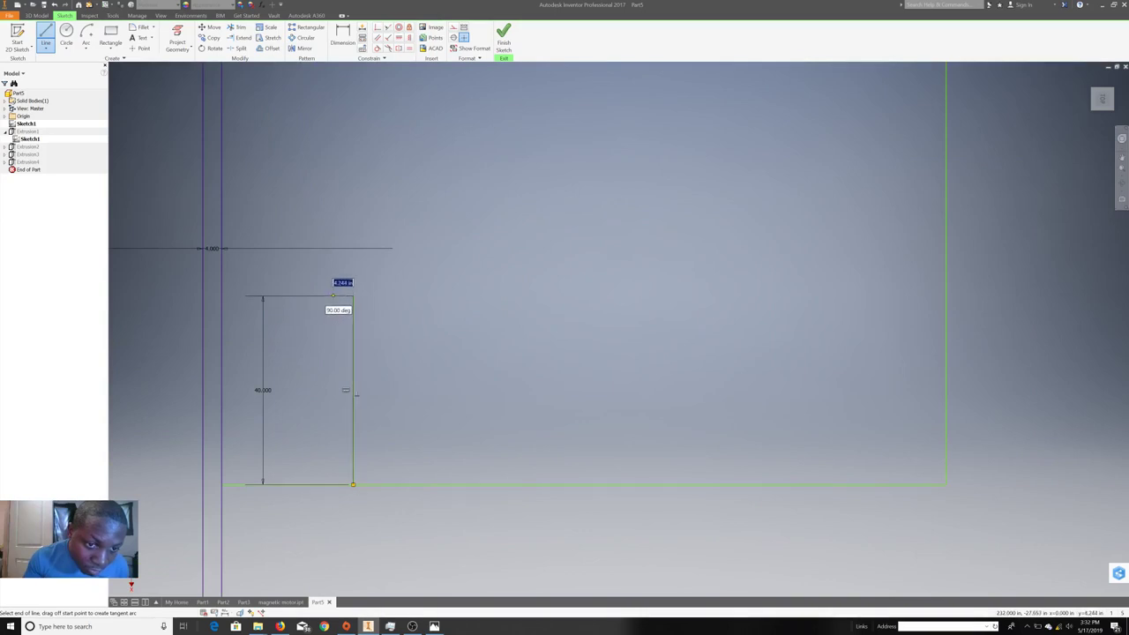
{"action": "scroll", "coordinate": [335, 295], "scroll_direction": "up", "scroll_amount": 1}
{"action": "scroll", "coordinate": [335, 296], "scroll_direction": "down", "scroll_amount": 3}
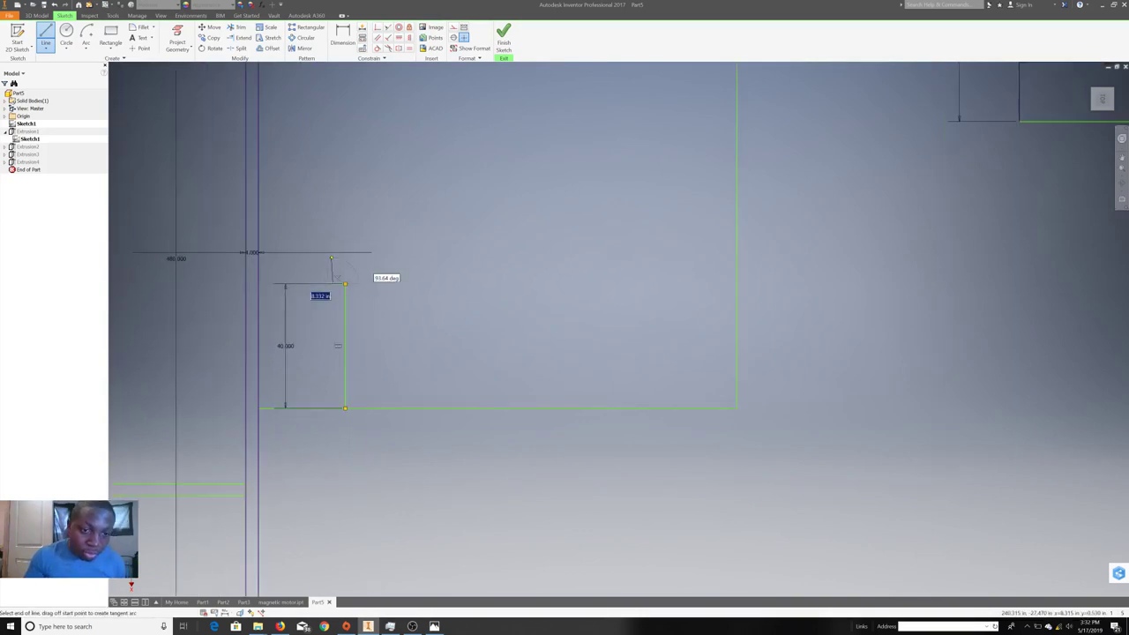
{"action": "scroll", "coordinate": [335, 264], "scroll_direction": "down", "scroll_amount": 2}
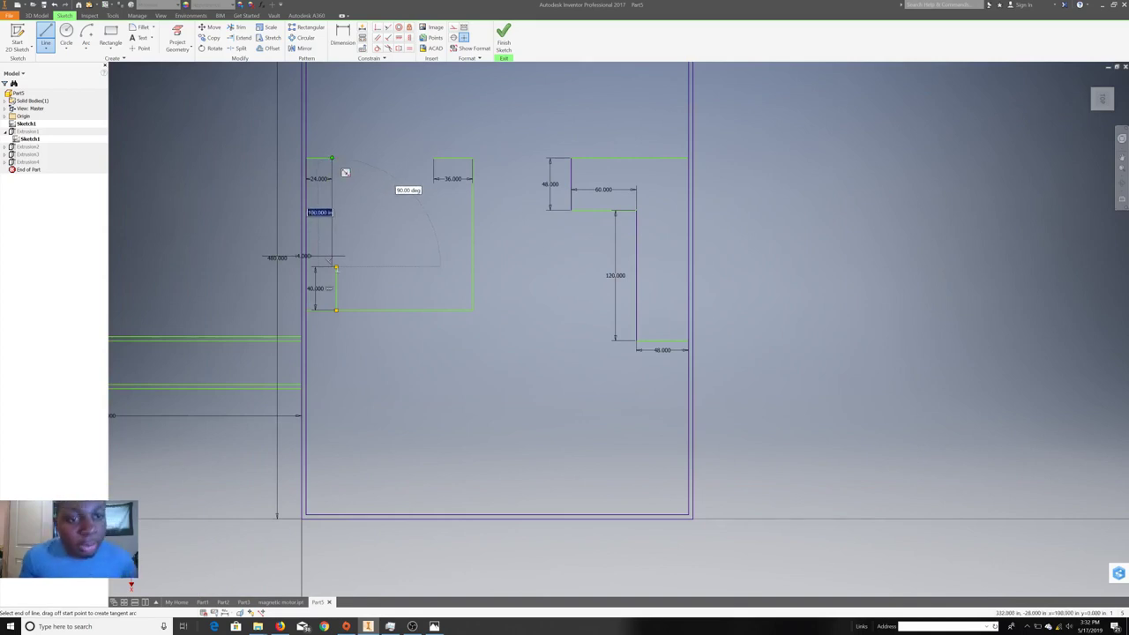
{"action": "left_click", "coordinate": [332, 159]}
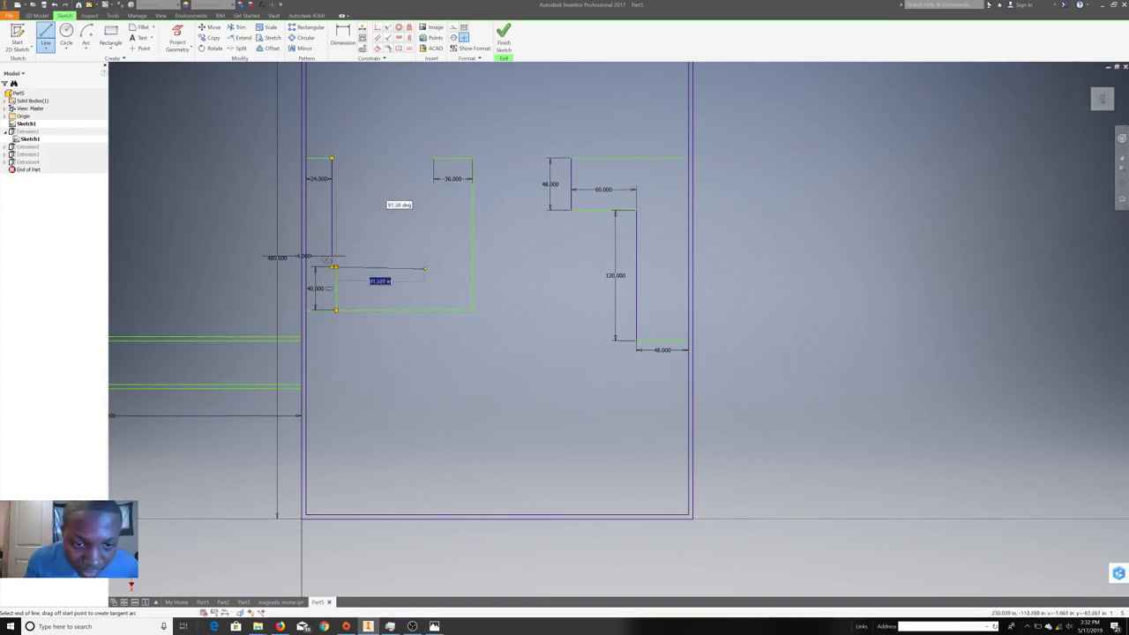
{"action": "left_click", "coordinate": [433, 266]}
{"action": "double_click", "coordinate": [433, 159]}
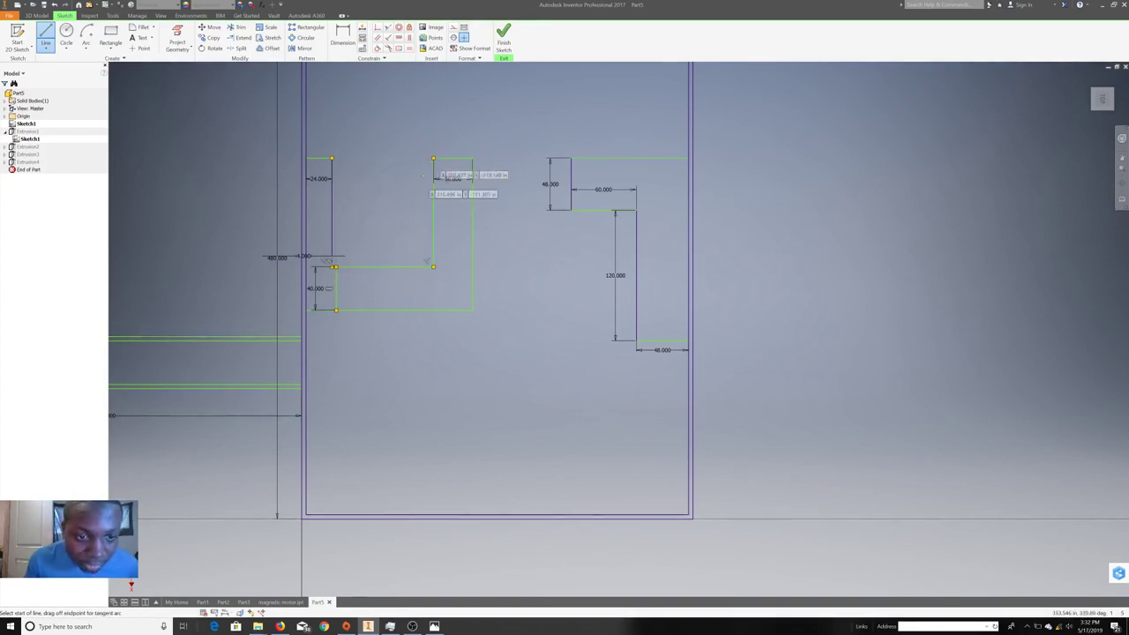
{"action": "right_click", "coordinate": [358, 294]}
{"action": "left_click", "coordinate": [381, 295]}
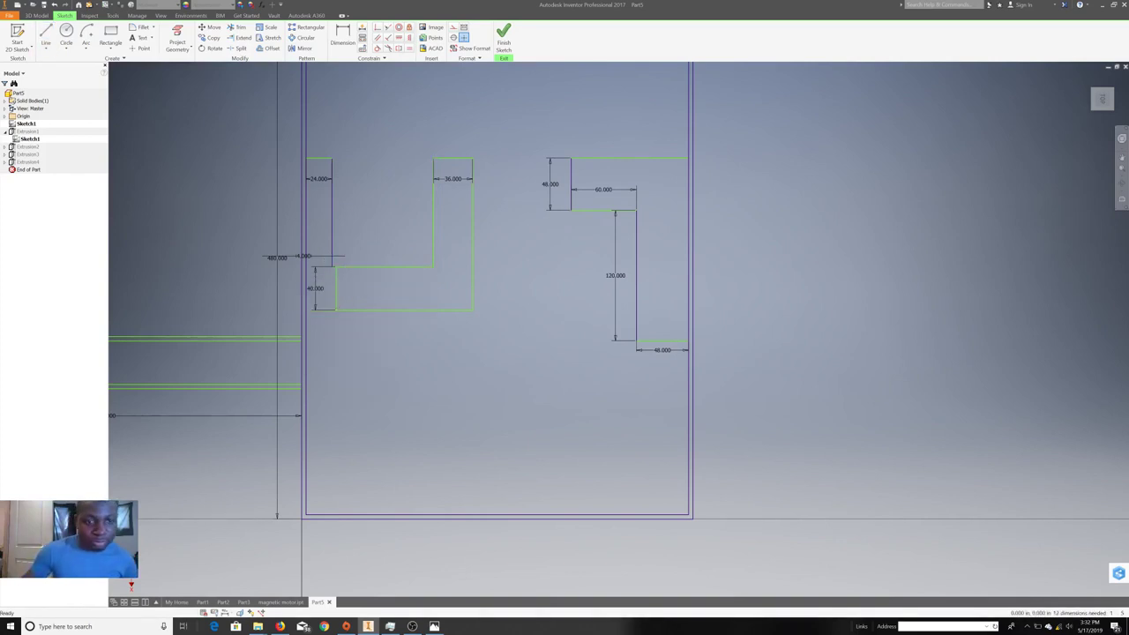
- Close the notch outline with a 20-unit horizontal segment
{"action": "left_click", "coordinate": [45, 35]}
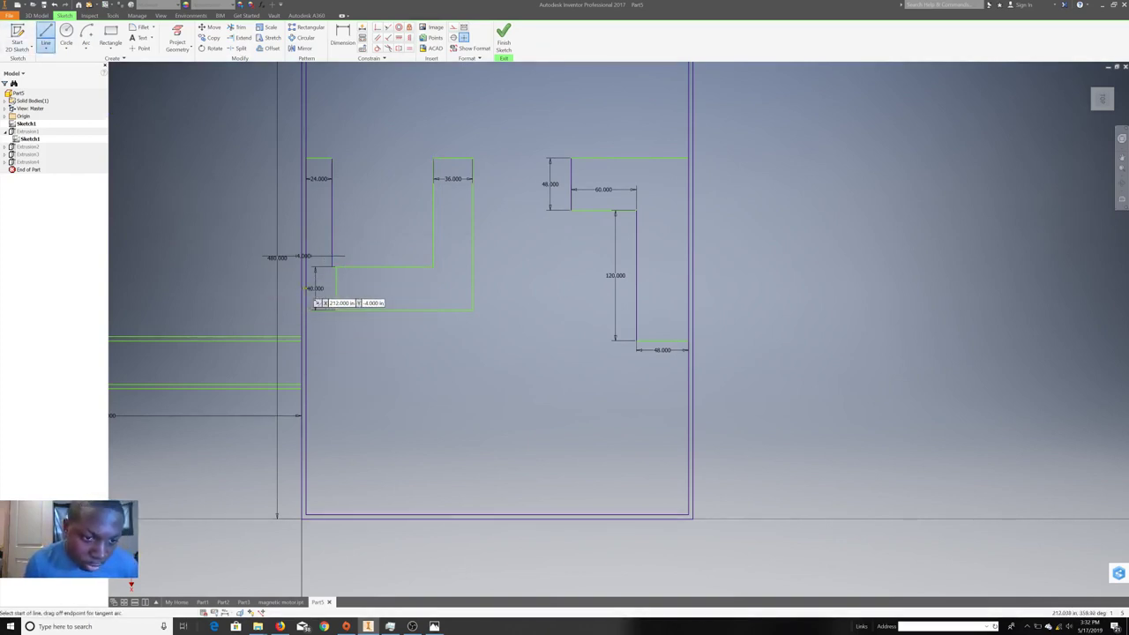
{"action": "left_click", "coordinate": [335, 309]}
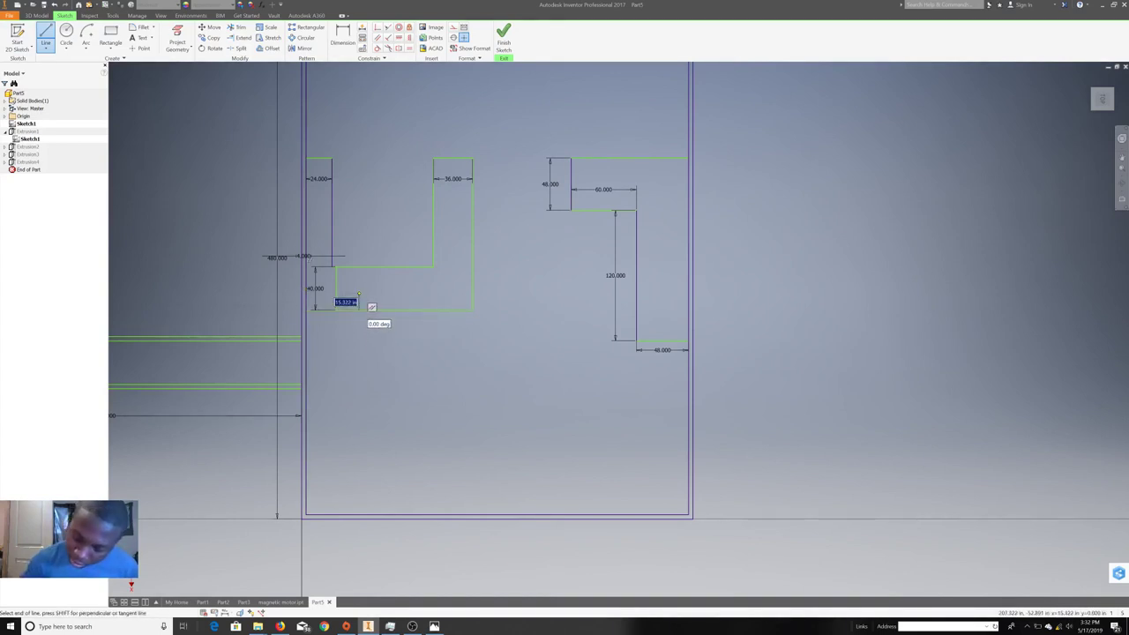
{"action": "key", "text": "Return"}
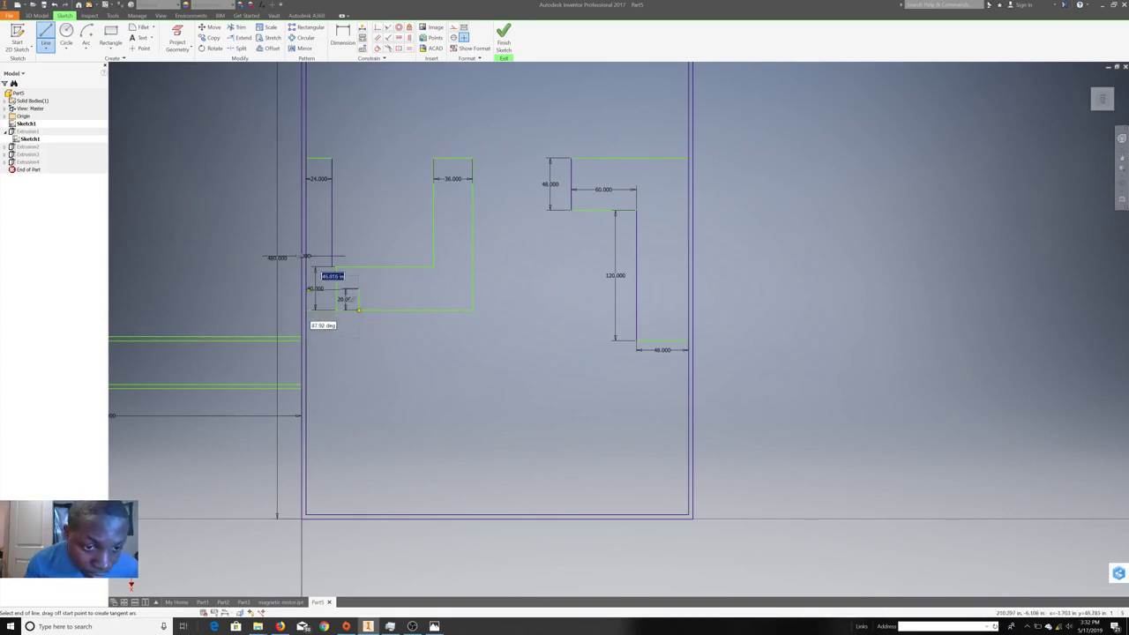
{"action": "left_click", "coordinate": [359, 289]}
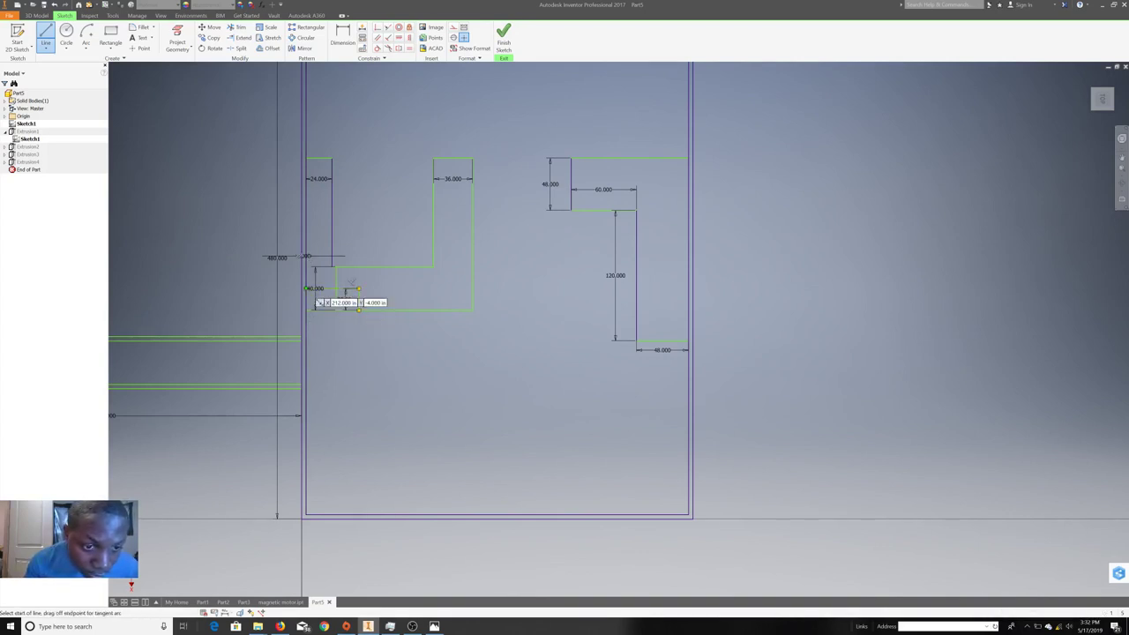
{"action": "left_click", "coordinate": [359, 289]}
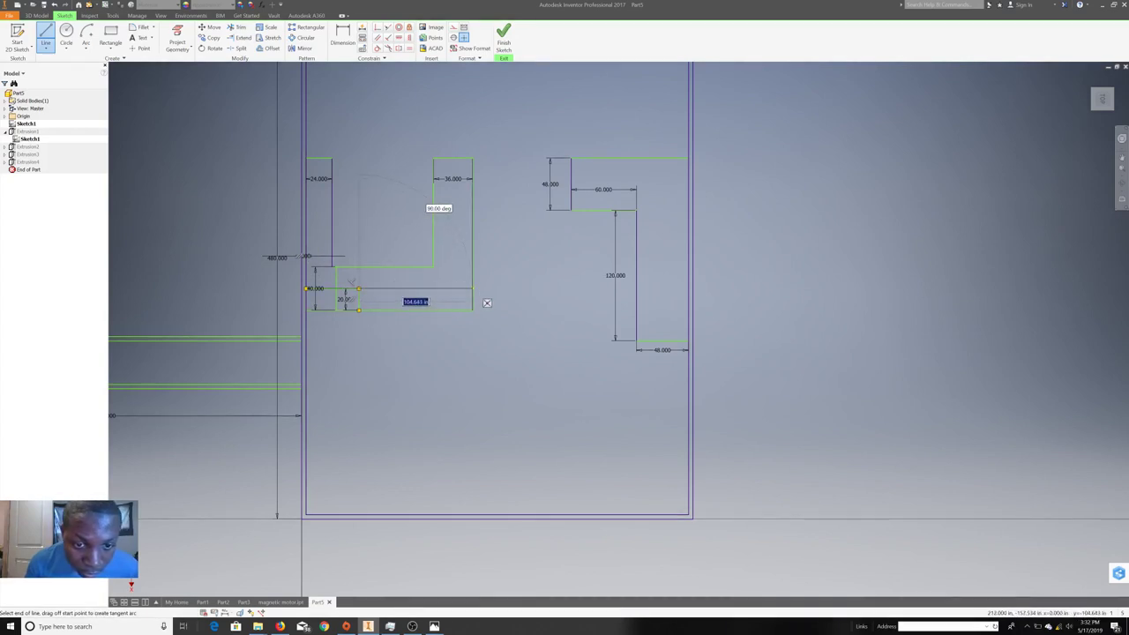
{"action": "right_click", "coordinate": [481, 289]}
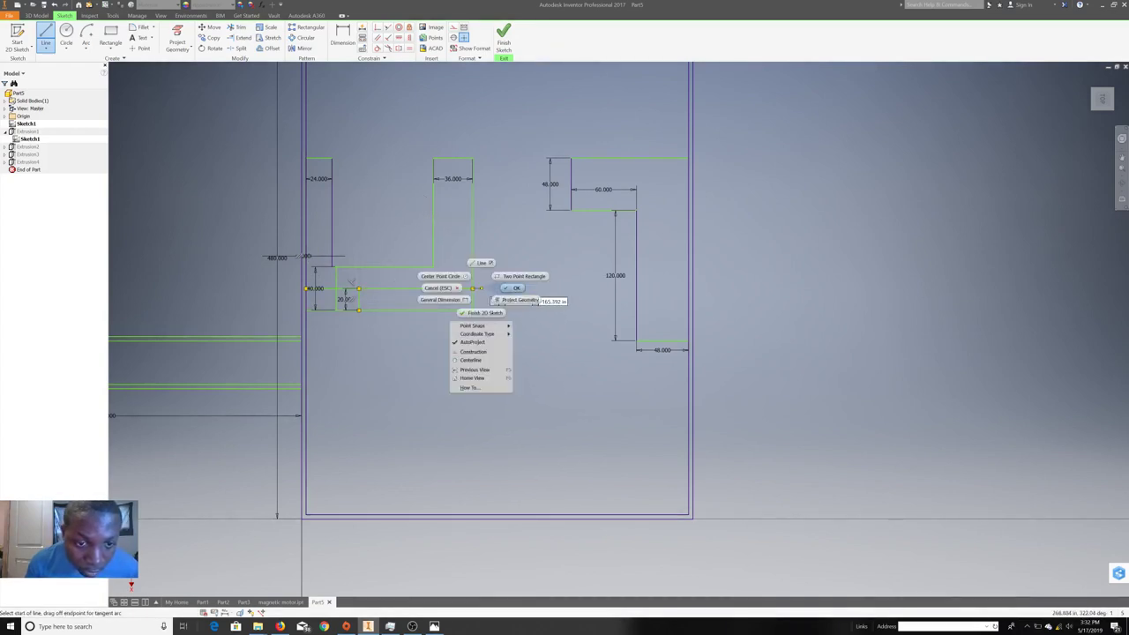
{"action": "left_click", "coordinate": [516, 288]}
- Delete the stray short lines and their 40.000 dimension, then view the whole floor plan
{"action": "right_click", "coordinate": [358, 297]}
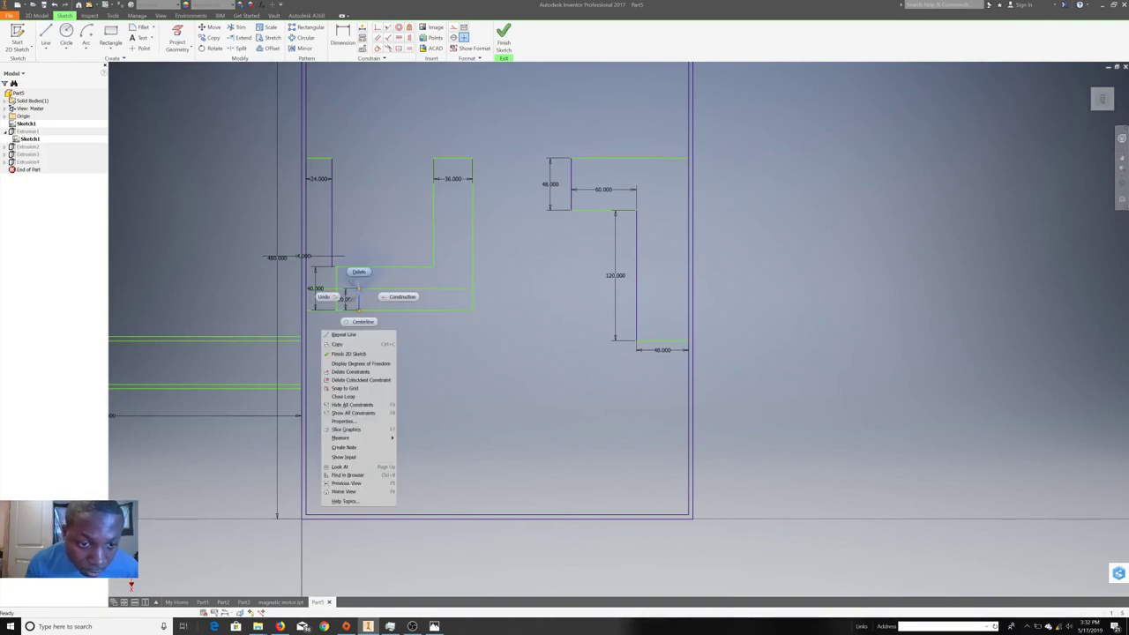
{"action": "left_click", "coordinate": [359, 271]}
{"action": "right_click", "coordinate": [335, 292]}
{"action": "left_click", "coordinate": [333, 268]}
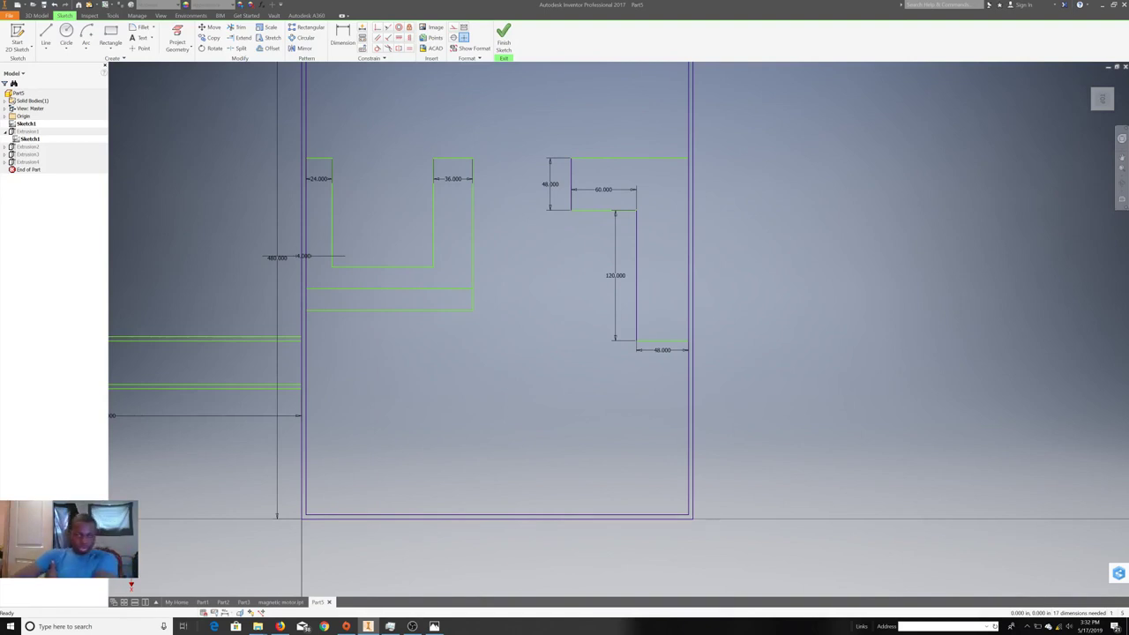
{"action": "middle_click_drag", "start_coordinate": [485, 353], "coordinate": [485, 428]}
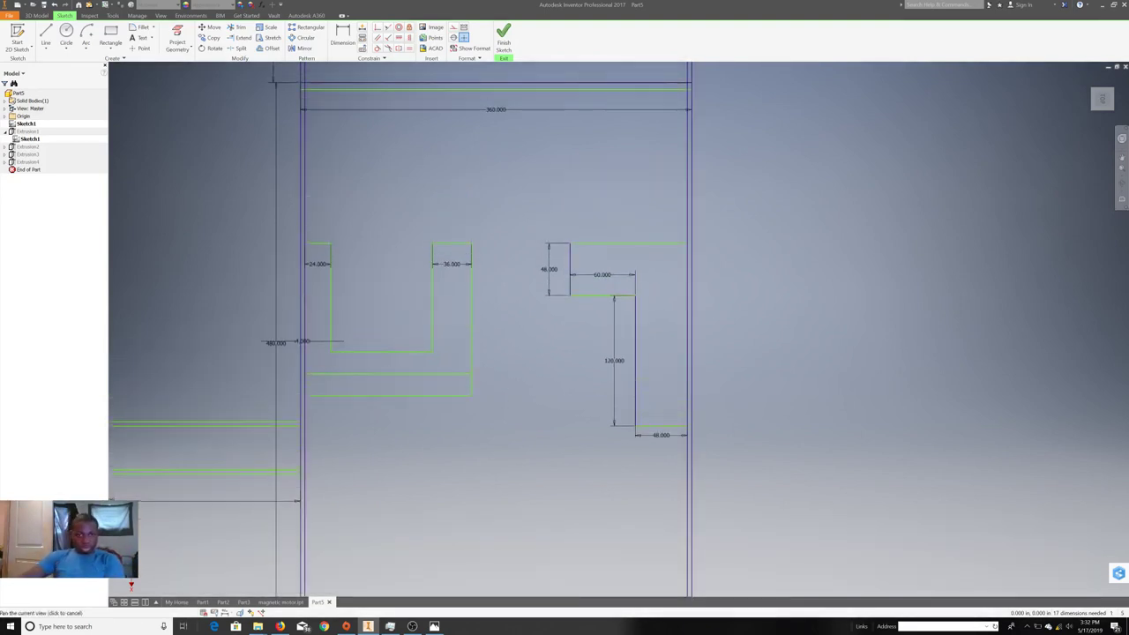
- Draw partition lines from the left wall and the 48 wall block up to the top wall
{"action": "scroll", "coordinate": [484, 543], "scroll_direction": "down", "scroll_amount": 2}
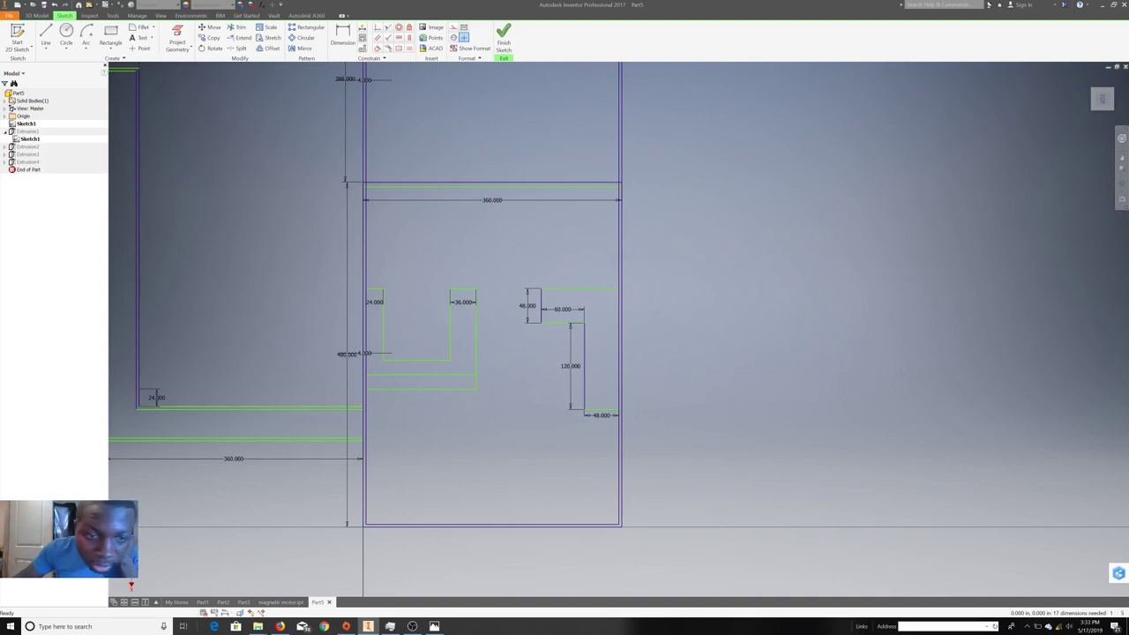
{"action": "left_click", "coordinate": [46, 37]}
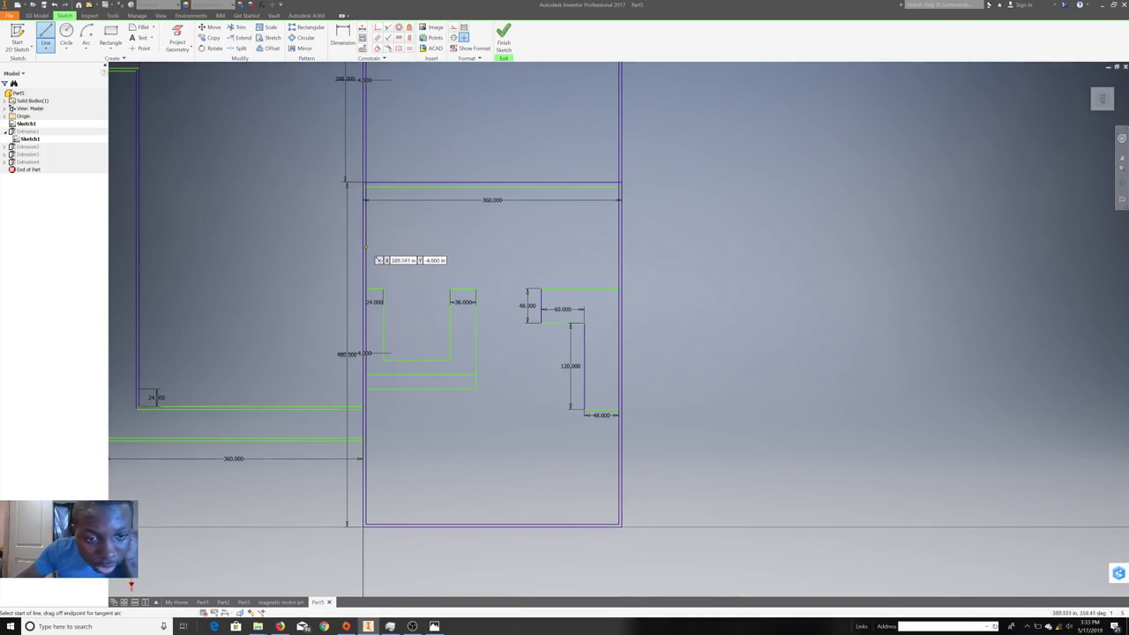
{"action": "left_click", "coordinate": [366, 241]}
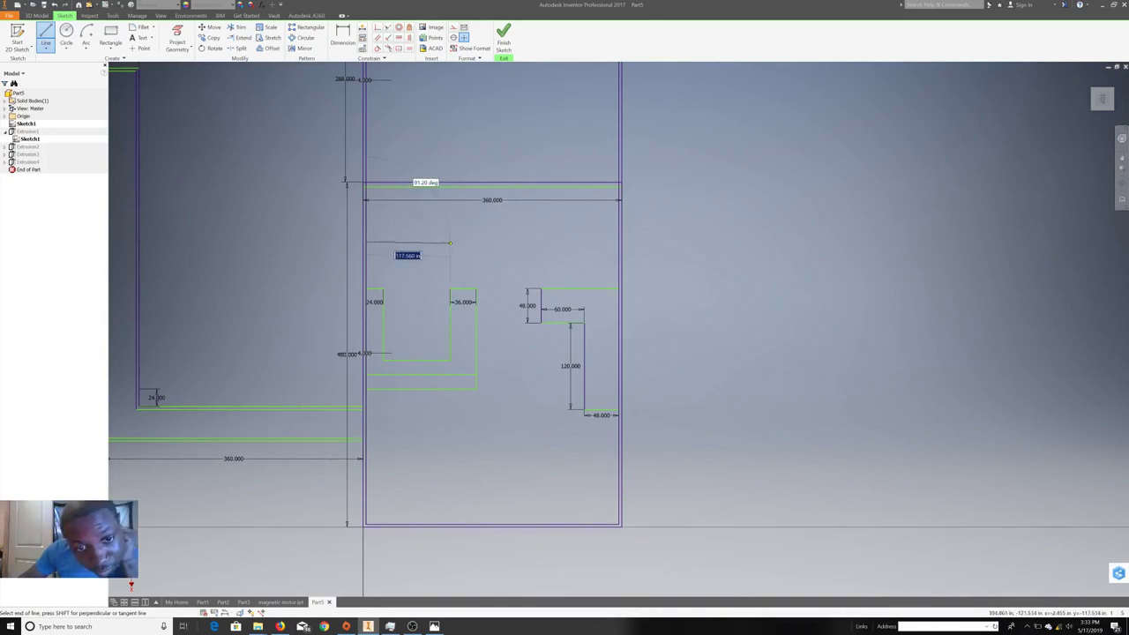
{"action": "left_click", "coordinate": [454, 240]}
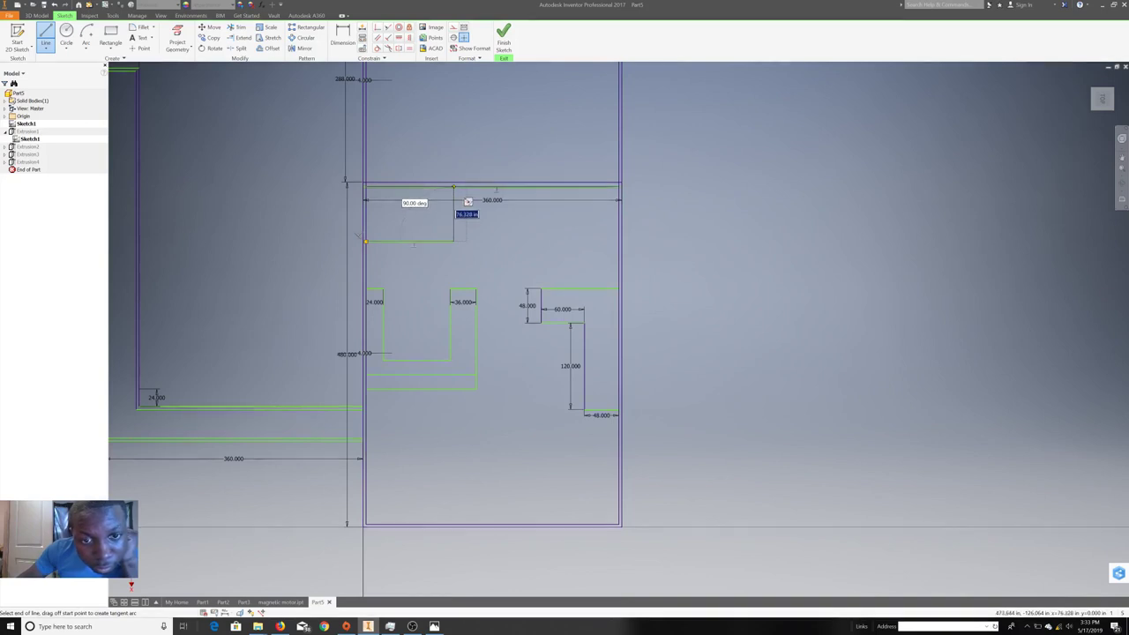
{"action": "double_click", "coordinate": [454, 187]}
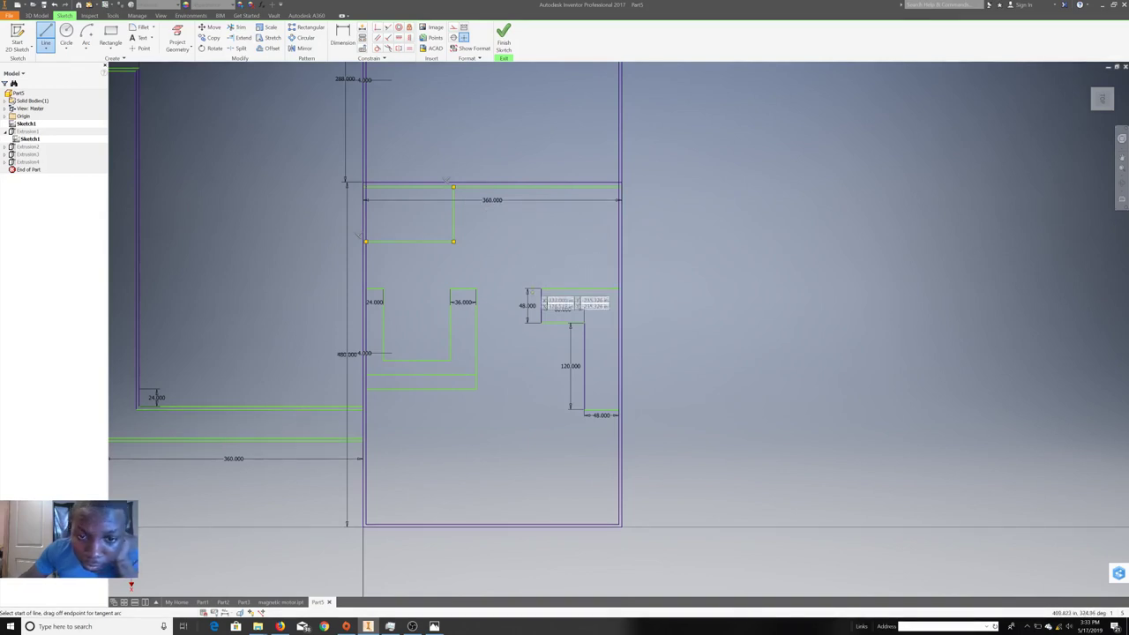
{"action": "left_click", "coordinate": [541, 244]}
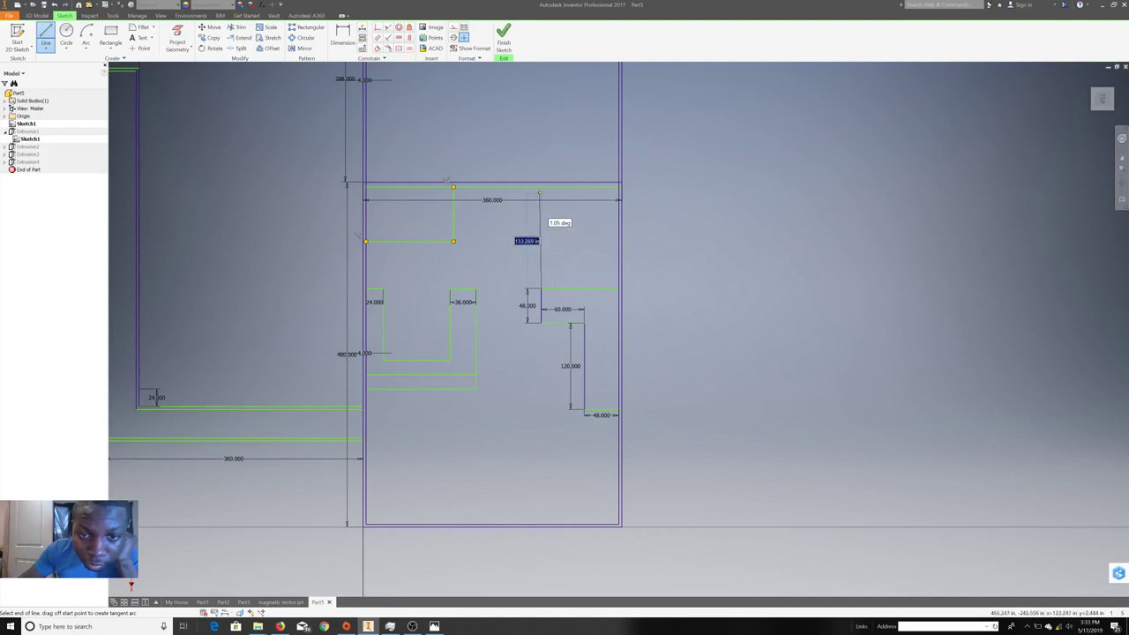
{"action": "left_click", "coordinate": [554, 201]}
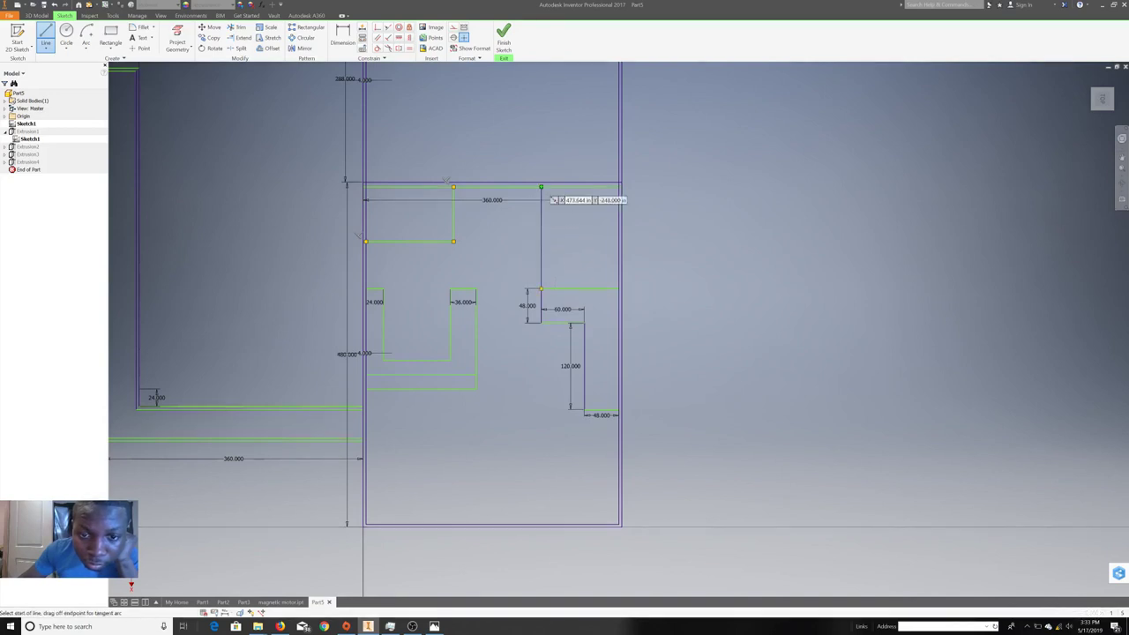
{"action": "right_click", "coordinate": [575, 265]}
{"action": "left_click", "coordinate": [569, 234]}
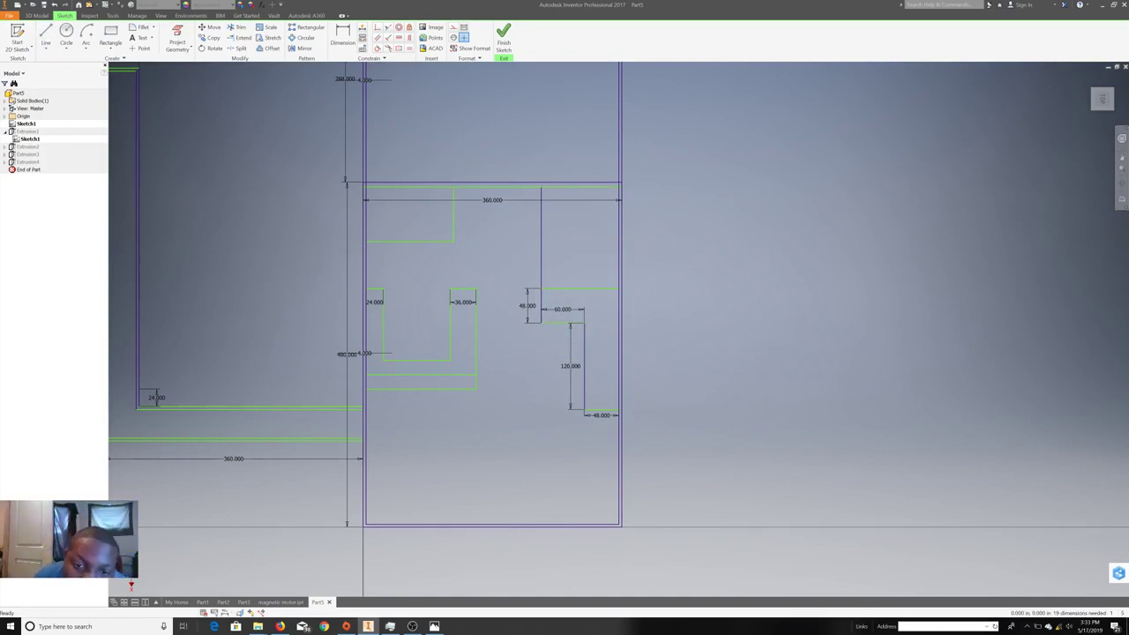
- Add a horizontal line from the right partition to the outer wall, and shift the top-left partition rightward
{"action": "left_click", "coordinate": [46, 35]}
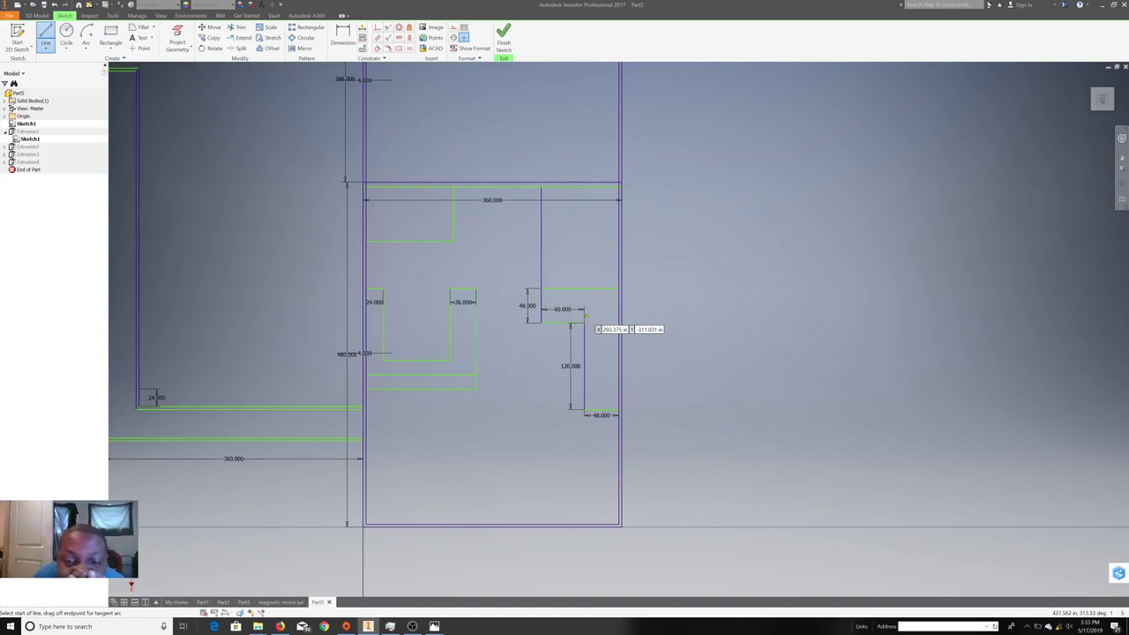
{"action": "left_click", "coordinate": [541, 256]}
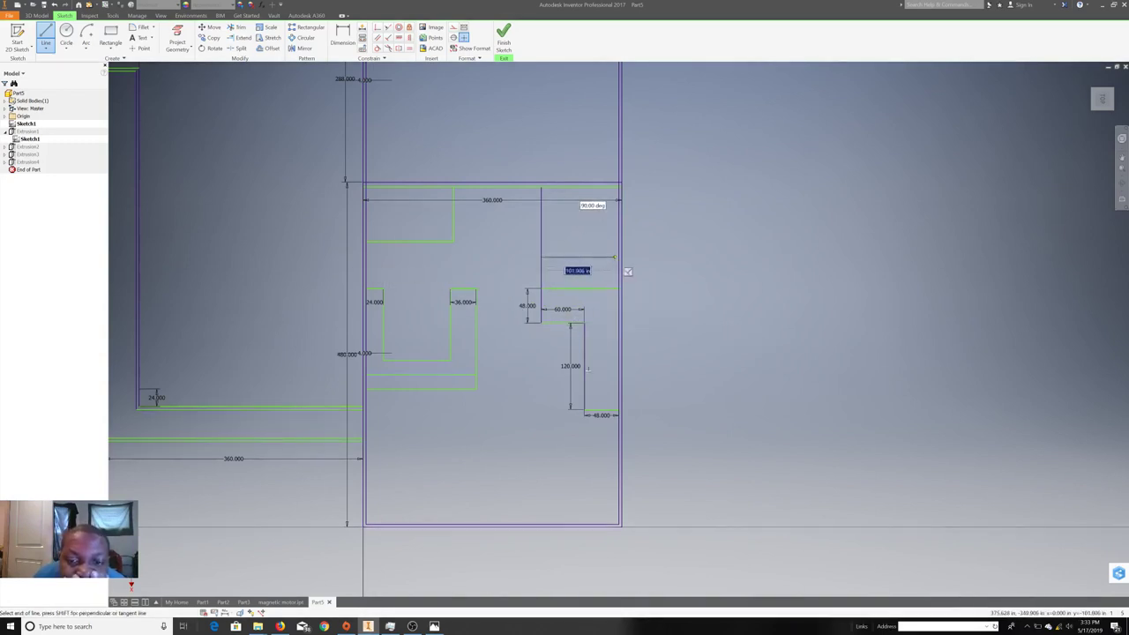
{"action": "right_click", "coordinate": [626, 269]}
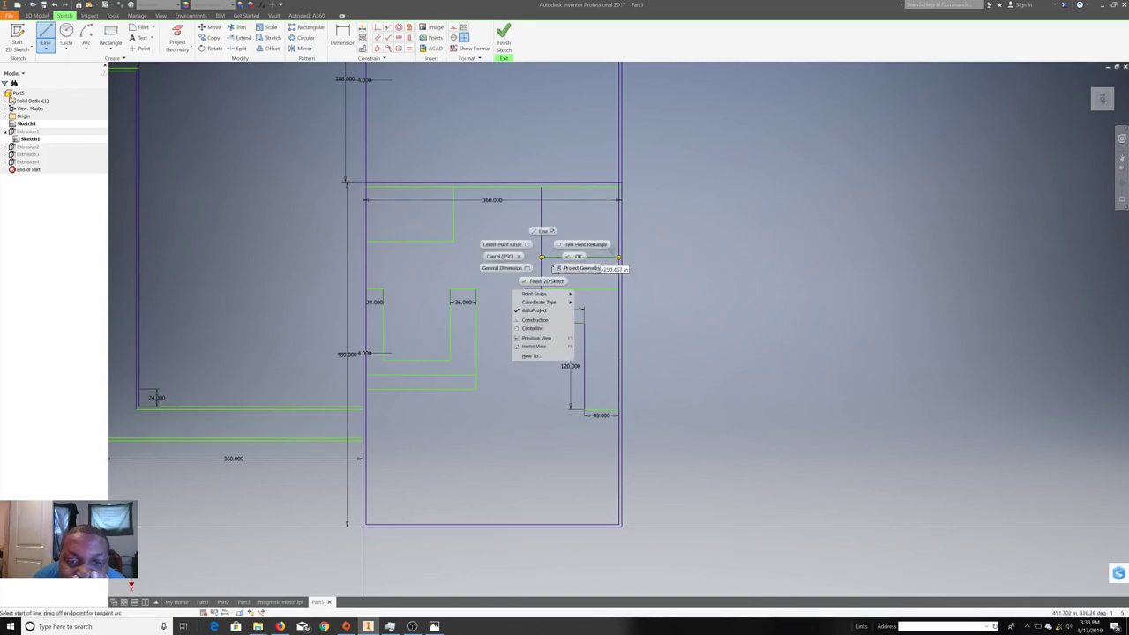
{"action": "left_click", "coordinate": [534, 294]}
{"action": "left_click_drag", "start_coordinate": [453, 213], "coordinate": [466, 213]}
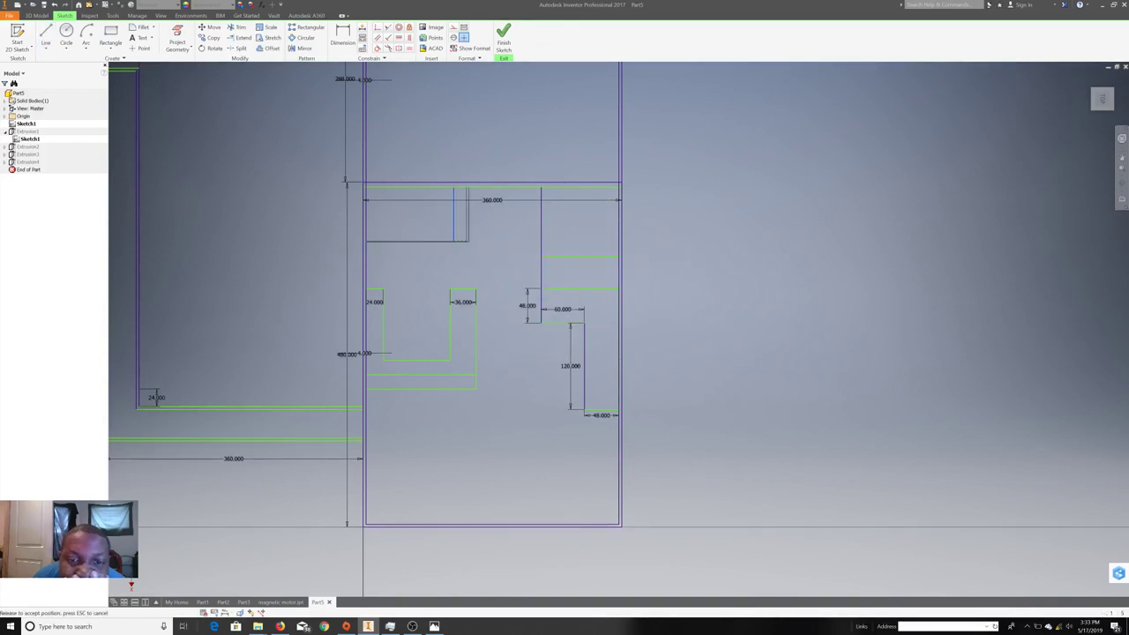
{"action": "left_click_drag", "start_coordinate": [453, 213], "coordinate": [476, 214]}
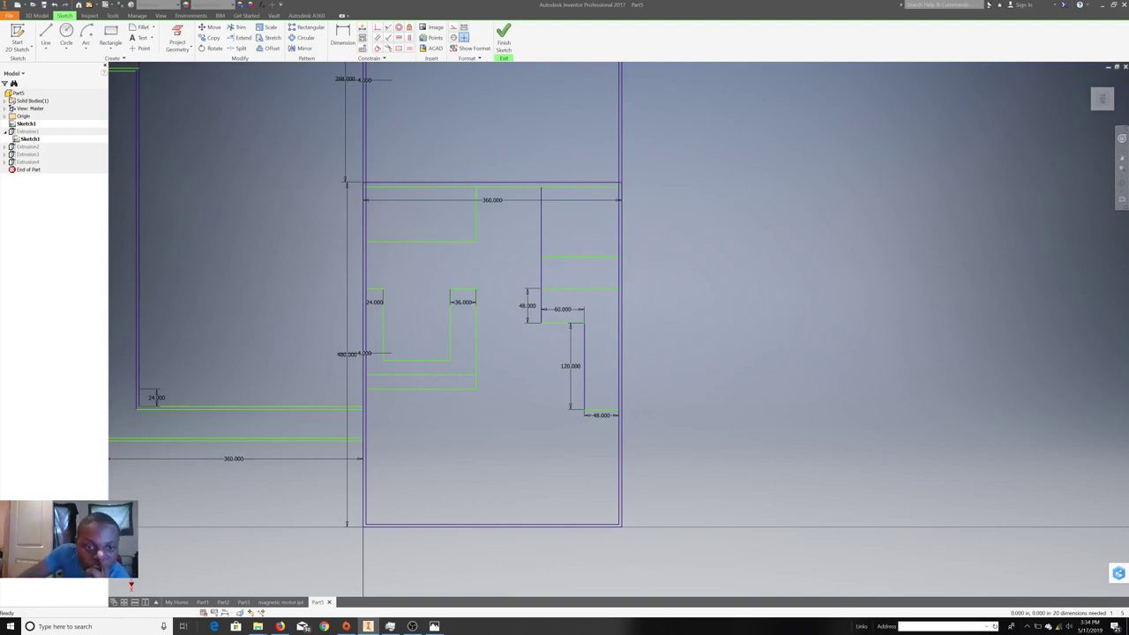
- Draw a vertical line dividing the top-left room, running up to the top wall
{"action": "left_click", "coordinate": [46, 35]}
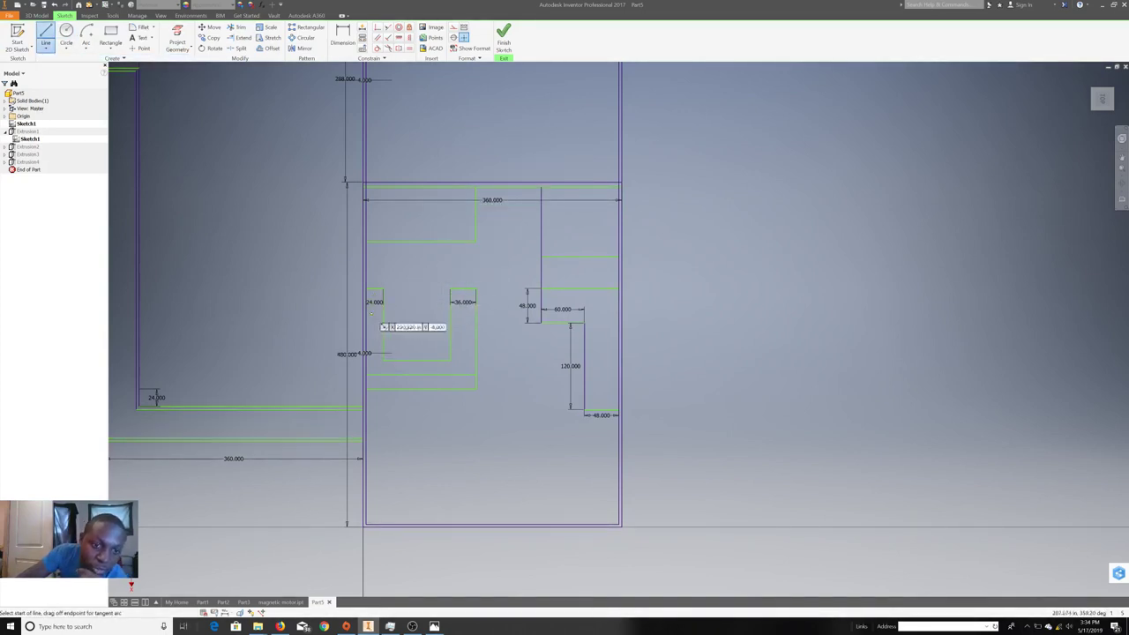
{"action": "left_click", "coordinate": [408, 239]}
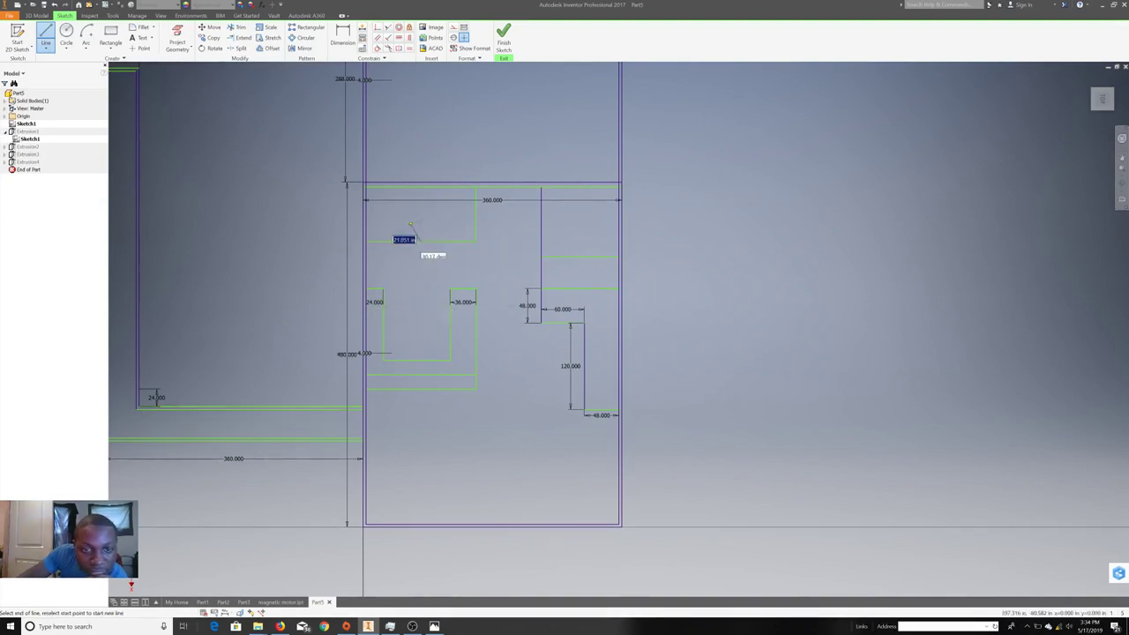
{"action": "left_click", "coordinate": [421, 187]}
{"action": "right_click", "coordinate": [462, 213]}
{"action": "left_click", "coordinate": [426, 207]}
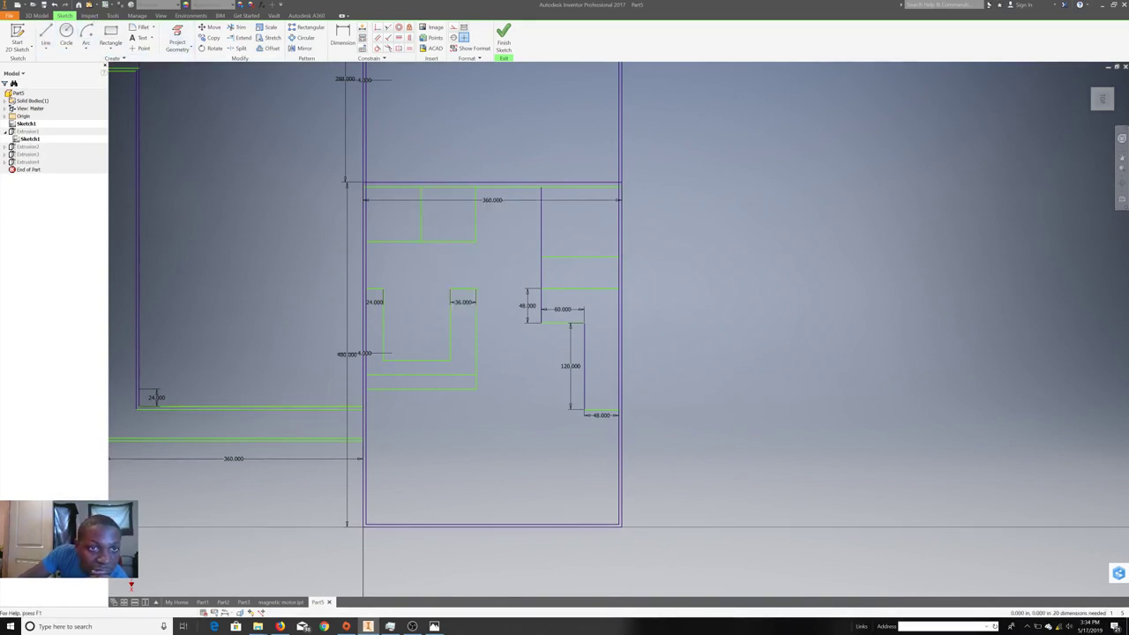
- Offset the top-left room's outline 4.000 inward to give its partition wall thickness
{"action": "left_click", "coordinate": [476, 237]}
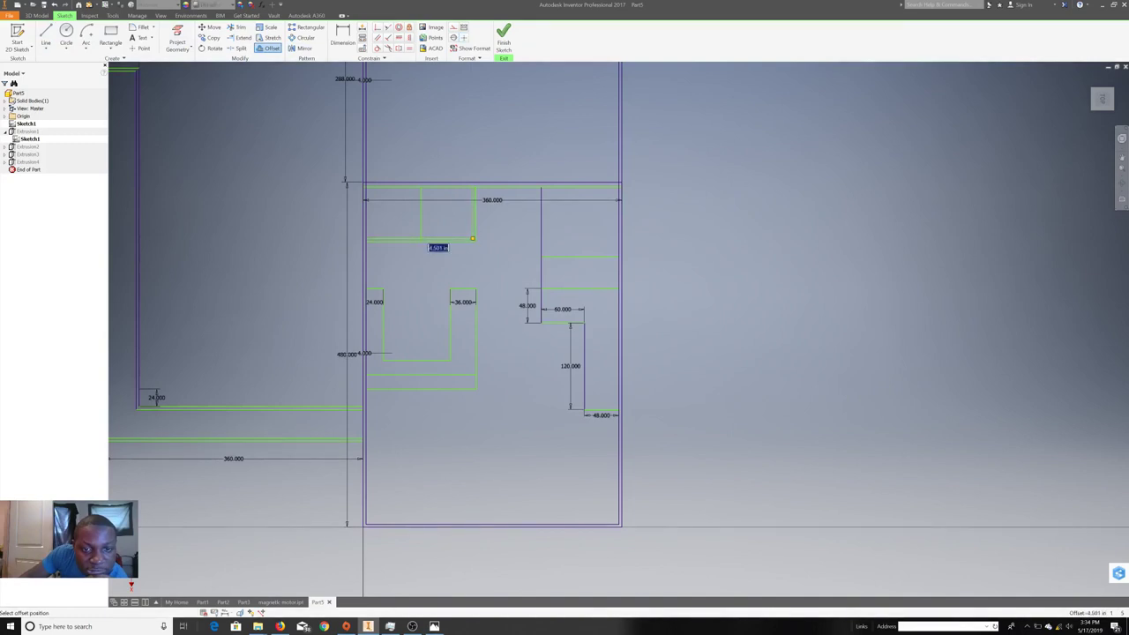
{"action": "type", "text": "4"}
{"action": "left_click", "coordinate": [472, 237]}
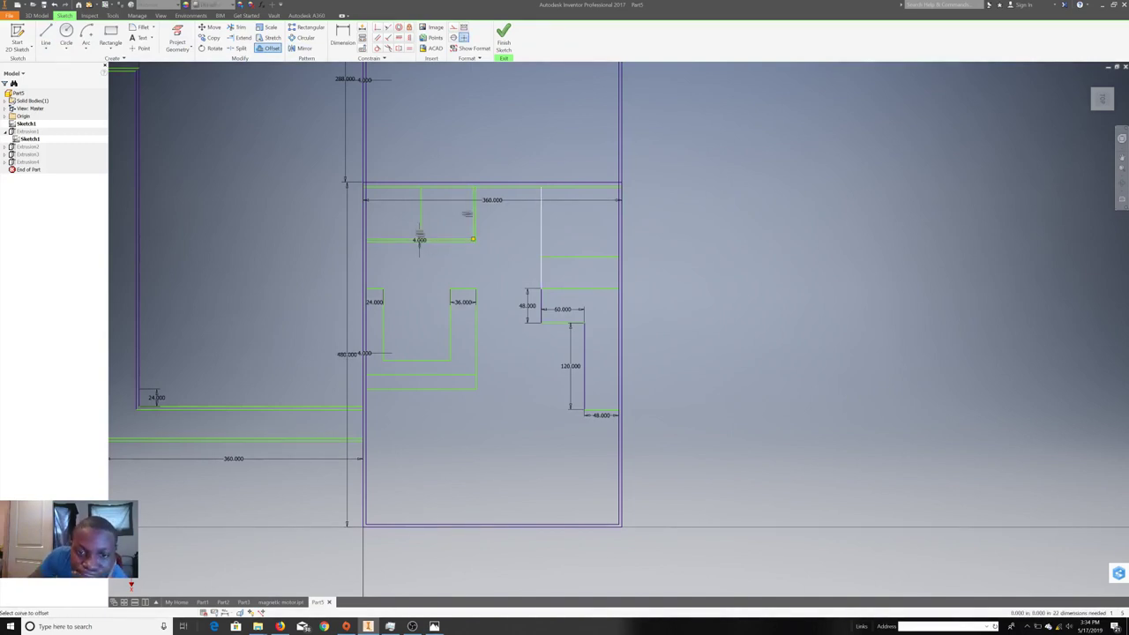
{"action": "right_click", "coordinate": [536, 270]}
{"action": "left_click", "coordinate": [566, 270]}
{"action": "key", "text": "l"}
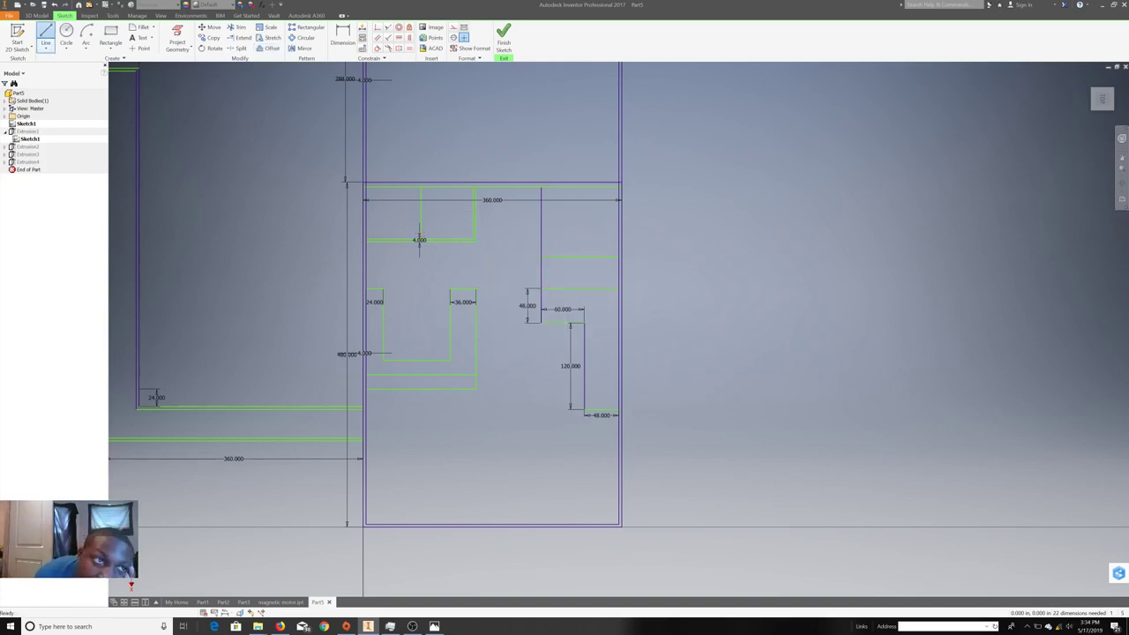
{"action": "scroll", "coordinate": [370, 238], "scroll_direction": "up", "scroll_amount": 3}
{"action": "left_click", "coordinate": [367, 268]}
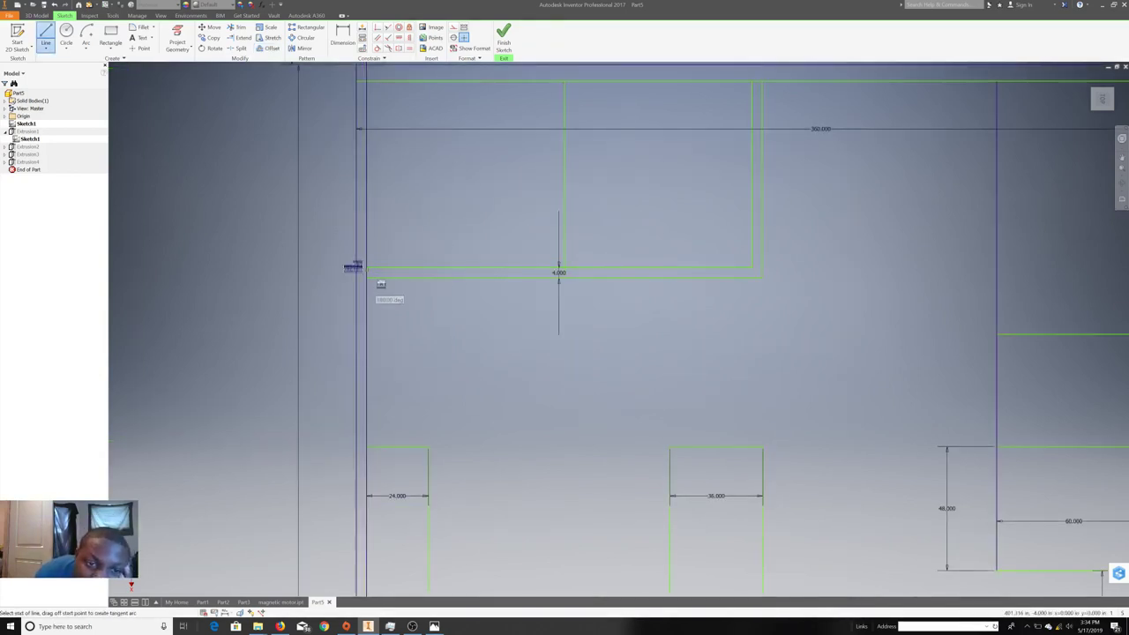
- Cancel the stray line attempts and finish Sketch1, returning to the extruded 3D walls
{"action": "key", "text": "Escape"}
{"action": "scroll", "coordinate": [542, 291], "scroll_direction": "up", "scroll_amount": 2}
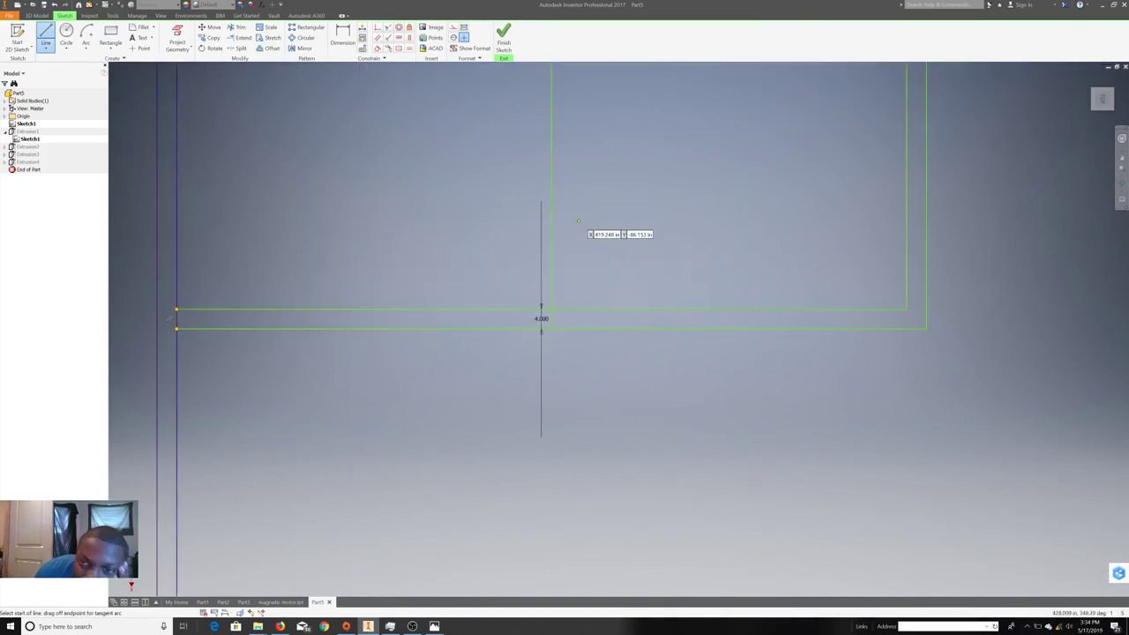
{"action": "scroll", "coordinate": [560, 264], "scroll_direction": "down", "scroll_amount": 4}
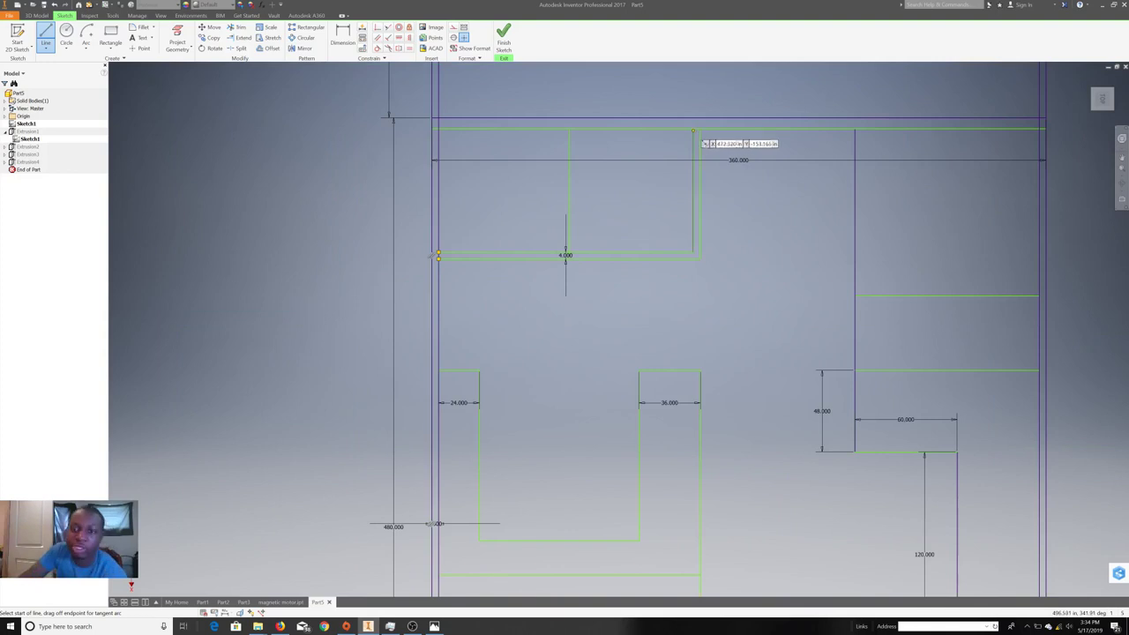
{"action": "left_click", "coordinate": [701, 129]}
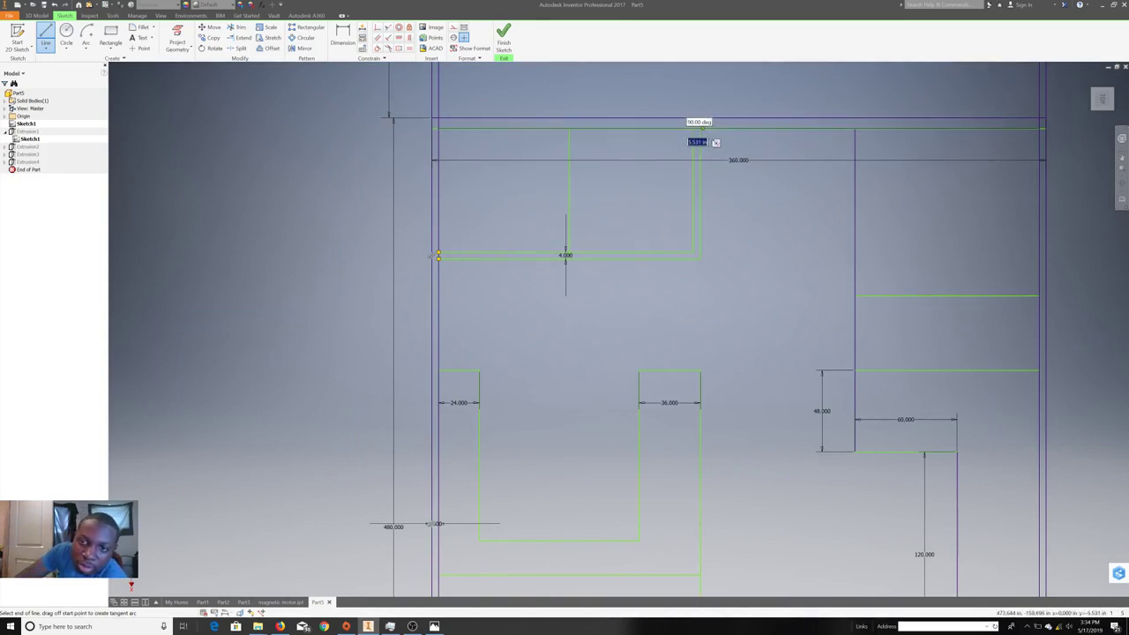
{"action": "key", "text": "Escape"}
{"action": "scroll", "coordinate": [725, 169], "scroll_direction": "down", "scroll_amount": 1}
{"action": "scroll", "coordinate": [725, 169], "scroll_direction": "down", "scroll_amount": 1}
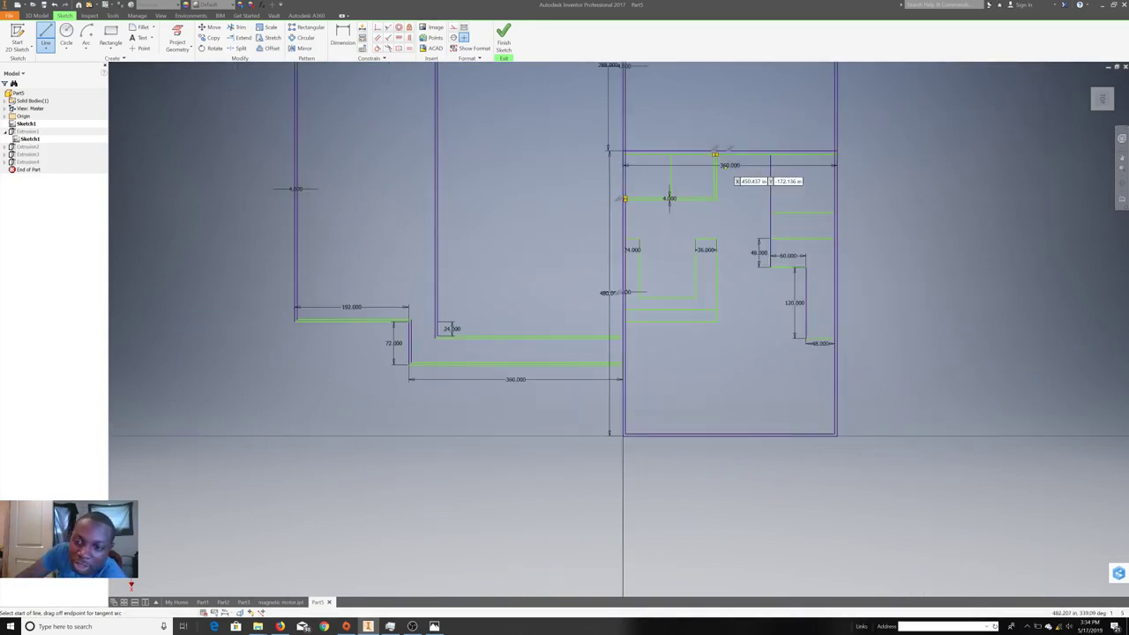
{"action": "scroll", "coordinate": [725, 169], "scroll_direction": "up", "scroll_amount": 1}
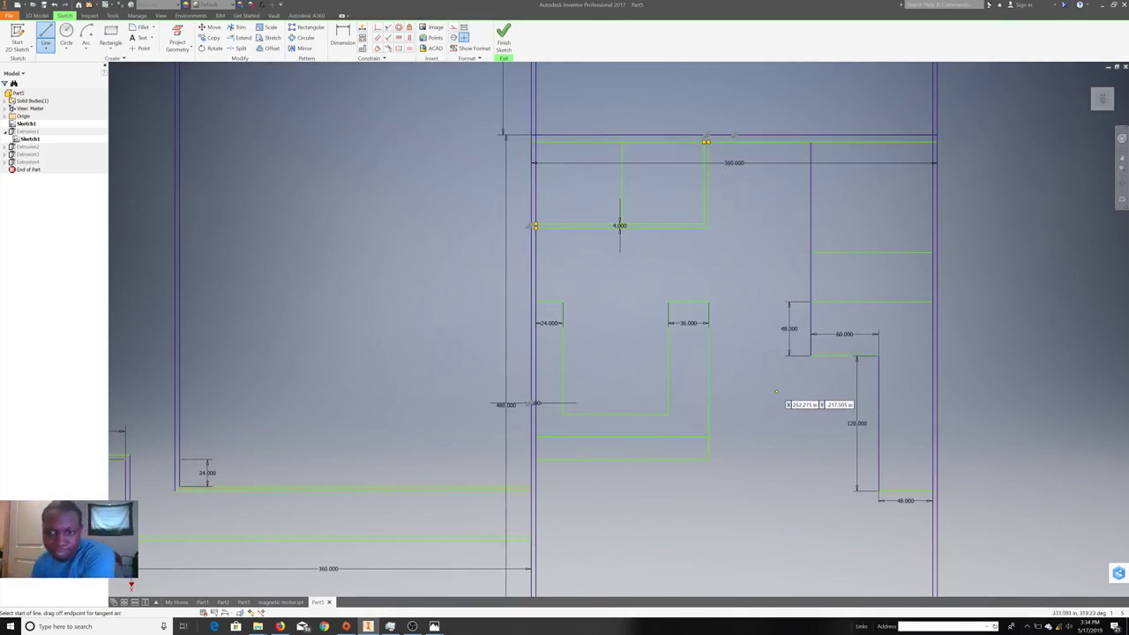
{"action": "scroll", "coordinate": [776, 391], "scroll_direction": "down", "scroll_amount": 2}
{"action": "middle_click_drag", "start_coordinate": [769, 430], "coordinate": [761, 372]}
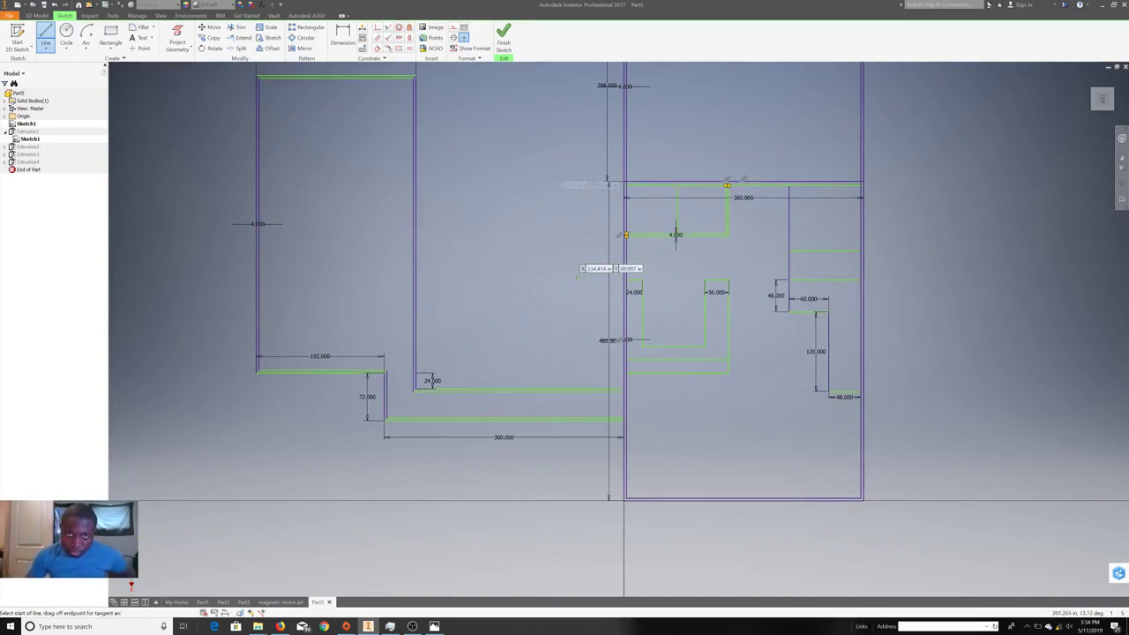
{"action": "left_click", "coordinate": [504, 40]}
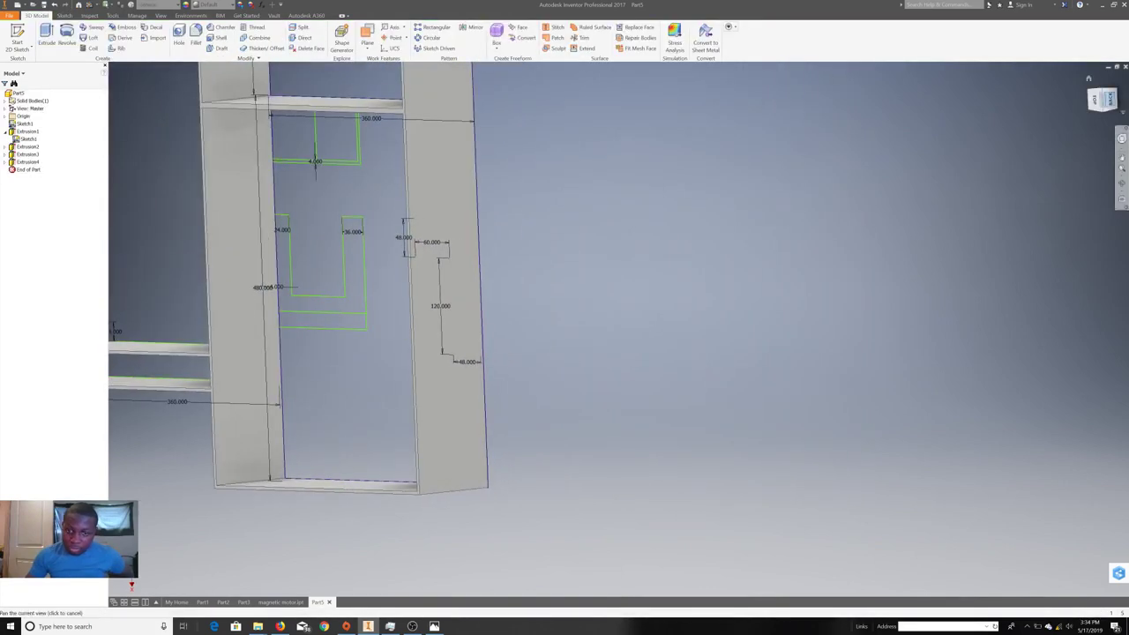
- Rotate to the back view and create a new sketch on the long wall face
{"action": "left_click", "coordinate": [1103, 99]}
{"action": "left_click", "coordinate": [1102, 98]}
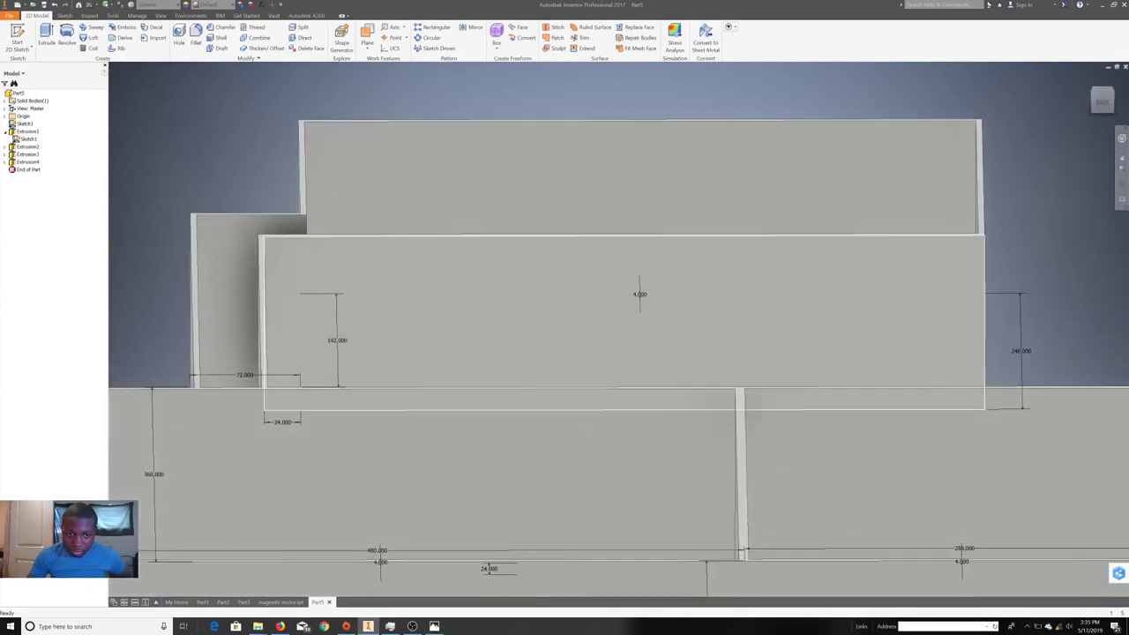
{"action": "middle_click_drag", "start_coordinate": [529, 353], "coordinate": [605, 239]}
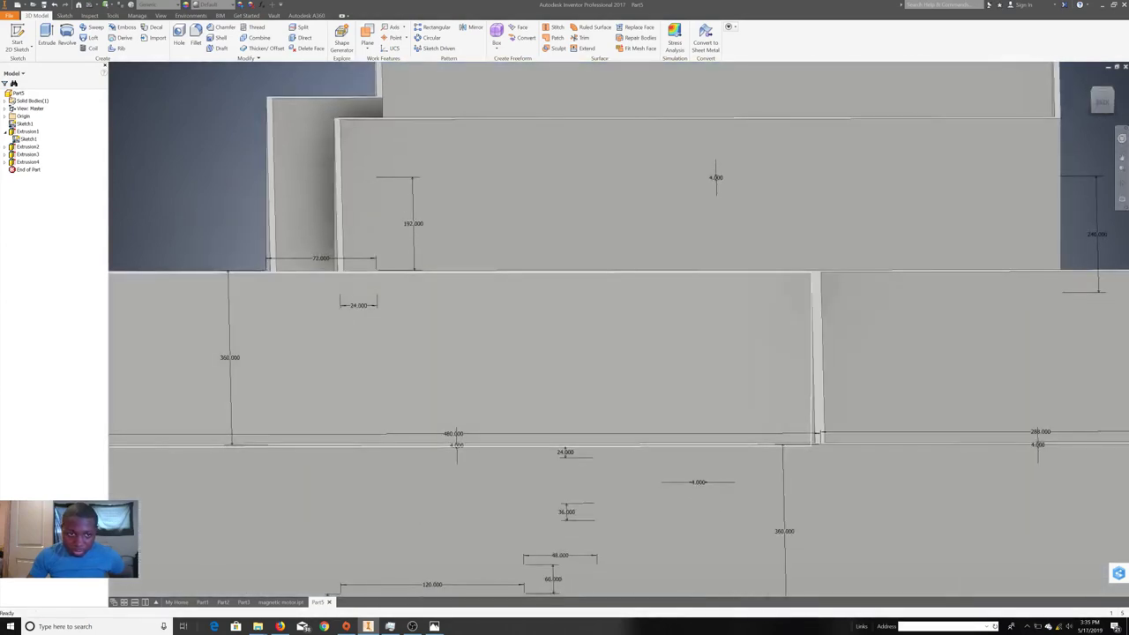
{"action": "middle_click_drag", "start_coordinate": [324, 554], "coordinate": [399, 424]}
{"action": "right_click", "coordinate": [400, 424]}
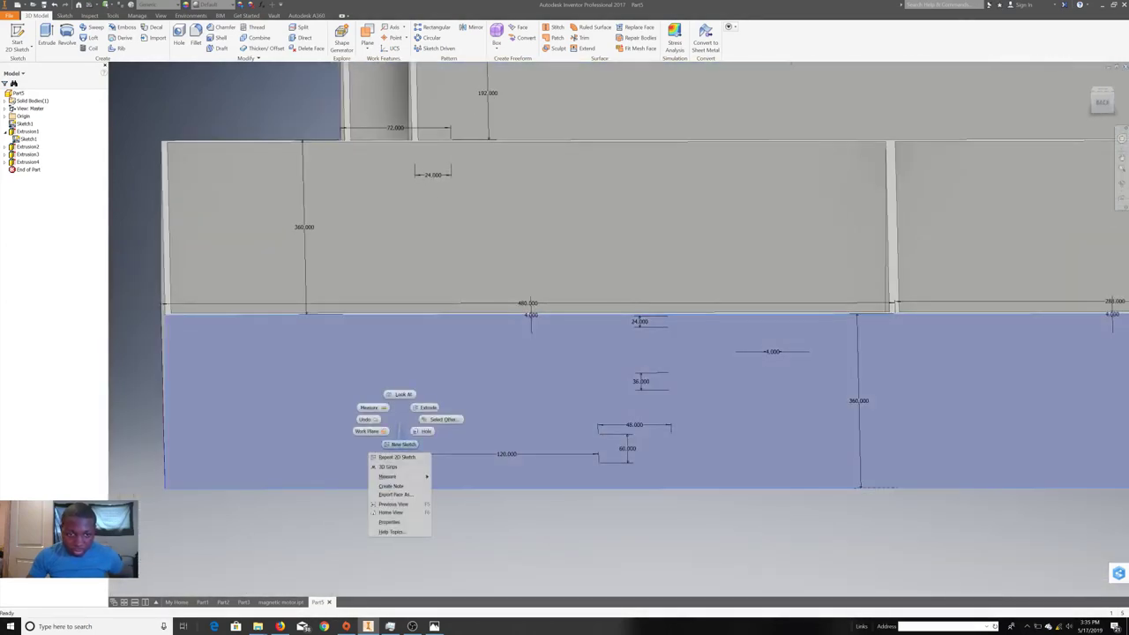
{"action": "left_click", "coordinate": [398, 444]}
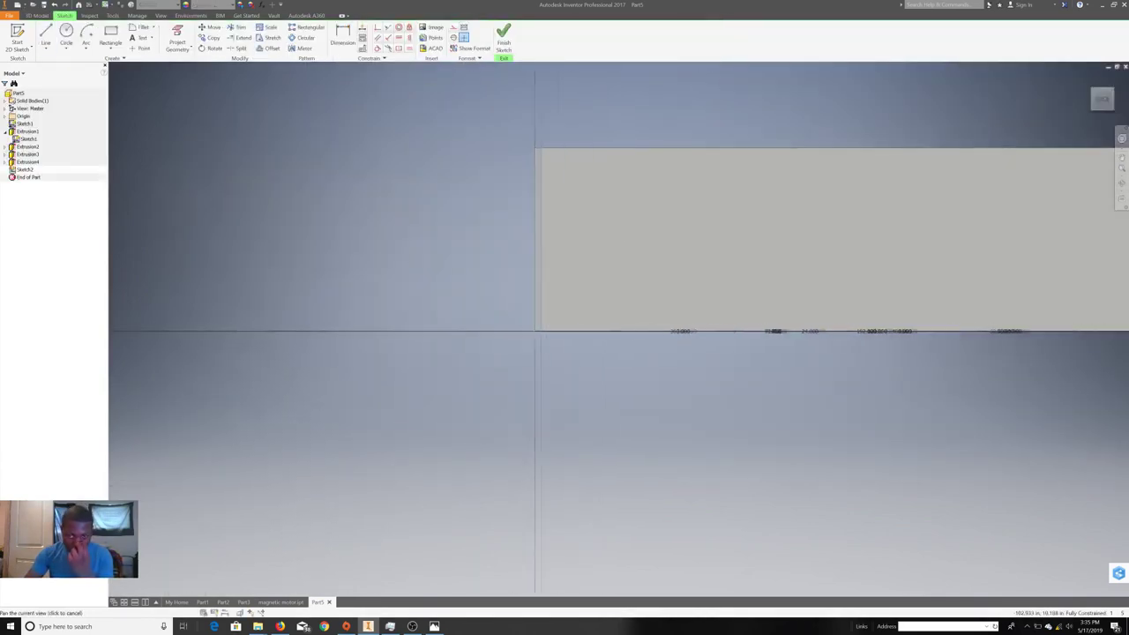
- Face the new sketch plane and draw a 72 vertical line up from the wall edge
{"action": "middle_click_drag", "start_coordinate": [535, 332], "coordinate": [923, 344], "text": "shift"}
{"action": "key", "text": "F5"}
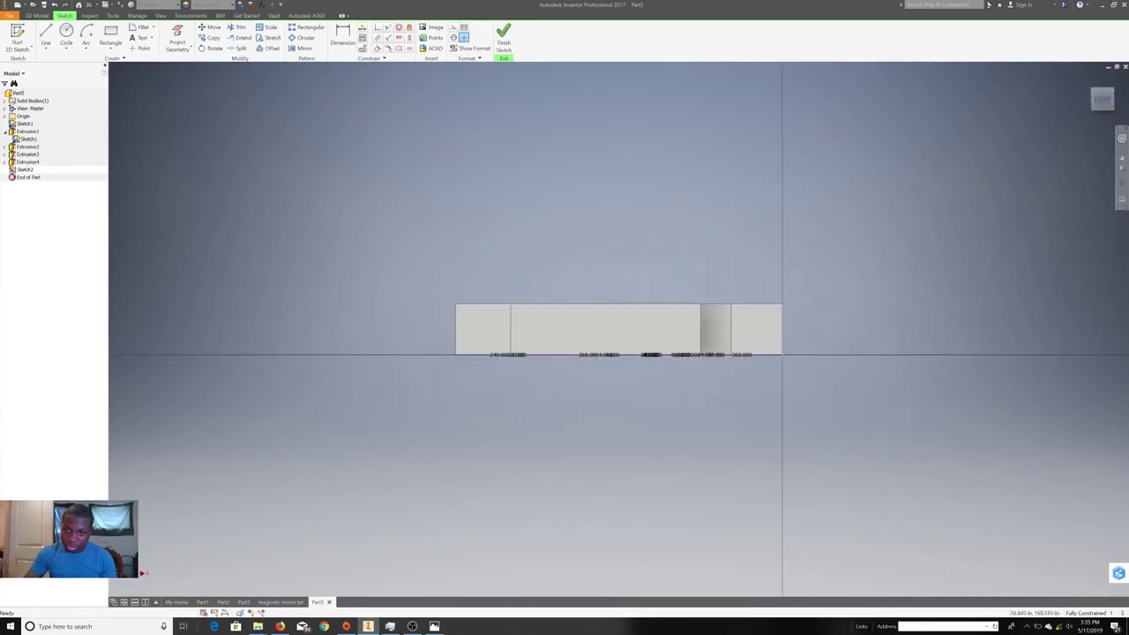
{"action": "key", "text": "F5"}
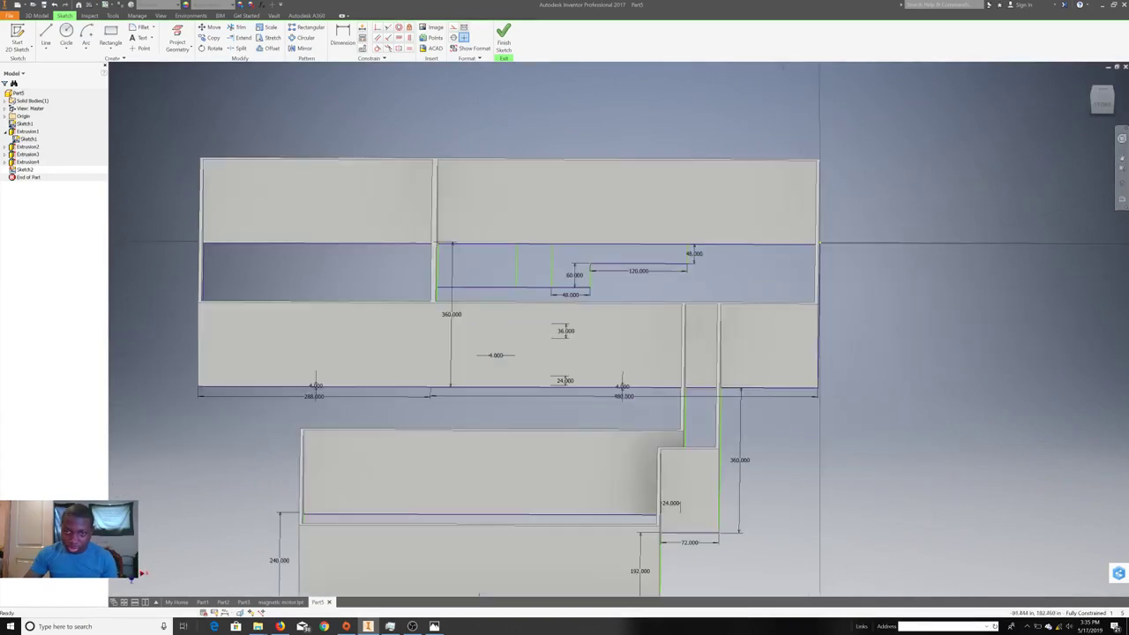
{"action": "scroll", "coordinate": [794, 183], "scroll_direction": "up", "scroll_amount": 3}
{"action": "left_click", "coordinate": [45, 36]}
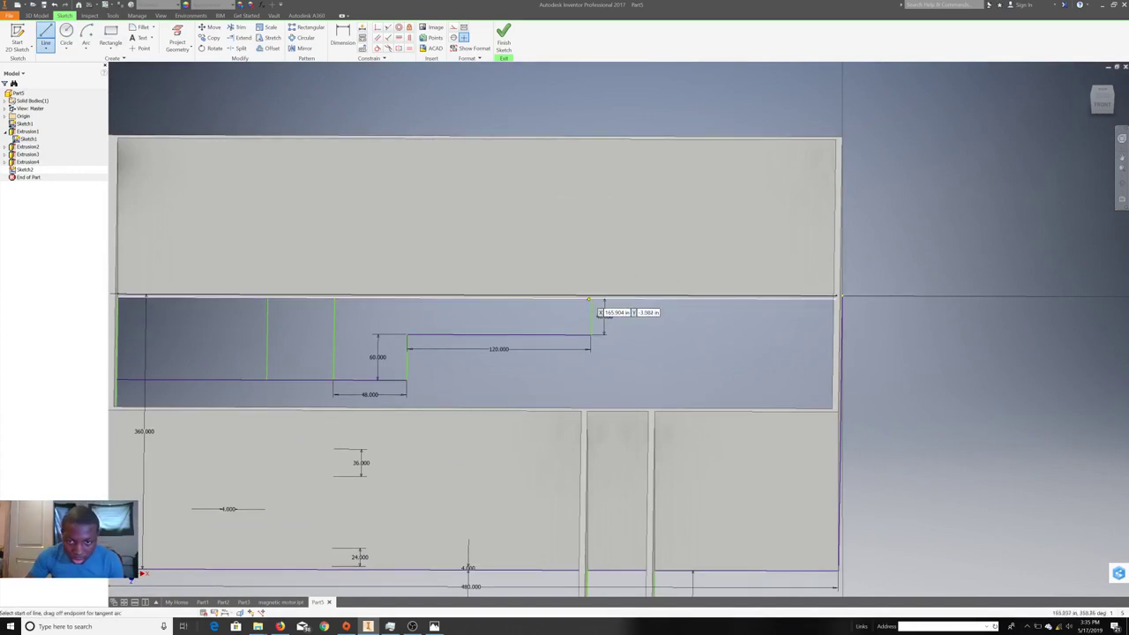
{"action": "left_click", "coordinate": [595, 298]}
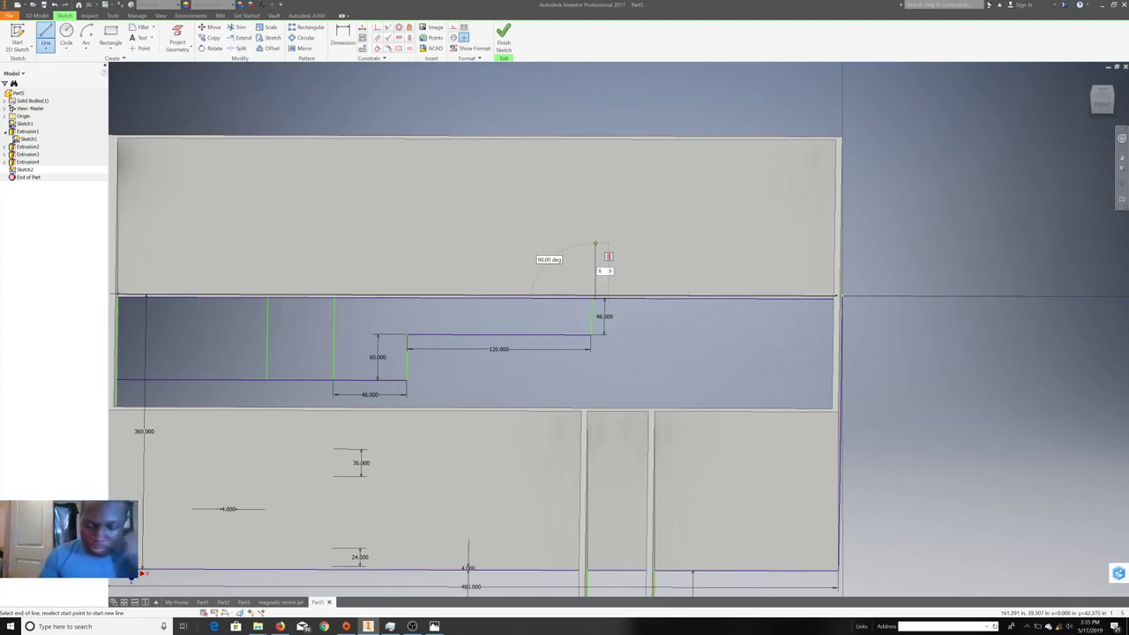
{"action": "type", "text": "72"}
{"action": "key", "text": "Return"}
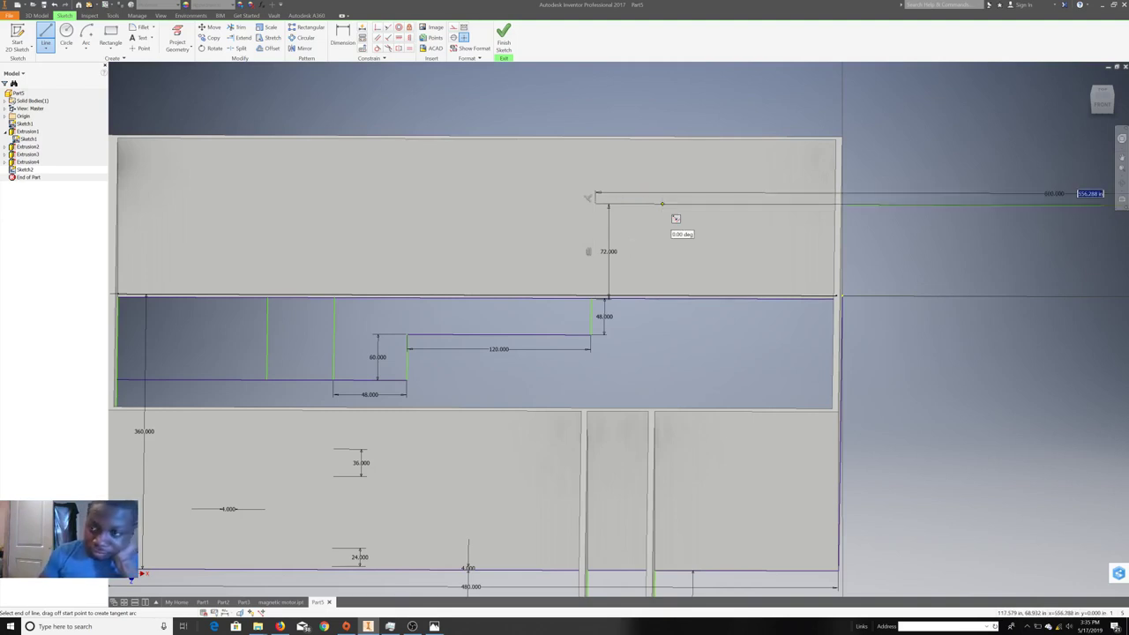
- Delete the stray line left over from the vertical edge
{"action": "right_click", "coordinate": [660, 205]}
{"action": "left_click", "coordinate": [655, 176]}
{"action": "right_click", "coordinate": [885, 203]}
{"action": "left_click", "coordinate": [881, 178]}
- Draw the 60 top edge of the opening from the vertical line's end
{"action": "key", "text": "l"}
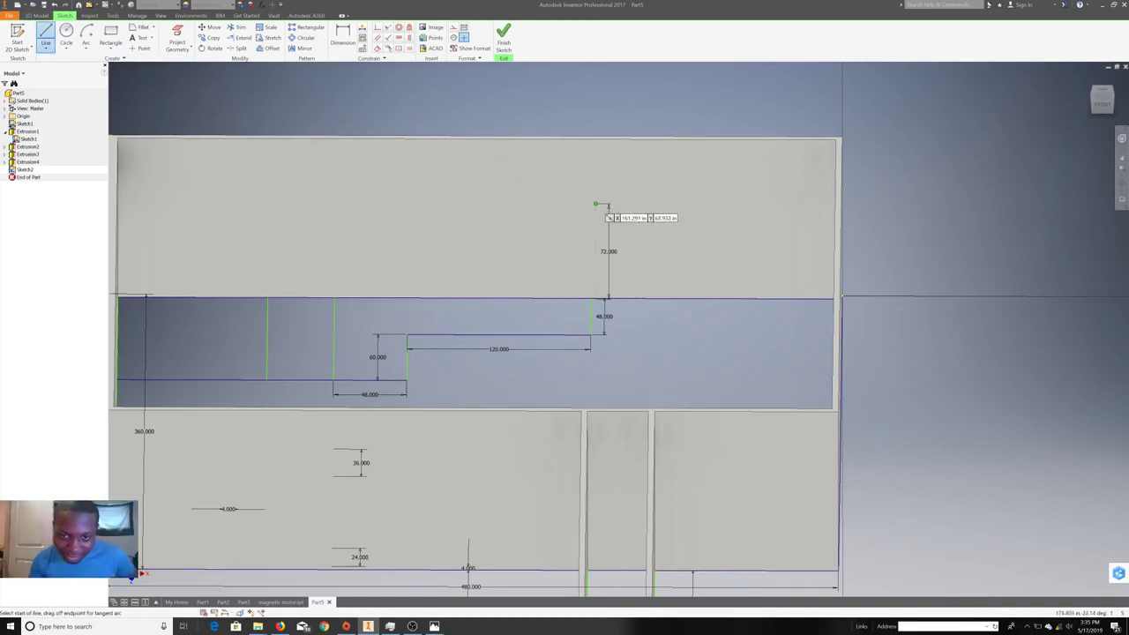
{"action": "left_click", "coordinate": [607, 204]}
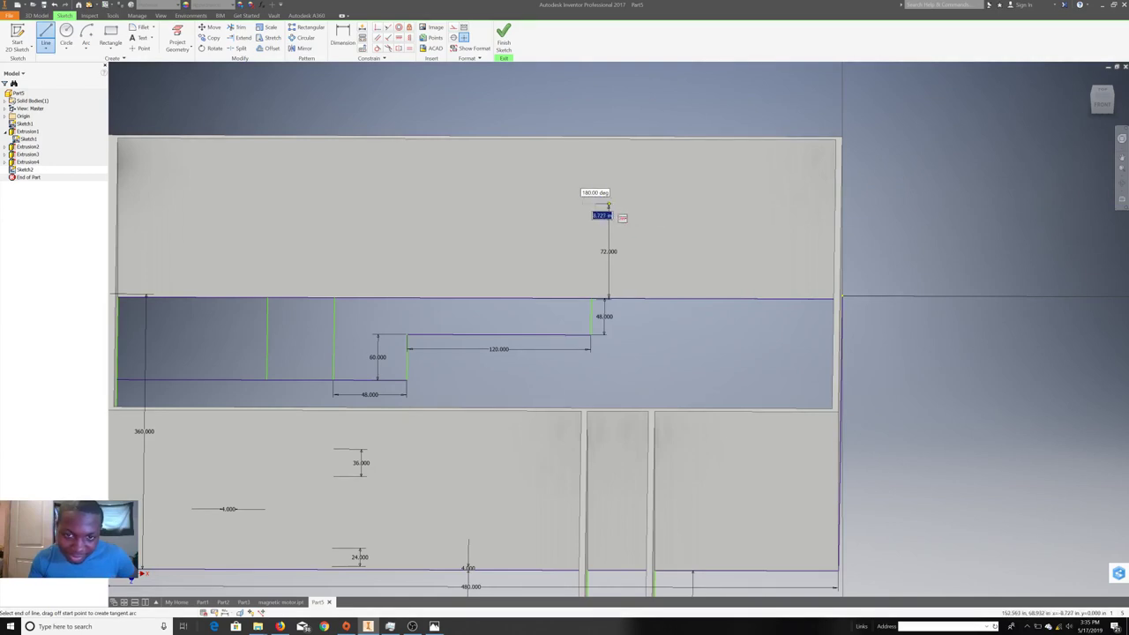
{"action": "type", "text": "5"}
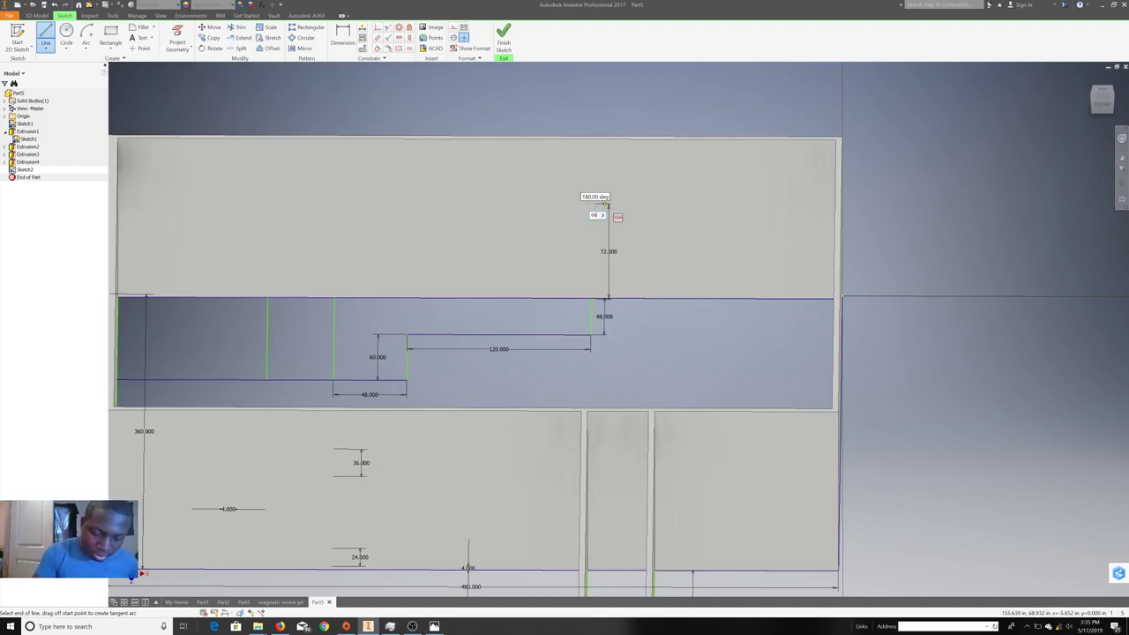
{"action": "type", "text": "60"}
{"action": "key", "text": "Return"}
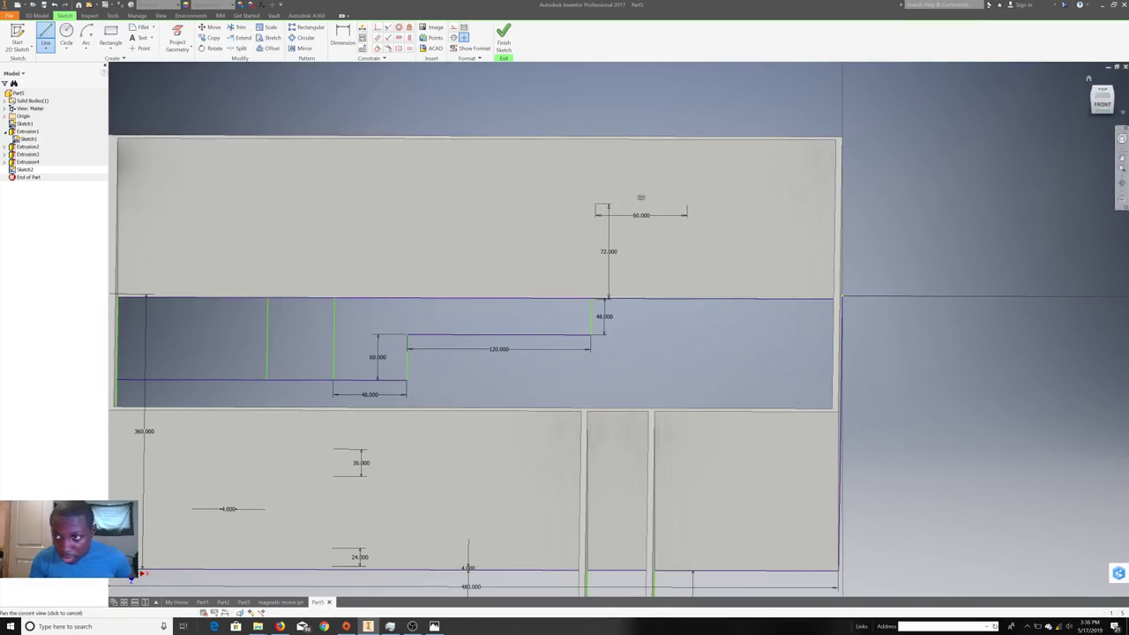
{"action": "scroll", "coordinate": [701, 311], "scroll_direction": "down", "scroll_amount": 4}
{"action": "middle_click_drag", "start_coordinate": [716, 328], "coordinate": [618, 329], "text": "shift"}
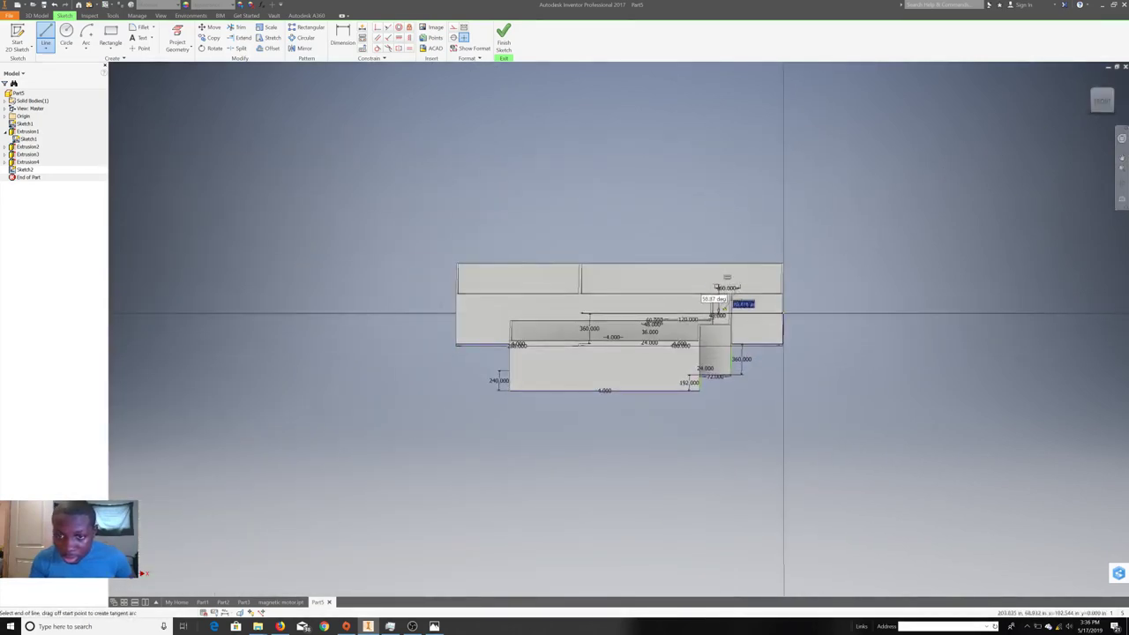
{"action": "scroll", "coordinate": [670, 317], "scroll_direction": "up", "scroll_amount": 5}
{"action": "scroll", "coordinate": [805, 306], "scroll_direction": "down", "scroll_amount": 1}
{"action": "scroll", "coordinate": [805, 306], "scroll_direction": "up", "scroll_amount": 3}
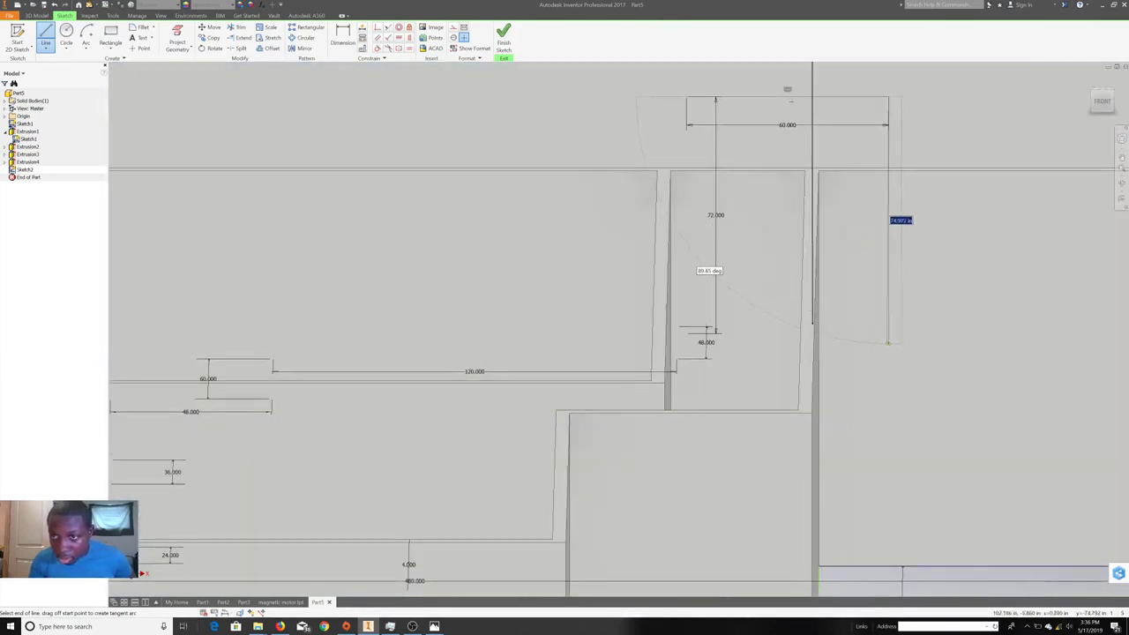
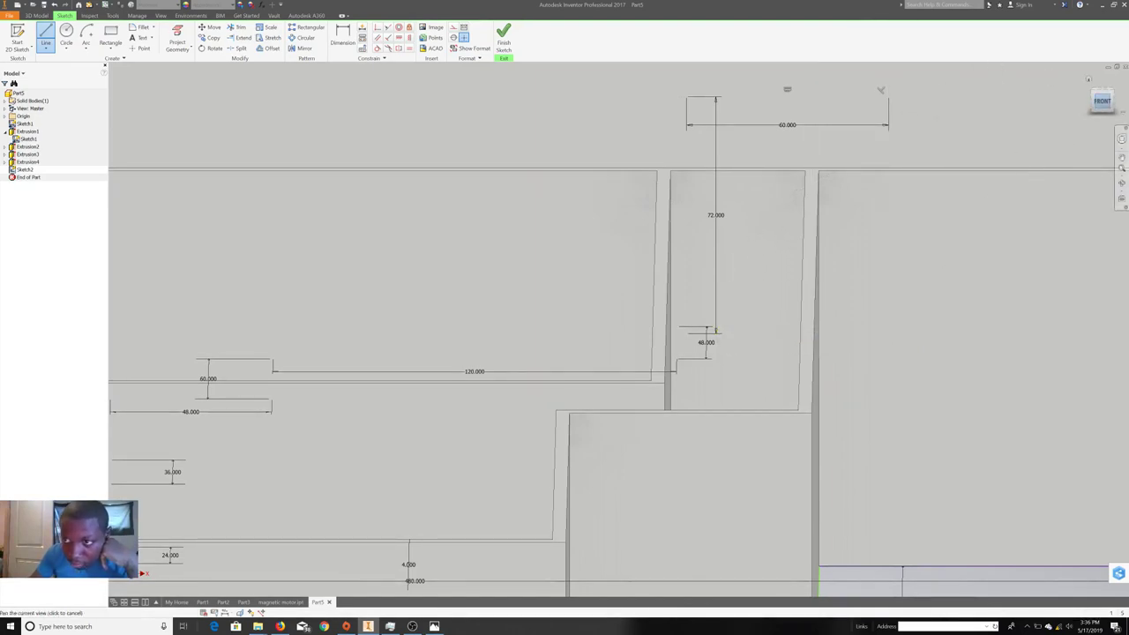
- Zoom in on the line preview and cancel the unfinished line
{"action": "middle_click_drag", "start_coordinate": [892, 335], "coordinate": [889, 88]}
{"action": "scroll", "coordinate": [835, 385], "scroll_direction": "down", "scroll_amount": 3}
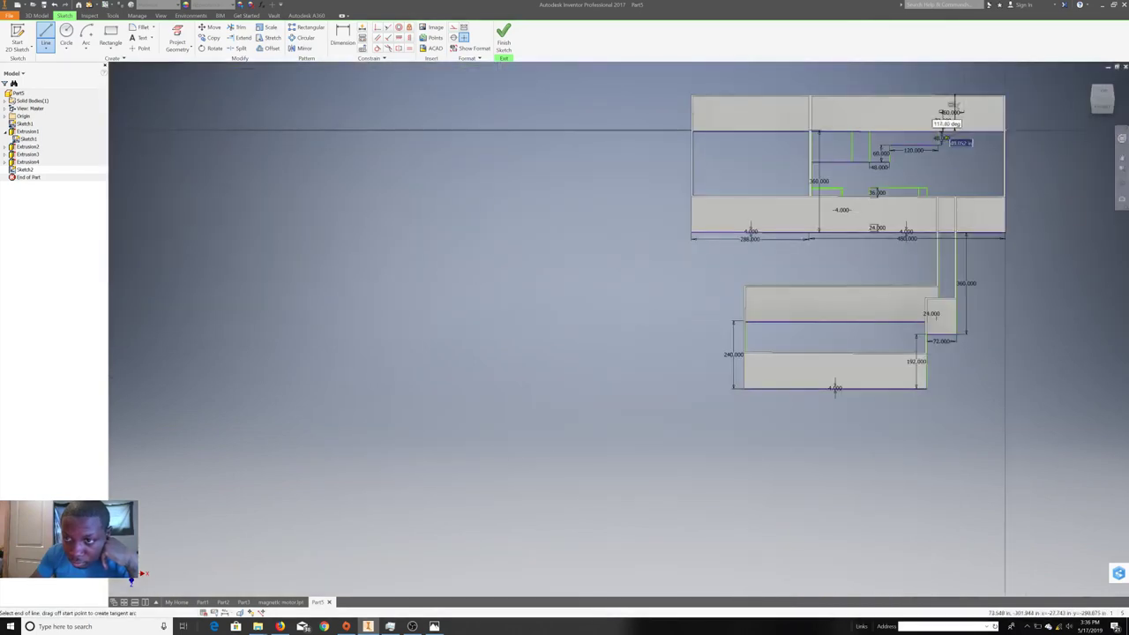
{"action": "scroll", "coordinate": [834, 385], "scroll_direction": "up", "scroll_amount": 4}
{"action": "scroll", "coordinate": [834, 385], "scroll_direction": "down", "scroll_amount": 1}
{"action": "middle_click_drag", "start_coordinate": [941, 145], "coordinate": [830, 254]}
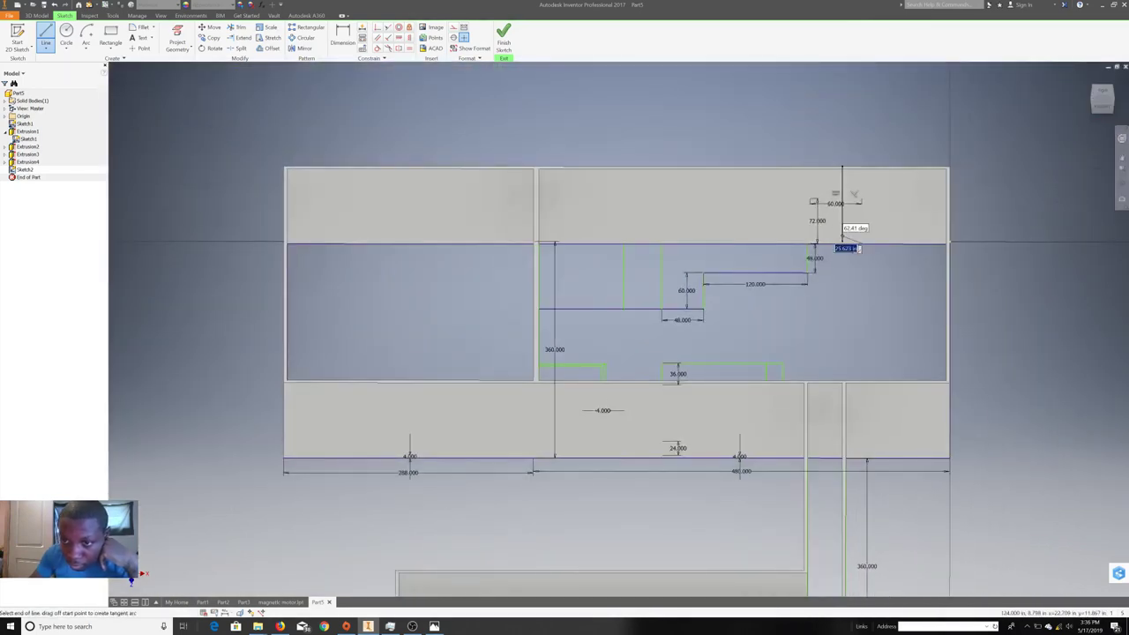
{"action": "scroll", "coordinate": [830, 253], "scroll_direction": "up", "scroll_amount": 3}
{"action": "scroll", "coordinate": [830, 253], "scroll_direction": "up", "scroll_amount": 3}
{"action": "middle_click_drag", "start_coordinate": [830, 253], "coordinate": [784, 290]}
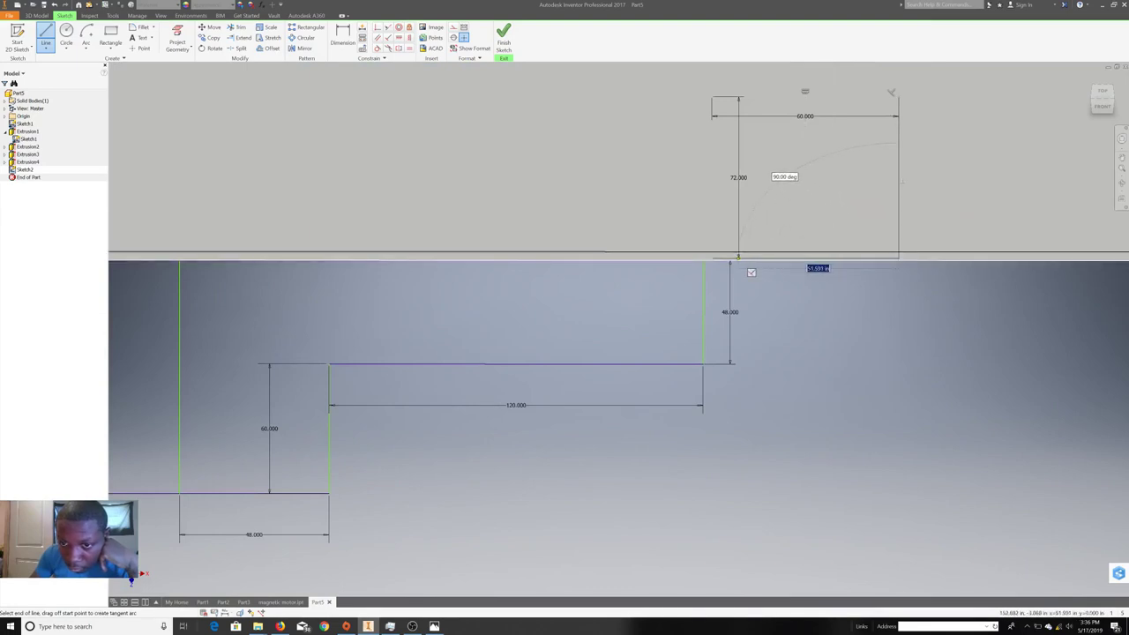
{"action": "right_click", "coordinate": [829, 284]}
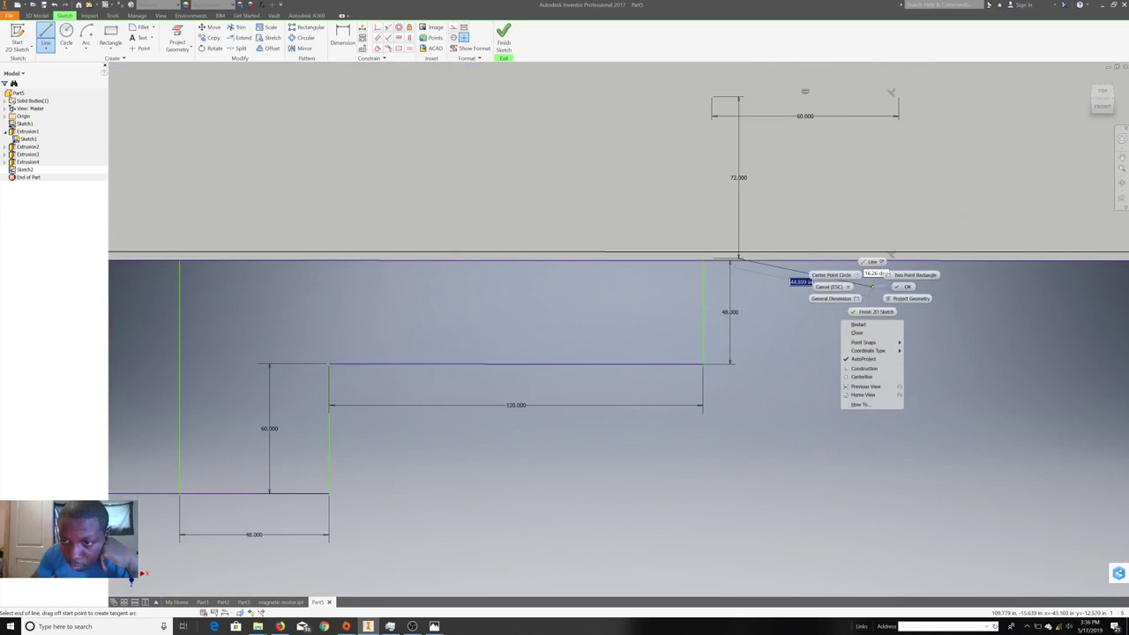
{"action": "left_click", "coordinate": [903, 287]}
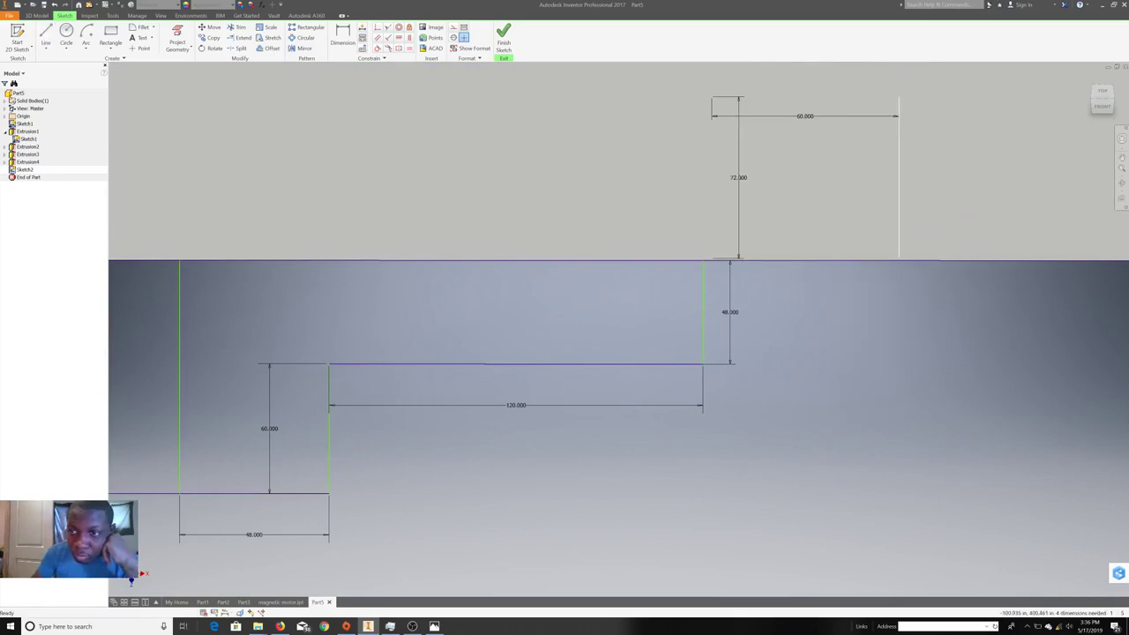
- Orbit the model, then return to a face-on view of the 60 × 72 doorway rectangle
{"action": "middle_click_drag", "start_coordinate": [618, 329], "coordinate": [670, 335], "text": "shift"}
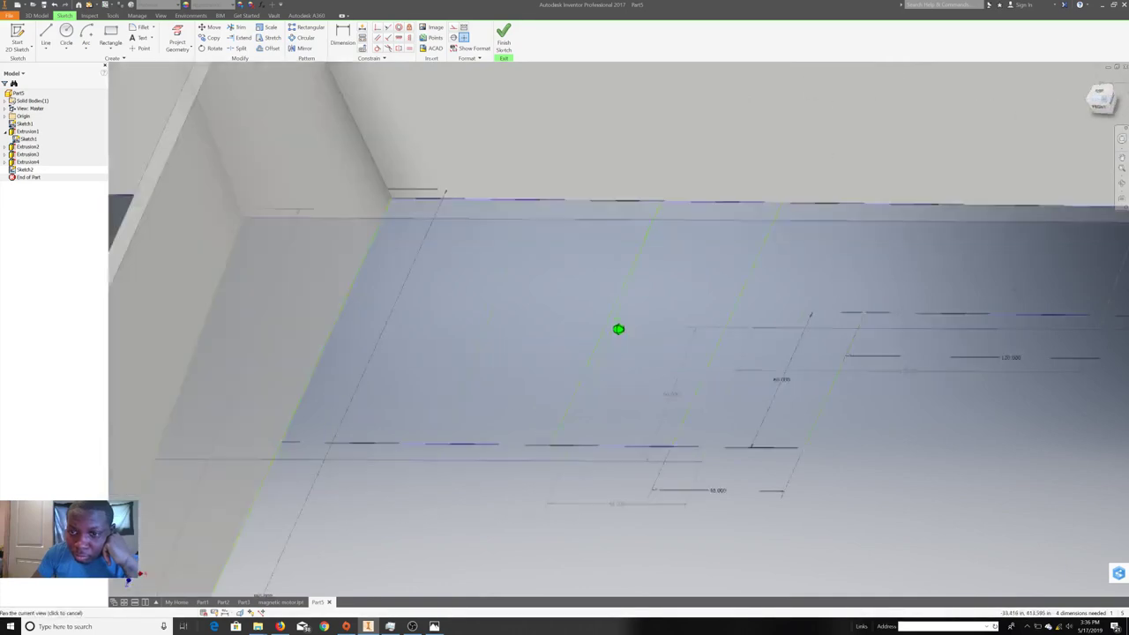
{"action": "key", "text": "F5"}
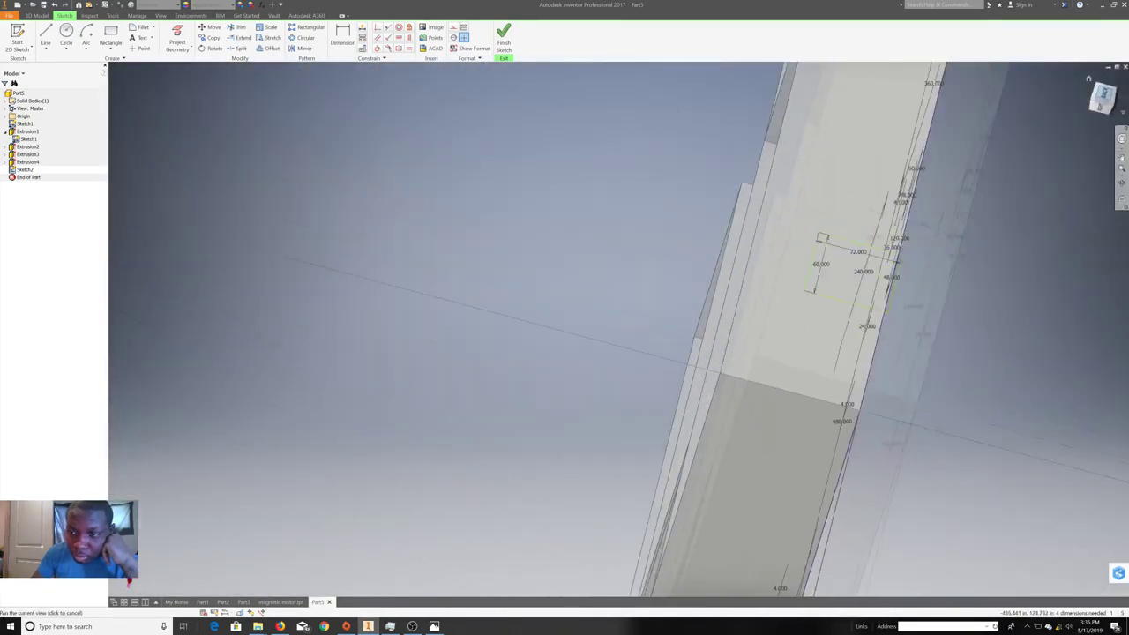
{"action": "key", "text": "F5"}
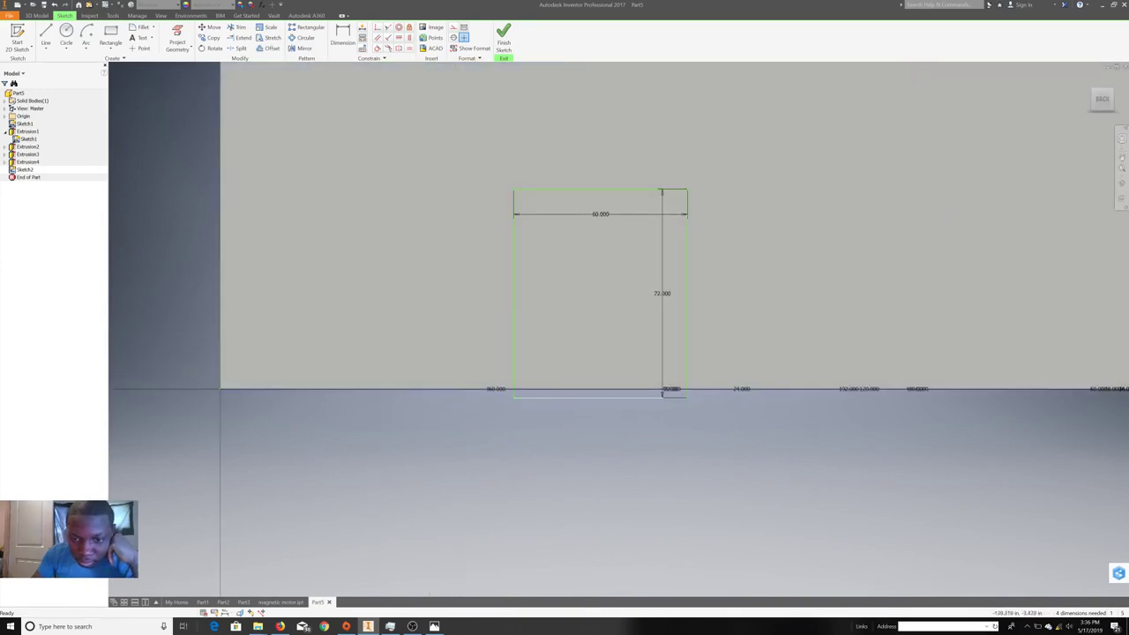
- Delete the doorway rectangle's bottom edge
{"action": "left_click_drag", "start_coordinate": [586, 397], "coordinate": [590, 397]}
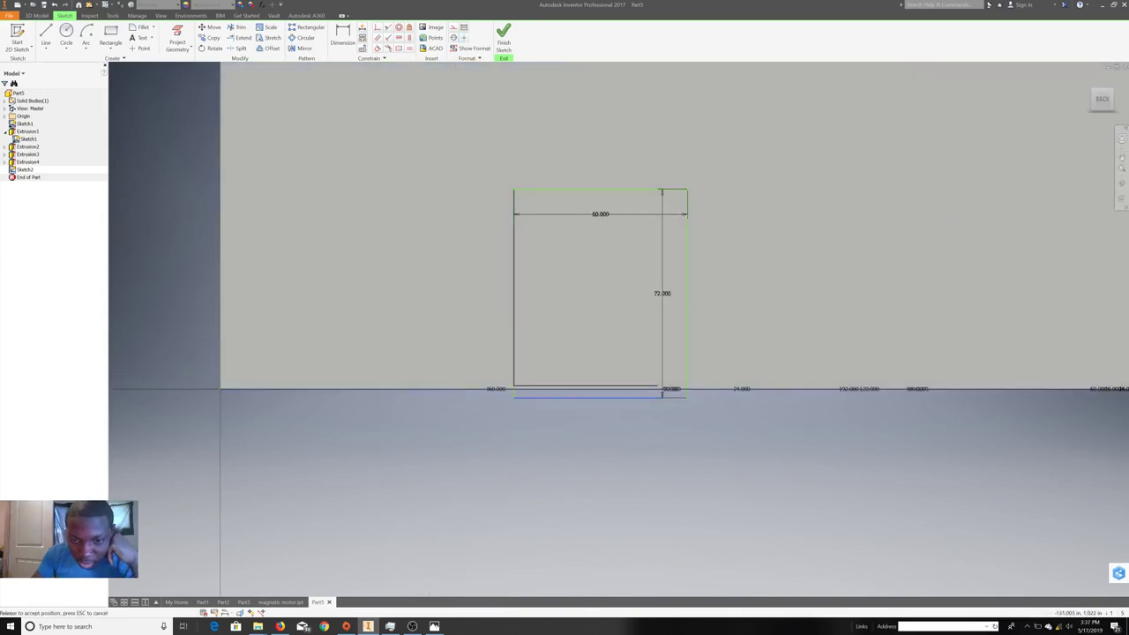
{"action": "left_click_drag", "start_coordinate": [662, 394], "coordinate": [452, 369]}
{"action": "scroll", "coordinate": [589, 398], "scroll_direction": "up", "scroll_amount": 3}
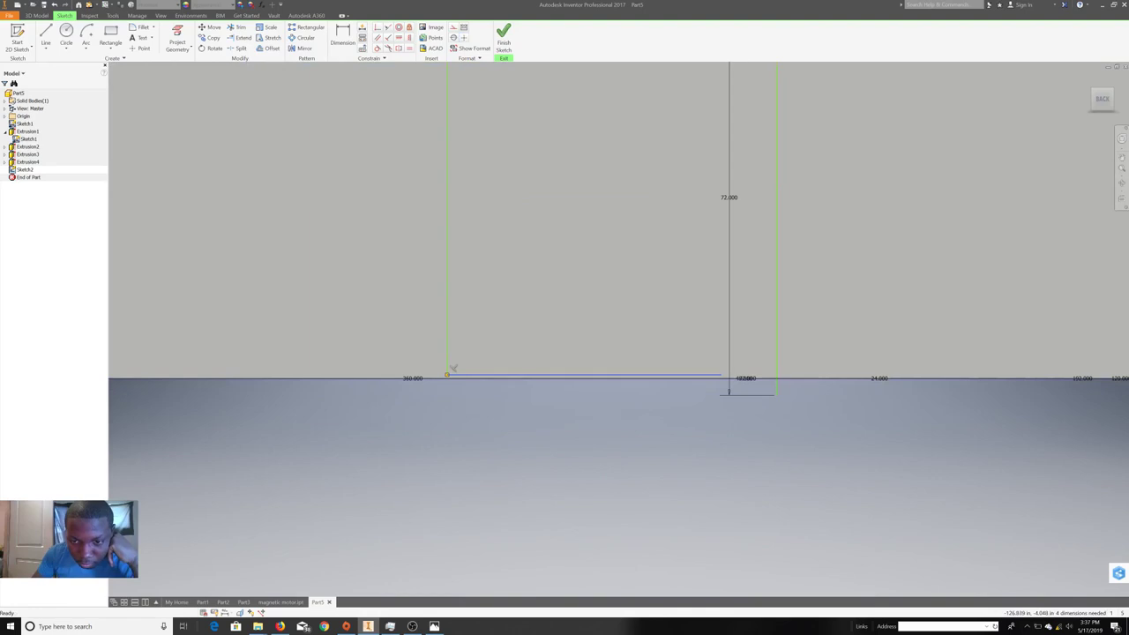
{"action": "left_click", "coordinate": [46, 35]}
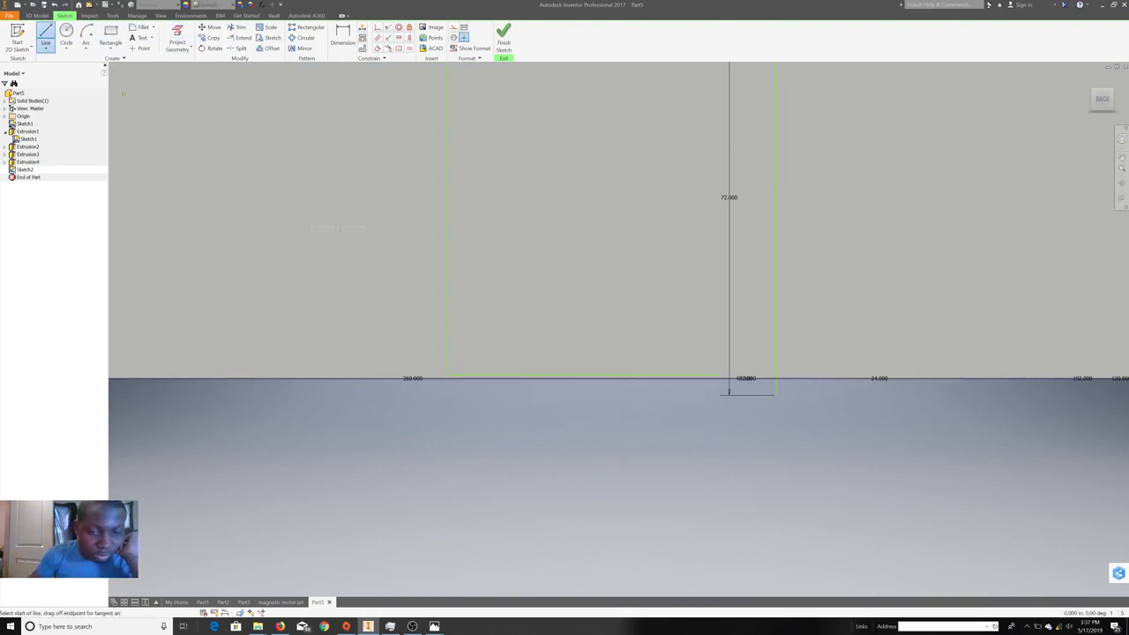
{"action": "right_click", "coordinate": [509, 388]}
{"action": "key", "text": "Escape"}
{"action": "key", "text": "Escape"}
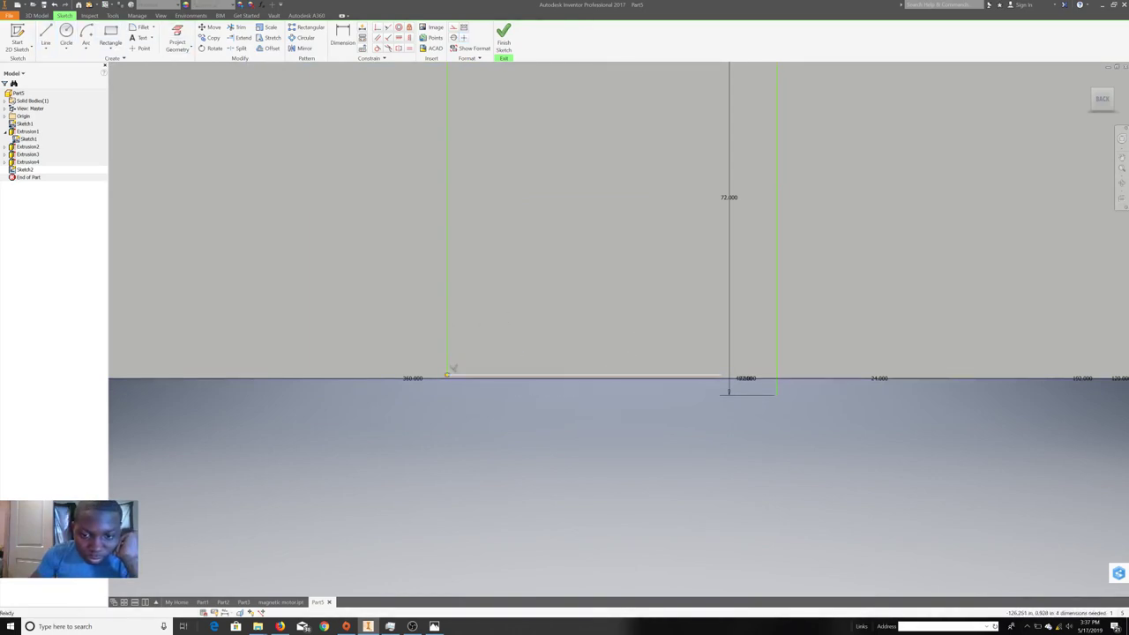
{"action": "right_click", "coordinate": [454, 369]}
{"action": "left_click", "coordinate": [584, 348]}
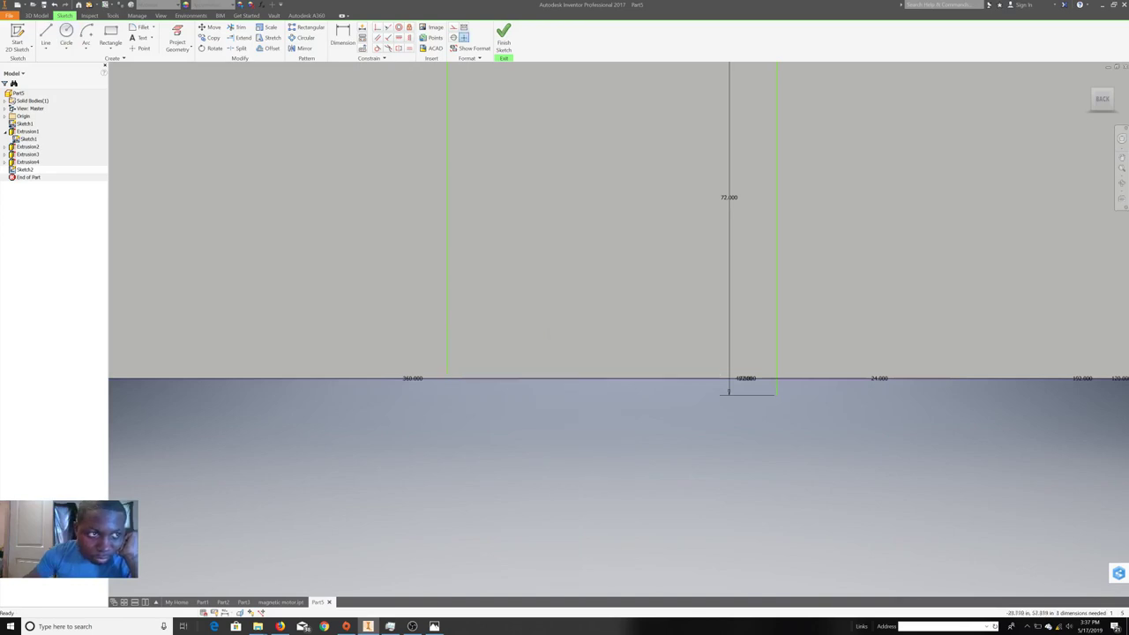
- Draw a new base line from the rectangle's left corner to its right corner
{"action": "key", "text": "l"}
{"action": "left_click", "coordinate": [447, 376]}
{"action": "left_click", "coordinate": [776, 378]}
{"action": "right_click", "coordinate": [807, 368]}
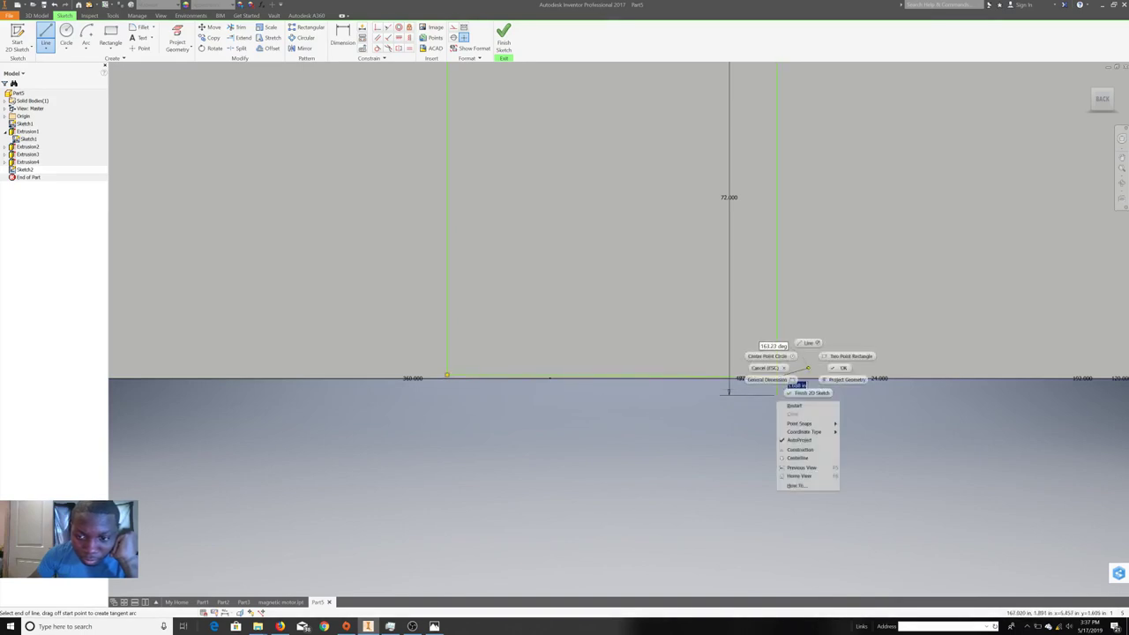
{"action": "left_click", "coordinate": [836, 367]}
{"action": "right_click", "coordinate": [577, 376]}
{"action": "key", "text": "Escape"}
{"action": "right_click", "coordinate": [576, 375]}
{"action": "key", "text": "Escape"}
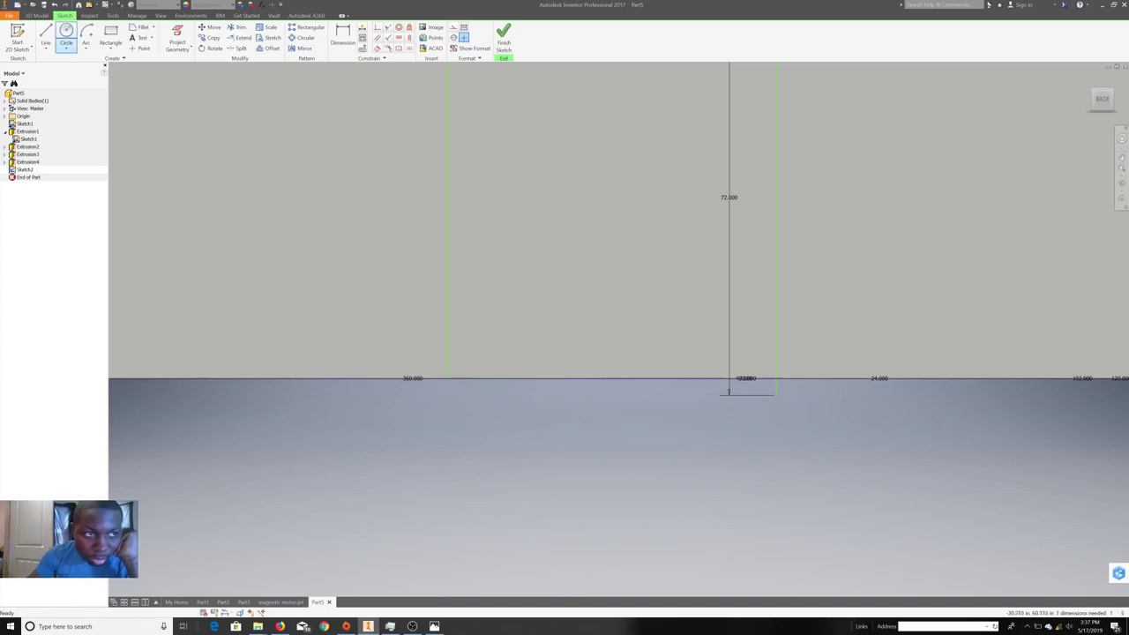
- Start a second 60-inch line along the base, then cancel it
{"action": "key", "text": "l"}
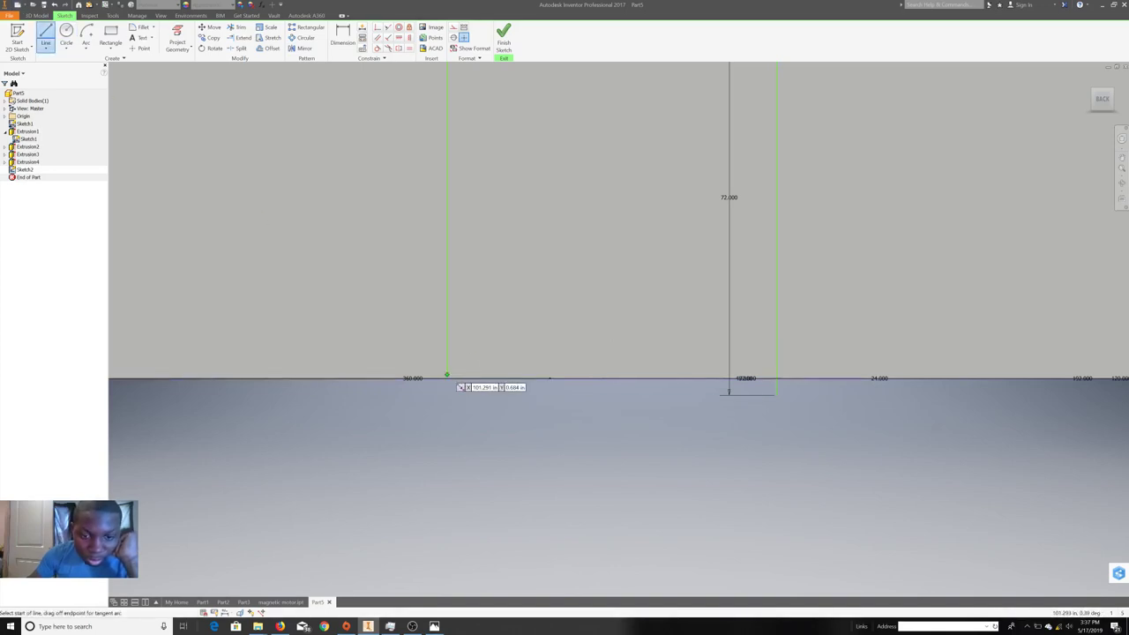
{"action": "left_click", "coordinate": [447, 375]}
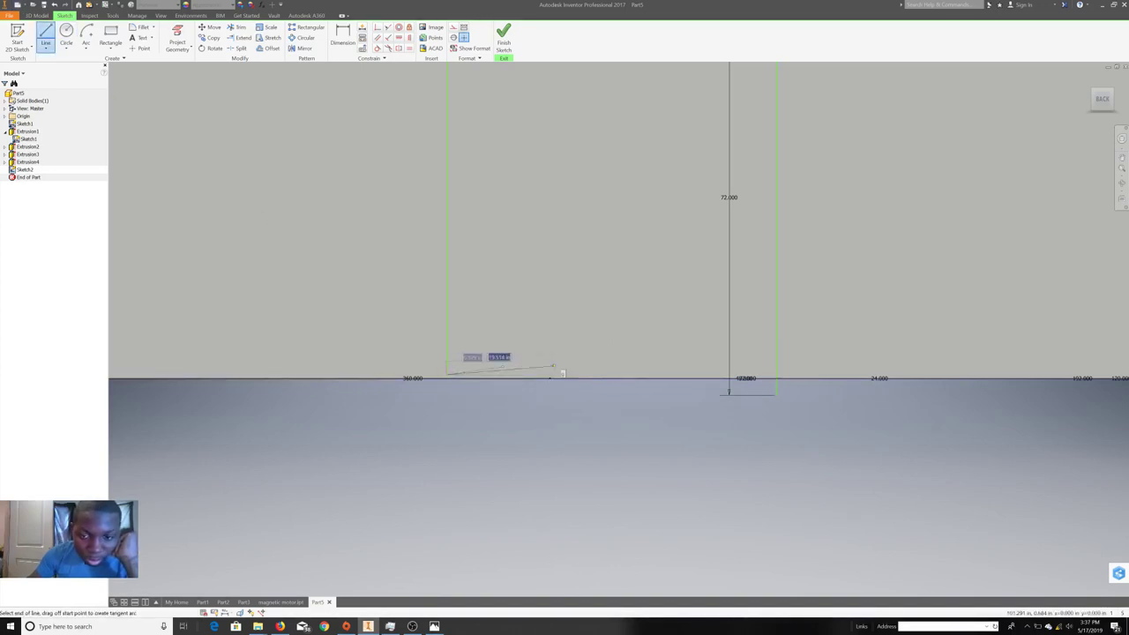
{"action": "left_click", "coordinate": [777, 375]}
{"action": "right_click", "coordinate": [776, 388]}
{"action": "key", "text": "Escape"}
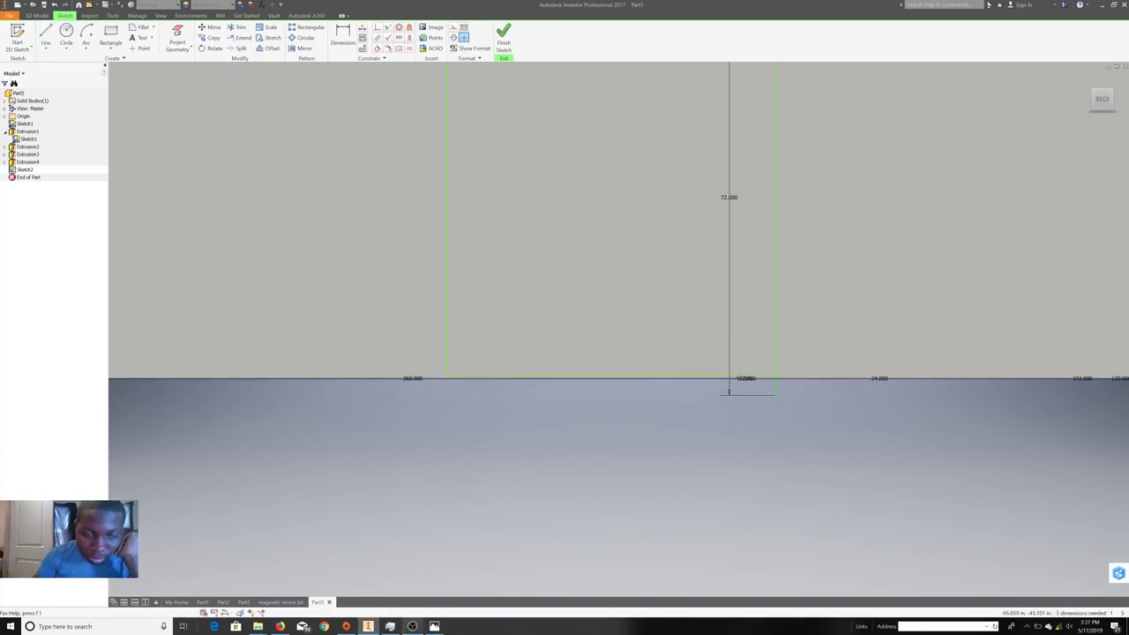
{"action": "left_click", "coordinate": [412, 627]}
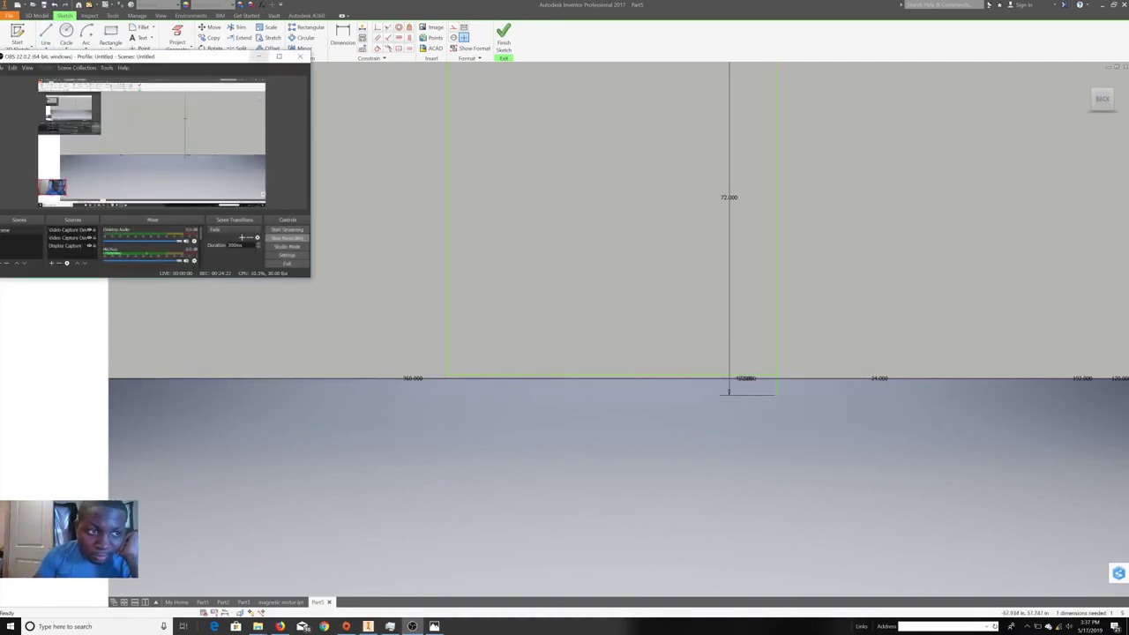
{"action": "left_click", "coordinate": [412, 626]}
{"action": "scroll", "coordinate": [421, 219], "scroll_direction": "up", "scroll_amount": 1}
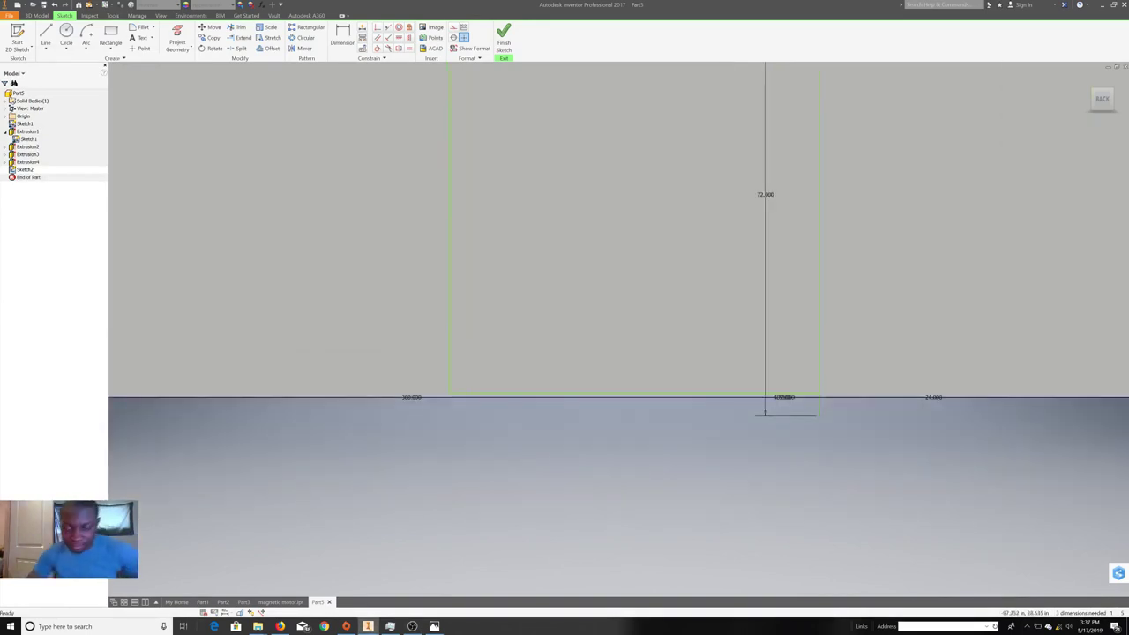
{"action": "scroll", "coordinate": [424, 221], "scroll_direction": "down", "scroll_amount": 3}
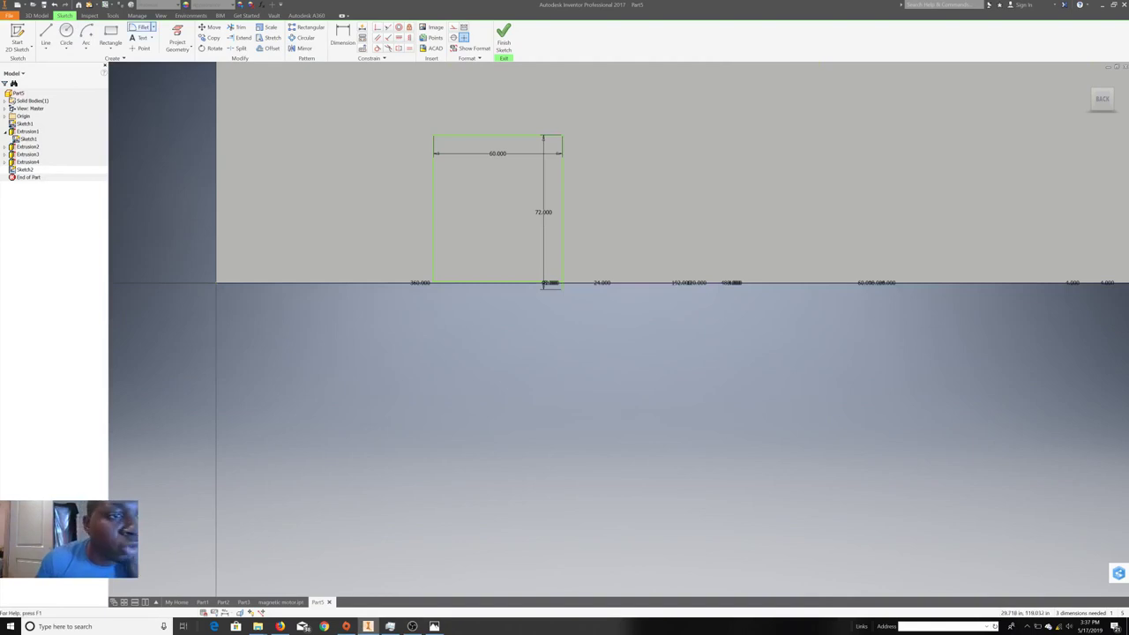
- Draw a three-point arc between the rectangle's top corners to form the arch
{"action": "left_click", "coordinate": [85, 48]}
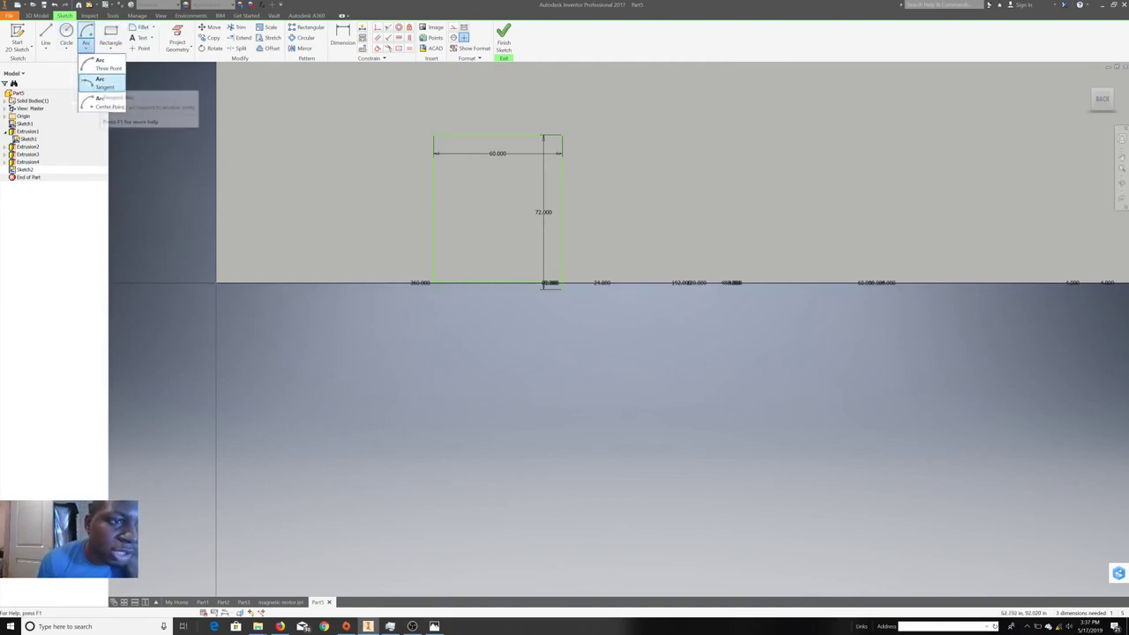
{"action": "left_click", "coordinate": [101, 83]}
{"action": "left_click", "coordinate": [433, 135]}
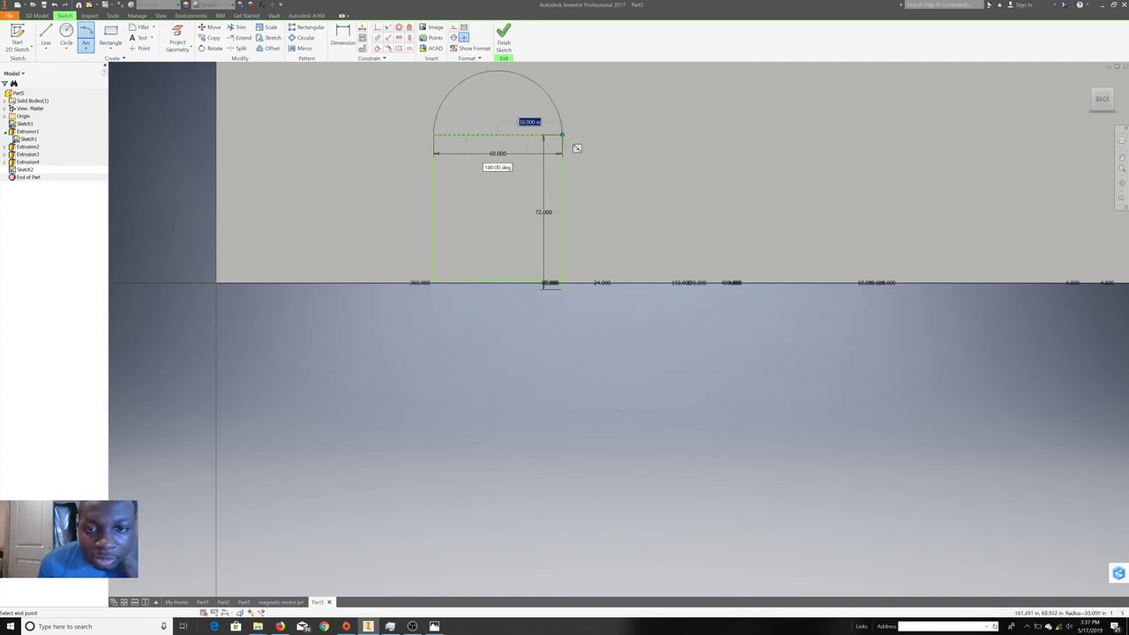
{"action": "left_click", "coordinate": [85, 50]}
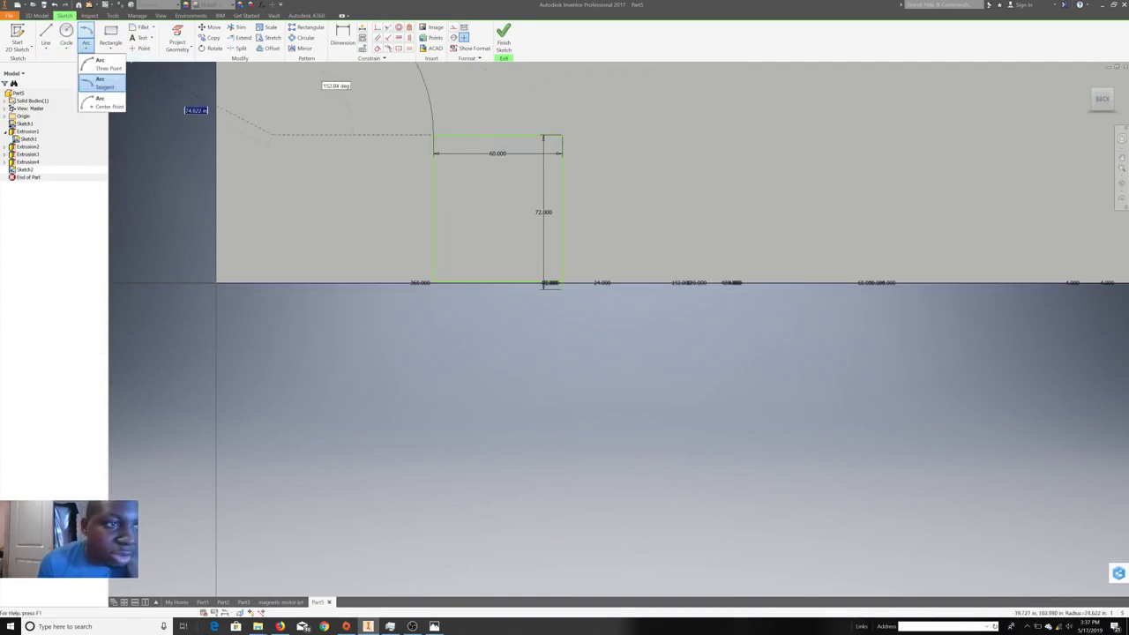
{"action": "left_click", "coordinate": [102, 65]}
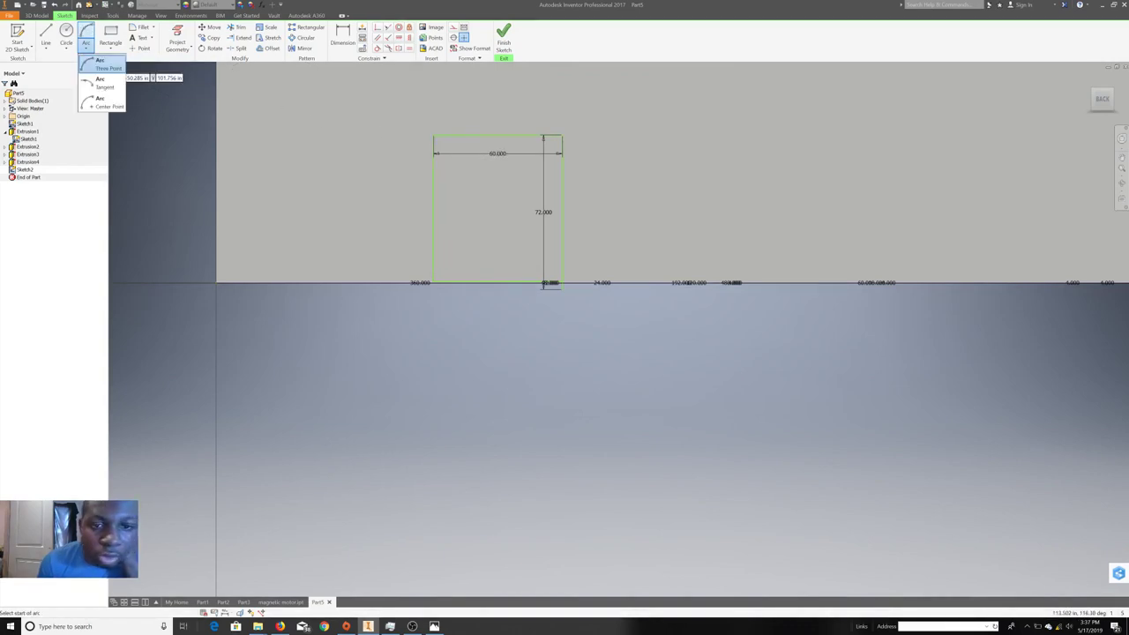
{"action": "left_click", "coordinate": [115, 66]}
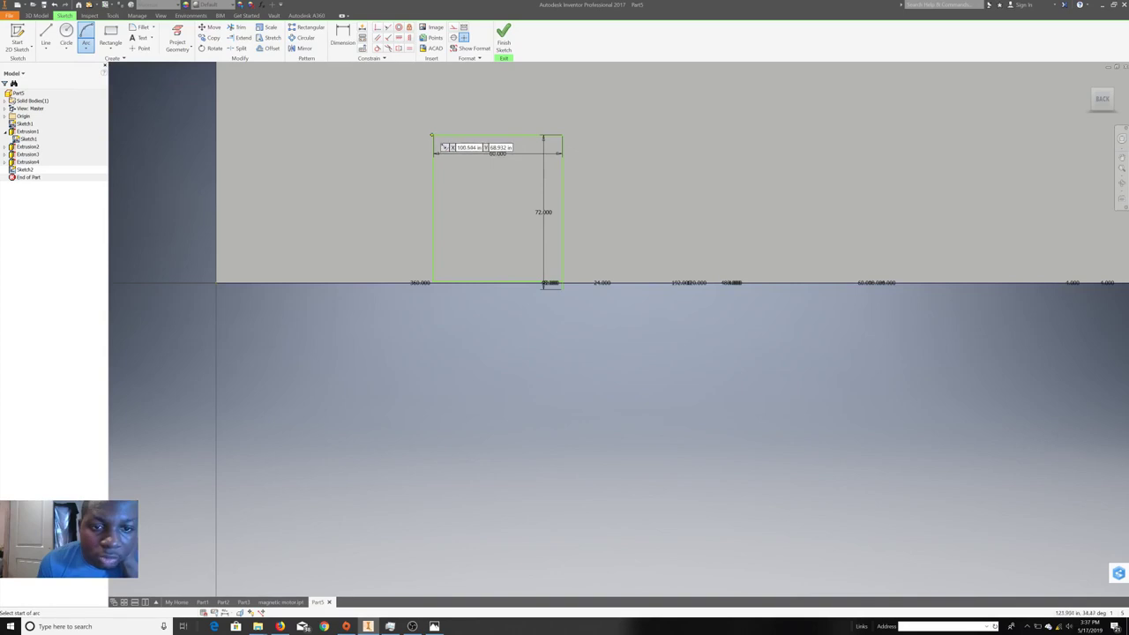
{"action": "left_click", "coordinate": [433, 135]}
{"action": "left_click", "coordinate": [562, 134]}
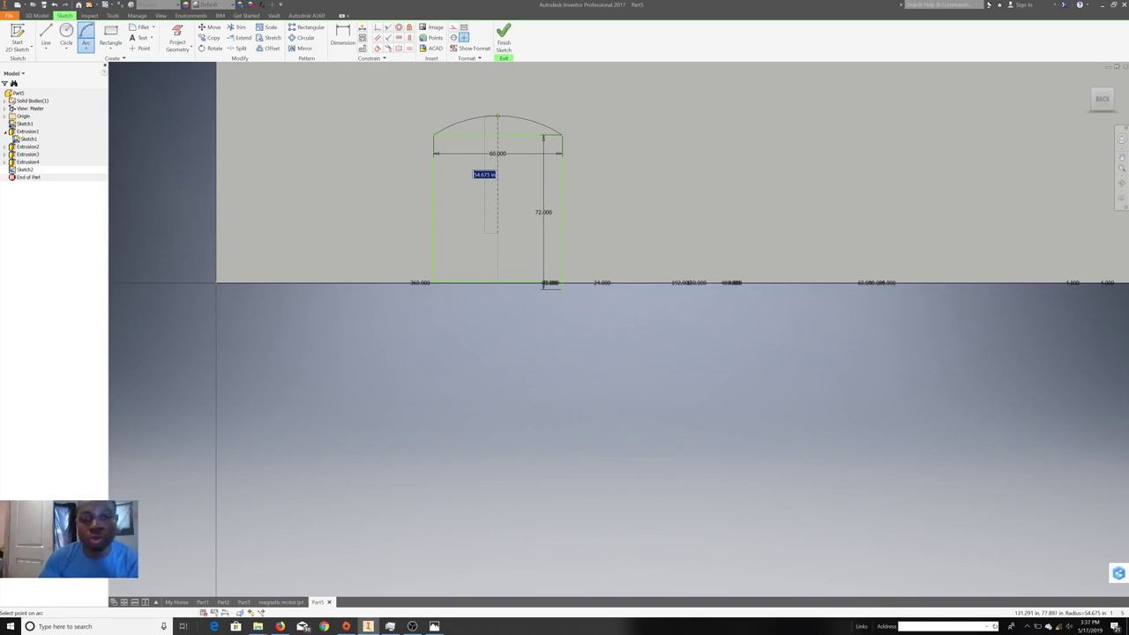
{"action": "left_click", "coordinate": [498, 116]}
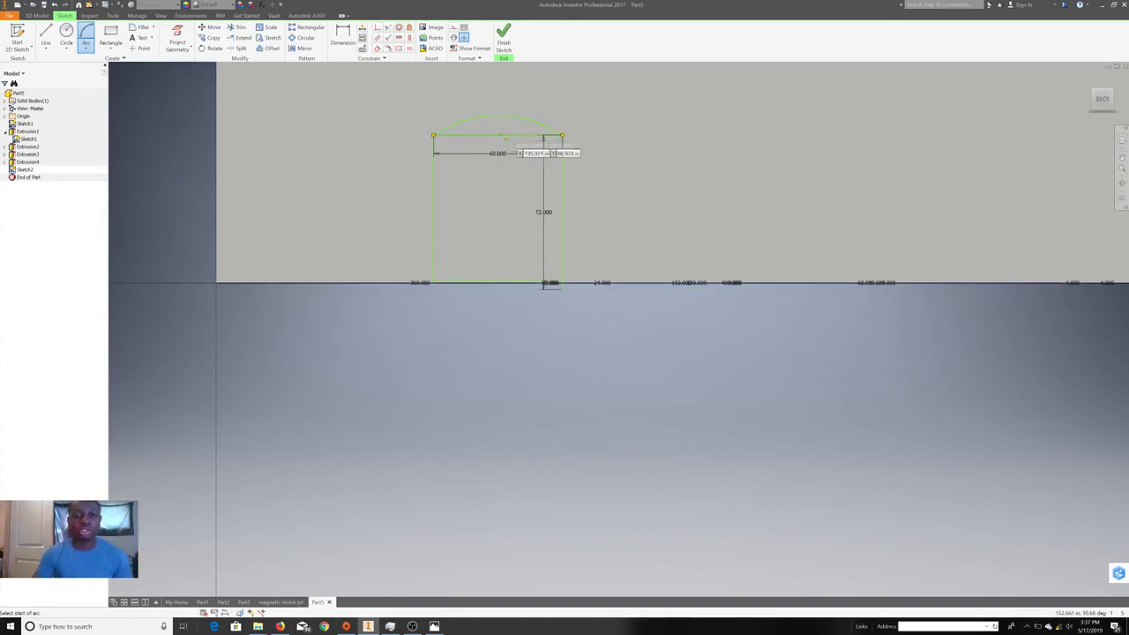
{"action": "right_click", "coordinate": [618, 134]}
{"action": "left_click", "coordinate": [652, 122]}
- Delete the rectangle's straight top edge and finish the doorway sketch
{"action": "right_click", "coordinate": [499, 135]}
{"action": "left_click", "coordinate": [487, 184]}
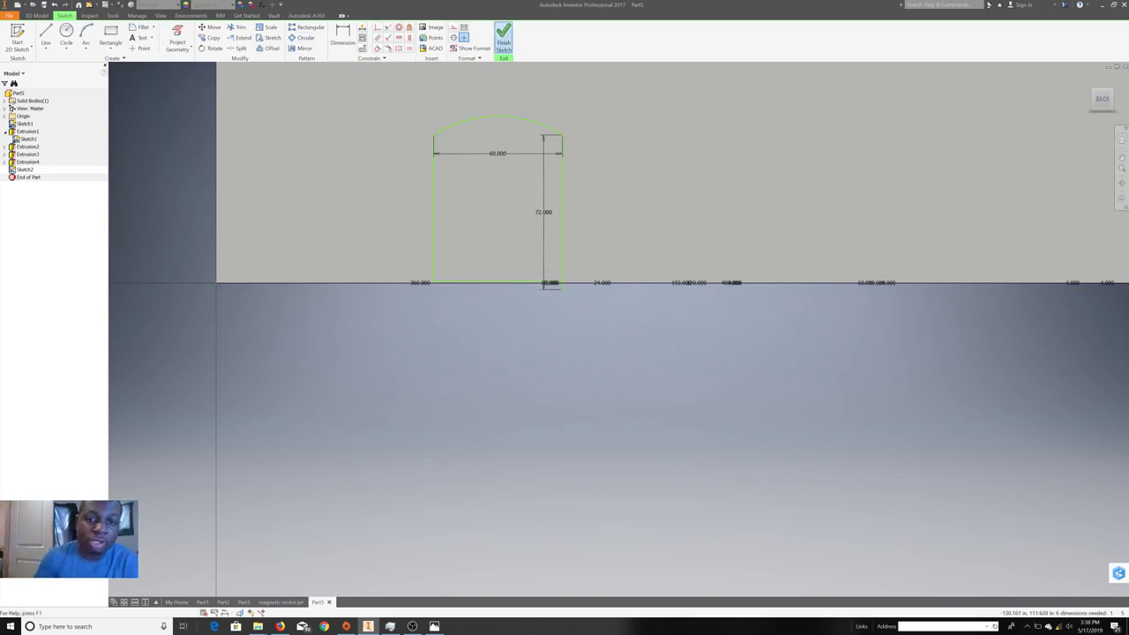
{"action": "left_click", "coordinate": [503, 40]}
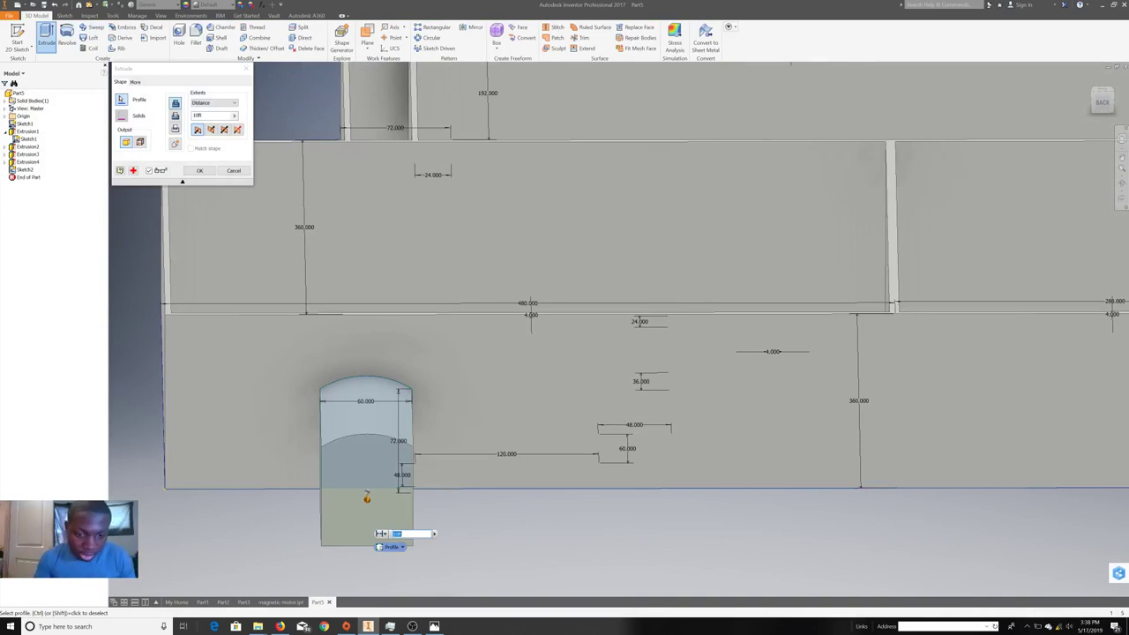
- Extrude the arch profile 10 ft with direction flipped into the wall to cut the doorway
{"action": "left_click", "coordinate": [434, 533]}
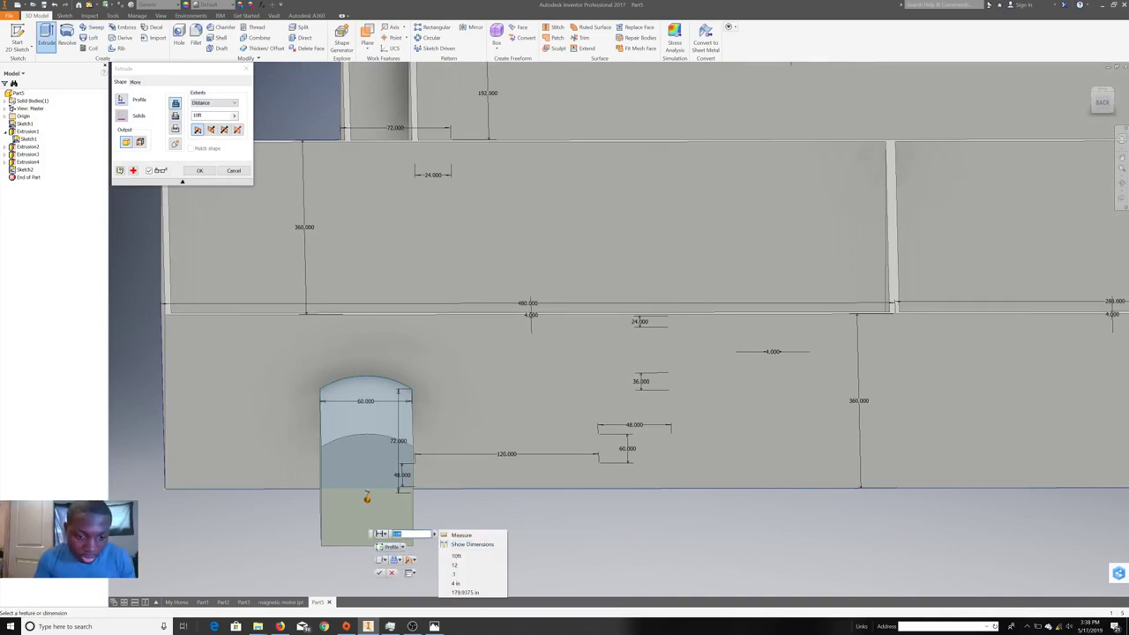
{"action": "left_click", "coordinate": [411, 560]}
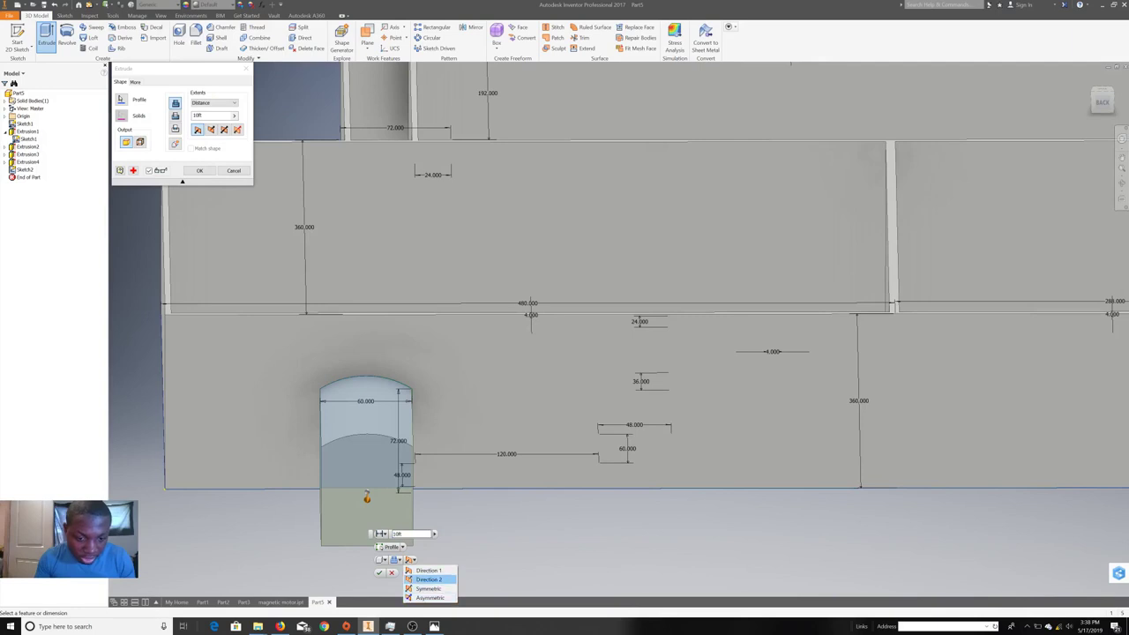
{"action": "left_click", "coordinate": [428, 579]}
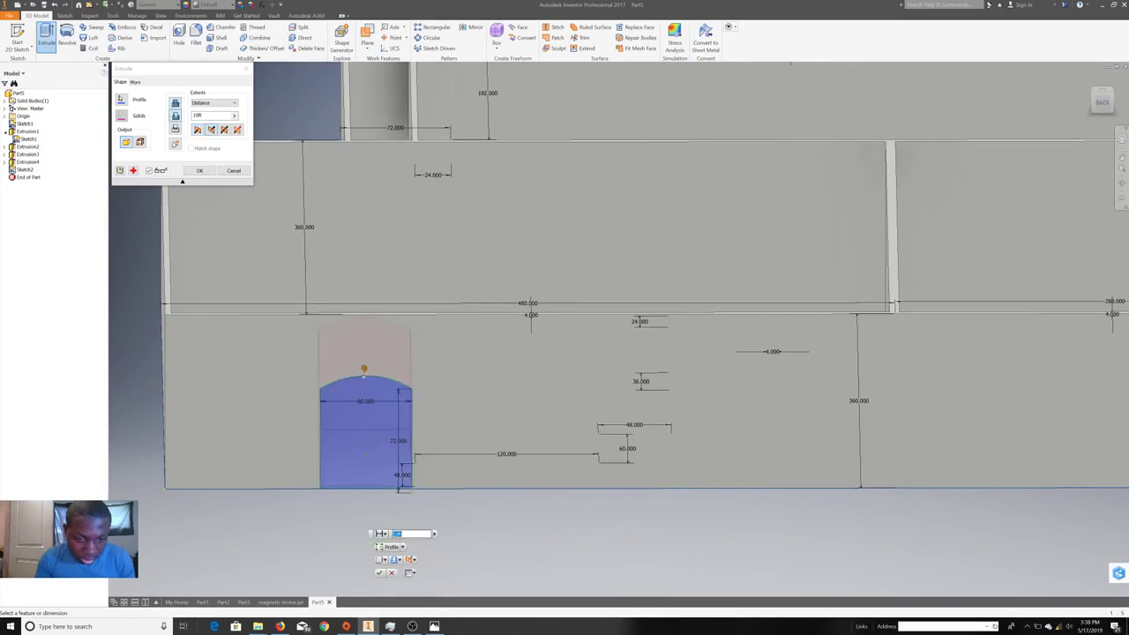
{"action": "key", "text": "Return"}
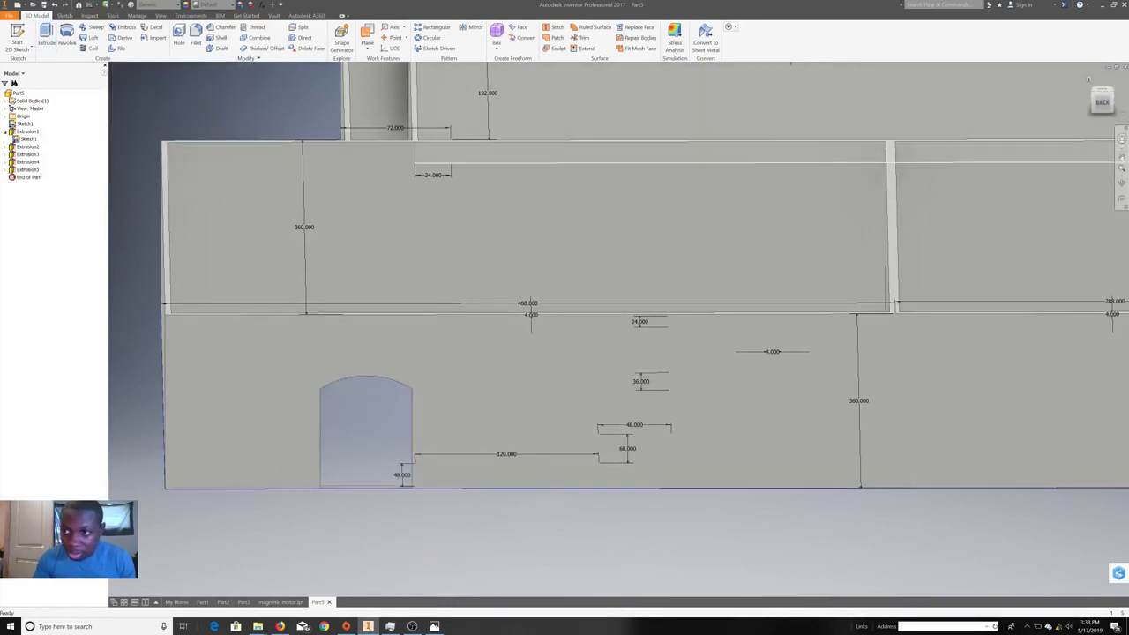
{"action": "middle_click_drag", "start_coordinate": [746, 171], "coordinate": [746, 203], "text": "shift"}
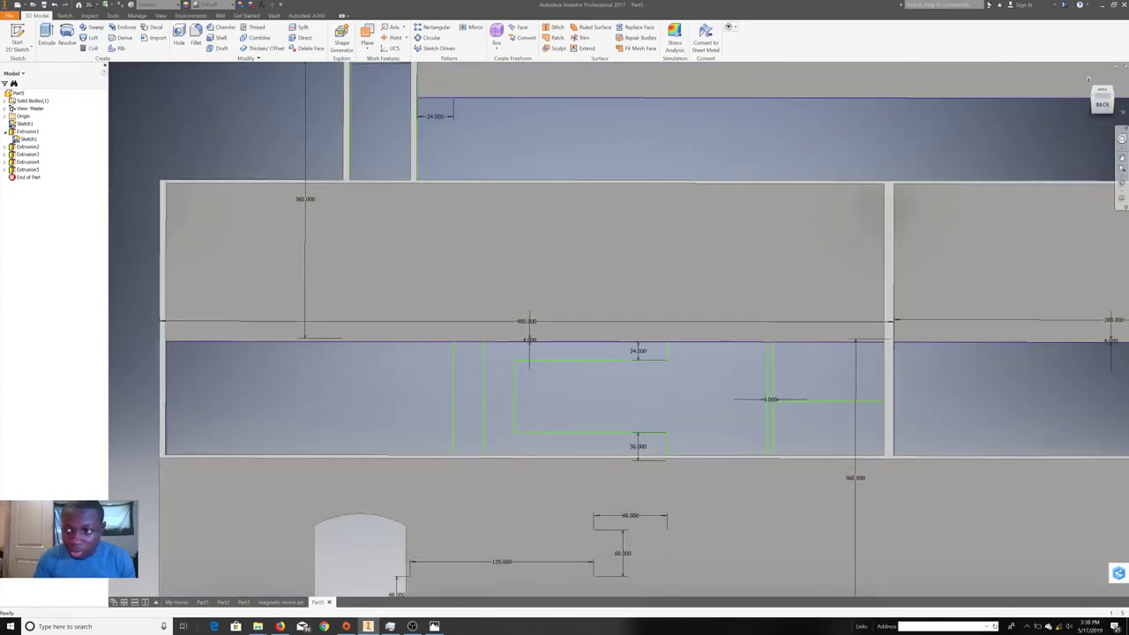
{"action": "left_click", "coordinate": [1108, 98]}
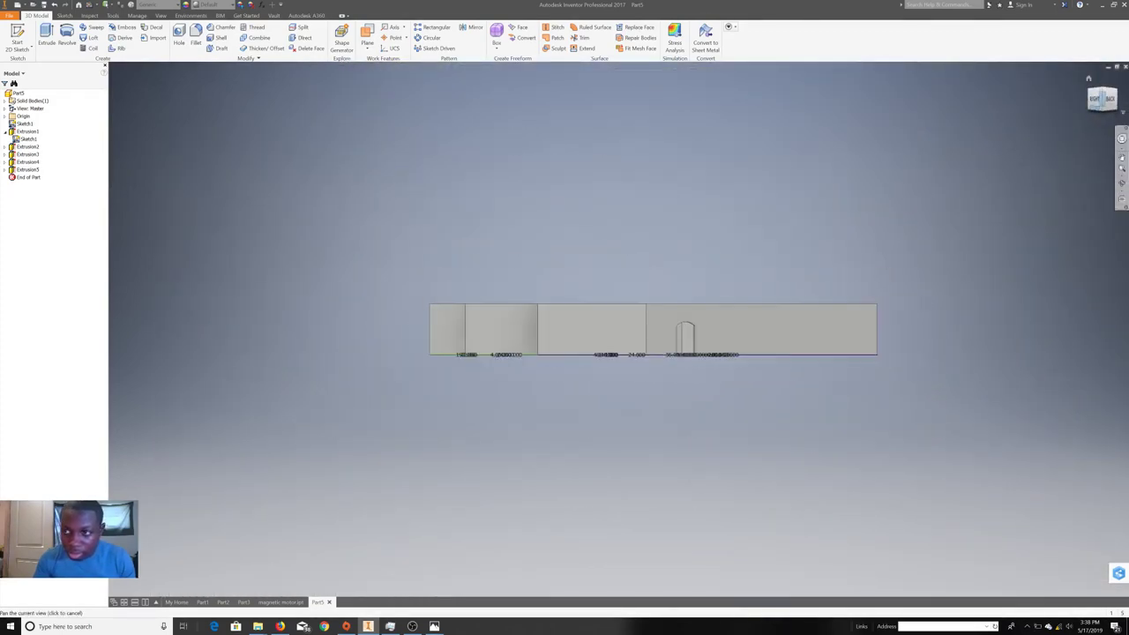
- View the model's right side and start a sketch on the end wall face
{"action": "mouse_move", "coordinate": [619, 329]}
{"action": "middle_mouse_down", "text": "shift"}
{"action": "mouse_move", "coordinate": [619, 362]}
{"action": "mouse_move", "coordinate": [619, 329]}
{"action": "middle_mouse_up", "text": "shift"}
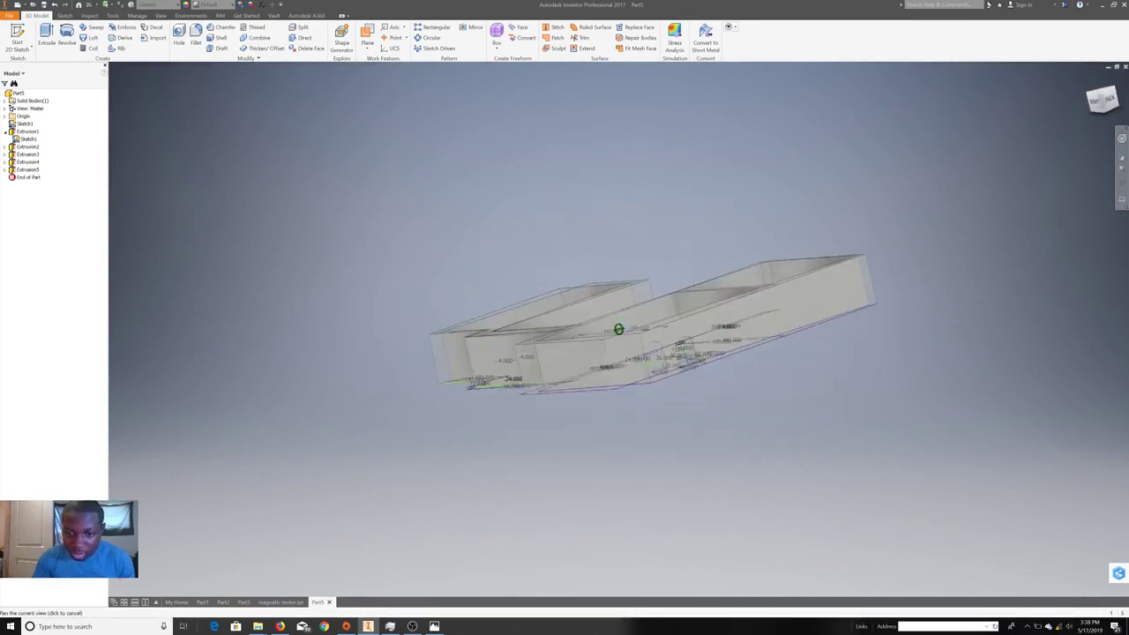
{"action": "left_click", "coordinate": [1102, 104]}
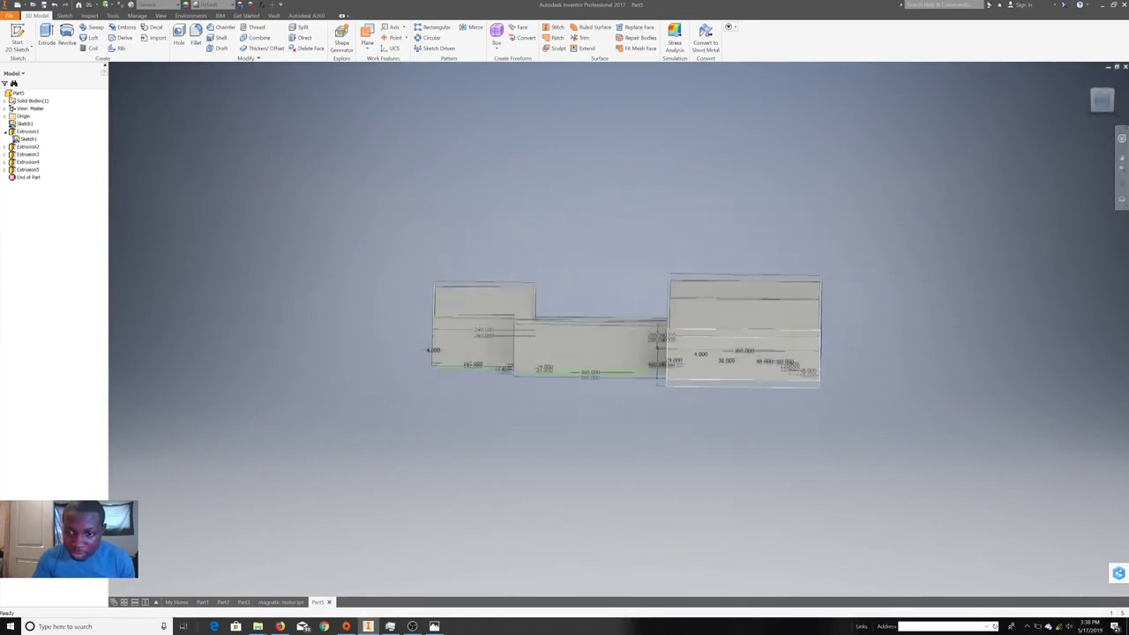
{"action": "right_click", "coordinate": [767, 338]}
{"action": "left_click", "coordinate": [768, 361]}
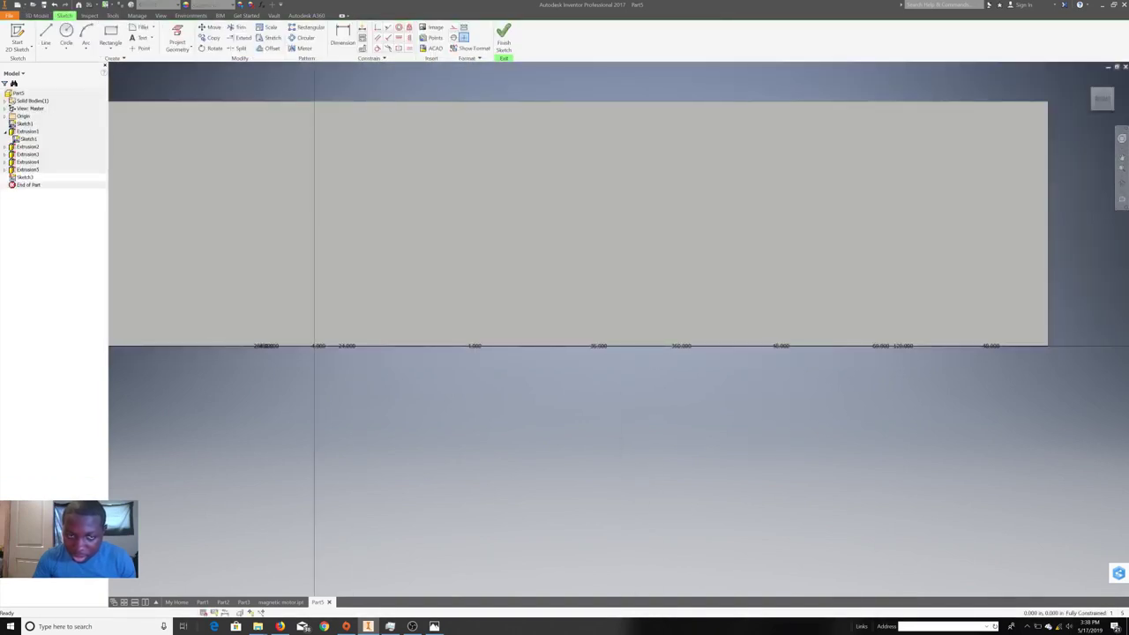
{"action": "scroll", "coordinate": [575, 362], "scroll_direction": "down", "scroll_amount": 1}
{"action": "scroll", "coordinate": [574, 363], "scroll_direction": "down", "scroll_amount": 2}
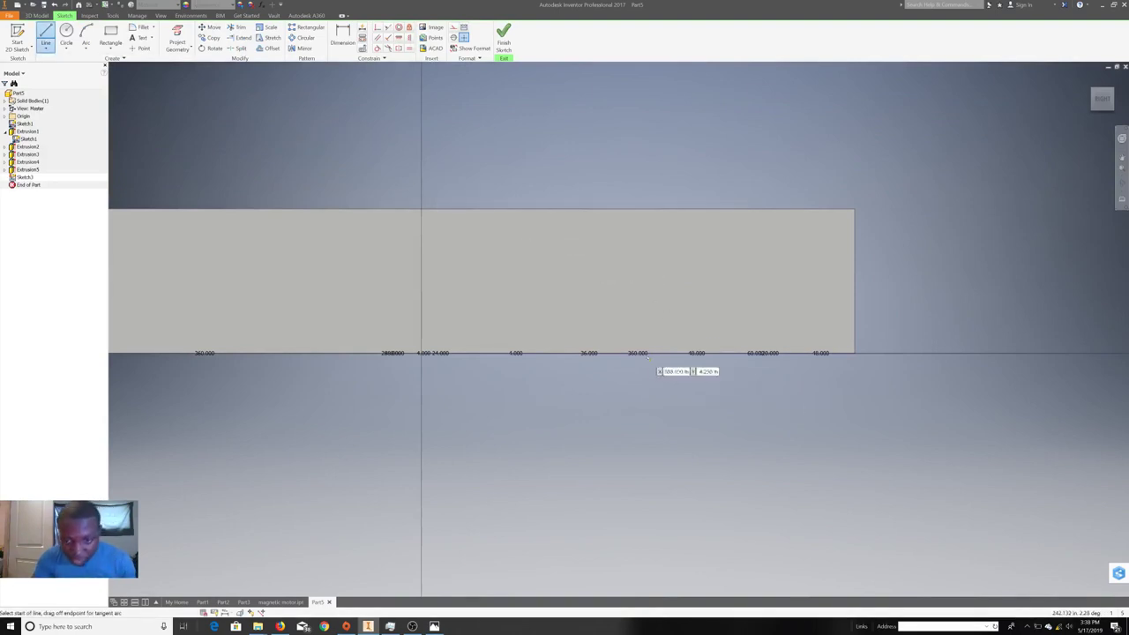
{"action": "right_click", "coordinate": [606, 302]}
{"action": "left_click", "coordinate": [563, 301]}
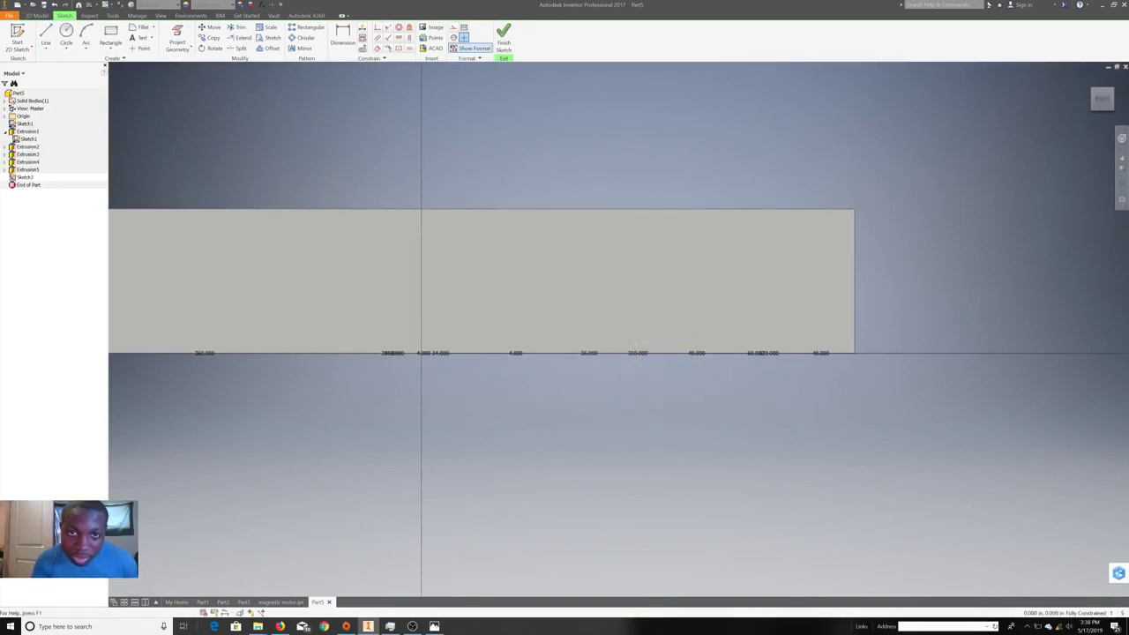
- Restart the sketch on the end wall face and project its outline edges
{"action": "right_click", "coordinate": [772, 325]}
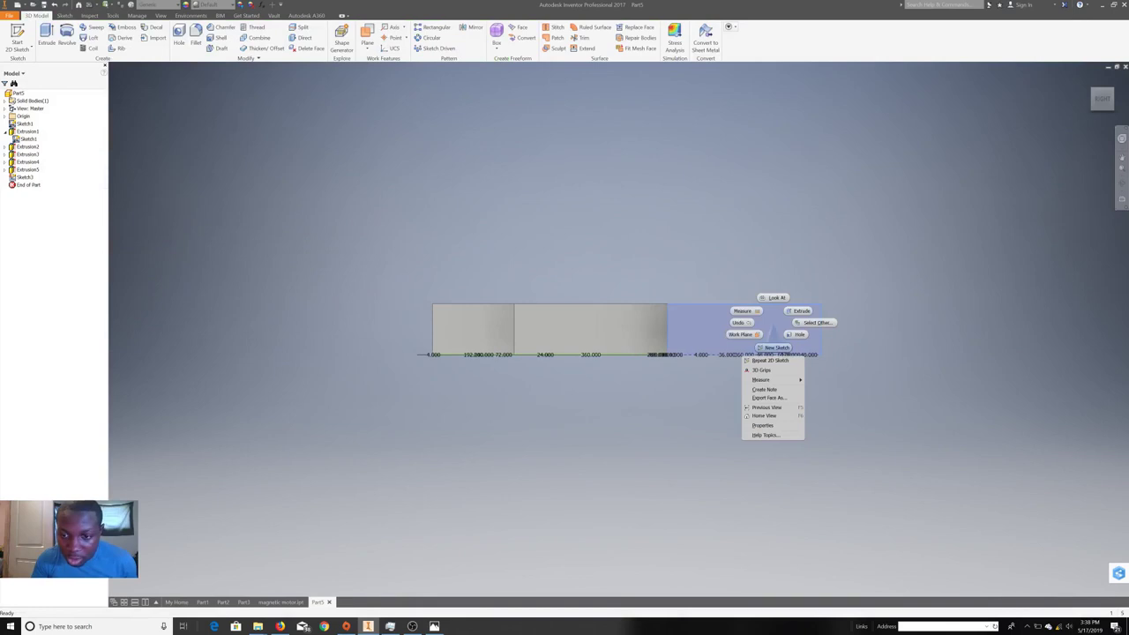
{"action": "left_click", "coordinate": [775, 347]}
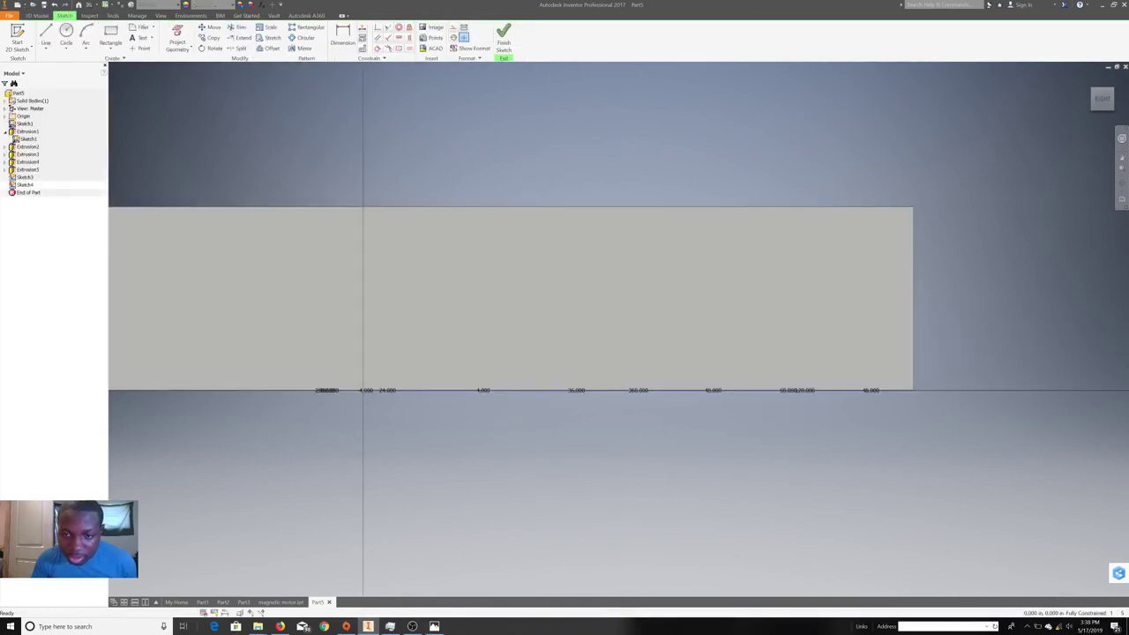
{"action": "right_click", "coordinate": [590, 298]}
{"action": "left_click", "coordinate": [628, 309]}
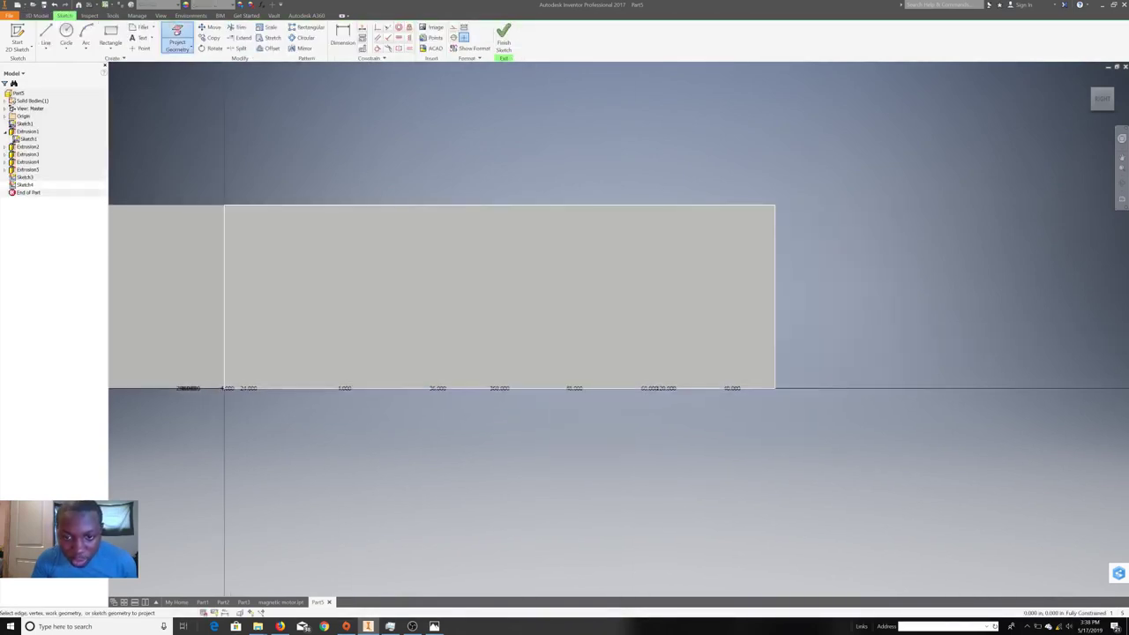
{"action": "left_click", "coordinate": [628, 309]}
{"action": "right_click", "coordinate": [327, 120]}
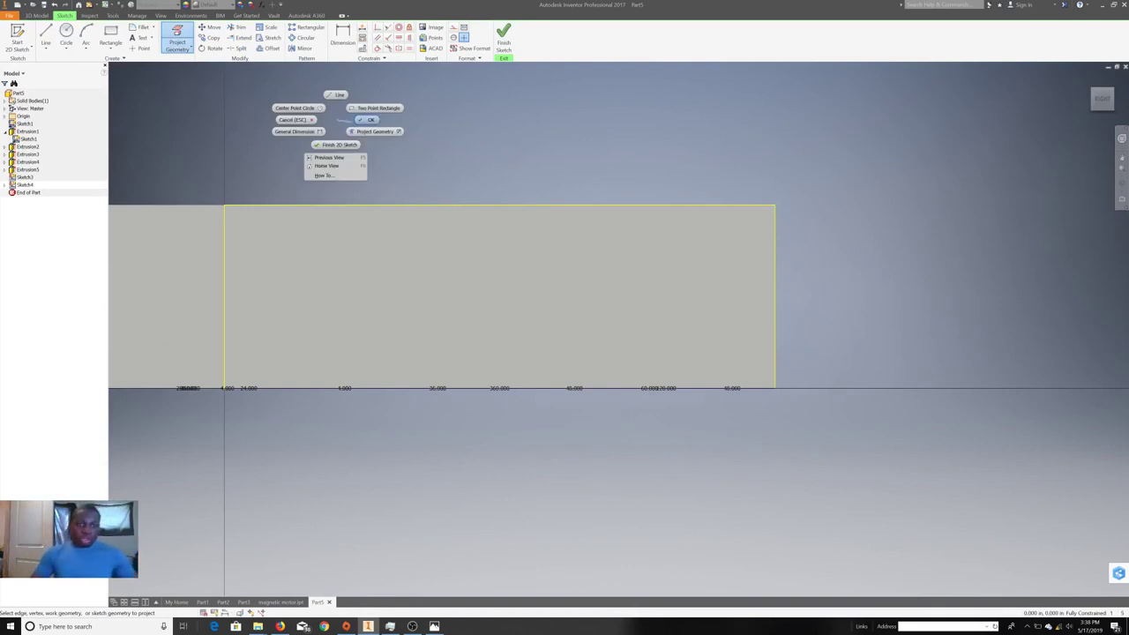
{"action": "left_click", "coordinate": [327, 91]}
- Draw a short vertical line down from the top edge's midpoint
{"action": "left_click", "coordinate": [45, 35]}
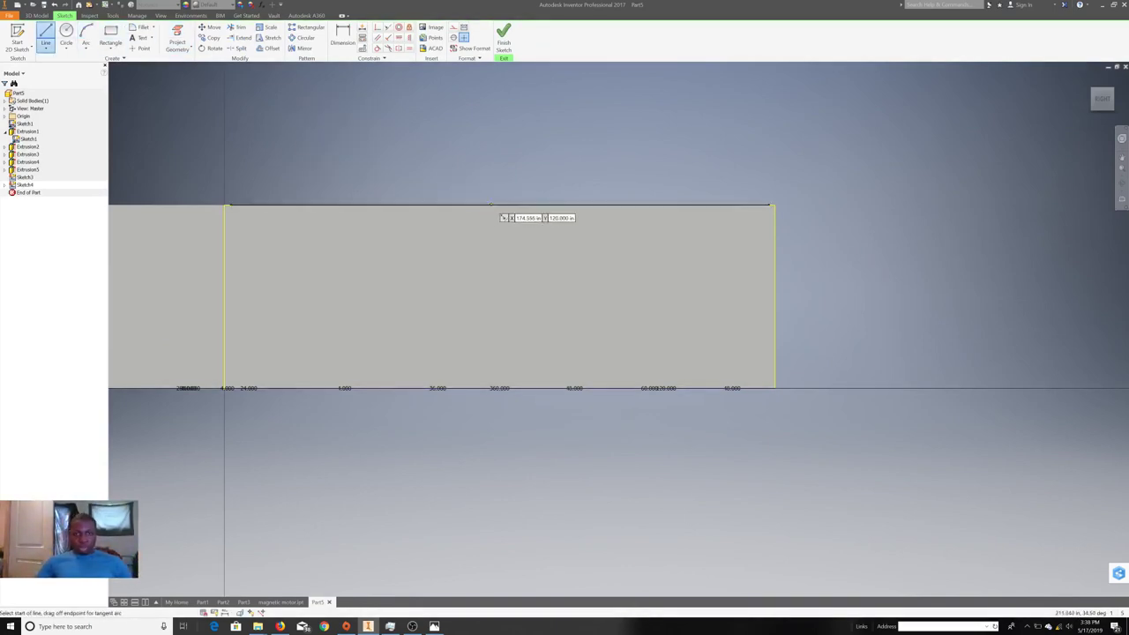
{"action": "left_click", "coordinate": [500, 204]}
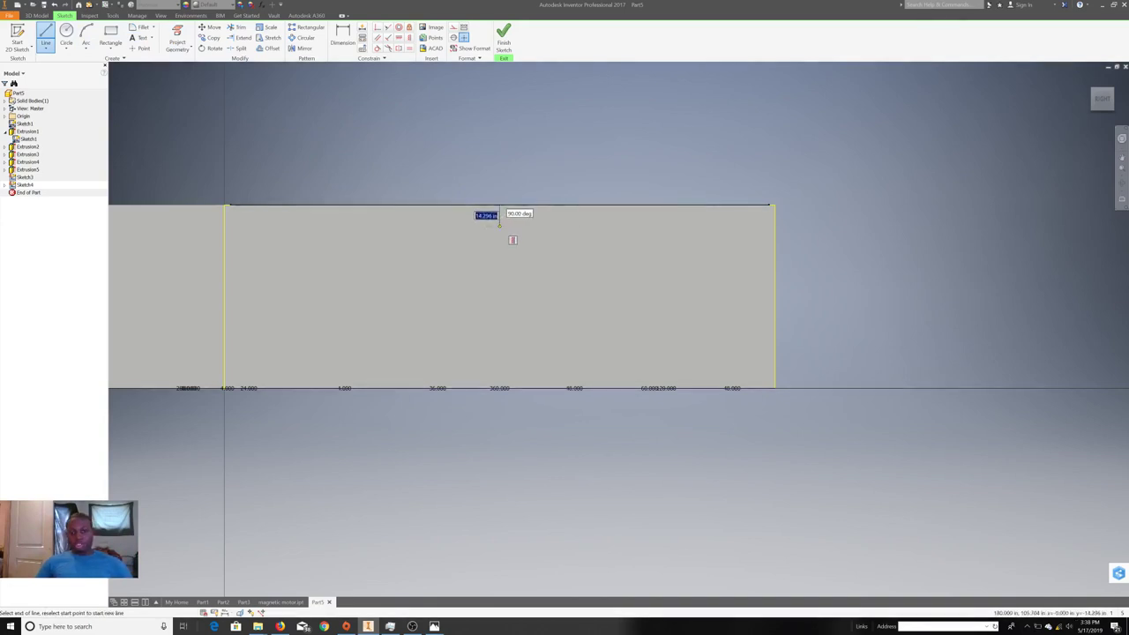
{"action": "right_click", "coordinate": [499, 238]}
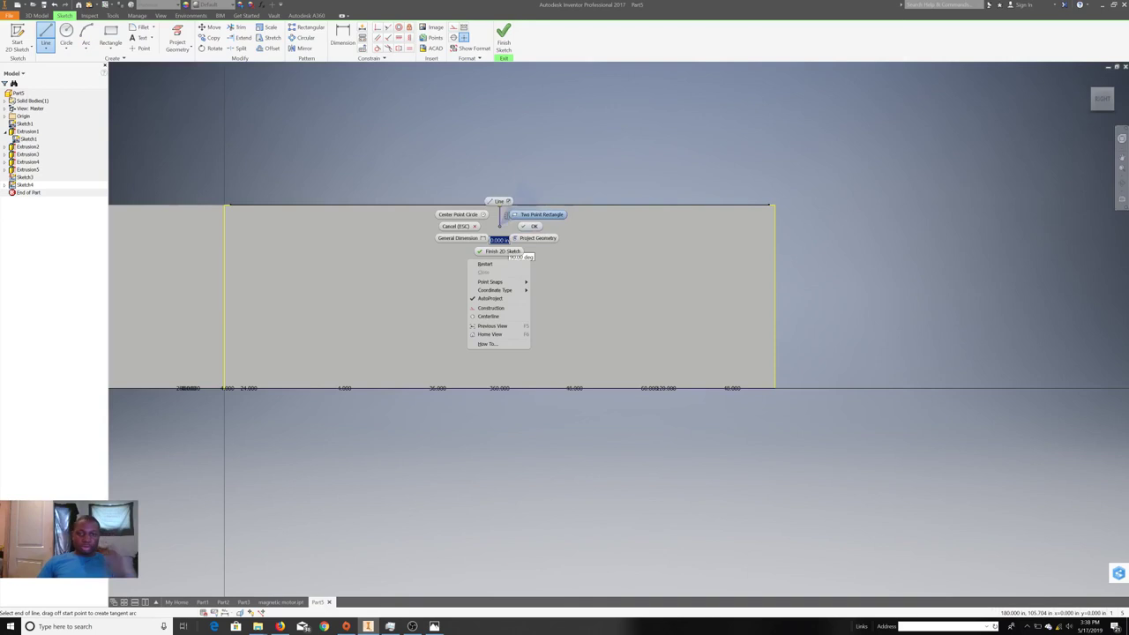
{"action": "left_click", "coordinate": [529, 226]}
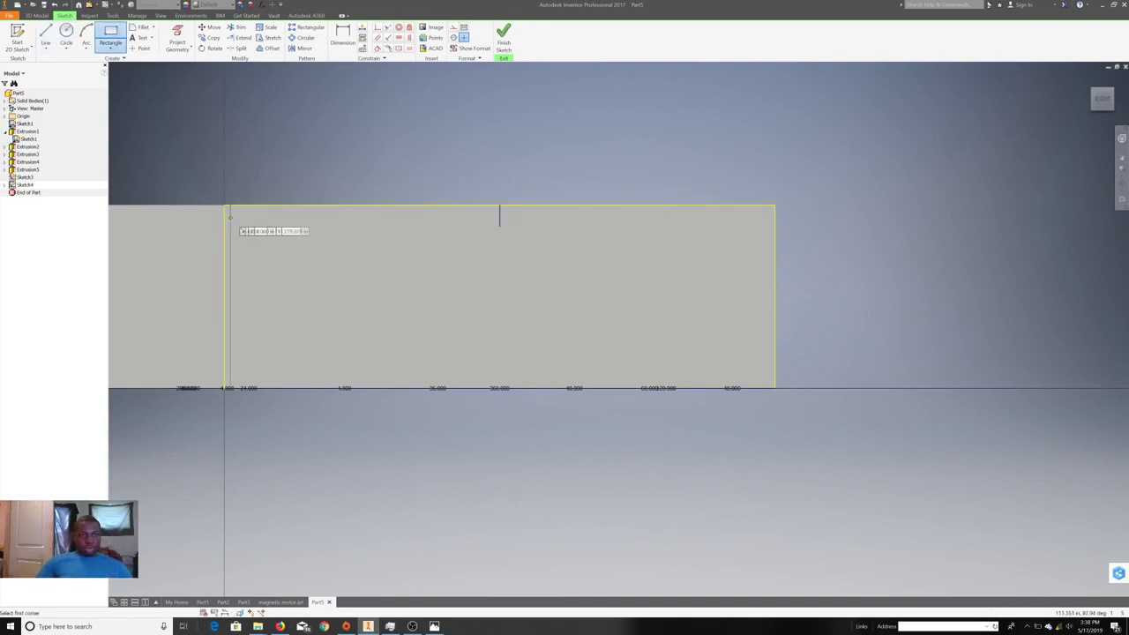
- Draw three window rectangles side by side on the left half of the wall
{"action": "left_click", "coordinate": [240, 219]}
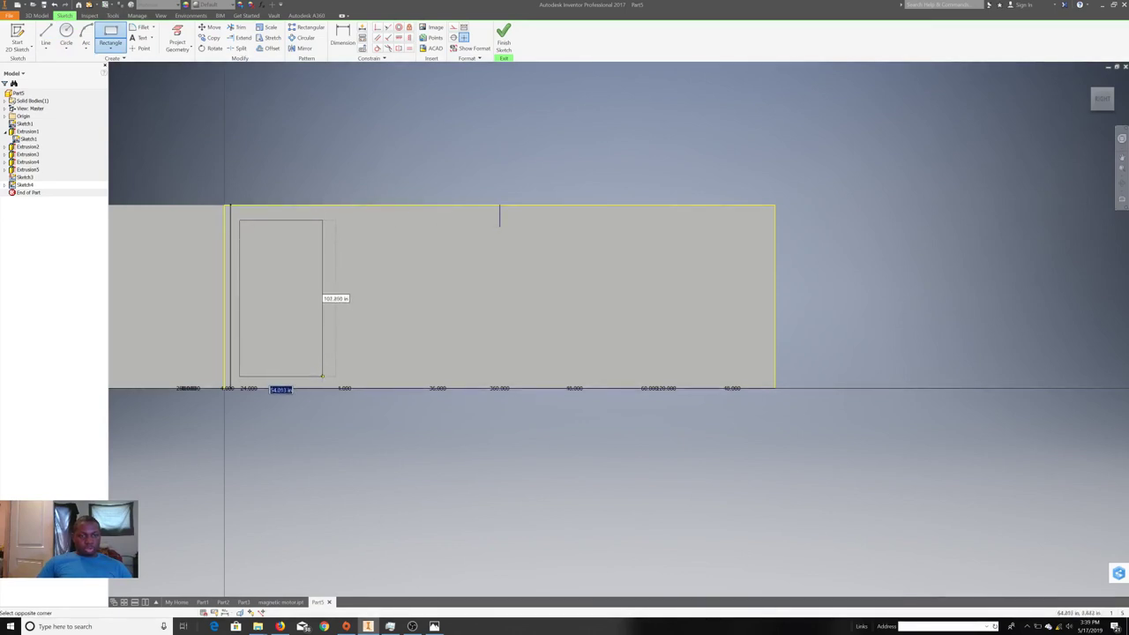
{"action": "left_click", "coordinate": [322, 382]}
{"action": "right_click", "coordinate": [396, 355]}
{"action": "left_click", "coordinate": [427, 344]}
{"action": "left_click", "coordinate": [111, 37]}
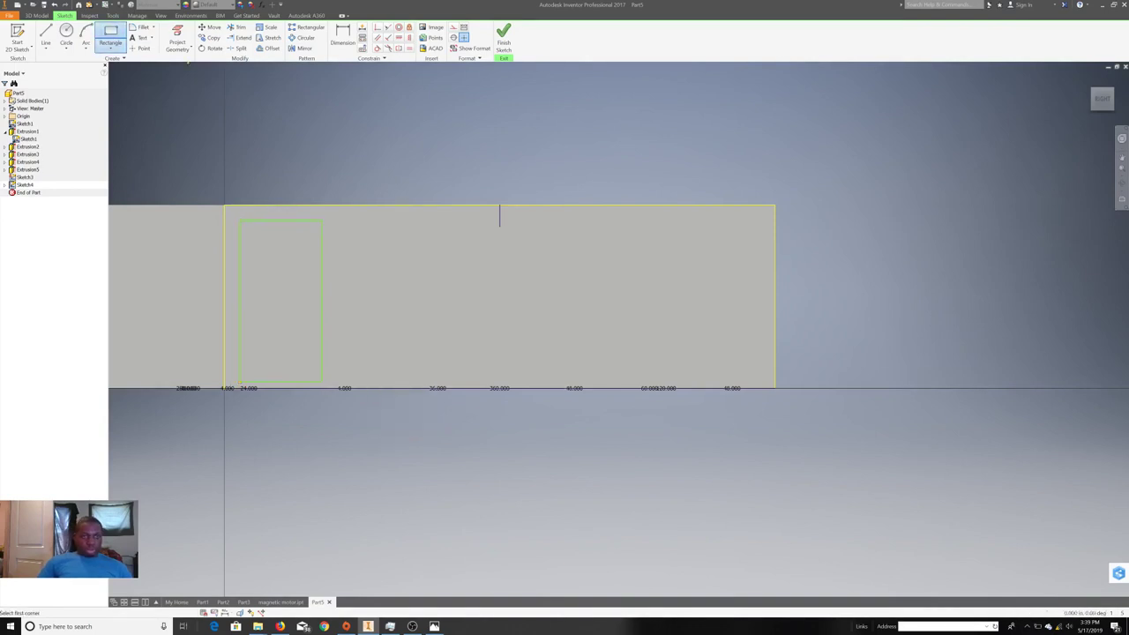
{"action": "left_click", "coordinate": [337, 220]}
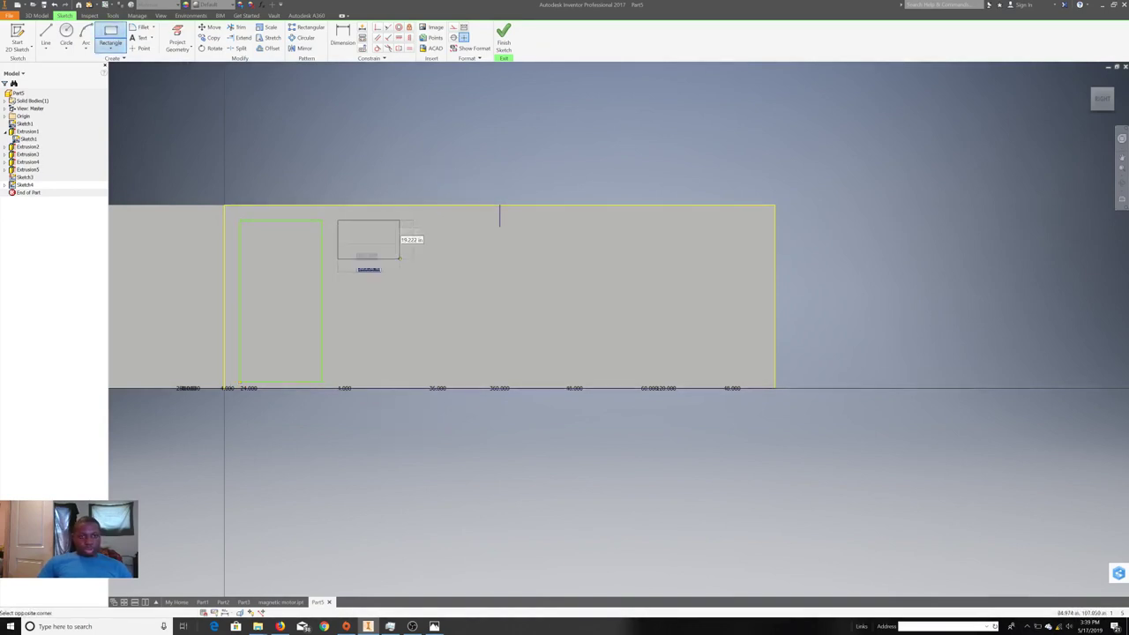
{"action": "left_click", "coordinate": [412, 381]}
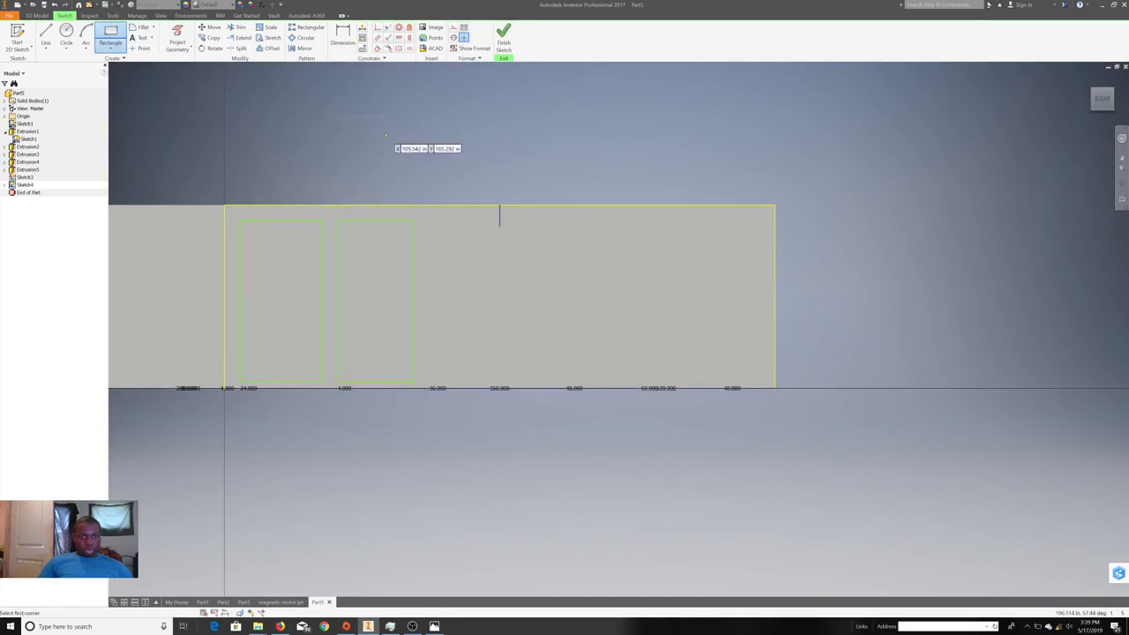
{"action": "left_click", "coordinate": [435, 220]}
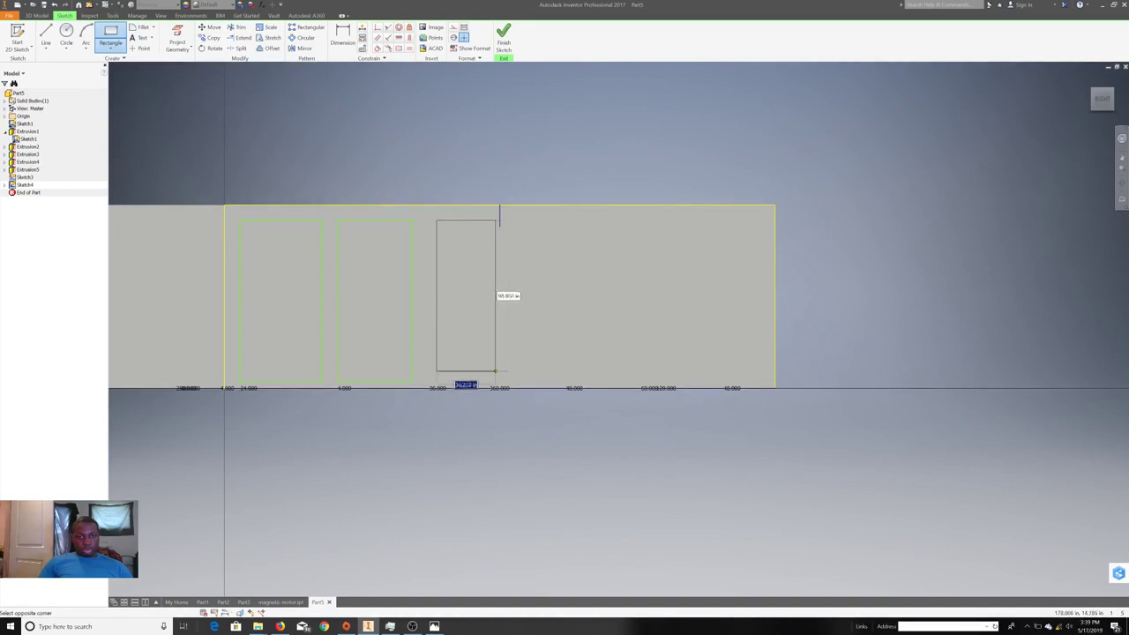
{"action": "left_click", "coordinate": [492, 381]}
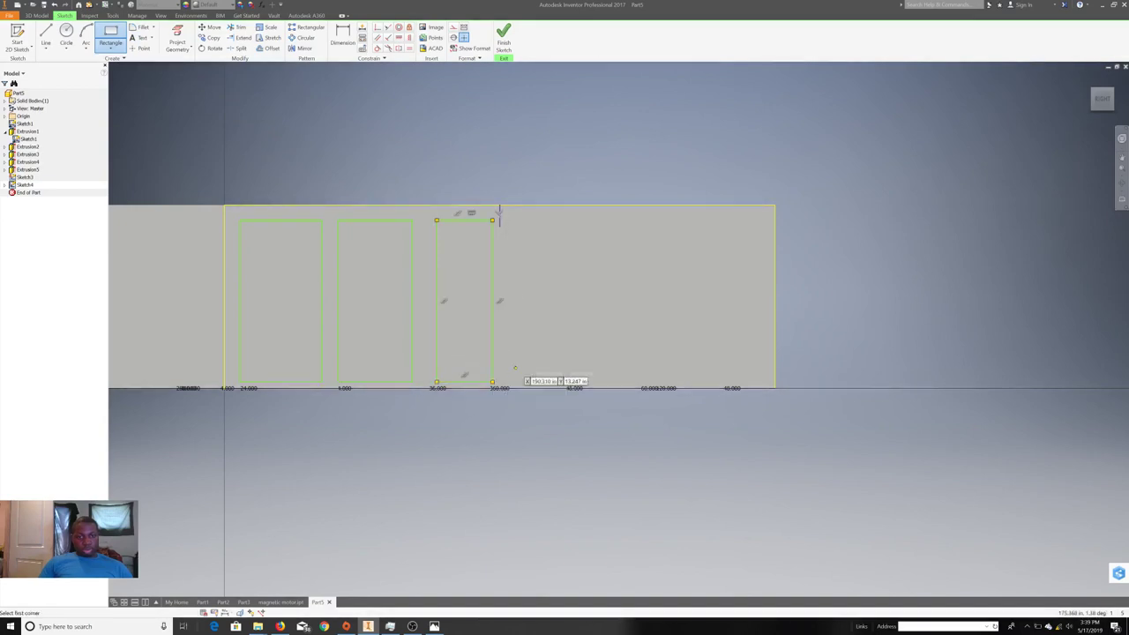
{"action": "right_click", "coordinate": [530, 359]}
{"action": "left_click", "coordinate": [529, 357]}
{"action": "key", "text": "Escape"}
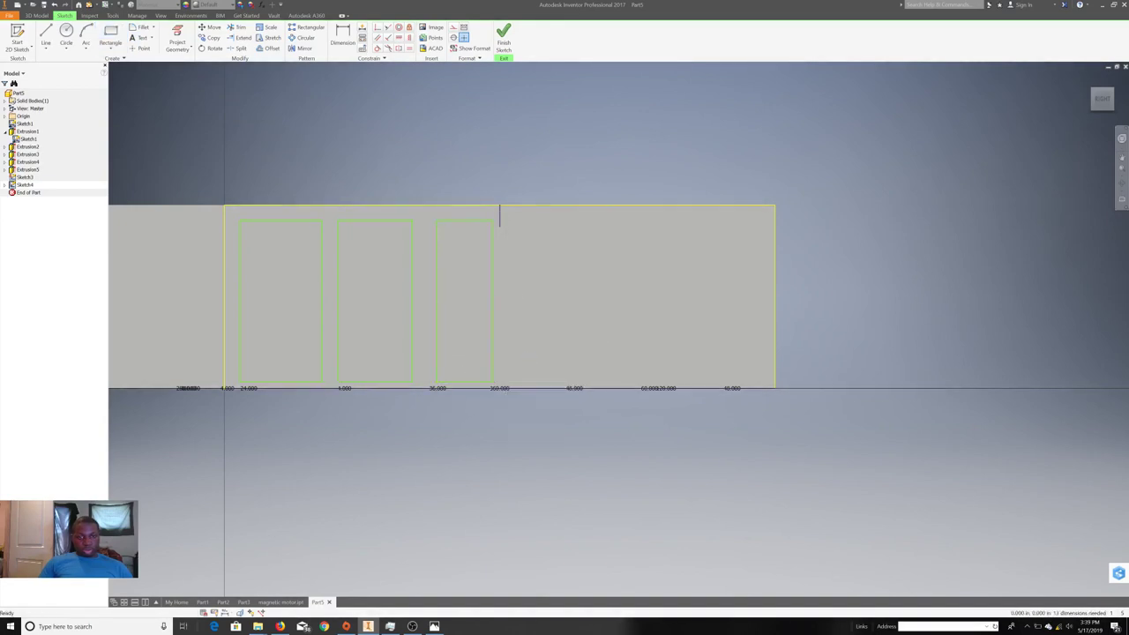
- Drag the windows' vertical edges to fine-tune each window's width and spacing
{"action": "left_click_drag", "start_coordinate": [436, 300], "coordinate": [424, 300]}
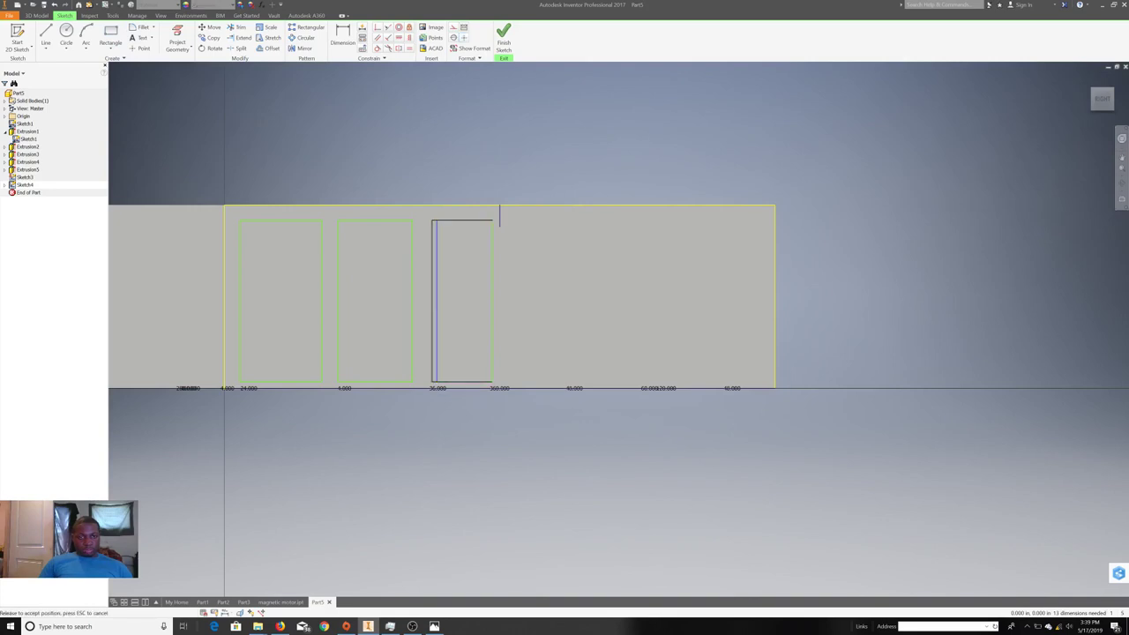
{"action": "left_click_drag", "start_coordinate": [425, 300], "coordinate": [422, 300]}
{"action": "key", "text": "Escape"}
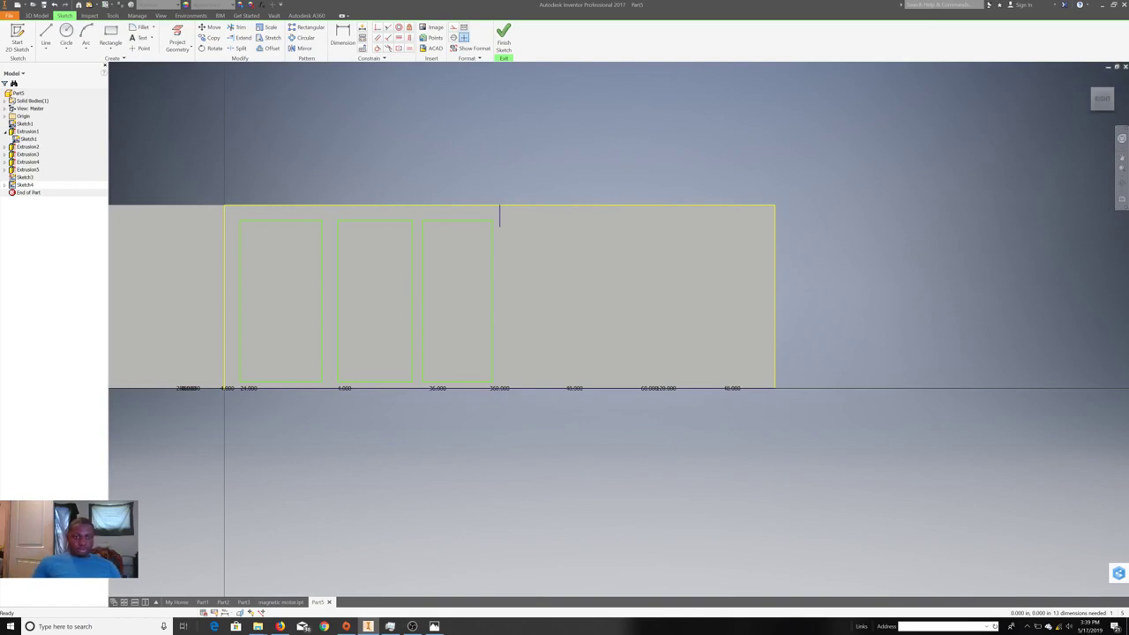
{"action": "left_click_drag", "start_coordinate": [328, 301], "coordinate": [338, 301]}
{"action": "left_click_drag", "start_coordinate": [337, 301], "coordinate": [418, 301]}
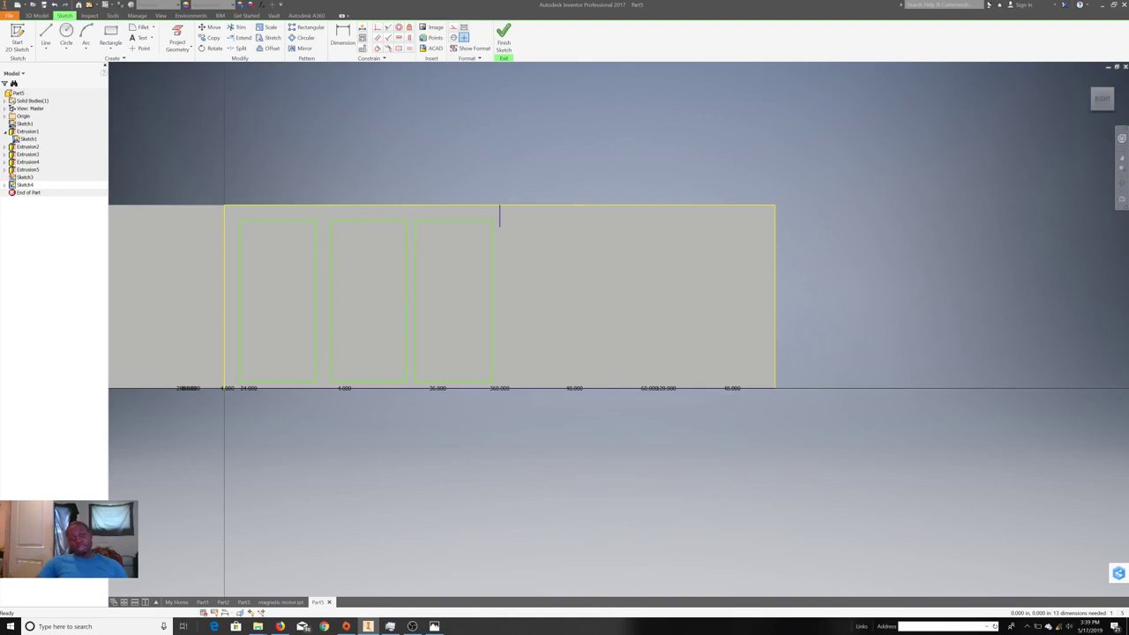
{"action": "left_click_drag", "start_coordinate": [331, 300], "coordinate": [324, 302]}
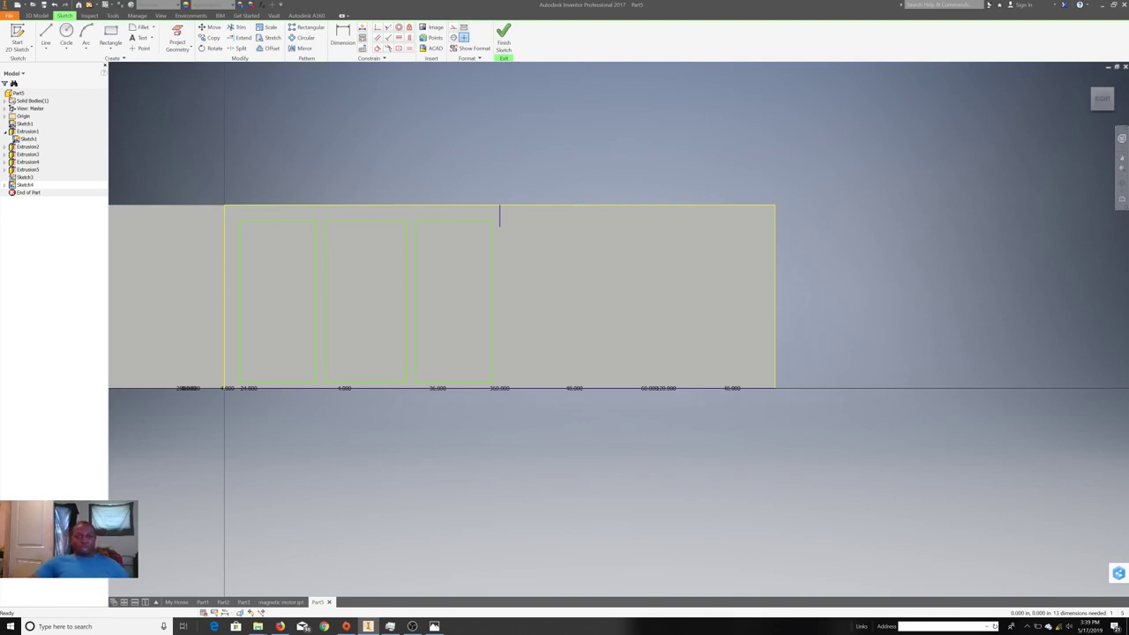
{"action": "left_click_drag", "start_coordinate": [492, 300], "coordinate": [494, 300]}
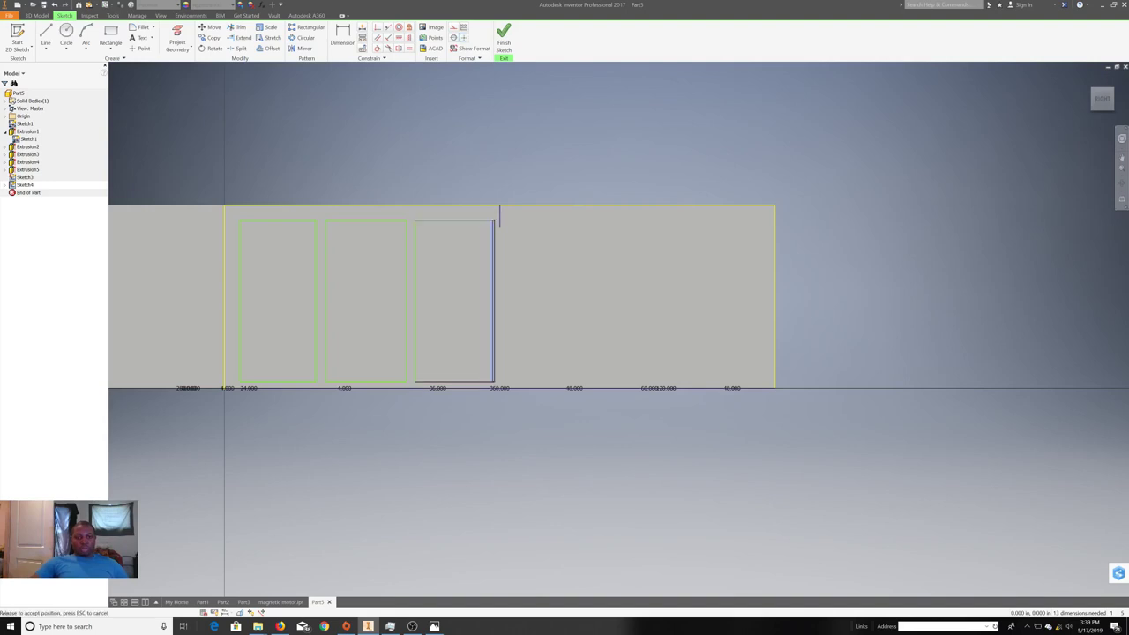
{"action": "left_click_drag", "start_coordinate": [494, 300], "coordinate": [496, 299]}
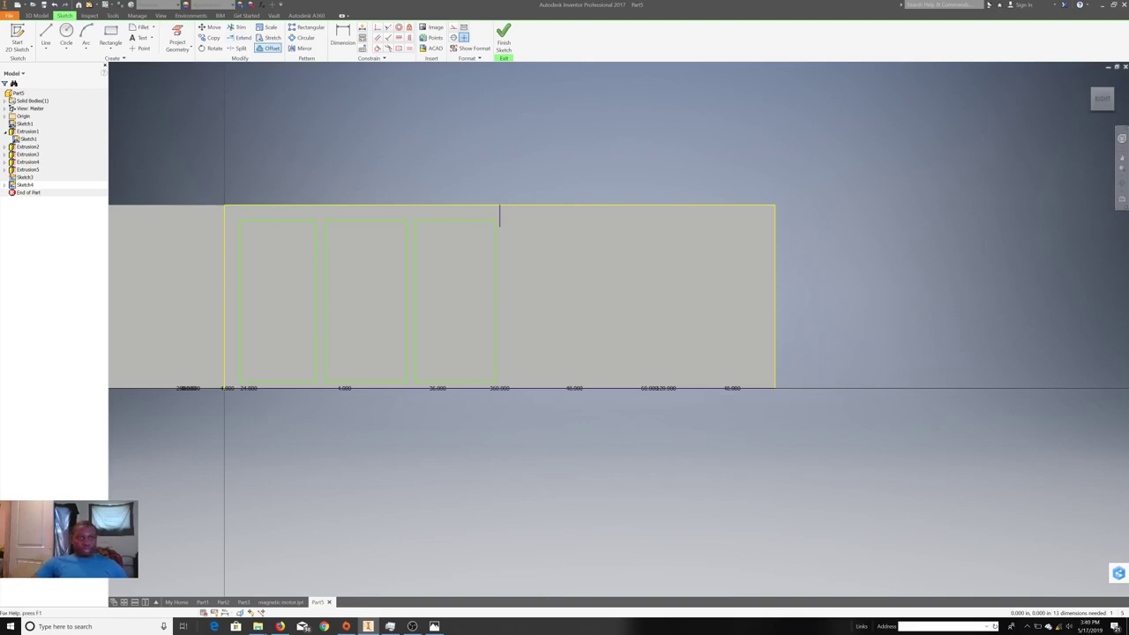
- Mirror the three window rectangles across the vertical centre line and finish Sketch4
{"action": "left_click", "coordinate": [304, 48]}
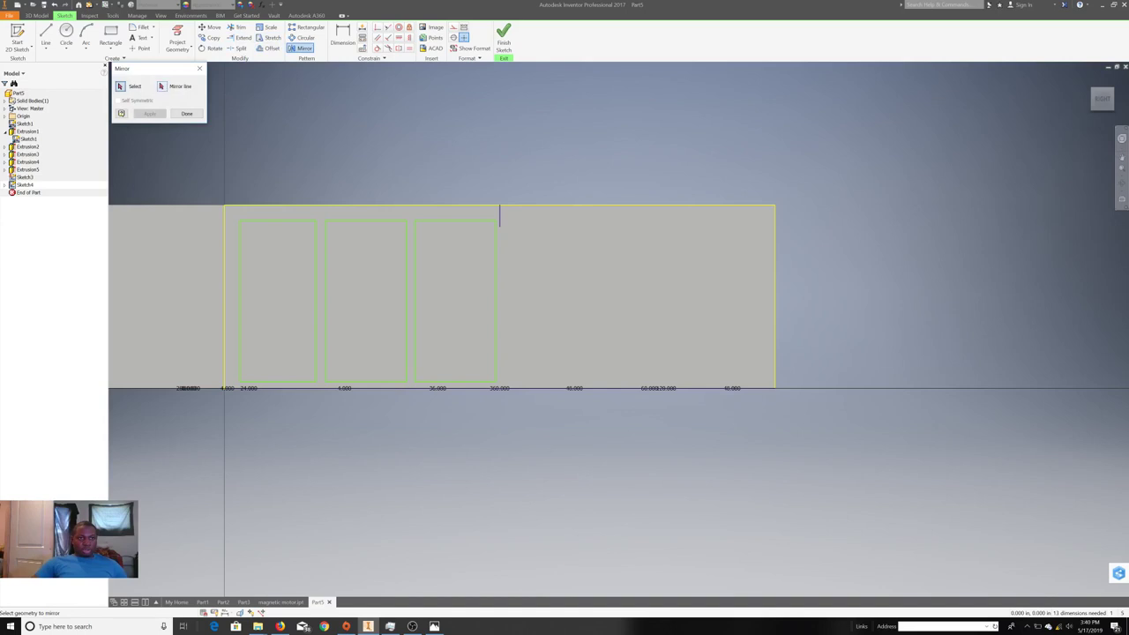
{"action": "left_click", "coordinate": [499, 216]}
{"action": "left_click_drag", "start_coordinate": [232, 210], "coordinate": [499, 392]}
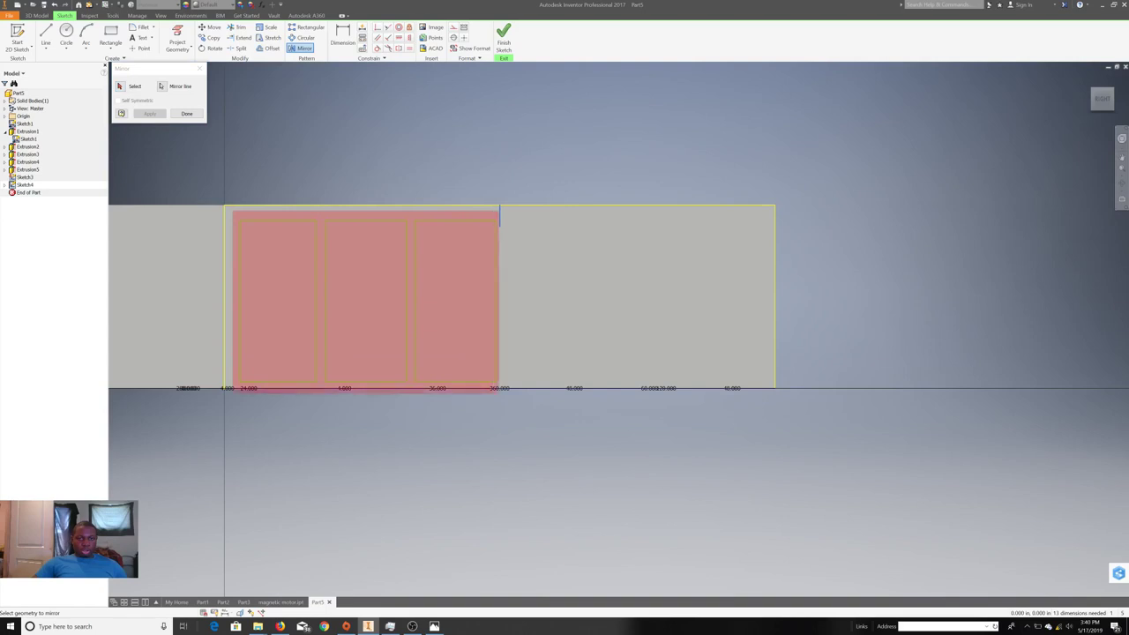
{"action": "left_click_drag", "start_coordinate": [500, 393], "coordinate": [500, 393]}
{"action": "left_click", "coordinate": [150, 113]}
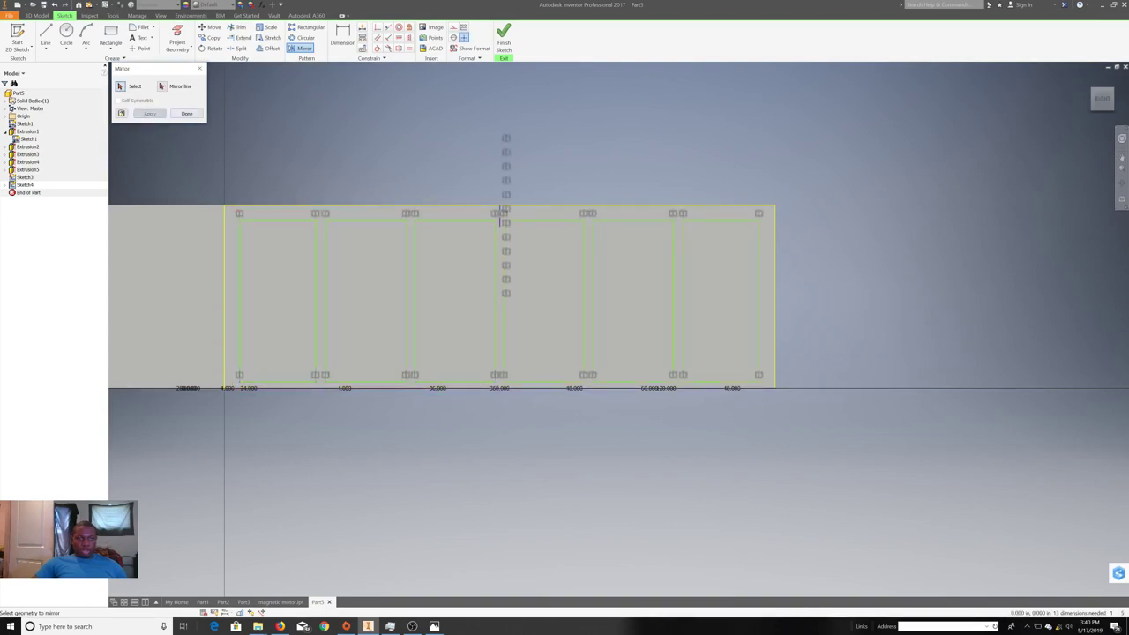
{"action": "left_click", "coordinate": [186, 113]}
{"action": "left_click", "coordinate": [503, 37]}
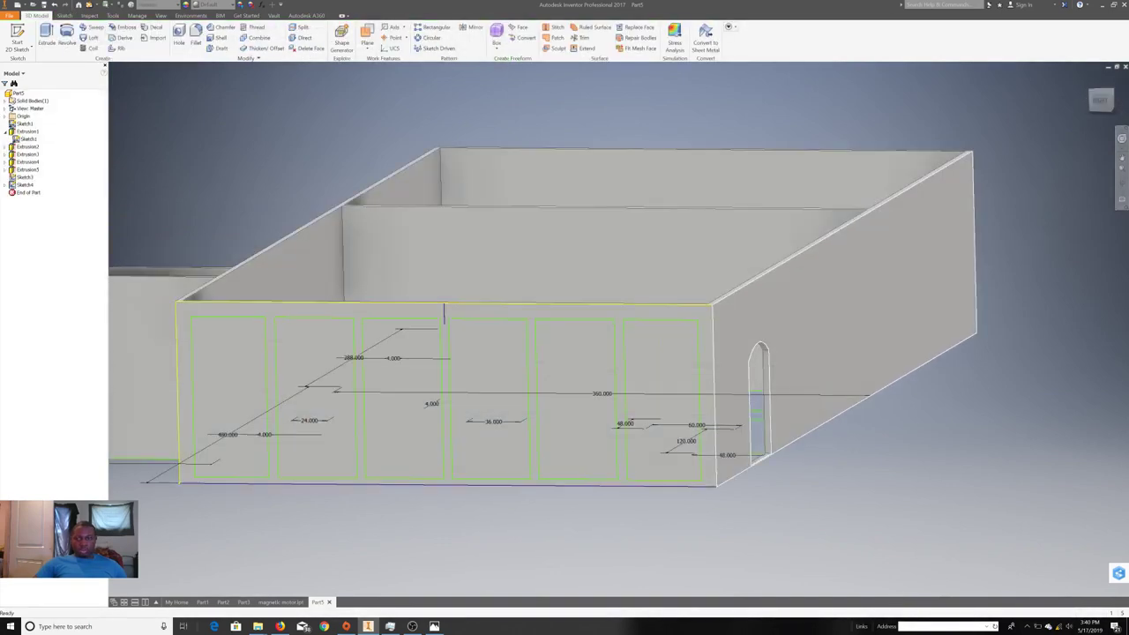
- Extrude all six window profiles as a cut through the front wall
{"action": "left_click", "coordinate": [46, 39]}
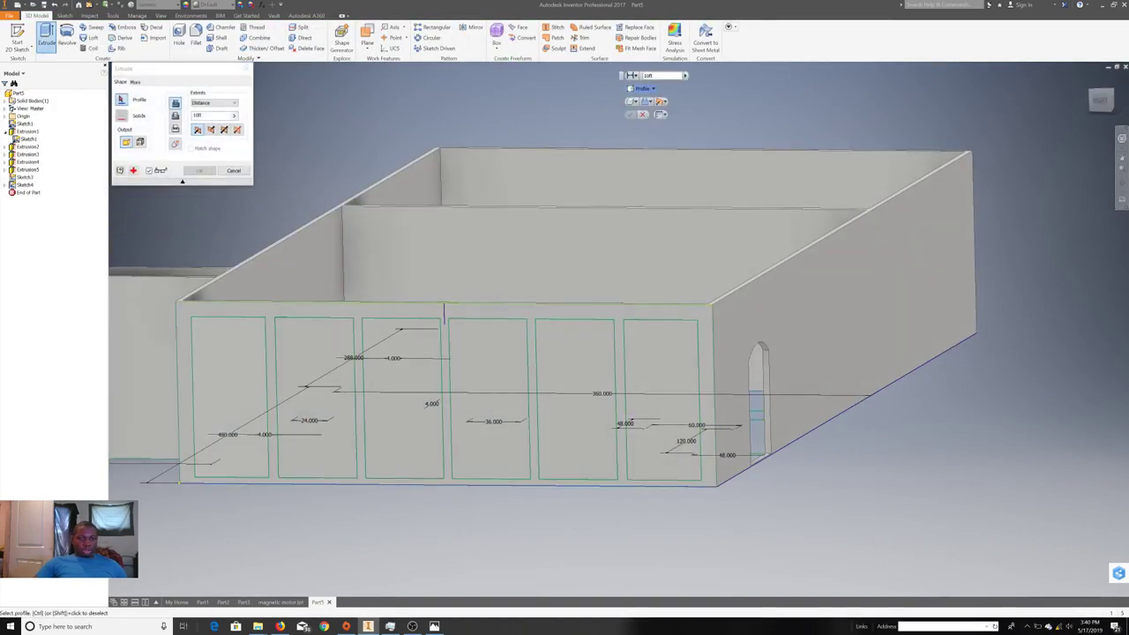
{"action": "left_click", "coordinate": [225, 406]}
{"action": "left_click", "coordinate": [313, 406]}
{"action": "left_click", "coordinate": [402, 406]}
{"action": "left_click", "coordinate": [490, 406]}
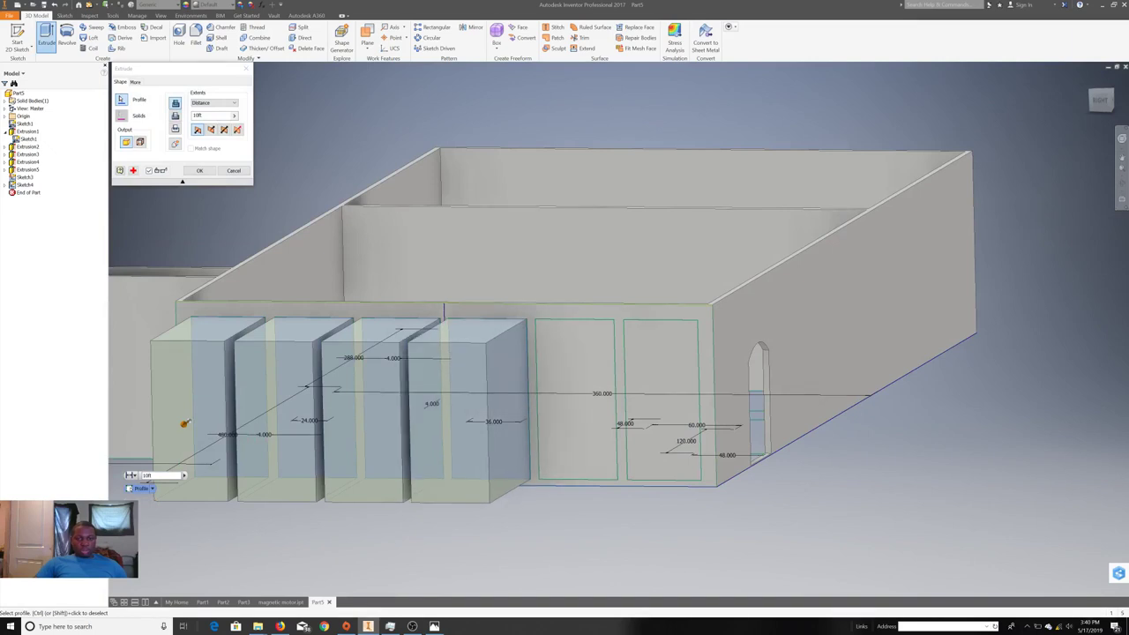
{"action": "left_click", "coordinate": [575, 406]}
{"action": "left_click", "coordinate": [662, 405]}
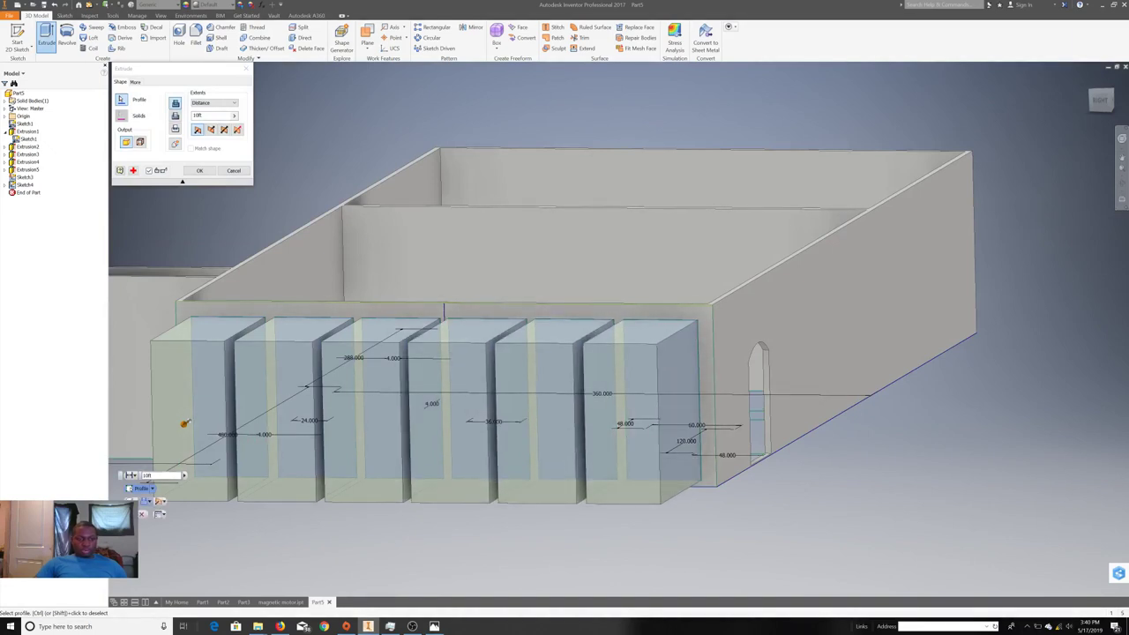
{"action": "left_click", "coordinate": [150, 520]}
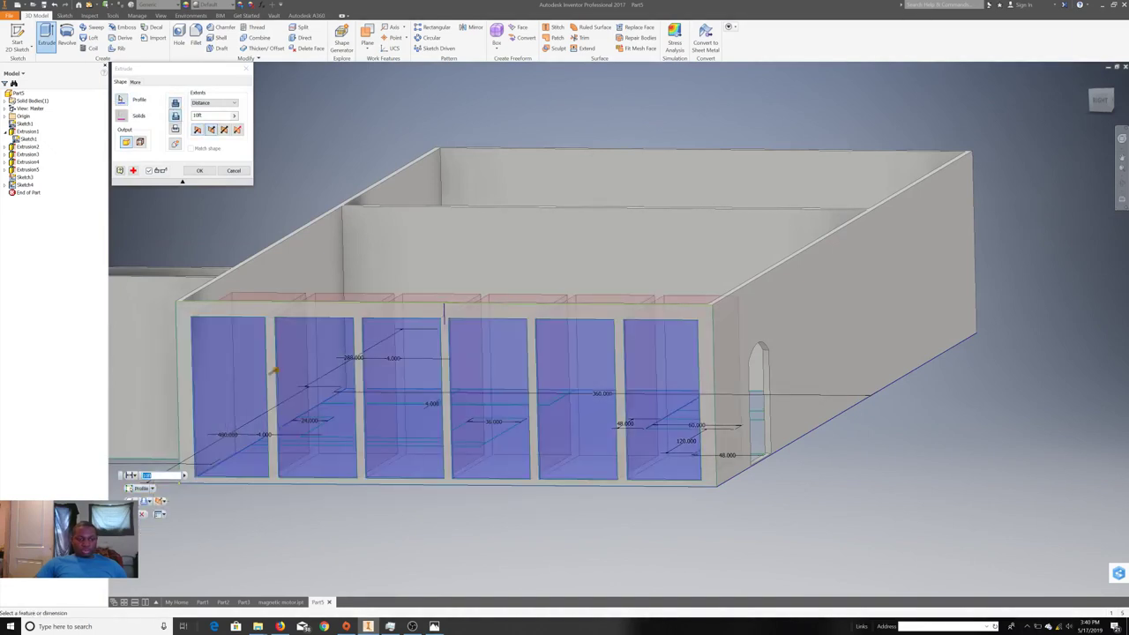
{"action": "left_click", "coordinate": [198, 171]}
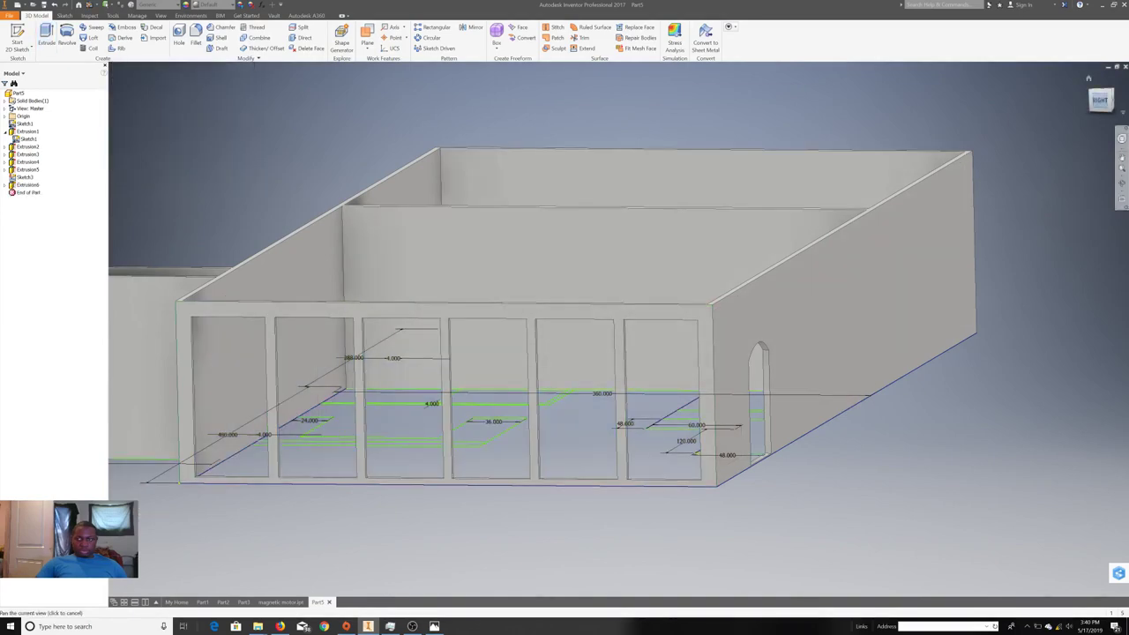
{"action": "middle_click_drag", "start_coordinate": [565, 335], "coordinate": [618, 329], "text": "shift"}
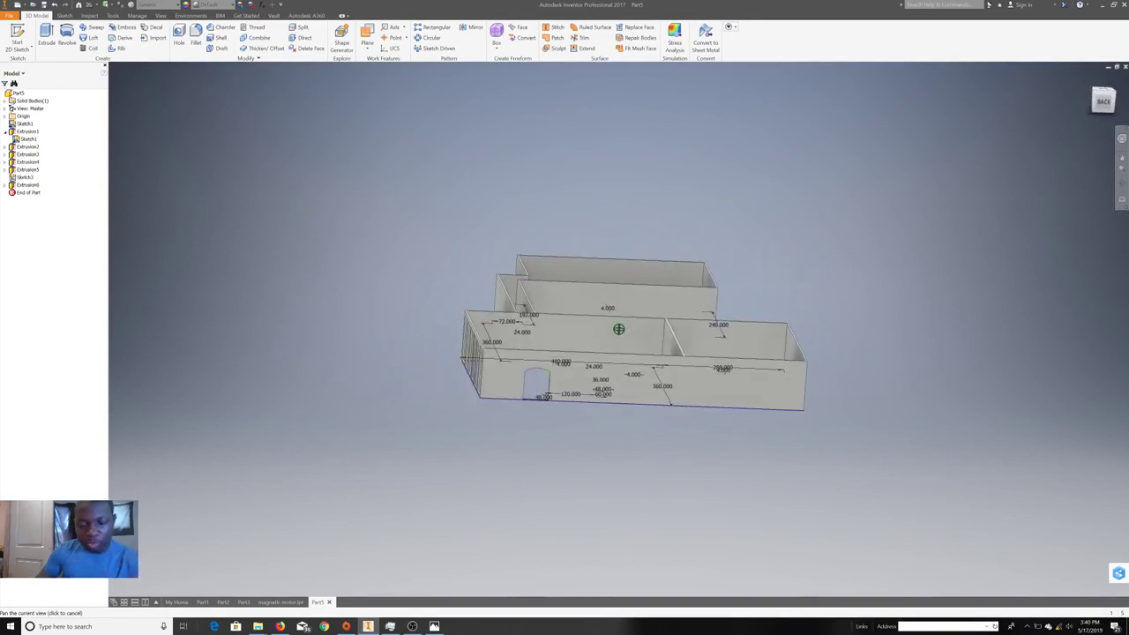
- Orbit to a top view and start Sketch5 on the back wall face
{"action": "middle_click_drag", "start_coordinate": [618, 329], "coordinate": [619, 329], "text": "shift"}
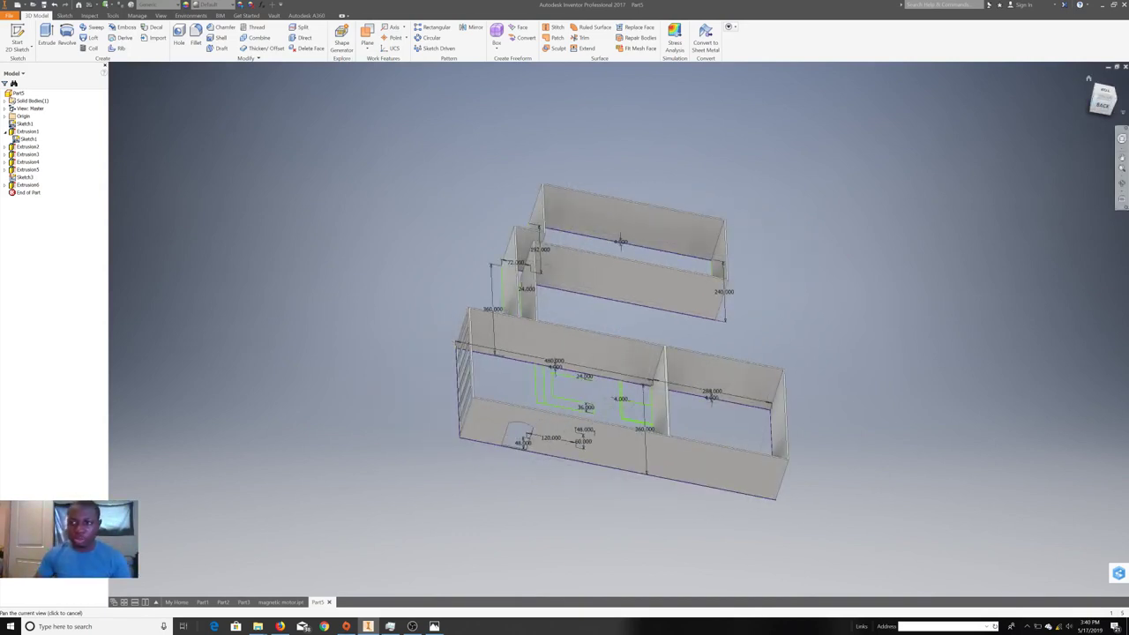
{"action": "middle_click_drag", "start_coordinate": [618, 329], "coordinate": [590, 291], "text": "shift"}
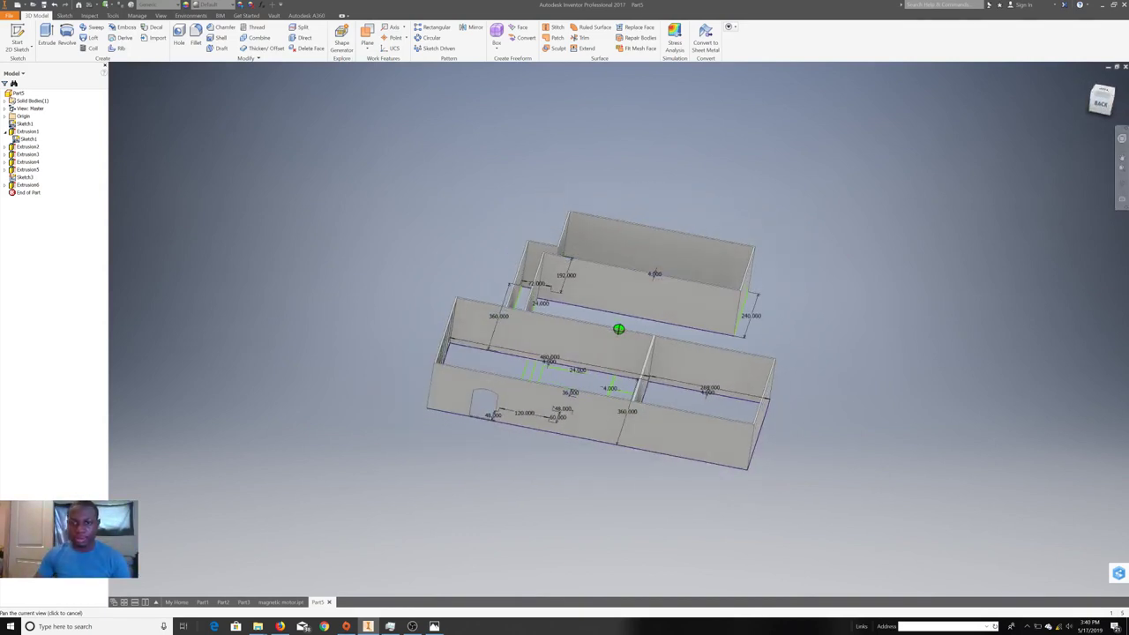
{"action": "right_click", "coordinate": [589, 291]}
{"action": "left_click", "coordinate": [593, 315]}
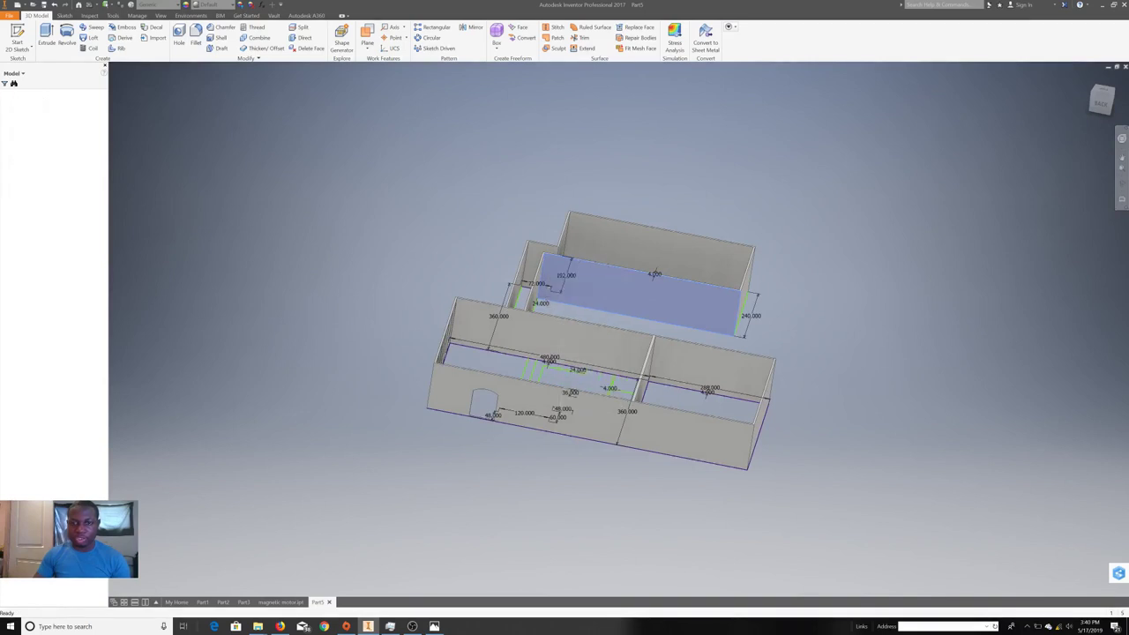
{"action": "right_click", "coordinate": [873, 239]}
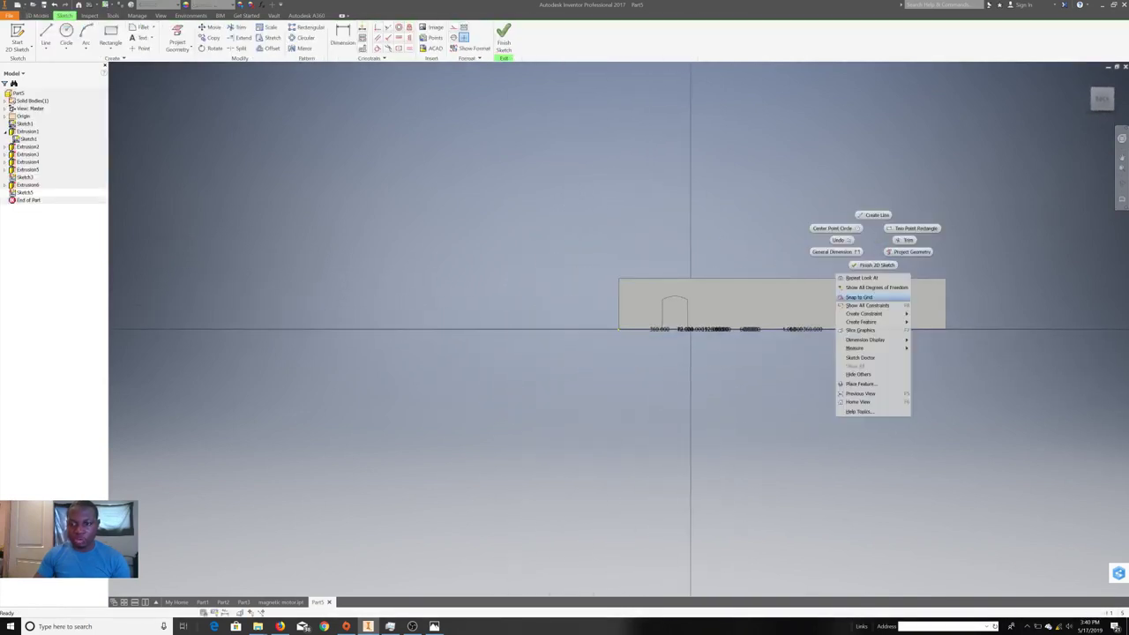
- Slice the graphics to expose the sketch plane on the wall
{"action": "left_click", "coordinate": [860, 330]}
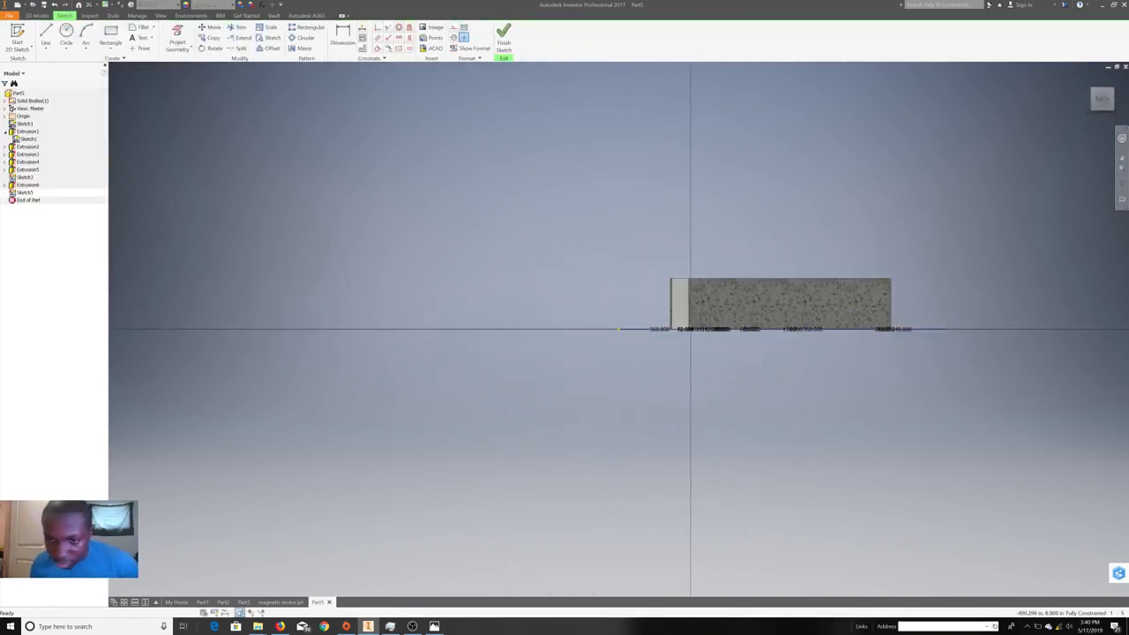
{"action": "scroll", "coordinate": [829, 333], "scroll_direction": "down", "scroll_amount": 3}
{"action": "scroll", "coordinate": [829, 333], "scroll_direction": "down", "scroll_amount": 2}
{"action": "scroll", "coordinate": [279, 487], "scroll_direction": "up", "scroll_amount": 2}
{"action": "scroll", "coordinate": [279, 487], "scroll_direction": "up", "scroll_amount": 2}
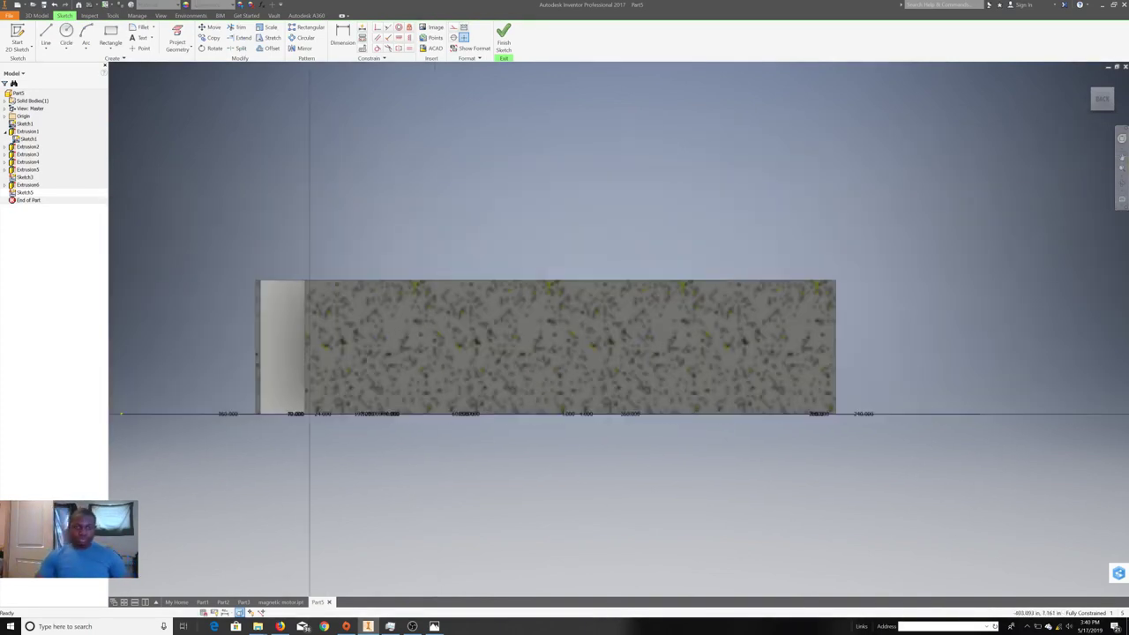
- Draw four connected lines forming a tall rectangle near the wall's left end
{"action": "left_click", "coordinate": [45, 38]}
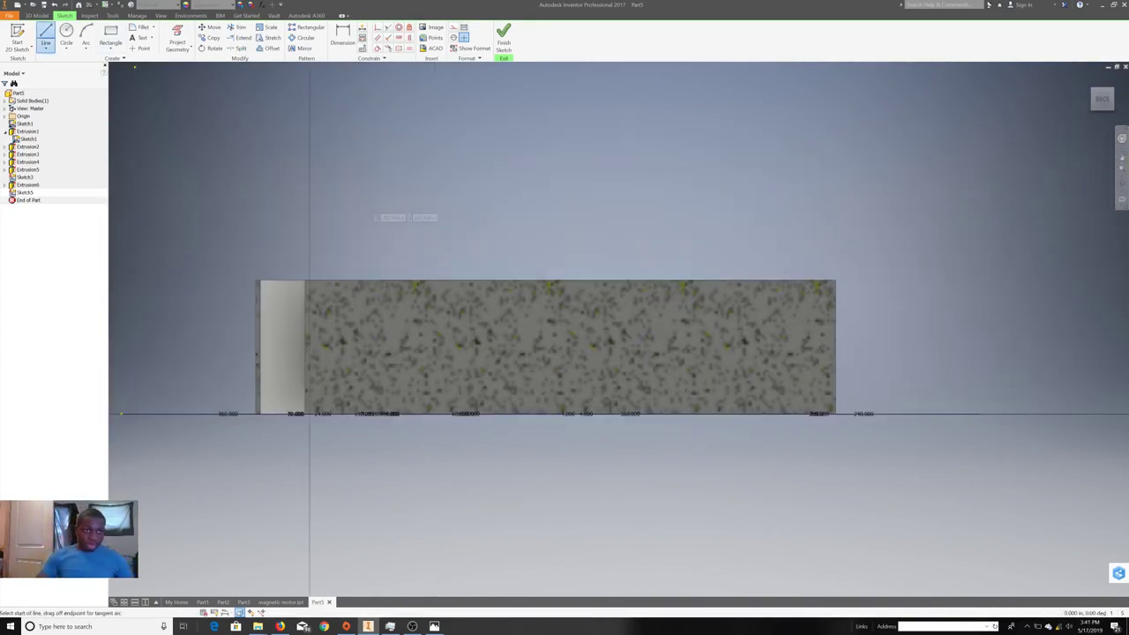
{"action": "right_click", "coordinate": [461, 244]}
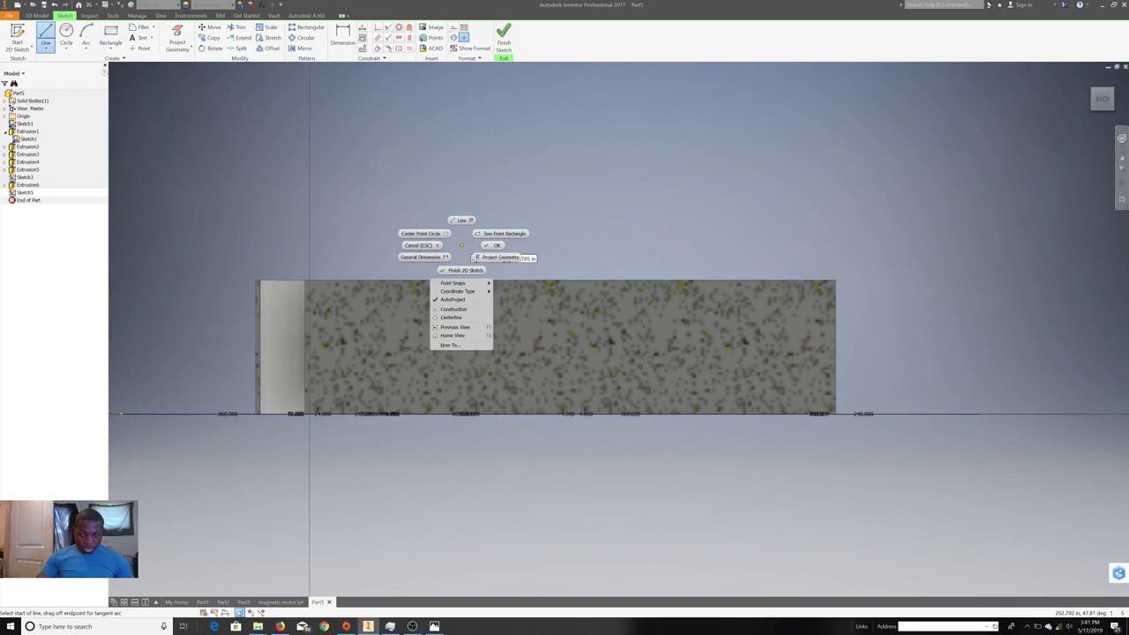
{"action": "key", "text": "Escape"}
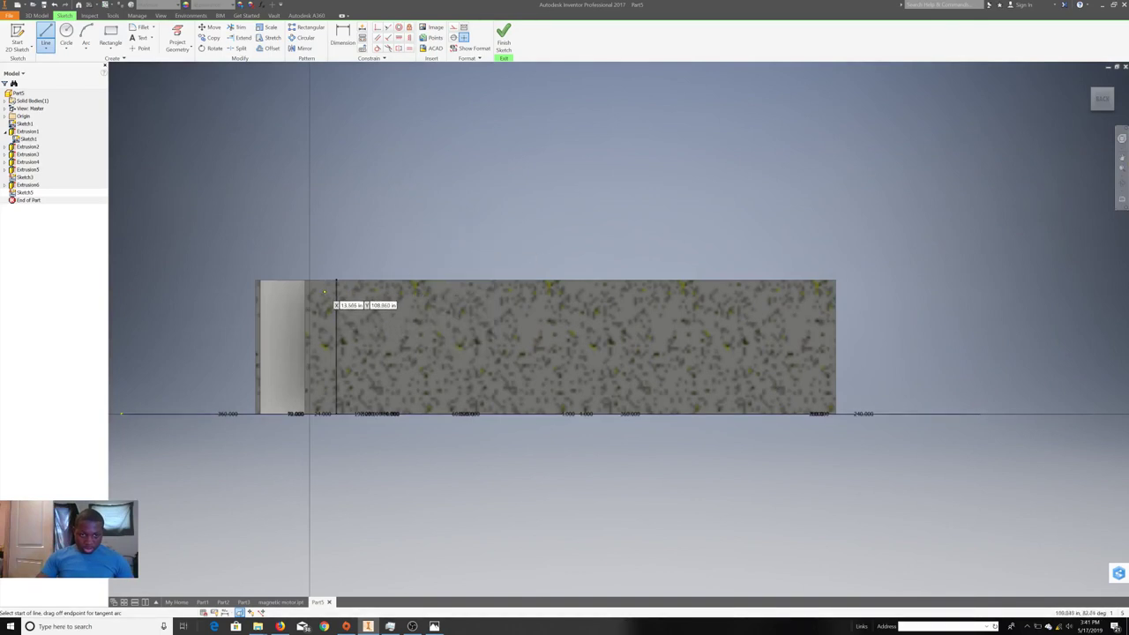
{"action": "left_click", "coordinate": [336, 281]}
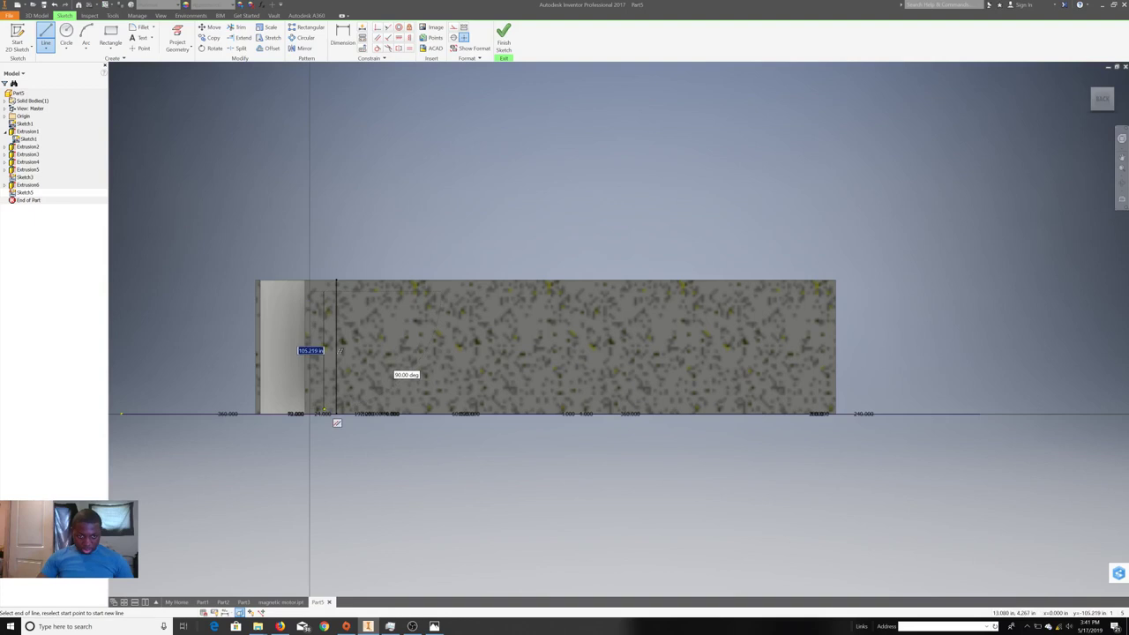
{"action": "left_click", "coordinate": [336, 413]}
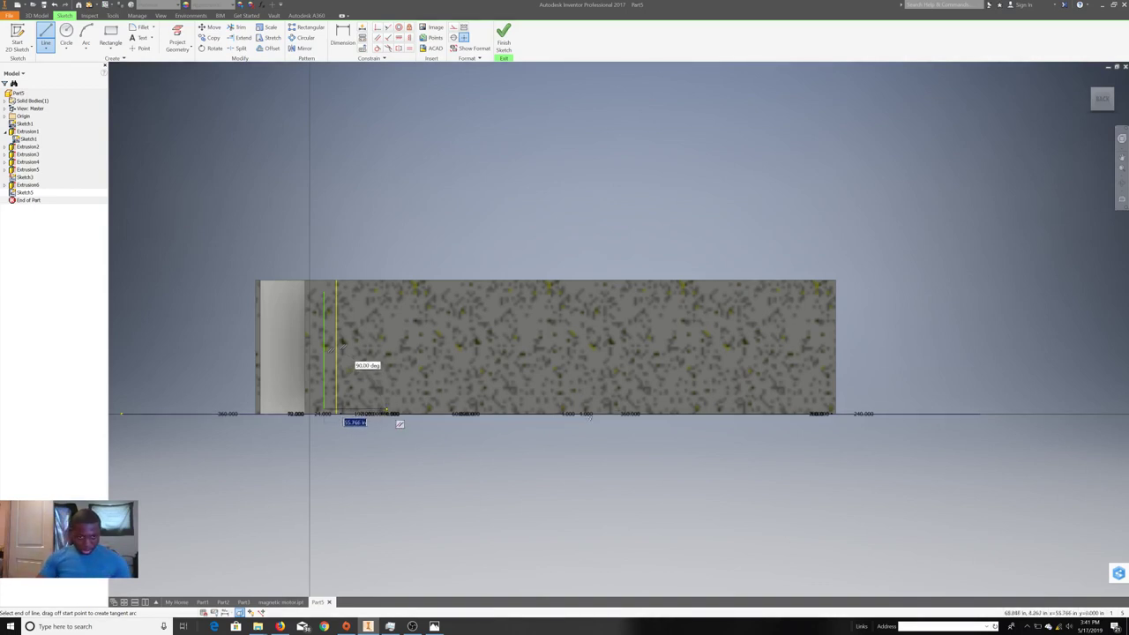
{"action": "left_click", "coordinate": [385, 412]}
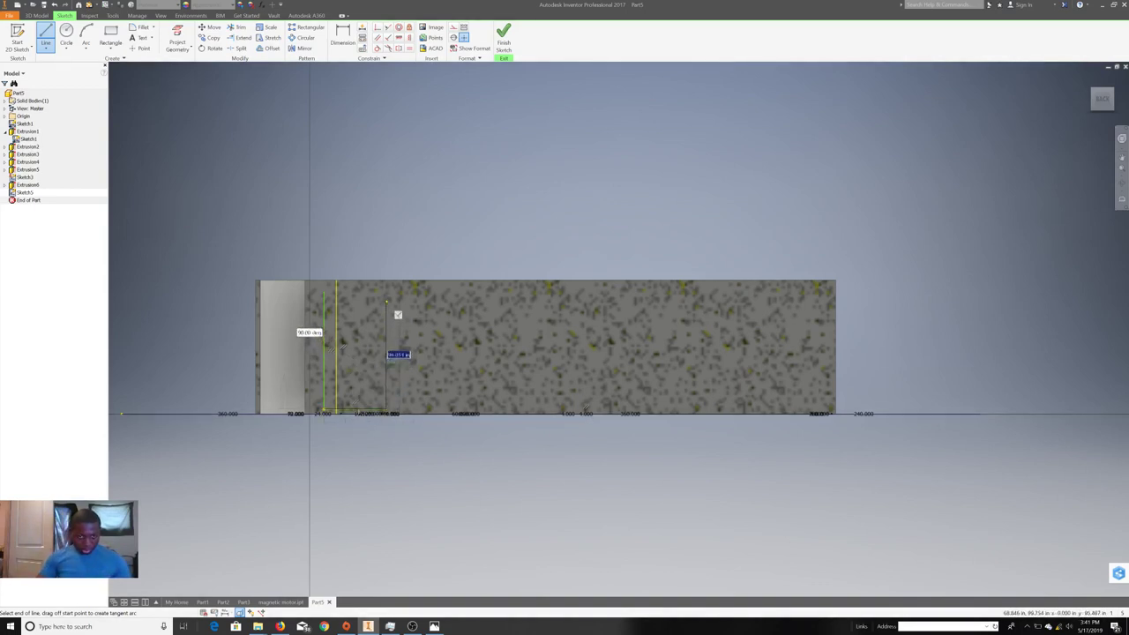
{"action": "left_click", "coordinate": [385, 293]}
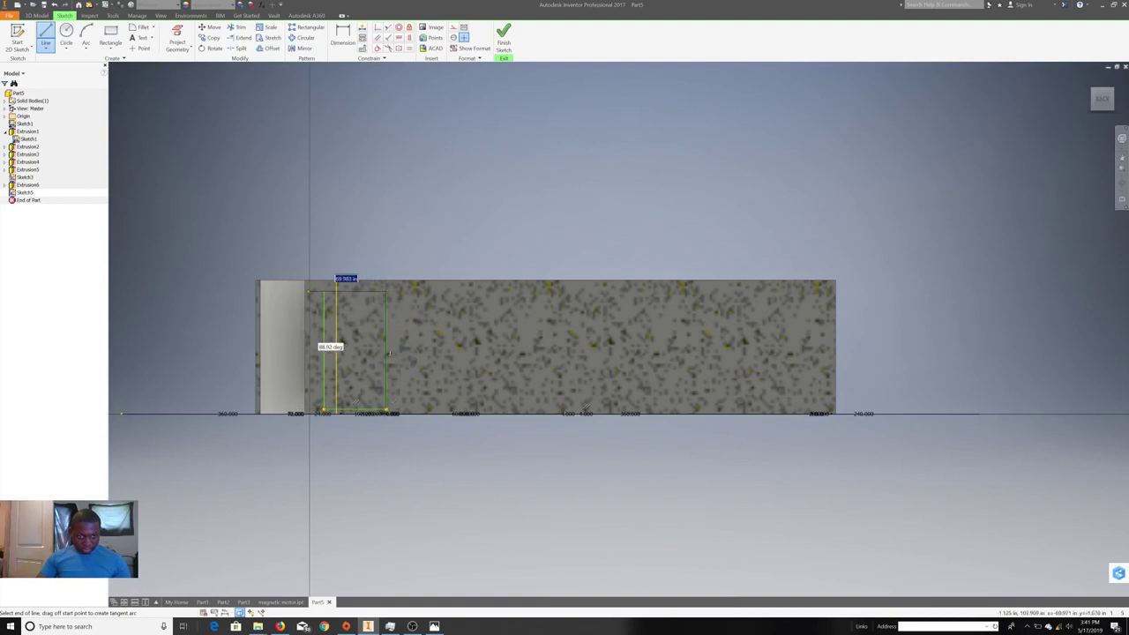
{"action": "left_click", "coordinate": [323, 291]}
{"action": "right_click", "coordinate": [384, 251]}
{"action": "left_click", "coordinate": [417, 218]}
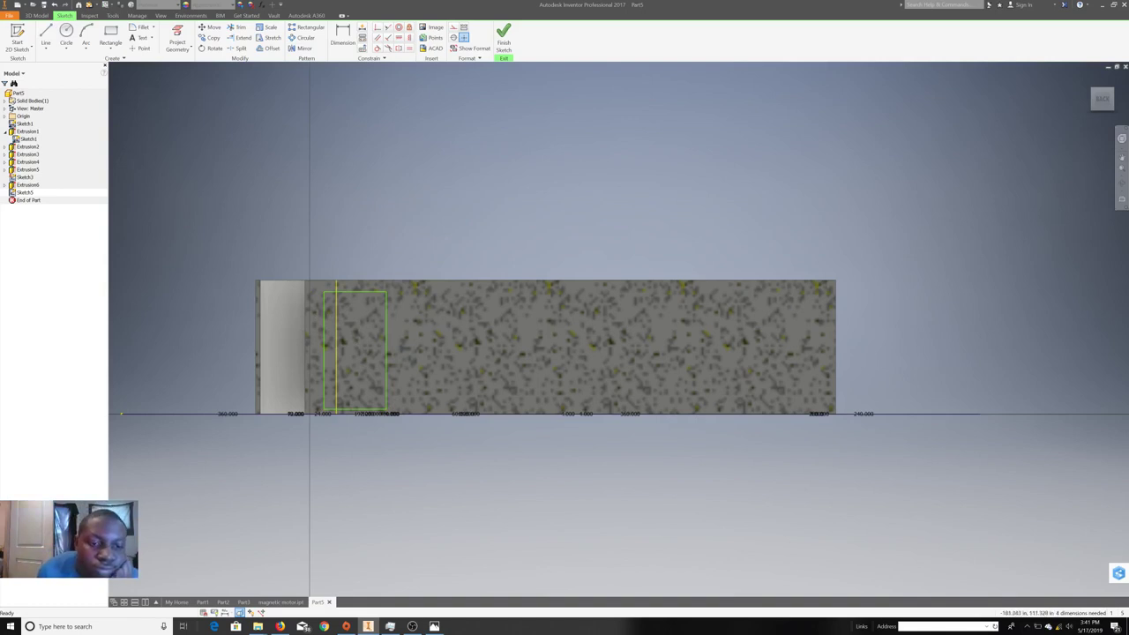
- Pattern the window rectangle along its top edge into four copies spaced 100 in apart
{"action": "left_click_drag", "start_coordinate": [322, 288], "coordinate": [402, 409]}
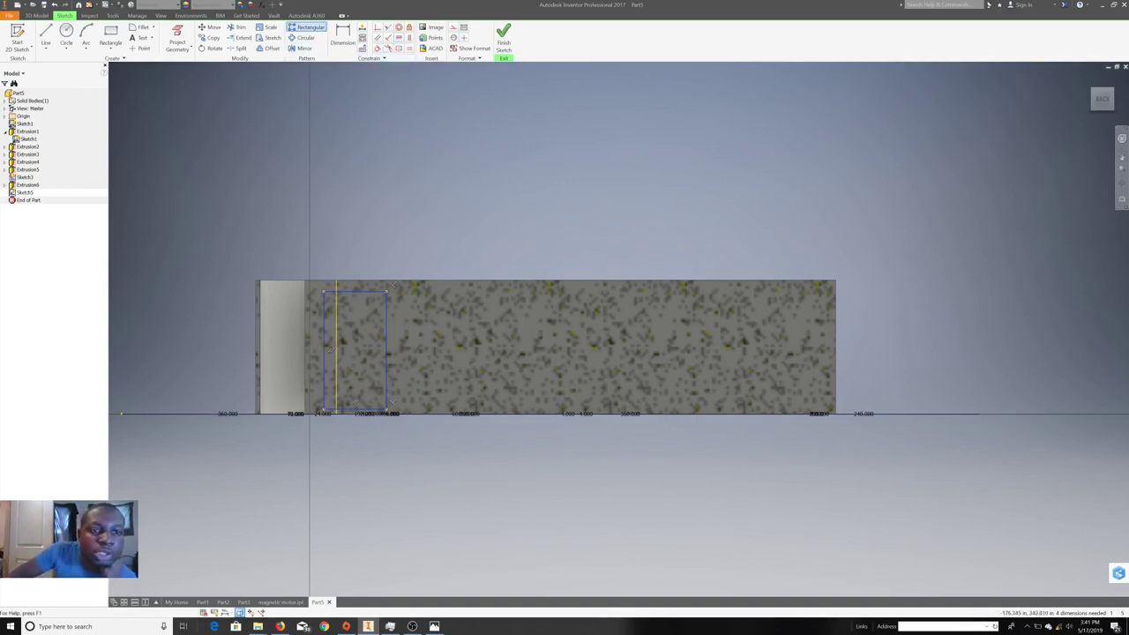
{"action": "left_click", "coordinate": [304, 28]}
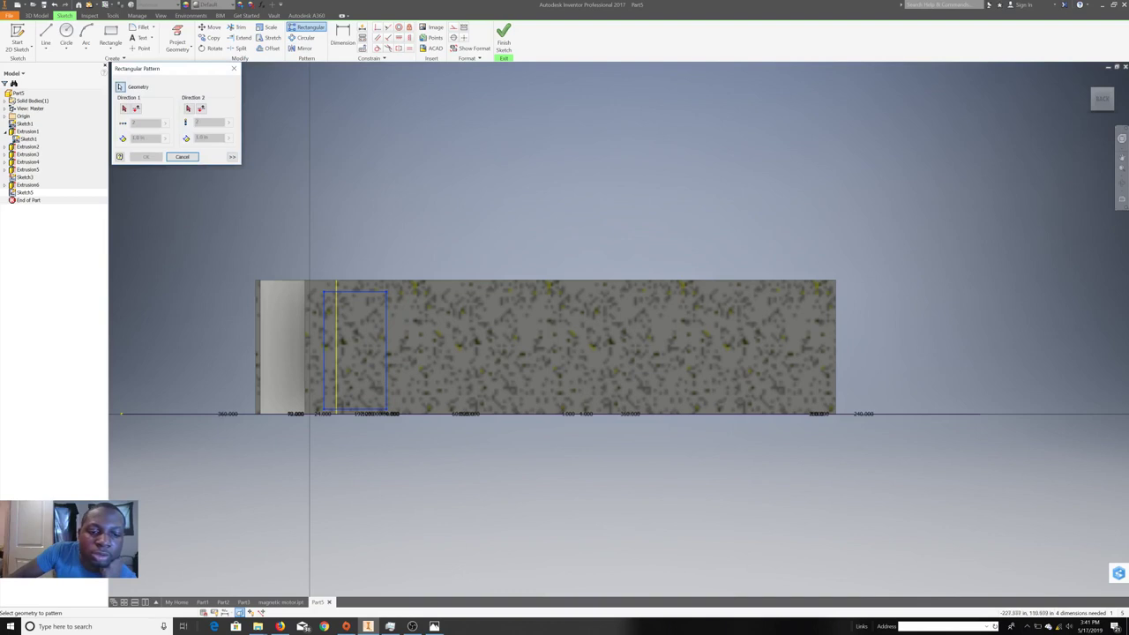
{"action": "left_click", "coordinate": [125, 107]}
{"action": "left_click", "coordinate": [344, 291]}
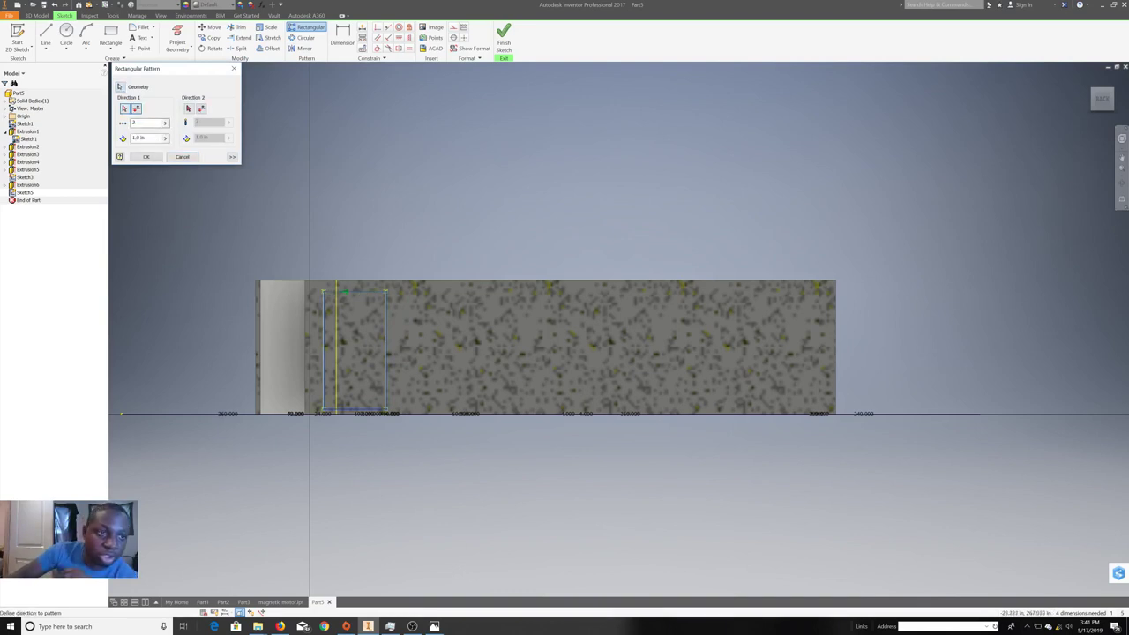
{"action": "left_click", "coordinate": [408, 291]}
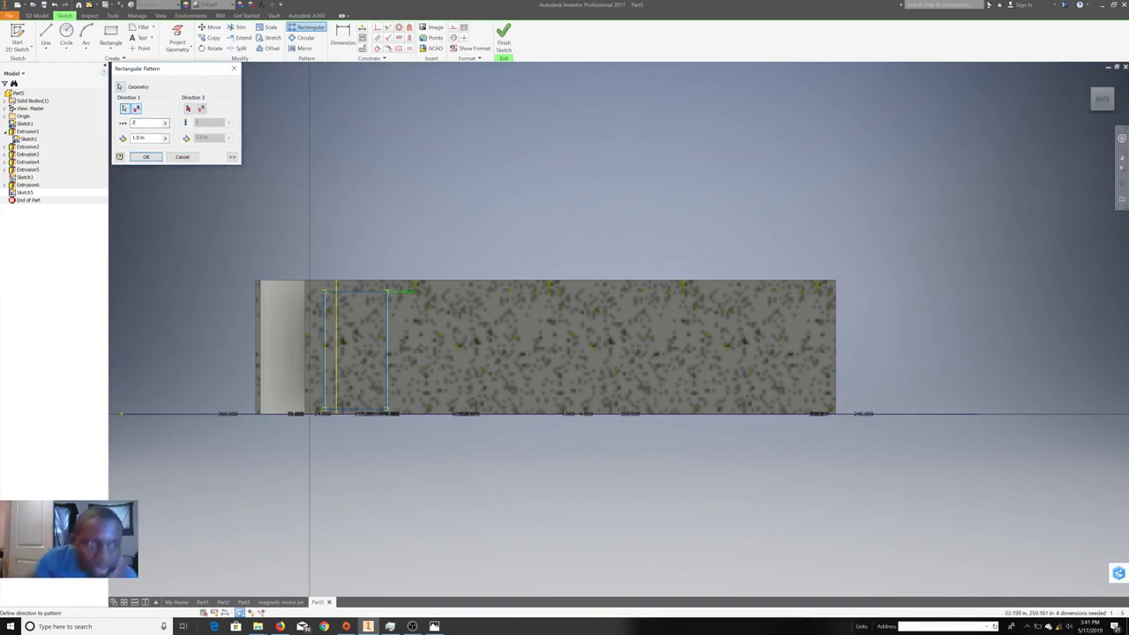
{"action": "key", "text": "BackSpace"}
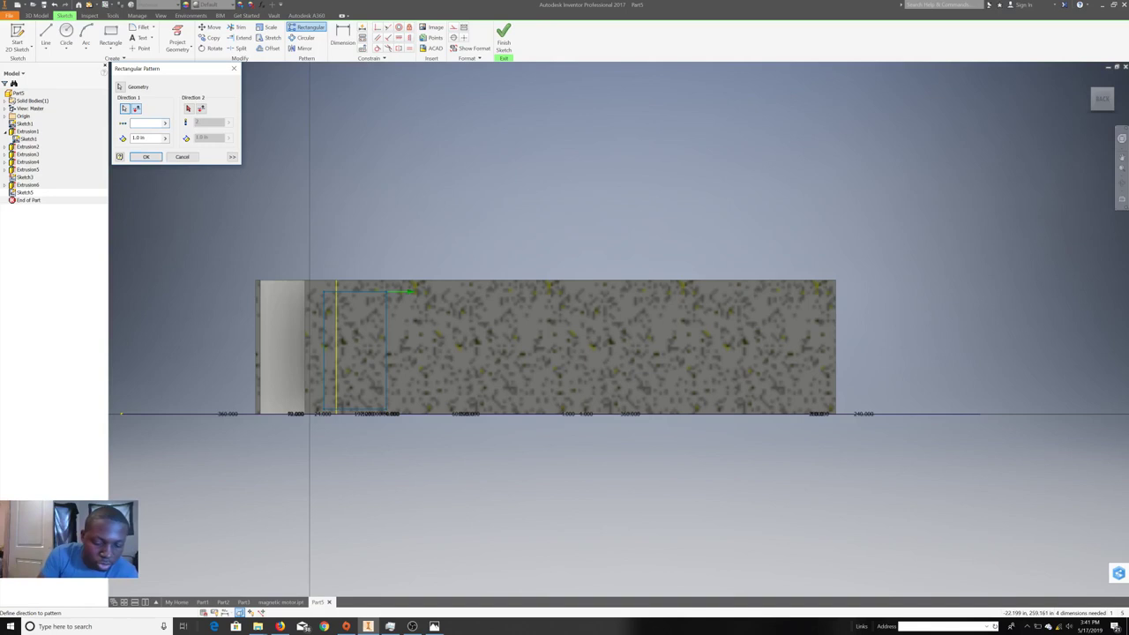
{"action": "type", "text": "200"}
{"action": "key", "text": "BackSpace"}
{"action": "key", "text": "BackSpace"}
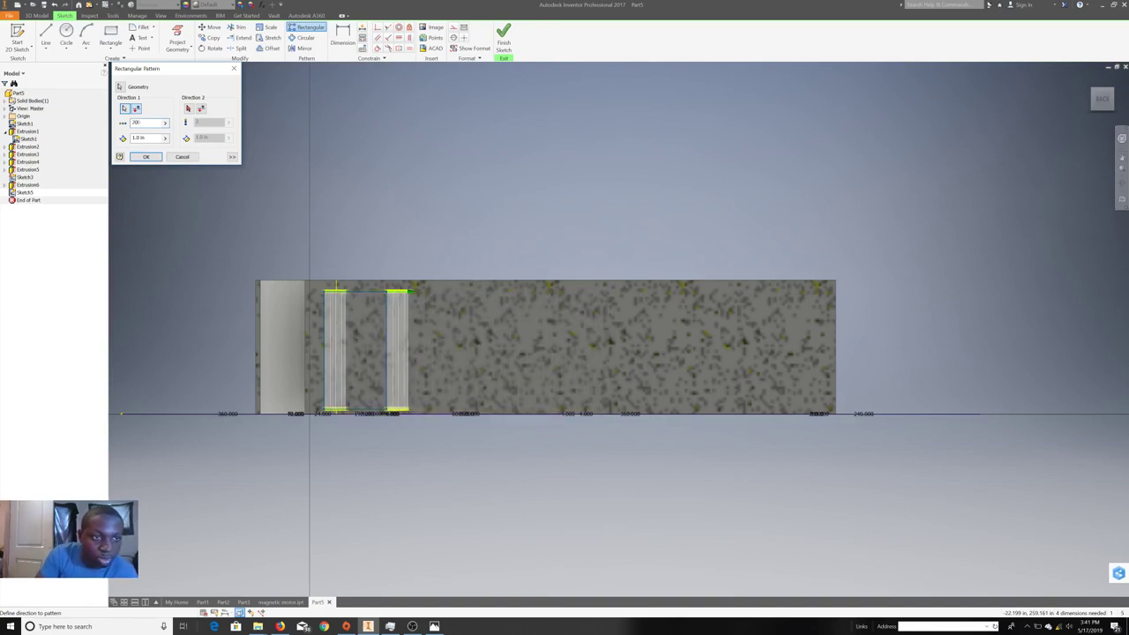
{"action": "key", "text": "BackSpace"}
{"action": "type", "text": "2"}
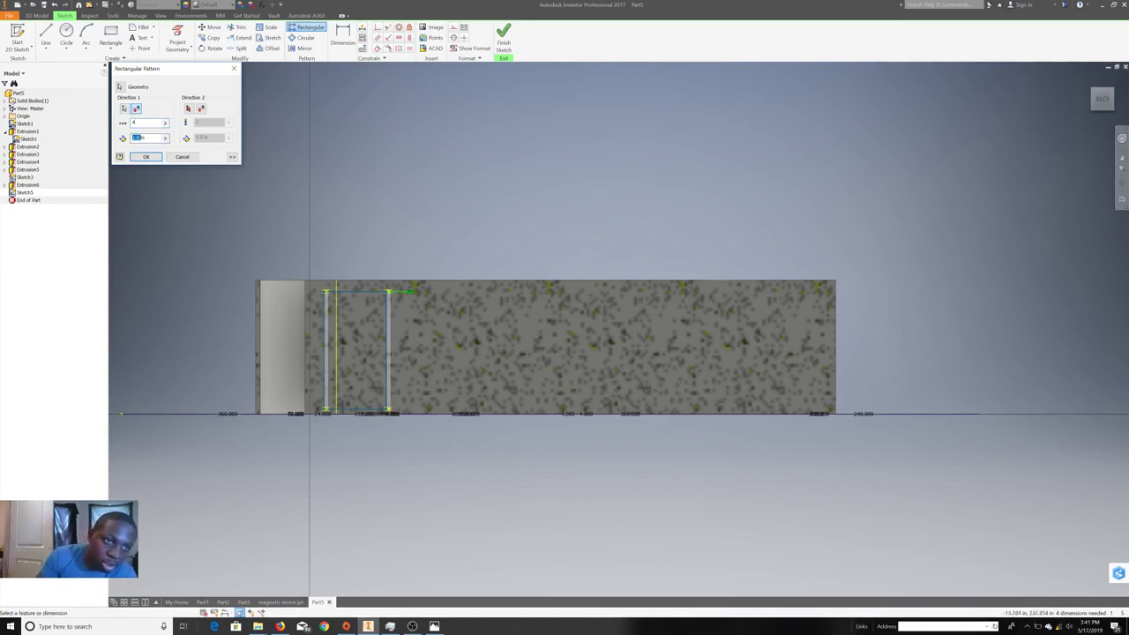
{"action": "type", "text": "00"}
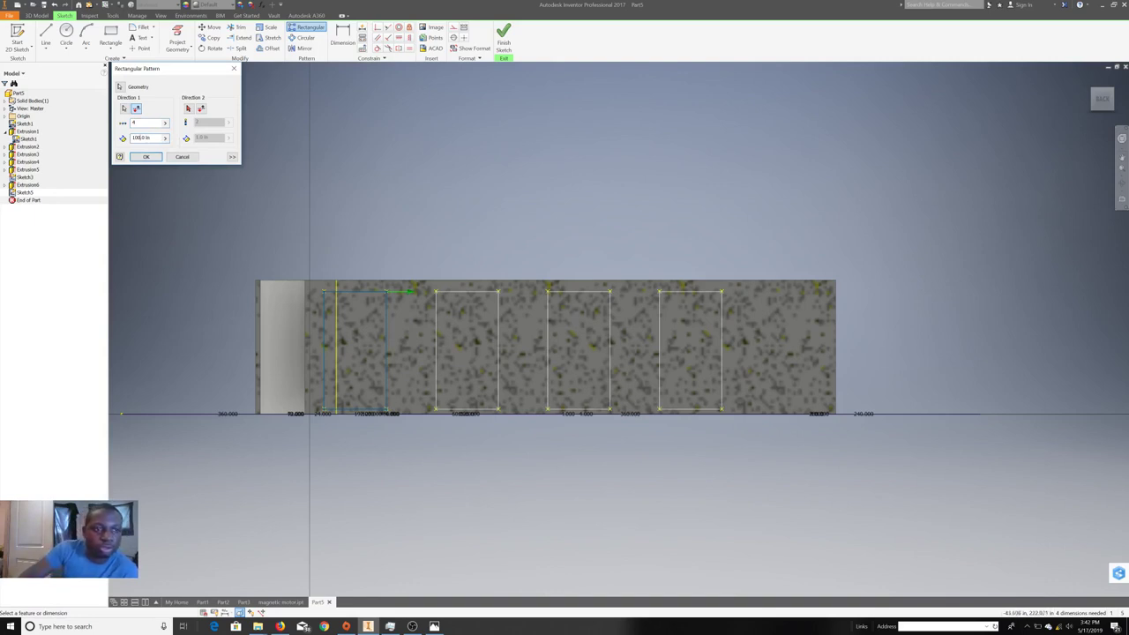
{"action": "key", "text": "Return"}
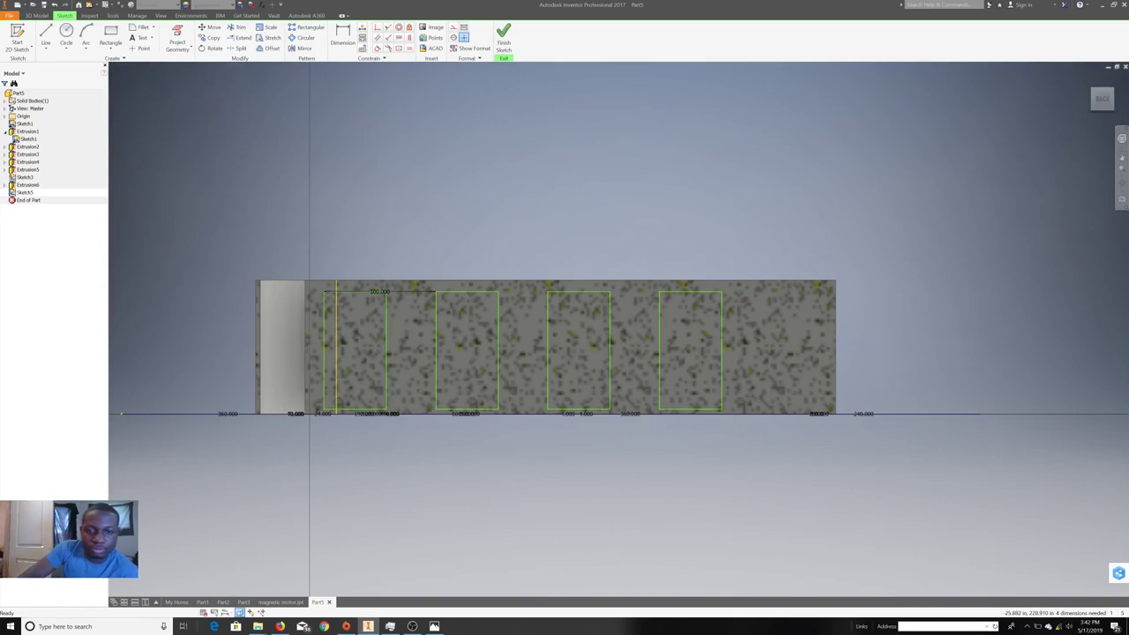
- Return to a straight-on view of the wall and zoom toward its right end
{"action": "middle_click_drag", "start_coordinate": [550, 346], "coordinate": [550, 347], "text": "shift"}
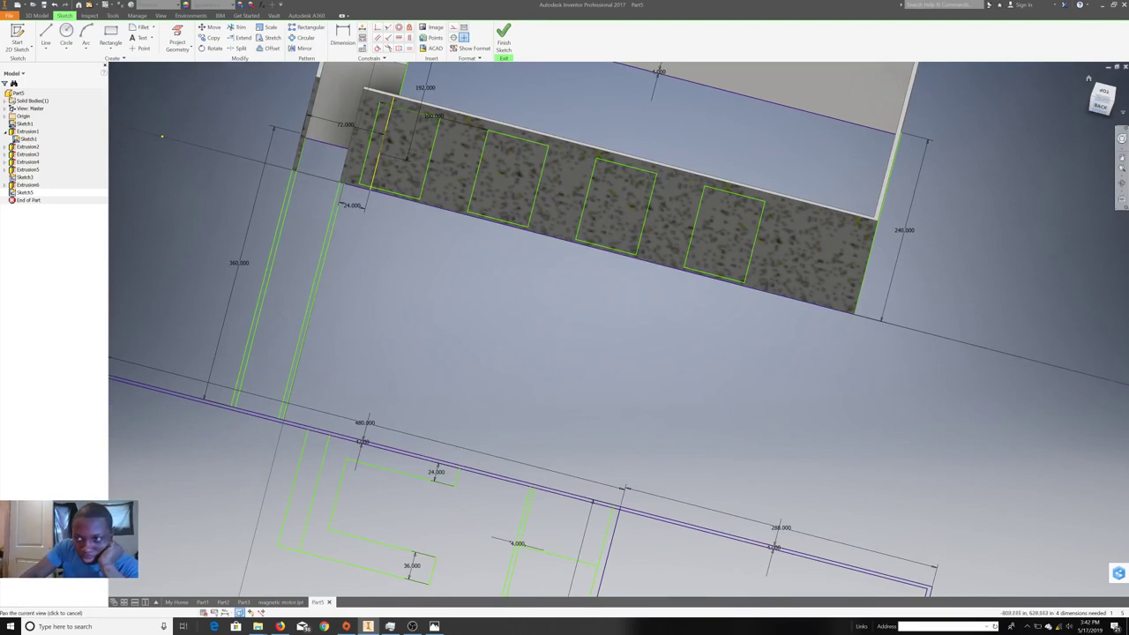
{"action": "right_click", "coordinate": [802, 286]}
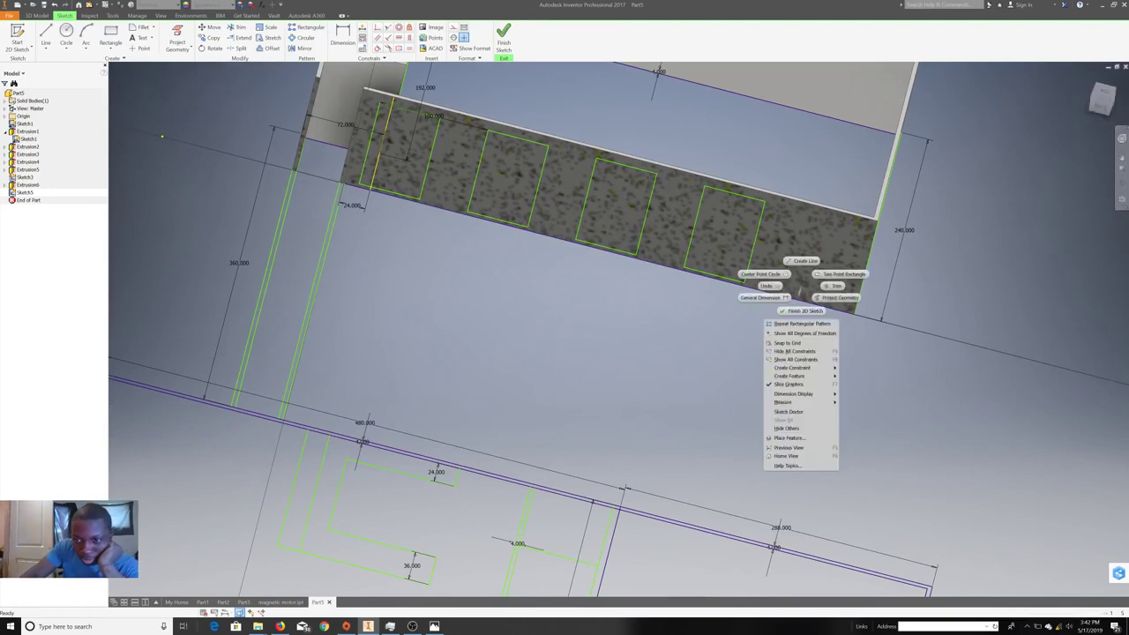
{"action": "key", "text": "Escape"}
{"action": "left_click", "coordinate": [1100, 104]}
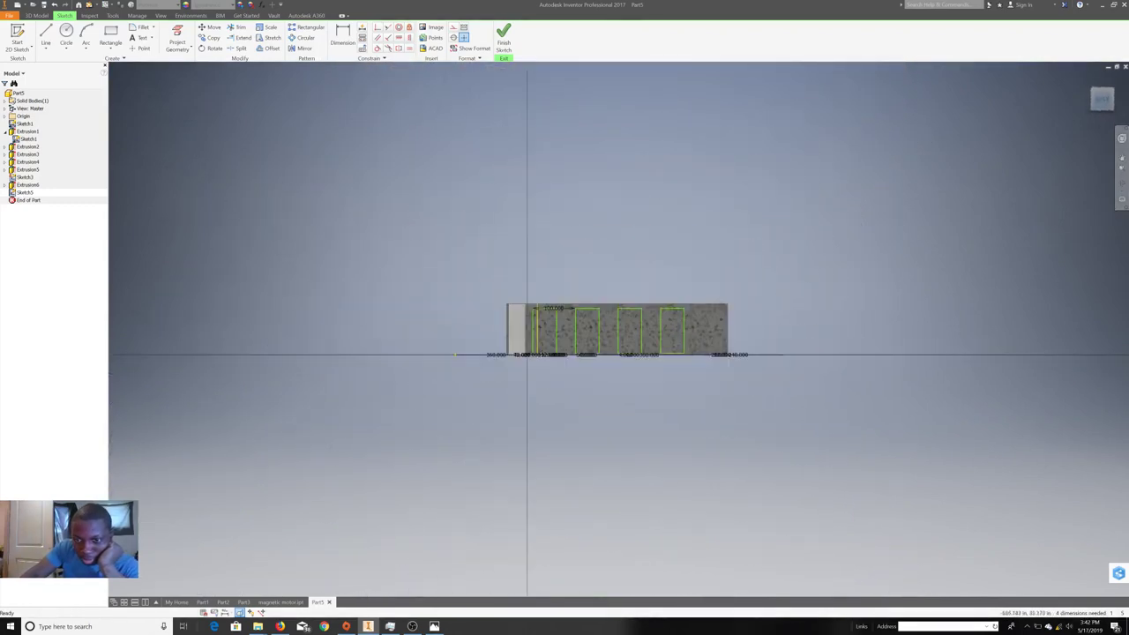
{"action": "scroll", "coordinate": [702, 350], "scroll_direction": "down", "scroll_amount": 5}
{"action": "scroll", "coordinate": [702, 350], "scroll_direction": "down", "scroll_amount": 5}
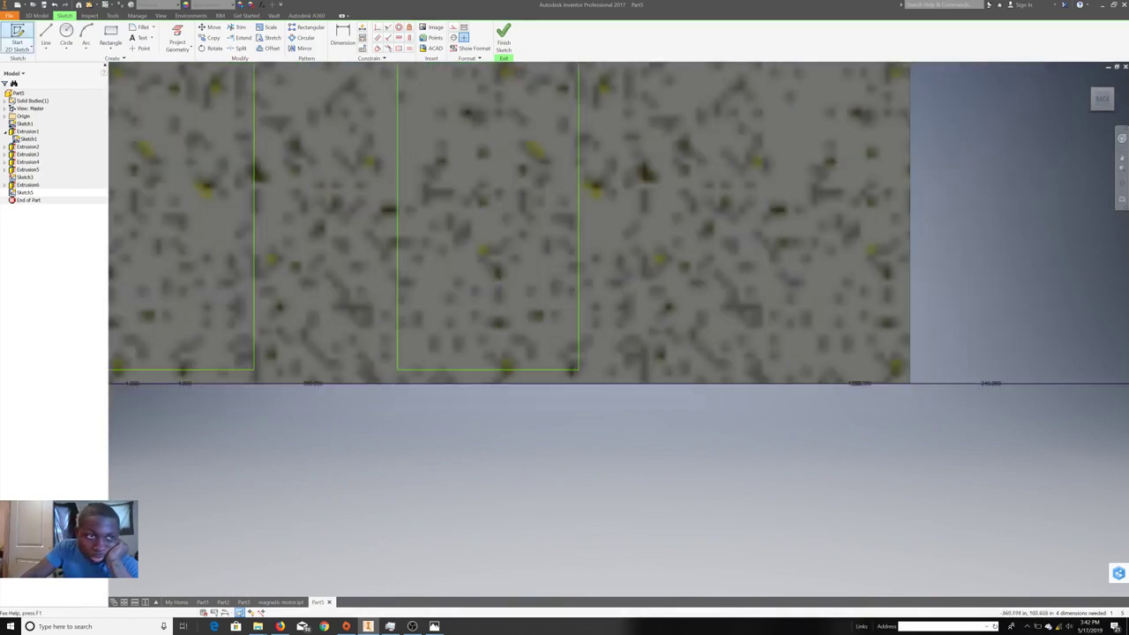
- Draw a 40 by 79.2 door outline on the wall's bottom edge and finish the sketch
{"action": "left_click", "coordinate": [45, 35]}
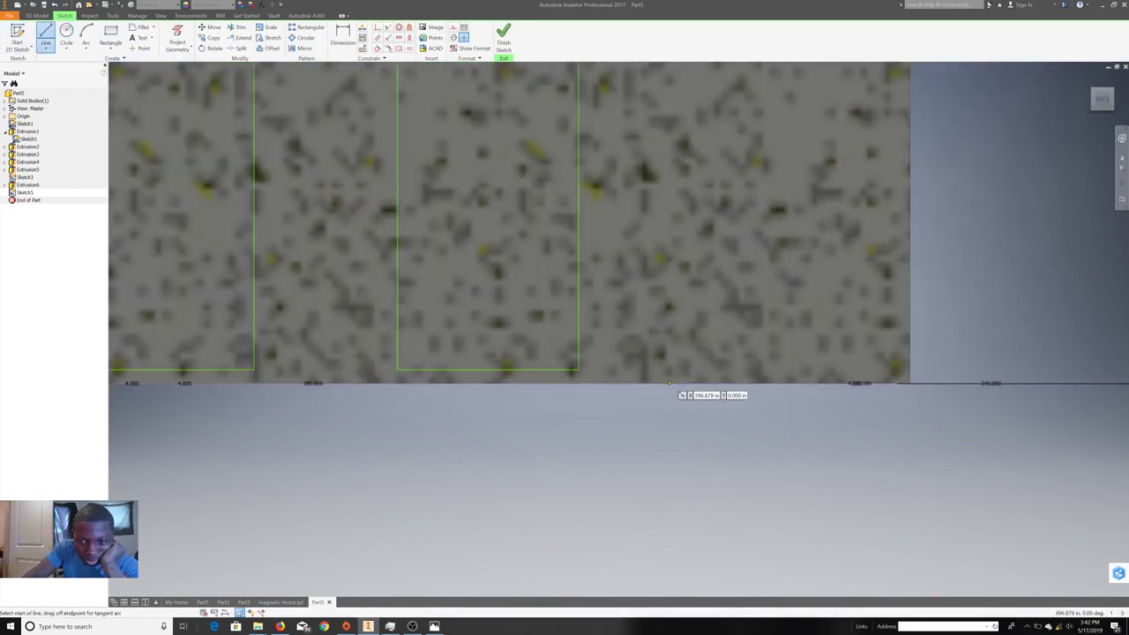
{"action": "left_click", "coordinate": [668, 383]}
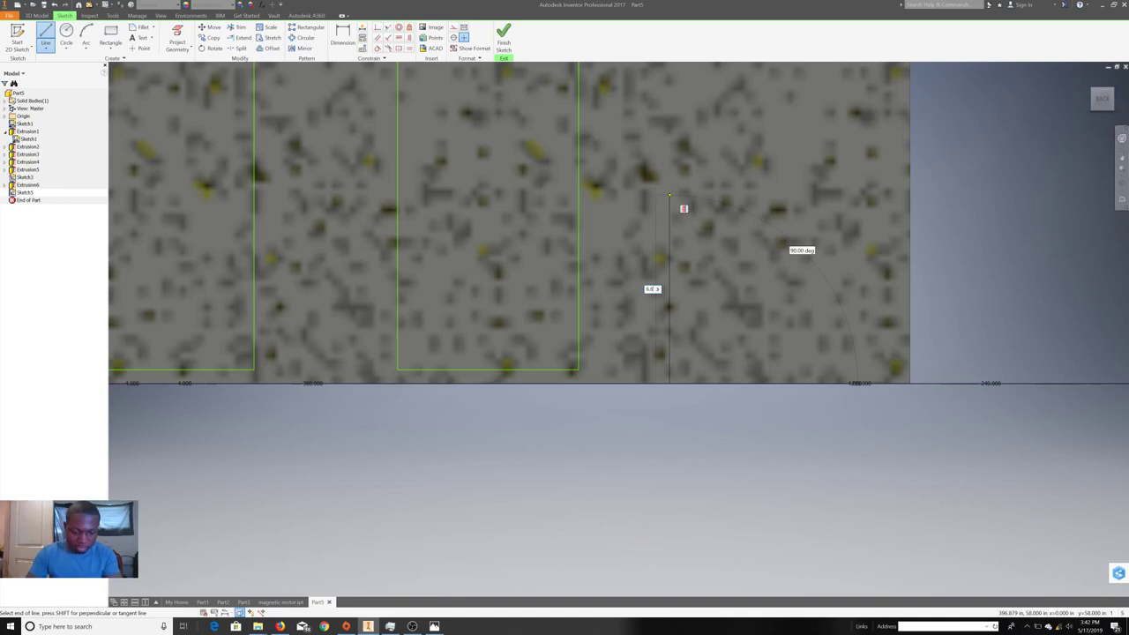
{"action": "key", "text": "Return"}
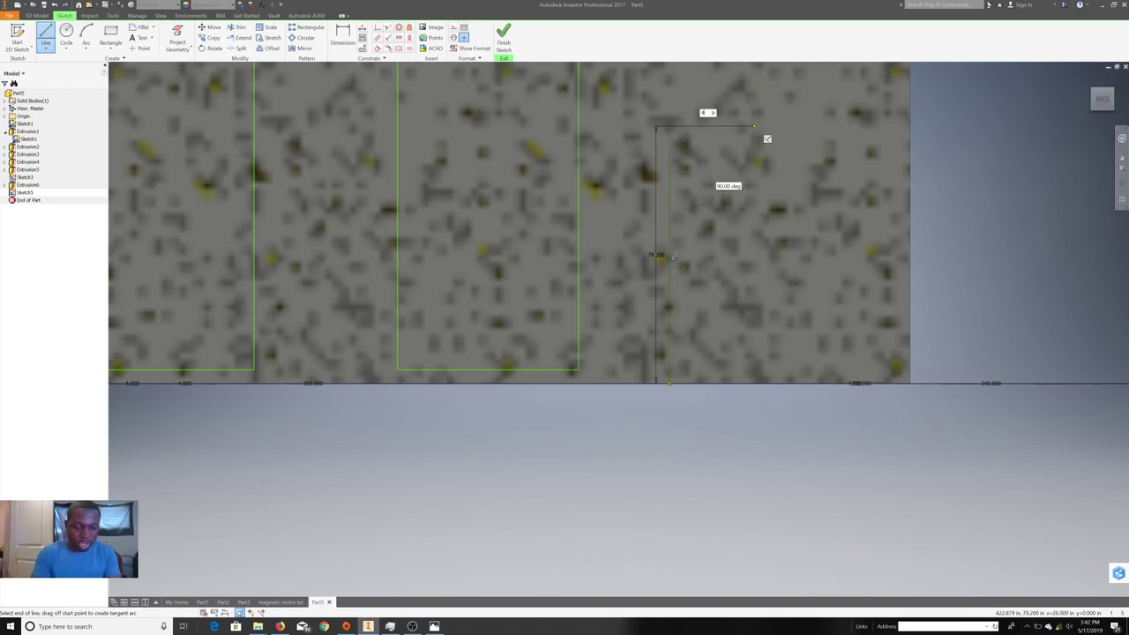
{"action": "key", "text": "Return"}
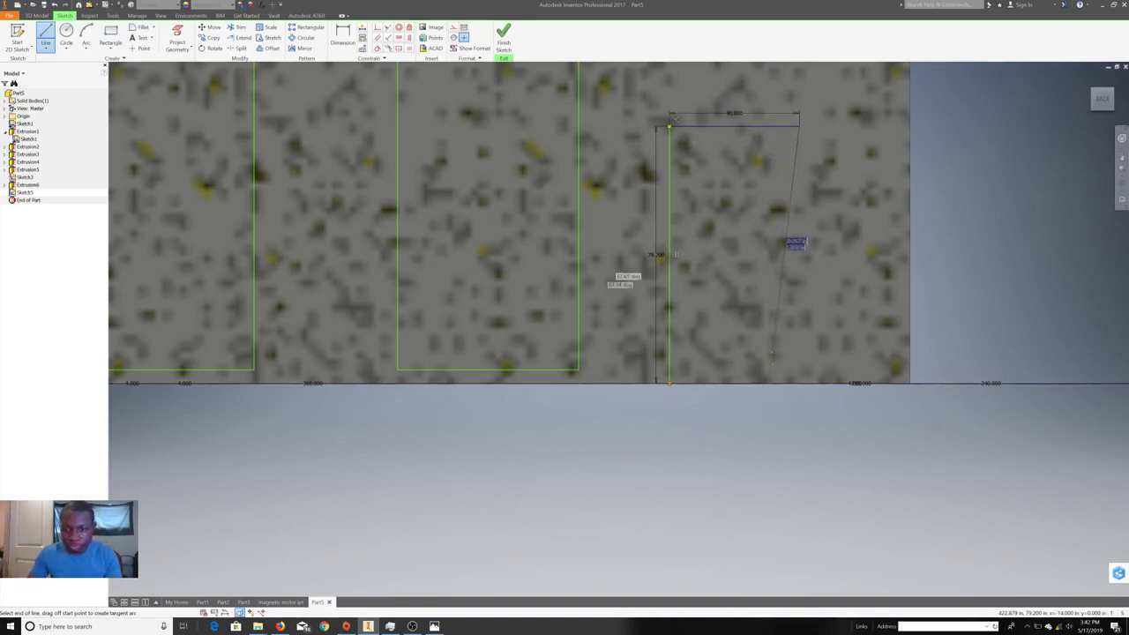
{"action": "left_click", "coordinate": [812, 396]}
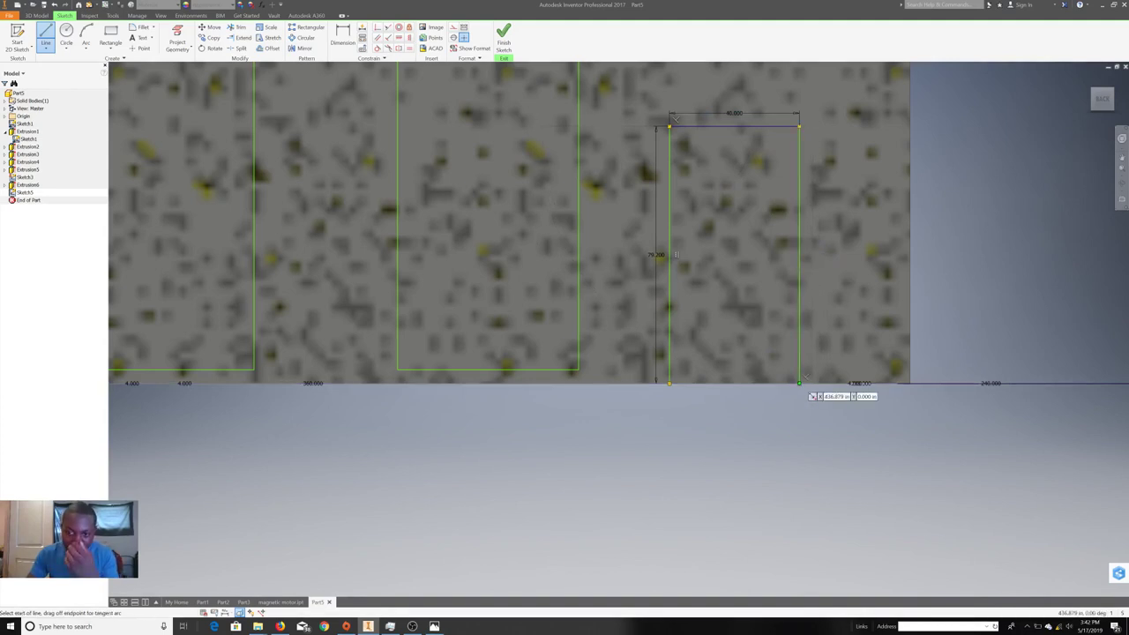
{"action": "left_click", "coordinate": [669, 383]}
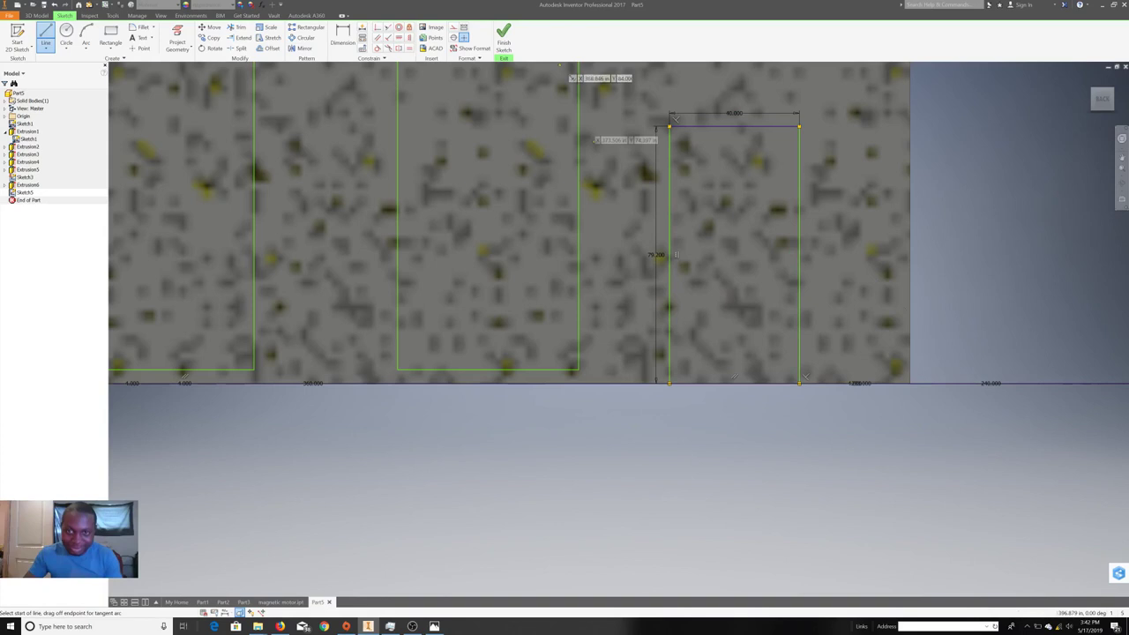
{"action": "left_click", "coordinate": [503, 40]}
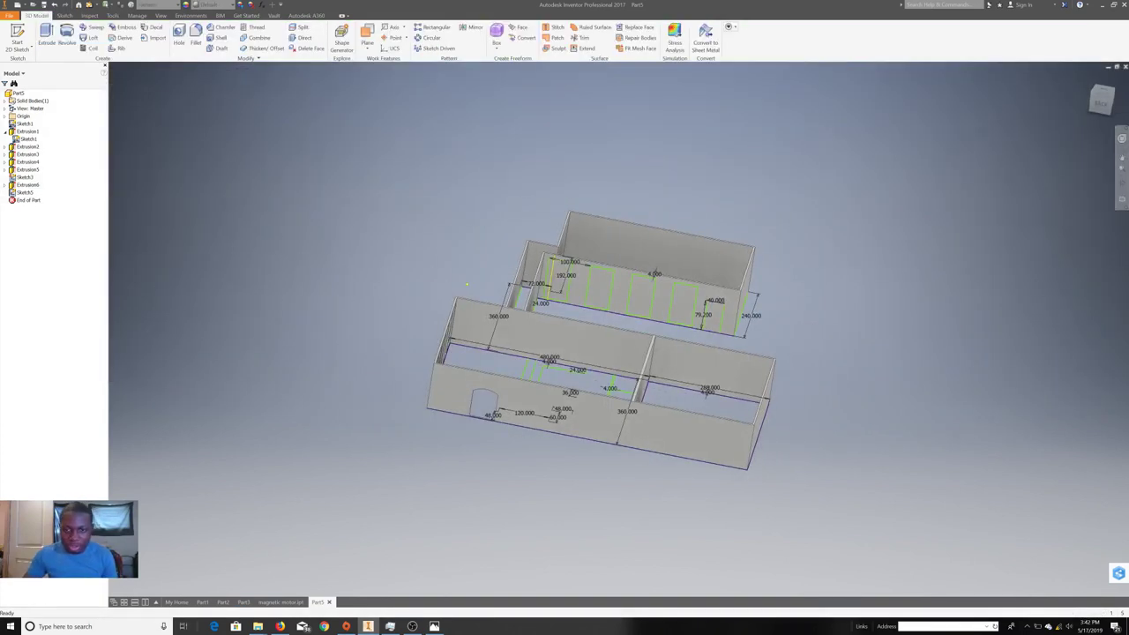
- Extrude-cut the four window profiles and the door profile 27.125 in through the back wall
{"action": "left_click", "coordinate": [45, 40]}
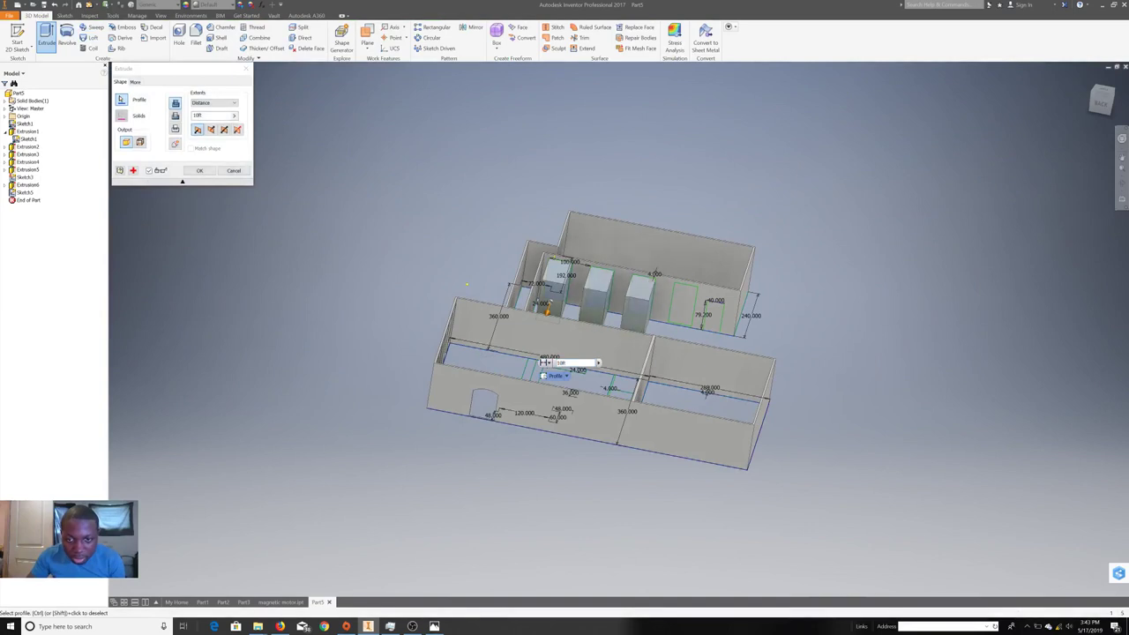
{"action": "left_click", "coordinate": [701, 325]}
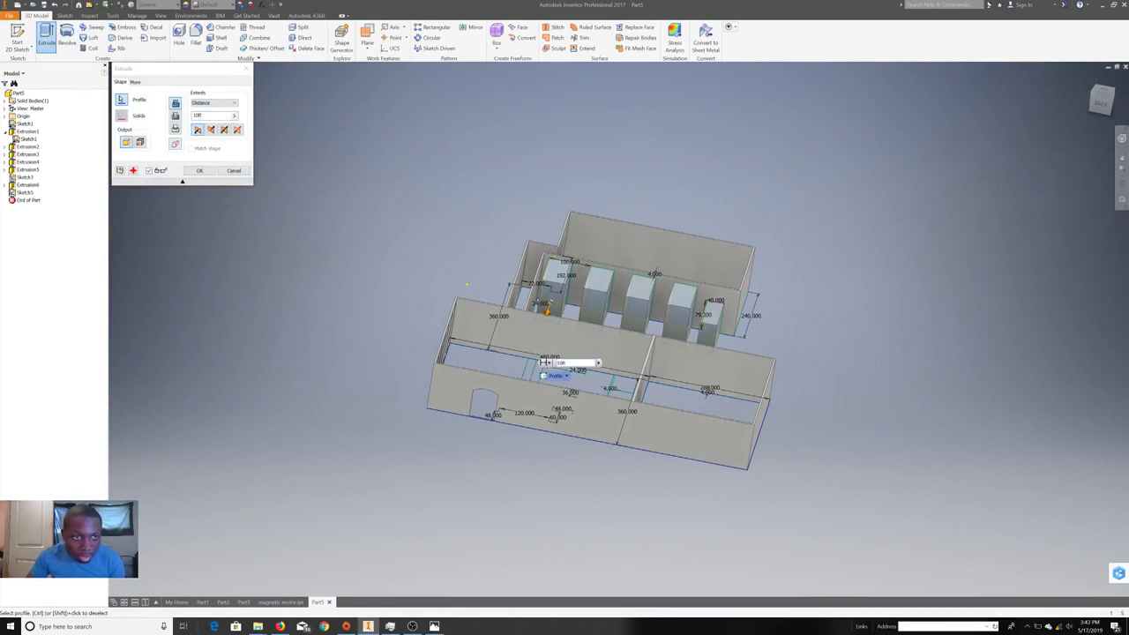
{"action": "left_click", "coordinate": [548, 302]}
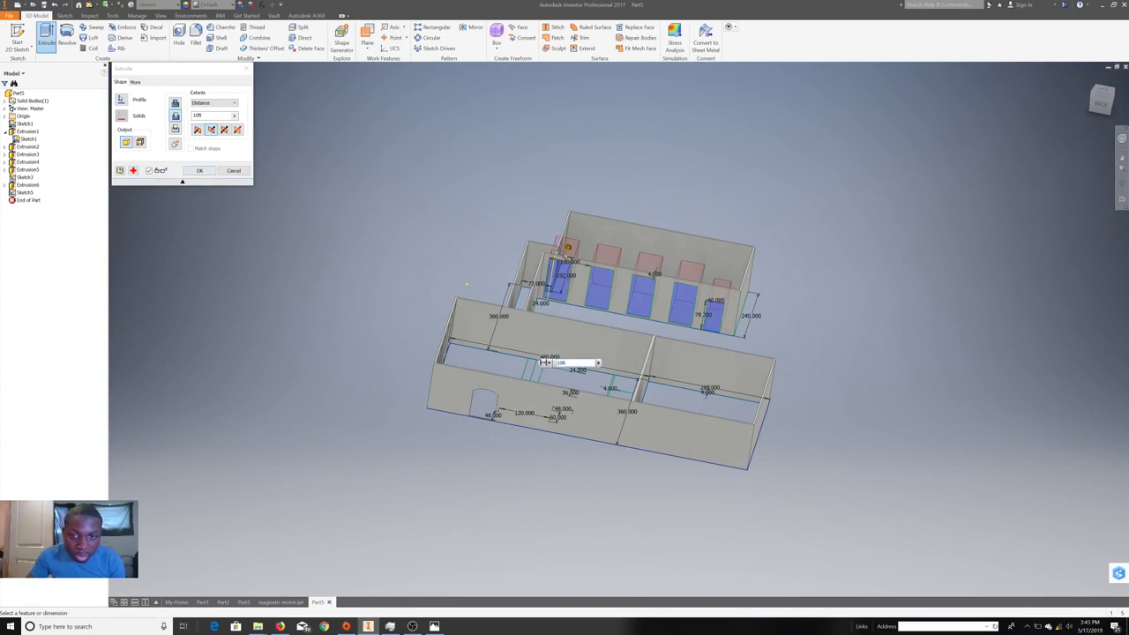
{"action": "left_click_drag", "start_coordinate": [567, 248], "coordinate": [565, 262]}
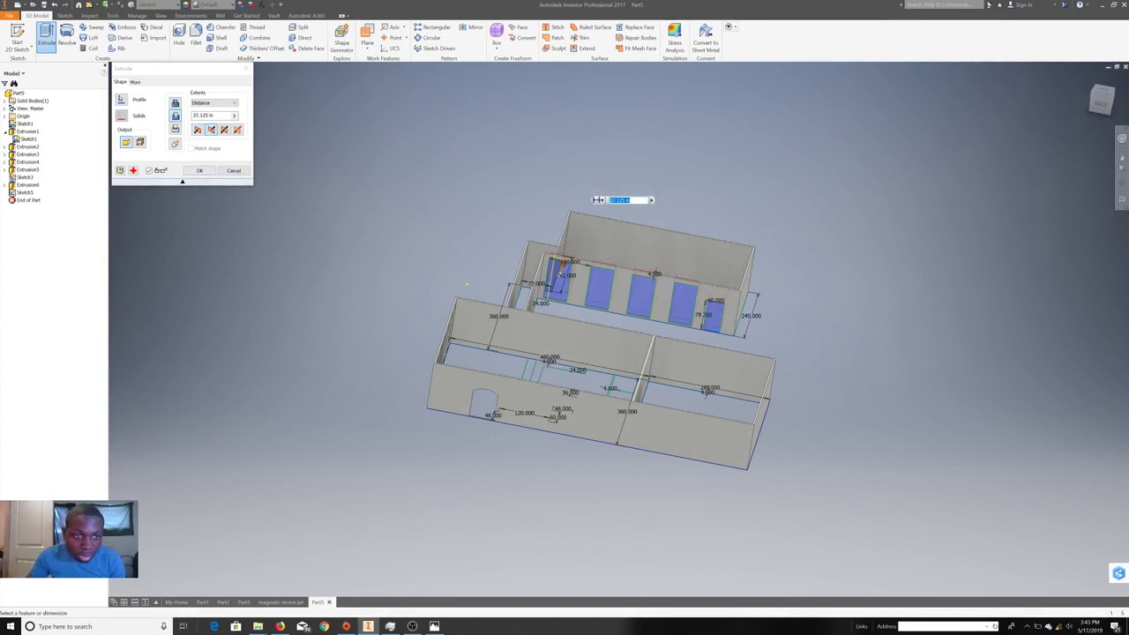
{"action": "key", "text": "Return"}
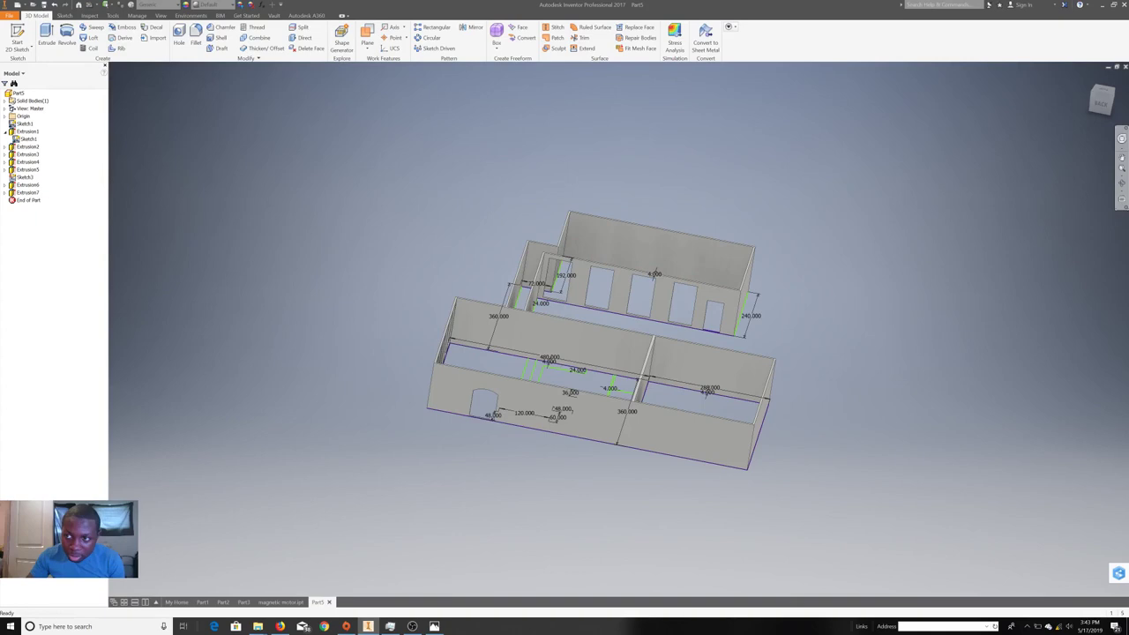
{"action": "mouse_move", "coordinate": [618, 329]}
{"action": "middle_mouse_down", "text": "shift"}
{"action": "mouse_move", "coordinate": [635, 335]}
{"action": "mouse_move", "coordinate": [622, 332]}
{"action": "middle_mouse_up", "text": "shift"}
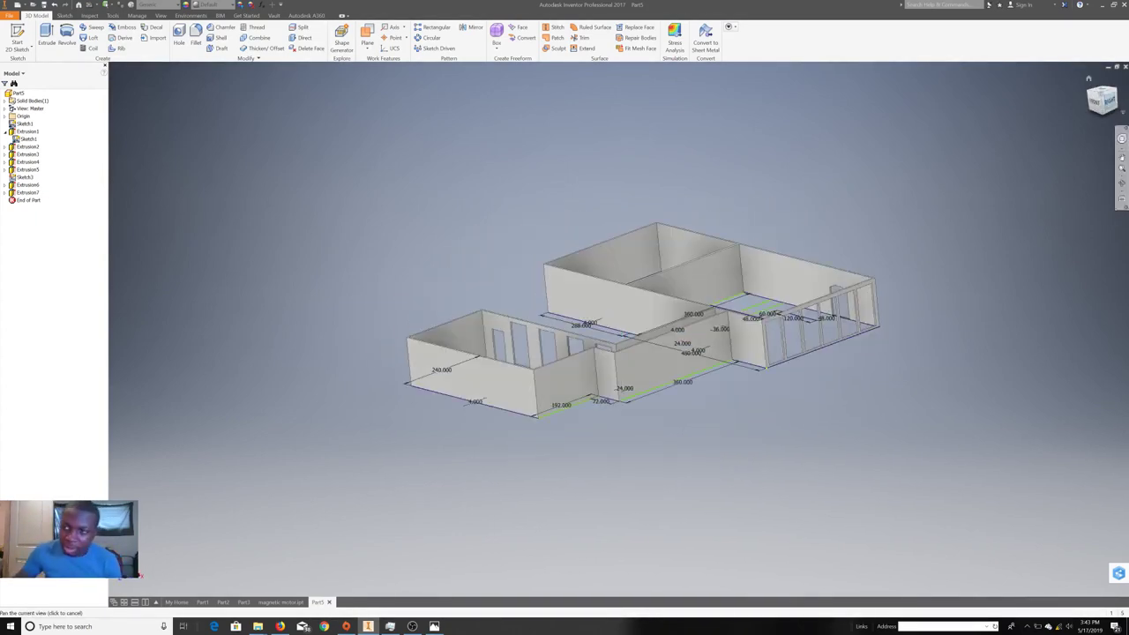
{"action": "left_click", "coordinate": [1108, 100]}
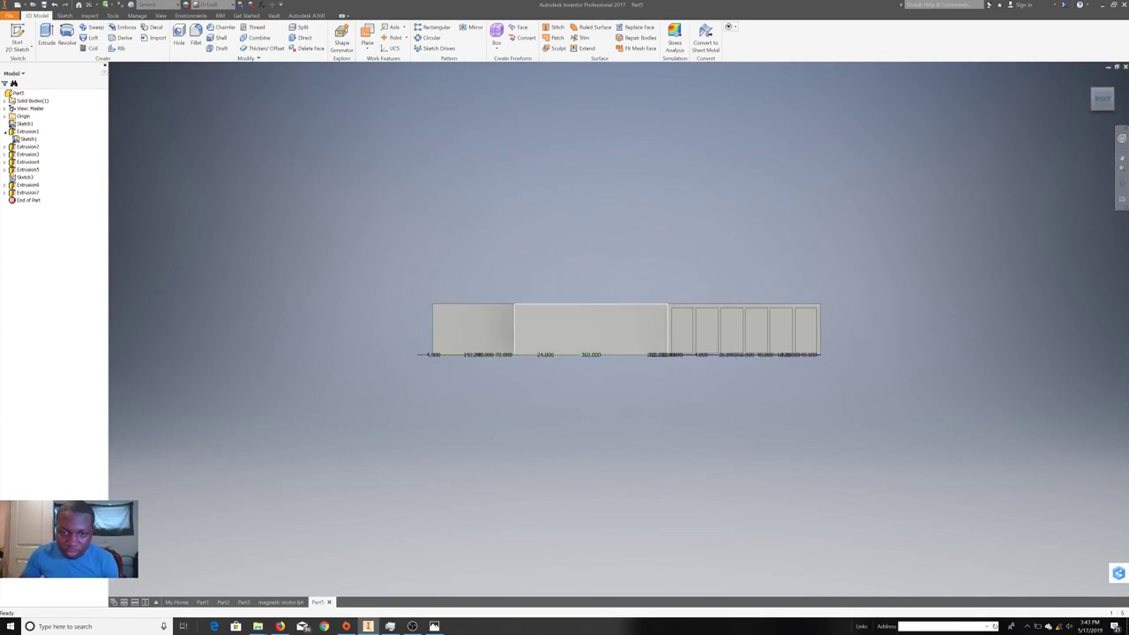
- Switch to a top-down view and create a new sketch on the middle wall face
{"action": "middle_click_drag", "start_coordinate": [618, 329], "coordinate": [618, 329], "text": "shift"}
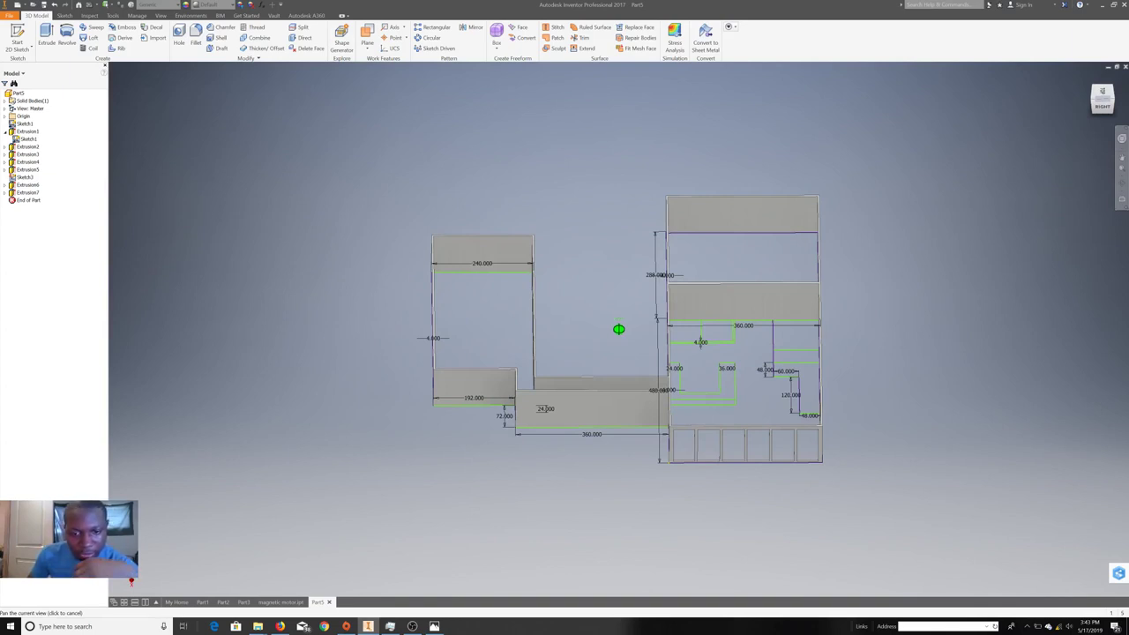
{"action": "left_click", "coordinate": [1102, 89]}
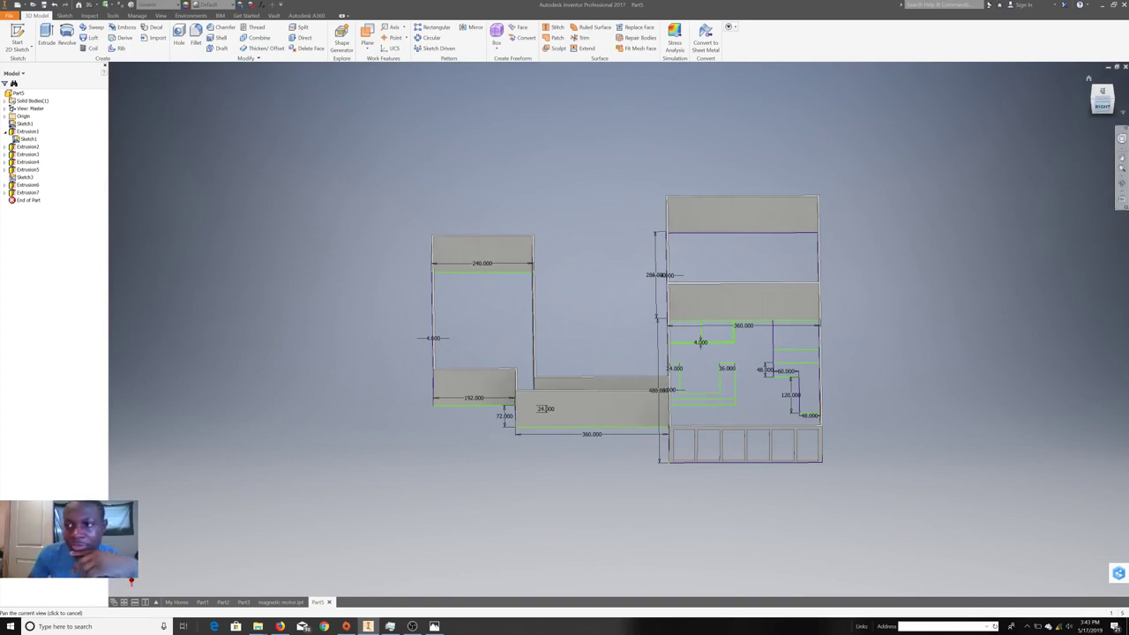
{"action": "right_click", "coordinate": [593, 364]}
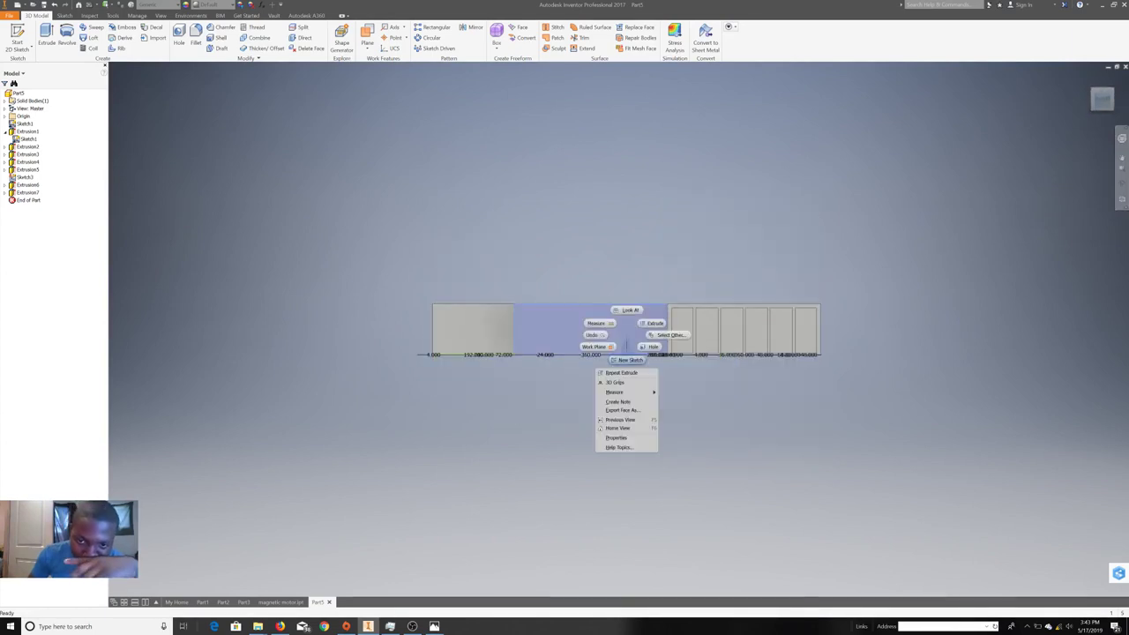
{"action": "left_click", "coordinate": [618, 397]}
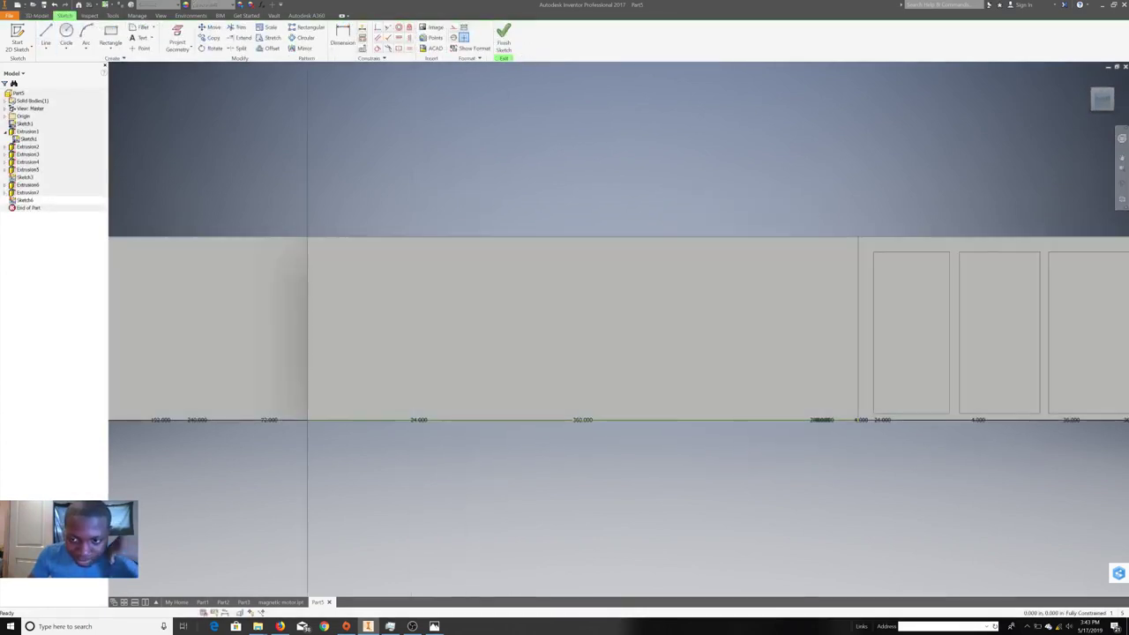
- Project the middle wall face's edges into the new sketch
{"action": "left_click", "coordinate": [45, 35]}
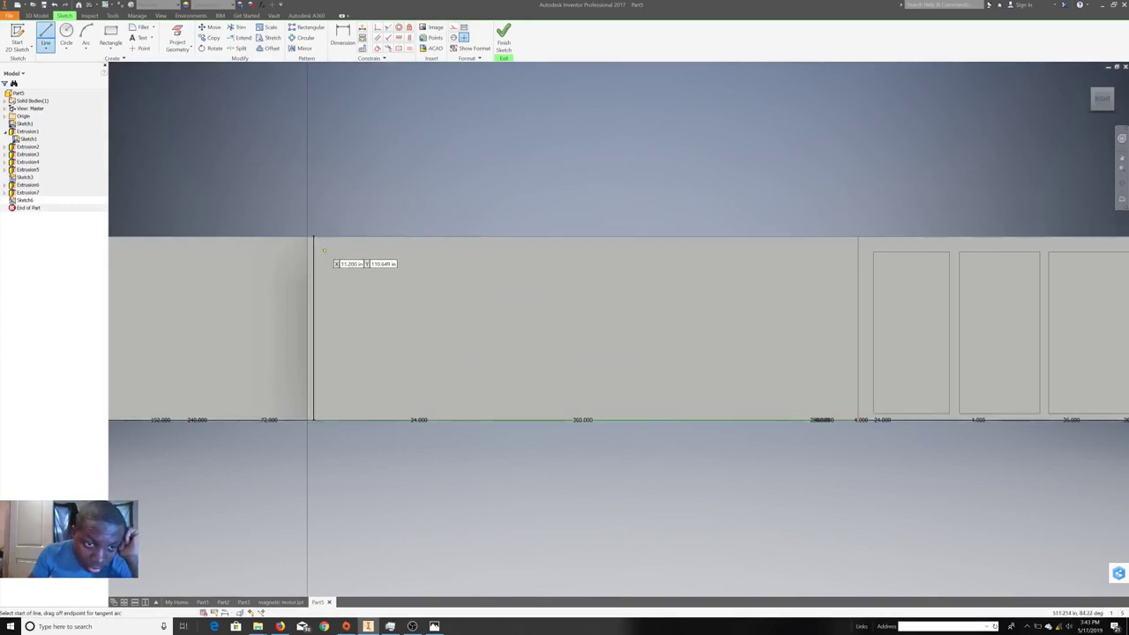
{"action": "left_click", "coordinate": [321, 250]}
{"action": "right_click", "coordinate": [388, 250]}
{"action": "left_click", "coordinate": [379, 275]}
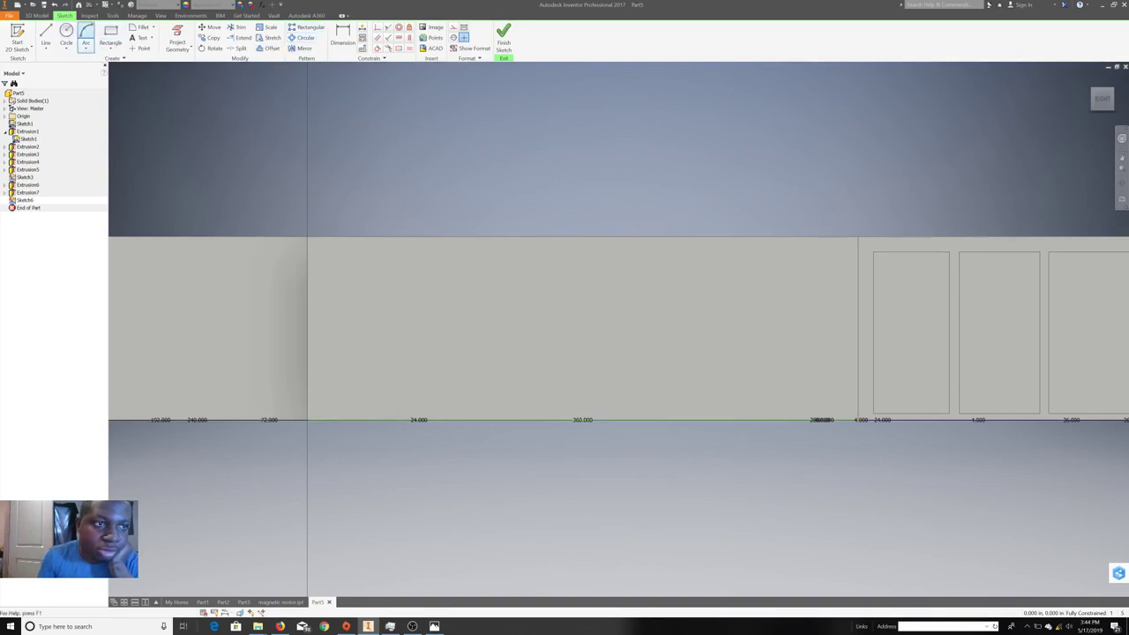
{"action": "right_click", "coordinate": [609, 291]}
{"action": "left_click", "coordinate": [651, 298]}
{"action": "left_click", "coordinate": [651, 298]}
- Draw a short vertical line down from the top edge's midpoint
{"action": "right_click", "coordinate": [674, 213]}
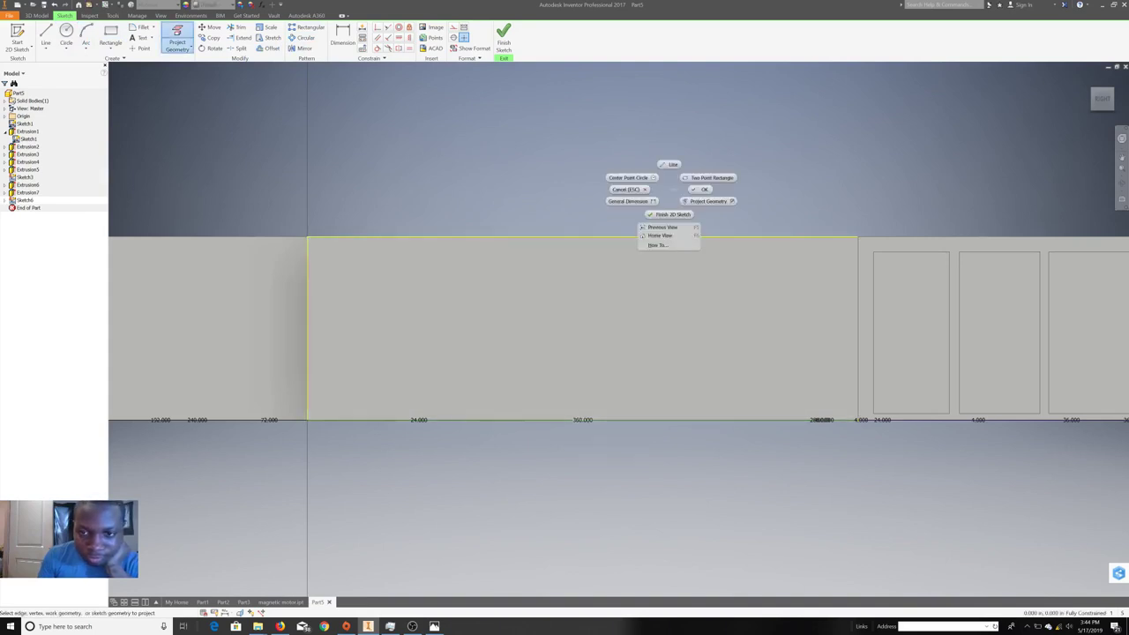
{"action": "left_click", "coordinate": [706, 189]}
{"action": "key", "text": "l"}
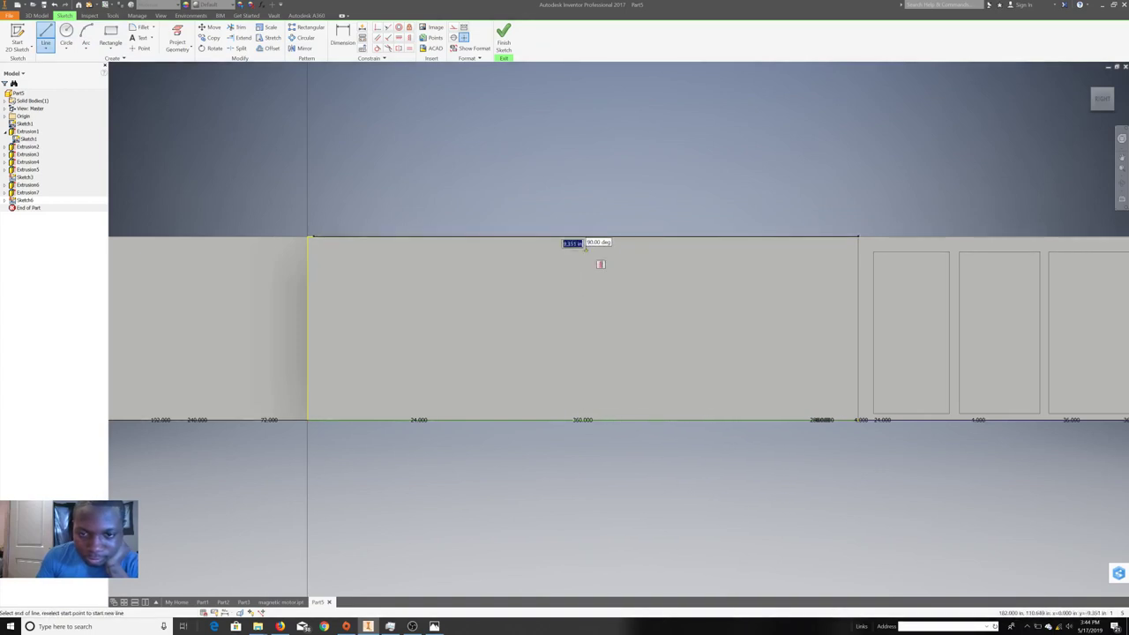
{"action": "right_click", "coordinate": [586, 251]}
{"action": "key", "text": "Escape"}
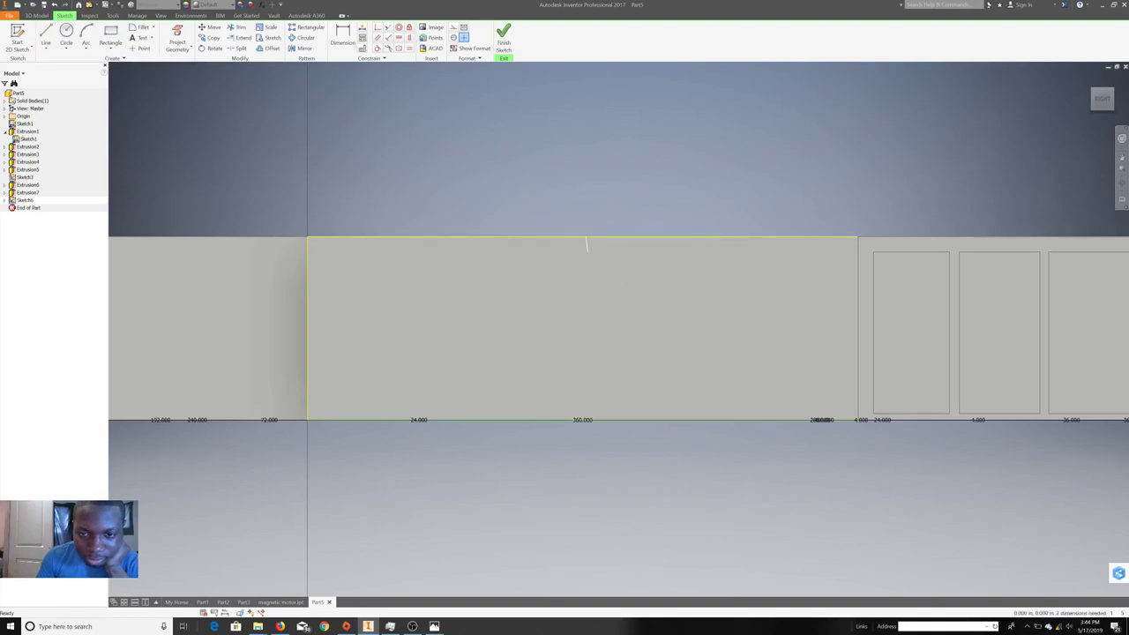
{"action": "left_click", "coordinate": [46, 35]}
{"action": "left_click", "coordinate": [586, 237]}
{"action": "right_click", "coordinate": [597, 256]}
{"action": "key", "text": "Escape"}
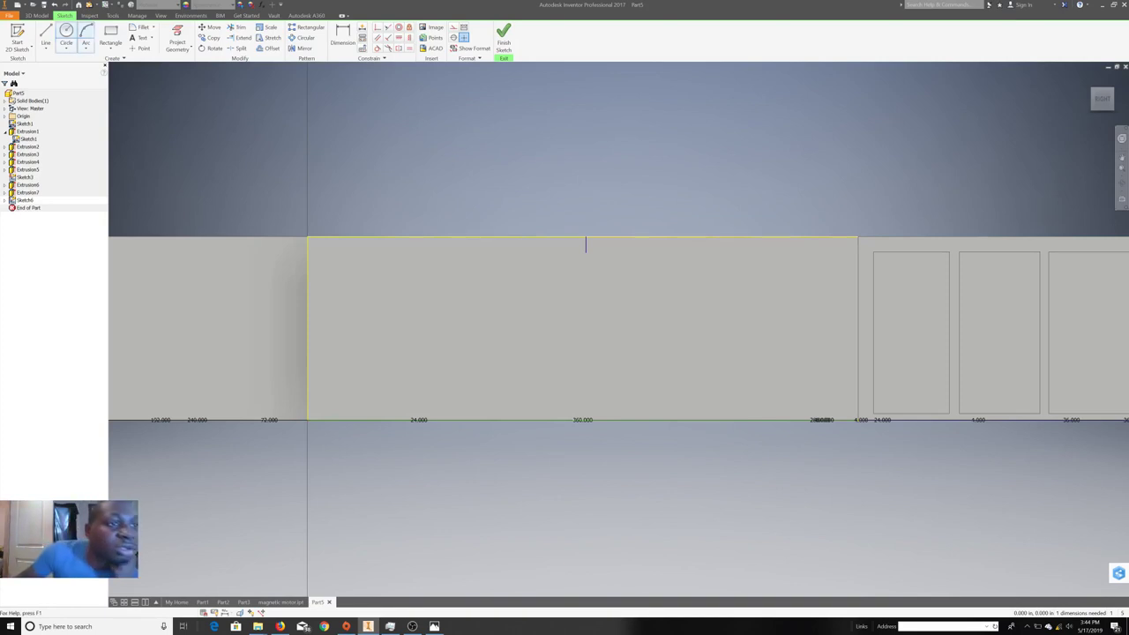
{"action": "left_click", "coordinate": [111, 36]}
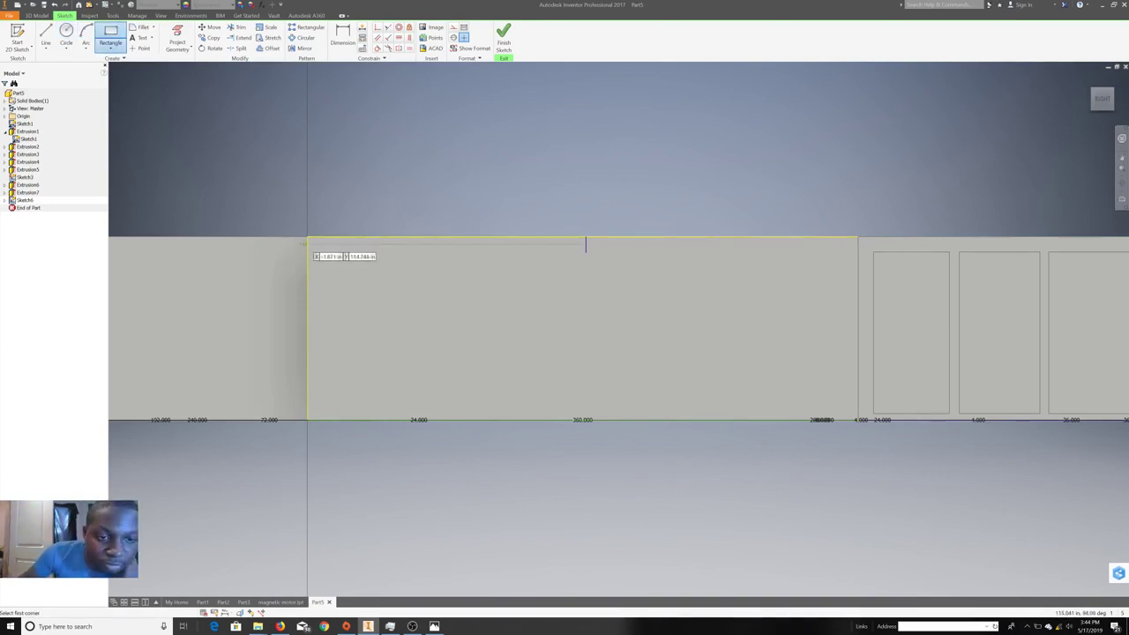
- Draw a tall narrow two-point rectangle from near the top-left down to the bottom edge
{"action": "left_click", "coordinate": [320, 245]}
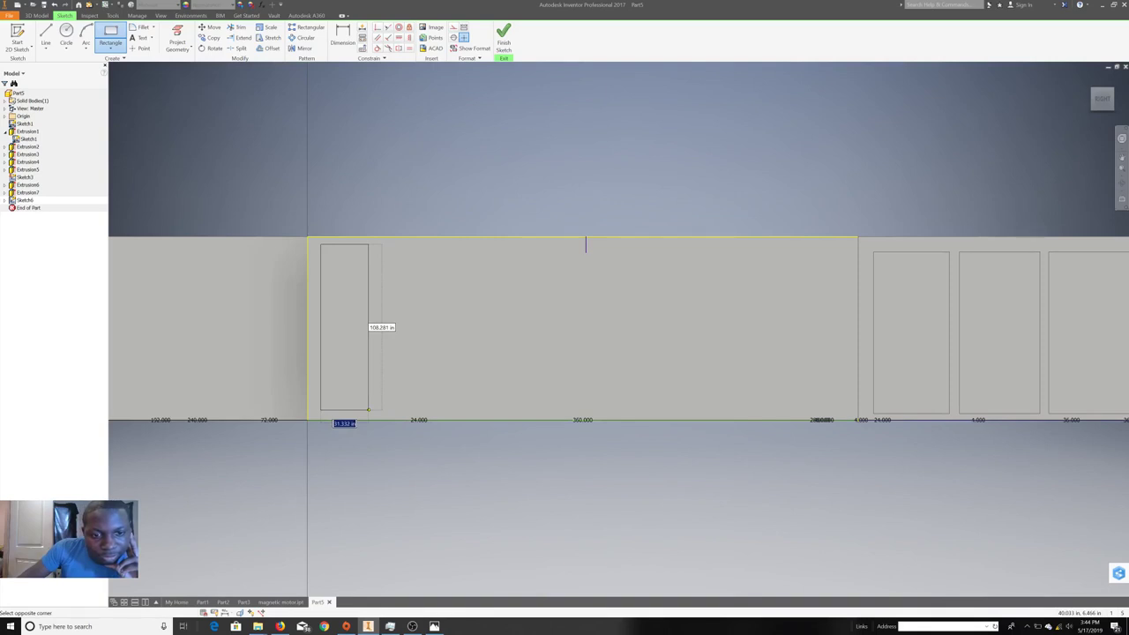
{"action": "left_click", "coordinate": [369, 409]}
{"action": "right_click", "coordinate": [469, 397]}
{"action": "left_click", "coordinate": [508, 389]}
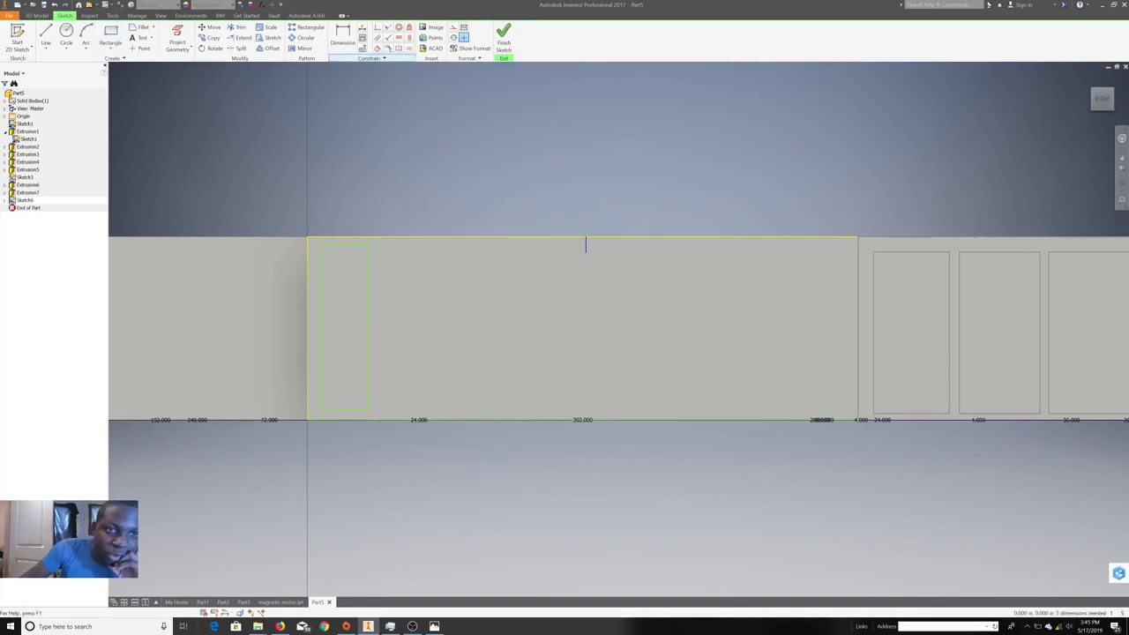
- Pattern the left rectangle along the top edge into five copies spaced 35 in apart
{"action": "left_click", "coordinate": [305, 27]}
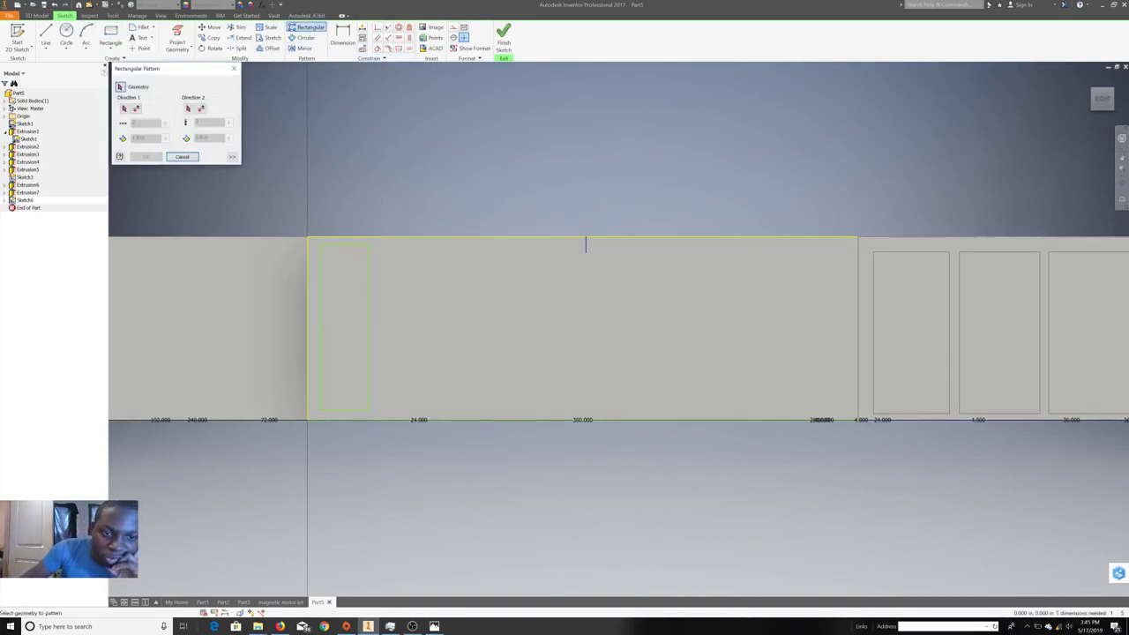
{"action": "left_click_drag", "start_coordinate": [314, 244], "coordinate": [393, 418]}
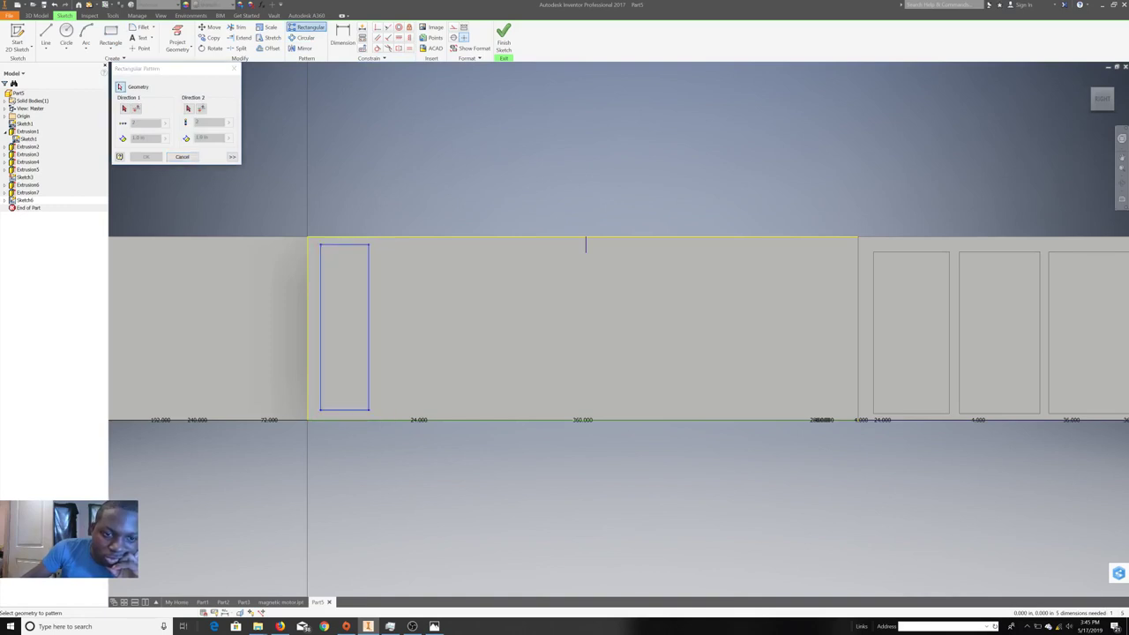
{"action": "left_click", "coordinate": [586, 238]}
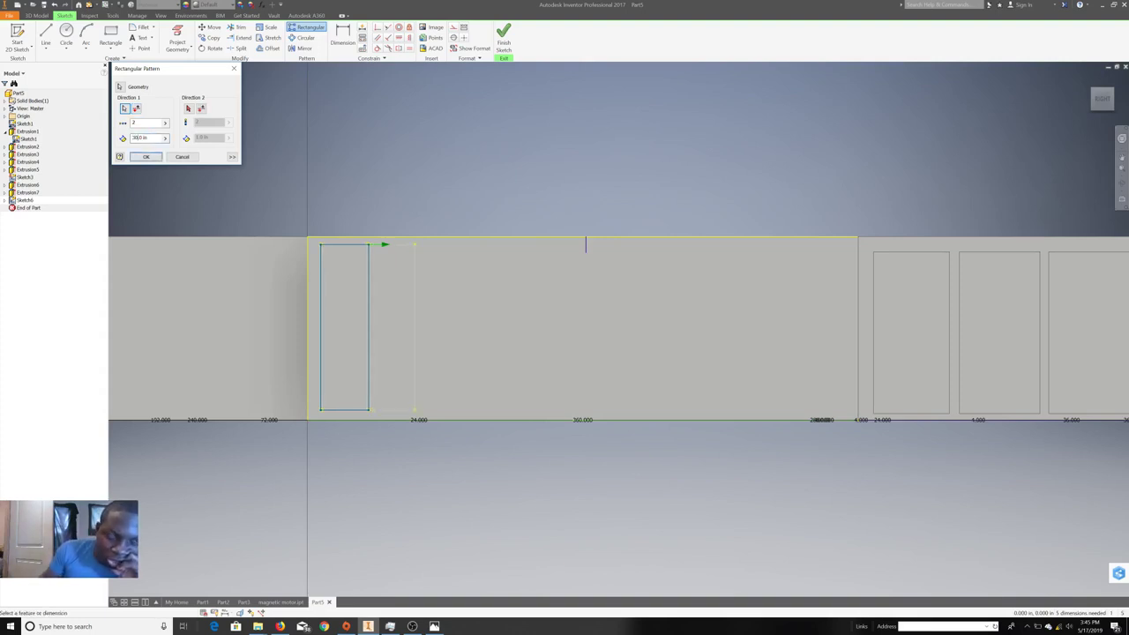
{"action": "type", "text": "6"}
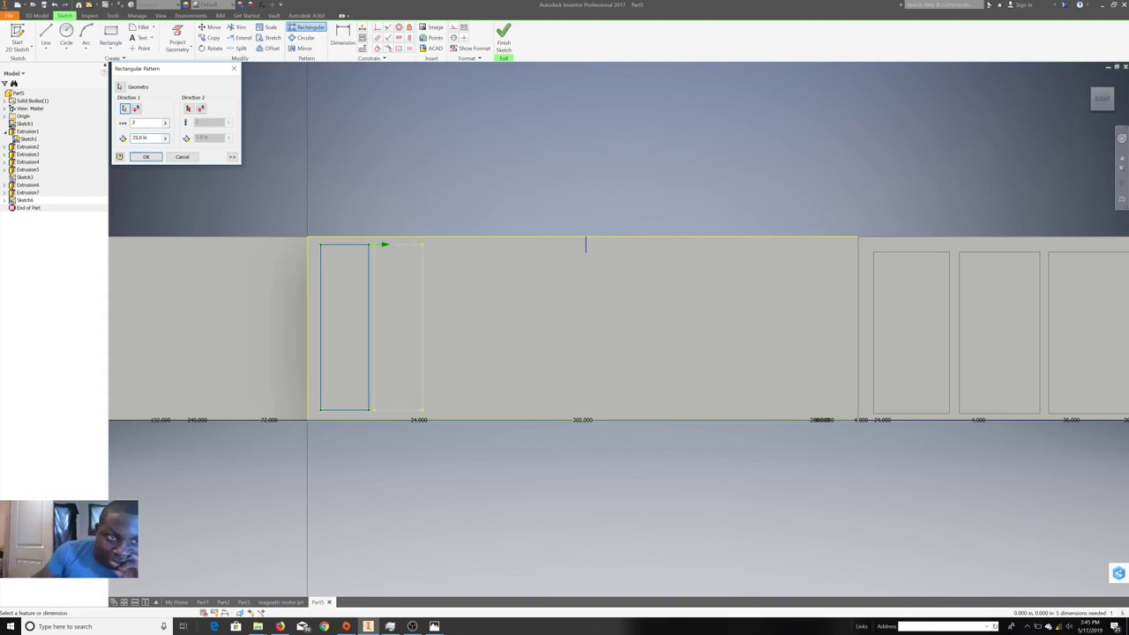
{"action": "key", "text": "BackSpace"}
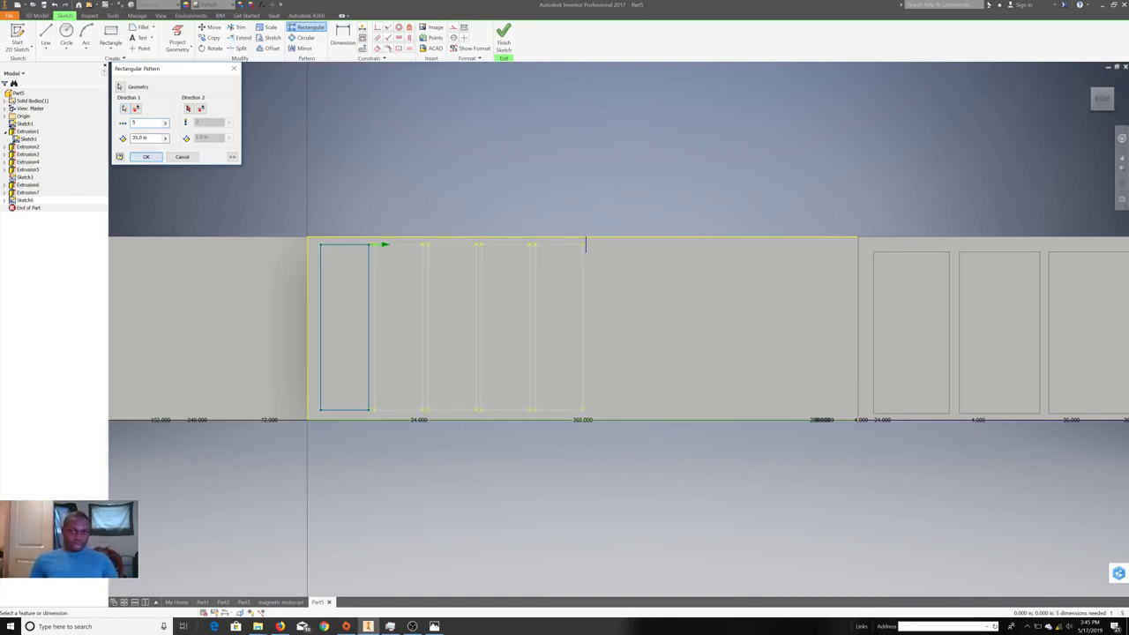
{"action": "key", "text": "Return"}
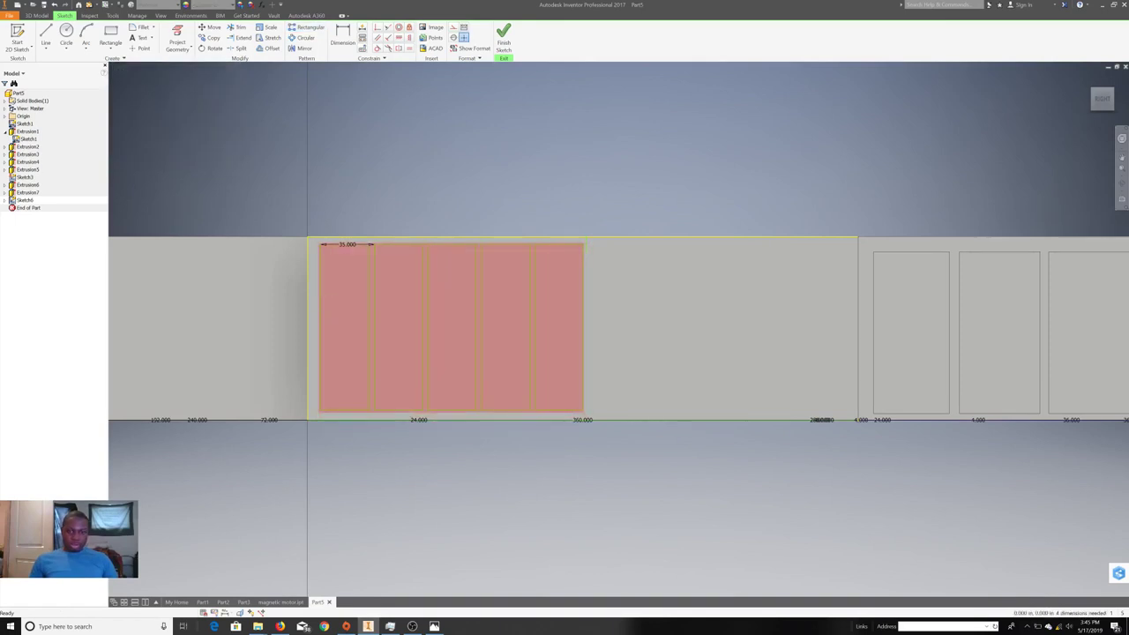
- Mirror the five rectangles across the short centre line to make ten, and finish the sketch
{"action": "left_click_drag", "start_coordinate": [587, 413], "coordinate": [584, 413]}
{"action": "left_click", "coordinate": [304, 48]}
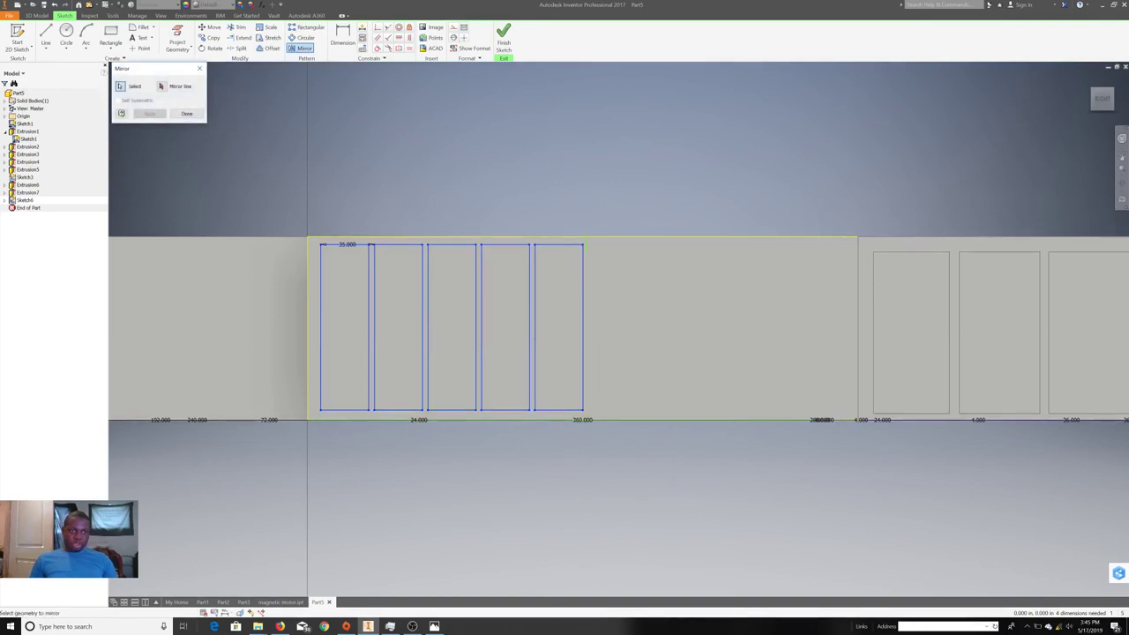
{"action": "left_click", "coordinate": [585, 246]}
{"action": "key", "text": "Return"}
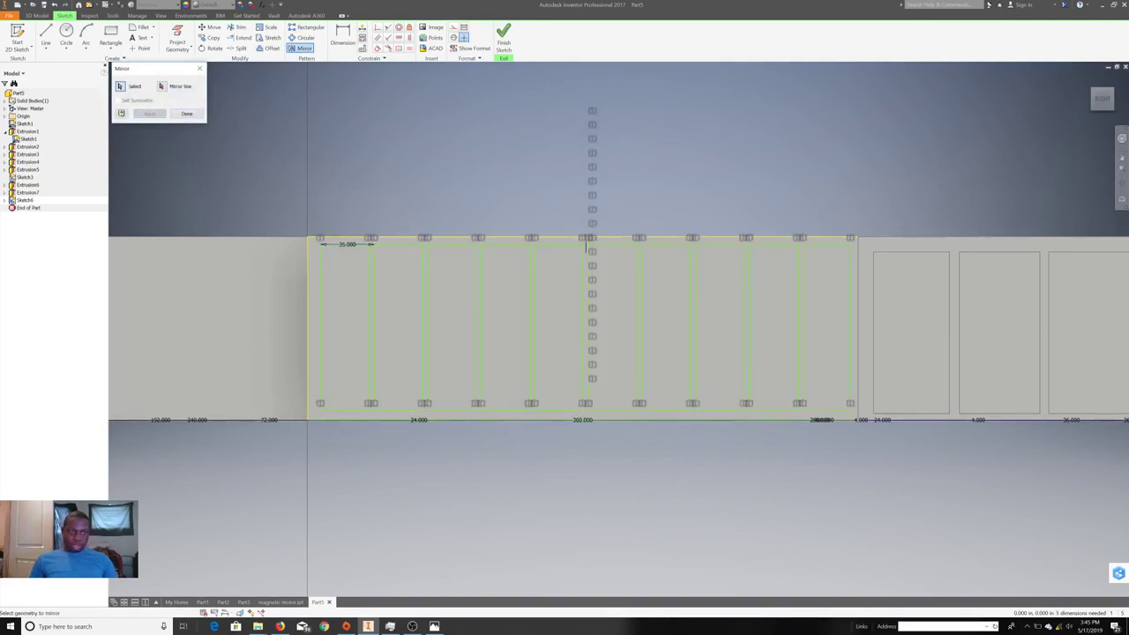
{"action": "key", "text": "Escape"}
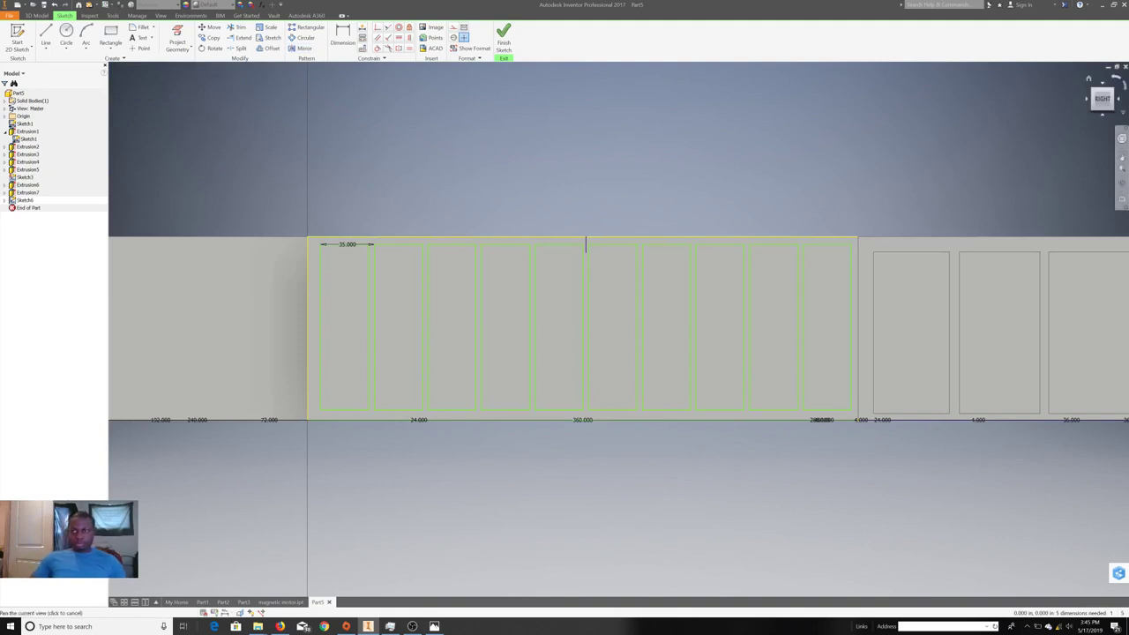
{"action": "key", "text": "F6"}
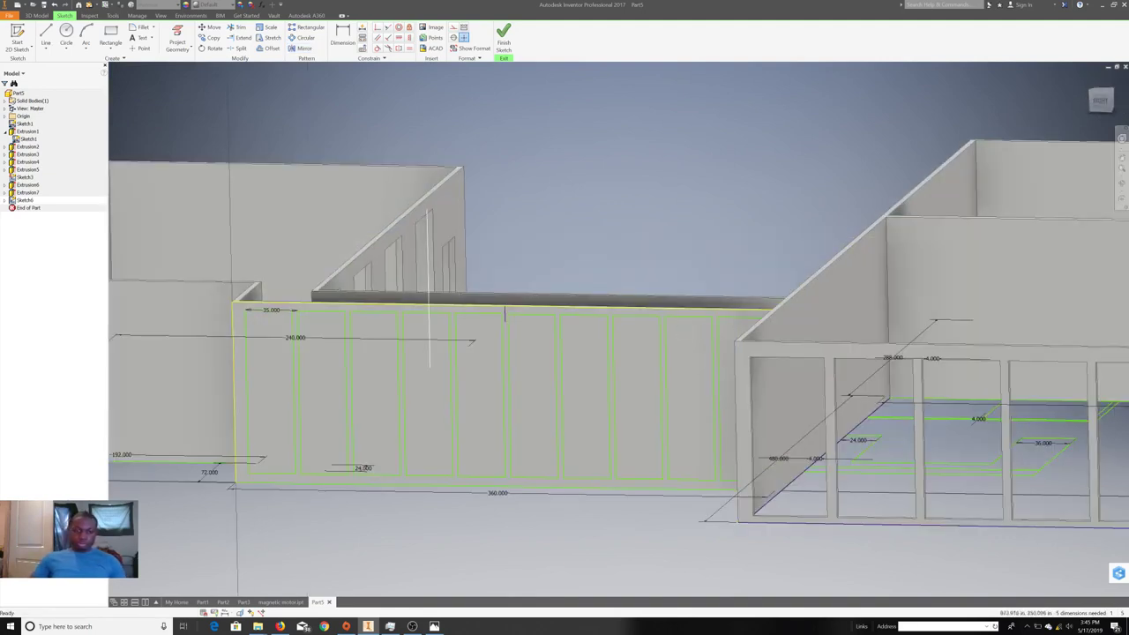
{"action": "left_click", "coordinate": [503, 35]}
{"action": "key", "text": "e"}
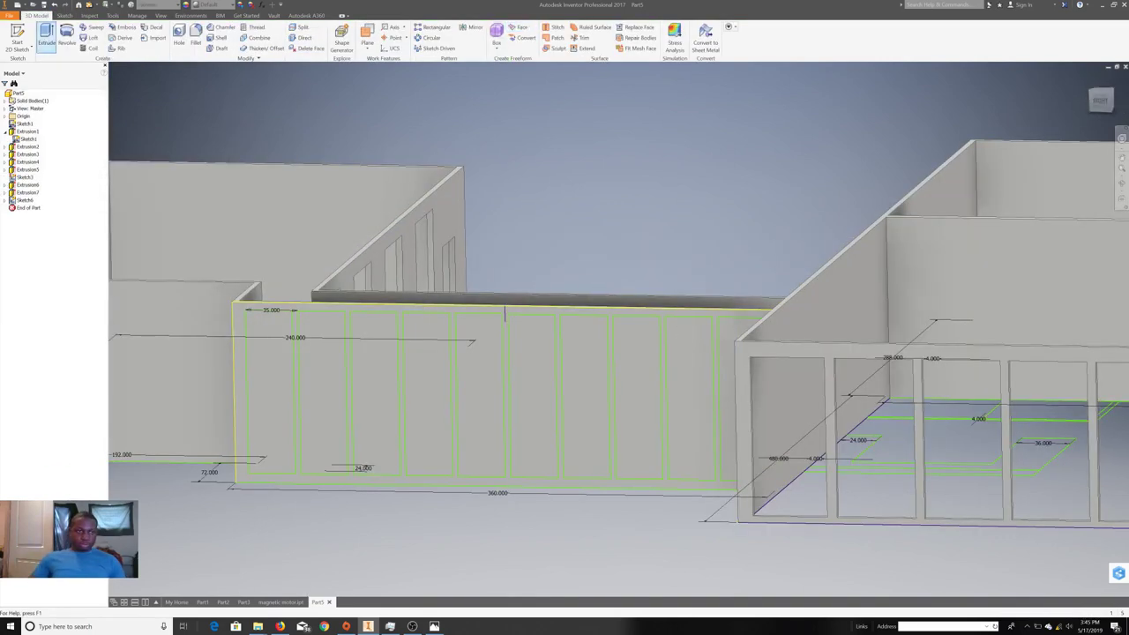
- Cut all the rectangle profiles through the middle wall as openings
{"action": "left_click", "coordinate": [316, 397]}
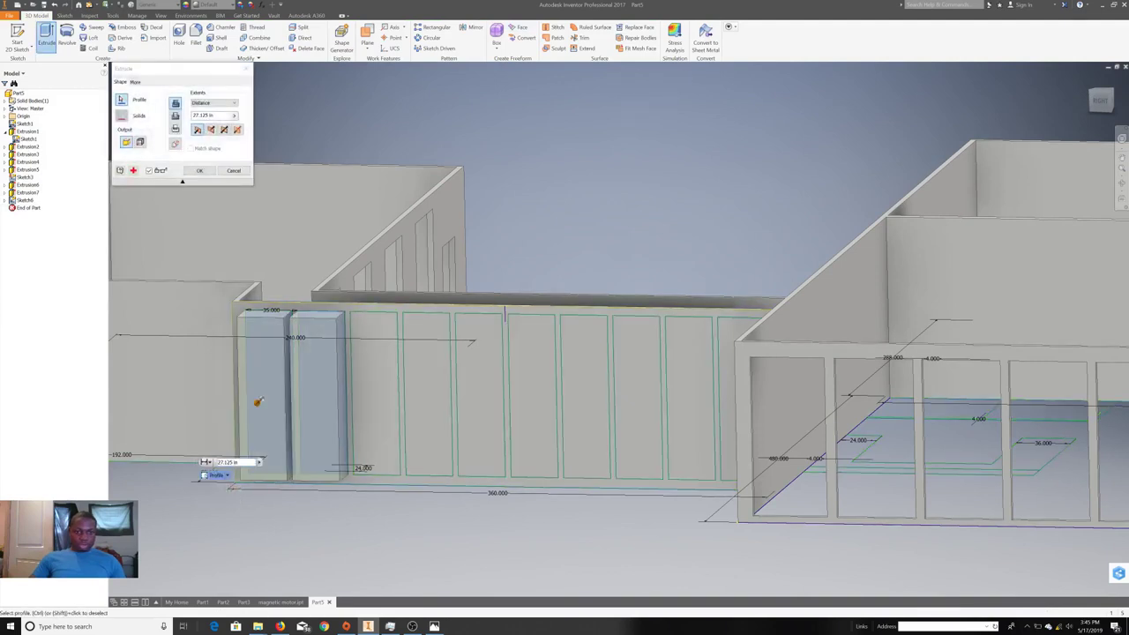
{"action": "left_click", "coordinate": [369, 397]}
{"action": "left_click", "coordinate": [421, 397]}
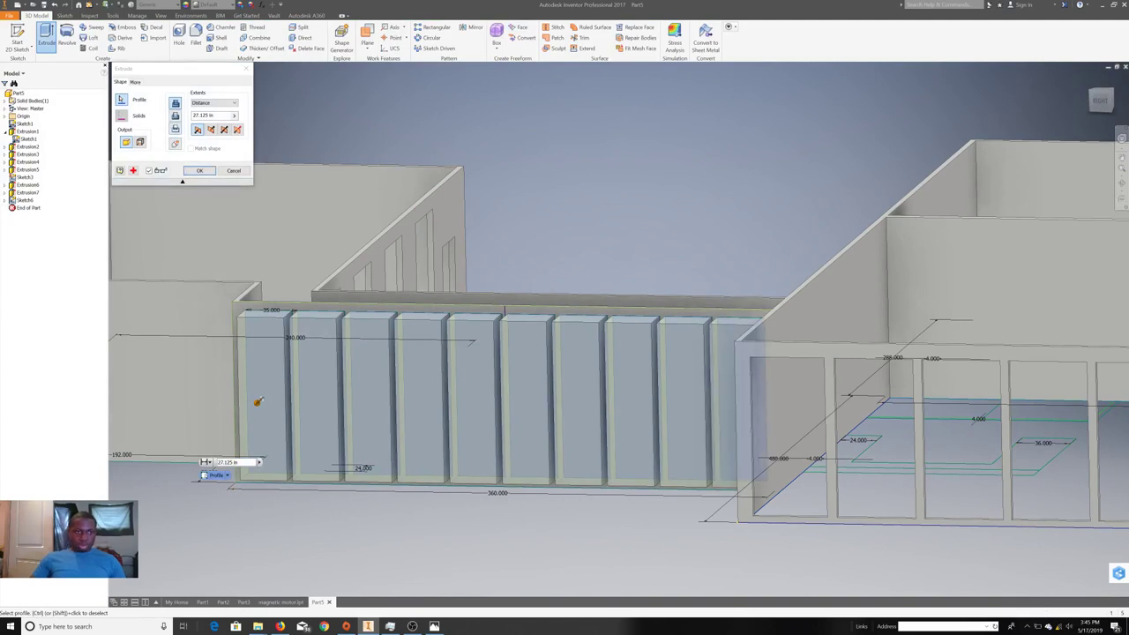
{"action": "left_click", "coordinate": [258, 401]}
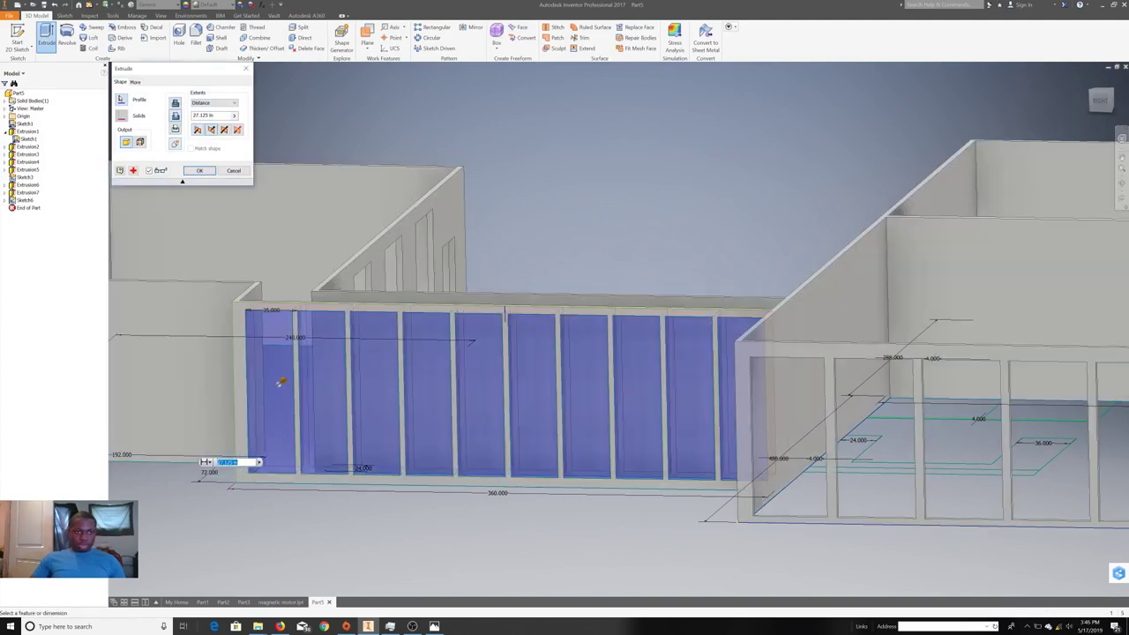
{"action": "key", "text": "Return"}
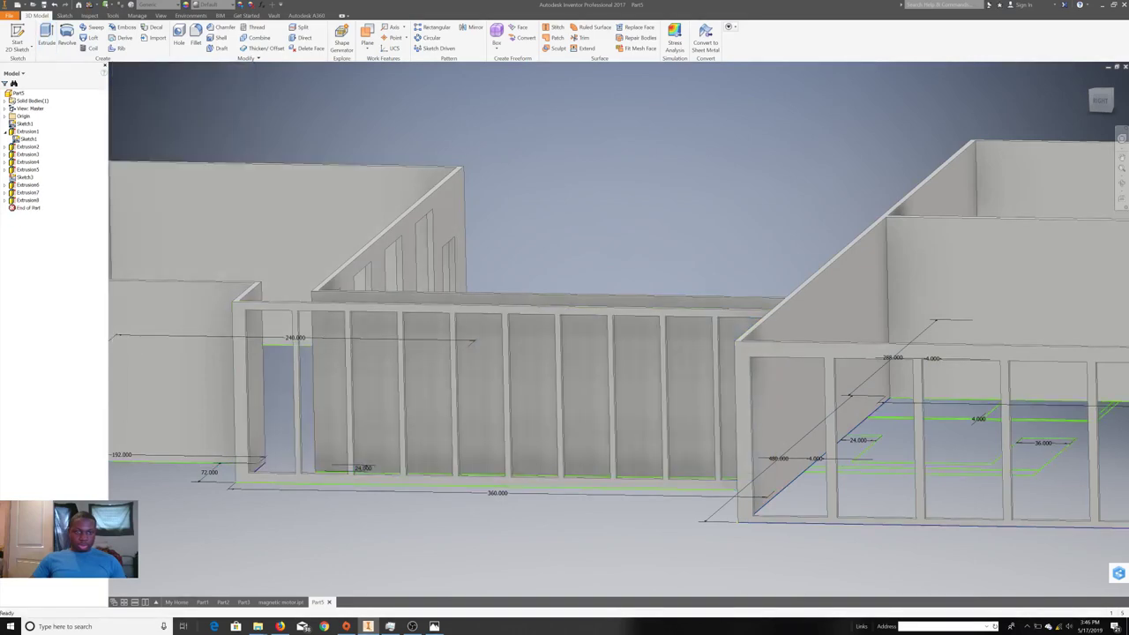
- Orbit to a near-top view and create a new sketch on another wall face
{"action": "scroll", "coordinate": [564, 335], "scroll_direction": "down", "scroll_amount": 5}
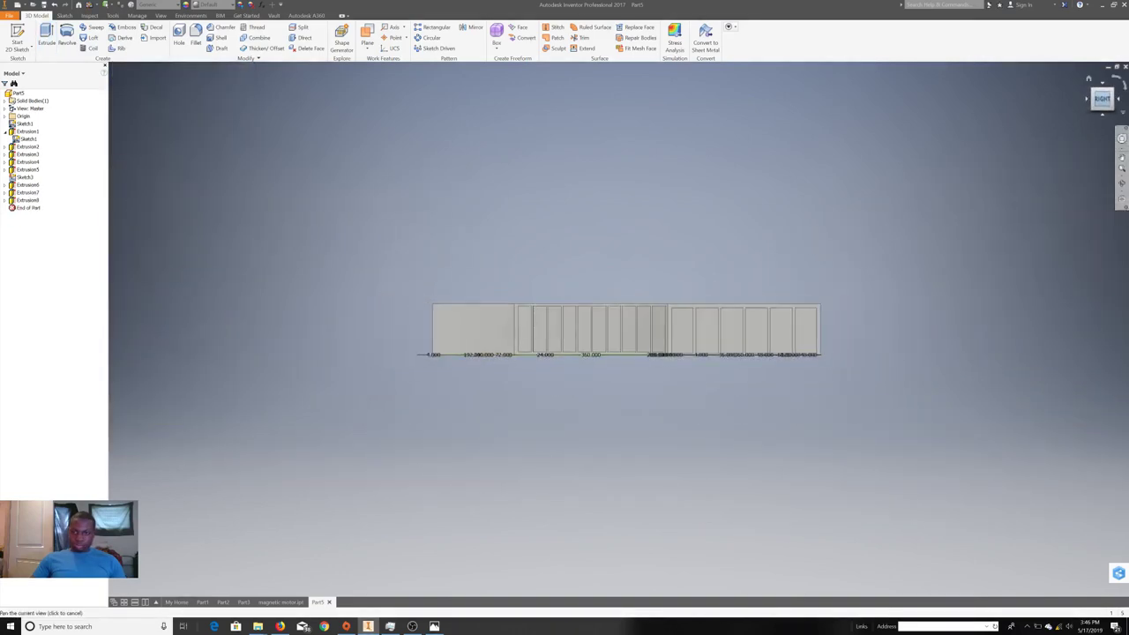
{"action": "middle_click_drag", "start_coordinate": [564, 335], "coordinate": [618, 264], "text": "shift"}
{"action": "middle_click_drag", "start_coordinate": [619, 329], "coordinate": [618, 329], "text": "shift"}
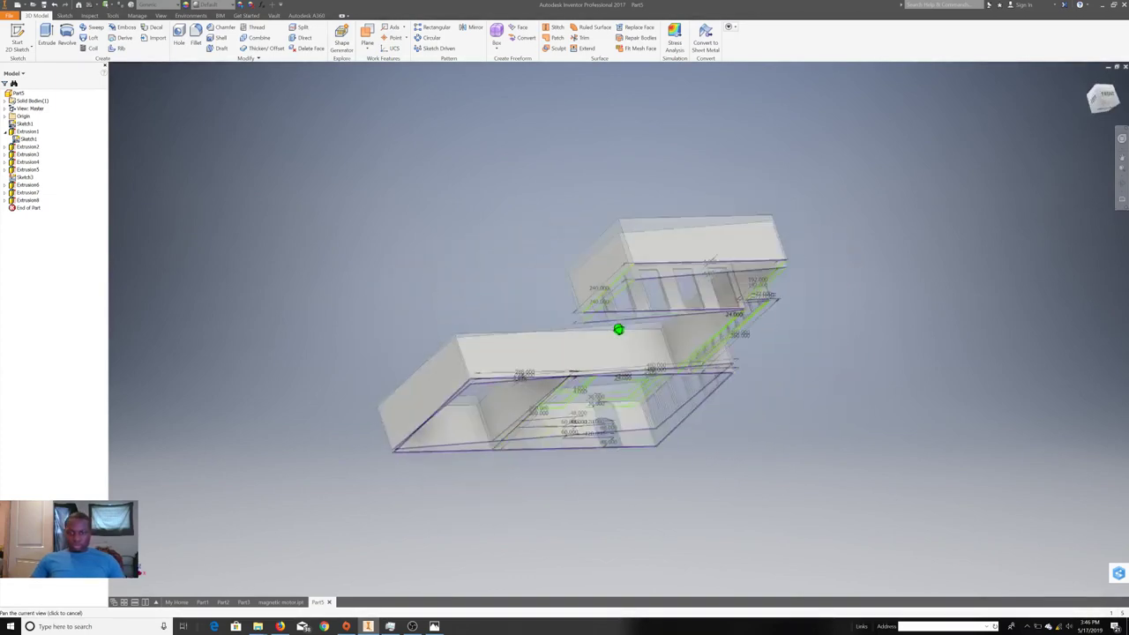
{"action": "middle_click_drag", "start_coordinate": [618, 329], "coordinate": [588, 262], "text": "shift"}
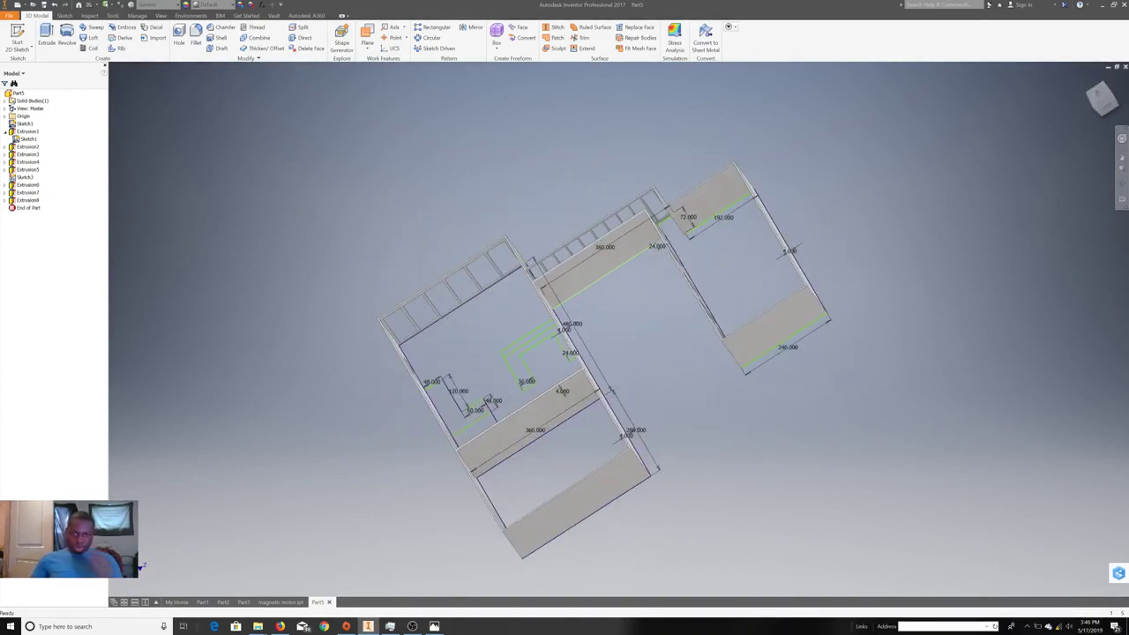
{"action": "right_click", "coordinate": [589, 262]}
{"action": "left_click", "coordinate": [591, 286]}
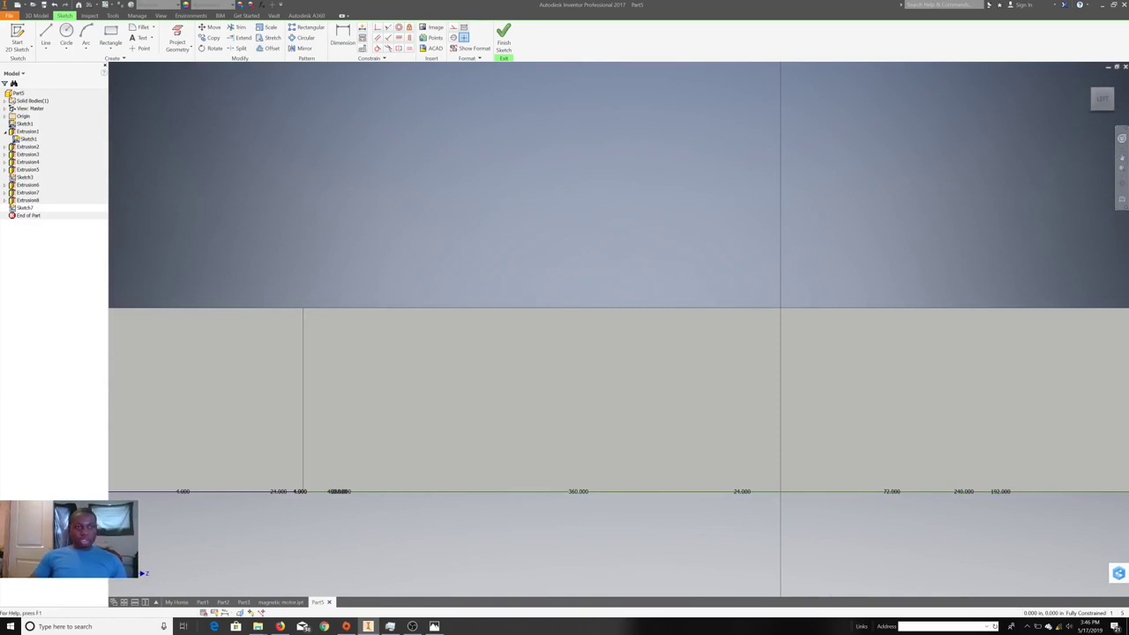
- Project the wall face's left and top edges into Sketch7 as reference lines
{"action": "left_click", "coordinate": [45, 37]}
{"action": "right_click", "coordinate": [399, 248]}
{"action": "right_click", "coordinate": [430, 407]}
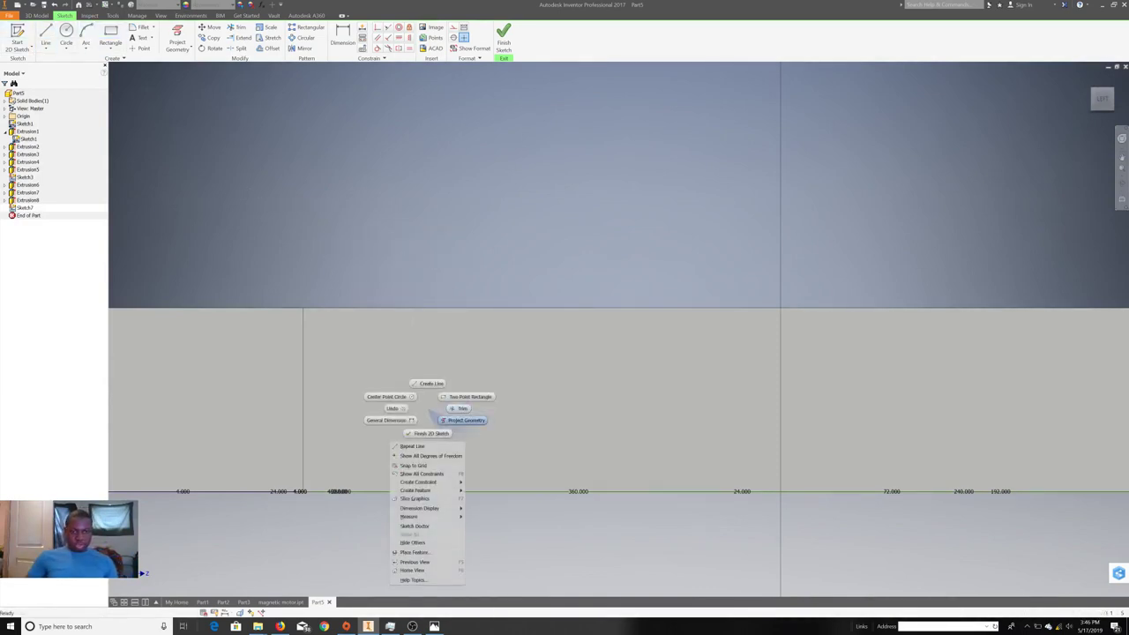
{"action": "left_click", "coordinate": [466, 420]}
{"action": "left_click", "coordinate": [565, 309]}
{"action": "right_click", "coordinate": [568, 234]}
{"action": "left_click", "coordinate": [592, 233]}
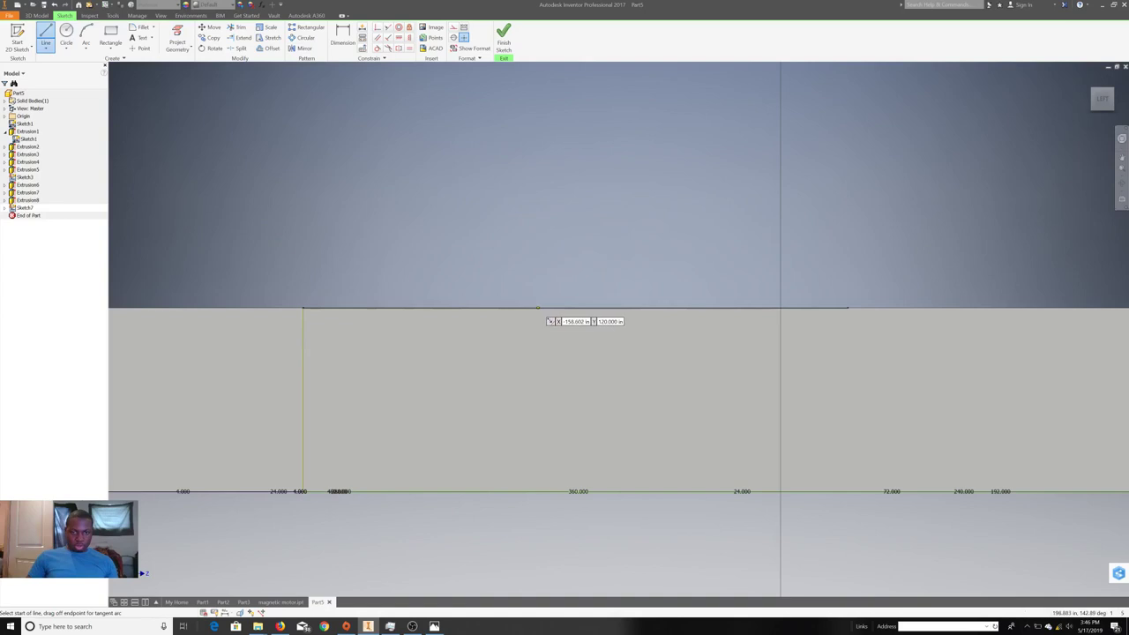
{"action": "left_click", "coordinate": [542, 308]}
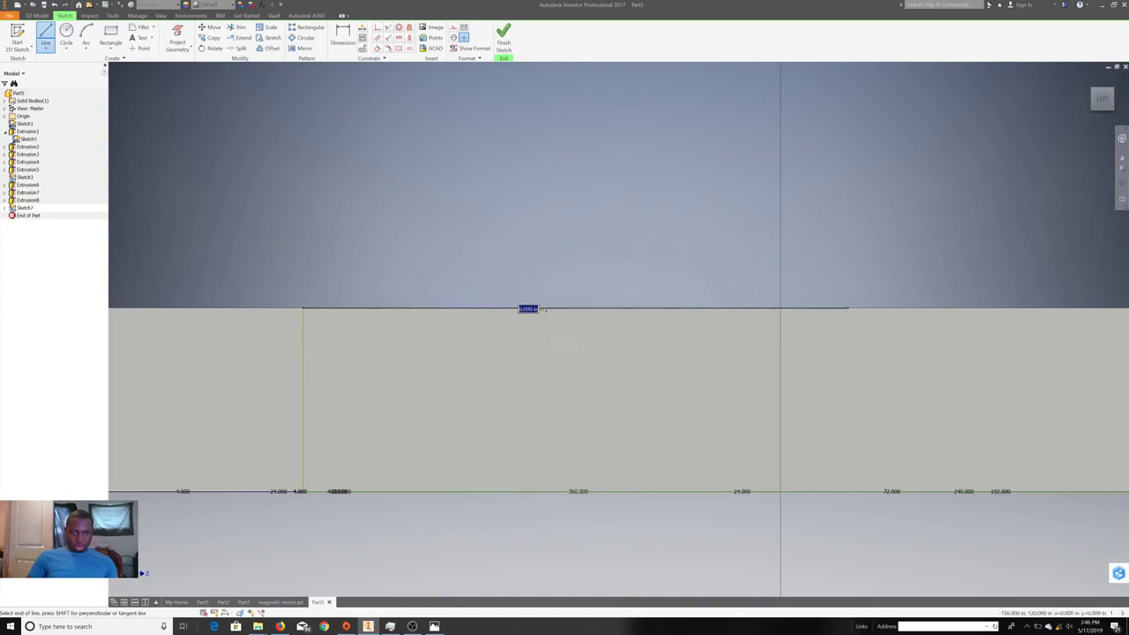
{"action": "right_click", "coordinate": [540, 315]}
{"action": "left_click", "coordinate": [511, 327]}
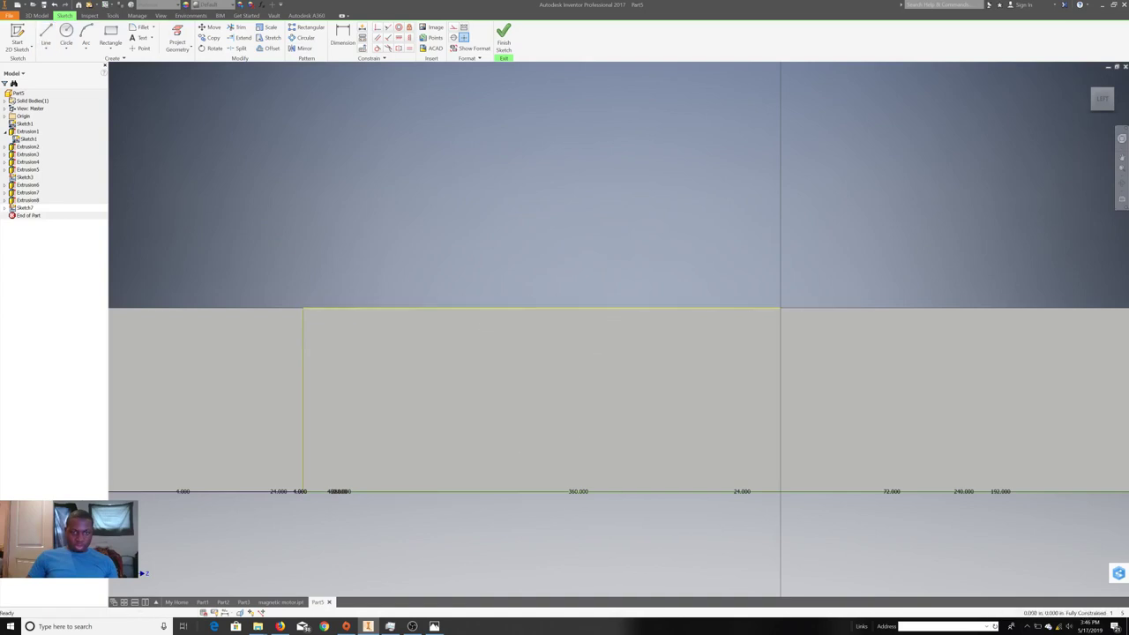
{"action": "key", "text": "l"}
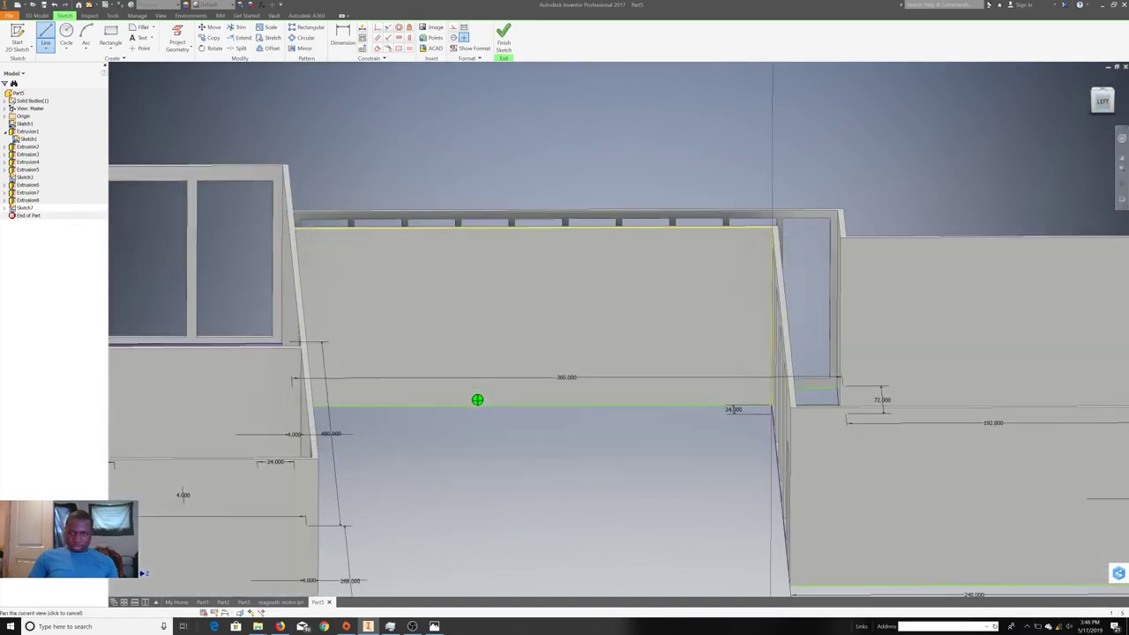
{"action": "left_click", "coordinate": [1092, 88]}
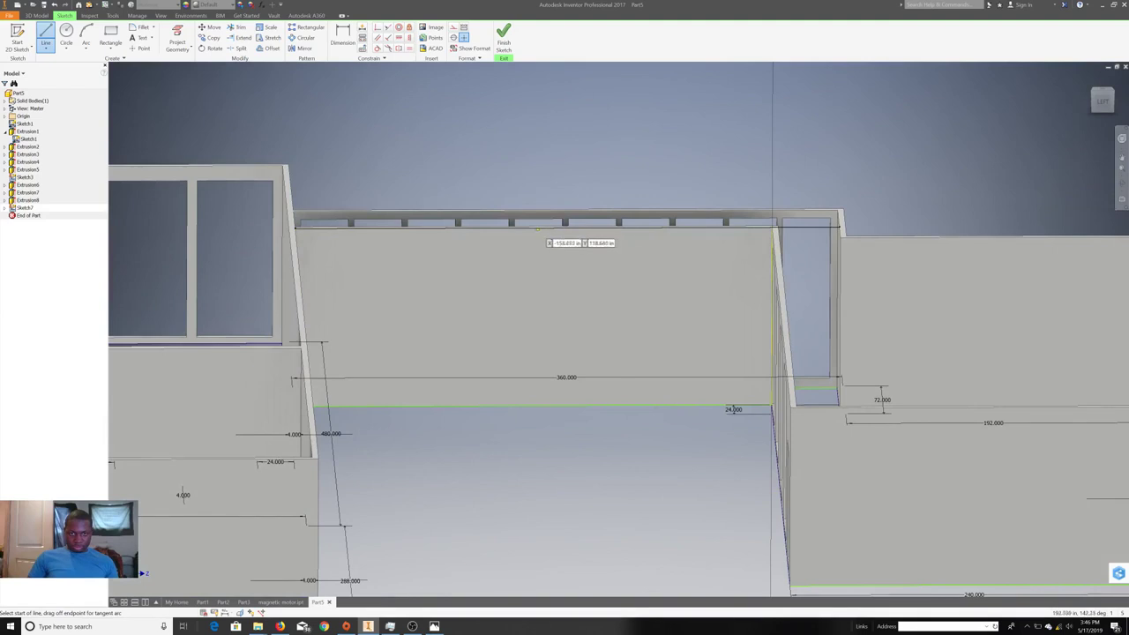
- Turn the view face-on to the sketch, centre the middle wall, and cancel a stray line
{"action": "left_click", "coordinate": [1103, 99]}
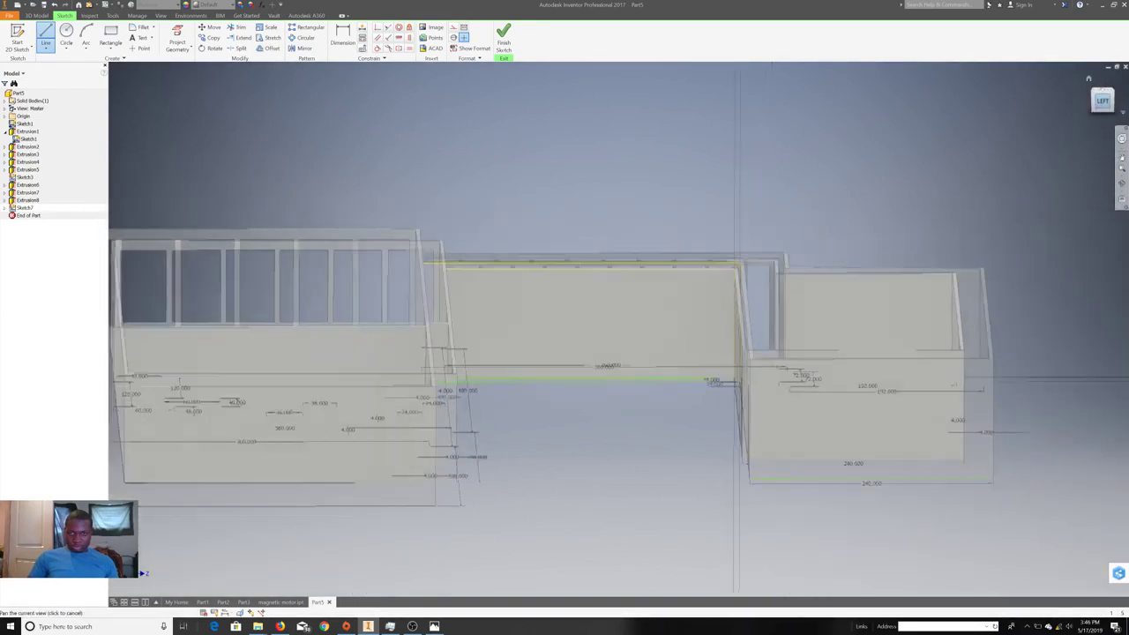
{"action": "left_click", "coordinate": [1103, 114]}
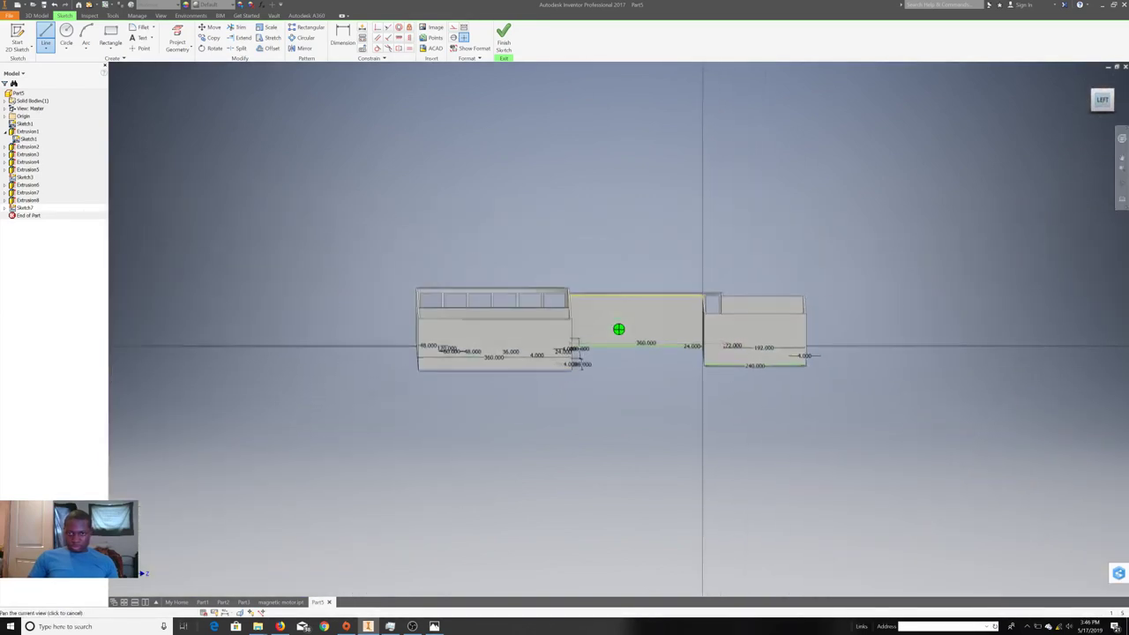
{"action": "scroll", "coordinate": [619, 294], "scroll_direction": "down", "scroll_amount": 2}
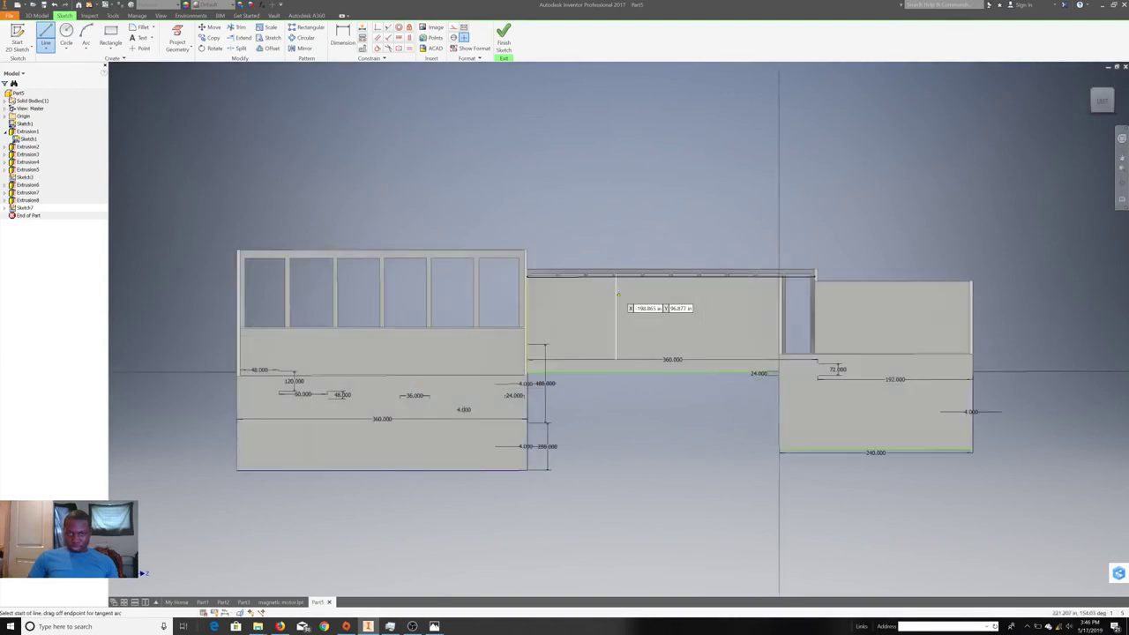
{"action": "scroll", "coordinate": [621, 294], "scroll_direction": "down", "scroll_amount": 5}
{"action": "scroll", "coordinate": [529, 264], "scroll_direction": "down", "scroll_amount": 3}
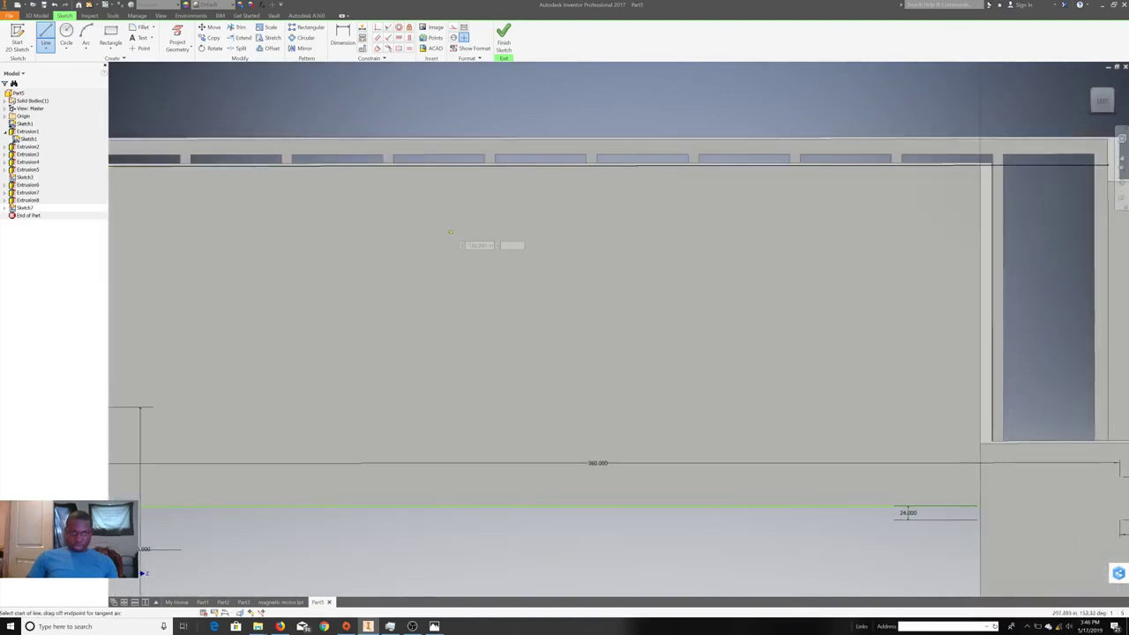
{"action": "middle_click_drag", "start_coordinate": [487, 231], "coordinate": [572, 245]}
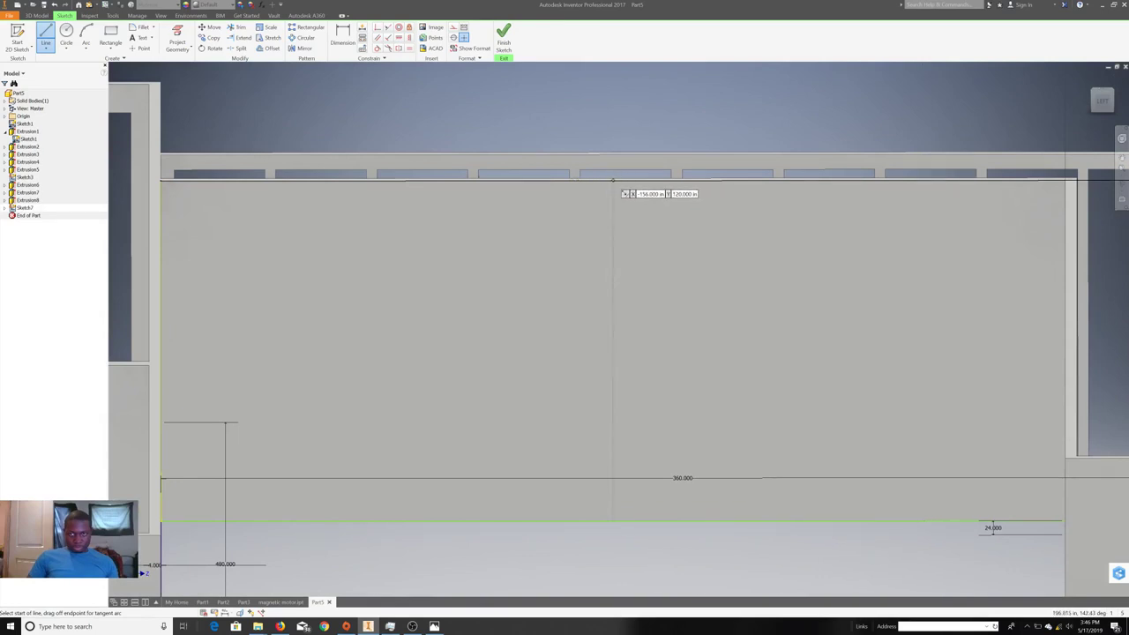
{"action": "left_click", "coordinate": [613, 180]}
{"action": "right_click", "coordinate": [671, 215]}
{"action": "left_click", "coordinate": [657, 256]}
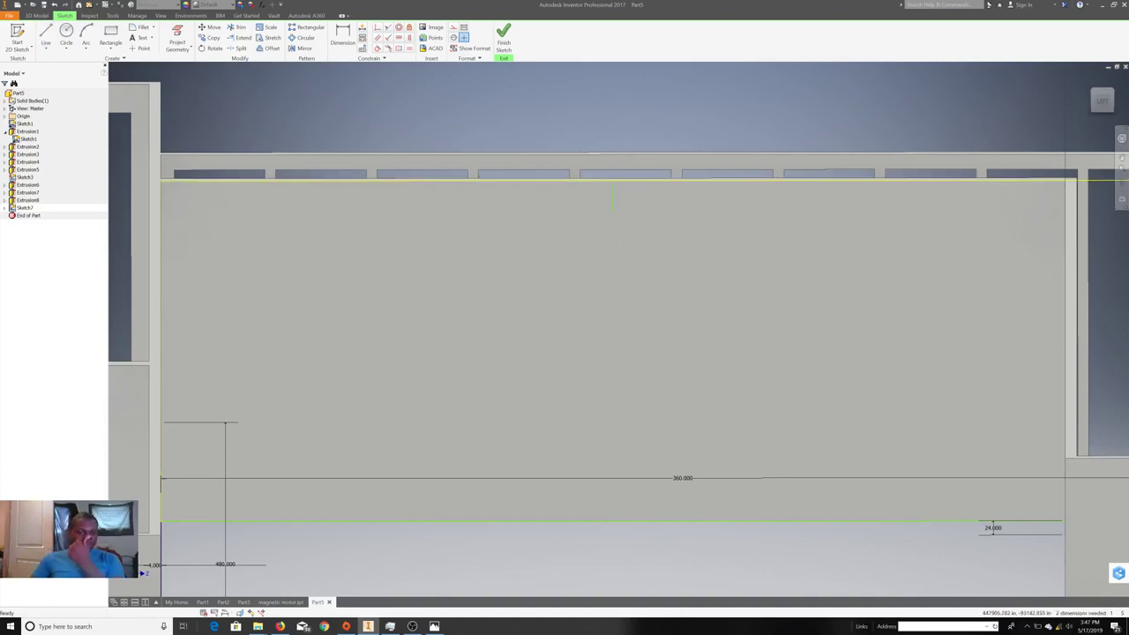
- Draw a closed tall window rectangle on the wall's left side and select its edges
{"action": "left_click", "coordinate": [46, 36]}
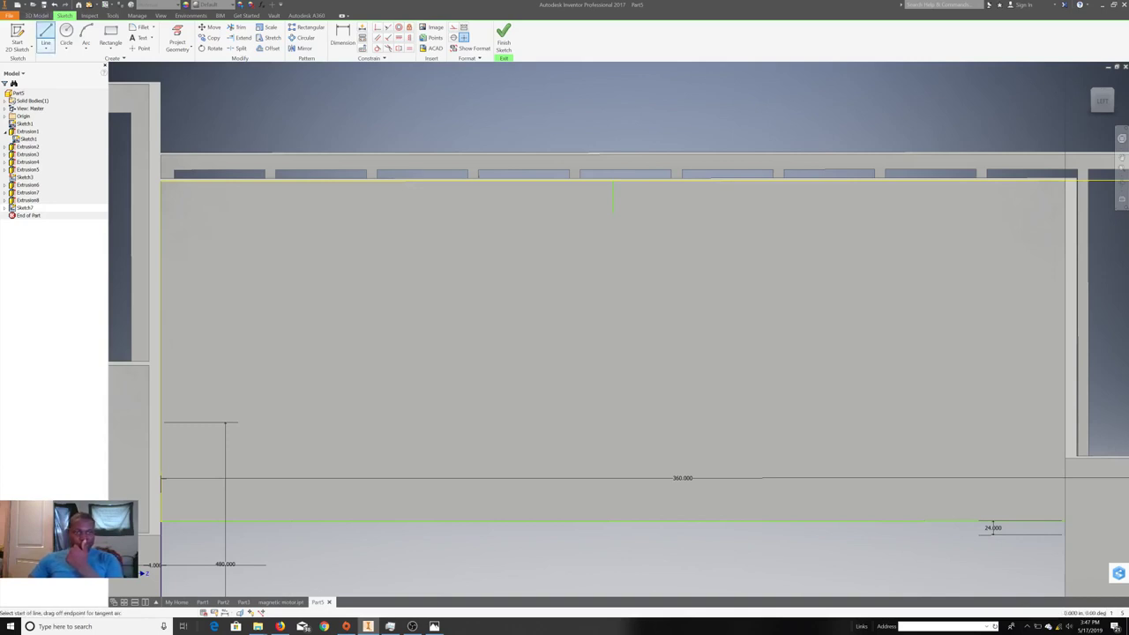
{"action": "left_click", "coordinate": [186, 194]}
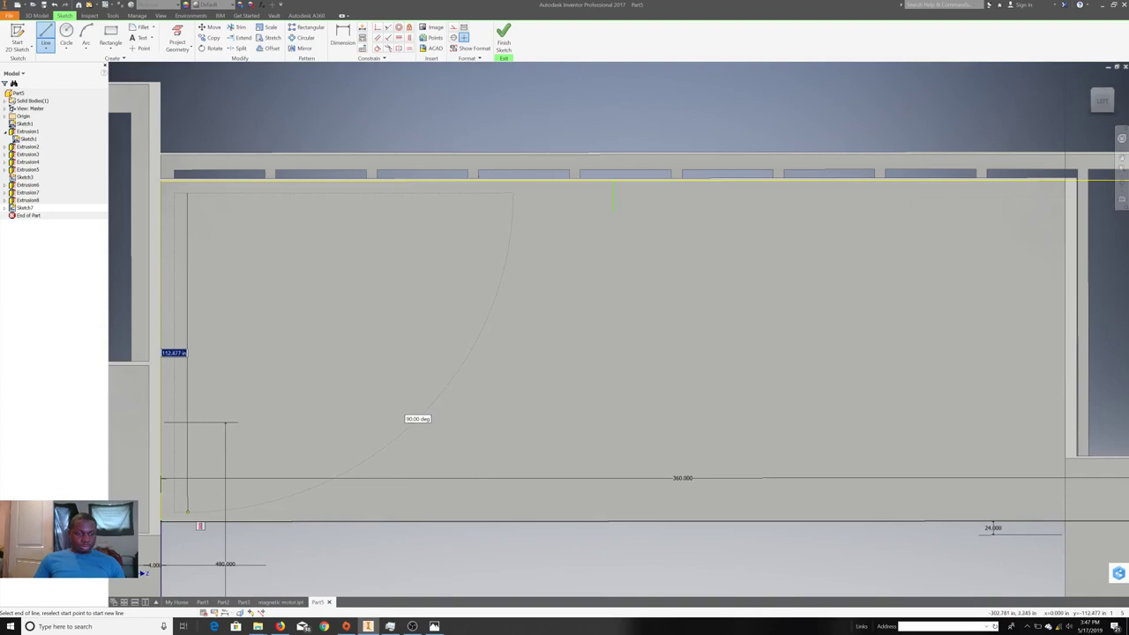
{"action": "left_click", "coordinate": [187, 512]}
{"action": "left_click", "coordinate": [469, 513]}
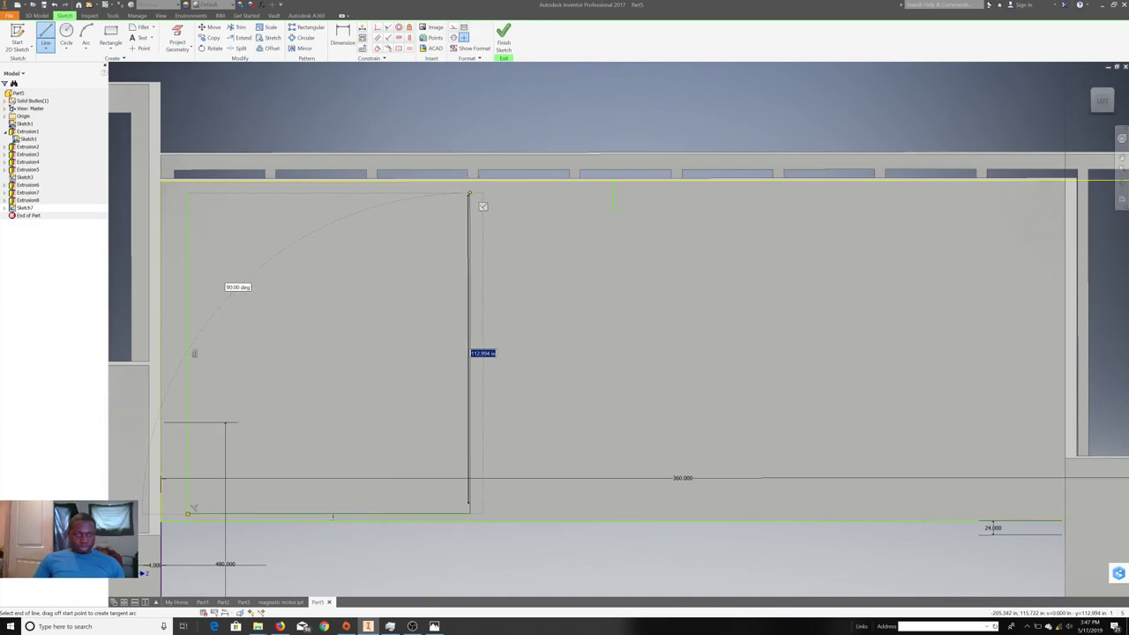
{"action": "double_click", "coordinate": [469, 193]}
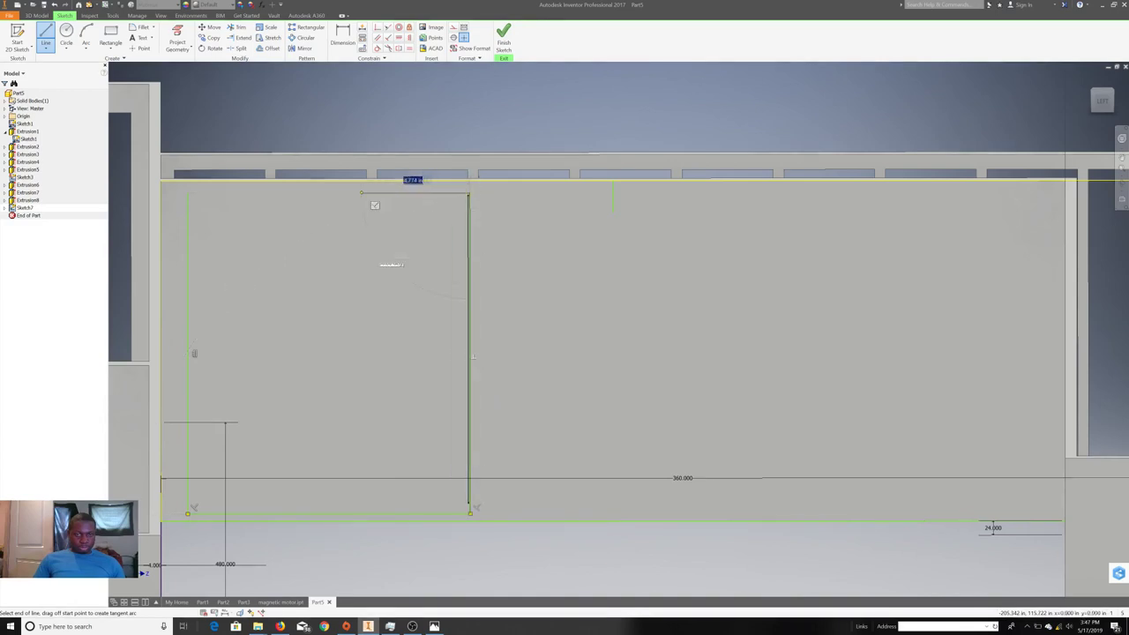
{"action": "right_click", "coordinate": [315, 214]}
{"action": "left_click", "coordinate": [308, 186]}
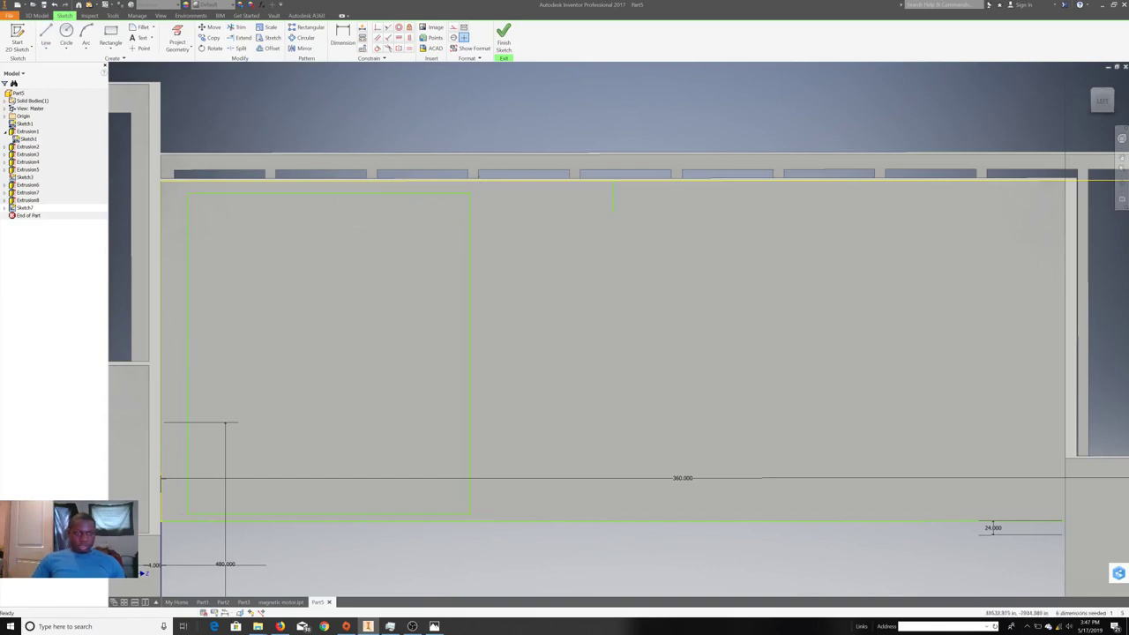
{"action": "left_click_drag", "start_coordinate": [183, 189], "coordinate": [522, 519]}
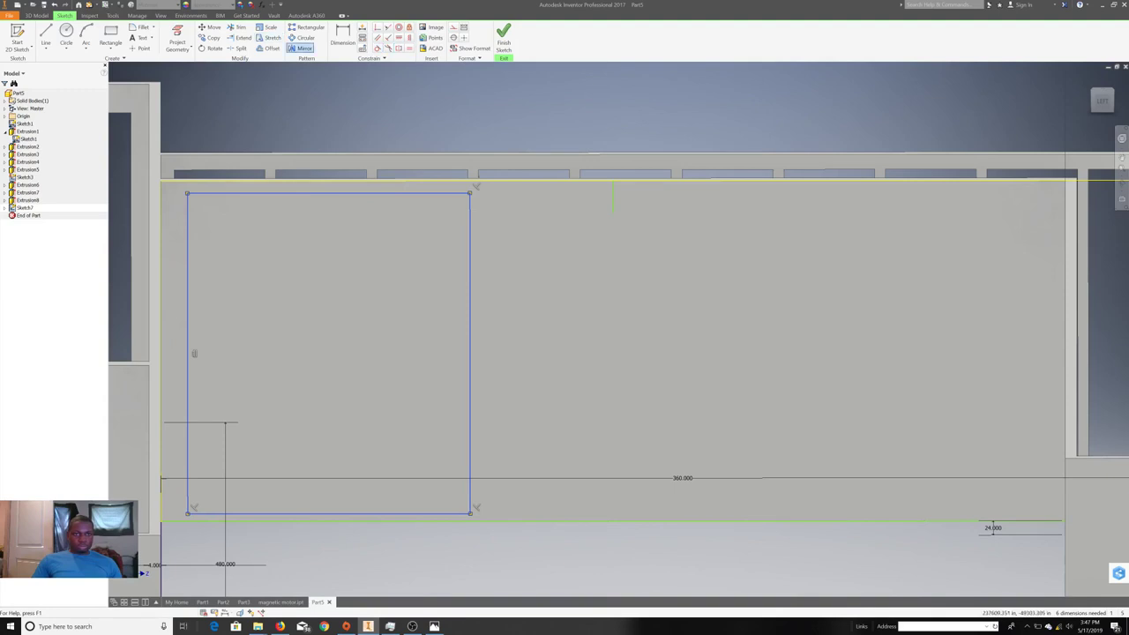
- Mirror the selected window rectangle across the vertical centre line onto the wall's right side
{"action": "left_click", "coordinate": [303, 48]}
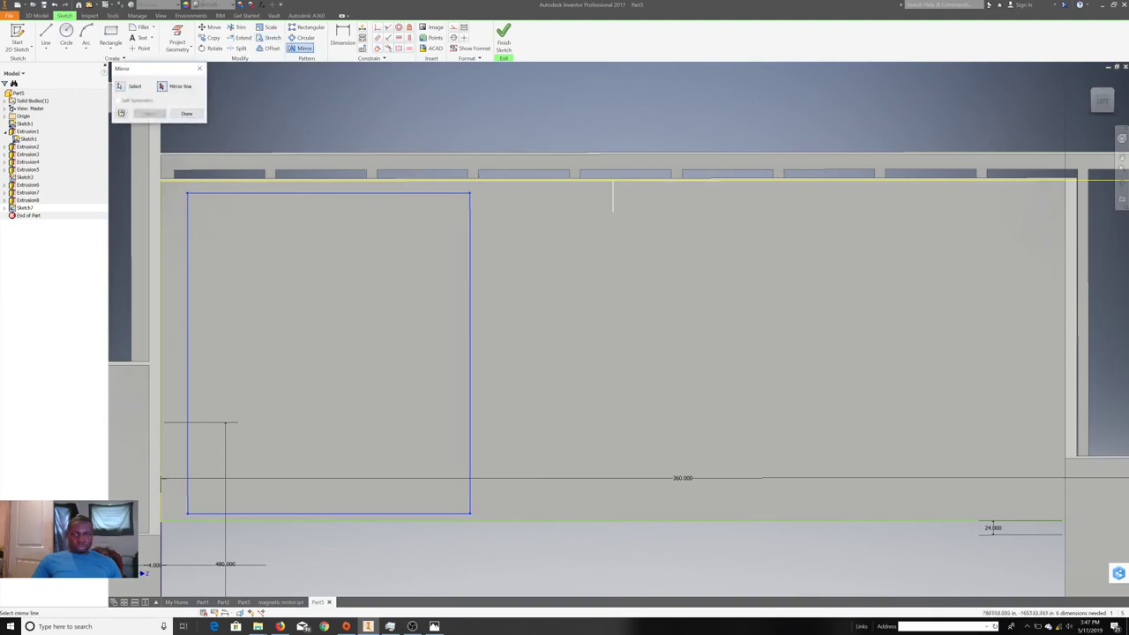
{"action": "left_click", "coordinate": [613, 196]}
{"action": "left_click", "coordinate": [150, 113]}
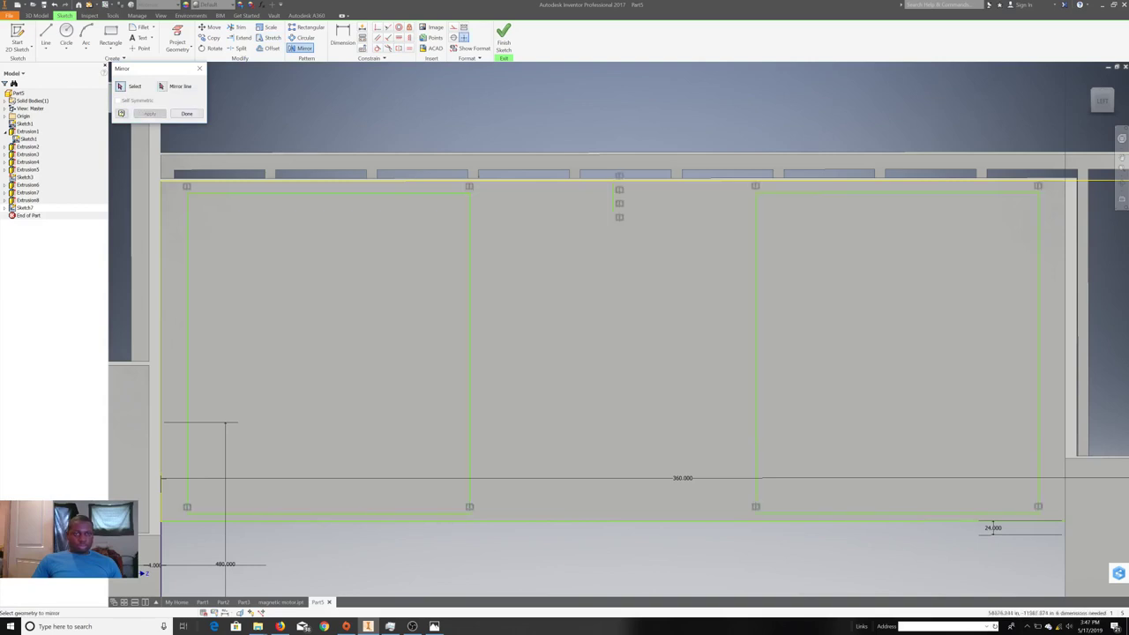
{"action": "left_click", "coordinate": [186, 112]}
{"action": "left_click", "coordinate": [46, 36]}
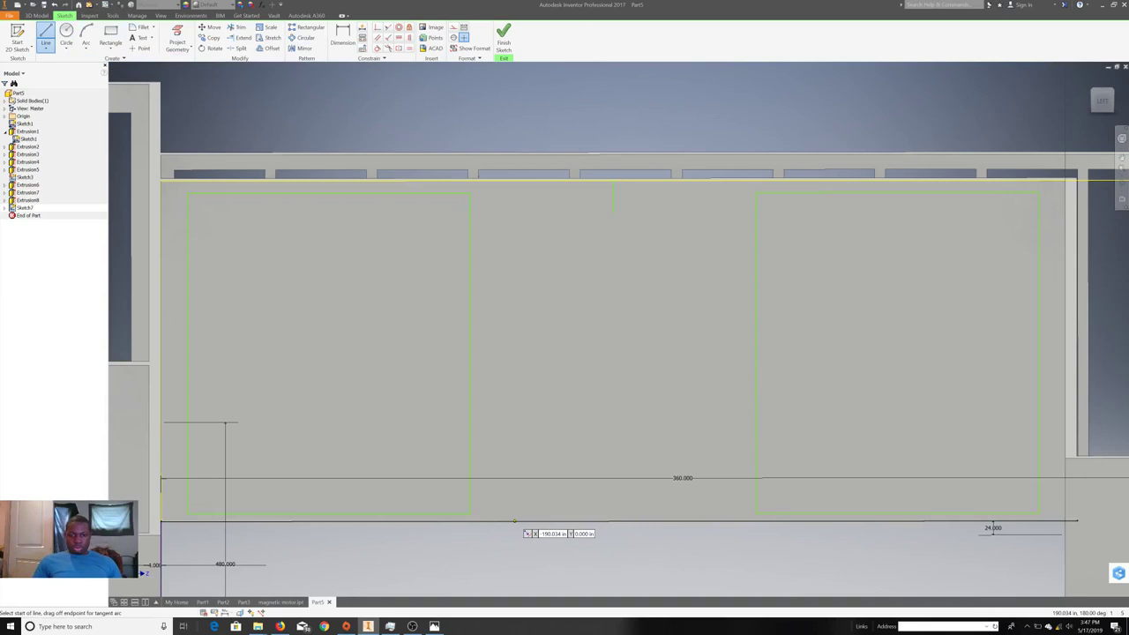
- Cancel a stray diagonal line and undo the unwanted 84.000 line
{"action": "left_click", "coordinate": [613, 522]}
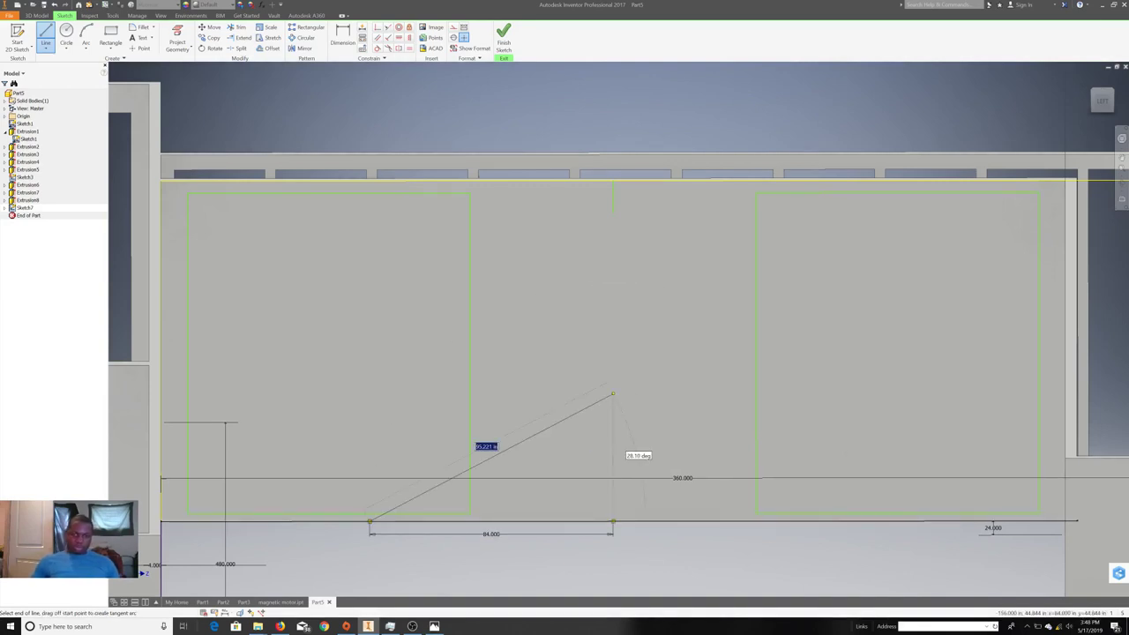
{"action": "right_click", "coordinate": [613, 394]}
{"action": "key", "text": "Escape"}
{"action": "key", "text": "Escape"}
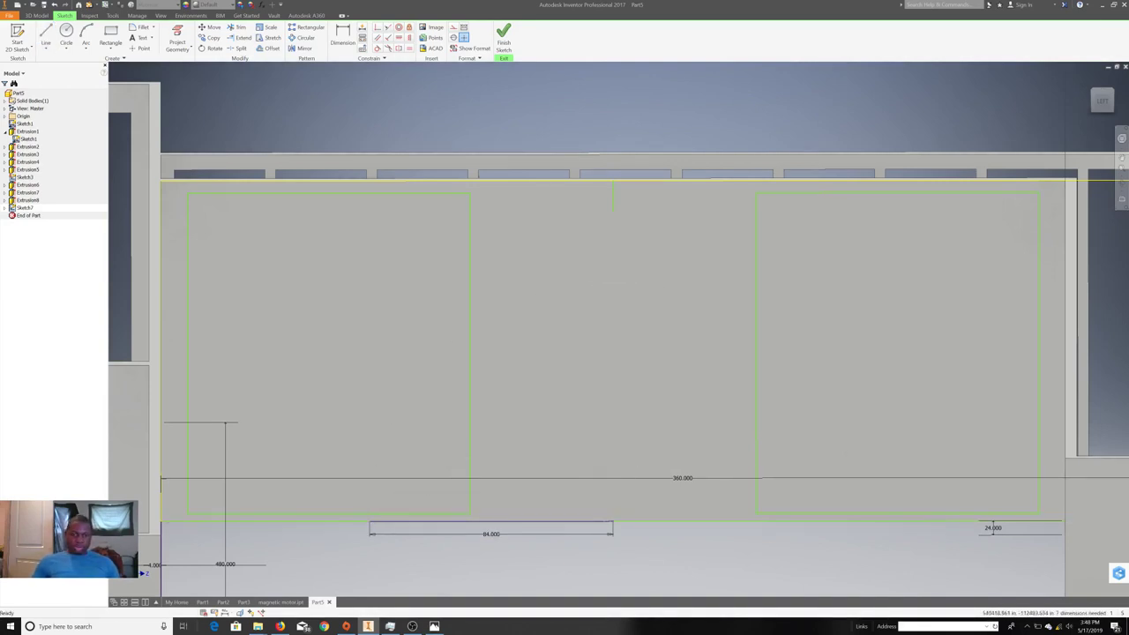
{"action": "right_click", "coordinate": [463, 562]}
{"action": "left_click", "coordinate": [430, 562]}
{"action": "left_click", "coordinate": [45, 35]}
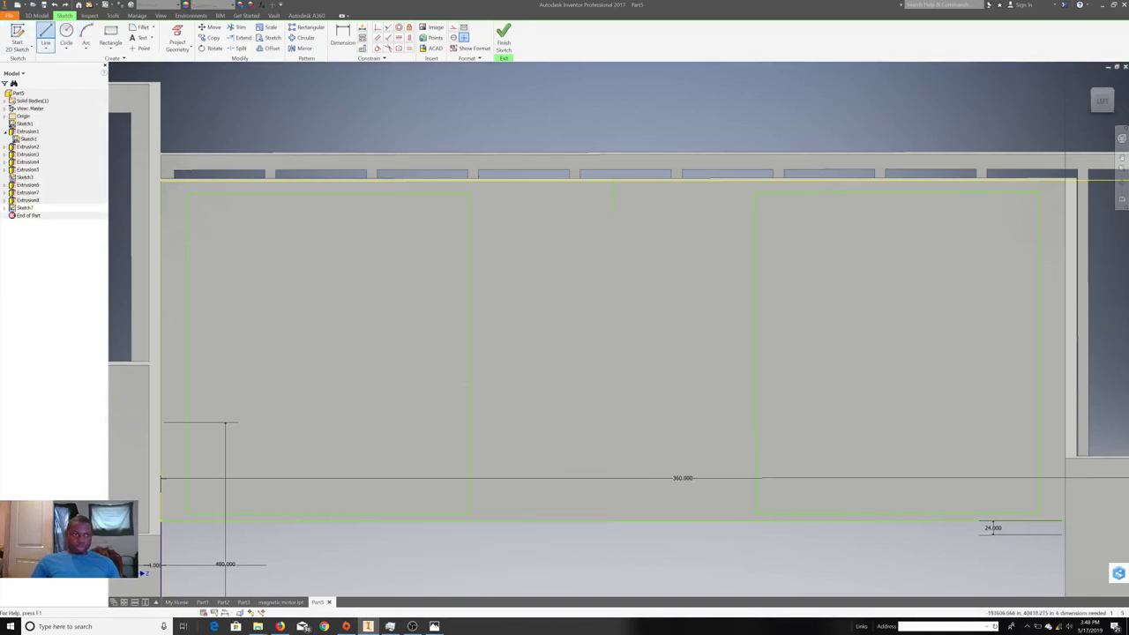
- Draw an 84.000-tall vertical line up from the bottom centre of the wall
{"action": "left_click", "coordinate": [613, 521]}
{"action": "type", "text": "84.000"}
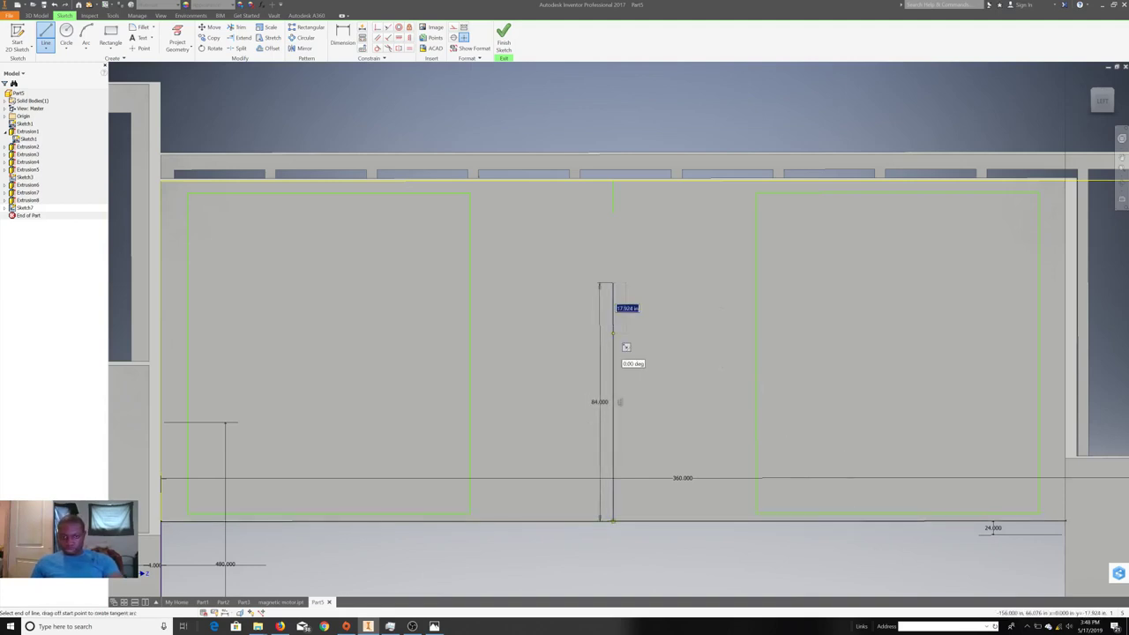
{"action": "left_click", "coordinate": [613, 283]}
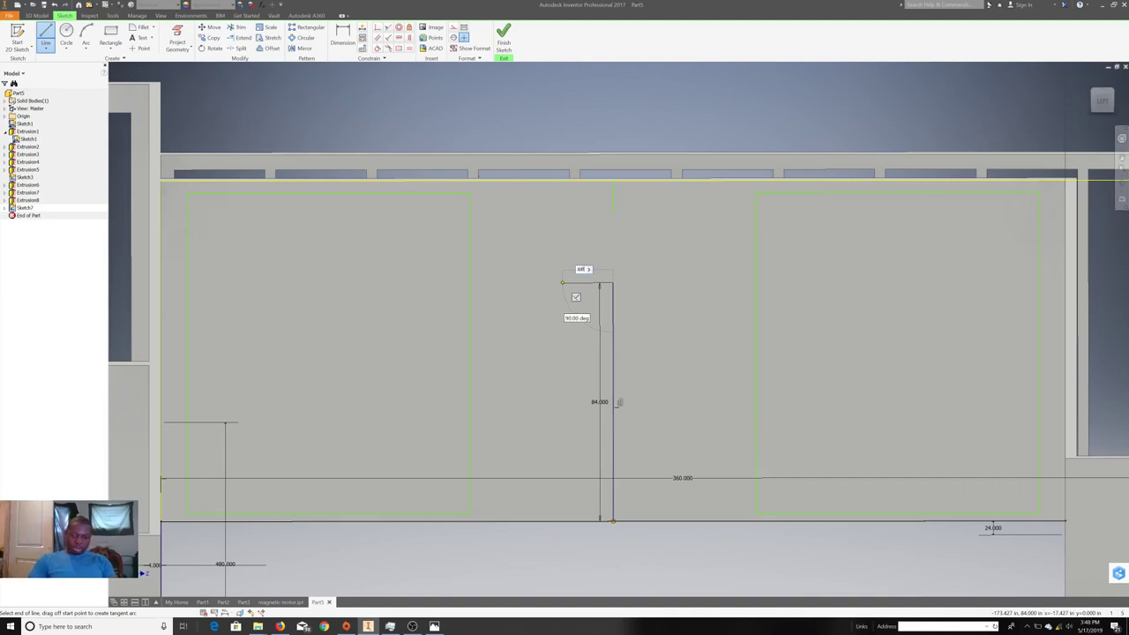
{"action": "right_click", "coordinate": [562, 282]}
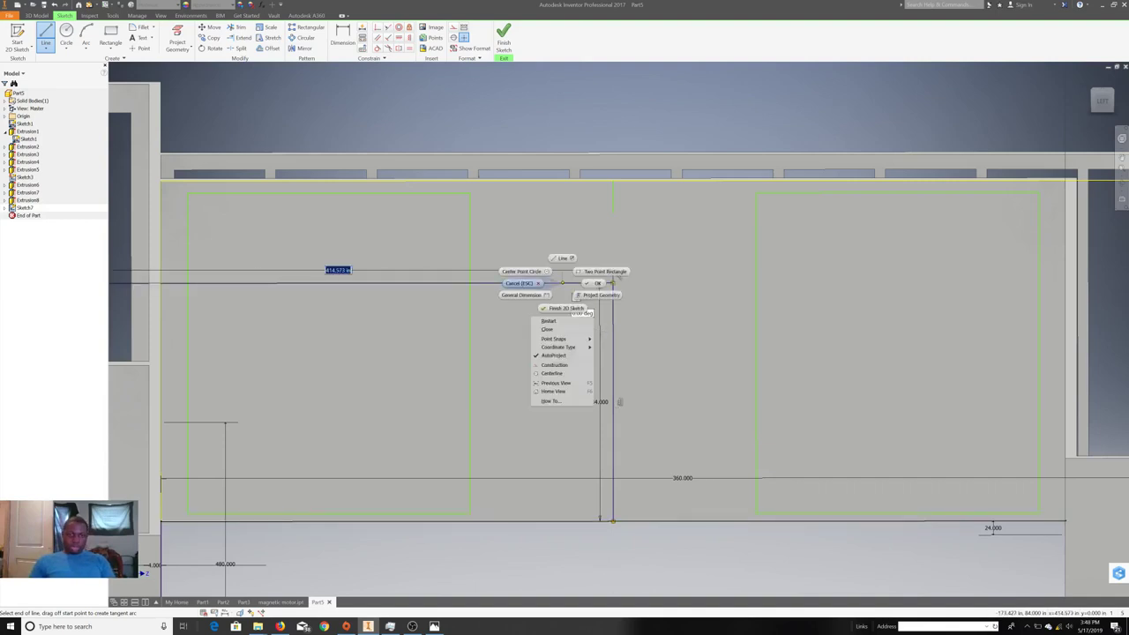
{"action": "key", "text": "Escape"}
{"action": "right_click", "coordinate": [519, 273]}
{"action": "key", "text": "Escape"}
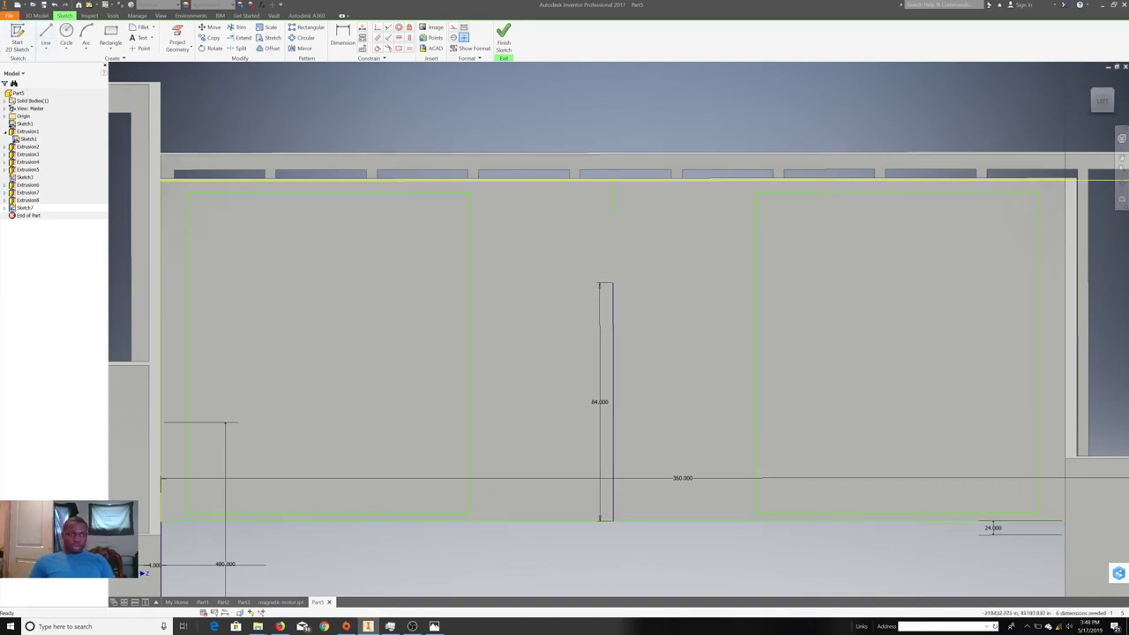
- Remove the accidental slanted lines and their dimension from the top endpoint
{"action": "left_click", "coordinate": [45, 37]}
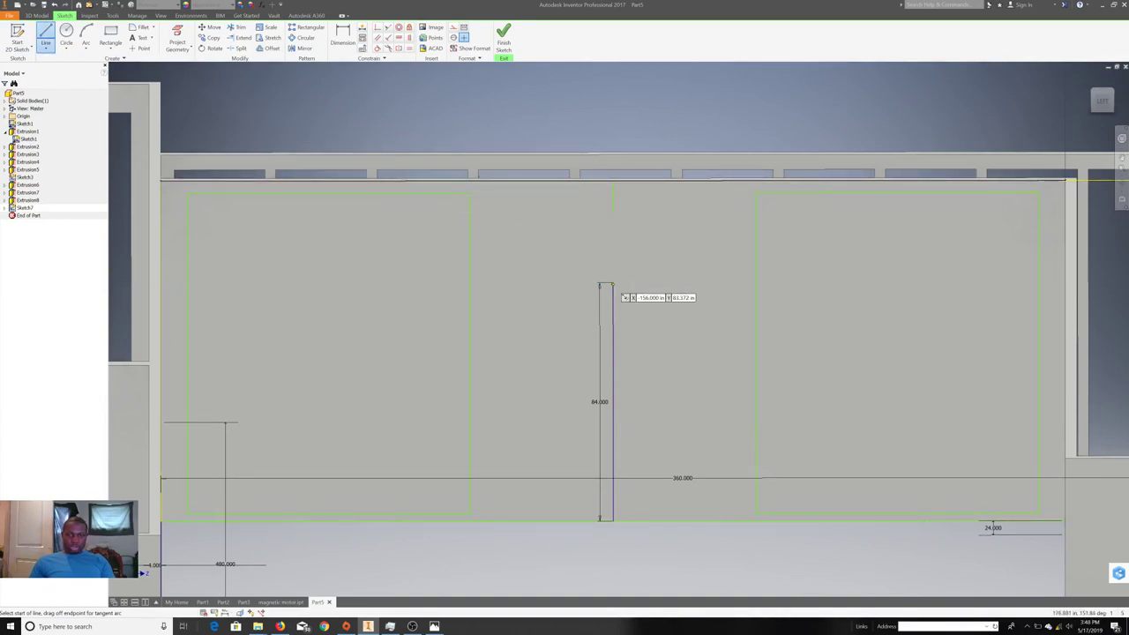
{"action": "left_click", "coordinate": [605, 284]}
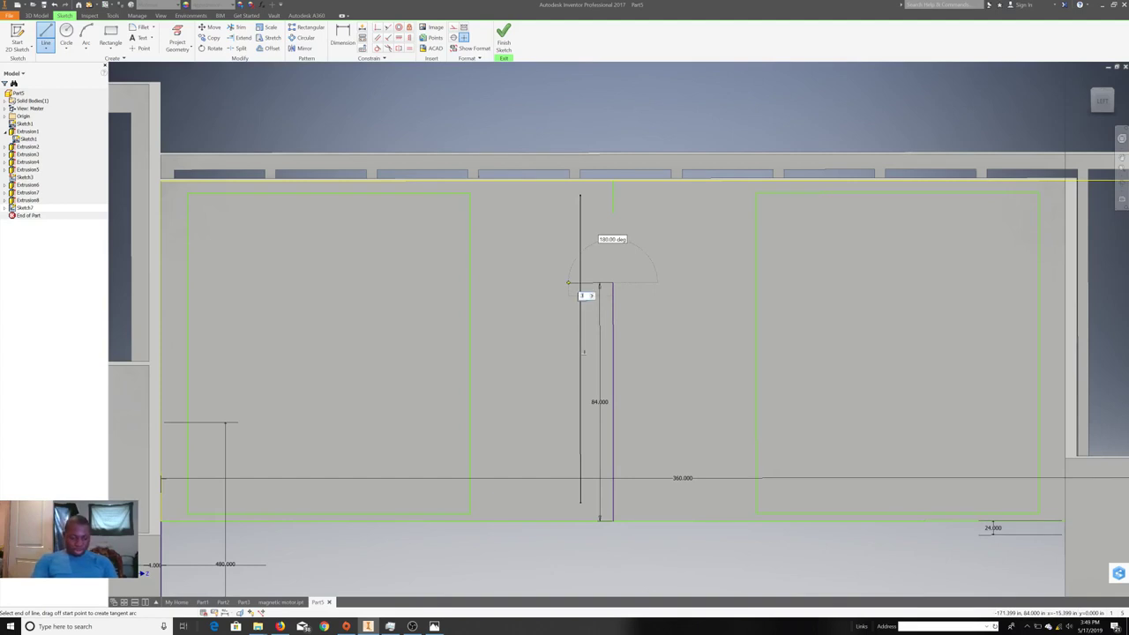
{"action": "left_click", "coordinate": [579, 379]}
{"action": "right_click", "coordinate": [532, 290]}
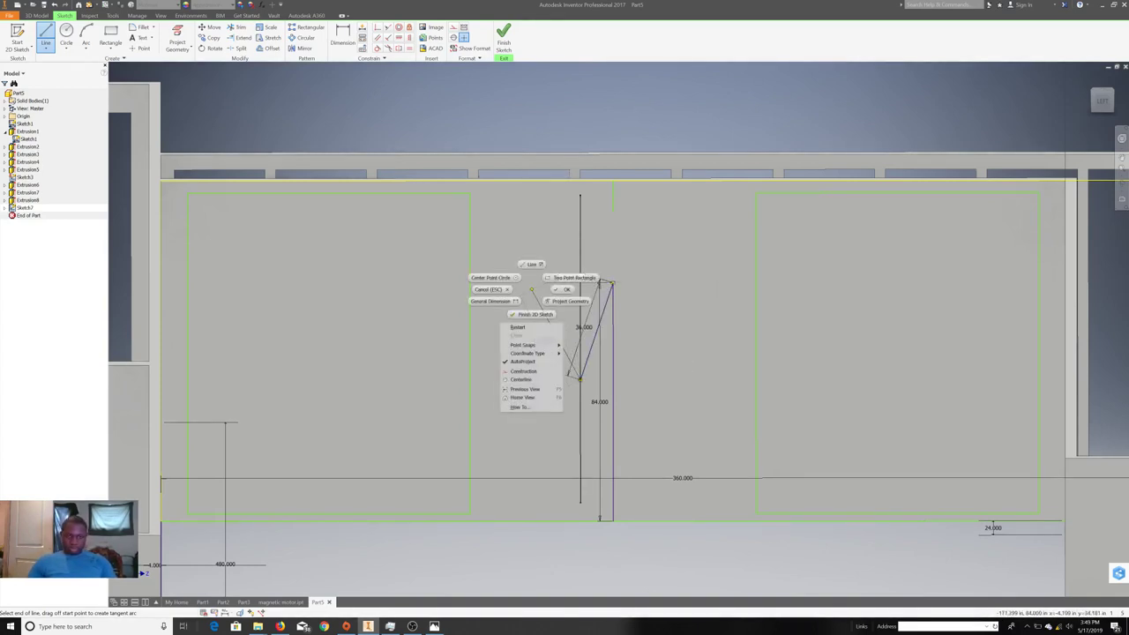
{"action": "left_click", "coordinate": [528, 291]}
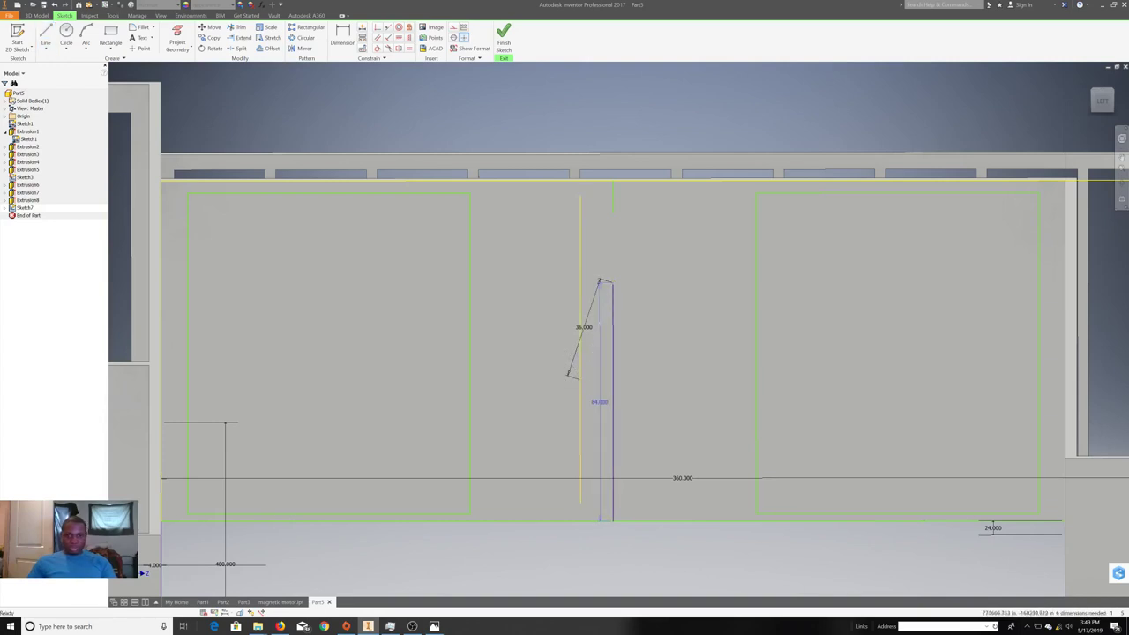
{"action": "right_click", "coordinate": [603, 269]}
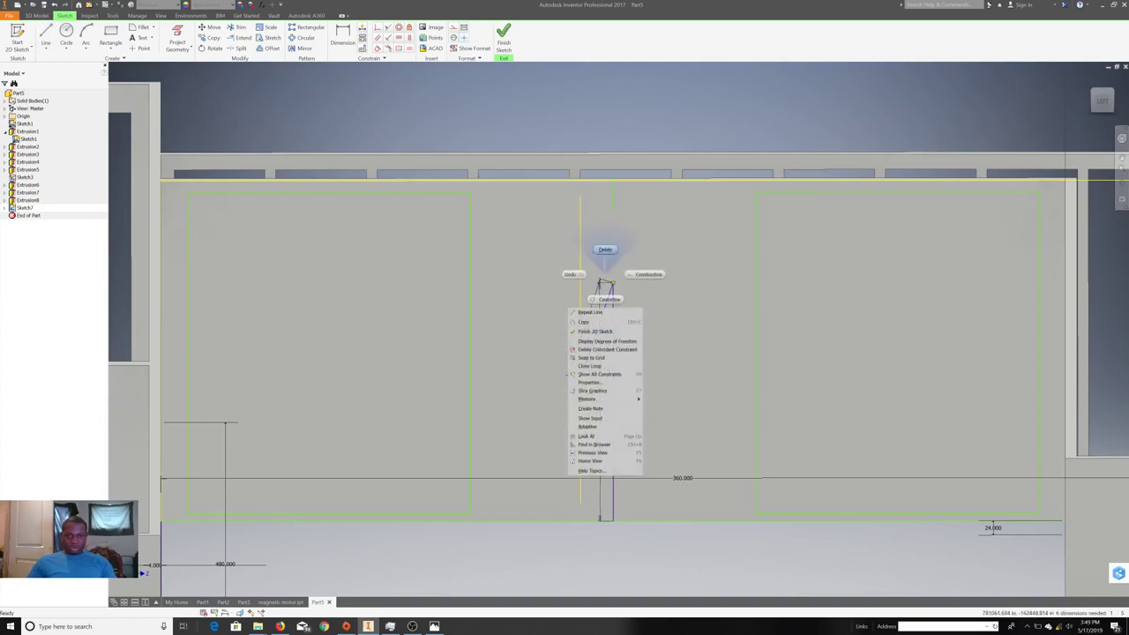
{"action": "left_click", "coordinate": [605, 249]}
- Draw two 36 by 84 door rectangles on either side of the vertical line and finish the sketch
{"action": "key", "text": "l"}
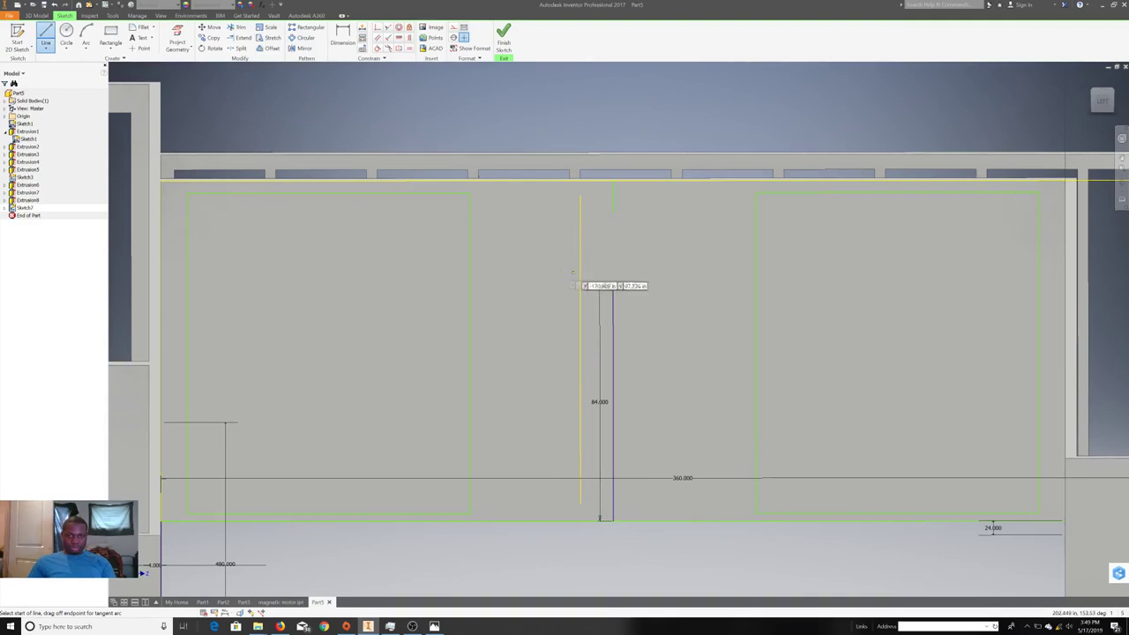
{"action": "left_click", "coordinate": [612, 283]}
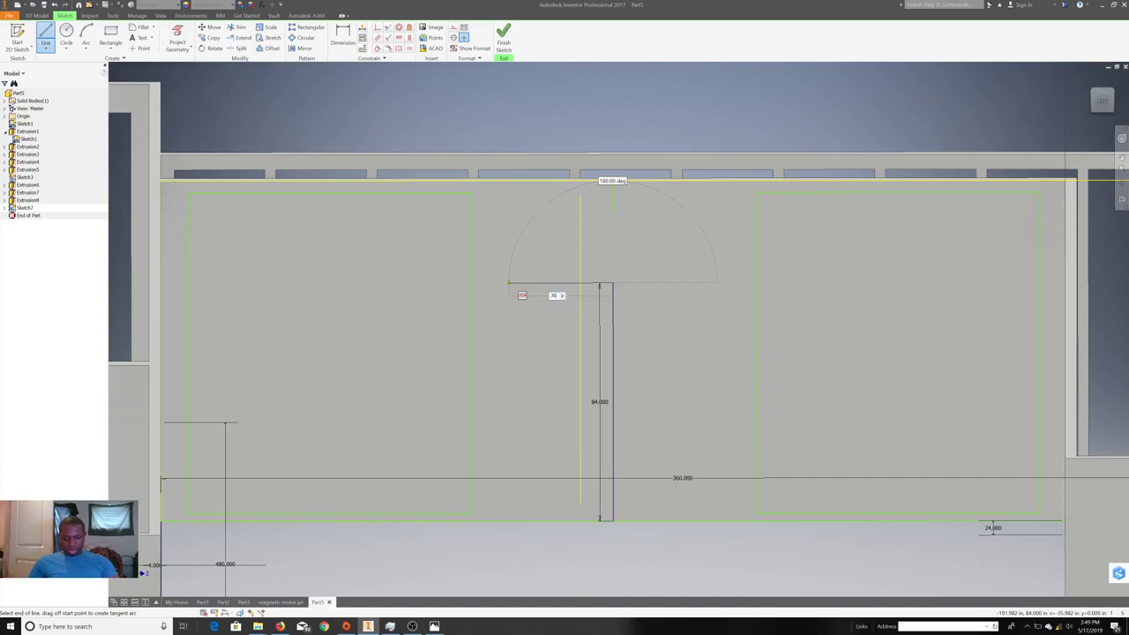
{"action": "left_click", "coordinate": [508, 283]}
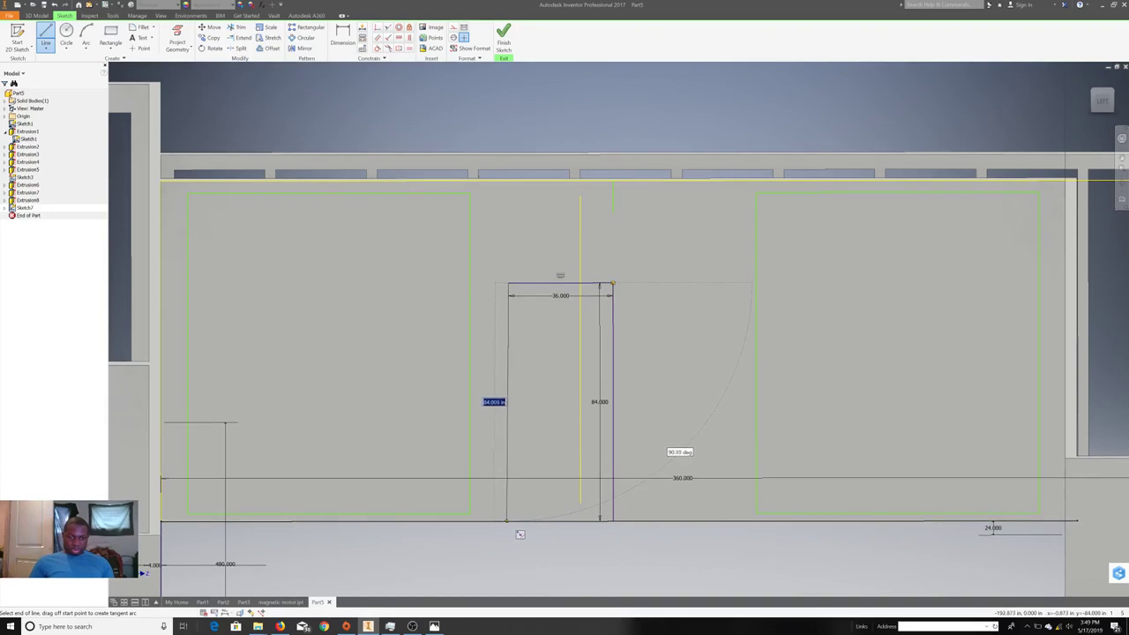
{"action": "left_click", "coordinate": [509, 521]}
{"action": "key", "text": "Escape"}
{"action": "left_click", "coordinate": [612, 283]}
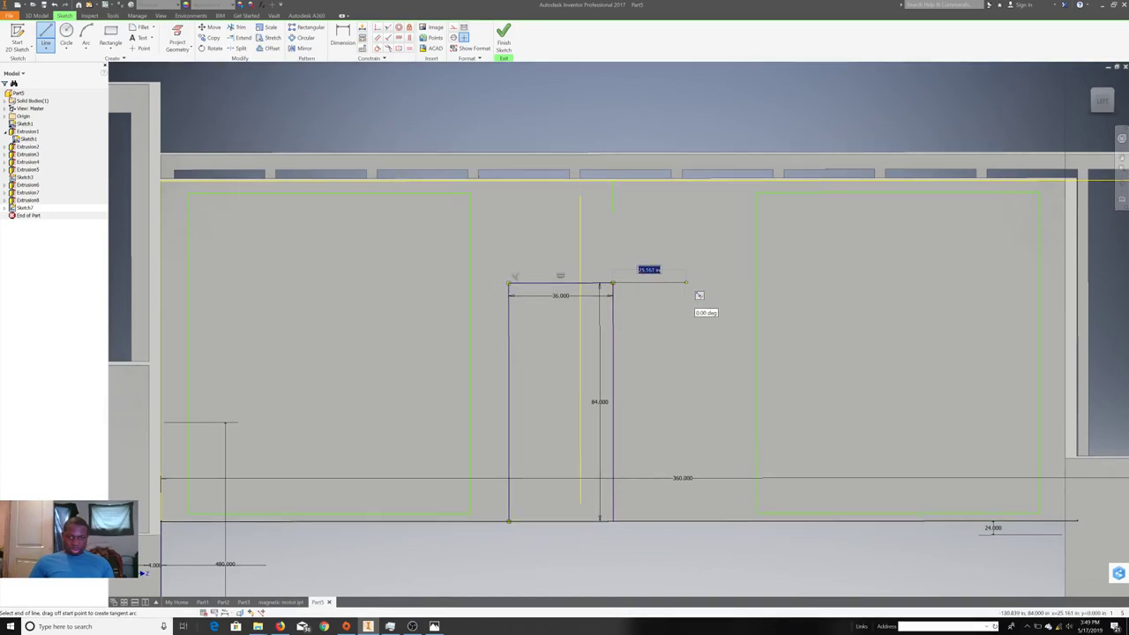
{"action": "key", "text": "Return"}
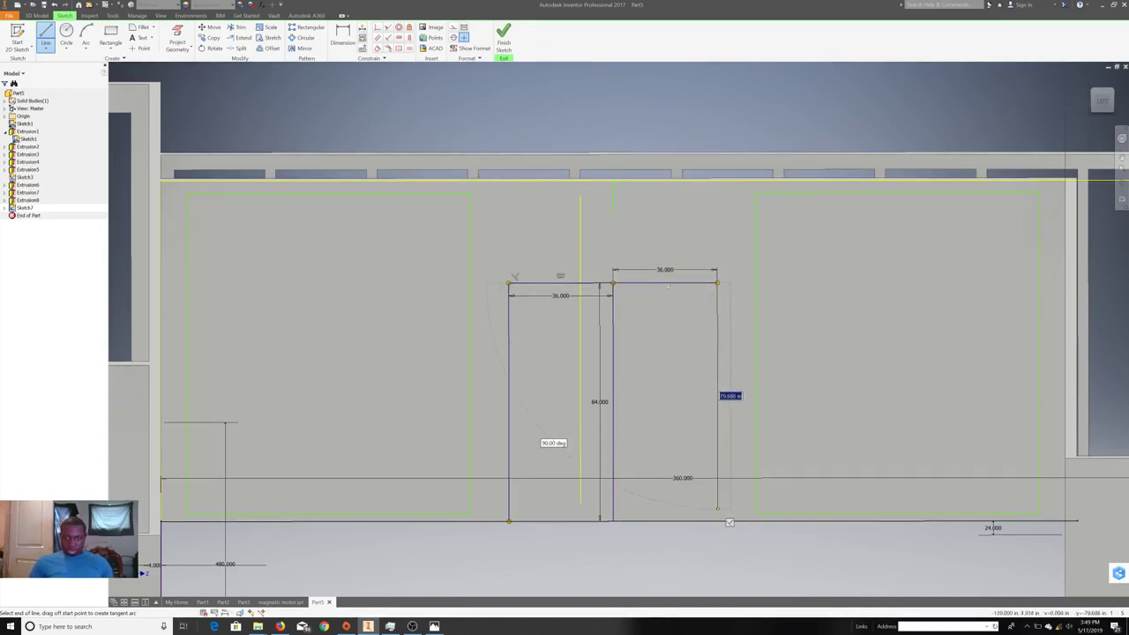
{"action": "left_click", "coordinate": [717, 521]}
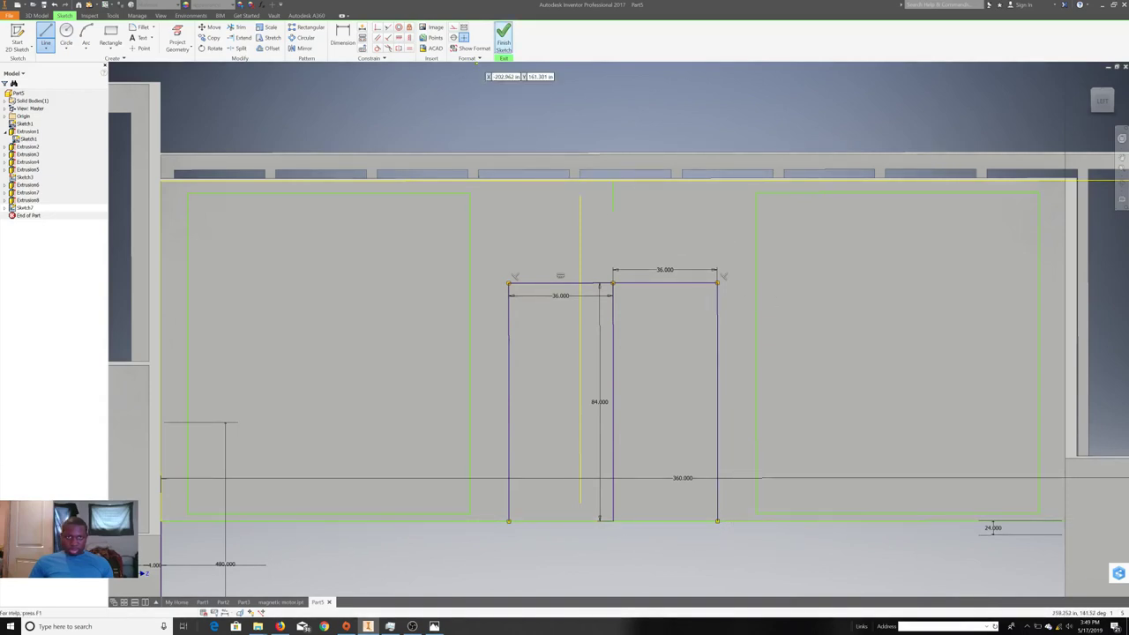
{"action": "left_click", "coordinate": [504, 40]}
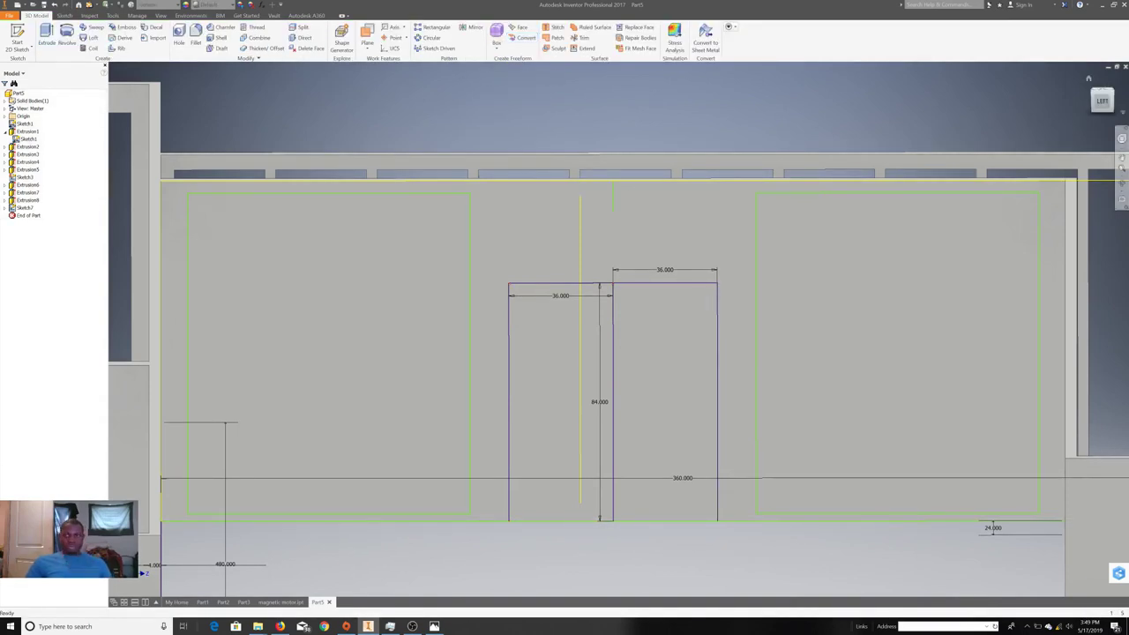
- Return to the isometric home view and abandon two first attempts at picking extrusion profiles
{"action": "left_click", "coordinate": [1122, 169]}
{"action": "left_click", "coordinate": [1088, 78]}
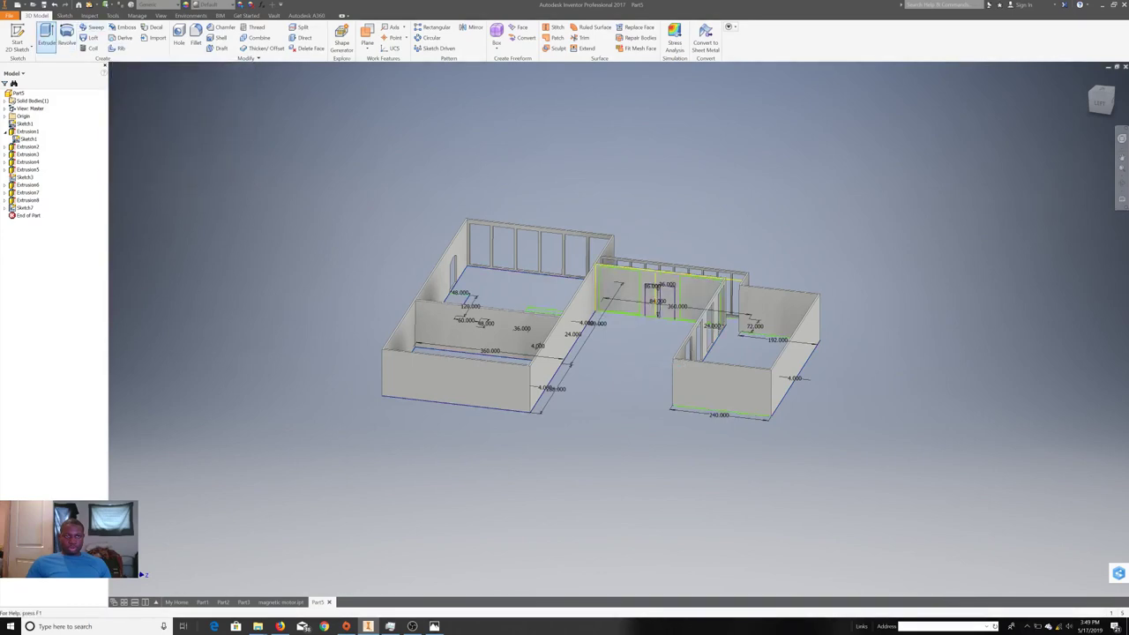
{"action": "scroll", "coordinate": [662, 302], "scroll_direction": "up", "scroll_amount": 5}
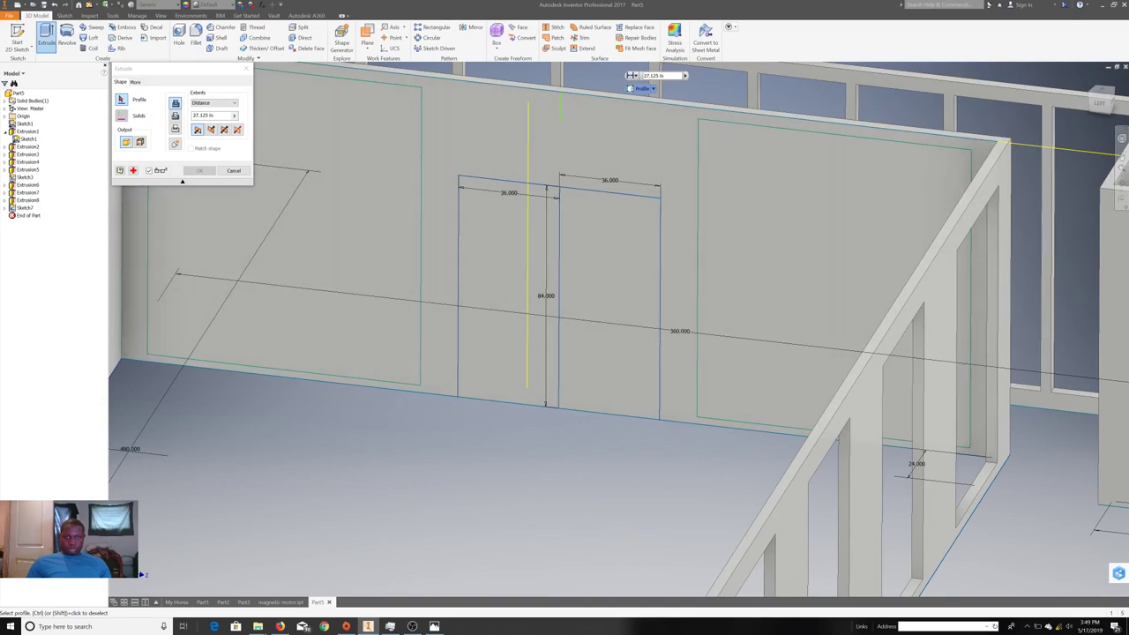
{"action": "left_click", "coordinate": [813, 314]}
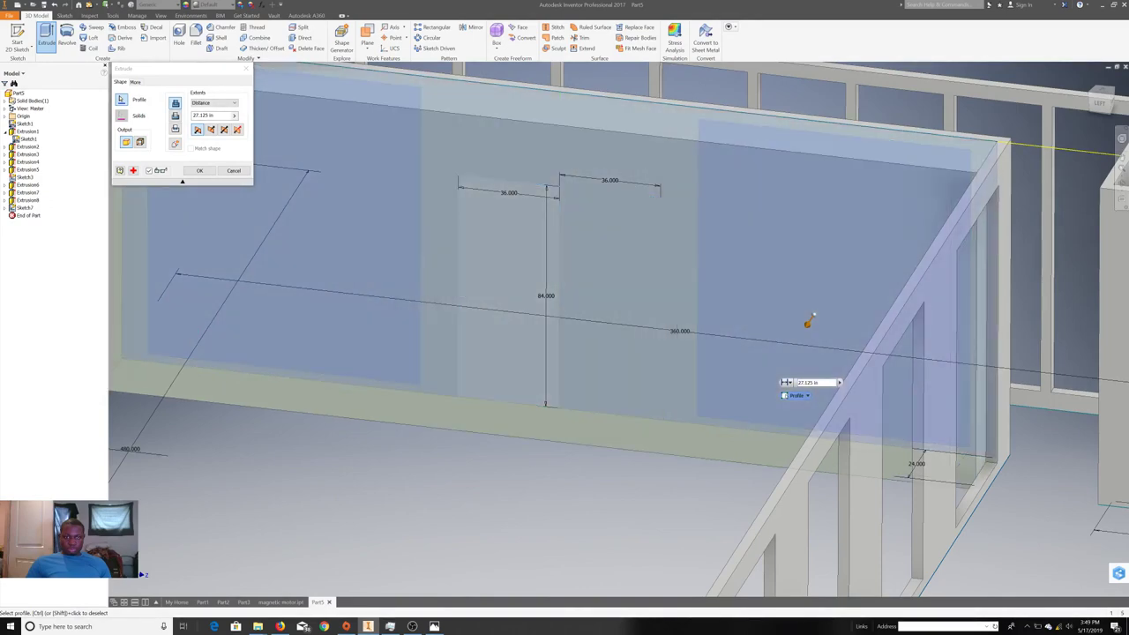
{"action": "key", "text": "Return"}
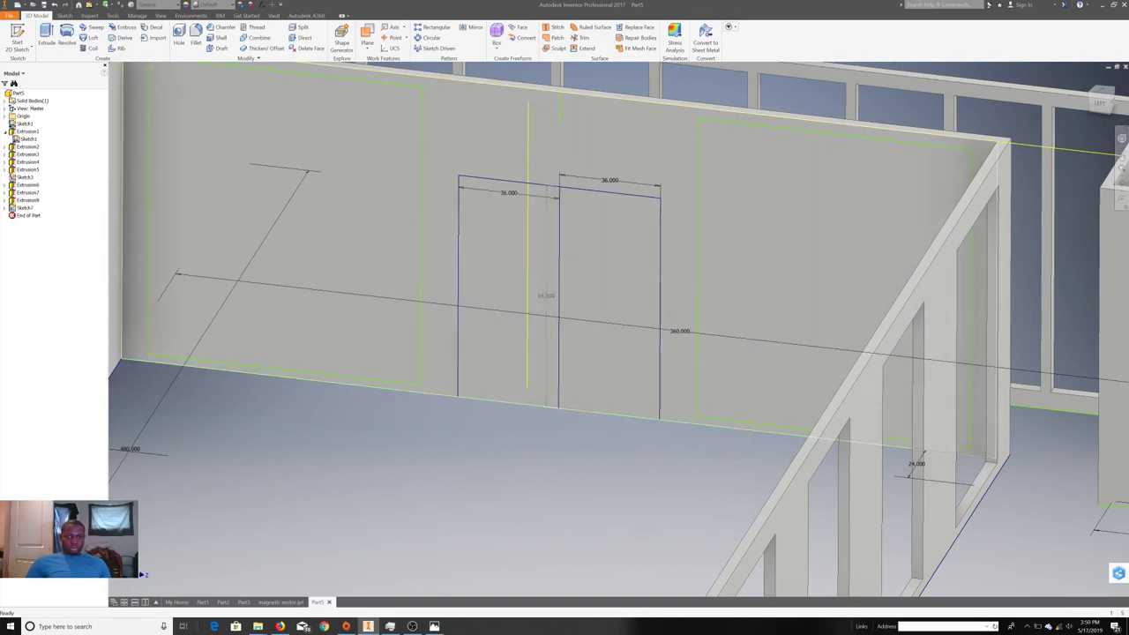
{"action": "left_click", "coordinate": [46, 37]}
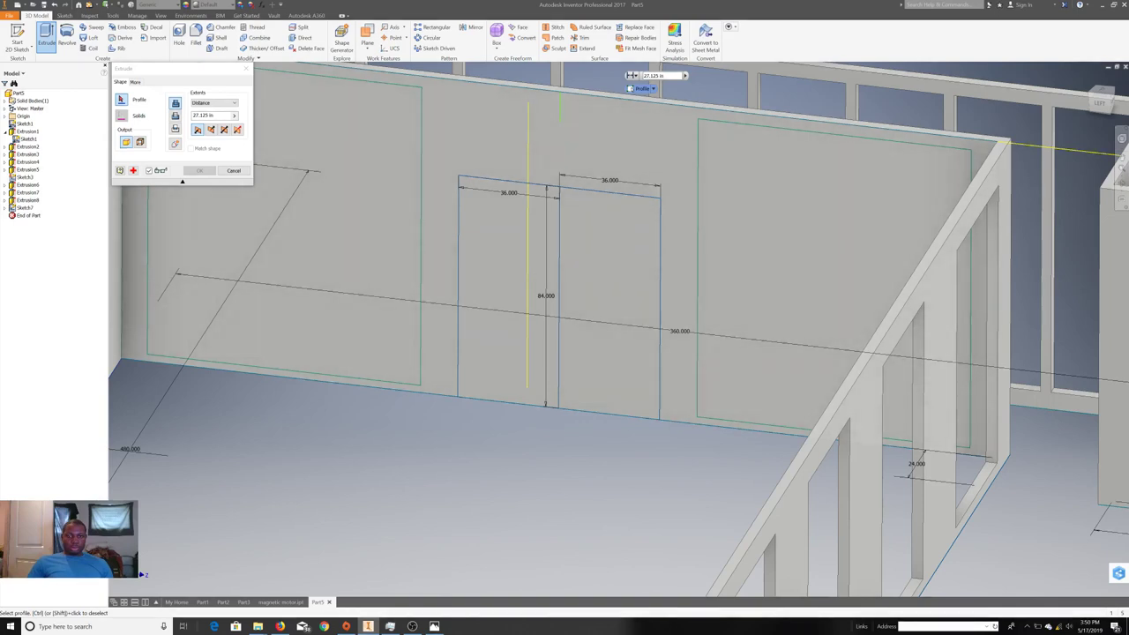
{"action": "left_click", "coordinate": [507, 309]}
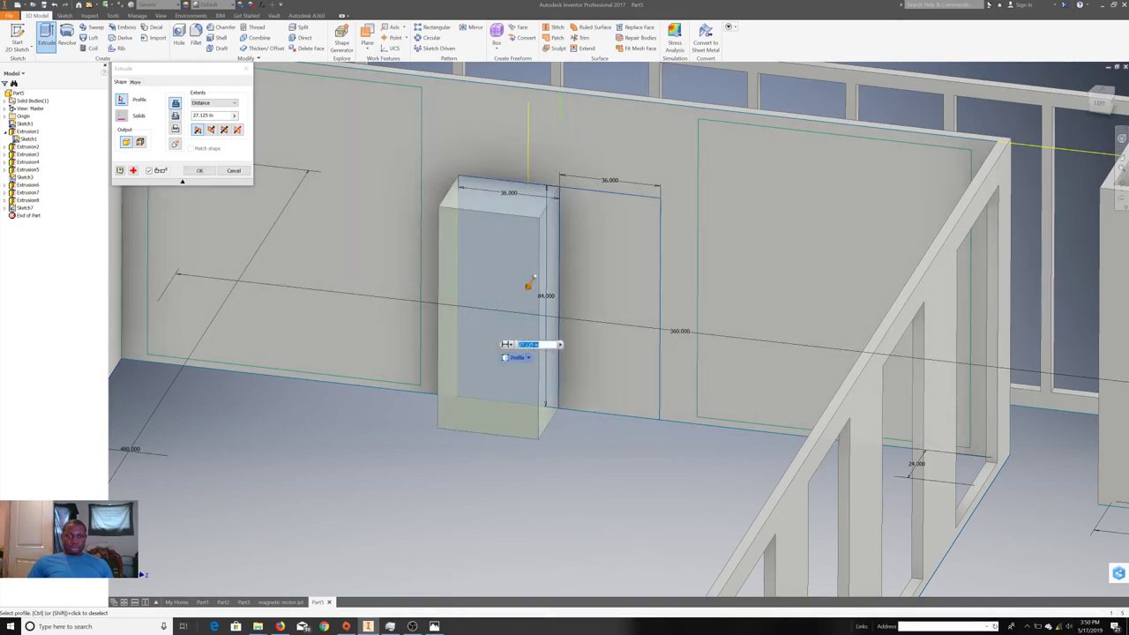
{"action": "left_click", "coordinate": [608, 300]}
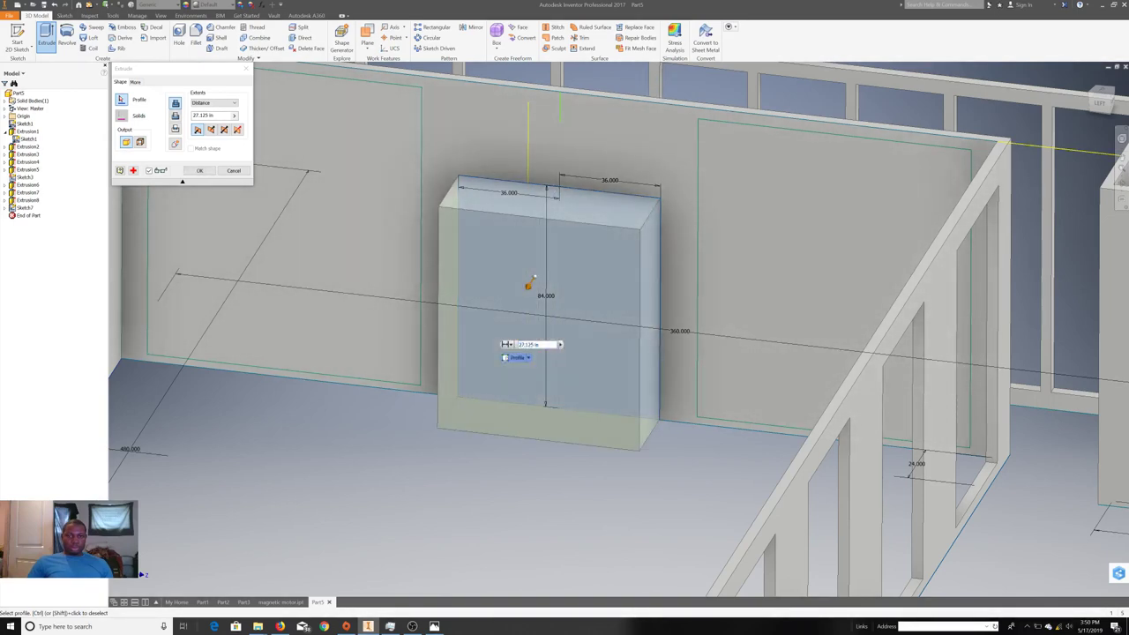
{"action": "left_click", "coordinate": [265, 264]}
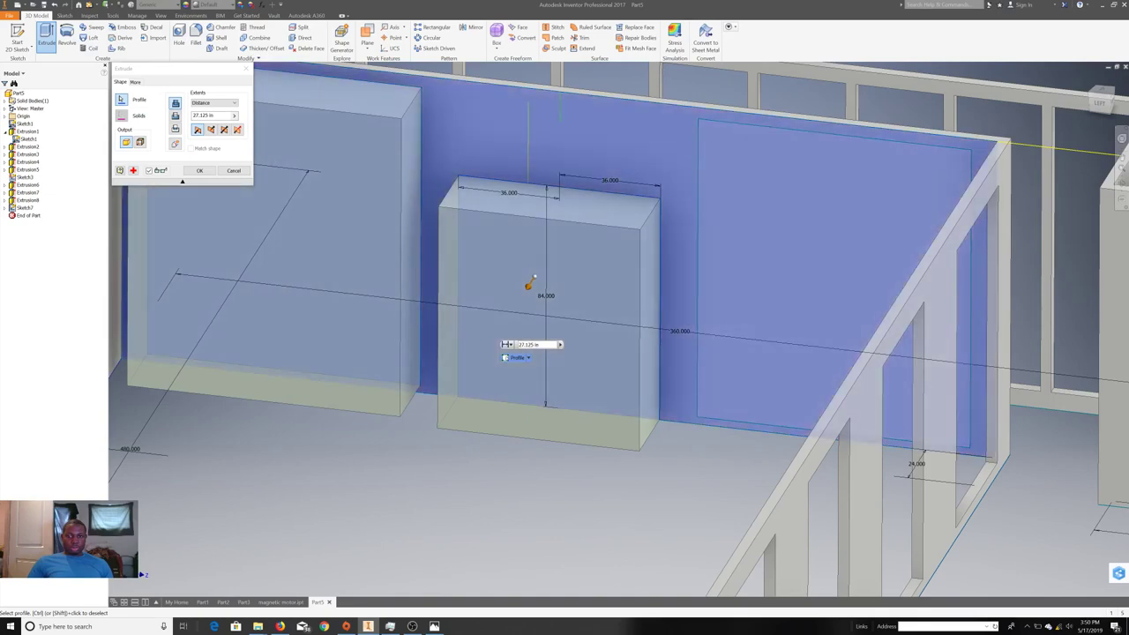
{"action": "left_click", "coordinate": [531, 282]}
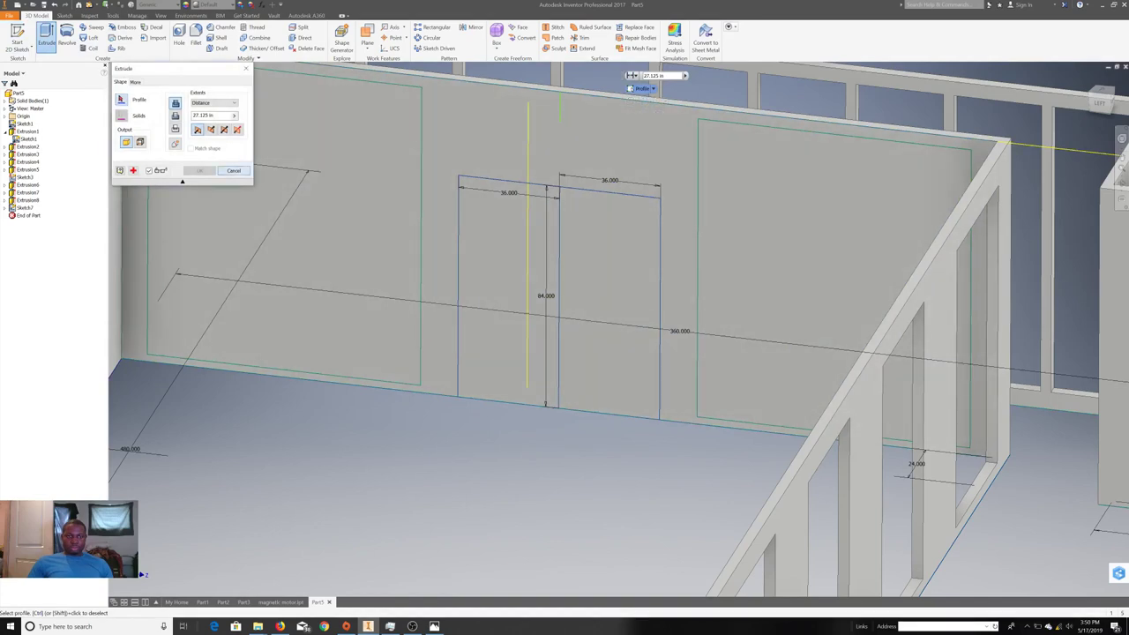
{"action": "key", "text": "Escape"}
- Extrude-cut both door rectangles and the two large wall rectangles through the back wall
{"action": "key", "text": "e"}
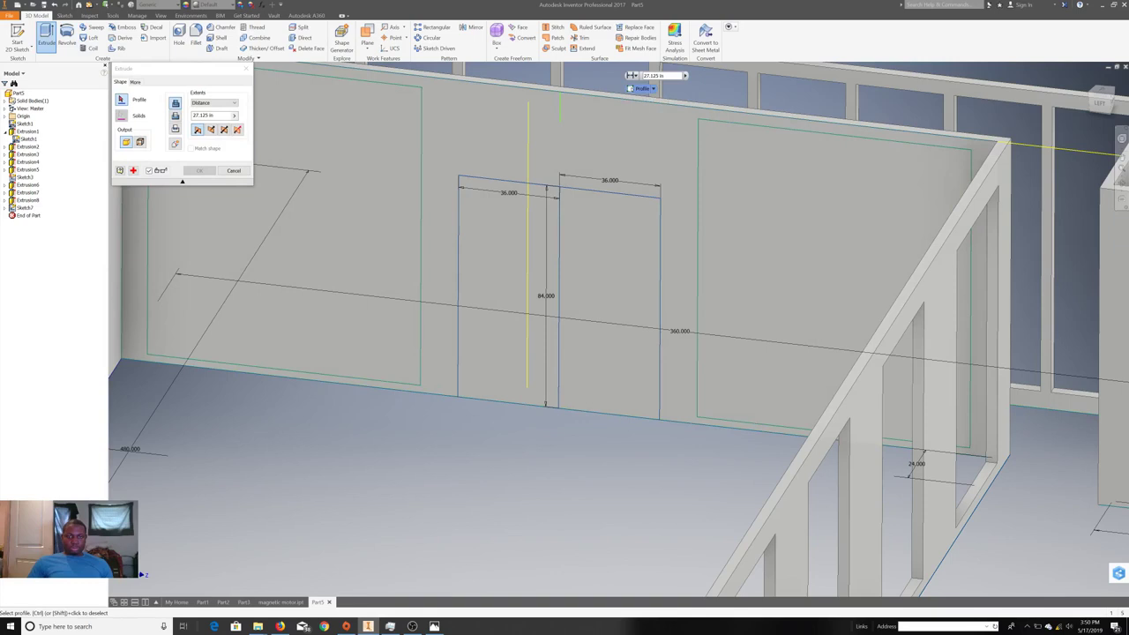
{"action": "left_click", "coordinate": [587, 388]}
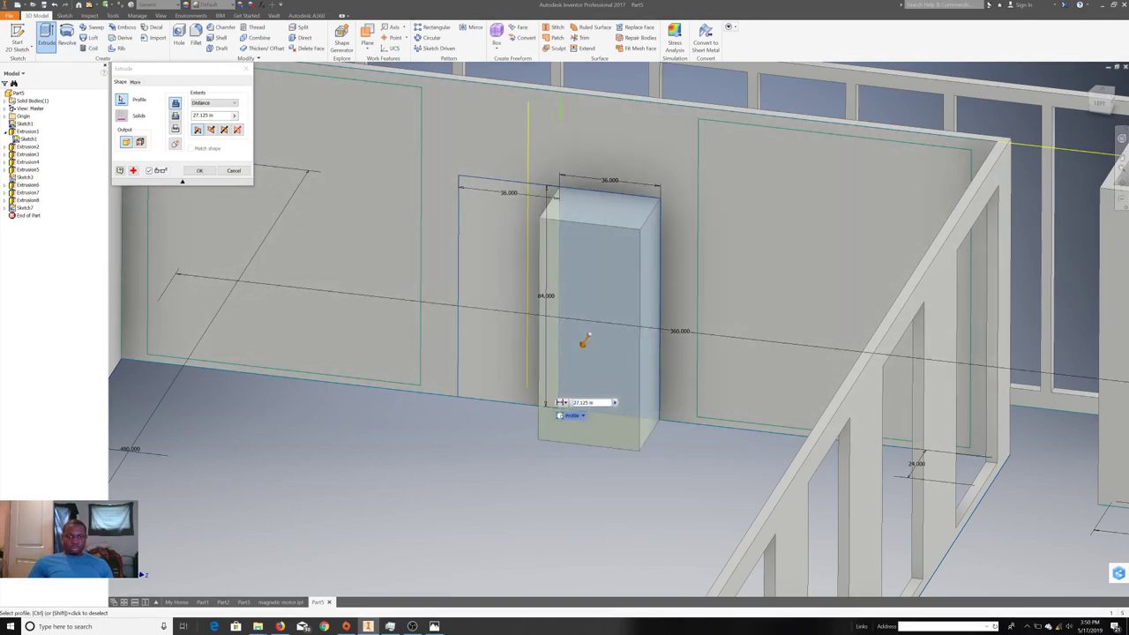
{"action": "left_click", "coordinate": [512, 291]}
{"action": "left_click", "coordinate": [265, 247]}
{"action": "left_click", "coordinate": [833, 264]}
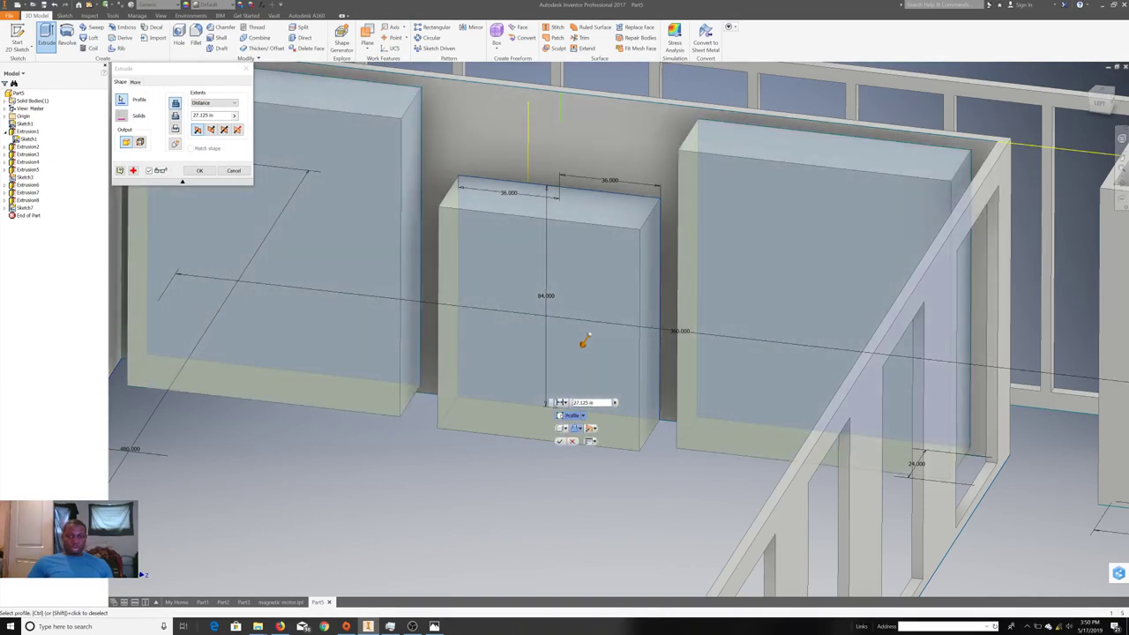
{"action": "left_click", "coordinate": [578, 428]}
{"action": "left_click", "coordinate": [586, 450]}
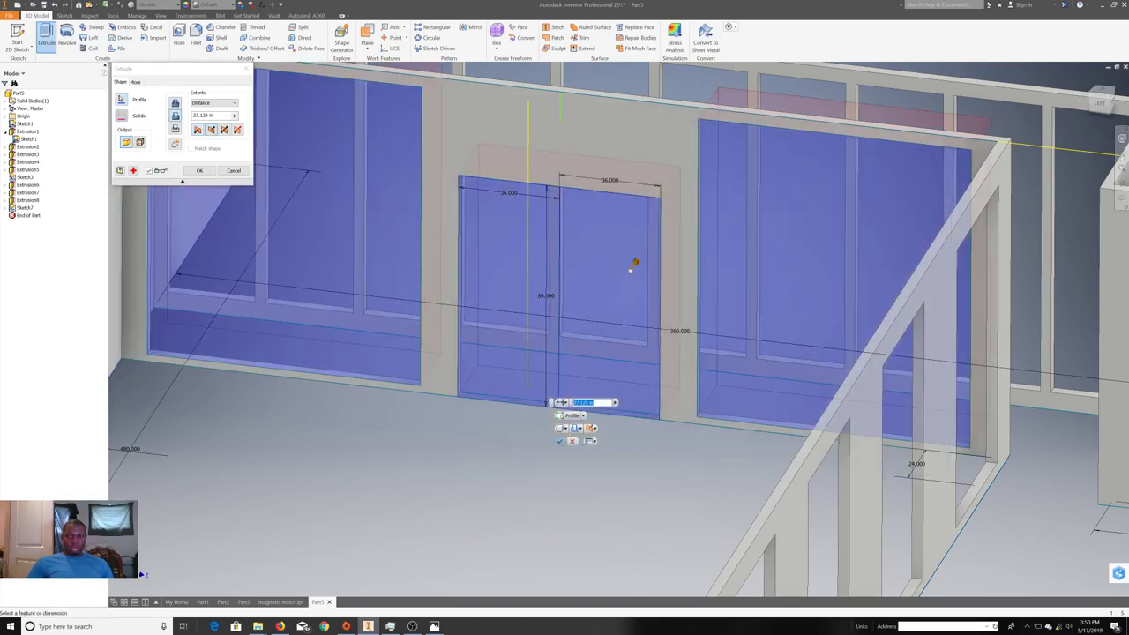
{"action": "key", "text": "Return"}
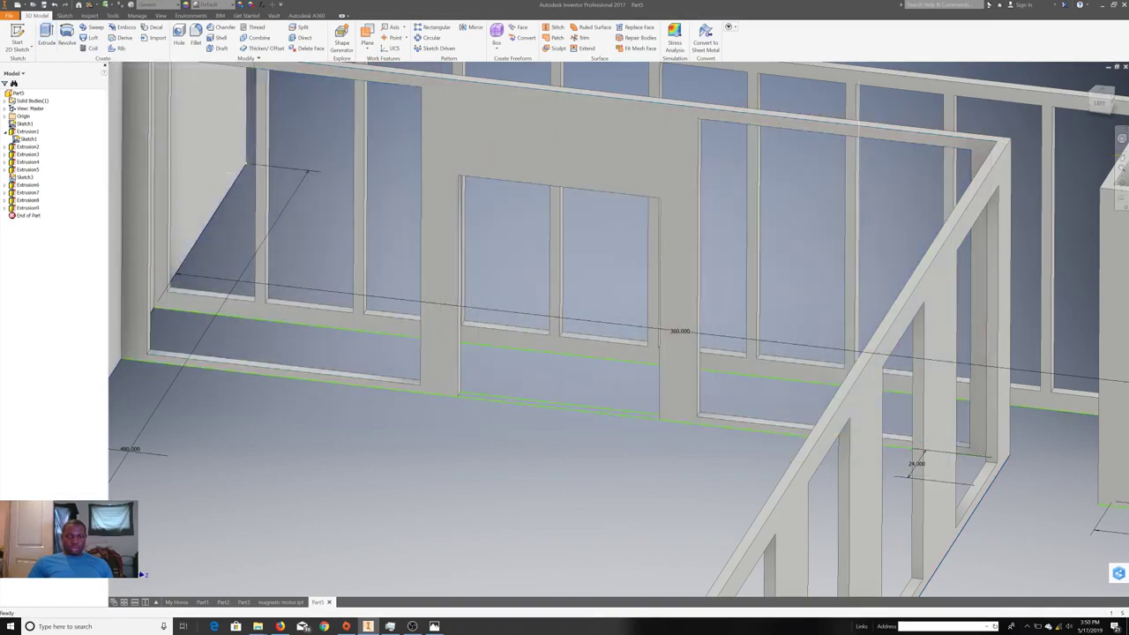
- Zoom and orbit to see the whole building with its new openings, ending on the front wall face
{"action": "scroll", "coordinate": [618, 327], "scroll_direction": "down", "scroll_amount": 10}
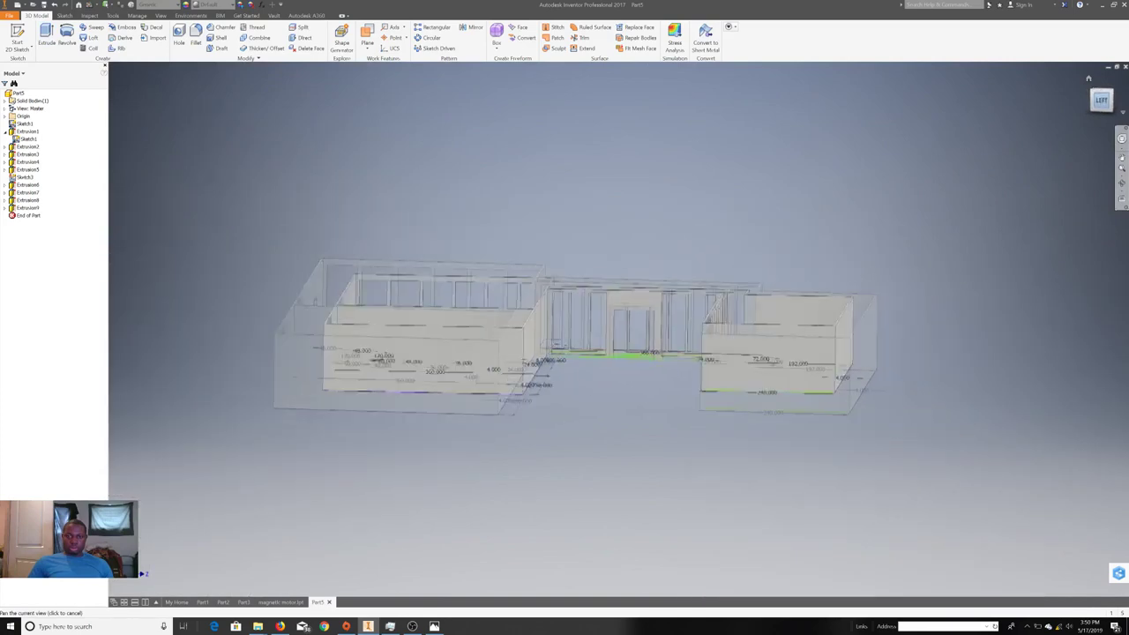
{"action": "middle_click_drag", "start_coordinate": [617, 327], "coordinate": [619, 329], "text": "shift"}
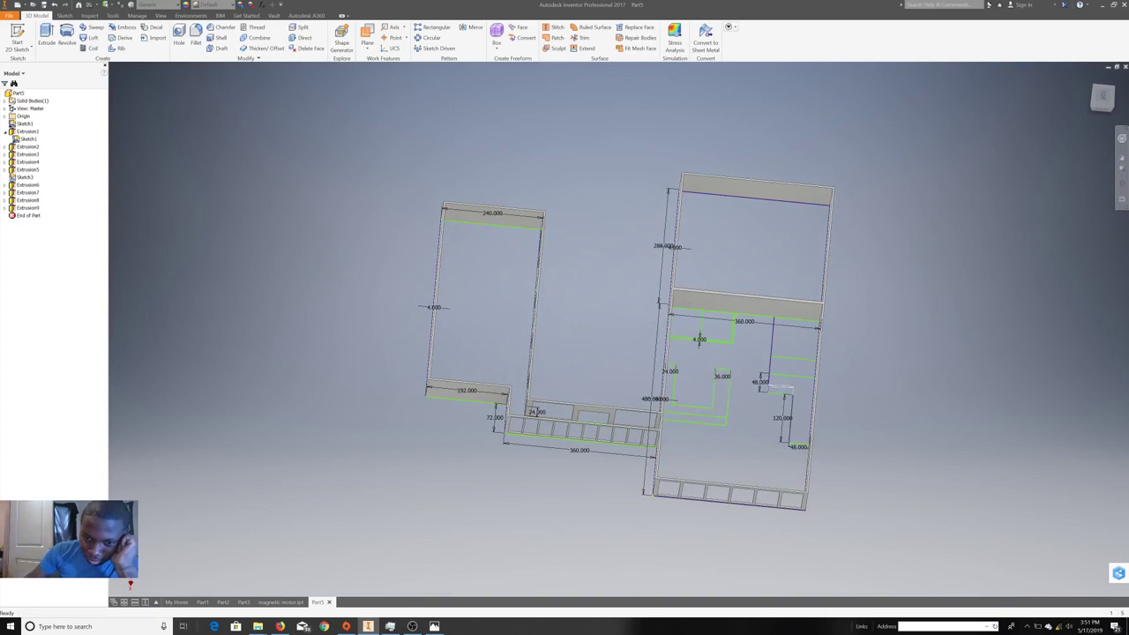
{"action": "scroll", "coordinate": [682, 291], "scroll_direction": "up", "scroll_amount": 3}
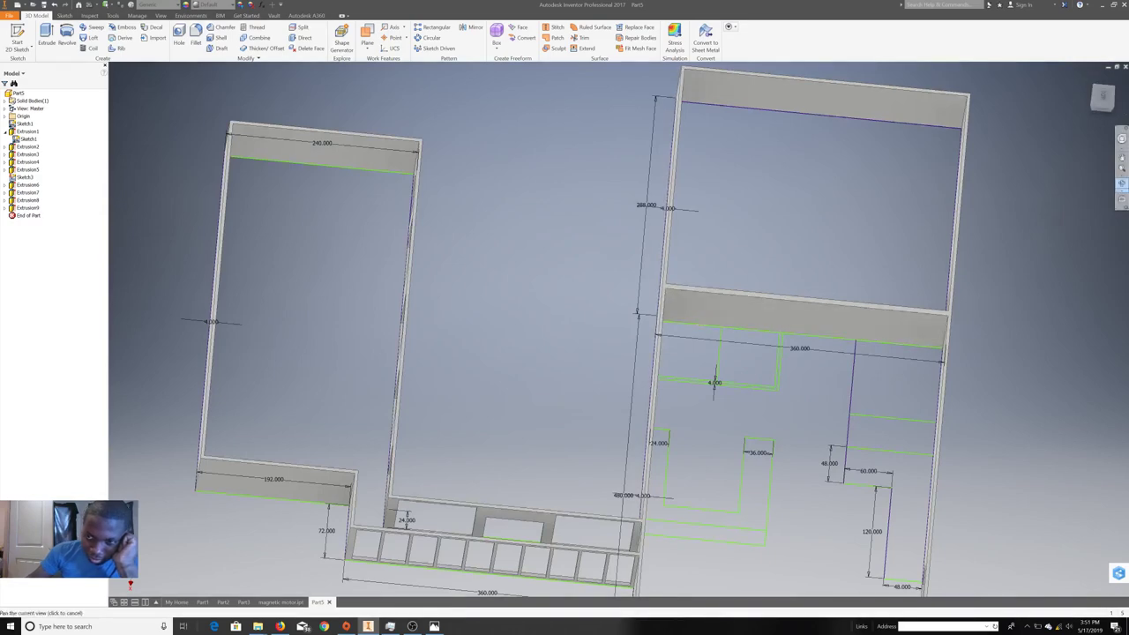
{"action": "middle_click_drag", "start_coordinate": [562, 362], "coordinate": [562, 362], "text": "shift"}
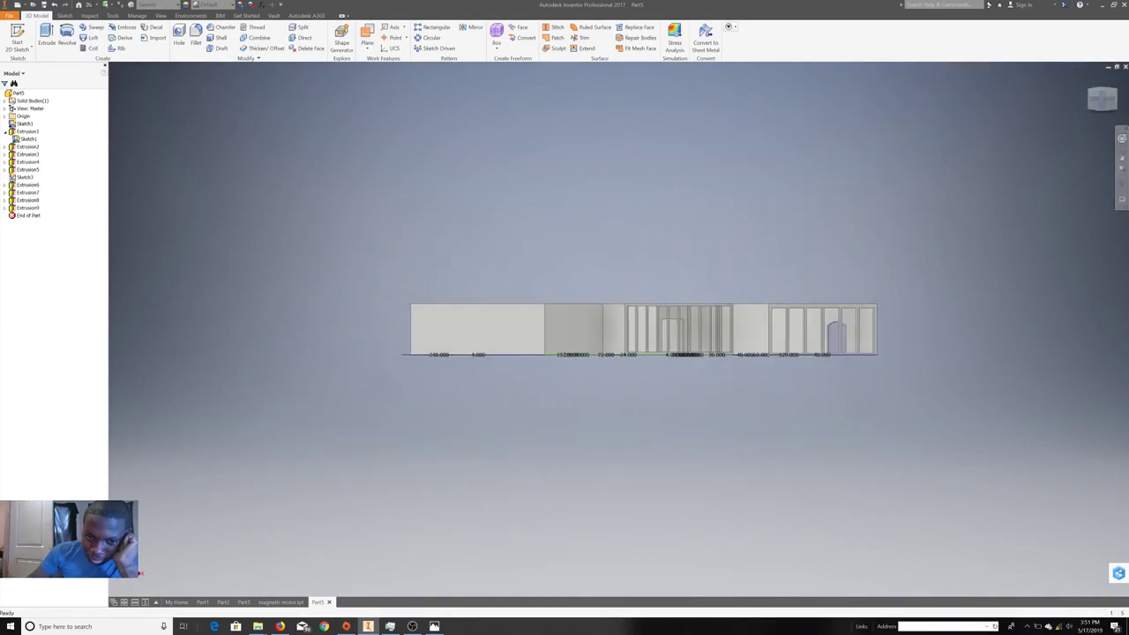
{"action": "right_click", "coordinate": [498, 346]}
- Start a new sketch on the front wall with its outline edges projected in
{"action": "left_click", "coordinate": [502, 363]}
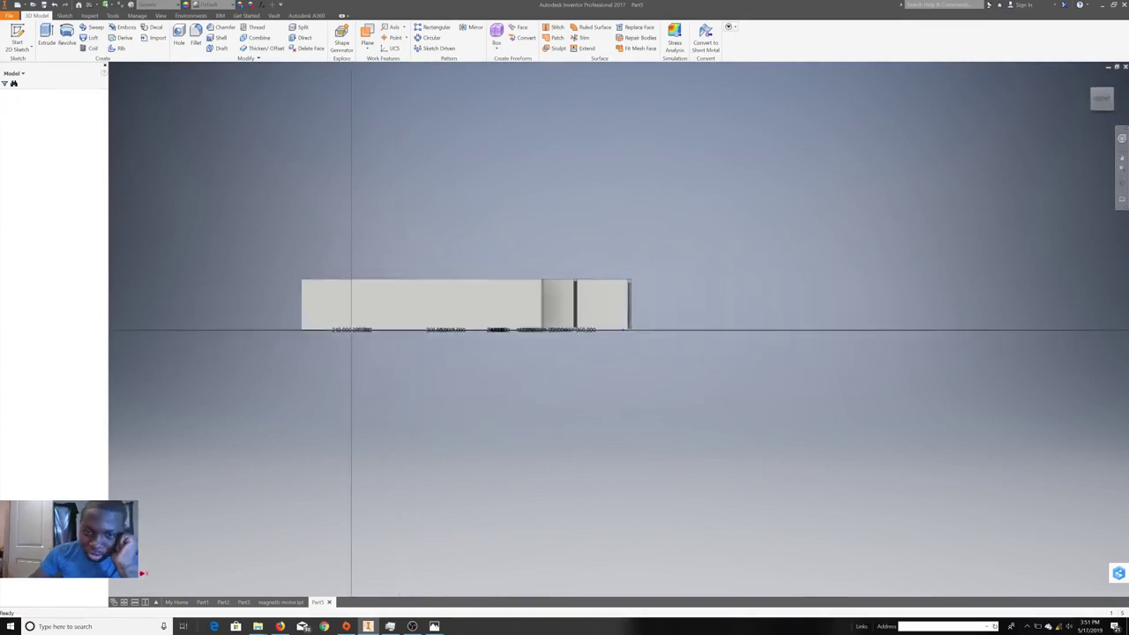
{"action": "right_click", "coordinate": [454, 274]}
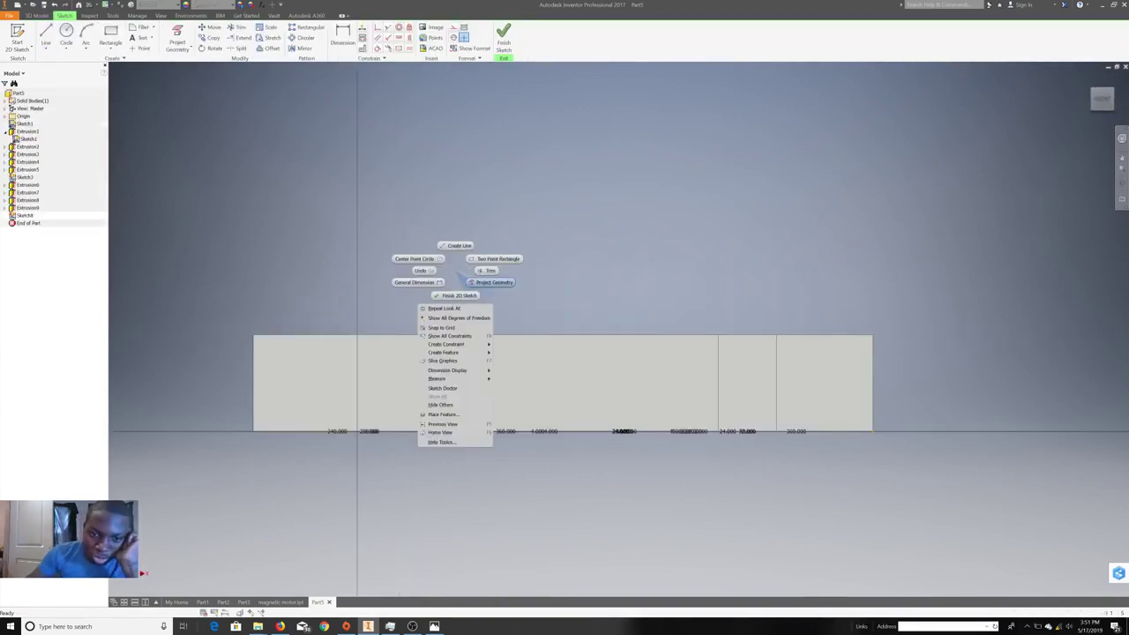
{"action": "left_click", "coordinate": [490, 281]}
{"action": "right_click", "coordinate": [524, 297]}
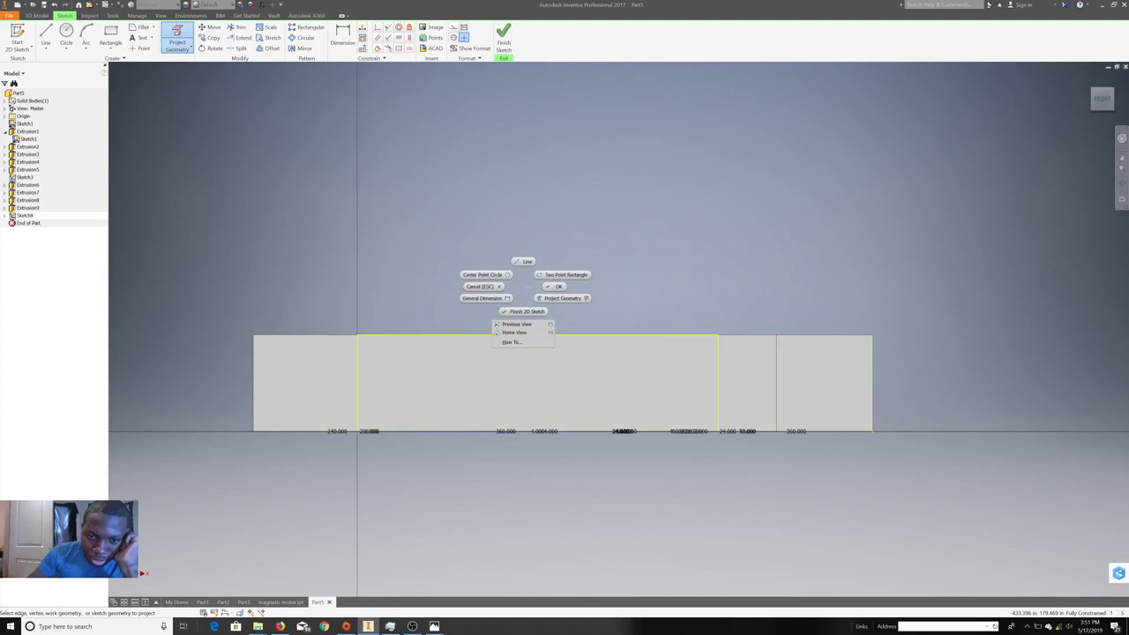
{"action": "left_click", "coordinate": [547, 287]}
{"action": "scroll", "coordinate": [618, 353], "scroll_direction": "down", "scroll_amount": 2}
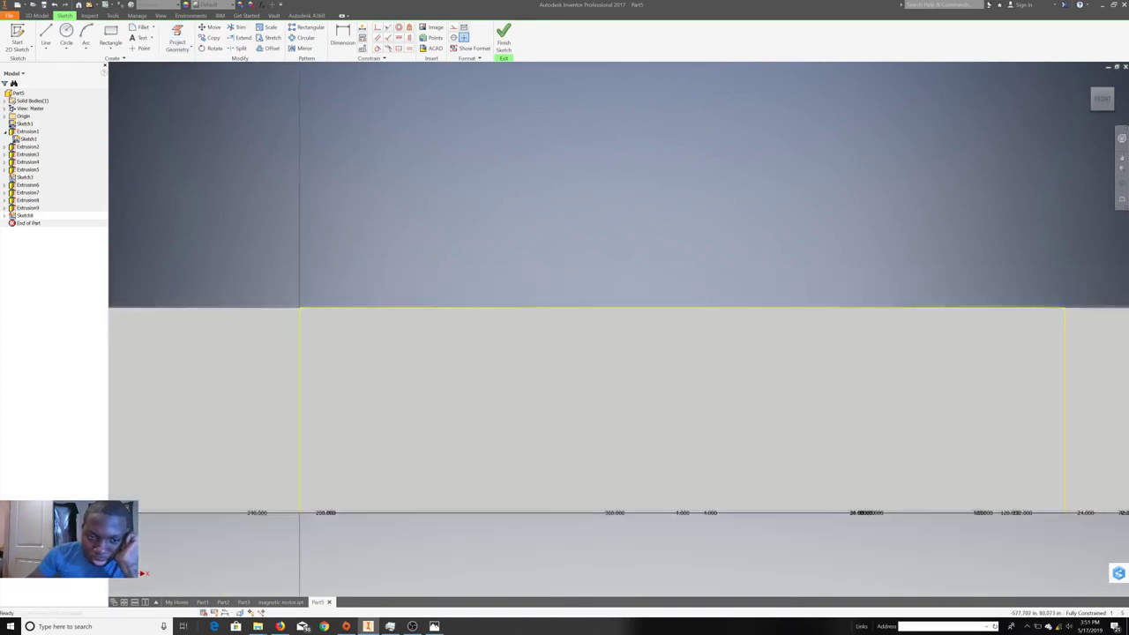
- Draw a closed 70 by 24 window rectangle near the wall's upper left
{"action": "key", "text": "l"}
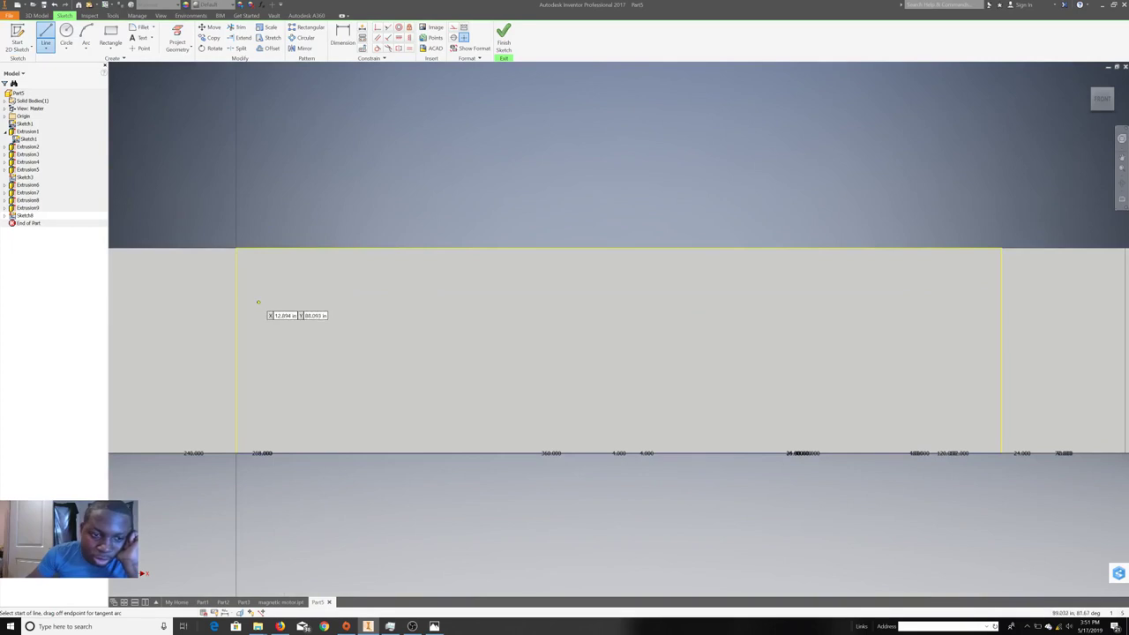
{"action": "left_click", "coordinate": [258, 303]}
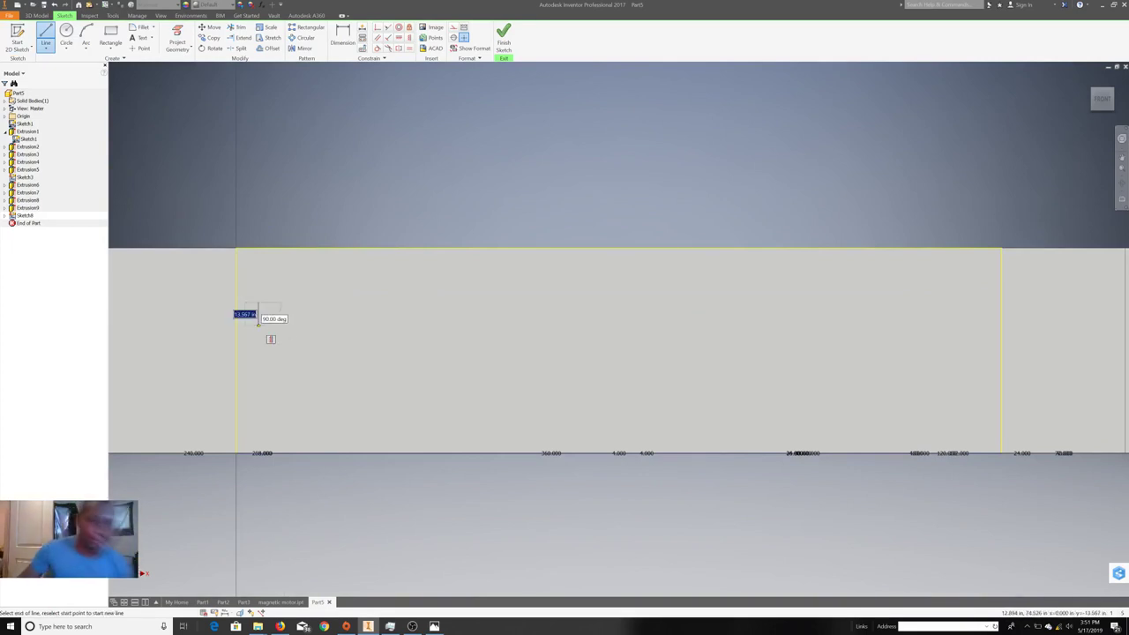
{"action": "type", "text": "24"}
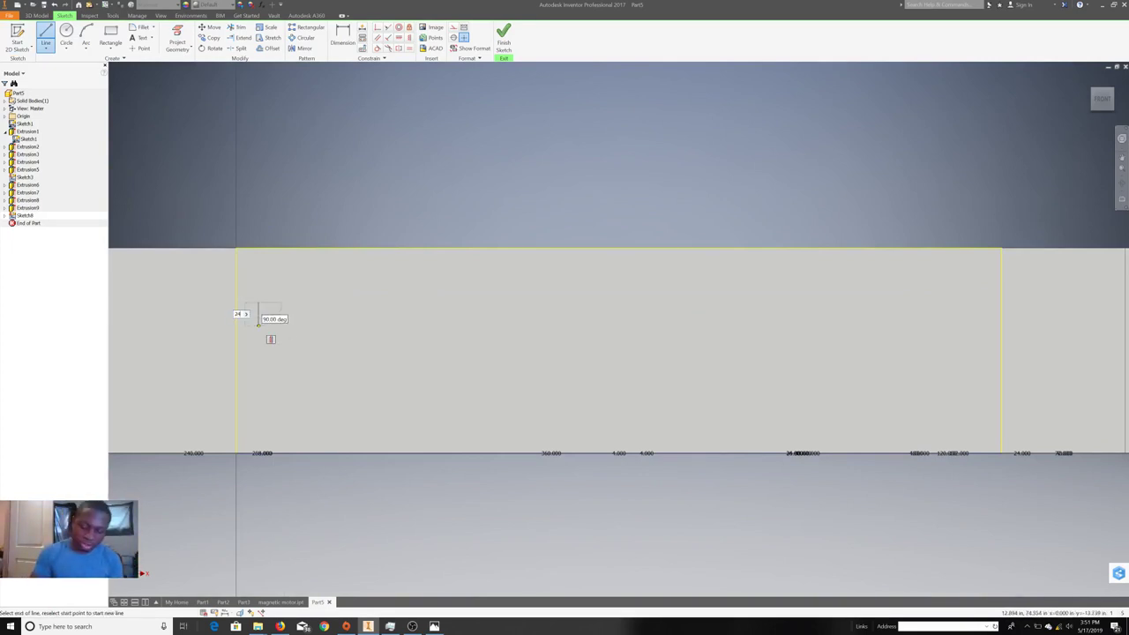
{"action": "key", "text": "Return"}
{"action": "type", "text": "78"}
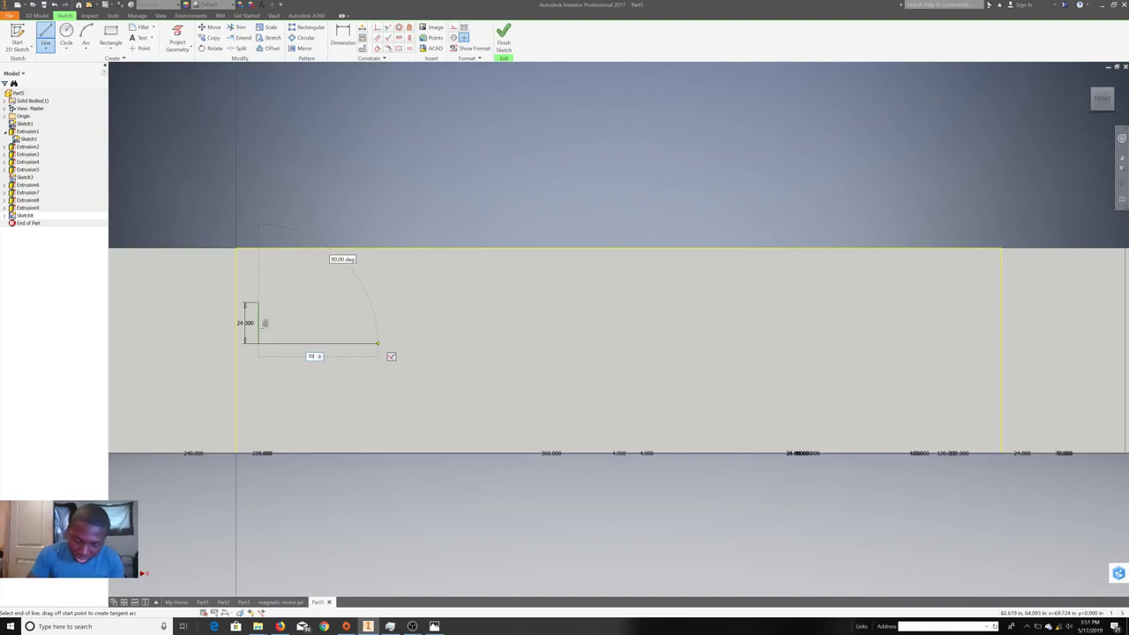
{"action": "key", "text": "Return"}
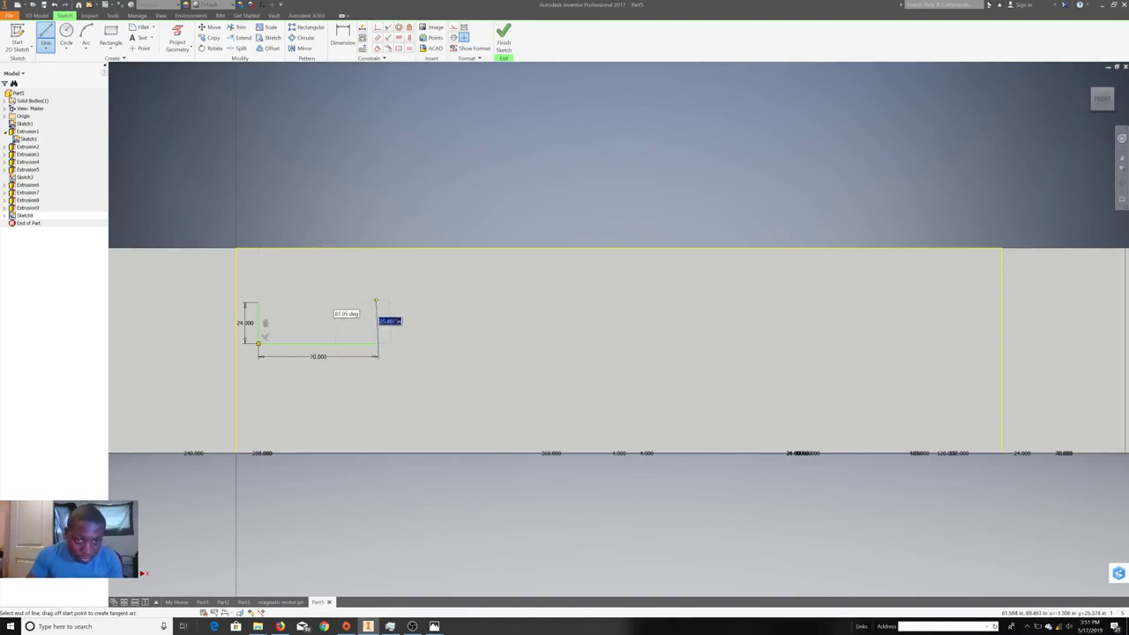
{"action": "type", "text": "24"}
{"action": "key", "text": "Return"}
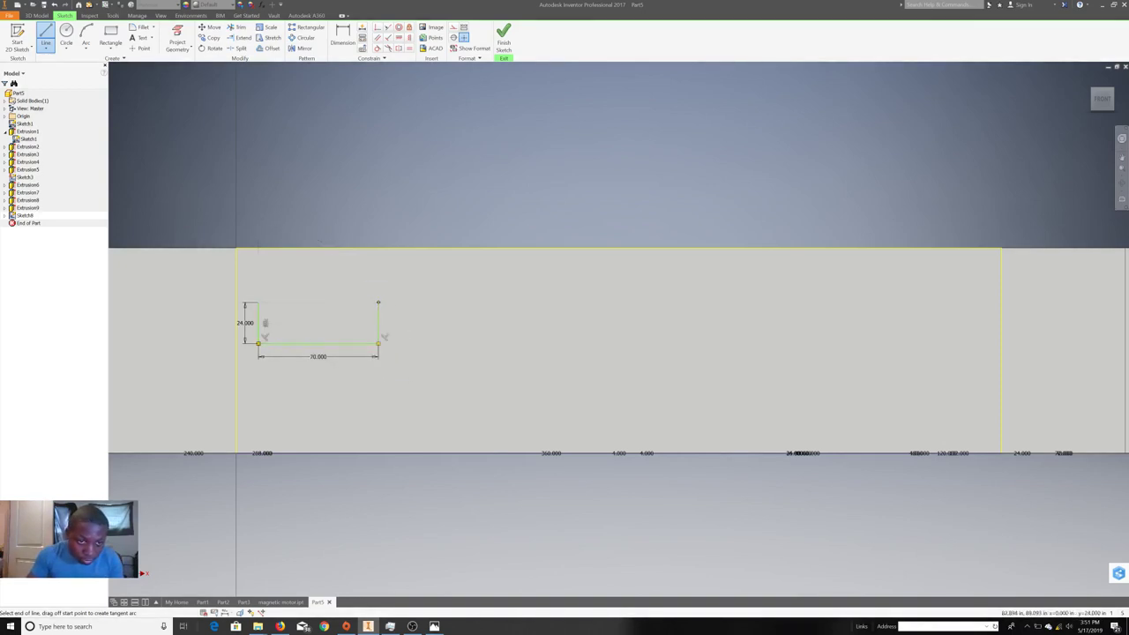
{"action": "left_click", "coordinate": [258, 303]}
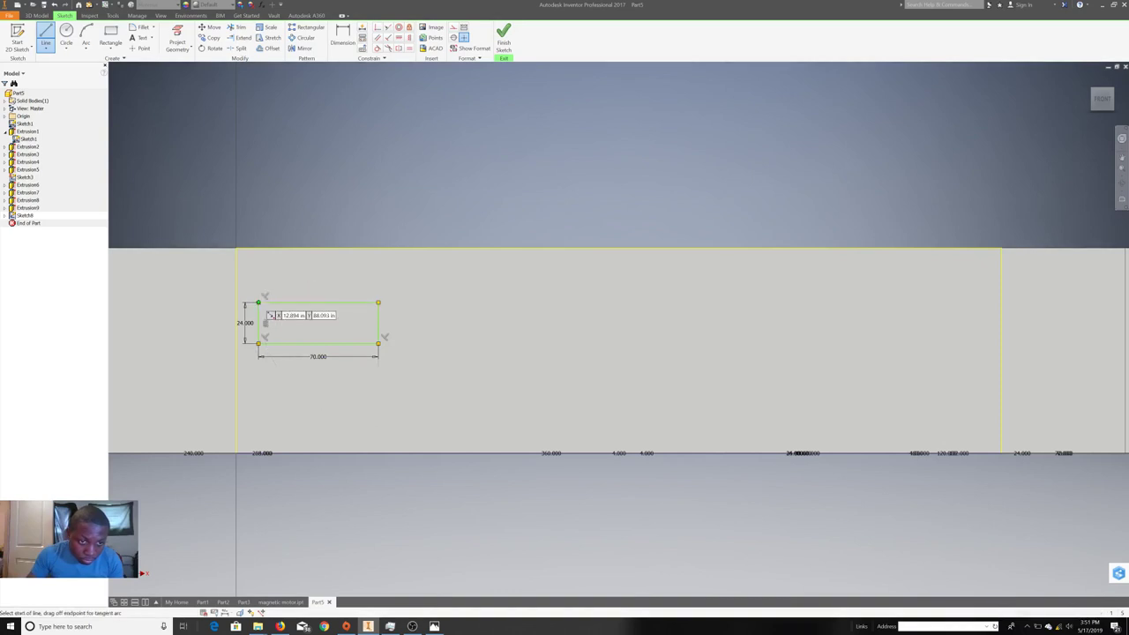
{"action": "right_click", "coordinate": [449, 302]}
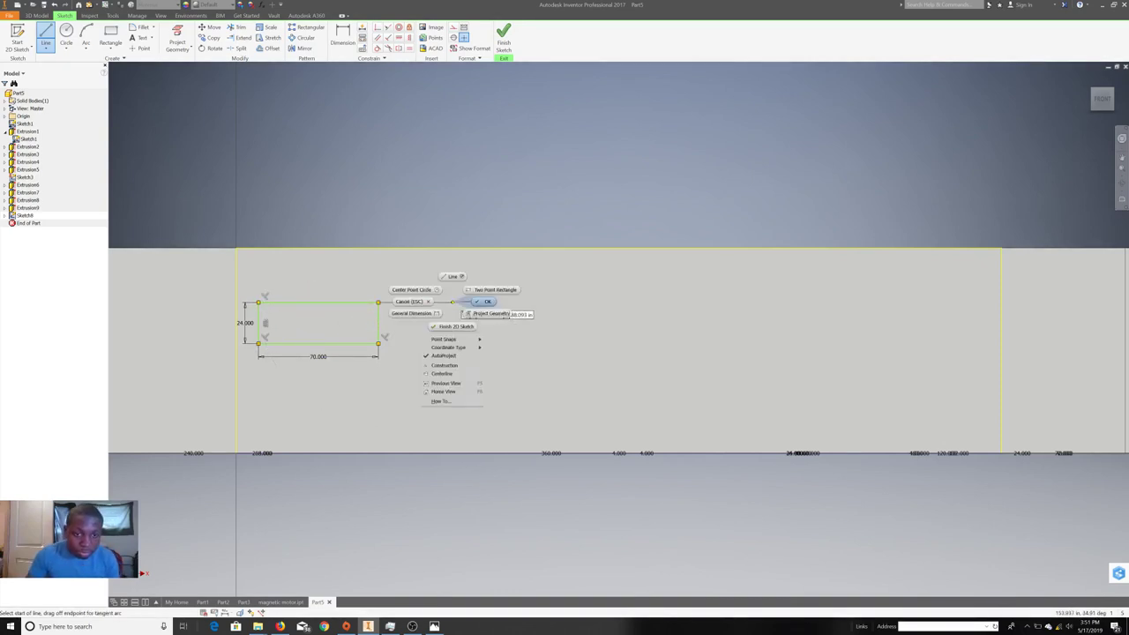
- Pattern the window rectangle along the wall's top edge: 4 copies spaced 110 apart
{"action": "left_click", "coordinate": [481, 302]}
{"action": "left_click", "coordinate": [305, 27]}
{"action": "left_click_drag", "start_coordinate": [249, 284], "coordinate": [386, 365]}
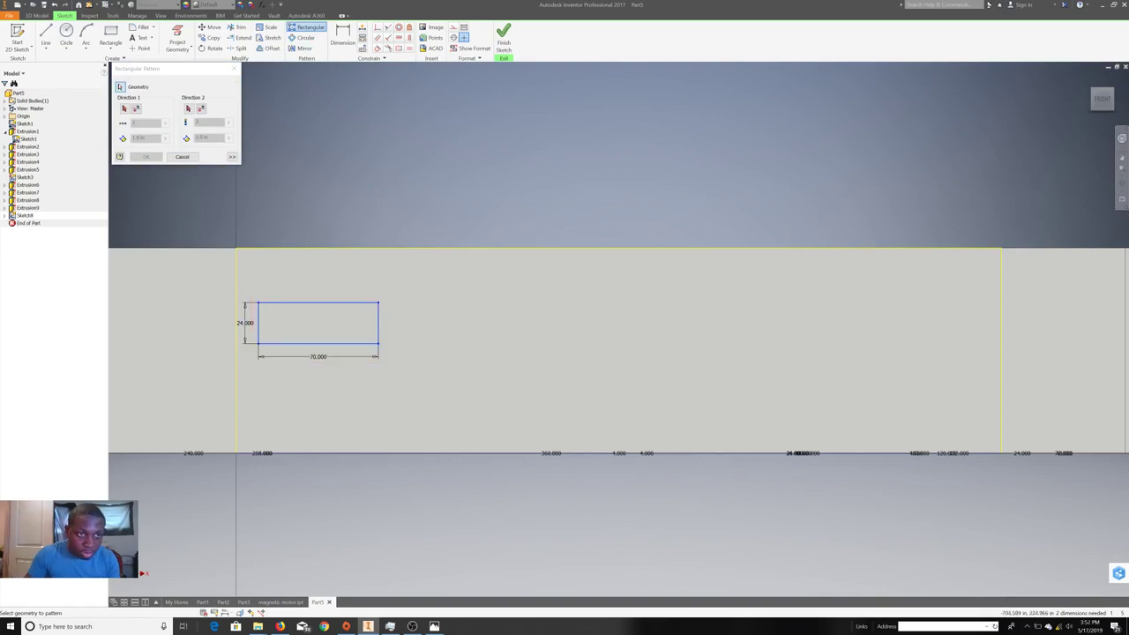
{"action": "left_click", "coordinate": [123, 108]}
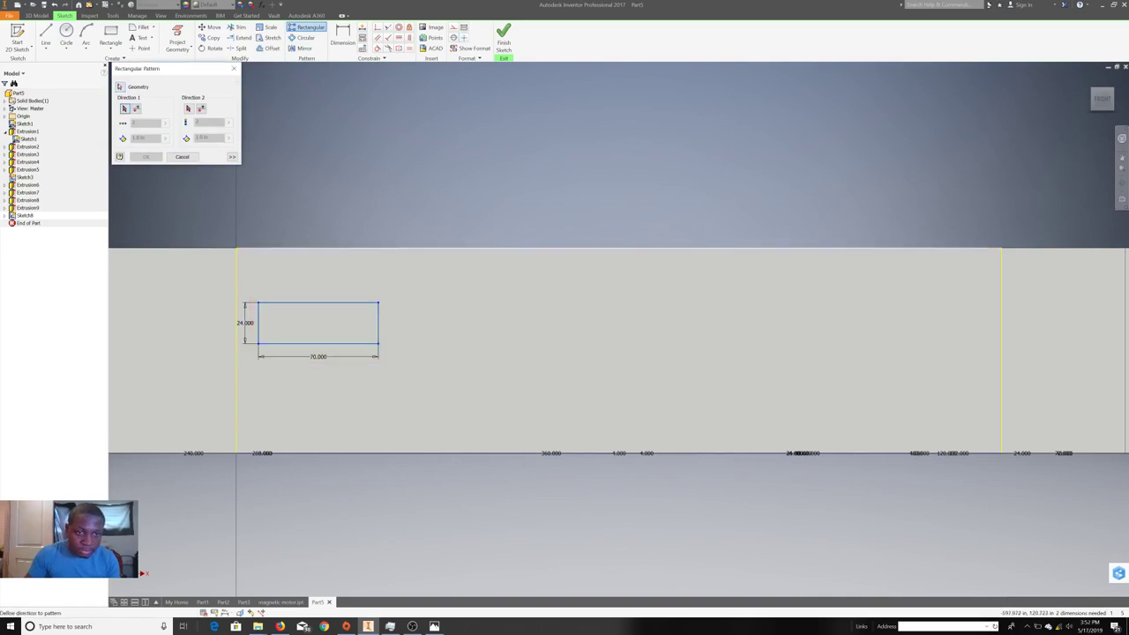
{"action": "left_click", "coordinate": [338, 249]}
{"action": "type", "text": "110"}
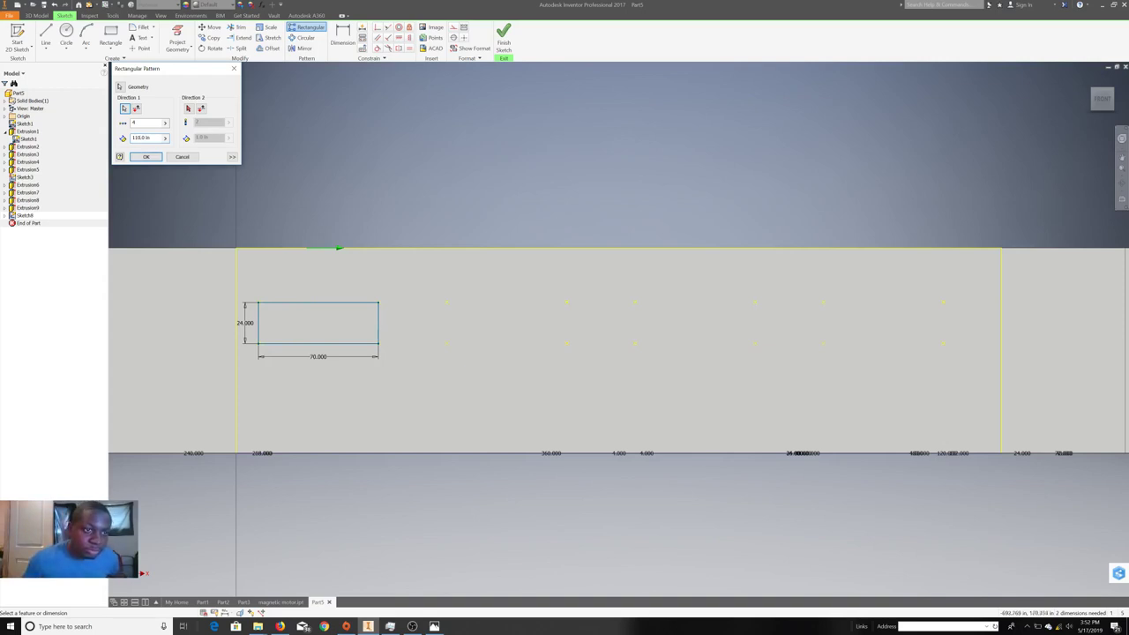
{"action": "left_click", "coordinate": [146, 157]}
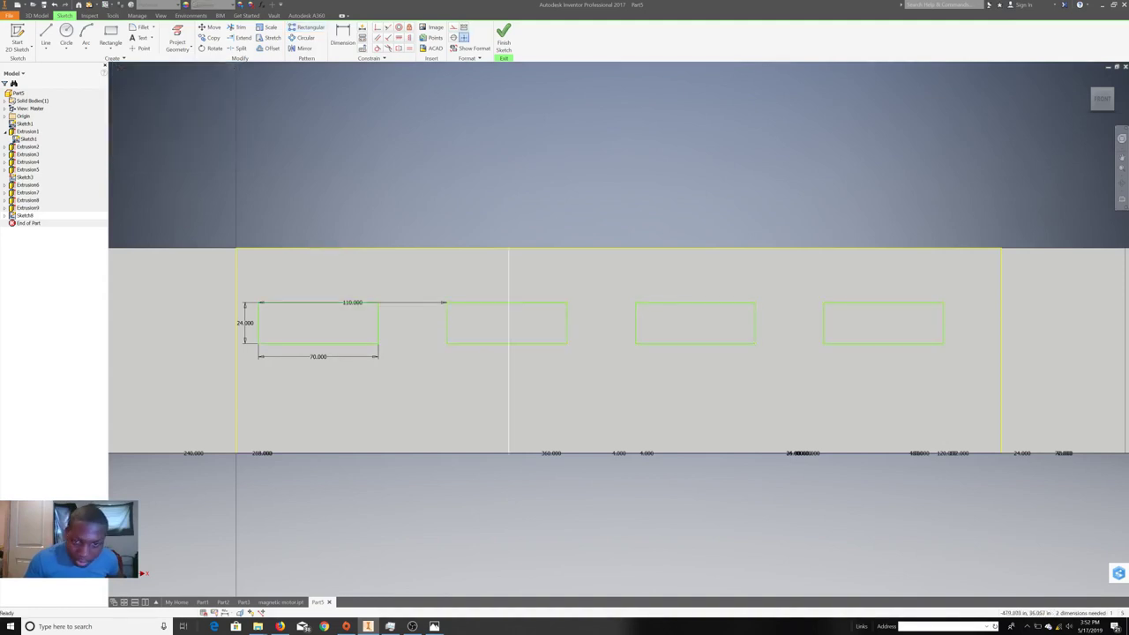
- Nudge the rectangle row, review the pattern settings, then undo the changes
{"action": "left_click_drag", "start_coordinate": [318, 343], "coordinate": [317, 336]}
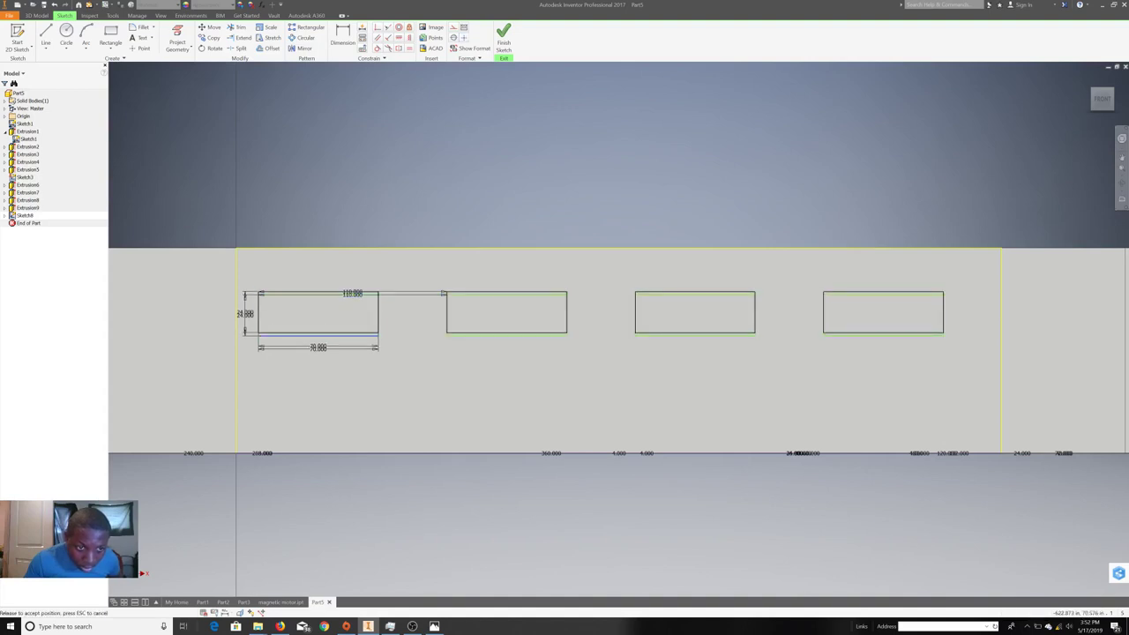
{"action": "right_click", "coordinate": [246, 317]}
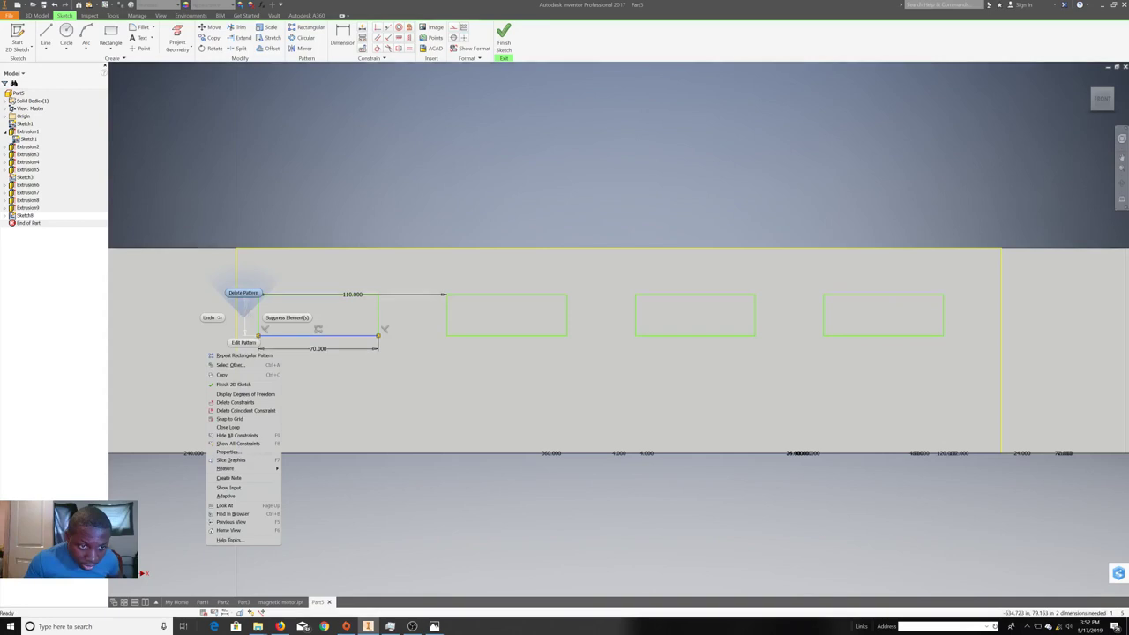
{"action": "left_click", "coordinate": [243, 341]}
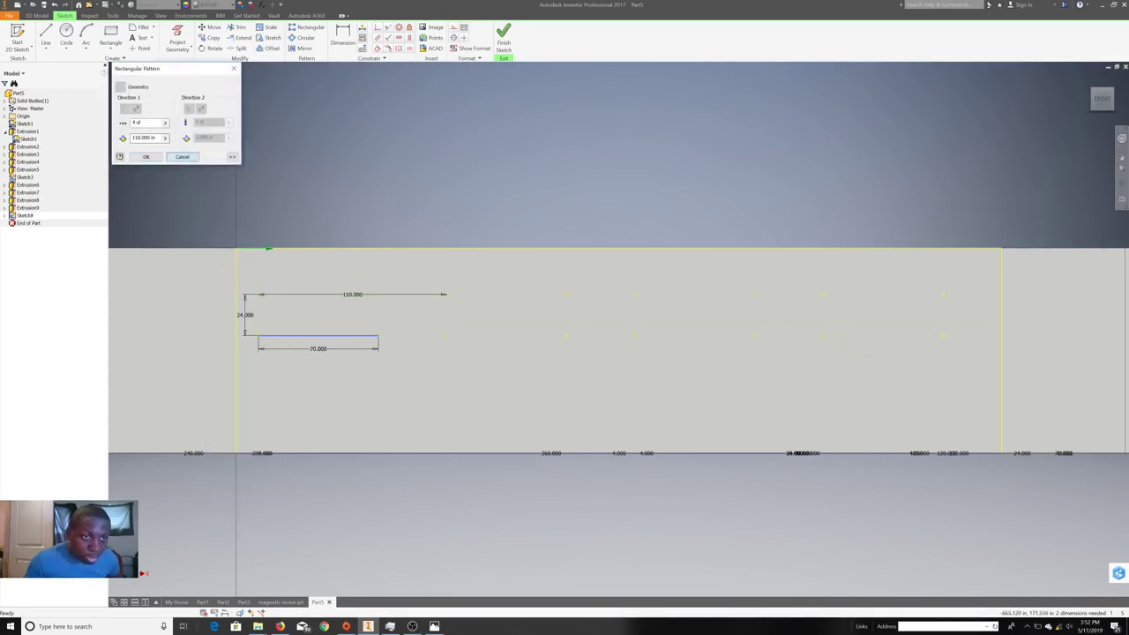
{"action": "left_click", "coordinate": [146, 156]}
{"action": "right_click", "coordinate": [275, 214]}
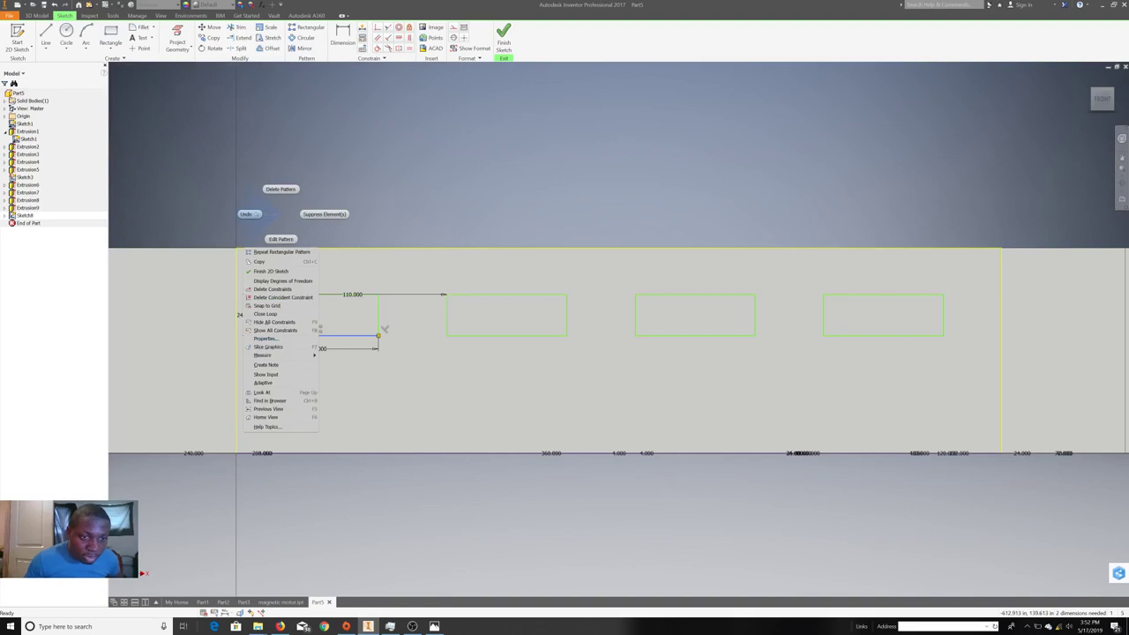
{"action": "left_click", "coordinate": [250, 214]}
{"action": "right_click", "coordinate": [256, 215]}
{"action": "left_click", "coordinate": [222, 214]}
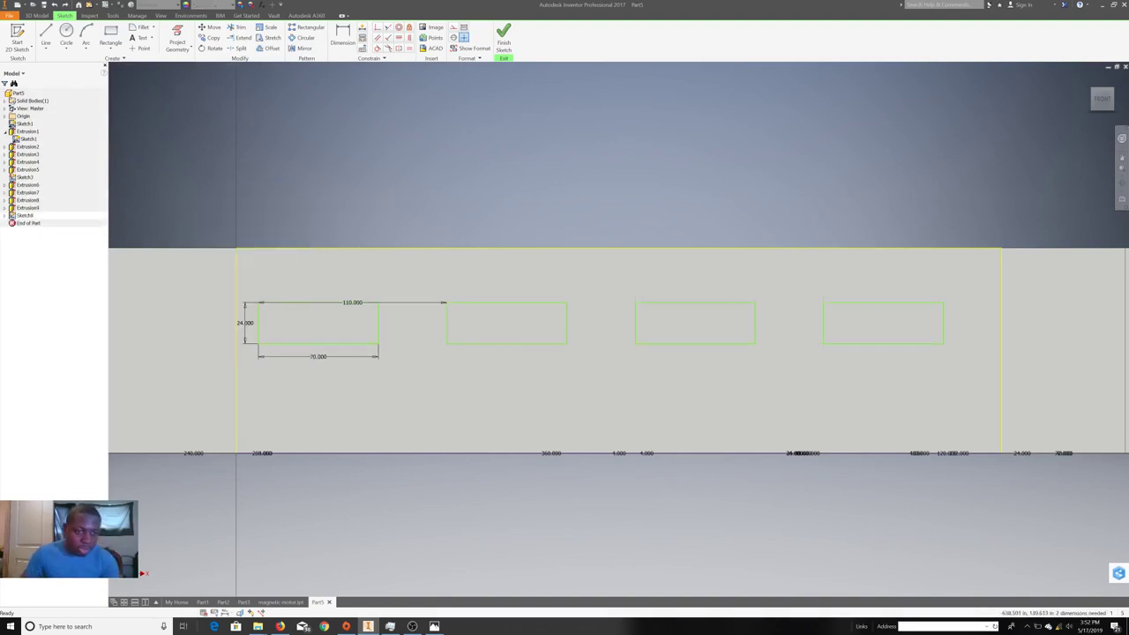
{"action": "right_click", "coordinate": [238, 214]}
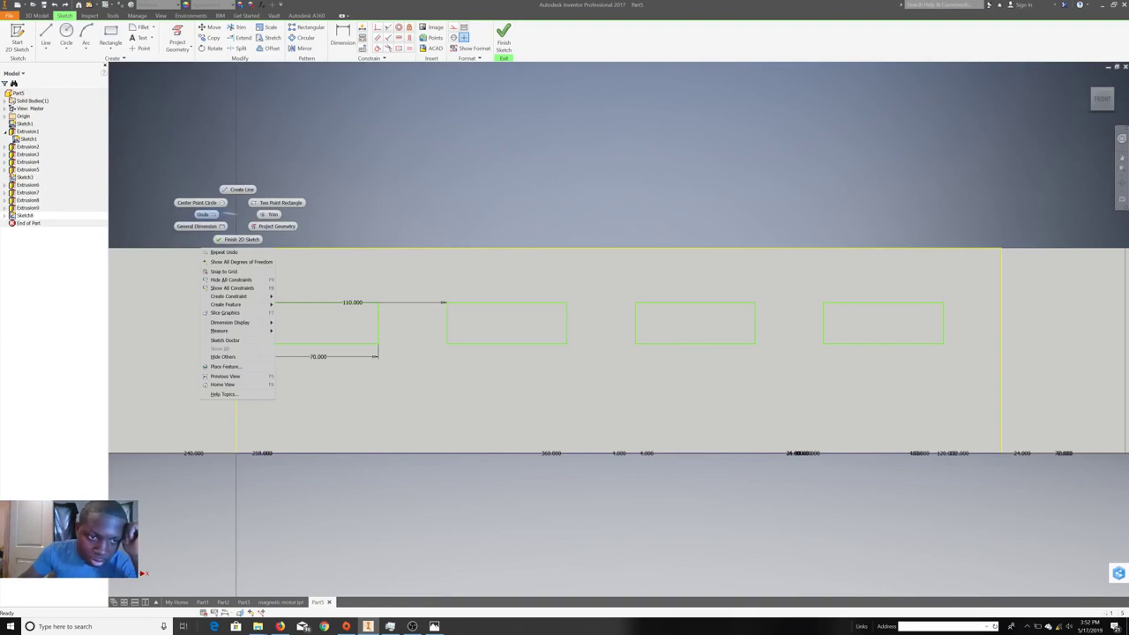
{"action": "left_click", "coordinate": [203, 214]}
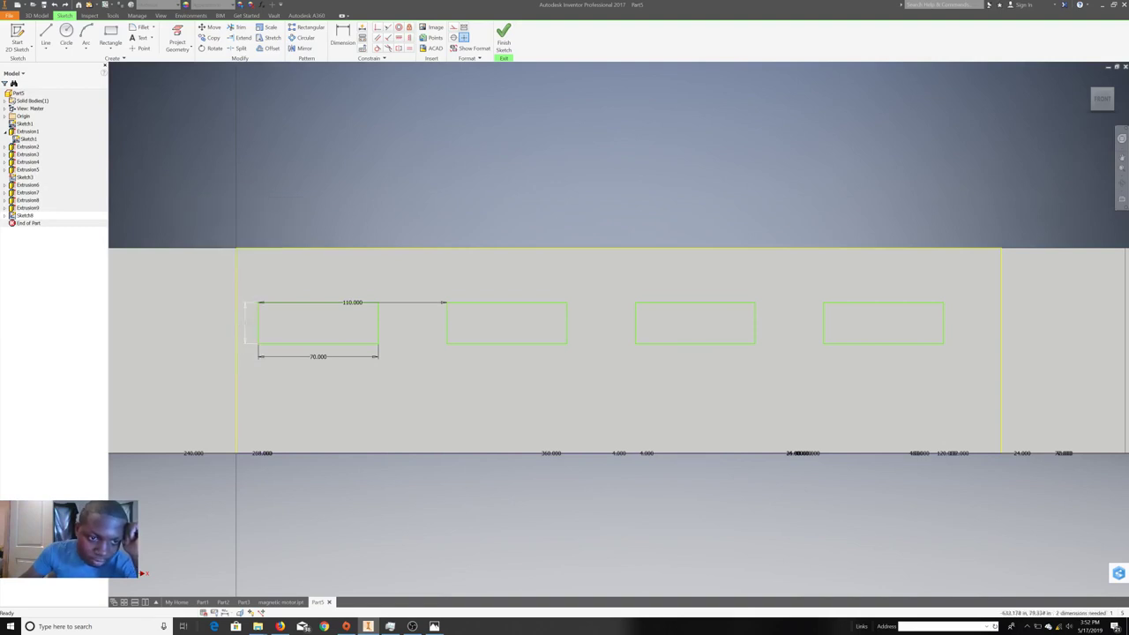
- Make the 24 height a driven dimension and raise the bottom edges to about 12.102 tall
{"action": "right_click", "coordinate": [246, 317]}
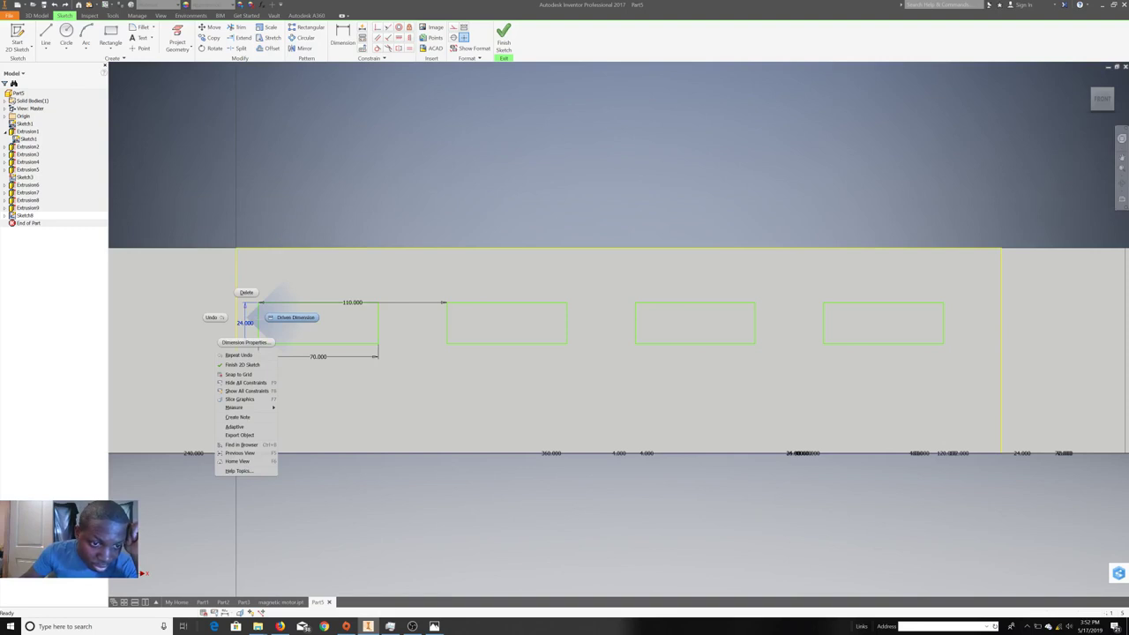
{"action": "left_click", "coordinate": [291, 318]}
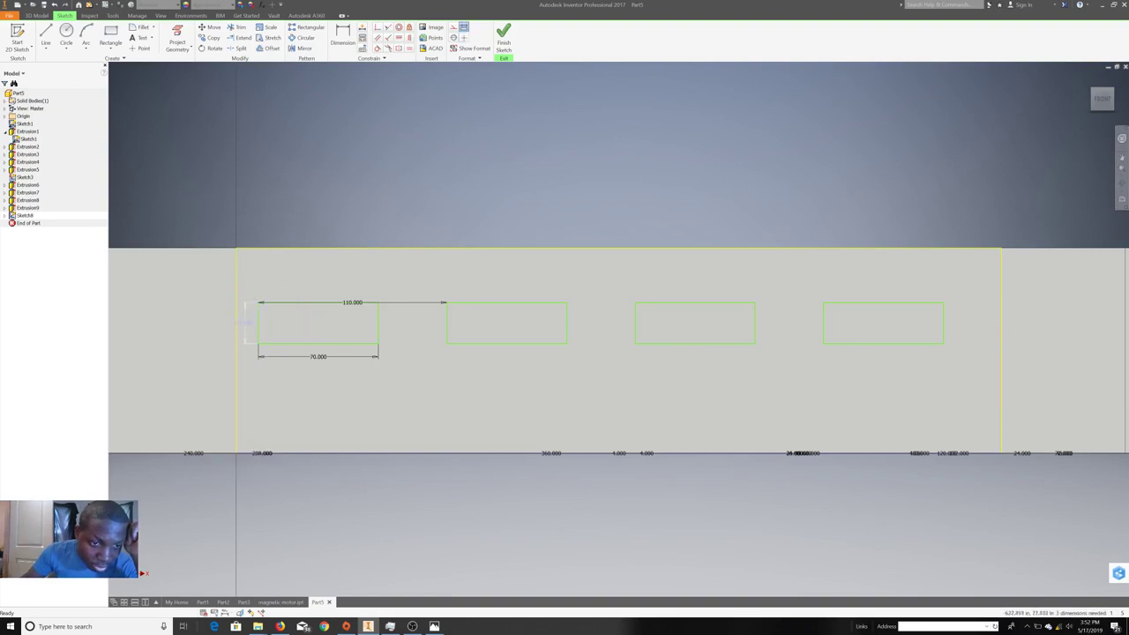
{"action": "left_click_drag", "start_coordinate": [247, 343], "coordinate": [252, 315]}
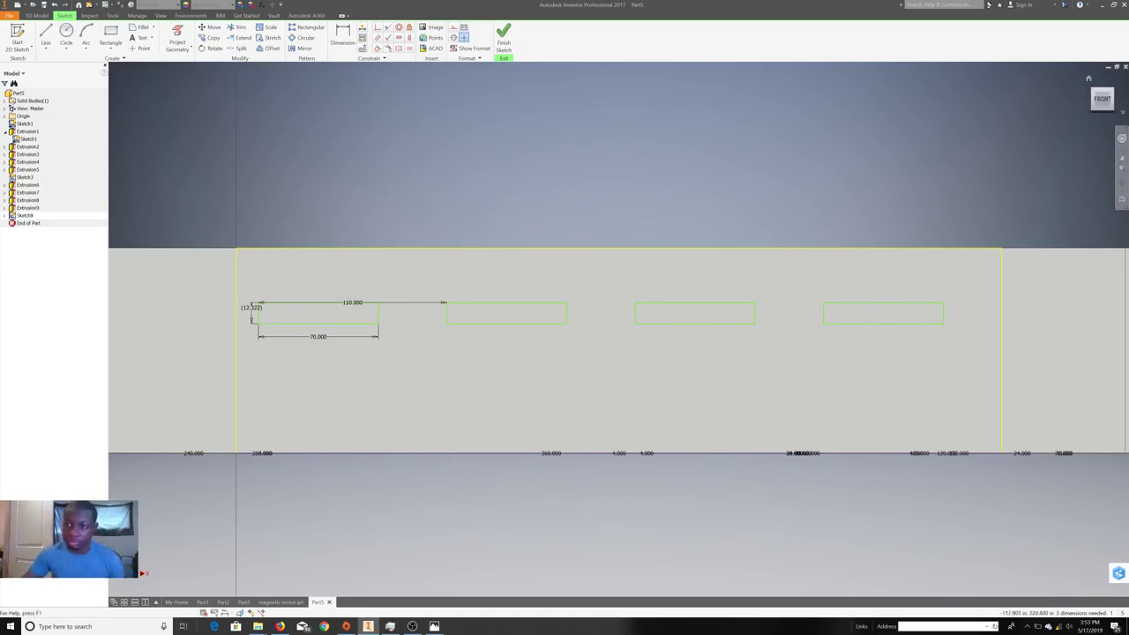
{"action": "mouse_move", "coordinate": [673, 350]}
{"action": "middle_mouse_down", "text": "shift"}
{"action": "mouse_move", "coordinate": [618, 353]}
{"action": "mouse_move", "coordinate": [652, 380]}
{"action": "middle_mouse_up", "text": "shift"}
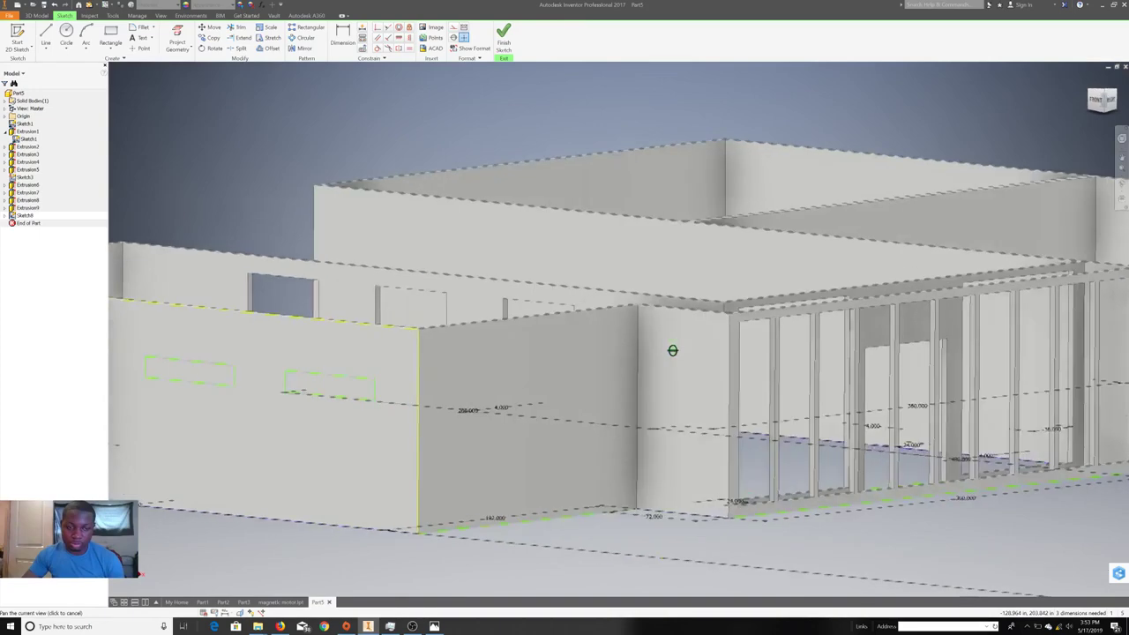
- Cut the four shortened window outlines through the front wall as Extrusion10
{"action": "left_click", "coordinate": [504, 37]}
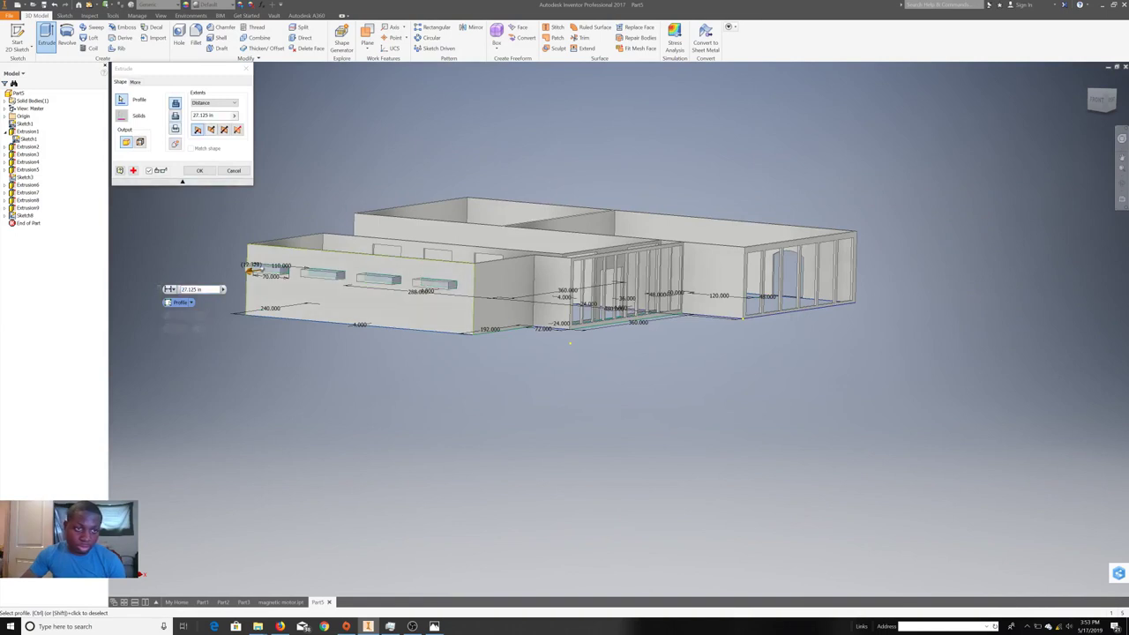
{"action": "left_click", "coordinate": [253, 270]}
{"action": "key", "text": "Return"}
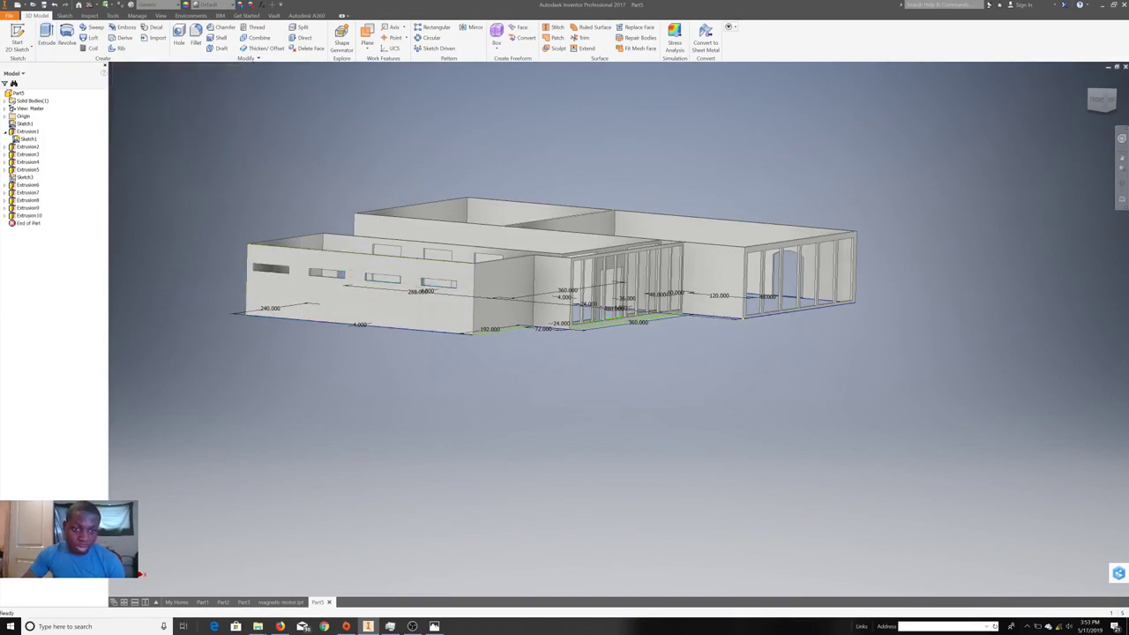
- Orbit to view the model from below and start a new sketch on the front wall face
{"action": "middle_click_drag", "start_coordinate": [565, 335], "coordinate": [619, 329], "text": "shift"}
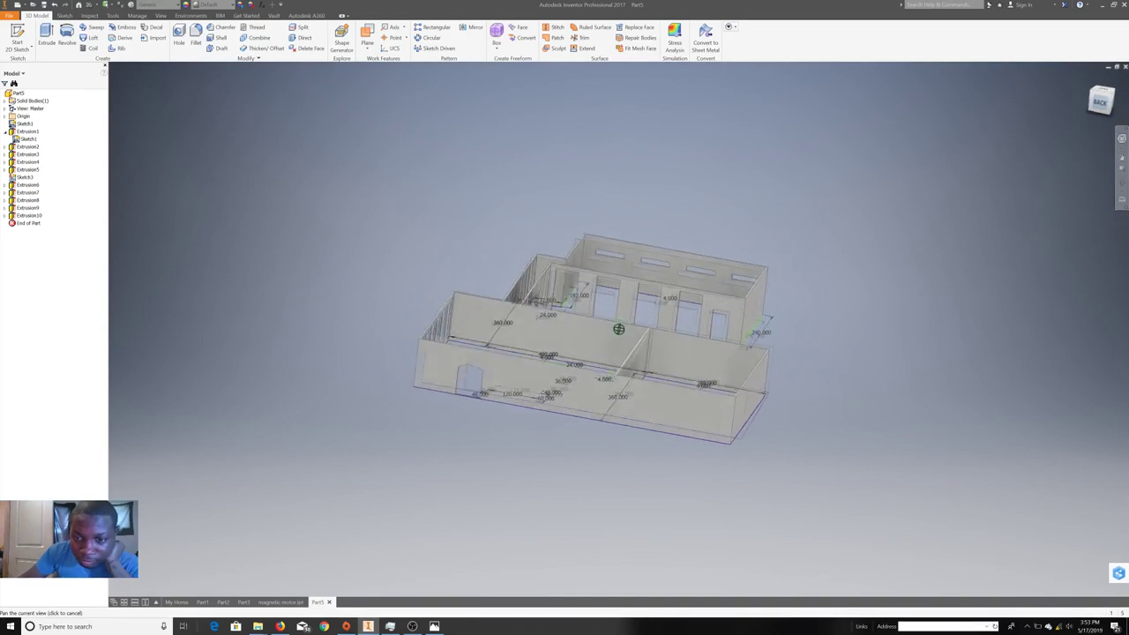
{"action": "right_click", "coordinate": [668, 409]}
{"action": "left_click", "coordinate": [672, 434]}
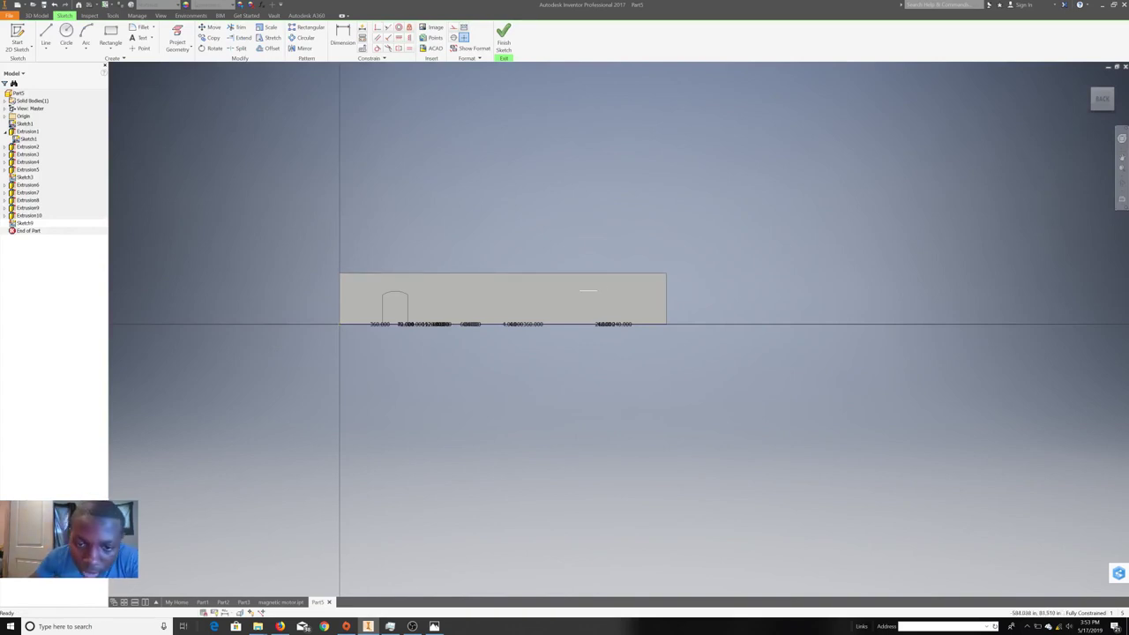
- Project the existing front wall edges into the new sketch
{"action": "middle_click_drag", "start_coordinate": [502, 266], "coordinate": [502, 318], "text": "shift"}
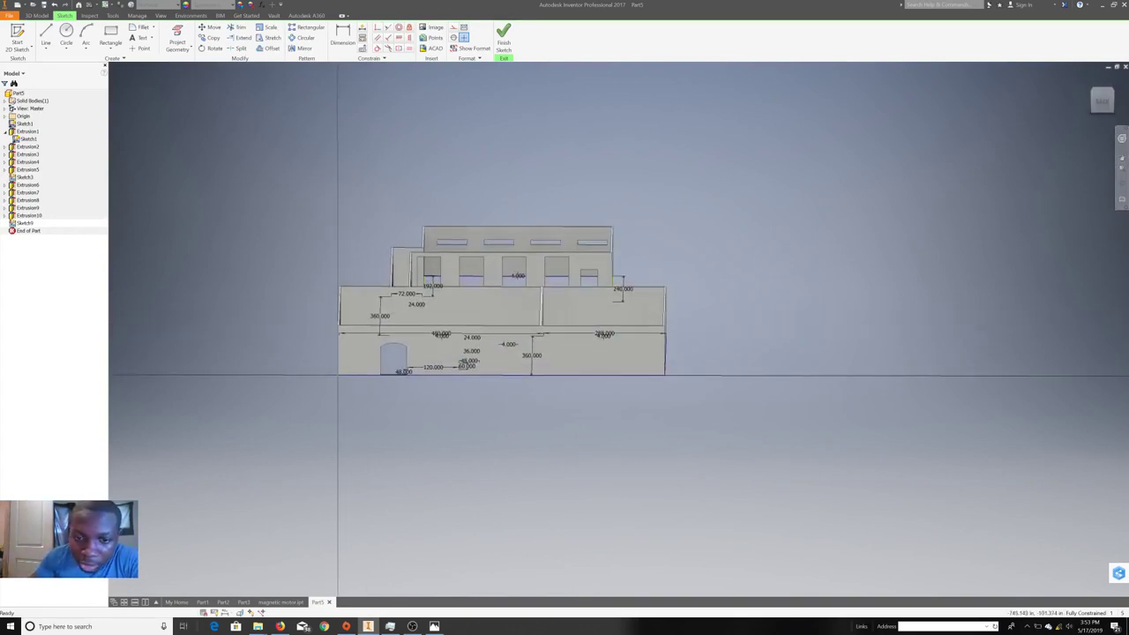
{"action": "right_click", "coordinate": [575, 345]}
{"action": "left_click", "coordinate": [615, 357]}
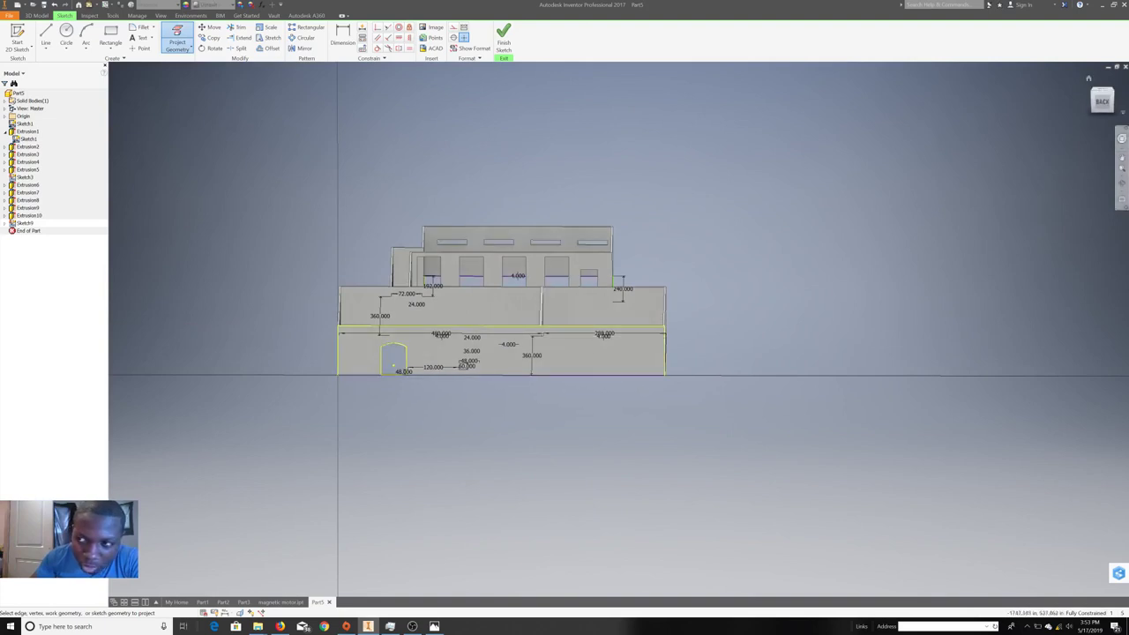
{"action": "middle_click_drag", "start_coordinate": [501, 299], "coordinate": [502, 318], "text": "shift"}
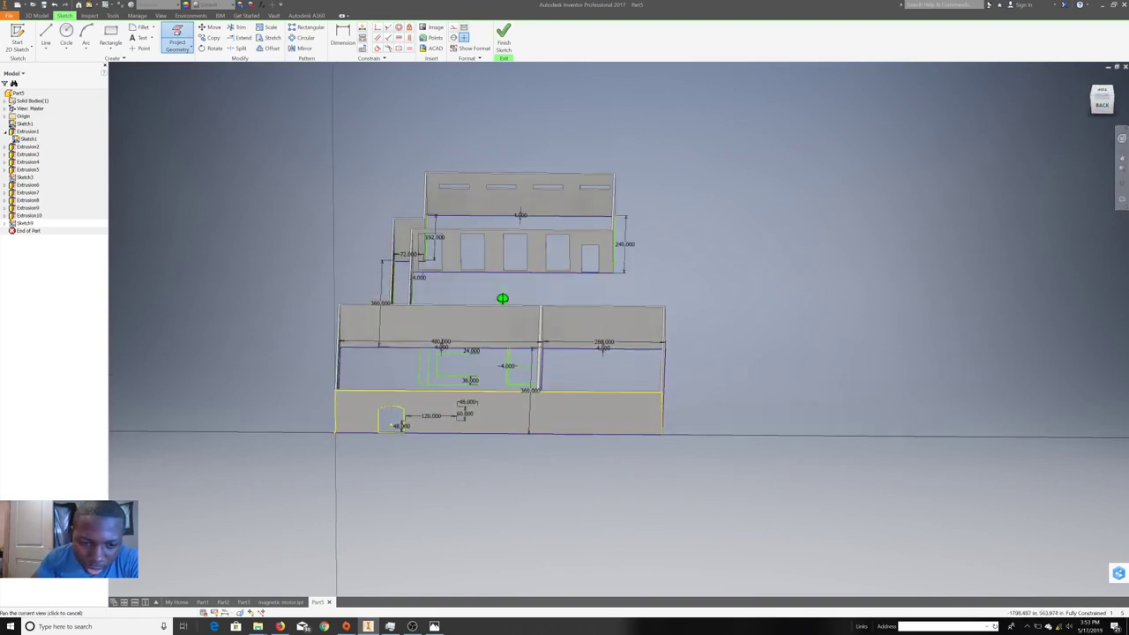
{"action": "middle_click_drag", "start_coordinate": [502, 317], "coordinate": [502, 299], "text": "shift"}
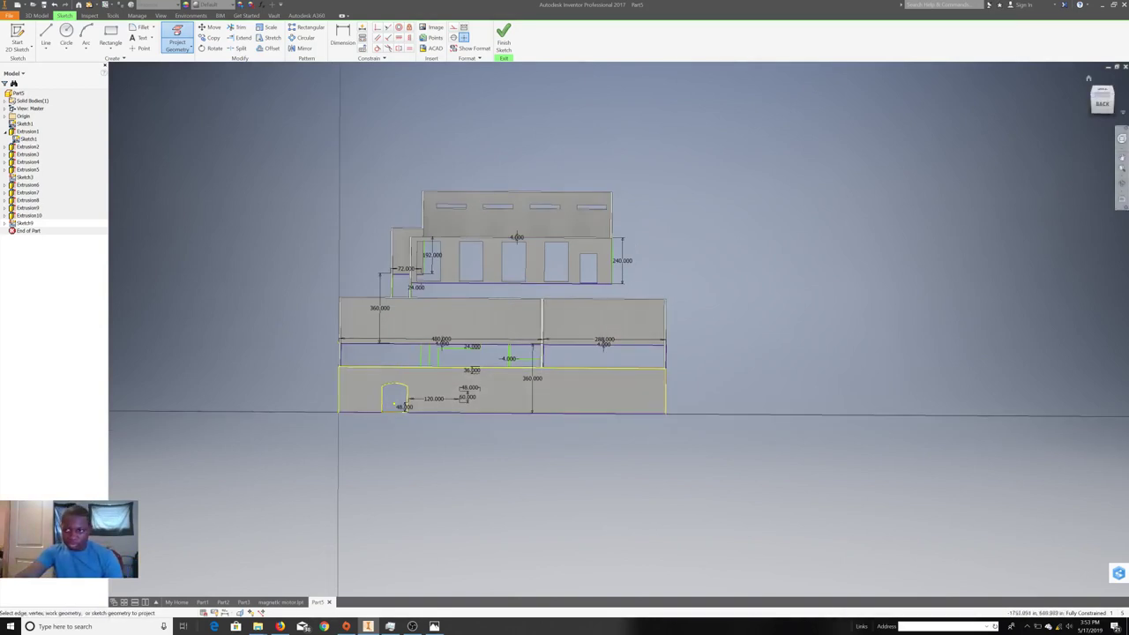
{"action": "middle_click_drag", "start_coordinate": [502, 370], "coordinate": [502, 291], "text": "shift"}
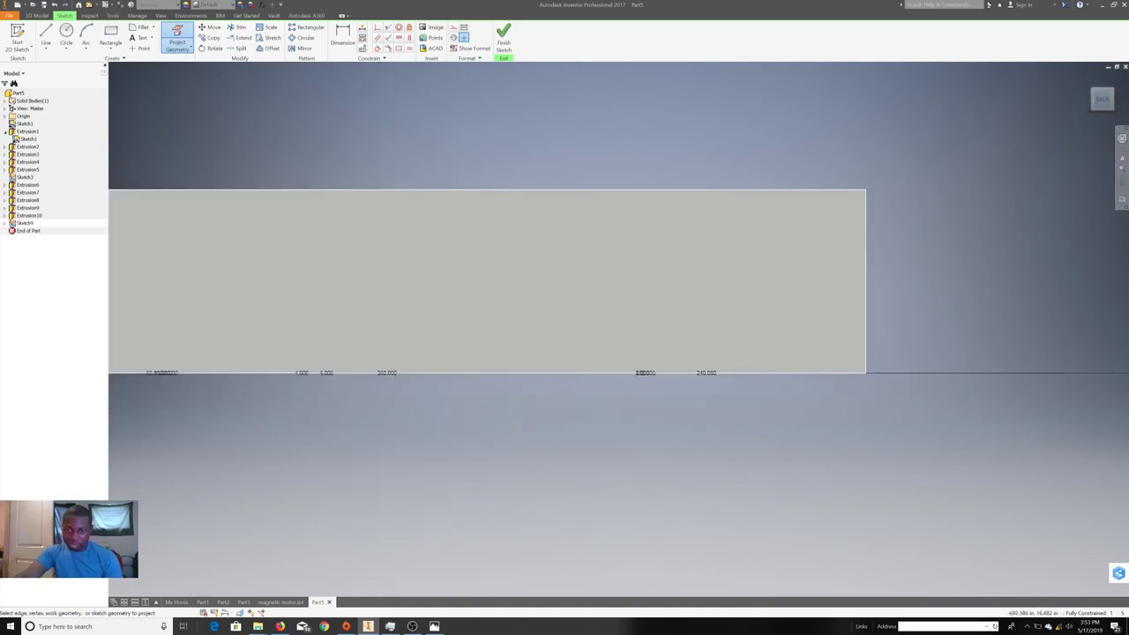
{"action": "right_click", "coordinate": [736, 344]}
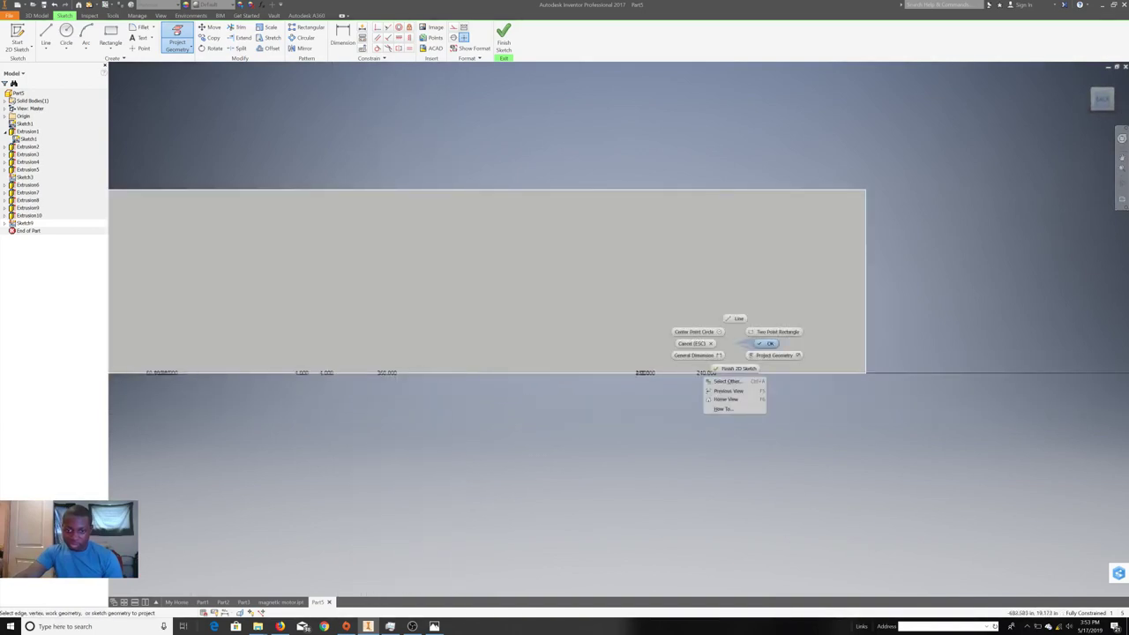
{"action": "left_click", "coordinate": [765, 343]}
- Begin a vertical line up from the wall's bottom edge, previewed at 120.000 long
{"action": "left_click", "coordinate": [45, 40]}
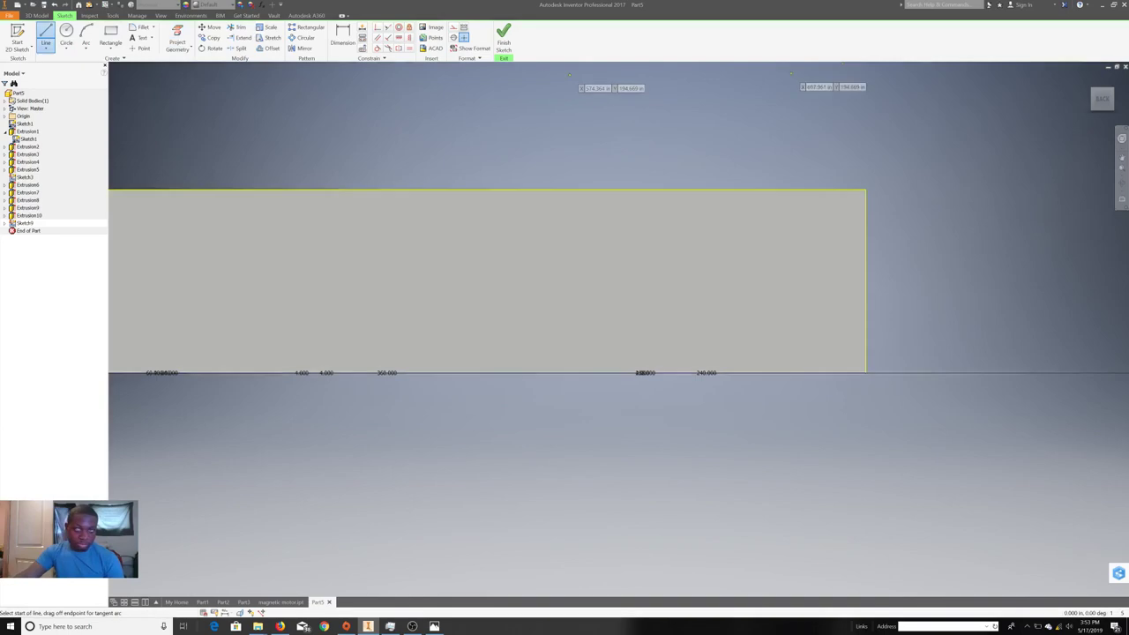
{"action": "key", "text": "F5"}
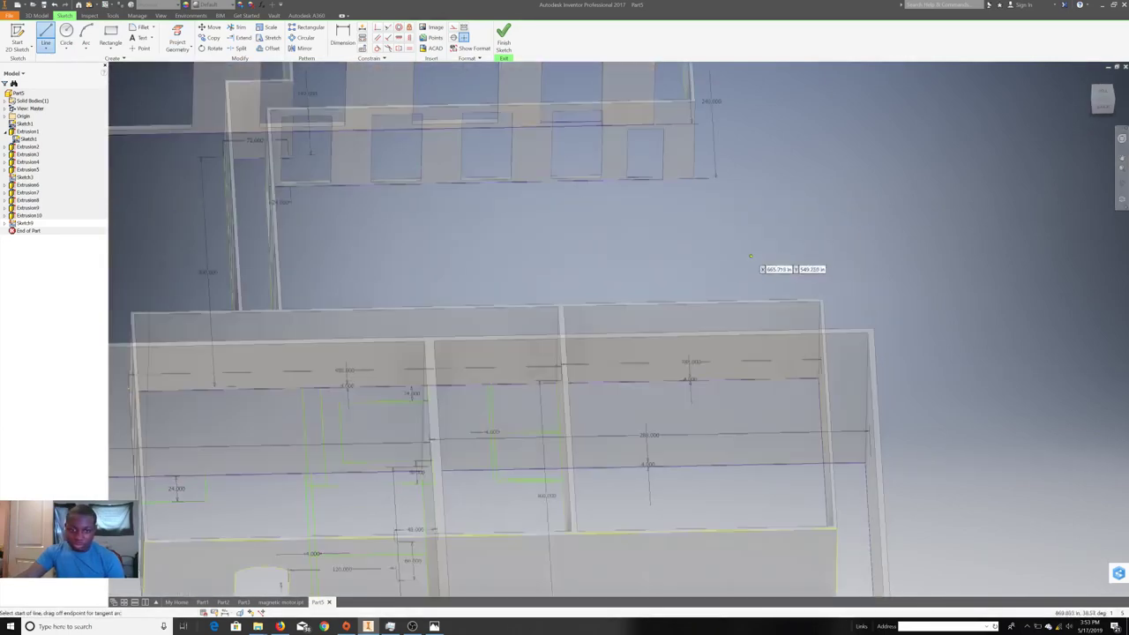
{"action": "key", "text": "F5"}
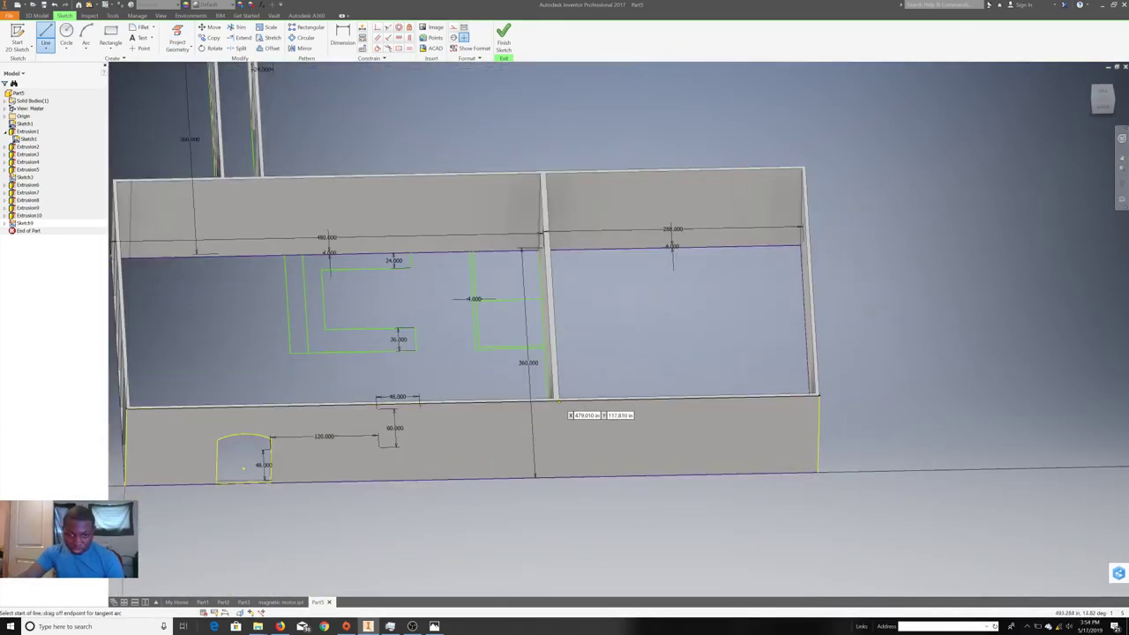
{"action": "left_click", "coordinate": [557, 399]}
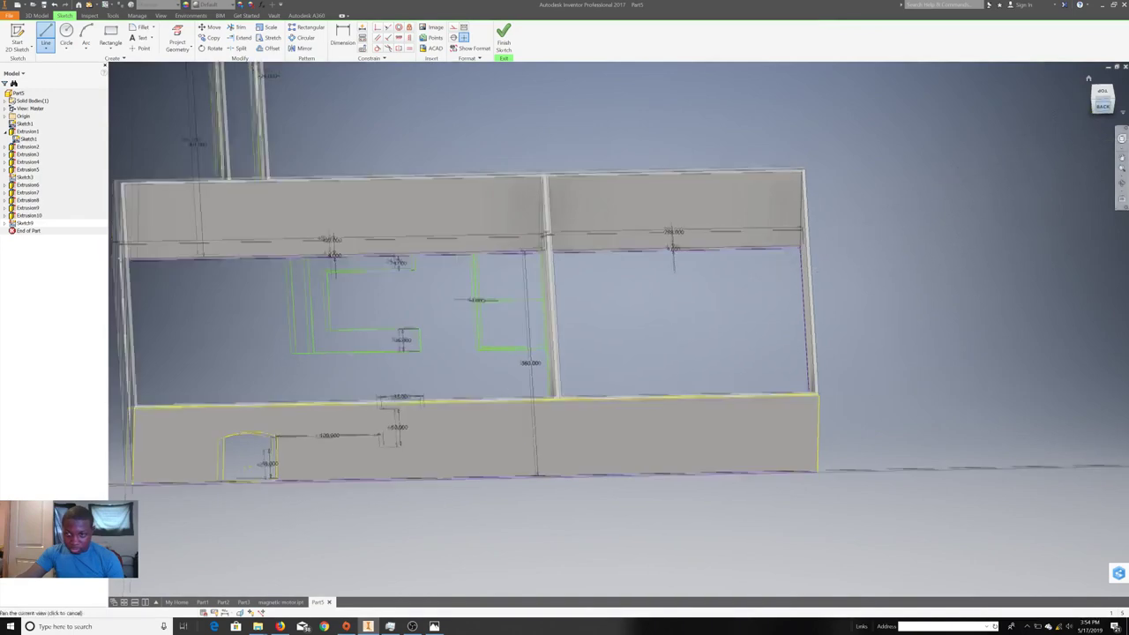
{"action": "key", "text": "F5"}
{"action": "scroll", "coordinate": [665, 370], "scroll_direction": "down", "scroll_amount": 5}
{"action": "scroll", "coordinate": [661, 318], "scroll_direction": "down", "scroll_amount": 3}
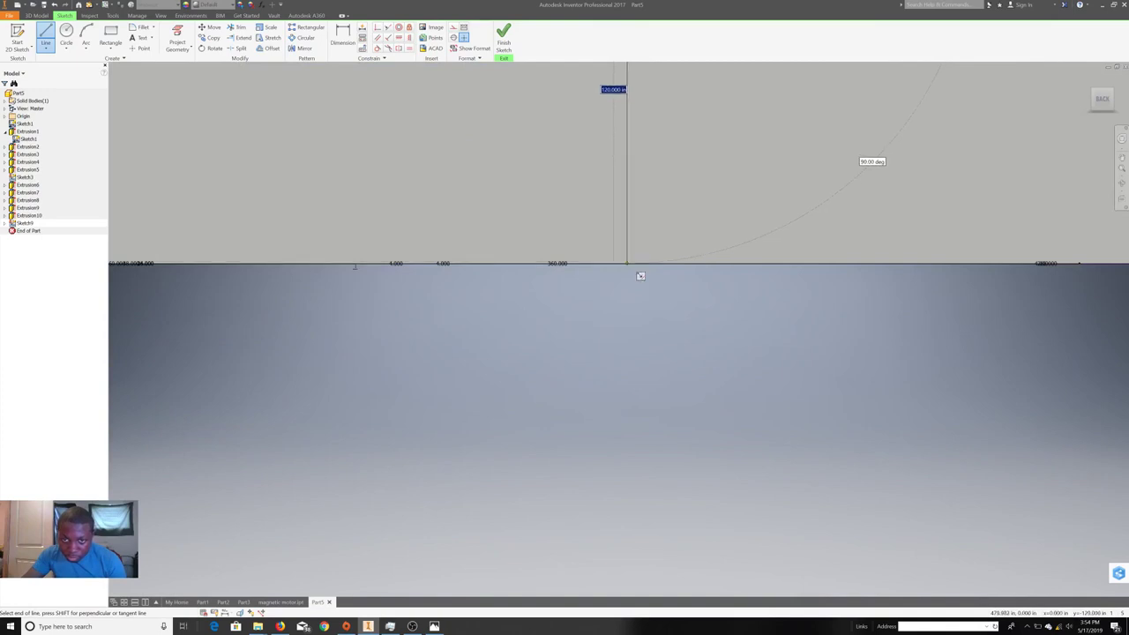
- Pan to the wall sketch and start a trial line on the baseline, then cancel it
{"action": "right_click", "coordinate": [688, 282]}
{"action": "left_click", "coordinate": [705, 304]}
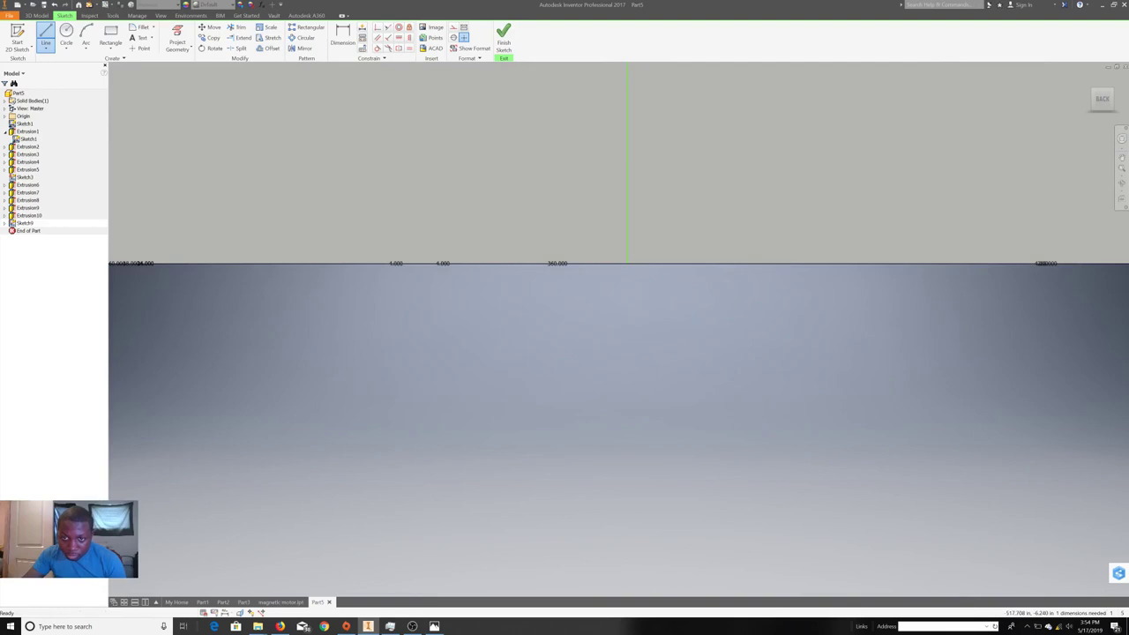
{"action": "middle_click_drag", "start_coordinate": [794, 221], "coordinate": [415, 466]}
{"action": "scroll", "coordinate": [367, 527], "scroll_direction": "down", "scroll_amount": 3}
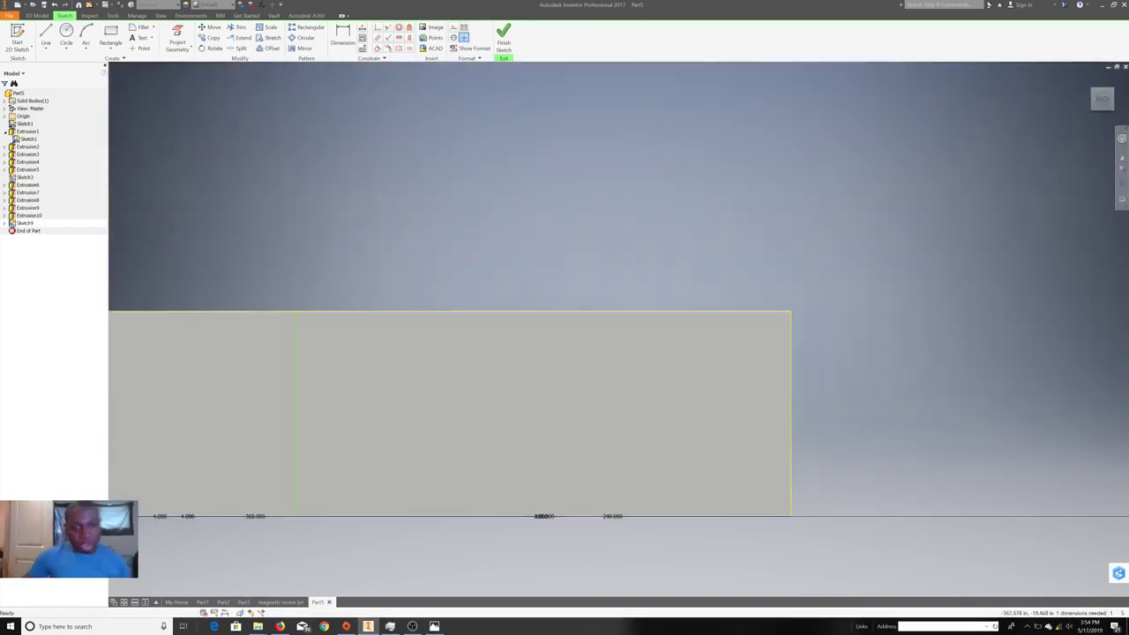
{"action": "key", "text": "l"}
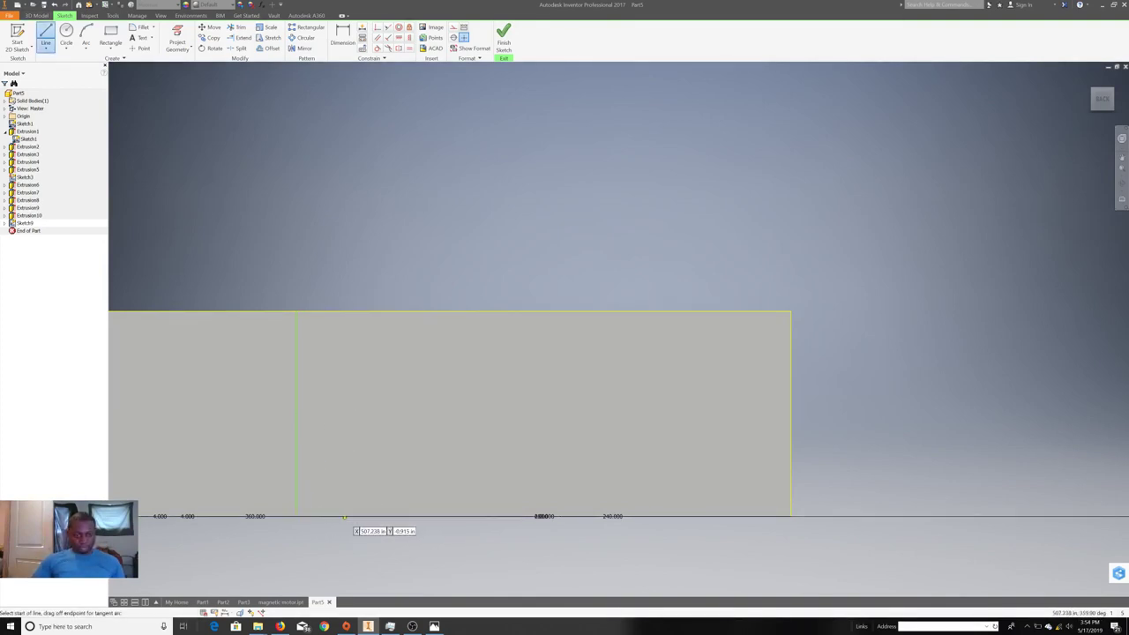
{"action": "left_click", "coordinate": [337, 515]}
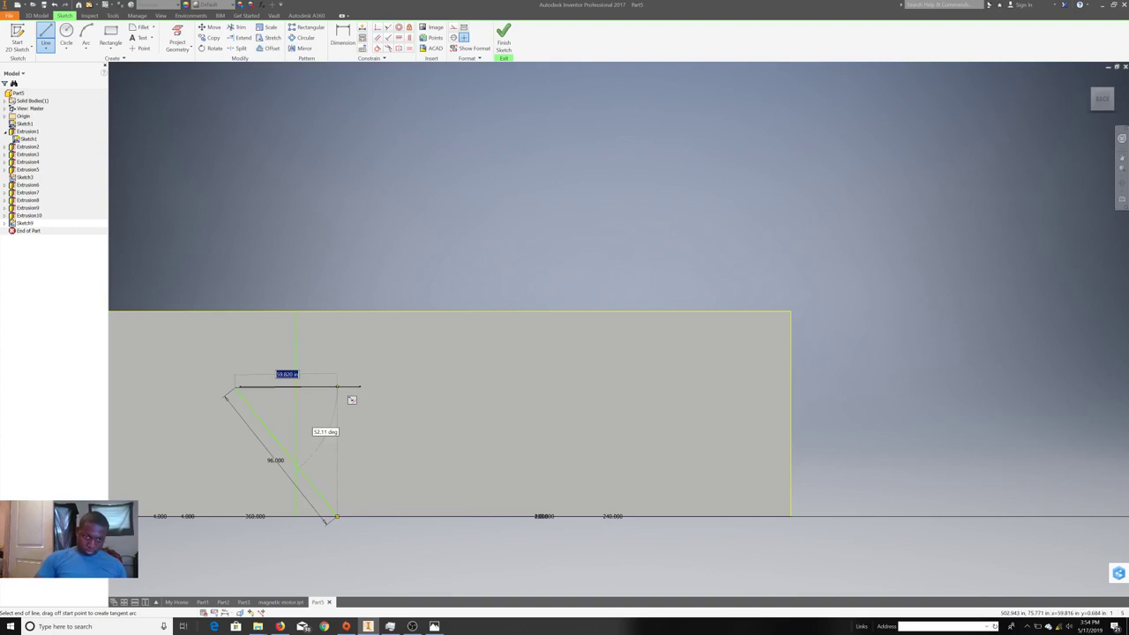
{"action": "right_click", "coordinate": [300, 388]}
{"action": "key", "text": "Escape"}
- Delete the unwanted diagonal test line
{"action": "right_click", "coordinate": [265, 423]}
{"action": "right_click", "coordinate": [269, 441]}
{"action": "left_click", "coordinate": [252, 243]}
- Draw a 96-long vertical line from the baseline, then delete it with its dimension
{"action": "key", "text": "l"}
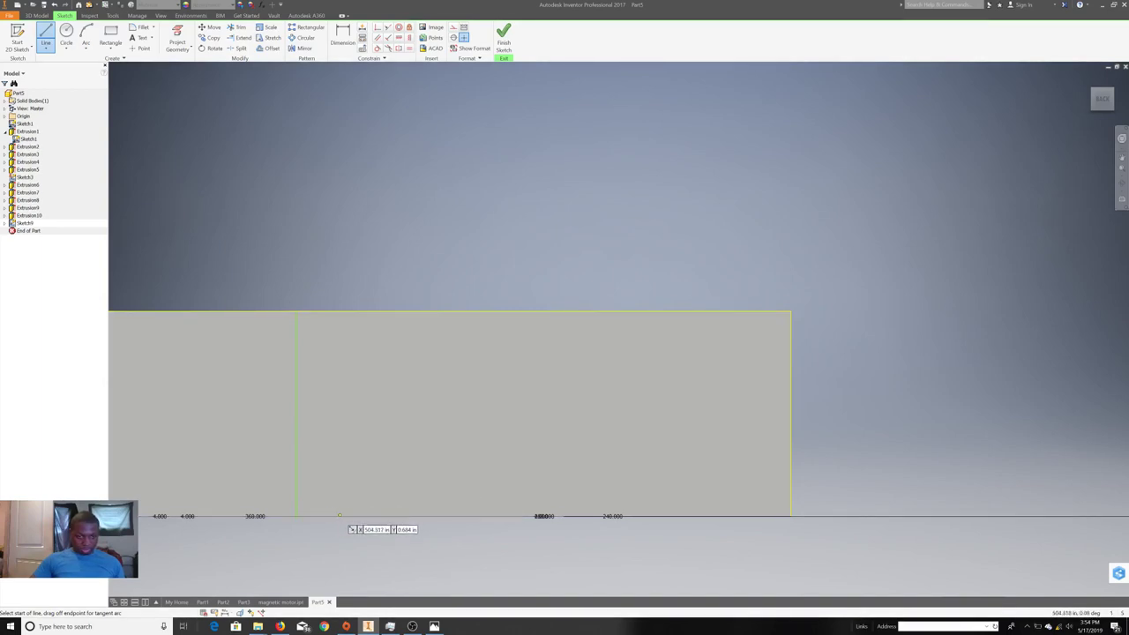
{"action": "left_click", "coordinate": [357, 515]}
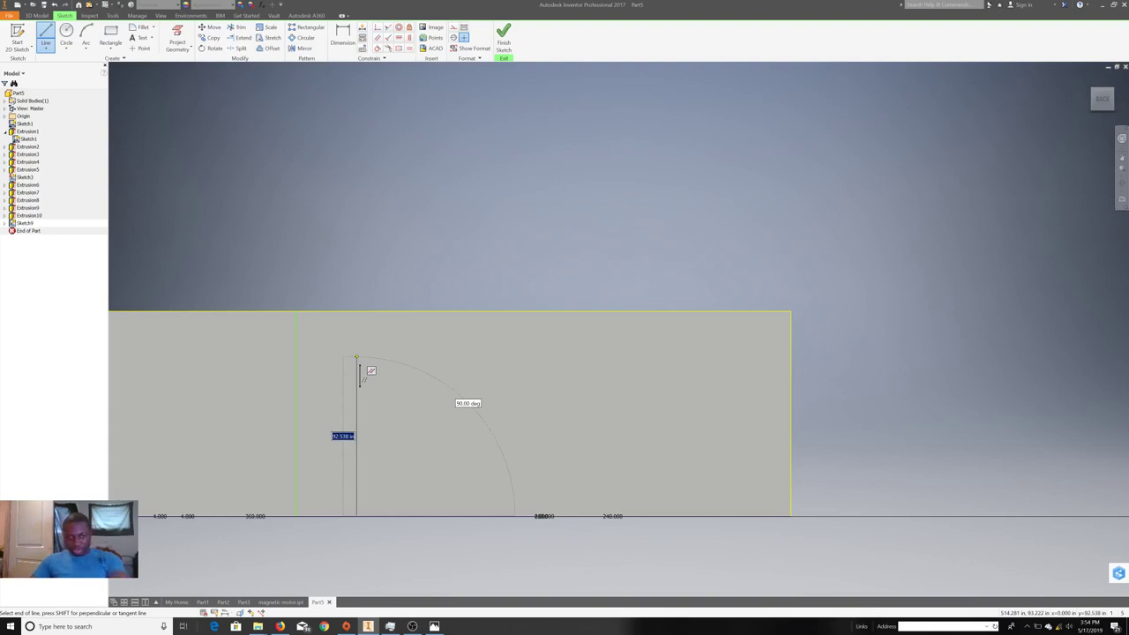
{"action": "type", "text": "96.000"}
{"action": "key", "text": "Return"}
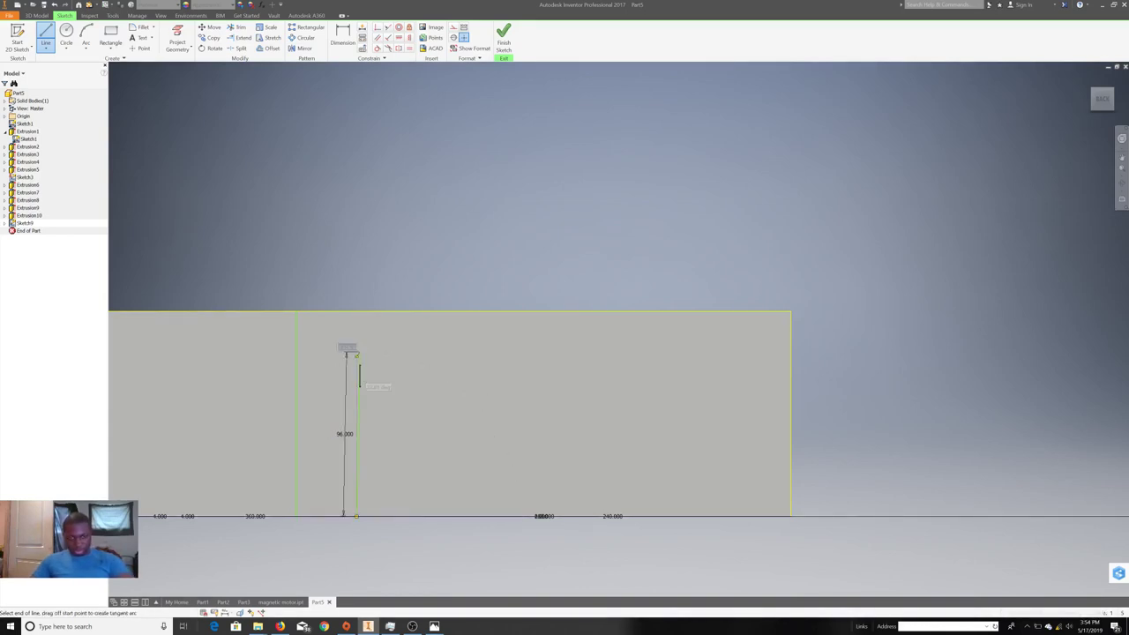
{"action": "right_click", "coordinate": [415, 361]}
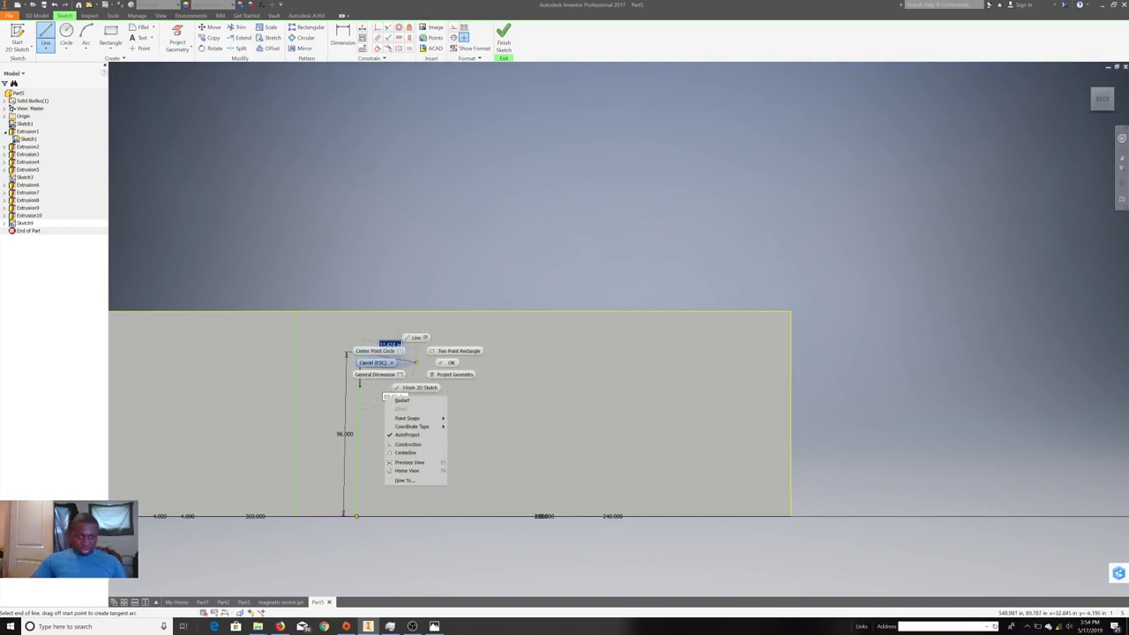
{"action": "left_click", "coordinate": [450, 361]}
{"action": "right_click", "coordinate": [357, 388]}
{"action": "left_click", "coordinate": [339, 422]}
- Draw the door's vertical edge about 97 in up from the wall's baseline
{"action": "key", "text": "l"}
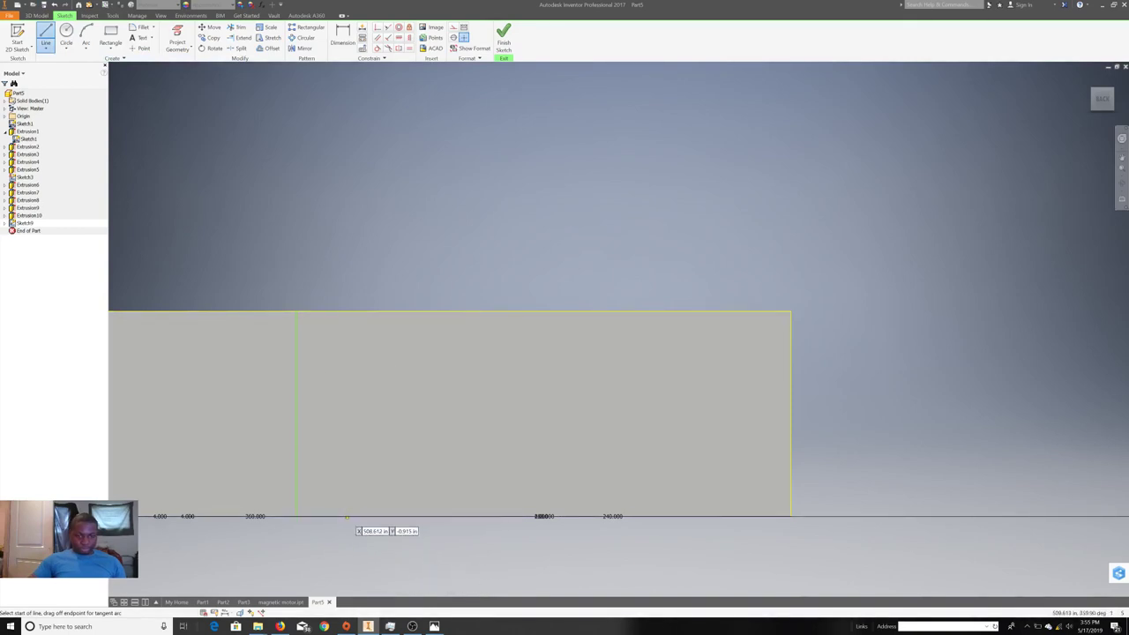
{"action": "left_click", "coordinate": [346, 516]}
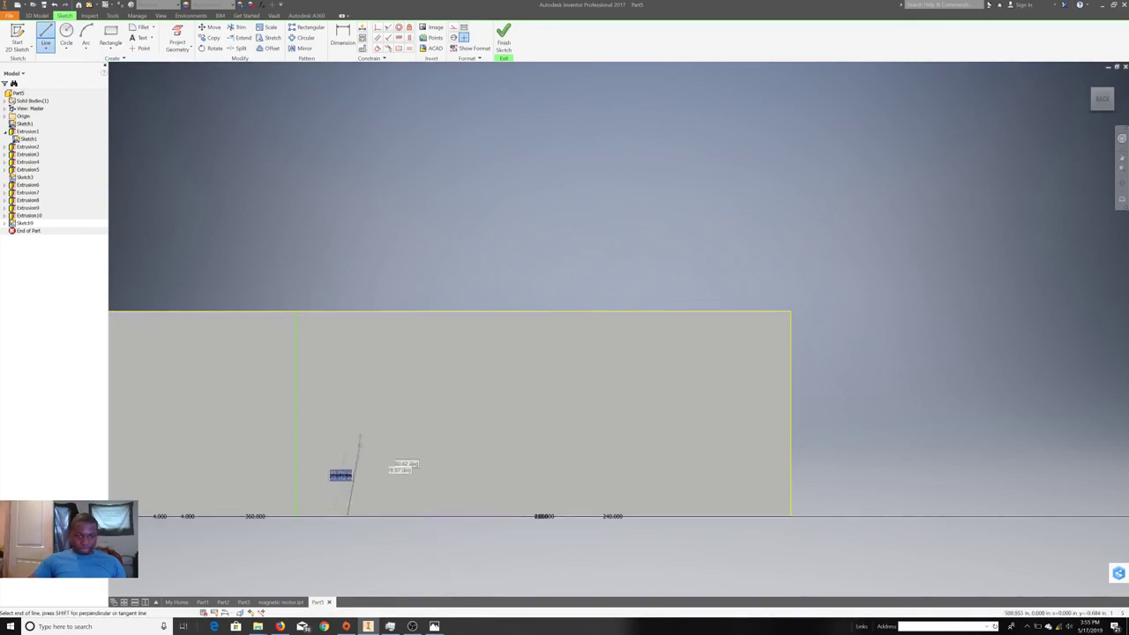
{"action": "left_click", "coordinate": [346, 350]}
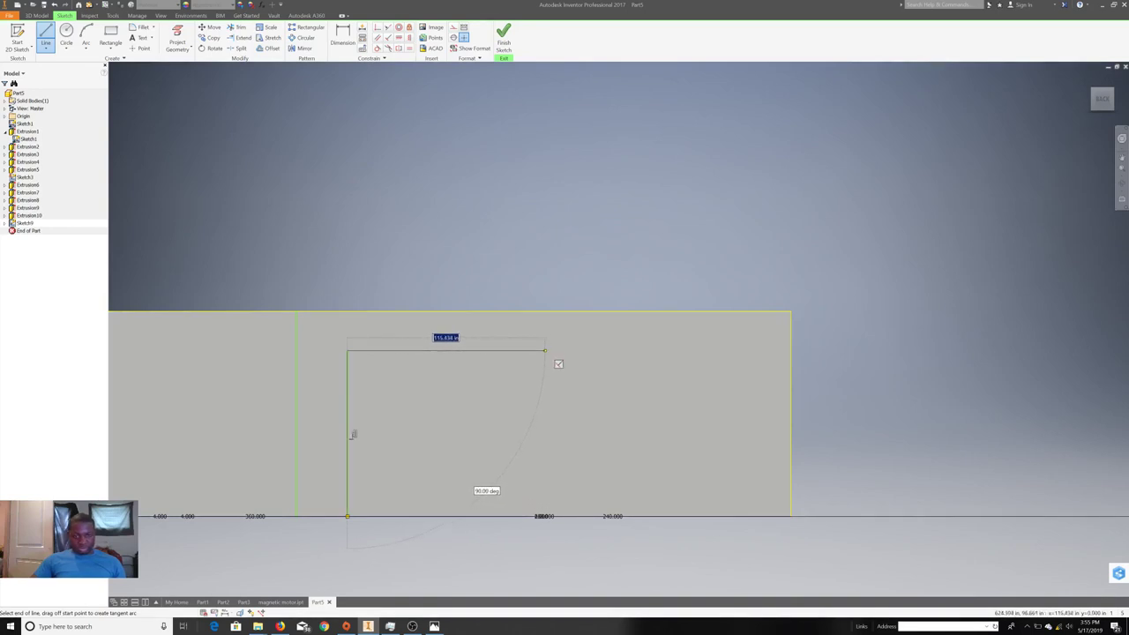
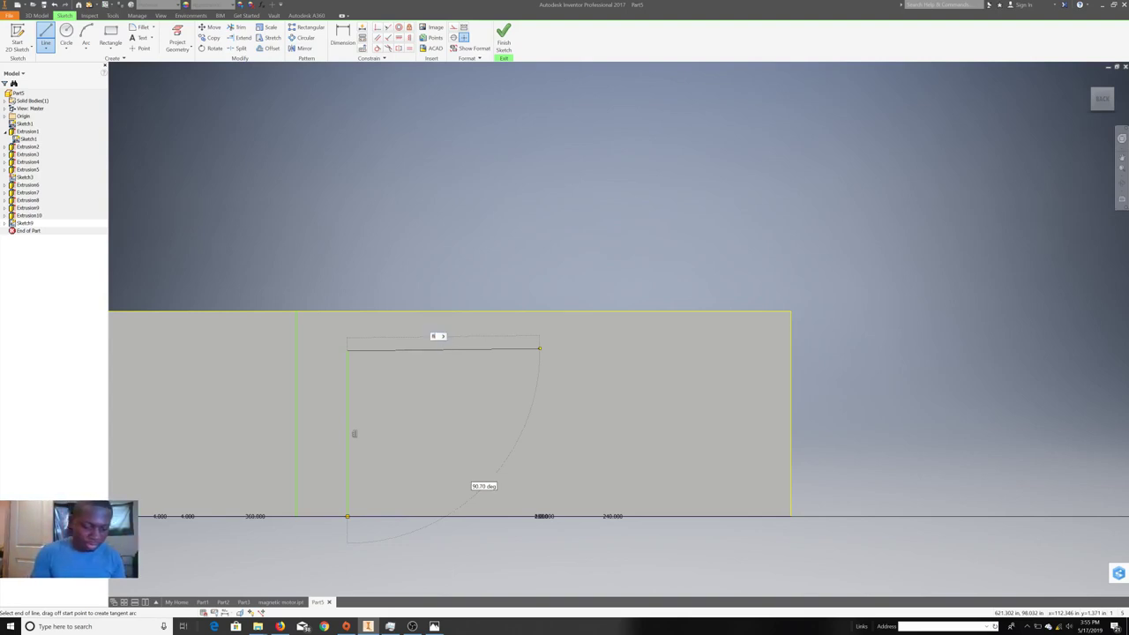
- Delete the misplaced 96-long top line
{"action": "type", "text": "96"}
{"action": "key", "text": "Return"}
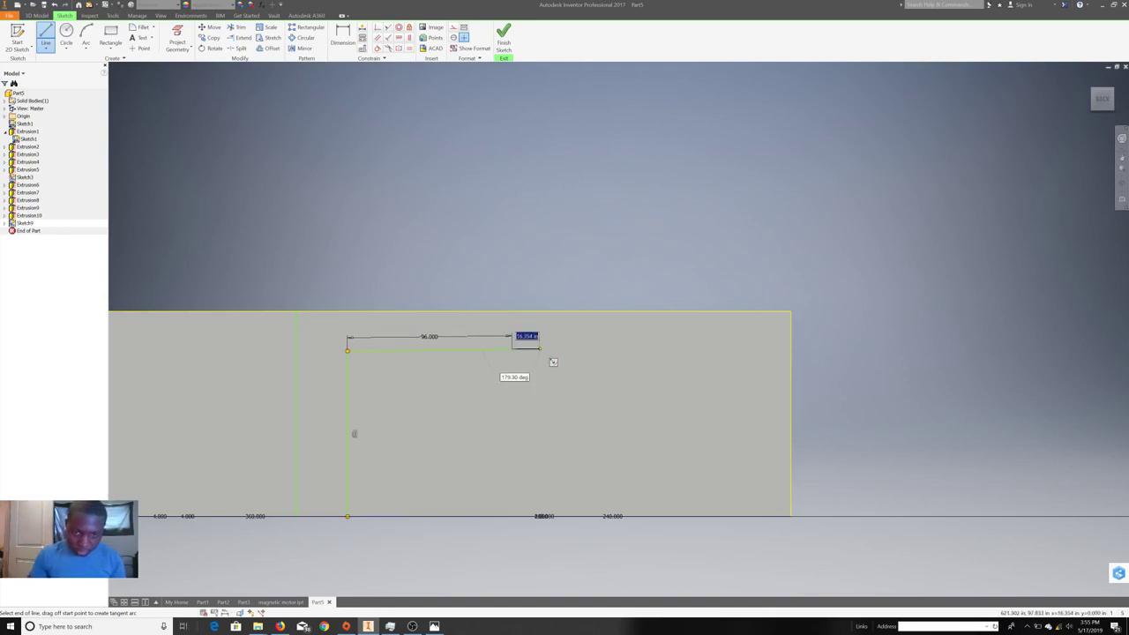
{"action": "right_click", "coordinate": [481, 453]}
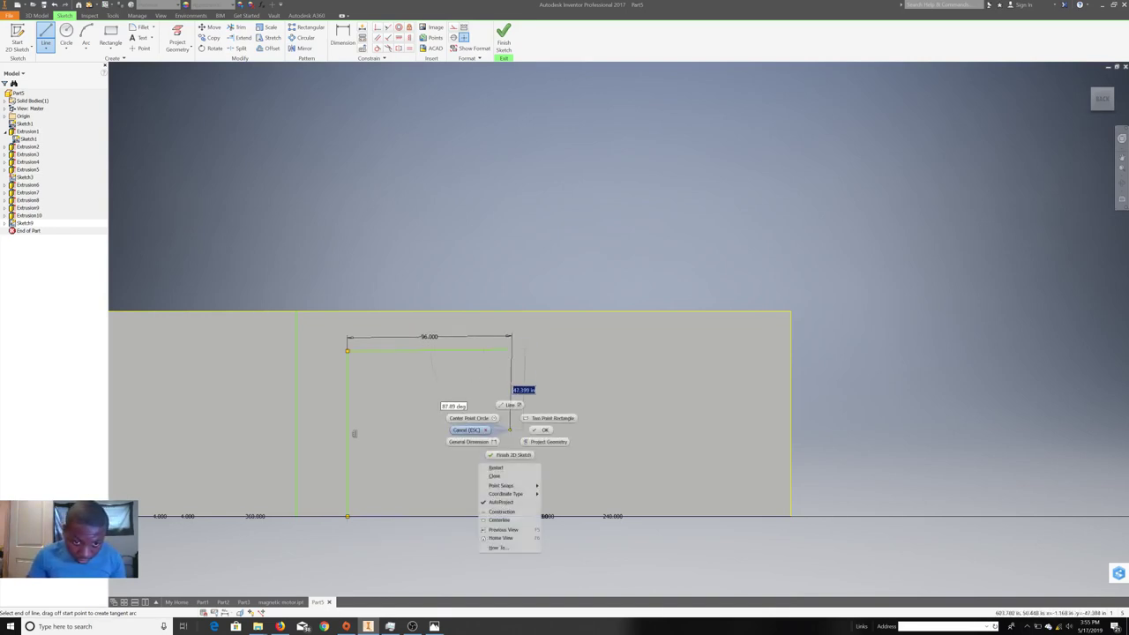
{"action": "left_click", "coordinate": [494, 465]}
{"action": "right_click", "coordinate": [457, 383]}
{"action": "left_click", "coordinate": [476, 408]}
- Draw the door's 96 top edge and its vertical side down to the baseline
{"action": "left_click", "coordinate": [46, 39]}
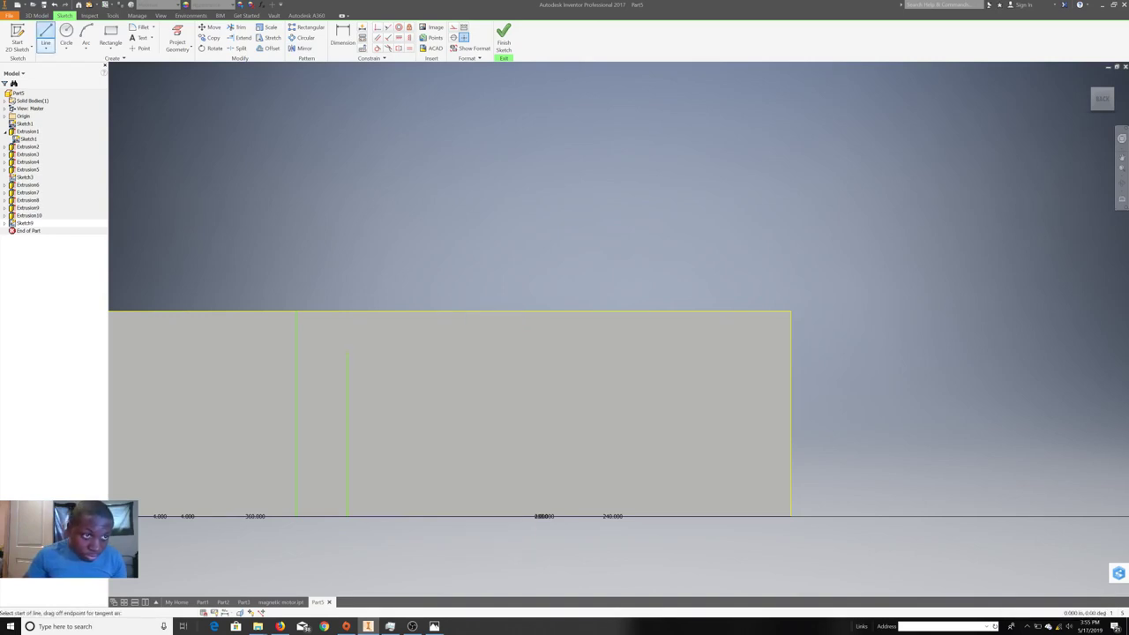
{"action": "left_click", "coordinate": [348, 350]}
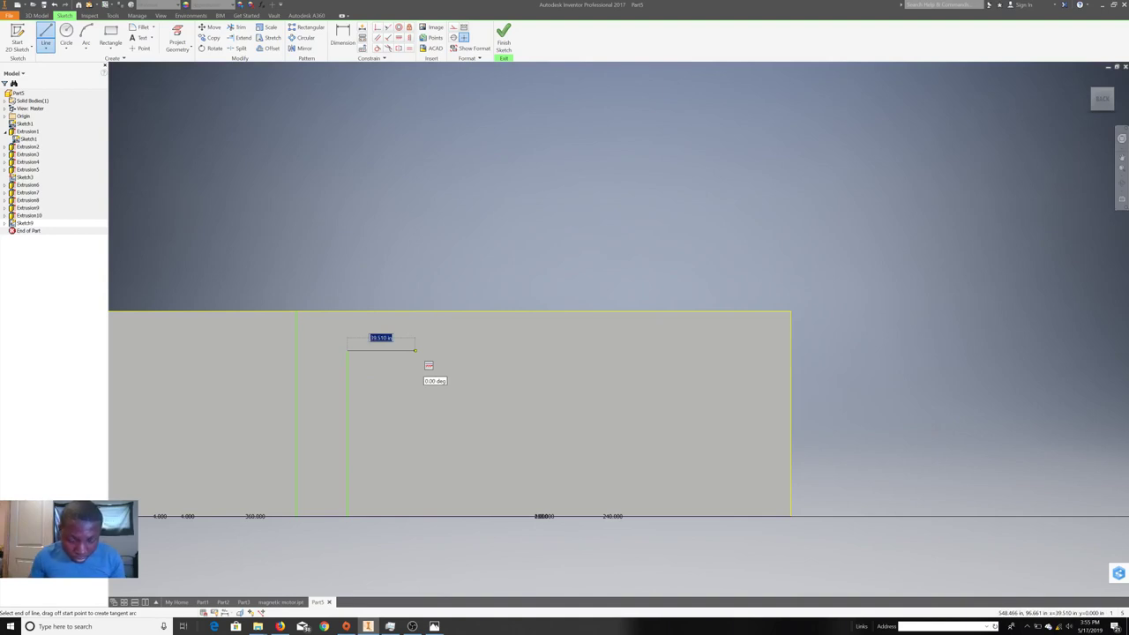
{"action": "type", "text": "4"}
{"action": "key", "text": "Tab"}
{"action": "key", "text": "Return"}
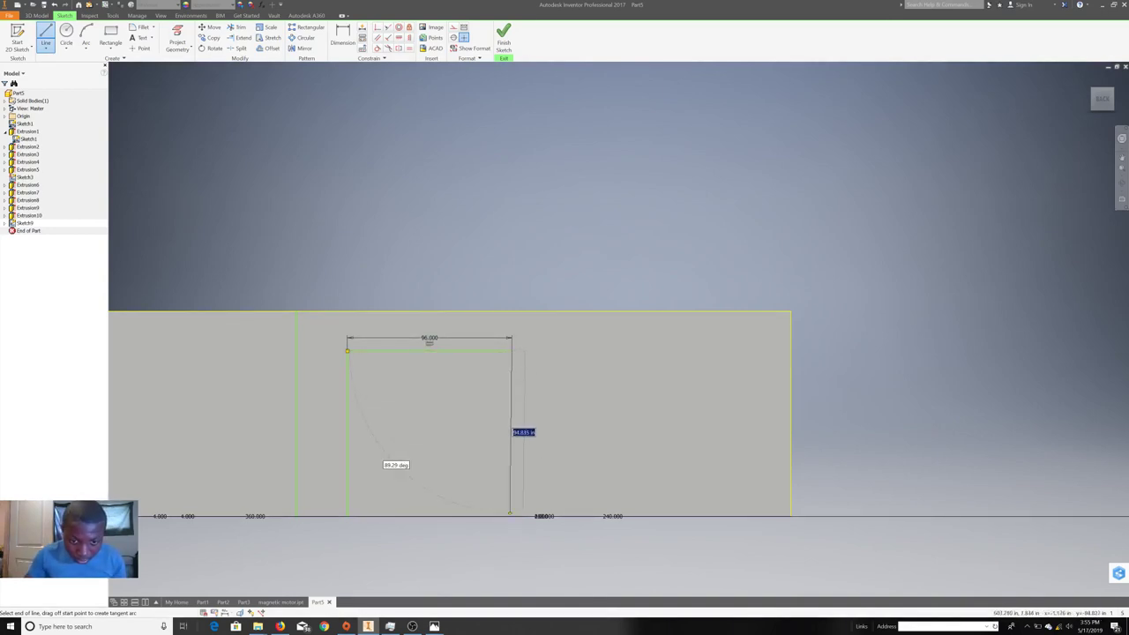
{"action": "double_click", "coordinate": [513, 516]}
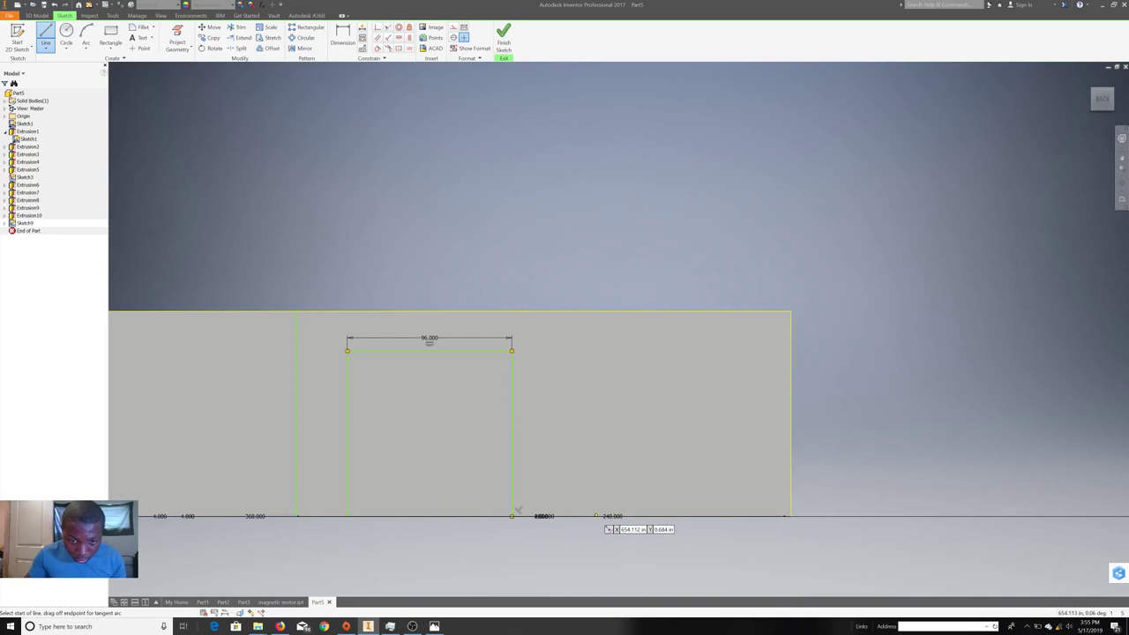
- Discard the stray unfinished lines started on the baseline
{"action": "left_click", "coordinate": [595, 515]}
{"action": "right_click", "coordinate": [592, 396]}
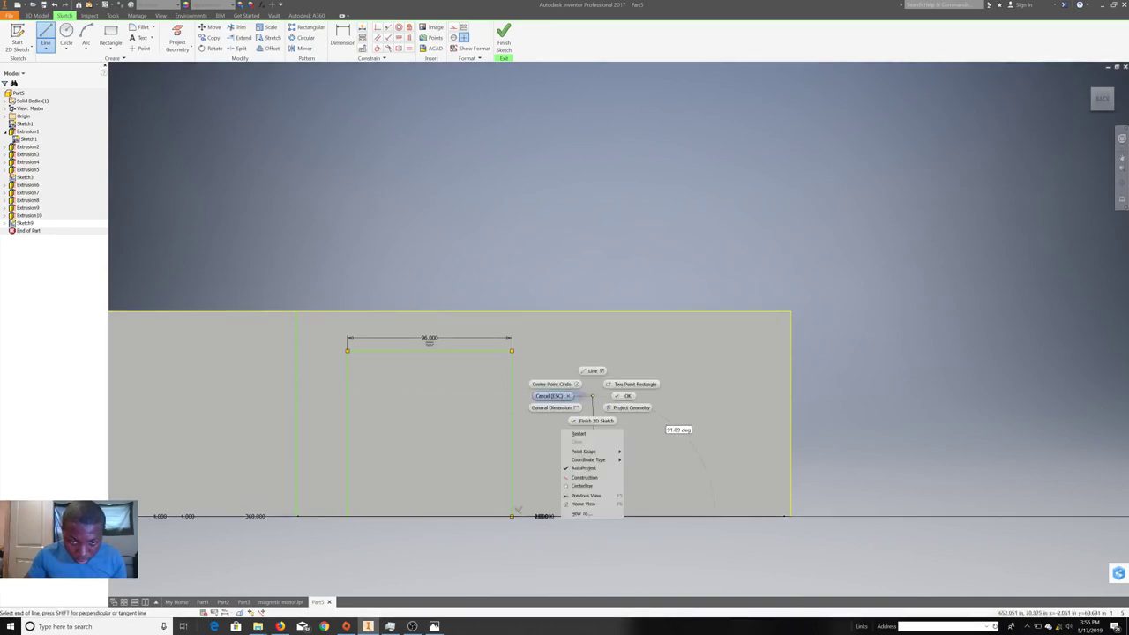
{"action": "left_click", "coordinate": [590, 434]}
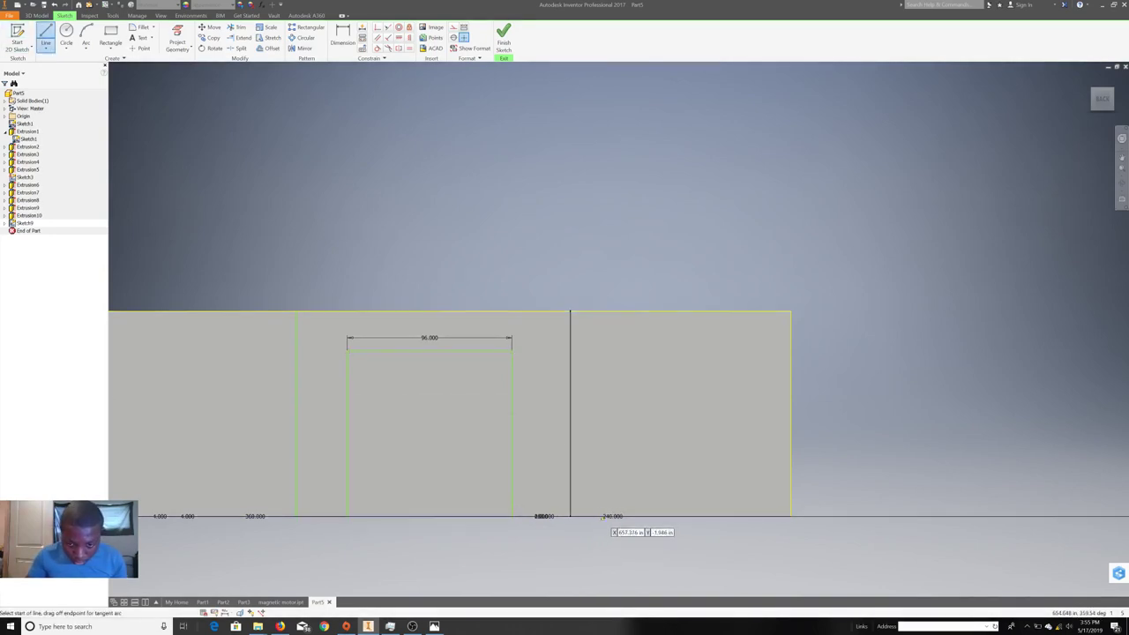
{"action": "left_click", "coordinate": [602, 516]}
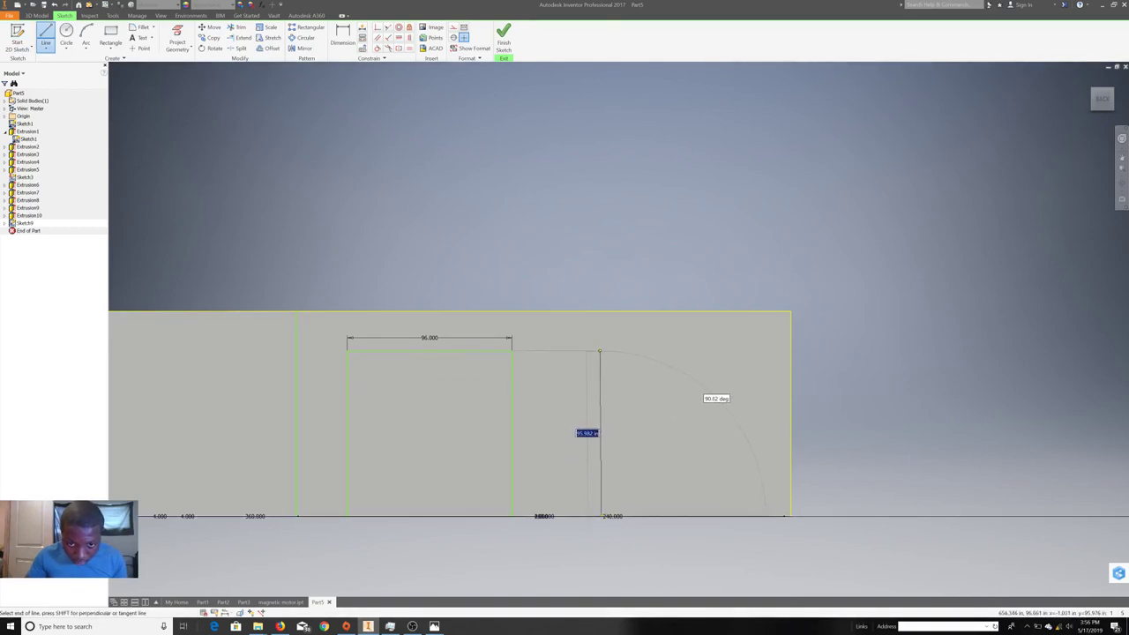
{"action": "right_click", "coordinate": [599, 351]}
{"action": "key", "text": "Escape"}
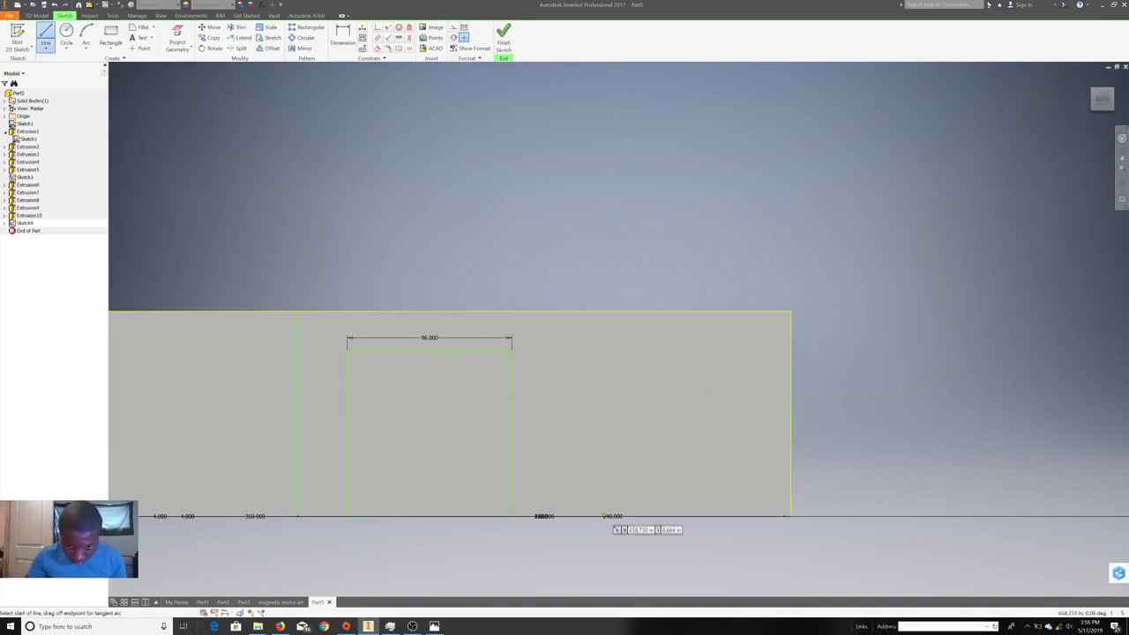
- Cancel the unfinished line rising from the baseline
{"action": "left_click", "coordinate": [604, 516]}
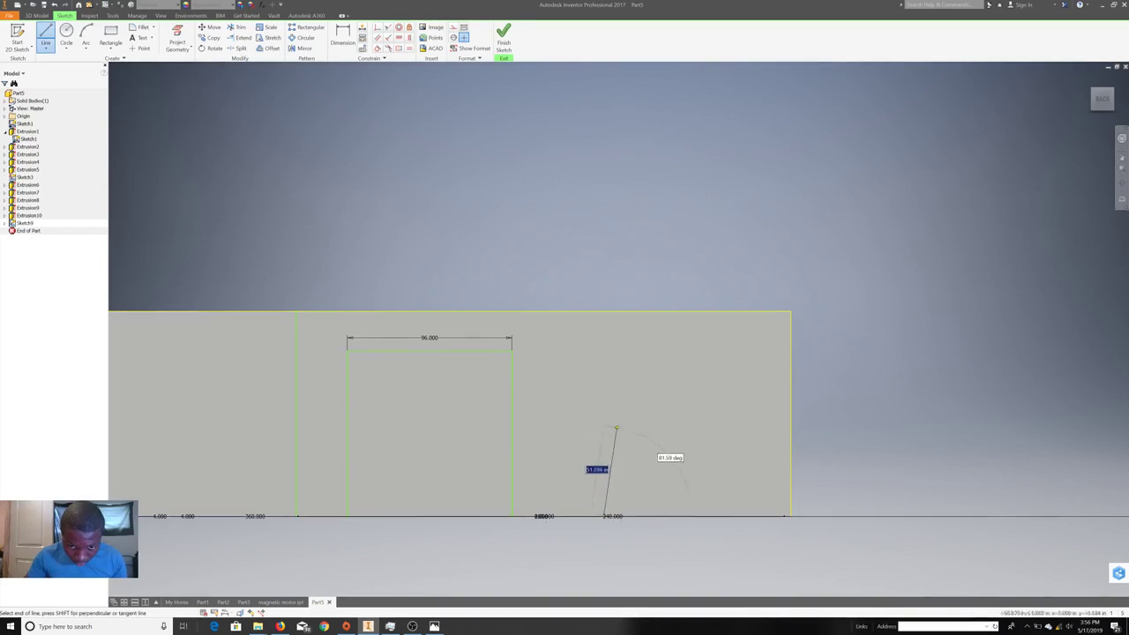
{"action": "right_click", "coordinate": [608, 411]}
{"action": "key", "text": "Escape"}
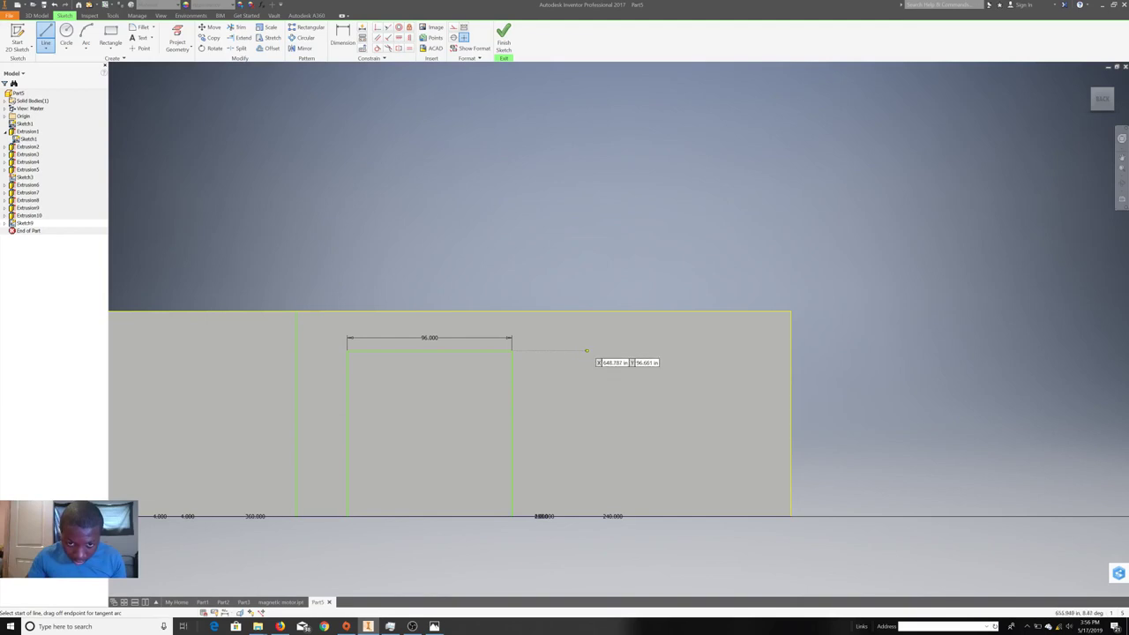
- Draw the second opening's 96 top edge and both sides to the baseline, then finish the sketch
{"action": "left_click", "coordinate": [586, 350]}
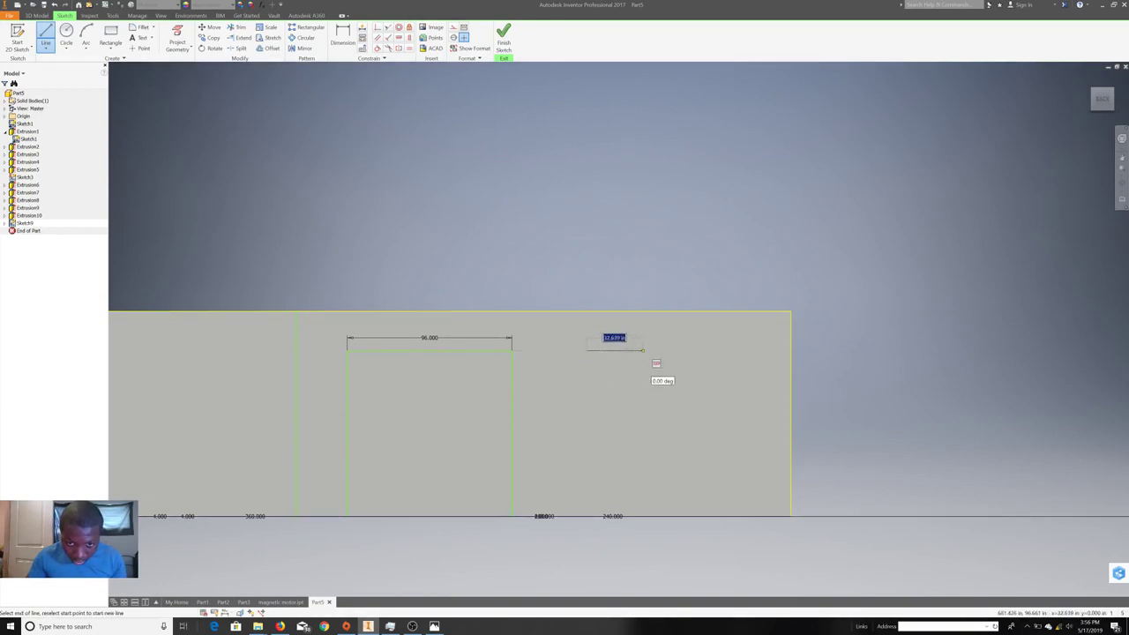
{"action": "key", "text": "Tab"}
{"action": "key", "text": "Return"}
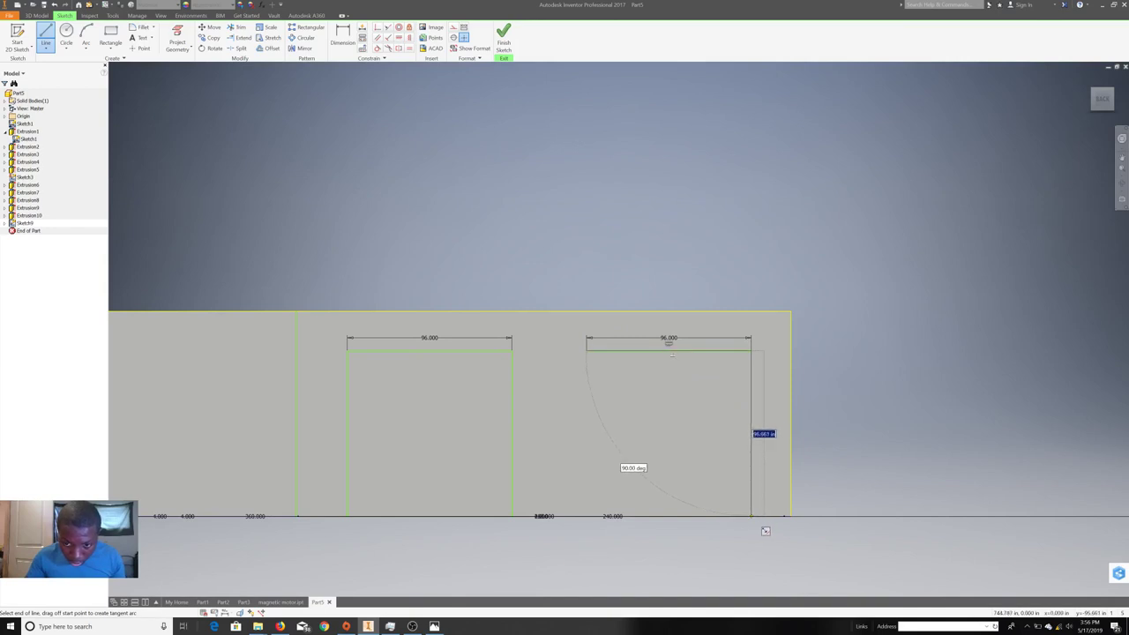
{"action": "left_click", "coordinate": [765, 530]}
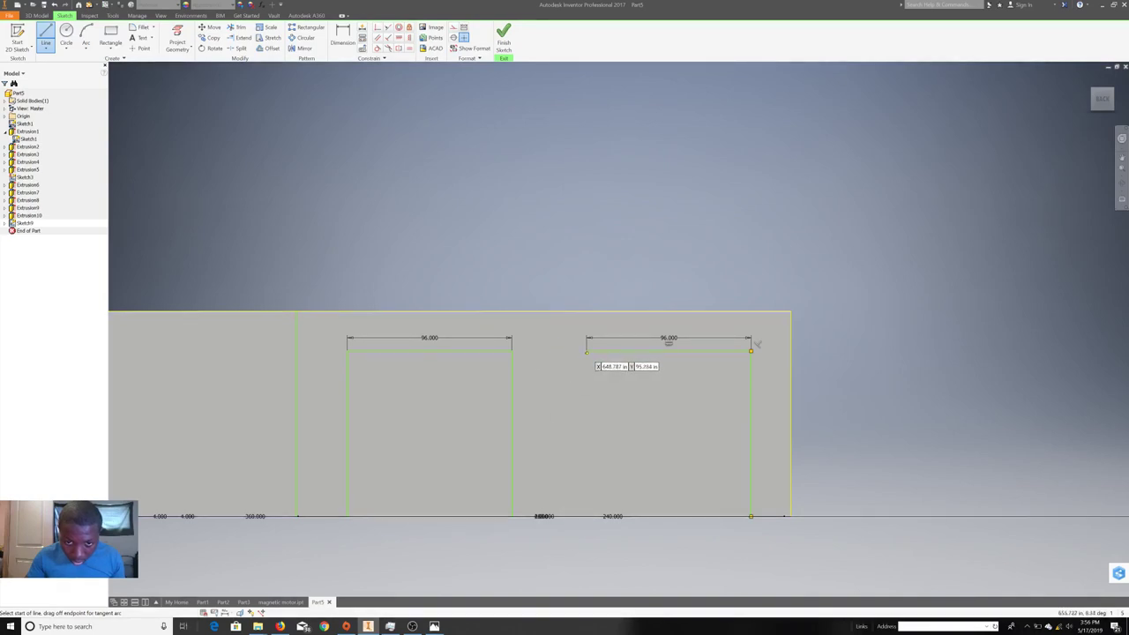
{"action": "left_click", "coordinate": [587, 352]}
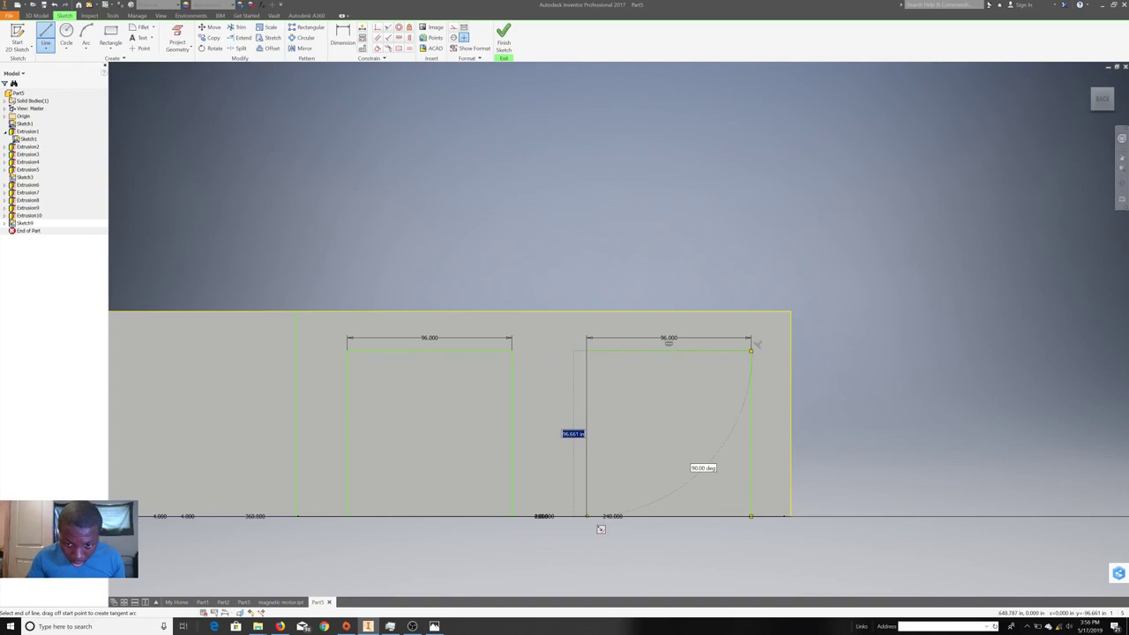
{"action": "left_click", "coordinate": [586, 516]}
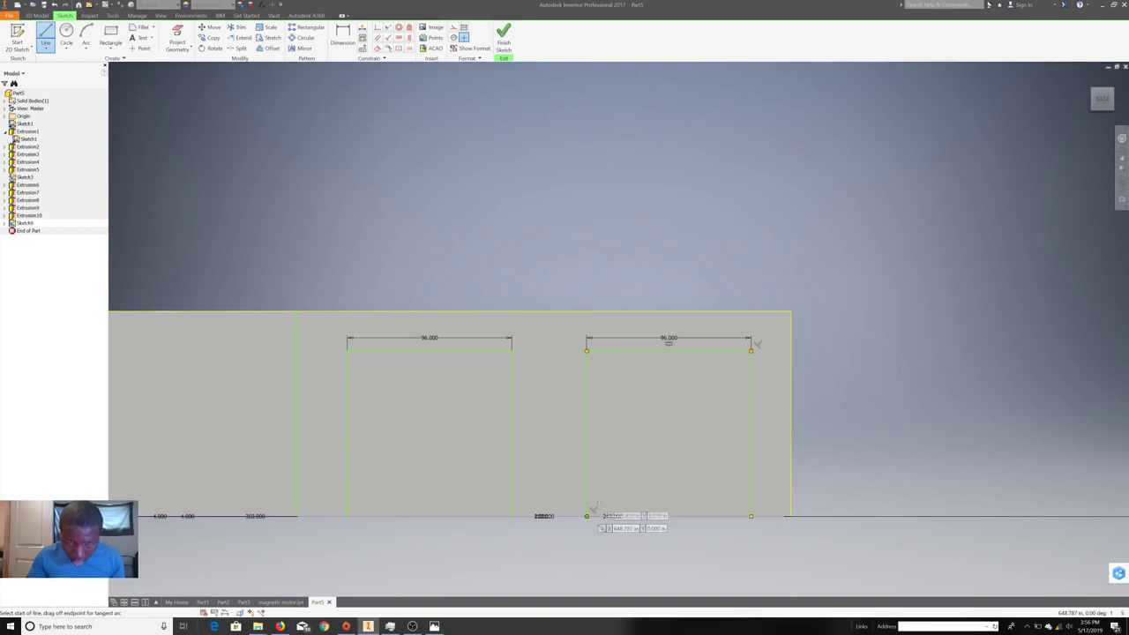
{"action": "left_click", "coordinate": [504, 37]}
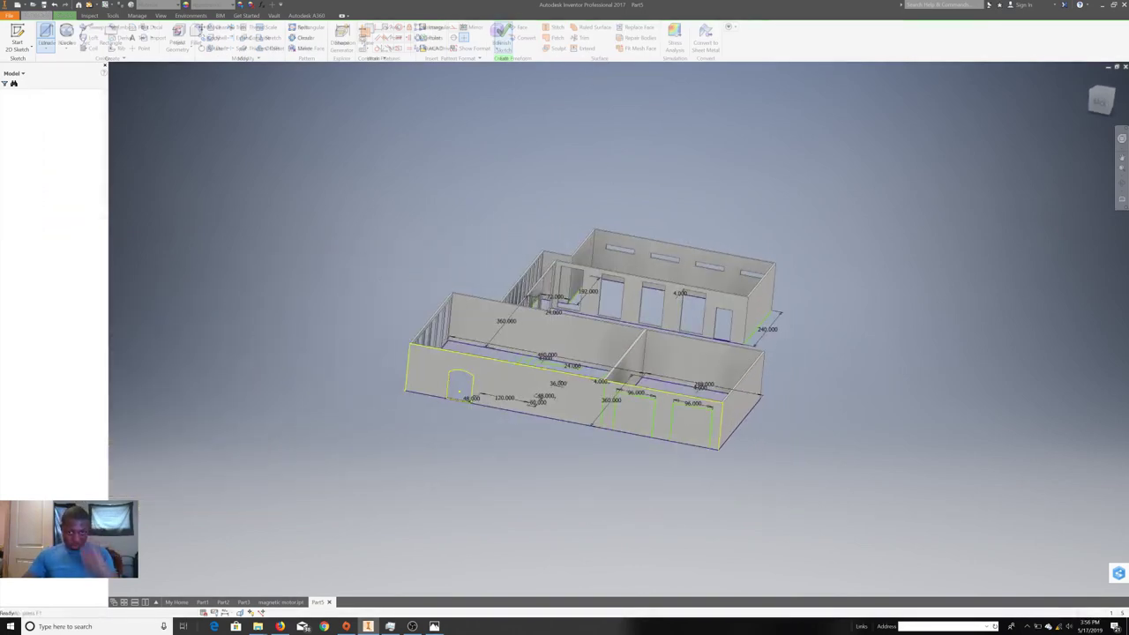
- Extrude both 96-wide door rectangles as a 27.125 in cut through the wall (Extrusion11)
{"action": "left_click", "coordinate": [46, 35]}
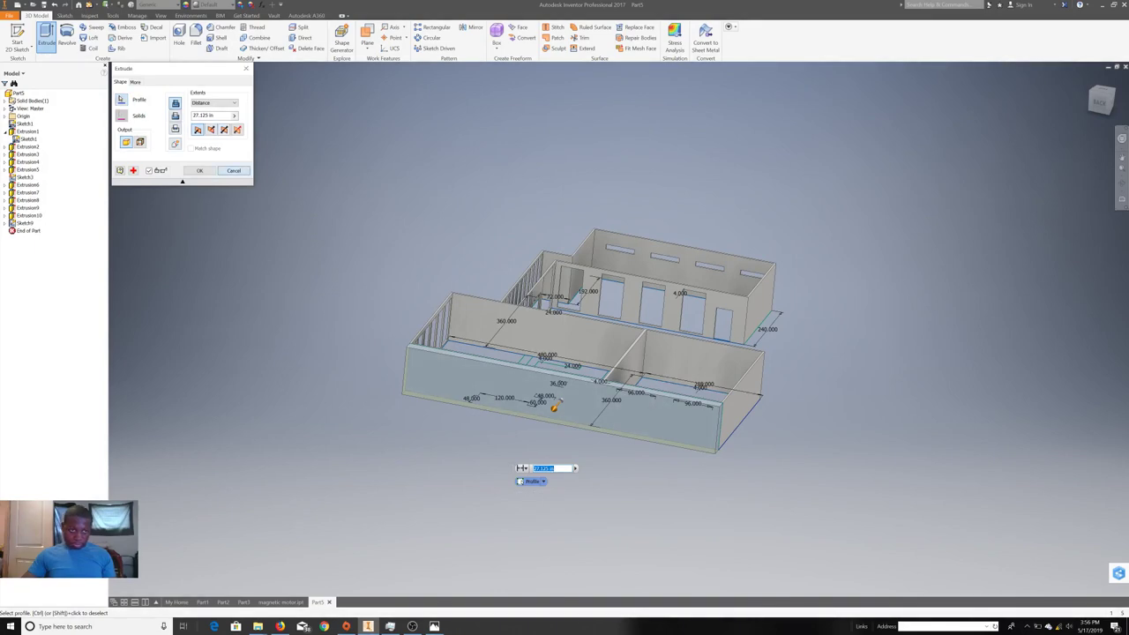
{"action": "key", "text": "Escape"}
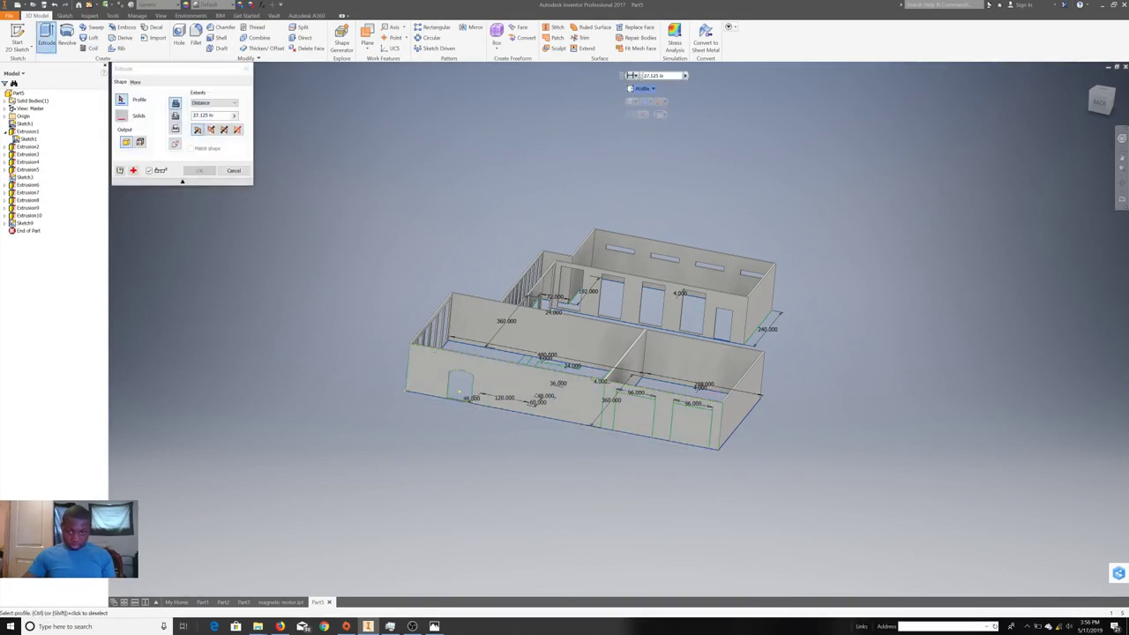
{"action": "scroll", "coordinate": [637, 397], "scroll_direction": "up", "scroll_amount": 5}
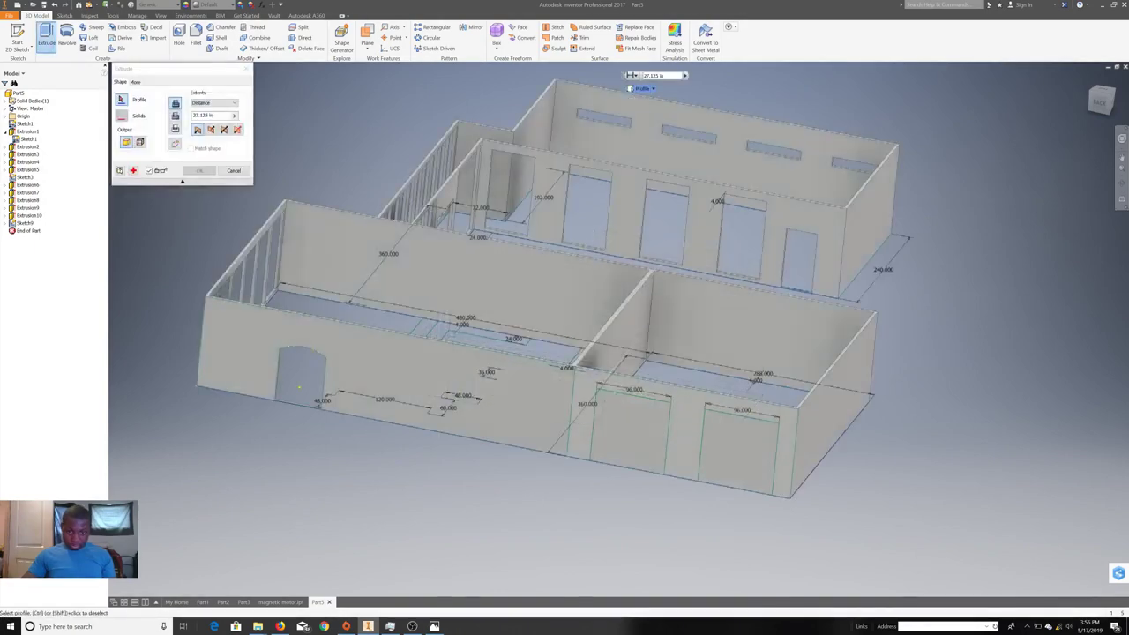
{"action": "scroll", "coordinate": [637, 397], "scroll_direction": "up", "scroll_amount": 5}
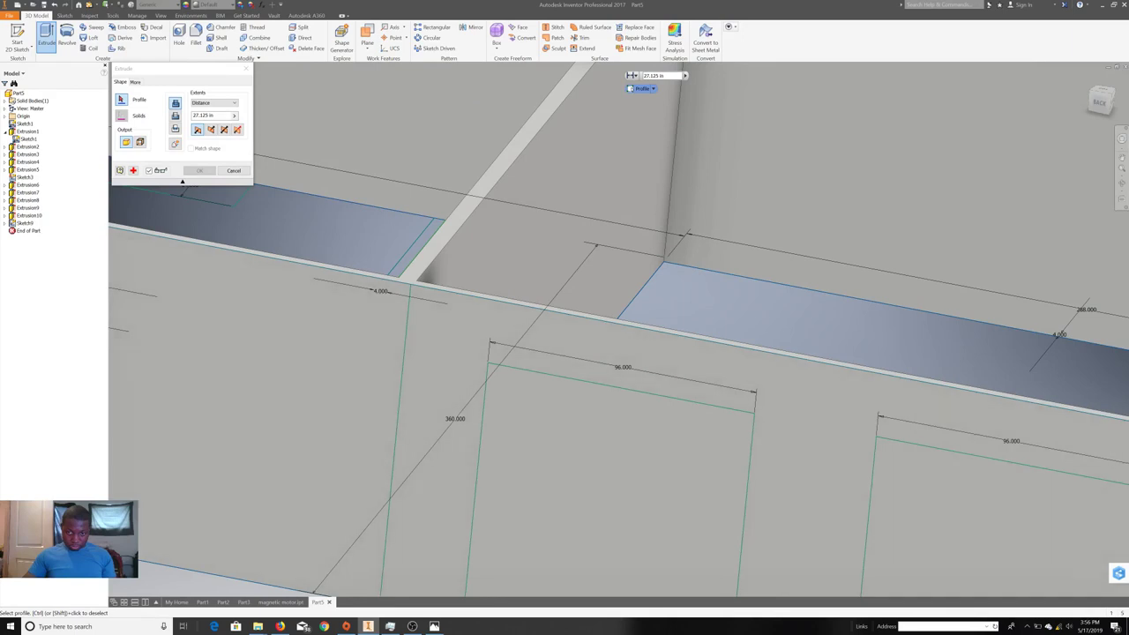
{"action": "left_click", "coordinate": [587, 544]}
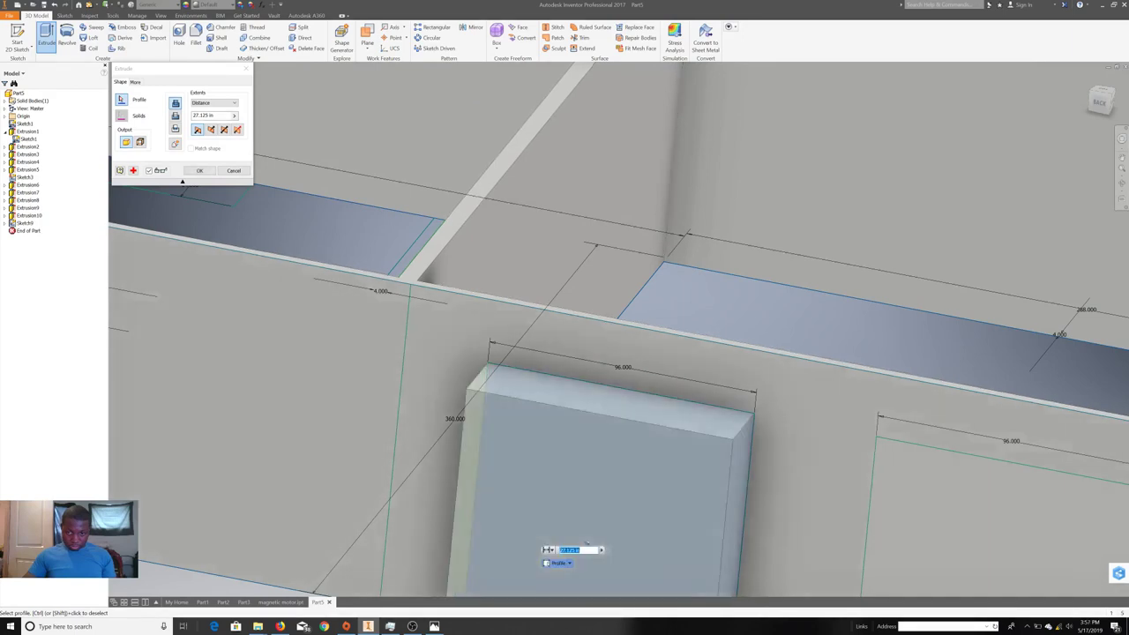
{"action": "scroll", "coordinate": [587, 543], "scroll_direction": "down", "scroll_amount": 1}
{"action": "scroll", "coordinate": [587, 529], "scroll_direction": "down", "scroll_amount": 1}
{"action": "scroll", "coordinate": [587, 476], "scroll_direction": "down", "scroll_amount": 3}
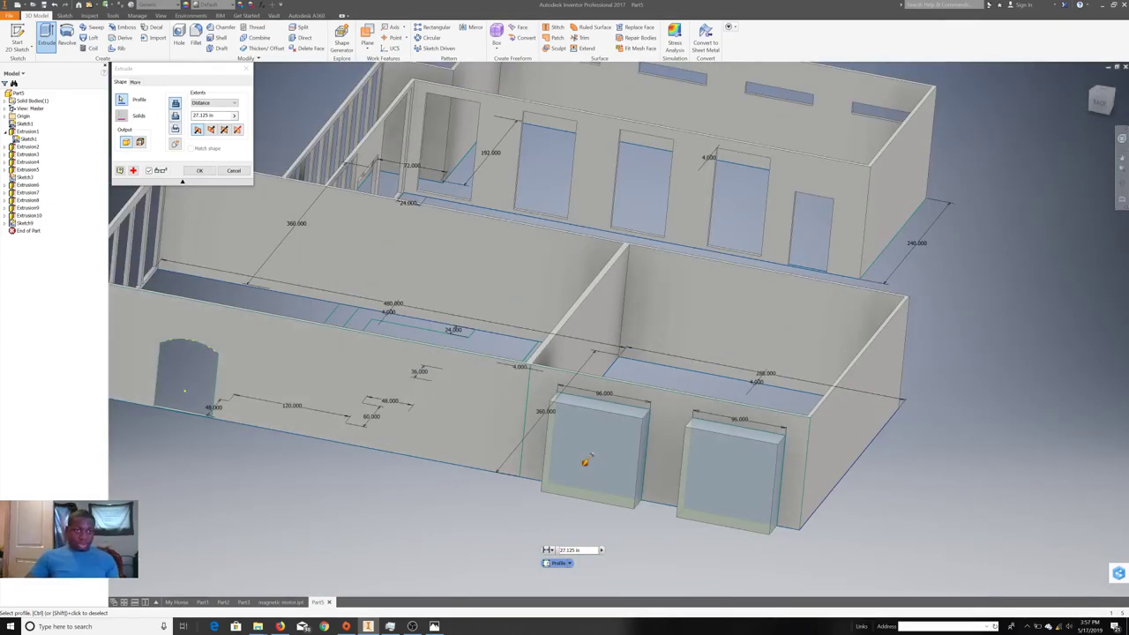
{"action": "left_click", "coordinate": [199, 171]}
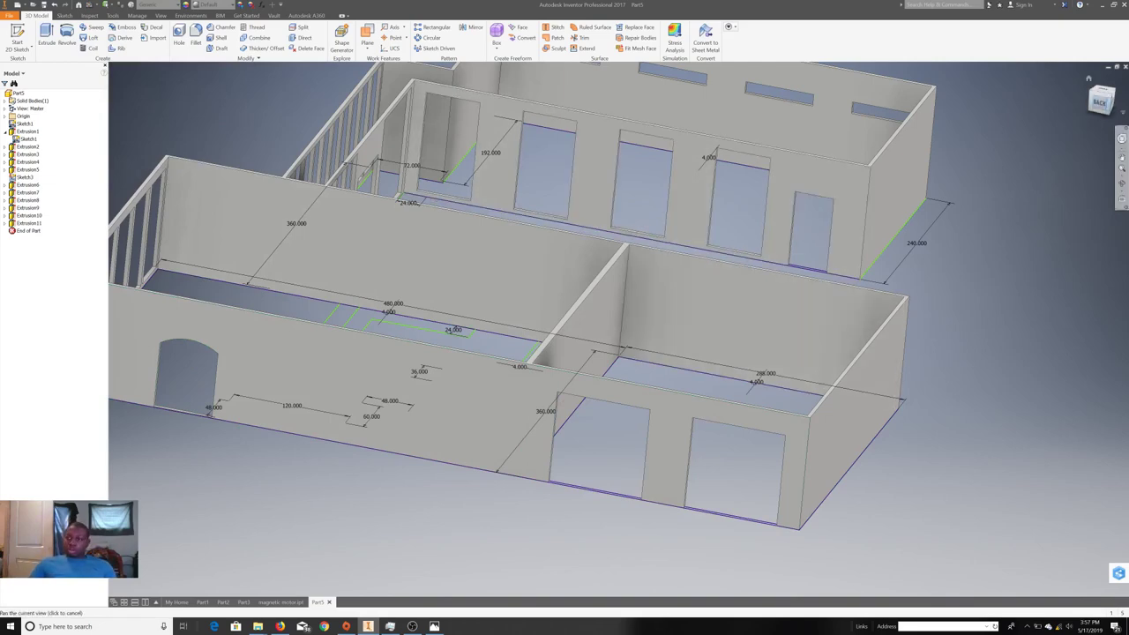
{"action": "scroll", "coordinate": [583, 326], "scroll_direction": "down", "scroll_amount": 10}
- Start a new sketch on the wall face
{"action": "middle_click_drag", "start_coordinate": [582, 327], "coordinate": [618, 329], "text": "shift"}
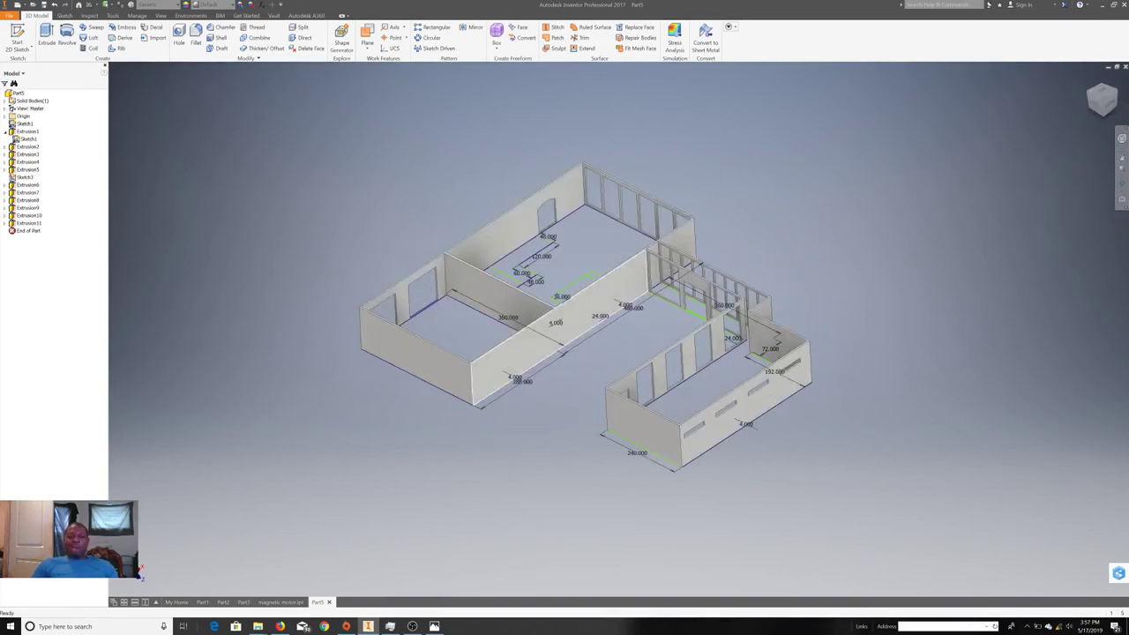
{"action": "right_click", "coordinate": [426, 366]}
{"action": "left_click", "coordinate": [431, 389]}
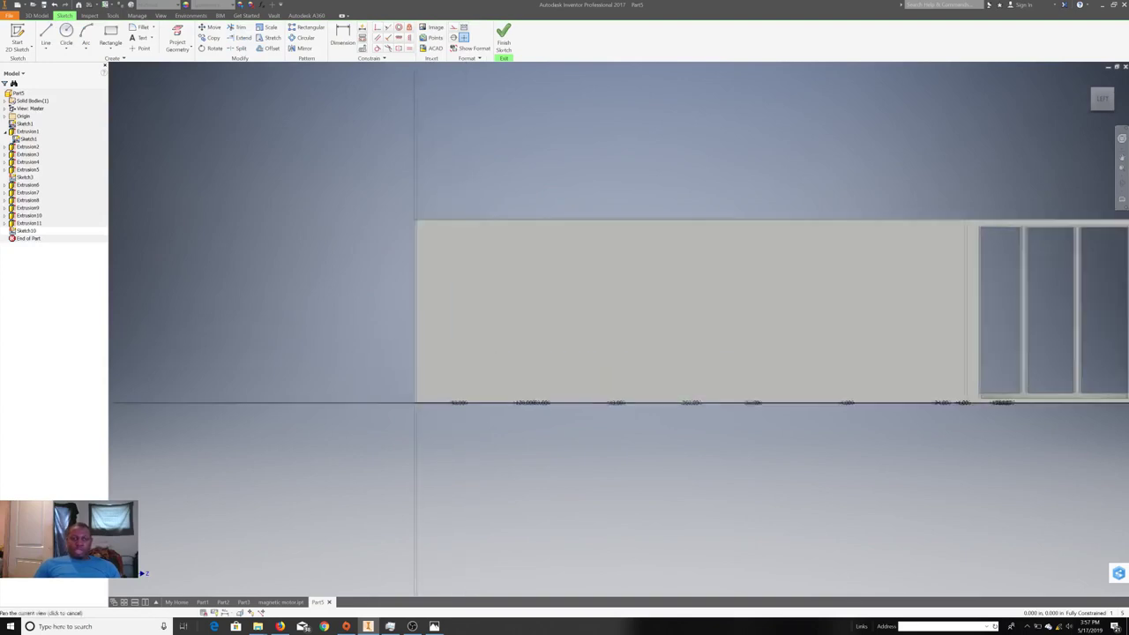
{"action": "left_click", "coordinate": [45, 35]}
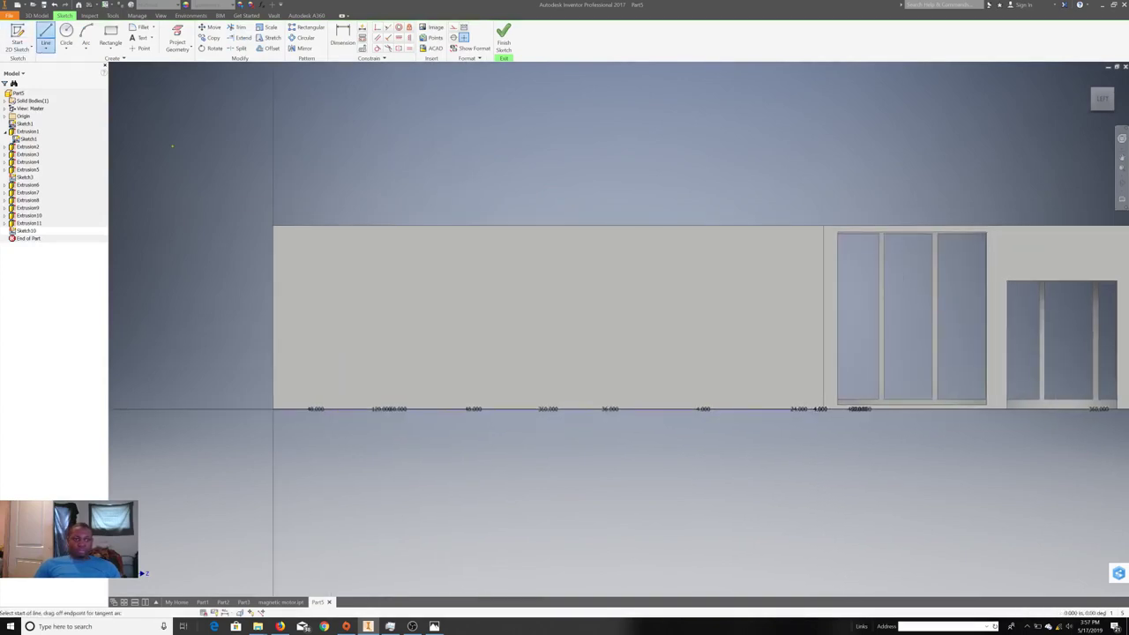
- Draw the 20-high sides and 80-long edges near the wall top, closing the rectangle
{"action": "left_click", "coordinate": [288, 241]}
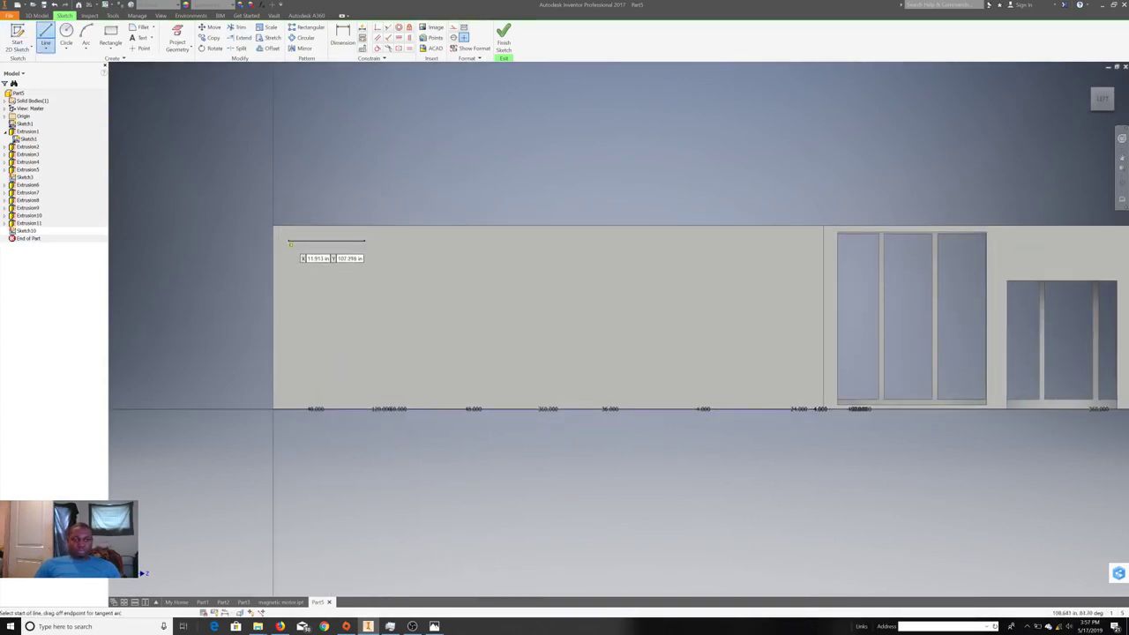
{"action": "left_click", "coordinate": [289, 241]}
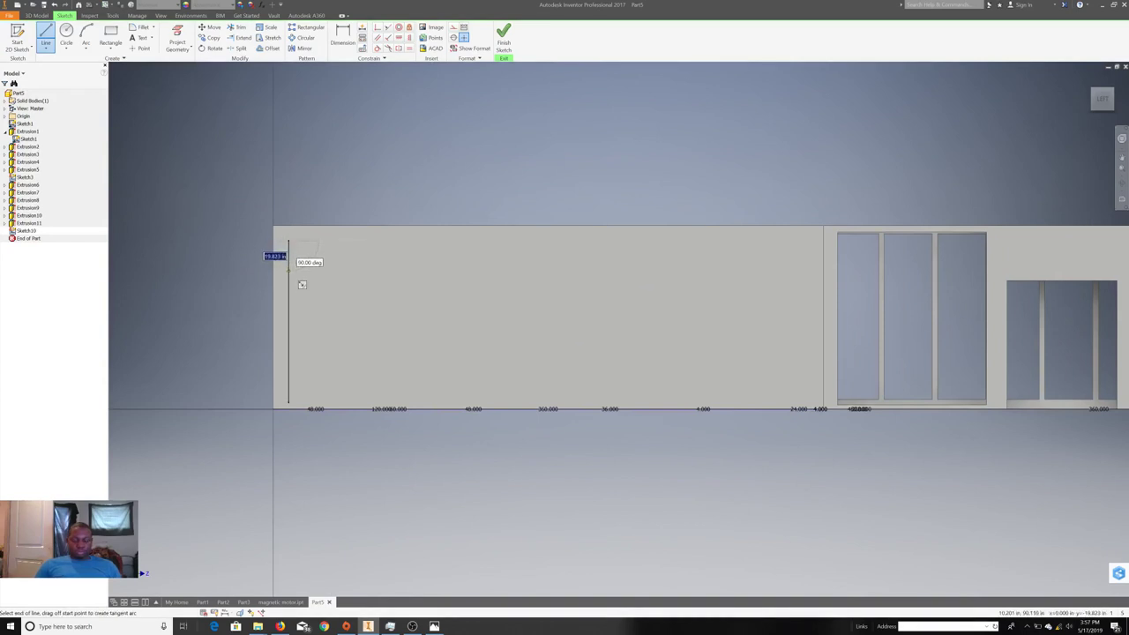
{"action": "type", "text": "20.000"}
{"action": "key", "text": "Return"}
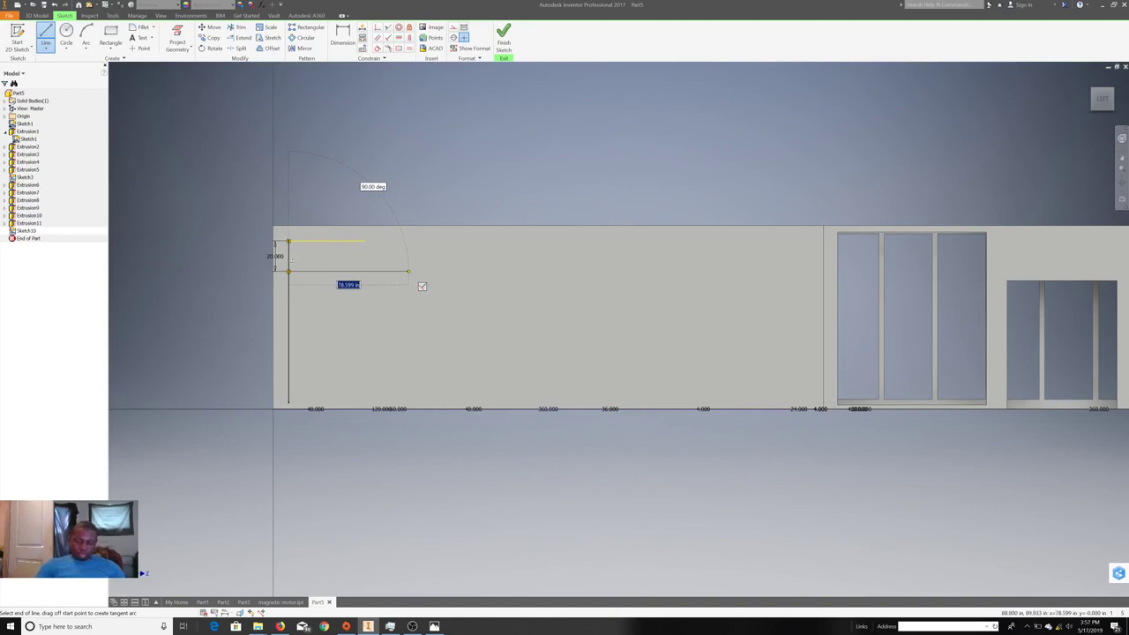
{"action": "type", "text": "80"}
{"action": "key", "text": "Return"}
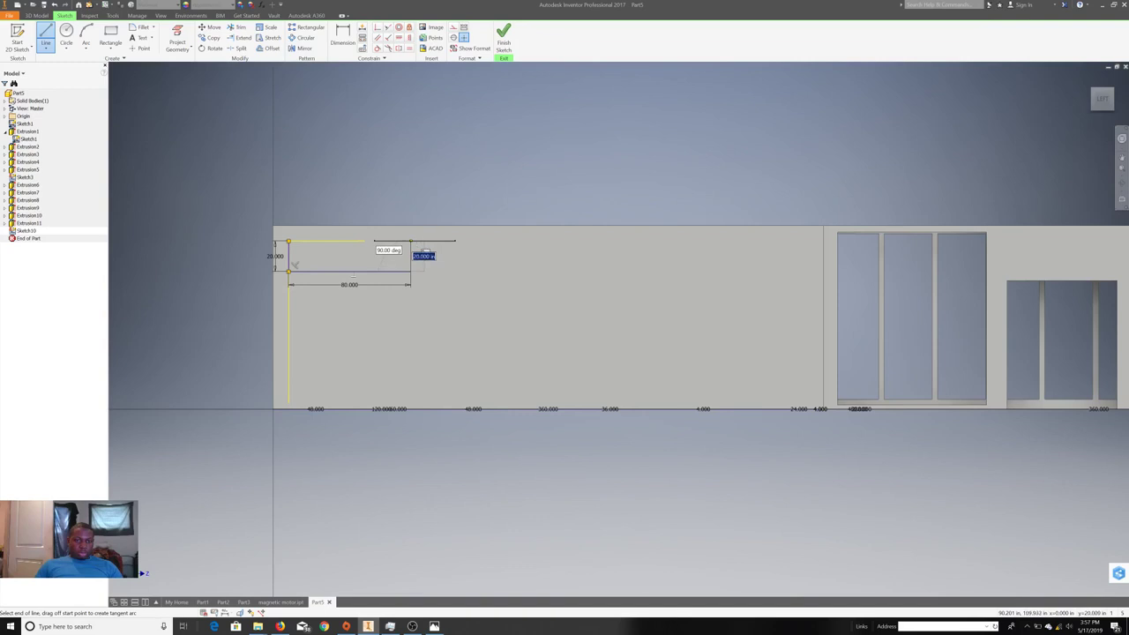
{"action": "key", "text": "Return"}
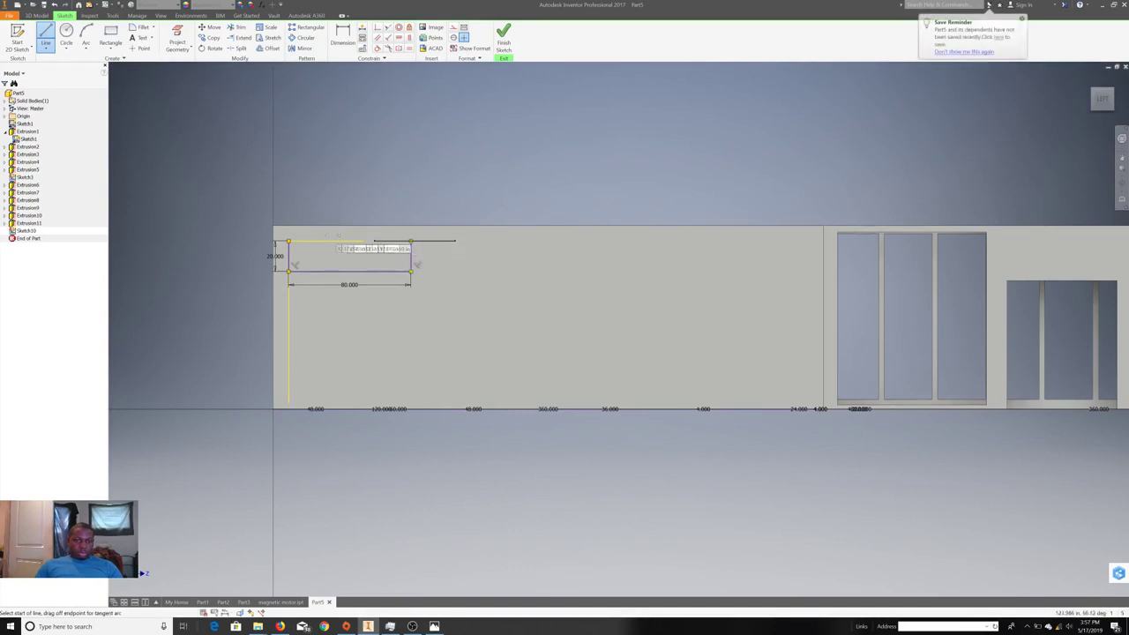
{"action": "left_click", "coordinate": [410, 240]}
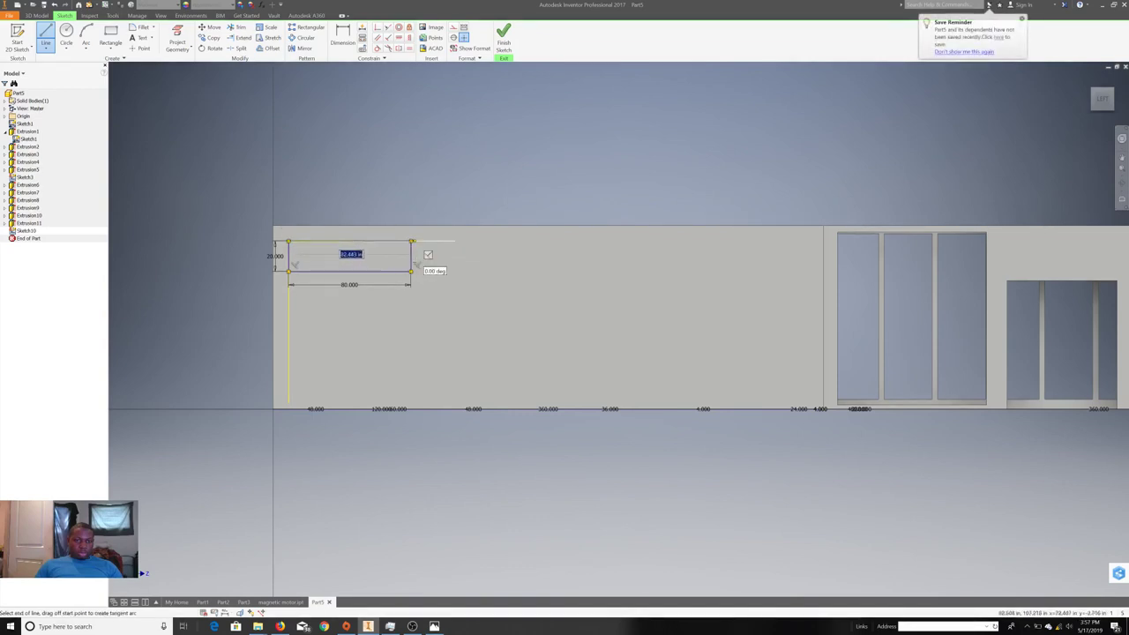
{"action": "key", "text": "Return"}
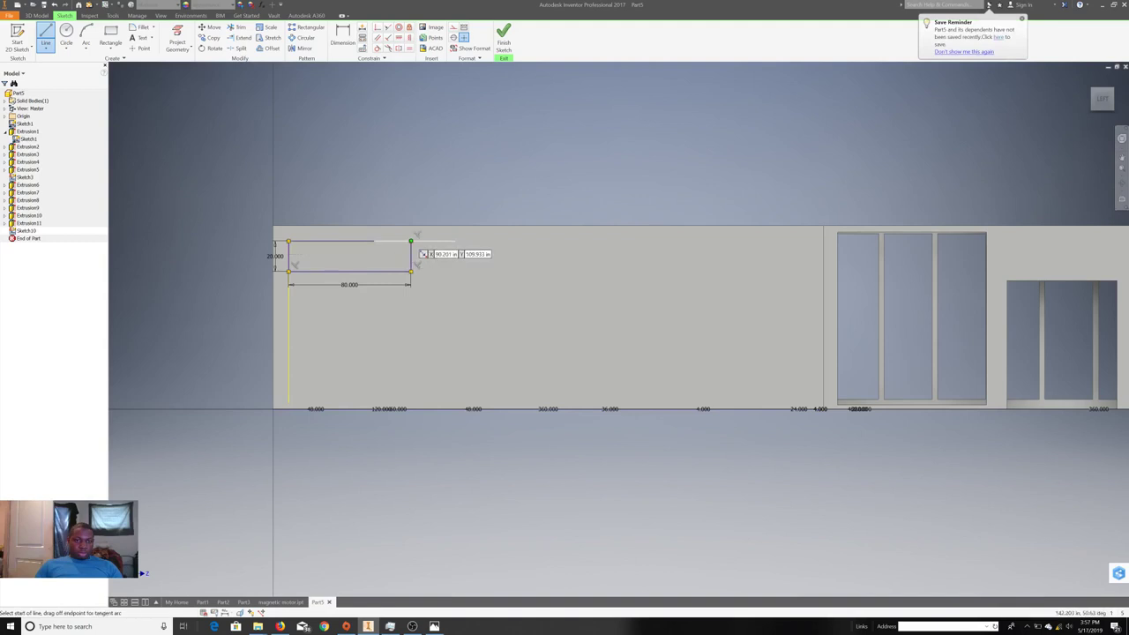
{"action": "right_click", "coordinate": [427, 293]}
{"action": "left_click", "coordinate": [446, 298]}
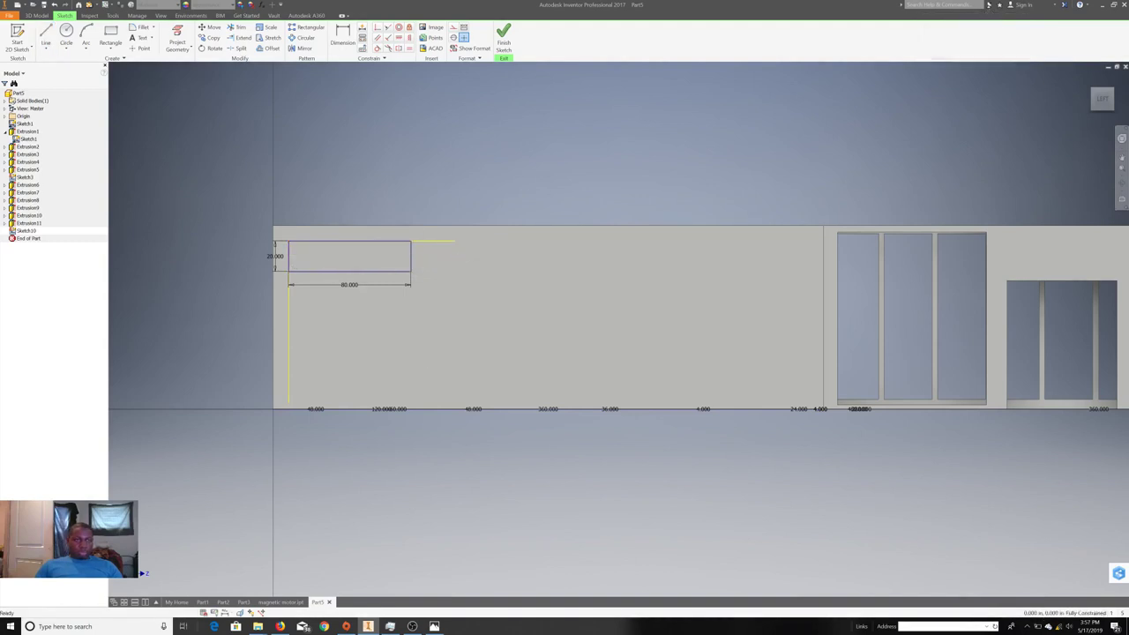
- Pattern the 80 by 20 rectangle into 3 copies along the wall top, 130 apart
{"action": "left_click", "coordinate": [306, 28]}
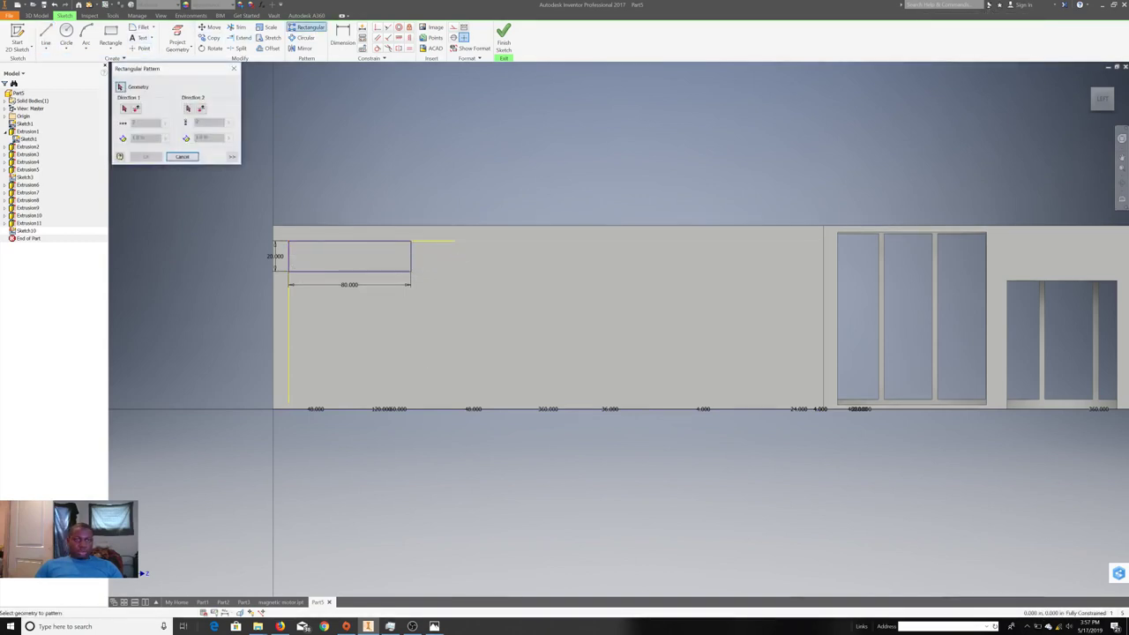
{"action": "left_click_drag", "start_coordinate": [422, 227], "coordinate": [284, 275]}
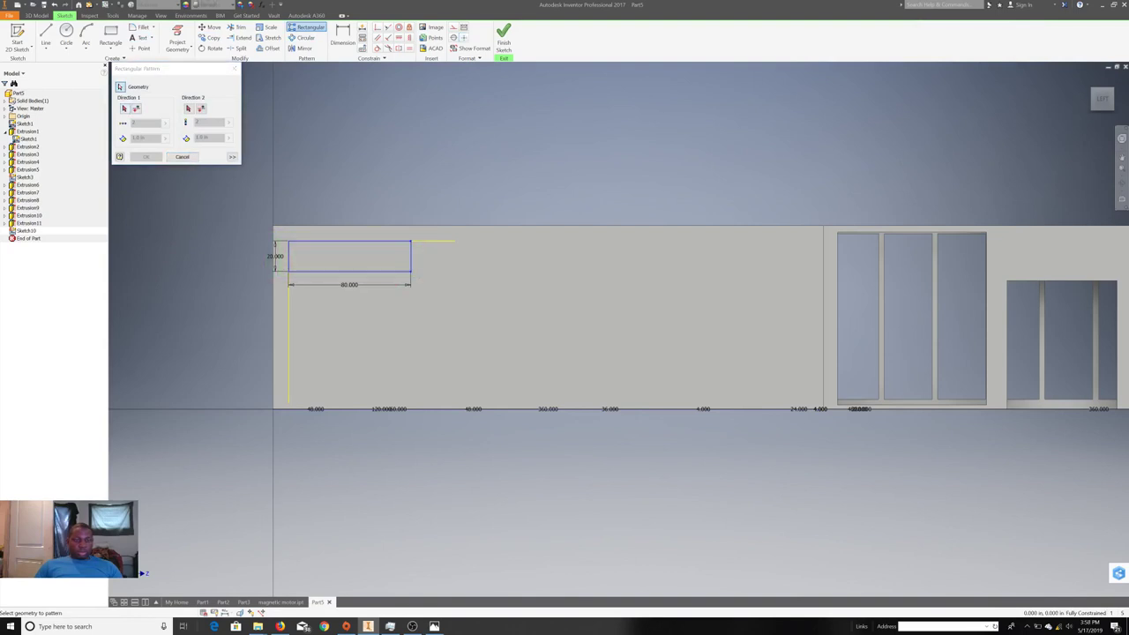
{"action": "left_click", "coordinate": [326, 241]}
{"action": "type", "text": "130"}
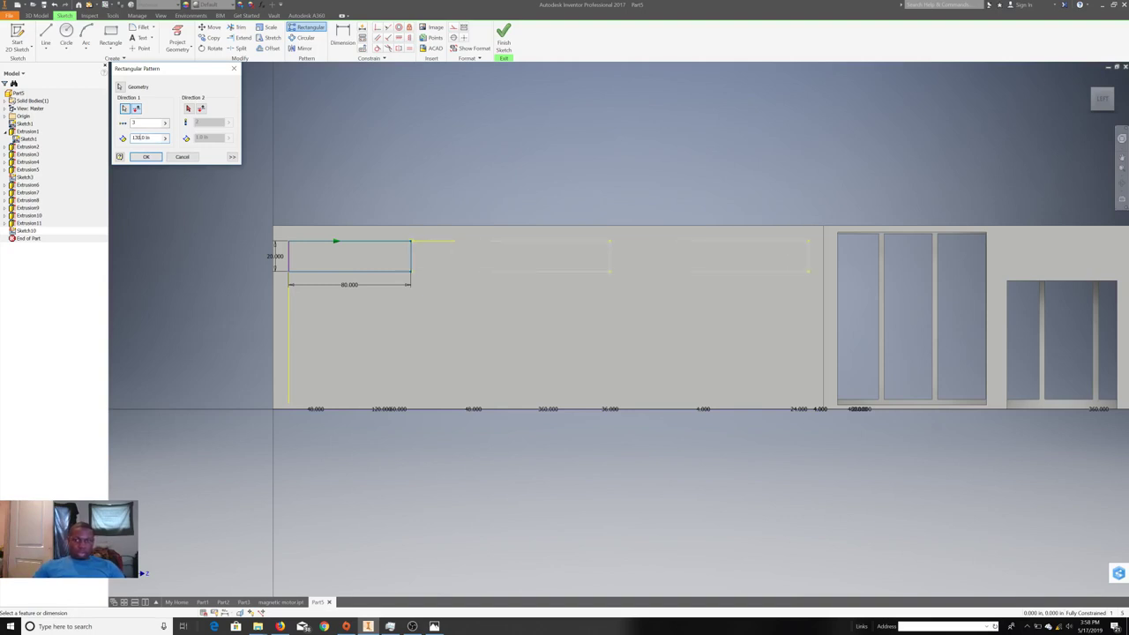
{"action": "left_click", "coordinate": [146, 156]}
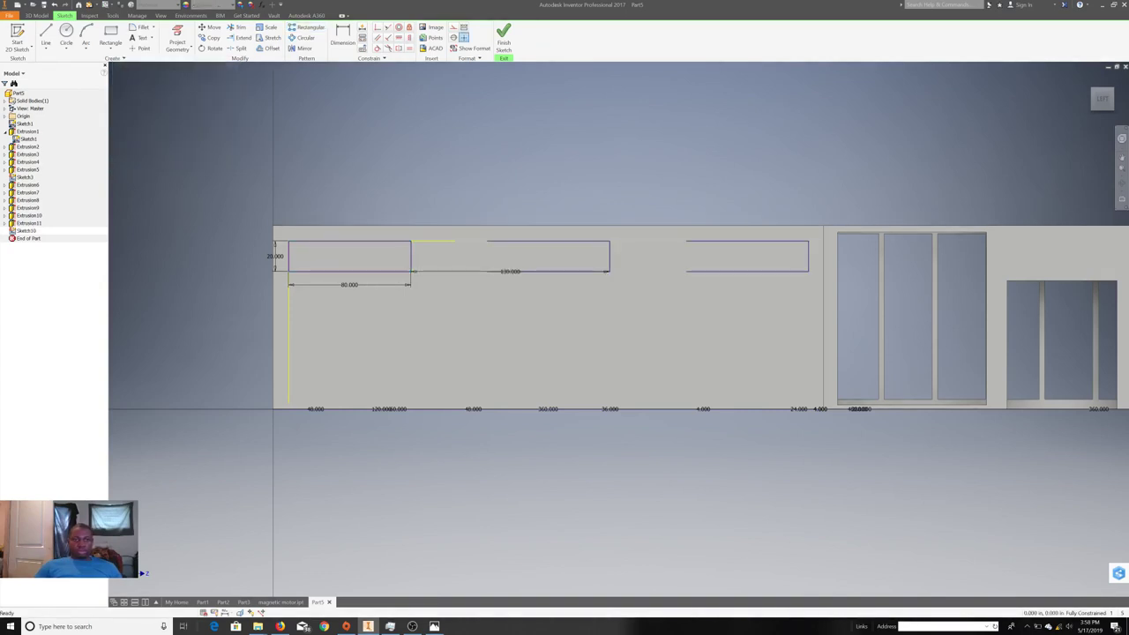
{"action": "middle_click_drag", "start_coordinate": [1102, 176], "coordinate": [996, 318], "text": "shift"}
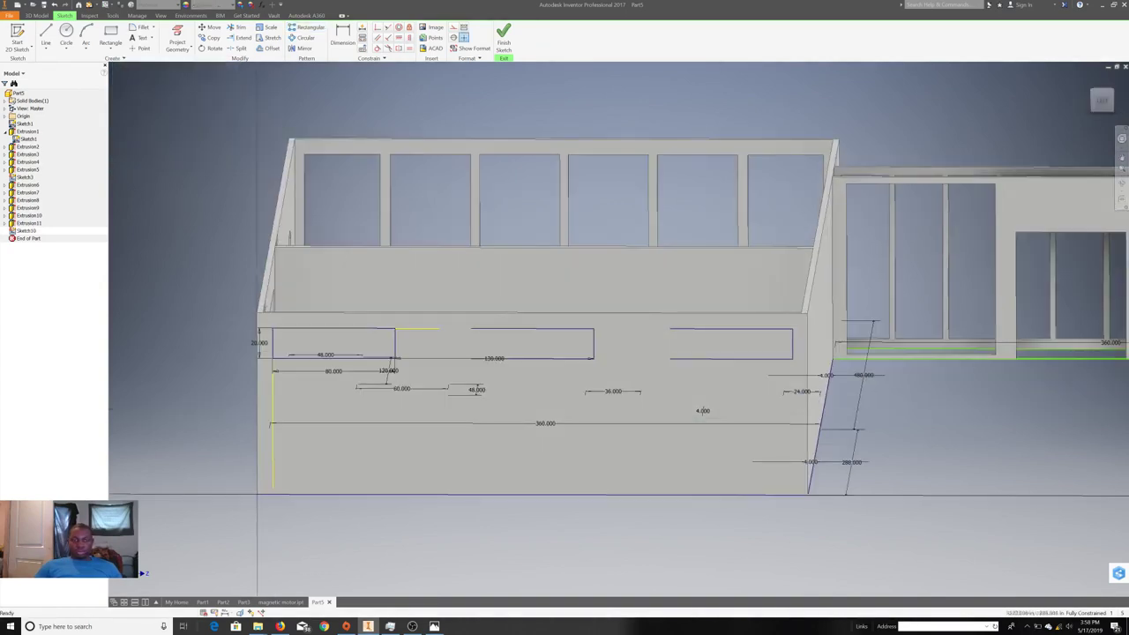
{"action": "left_click", "coordinate": [46, 36]}
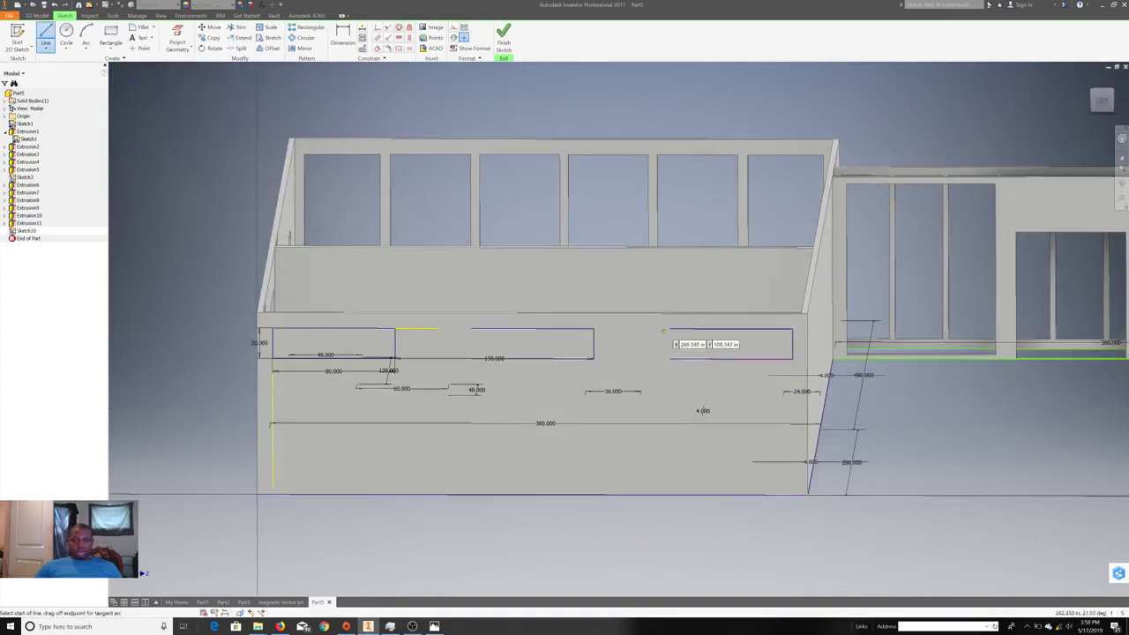
- Trace lines along the rectangle edges and finish the sketch
{"action": "left_click", "coordinate": [668, 357]}
{"action": "double_click", "coordinate": [670, 329]}
{"action": "left_click", "coordinate": [469, 357]}
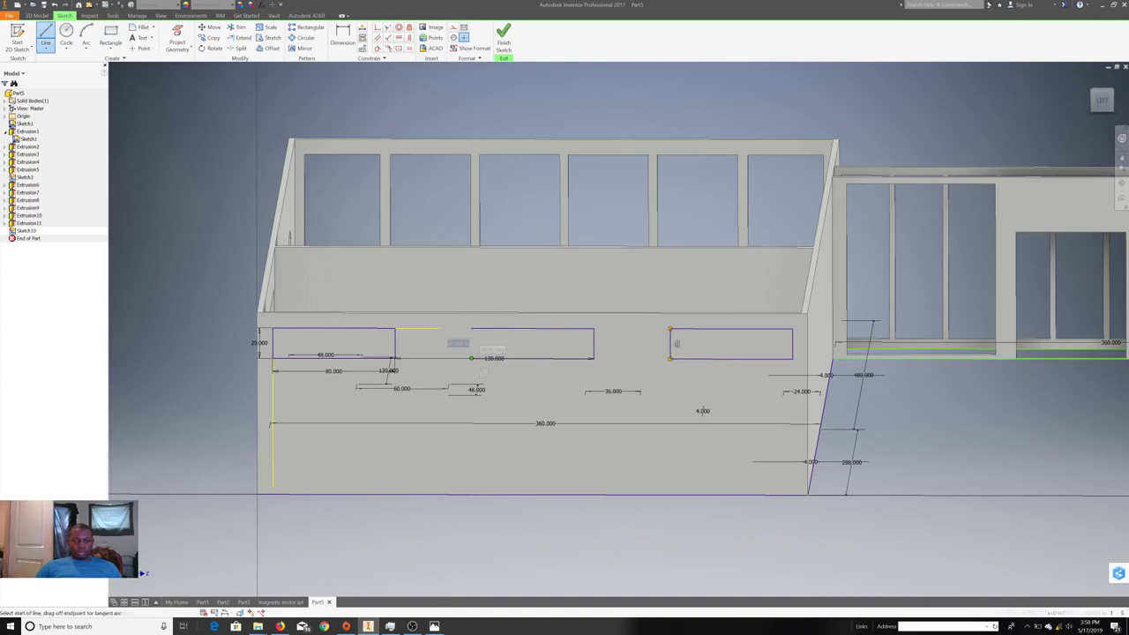
{"action": "left_click", "coordinate": [504, 37]}
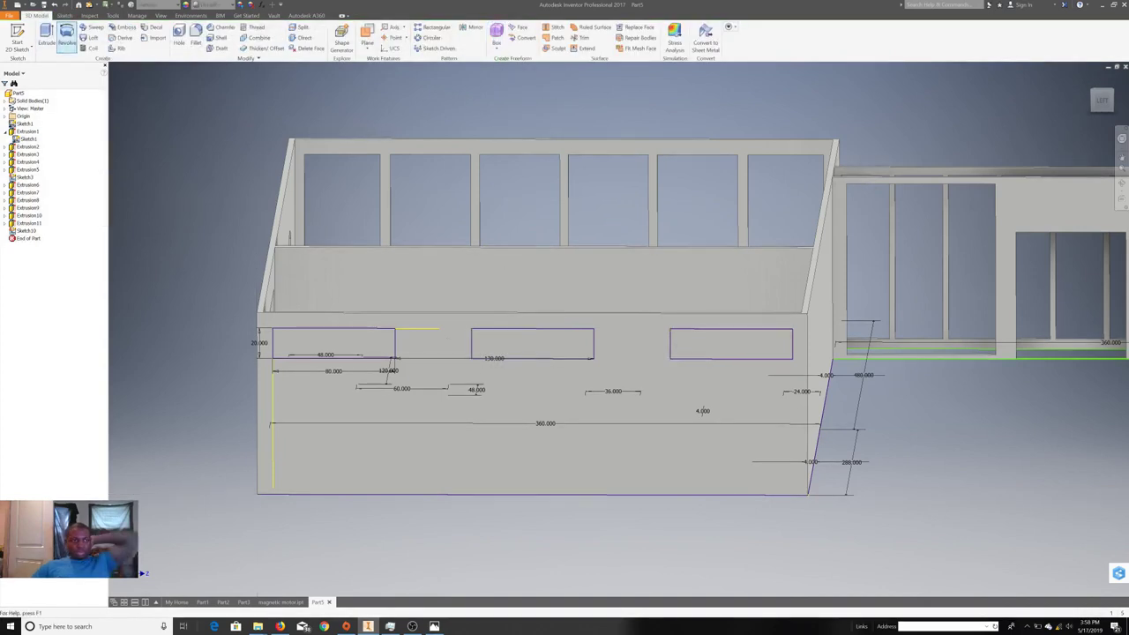
- Cut the three rectangle profiles through the wall as Extrusion12 and orbit to check the openings
{"action": "left_click", "coordinate": [46, 37]}
{"action": "left_click", "coordinate": [330, 353]}
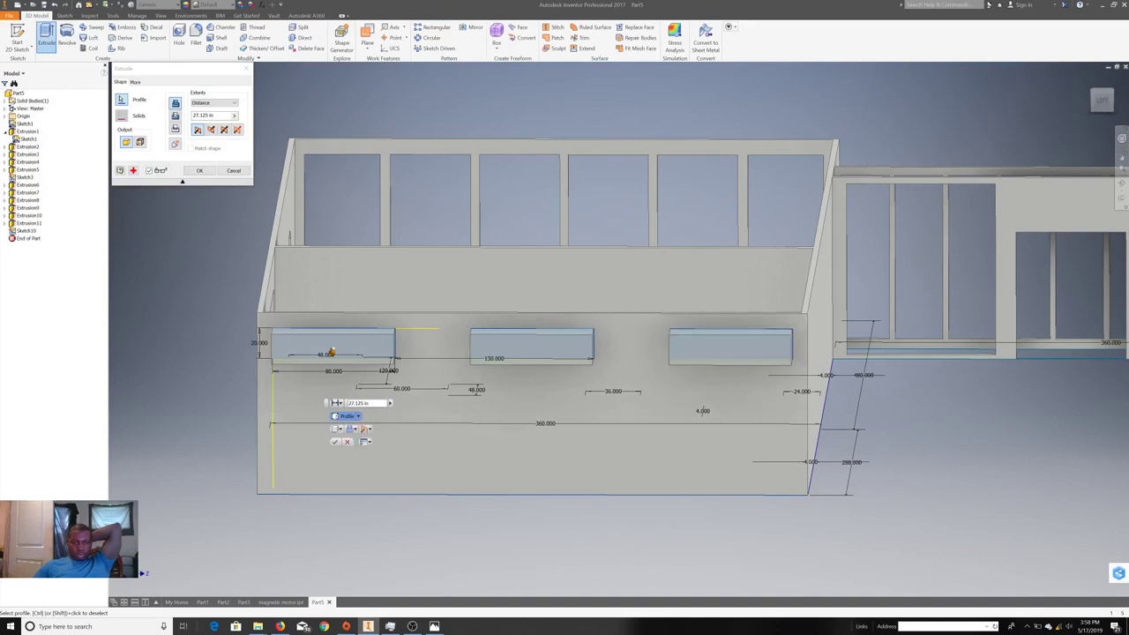
{"action": "left_click", "coordinate": [334, 333]}
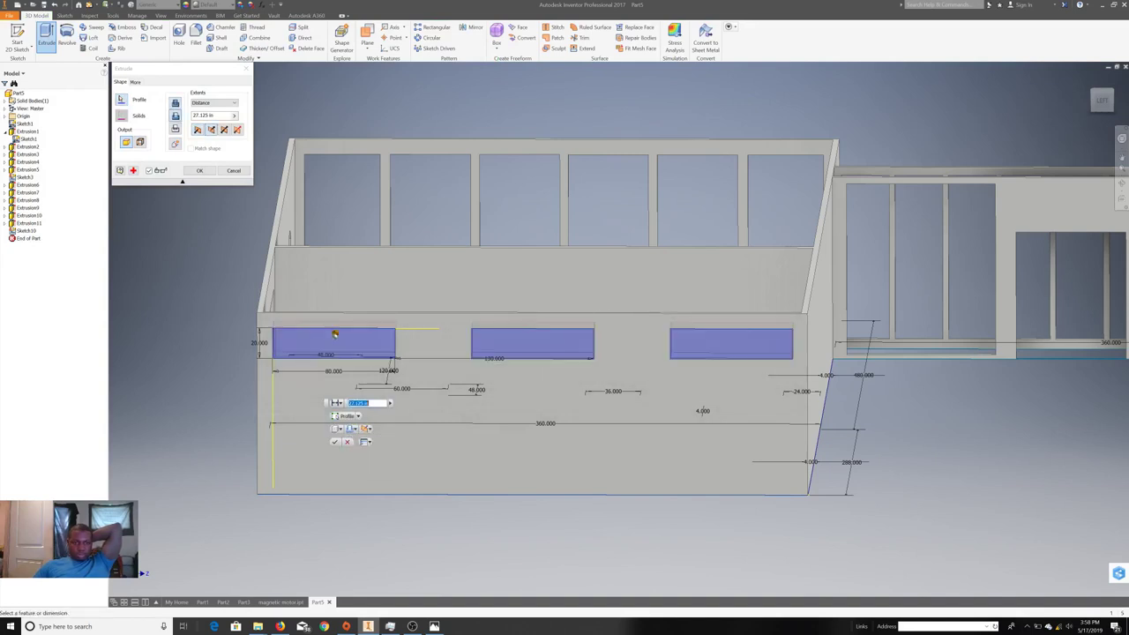
{"action": "key", "text": "Return"}
{"action": "mouse_move", "coordinate": [1059, 264]}
{"action": "middle_mouse_down", "text": "shift"}
{"action": "mouse_move", "coordinate": [998, 317]}
{"action": "mouse_move", "coordinate": [696, 390]}
{"action": "middle_mouse_up", "text": "shift"}
{"action": "scroll", "coordinate": [685, 390], "scroll_direction": "down", "scroll_amount": 5}
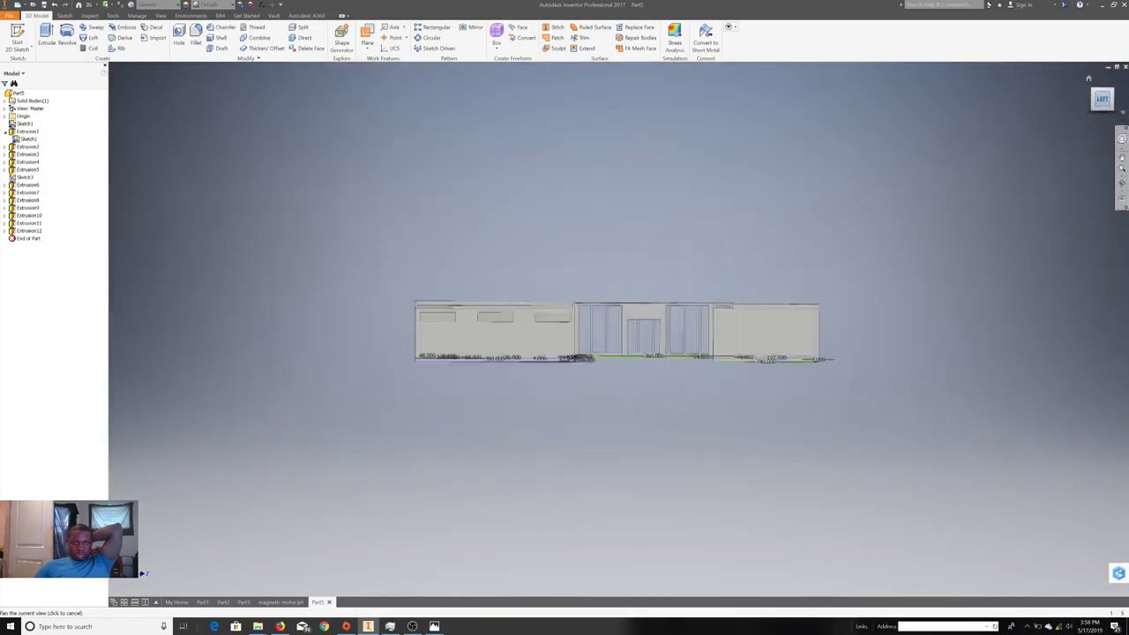
{"action": "middle_click_drag", "start_coordinate": [618, 329], "coordinate": [618, 329], "text": "shift"}
{"action": "scroll", "coordinate": [618, 329], "scroll_direction": "up", "scroll_amount": 3}
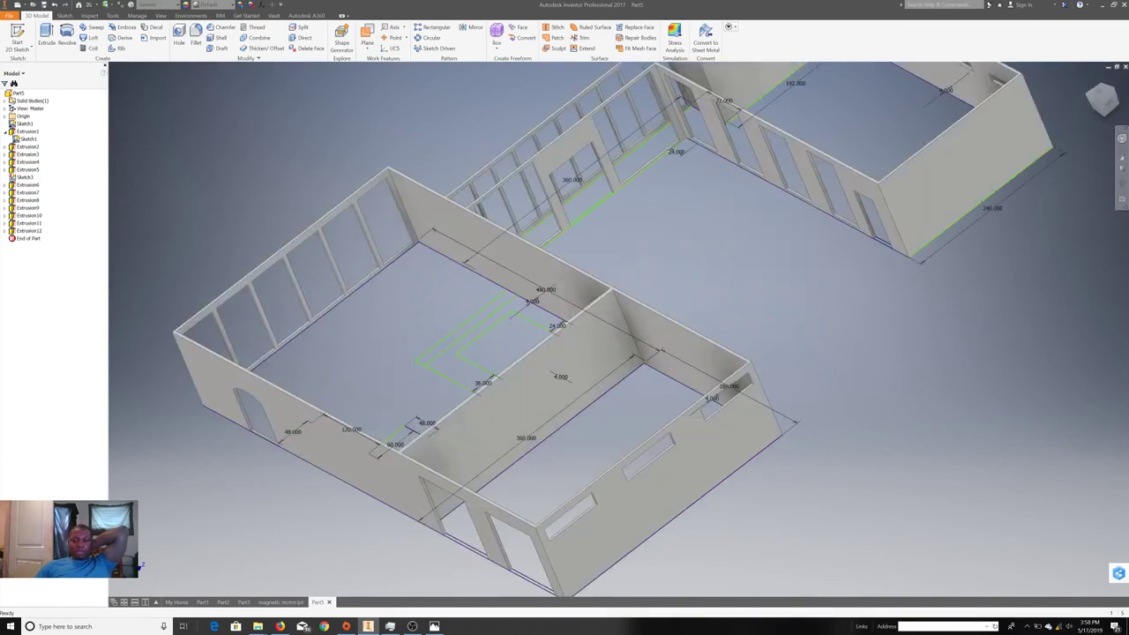
- Start a new sketch on the wall tops and project the walls' outer edges
{"action": "scroll", "coordinate": [618, 329], "scroll_direction": "up", "scroll_amount": 3}
{"action": "middle_click_drag", "start_coordinate": [619, 329], "coordinate": [618, 329], "text": "shift"}
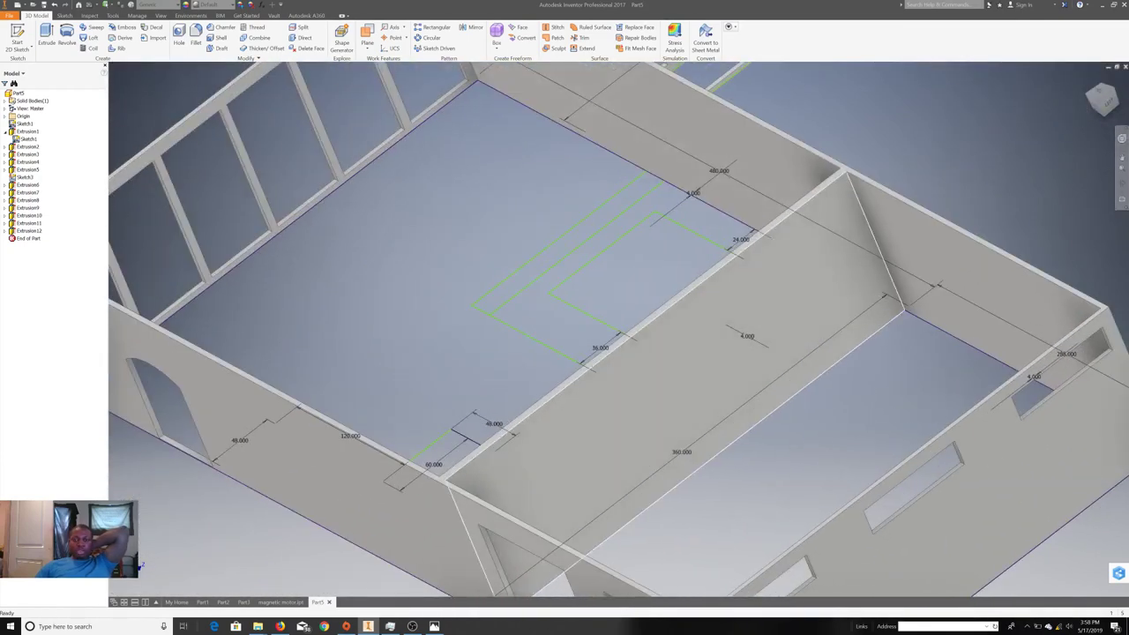
{"action": "scroll", "coordinate": [619, 329], "scroll_direction": "up", "scroll_amount": 5}
{"action": "scroll", "coordinate": [618, 329], "scroll_direction": "down", "scroll_amount": 5}
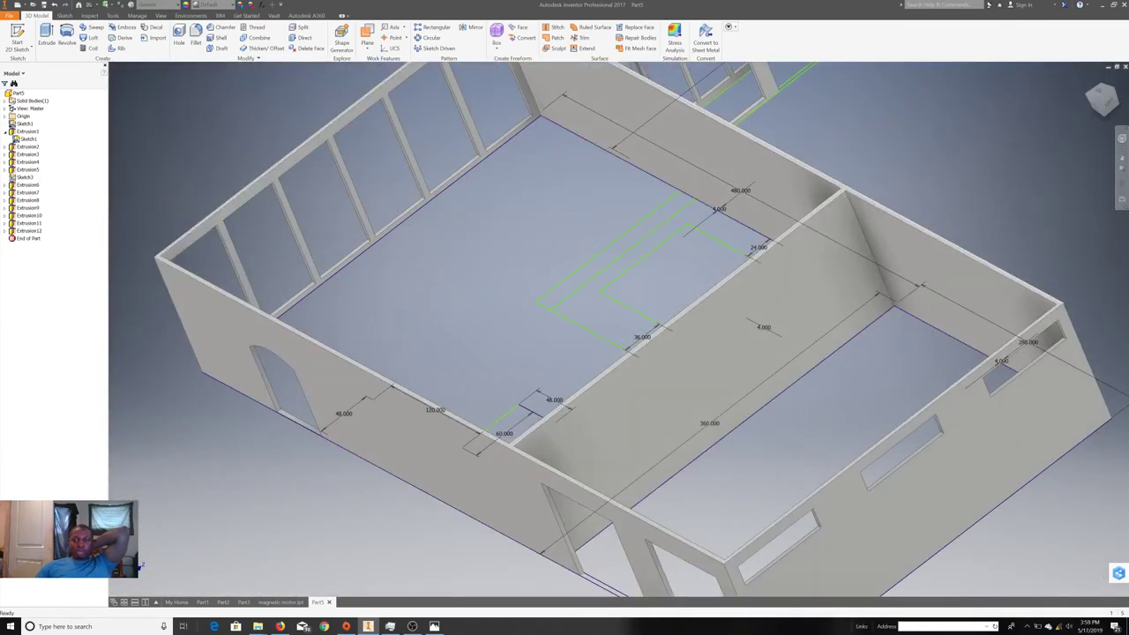
{"action": "right_click", "coordinate": [843, 187]}
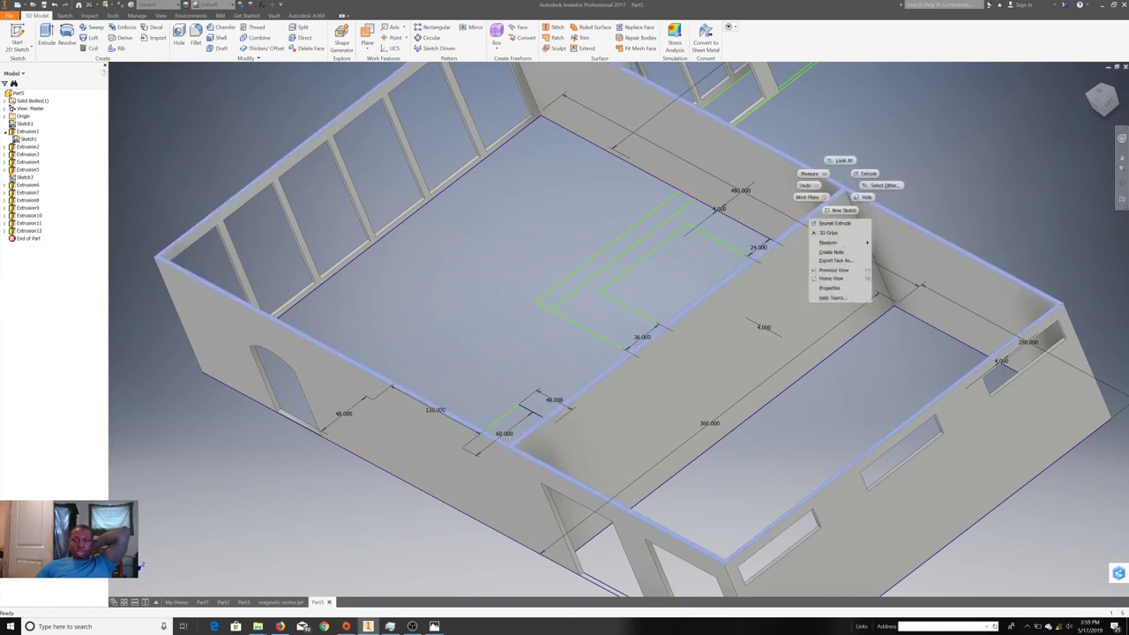
{"action": "left_click", "coordinate": [842, 209]}
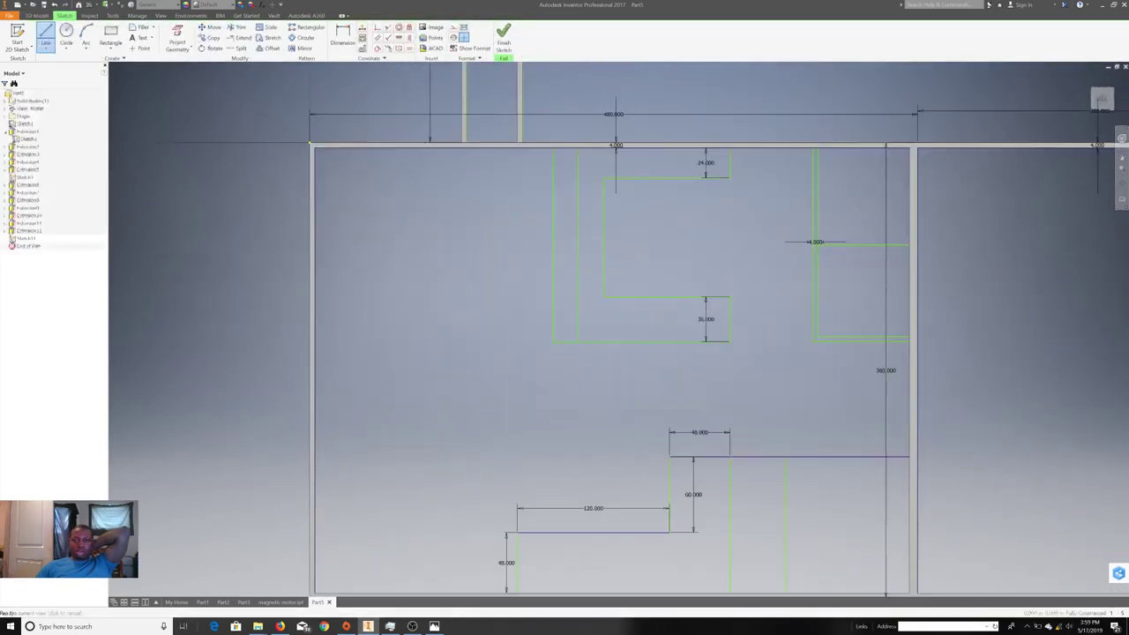
{"action": "right_click", "coordinate": [379, 109]}
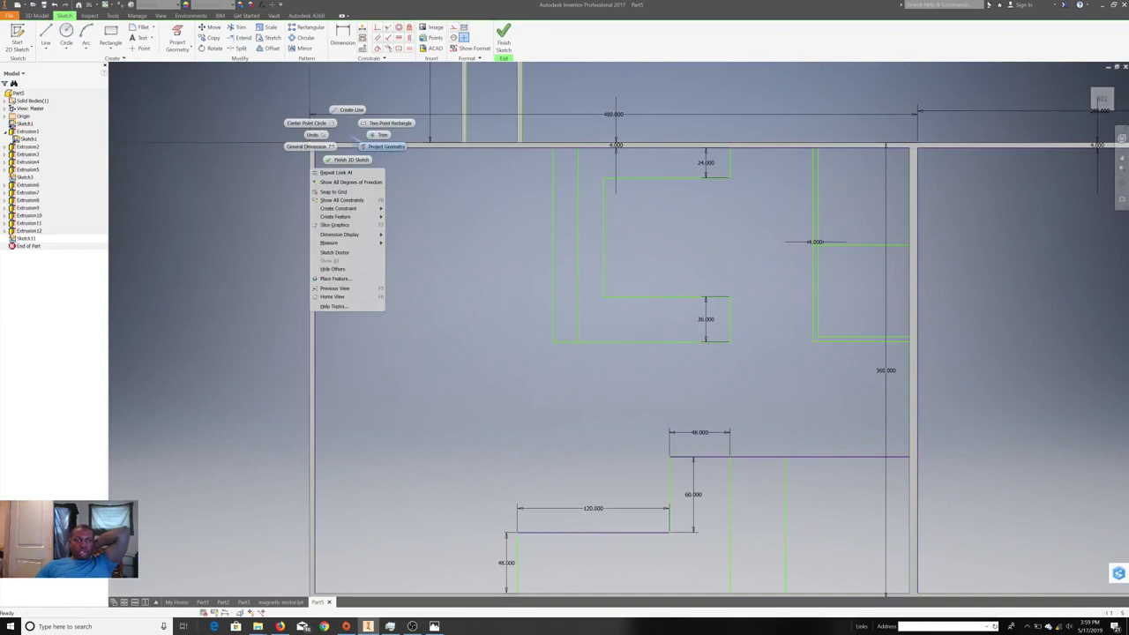
{"action": "left_click", "coordinate": [418, 121]}
{"action": "left_click", "coordinate": [380, 146]}
{"action": "right_click", "coordinate": [379, 109]}
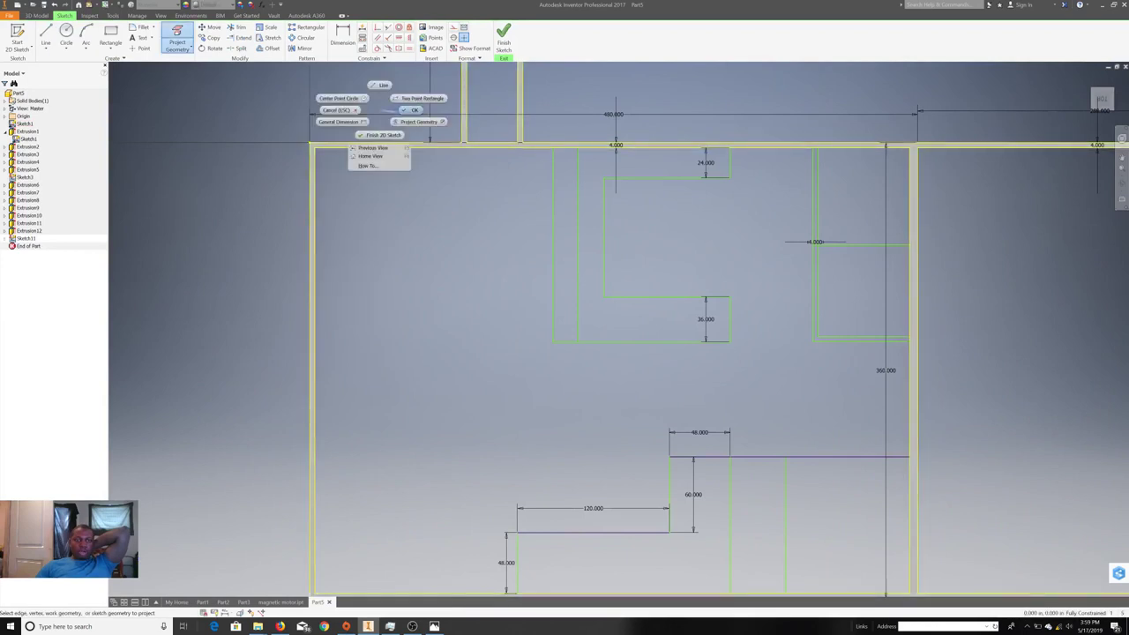
{"action": "middle_click_drag", "start_coordinate": [379, 109], "coordinate": [65, 41]}
- Draw a line closing the outline at the bottom corner and finish Sketch11
{"action": "left_click", "coordinate": [45, 35]}
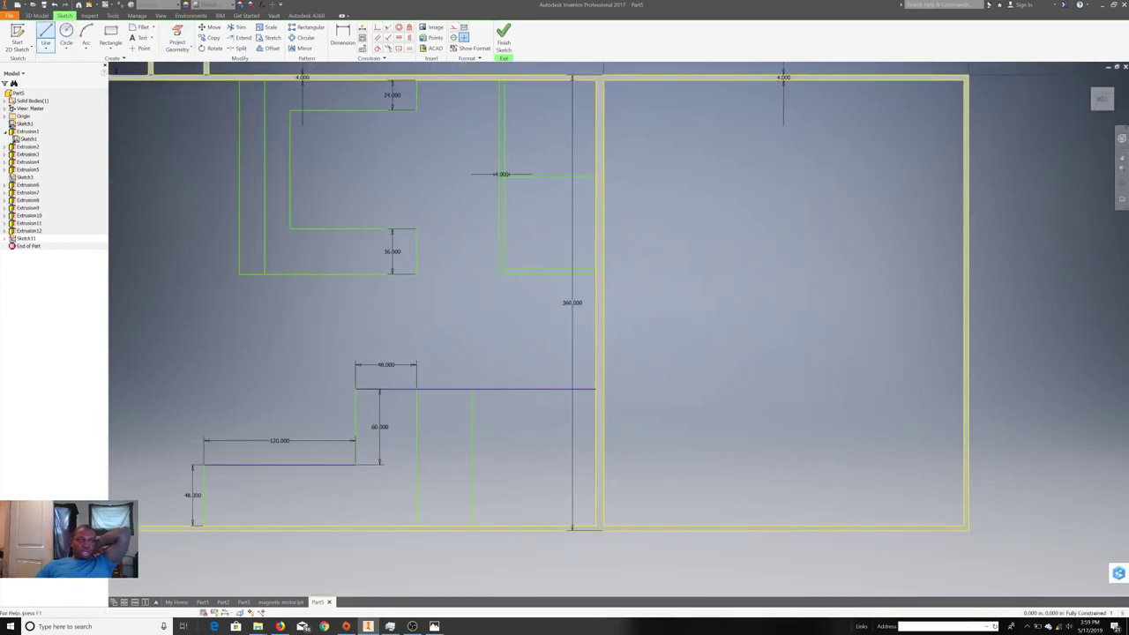
{"action": "scroll", "coordinate": [606, 81], "scroll_direction": "up", "scroll_amount": 3}
{"action": "left_click", "coordinate": [607, 81]}
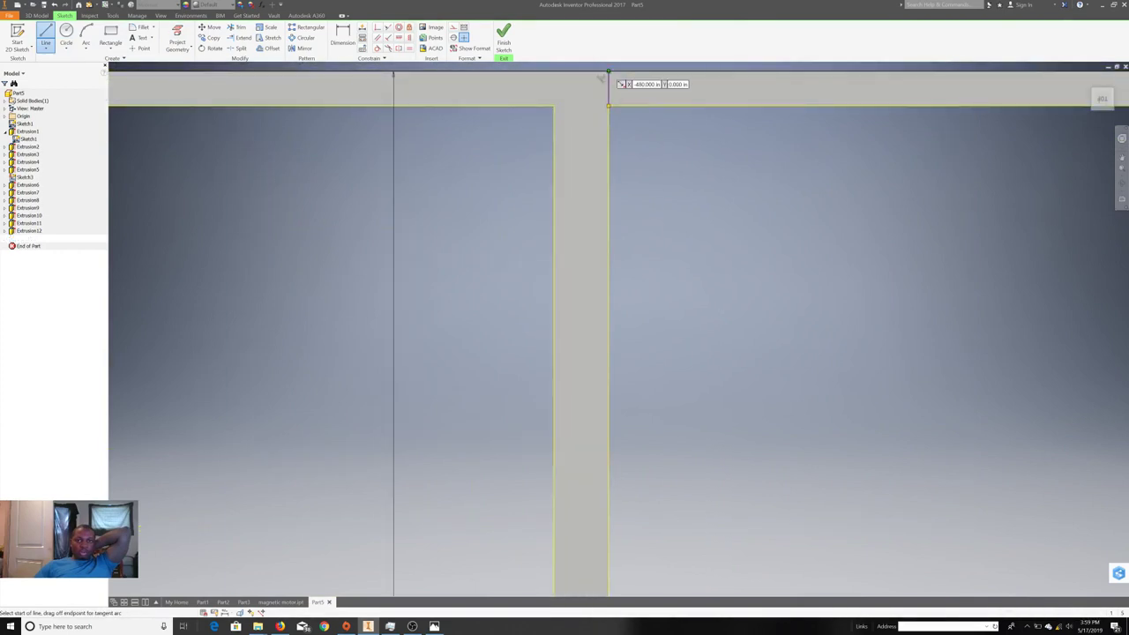
{"action": "scroll", "coordinate": [609, 88], "scroll_direction": "down", "scroll_amount": 3}
{"action": "scroll", "coordinate": [608, 88], "scroll_direction": "down", "scroll_amount": 3}
{"action": "middle_click_drag", "start_coordinate": [614, 262], "coordinate": [615, 138]}
{"action": "scroll", "coordinate": [580, 441], "scroll_direction": "up", "scroll_amount": 3}
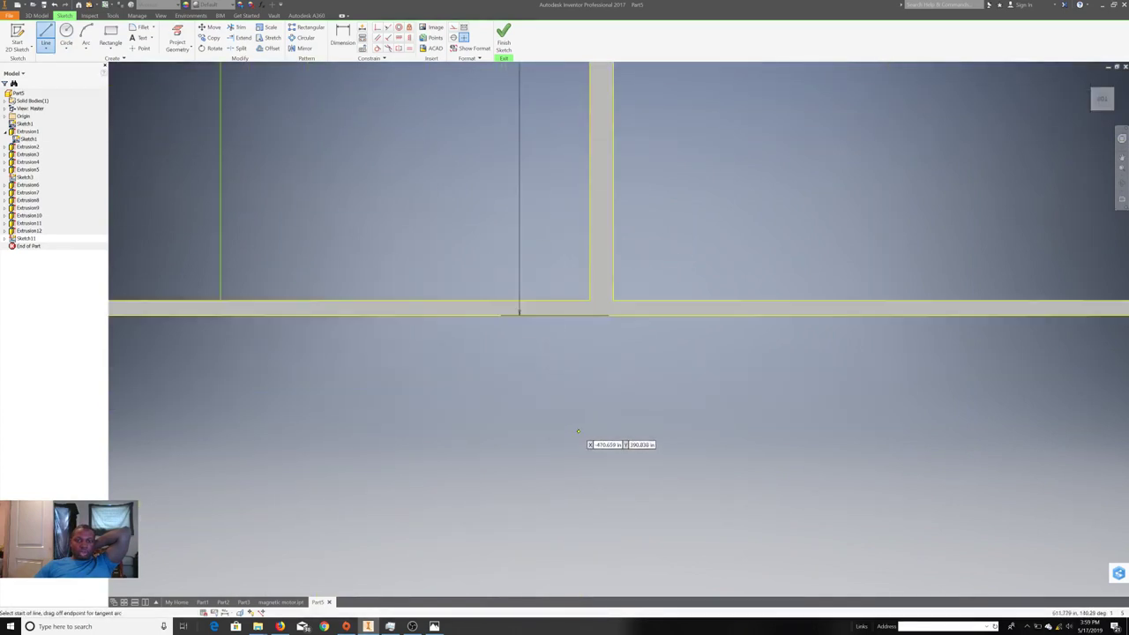
{"action": "scroll", "coordinate": [580, 441], "scroll_direction": "up", "scroll_amount": 5}
{"action": "left_click", "coordinate": [645, 184]}
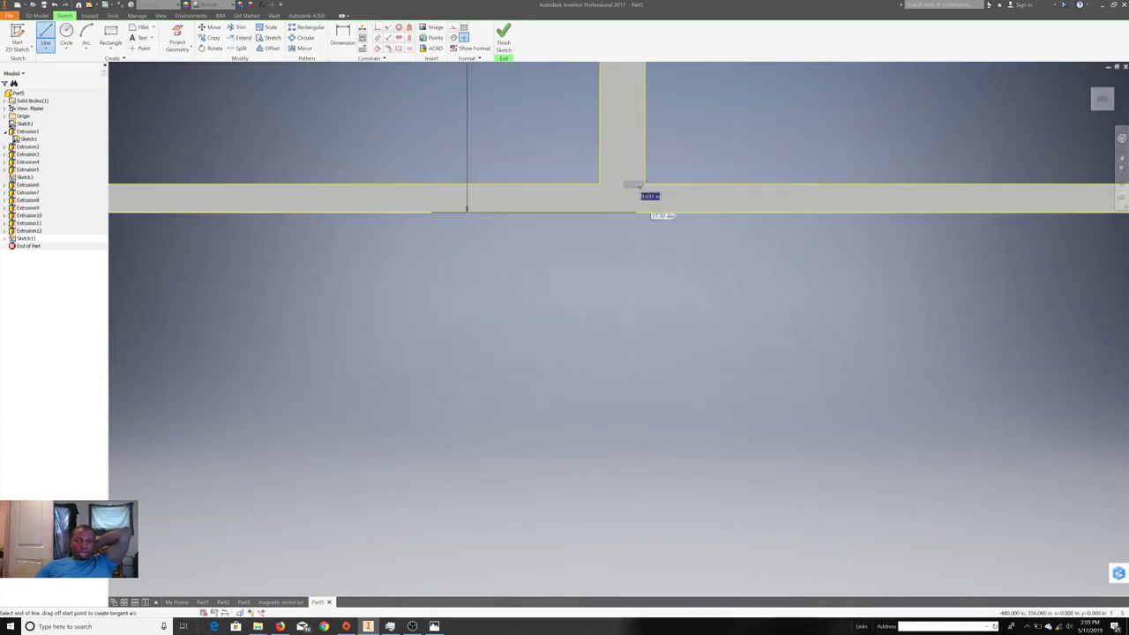
{"action": "left_click", "coordinate": [657, 222]}
{"action": "right_click", "coordinate": [706, 174]}
{"action": "left_click", "coordinate": [739, 169]}
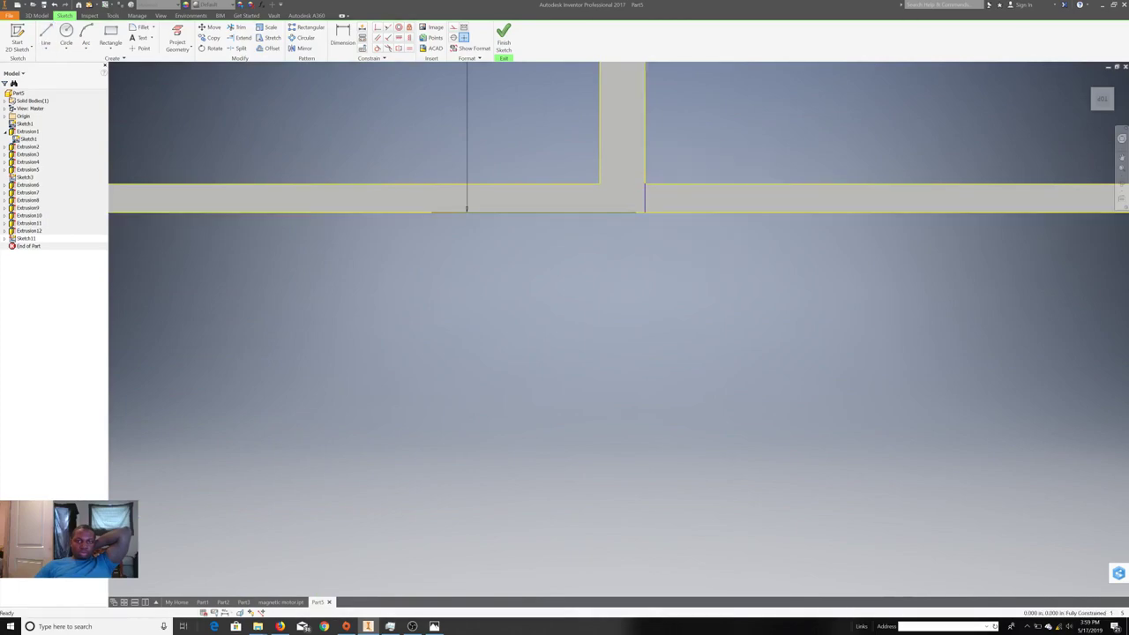
{"action": "left_click", "coordinate": [503, 37]}
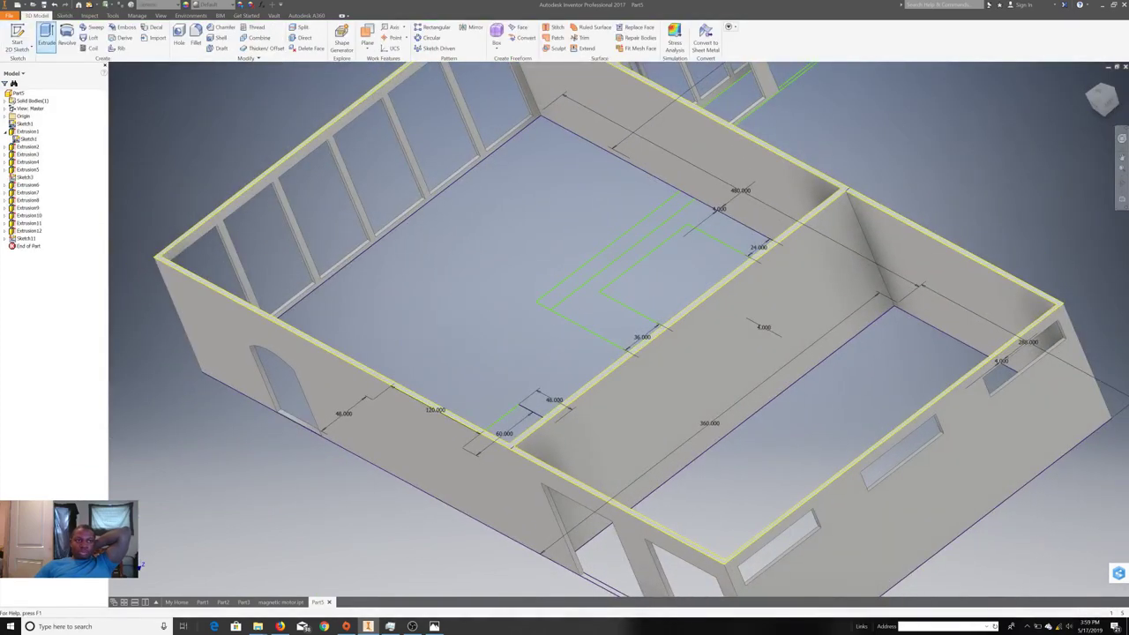
{"action": "left_click", "coordinate": [46, 35]}
- Extrude the wall-top outline 12 deep as a slab over the walls
{"action": "left_click", "coordinate": [481, 177]}
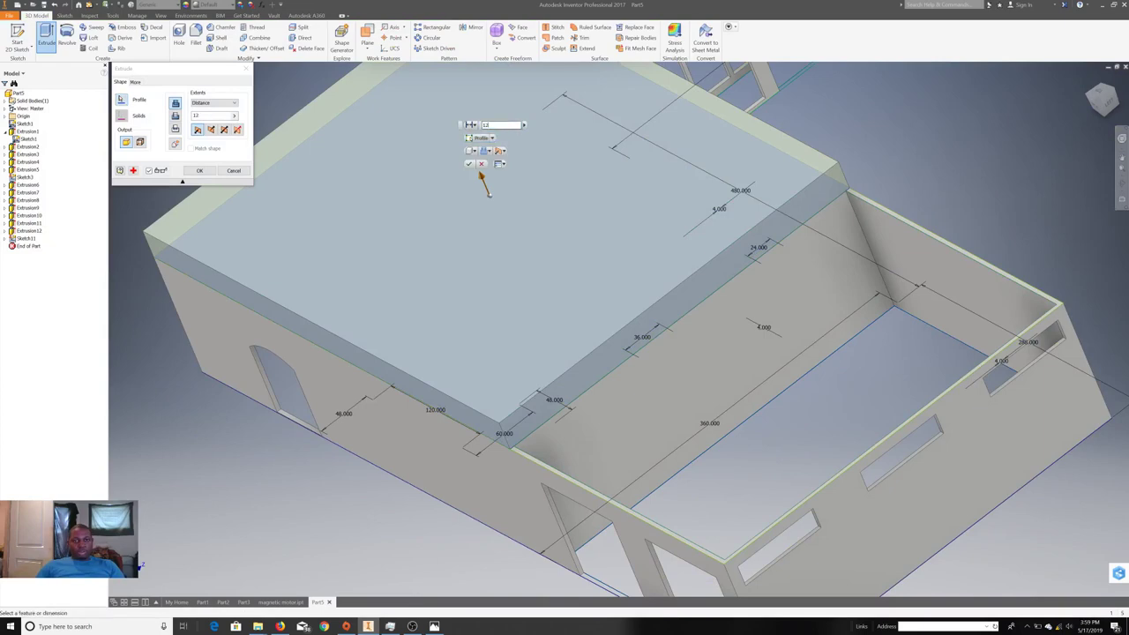
{"action": "key", "text": "Return"}
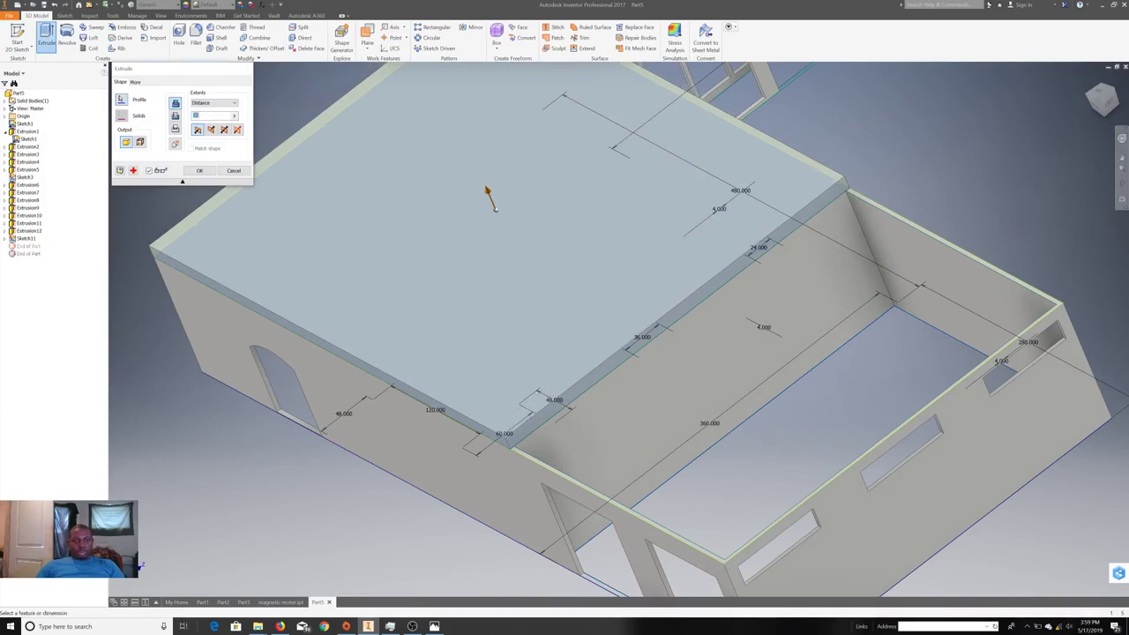
{"action": "left_click", "coordinate": [1106, 100]}
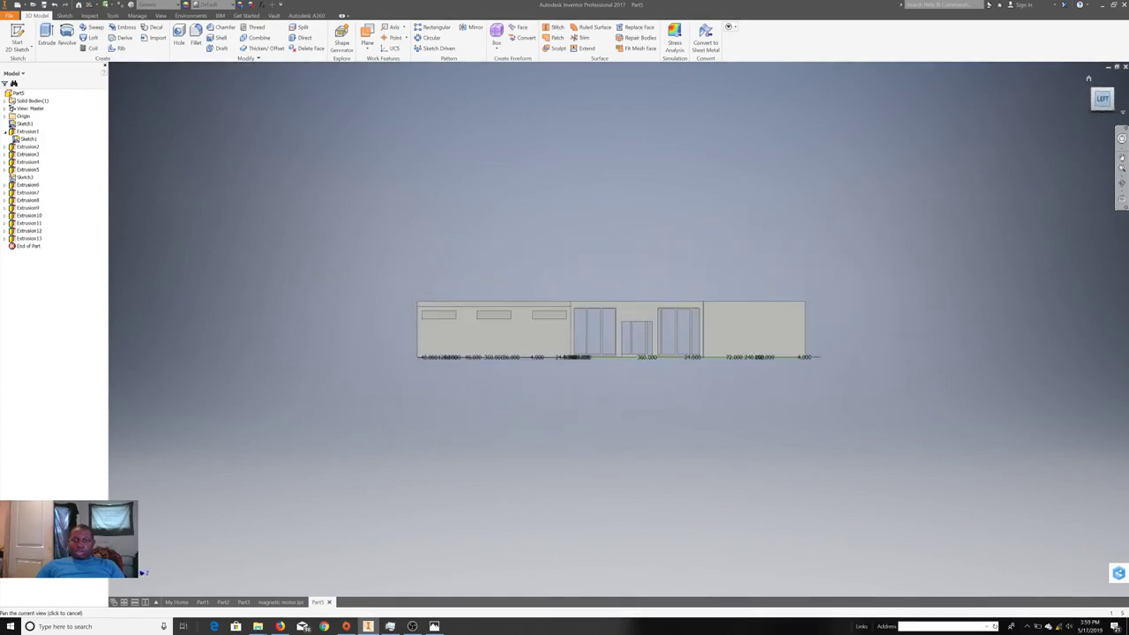
- Extrude the L-notched floor profile up 183.0625 in as Extrusion14
{"action": "middle_click_drag", "start_coordinate": [617, 335], "coordinate": [617, 265], "text": "shift"}
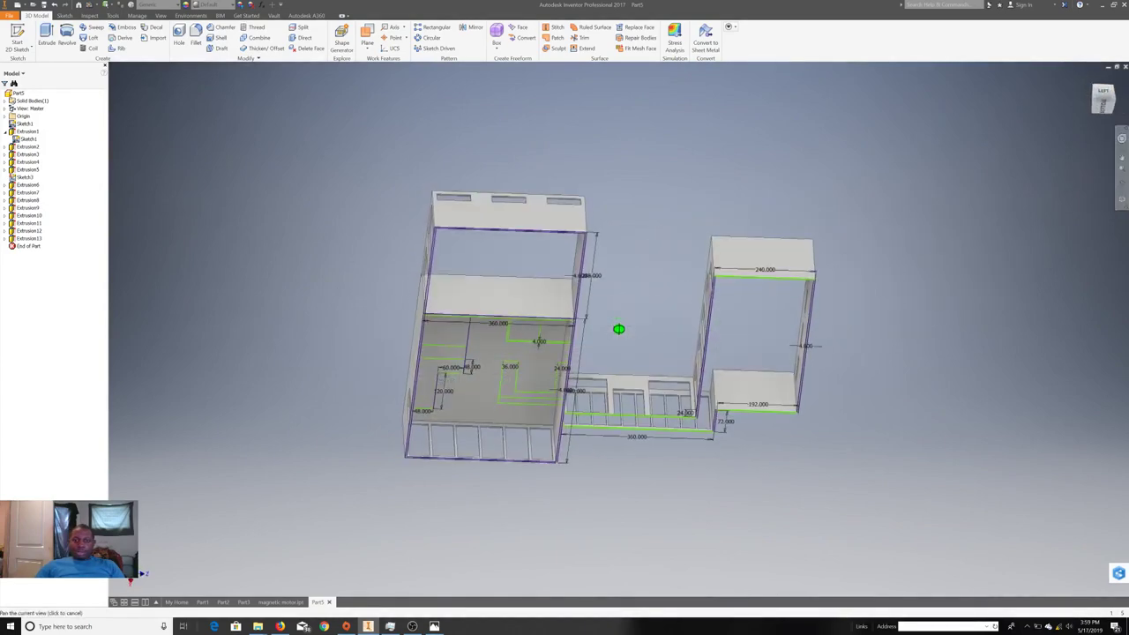
{"action": "scroll", "coordinate": [647, 257], "scroll_direction": "up", "scroll_amount": 5}
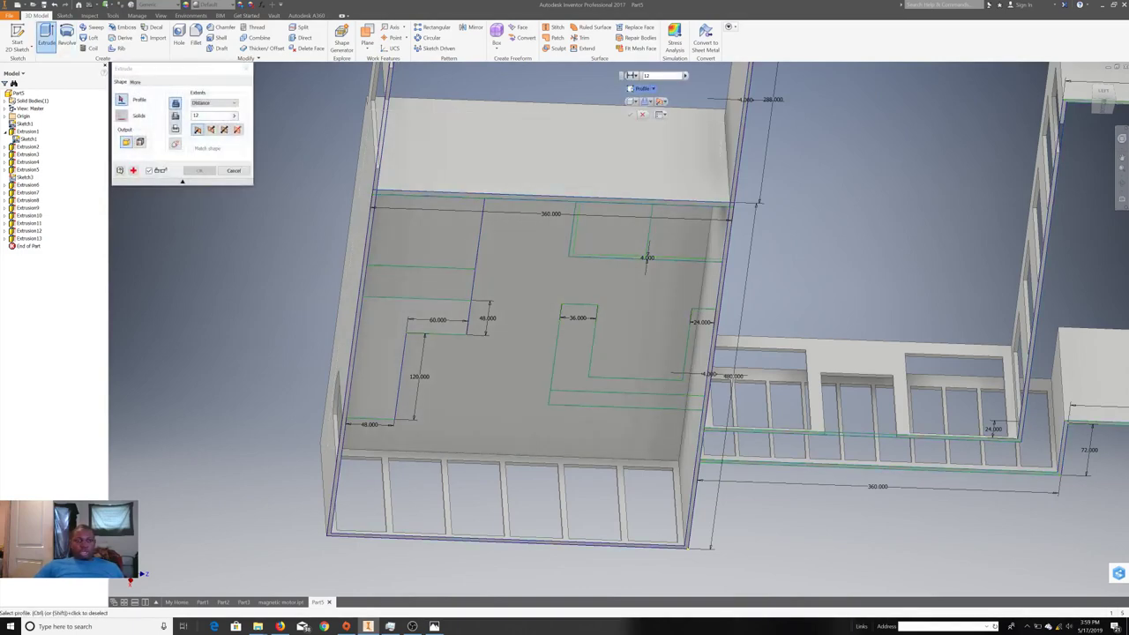
{"action": "left_click", "coordinate": [392, 327]}
{"action": "middle_click_drag", "start_coordinate": [392, 327], "coordinate": [399, 203], "text": "shift"}
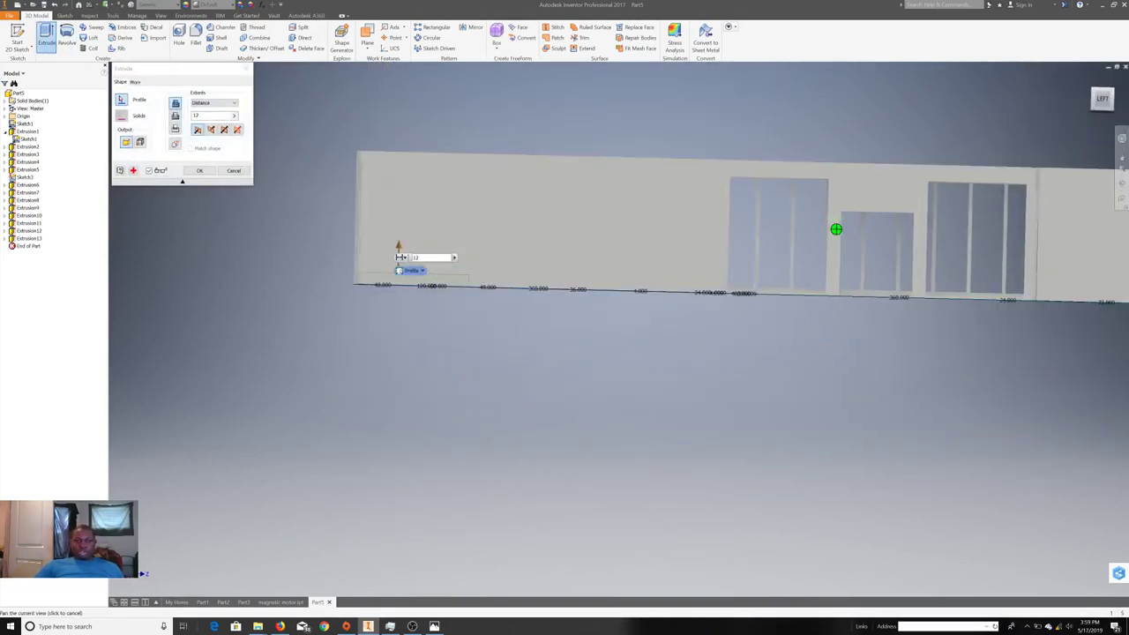
{"action": "left_click_drag", "start_coordinate": [398, 196], "coordinate": [414, 88]}
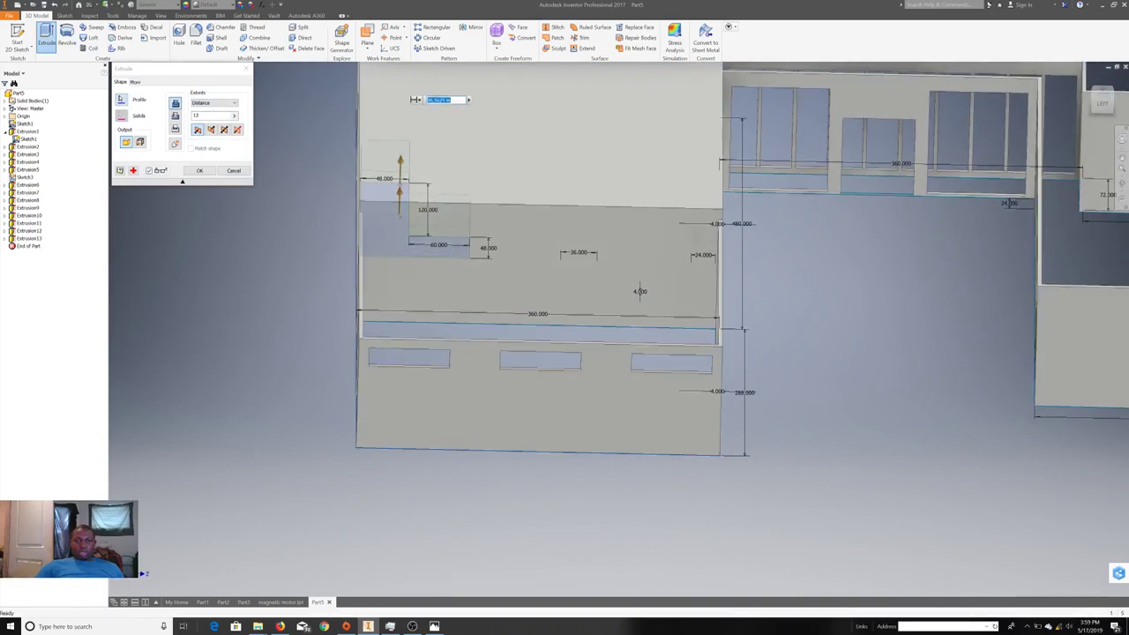
{"action": "left_click", "coordinate": [432, 102]}
{"action": "left_click", "coordinate": [441, 121]}
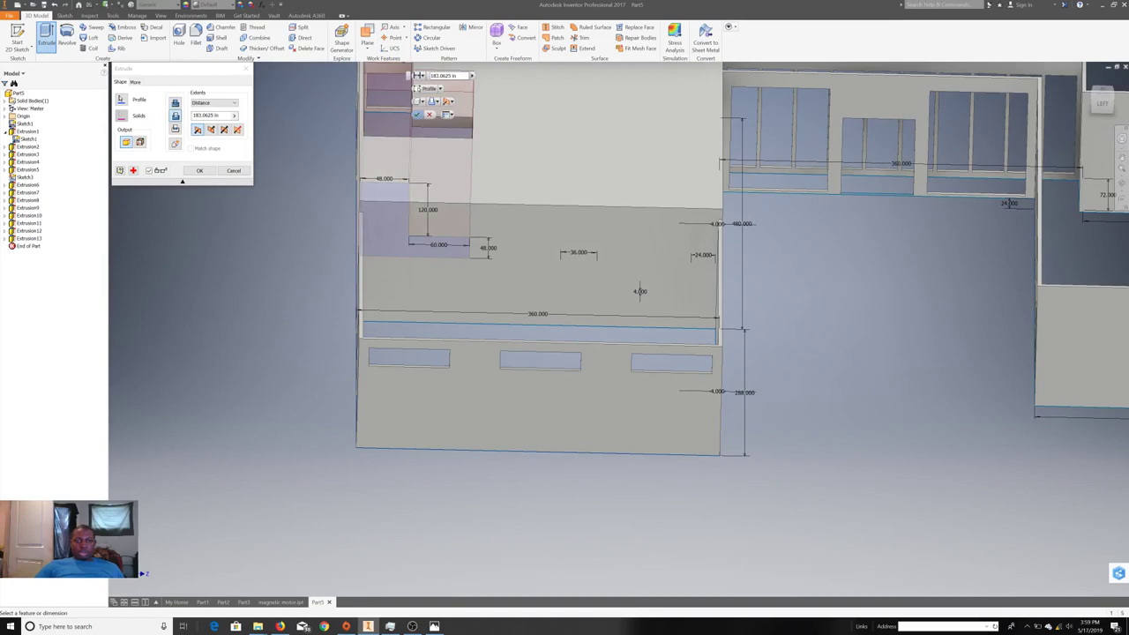
{"action": "key", "text": "Return"}
{"action": "scroll", "coordinate": [674, 264], "scroll_direction": "down", "scroll_amount": 3}
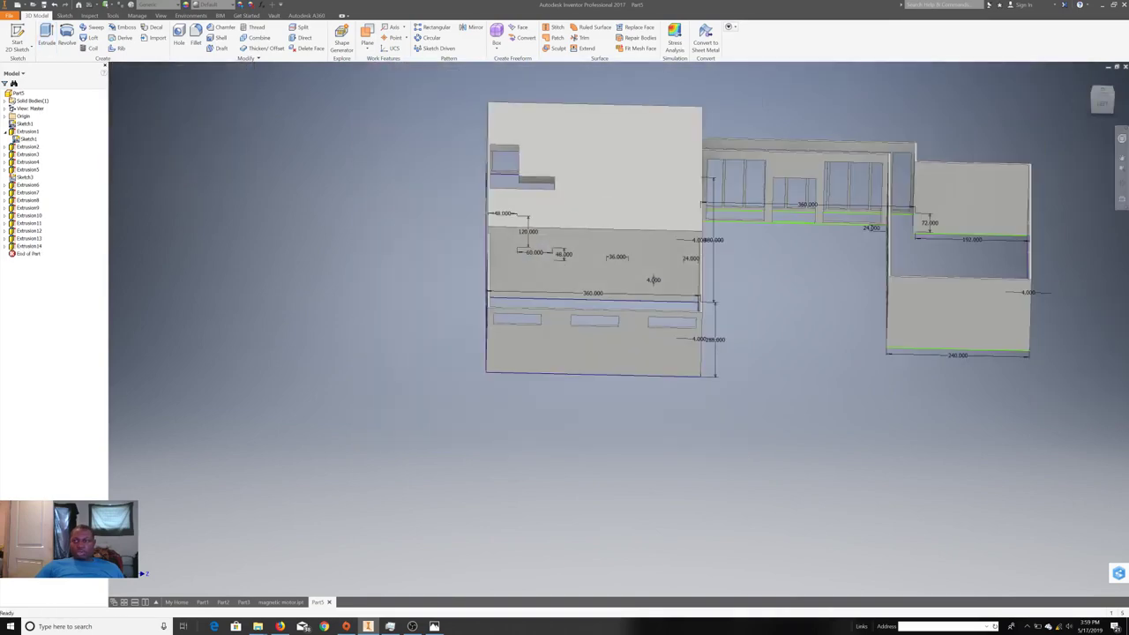
{"action": "left_click", "coordinate": [1103, 99]}
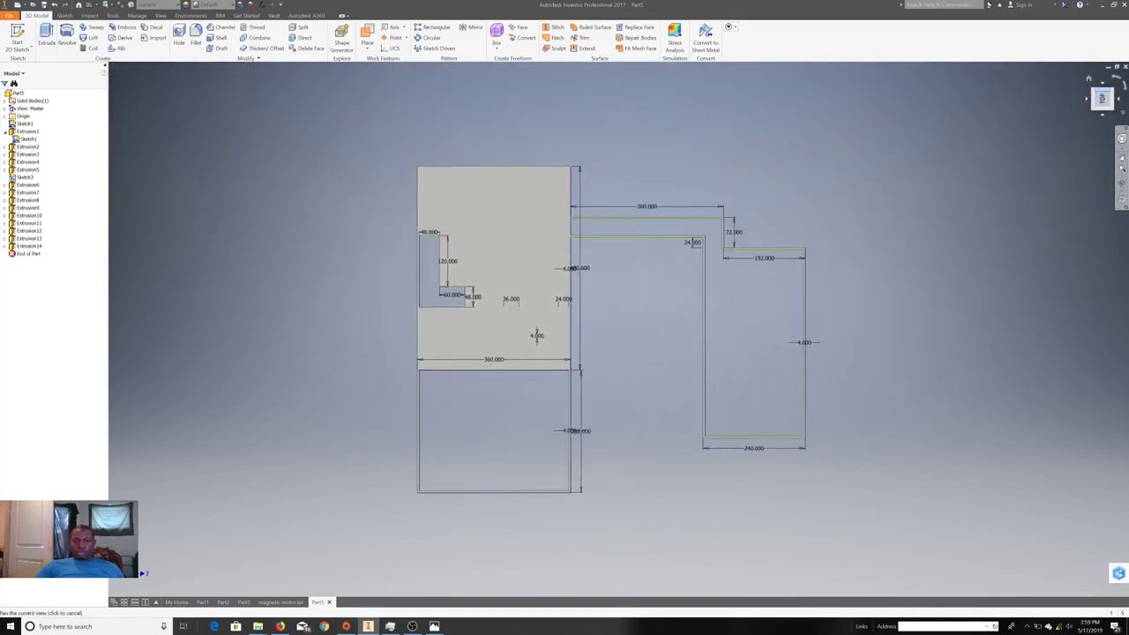
- From an isometric view, open a new sketch on Extrusion14's top face
{"action": "left_click", "coordinate": [1103, 99]}
{"action": "right_click", "coordinate": [546, 223]}
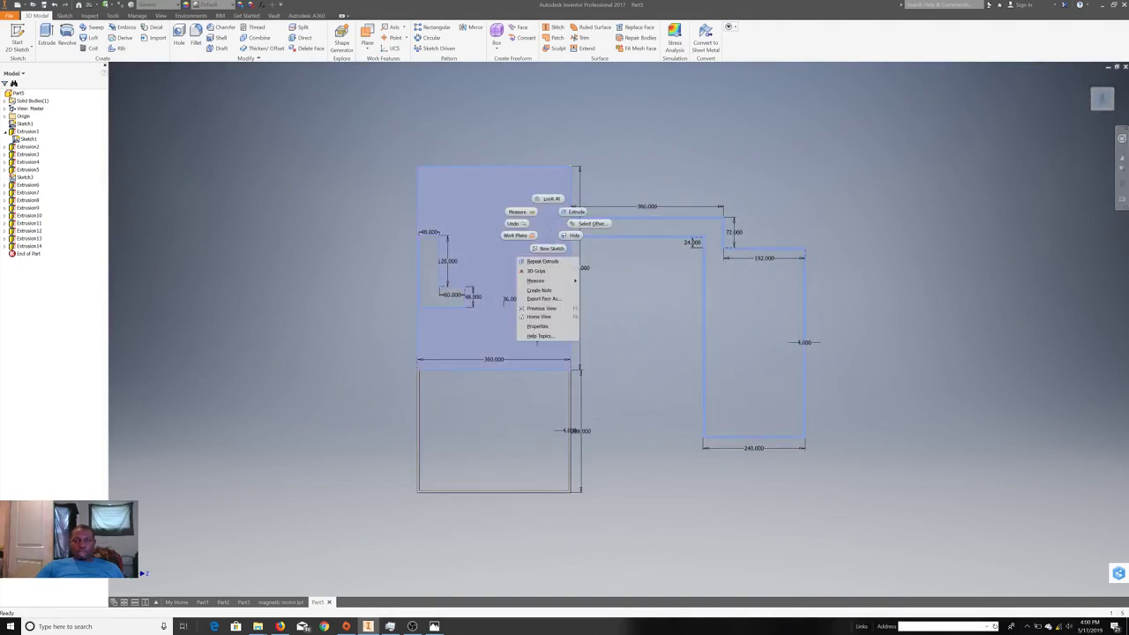
{"action": "scroll", "coordinate": [592, 436], "scroll_direction": "up", "scroll_amount": 5}
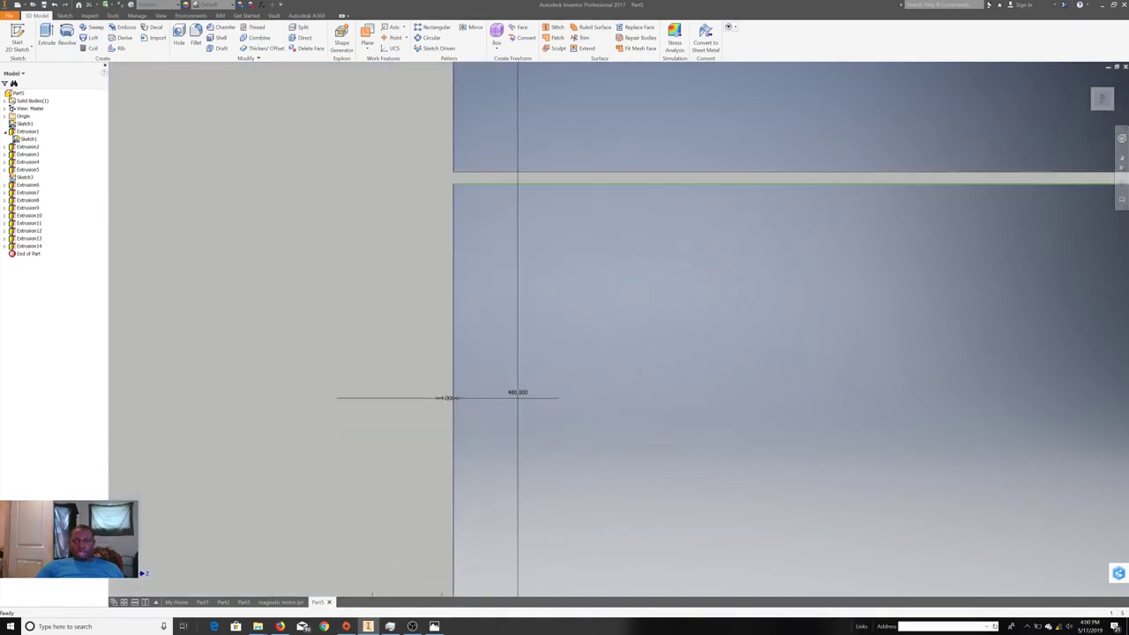
{"action": "scroll", "coordinate": [592, 436], "scroll_direction": "down", "scroll_amount": 5}
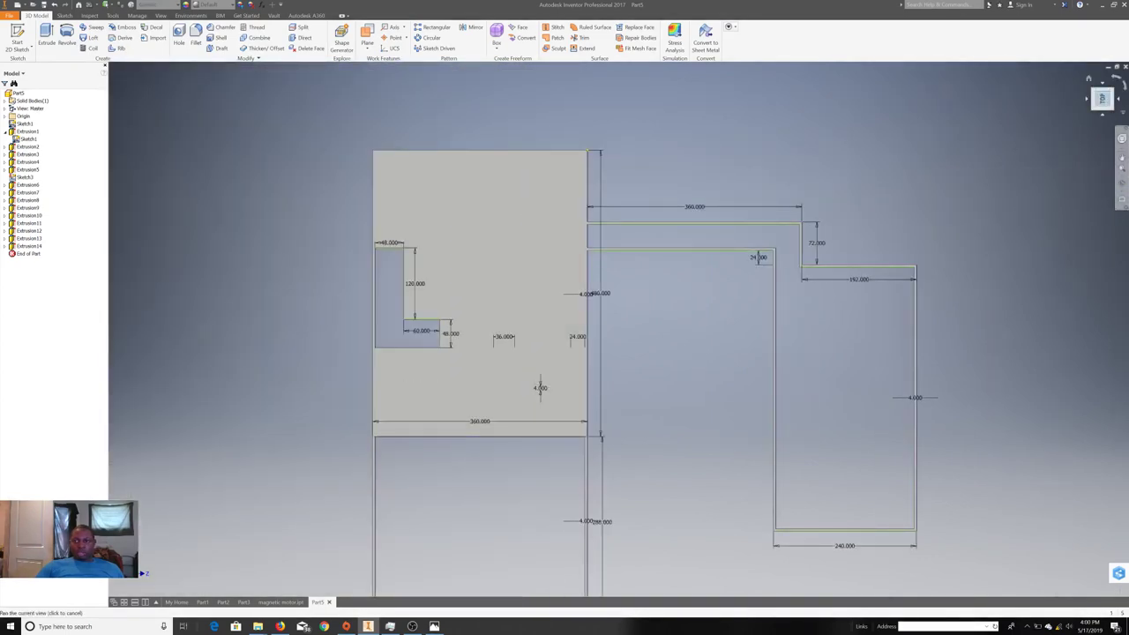
{"action": "middle_click_drag", "start_coordinate": [654, 379], "coordinate": [654, 380], "text": "shift"}
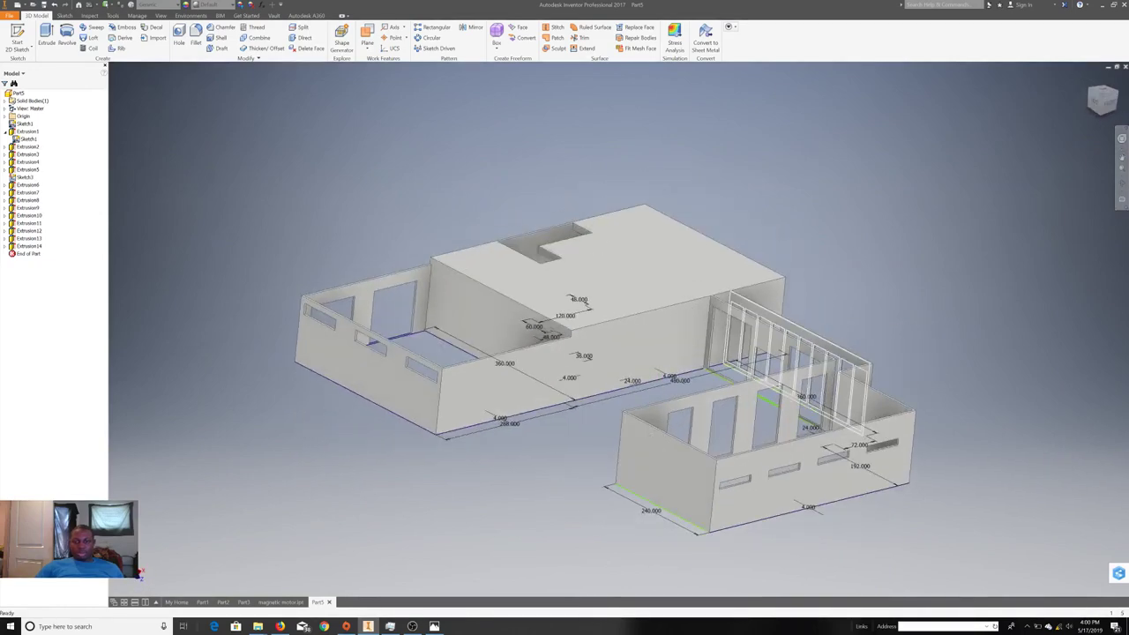
{"action": "scroll", "coordinate": [823, 345], "scroll_direction": "up", "scroll_amount": 3}
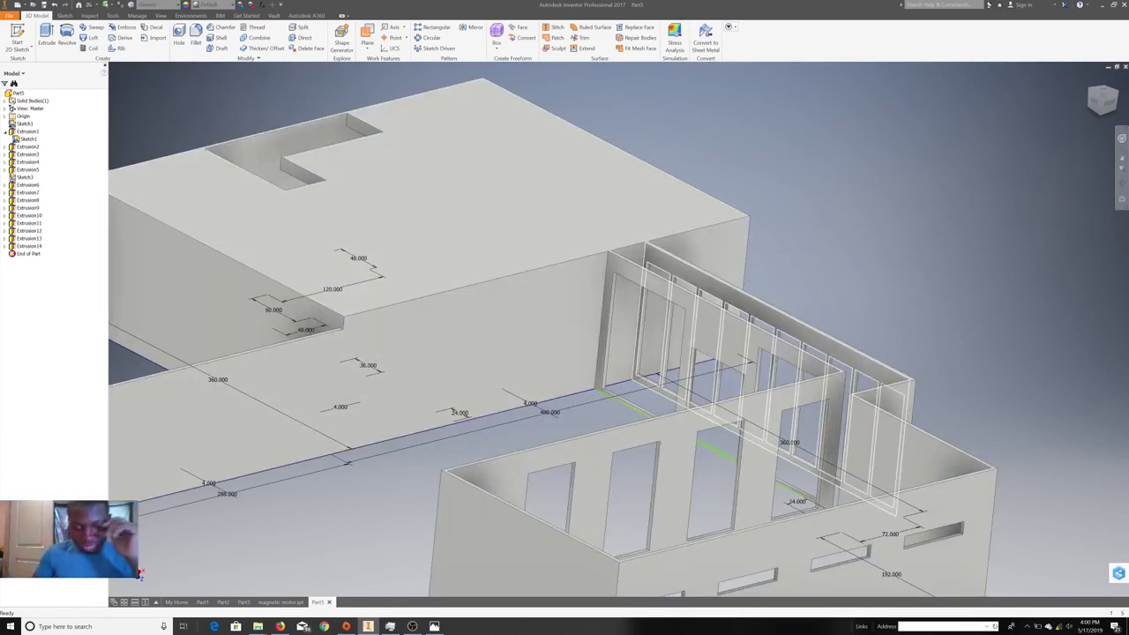
{"action": "key", "text": "Return"}
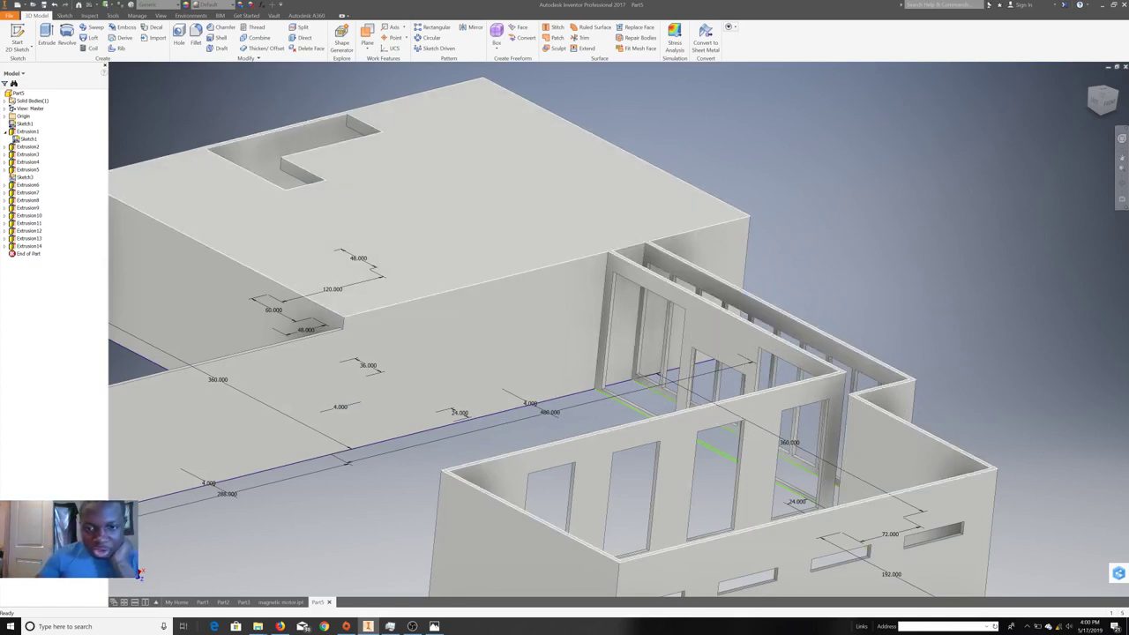
{"action": "right_click", "coordinate": [565, 239]}
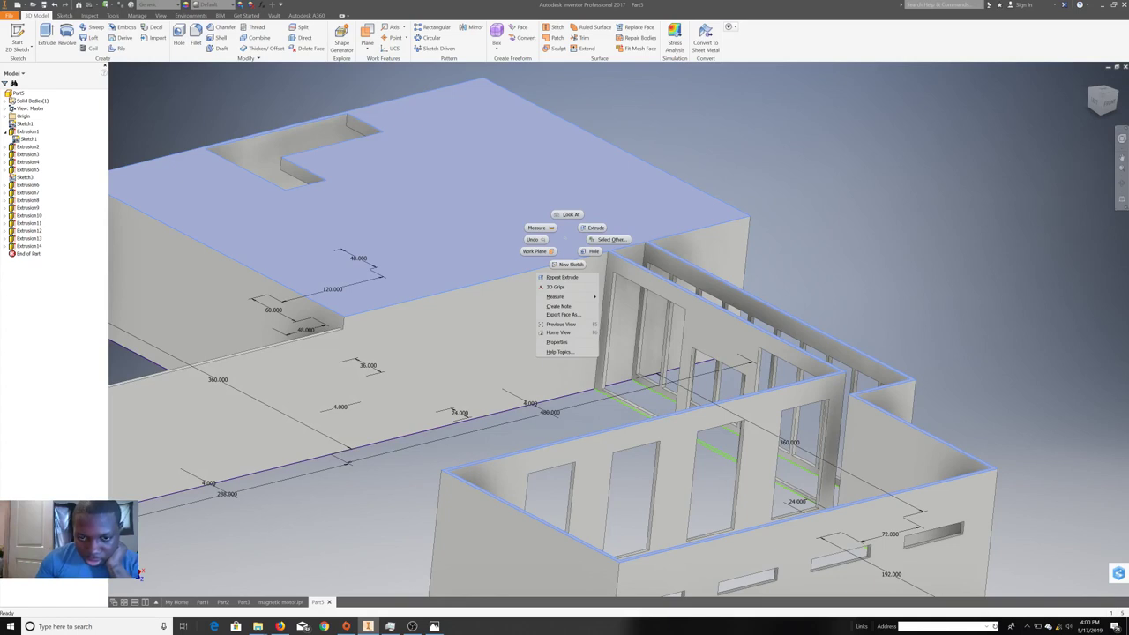
{"action": "key", "text": "Escape"}
{"action": "right_click", "coordinate": [492, 269]}
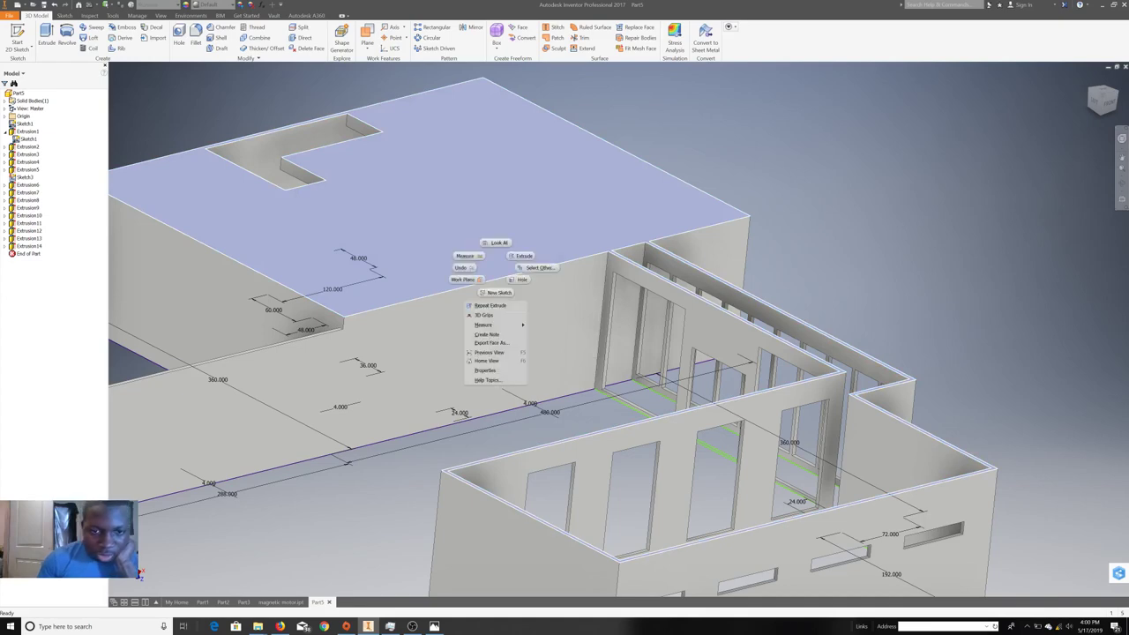
{"action": "left_click", "coordinate": [485, 293]}
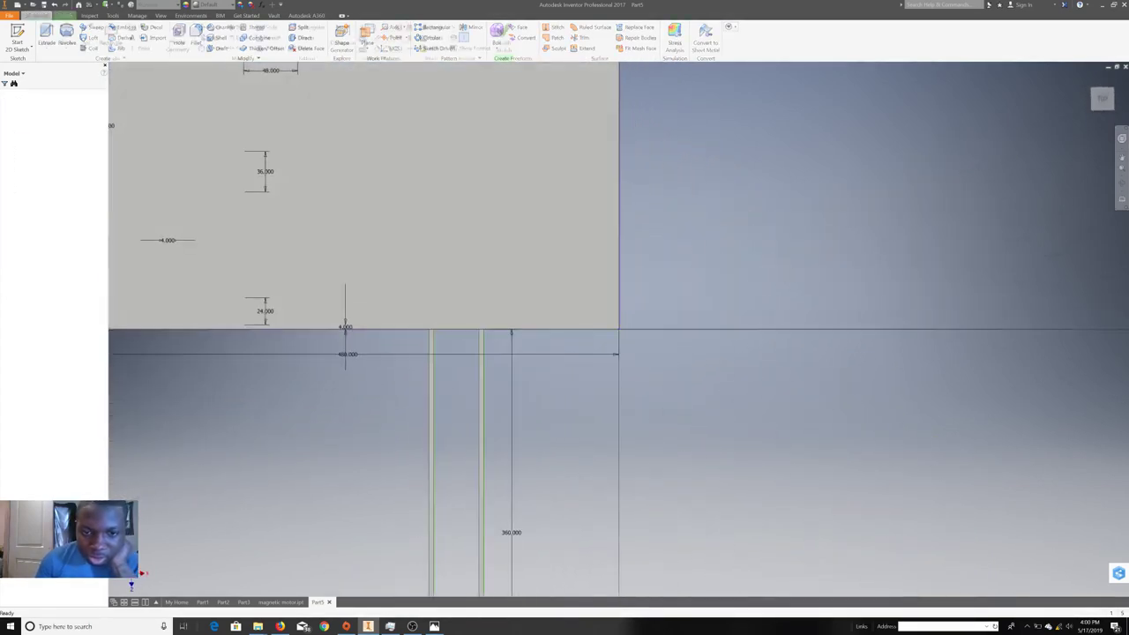
- Project the block's top-face edges into the sketch
{"action": "right_click", "coordinate": [513, 232]}
{"action": "left_click", "coordinate": [551, 241]}
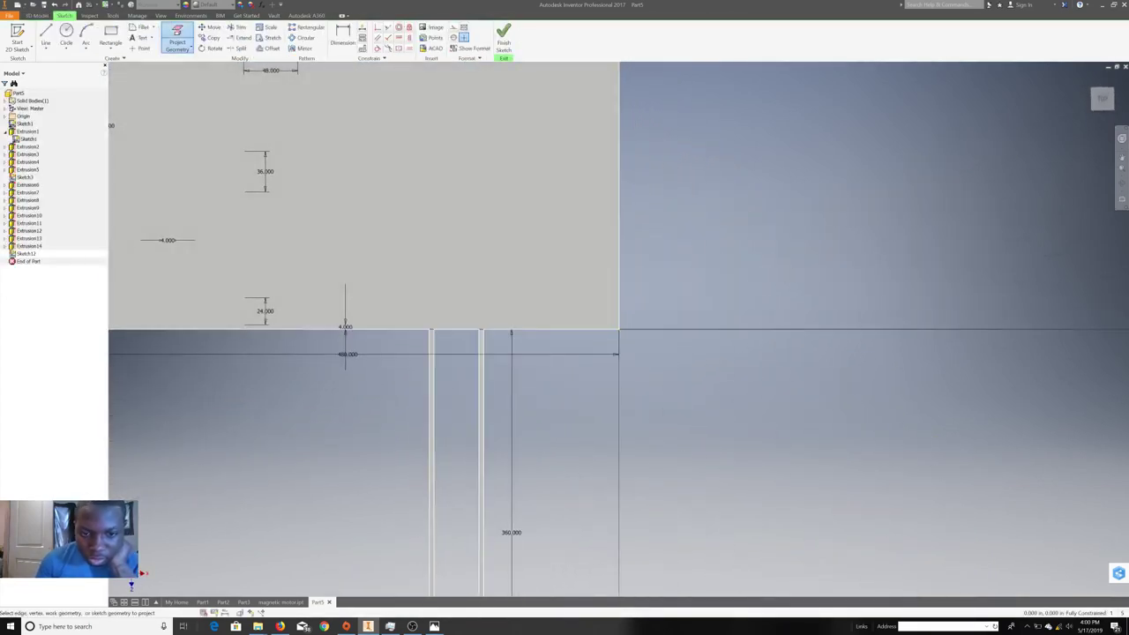
{"action": "scroll", "coordinate": [808, 298], "scroll_direction": "down", "scroll_amount": 3}
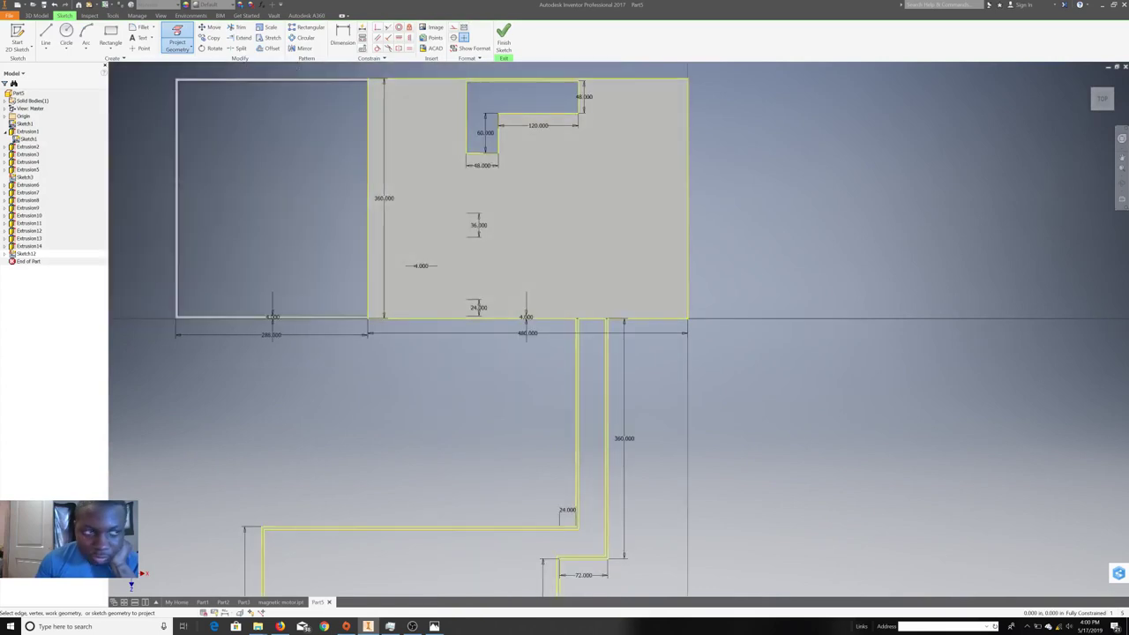
{"action": "left_click", "coordinate": [45, 37]}
{"action": "scroll", "coordinate": [616, 334], "scroll_direction": "up", "scroll_amount": 3}
{"action": "scroll", "coordinate": [616, 333], "scroll_direction": "up", "scroll_amount": 2}
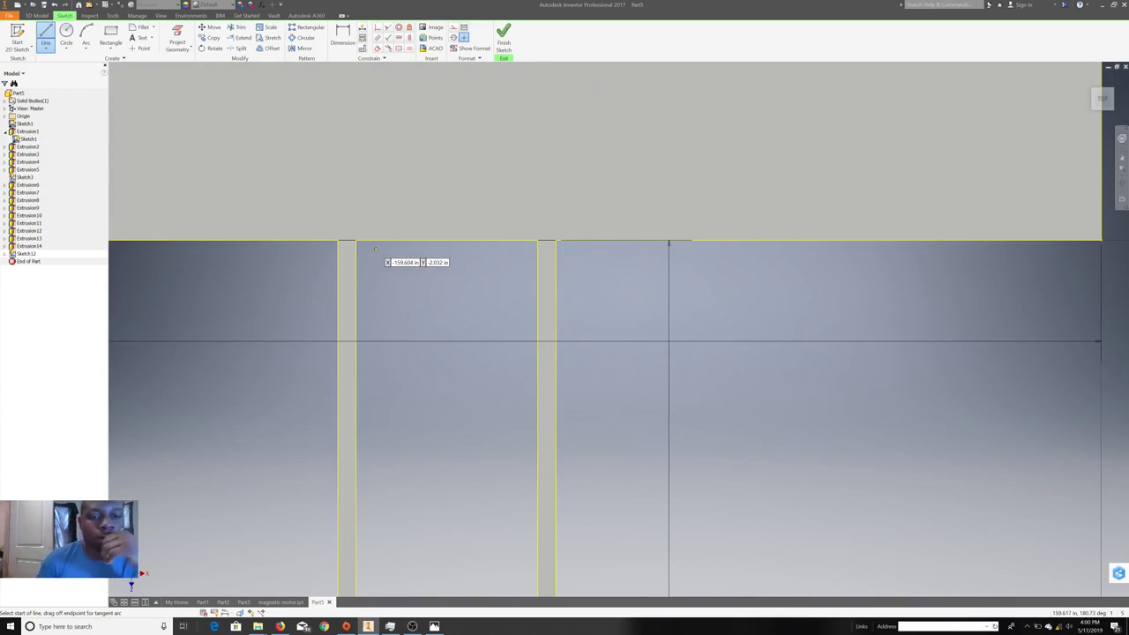
{"action": "scroll", "coordinate": [525, 212], "scroll_direction": "down", "scroll_amount": 2}
{"action": "scroll", "coordinate": [529, 230], "scroll_direction": "down", "scroll_amount": 2}
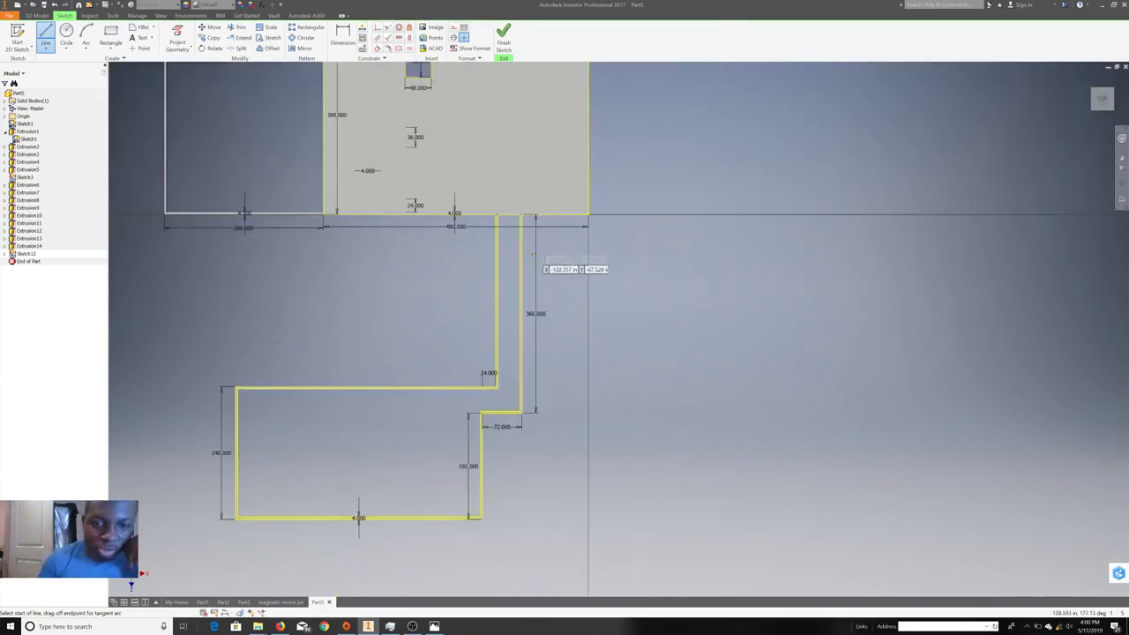
{"action": "right_click", "coordinate": [595, 249]}
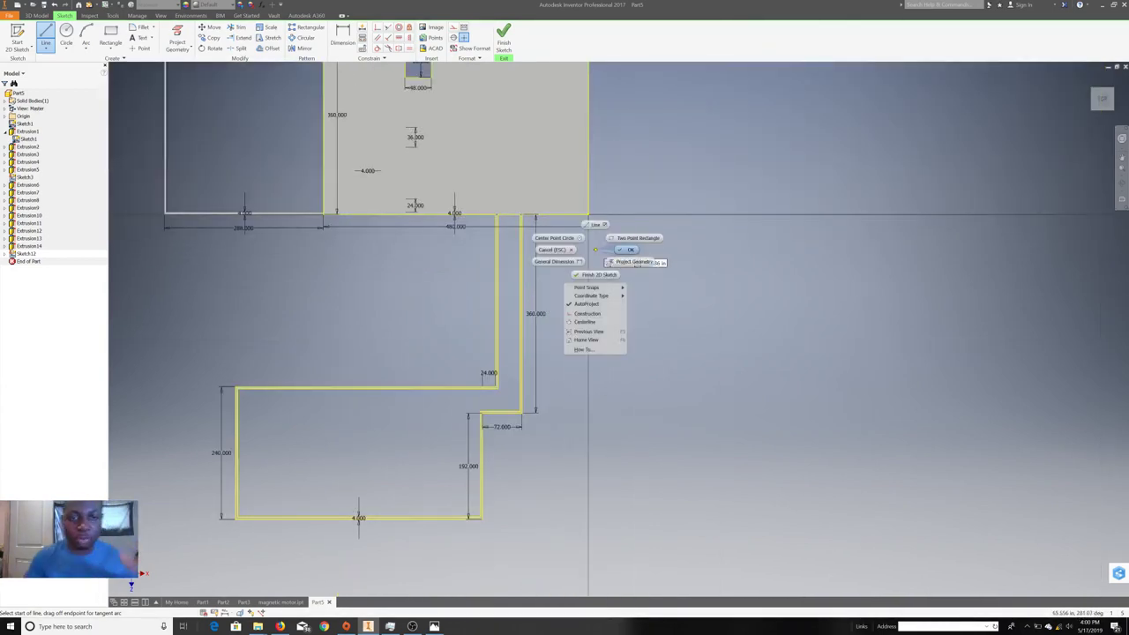
{"action": "key", "text": "Escape"}
- Offset the projected building outline just inside the profile for the parapet
{"action": "middle_click_drag", "start_coordinate": [595, 249], "coordinate": [578, 329]}
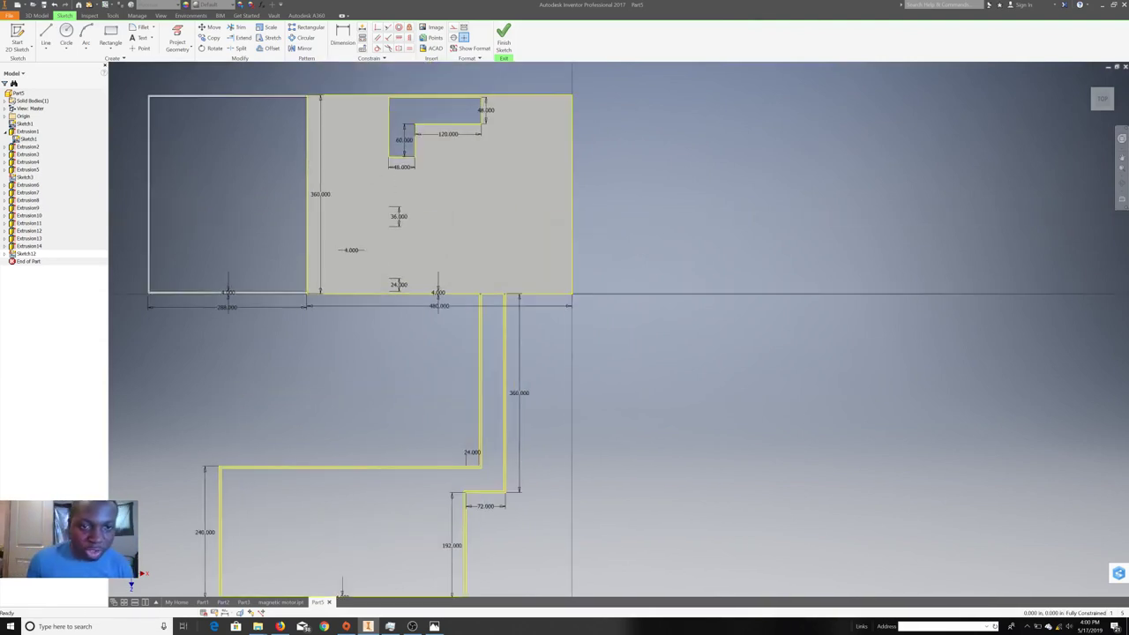
{"action": "scroll", "coordinate": [335, 203], "scroll_direction": "up", "scroll_amount": 6}
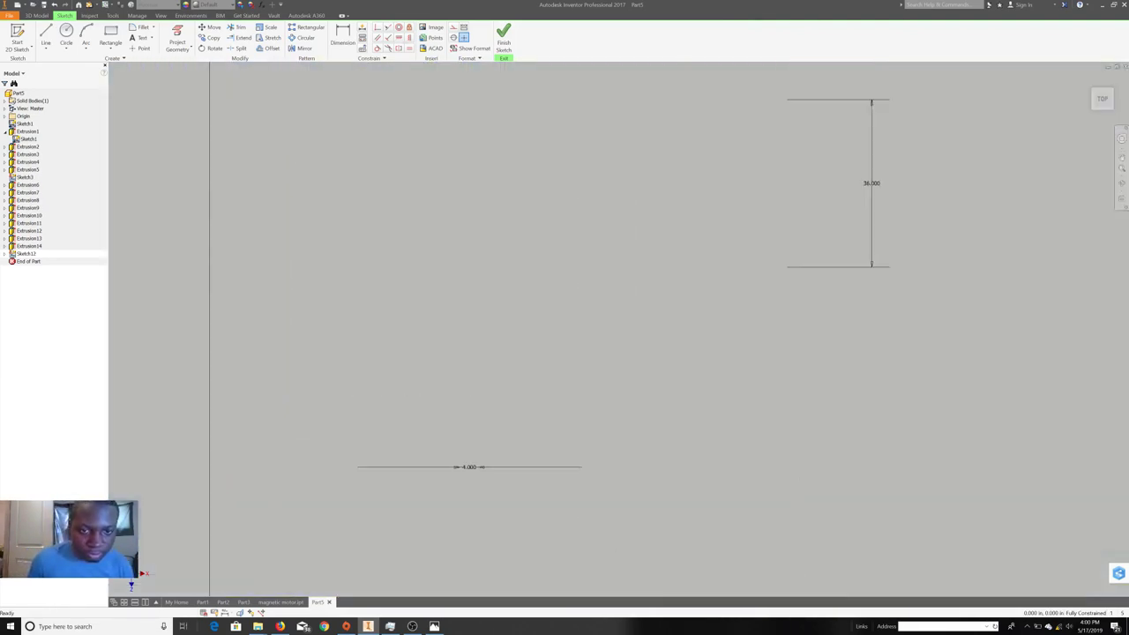
{"action": "scroll", "coordinate": [335, 203], "scroll_direction": "down", "scroll_amount": 3}
{"action": "scroll", "coordinate": [344, 302], "scroll_direction": "down", "scroll_amount": 2}
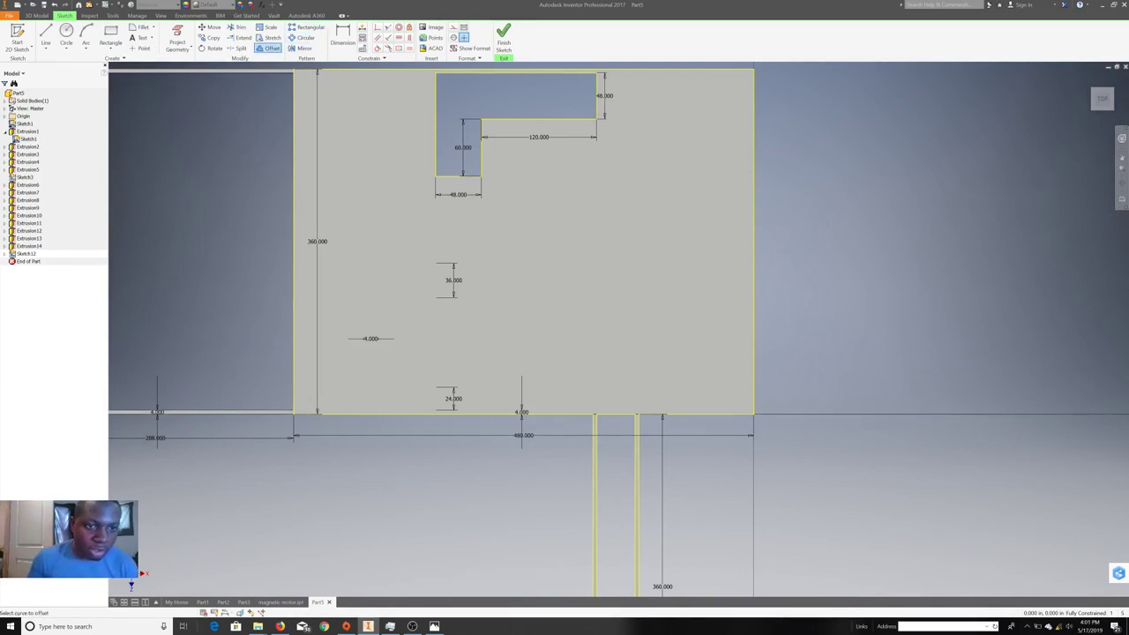
{"action": "left_click", "coordinate": [295, 128]}
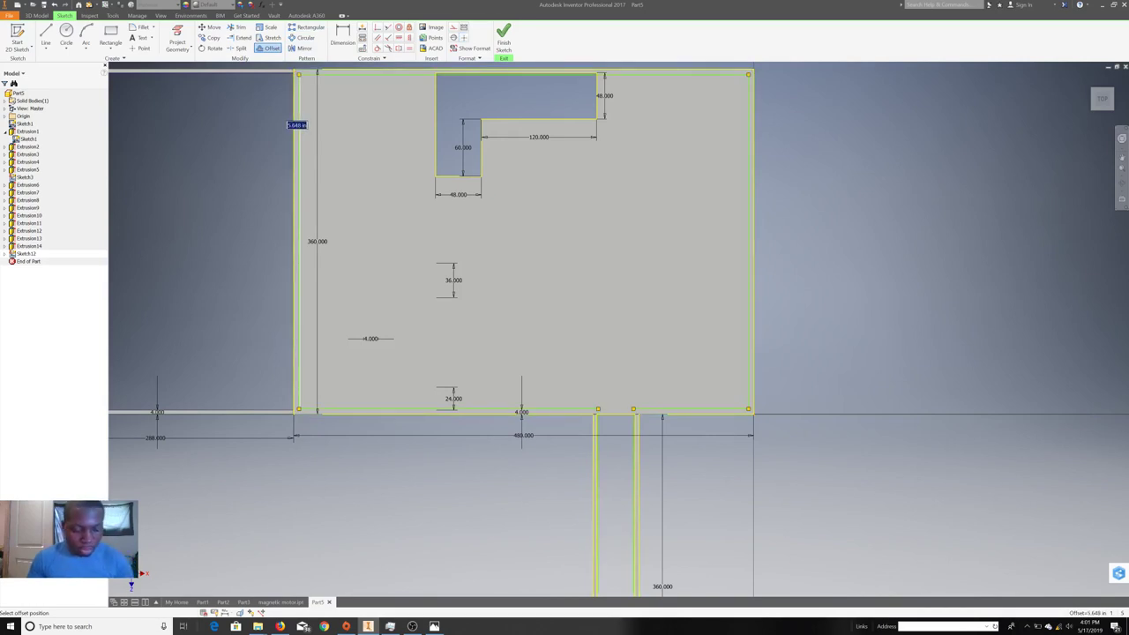
{"action": "left_click", "coordinate": [294, 125]}
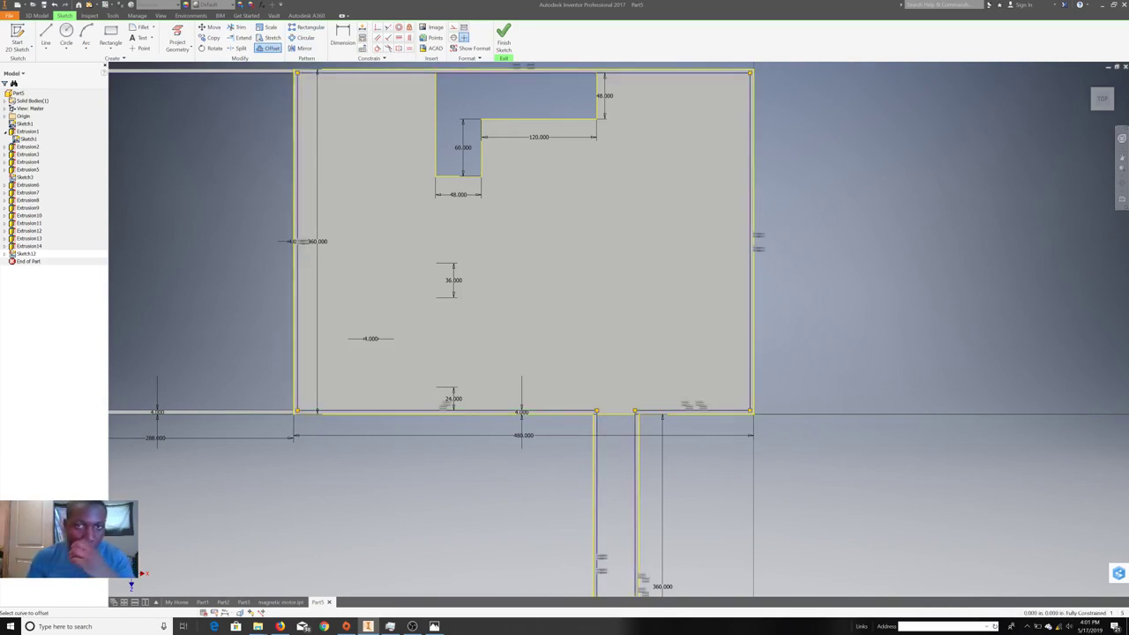
- Draw closing lines on the lower stepped profile and finish Sketch12
{"action": "key", "text": "l"}
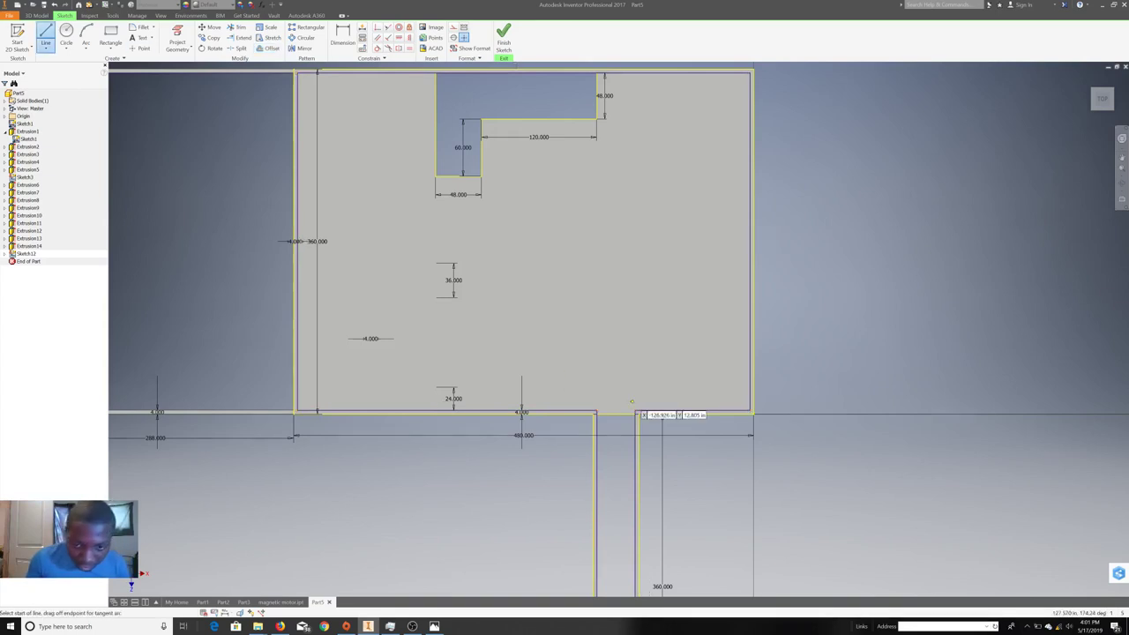
{"action": "scroll", "coordinate": [633, 410], "scroll_direction": "up", "scroll_amount": 4}
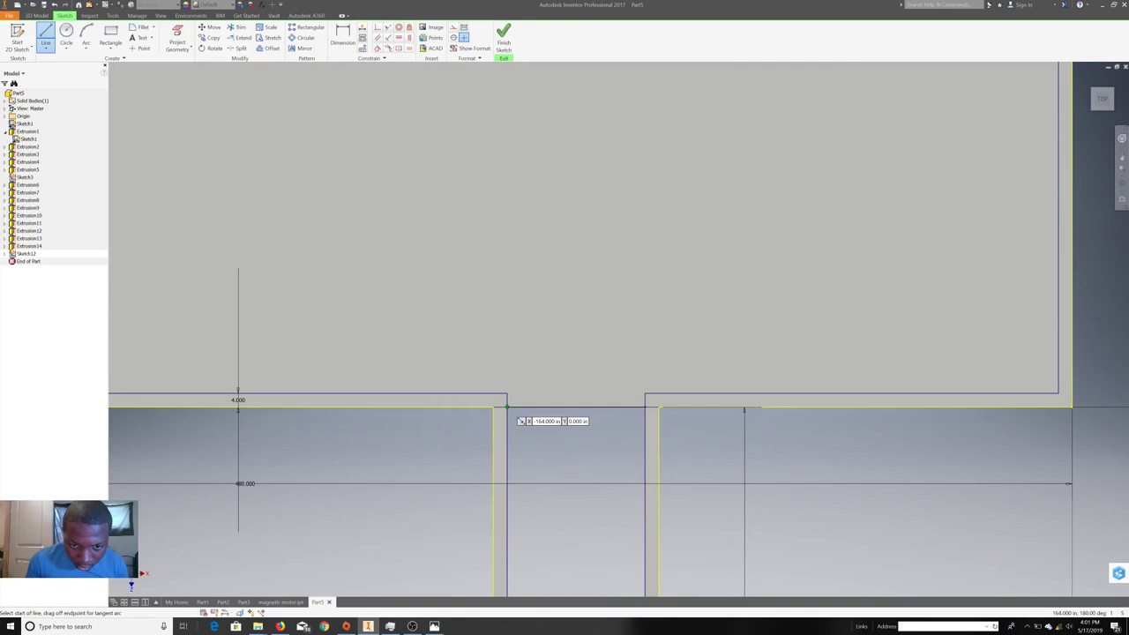
{"action": "scroll", "coordinate": [529, 416], "scroll_direction": "down", "scroll_amount": 5}
{"action": "middle_click_drag", "start_coordinate": [598, 556], "coordinate": [662, 277]}
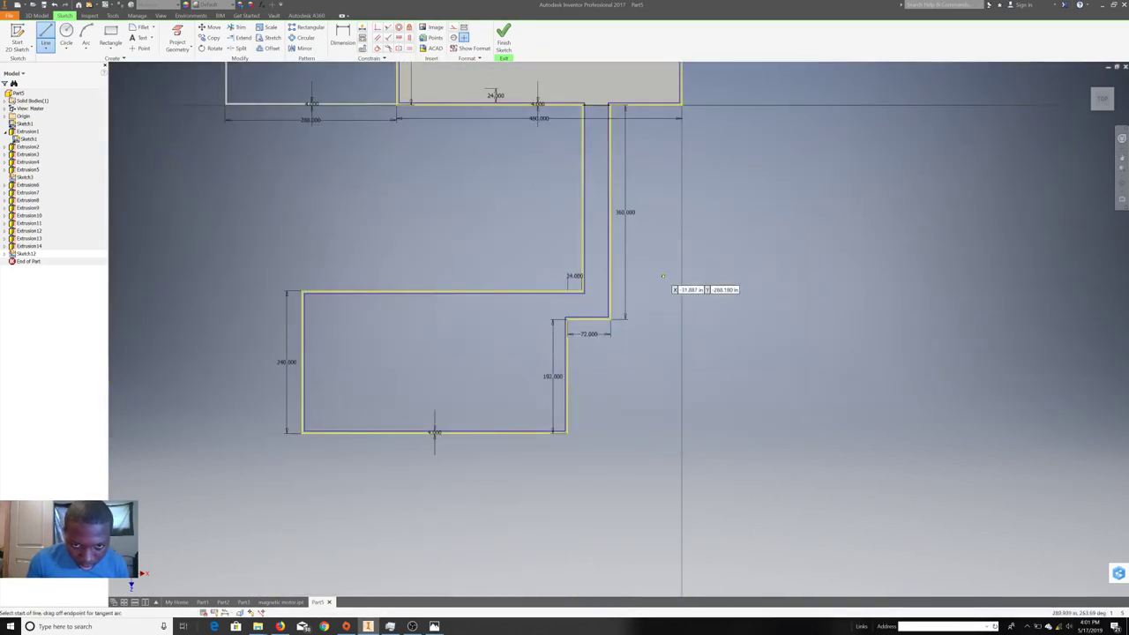
{"action": "scroll", "coordinate": [662, 277], "scroll_direction": "up", "scroll_amount": 3}
{"action": "right_click", "coordinate": [660, 273]}
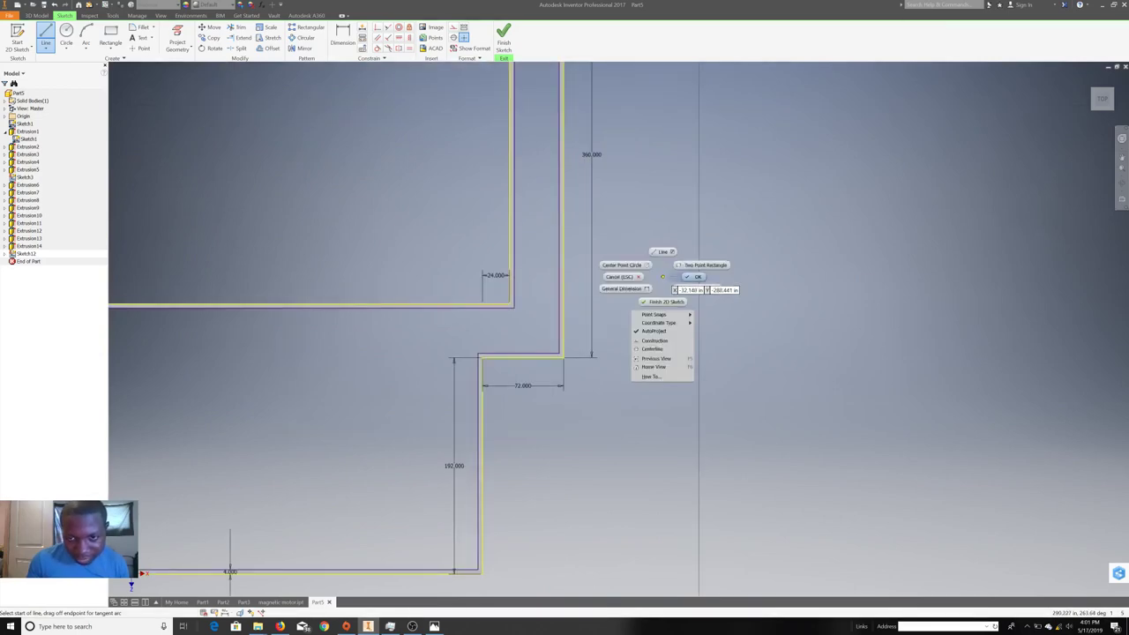
{"action": "left_click", "coordinate": [661, 249]}
{"action": "scroll", "coordinate": [529, 274], "scroll_direction": "down", "scroll_amount": 5}
{"action": "middle_click_drag", "start_coordinate": [567, 268], "coordinate": [706, 326]}
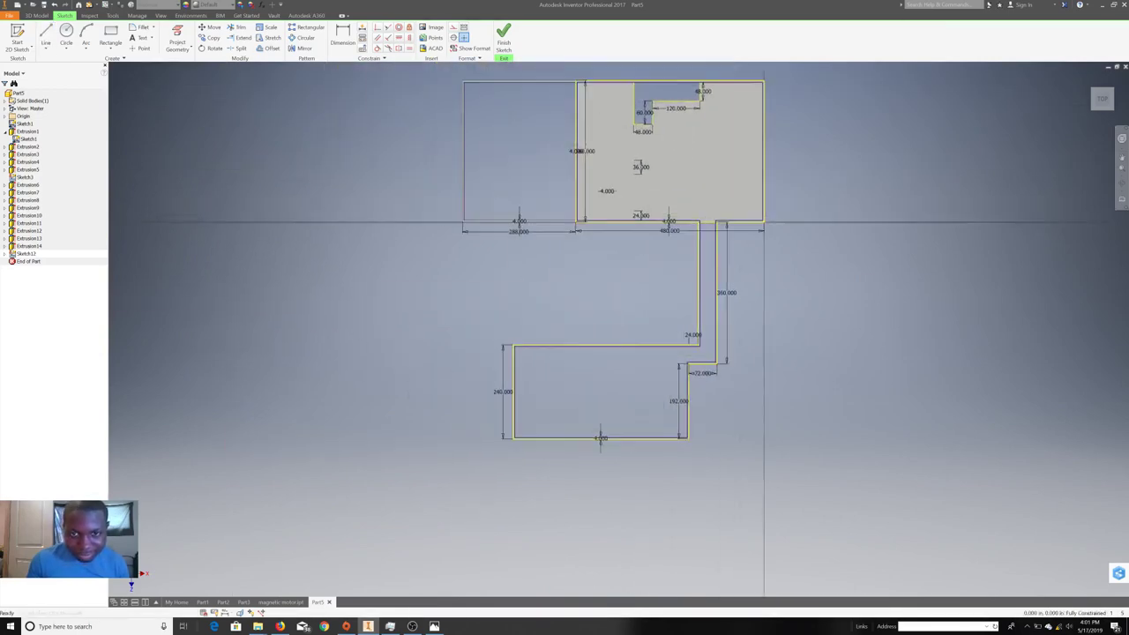
{"action": "scroll", "coordinate": [706, 326], "scroll_direction": "up", "scroll_amount": 3}
{"action": "left_click", "coordinate": [503, 40]}
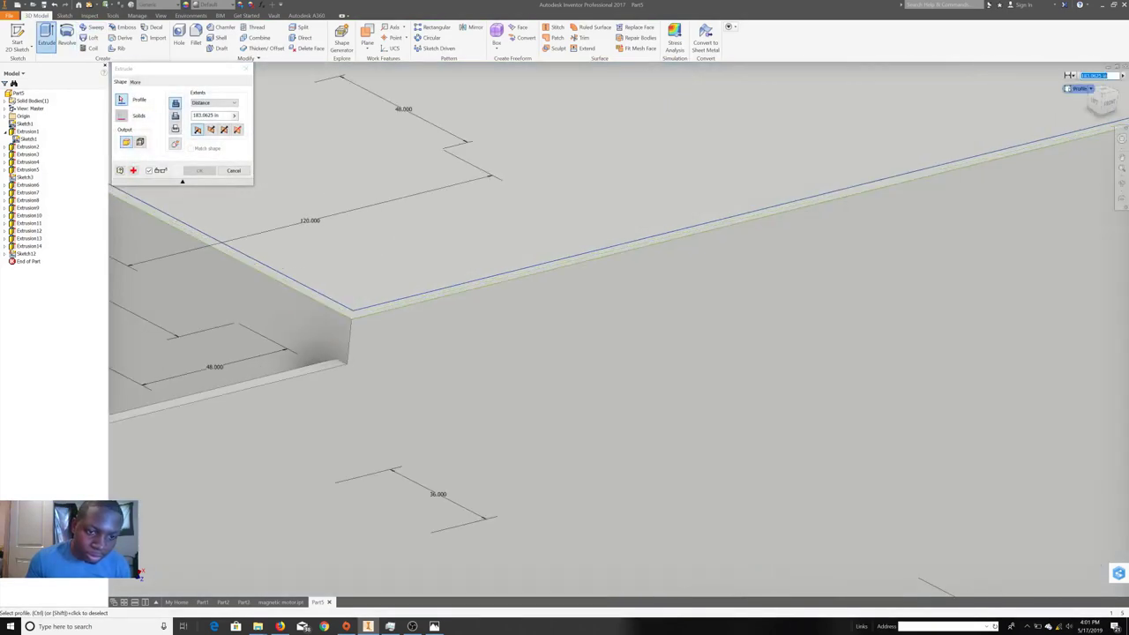
- Pick the new sketch profile and set the extrusion distance to 108 in
{"action": "left_click", "coordinate": [449, 221]}
{"action": "scroll", "coordinate": [448, 220], "scroll_direction": "down", "scroll_amount": 5}
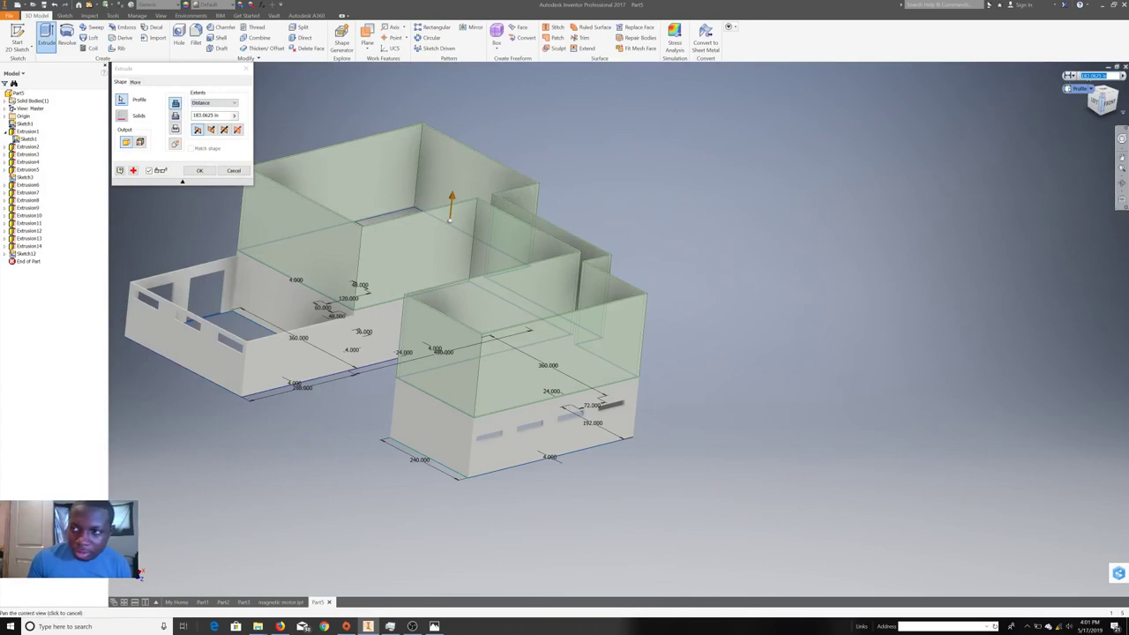
{"action": "left_click", "coordinate": [1096, 99]}
{"action": "middle_click_drag", "start_coordinate": [618, 329], "coordinate": [618, 329], "text": "shift"}
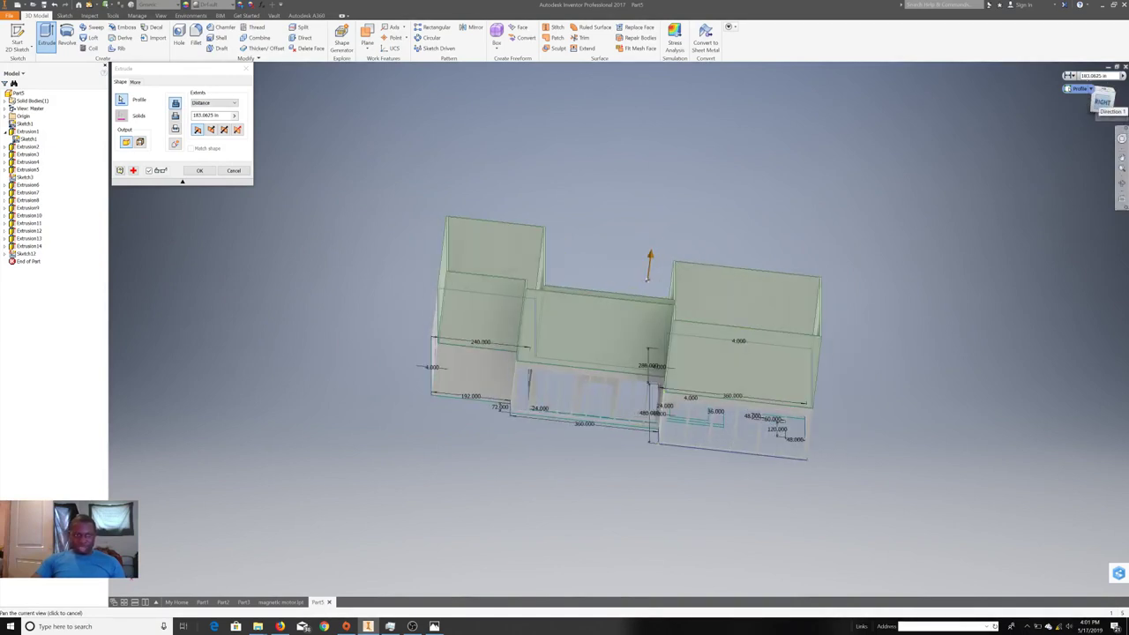
{"action": "middle_click_drag", "start_coordinate": [618, 329], "coordinate": [619, 329]}
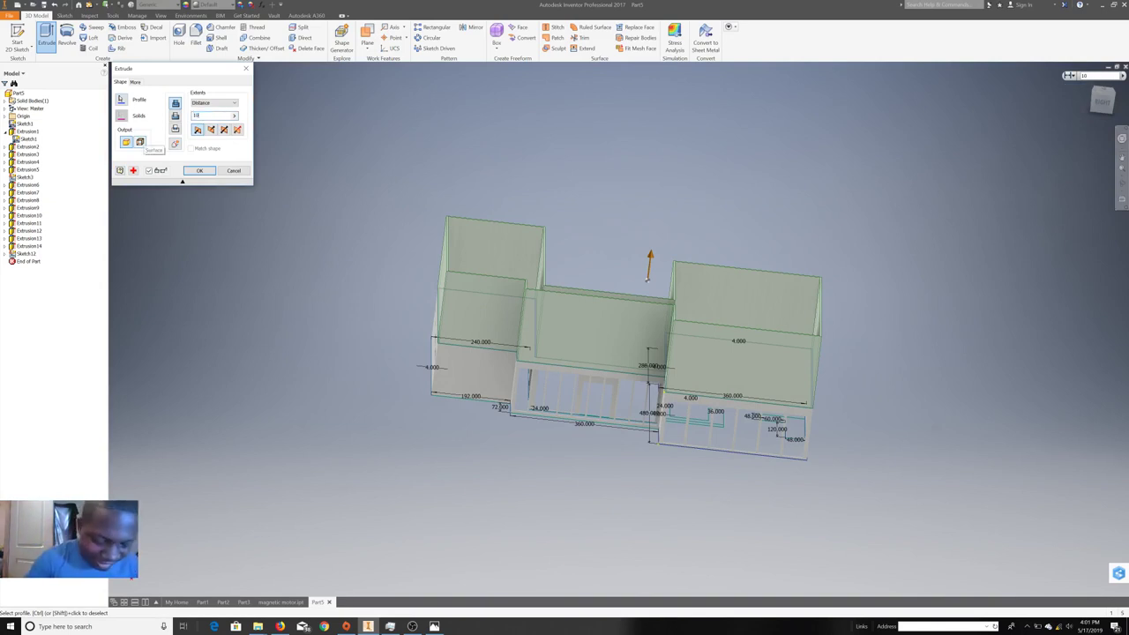
{"action": "type", "text": "108"}
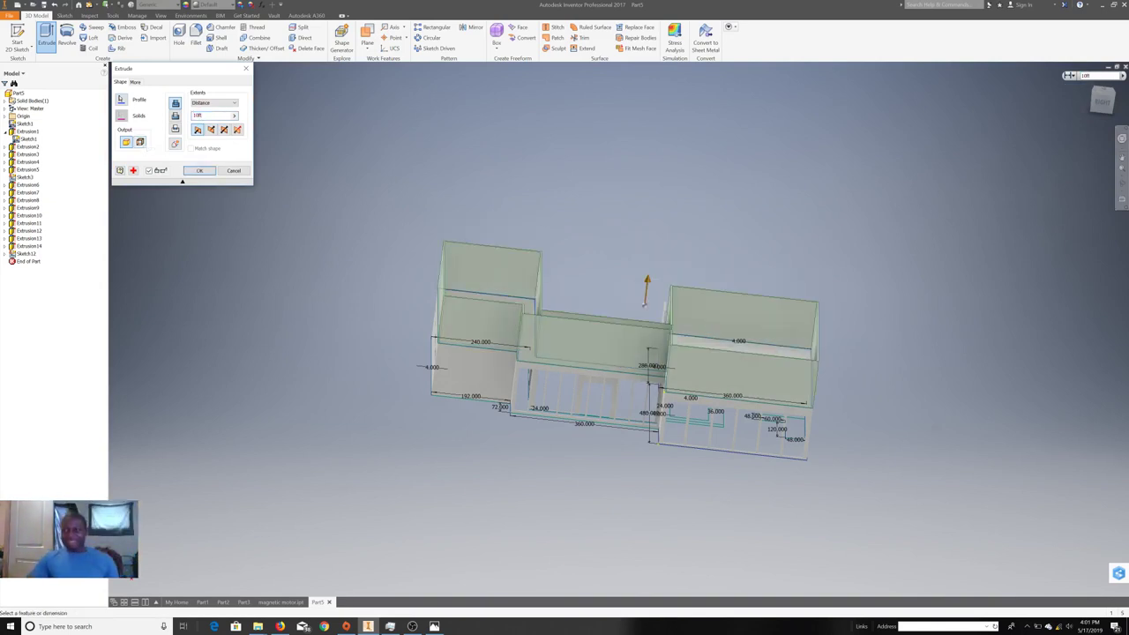
- Check the 108 in preview from right, top and front views, then create Extrusion15
{"action": "middle_click", "coordinate": [619, 328]}
{"action": "left_click", "coordinate": [1103, 101]}
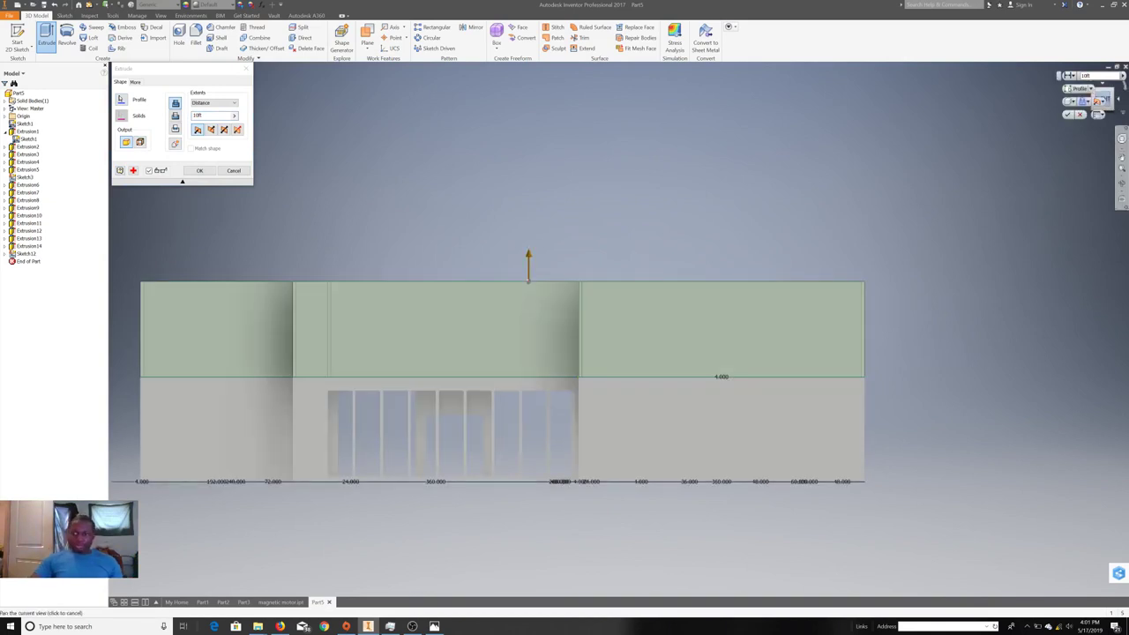
{"action": "middle_click_drag", "start_coordinate": [573, 353], "coordinate": [530, 324]}
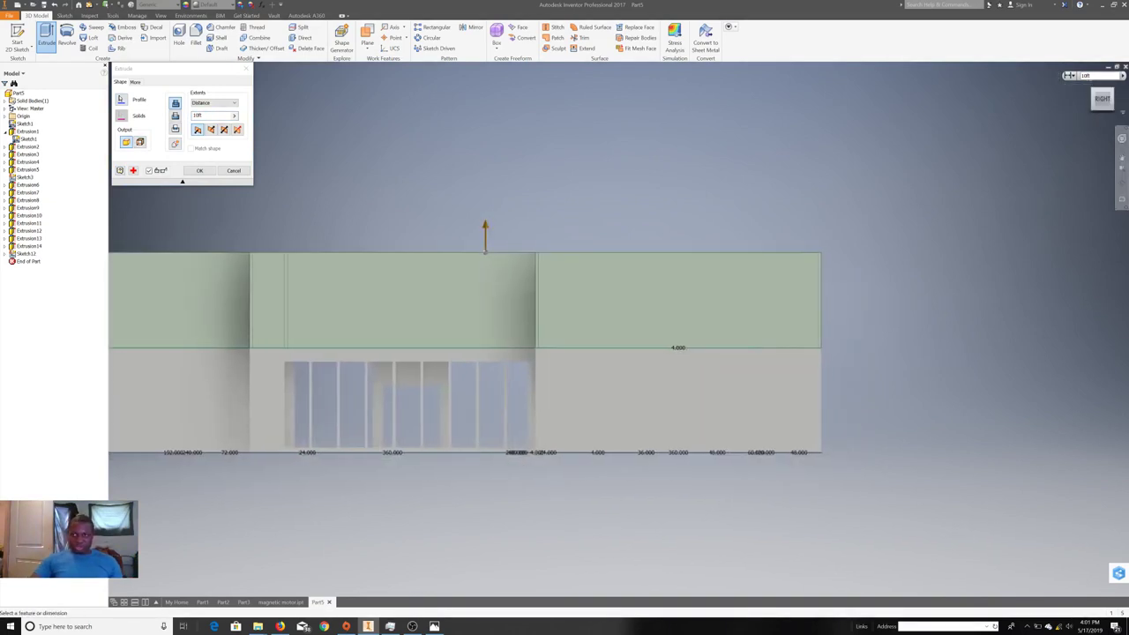
{"action": "middle_click_drag", "start_coordinate": [444, 351], "coordinate": [444, 352], "text": "shift"}
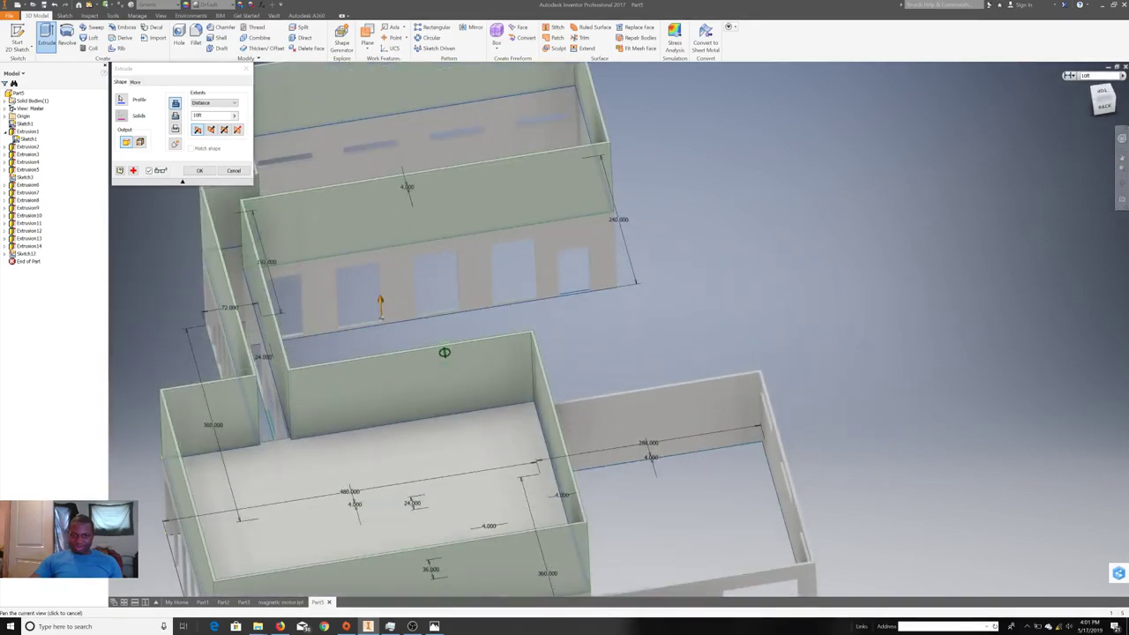
{"action": "middle_click_drag", "start_coordinate": [444, 352], "coordinate": [444, 353], "text": "shift"}
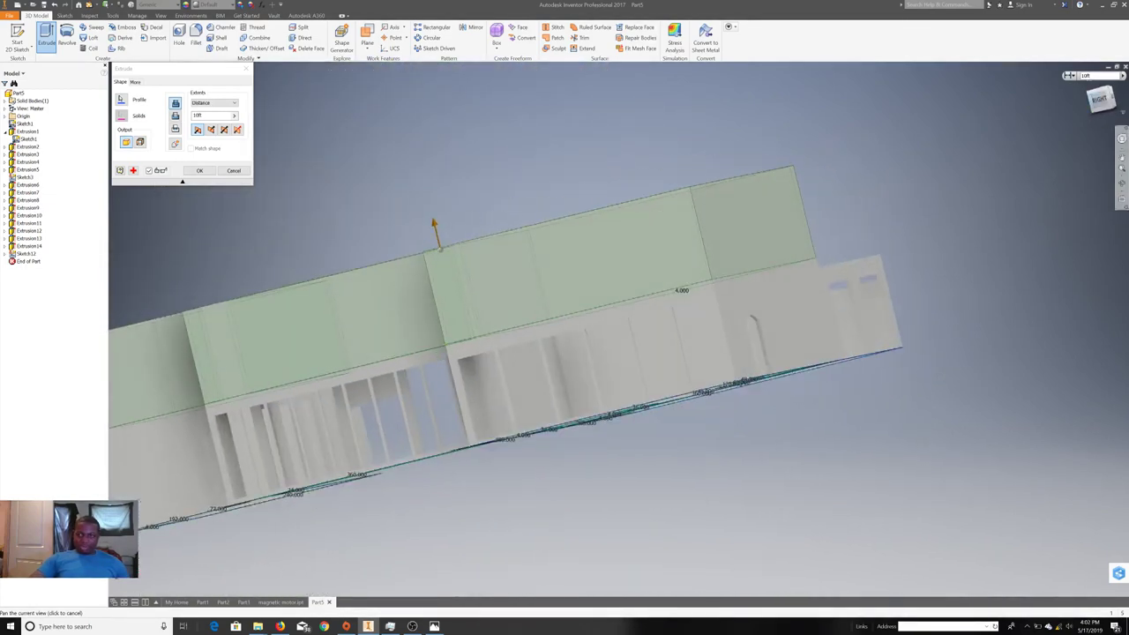
{"action": "key", "text": "F5"}
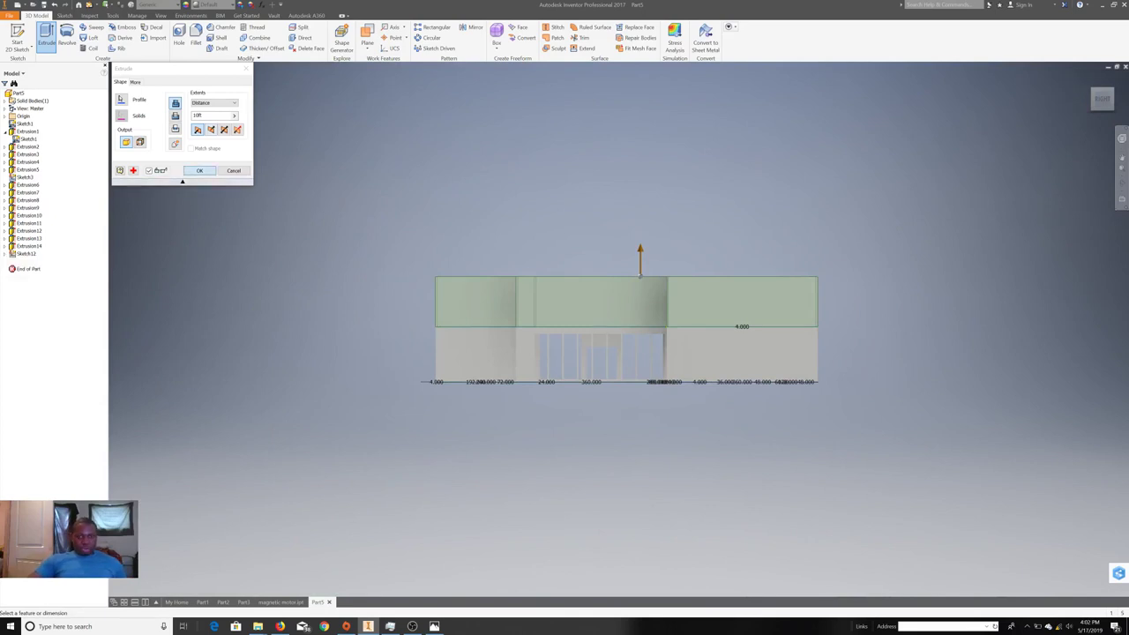
{"action": "left_click", "coordinate": [199, 171]}
{"action": "left_click_drag", "start_coordinate": [618, 328], "coordinate": [635, 352]}
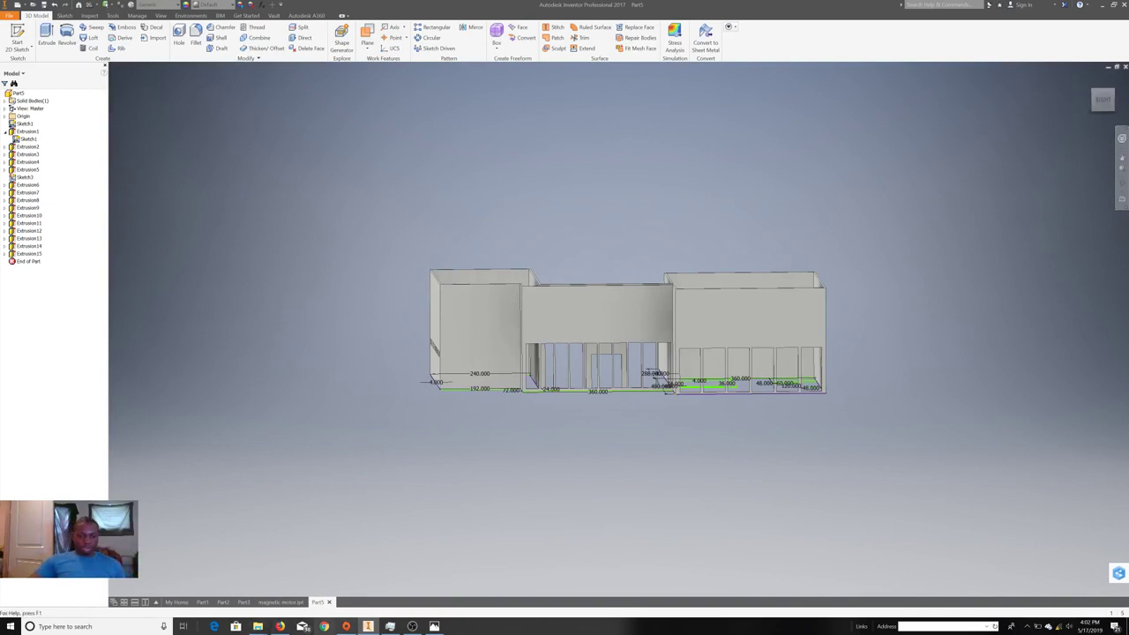
{"action": "left_click", "coordinate": [324, 627]}
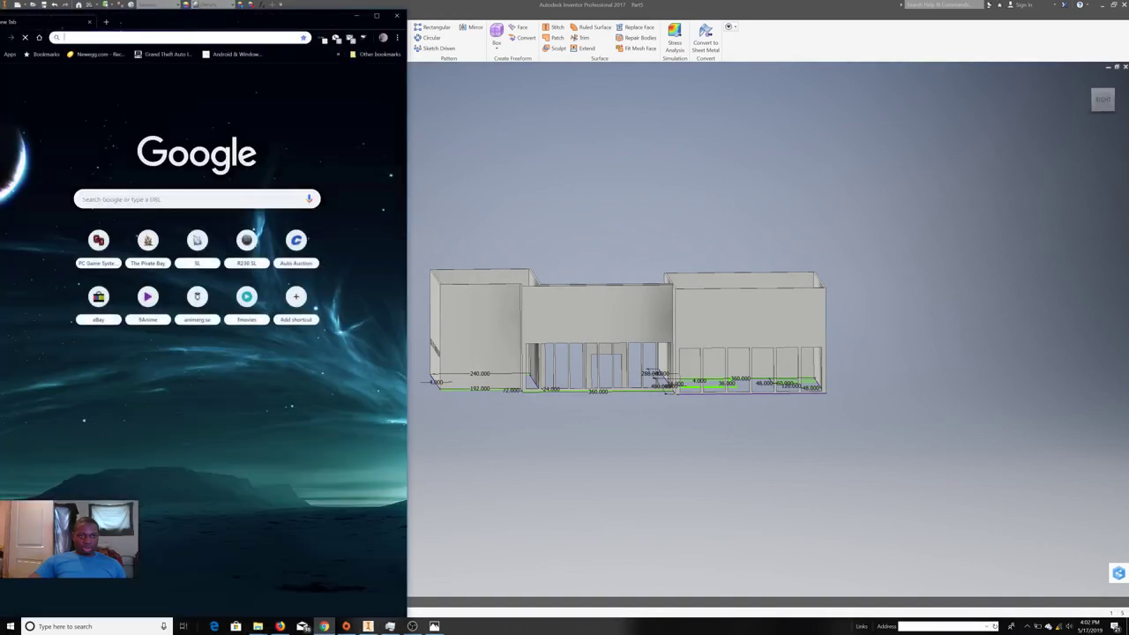
{"action": "type", "text": "single sl"}
{"action": "type", "text": "ope+roof&oq=single+slope+roof&a"}
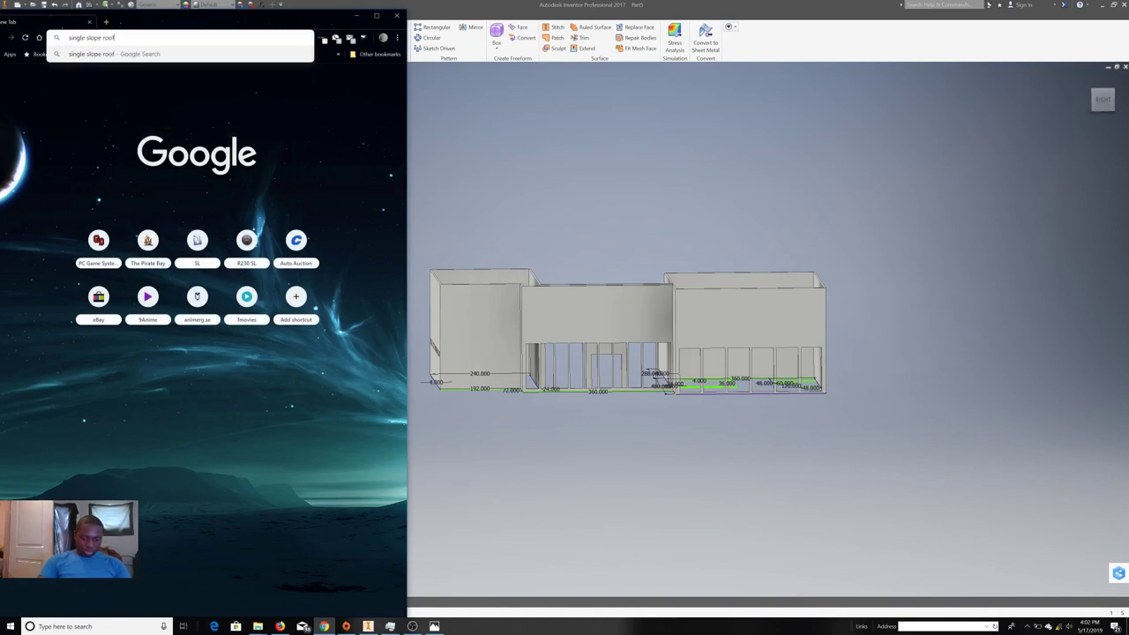
{"action": "key", "text": "Return"}
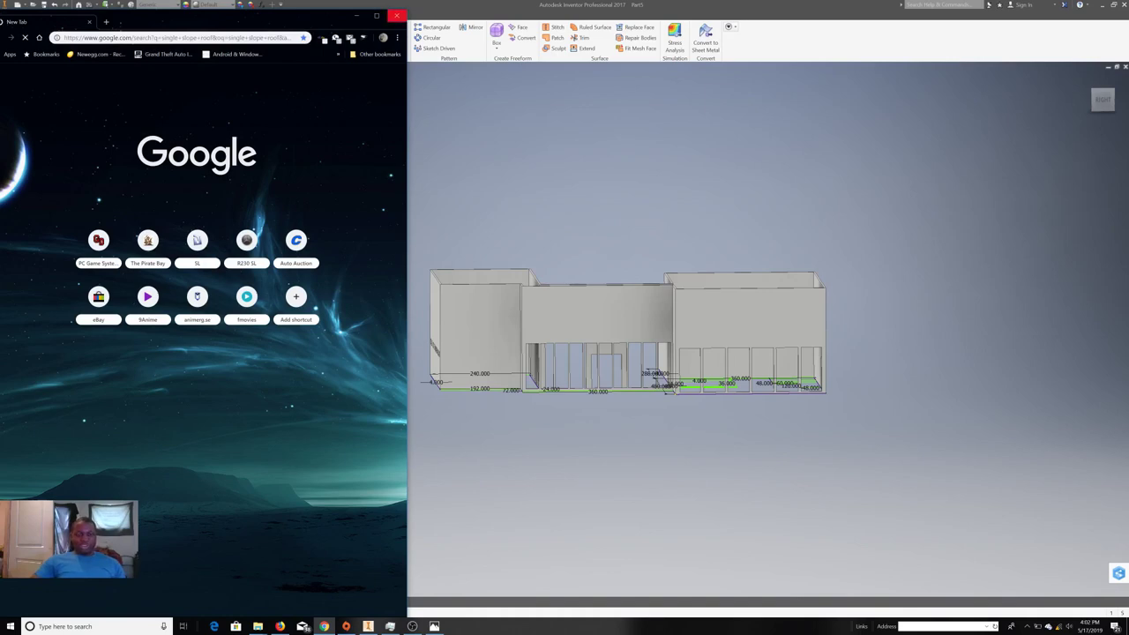
{"action": "key", "text": "alt+Tab"}
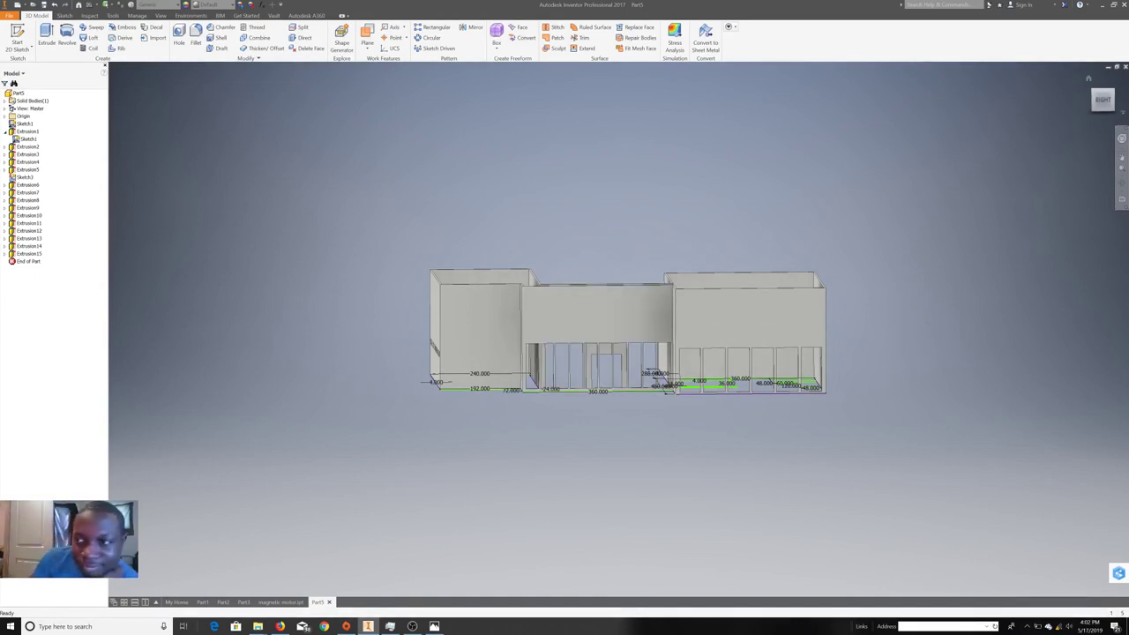
- Turn to a flat side elevation and start a new sketch on the tall wall block's side face
{"action": "left_click", "coordinate": [1088, 77]}
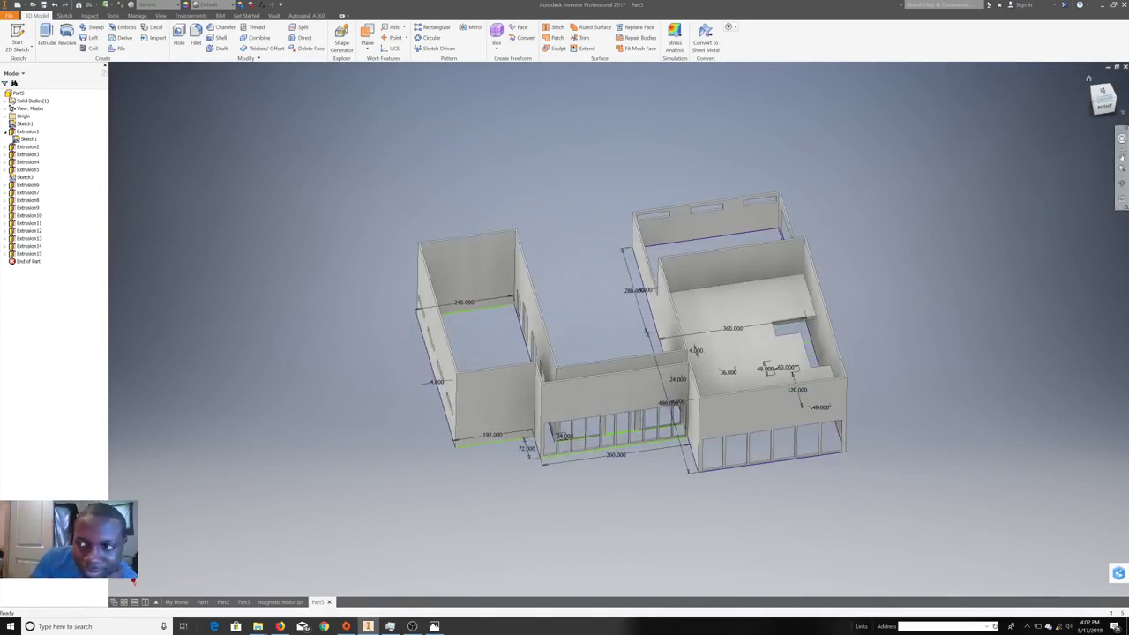
{"action": "key", "text": "F5"}
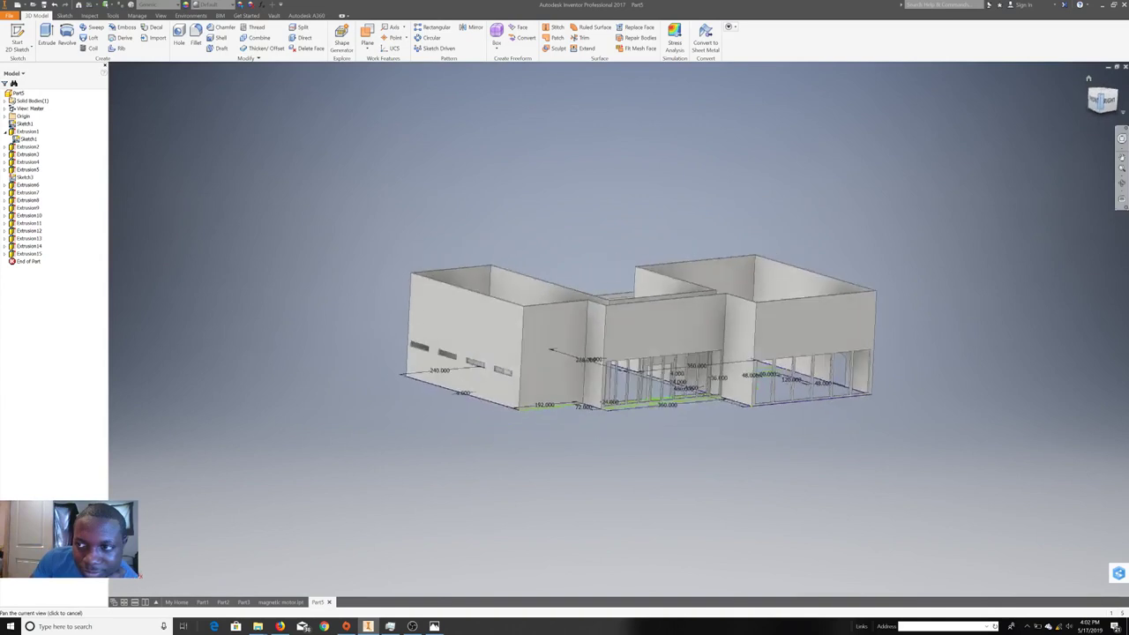
{"action": "key", "text": "F5"}
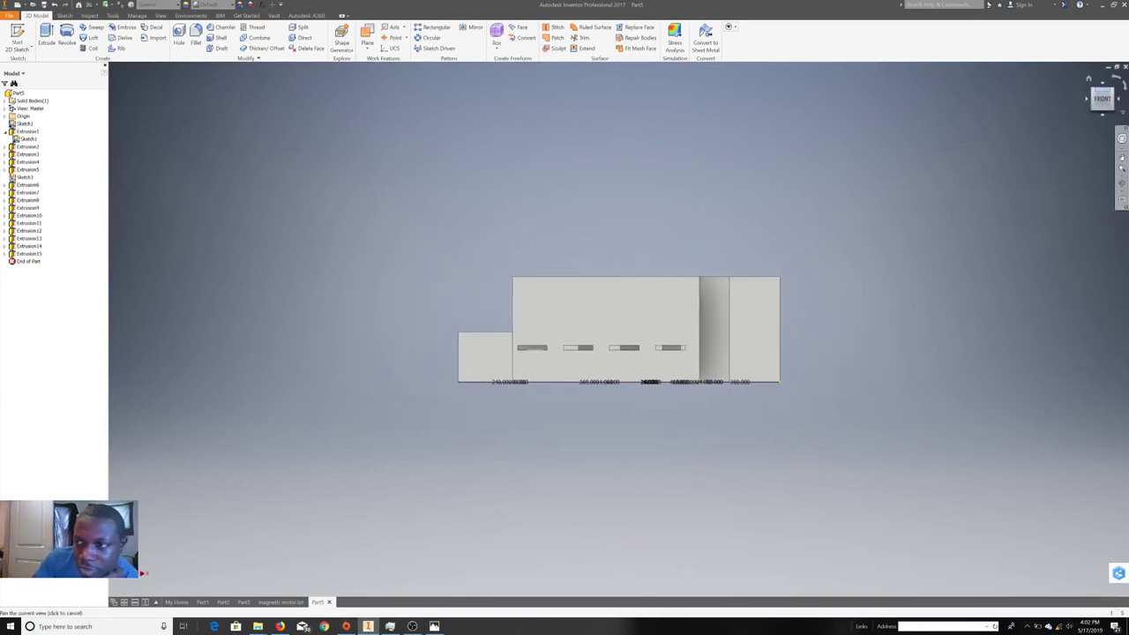
{"action": "key", "text": "F5"}
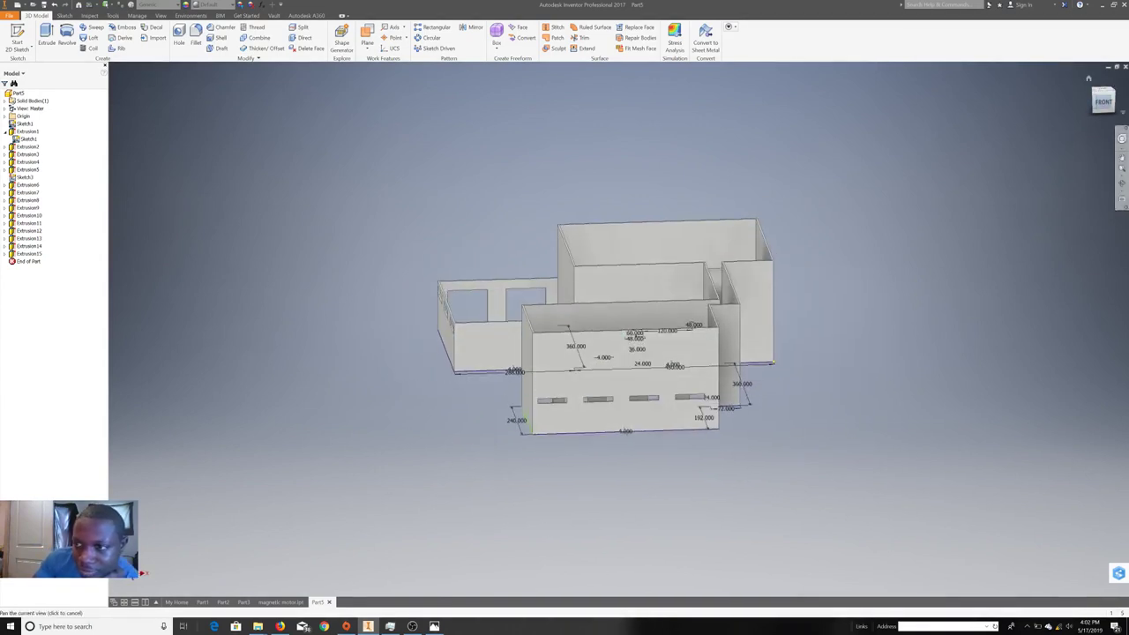
{"action": "key", "text": "F5"}
{"action": "key", "text": "F5"}
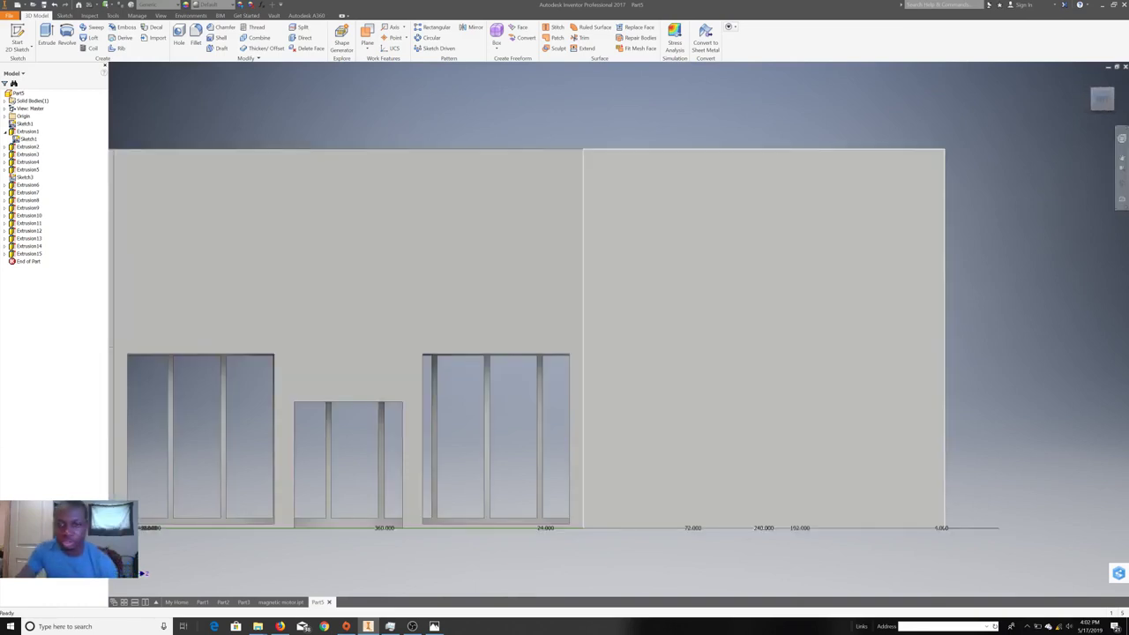
{"action": "right_click", "coordinate": [697, 268]}
{"action": "left_click", "coordinate": [701, 293]}
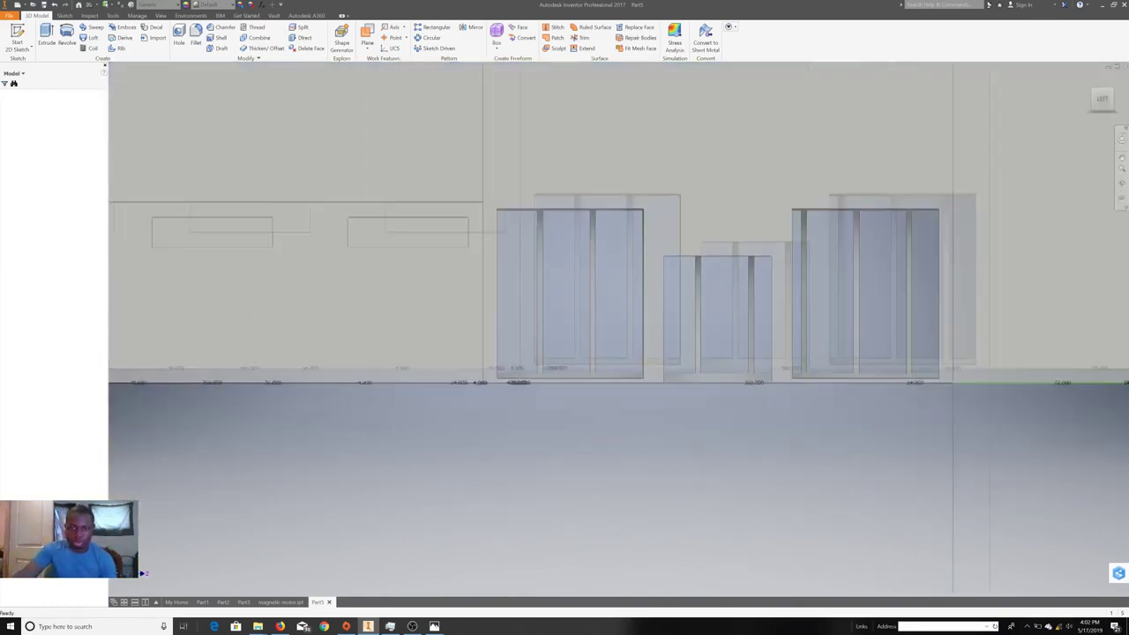
- Draw a 120-long angled line from the wall's bottom corner, then delete it
{"action": "key", "text": "l"}
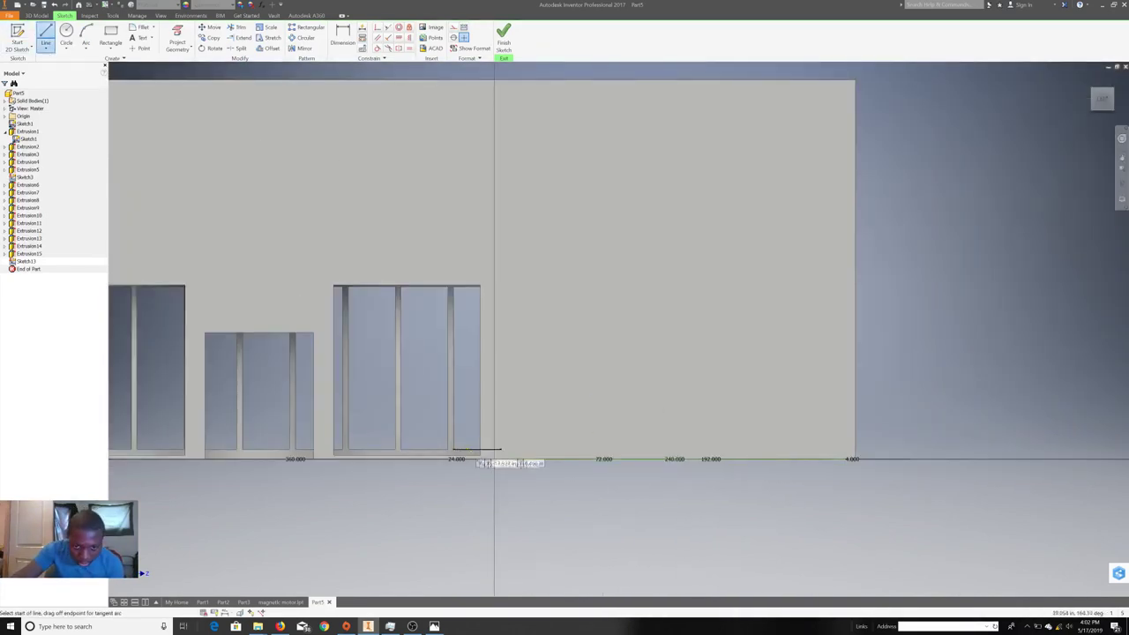
{"action": "left_click", "coordinate": [494, 459]}
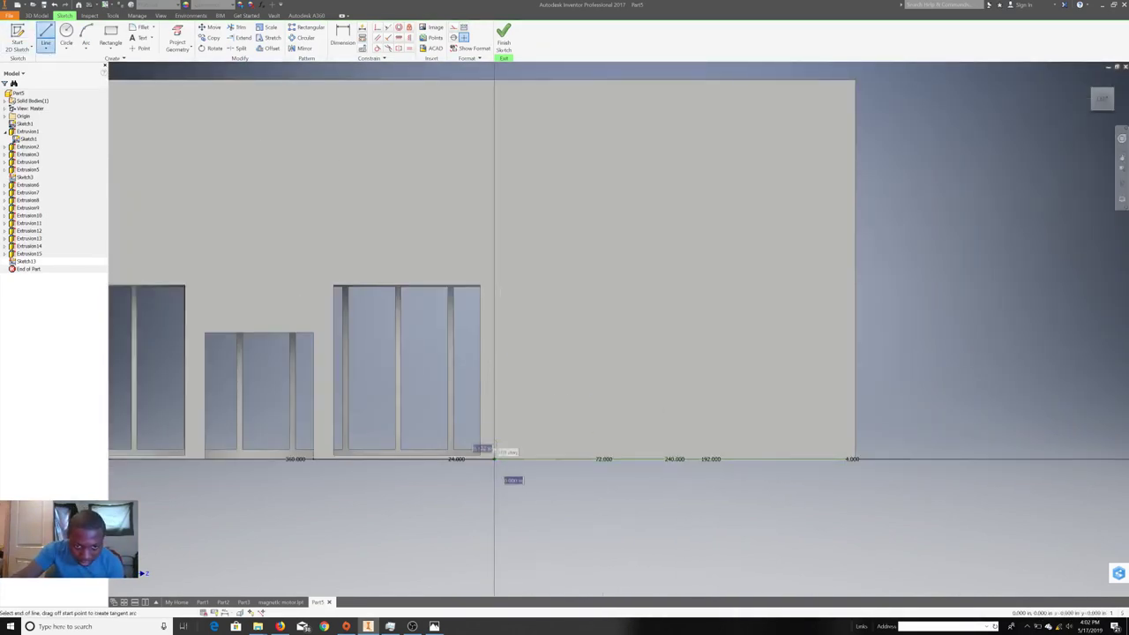
{"action": "key", "text": "Return"}
{"action": "right_click", "coordinate": [496, 294]}
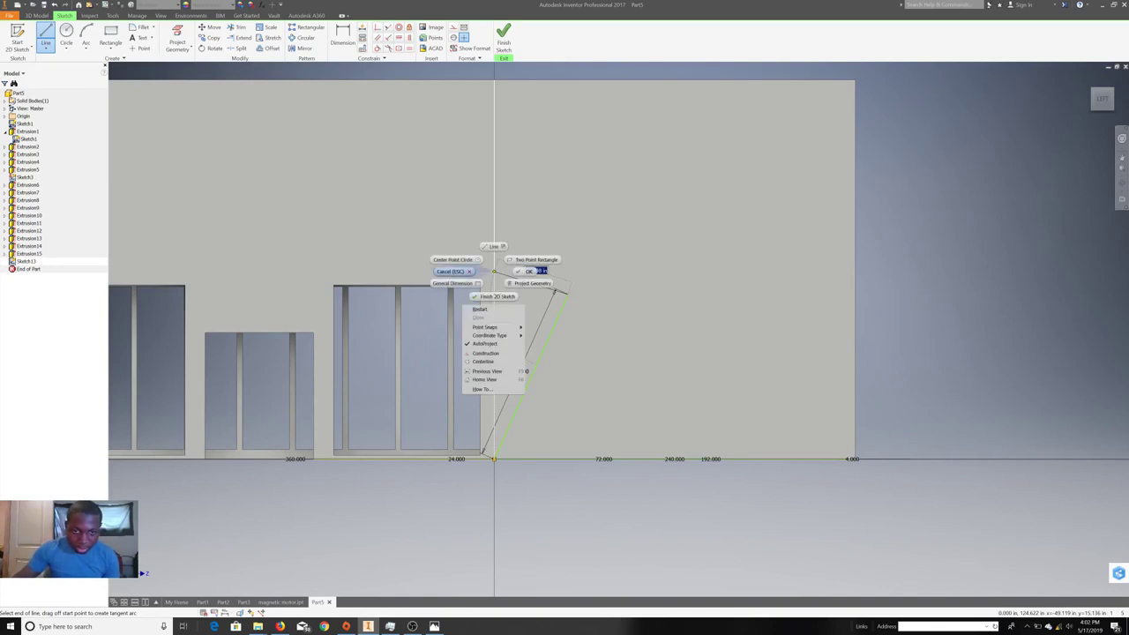
{"action": "left_click", "coordinate": [479, 261]}
{"action": "right_click", "coordinate": [541, 297]}
{"action": "left_click", "coordinate": [539, 364]}
- Project the wall face outline into the sketch
{"action": "left_click", "coordinate": [46, 35]}
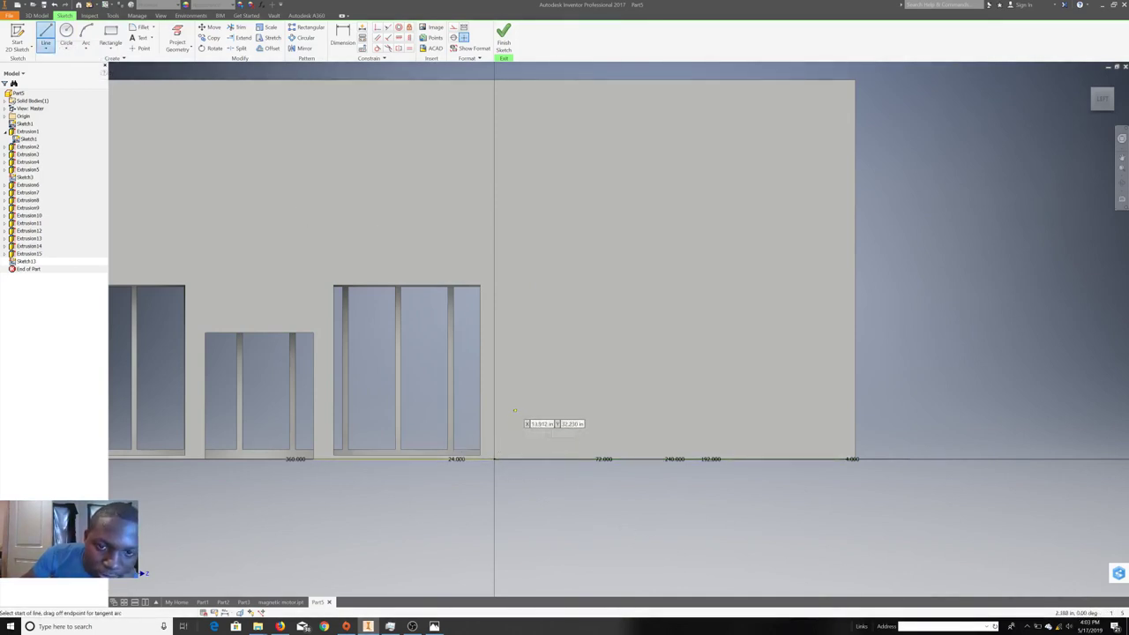
{"action": "right_click", "coordinate": [561, 368]}
{"action": "left_click", "coordinate": [548, 413]}
{"action": "right_click", "coordinate": [635, 369]}
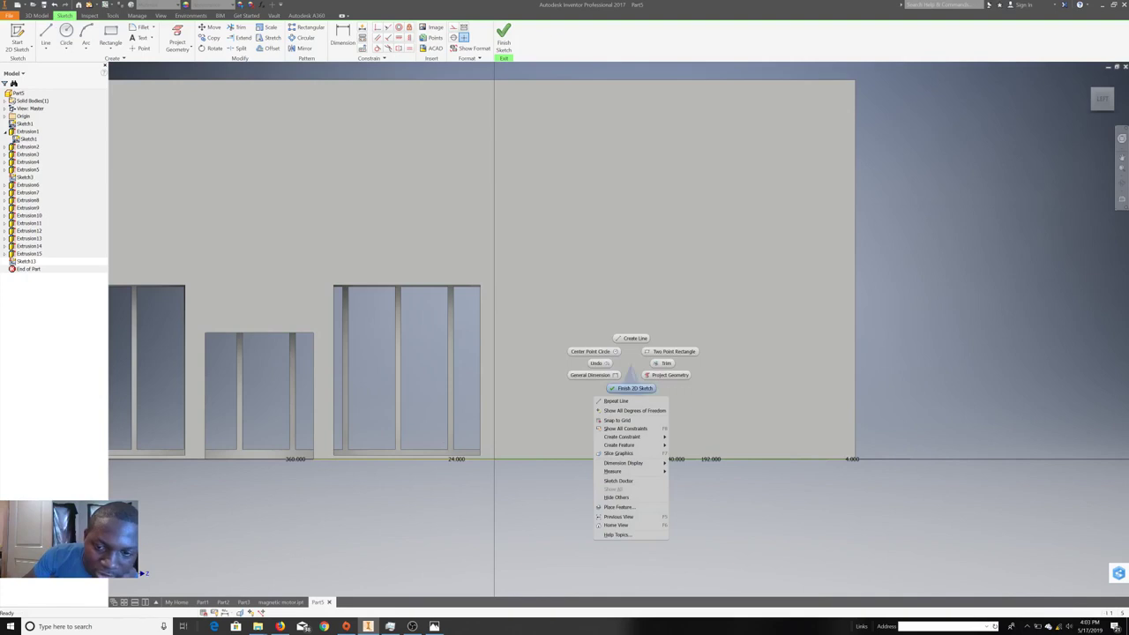
{"action": "left_click", "coordinate": [669, 375]}
{"action": "right_click", "coordinate": [926, 366]}
- Draw a horizontal line across the wall from its left edge to its right edge
{"action": "left_click", "coordinate": [45, 37]}
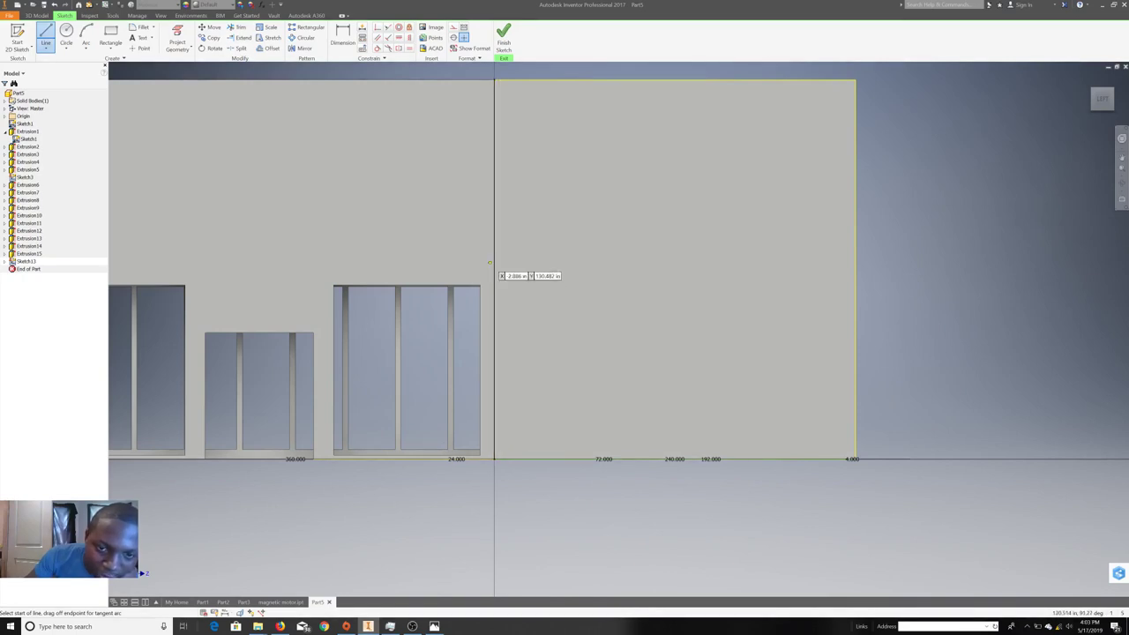
{"action": "left_click", "coordinate": [494, 269]}
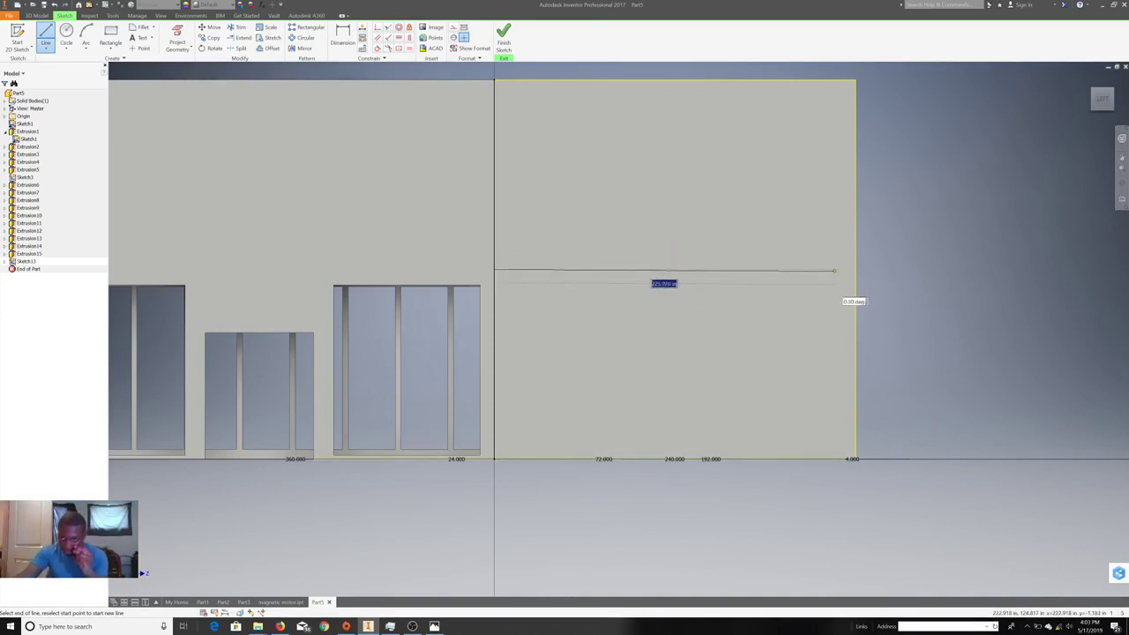
{"action": "double_click", "coordinate": [855, 269]}
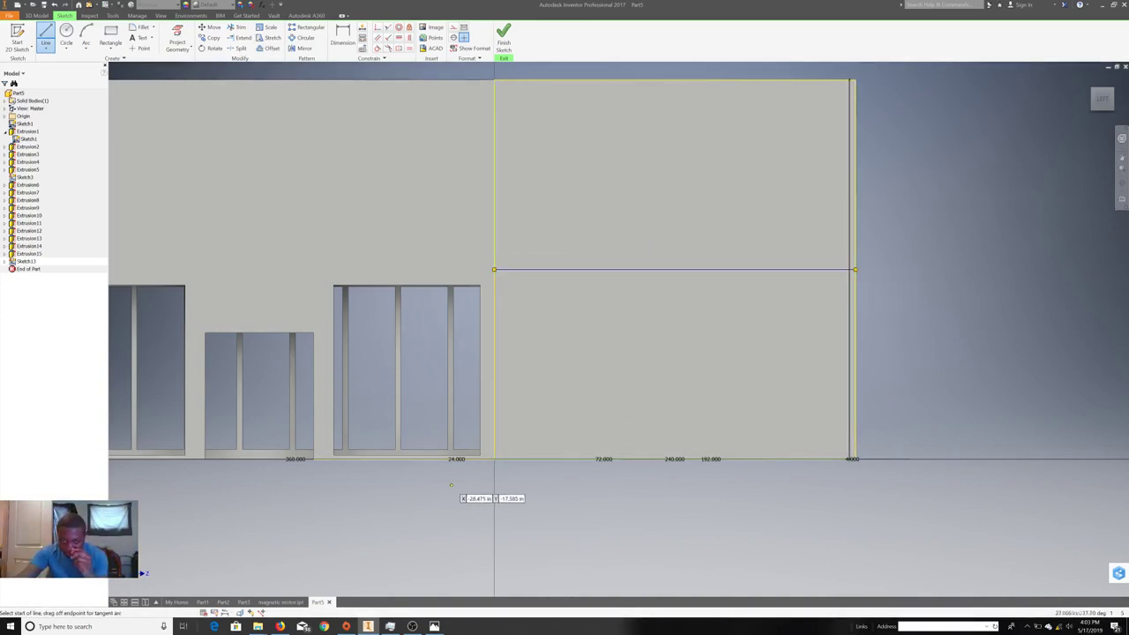
{"action": "left_click", "coordinate": [494, 269]}
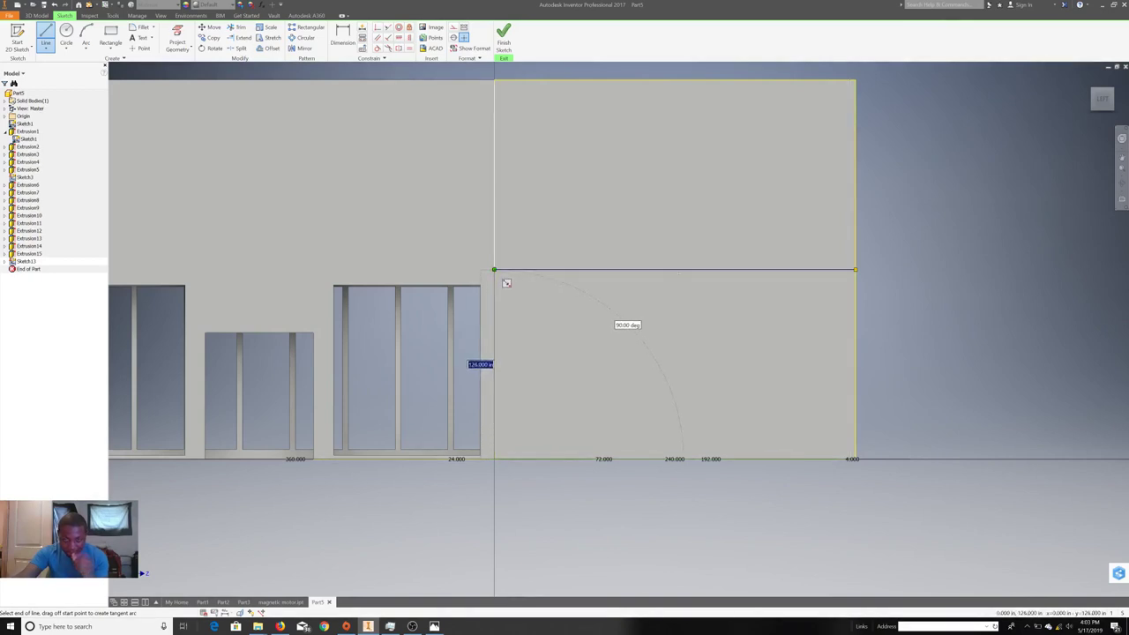
{"action": "right_click", "coordinate": [506, 282]}
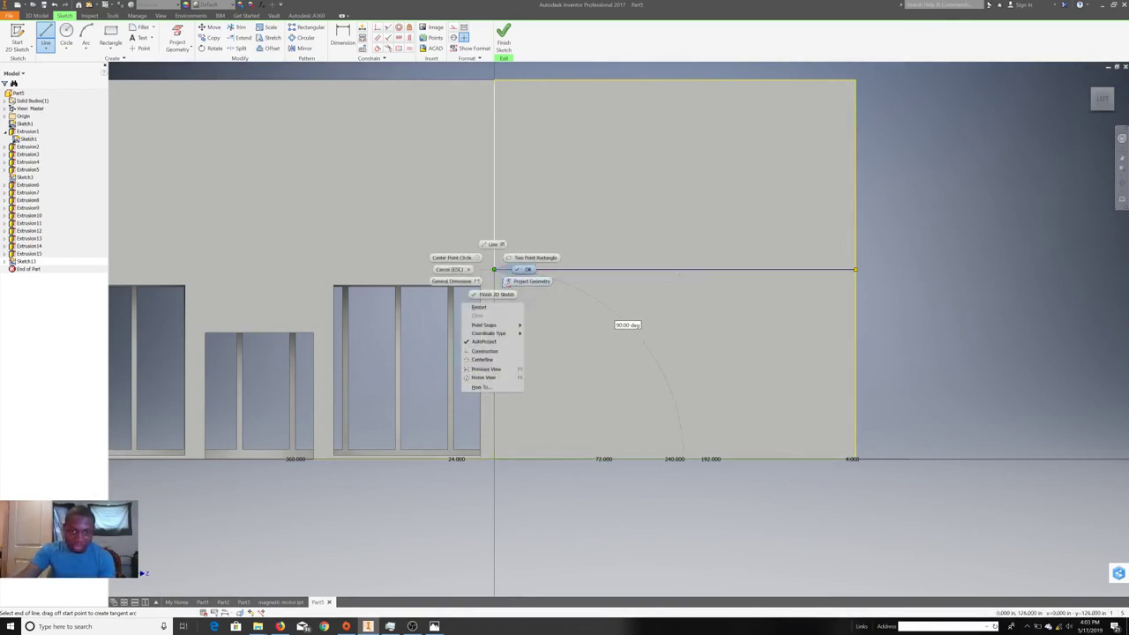
{"action": "left_click", "coordinate": [521, 276]}
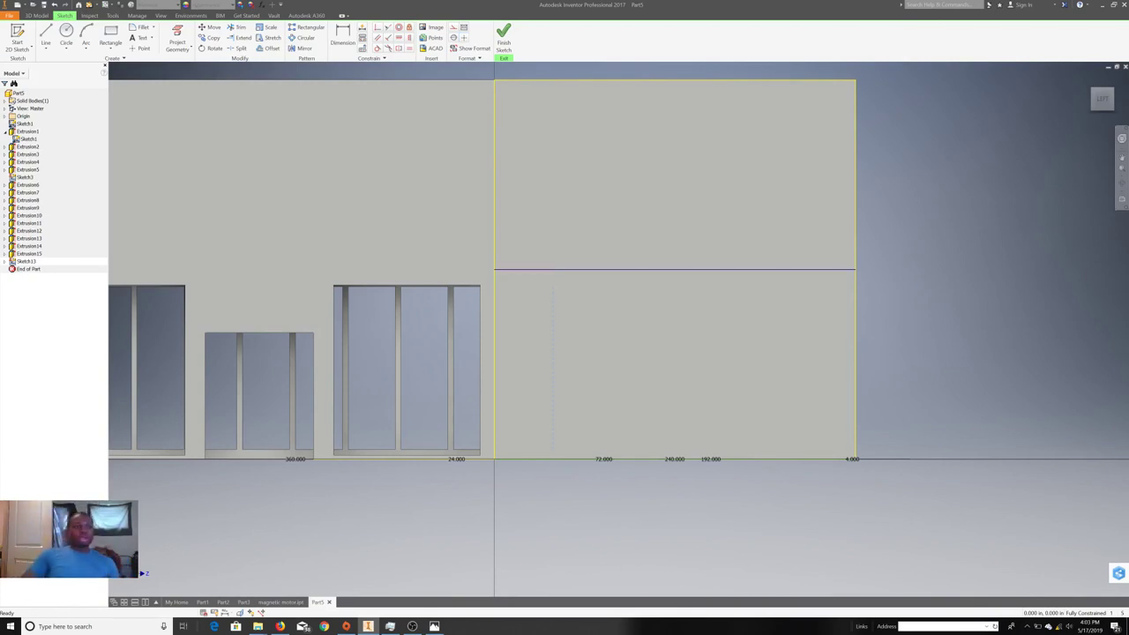
- Draw the sloped line from the wall outline's right edge down to the left side
{"action": "key", "text": "l"}
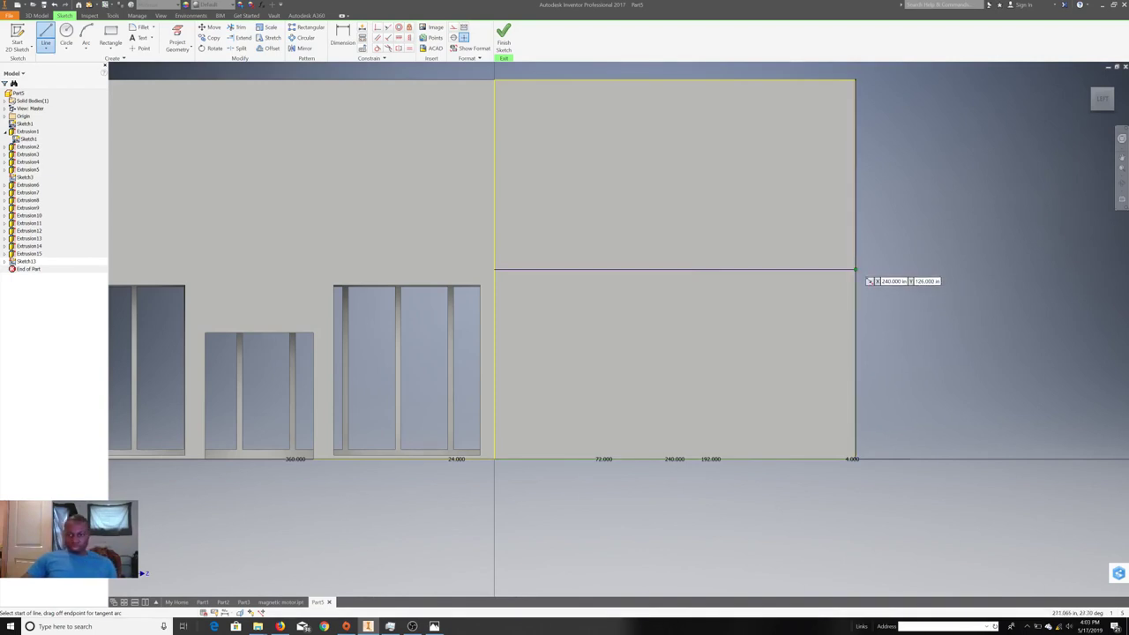
{"action": "left_click", "coordinate": [854, 269]}
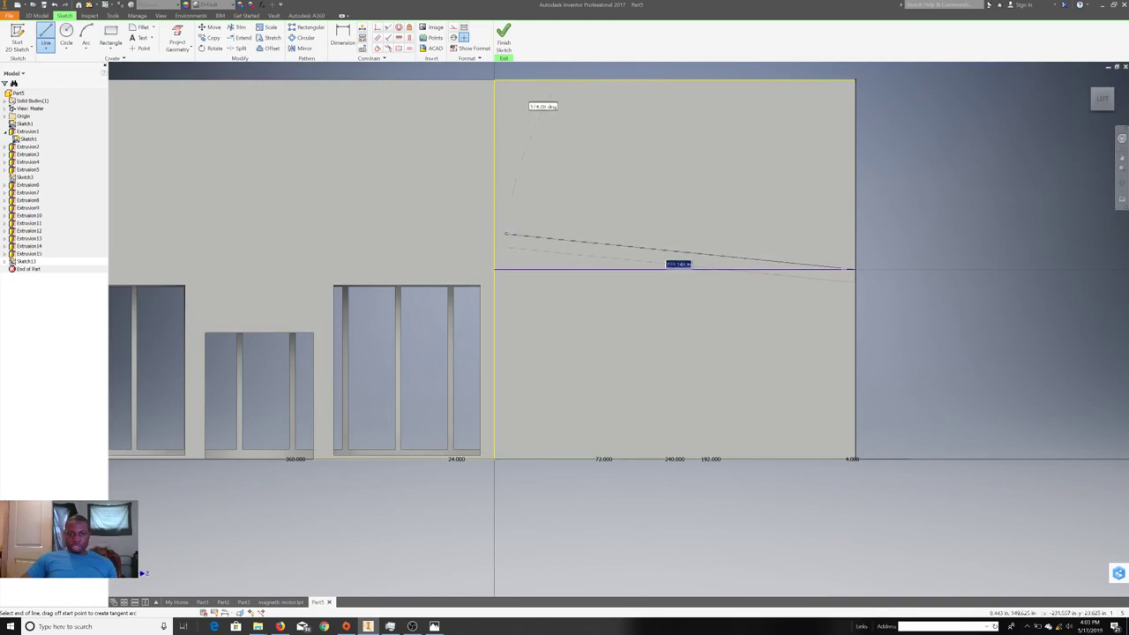
{"action": "double_click", "coordinate": [494, 231]}
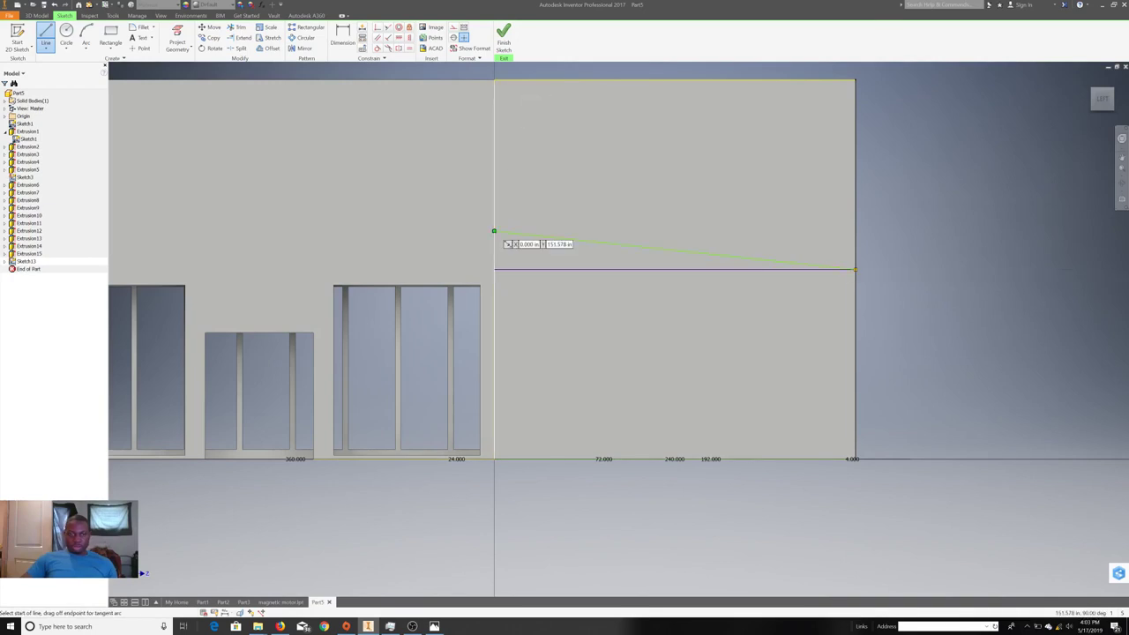
{"action": "right_click", "coordinate": [576, 184]}
{"action": "left_click", "coordinate": [575, 159]}
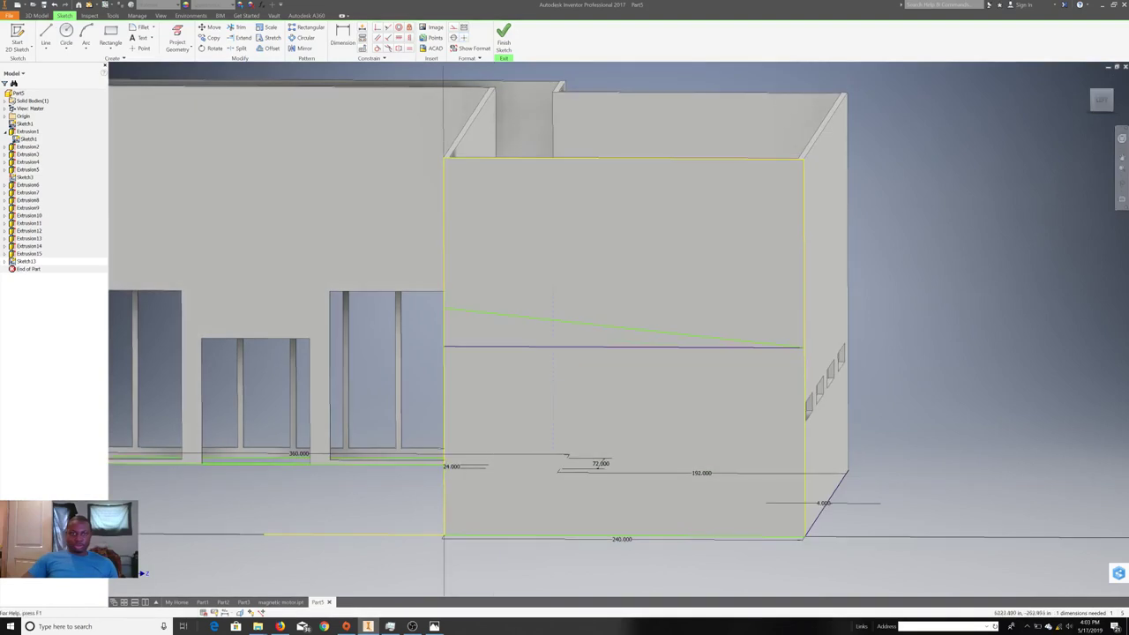
{"action": "left_click", "coordinate": [45, 36]}
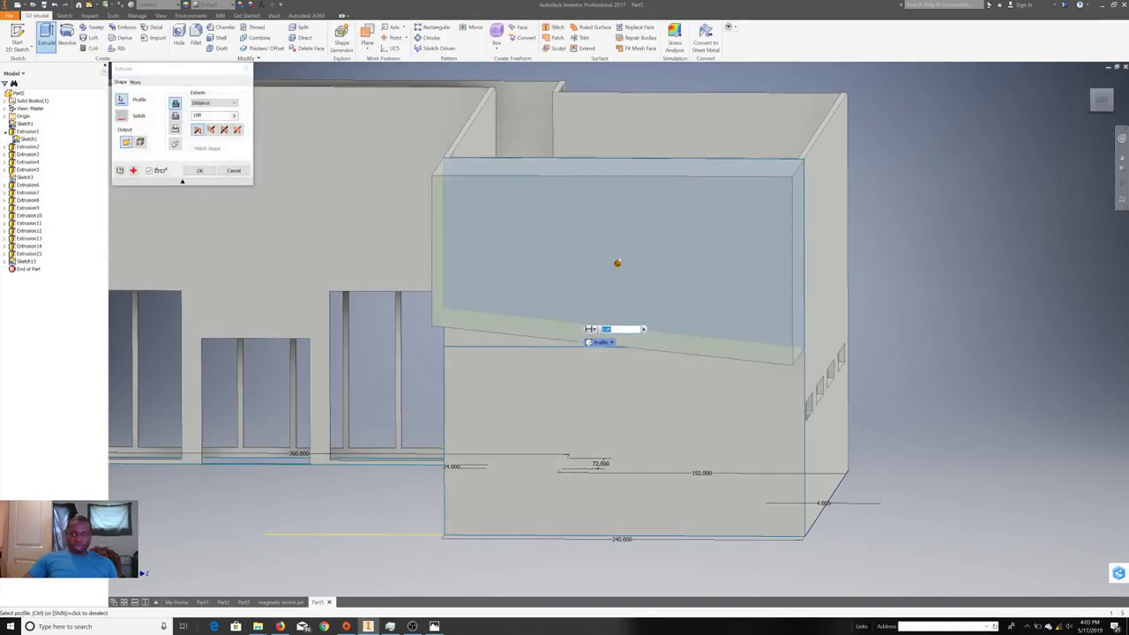
- Accept the current extrusion, then extrude the wall region and the region above the sloped line
{"action": "left_click", "coordinate": [1100, 99]}
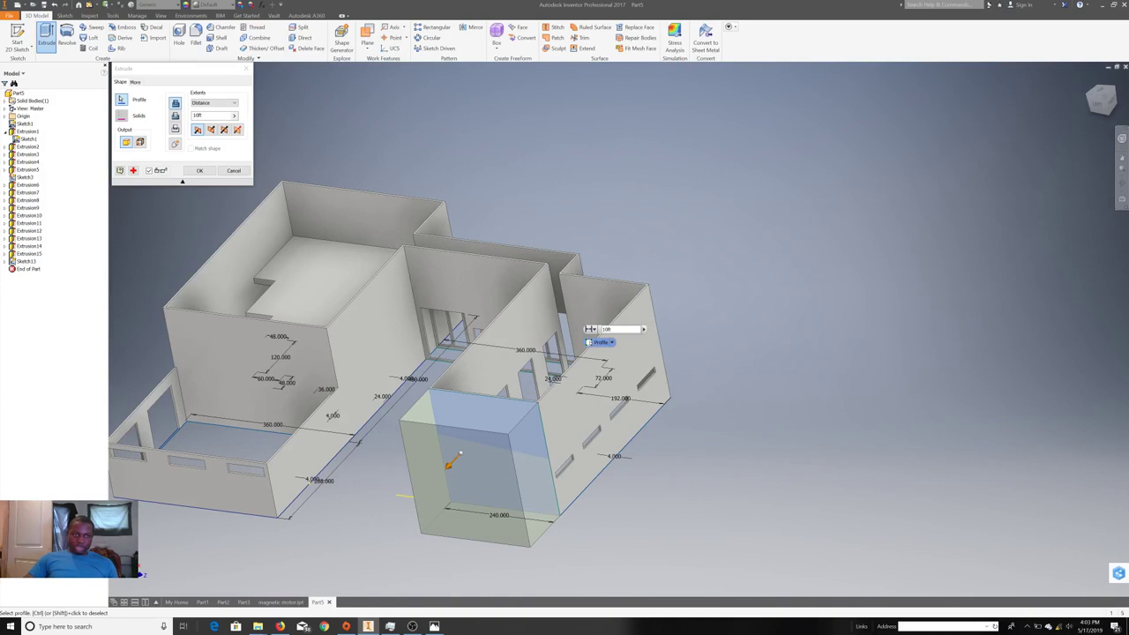
{"action": "key", "text": "Return"}
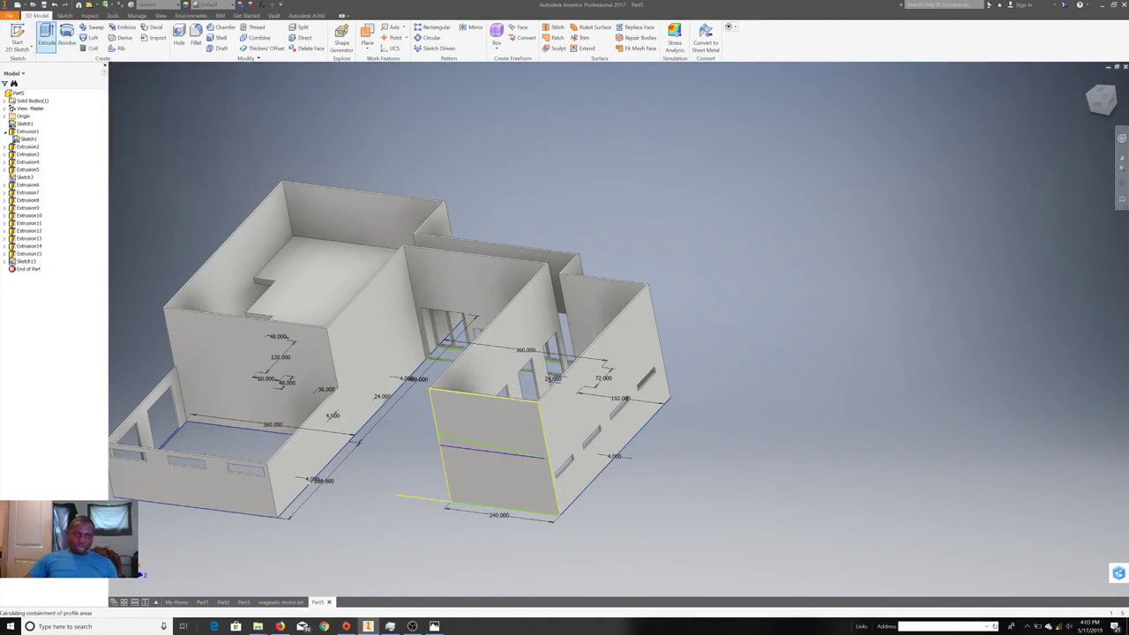
{"action": "left_click", "coordinate": [46, 36]}
{"action": "left_click", "coordinate": [463, 483]}
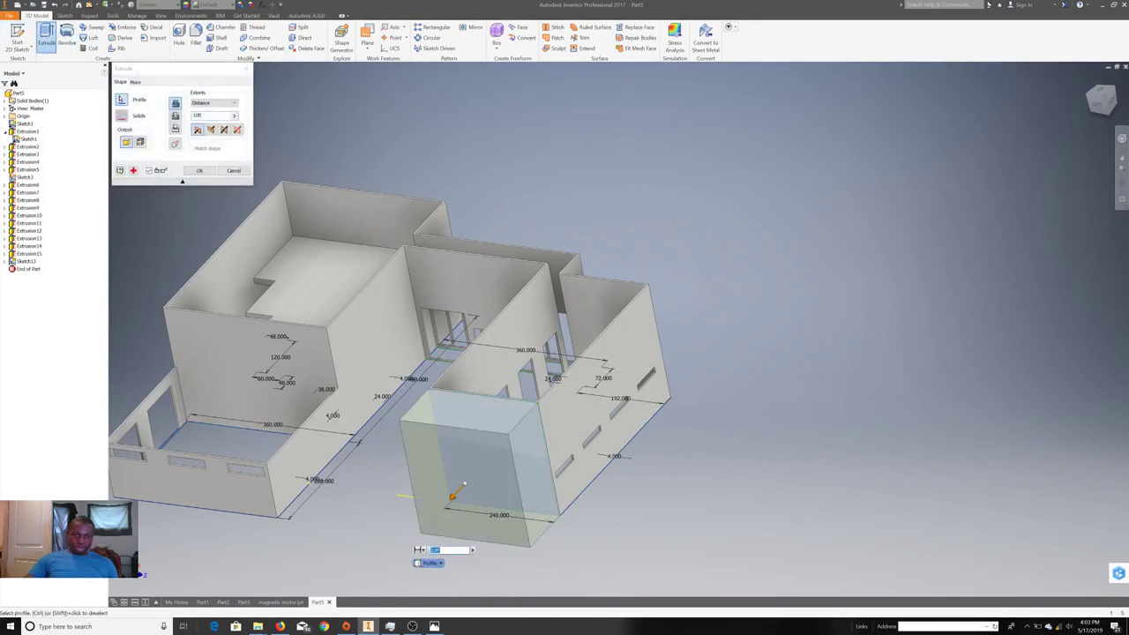
{"action": "key", "text": "Return"}
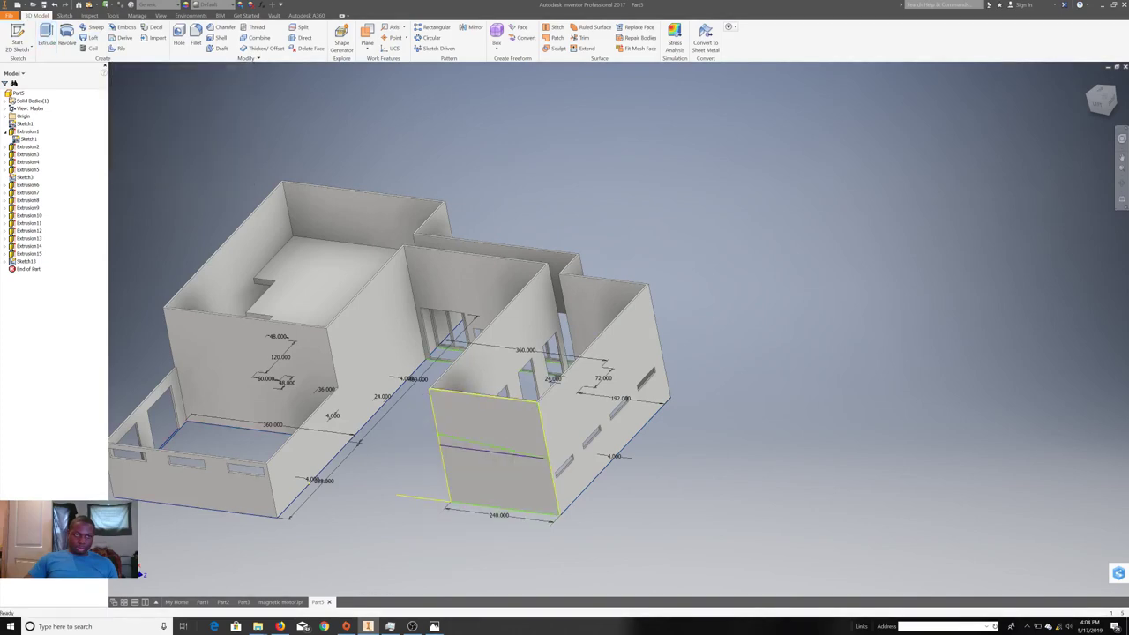
{"action": "key", "text": "e"}
{"action": "scroll", "coordinate": [493, 449], "scroll_direction": "up", "scroll_amount": 5}
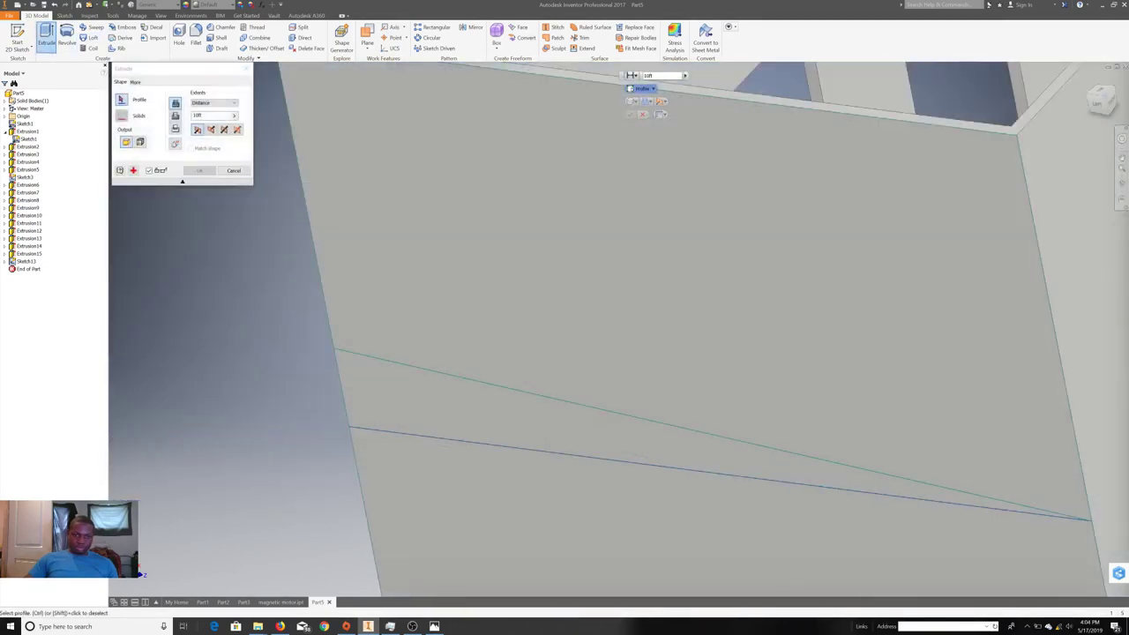
{"action": "left_click", "coordinate": [463, 538]}
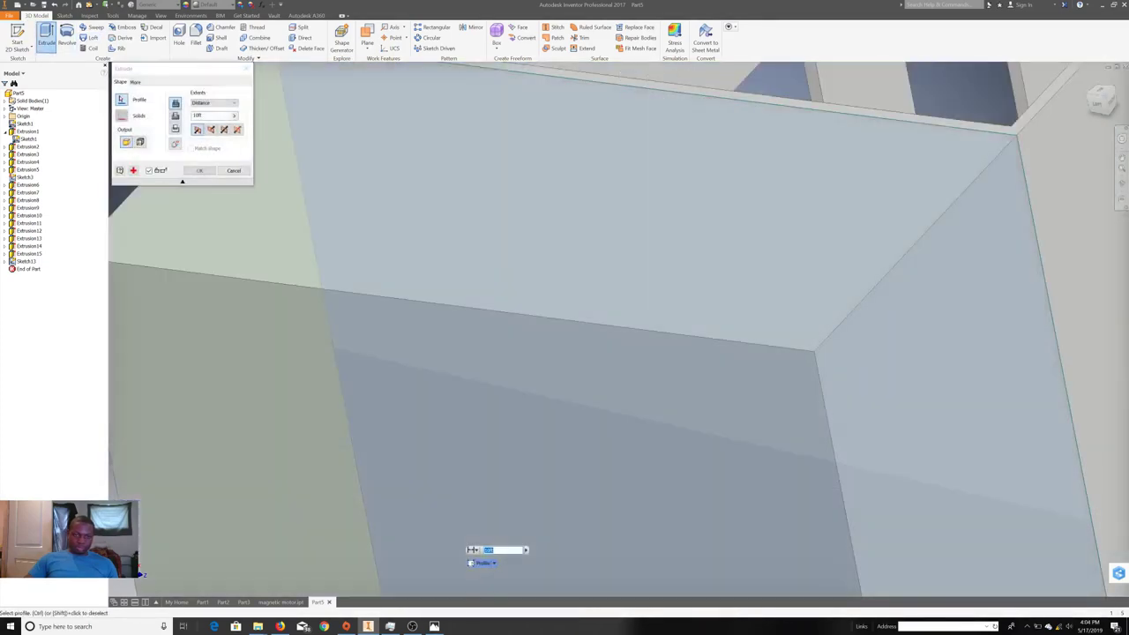
{"action": "key", "text": "Return"}
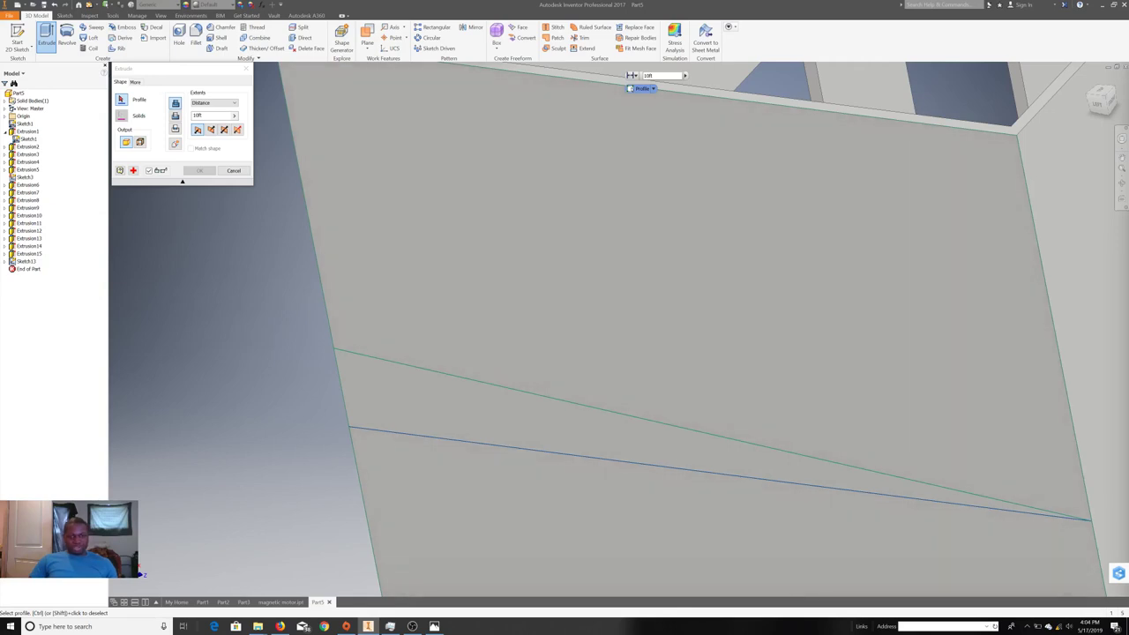
- Drag the cut past the wall tops to 612.5625 in and apply it as Extrusion16
{"action": "left_click", "coordinate": [479, 486]}
{"action": "scroll", "coordinate": [609, 485], "scroll_direction": "down", "scroll_amount": 5}
{"action": "scroll", "coordinate": [608, 485], "scroll_direction": "down", "scroll_amount": 2}
{"action": "scroll", "coordinate": [612, 484], "scroll_direction": "down", "scroll_amount": 3}
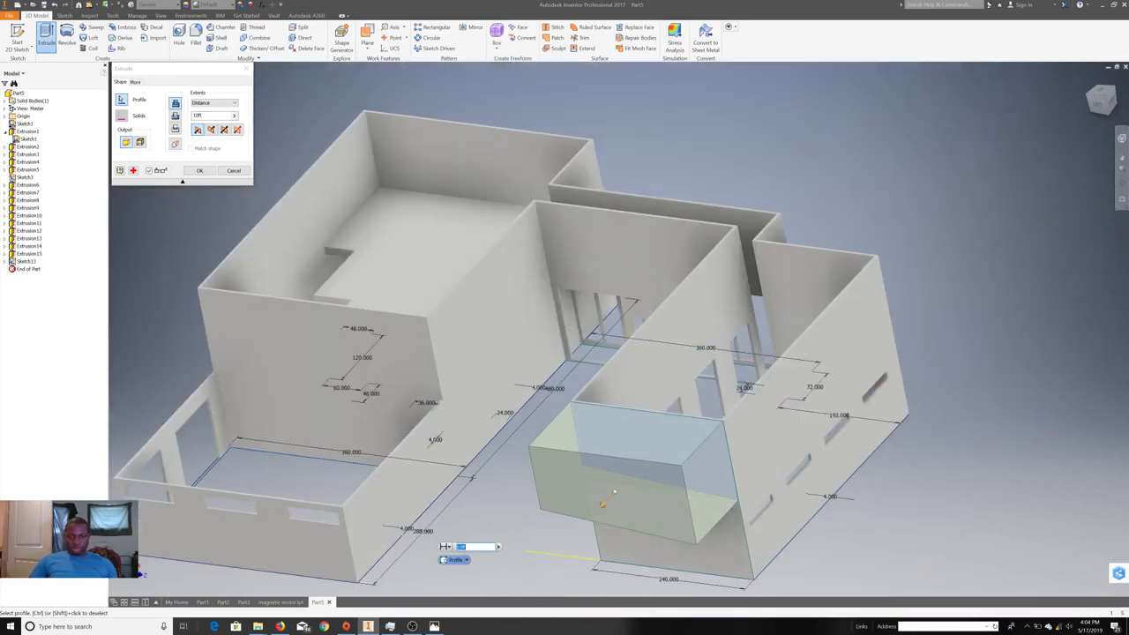
{"action": "left_click_drag", "start_coordinate": [615, 492], "coordinate": [869, 219]}
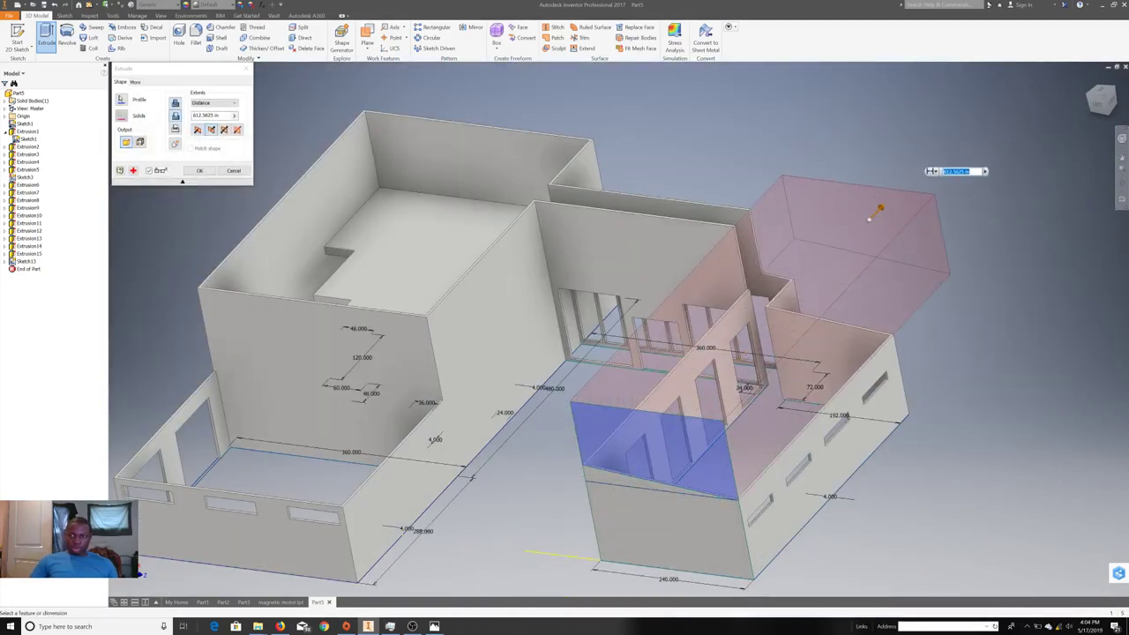
{"action": "left_click", "coordinate": [1099, 104]}
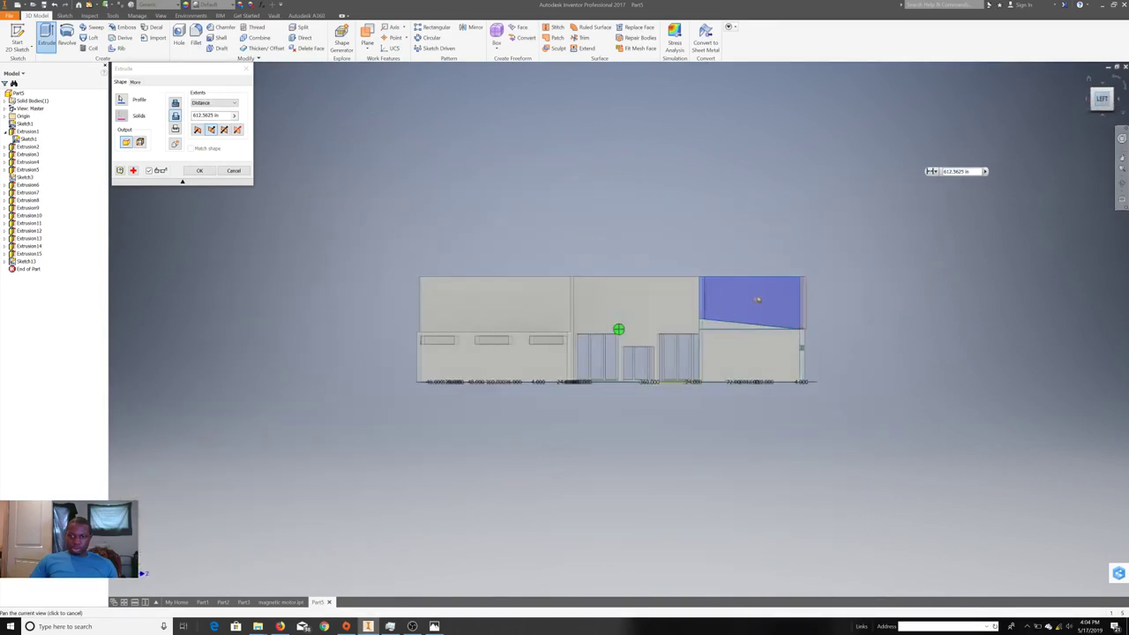
{"action": "middle_click_drag", "start_coordinate": [618, 329], "coordinate": [626, 300], "text": "shift"}
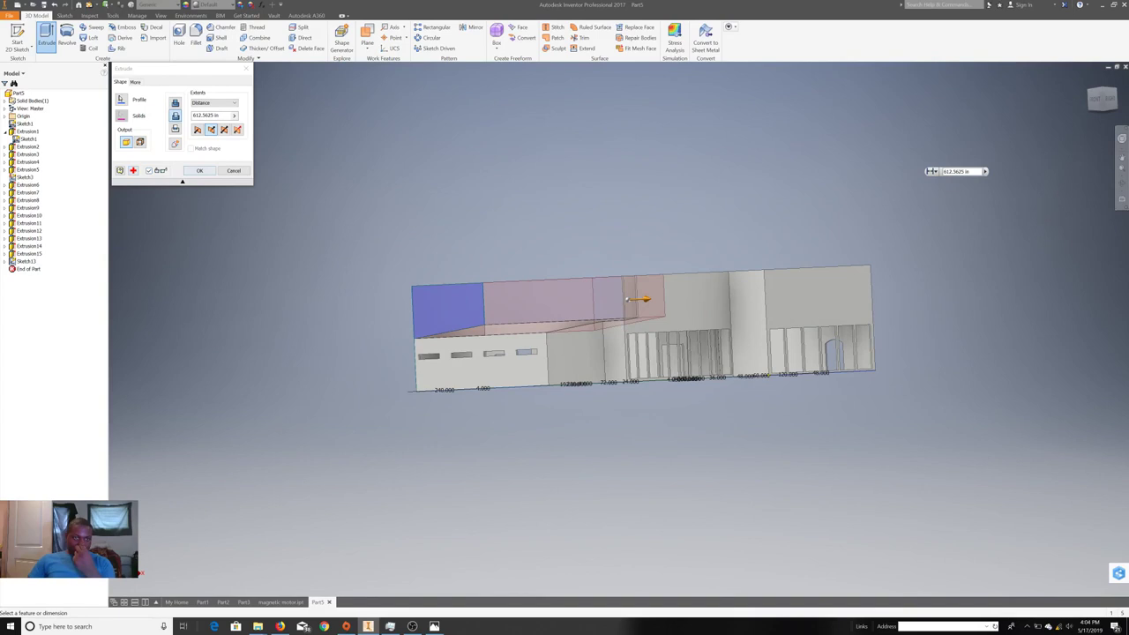
{"action": "left_click", "coordinate": [199, 170]}
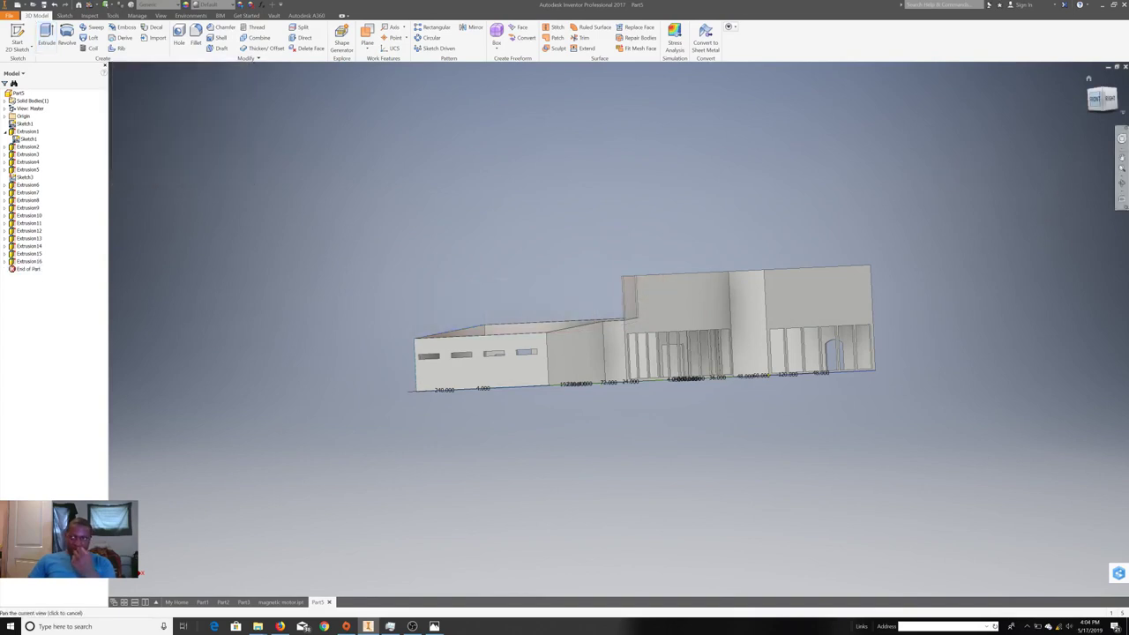
- Orbit to the building's side and start a new sketch on a wall face
{"action": "middle_click_drag", "start_coordinate": [618, 328], "coordinate": [619, 330], "text": "shift"}
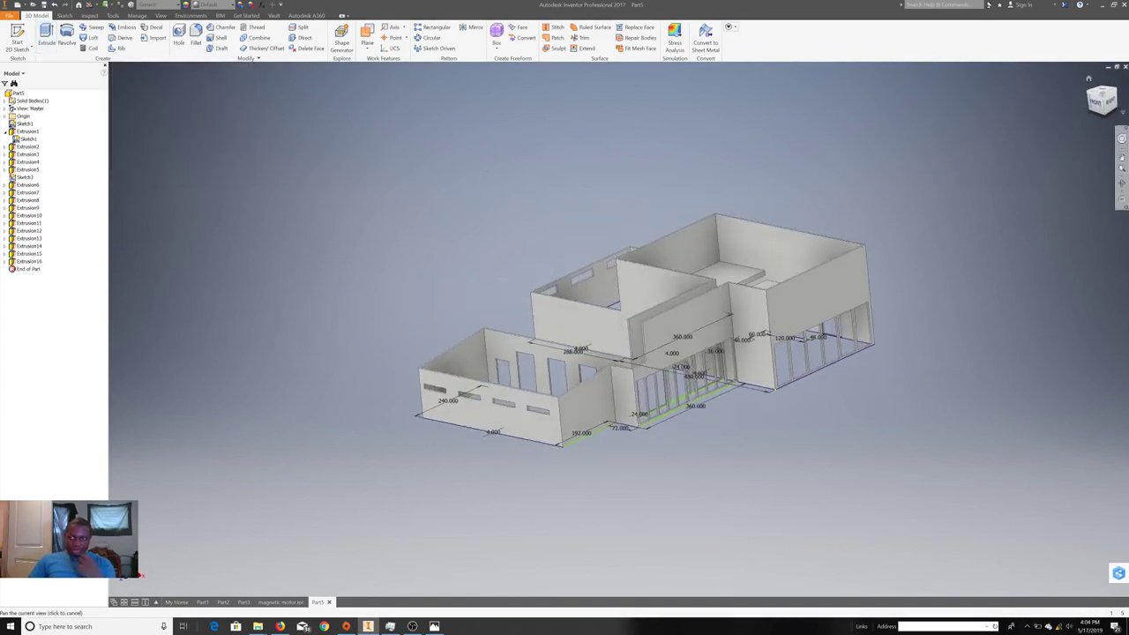
{"action": "key", "text": "F5"}
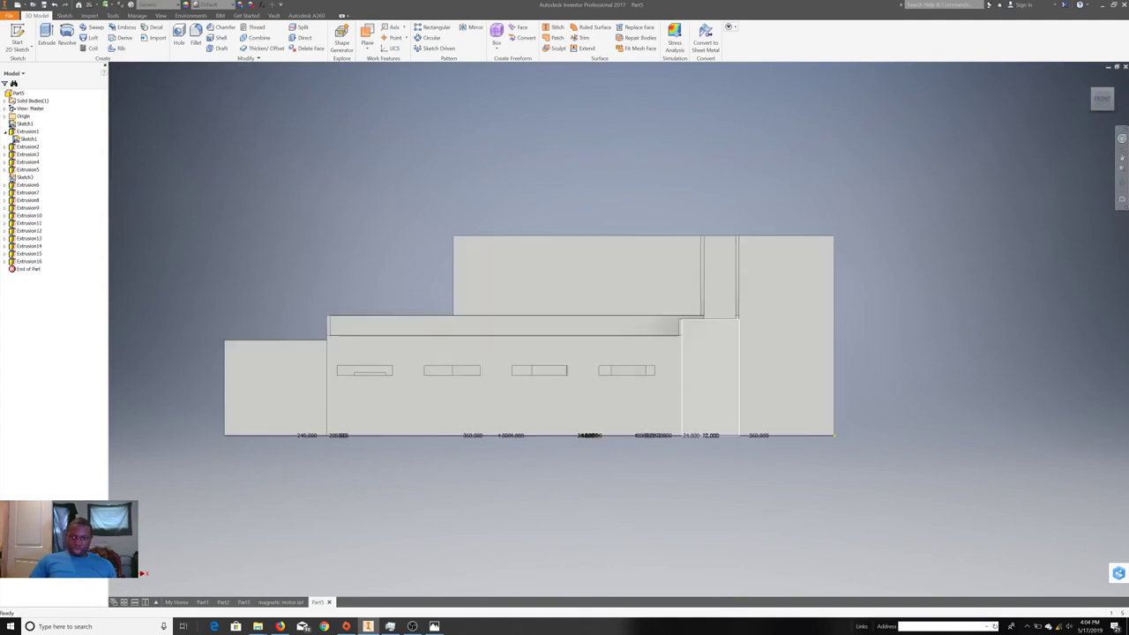
{"action": "scroll", "coordinate": [617, 336], "scroll_direction": "down", "scroll_amount": 5}
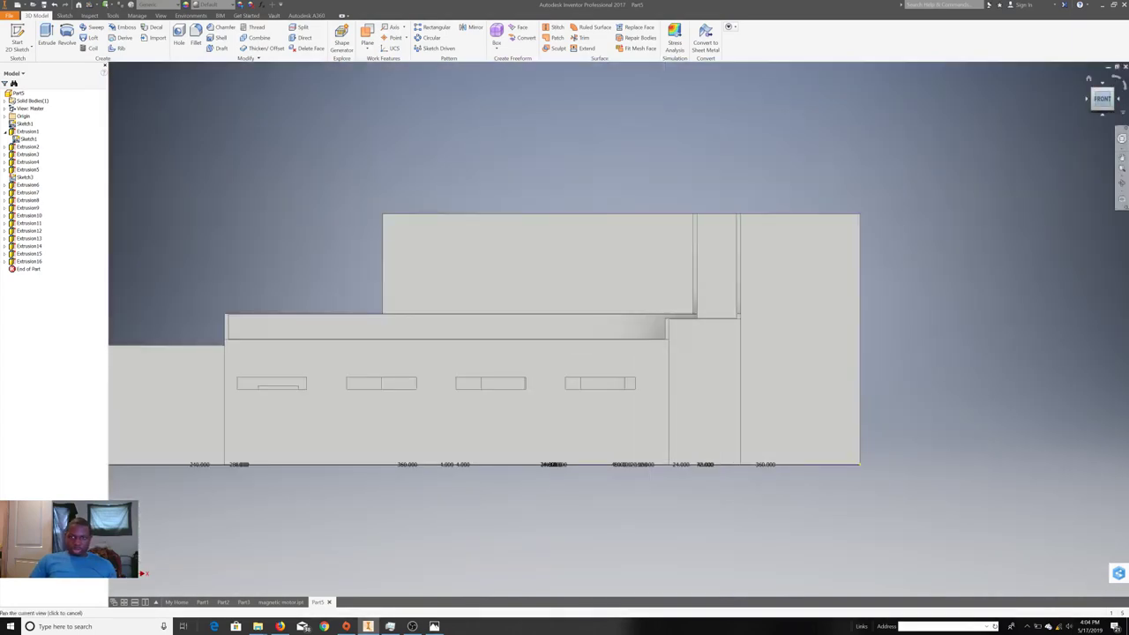
{"action": "middle_click_drag", "start_coordinate": [459, 335], "coordinate": [476, 335], "text": "shift"}
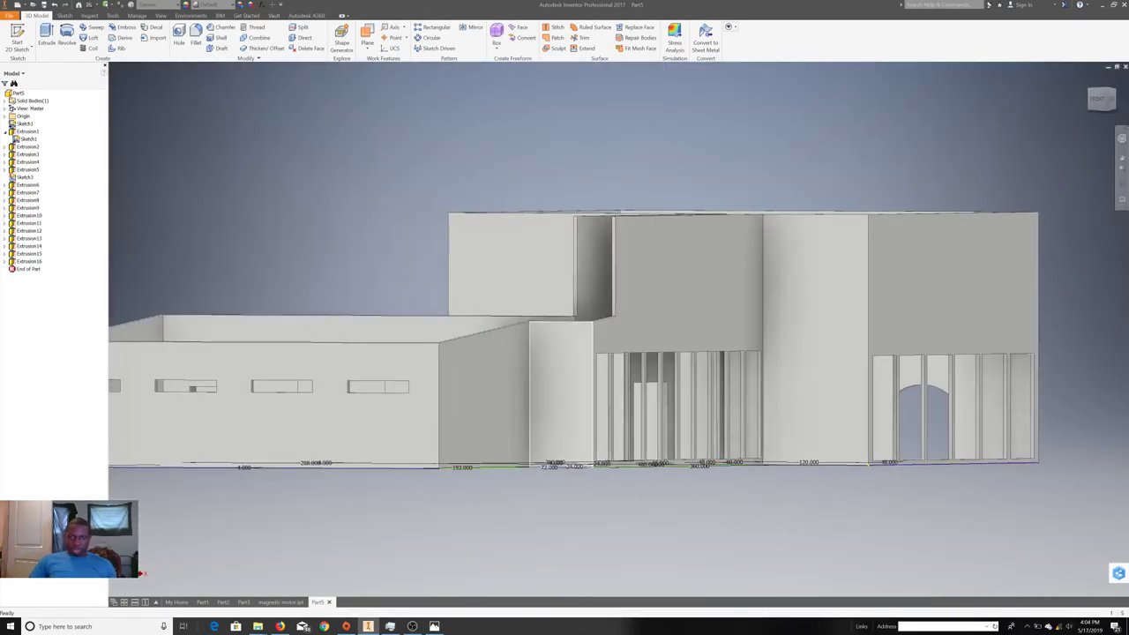
{"action": "right_click", "coordinate": [561, 344]}
{"action": "left_click", "coordinate": [566, 366]}
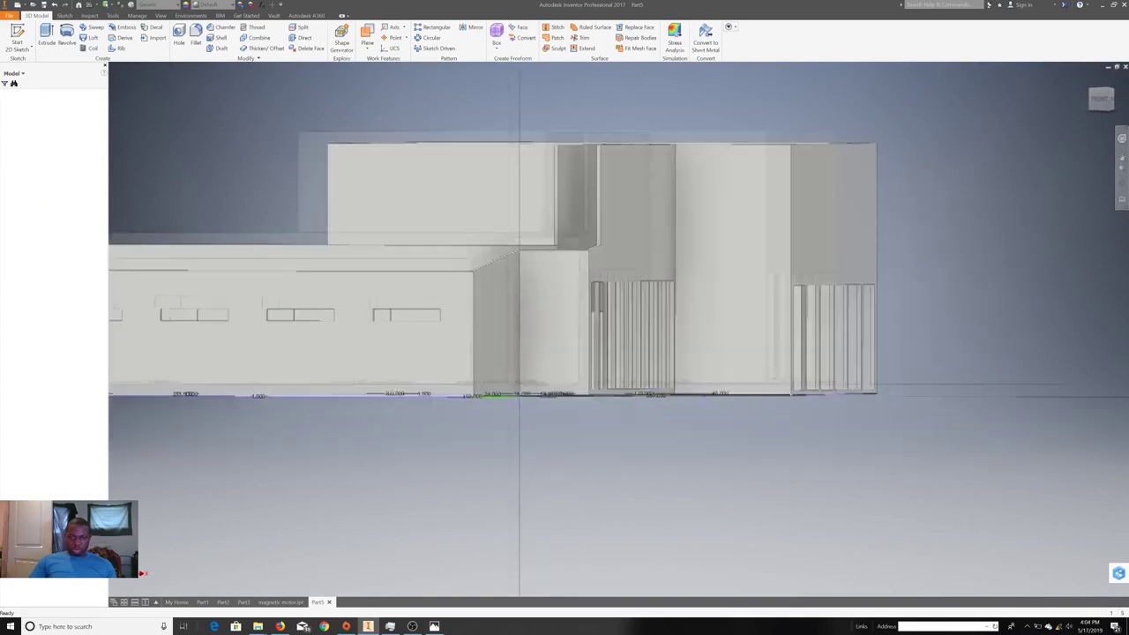
- Project the wall face outline into the new sketch
{"action": "scroll", "coordinate": [508, 203], "scroll_direction": "up", "scroll_amount": 3}
{"action": "right_click", "coordinate": [415, 242]}
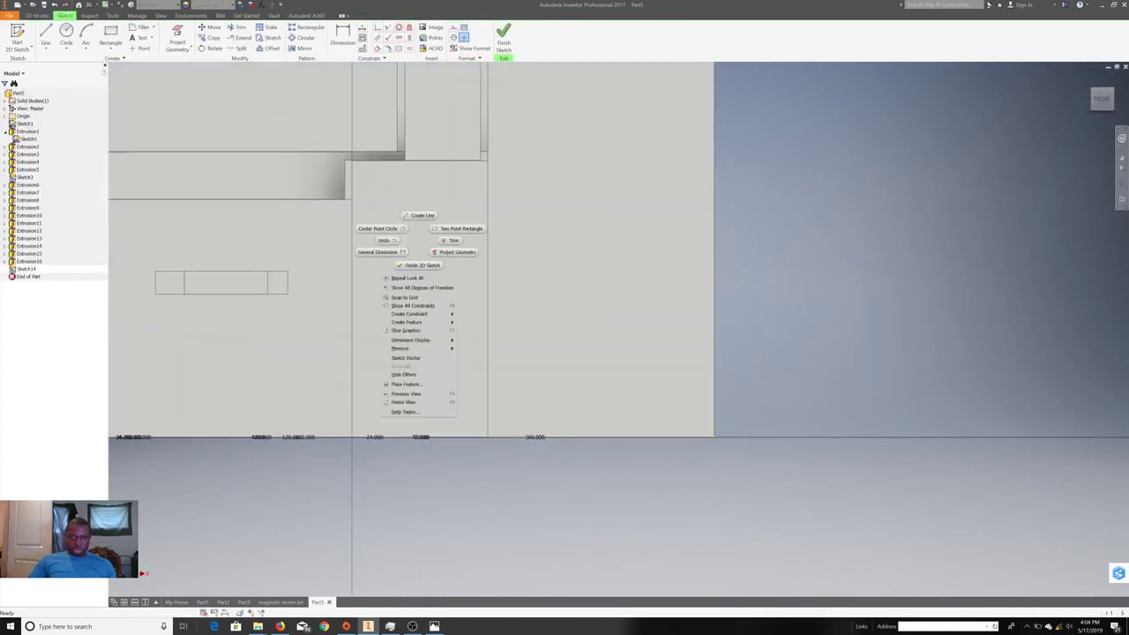
{"action": "left_click", "coordinate": [448, 252]}
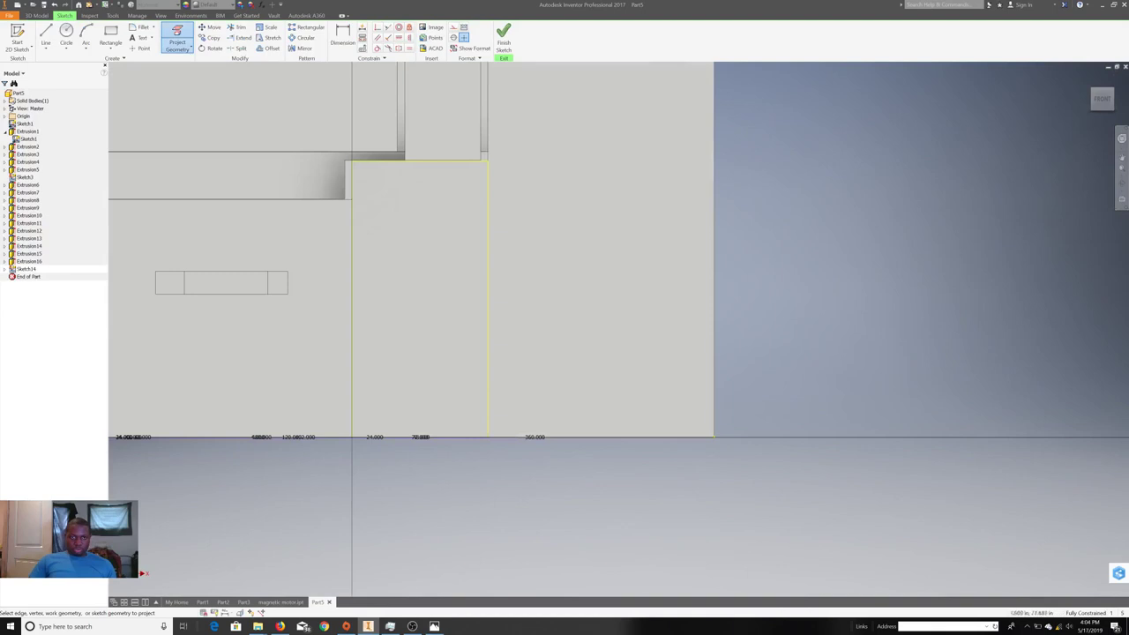
{"action": "right_click", "coordinate": [832, 269]}
{"action": "left_click", "coordinate": [832, 239]}
{"action": "middle_click_drag", "start_coordinate": [565, 264], "coordinate": [573, 357]}
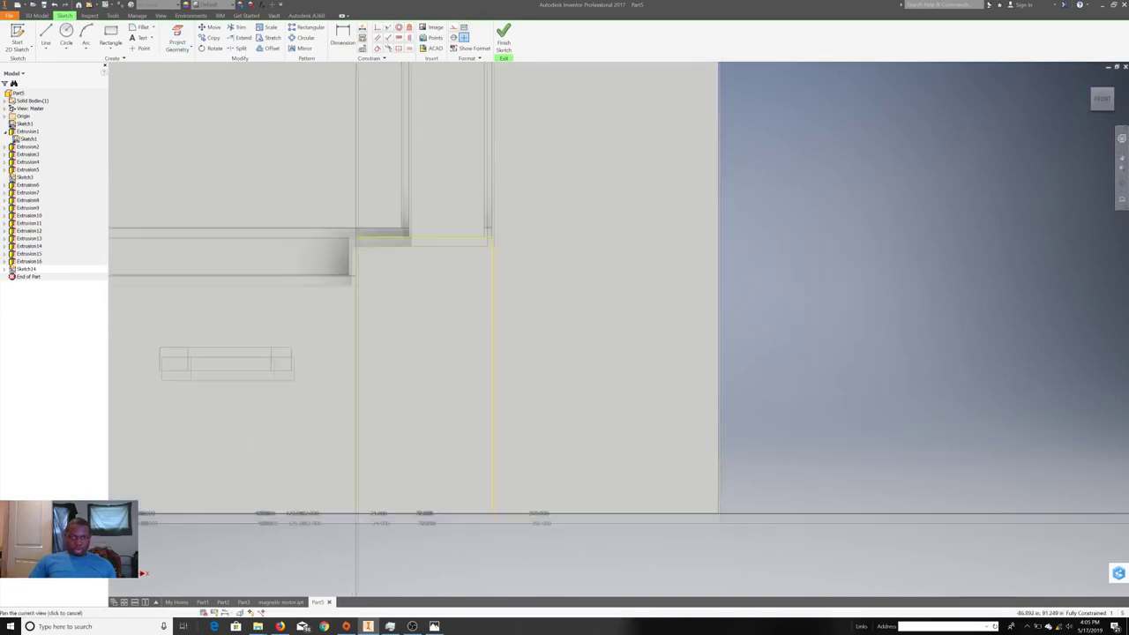
- Draw a vertical line partway up the wall, a sloped line past its left edge, and lines above the top
{"action": "left_click", "coordinate": [45, 37]}
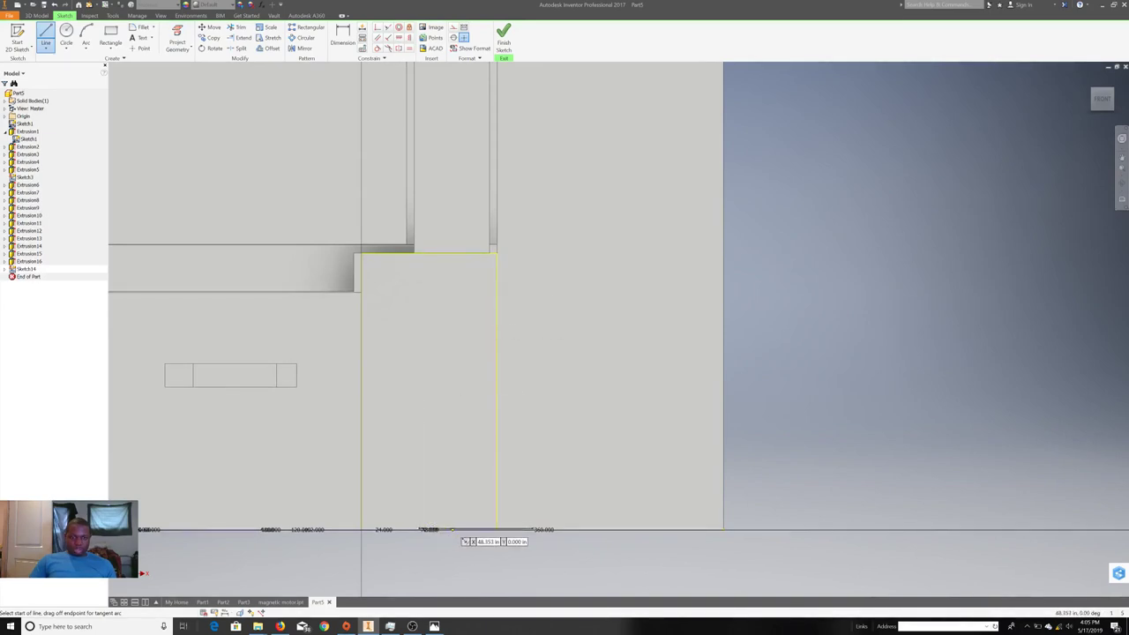
{"action": "left_click", "coordinate": [496, 530]}
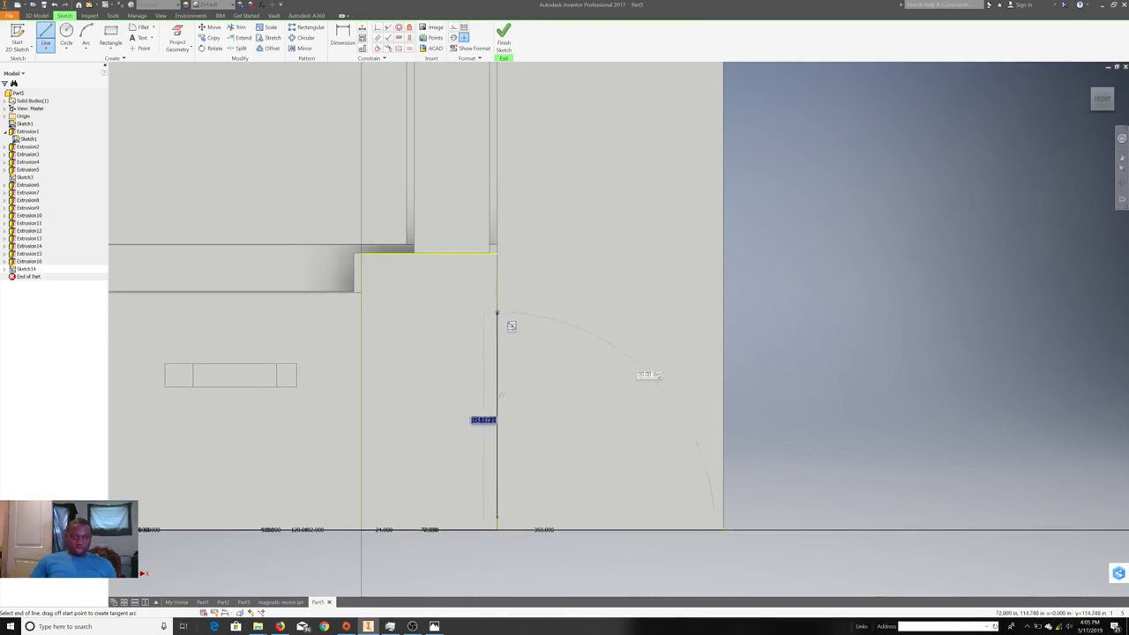
{"action": "double_click", "coordinate": [496, 302]}
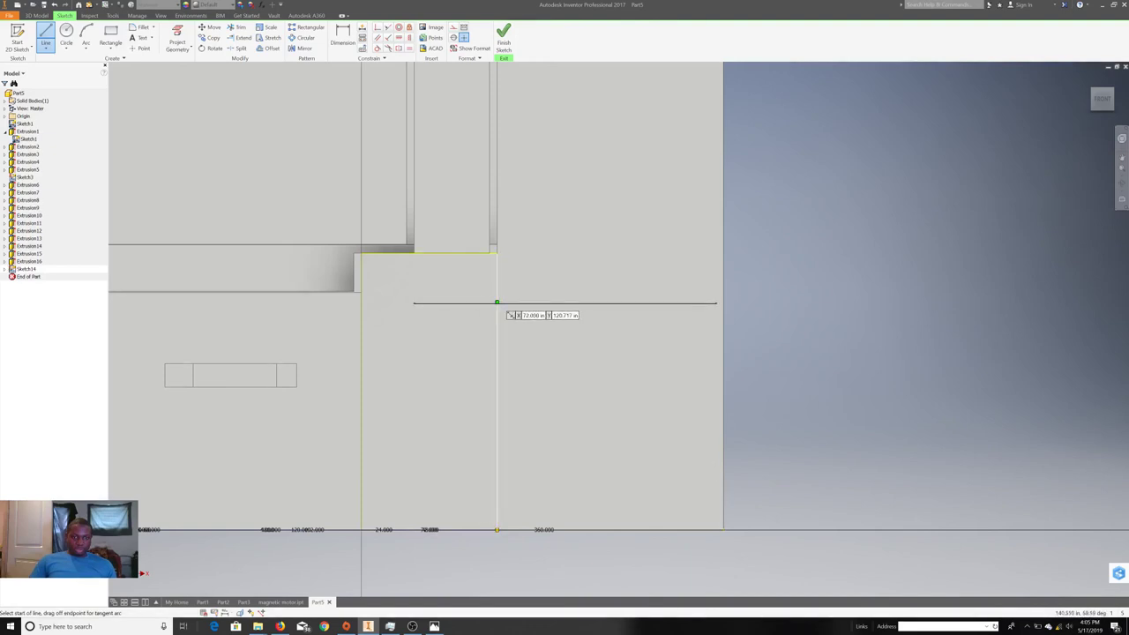
{"action": "left_click", "coordinate": [496, 302]}
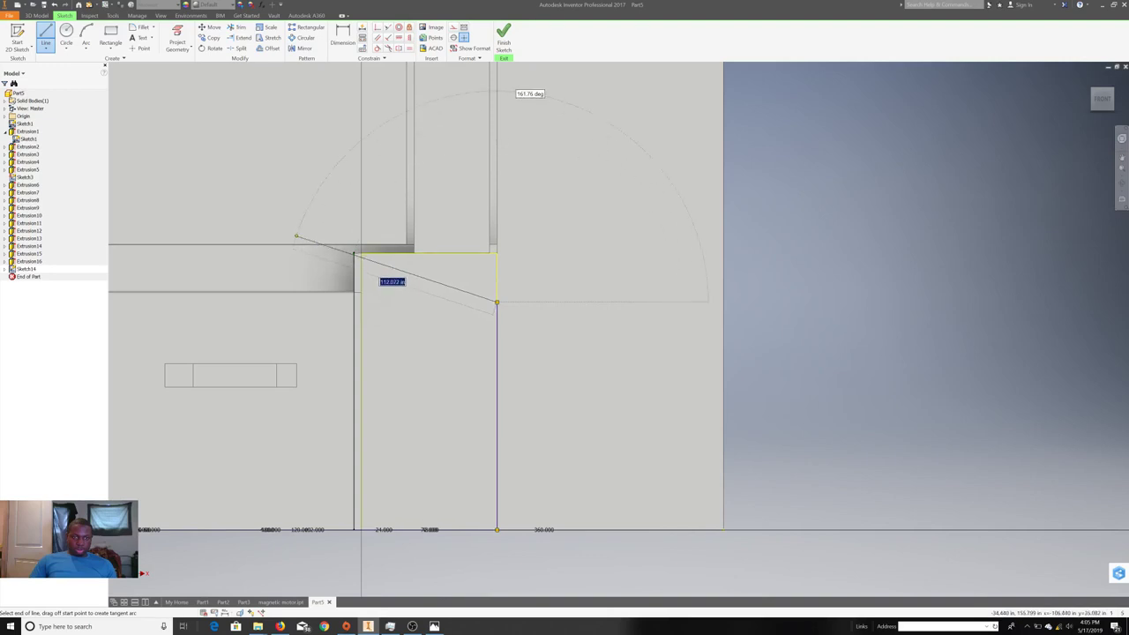
{"action": "left_click", "coordinate": [297, 235]}
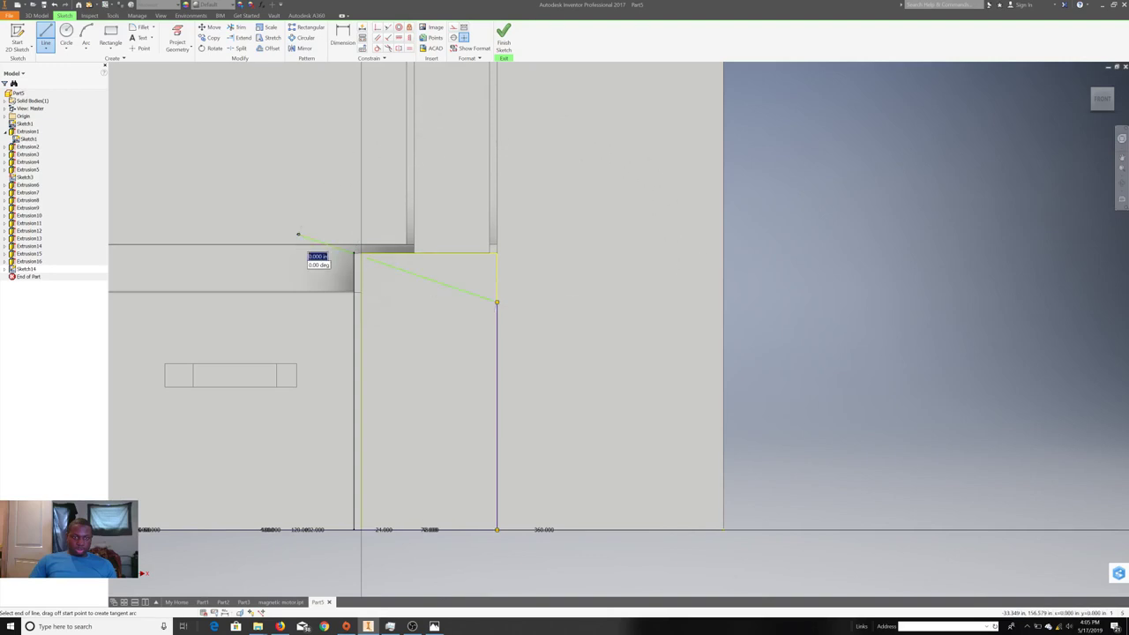
{"action": "scroll", "coordinate": [298, 235], "scroll_direction": "down", "scroll_amount": 3}
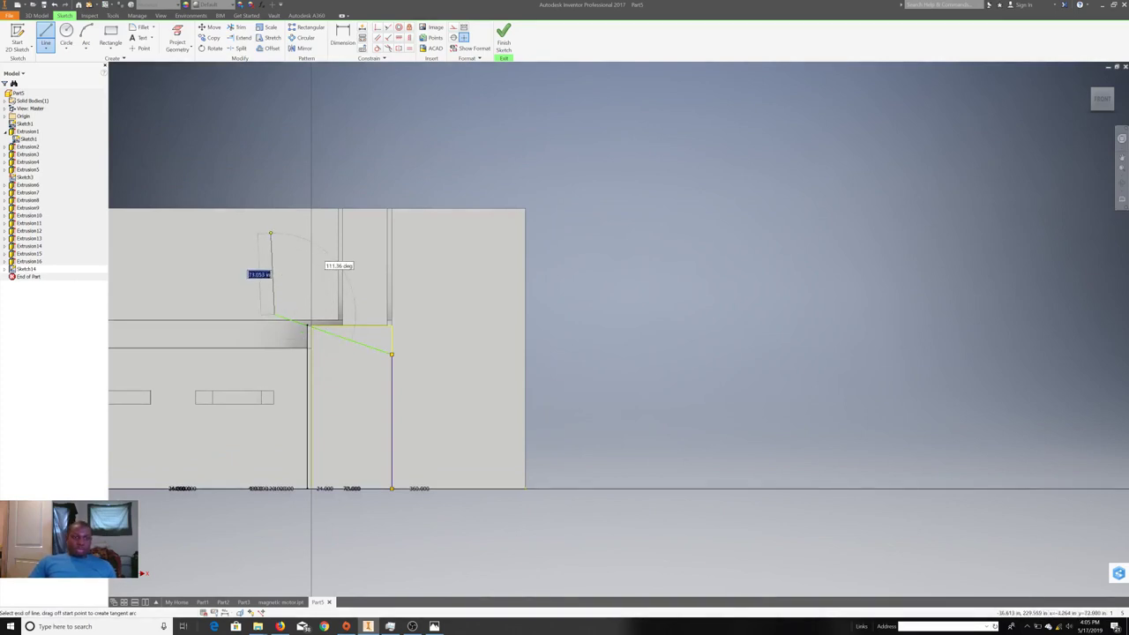
{"action": "left_click", "coordinate": [275, 203]}
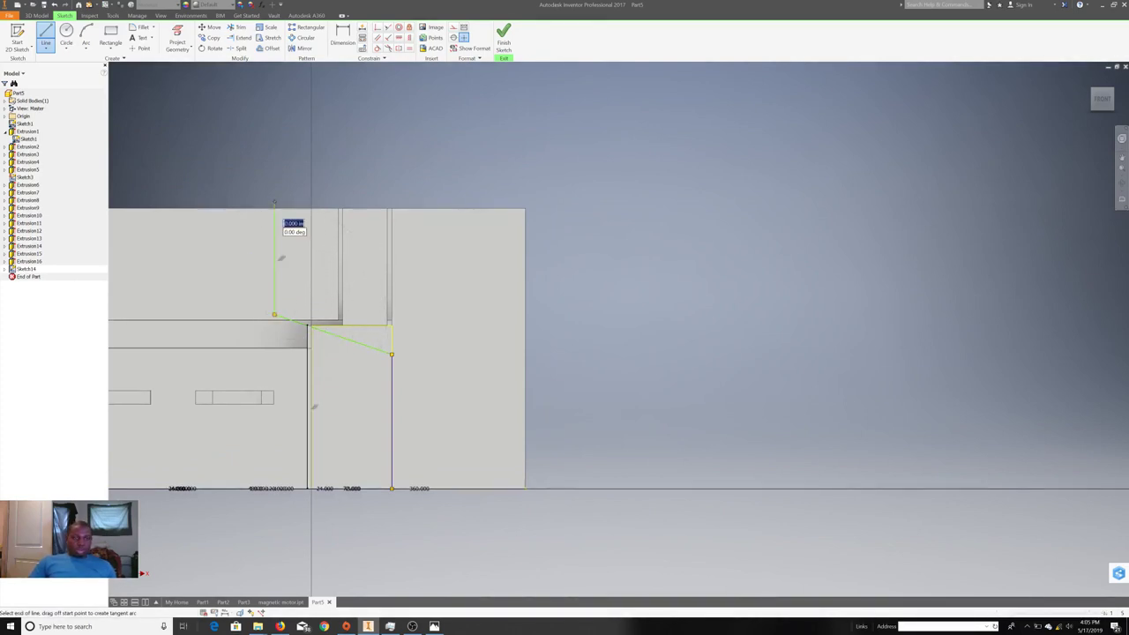
{"action": "left_click", "coordinate": [398, 202]}
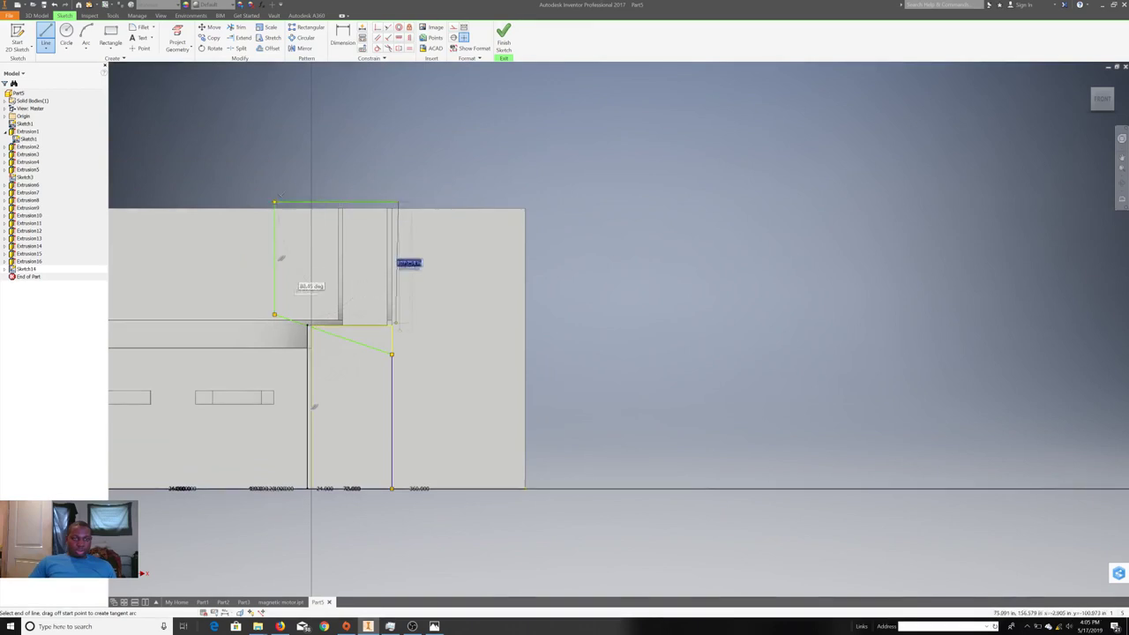
- Close the profile at the wall corner and finish Sketch14
{"action": "scroll", "coordinate": [402, 354], "scroll_direction": "up", "scroll_amount": 3}
{"action": "scroll", "coordinate": [401, 354], "scroll_direction": "up", "scroll_amount": 5}
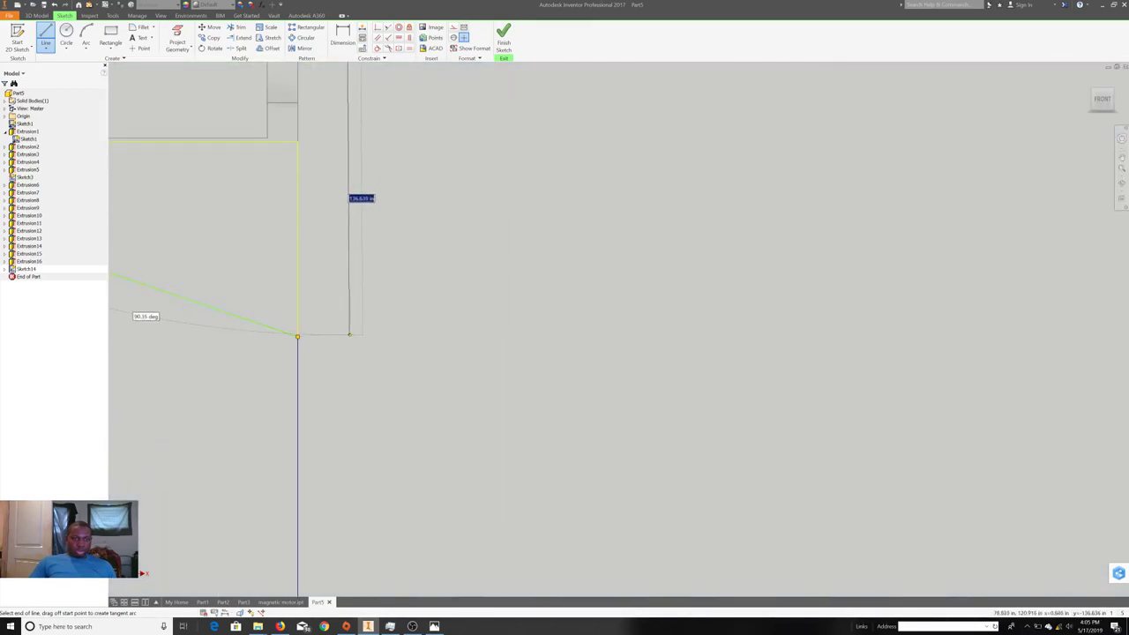
{"action": "left_click", "coordinate": [346, 335]}
{"action": "left_click", "coordinate": [308, 349]}
{"action": "right_click", "coordinate": [361, 328]}
{"action": "left_click", "coordinate": [373, 315]}
{"action": "scroll", "coordinate": [370, 318], "scroll_direction": "down", "scroll_amount": 5}
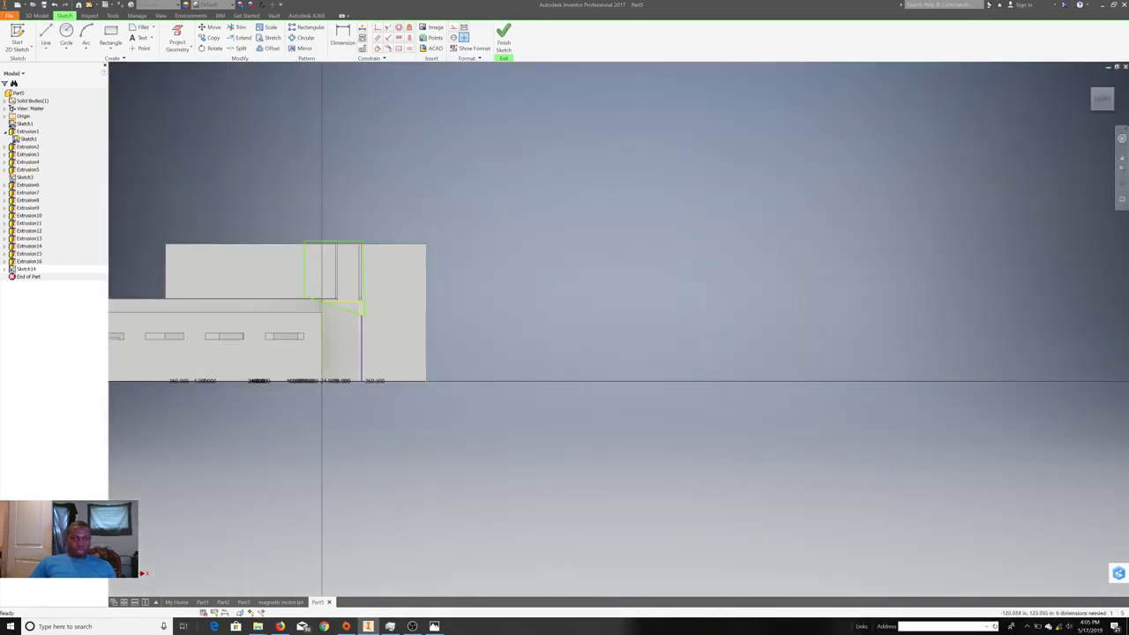
{"action": "middle_click_drag", "start_coordinate": [217, 310], "coordinate": [265, 300], "text": "shift"}
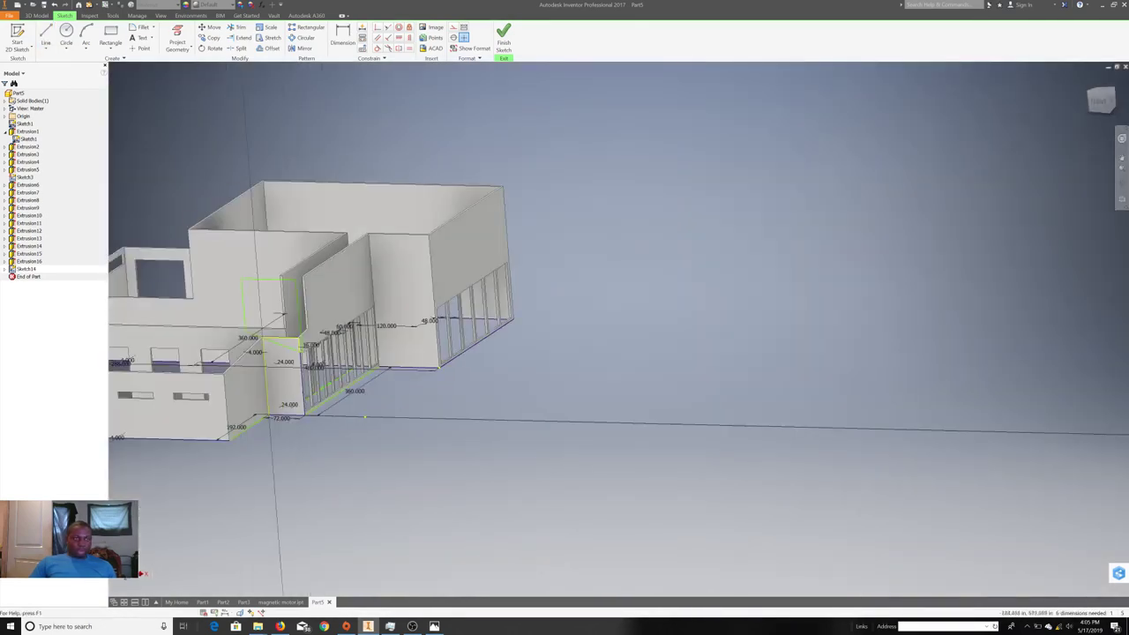
{"action": "left_click", "coordinate": [504, 37]}
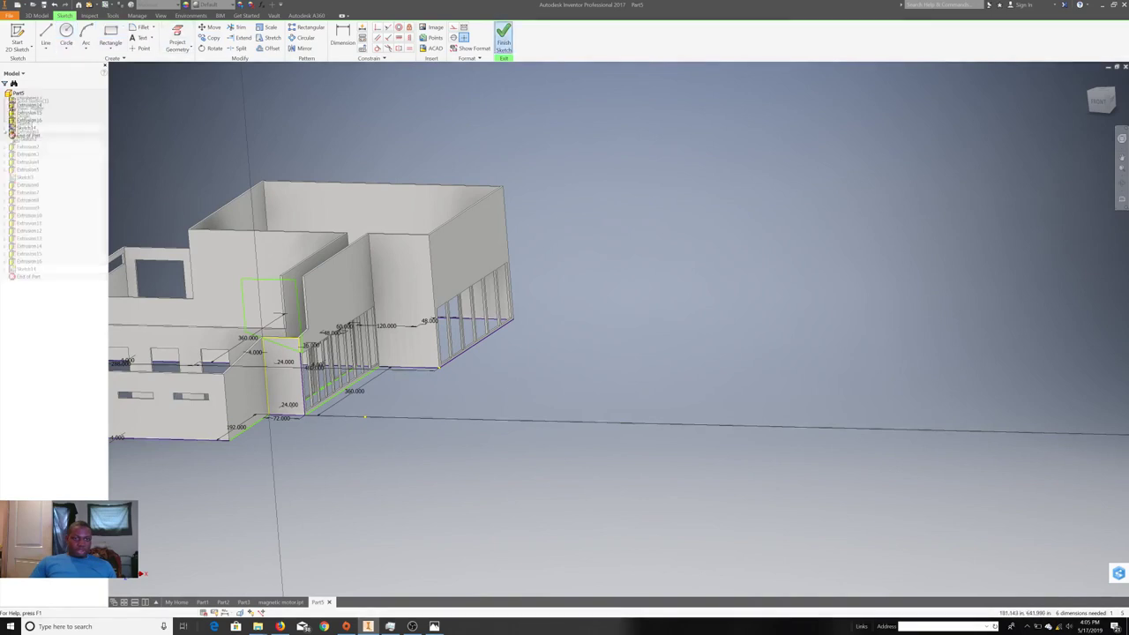
- Extrude the corner profile 360 in into the building as Extrusion17
{"action": "left_click", "coordinate": [46, 37]}
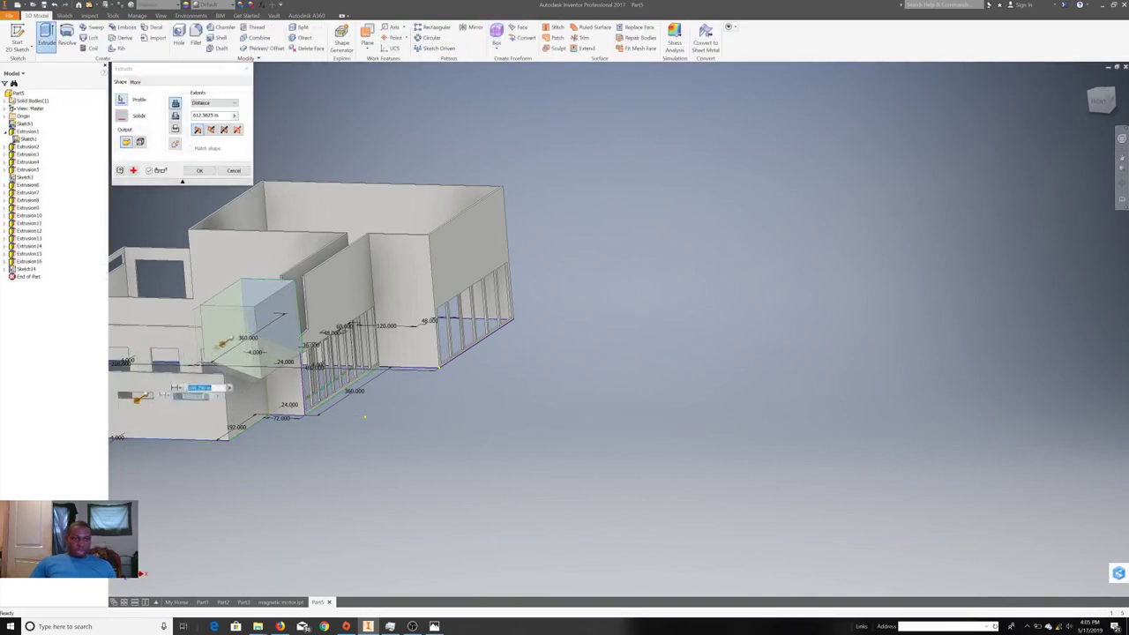
{"action": "left_click", "coordinate": [269, 305]}
{"action": "left_click_drag", "start_coordinate": [409, 234], "coordinate": [414, 231]}
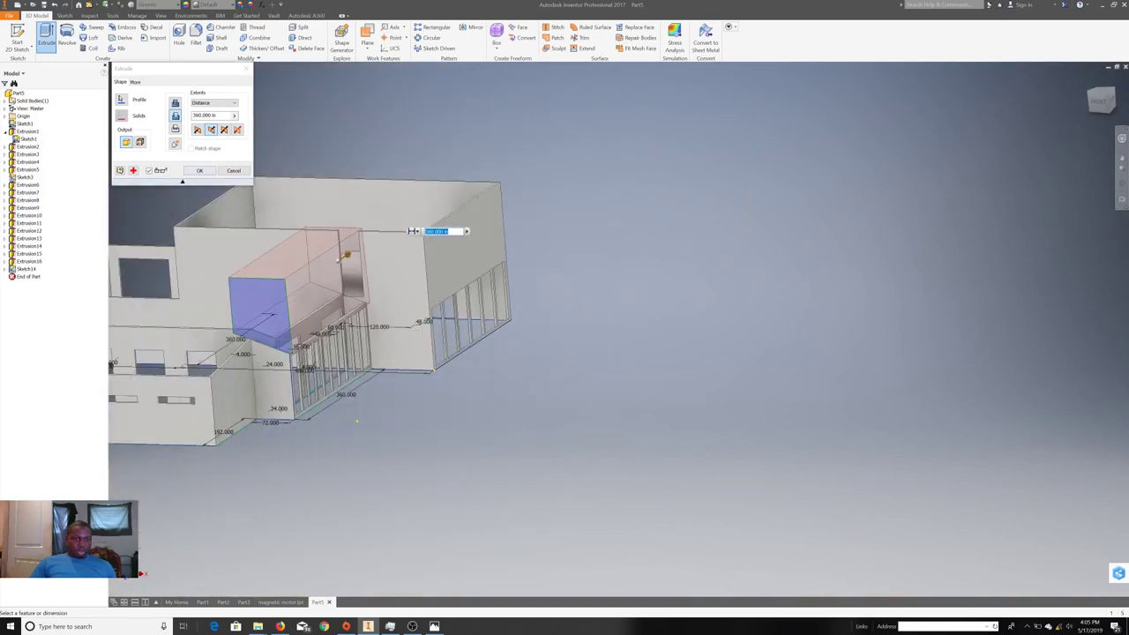
{"action": "left_click", "coordinate": [199, 171]}
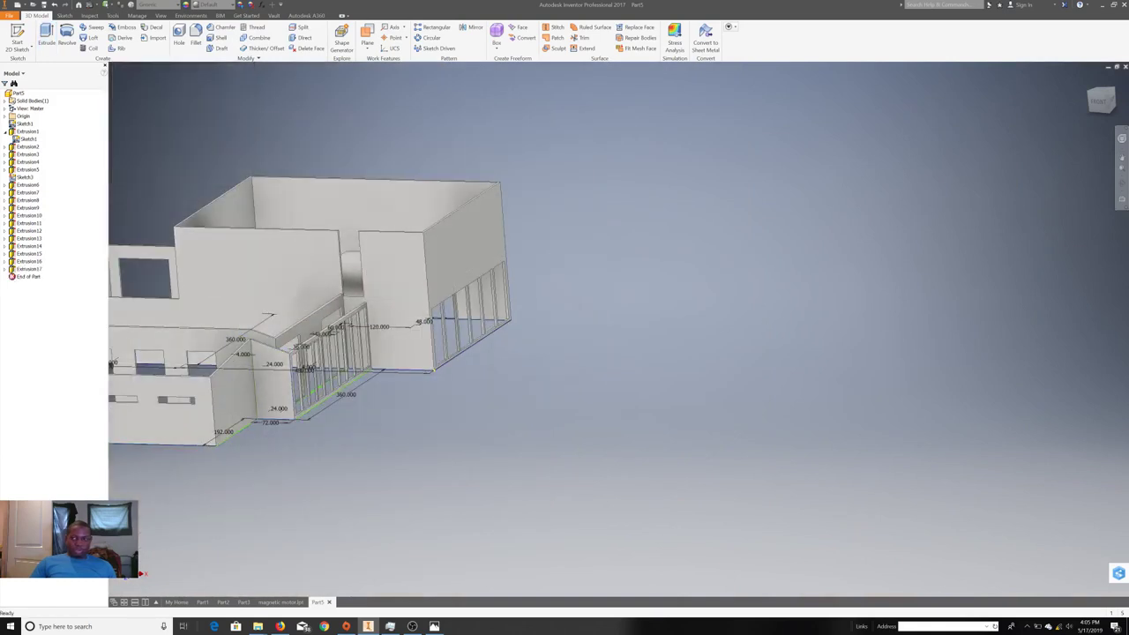
- Inspect the sloped wall cut from several orbit angles, ending on the side elevation wall face
{"action": "left_click", "coordinate": [1098, 100]}
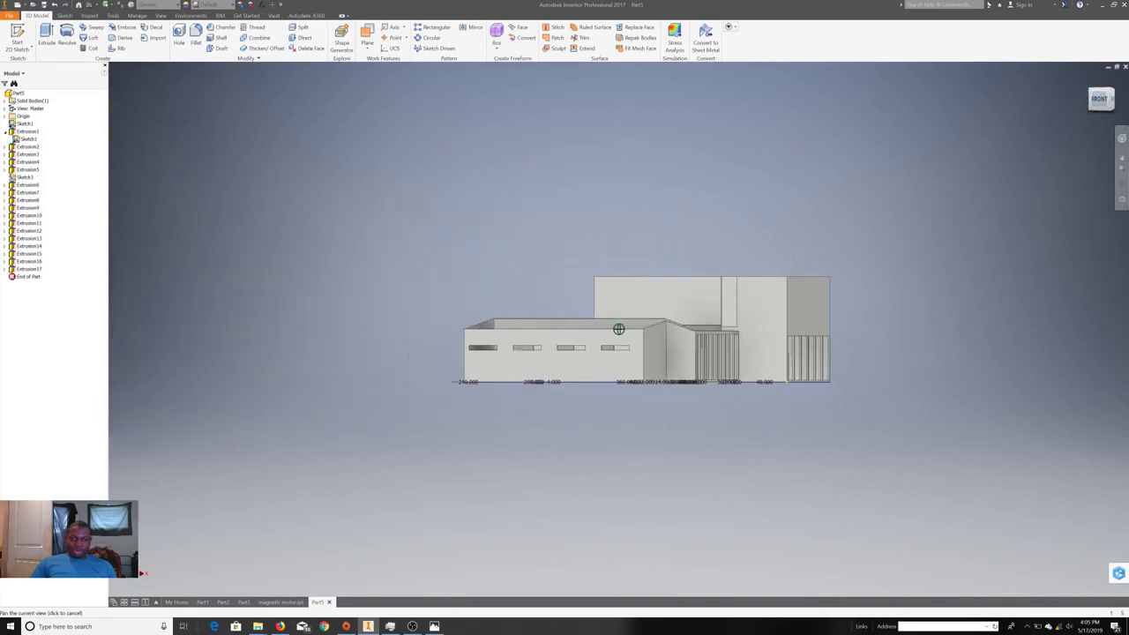
{"action": "middle_click_drag", "start_coordinate": [618, 329], "coordinate": [670, 380], "text": "shift"}
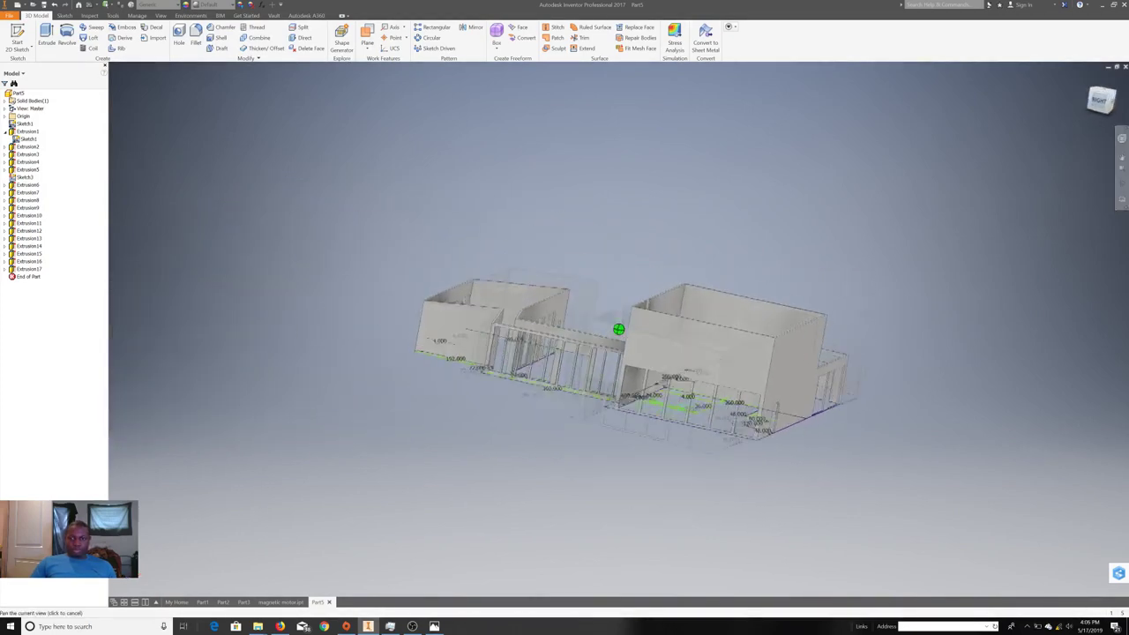
{"action": "middle_click_drag", "start_coordinate": [618, 329], "coordinate": [670, 380], "text": "shift"}
{"action": "middle_click_drag", "start_coordinate": [618, 329], "coordinate": [670, 379], "text": "shift"}
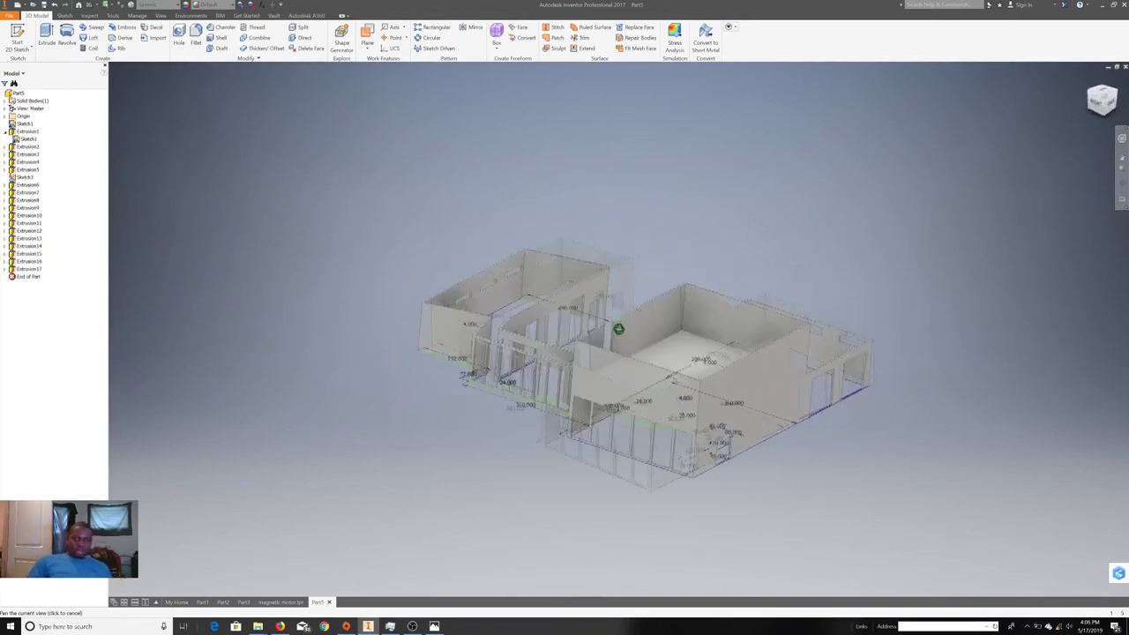
{"action": "middle_click_drag", "start_coordinate": [618, 329], "coordinate": [671, 379], "text": "shift"}
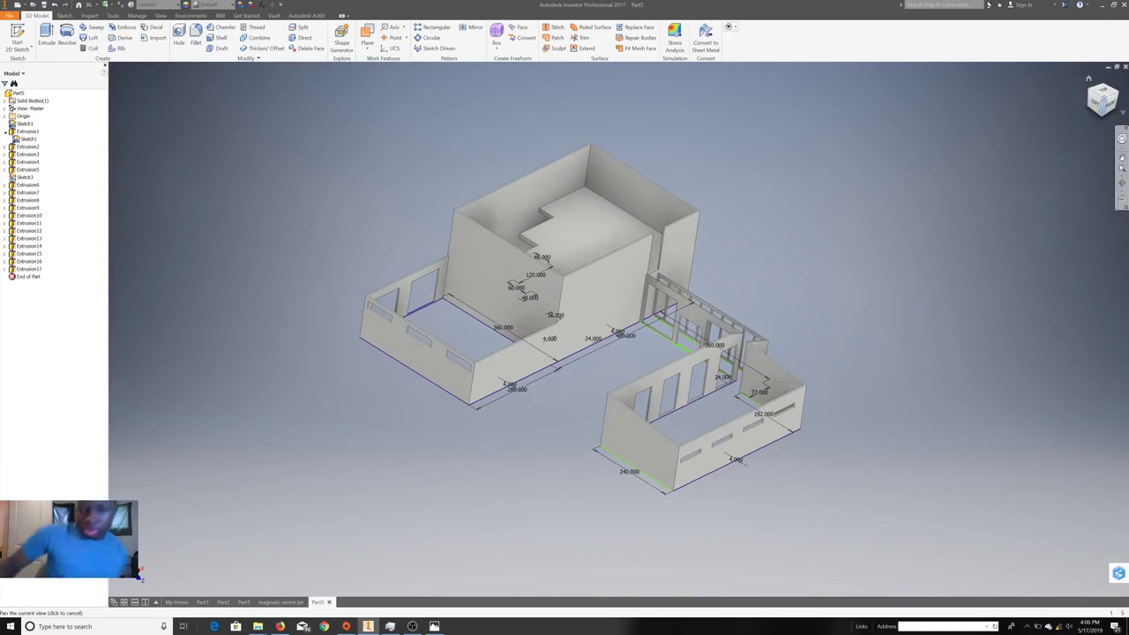
{"action": "left_click", "coordinate": [1103, 106]}
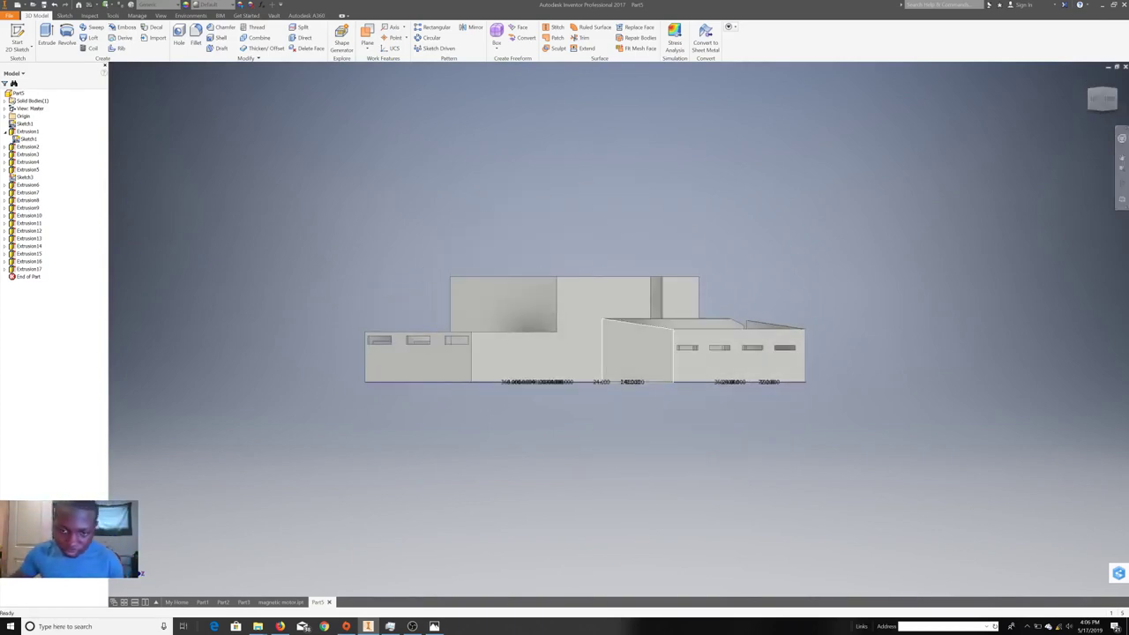
{"action": "right_click", "coordinate": [662, 380]}
- Sketch a closed sloped roof outline on the side wall with a 48 in overhang and 12 in edge
{"action": "left_click", "coordinate": [661, 375]}
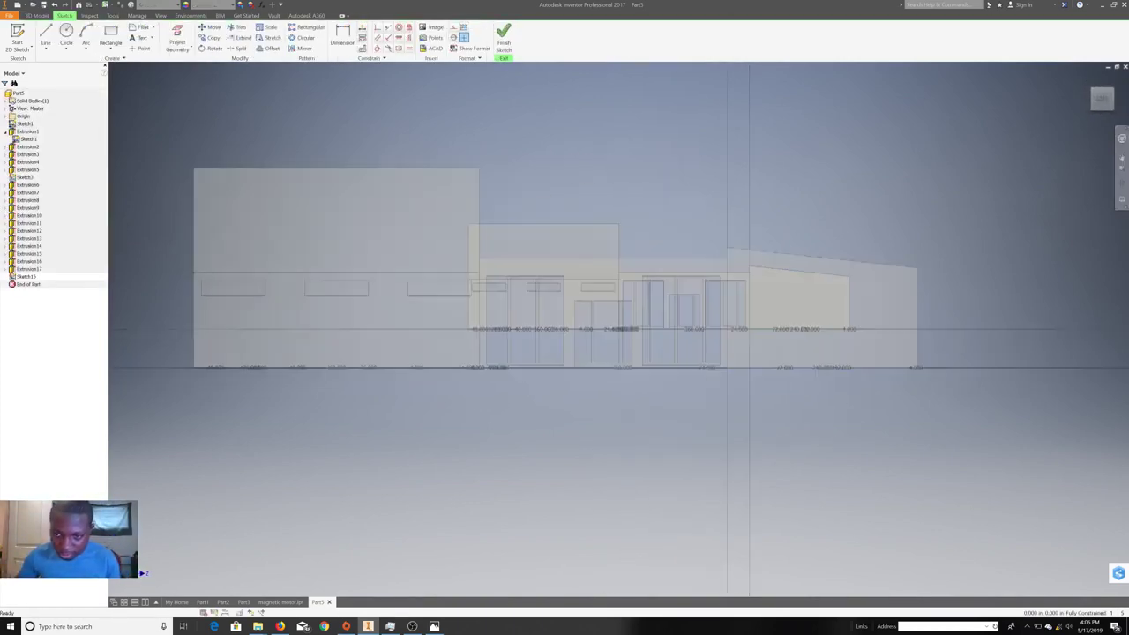
{"action": "left_click", "coordinate": [46, 40]}
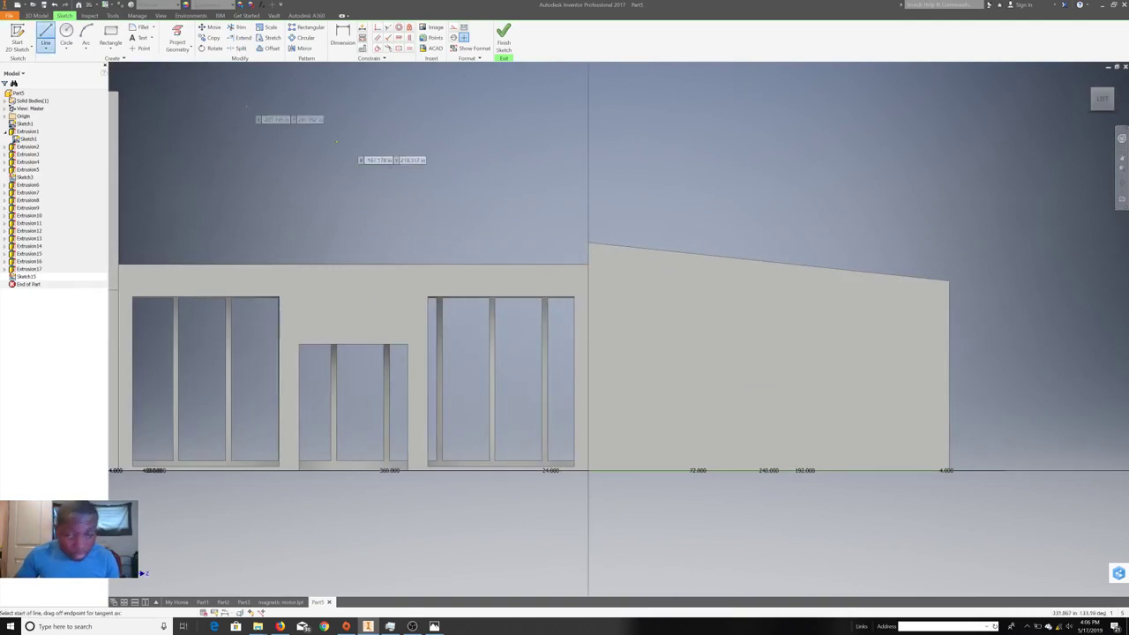
{"action": "left_click", "coordinate": [589, 242]}
{"action": "type", "text": "48"}
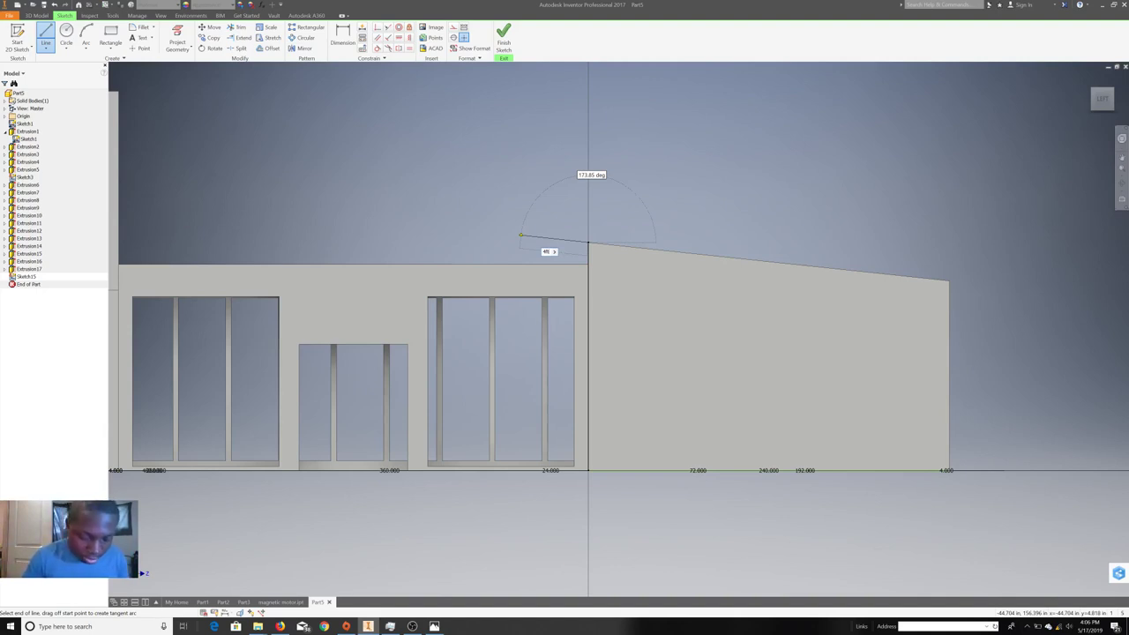
{"action": "left_click", "coordinate": [521, 234]}
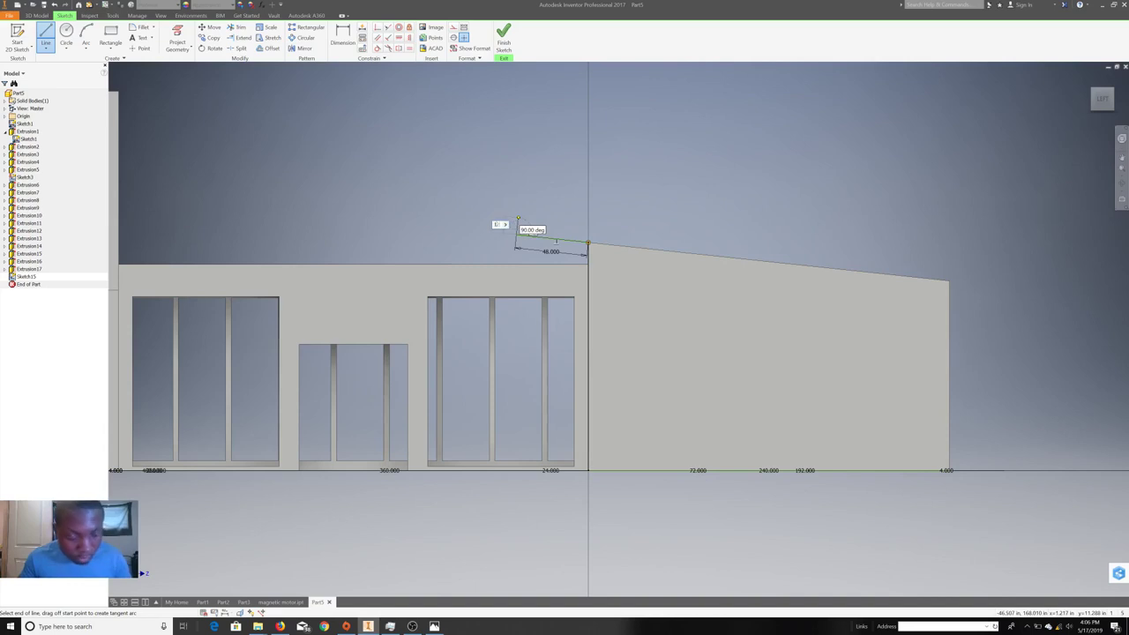
{"action": "key", "text": "Return"}
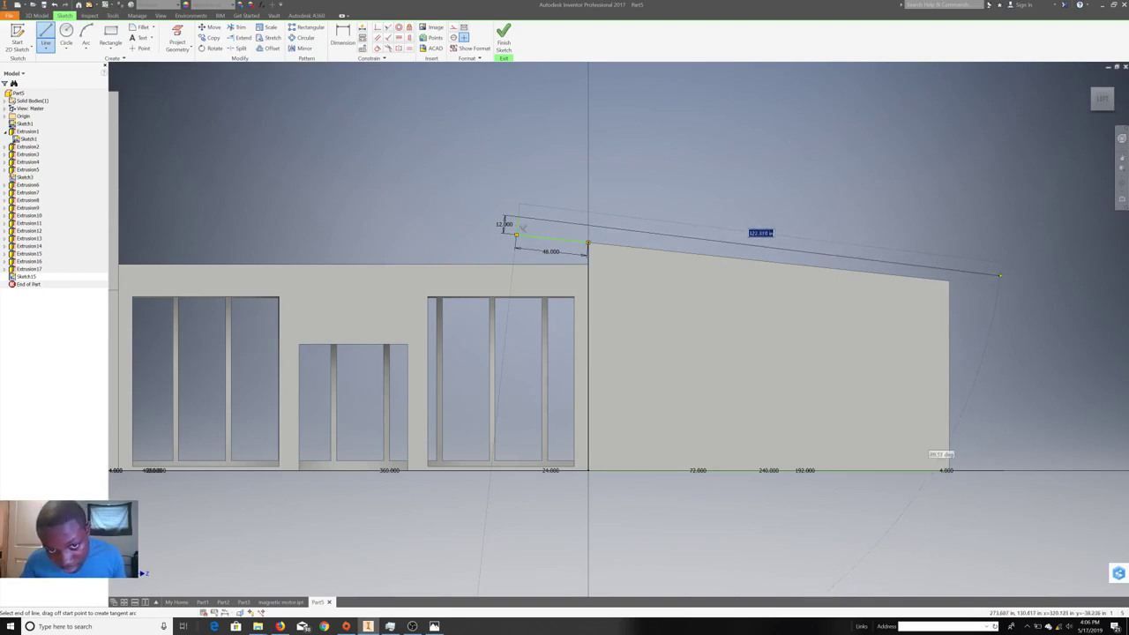
{"action": "left_click", "coordinate": [1001, 269]}
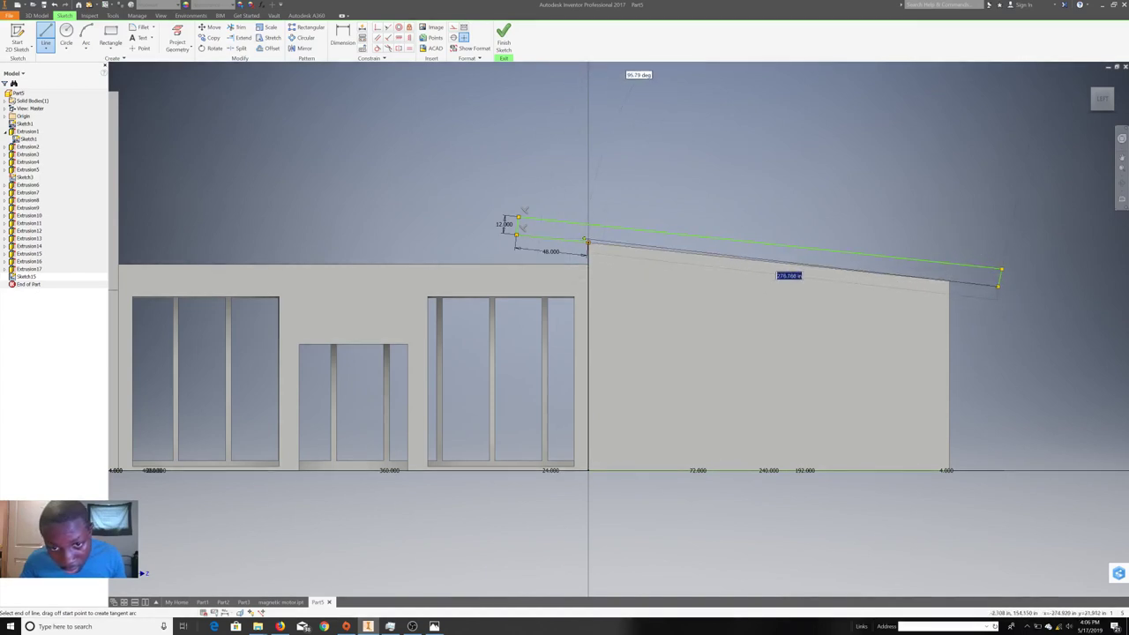
{"action": "left_click", "coordinate": [588, 242]}
{"action": "right_click", "coordinate": [764, 199]}
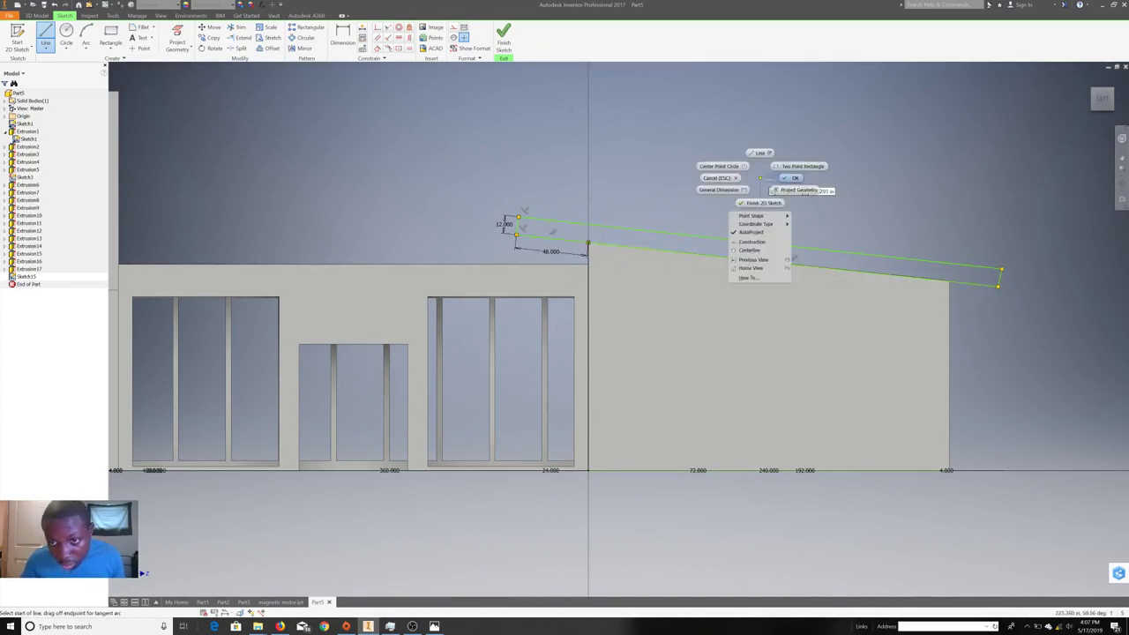
{"action": "key", "text": "Escape"}
{"action": "middle_click_drag", "start_coordinate": [164, 309], "coordinate": [164, 252], "text": "shift"}
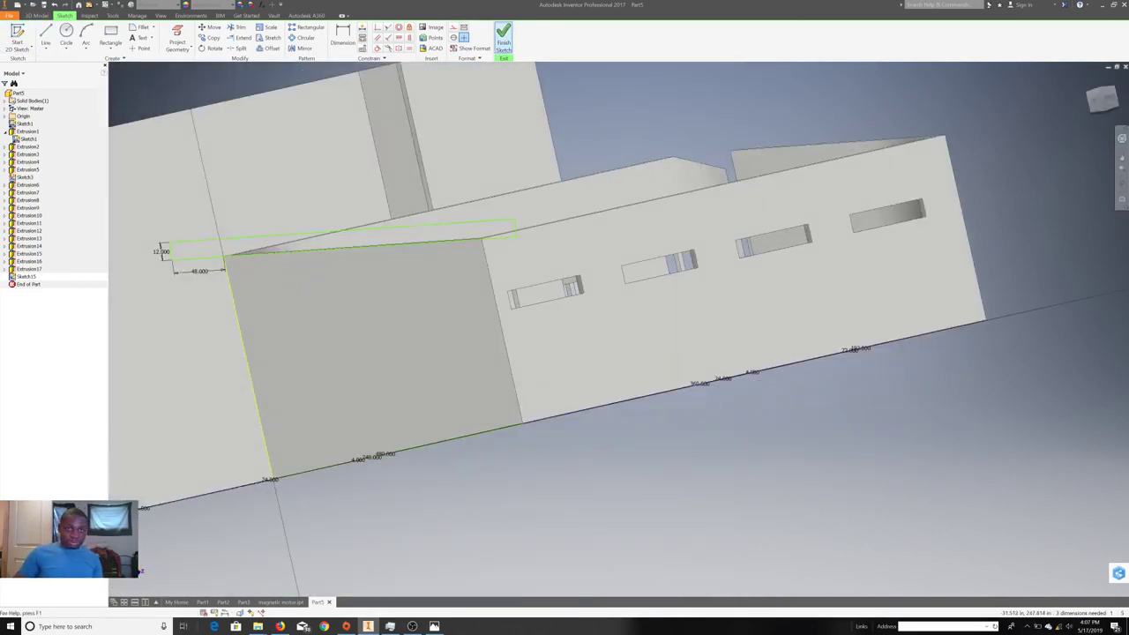
- Finish the roof sketch and start extruding its profile, viewed from the top
{"action": "left_click", "coordinate": [502, 40]}
{"action": "left_click", "coordinate": [46, 39]}
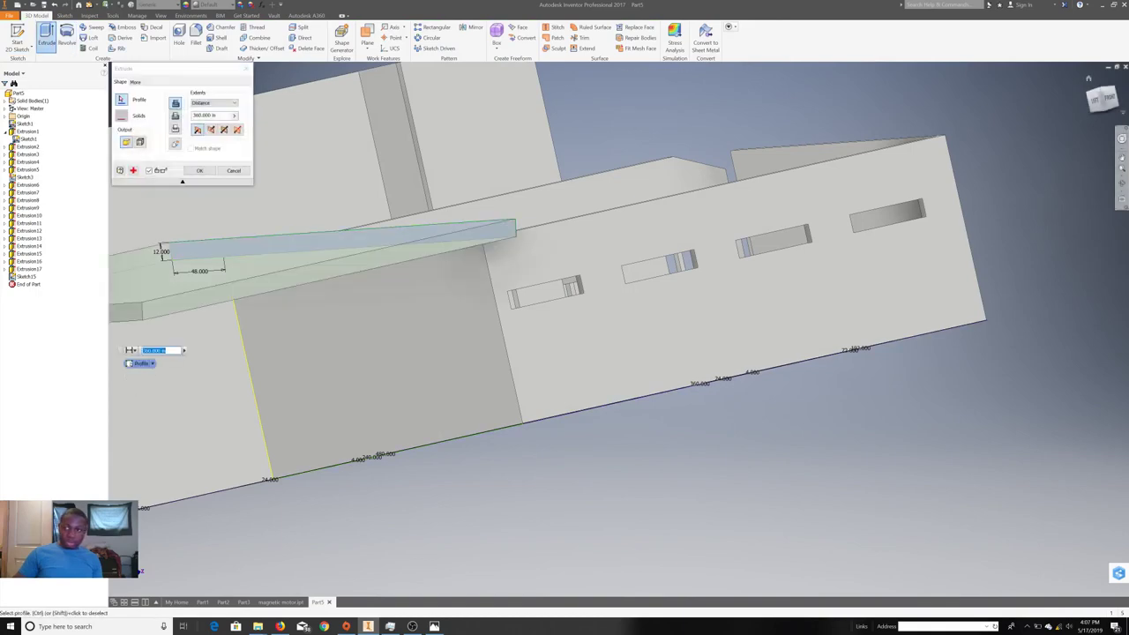
{"action": "middle_click_drag", "start_coordinate": [565, 317], "coordinate": [832, 265], "text": "shift"}
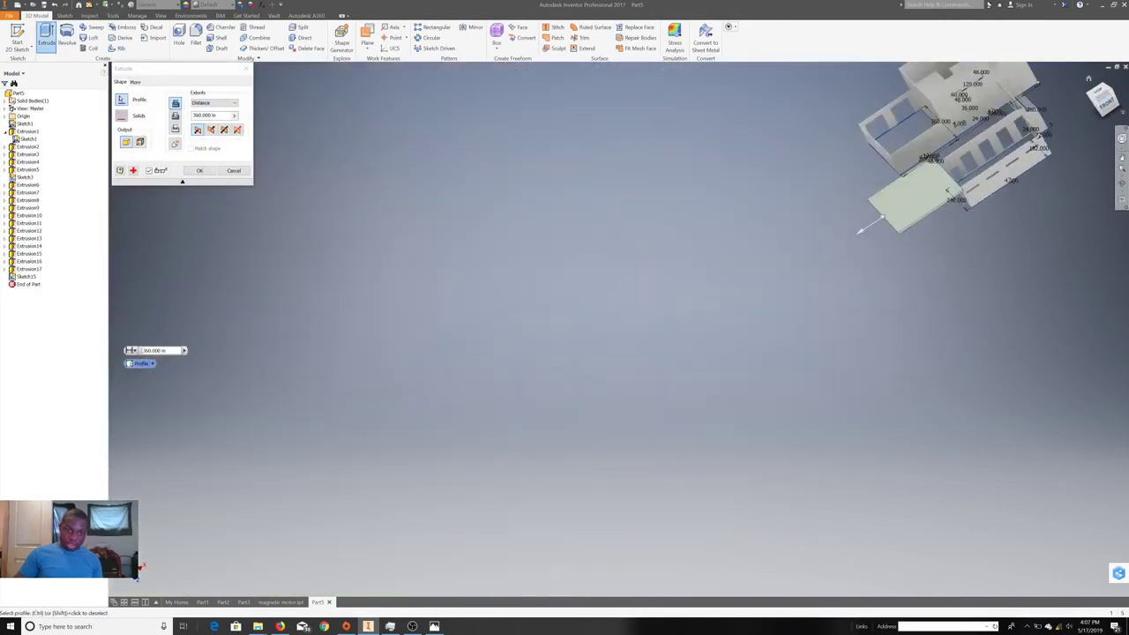
{"action": "key", "text": "F5"}
{"action": "key", "text": "F5"}
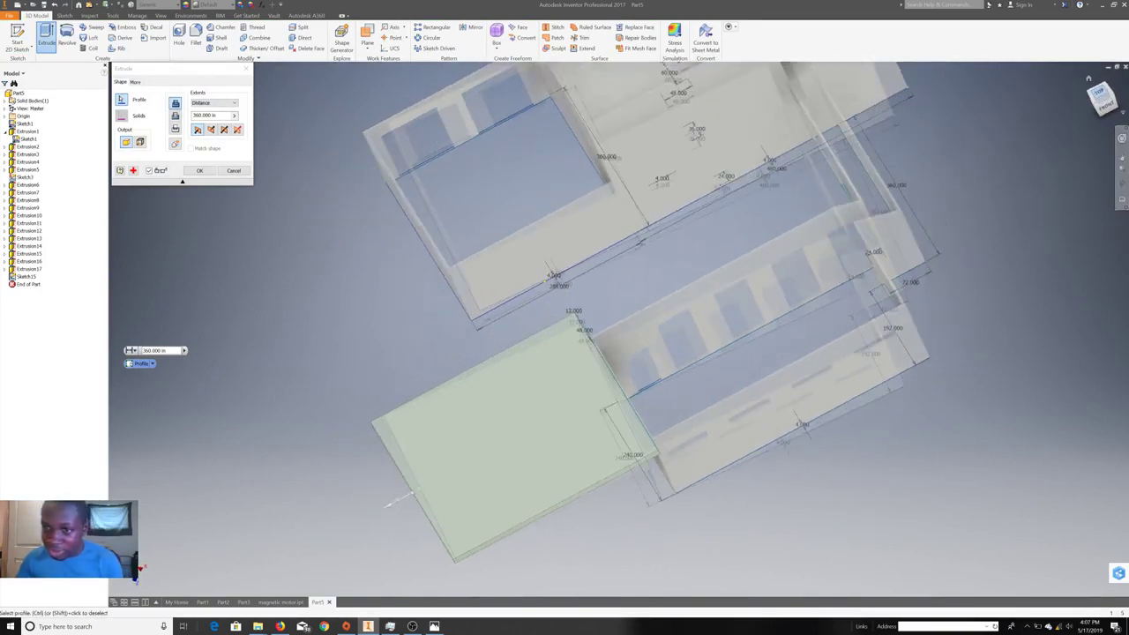
{"action": "middle_click_drag", "start_coordinate": [406, 445], "coordinate": [408, 303]}
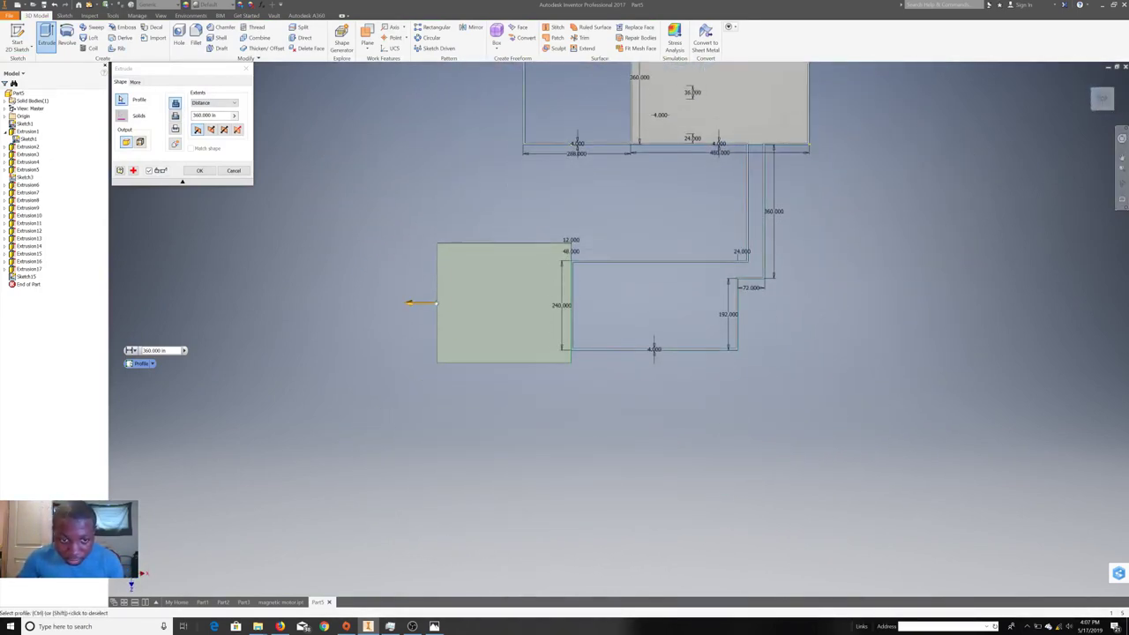
- Stretch the roof slab extrusion to 471 in across the building and accept it
{"action": "left_click", "coordinate": [408, 303]}
{"action": "left_click_drag", "start_coordinate": [408, 302], "coordinate": [766, 303]}
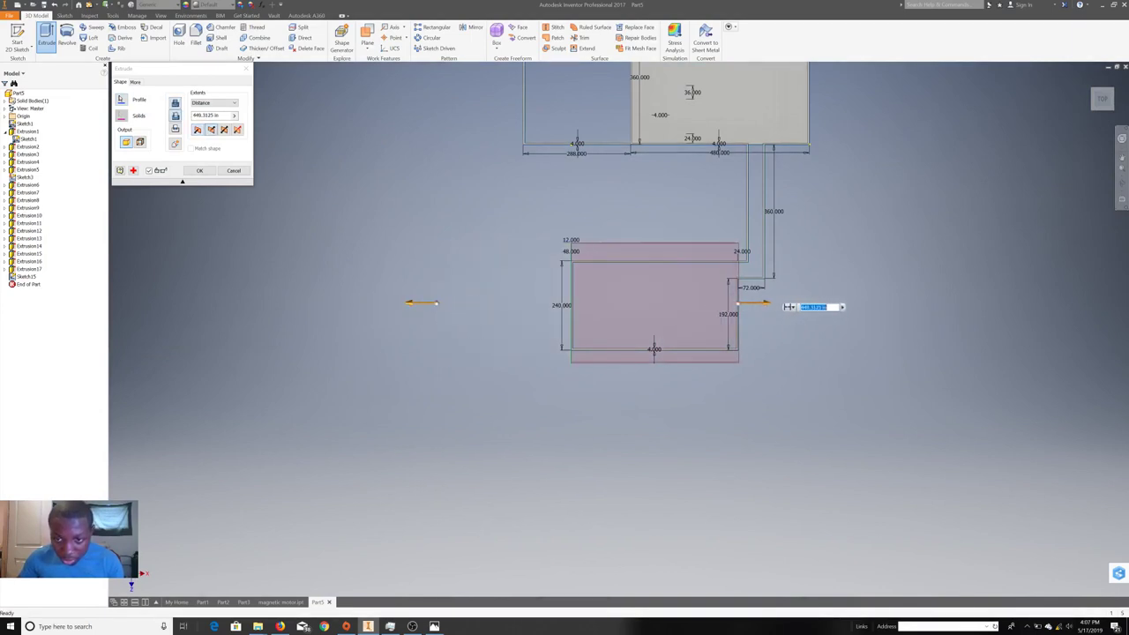
{"action": "left_click_drag", "start_coordinate": [766, 302], "coordinate": [771, 302]}
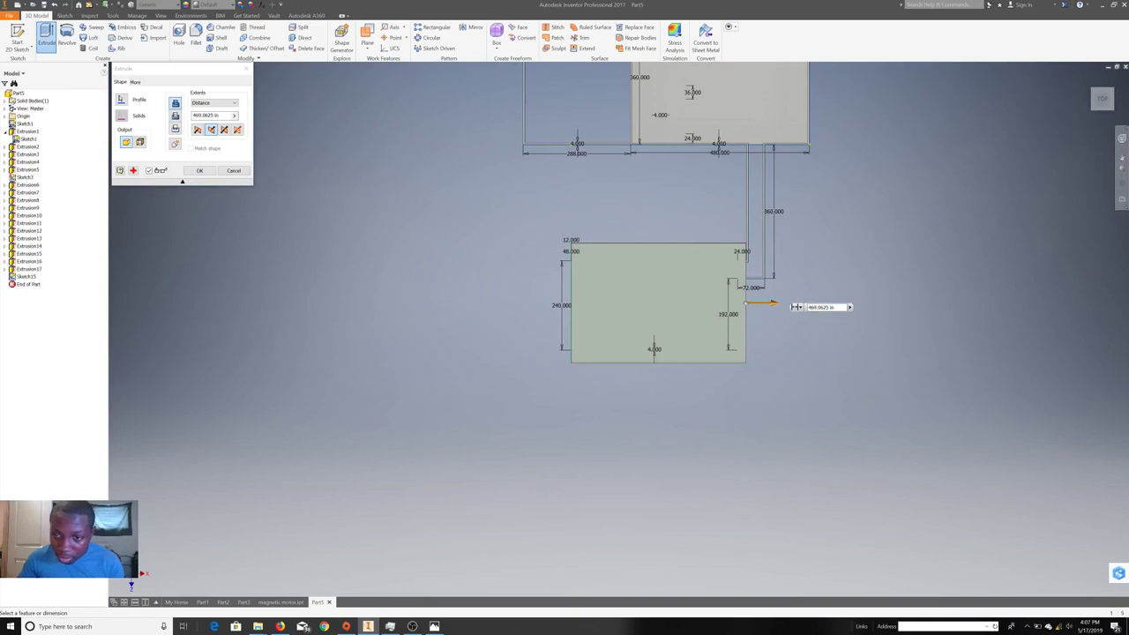
{"action": "scroll", "coordinate": [741, 287], "scroll_direction": "up", "scroll_amount": 5}
{"action": "middle_click_drag", "start_coordinate": [564, 352], "coordinate": [423, 390]}
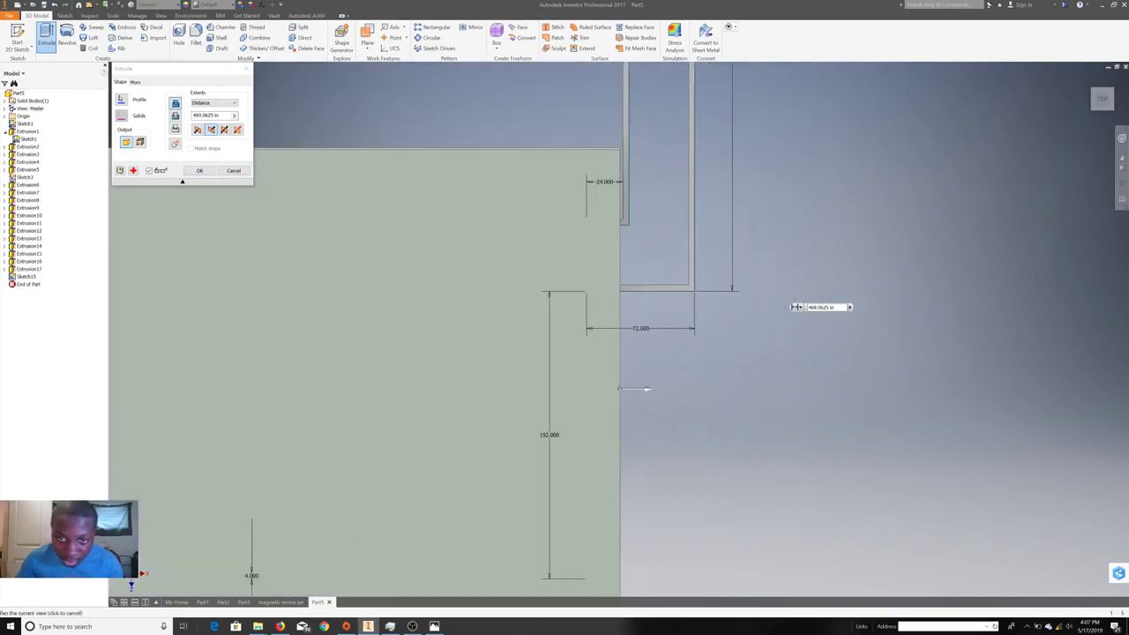
{"action": "left_click_drag", "start_coordinate": [646, 388], "coordinate": [650, 389]}
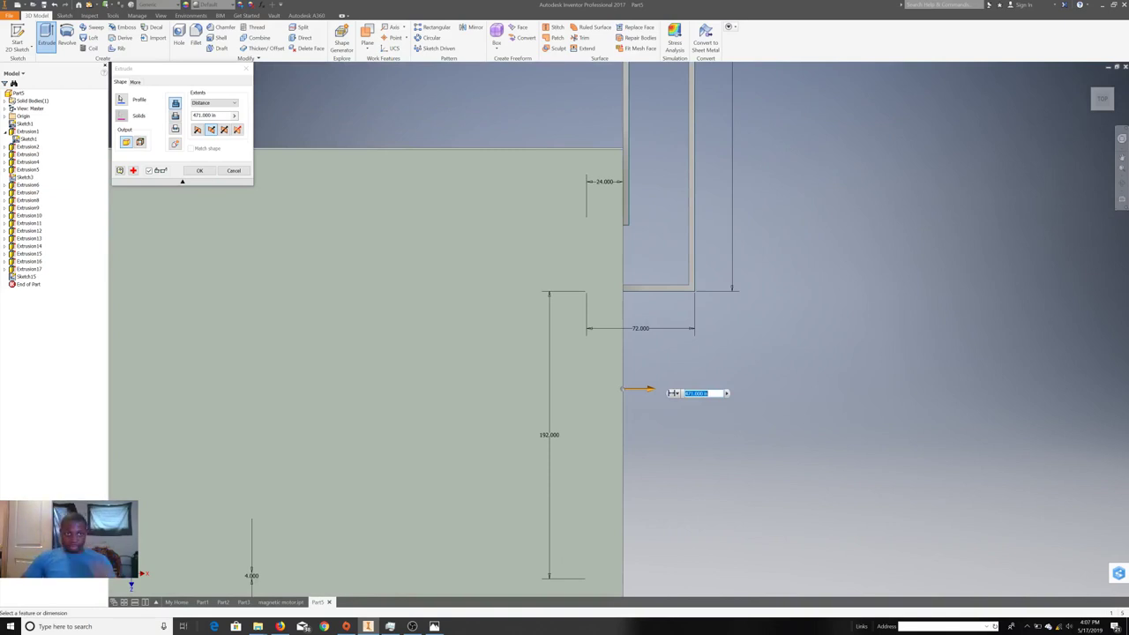
{"action": "left_click", "coordinate": [200, 170]}
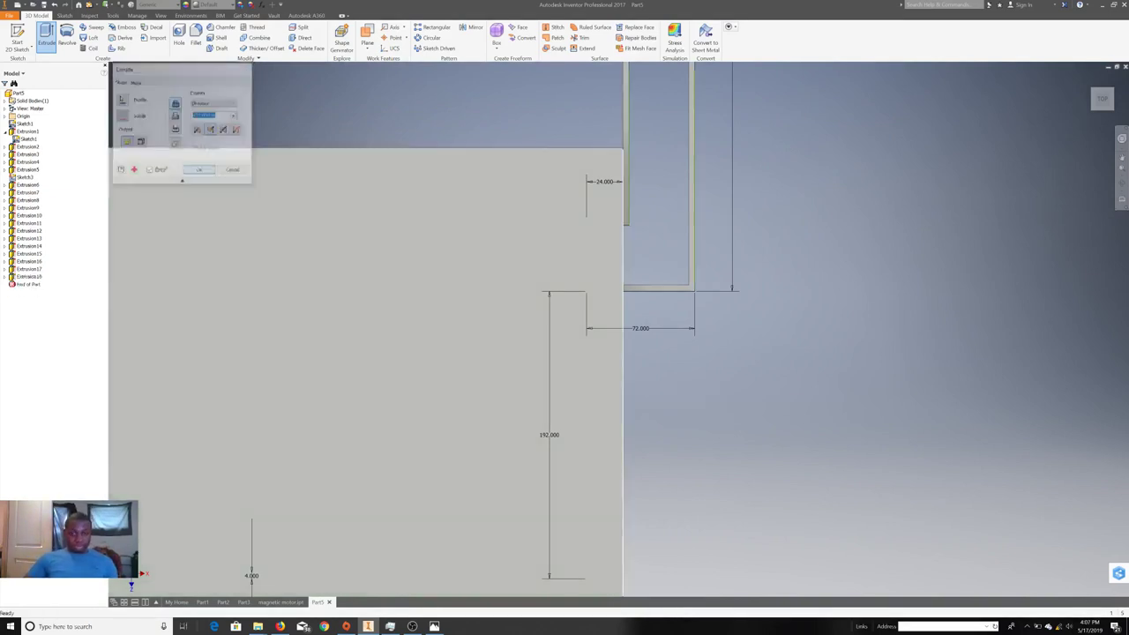
{"action": "key", "text": "Home"}
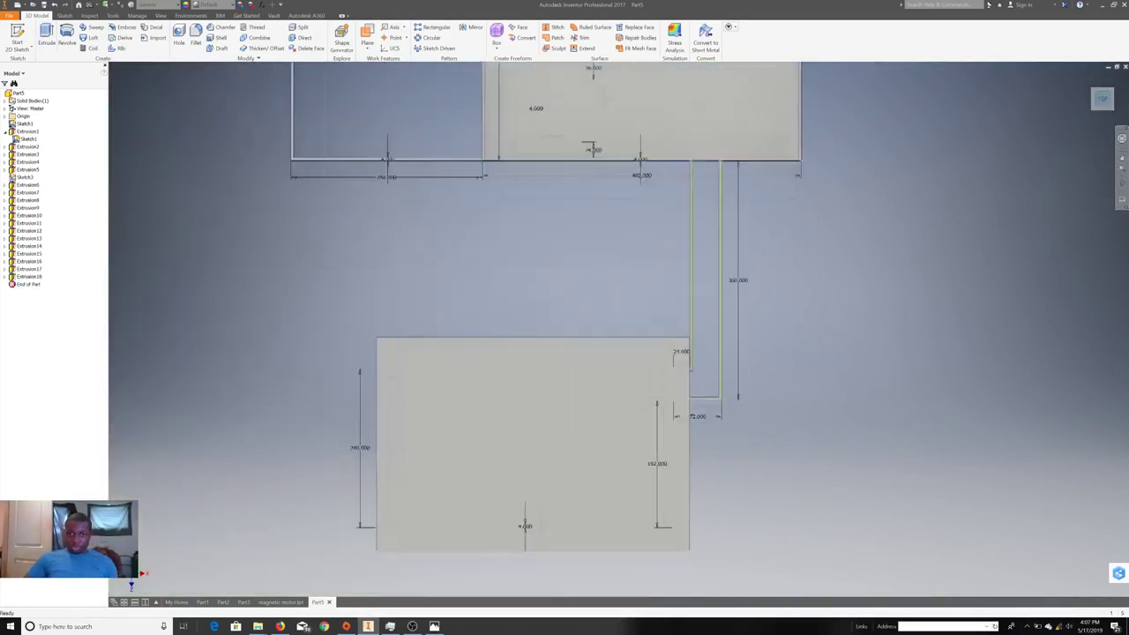
{"action": "left_click", "coordinate": [1102, 117]}
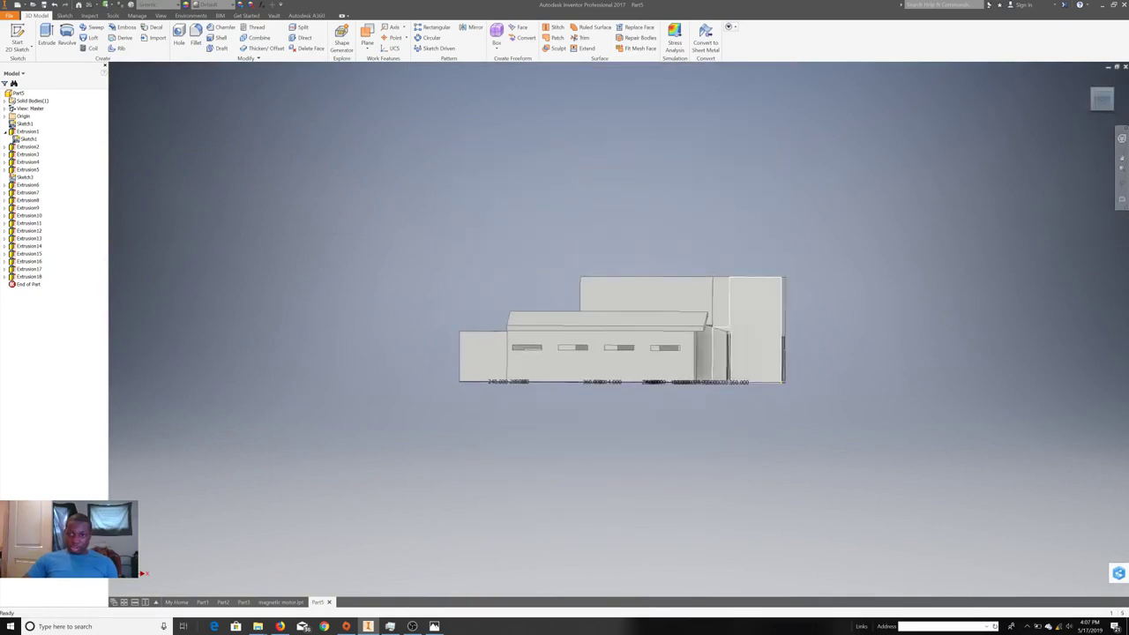
- Create a new sketch on the wall face and apply Slice Graphics at the sketch plane
{"action": "scroll", "coordinate": [735, 339], "scroll_direction": "up", "scroll_amount": 5}
{"action": "right_click", "coordinate": [698, 330]}
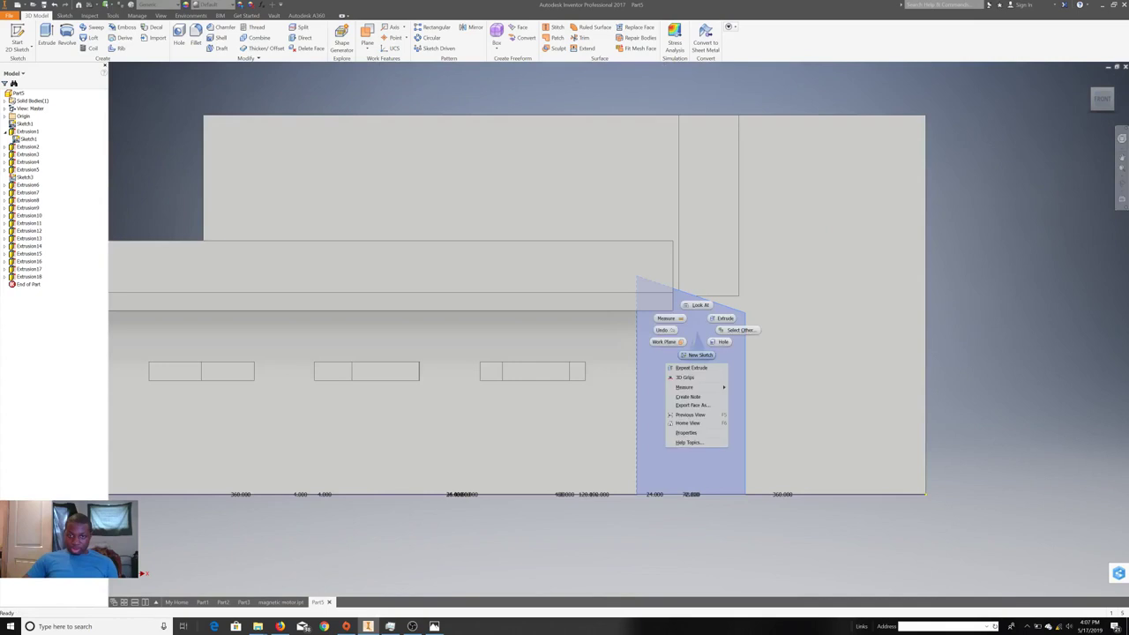
{"action": "left_click", "coordinate": [699, 354]}
{"action": "right_click", "coordinate": [391, 191]}
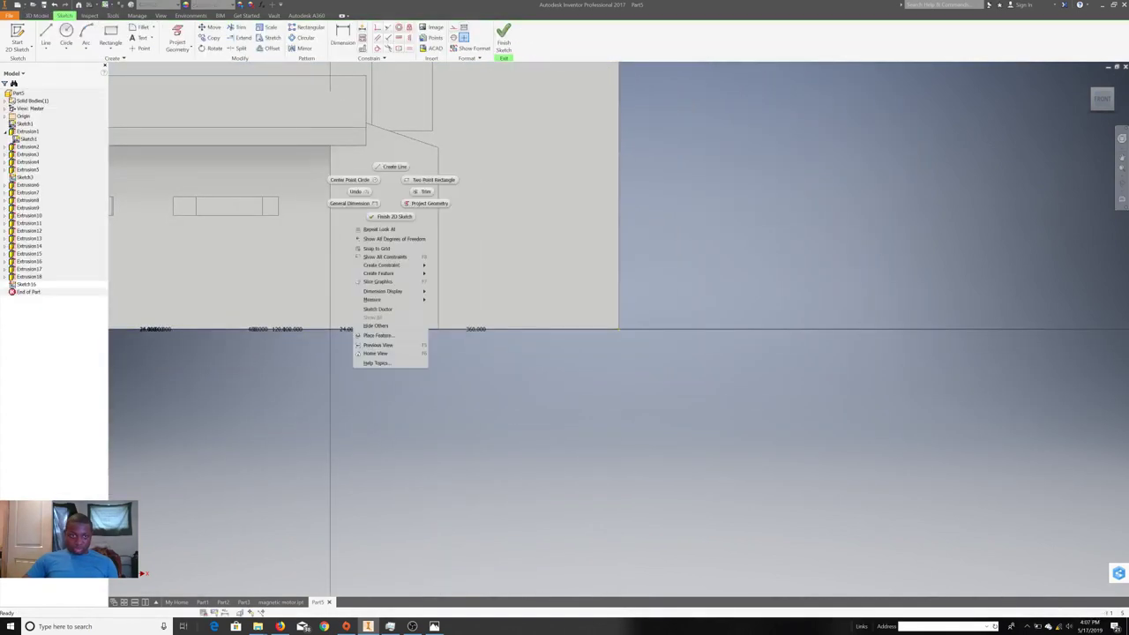
{"action": "key", "text": "Escape"}
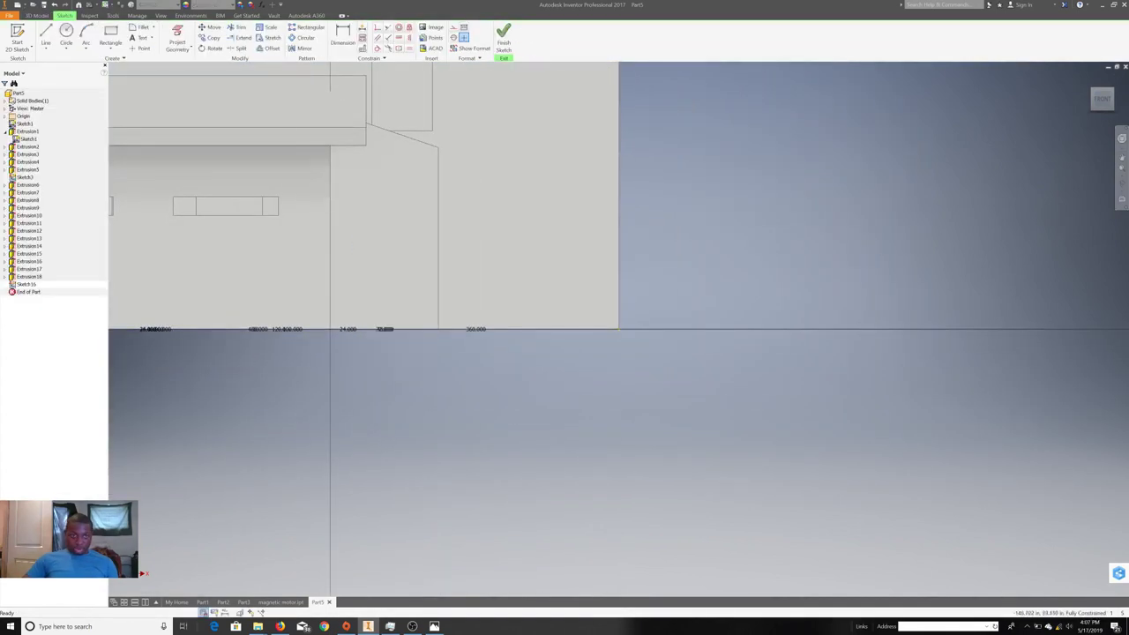
{"action": "right_click", "coordinate": [402, 201]}
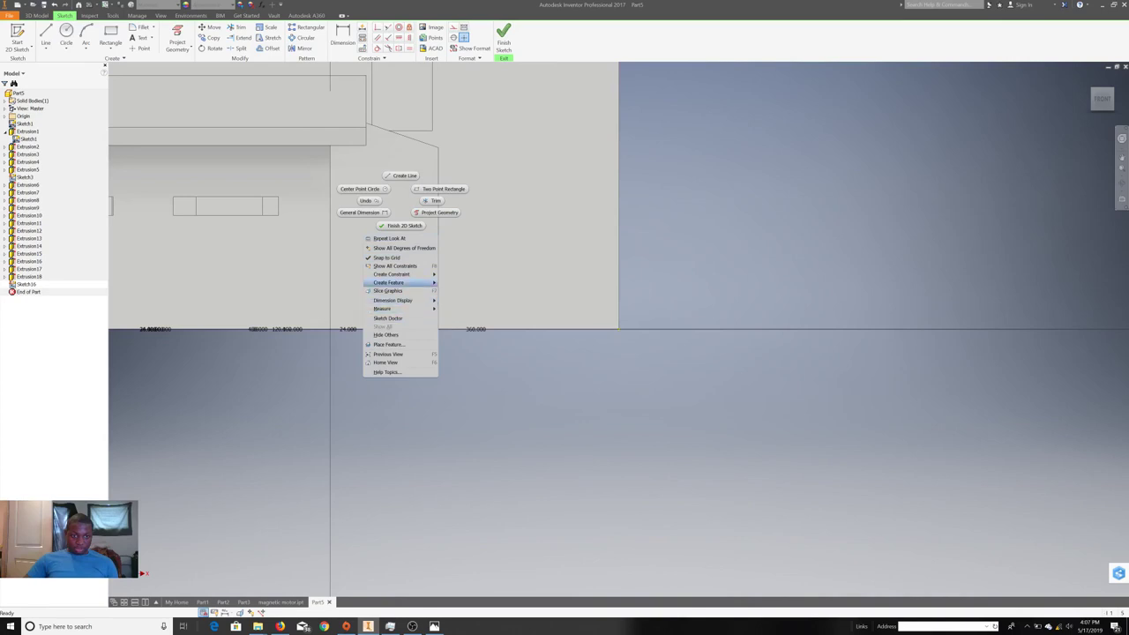
{"action": "left_click", "coordinate": [388, 290]}
- Activate the Line tool and bring the sloped wall top into front view
{"action": "scroll", "coordinate": [331, 329], "scroll_direction": "down", "scroll_amount": 2}
{"action": "scroll", "coordinate": [322, 361], "scroll_direction": "down", "scroll_amount": 3}
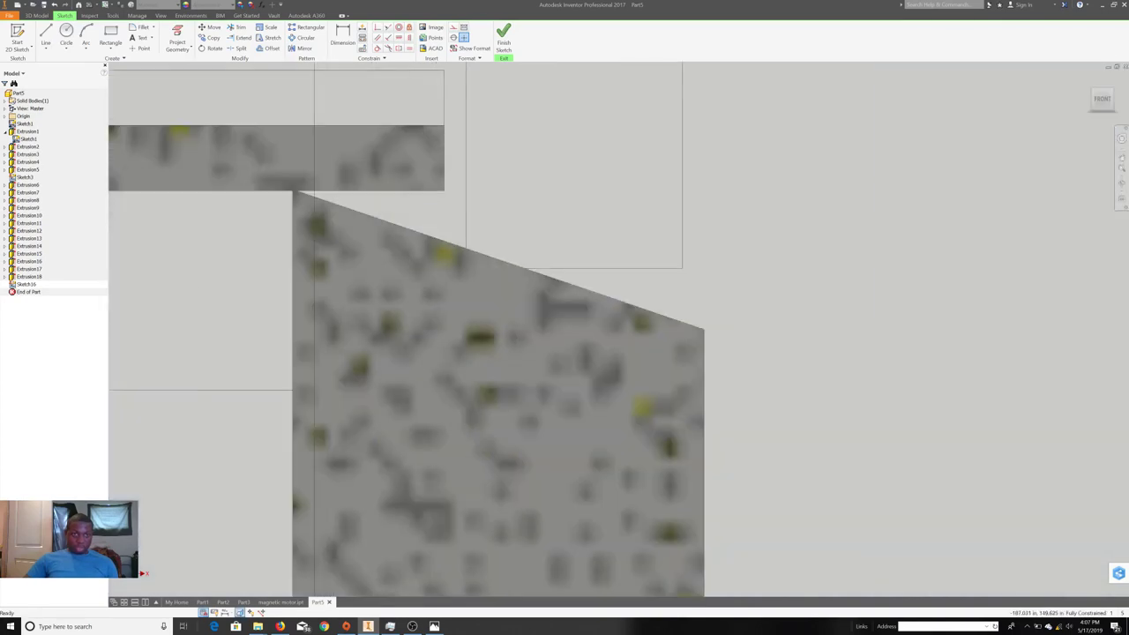
{"action": "scroll", "coordinate": [342, 181], "scroll_direction": "down", "scroll_amount": 3}
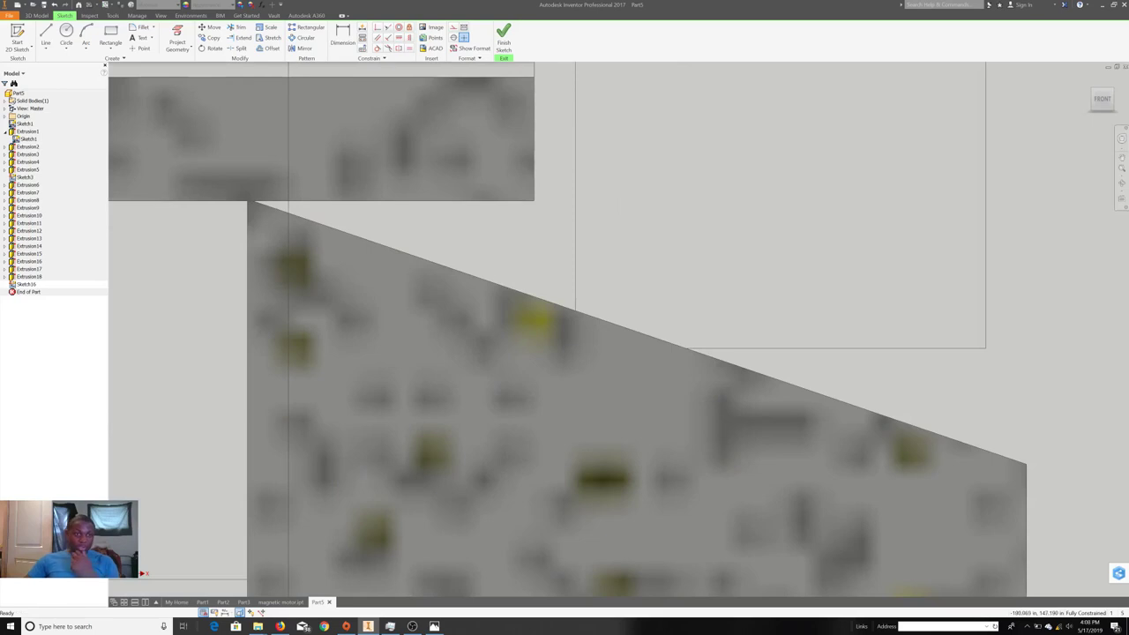
{"action": "mouse_move", "coordinate": [342, 180]}
{"action": "middle_mouse_down"}
{"action": "mouse_move", "coordinate": [436, 239]}
{"action": "mouse_move", "coordinate": [589, 252]}
{"action": "mouse_move", "coordinate": [642, 297]}
{"action": "middle_mouse_up"}
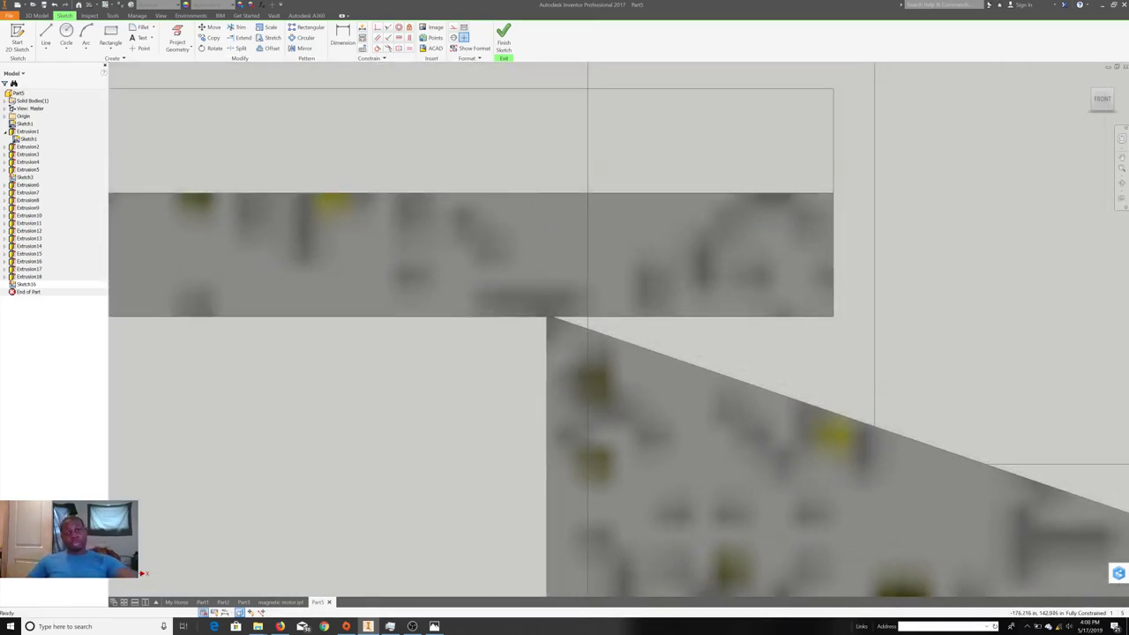
{"action": "middle_click_drag", "start_coordinate": [642, 297], "coordinate": [297, 213]}
{"action": "key", "text": "c"}
{"action": "key", "text": "l"}
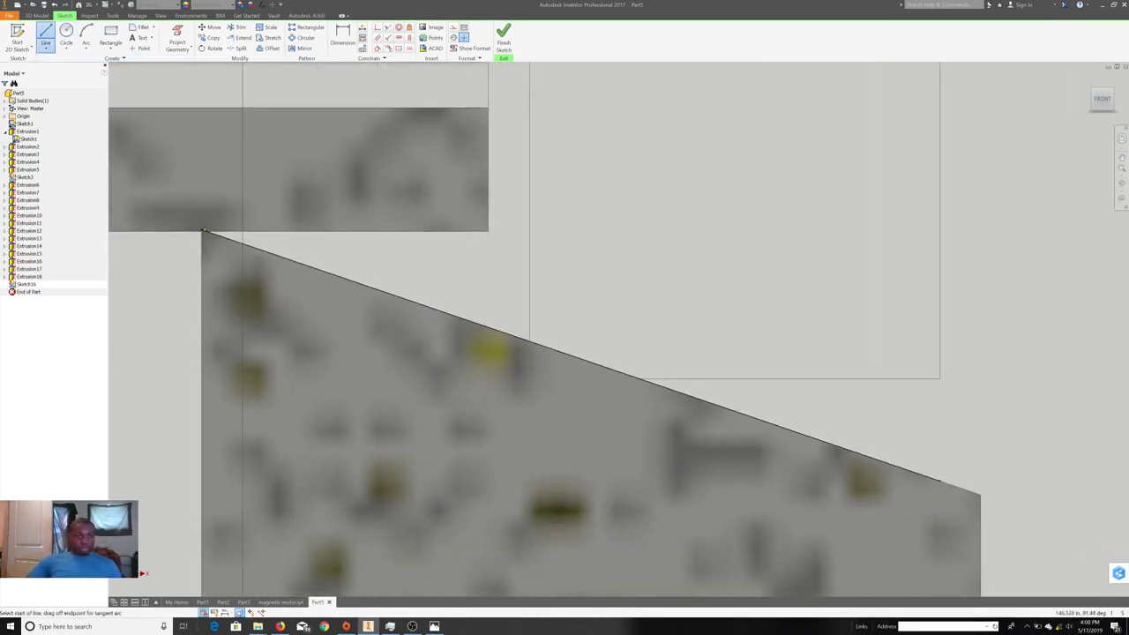
{"action": "middle_click_drag", "start_coordinate": [203, 234], "coordinate": [371, 237]}
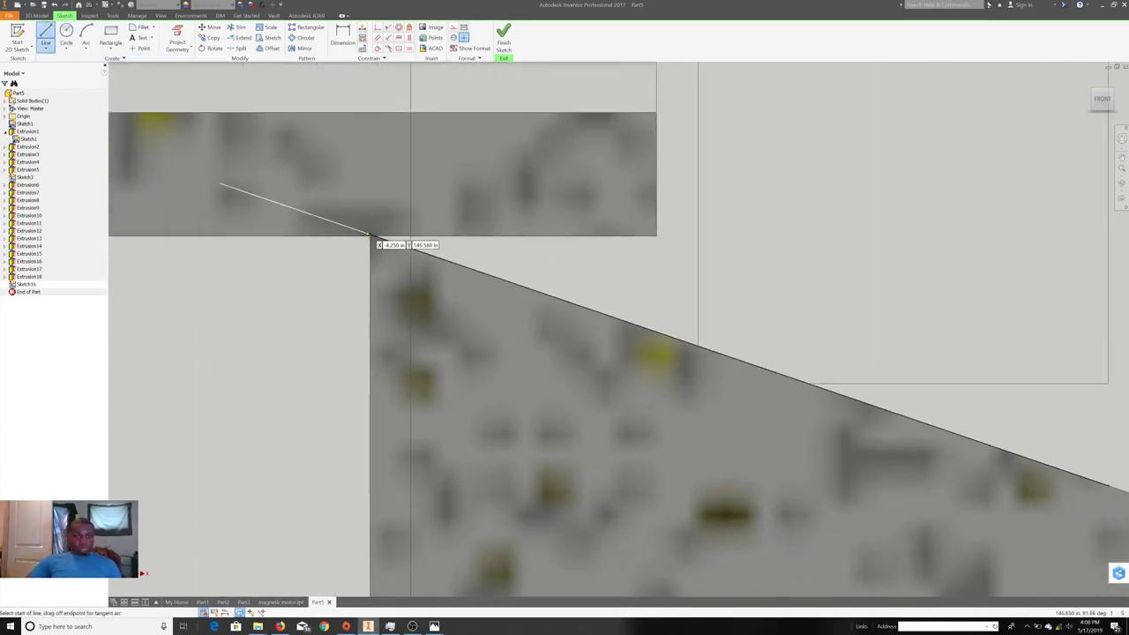
{"action": "scroll", "coordinate": [371, 236], "scroll_direction": "up", "scroll_amount": 5}
{"action": "middle_click_drag", "start_coordinate": [372, 237], "coordinate": [372, 404]}
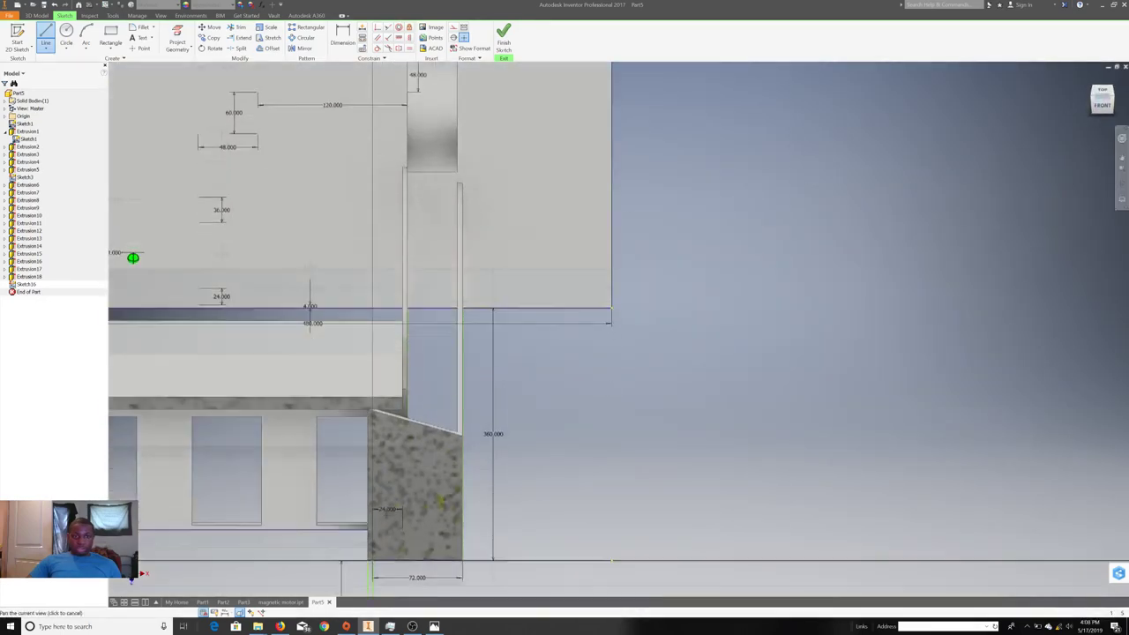
{"action": "middle_click_drag", "start_coordinate": [133, 258], "coordinate": [132, 256], "text": "shift"}
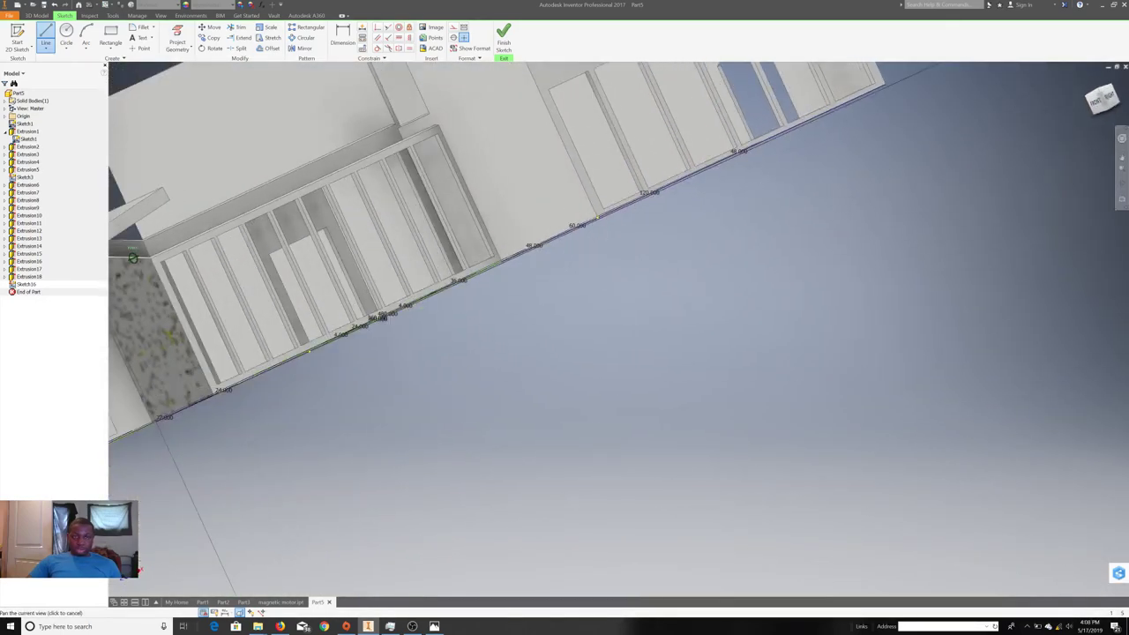
{"action": "key", "text": "F5"}
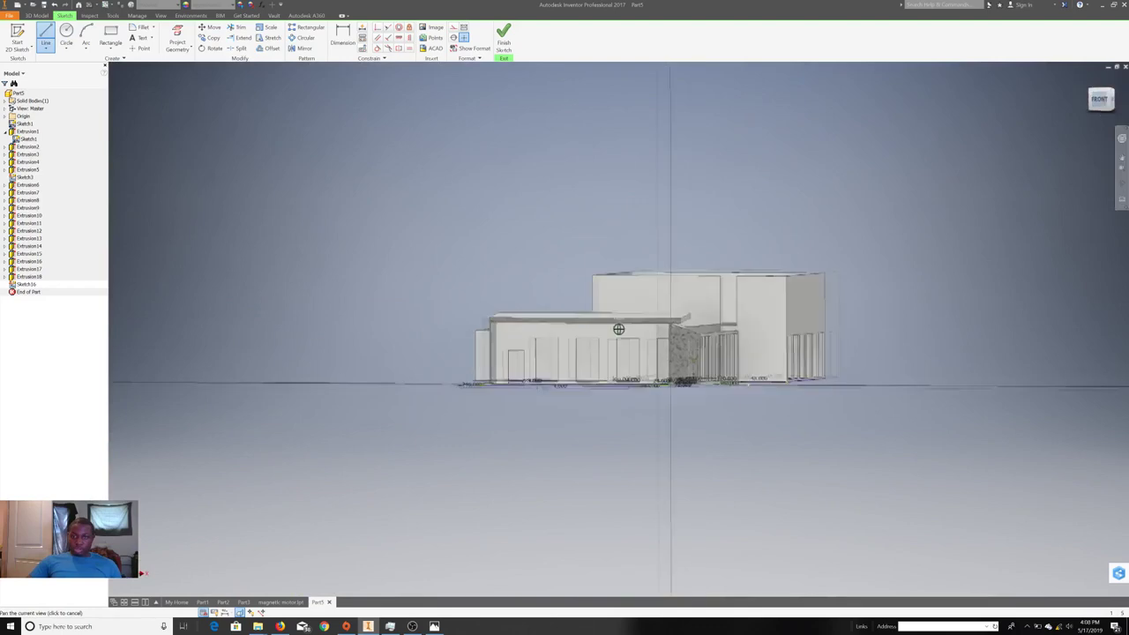
{"action": "key", "text": "F5"}
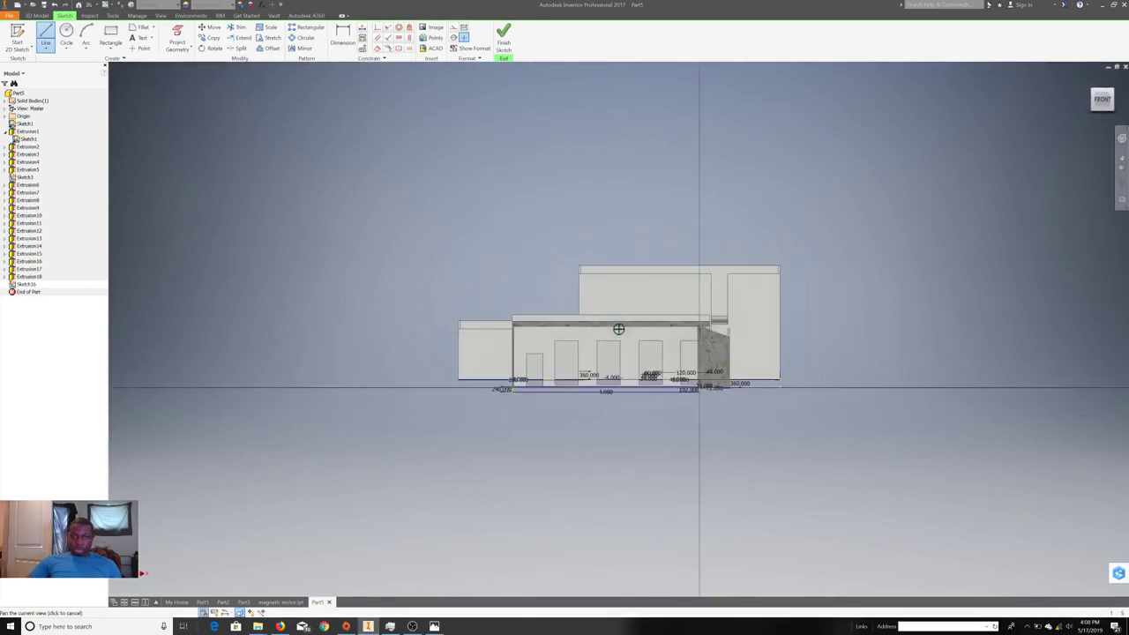
{"action": "scroll", "coordinate": [772, 322], "scroll_direction": "up", "scroll_amount": 8}
{"action": "middle_click_drag", "start_coordinate": [585, 316], "coordinate": [677, 316]}
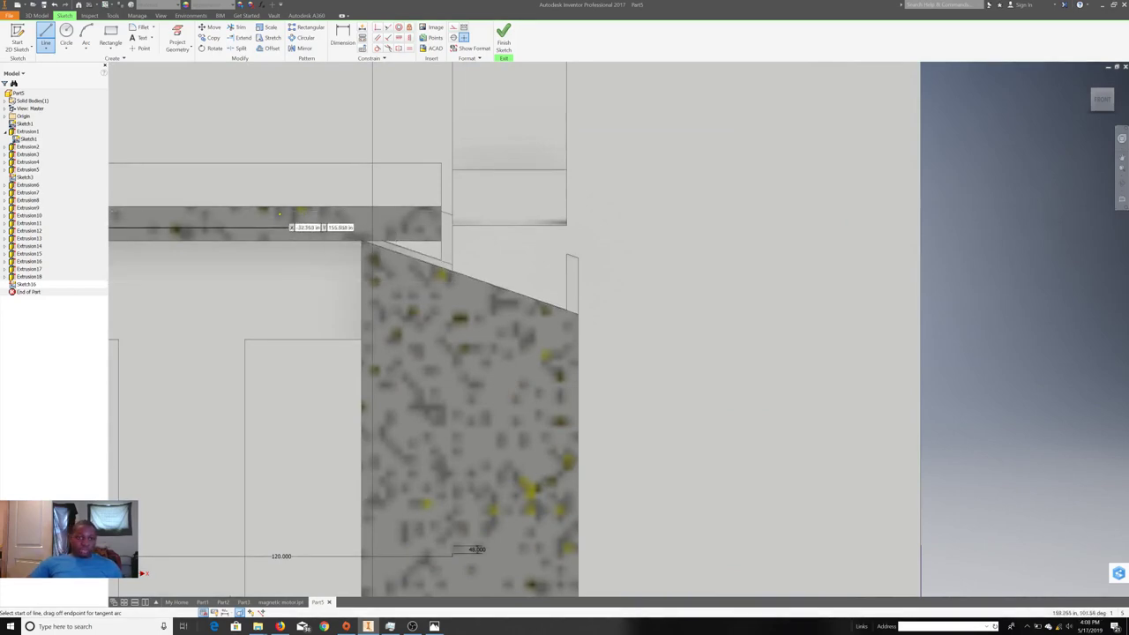
- Draw a short rise, a long line along the wall slope and a closing end, then finish
{"action": "left_click", "coordinate": [322, 228]}
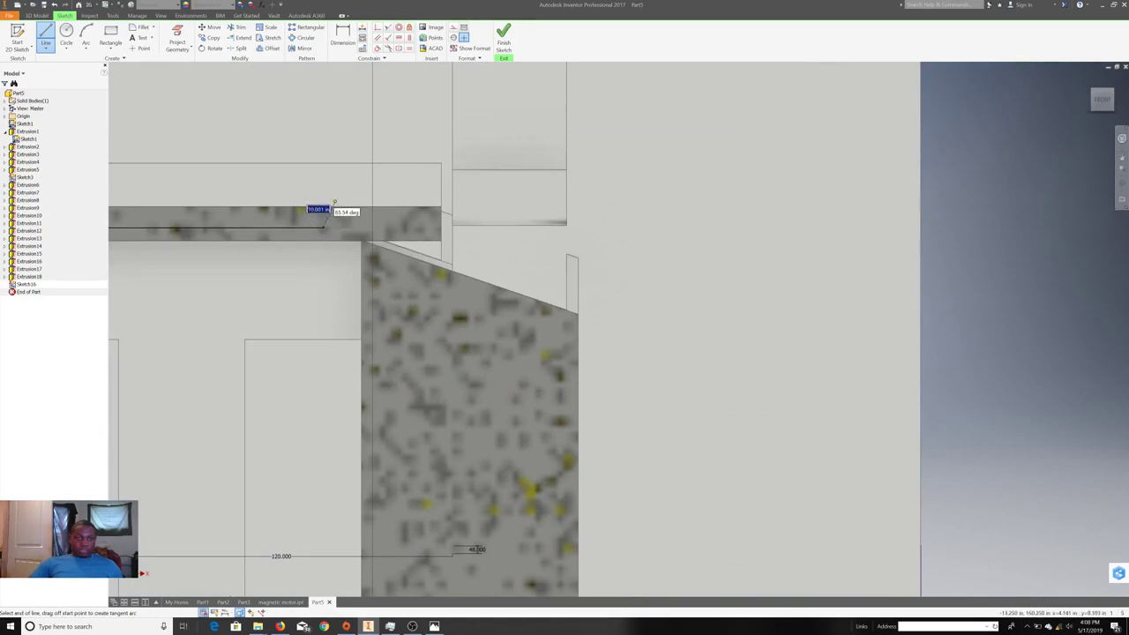
{"action": "left_click", "coordinate": [334, 203]}
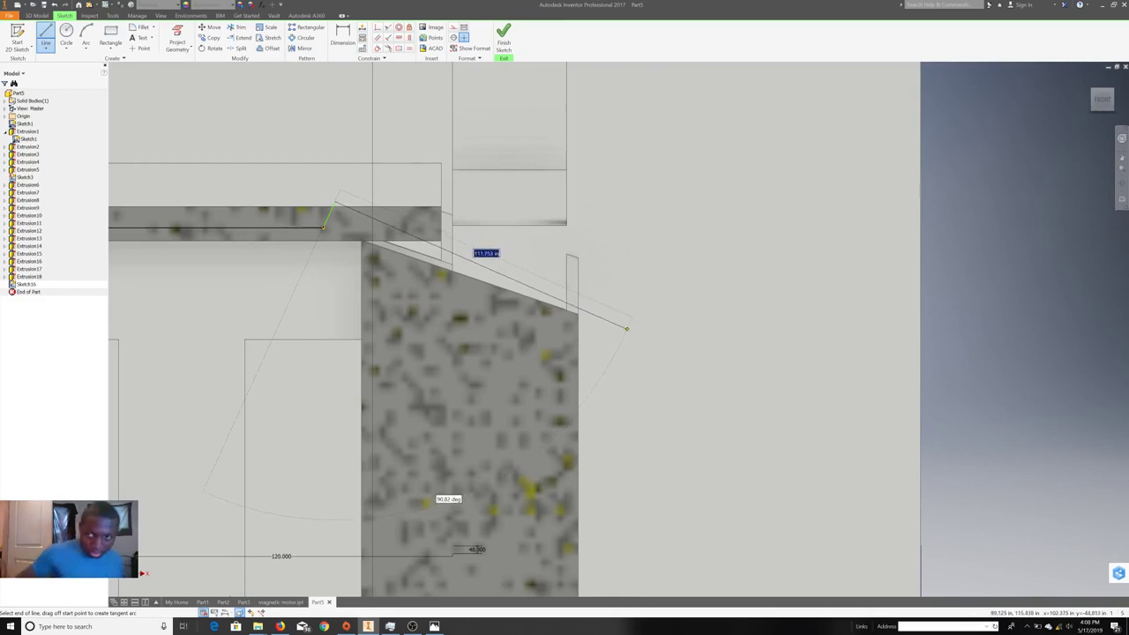
{"action": "scroll", "coordinate": [801, 221], "scroll_direction": "up", "scroll_amount": 3}
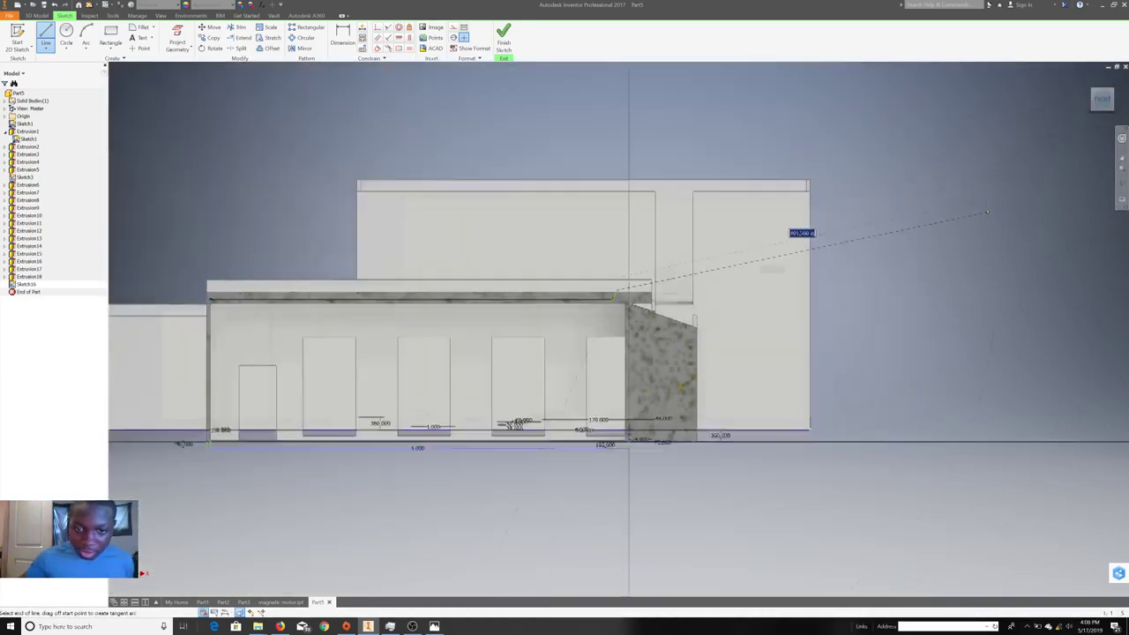
{"action": "scroll", "coordinate": [731, 321], "scroll_direction": "up", "scroll_amount": 2}
{"action": "scroll", "coordinate": [749, 348], "scroll_direction": "down", "scroll_amount": 3}
{"action": "scroll", "coordinate": [751, 345], "scroll_direction": "down", "scroll_amount": 2}
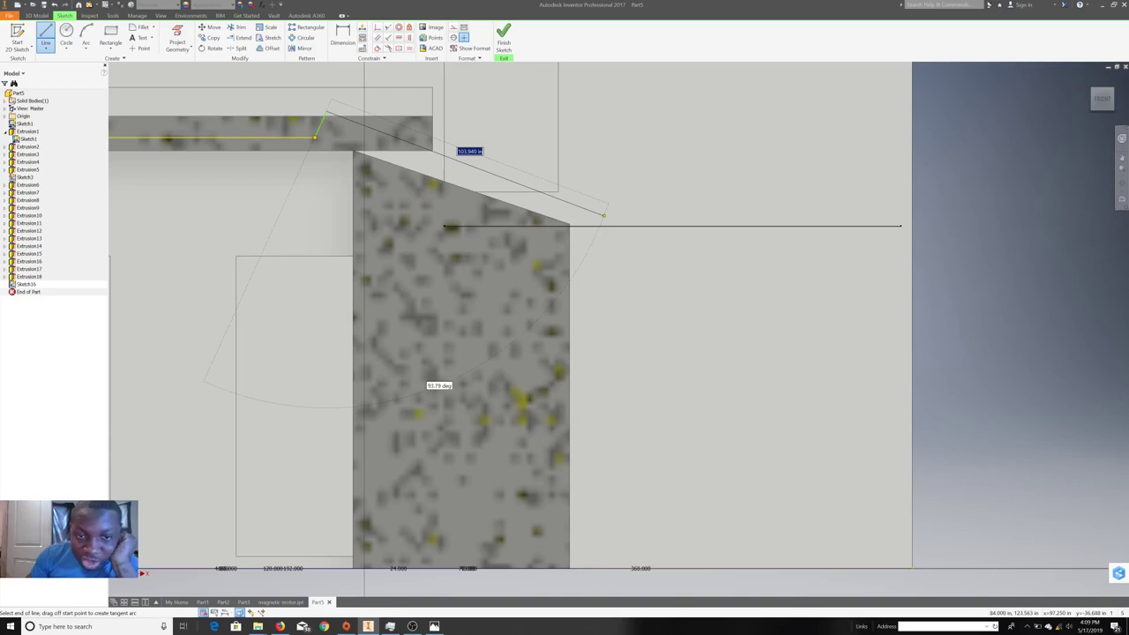
{"action": "left_click", "coordinate": [605, 214]}
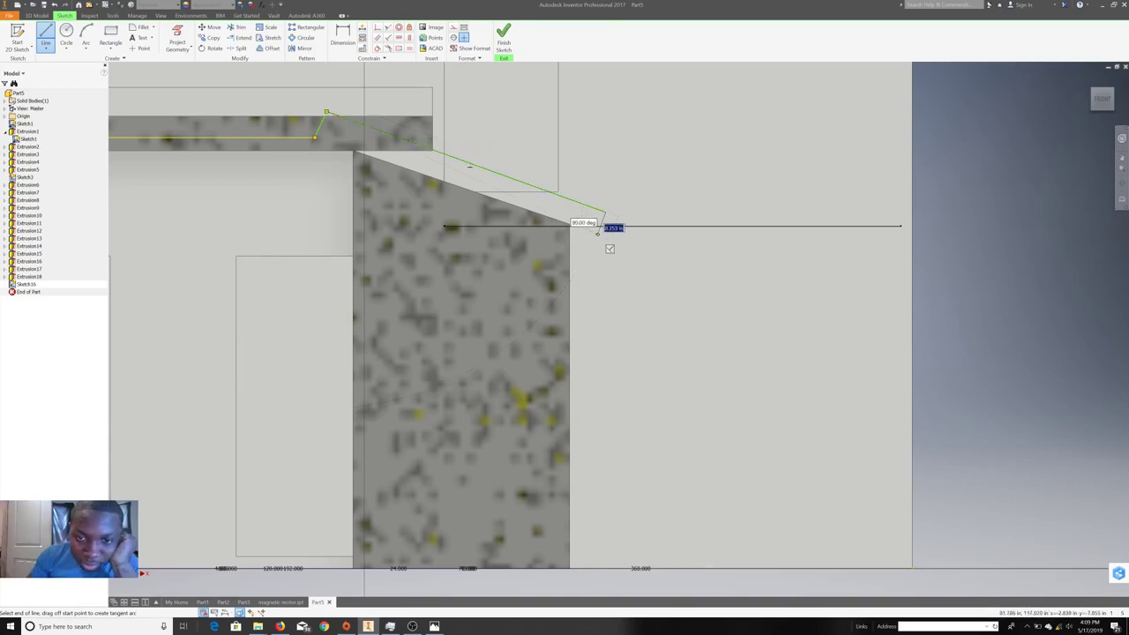
{"action": "key", "text": "Escape"}
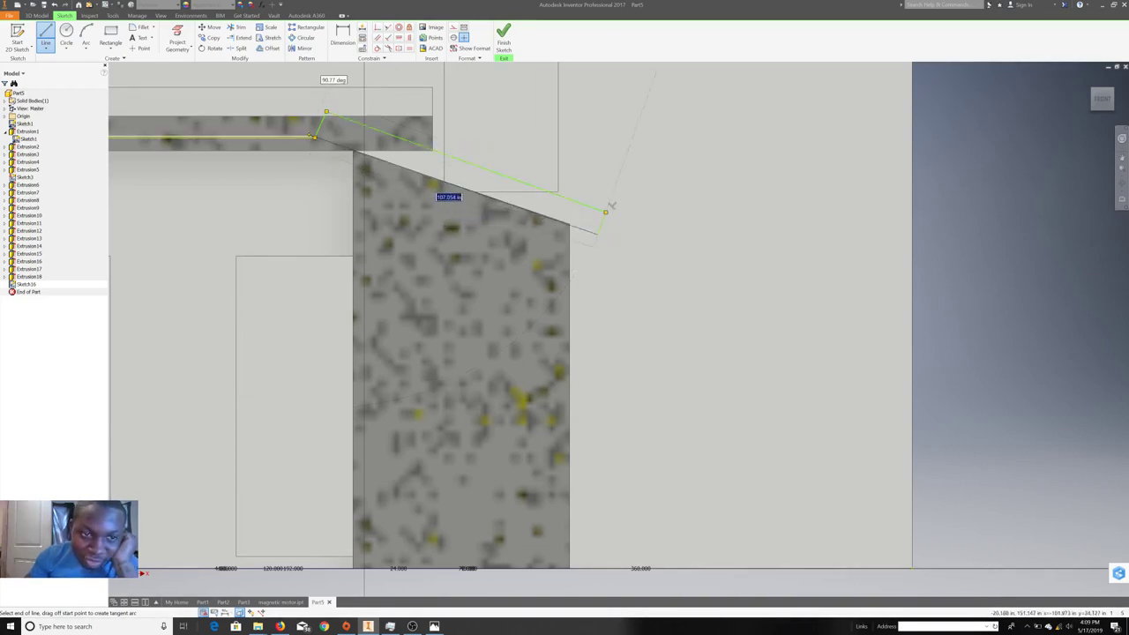
{"action": "left_click", "coordinate": [606, 212]}
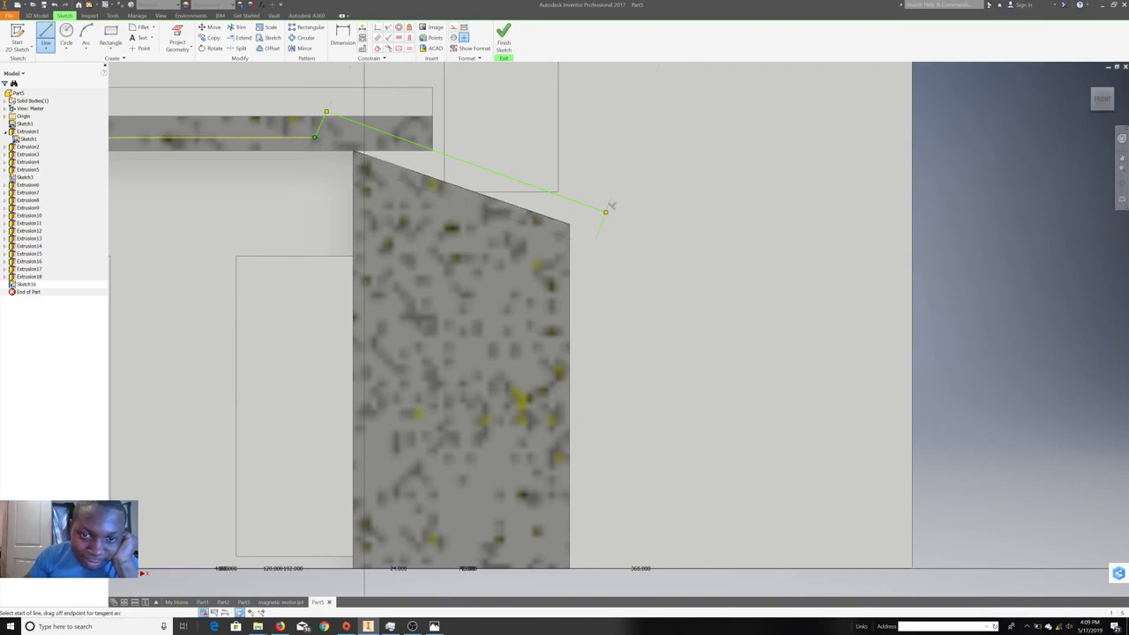
{"action": "right_click", "coordinate": [666, 187]}
{"action": "left_click", "coordinate": [663, 166]}
{"action": "left_click", "coordinate": [502, 40]}
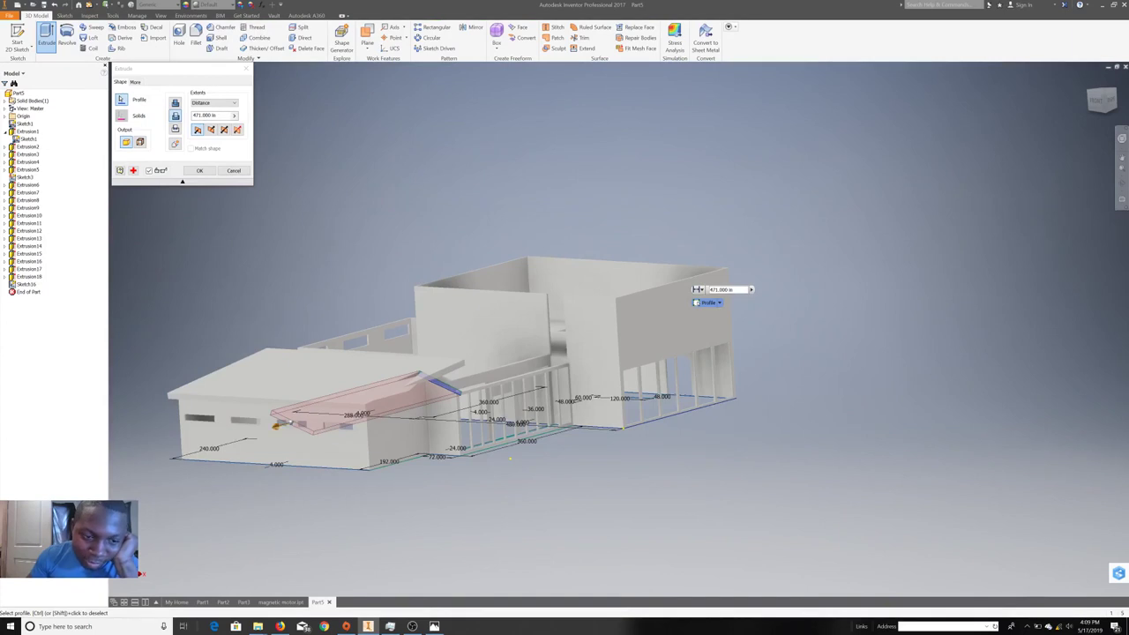
- Extrude the sloped strip about 356.19 in up to the adjoining wall as Extrusion19
{"action": "left_click_drag", "start_coordinate": [276, 424], "coordinate": [558, 350]}
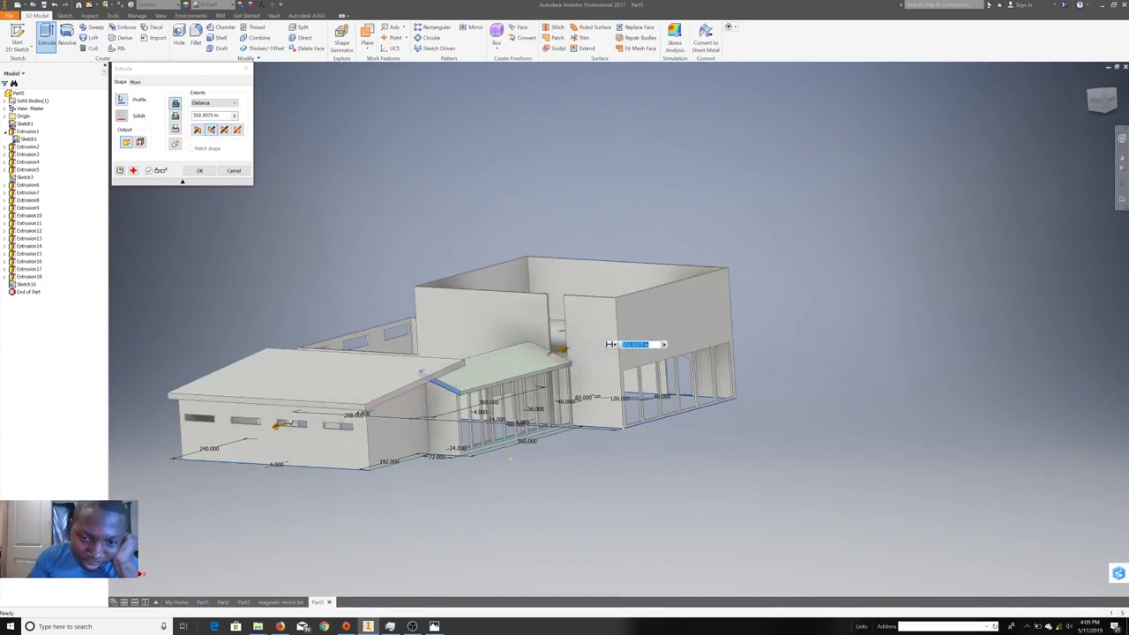
{"action": "scroll", "coordinate": [422, 372], "scroll_direction": "up", "scroll_amount": 2}
{"action": "scroll", "coordinate": [421, 372], "scroll_direction": "up", "scroll_amount": 2}
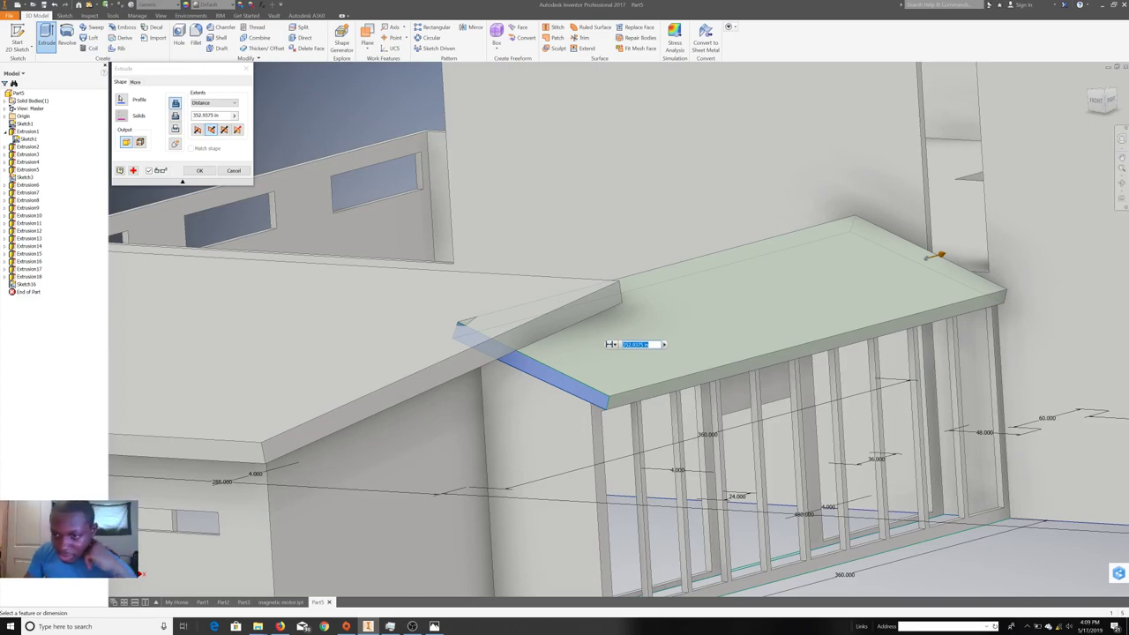
{"action": "left_click", "coordinate": [1096, 99]}
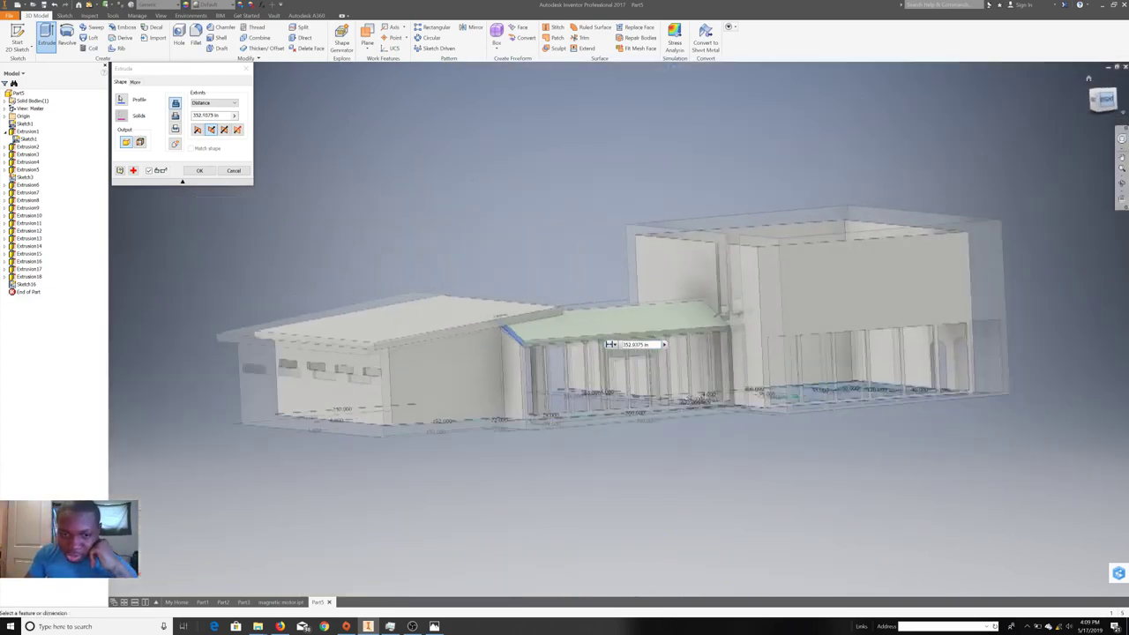
{"action": "scroll", "coordinate": [696, 325], "scroll_direction": "up", "scroll_amount": 4}
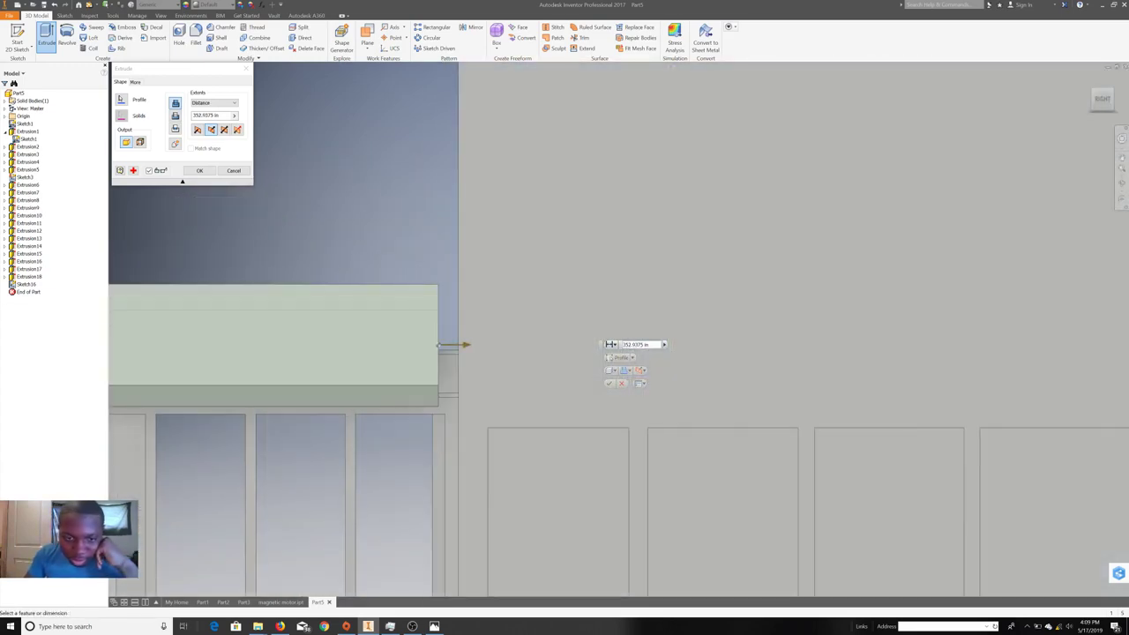
{"action": "left_click_drag", "start_coordinate": [470, 345], "coordinate": [481, 345]}
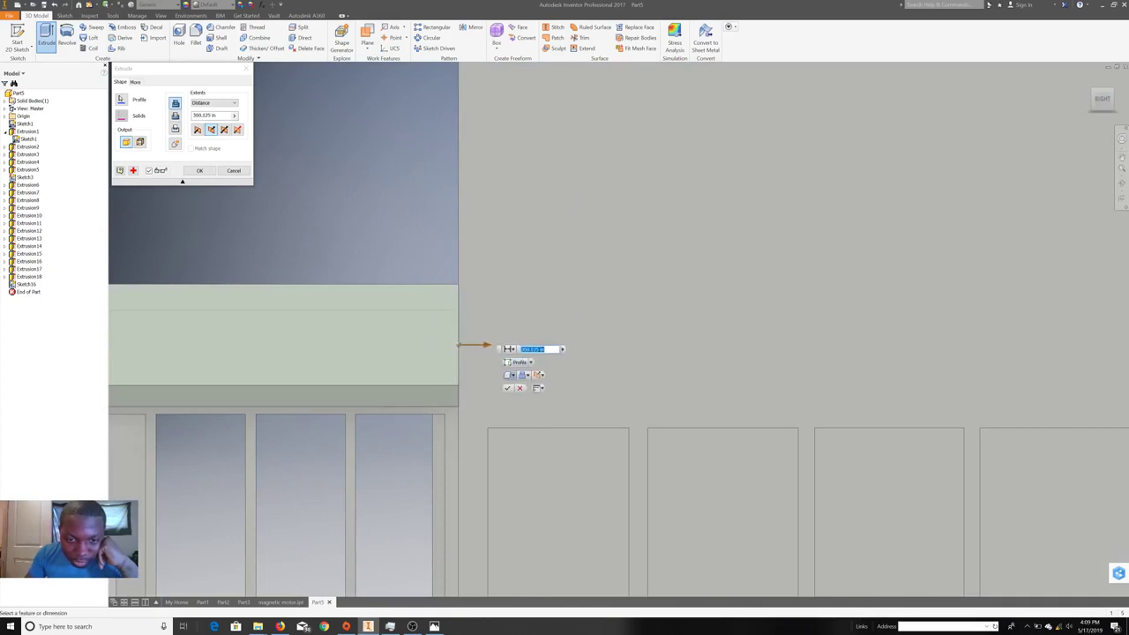
{"action": "key", "text": "Return"}
{"action": "scroll", "coordinate": [543, 397], "scroll_direction": "down", "scroll_amount": 3}
{"action": "scroll", "coordinate": [543, 397], "scroll_direction": "down", "scroll_amount": 2}
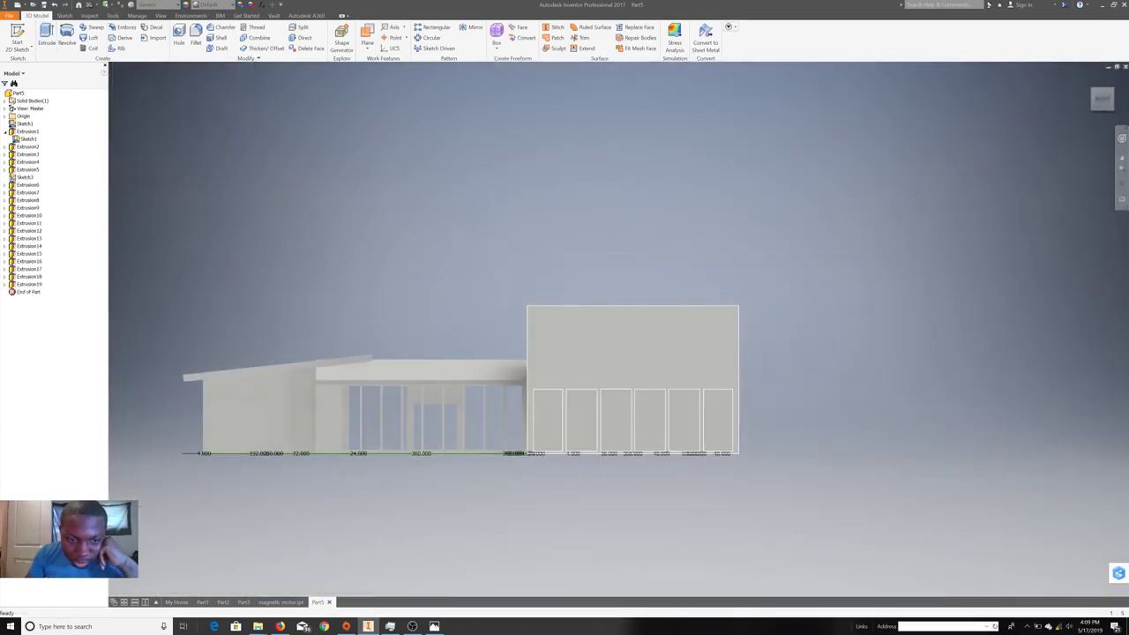
- Orbit the building to a tilted 3D view and open the left block's front-face menu
{"action": "middle_click_drag", "start_coordinate": [102, 569], "coordinate": [141, 572], "text": "shift"}
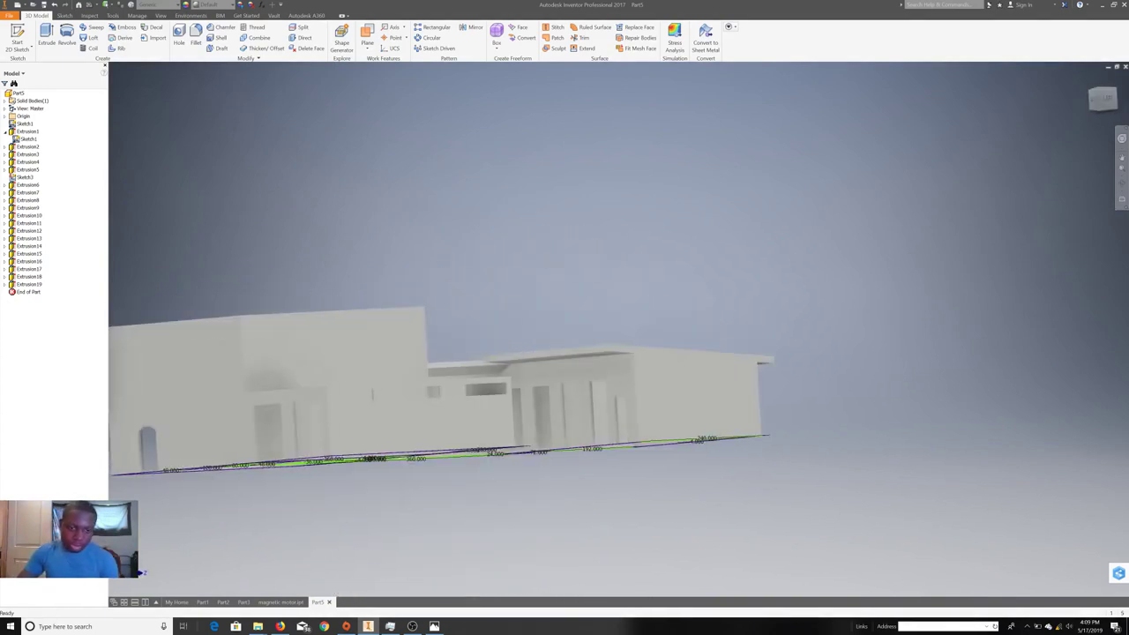
{"action": "key", "text": "F5"}
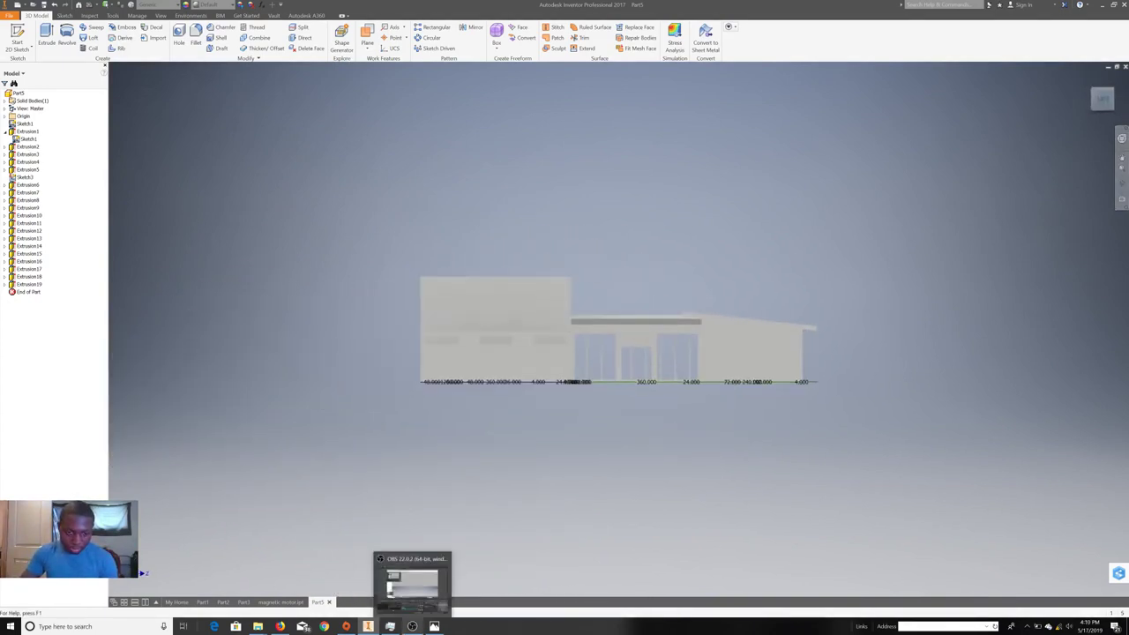
{"action": "left_click", "coordinate": [412, 626]}
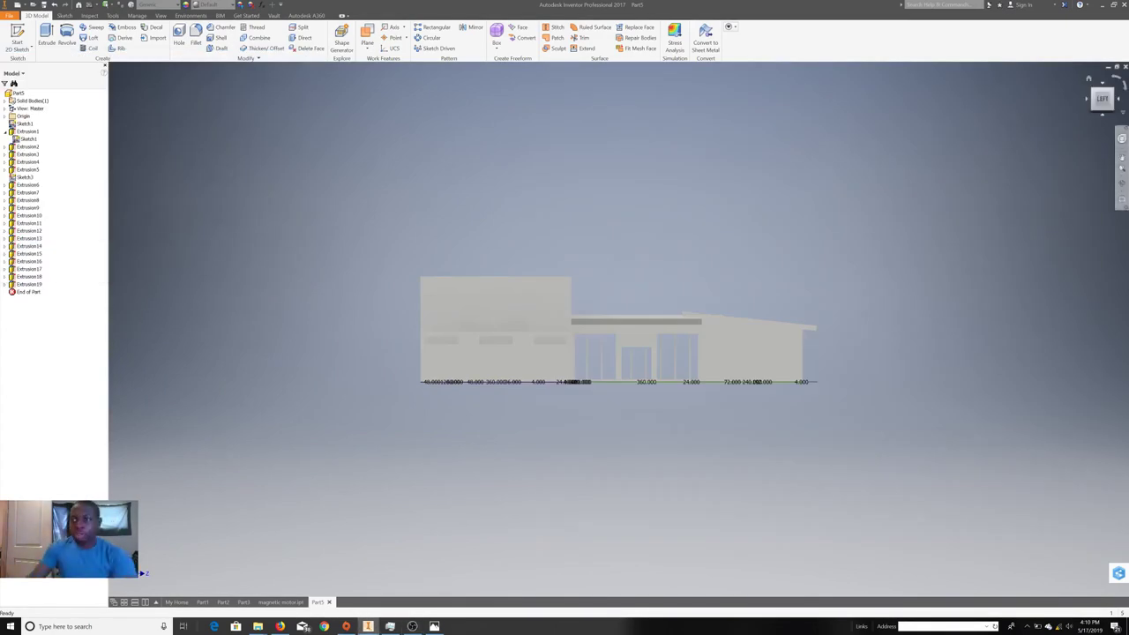
{"action": "left_click_drag", "start_coordinate": [1101, 98], "coordinate": [1093, 101]}
{"action": "left_click", "coordinate": [1101, 99]}
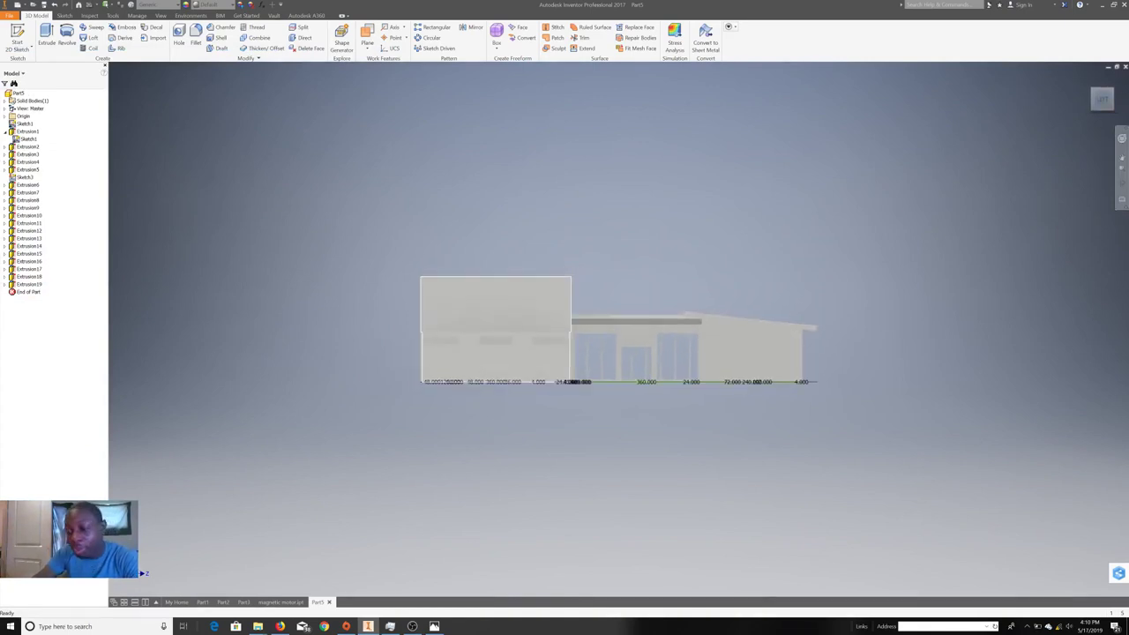
{"action": "scroll", "coordinate": [476, 323], "scroll_direction": "down", "scroll_amount": 3}
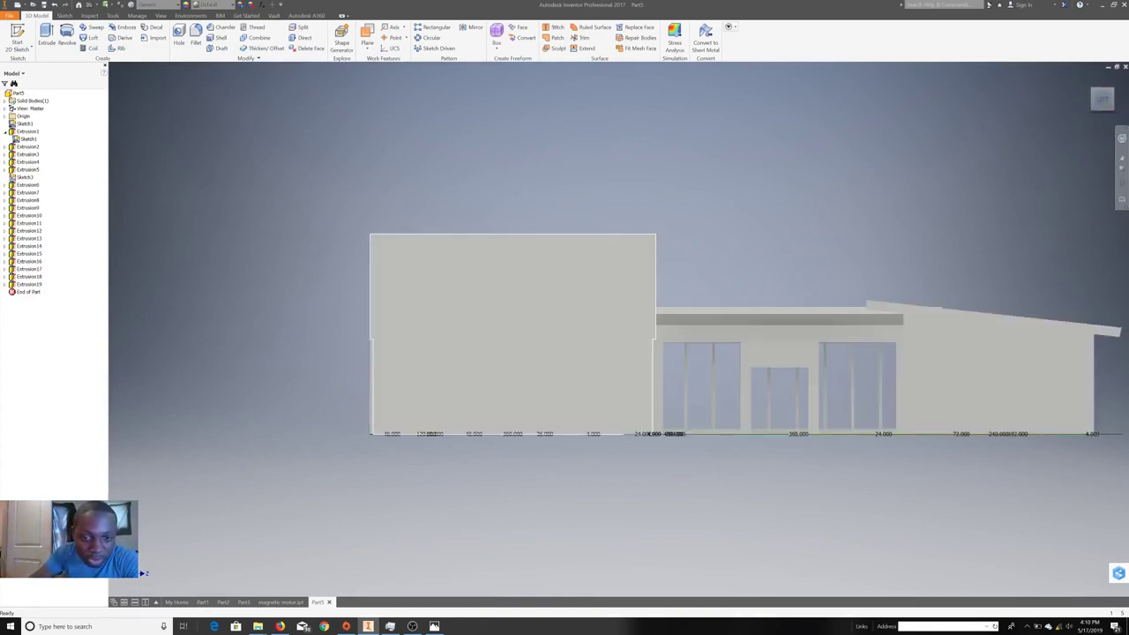
{"action": "scroll", "coordinate": [617, 326], "scroll_direction": "up", "scroll_amount": 3}
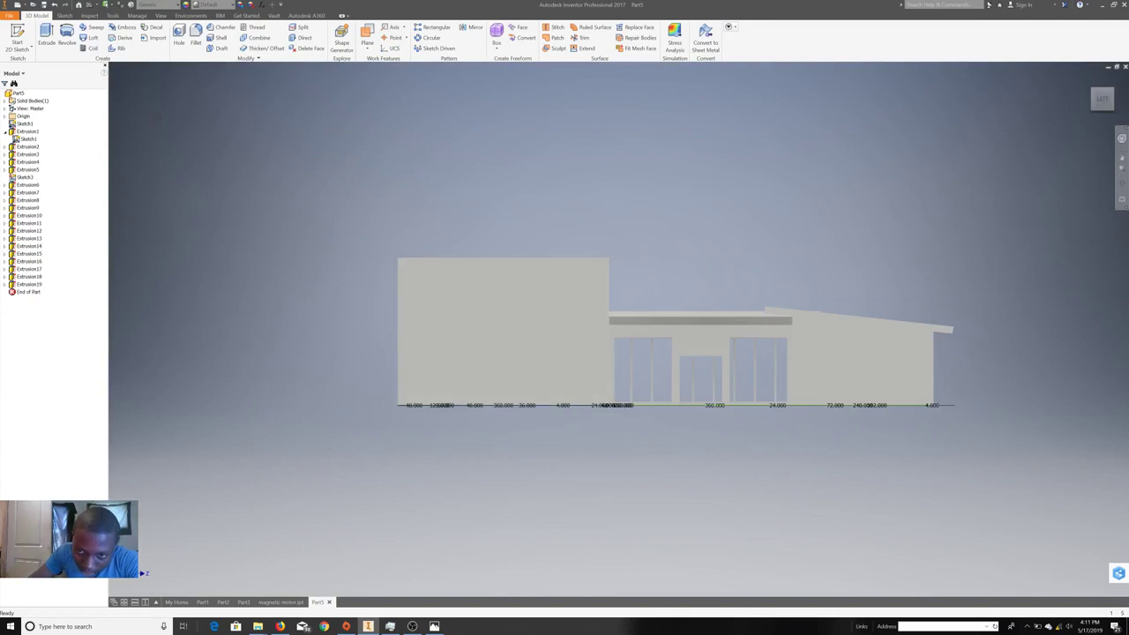
{"action": "scroll", "coordinate": [618, 329], "scroll_direction": "up", "scroll_amount": 2}
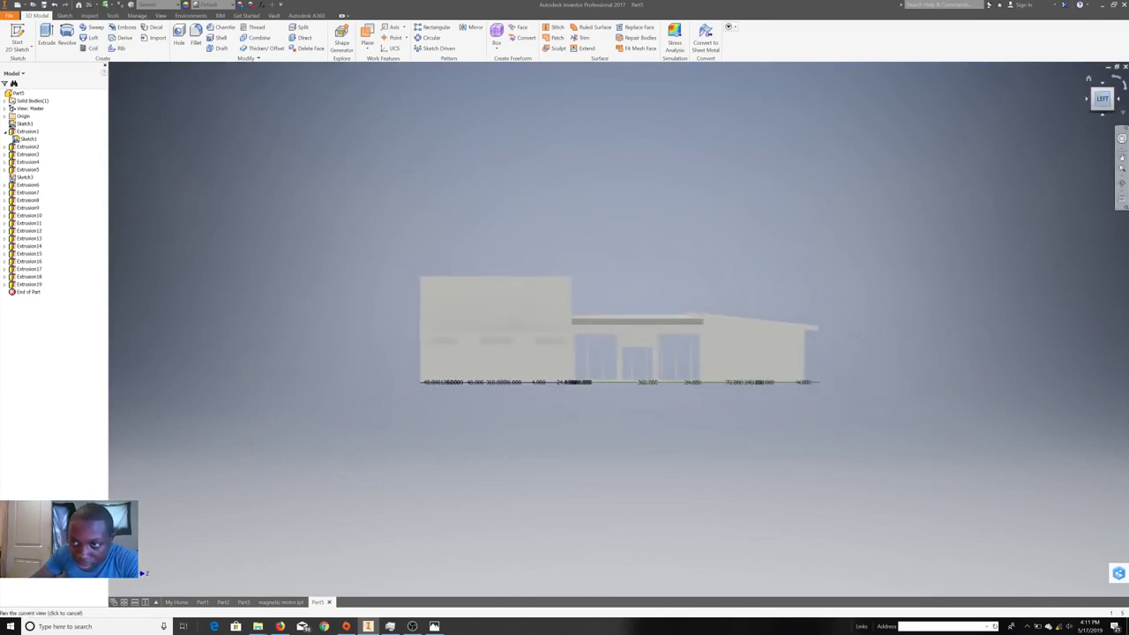
{"action": "middle_click_drag", "start_coordinate": [618, 329], "coordinate": [670, 300], "text": "shift"}
{"action": "right_click", "coordinate": [529, 331]}
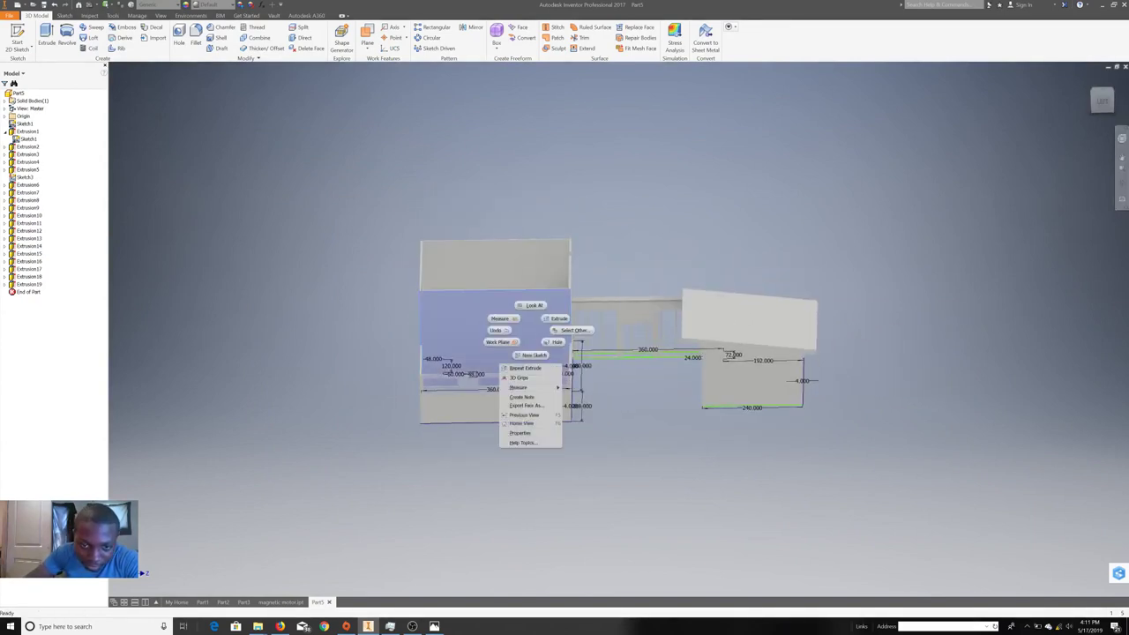
- Create Sketch17 on the tall block's front face, then finish it with no new geometry
{"action": "left_click", "coordinate": [534, 355]}
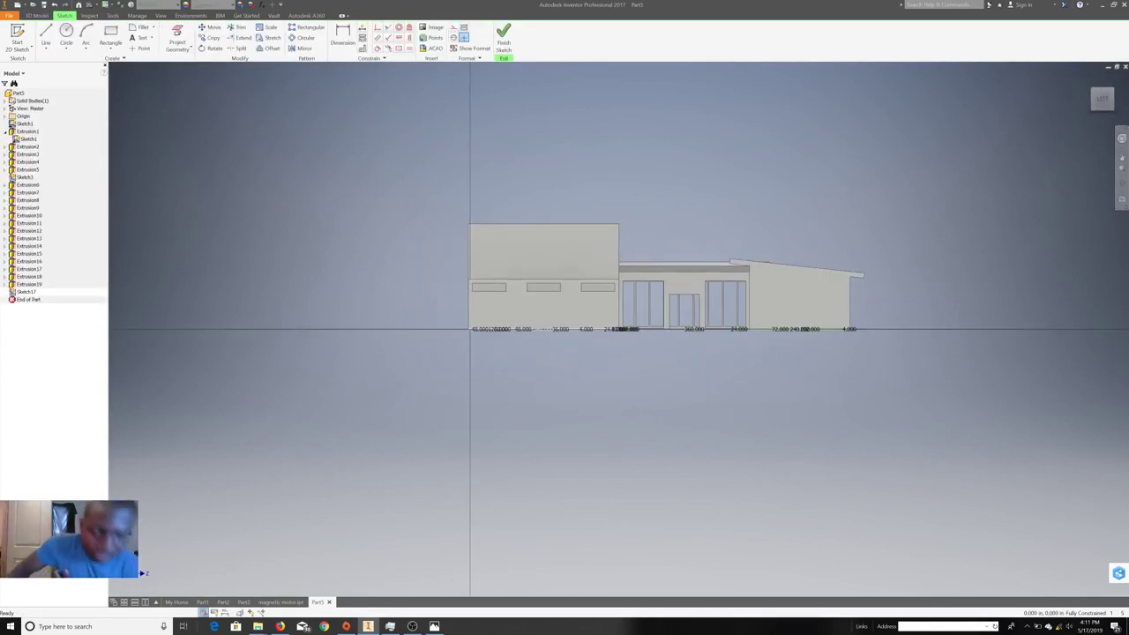
{"action": "scroll", "coordinate": [560, 271], "scroll_direction": "down", "scroll_amount": 3}
{"action": "scroll", "coordinate": [559, 272], "scroll_direction": "down", "scroll_amount": 2}
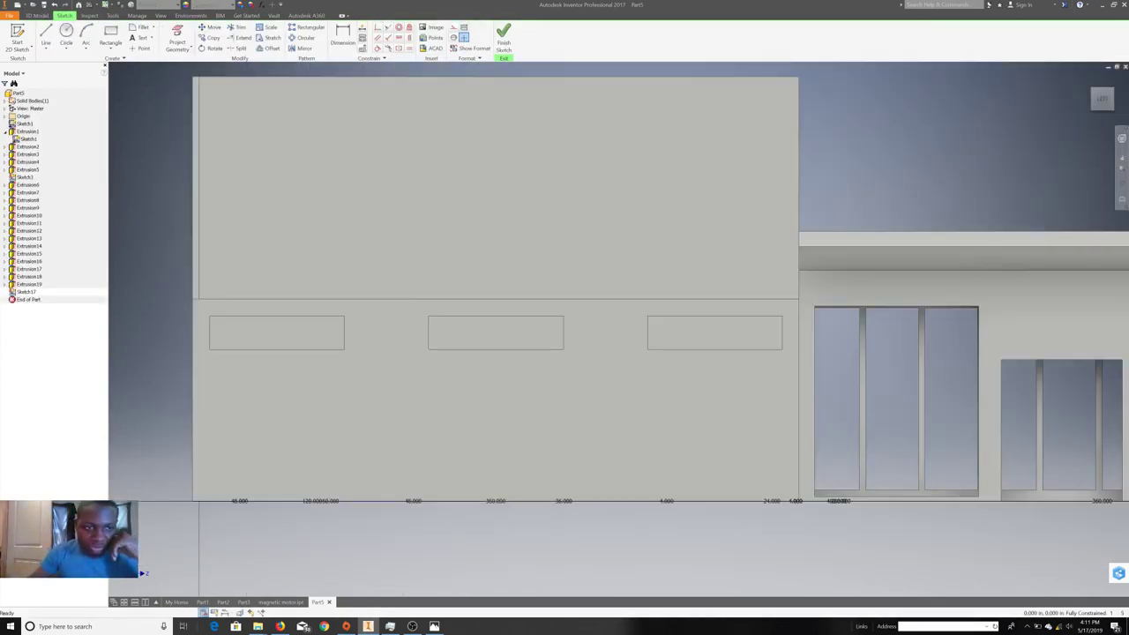
{"action": "left_click", "coordinate": [45, 37]}
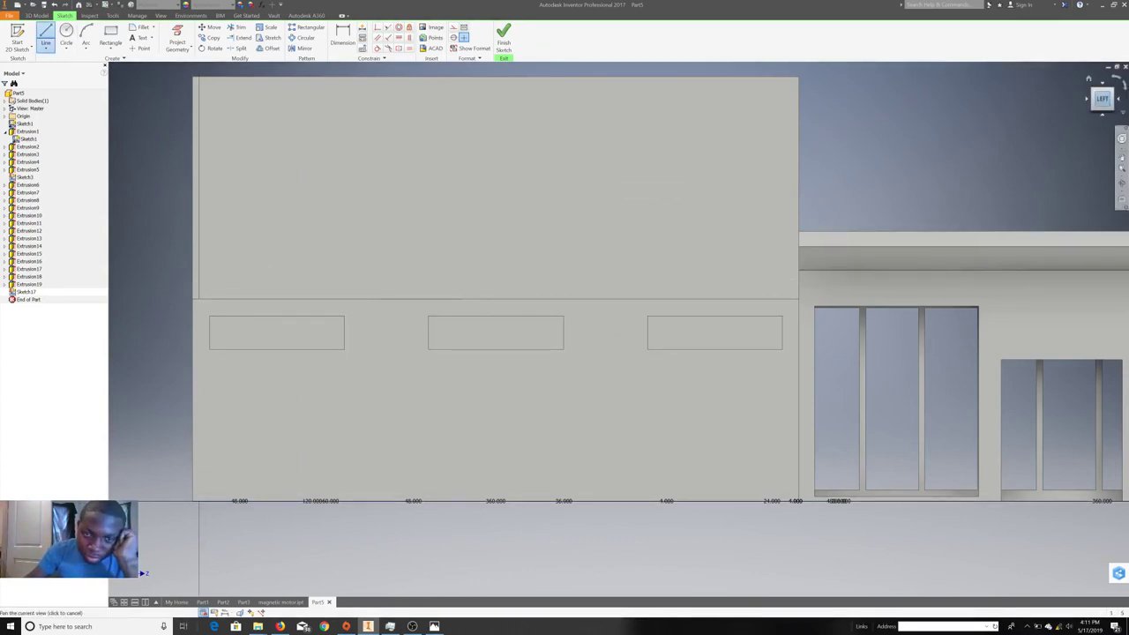
{"action": "middle_click_drag", "start_coordinate": [1121, 157], "coordinate": [1103, 128], "text": "shift"}
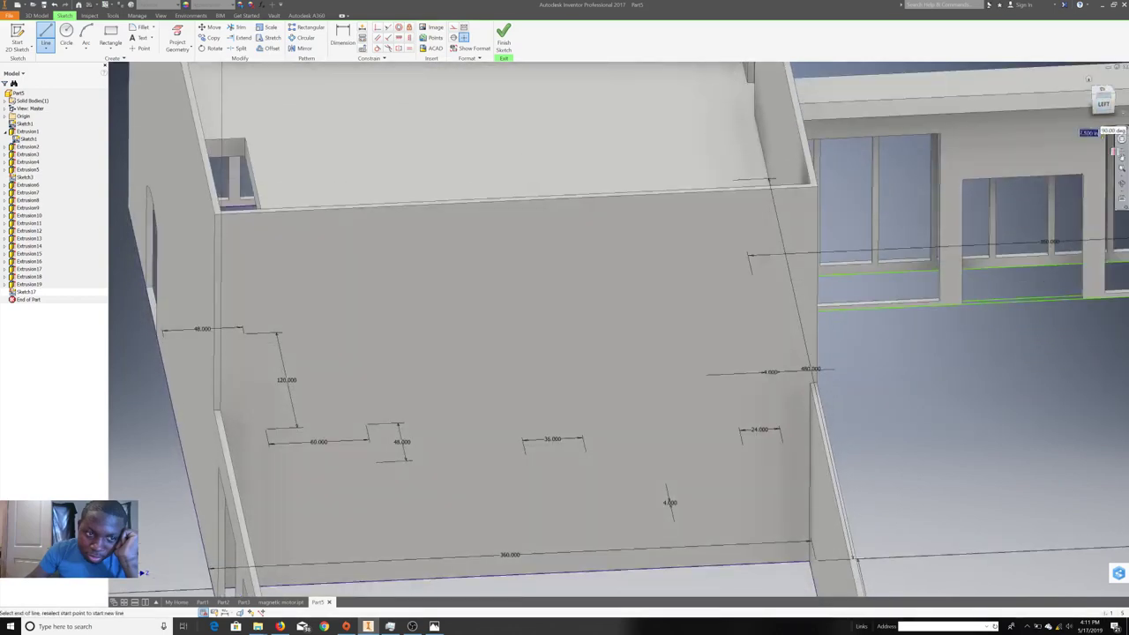
{"action": "left_click", "coordinate": [1121, 150]}
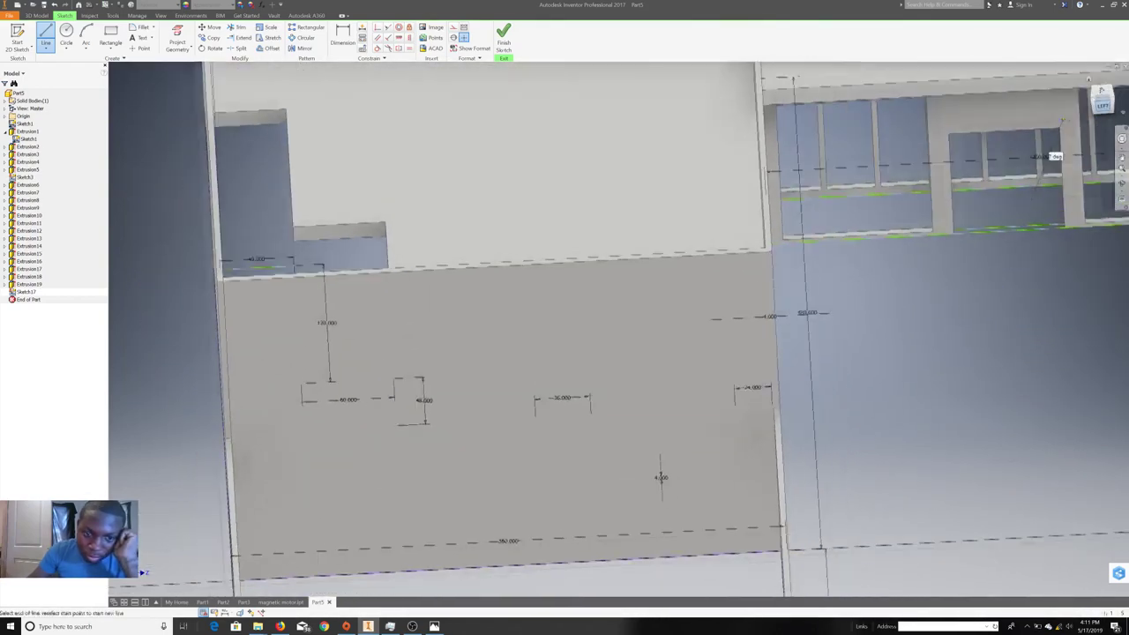
{"action": "key", "text": "F5"}
{"action": "right_click", "coordinate": [650, 167]}
{"action": "left_click", "coordinate": [615, 168]}
{"action": "left_click", "coordinate": [45, 35]}
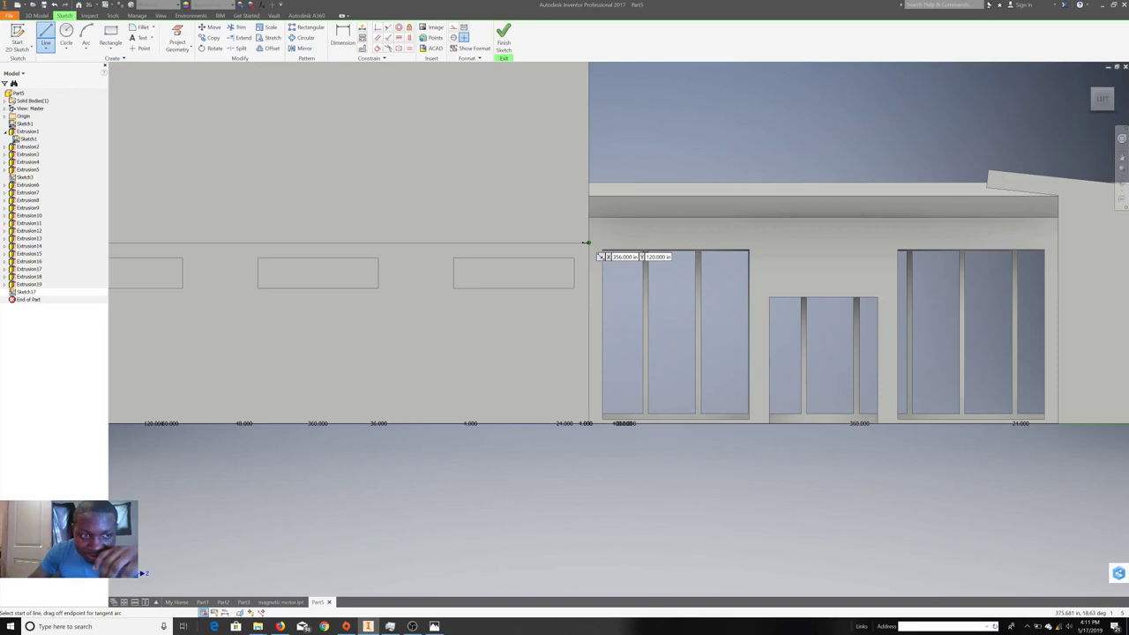
{"action": "right_click", "coordinate": [721, 95]}
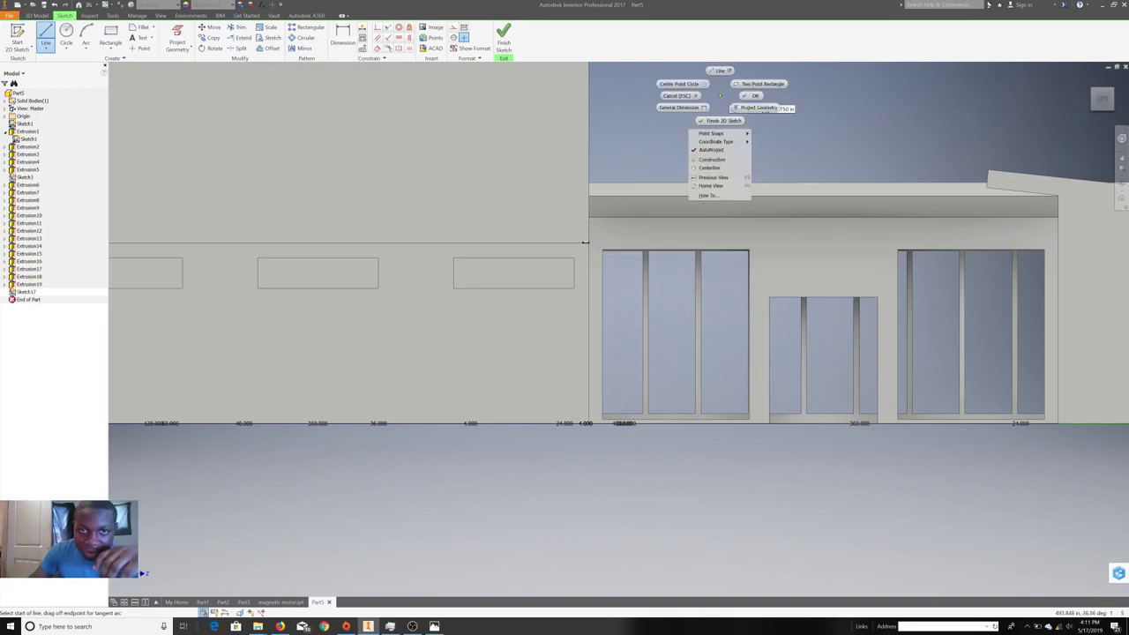
{"action": "left_click", "coordinate": [724, 120]}
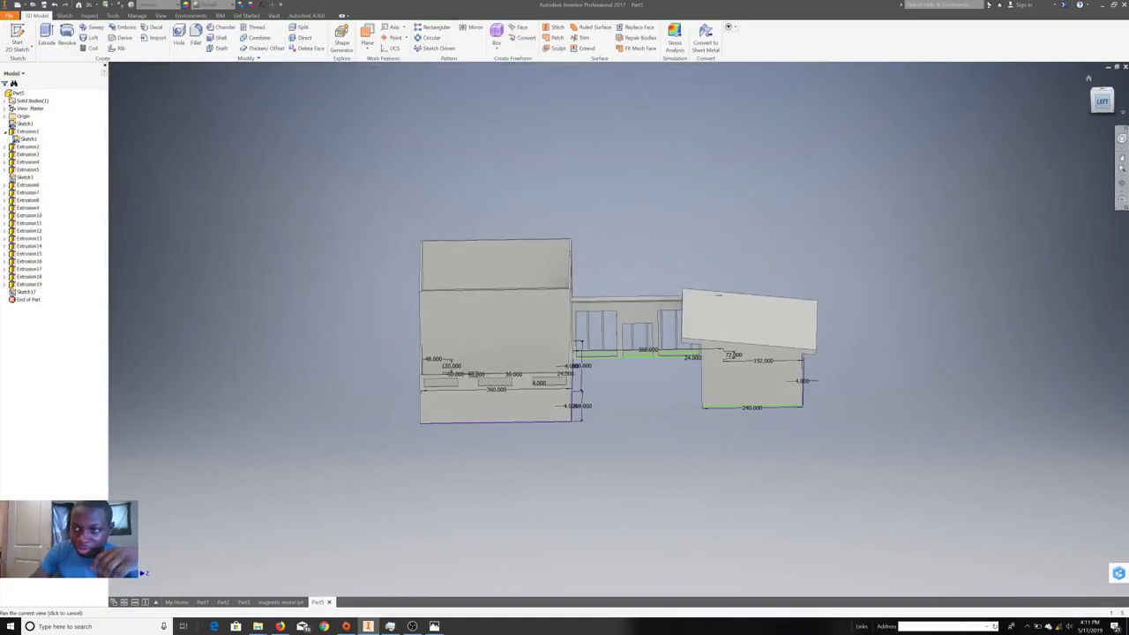
- Create a new sketch on the front face with the wall outline projected into it
{"action": "scroll", "coordinate": [632, 312], "scroll_direction": "down", "scroll_amount": 3}
{"action": "scroll", "coordinate": [812, 197], "scroll_direction": "down", "scroll_amount": 3}
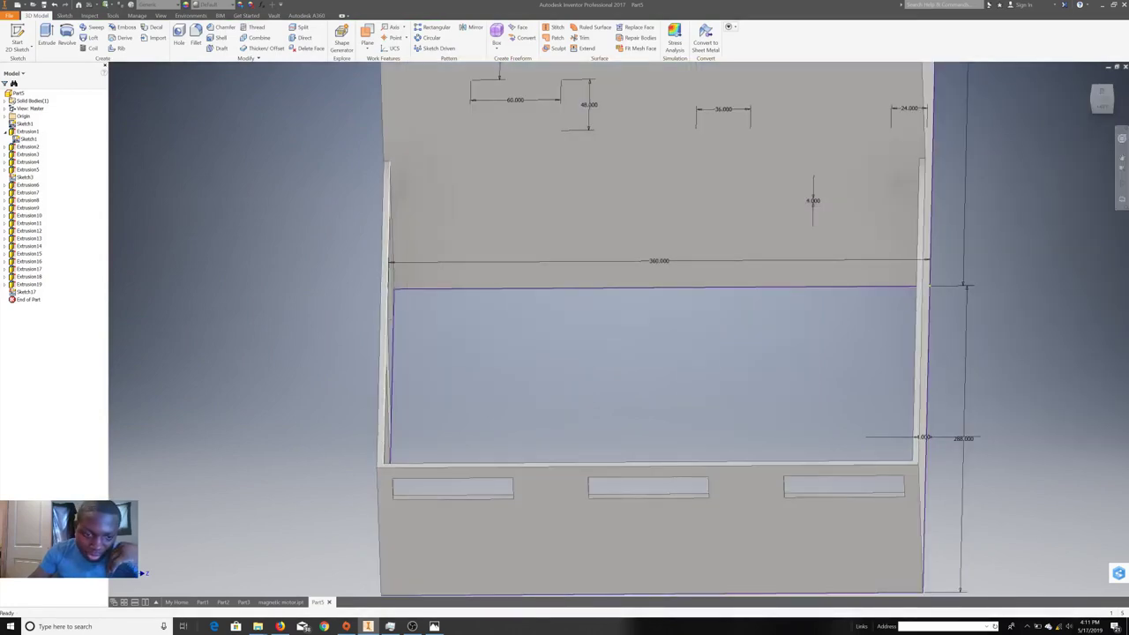
{"action": "right_click", "coordinate": [383, 462]}
{"action": "left_click", "coordinate": [383, 486]}
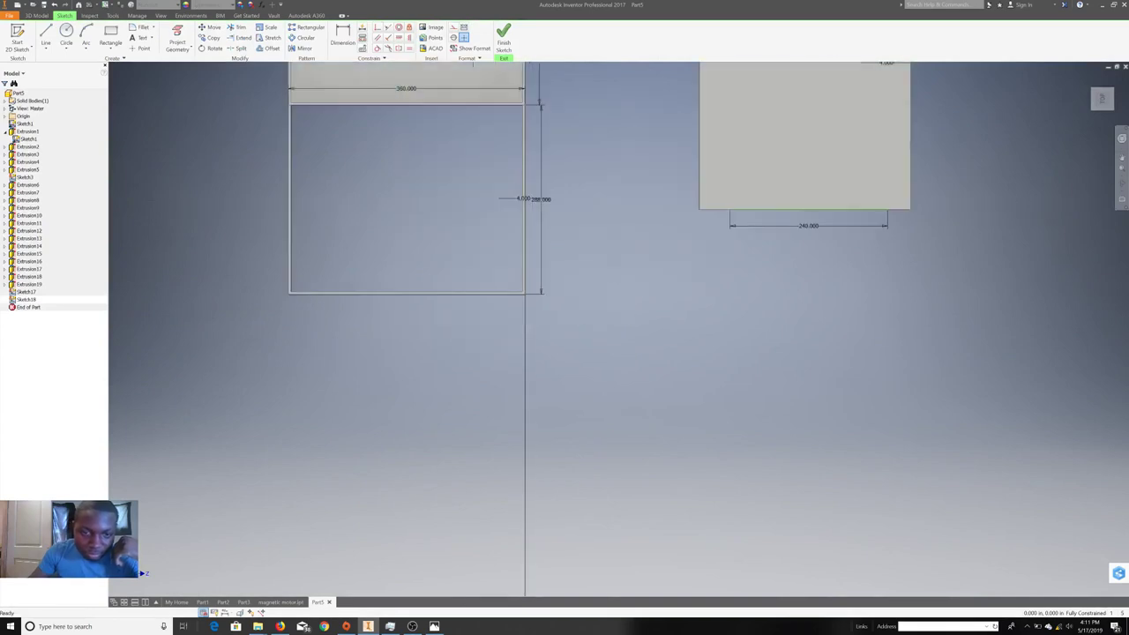
{"action": "right_click", "coordinate": [527, 236]}
{"action": "left_click", "coordinate": [564, 248]}
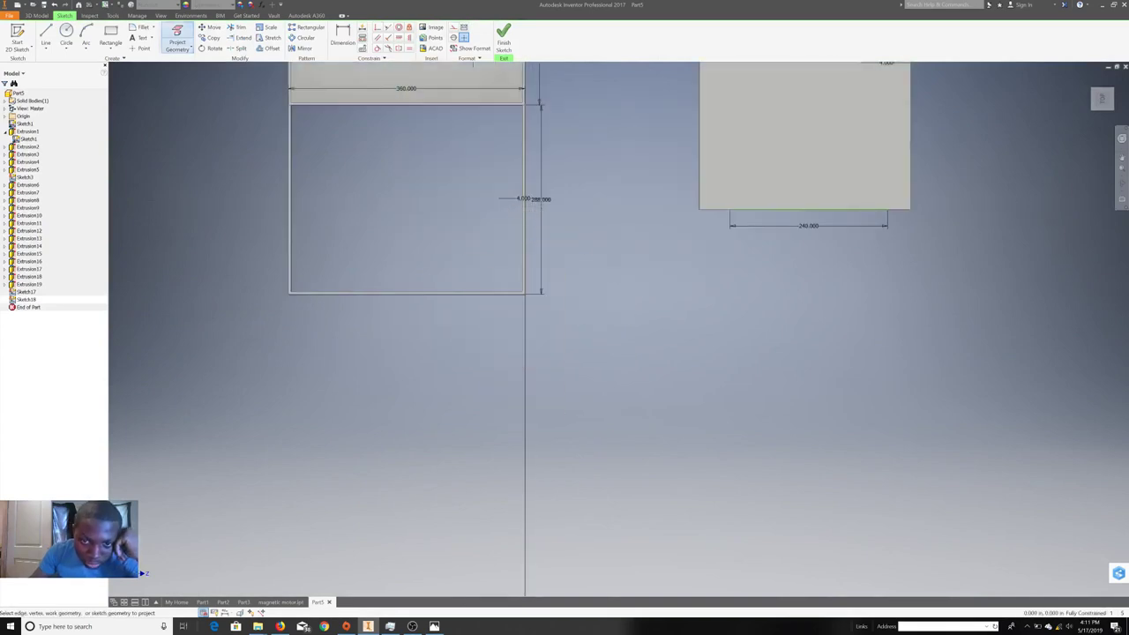
{"action": "scroll", "coordinate": [291, 293], "scroll_direction": "up", "scroll_amount": 5}
{"action": "scroll", "coordinate": [321, 290], "scroll_direction": "down", "scroll_amount": 5}
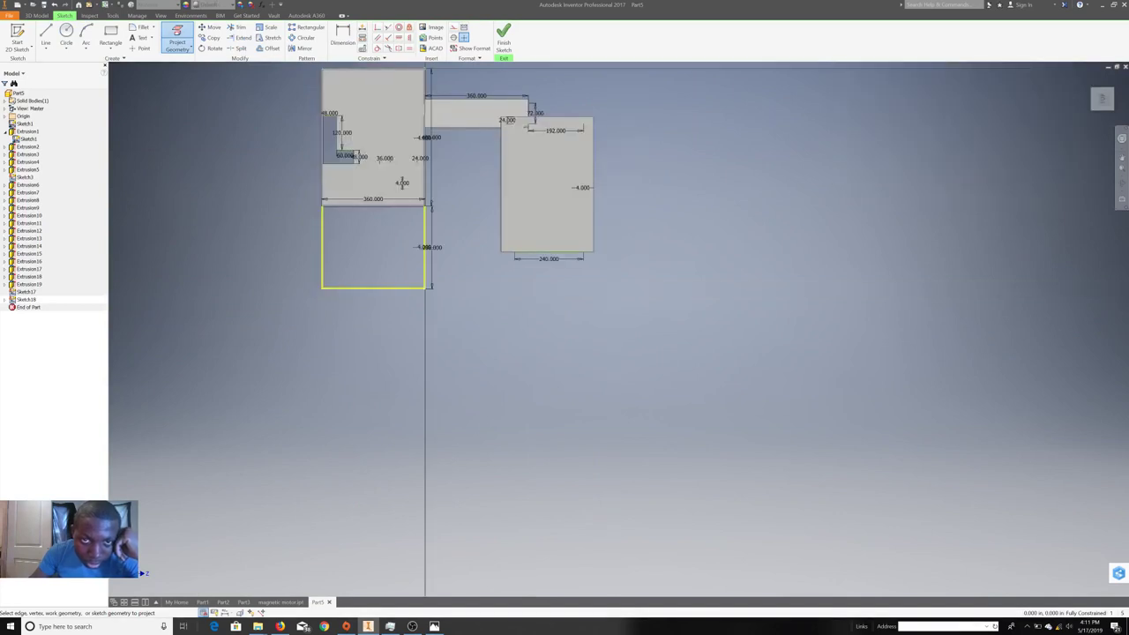
{"action": "right_click_drag", "start_coordinate": [398, 182], "coordinate": [553, 209]}
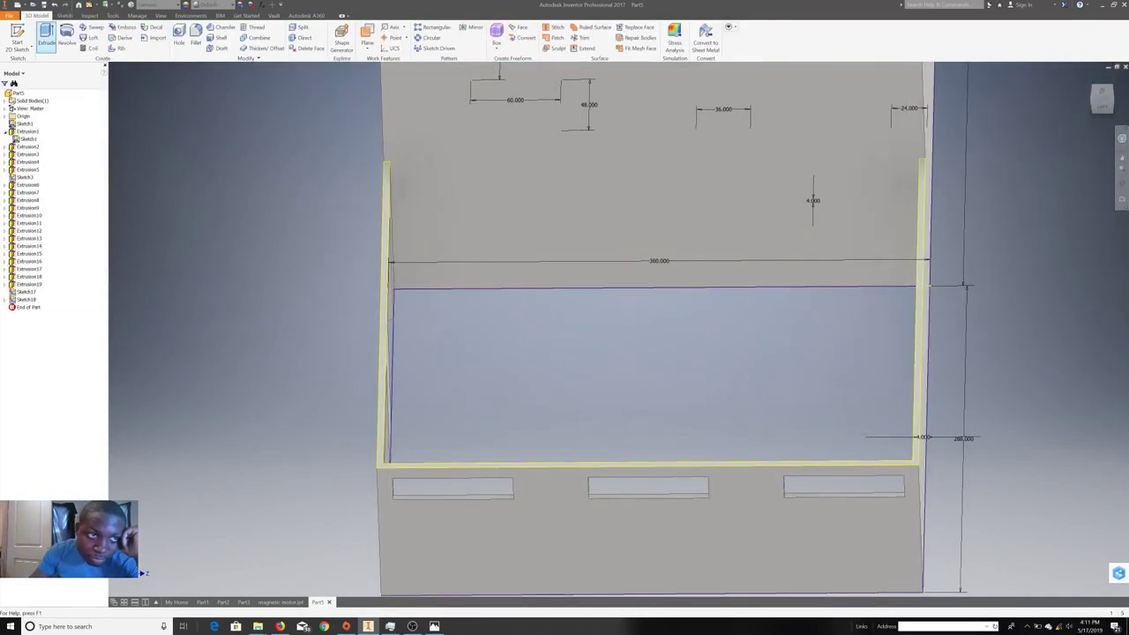
- Extrude the projected wall outline to parapet height
{"action": "left_click", "coordinate": [46, 39]}
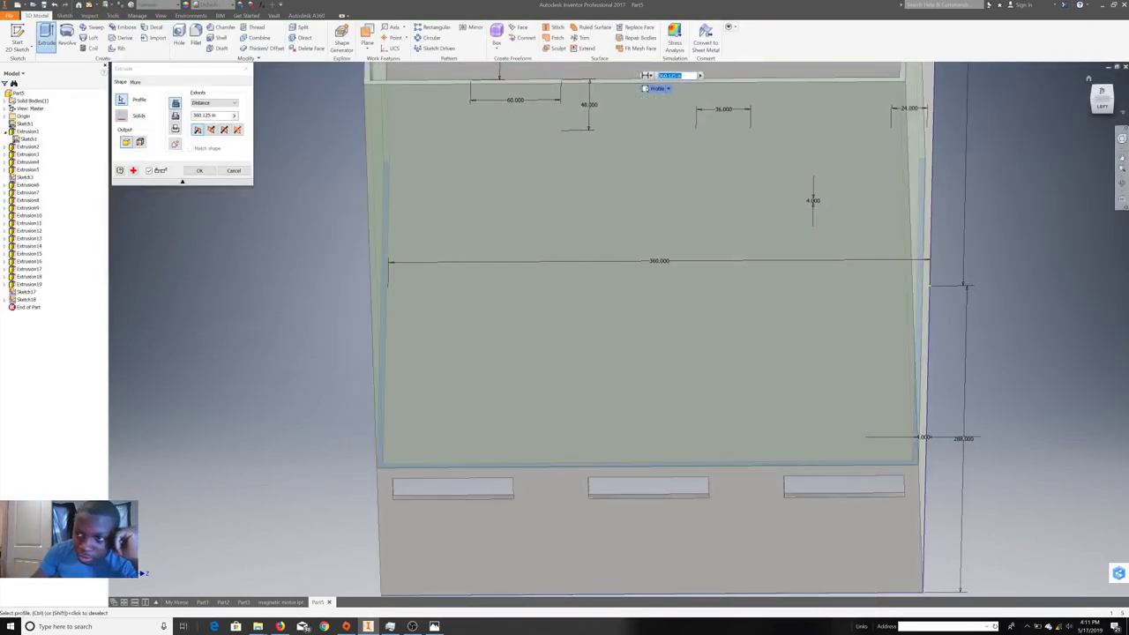
{"action": "scroll", "coordinate": [449, 345], "scroll_direction": "down", "scroll_amount": 5}
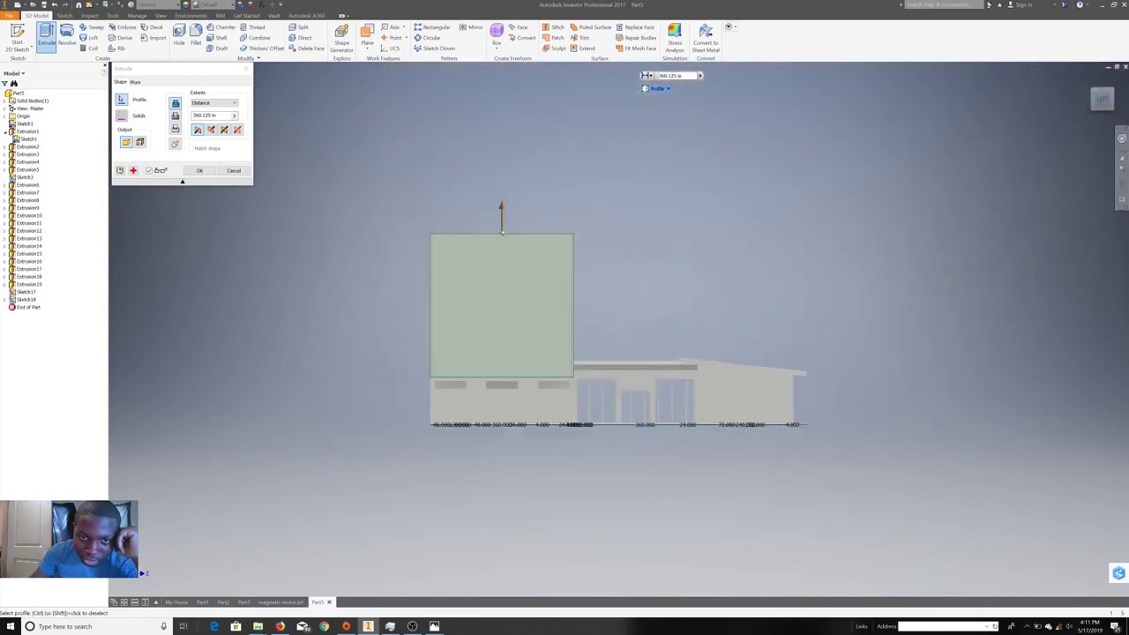
{"action": "left_click_drag", "start_coordinate": [501, 204], "coordinate": [501, 325]}
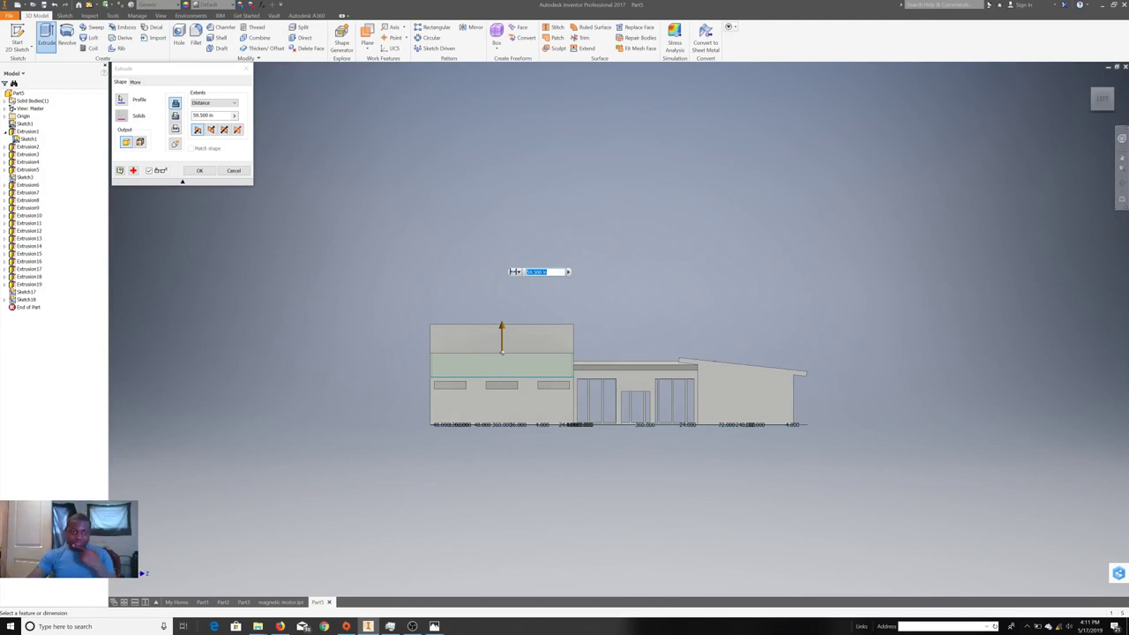
{"action": "key", "text": "Return"}
{"action": "scroll", "coordinate": [487, 378], "scroll_direction": "up", "scroll_amount": 5}
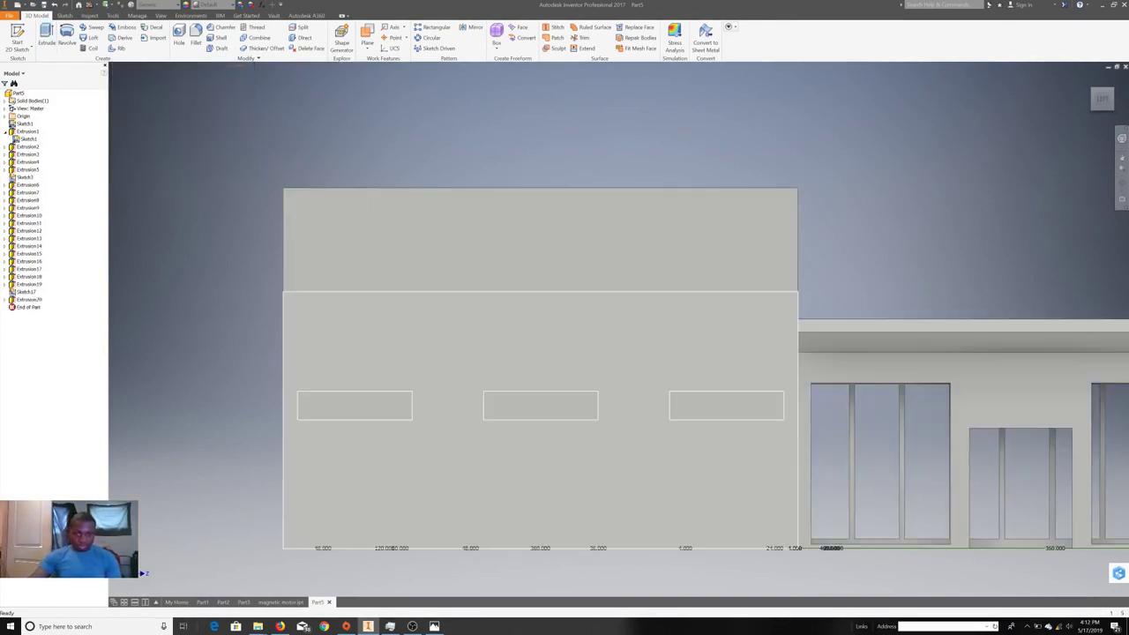
{"action": "right_click", "coordinate": [512, 377]}
- Start a new sketch on the block's wall face and project its edges
{"action": "left_click", "coordinate": [512, 335]}
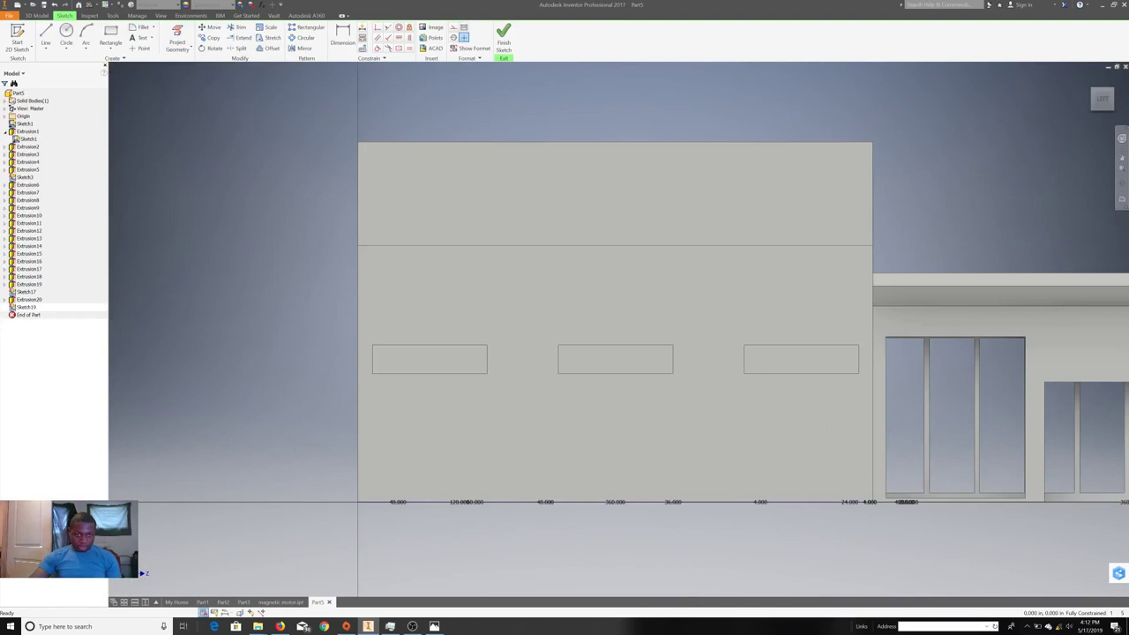
{"action": "right_click", "coordinate": [428, 271]}
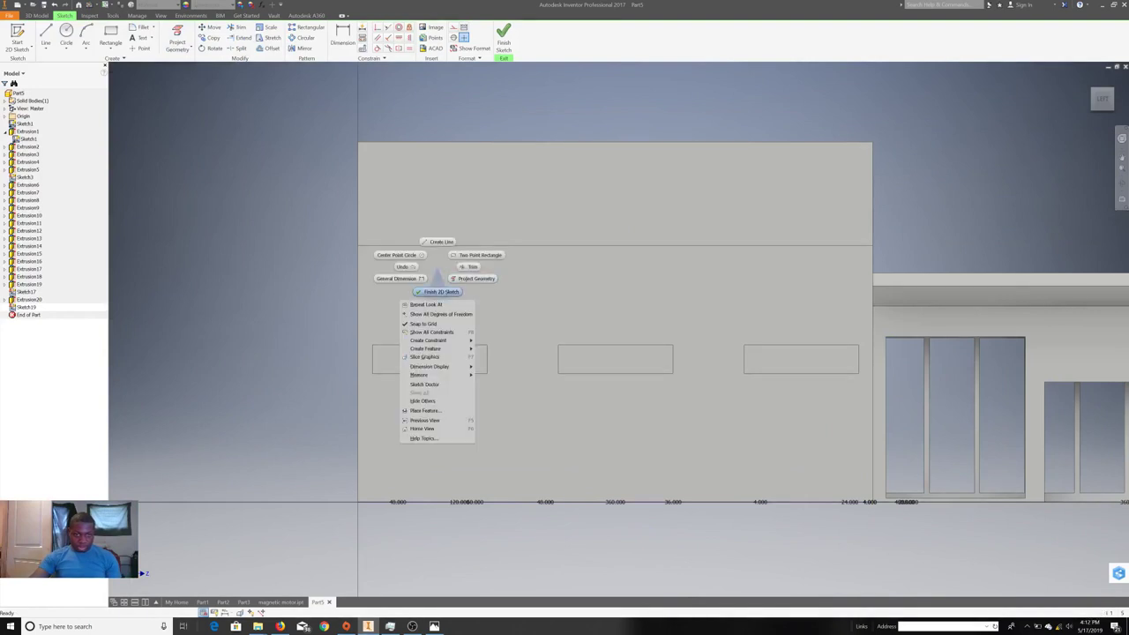
{"action": "left_click", "coordinate": [474, 276]}
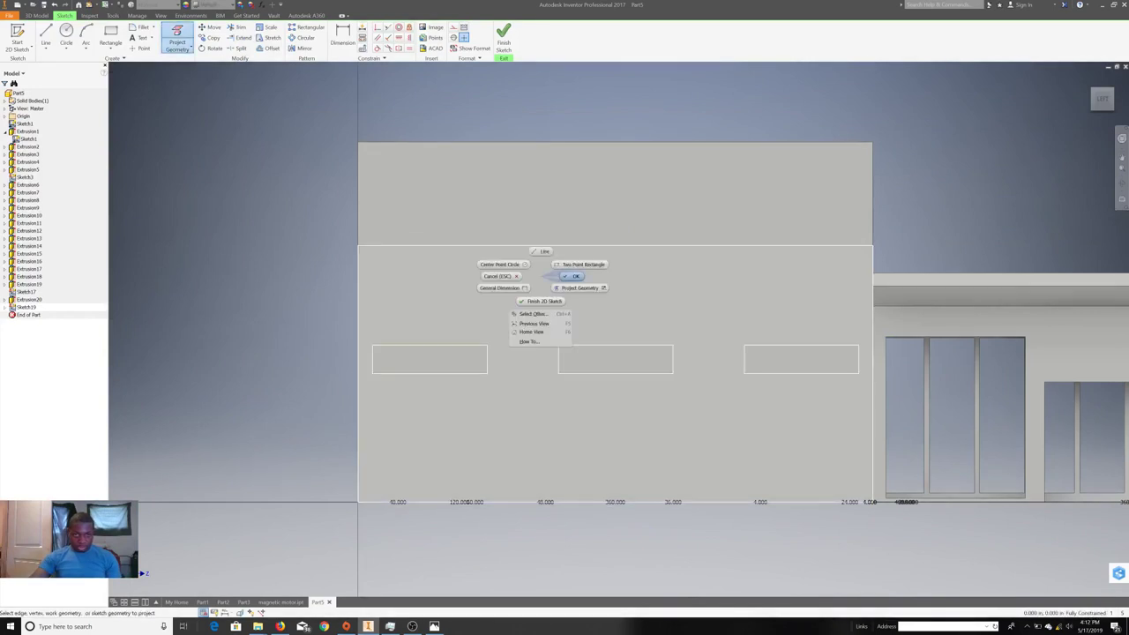
{"action": "left_click", "coordinate": [575, 276]}
- Draw a sloped roof line from the face's upper-left corner to its right edge and finish
{"action": "left_click", "coordinate": [45, 37]}
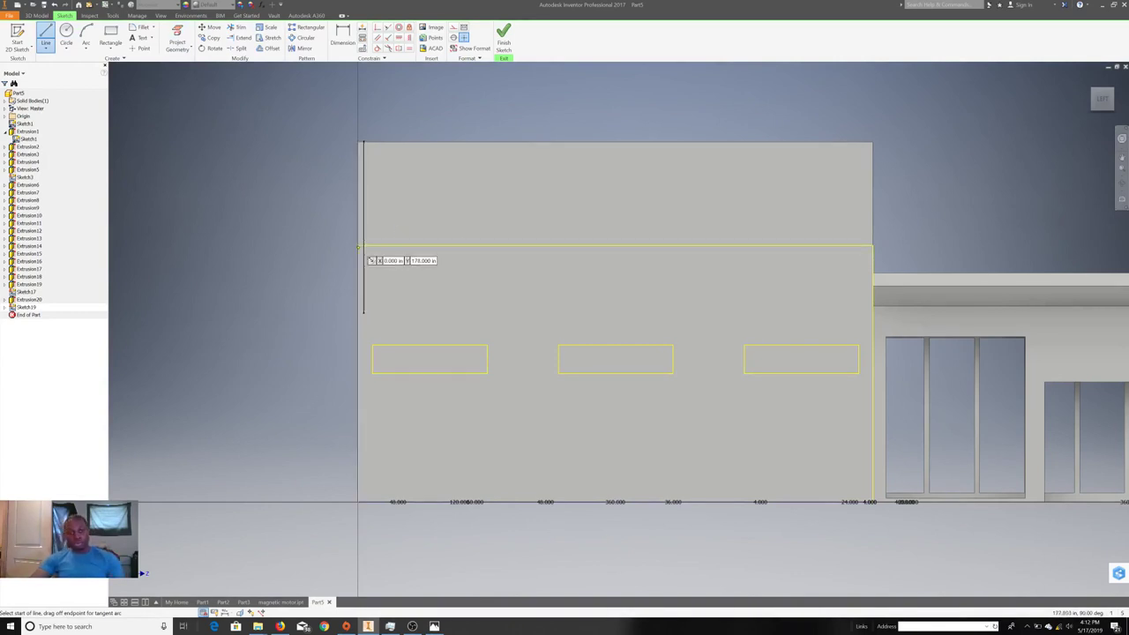
{"action": "left_click", "coordinate": [358, 246]}
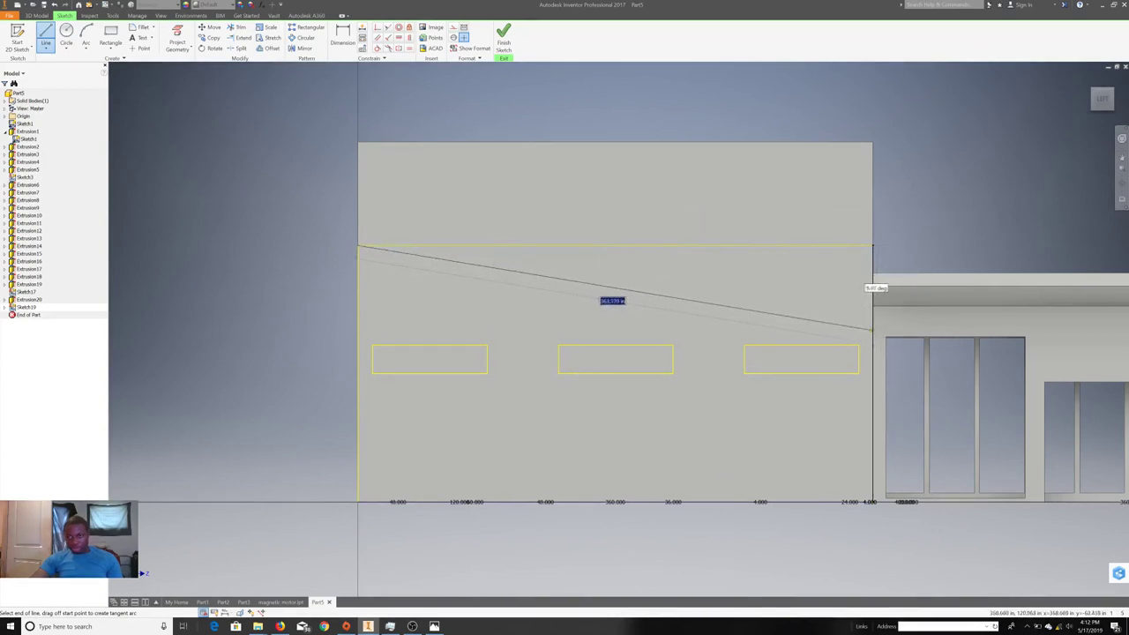
{"action": "double_click", "coordinate": [884, 340]}
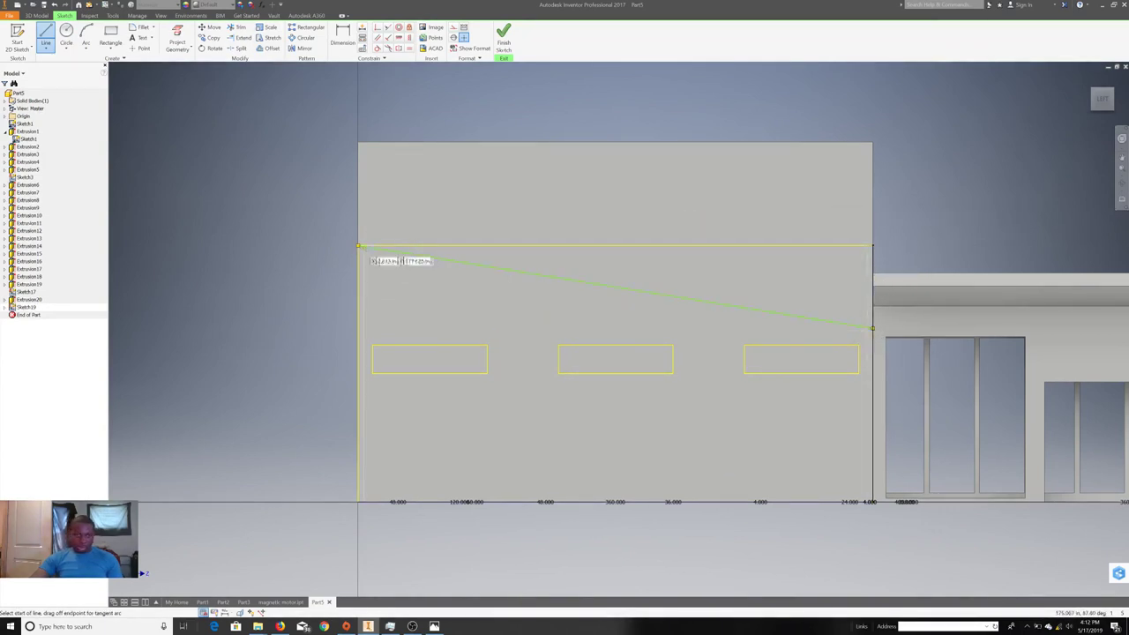
{"action": "right_click", "coordinate": [536, 249]}
{"action": "left_click", "coordinate": [582, 216]}
{"action": "left_click", "coordinate": [503, 39]}
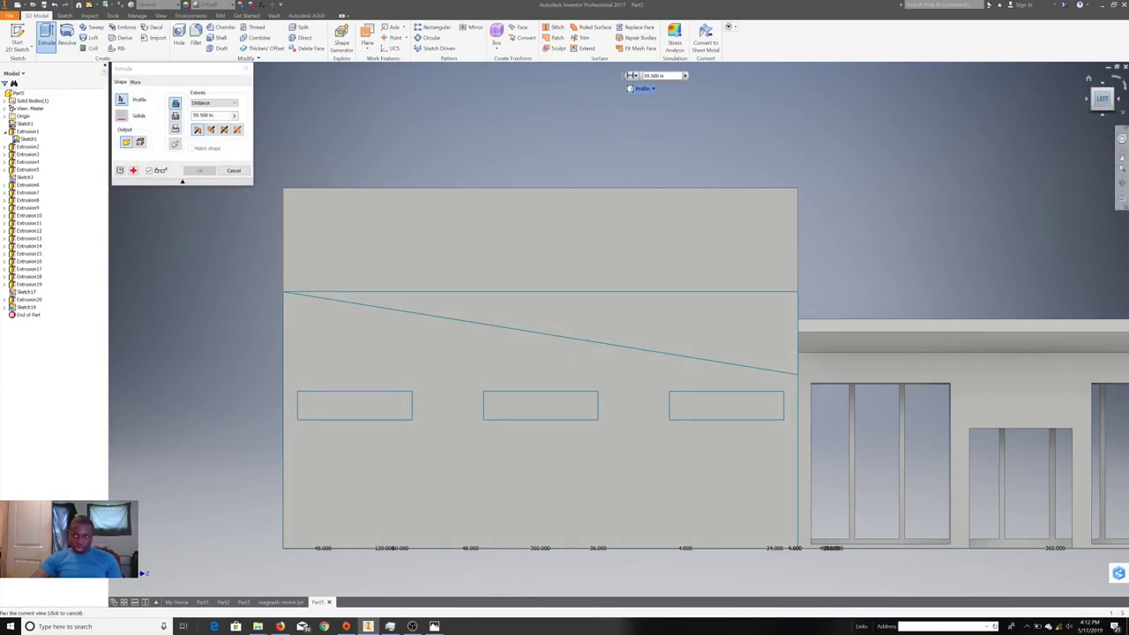
{"action": "left_click", "coordinate": [1102, 99]}
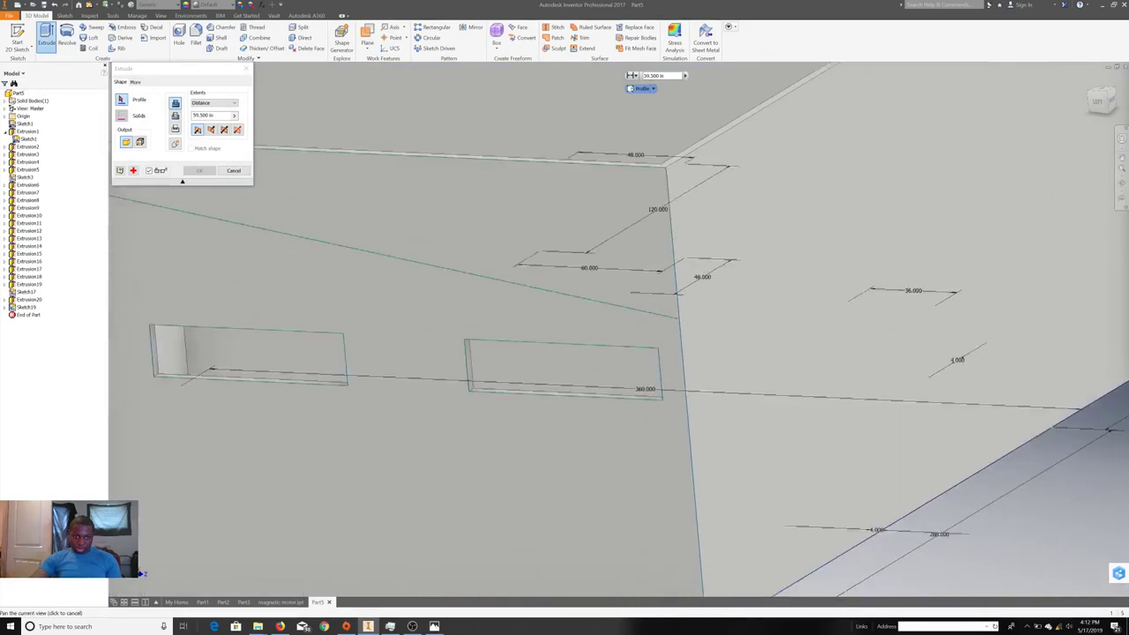
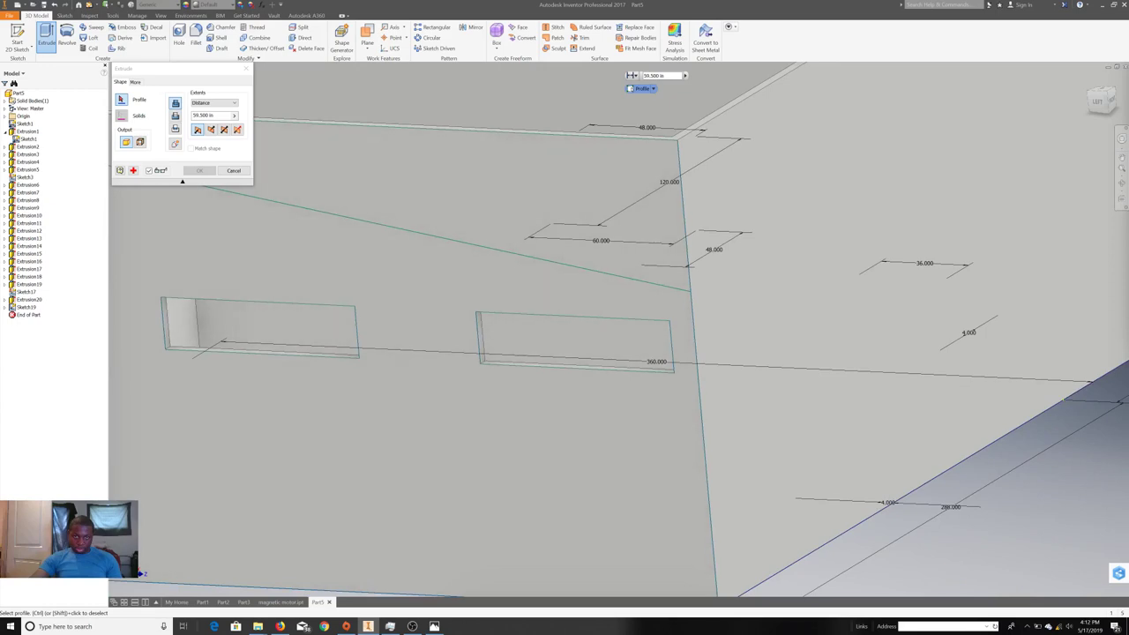
- Extrude the sloped profile 289.8125 in up to the taller block, creating the angled wall Extrusion21
{"action": "left_click", "coordinate": [309, 220]}
{"action": "scroll", "coordinate": [308, 220], "scroll_direction": "up", "scroll_amount": 5}
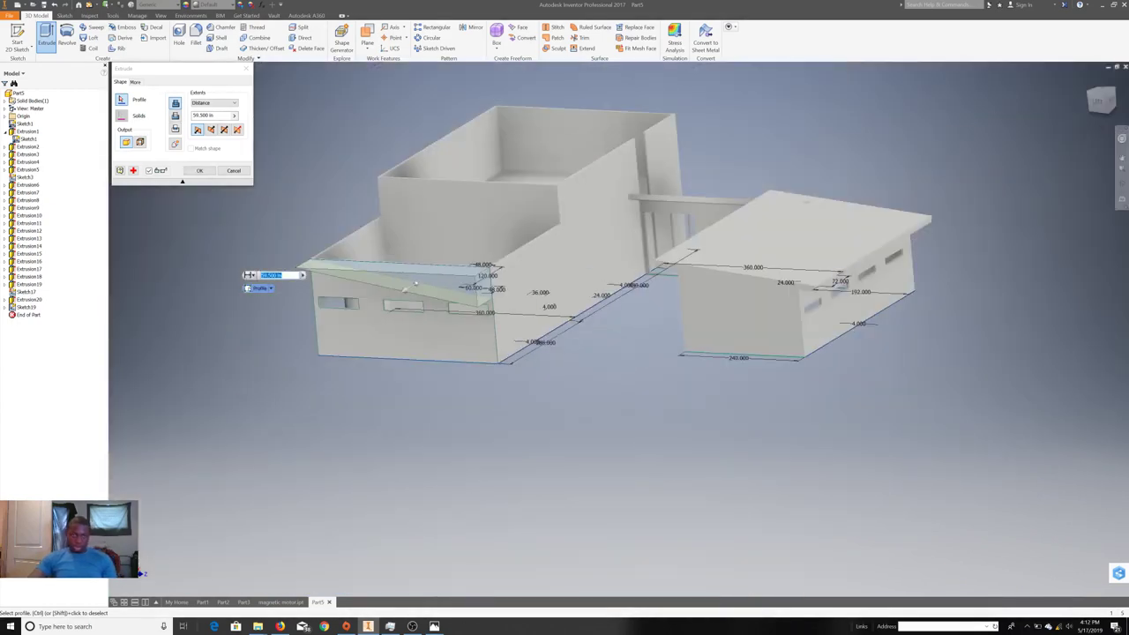
{"action": "middle_click_drag", "start_coordinate": [394, 324], "coordinate": [379, 353]}
{"action": "left_click_drag", "start_coordinate": [378, 351], "coordinate": [475, 293]}
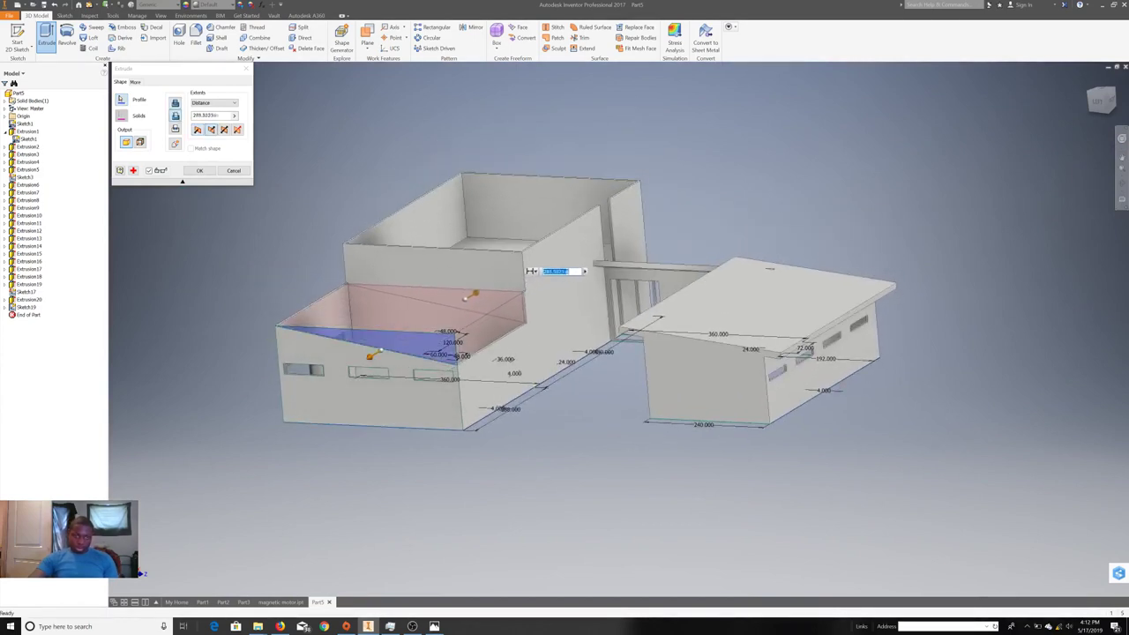
{"action": "scroll", "coordinate": [477, 293], "scroll_direction": "up", "scroll_amount": 5}
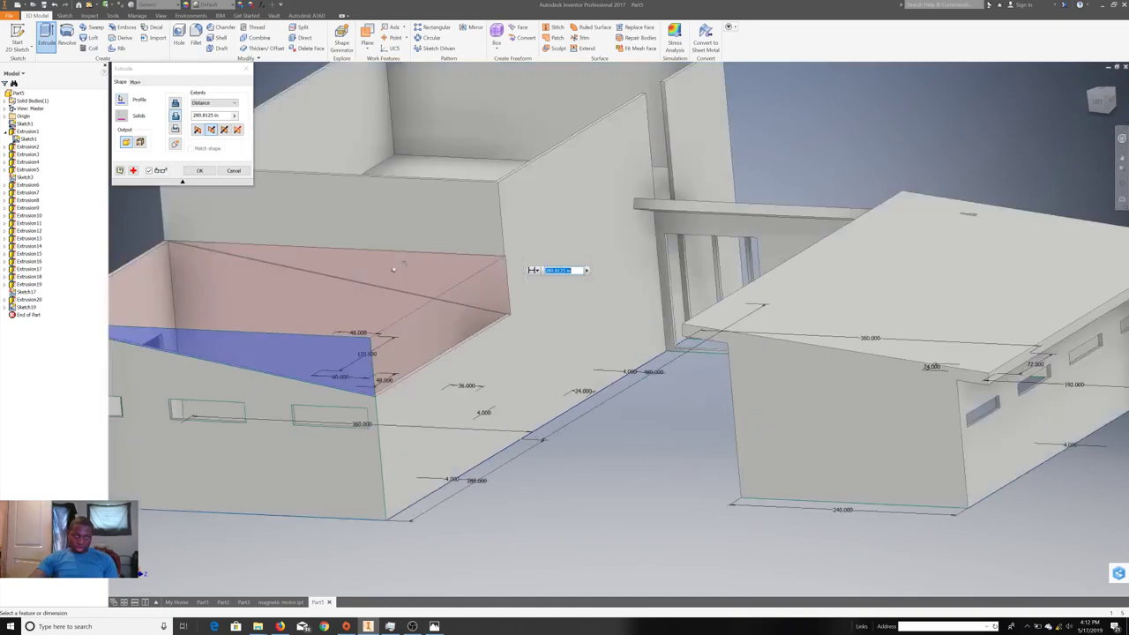
{"action": "middle_click_drag", "start_coordinate": [476, 293], "coordinate": [635, 380]}
{"action": "scroll", "coordinate": [618, 397], "scroll_direction": "down", "scroll_amount": 5}
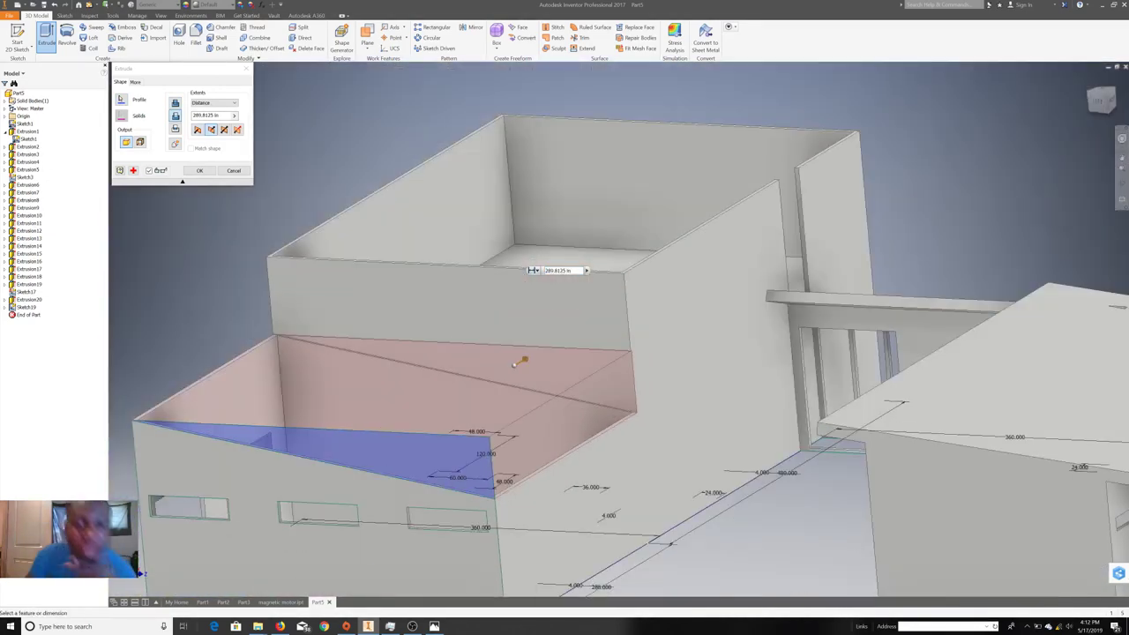
{"action": "key", "text": "Return"}
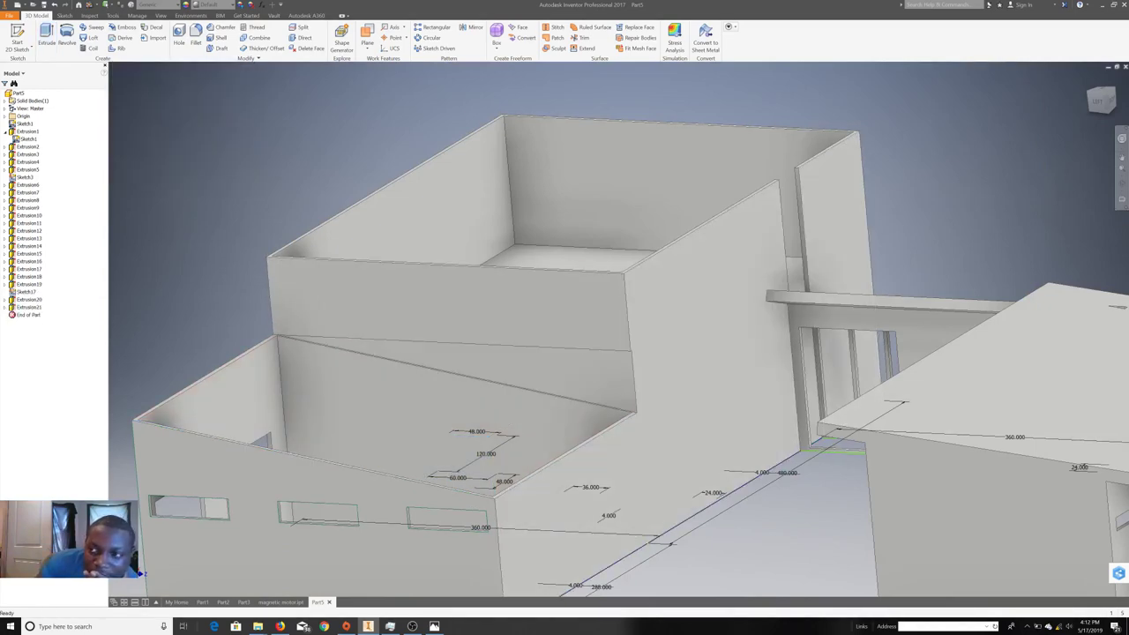
{"action": "key", "text": "F5"}
{"action": "key", "text": "F5"}
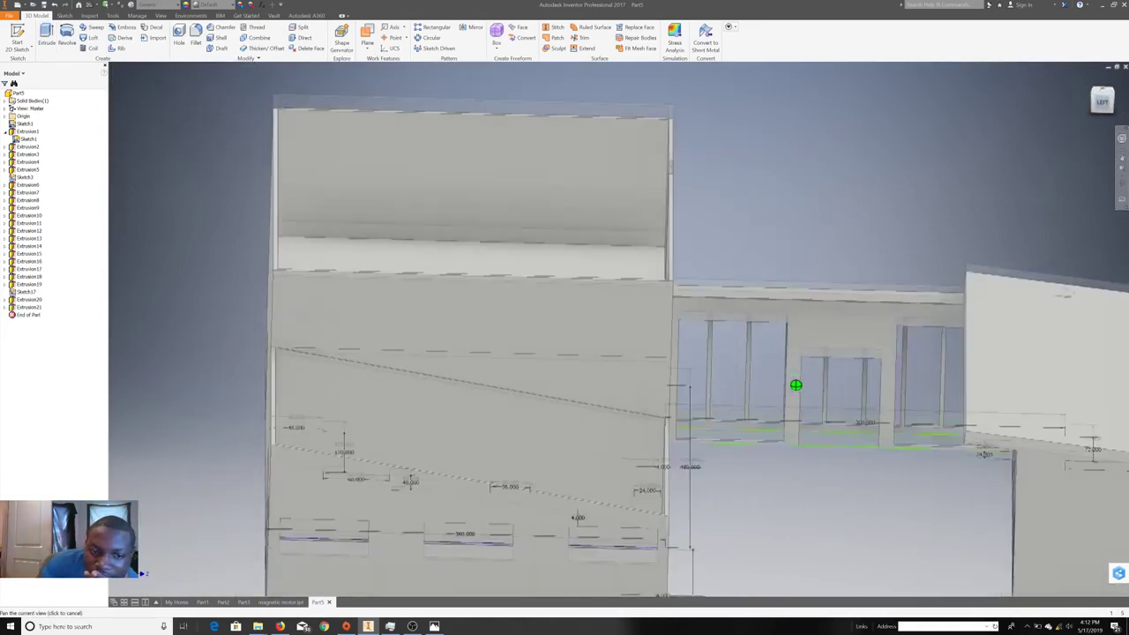
- Start a sketch on the slanted face, then stop the Line tool without drawing anything
{"action": "right_click", "coordinate": [584, 353]}
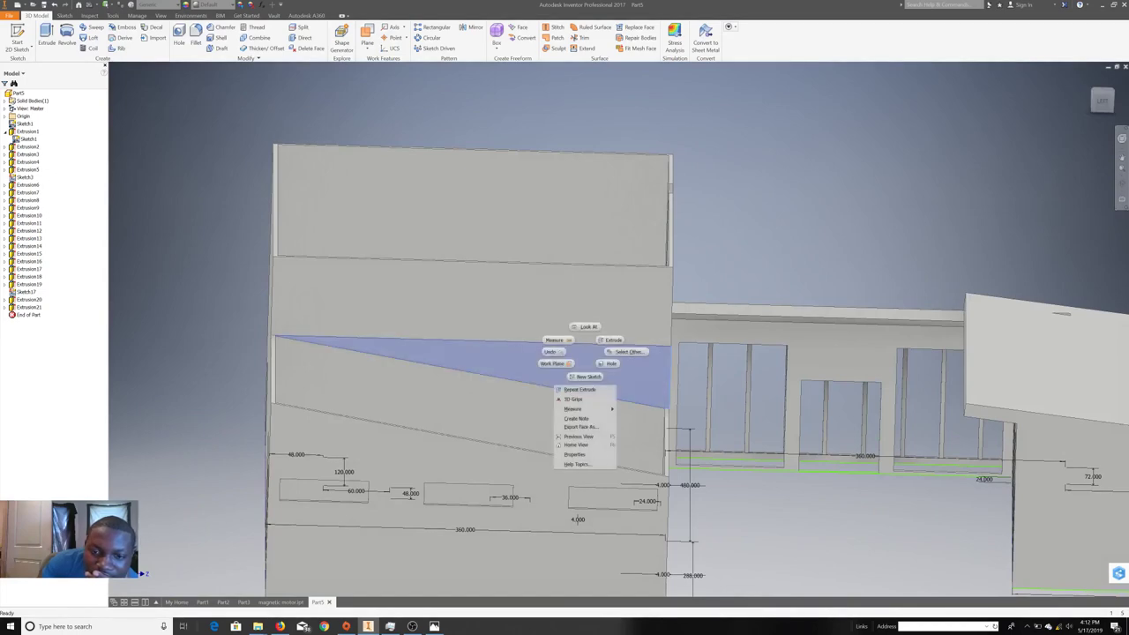
{"action": "left_click", "coordinate": [588, 377]}
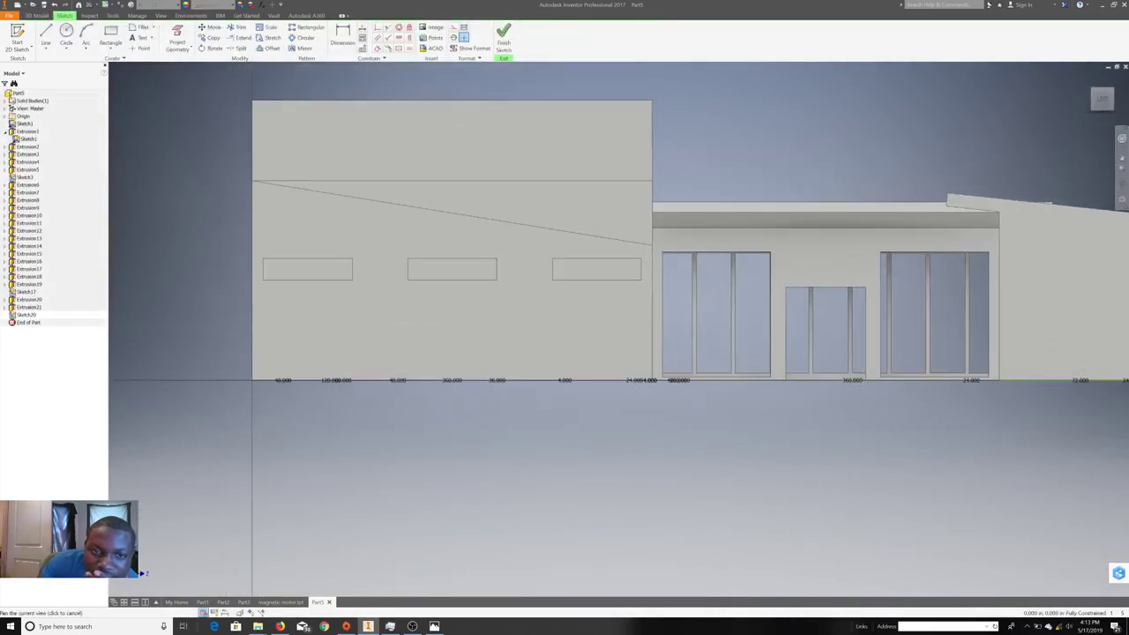
{"action": "left_click", "coordinate": [45, 35]}
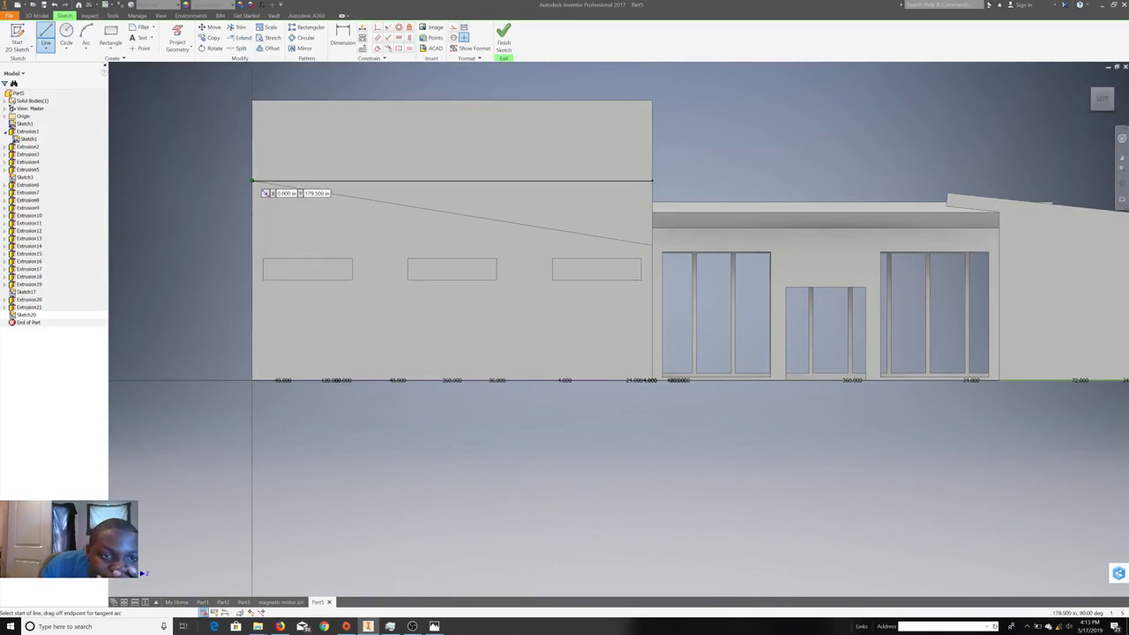
{"action": "right_click", "coordinate": [253, 181]}
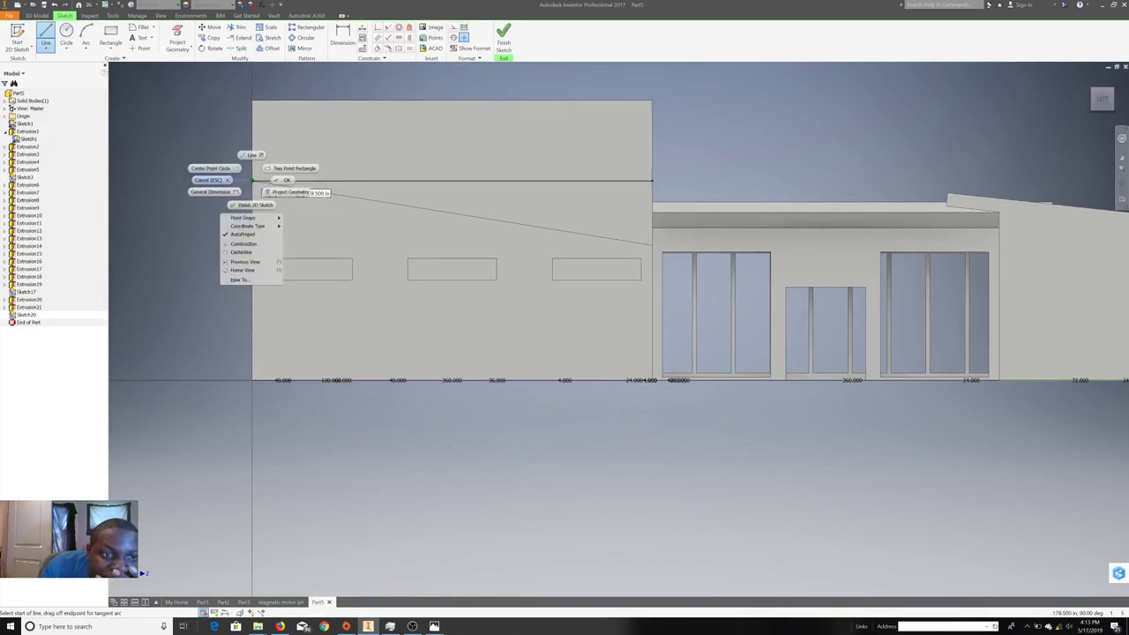
{"action": "left_click", "coordinate": [253, 217]}
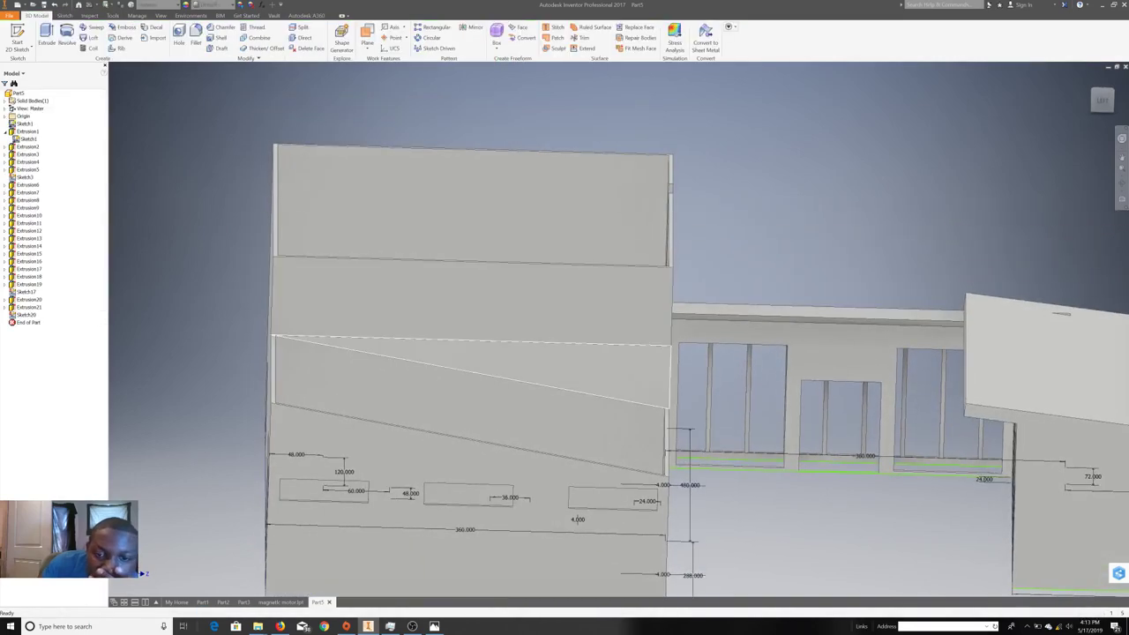
- On a new side-wall sketch, draw the 96.000 in overhang line and the sloped roof line
{"action": "right_click", "coordinate": [554, 372]}
{"action": "left_click", "coordinate": [558, 393]}
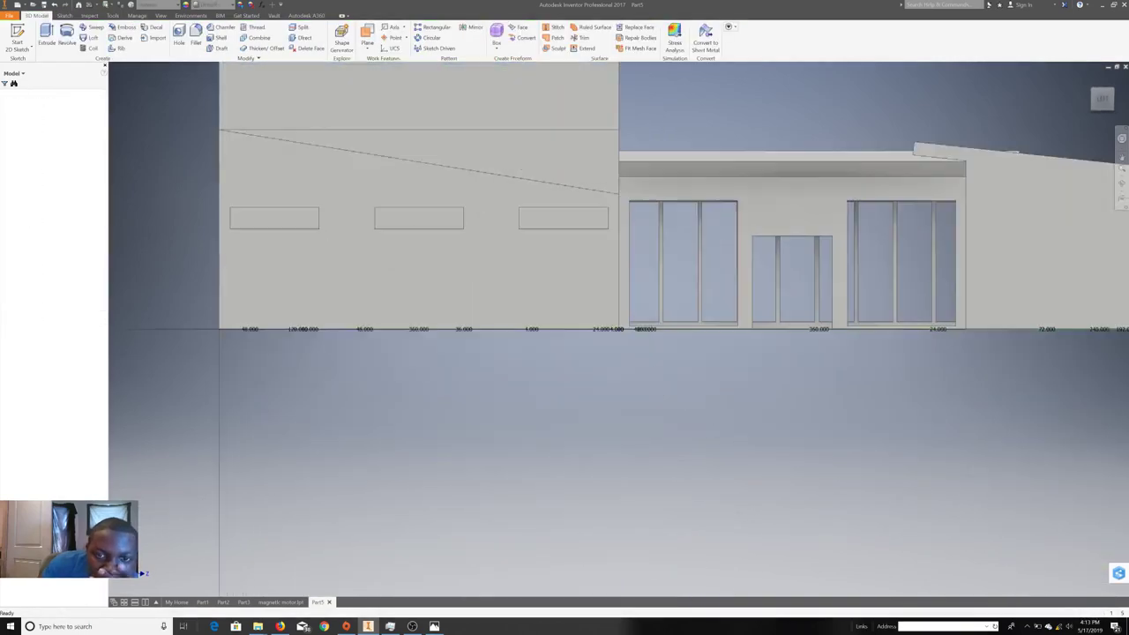
{"action": "left_click", "coordinate": [45, 37]}
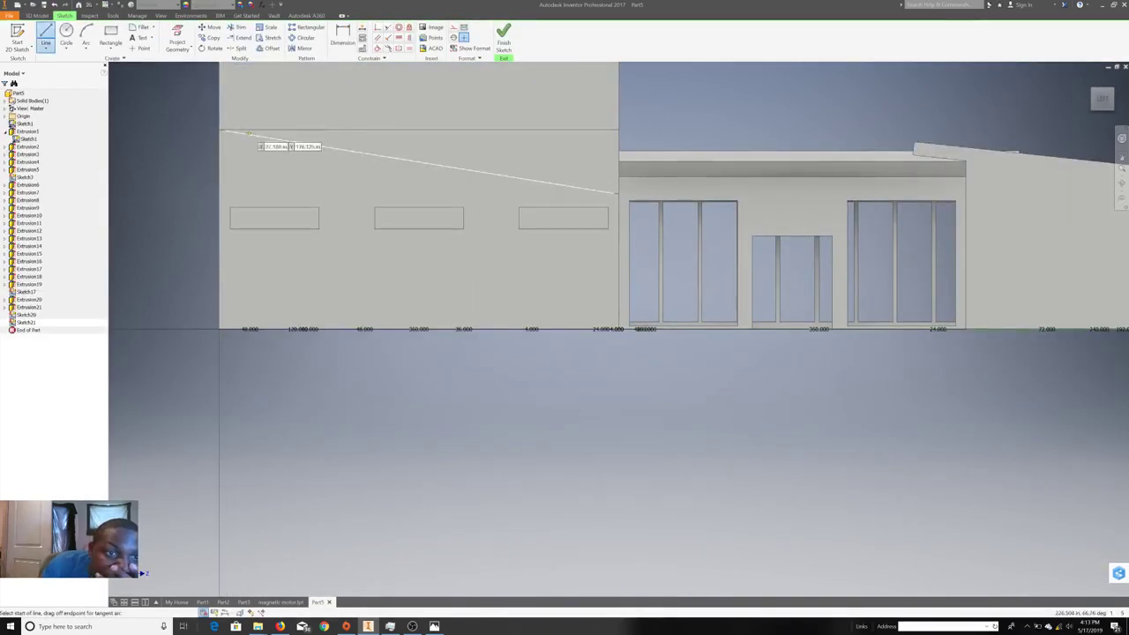
{"action": "left_click", "coordinate": [220, 131]}
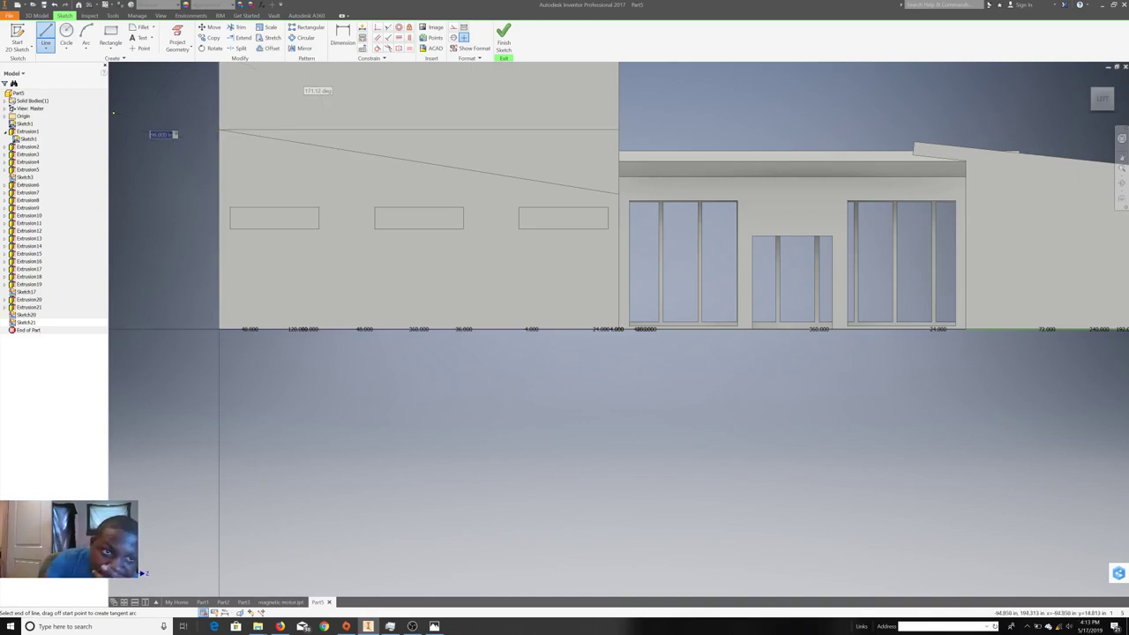
{"action": "scroll", "coordinate": [162, 133], "scroll_direction": "down", "scroll_amount": 3}
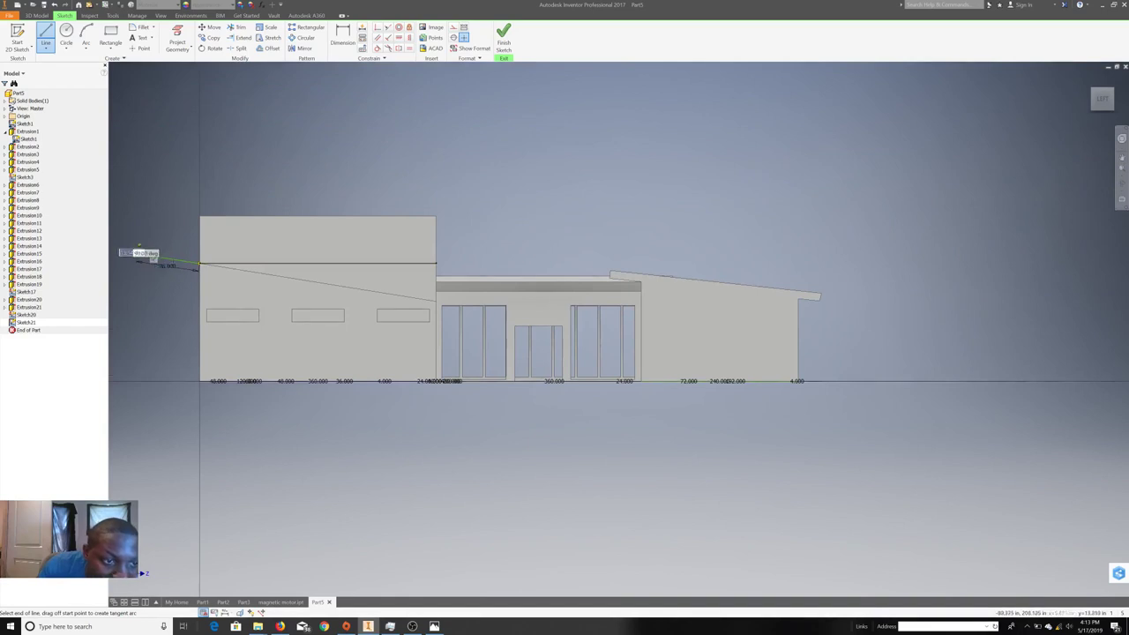
{"action": "scroll", "coordinate": [138, 245], "scroll_direction": "up", "scroll_amount": 3}
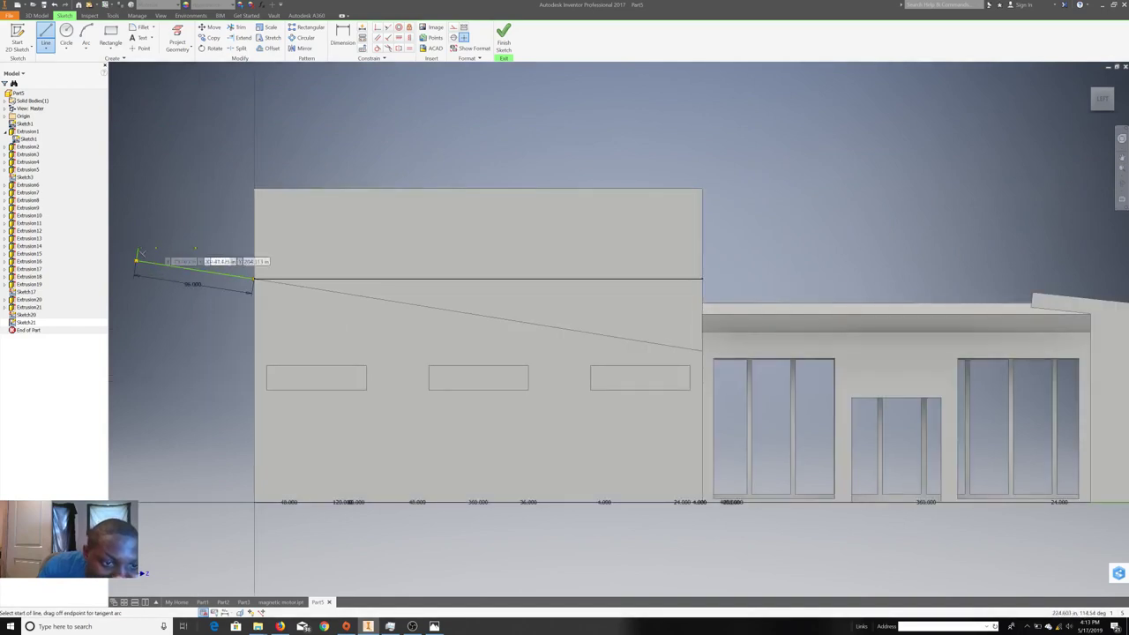
{"action": "left_click", "coordinate": [137, 257]}
{"action": "left_click", "coordinate": [137, 257]}
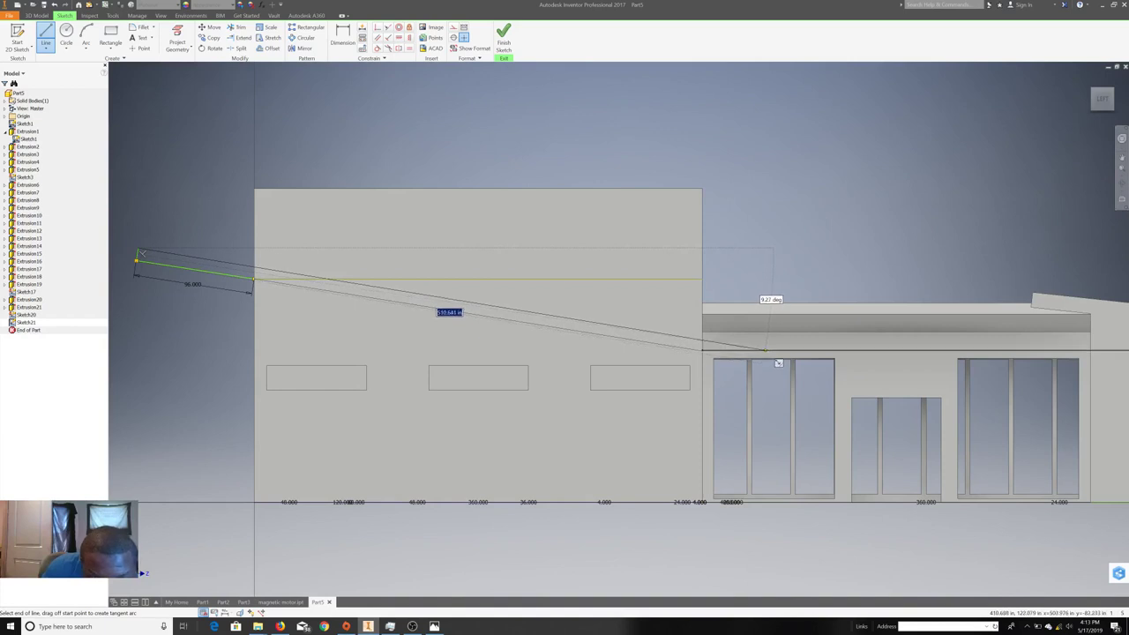
{"action": "left_click", "coordinate": [776, 361]}
- Add the closing roof line above the glazed doors and finish Sketch21
{"action": "left_click", "coordinate": [776, 362]}
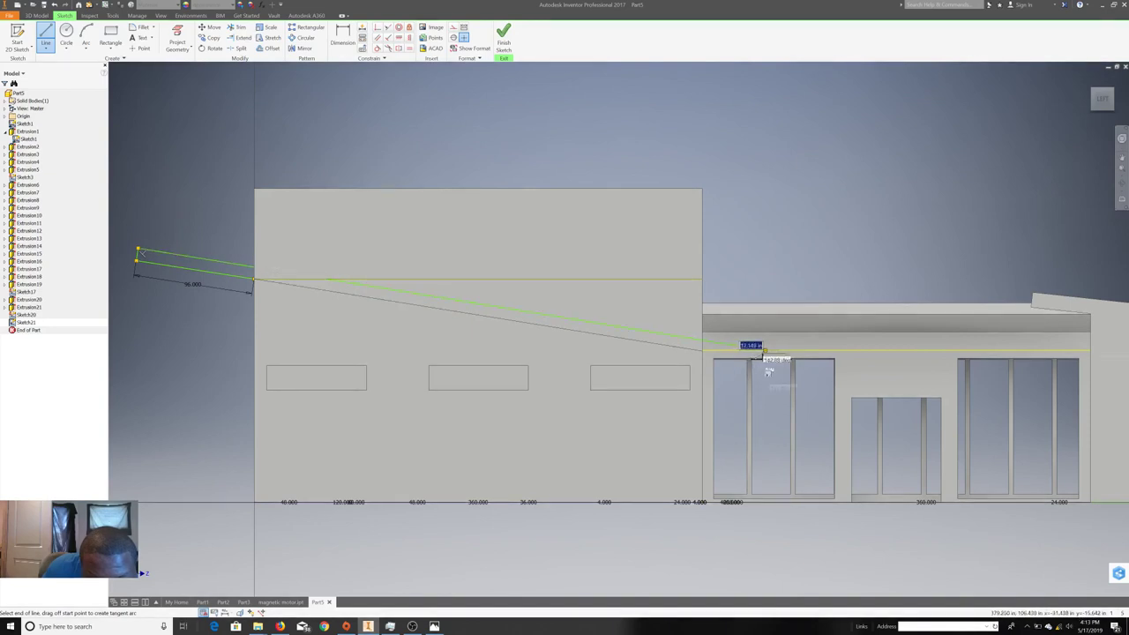
{"action": "scroll", "coordinate": [767, 365], "scroll_direction": "up", "scroll_amount": 5}
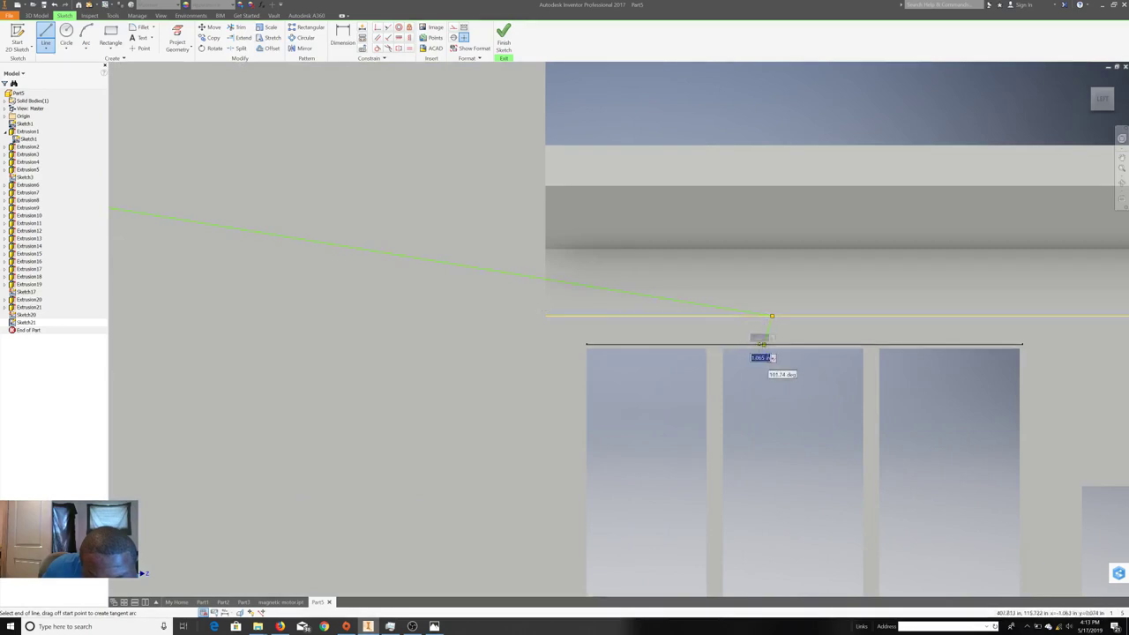
{"action": "scroll", "coordinate": [759, 358], "scroll_direction": "down", "scroll_amount": 5}
{"action": "left_click", "coordinate": [699, 344]}
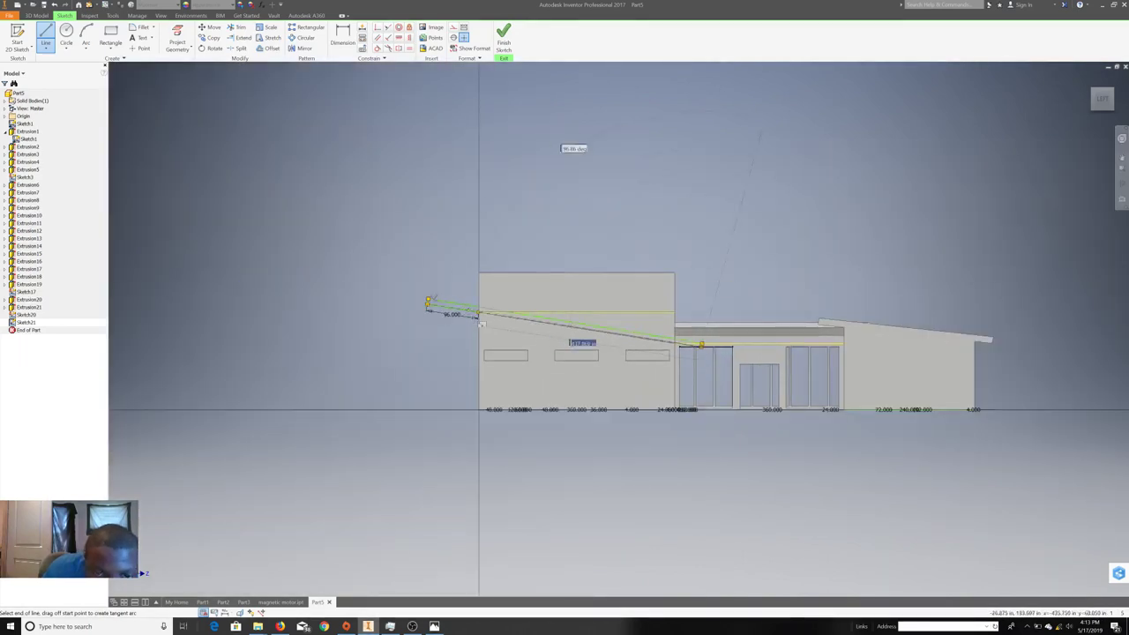
{"action": "right_click", "coordinate": [580, 323]}
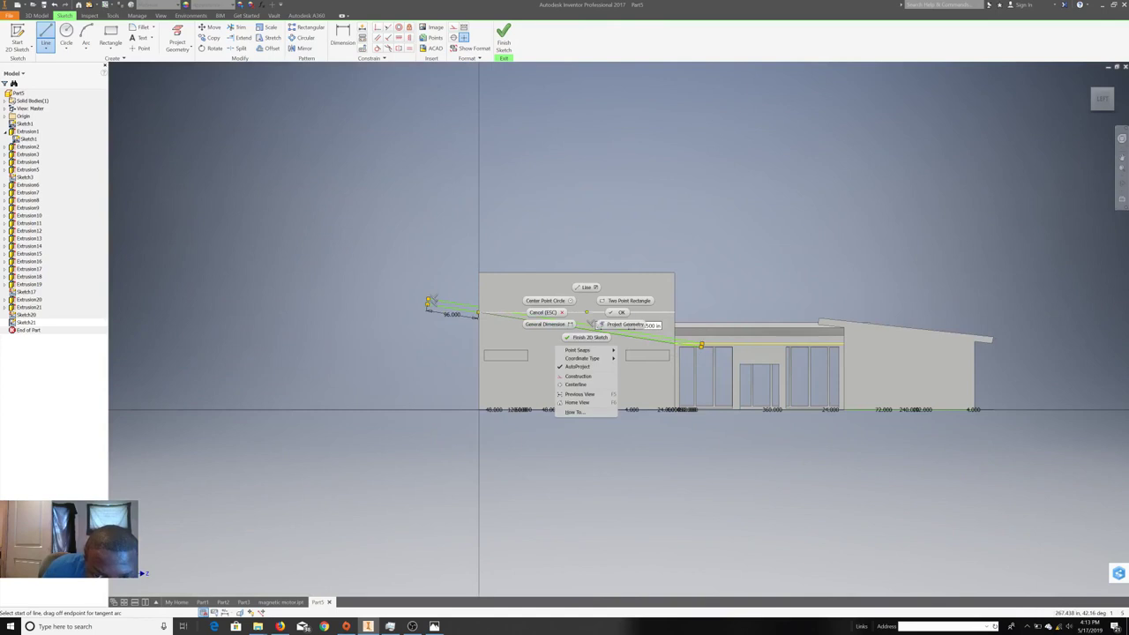
{"action": "left_click", "coordinate": [579, 285]}
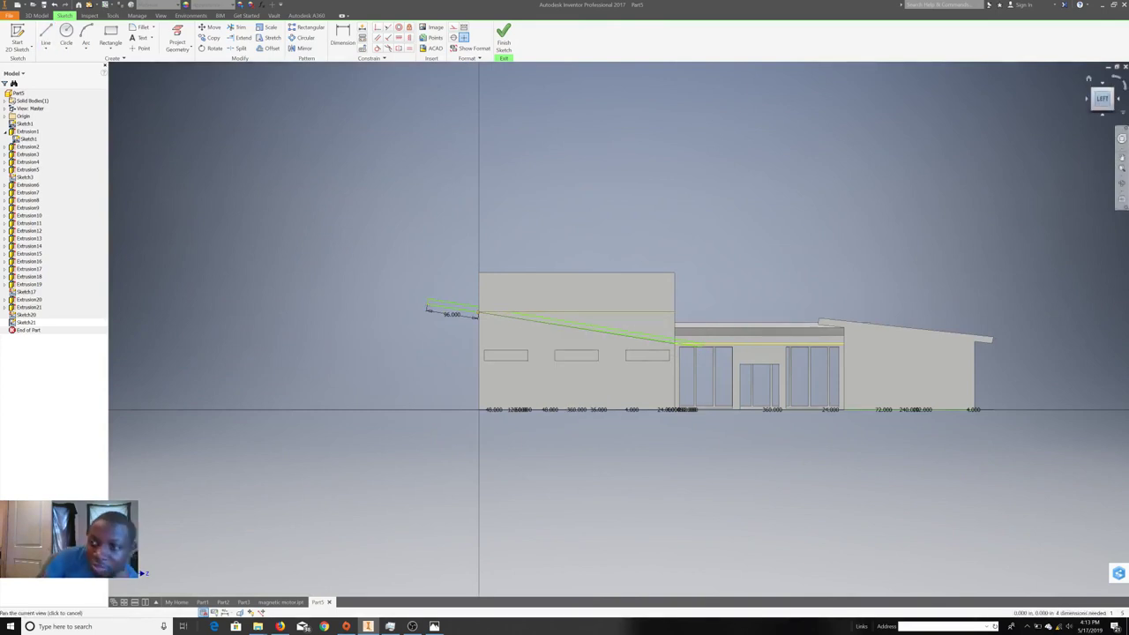
{"action": "left_click_drag", "start_coordinate": [1101, 98], "coordinate": [1083, 109]}
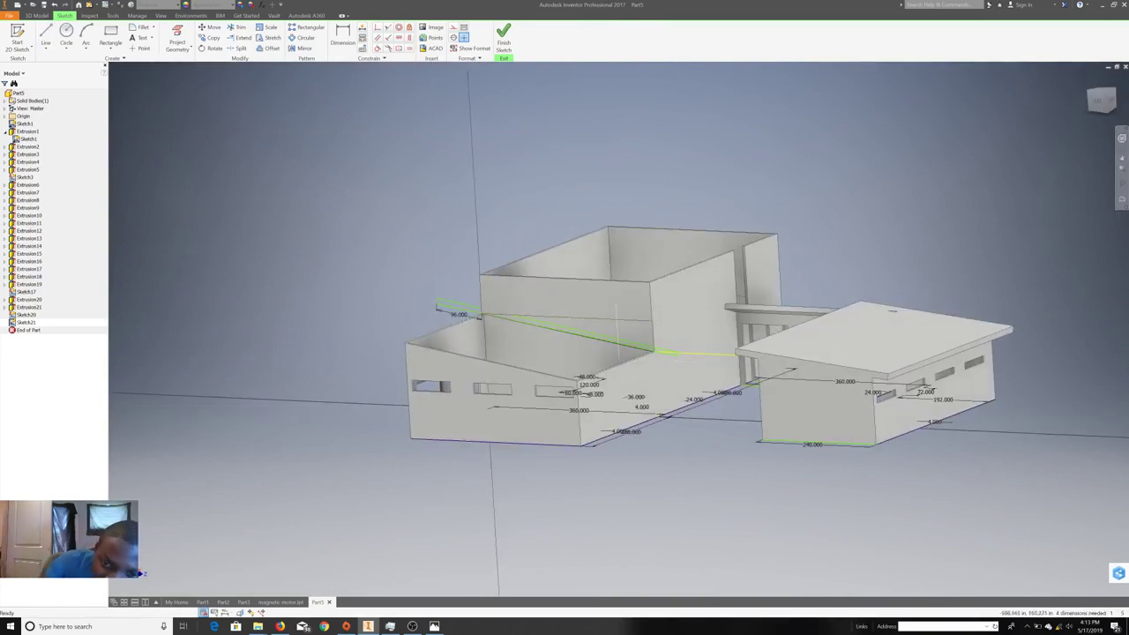
{"action": "left_click", "coordinate": [502, 40]}
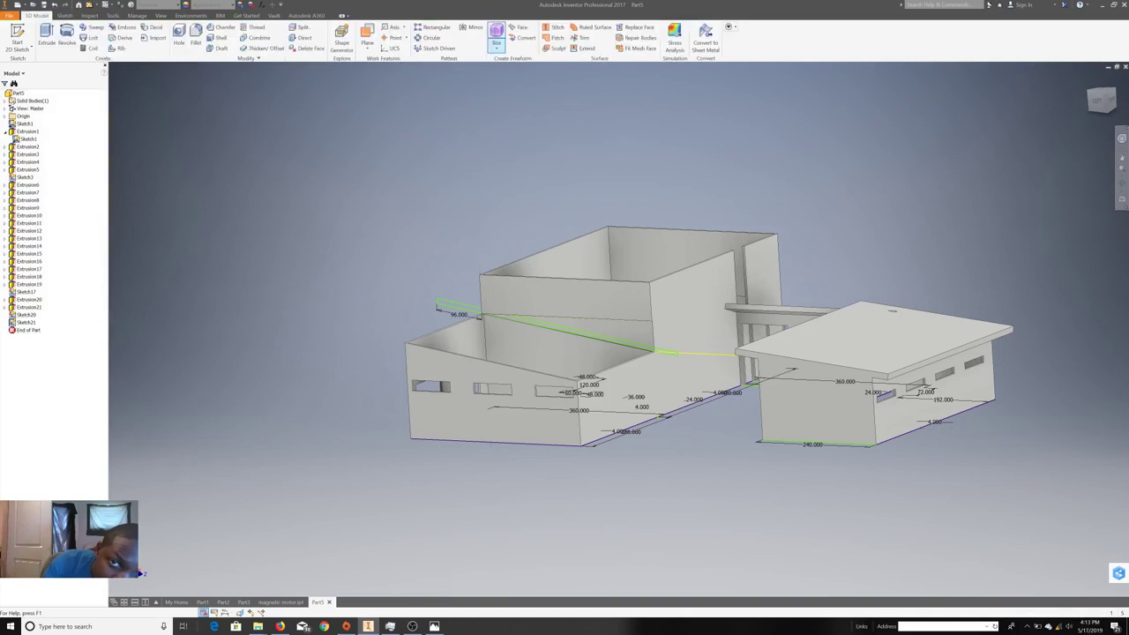
- Extrude the Sketch21 roof profile 386.3125 in across the building as Extrusion22
{"action": "left_click", "coordinate": [46, 37]}
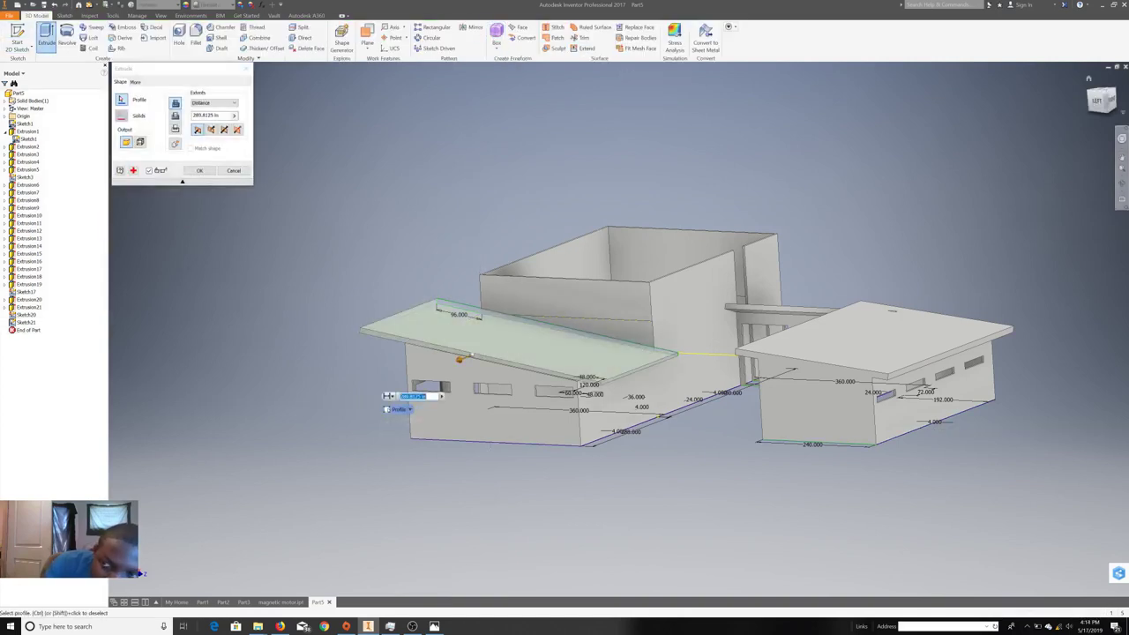
{"action": "left_click", "coordinate": [1109, 99]}
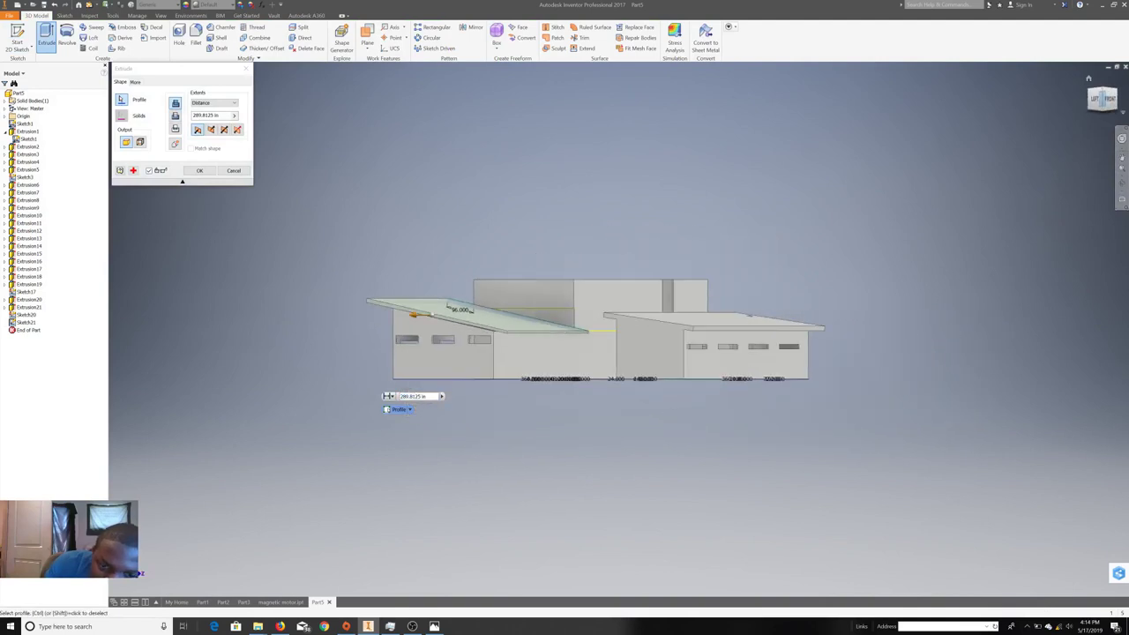
{"action": "middle_click_drag", "start_coordinate": [688, 220], "coordinate": [694, 371], "text": "shift"}
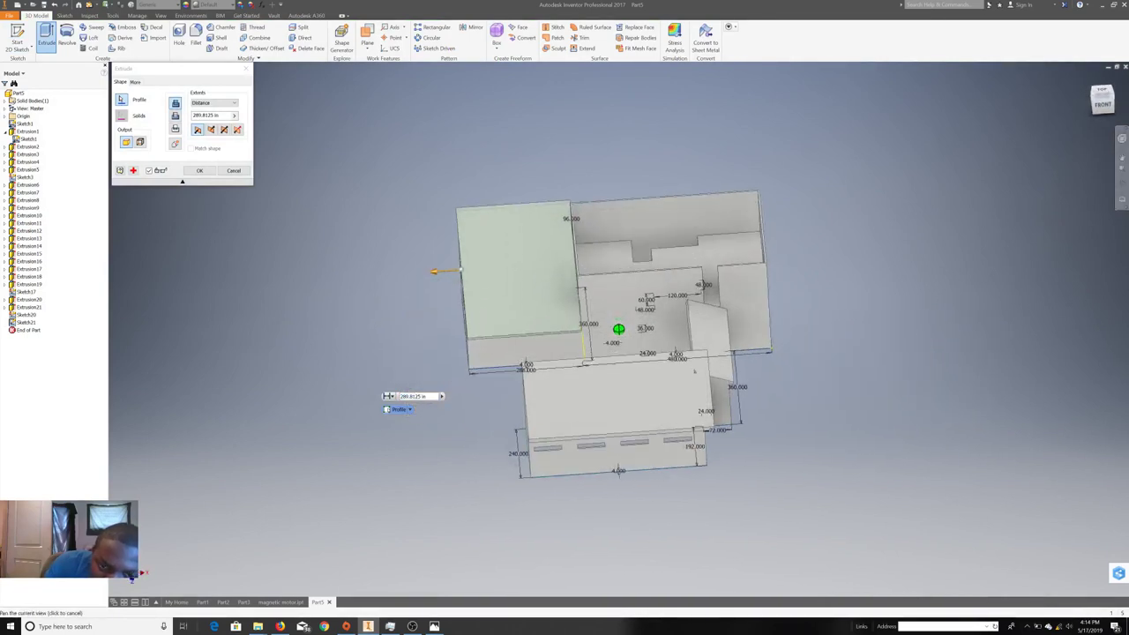
{"action": "left_click_drag", "start_coordinate": [434, 271], "coordinate": [395, 273]}
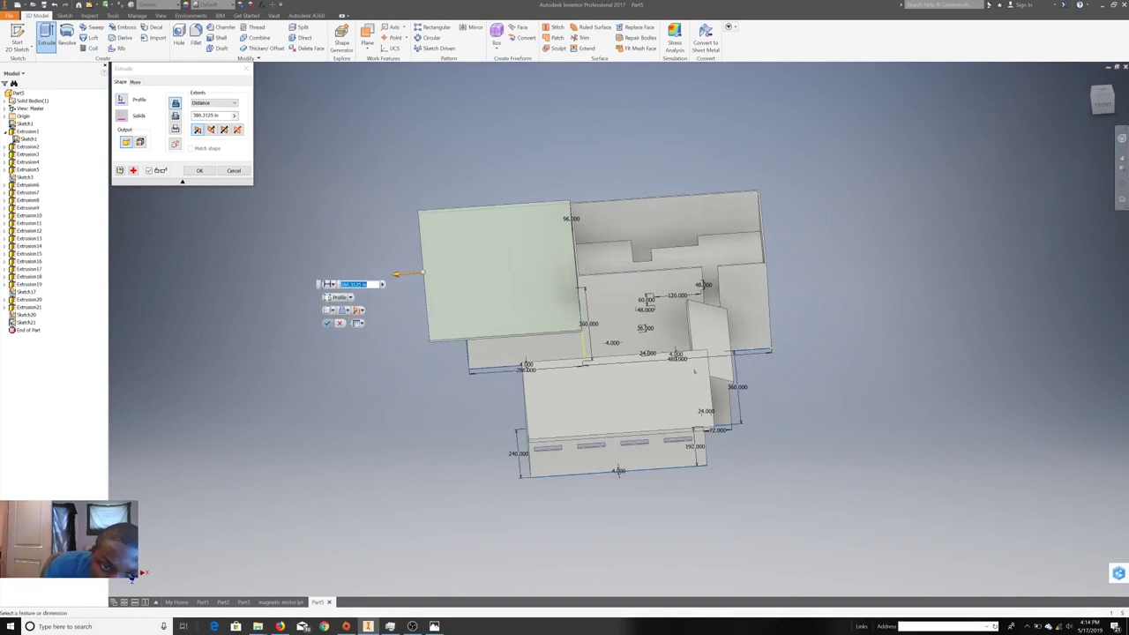
{"action": "key", "text": "Return"}
{"action": "middle_click_drag", "start_coordinate": [695, 371], "coordinate": [689, 350], "text": "shift"}
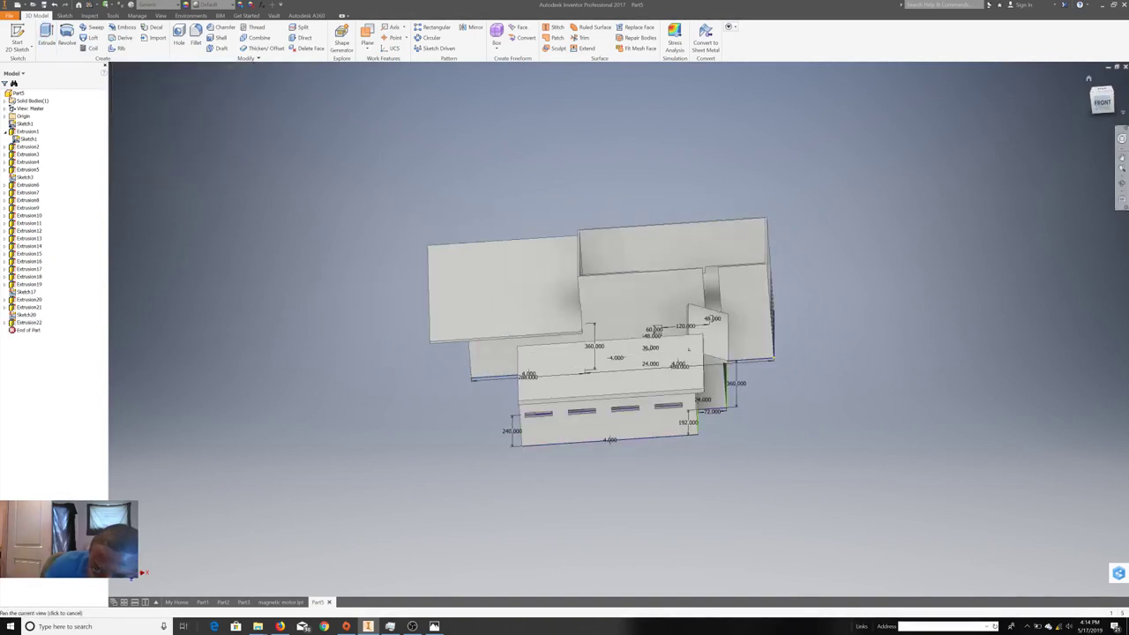
- Turn to the front of the house and start a new sketch on the tall right block's face
{"action": "middle_click_drag", "start_coordinate": [688, 350], "coordinate": [600, 331], "text": "shift"}
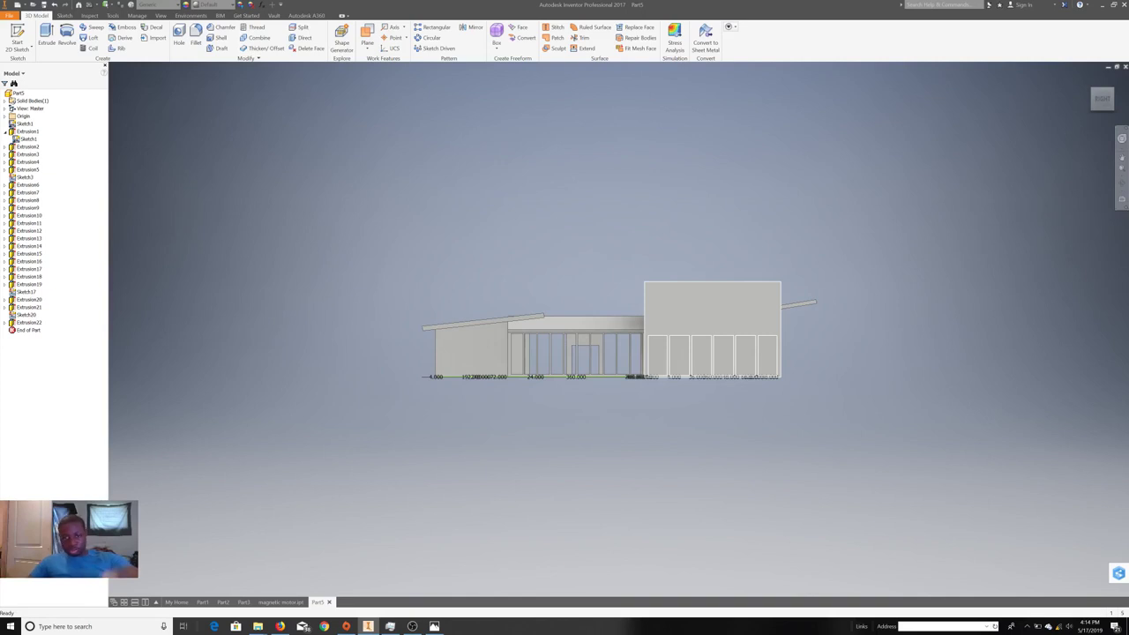
{"action": "scroll", "coordinate": [807, 312], "scroll_direction": "up", "scroll_amount": 3}
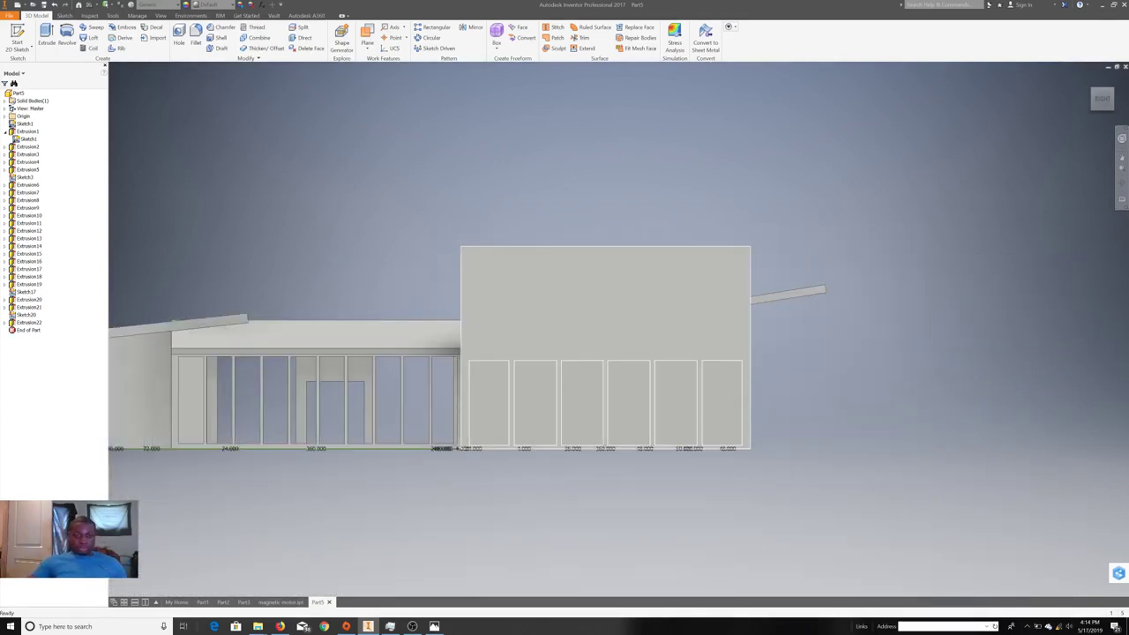
{"action": "right_click", "coordinate": [506, 289]}
{"action": "left_click", "coordinate": [508, 310]}
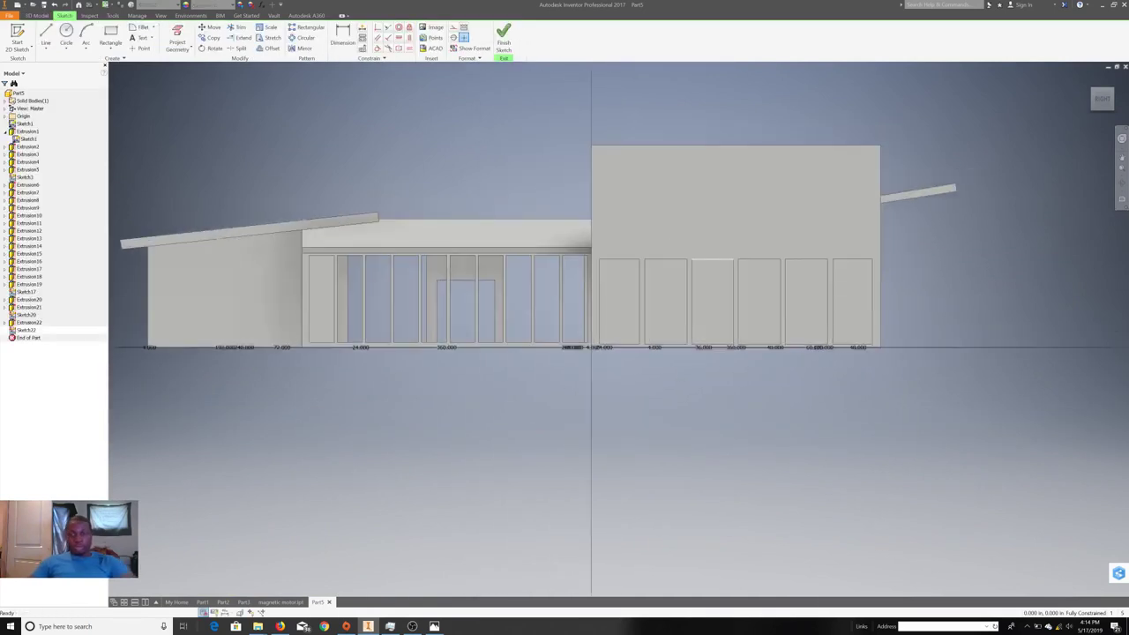
- Step the camera back to a closer side-elevation view of the building
{"action": "scroll", "coordinate": [749, 459], "scroll_direction": "down", "scroll_amount": 3}
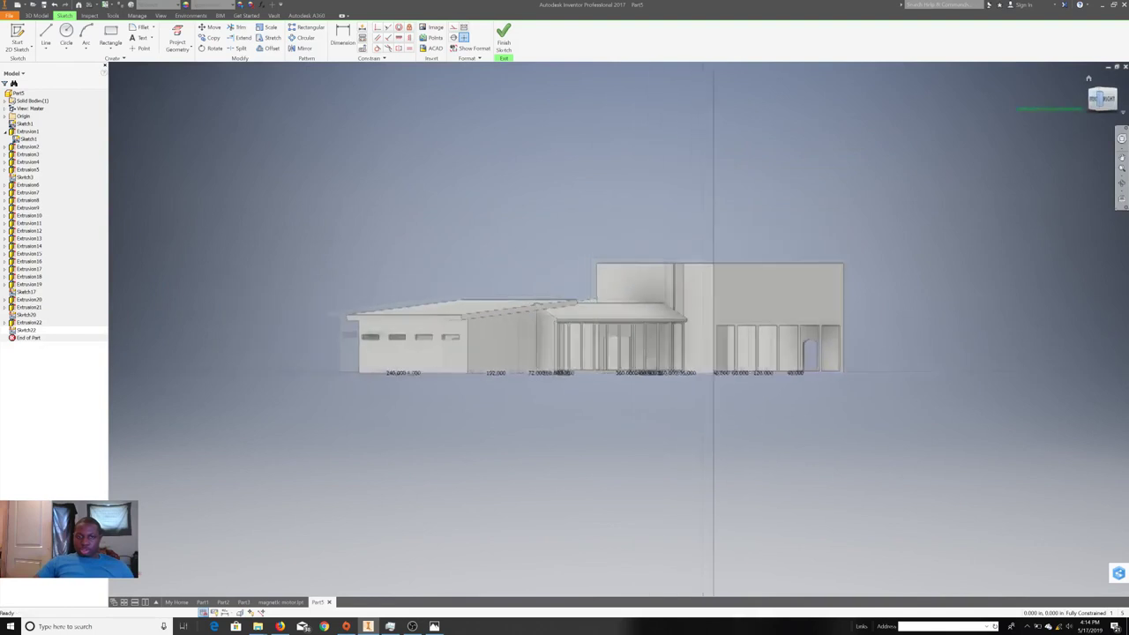
{"action": "middle_click_drag", "start_coordinate": [605, 327], "coordinate": [617, 329], "text": "shift"}
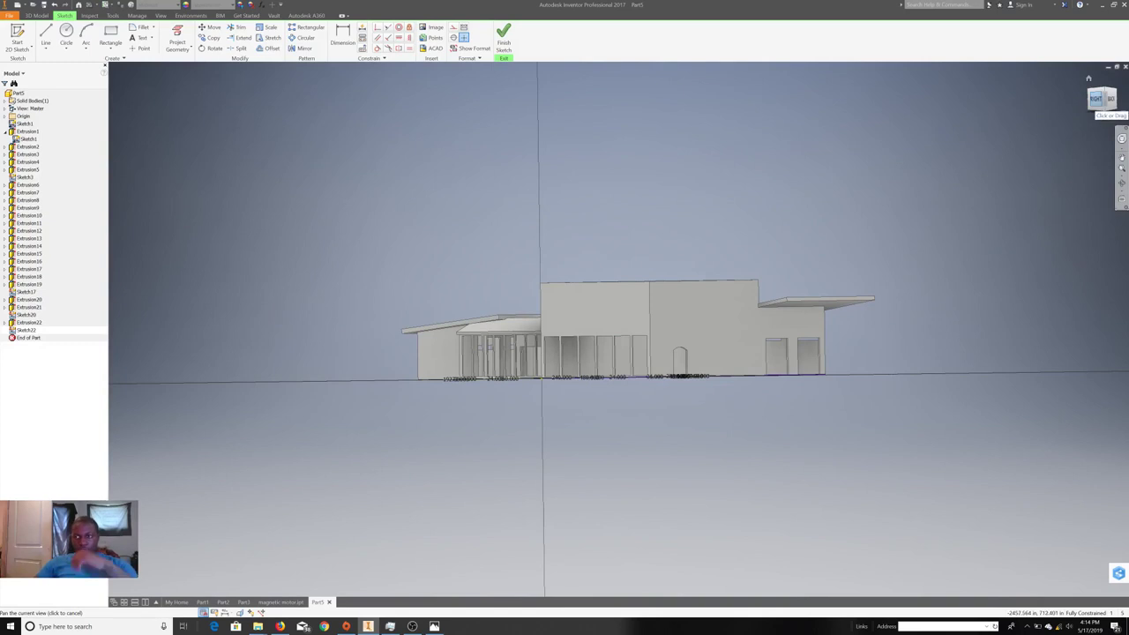
{"action": "scroll", "coordinate": [565, 352], "scroll_direction": "up", "scroll_amount": 5}
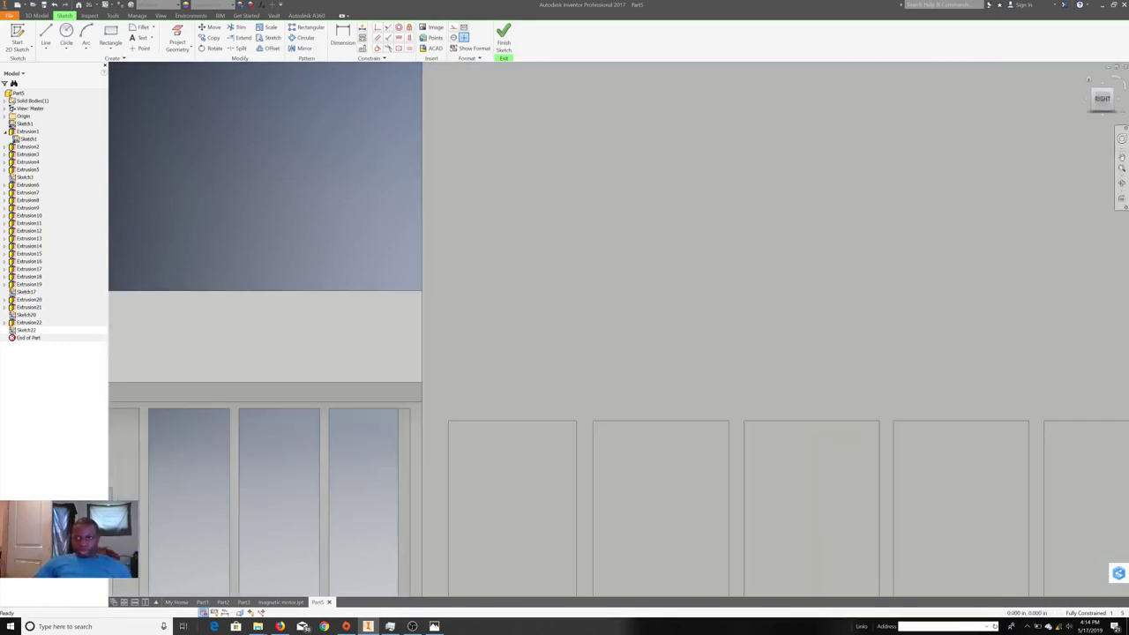
{"action": "key", "text": "F5"}
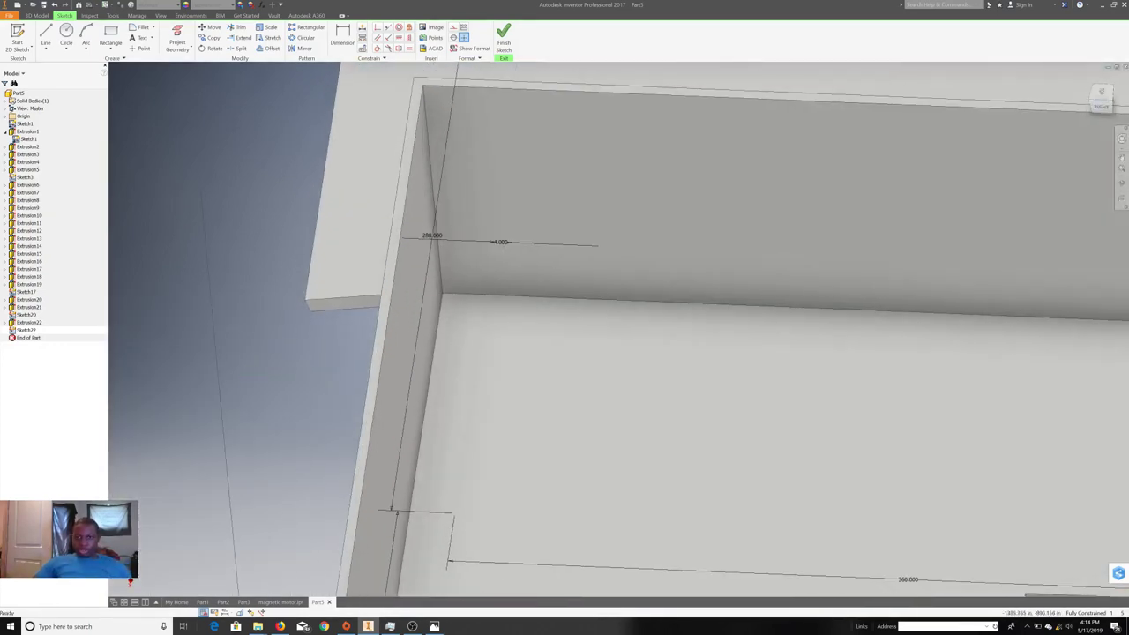
{"action": "right_click", "coordinate": [854, 353]}
{"action": "left_click", "coordinate": [895, 340]}
{"action": "key", "text": "F5"}
{"action": "key", "text": "F5"}
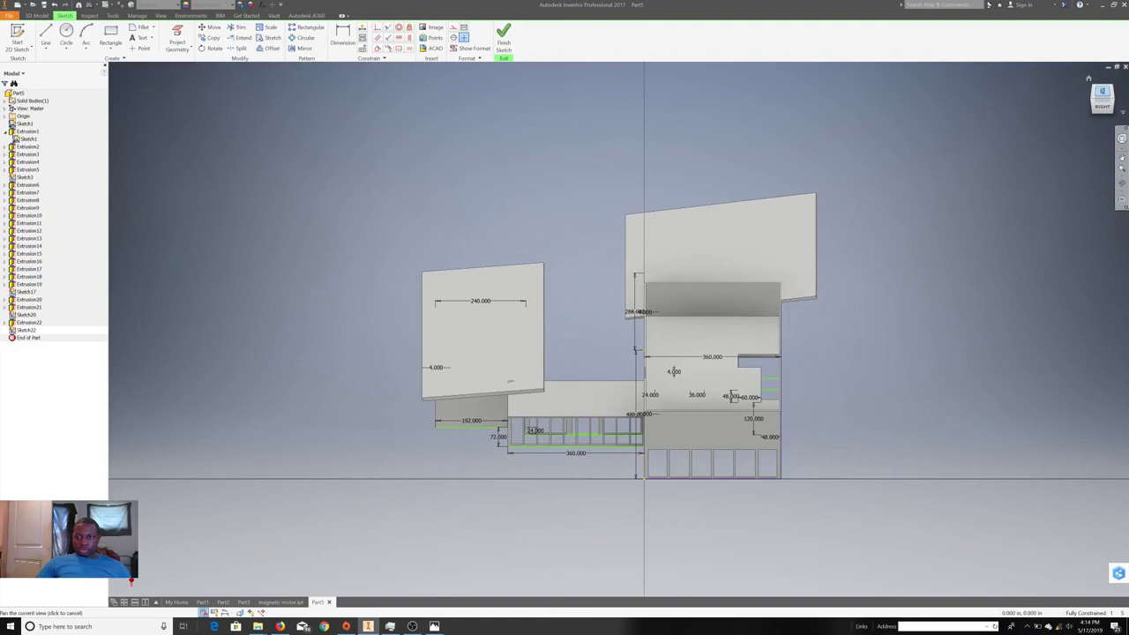
{"action": "key", "text": "F5"}
{"action": "key", "text": "F5"}
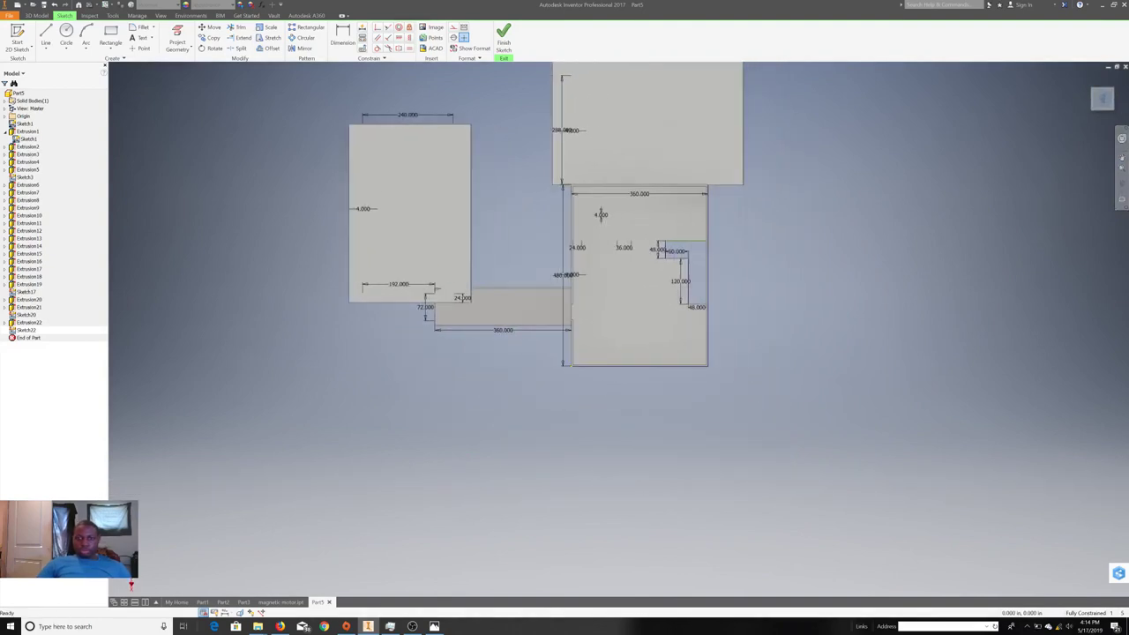
{"action": "key", "text": "F5"}
{"action": "key", "text": "F5"}
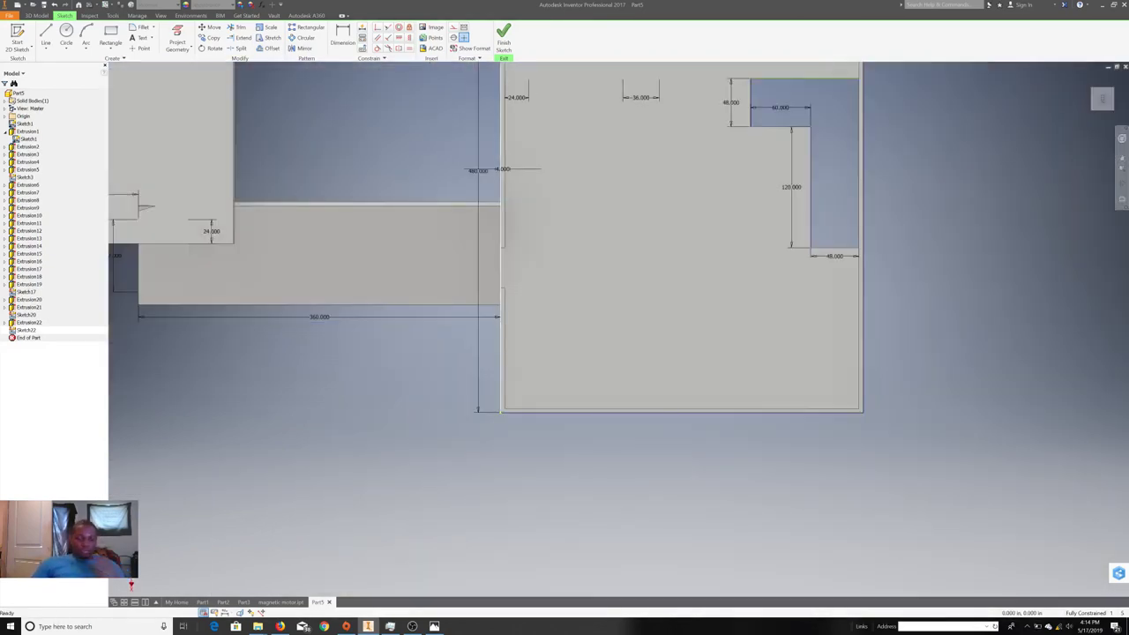
- Finish the empty Sketch22 and start Sketch23 on the plan-view face
{"action": "right_click", "coordinate": [634, 279]}
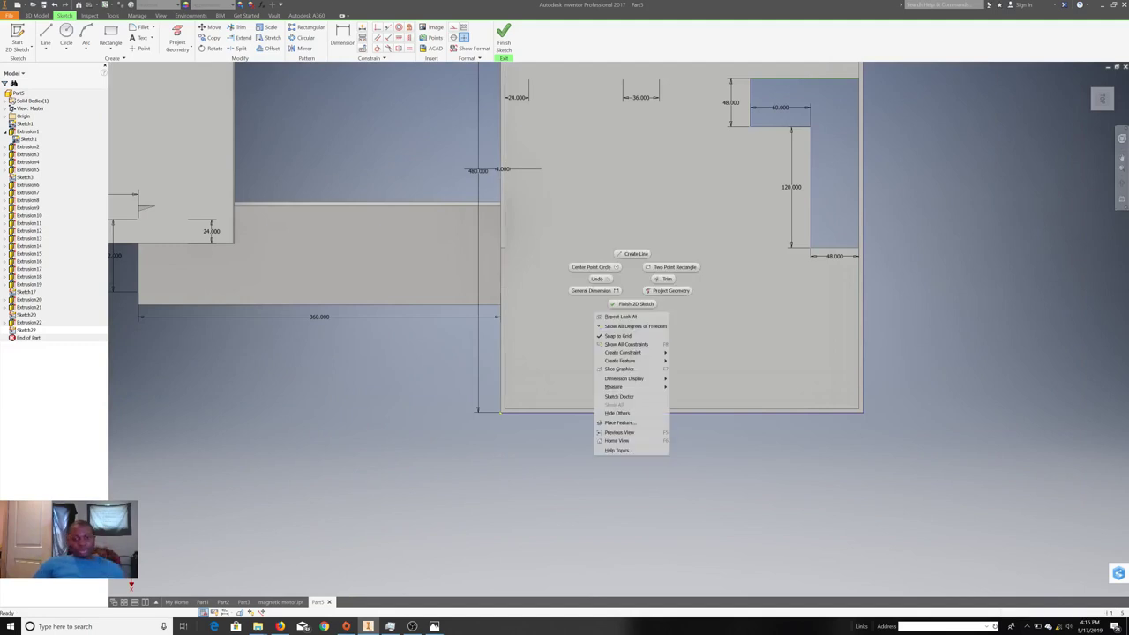
{"action": "left_click", "coordinate": [636, 304]}
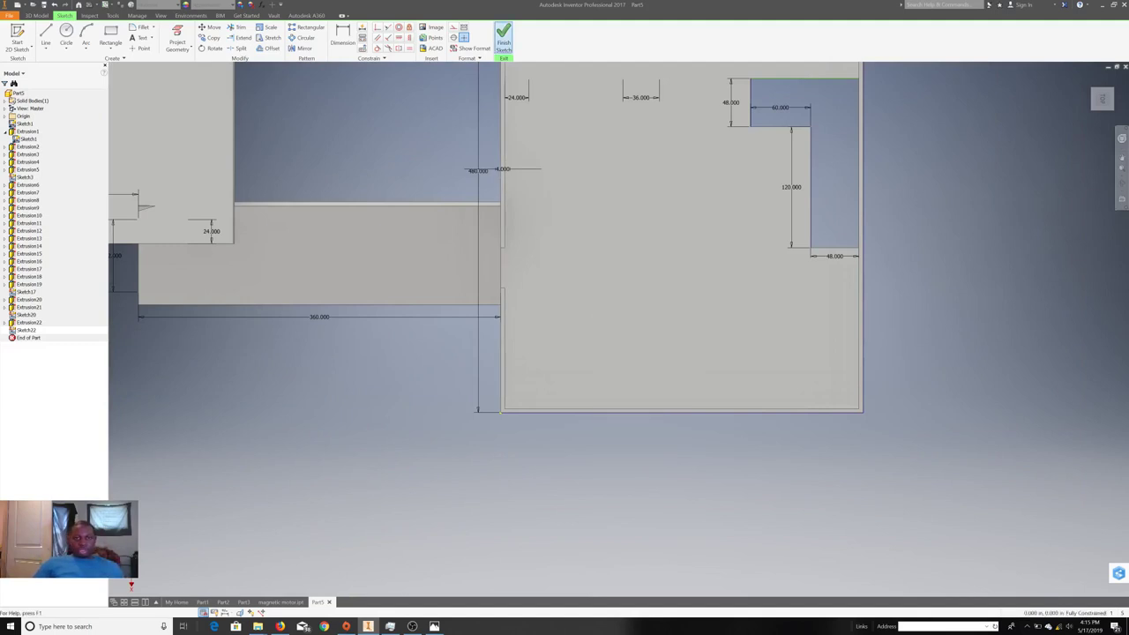
{"action": "right_click", "coordinate": [602, 168]}
{"action": "left_click", "coordinate": [603, 194]}
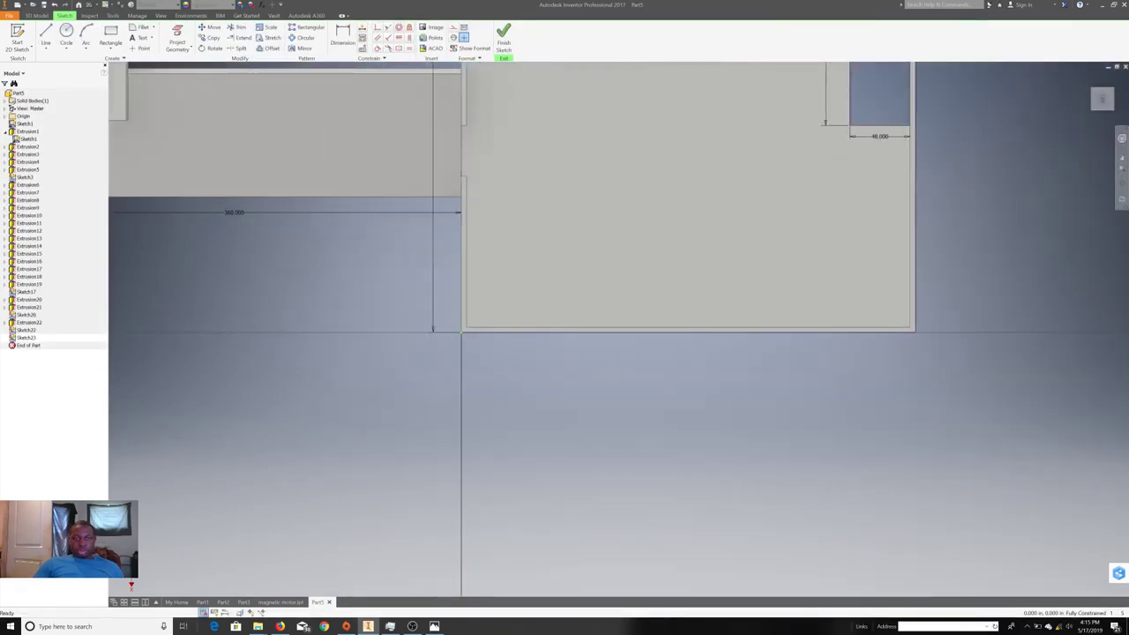
- Draw a closed 40 in by 4 in rectangle at the wing junction and finish Sketch23
{"action": "key", "text": "c"}
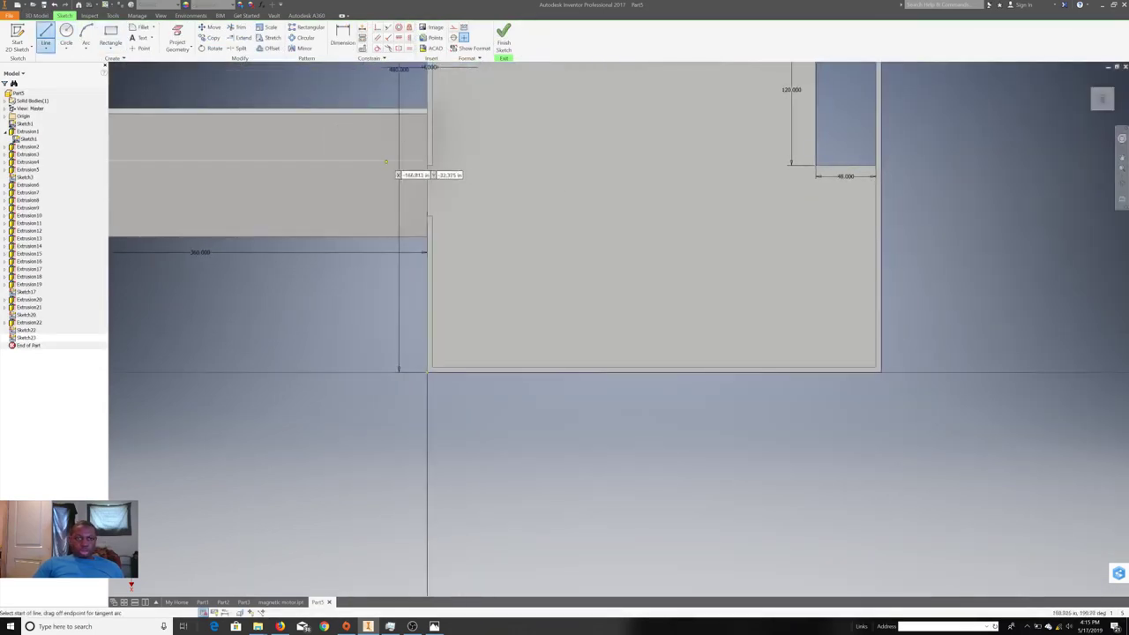
{"action": "scroll", "coordinate": [431, 168], "scroll_direction": "up", "scroll_amount": 5}
{"action": "left_click", "coordinate": [468, 166]}
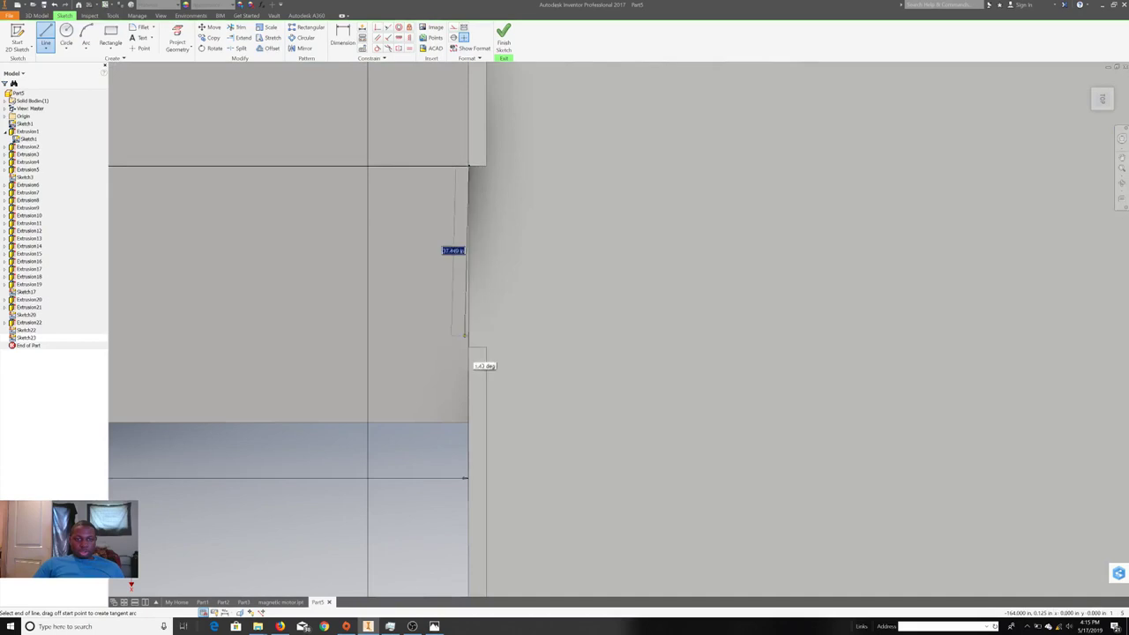
{"action": "double_click", "coordinate": [469, 346]}
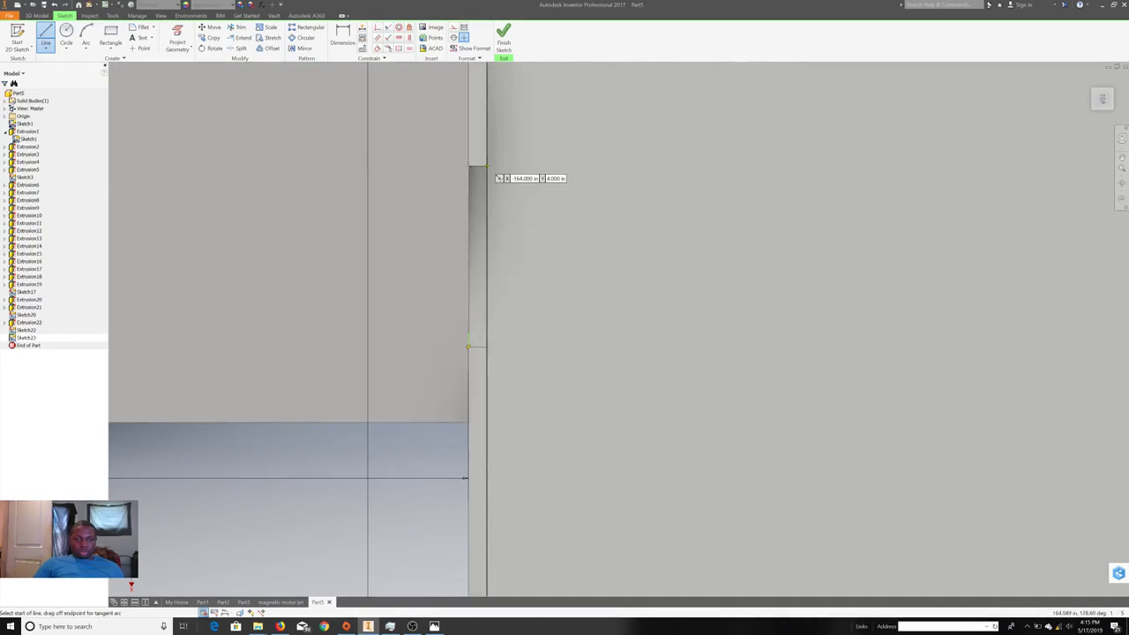
{"action": "left_click", "coordinate": [470, 168]}
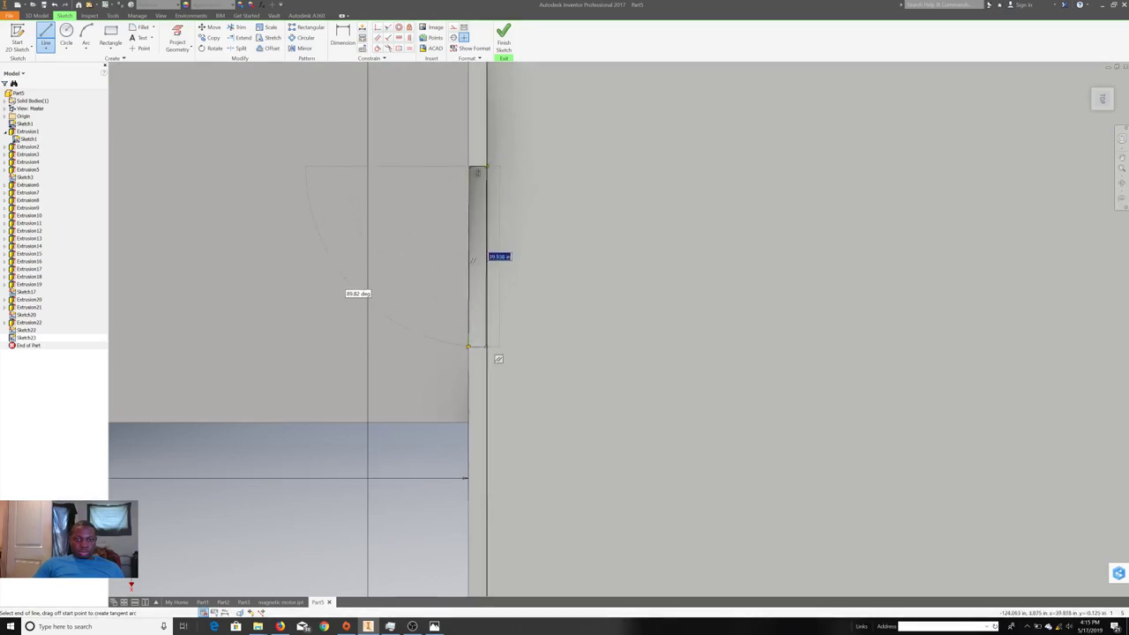
{"action": "scroll", "coordinate": [499, 361], "scroll_direction": "down", "scroll_amount": 2}
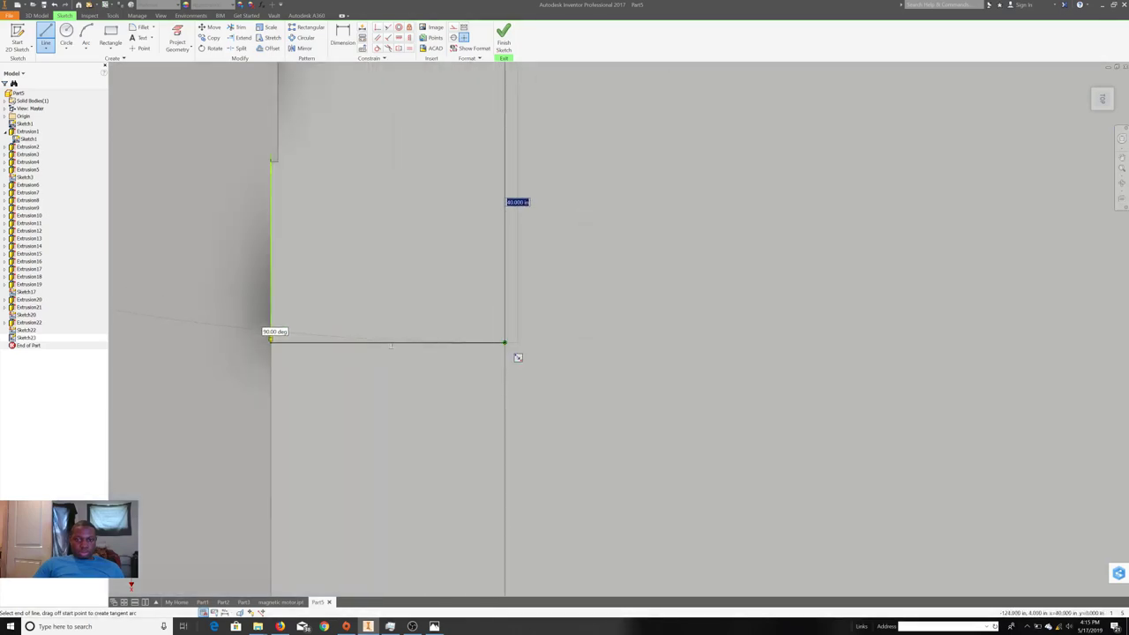
{"action": "left_click", "coordinate": [507, 346]}
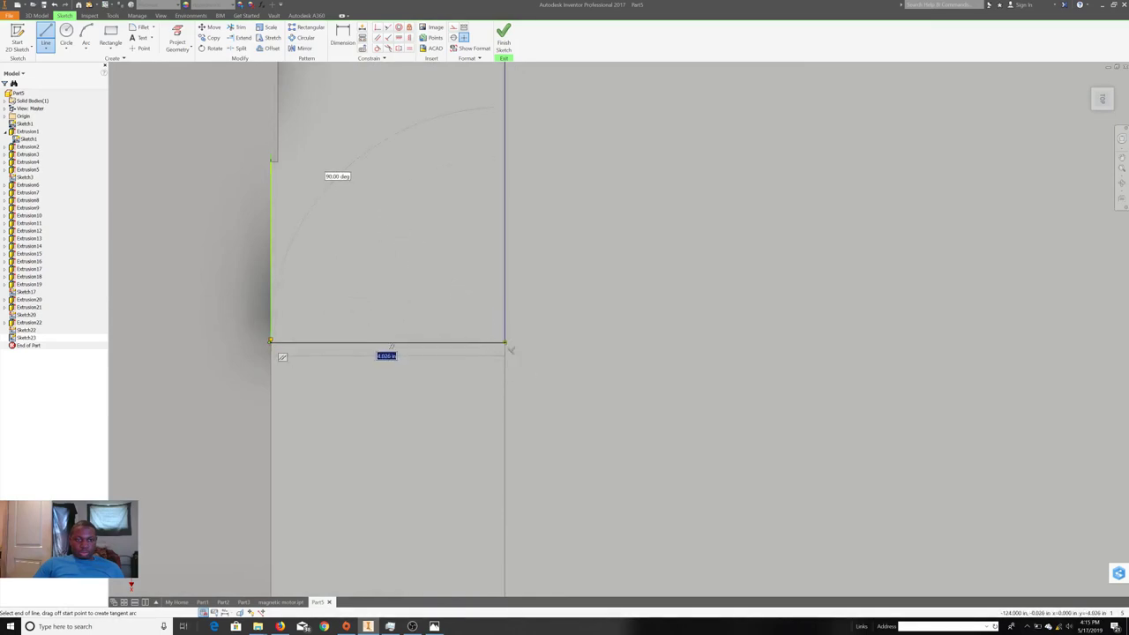
{"action": "left_click", "coordinate": [270, 342]}
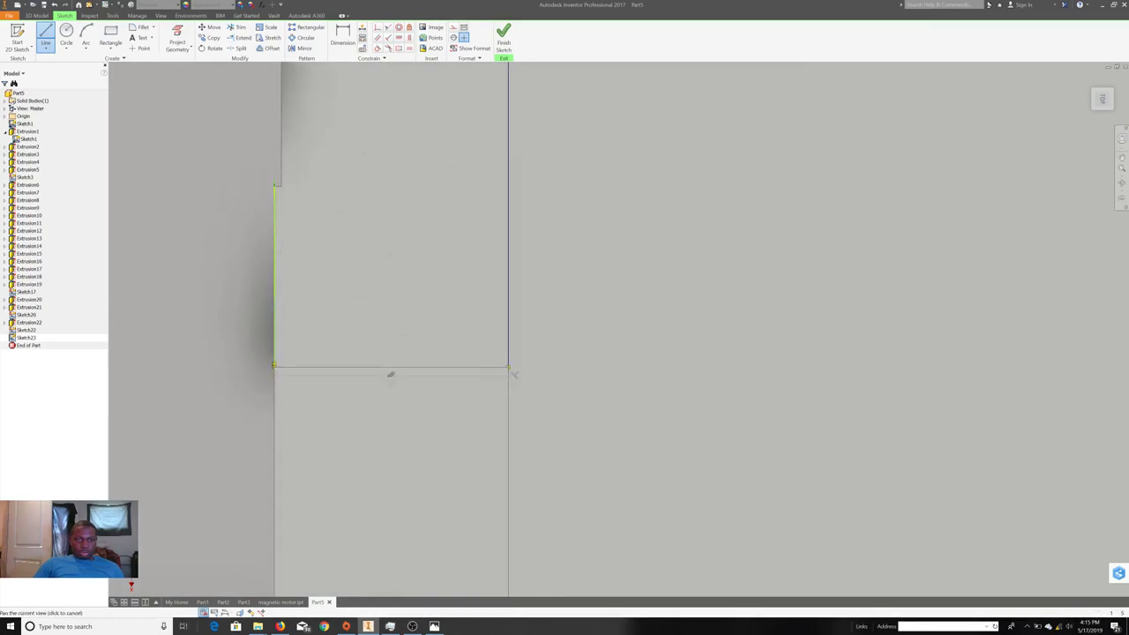
{"action": "scroll", "coordinate": [324, 264], "scroll_direction": "up", "scroll_amount": 2}
{"action": "scroll", "coordinate": [324, 264], "scroll_direction": "up", "scroll_amount": 2}
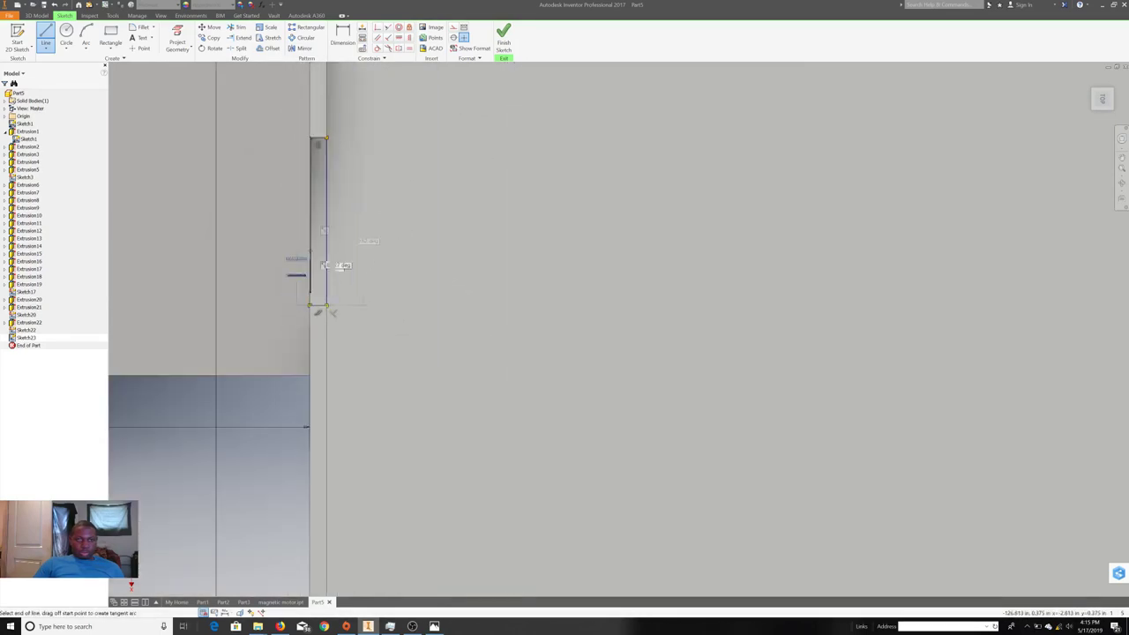
{"action": "left_click", "coordinate": [319, 146]}
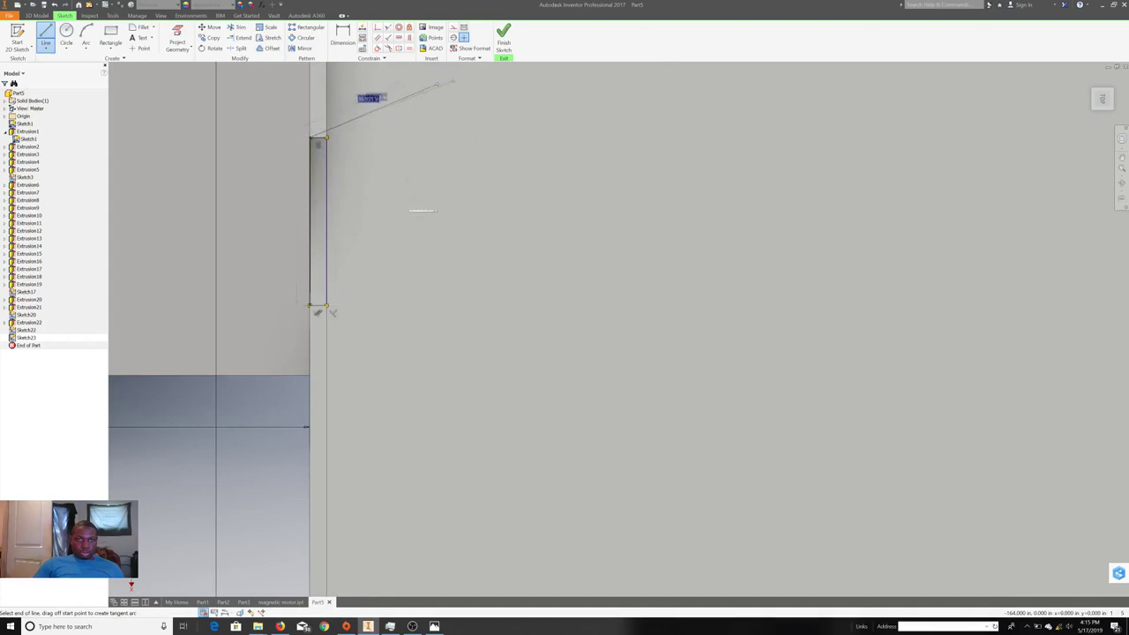
{"action": "left_click", "coordinate": [503, 39]}
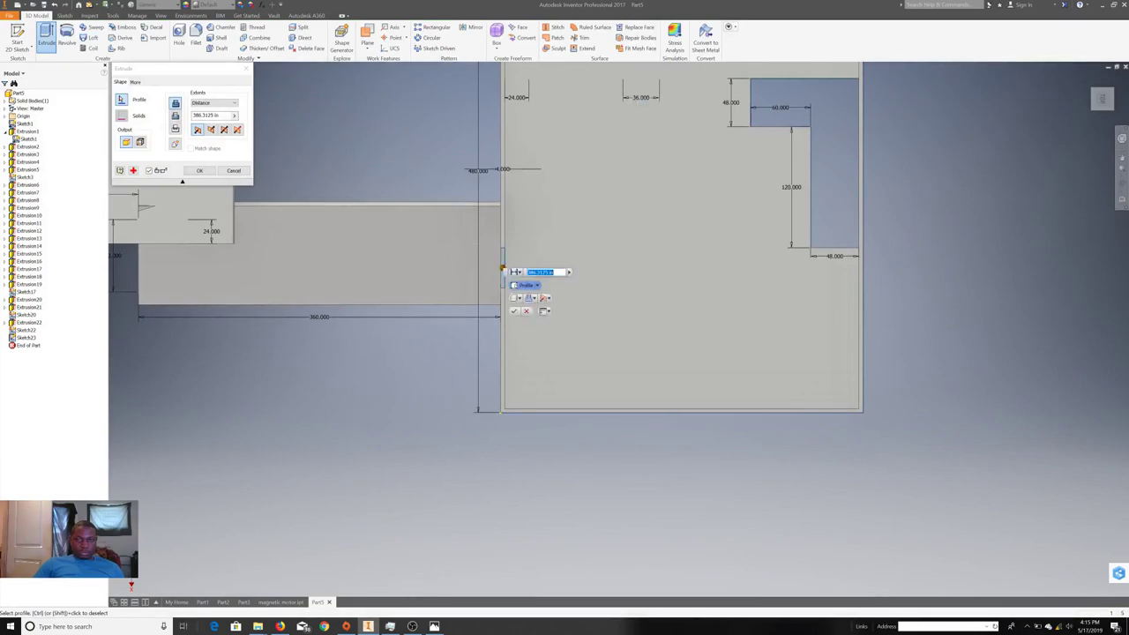
- Extrude the narrow rectangle 120.0625 in at the wing junction as Extrusion23
{"action": "middle_click_drag", "start_coordinate": [546, 188], "coordinate": [635, 161], "text": "shift"}
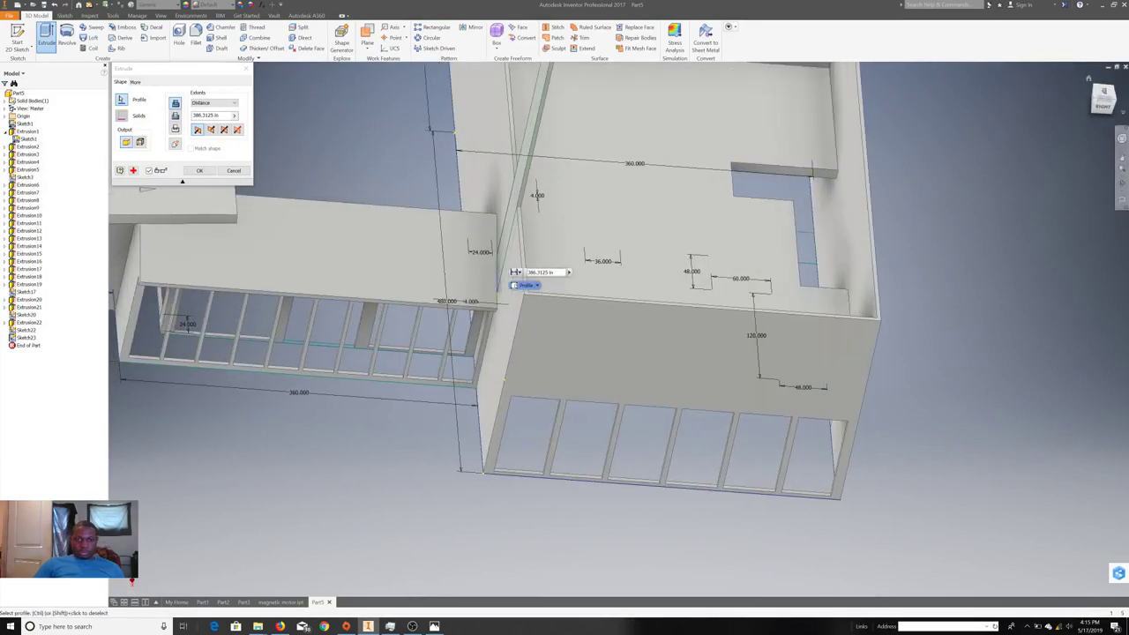
{"action": "scroll", "coordinate": [529, 282], "scroll_direction": "up", "scroll_amount": 2}
{"action": "scroll", "coordinate": [529, 283], "scroll_direction": "up", "scroll_amount": 2}
{"action": "scroll", "coordinate": [529, 283], "scroll_direction": "up", "scroll_amount": 2}
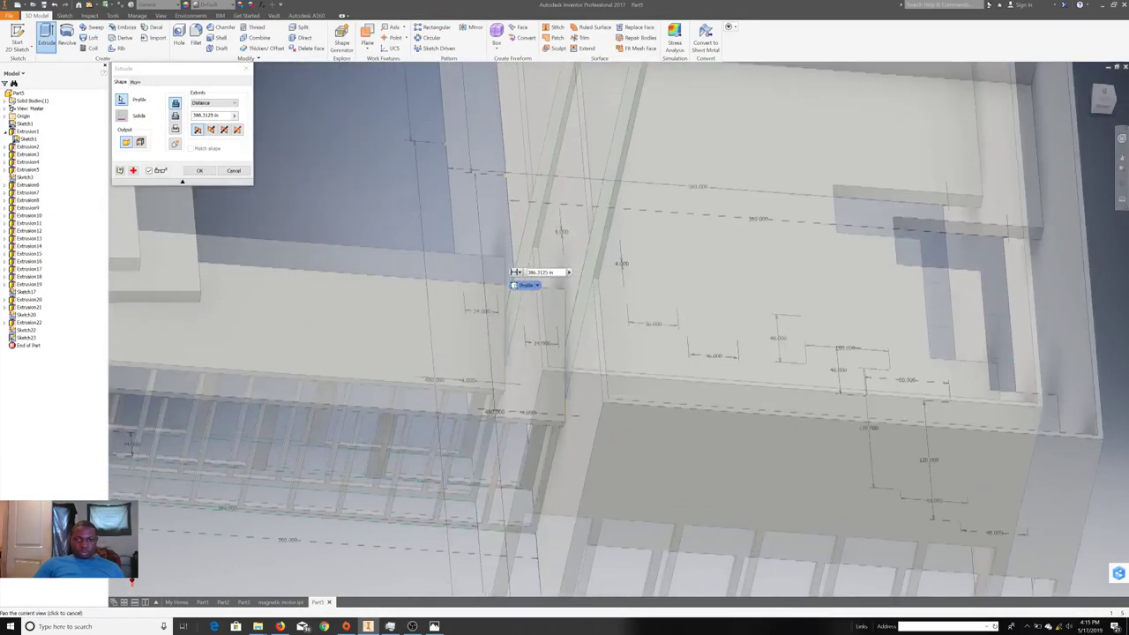
{"action": "scroll", "coordinate": [529, 283], "scroll_direction": "up", "scroll_amount": 2}
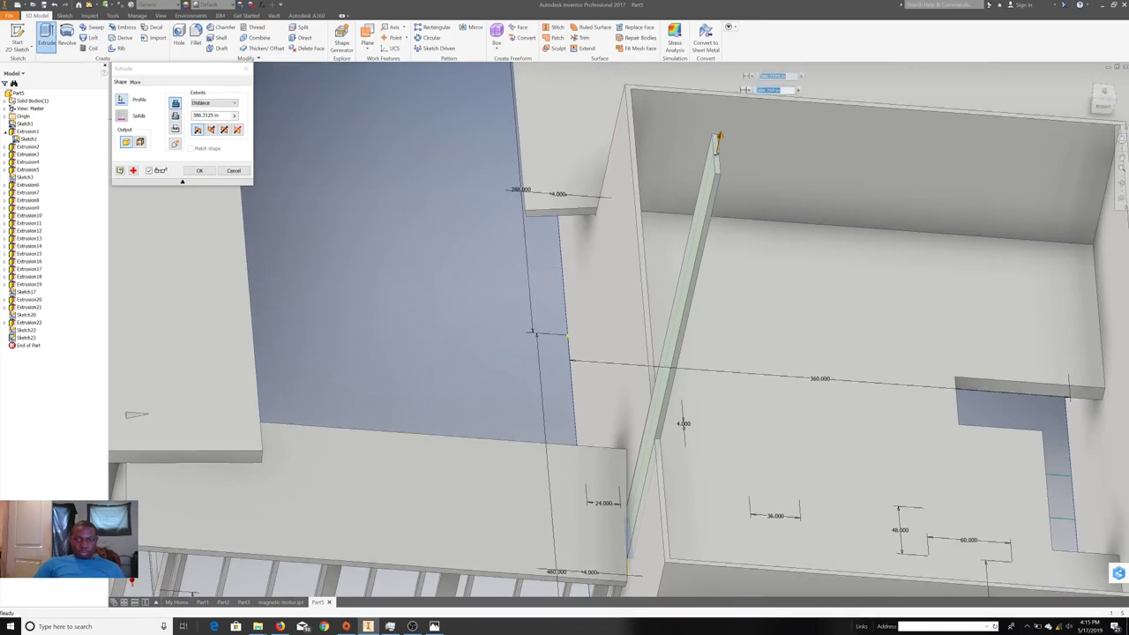
{"action": "left_click_drag", "start_coordinate": [718, 139], "coordinate": [660, 389]}
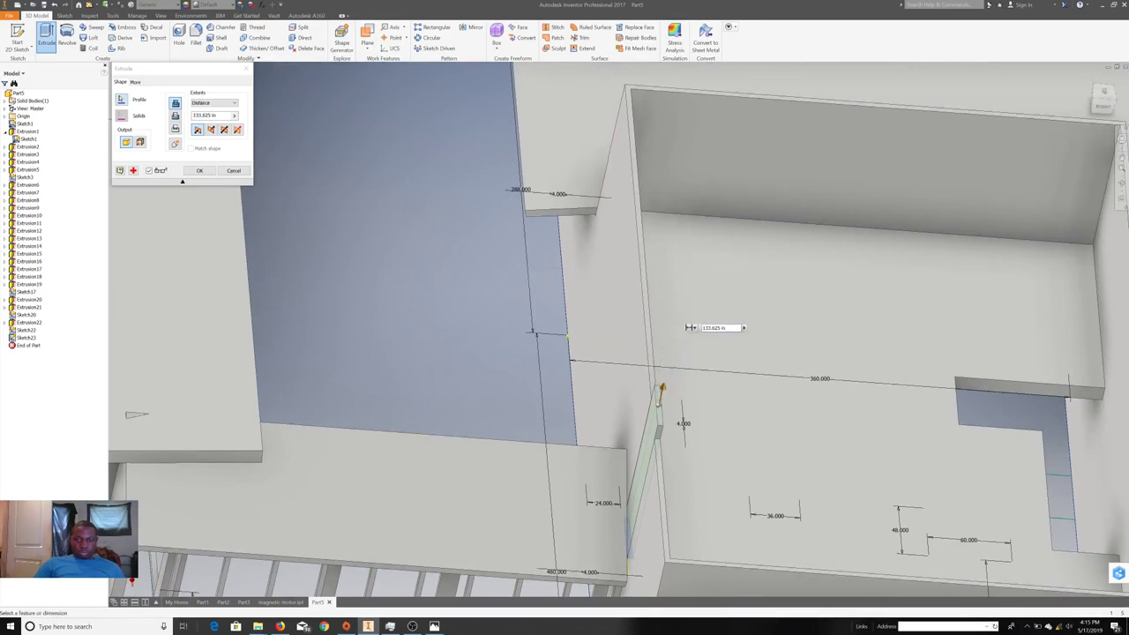
{"action": "left_click_drag", "start_coordinate": [661, 389], "coordinate": [662, 395]}
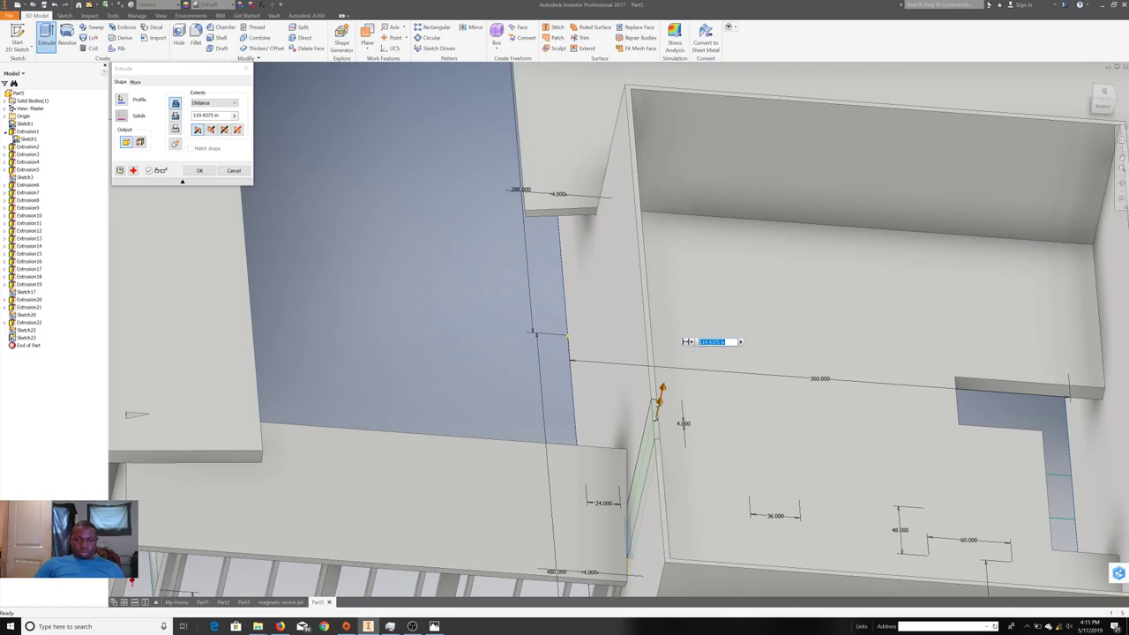
{"action": "scroll", "coordinate": [657, 406], "scroll_direction": "up", "scroll_amount": 3}
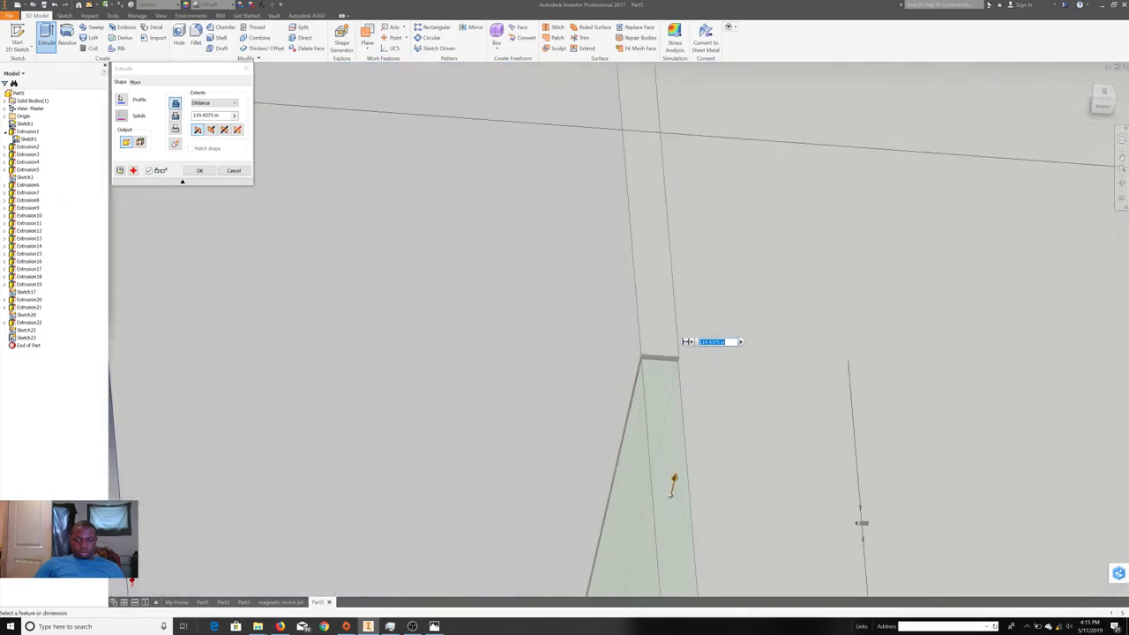
{"action": "left_click_drag", "start_coordinate": [672, 483], "coordinate": [675, 475]}
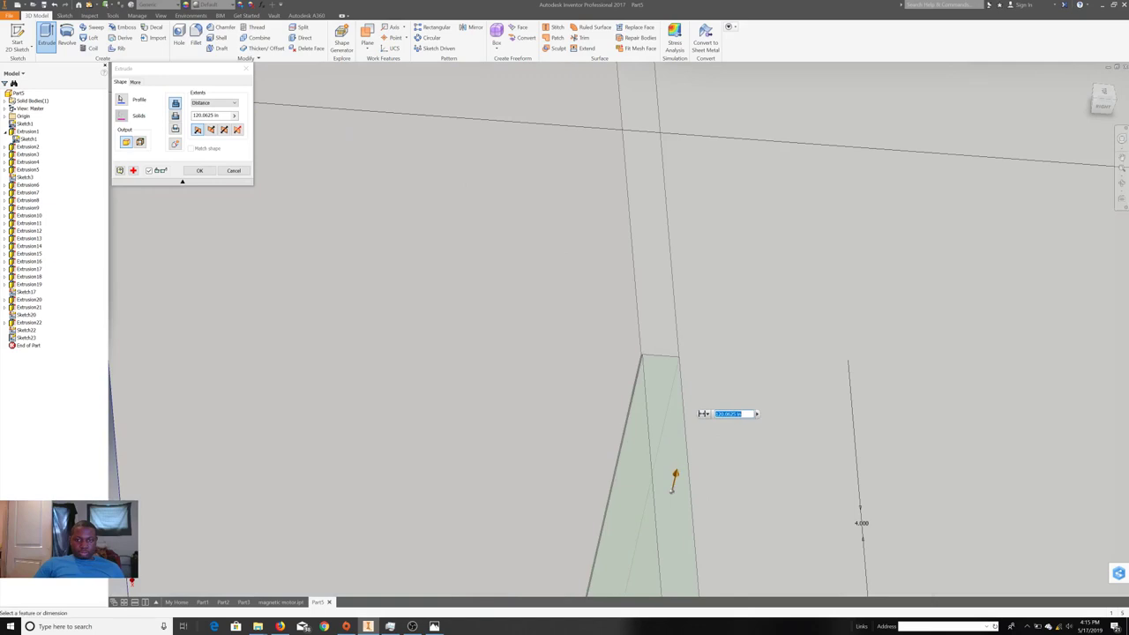
{"action": "scroll", "coordinate": [558, 388], "scroll_direction": "down", "scroll_amount": 5}
{"action": "key", "text": "Return"}
{"action": "middle_click_drag", "start_coordinate": [588, 396], "coordinate": [99, 236]}
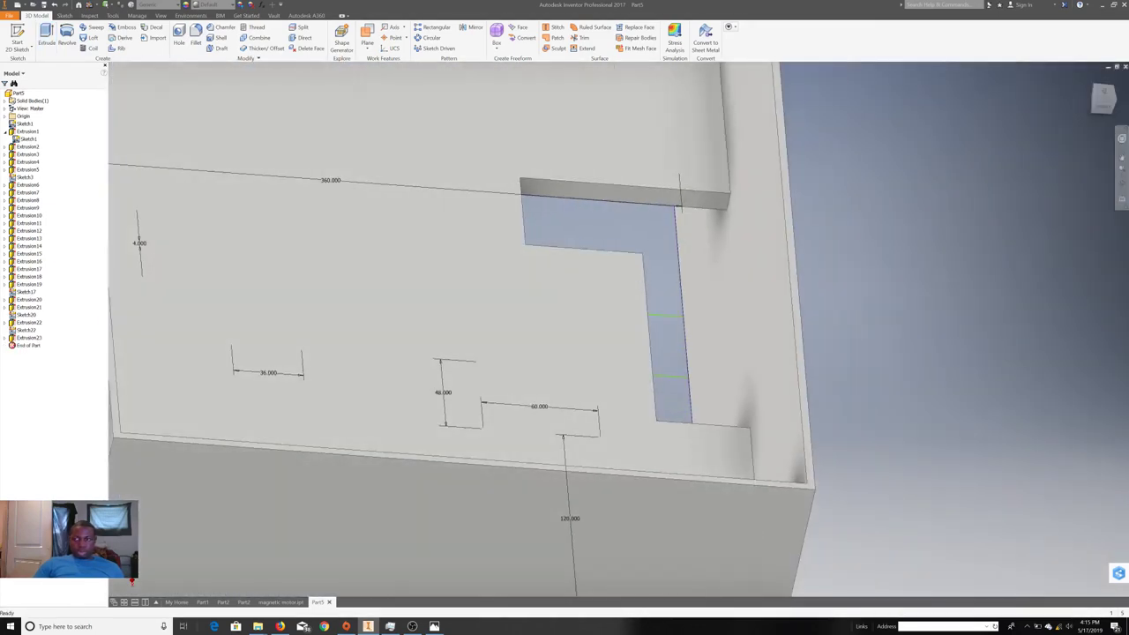
- Hide the recorder, fit the whole building in view, and start a sketch on the front face
{"action": "left_click", "coordinate": [1102, 99]}
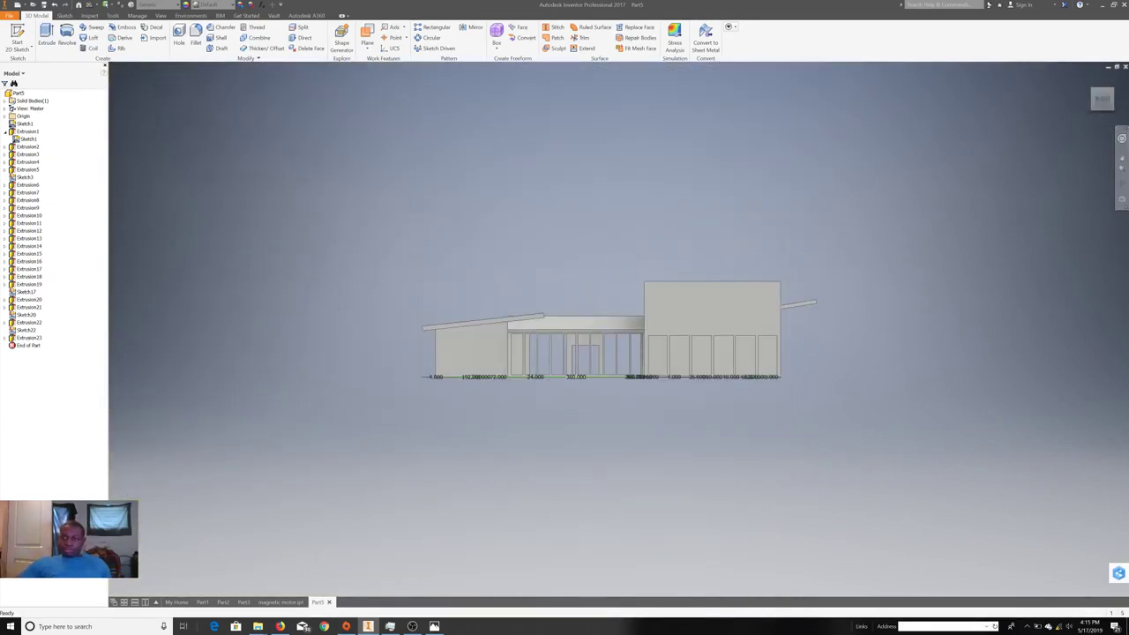
{"action": "scroll", "coordinate": [830, 461], "scroll_direction": "down", "scroll_amount": 3}
{"action": "left_click", "coordinate": [412, 626]}
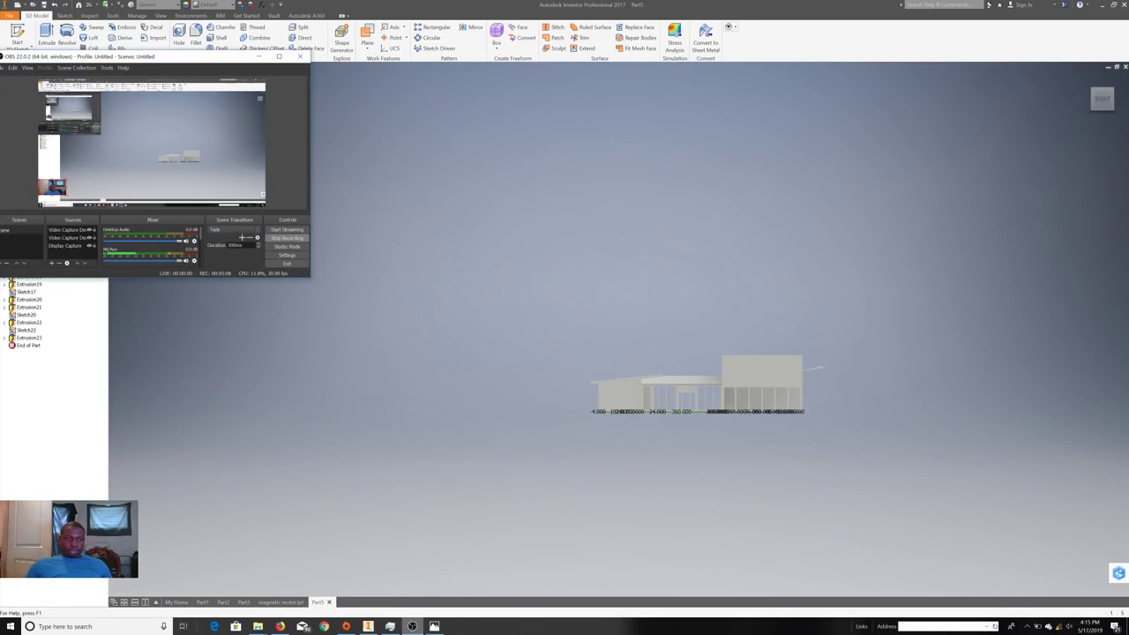
{"action": "left_click", "coordinate": [412, 626]}
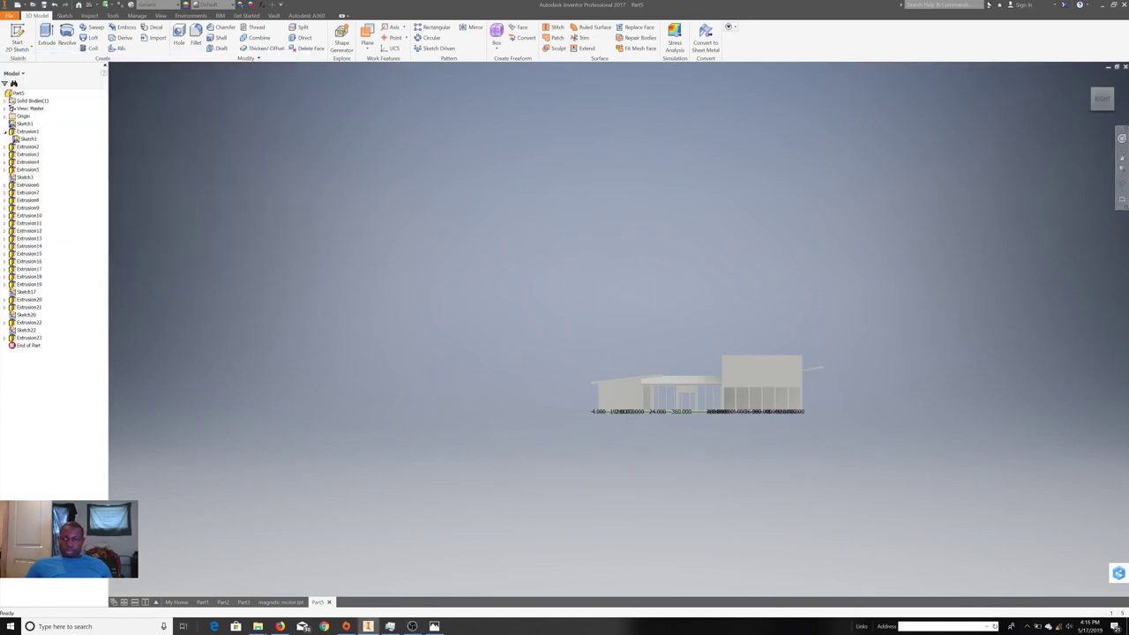
{"action": "key", "text": "Home"}
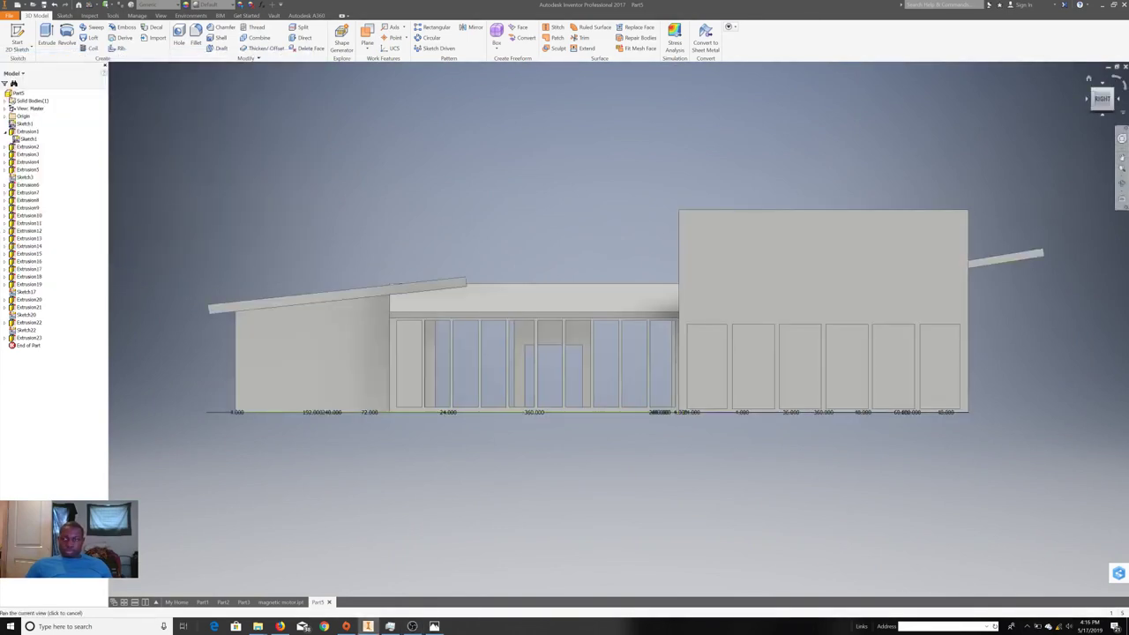
{"action": "middle_click_drag", "start_coordinate": [617, 264], "coordinate": [617, 370], "text": "shift"}
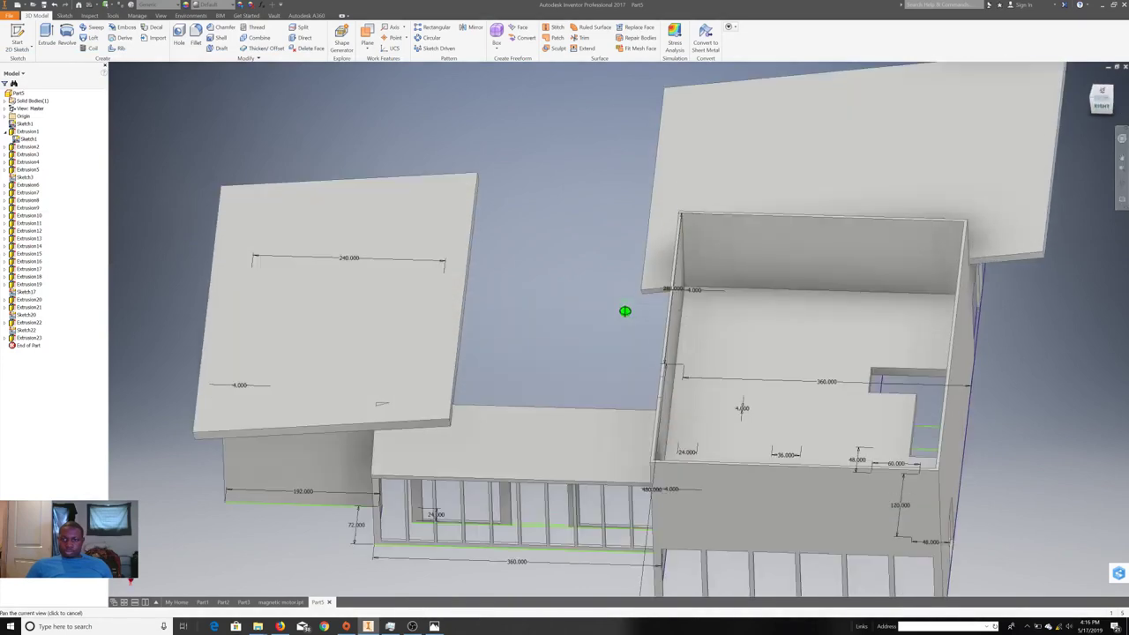
{"action": "right_click", "coordinate": [756, 499]}
{"action": "left_click", "coordinate": [757, 528]}
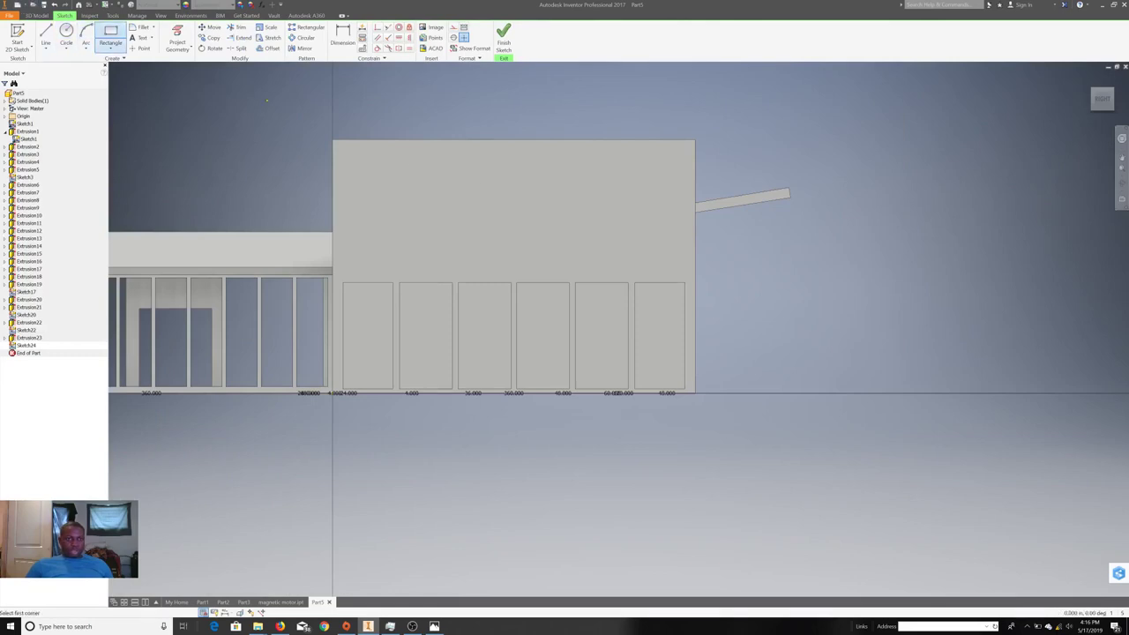
- Finish the unwanted sketch and start a new Sketch24 on the right block's notched face
{"action": "middle_click_drag", "start_coordinate": [264, 266], "coordinate": [877, 141], "text": "shift"}
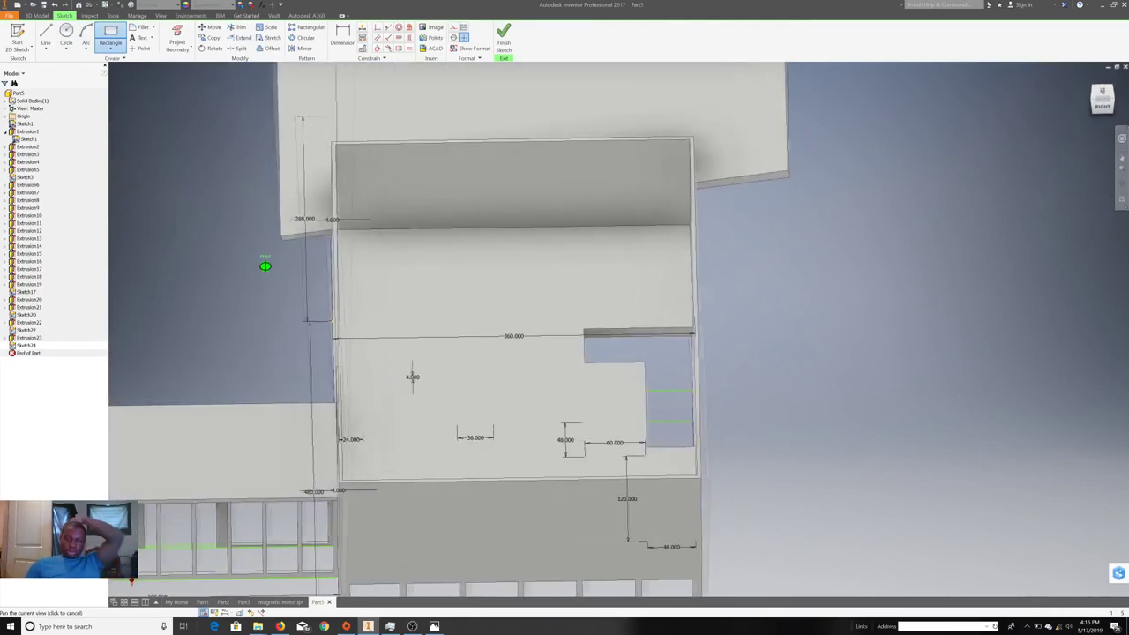
{"action": "right_click", "coordinate": [848, 145]}
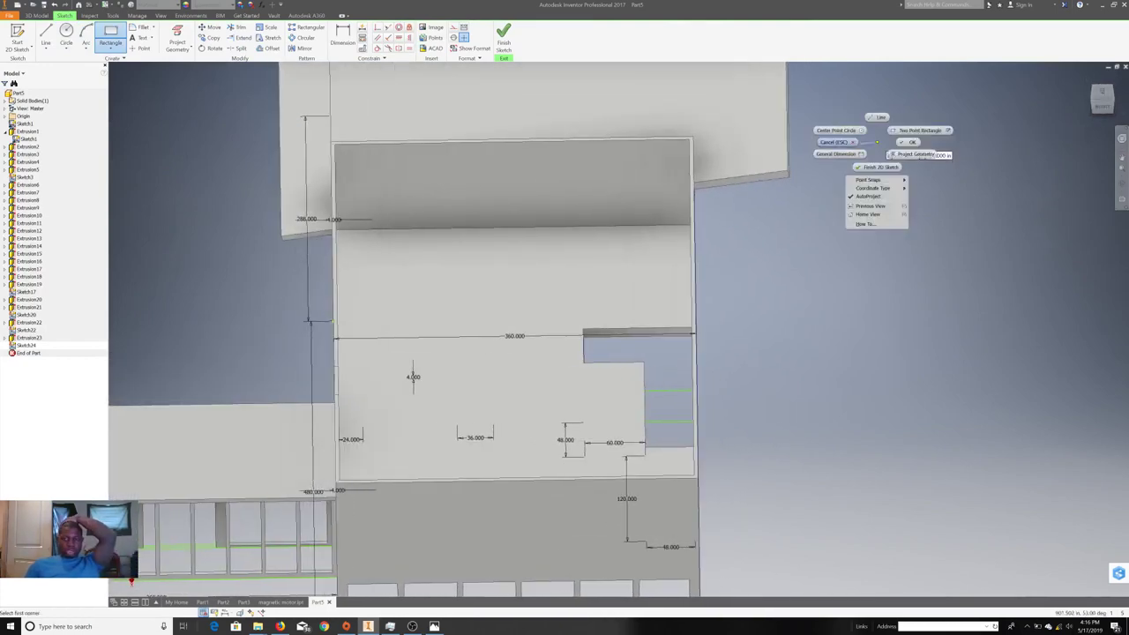
{"action": "left_click", "coordinate": [849, 170]}
{"action": "right_click", "coordinate": [522, 257]}
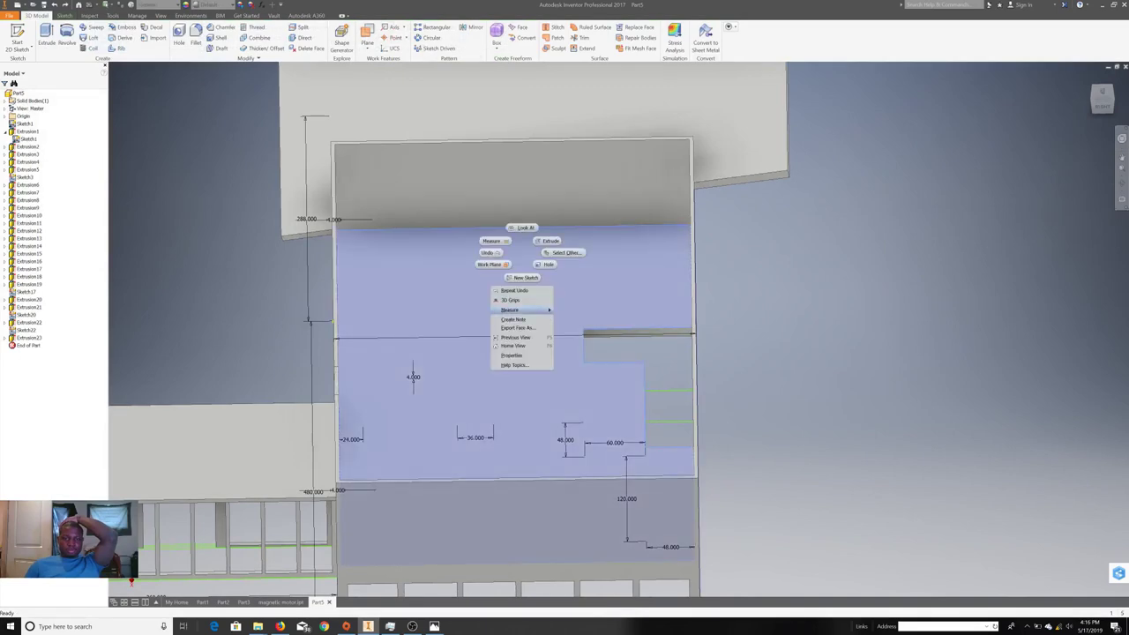
{"action": "left_click", "coordinate": [525, 277]}
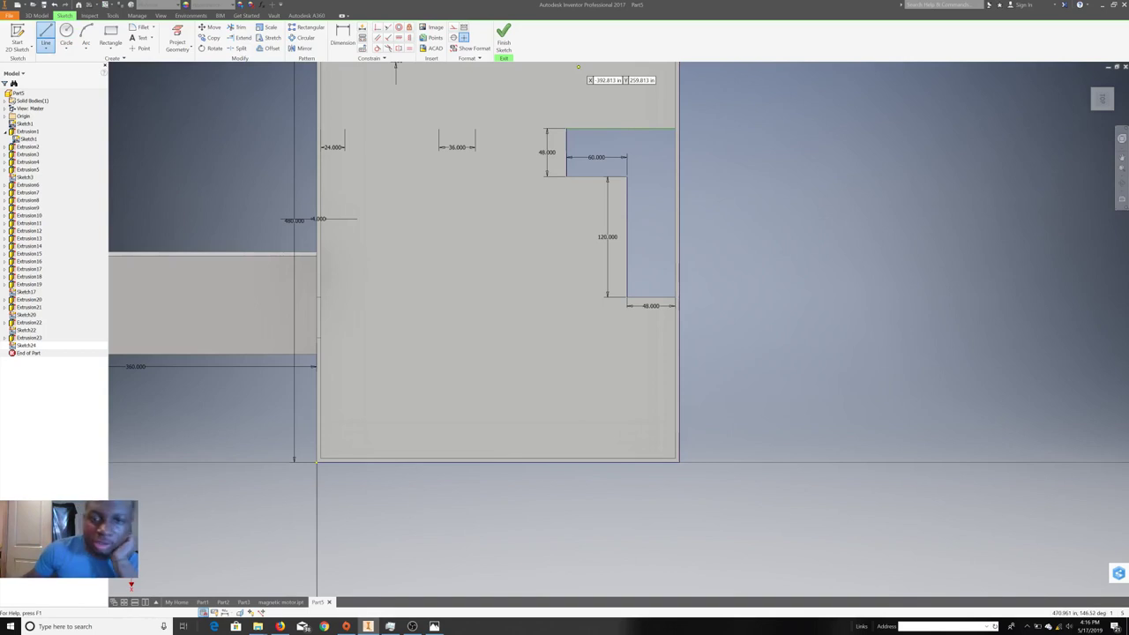
- Draw horizontal and vertical lines tracing the notch from its top corner to its lower corner
{"action": "middle_click_drag", "start_coordinate": [549, 161], "coordinate": [499, 320]}
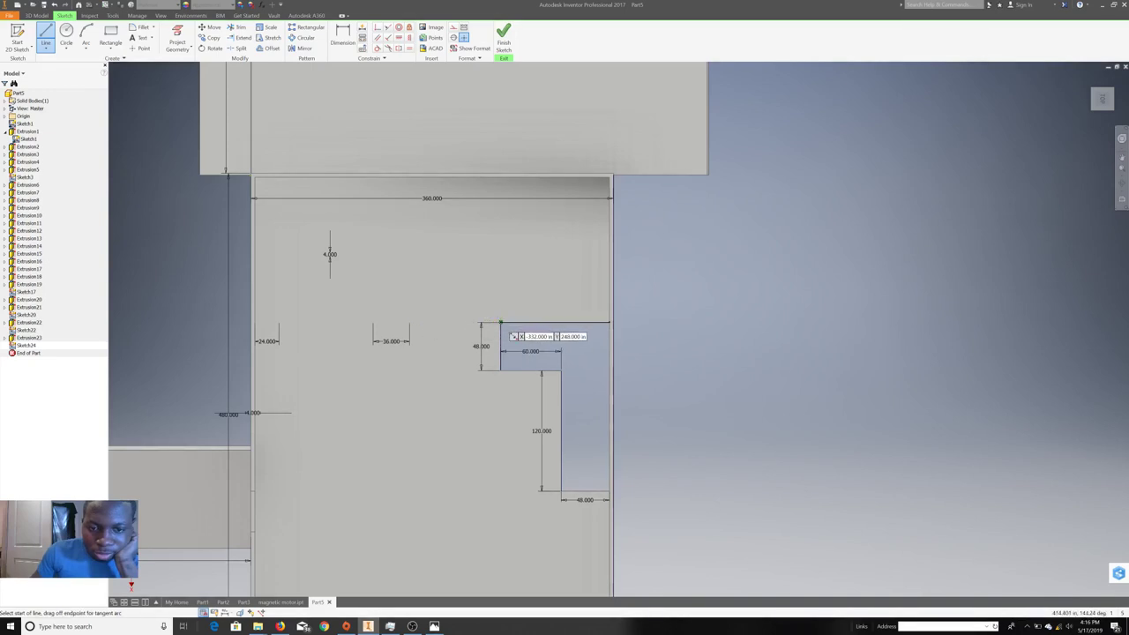
{"action": "left_click", "coordinate": [499, 322]}
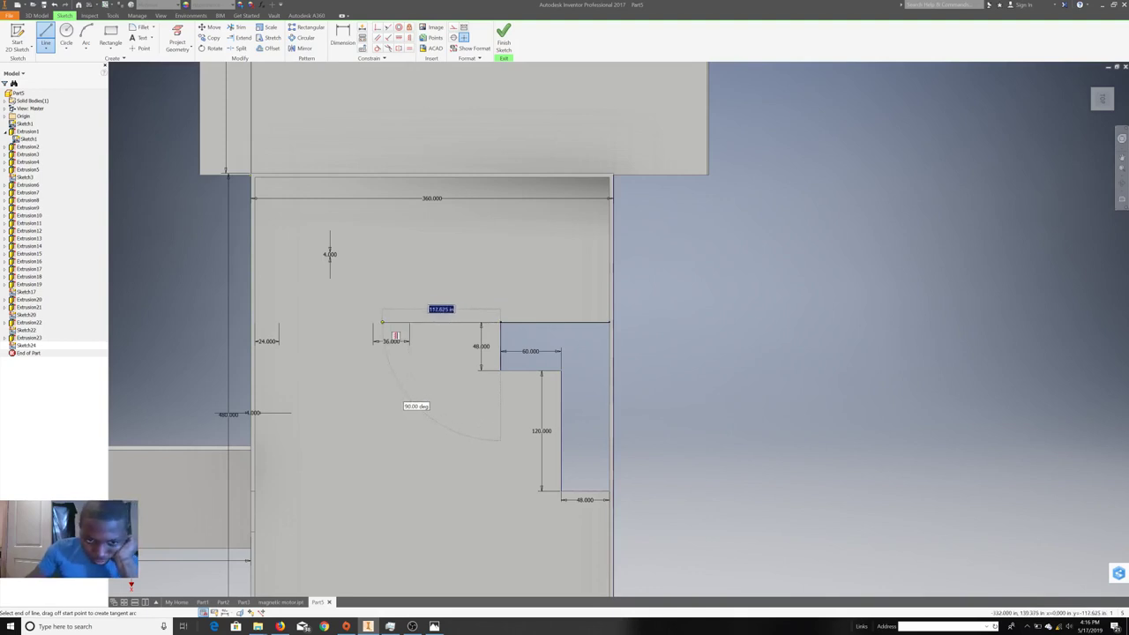
{"action": "middle_click_drag", "start_coordinate": [381, 321], "coordinate": [392, 180]}
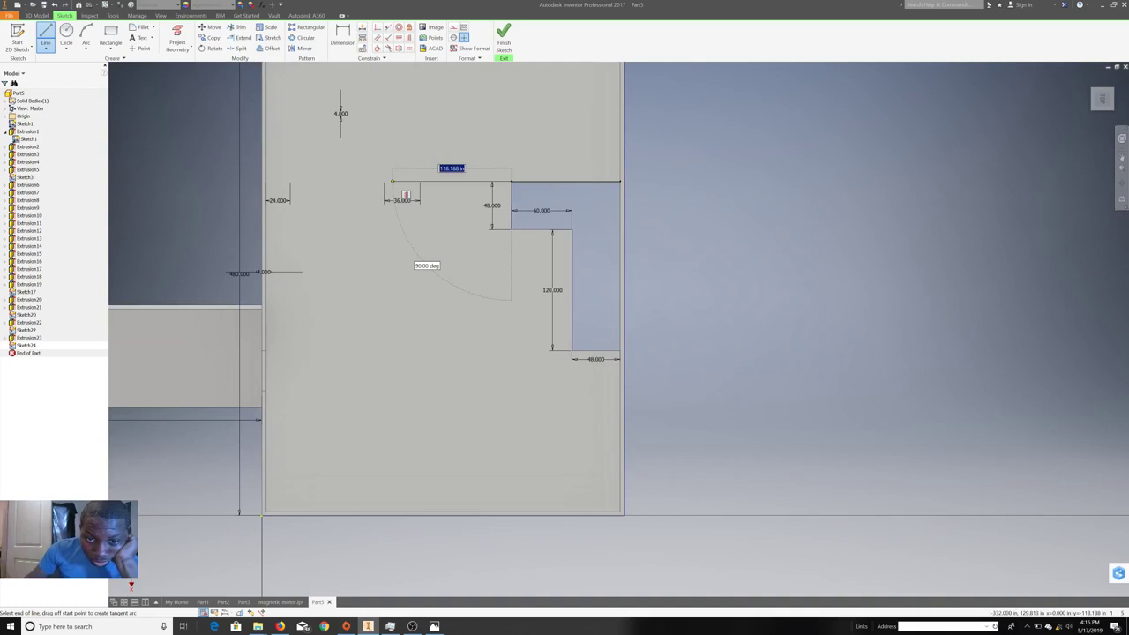
{"action": "left_click", "coordinate": [393, 181]}
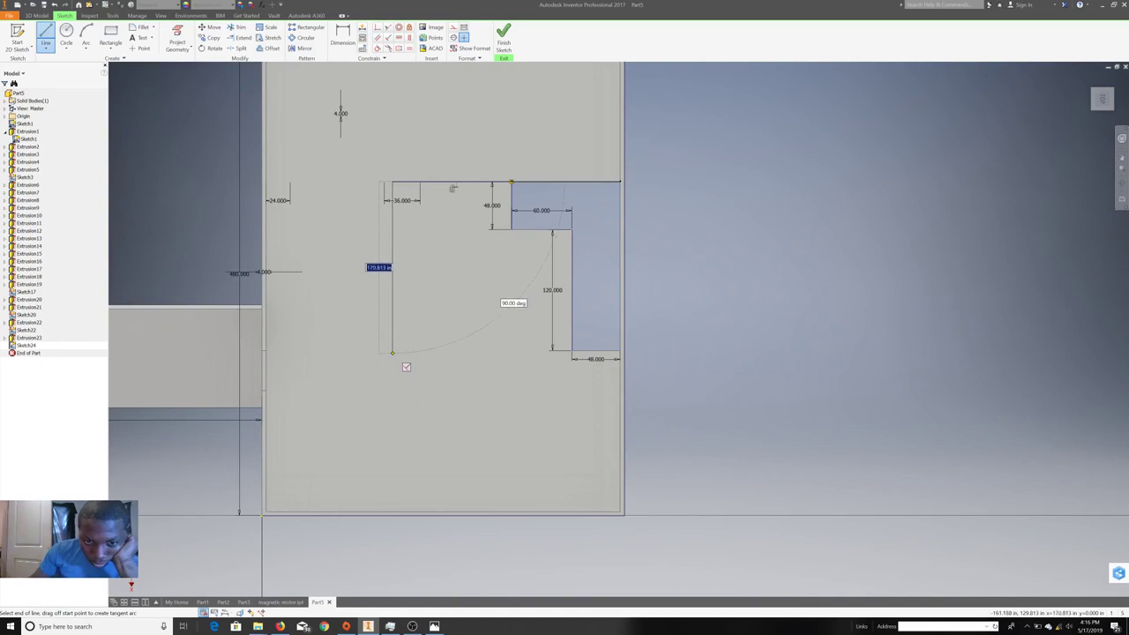
{"action": "left_click", "coordinate": [393, 353]}
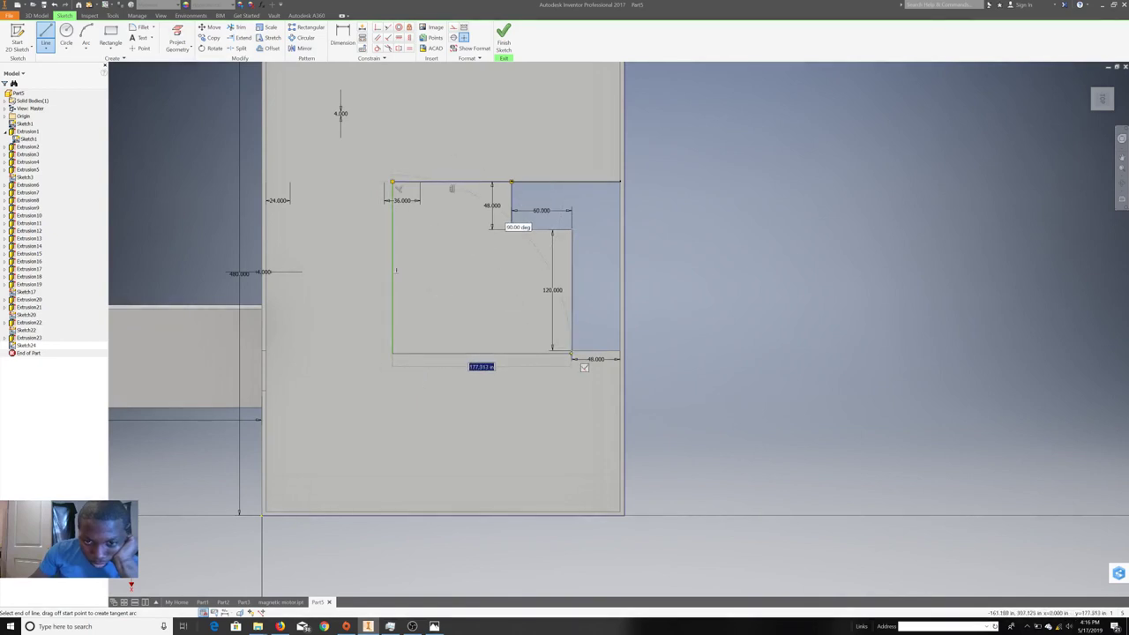
{"action": "left_click", "coordinate": [585, 367]}
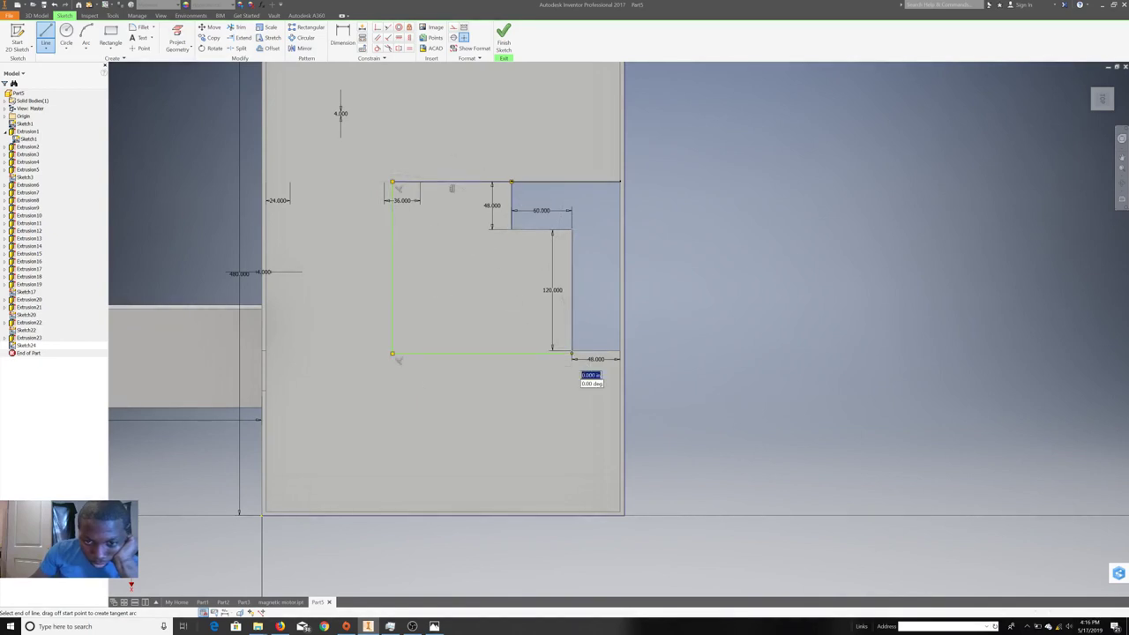
{"action": "right_click", "coordinate": [582, 367]}
{"action": "left_click", "coordinate": [561, 386]}
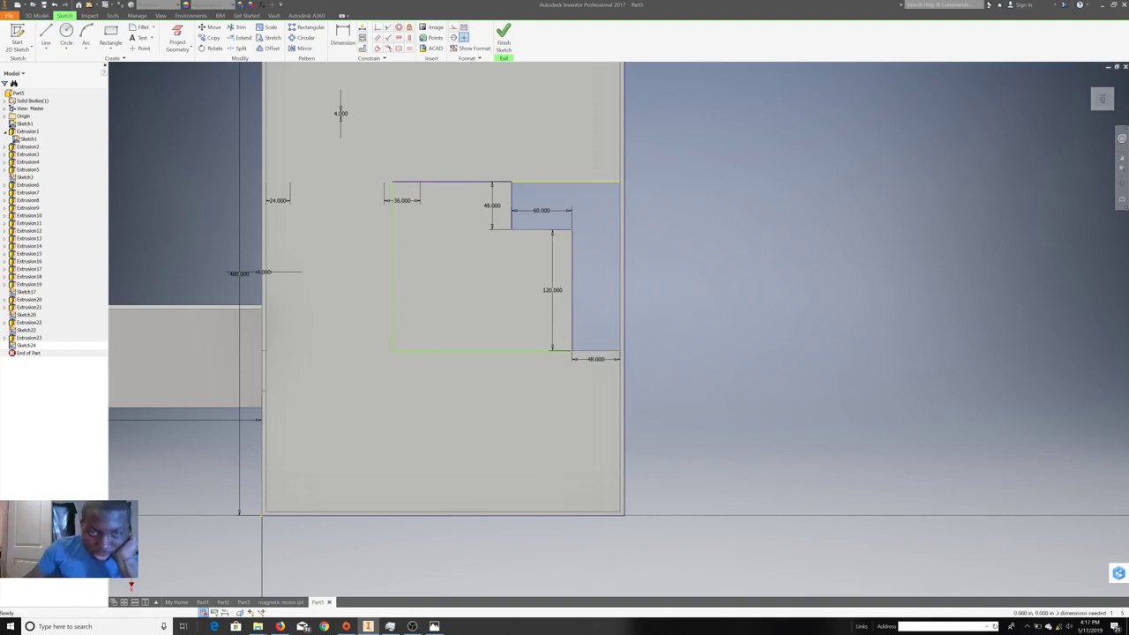
- Add lines from the notch to the face's bottom edge, left edge, and along the top
{"action": "key", "text": "l"}
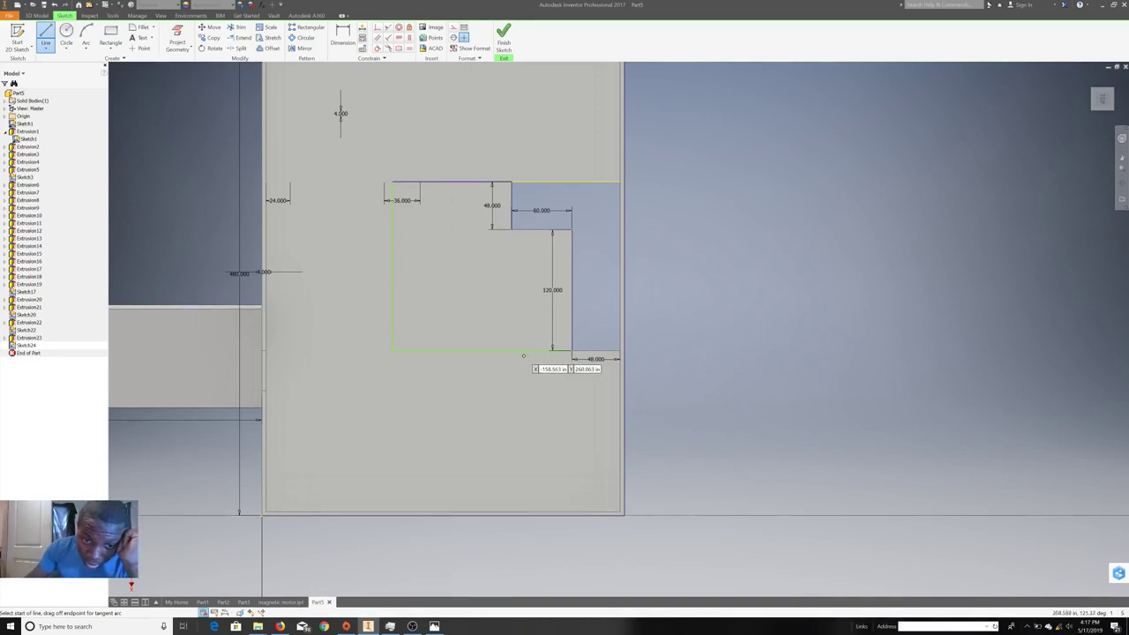
{"action": "left_click", "coordinate": [521, 351]}
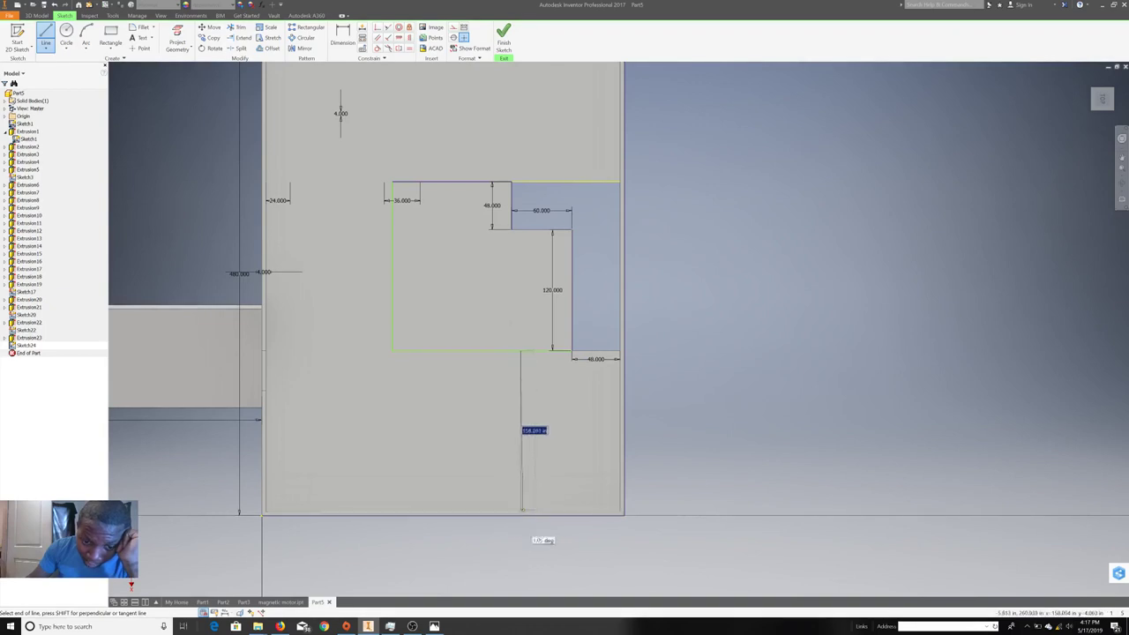
{"action": "double_click", "coordinate": [520, 510]}
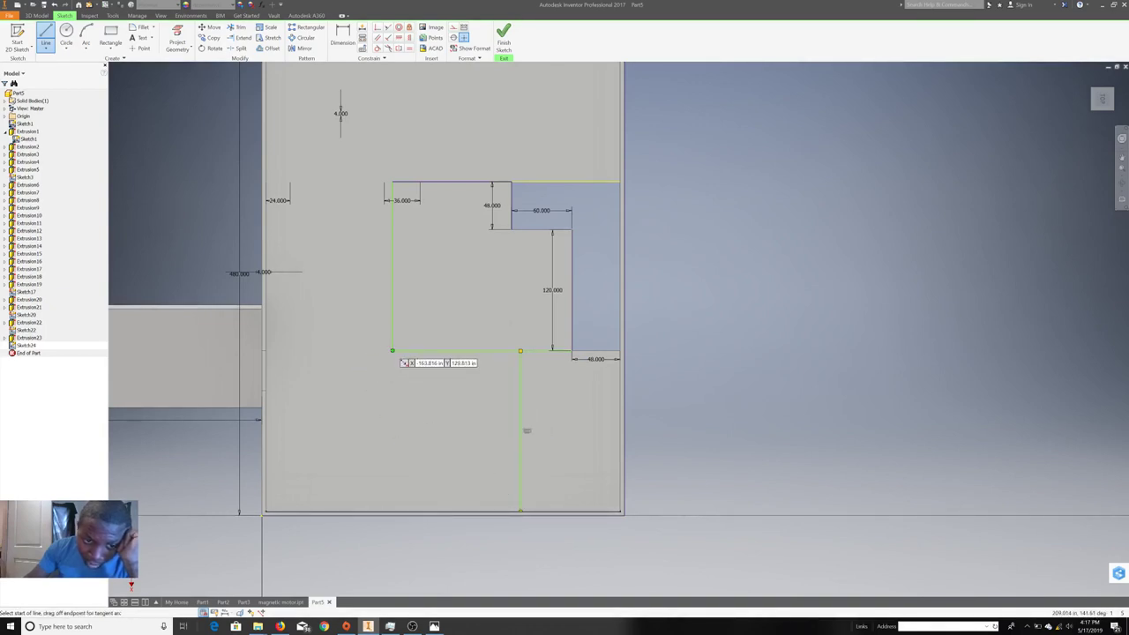
{"action": "left_click", "coordinate": [392, 351]}
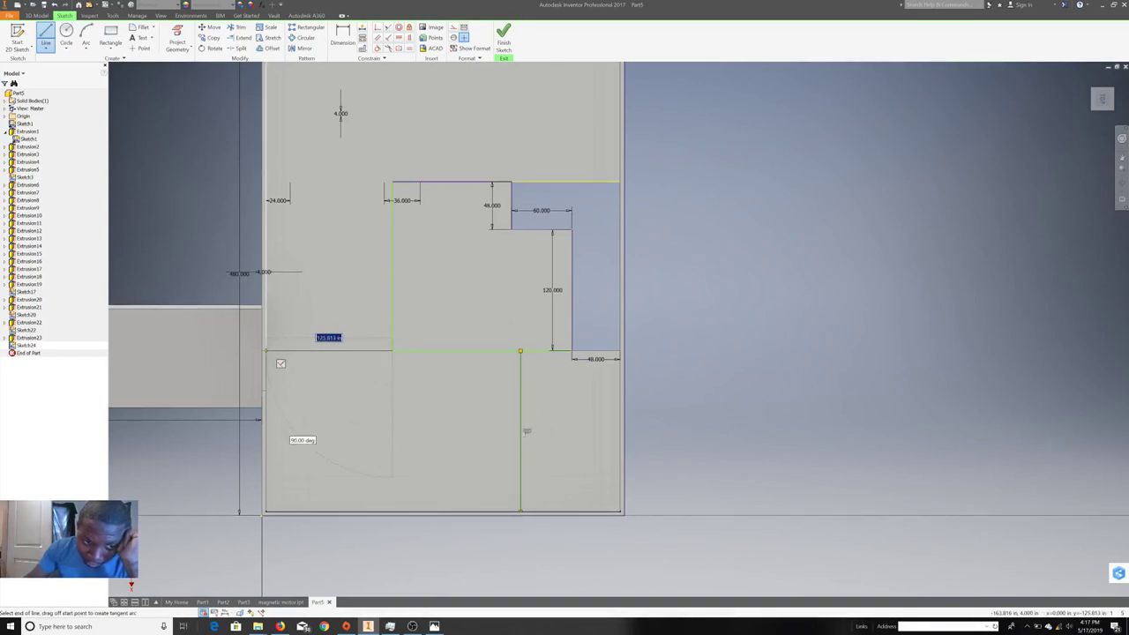
{"action": "left_click", "coordinate": [266, 351]}
{"action": "right_click", "coordinate": [422, 313]}
{"action": "left_click", "coordinate": [450, 313]}
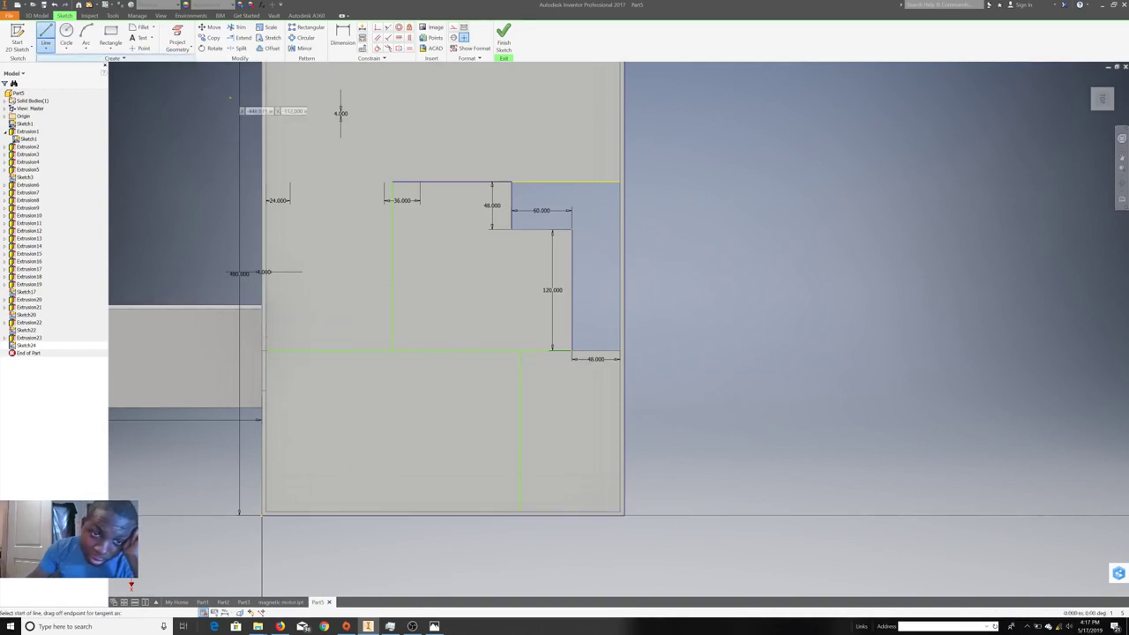
{"action": "left_click", "coordinate": [384, 182]}
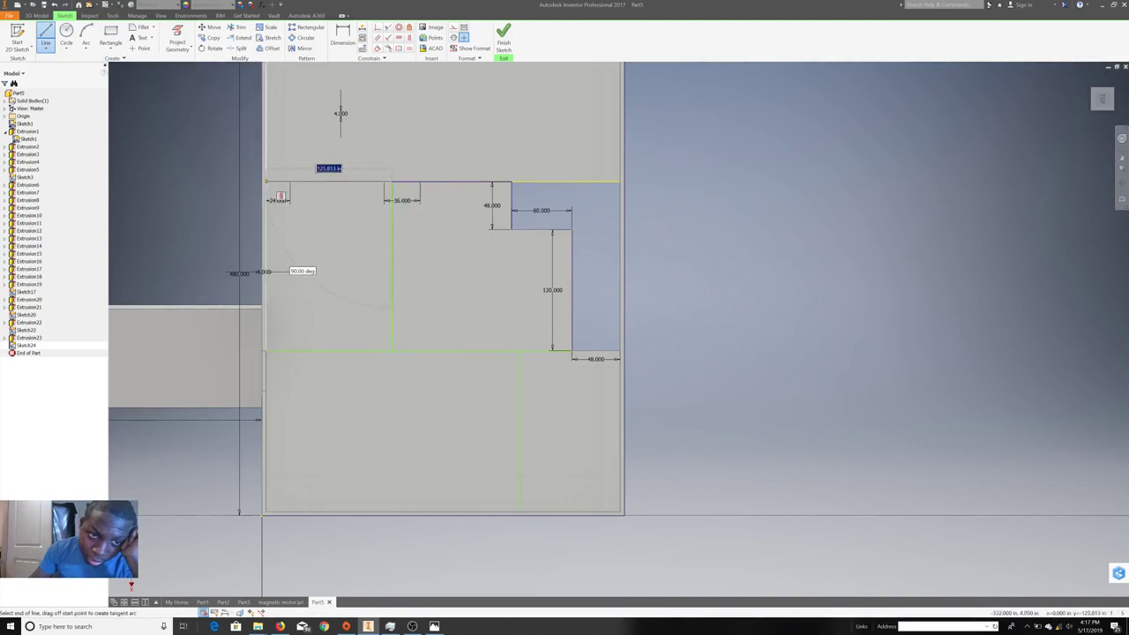
{"action": "right_click", "coordinate": [434, 192]}
{"action": "left_click", "coordinate": [433, 170]}
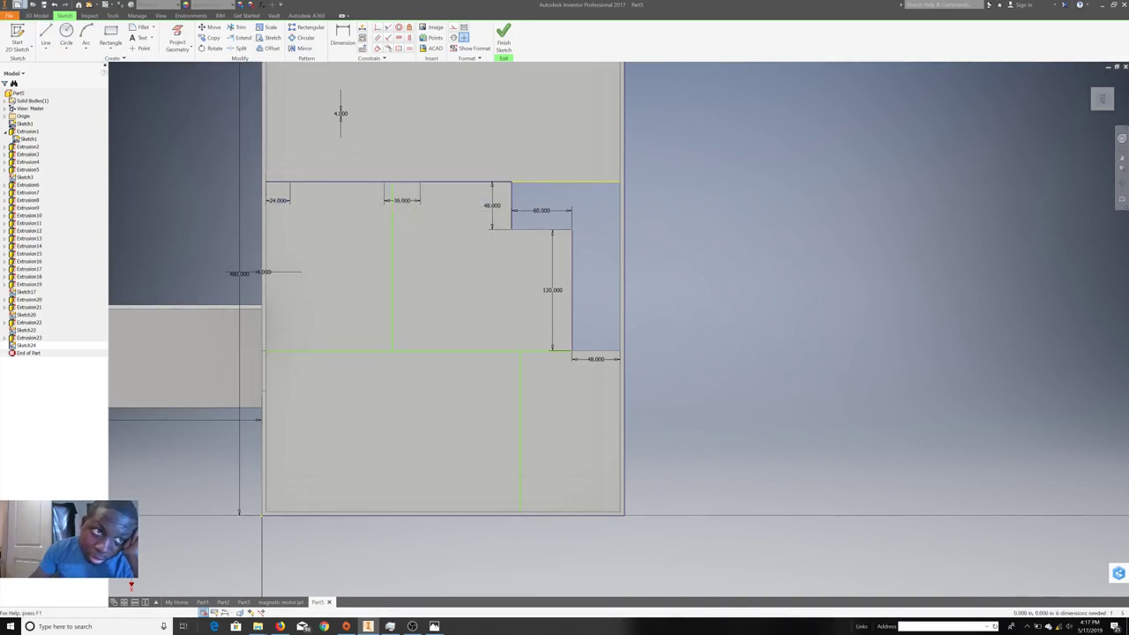
- Draw a horizontal line near the top of the plan with a vertical drop to the notch
{"action": "middle_click_drag", "start_coordinate": [414, 196], "coordinate": [363, 297]}
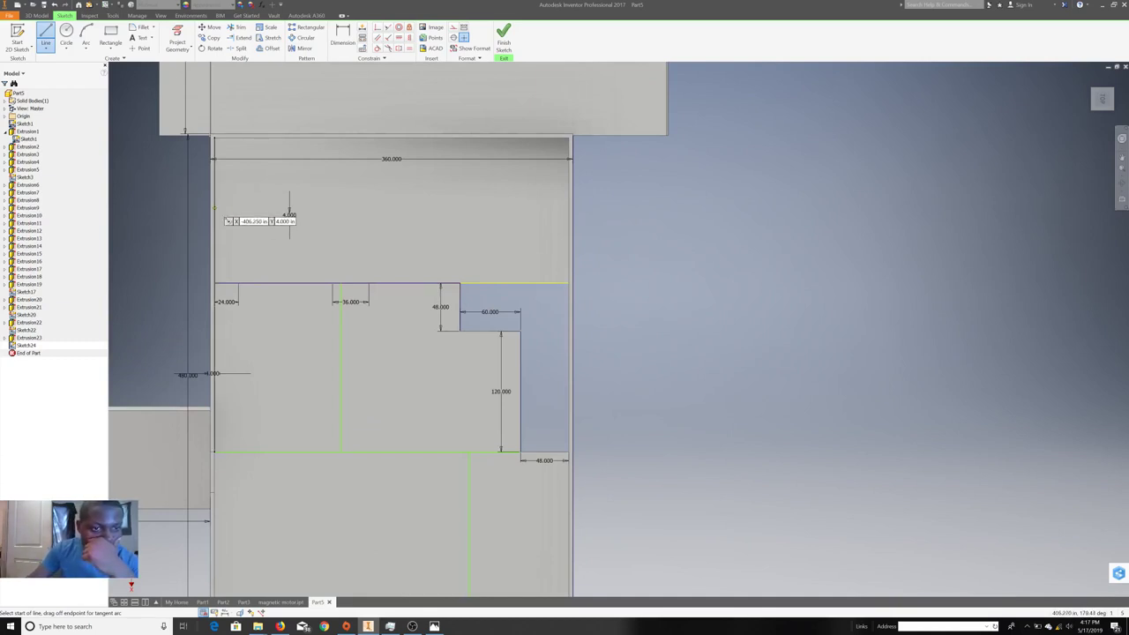
{"action": "left_click", "coordinate": [214, 208]}
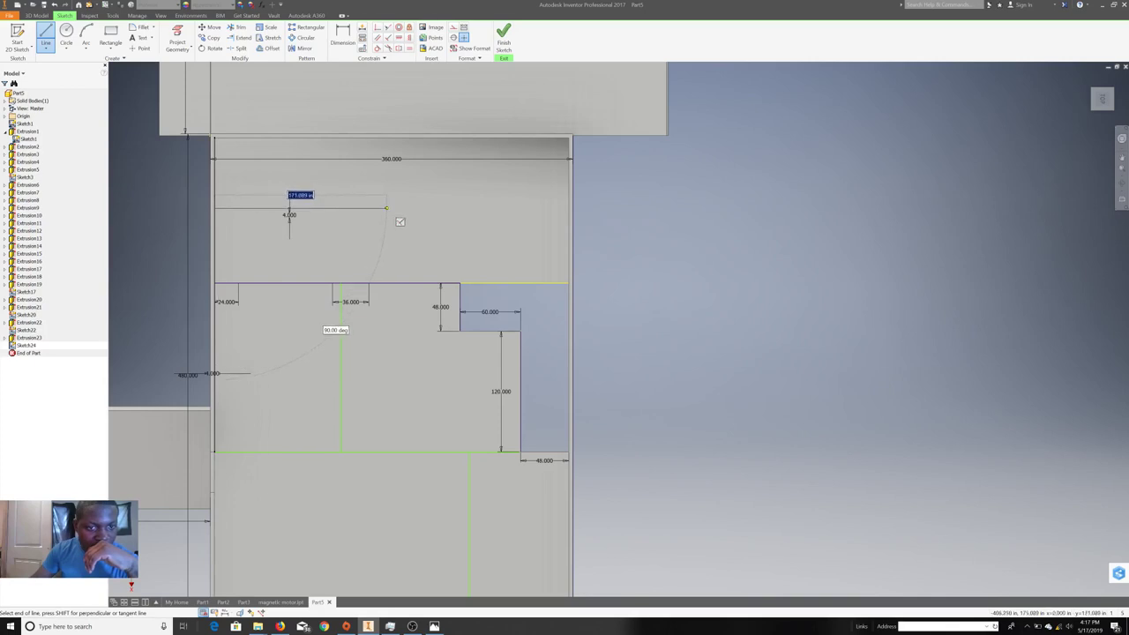
{"action": "left_click", "coordinate": [385, 209]}
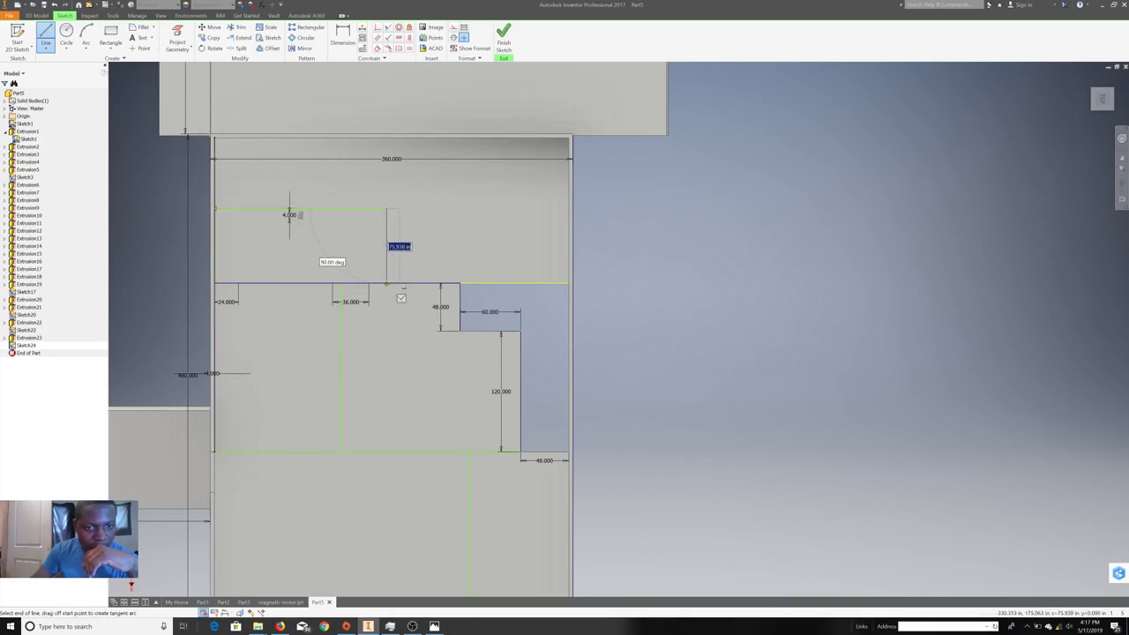
{"action": "left_click", "coordinate": [392, 289]}
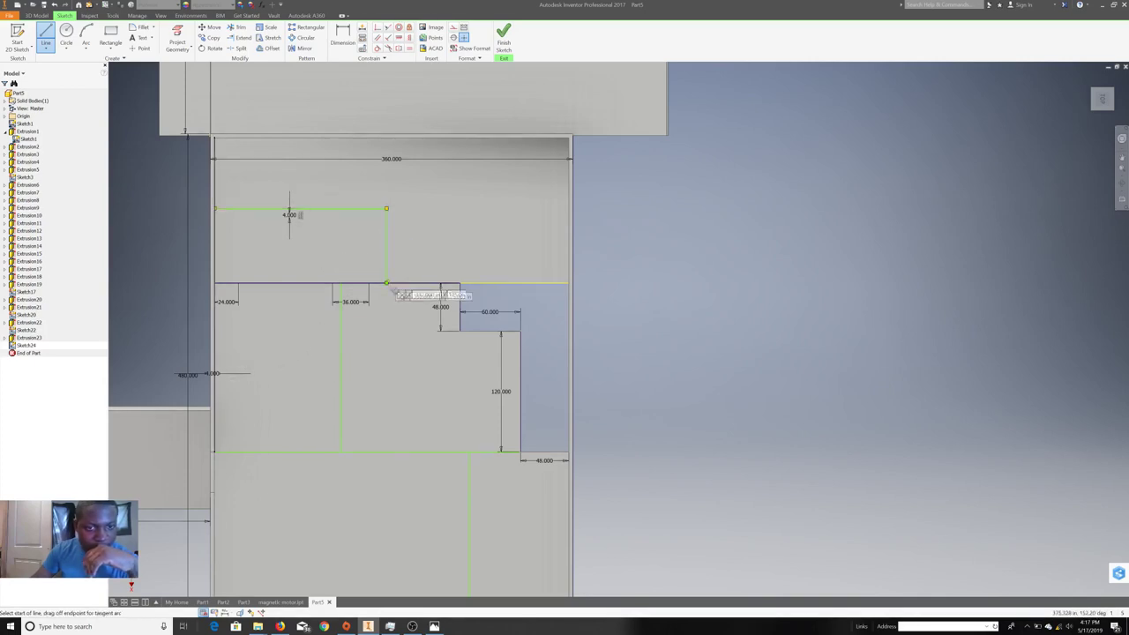
{"action": "left_click_drag", "start_coordinate": [386, 283], "coordinate": [397, 154]}
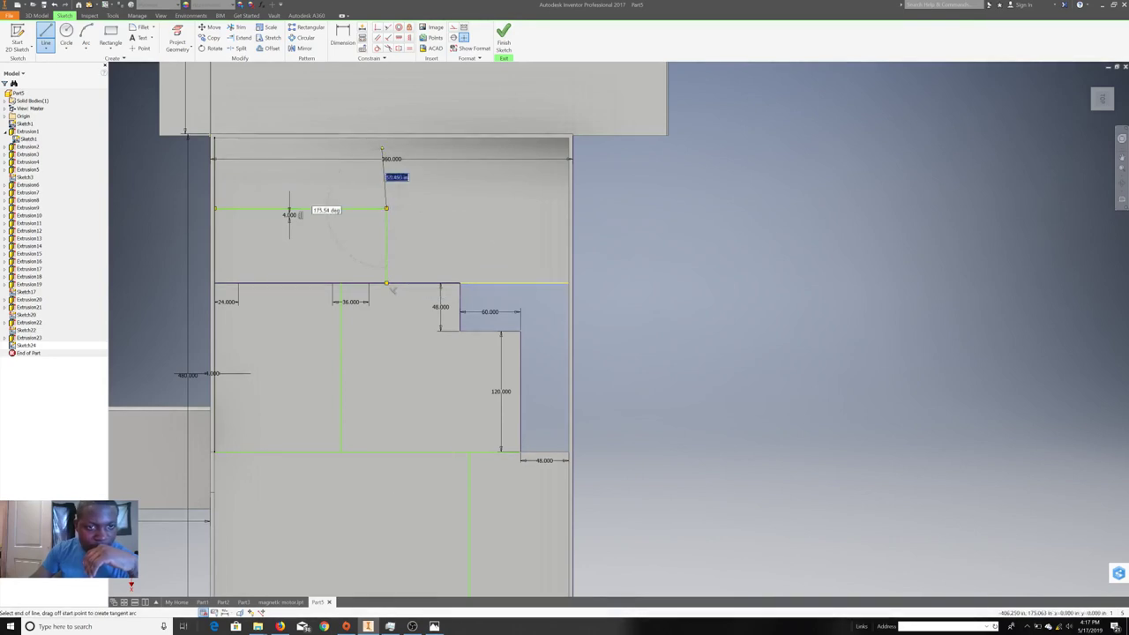
{"action": "key", "text": "Escape"}
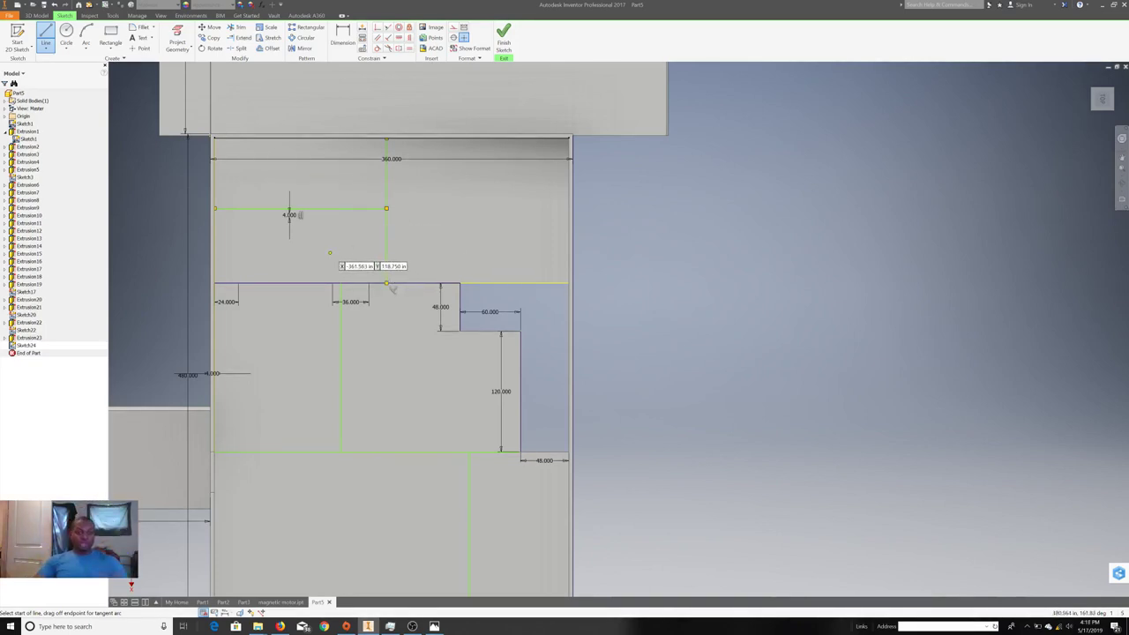
{"action": "left_click", "coordinate": [274, 208]}
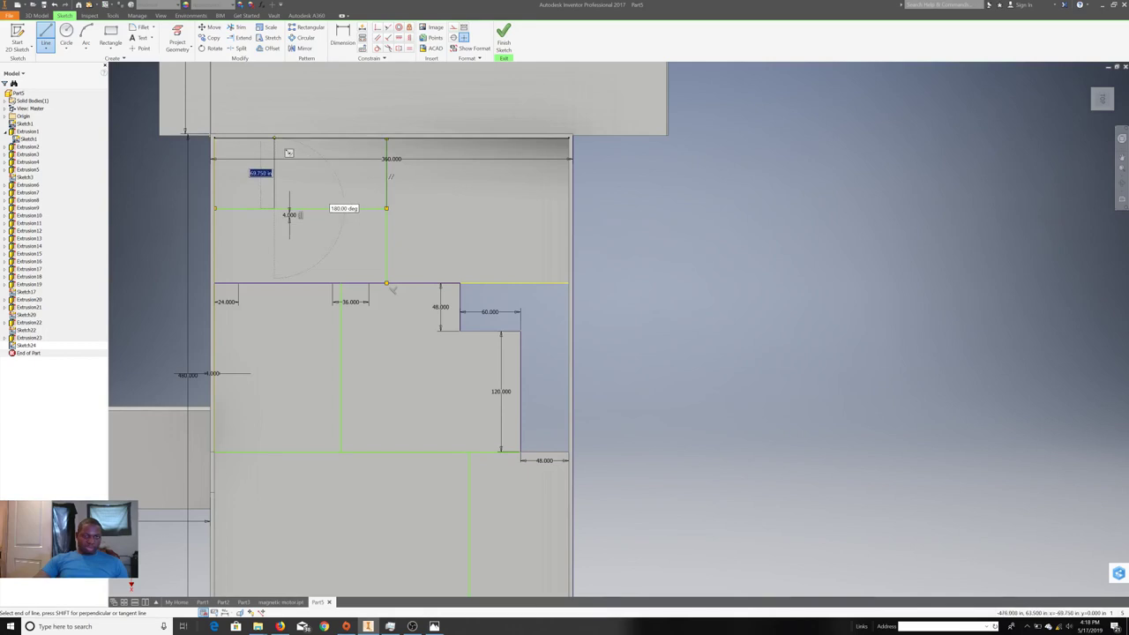
{"action": "right_click", "coordinate": [288, 153]}
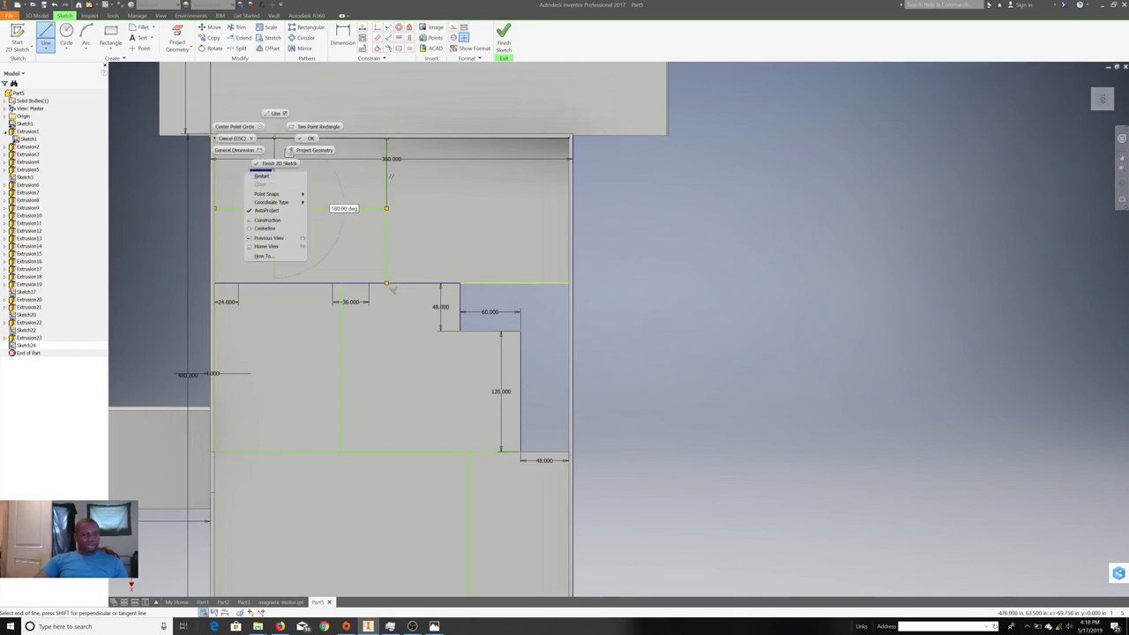
{"action": "key", "text": "Escape"}
{"action": "right_click", "coordinate": [399, 221]}
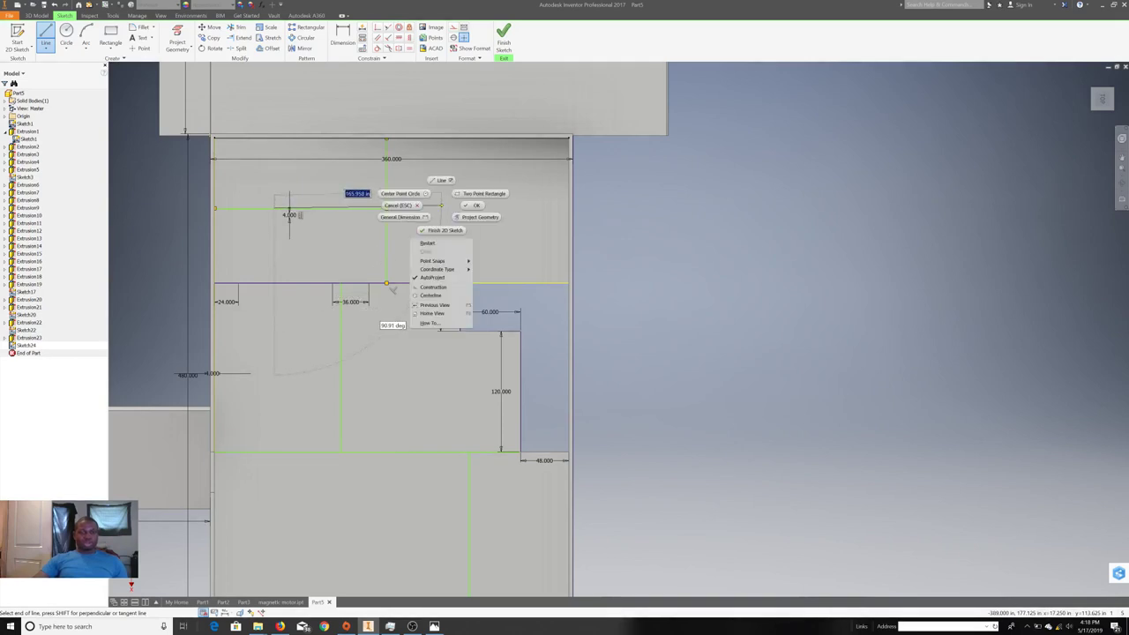
{"action": "key", "text": "Escape"}
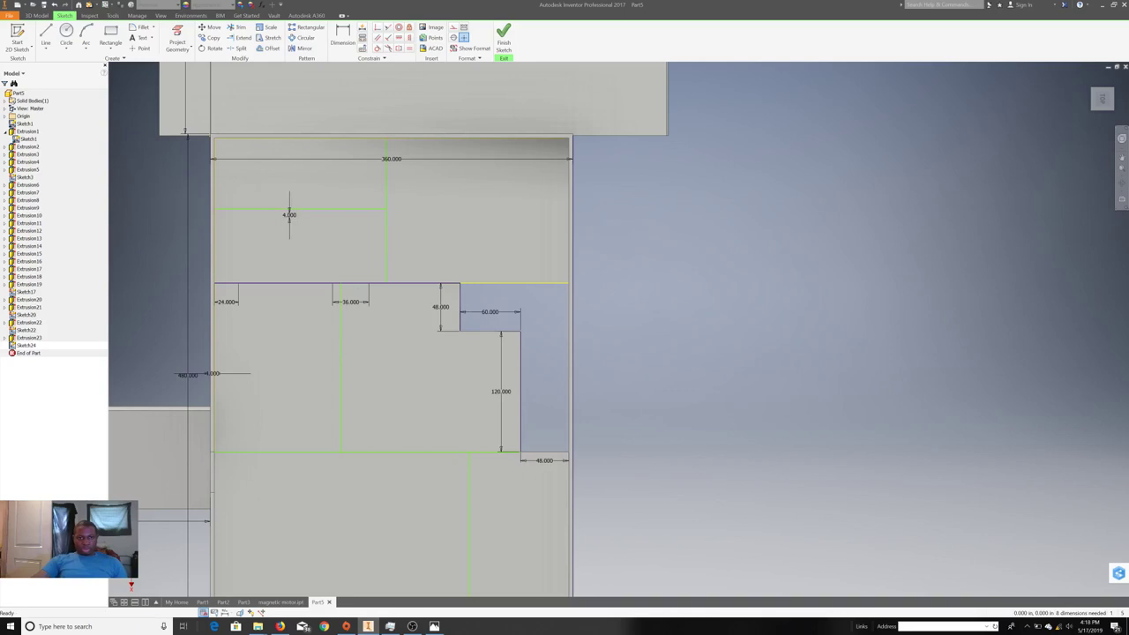
- Nudge the vertical partition line slightly right and finish the floor-plan sketch
{"action": "left_click_drag", "start_coordinate": [386, 264], "coordinate": [395, 287]}
{"action": "left_click_drag", "start_coordinate": [390, 265], "coordinate": [402, 290]}
{"action": "scroll", "coordinate": [299, 238], "scroll_direction": "down", "scroll_amount": 2}
{"action": "scroll", "coordinate": [336, 292], "scroll_direction": "down", "scroll_amount": 2}
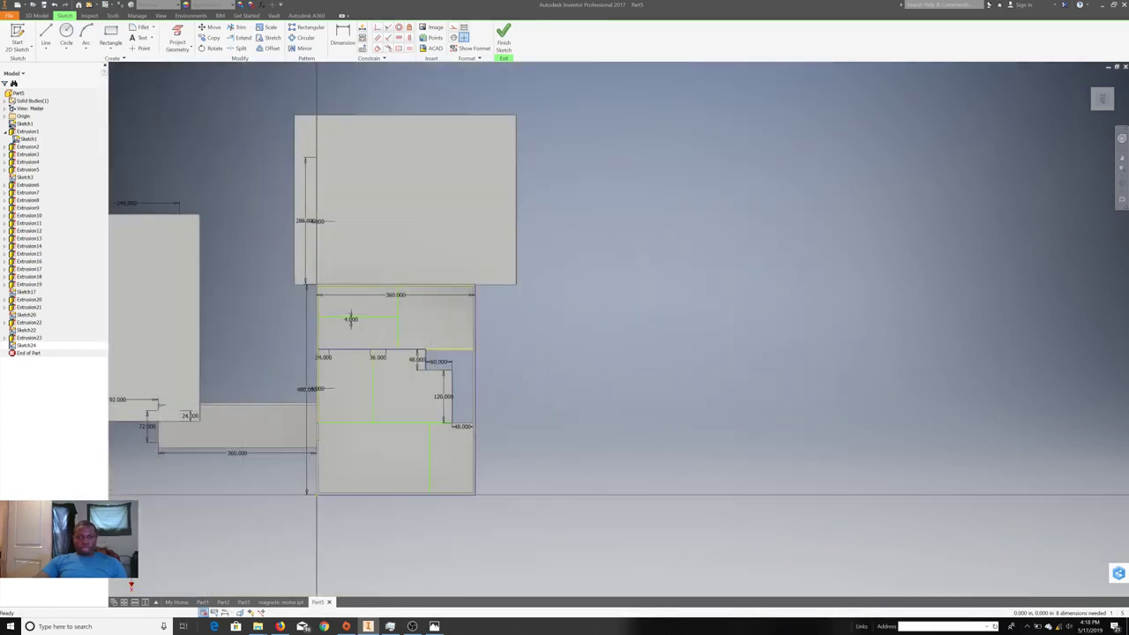
{"action": "scroll", "coordinate": [350, 320], "scroll_direction": "up", "scroll_amount": 5}
{"action": "scroll", "coordinate": [328, 291], "scroll_direction": "down", "scroll_amount": 4}
{"action": "mouse_move", "coordinate": [328, 291]}
{"action": "middle_mouse_down"}
{"action": "mouse_move", "coordinate": [353, 210]}
{"action": "mouse_move", "coordinate": [375, 191]}
{"action": "middle_mouse_up"}
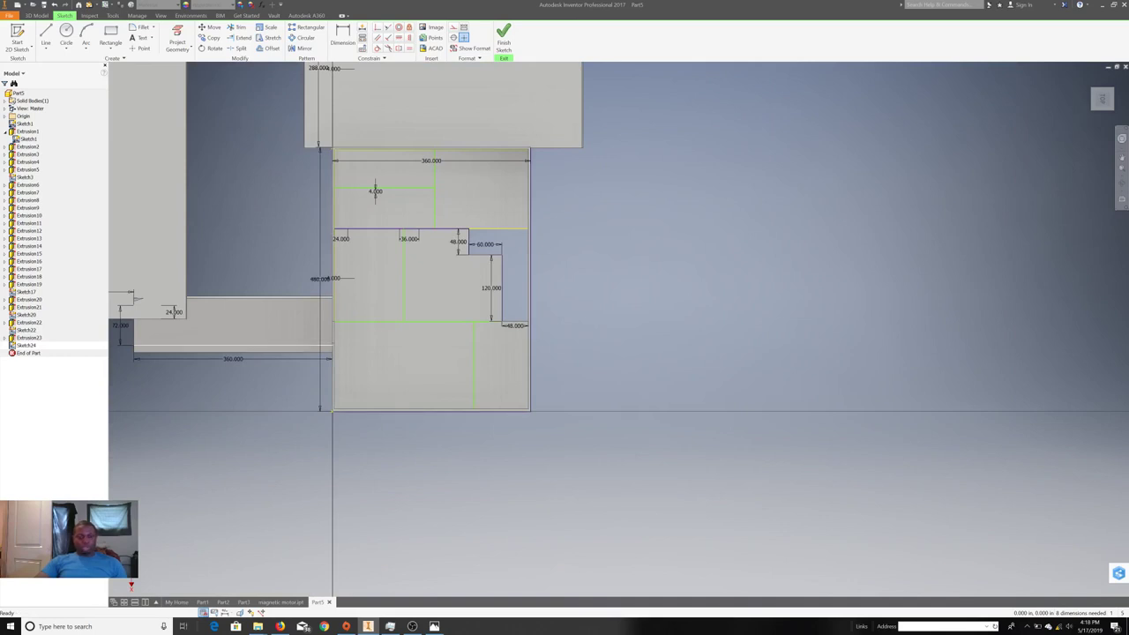
{"action": "left_click", "coordinate": [504, 40]}
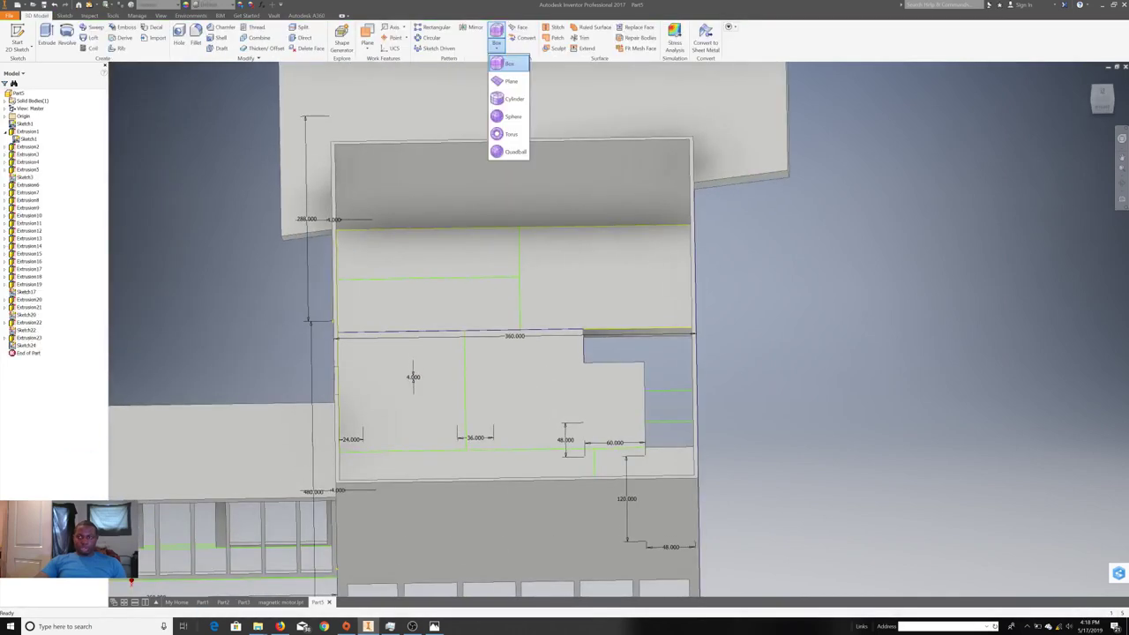
- Zoom to the whole building and start a new sketch on the tall right block's face
{"action": "key", "text": "F2"}
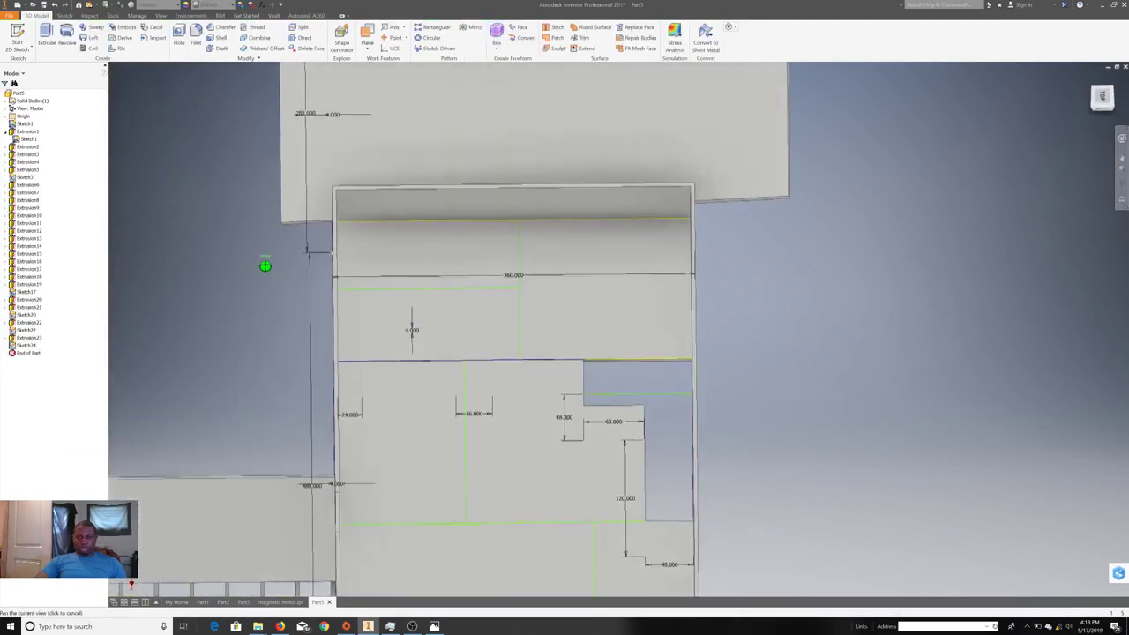
{"action": "key", "text": "Home"}
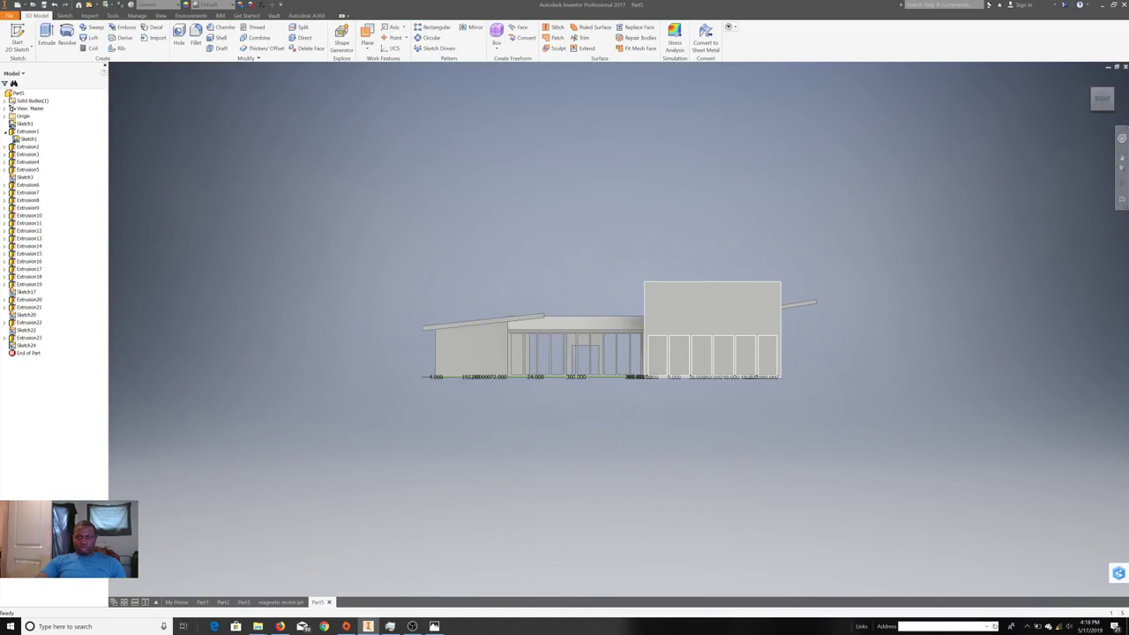
{"action": "right_click", "coordinate": [710, 328]}
{"action": "left_click", "coordinate": [692, 338]}
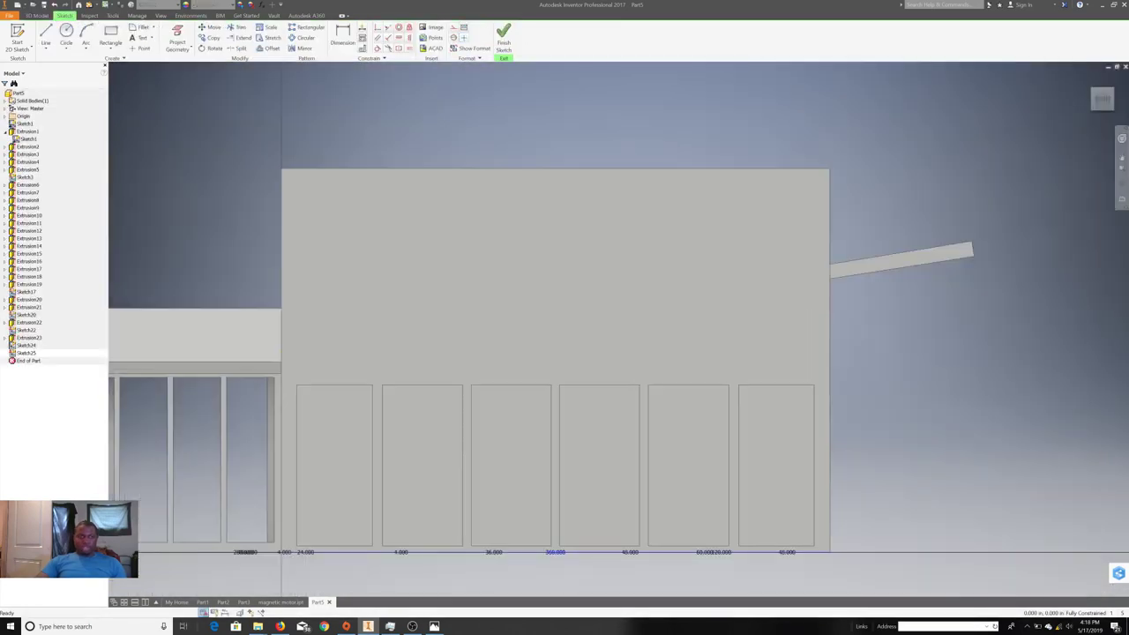
- Draw a closed rectangle about 100 by 63 in near the face's top-left
{"action": "key", "text": "l"}
{"action": "left_click", "coordinate": [46, 37]}
{"action": "left_click", "coordinate": [303, 226]}
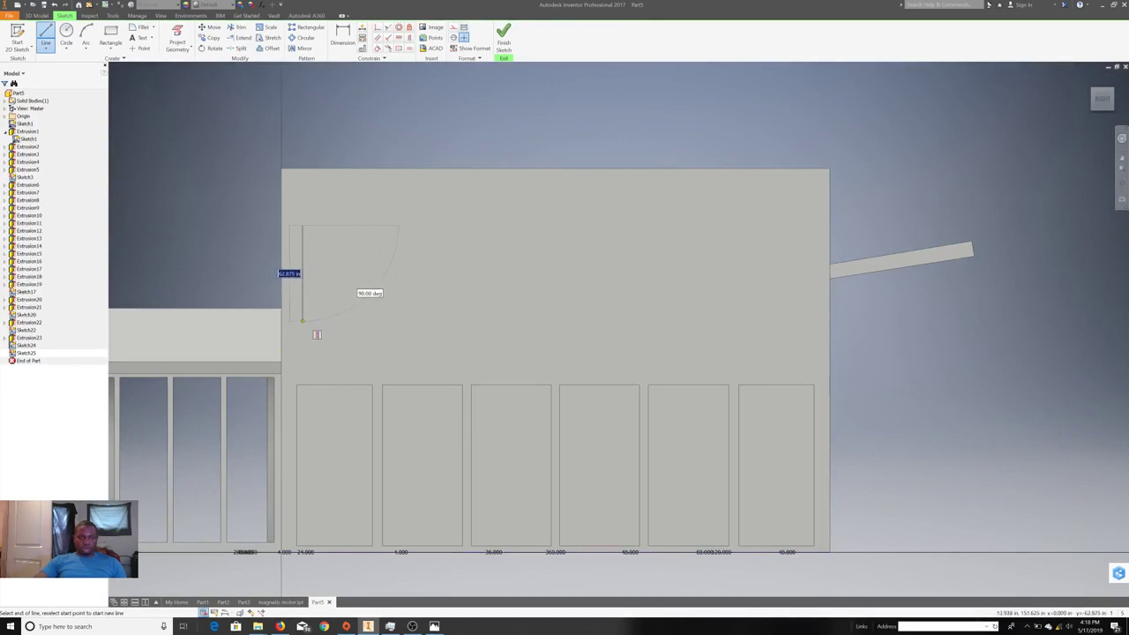
{"action": "left_click", "coordinate": [303, 320]}
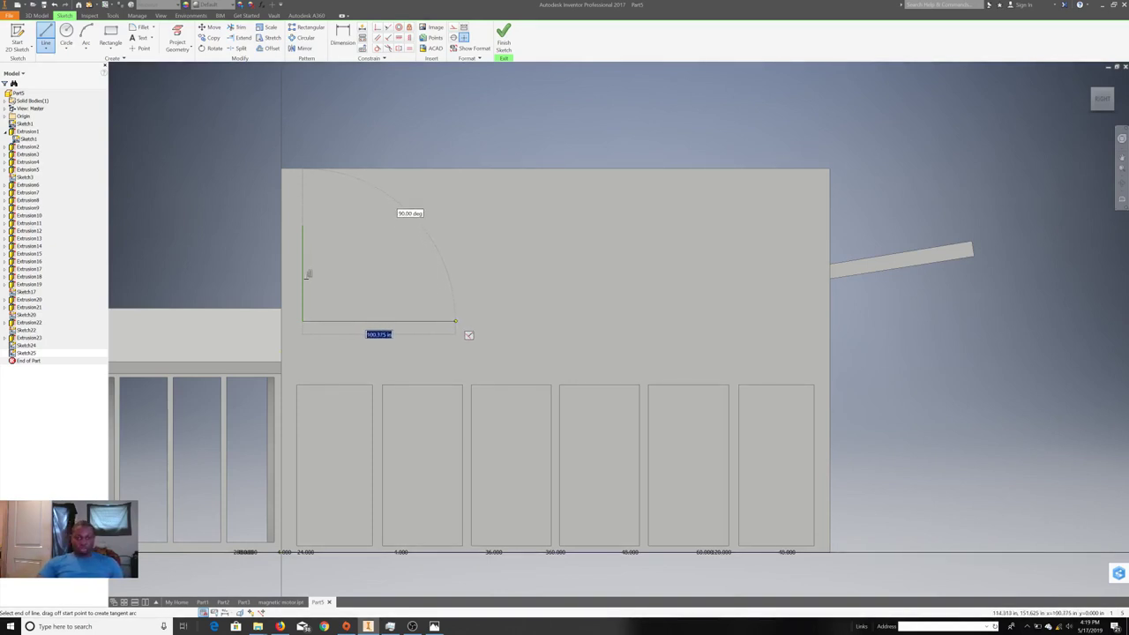
{"action": "left_click", "coordinate": [455, 321]}
{"action": "left_click", "coordinate": [455, 227]}
{"action": "left_click", "coordinate": [303, 226]}
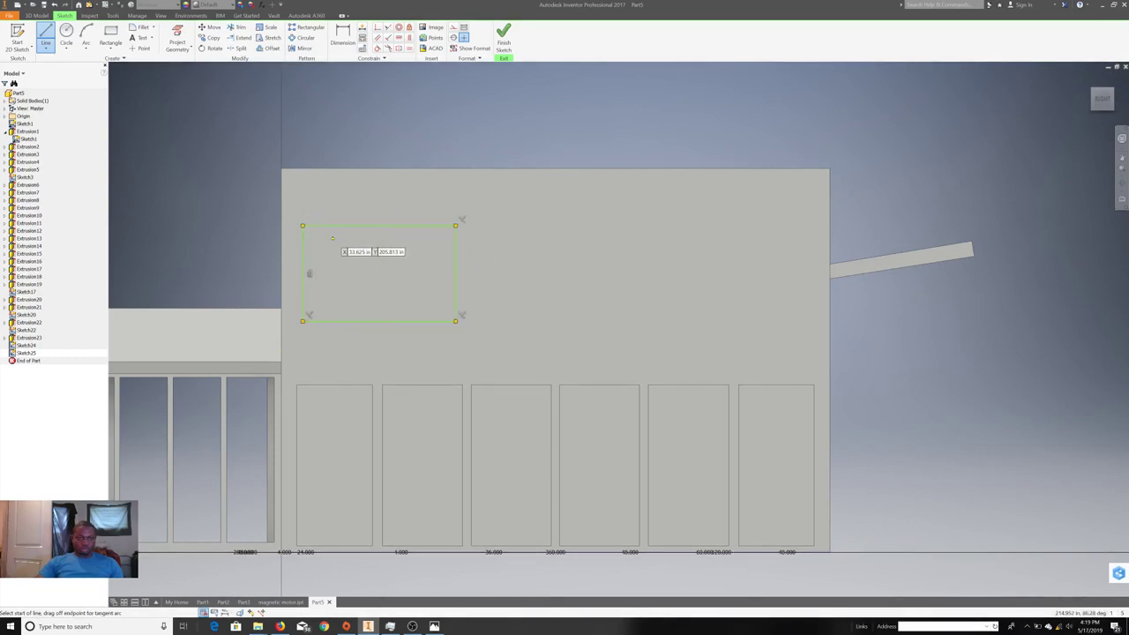
{"action": "key", "text": "Escape"}
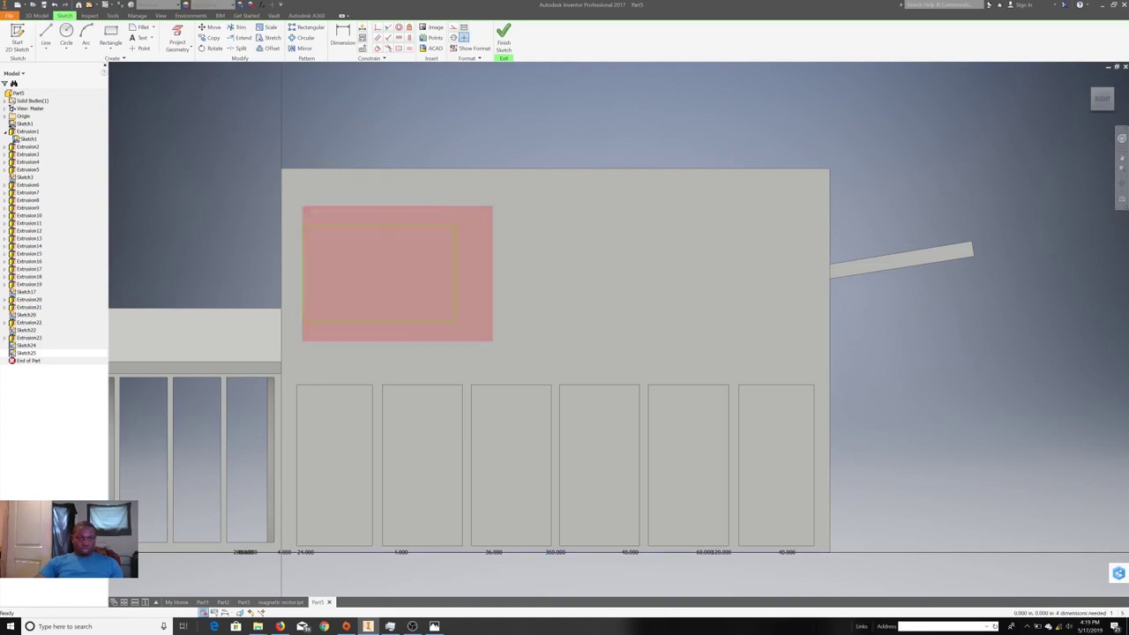
- Rectangular-pattern the rectangle along its top edge: 3 copies spaced 115 in apart
{"action": "left_click_drag", "start_coordinate": [305, 239], "coordinate": [494, 344]}
{"action": "left_click", "coordinate": [306, 27]}
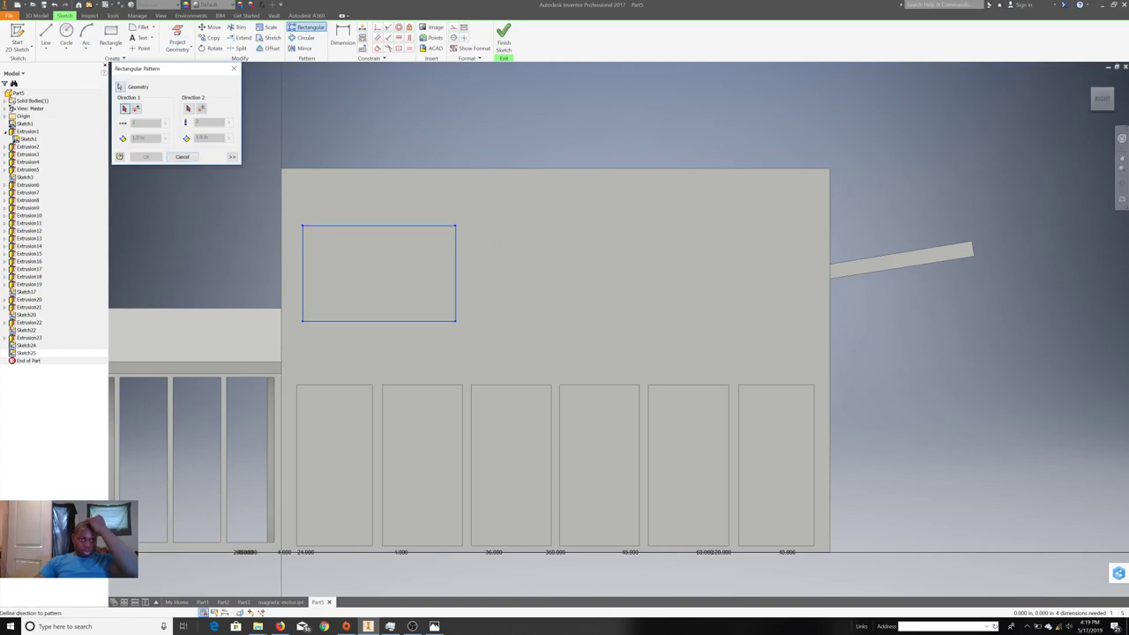
{"action": "left_click", "coordinate": [329, 226]}
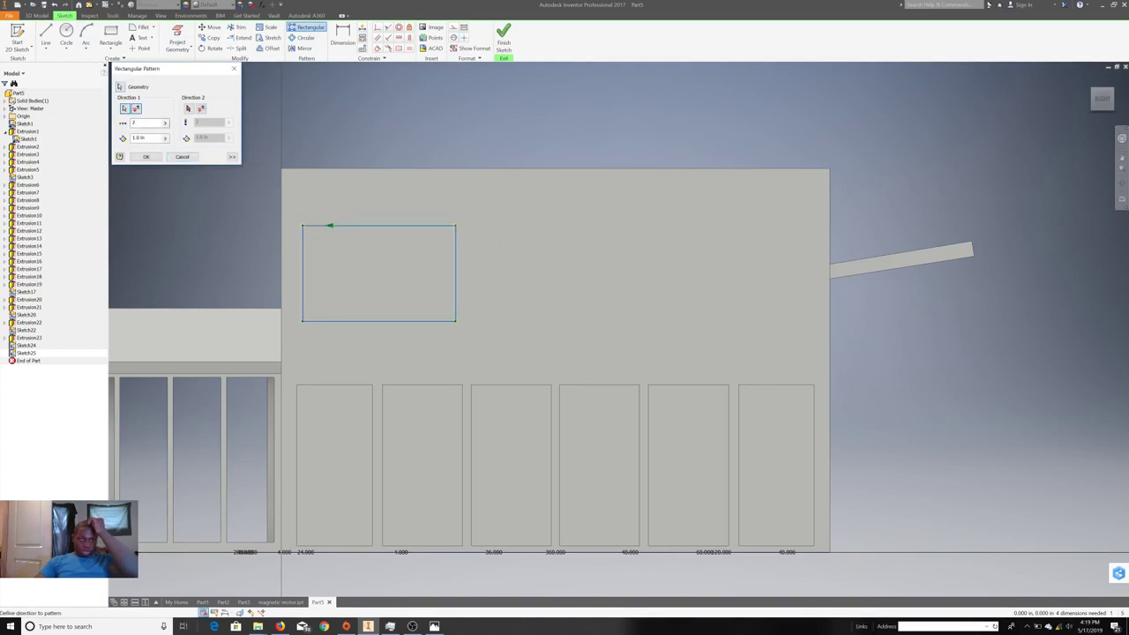
{"action": "left_click", "coordinate": [141, 137]}
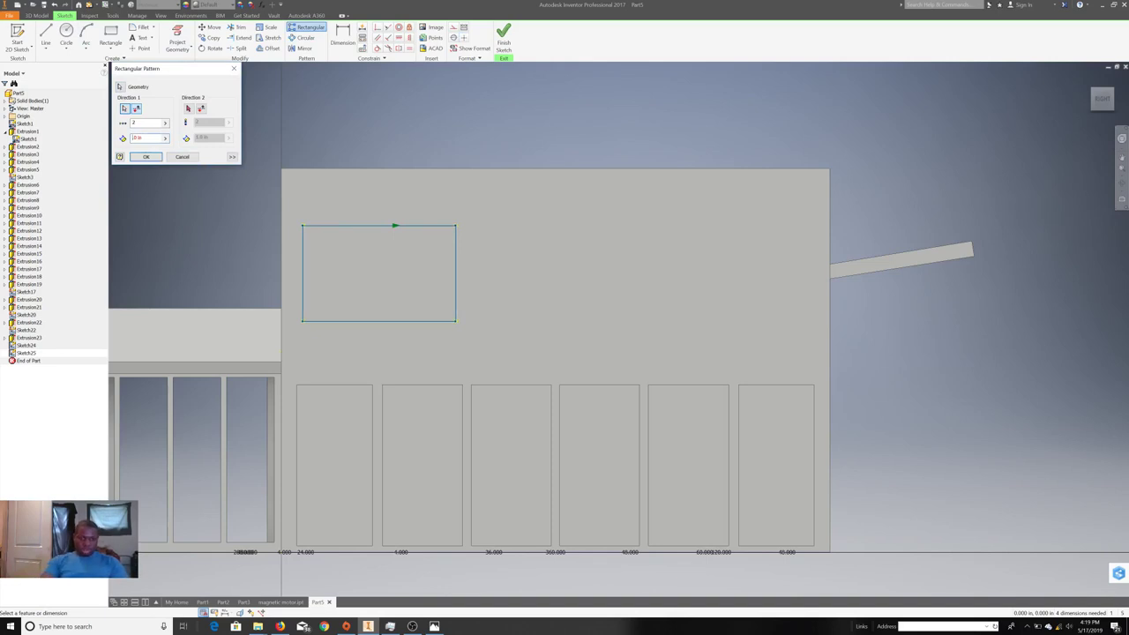
{"action": "type", "text": "30."}
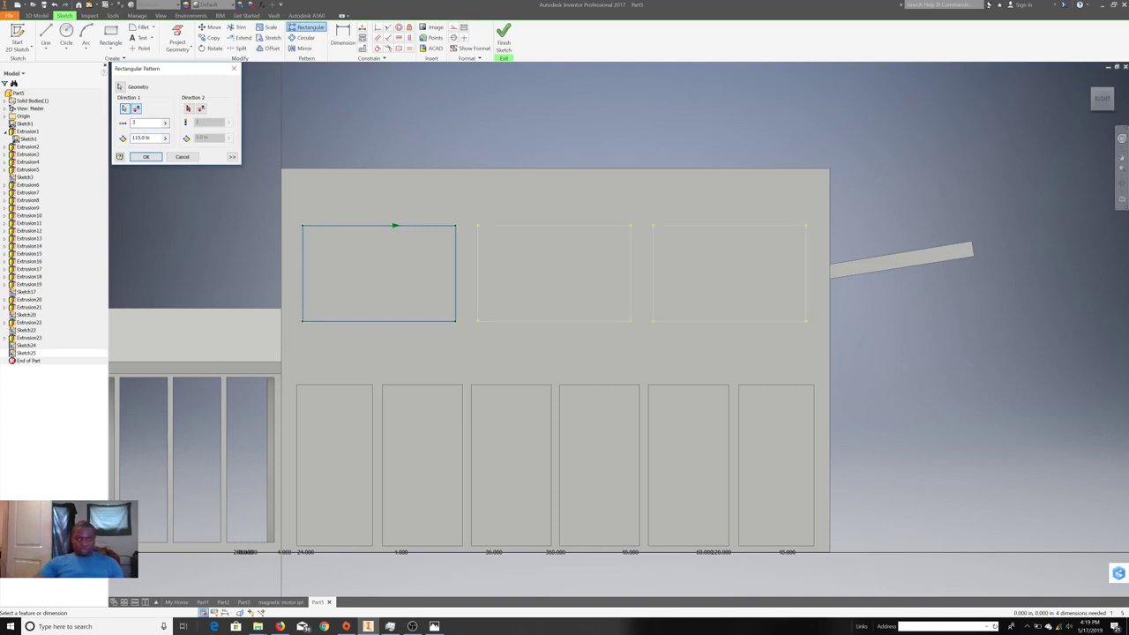
{"action": "left_click", "coordinate": [146, 157]}
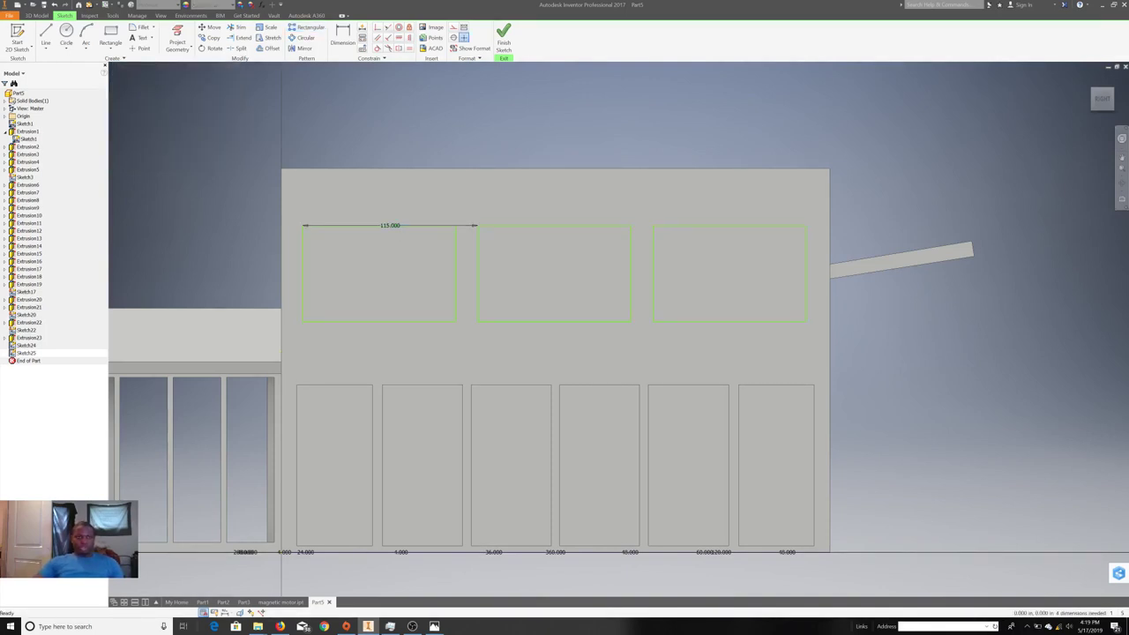
- Finish Sketch25 and cut-extrude its three rectangles through the tall block's upper wall
{"action": "scroll", "coordinate": [765, 316], "scroll_direction": "down", "scroll_amount": 5}
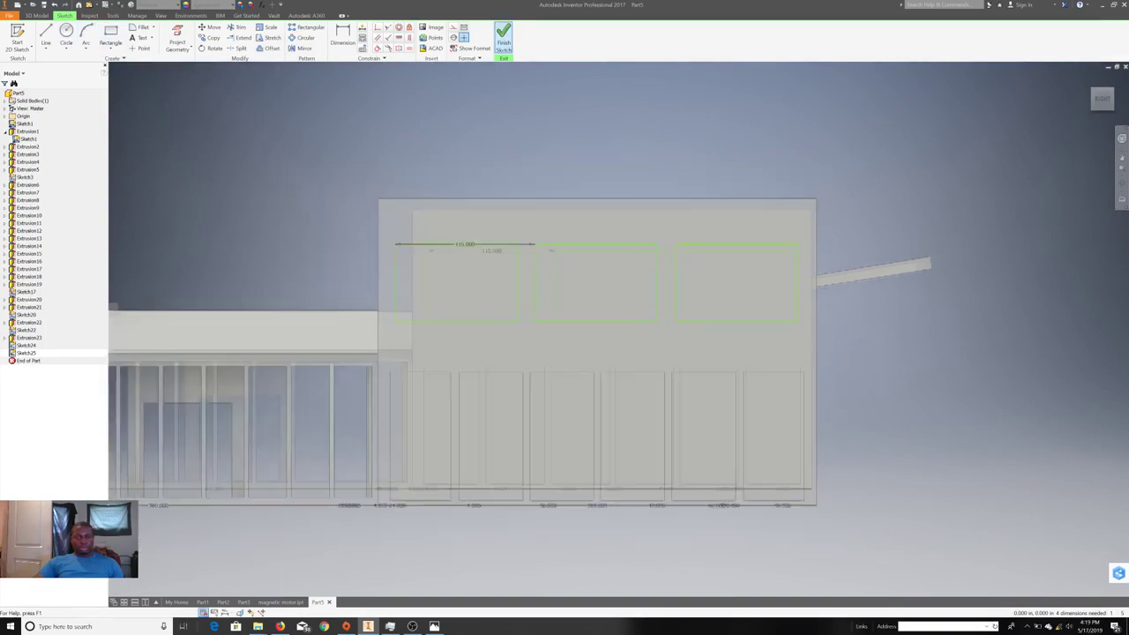
{"action": "left_click", "coordinate": [503, 40]}
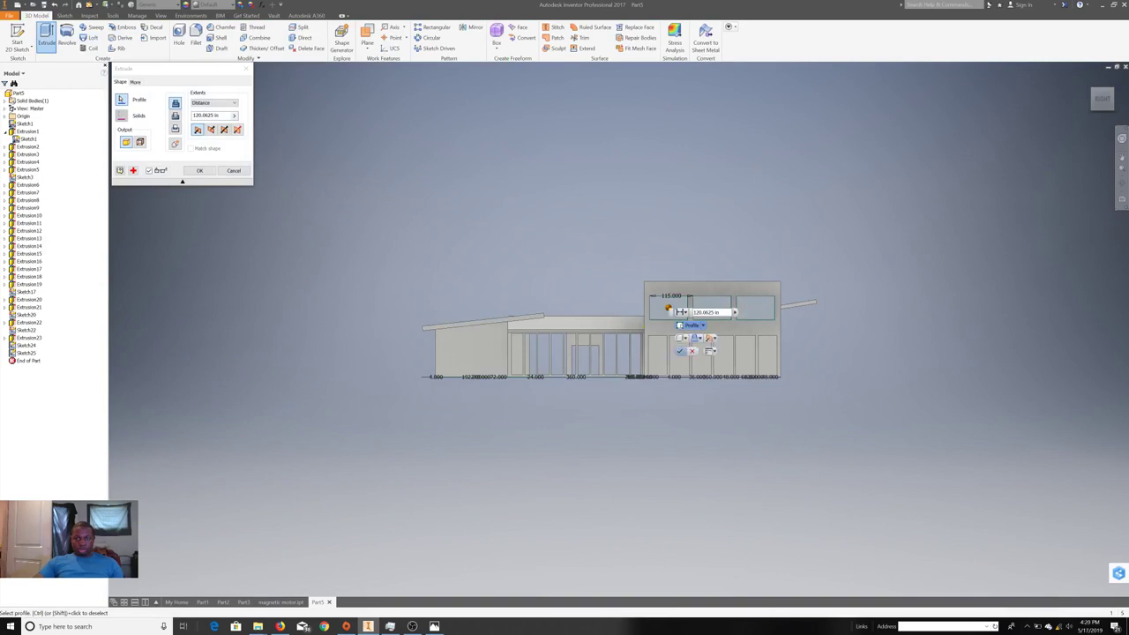
{"action": "left_click", "coordinate": [706, 356]}
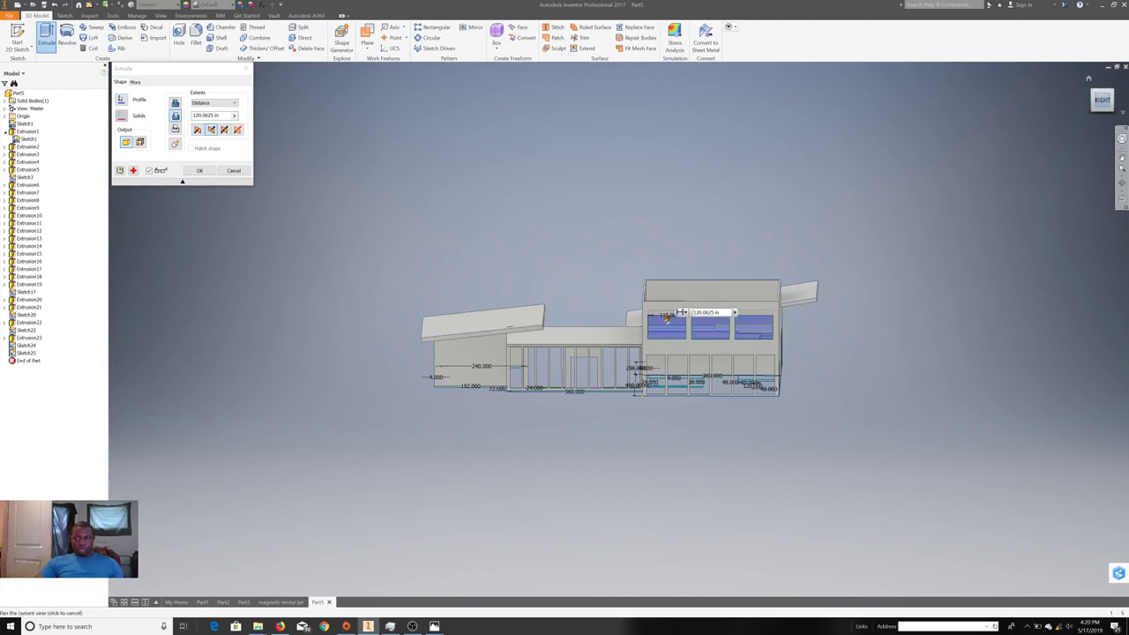
{"action": "key", "text": "F5"}
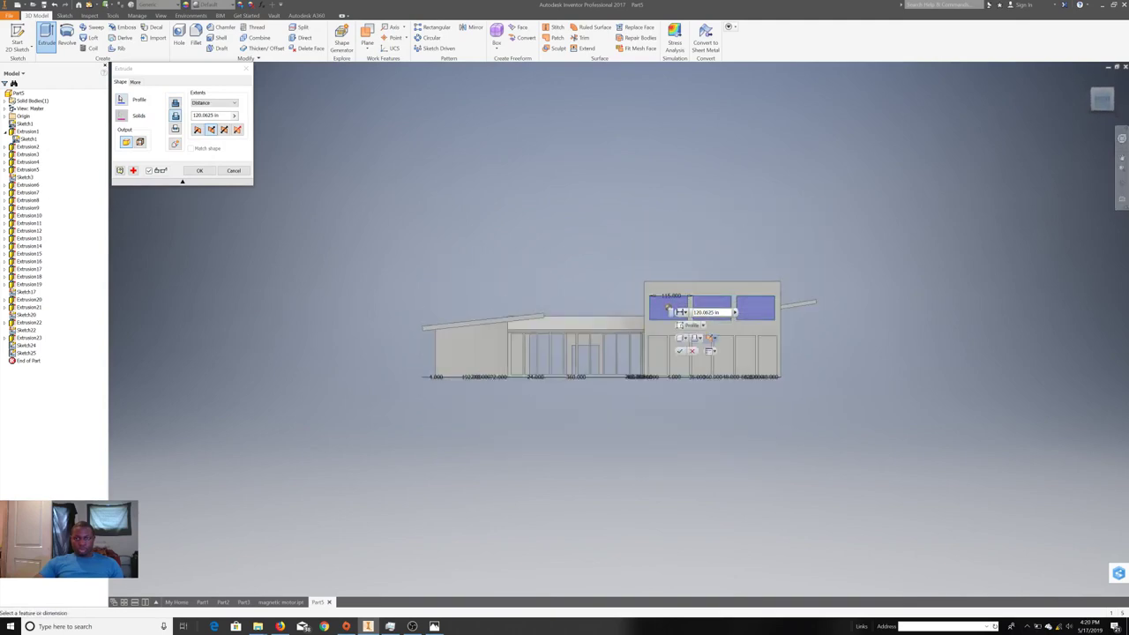
{"action": "key", "text": "Return"}
{"action": "scroll", "coordinate": [706, 347], "scroll_direction": "down", "scroll_amount": 5}
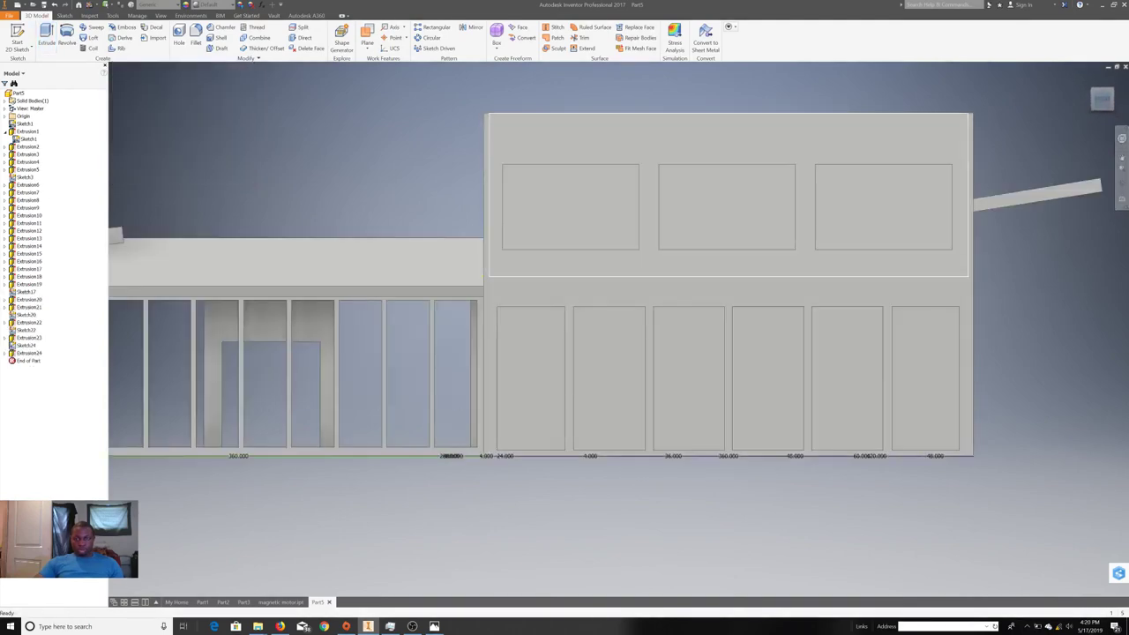
{"action": "scroll", "coordinate": [706, 347], "scroll_direction": "up", "scroll_amount": 5}
{"action": "mouse_move", "coordinate": [706, 347]}
{"action": "middle_mouse_down"}
{"action": "mouse_move", "coordinate": [505, 383]}
{"action": "mouse_move", "coordinate": [429, 374]}
{"action": "mouse_move", "coordinate": [475, 334]}
{"action": "middle_mouse_up"}
{"action": "scroll", "coordinate": [475, 334], "scroll_direction": "up", "scroll_amount": 5}
{"action": "scroll", "coordinate": [475, 335], "scroll_direction": "down", "scroll_amount": 2}
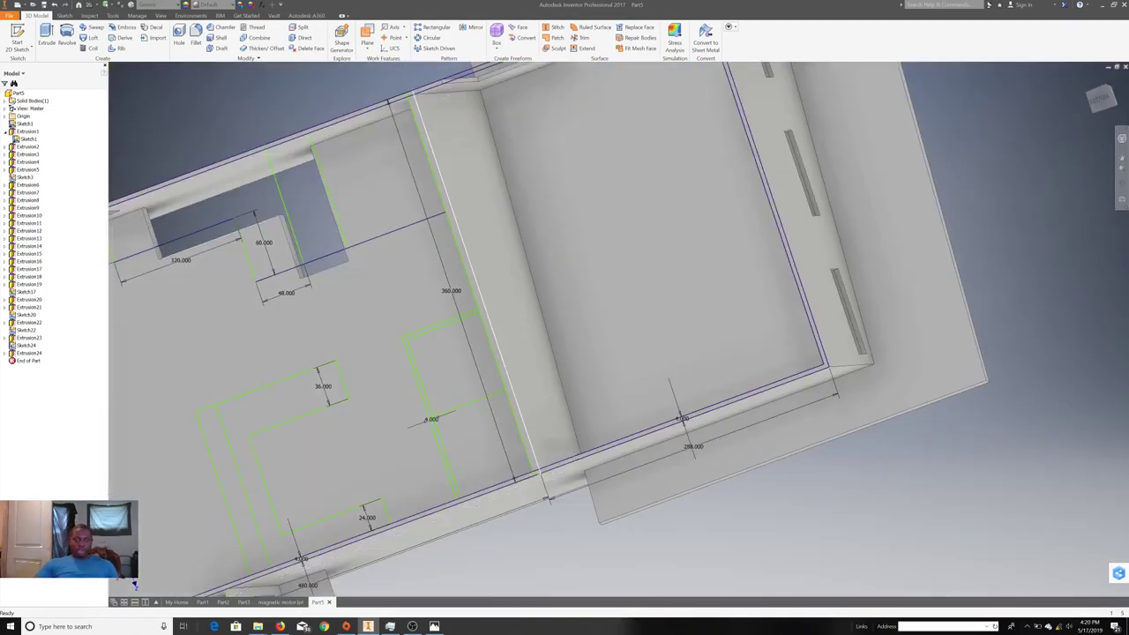
- Start a new sketch on a face, then finish it empty
{"action": "right_click", "coordinate": [444, 202]}
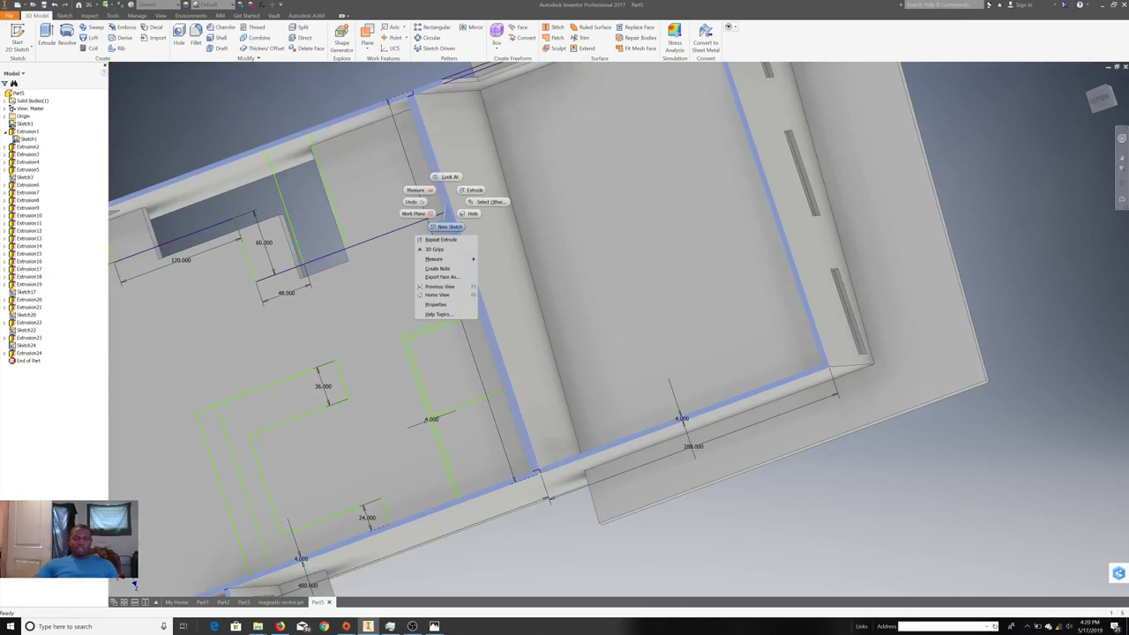
{"action": "left_click", "coordinate": [447, 227]}
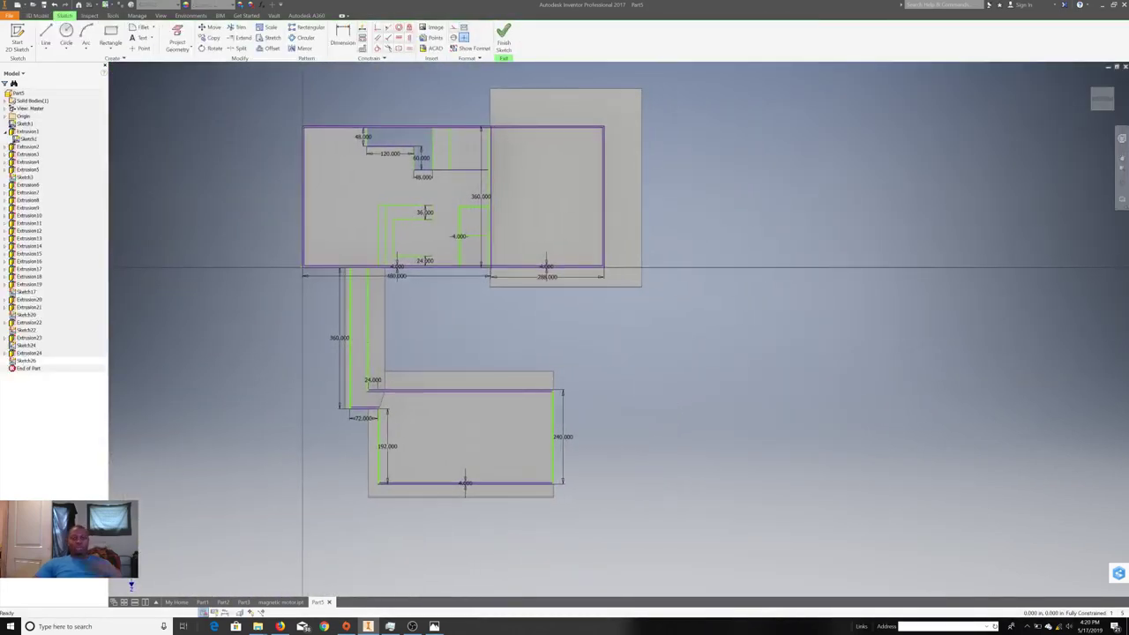
{"action": "key", "text": "l"}
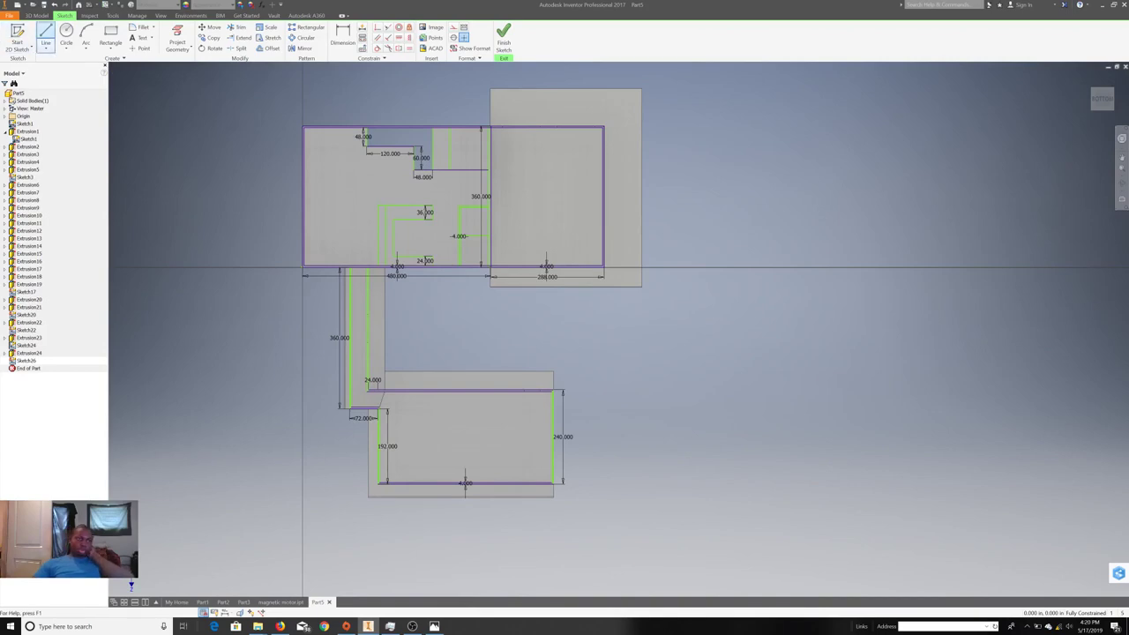
{"action": "key", "text": "ctrl+Return"}
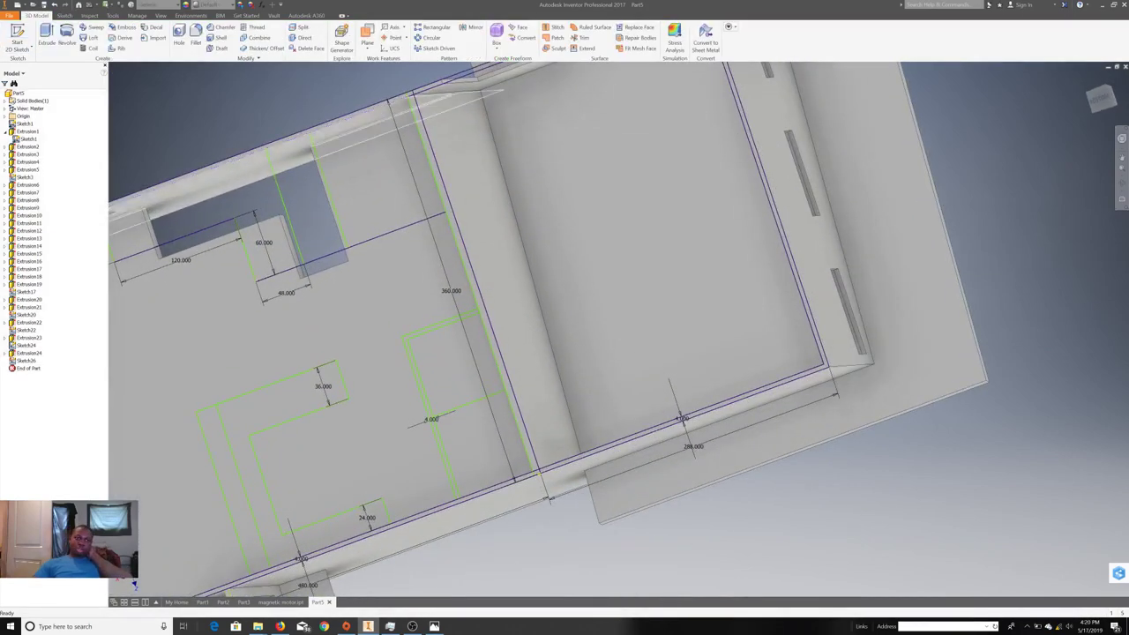
- Sketch a two-corner slab rectangle on the building's underside enclosing the whole footprint
{"action": "right_click", "coordinate": [239, 157]}
{"action": "left_click", "coordinate": [264, 185]}
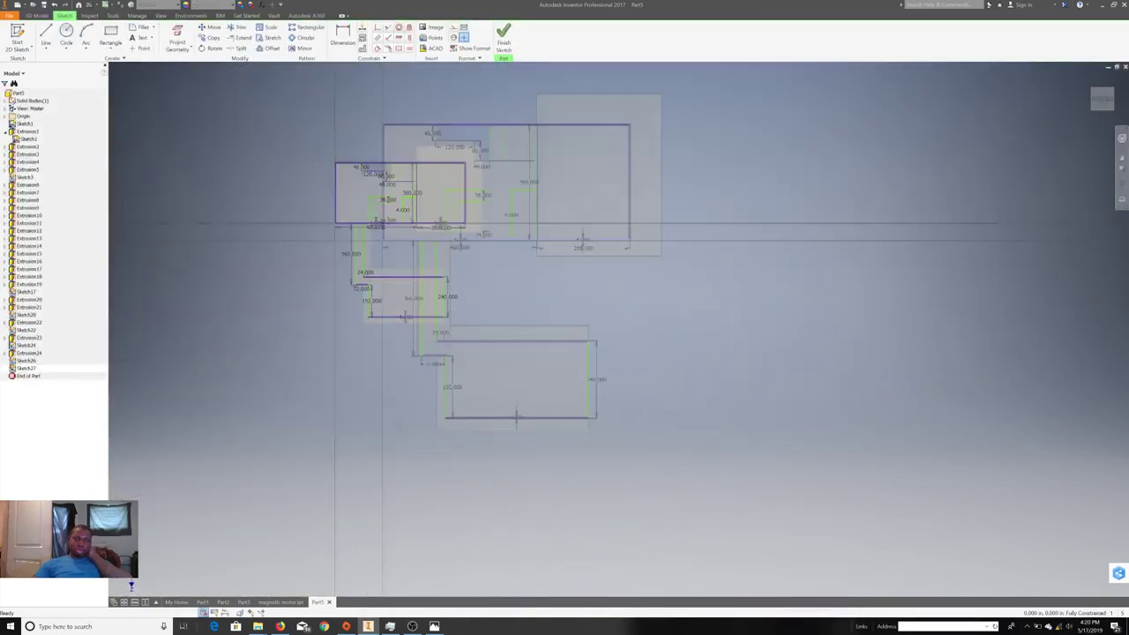
{"action": "left_click", "coordinate": [110, 37]}
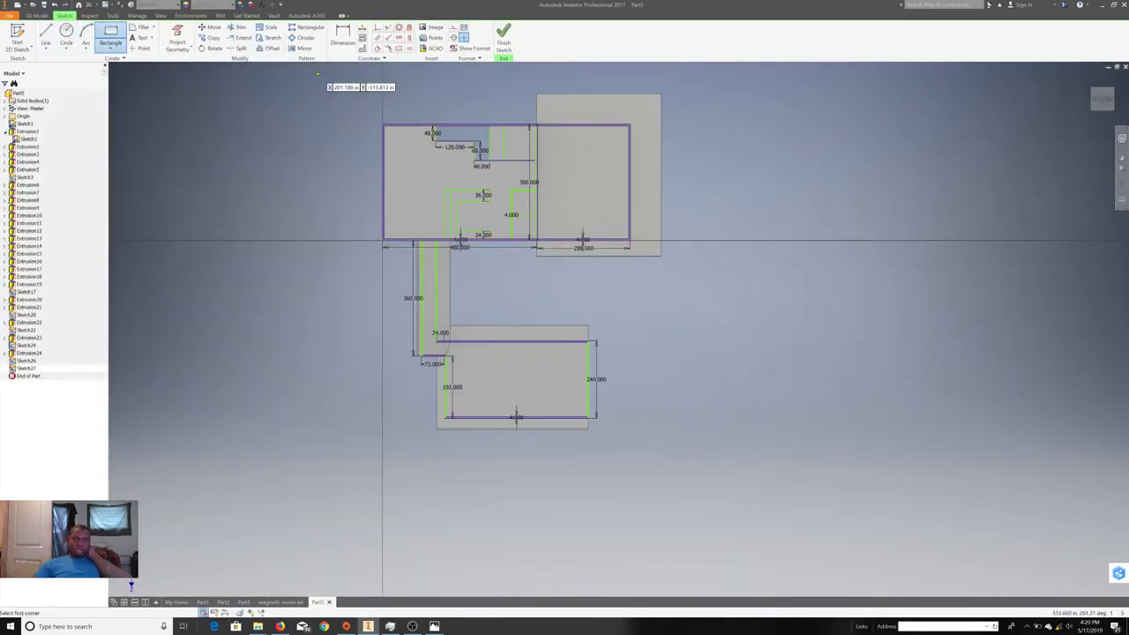
{"action": "left_click", "coordinate": [320, 71]}
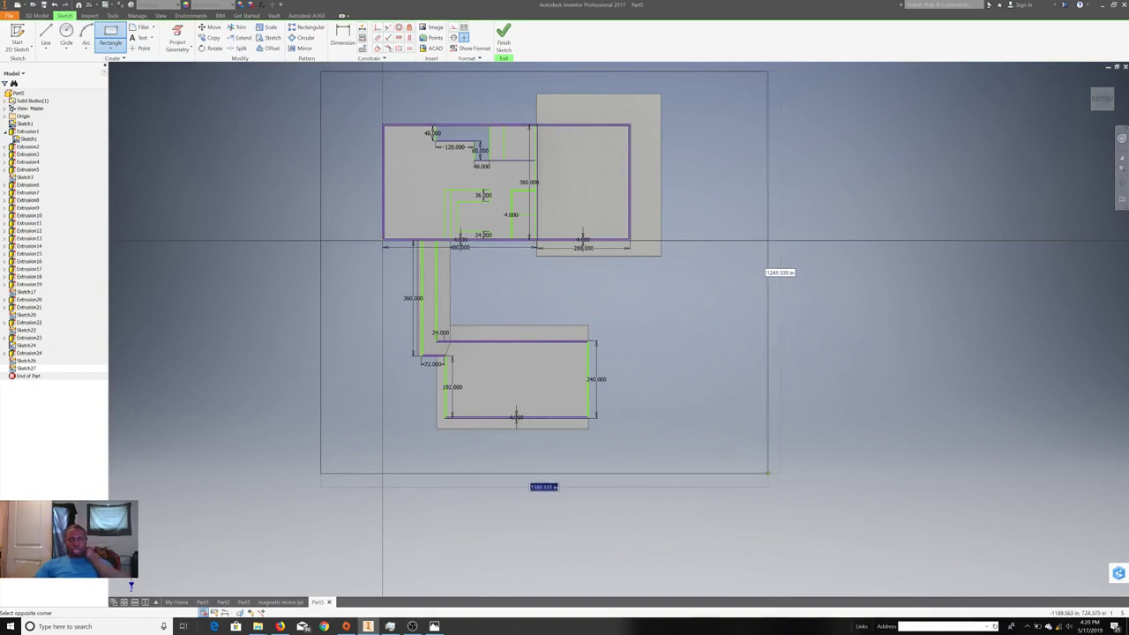
{"action": "left_click", "coordinate": [776, 479]}
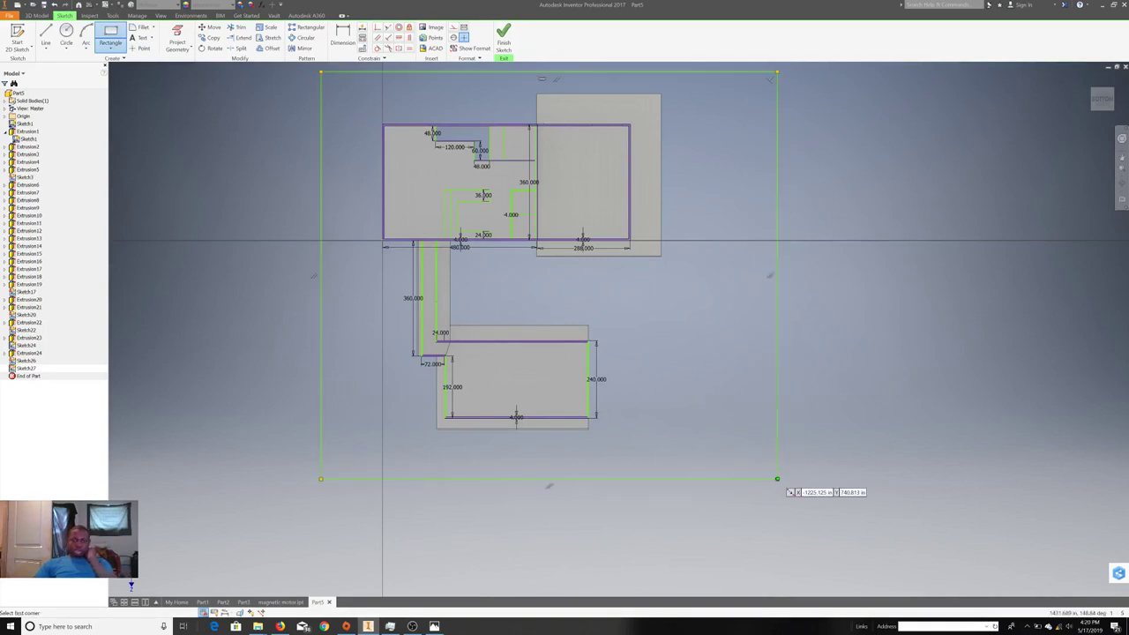
{"action": "right_click", "coordinate": [644, 423]}
{"action": "left_click", "coordinate": [674, 442]}
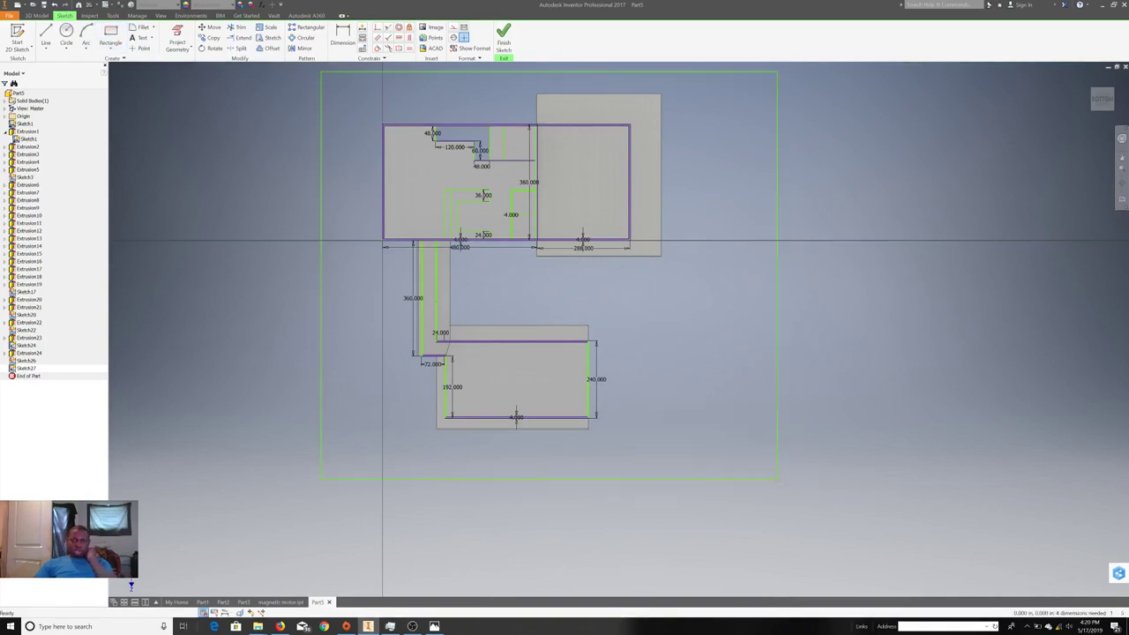
- Drag the slab rectangle's top edge up and left edge outward
{"action": "scroll", "coordinate": [573, 379], "scroll_direction": "up", "scroll_amount": 2}
{"action": "scroll", "coordinate": [560, 419], "scroll_direction": "down", "scroll_amount": 2}
{"action": "scroll", "coordinate": [560, 419], "scroll_direction": "down", "scroll_amount": 2}
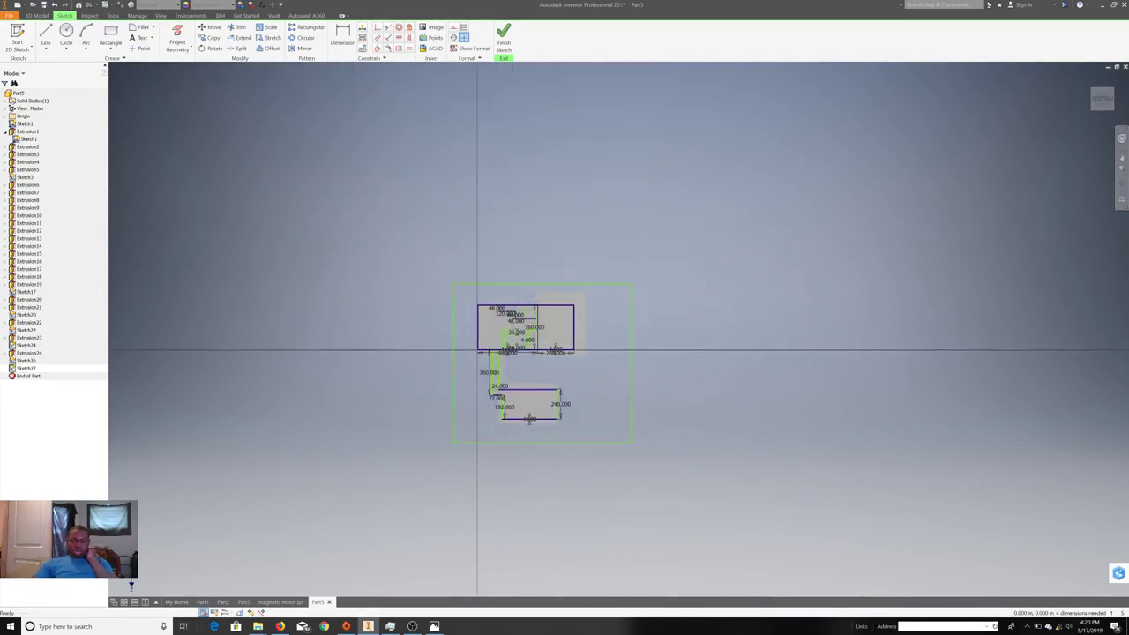
{"action": "left_click_drag", "start_coordinate": [541, 284], "coordinate": [542, 244]}
{"action": "left_click_drag", "start_coordinate": [452, 344], "coordinate": [428, 344]}
- Finish the slab sketch and extrude it 12 in beneath the building
{"action": "left_click", "coordinate": [503, 39]}
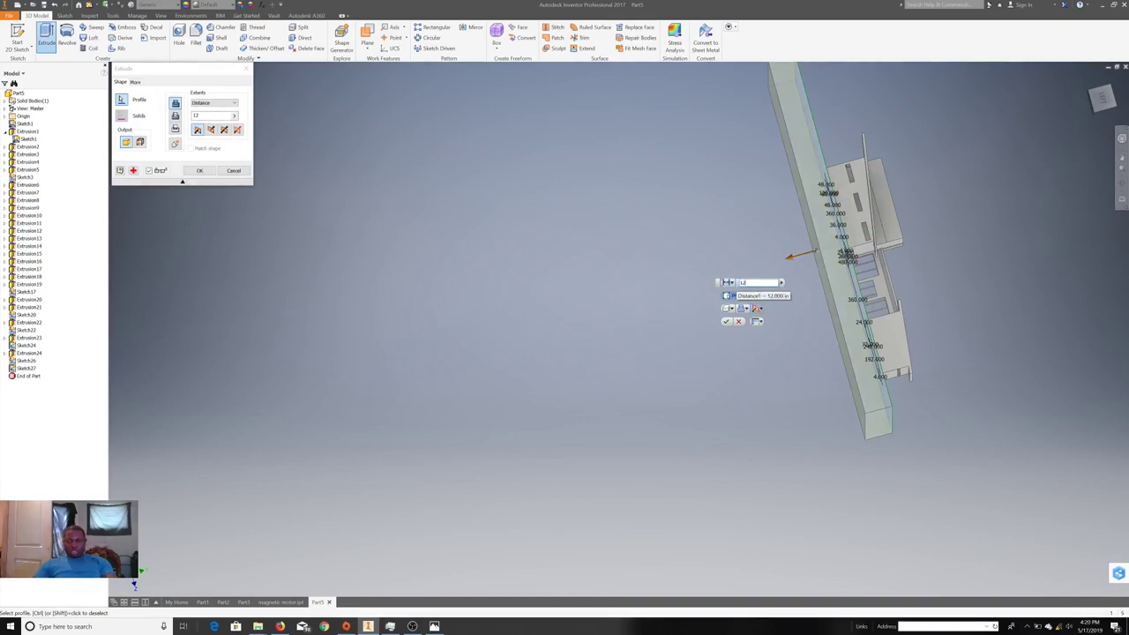
{"action": "left_click", "coordinate": [726, 321]}
{"action": "mouse_move", "coordinate": [846, 265]}
{"action": "middle_mouse_down", "text": "shift"}
{"action": "mouse_move", "coordinate": [870, 235]}
{"action": "mouse_move", "coordinate": [870, 291]}
{"action": "middle_mouse_up", "text": "shift"}
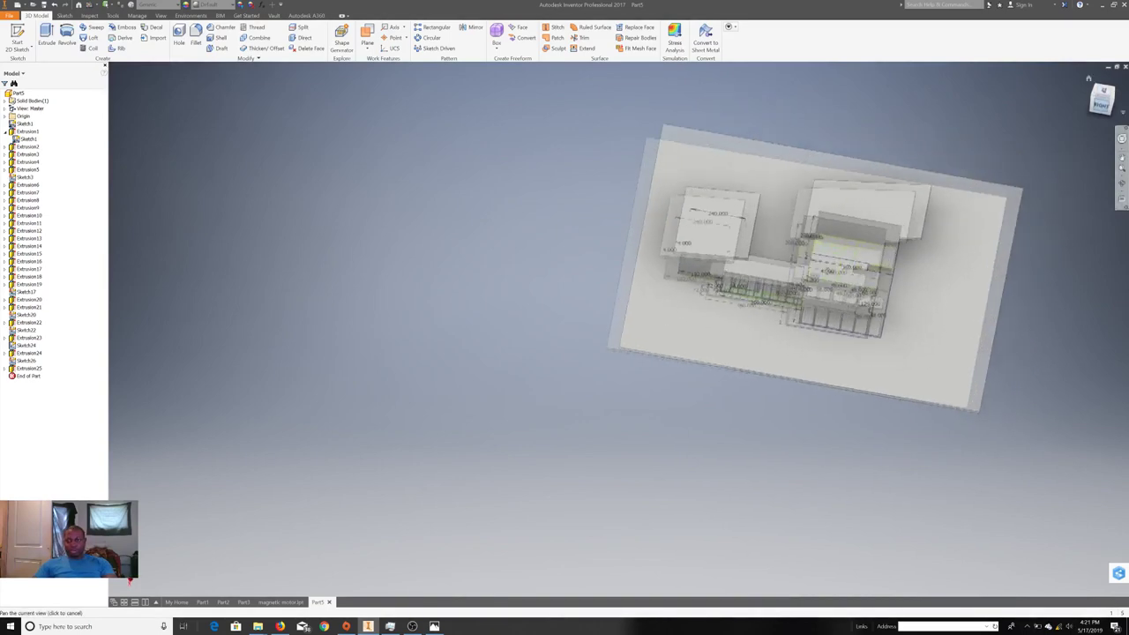
{"action": "scroll", "coordinate": [617, 344], "scroll_direction": "up", "scroll_amount": 5}
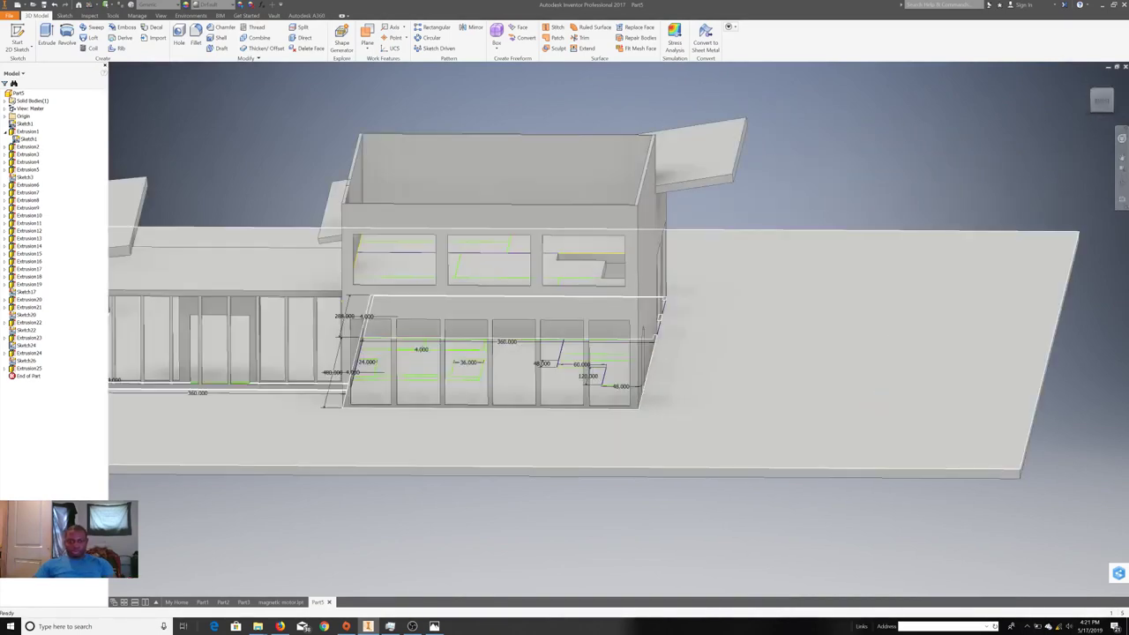
{"action": "scroll", "coordinate": [618, 344], "scroll_direction": "down", "scroll_amount": 1}
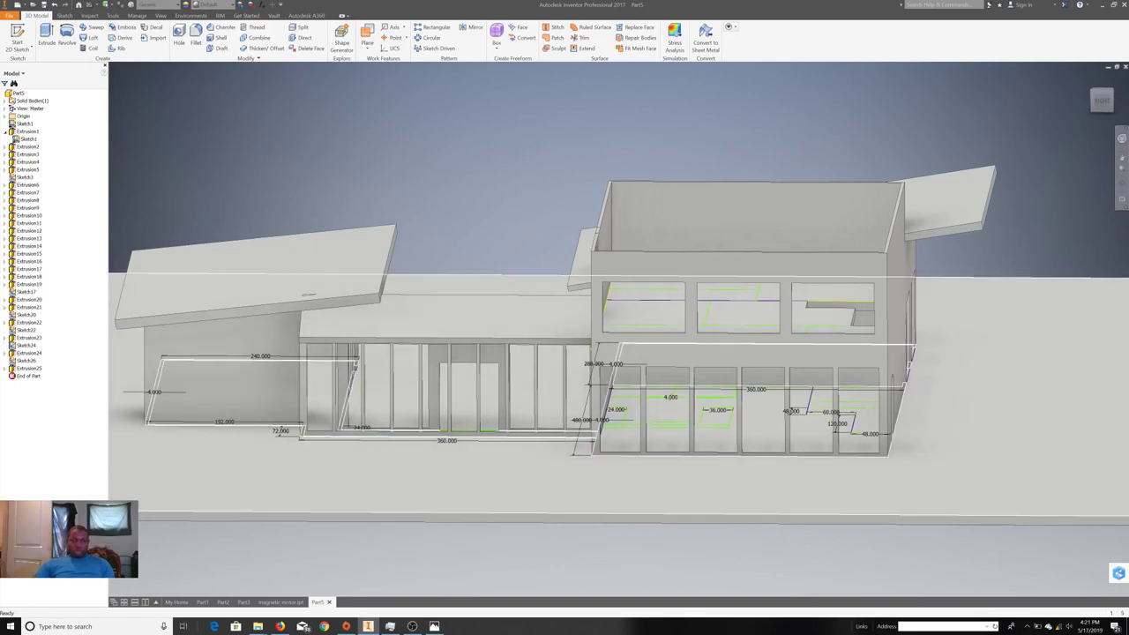
- Hide the footprint Sketch1 and view the right elevation
{"action": "right_click", "coordinate": [33, 139]}
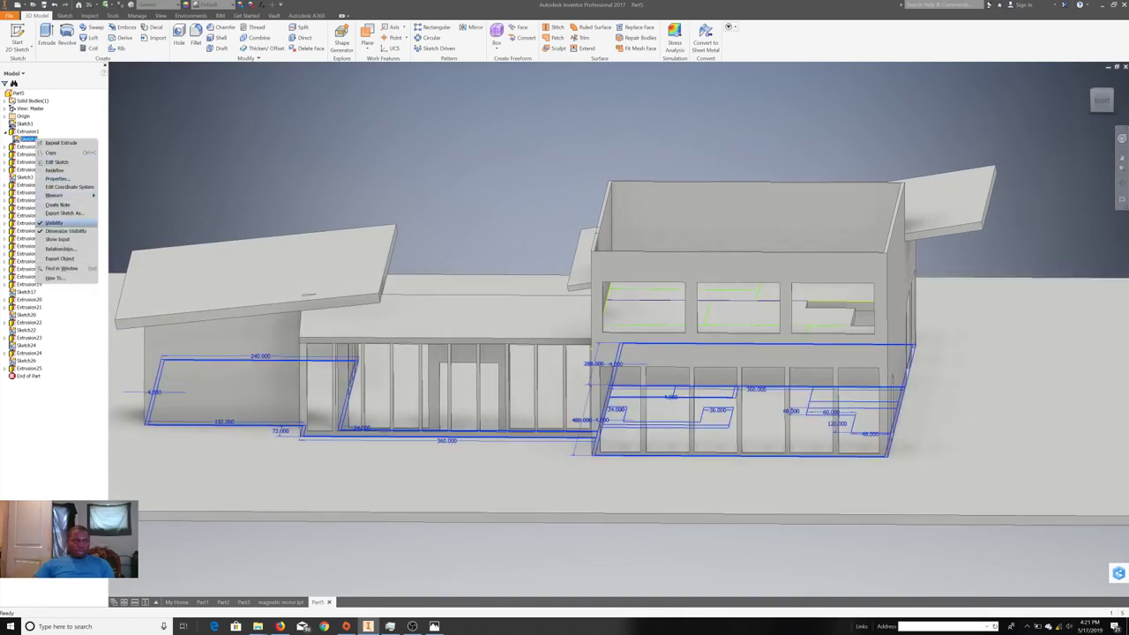
{"action": "left_click", "coordinate": [53, 223]}
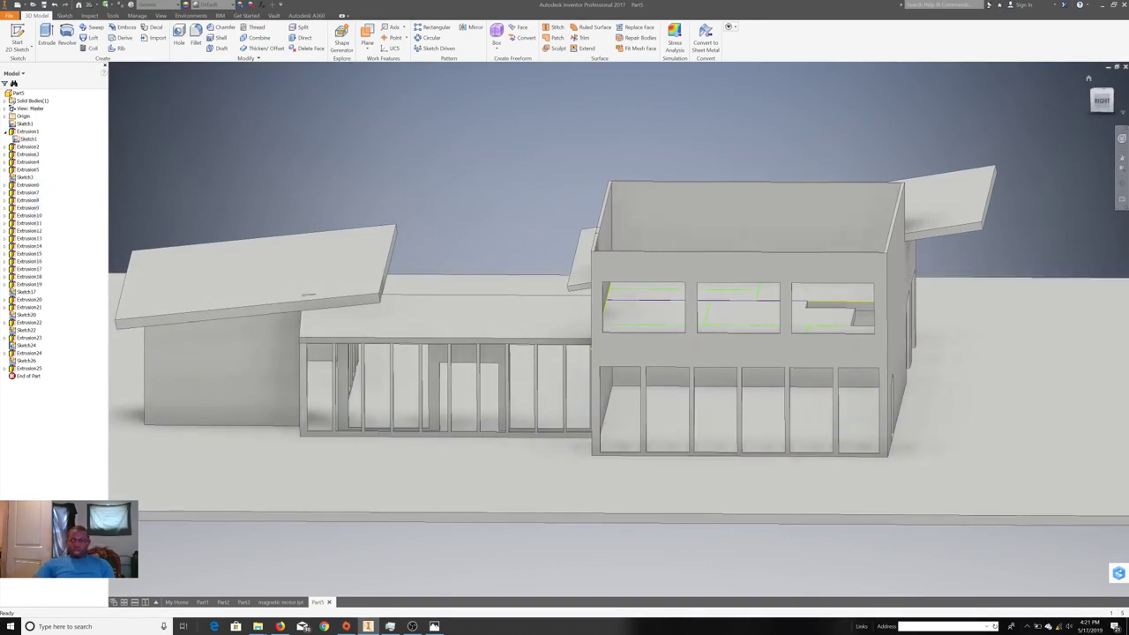
{"action": "left_click", "coordinate": [1102, 98]}
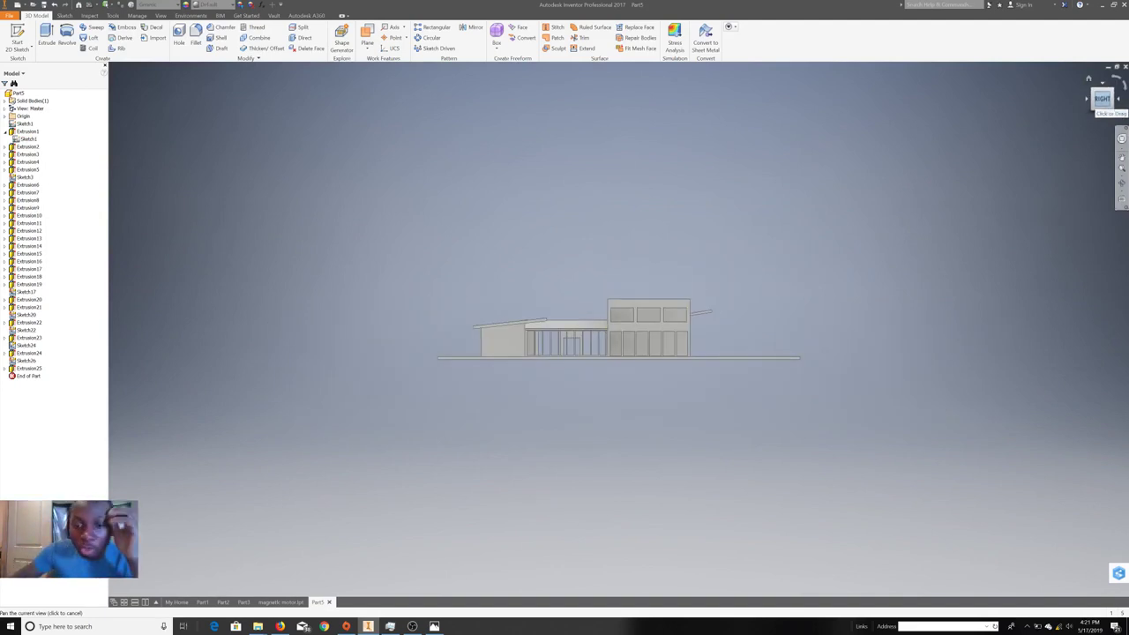
- Return to the home view and start a new sketch on the tall block's side face
{"action": "left_click", "coordinate": [1089, 78]}
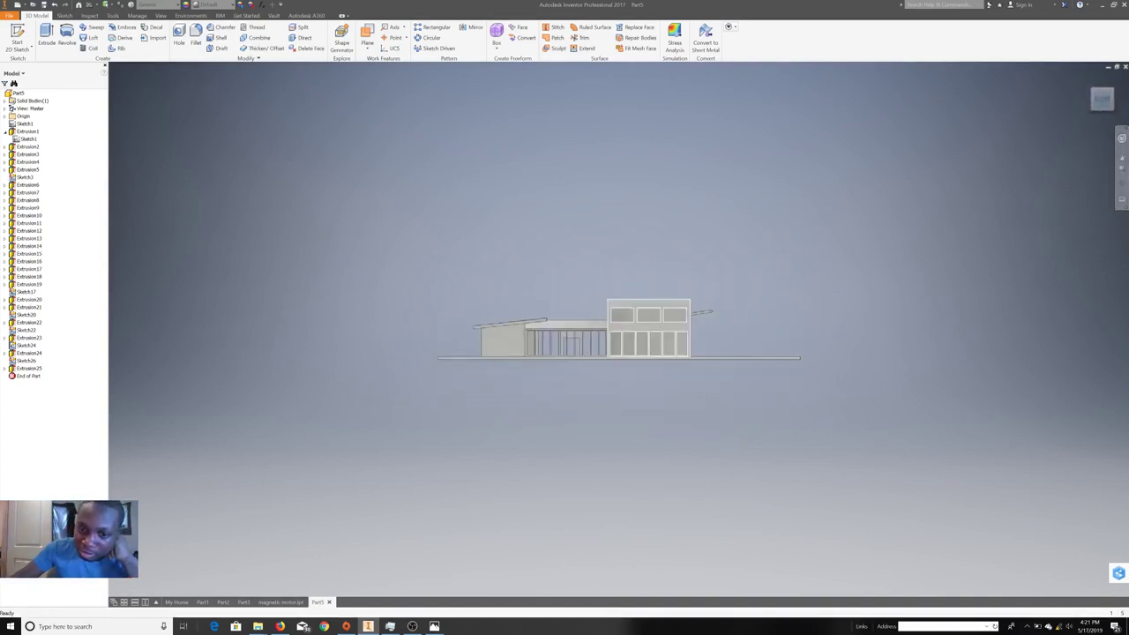
{"action": "right_click", "coordinate": [617, 306]}
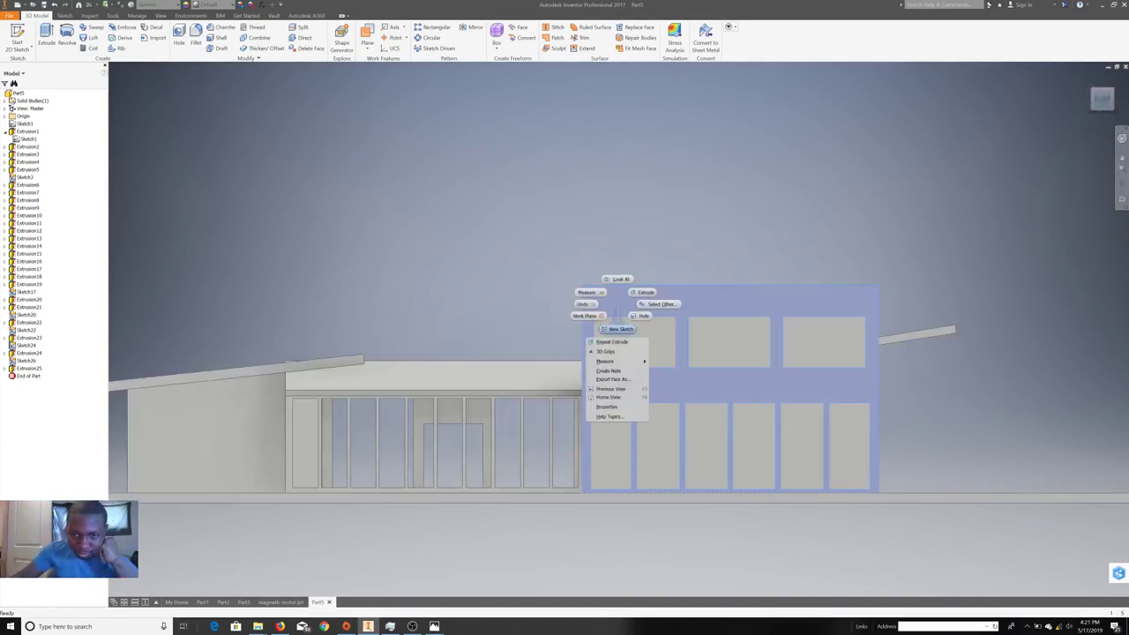
{"action": "left_click", "coordinate": [618, 333]}
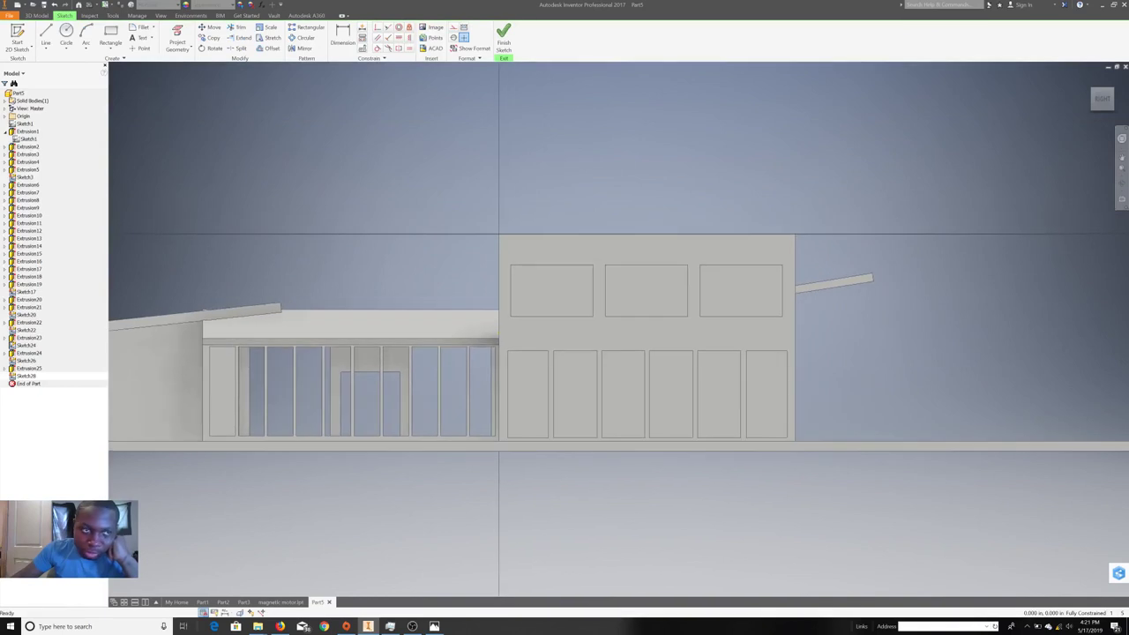
- Draw the sloped roof line and the raised left overhang edge above the block
{"action": "left_click", "coordinate": [794, 257]}
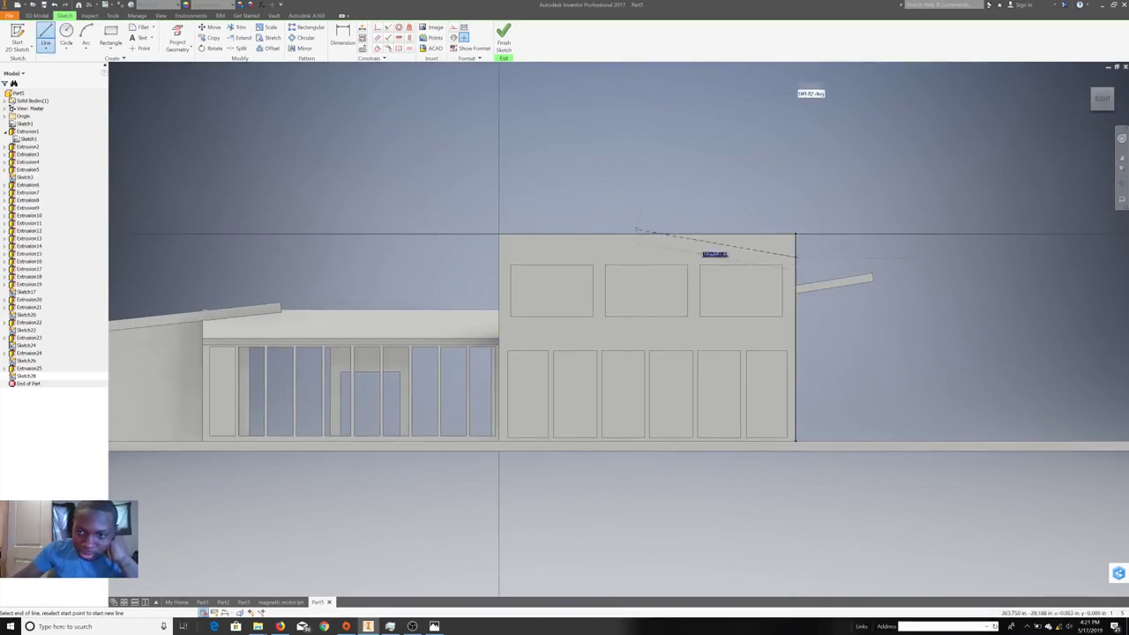
{"action": "left_click", "coordinate": [468, 233]}
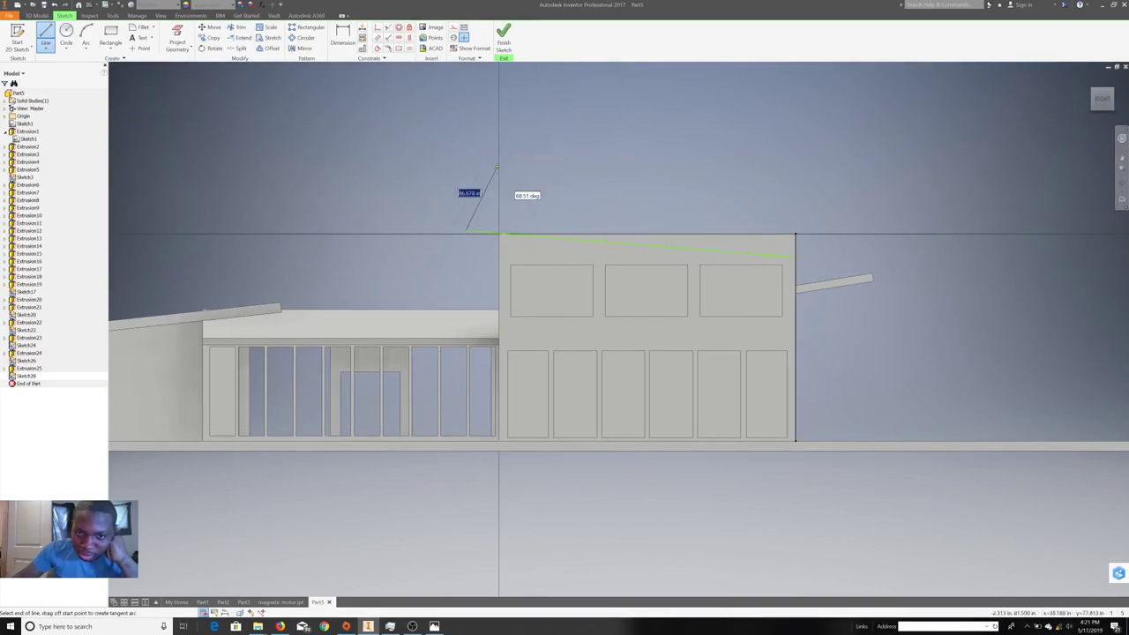
{"action": "right_click", "coordinate": [474, 173]}
{"action": "left_click", "coordinate": [504, 173]}
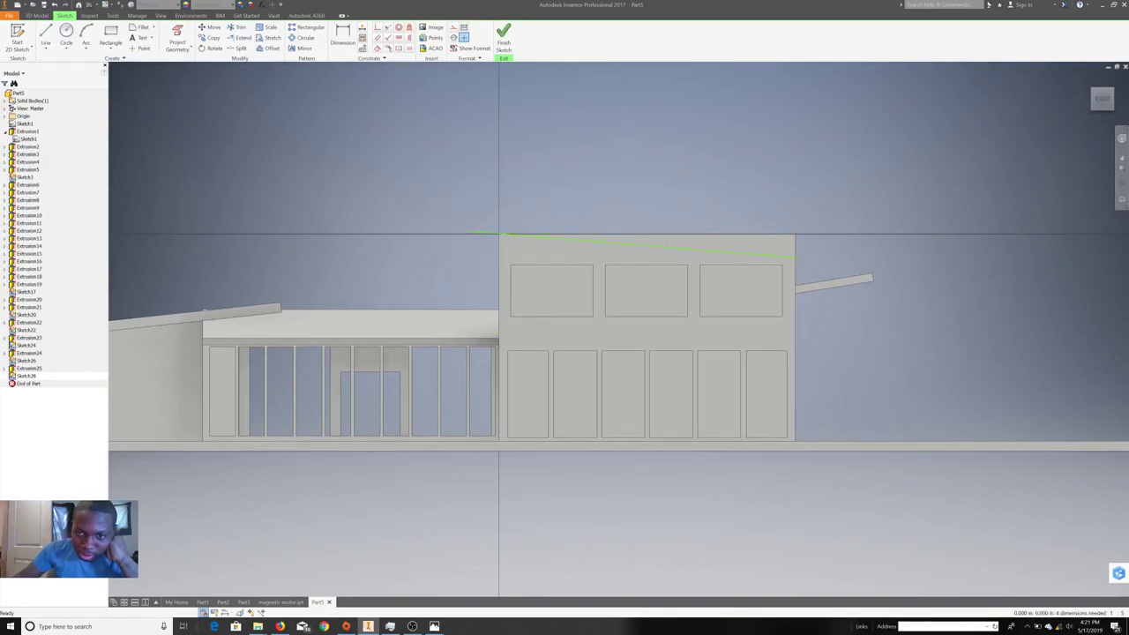
{"action": "left_click", "coordinate": [45, 37]}
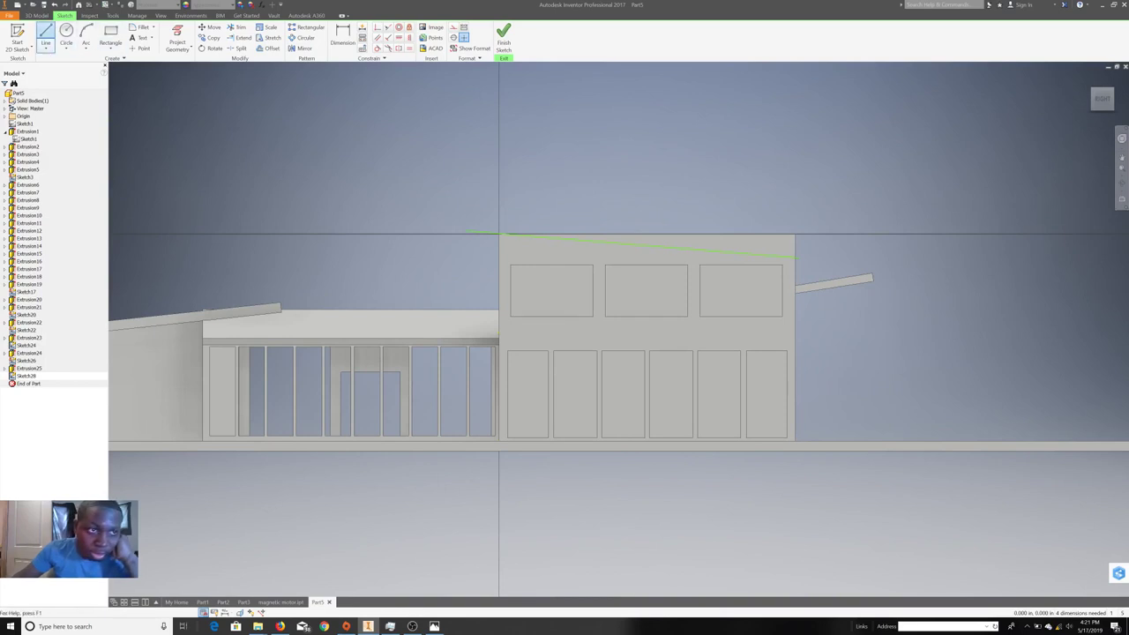
{"action": "left_click", "coordinate": [464, 231]}
{"action": "left_click", "coordinate": [510, 187]}
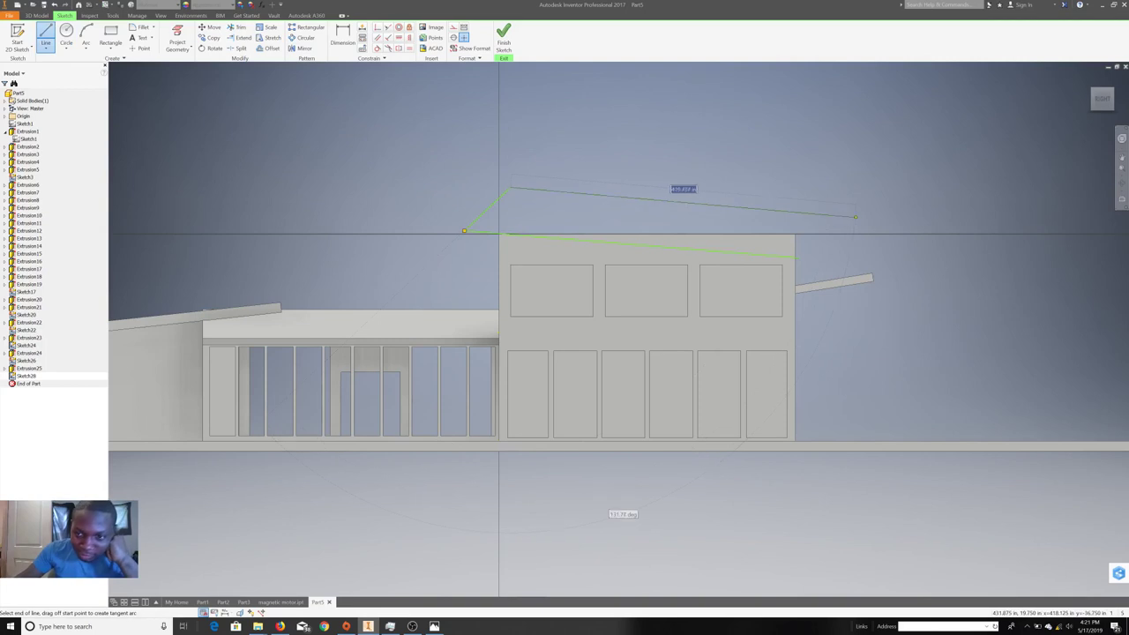
{"action": "right_click", "coordinate": [816, 269]}
{"action": "left_click", "coordinate": [822, 284]}
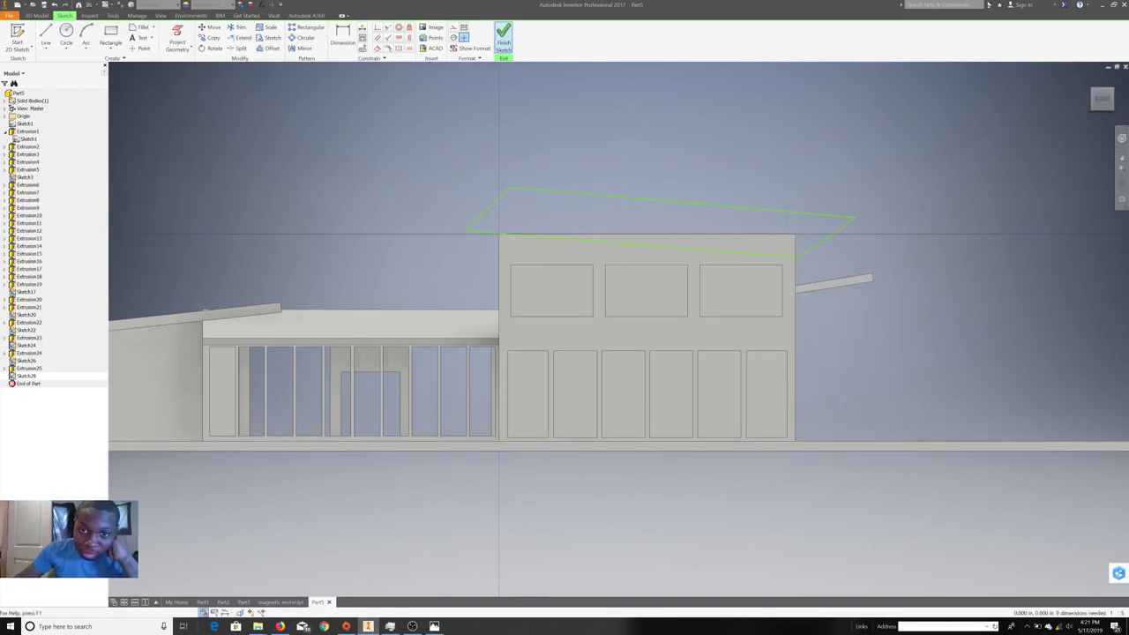
{"action": "middle_click_drag", "start_coordinate": [500, 234], "coordinate": [232, 218]}
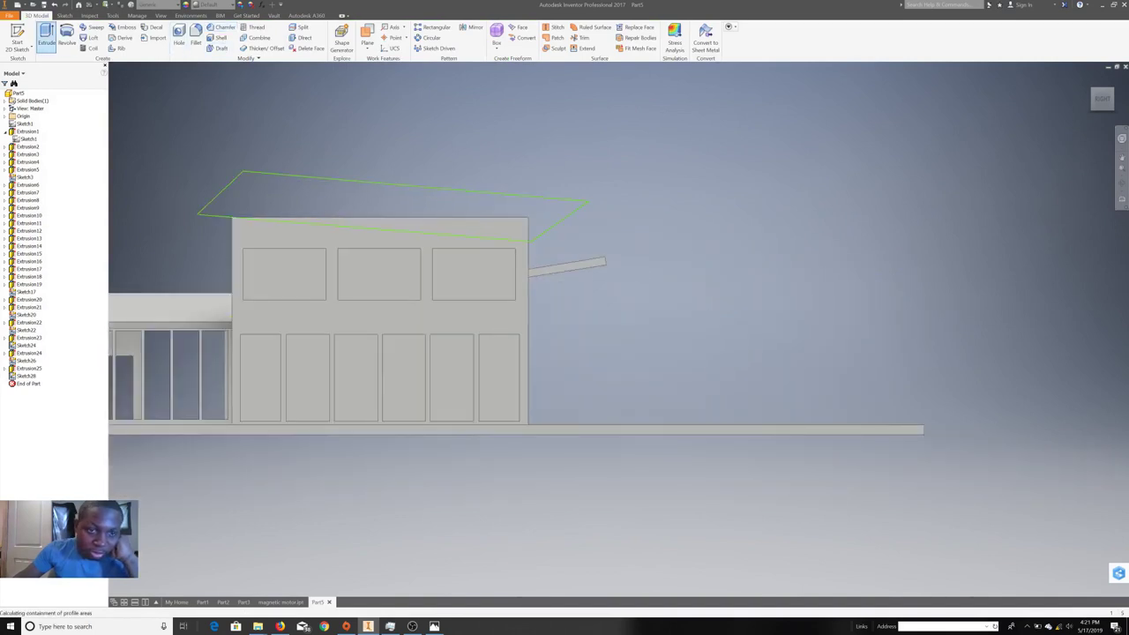
- Attempt to extrude the roof outline and dismiss the no-closed-regions warning
{"action": "left_click", "coordinate": [46, 40]}
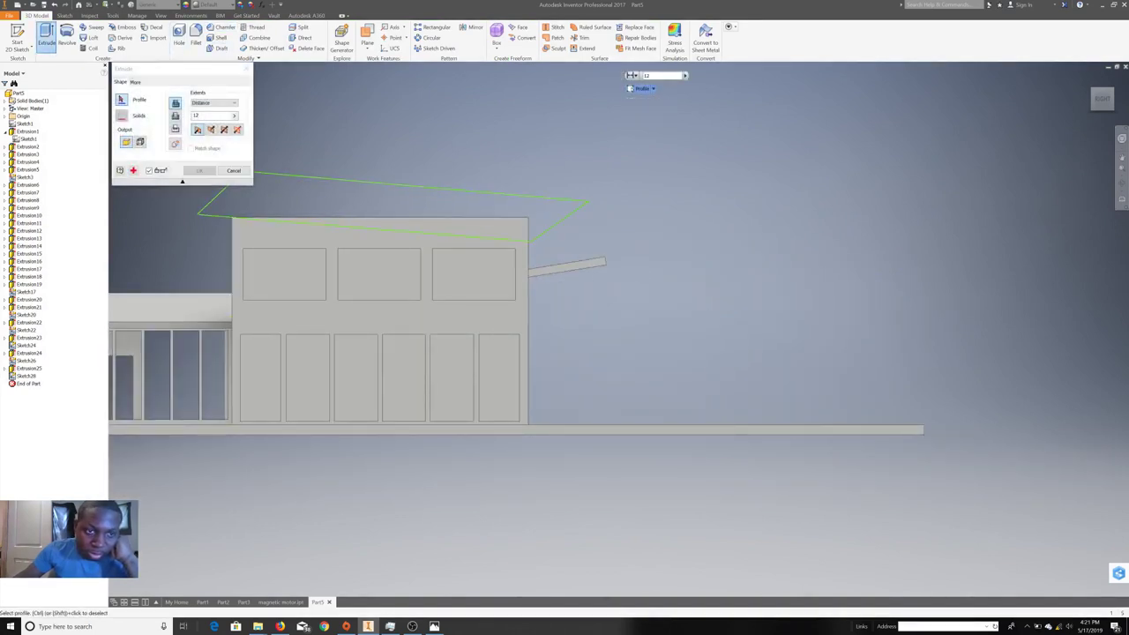
{"action": "left_click", "coordinate": [558, 221]}
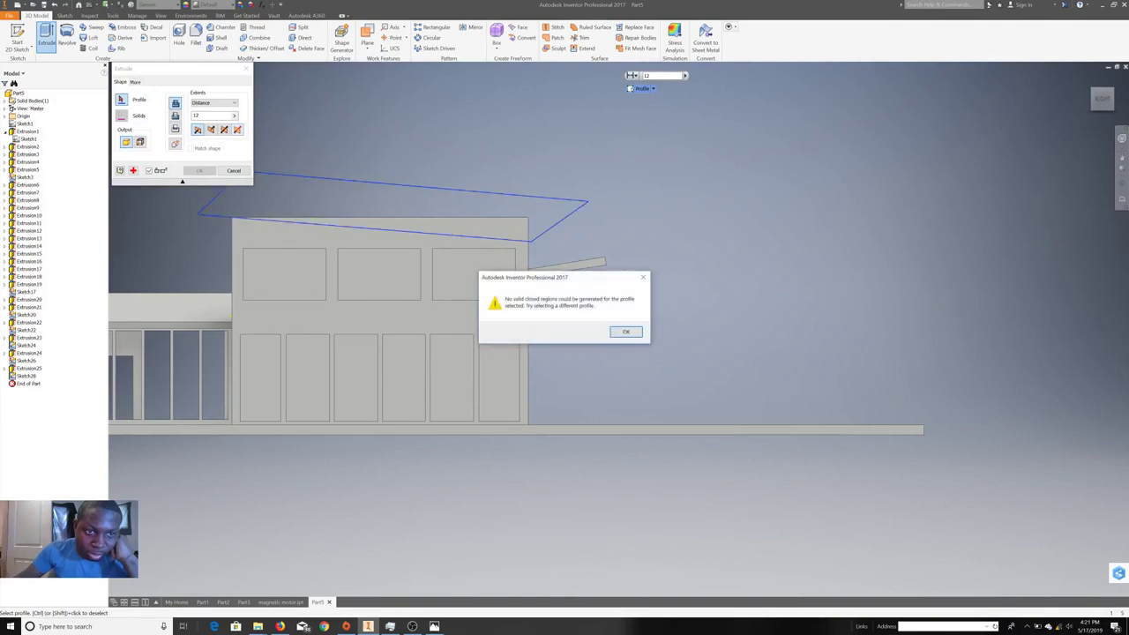
{"action": "key", "text": "Return"}
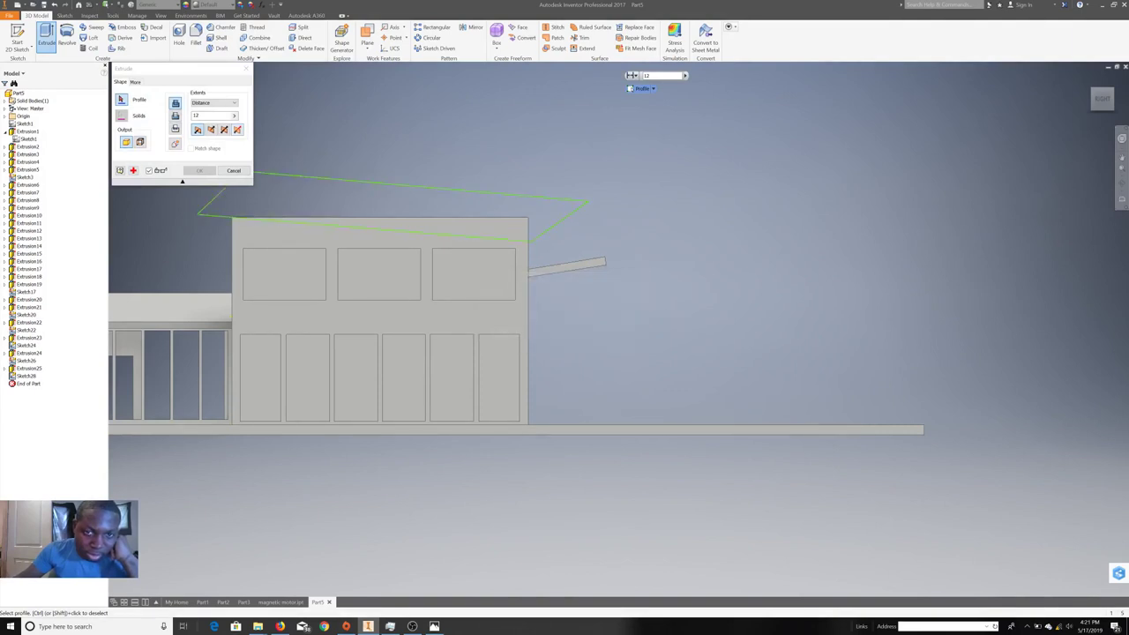
{"action": "key", "text": "Escape"}
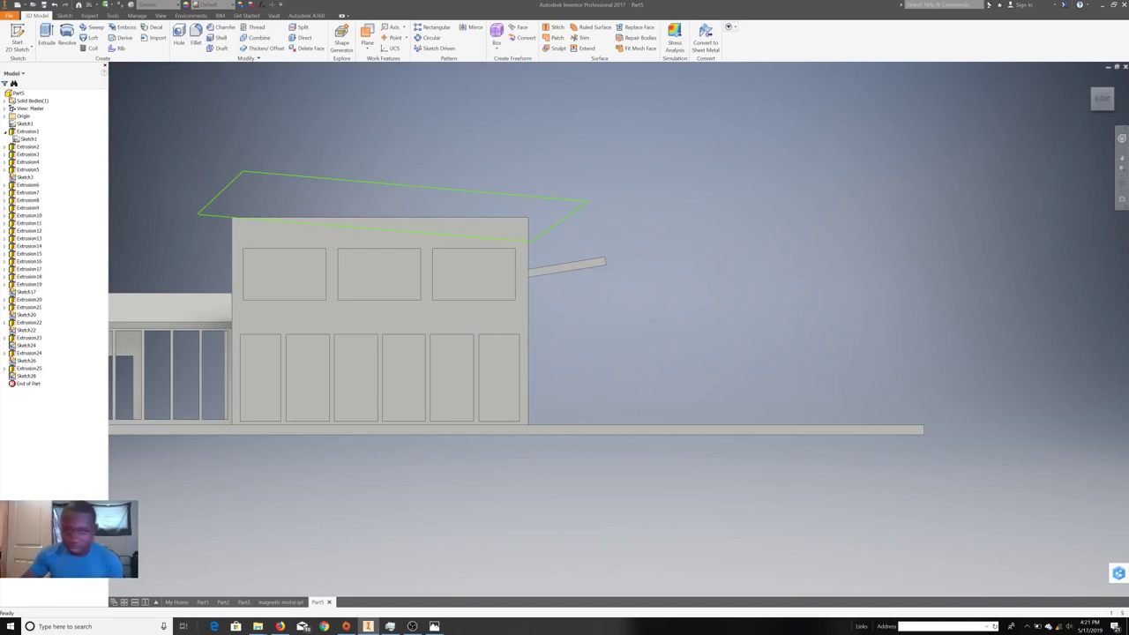
- Drag the loose line end onto the diagonal edge and reopen the roof sketch for editing
{"action": "scroll", "coordinate": [203, 220], "scroll_direction": "up", "scroll_amount": 5}
{"action": "left_click_drag", "start_coordinate": [321, 210], "coordinate": [300, 209]}
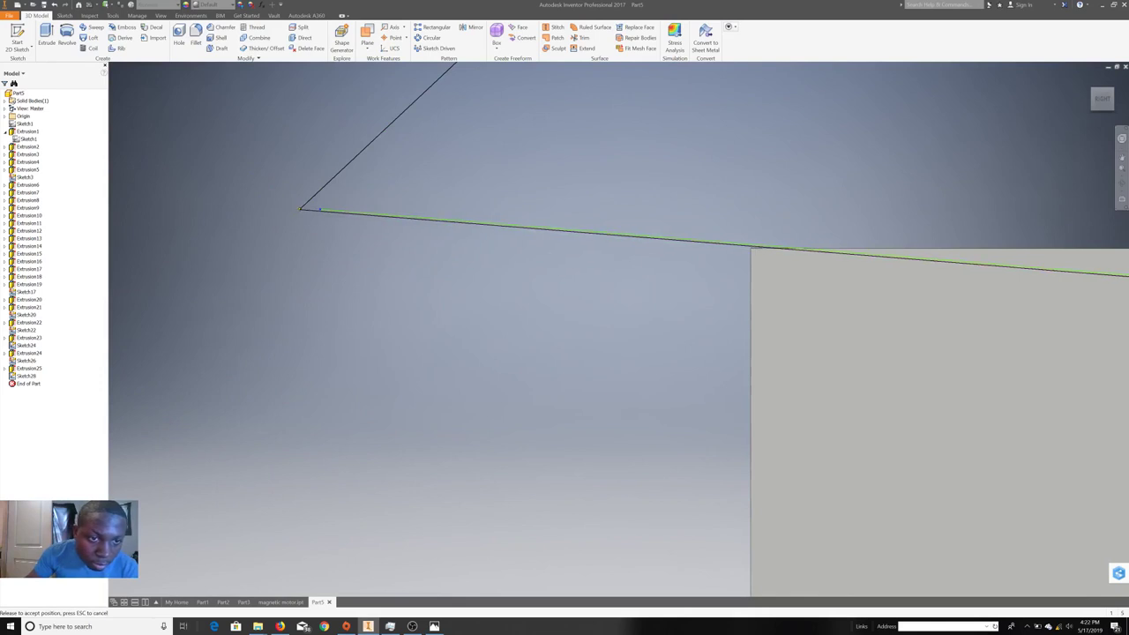
{"action": "scroll", "coordinate": [304, 210], "scroll_direction": "down", "scroll_amount": 2}
{"action": "scroll", "coordinate": [309, 212], "scroll_direction": "down", "scroll_amount": 3}
{"action": "left_click", "coordinate": [45, 37]}
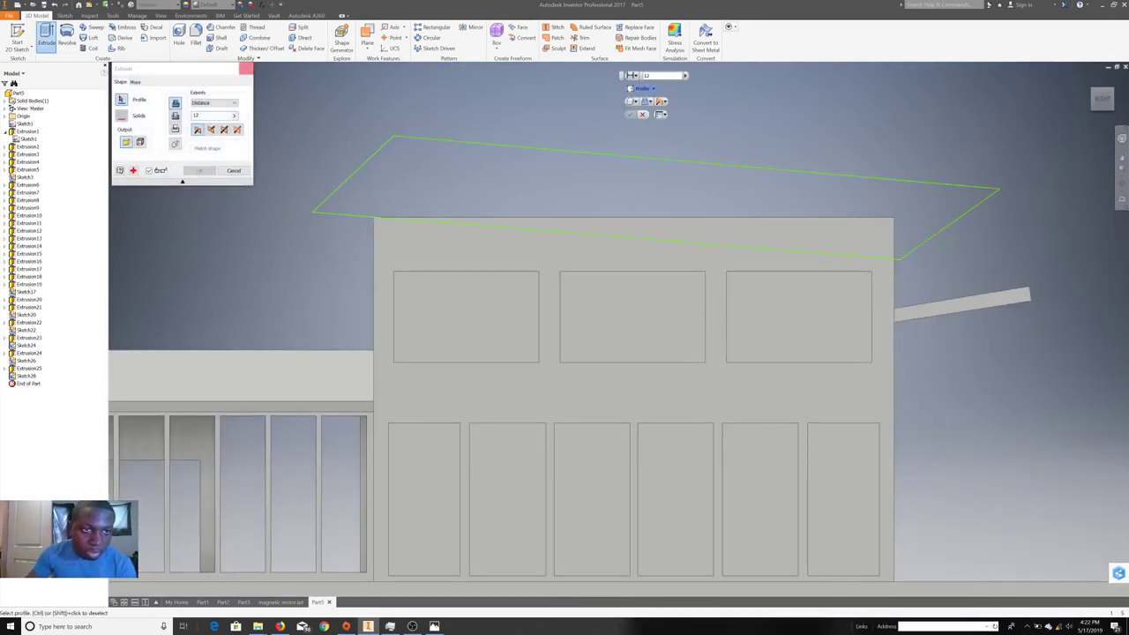
{"action": "key", "text": "Escape"}
{"action": "right_click", "coordinate": [340, 214]}
{"action": "left_click", "coordinate": [337, 238]}
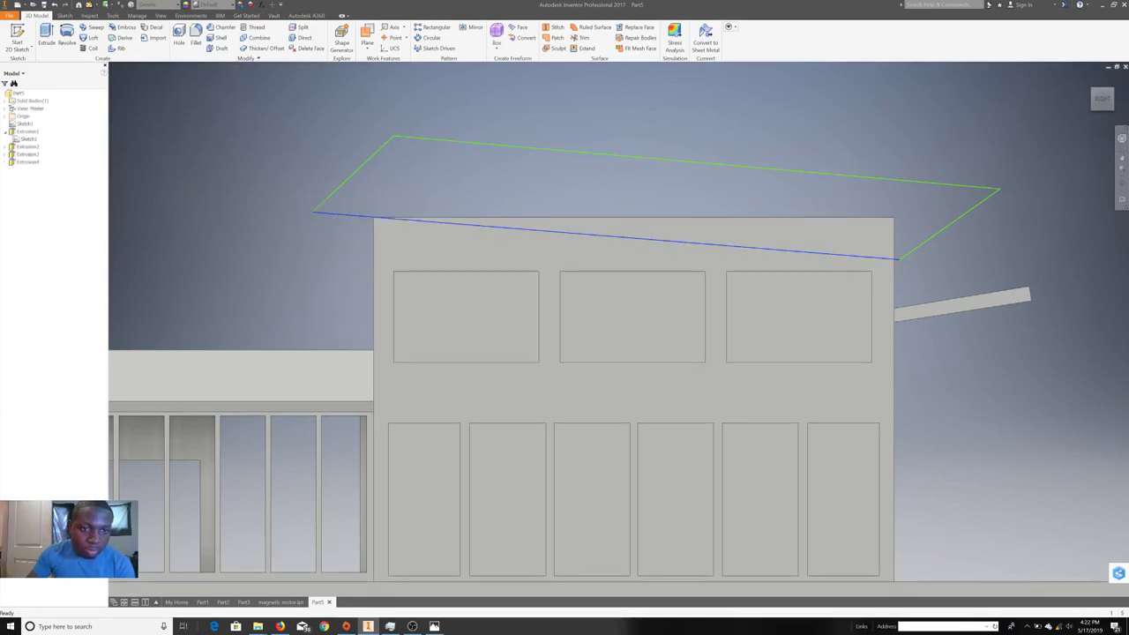
- Replace the stray roof line with one from the roof's left corner to the block's right corner
{"action": "right_click", "coordinate": [302, 185]}
{"action": "left_click", "coordinate": [300, 159]}
{"action": "key", "text": "l"}
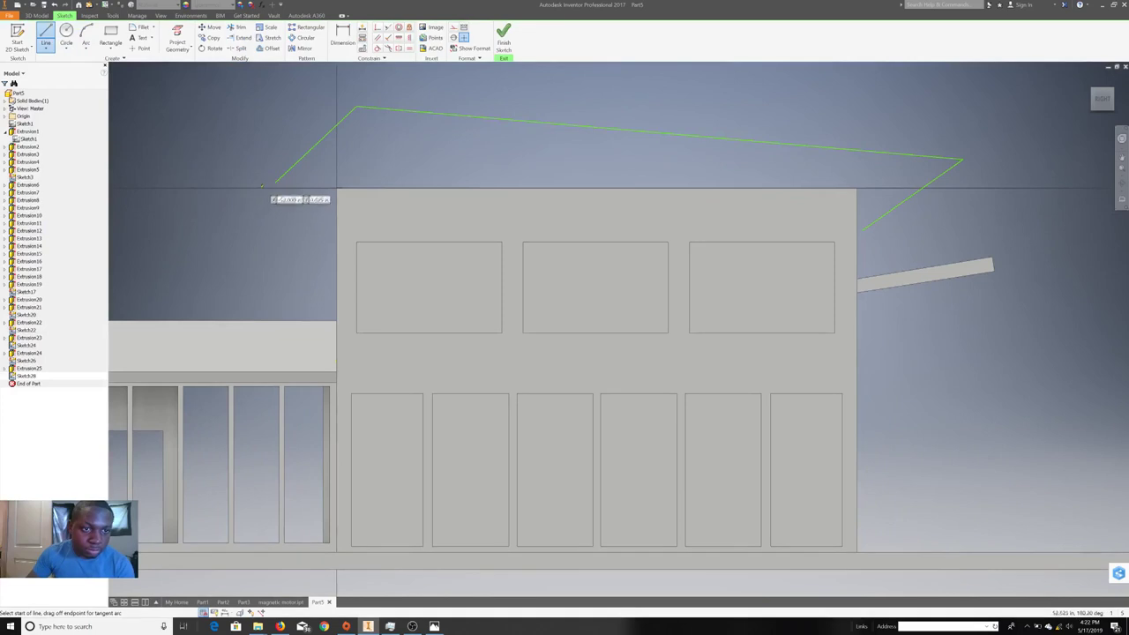
{"action": "left_click", "coordinate": [275, 182]}
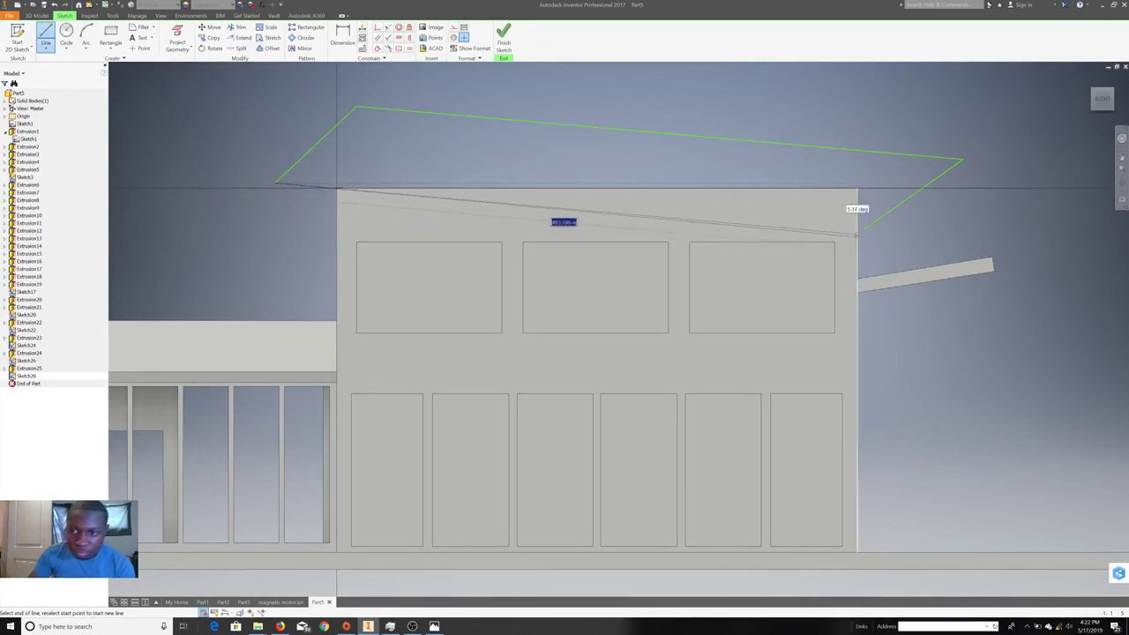
{"action": "left_click", "coordinate": [862, 231]}
{"action": "right_click", "coordinate": [871, 243]}
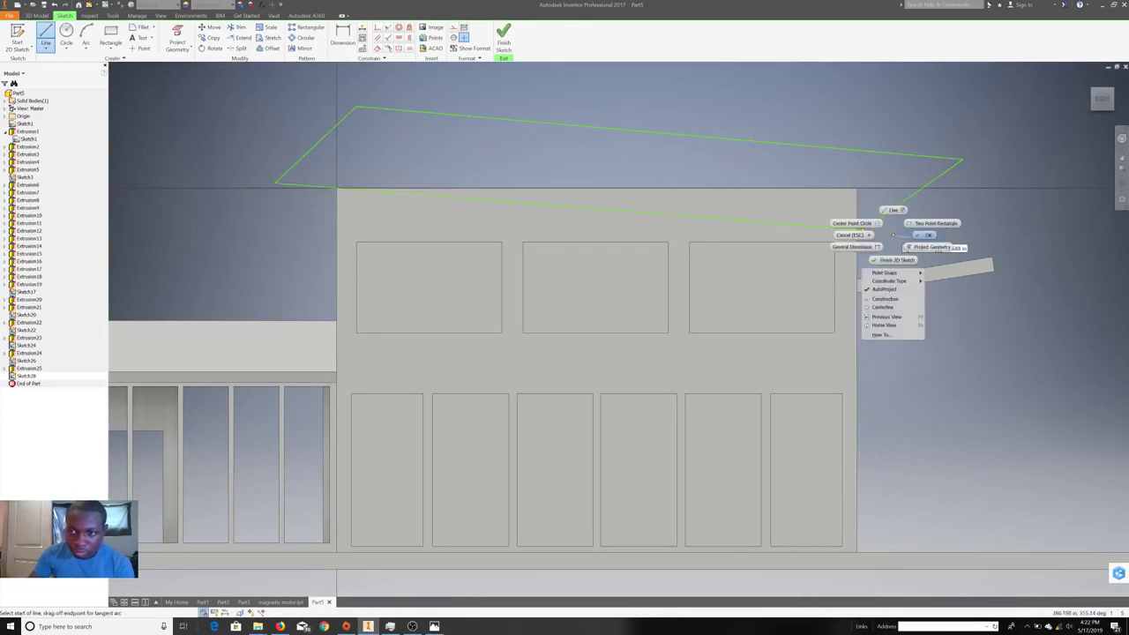
{"action": "left_click", "coordinate": [887, 255]}
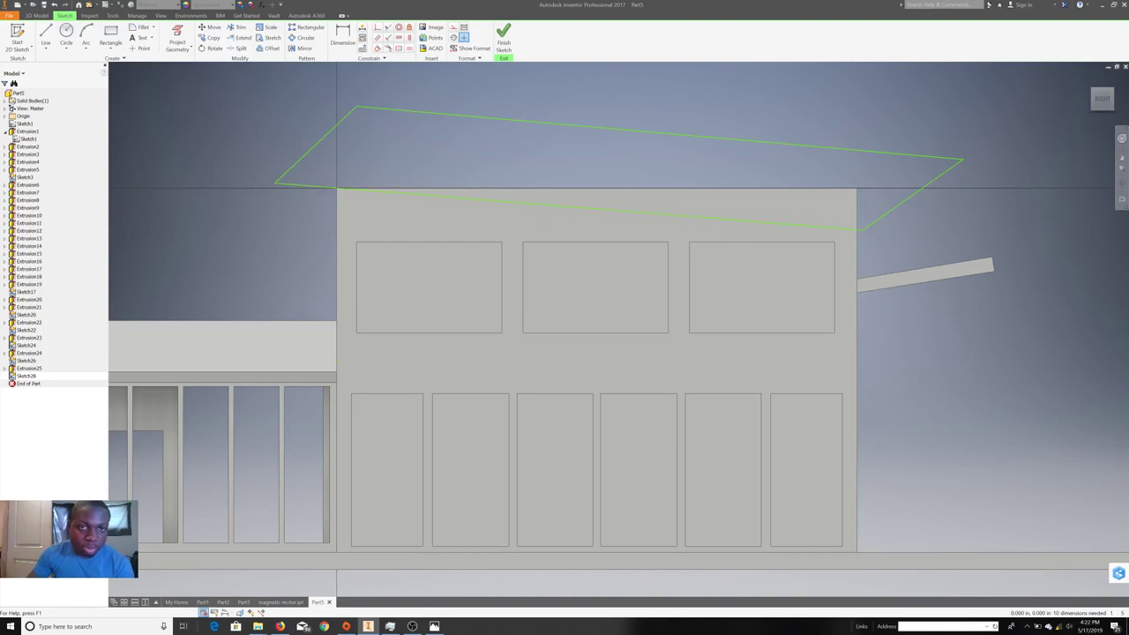
{"action": "left_click", "coordinate": [503, 37]}
- Retry the extrusion, dismiss the closed-regions error, and reopen the roof sketch zoomed out
{"action": "left_click", "coordinate": [46, 37]}
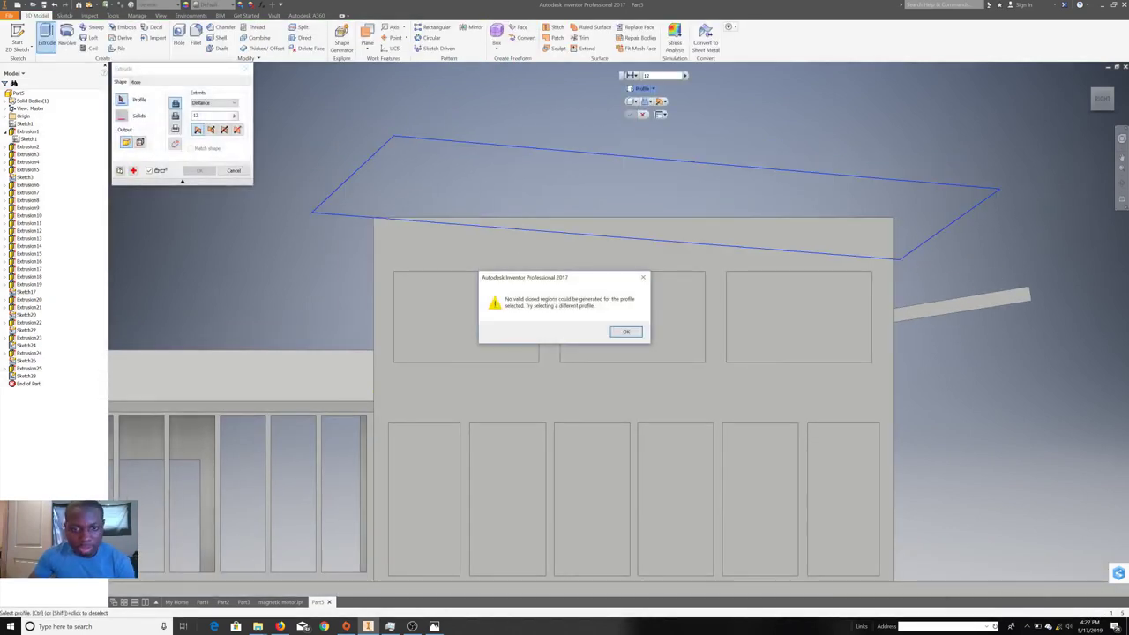
{"action": "left_click", "coordinate": [625, 331]}
{"action": "key", "text": "Escape"}
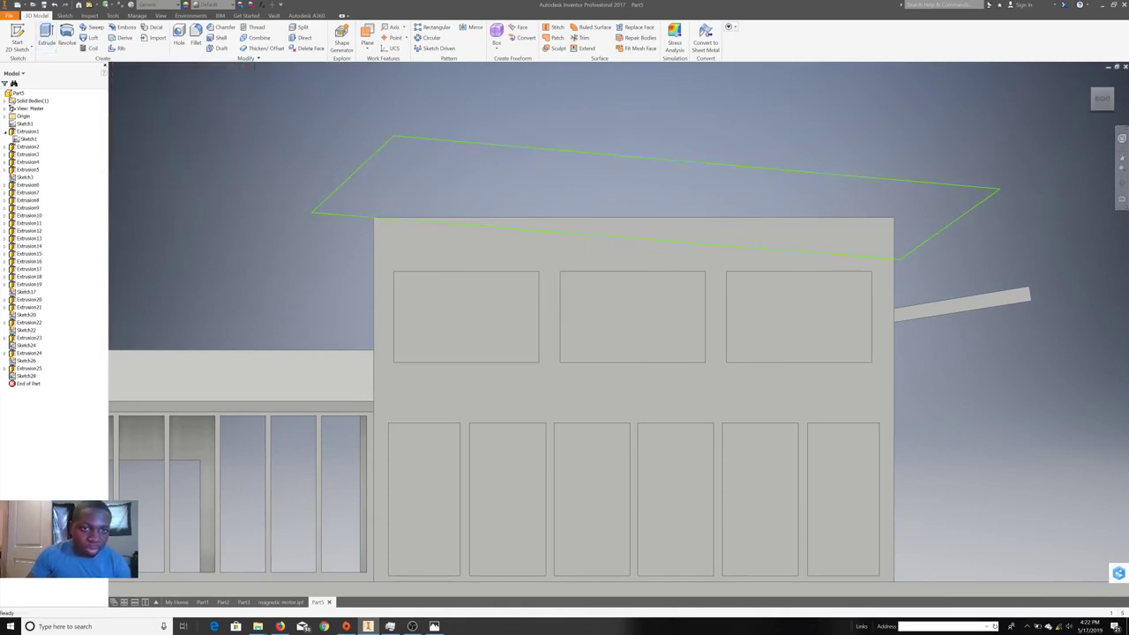
{"action": "right_click", "coordinate": [379, 150]}
{"action": "left_click", "coordinate": [385, 170]}
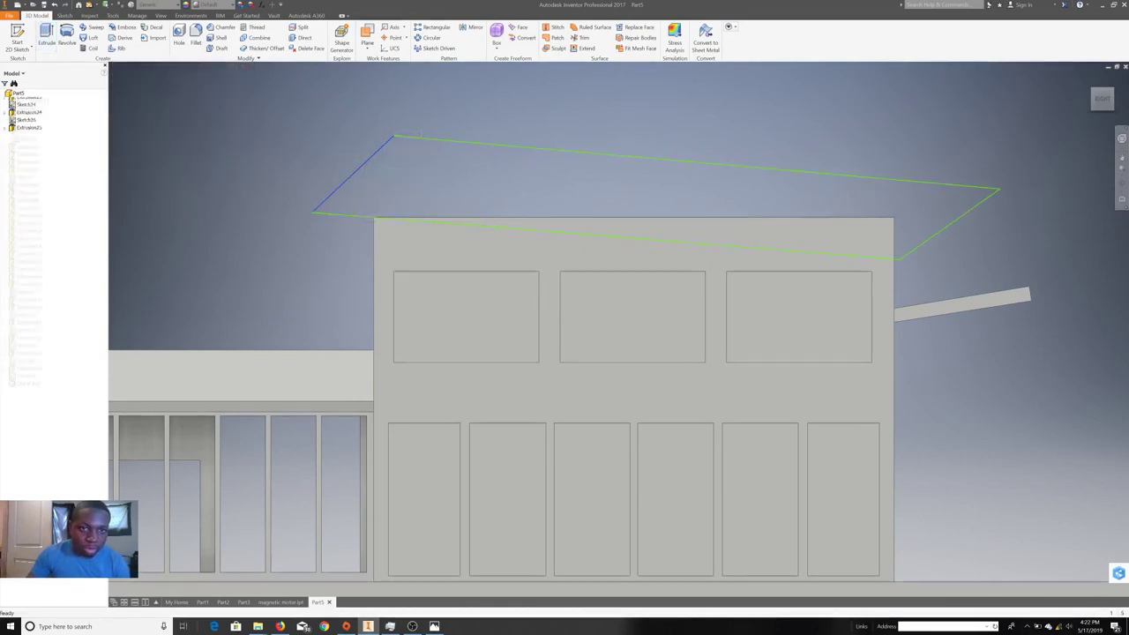
{"action": "right_click", "coordinate": [350, 114]}
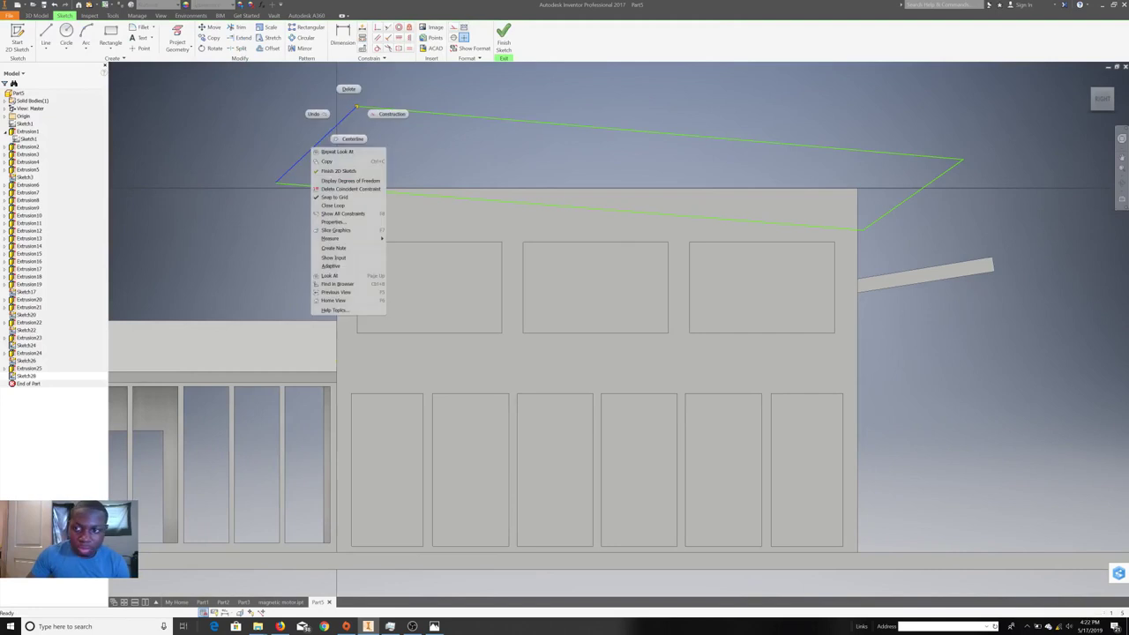
{"action": "left_click", "coordinate": [337, 151]}
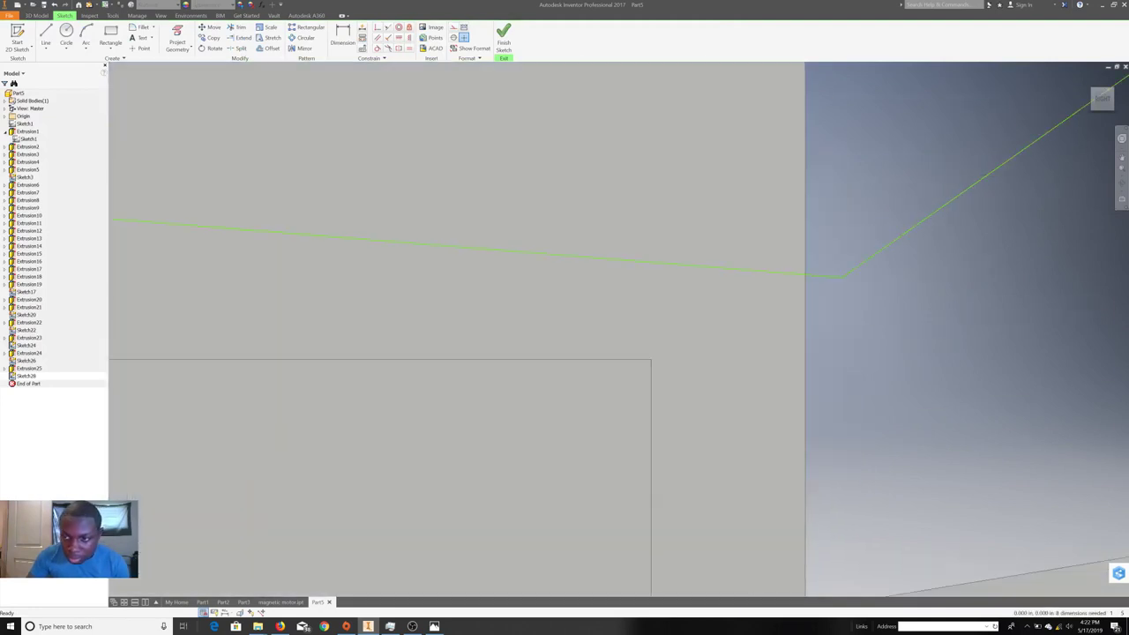
- Draw the missing edge from the lower corner to the upper left, closing the roof outline
{"action": "scroll", "coordinate": [769, 209], "scroll_direction": "up", "scroll_amount": 2}
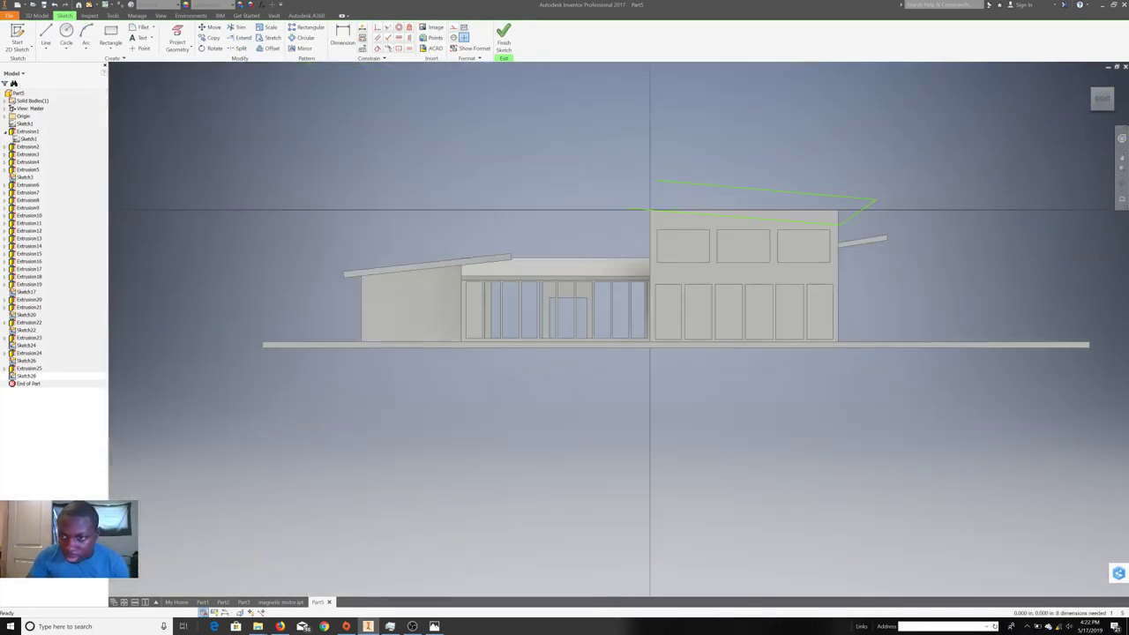
{"action": "scroll", "coordinate": [871, 201], "scroll_direction": "down", "scroll_amount": 3}
{"action": "scroll", "coordinate": [872, 201], "scroll_direction": "down", "scroll_amount": 2}
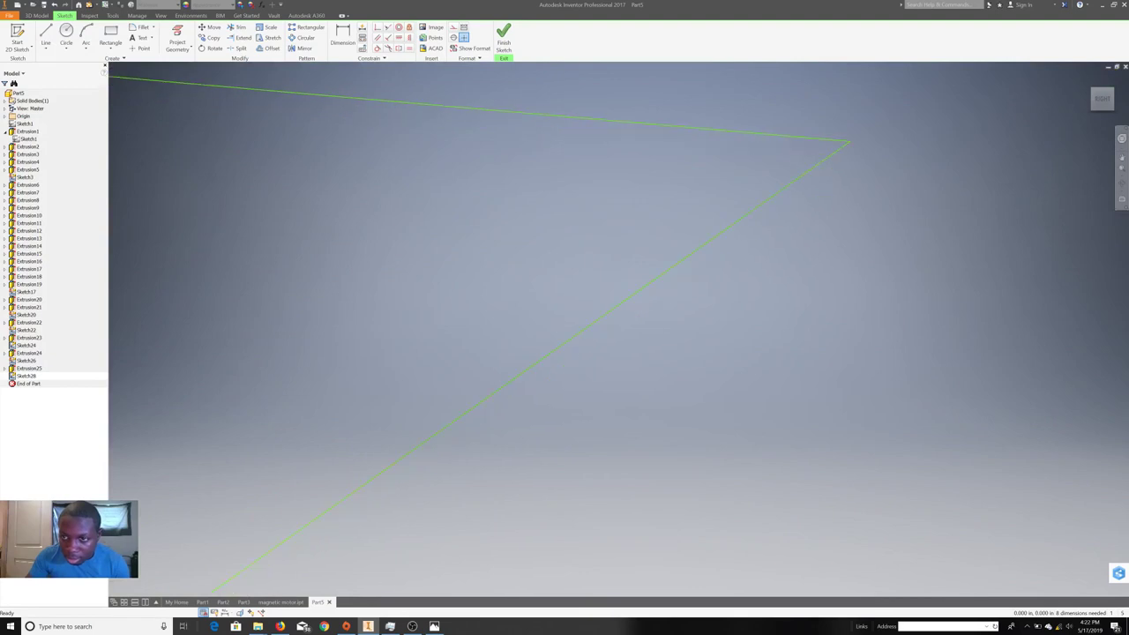
{"action": "scroll", "coordinate": [801, 250], "scroll_direction": "up", "scroll_amount": 3}
{"action": "key", "text": "l"}
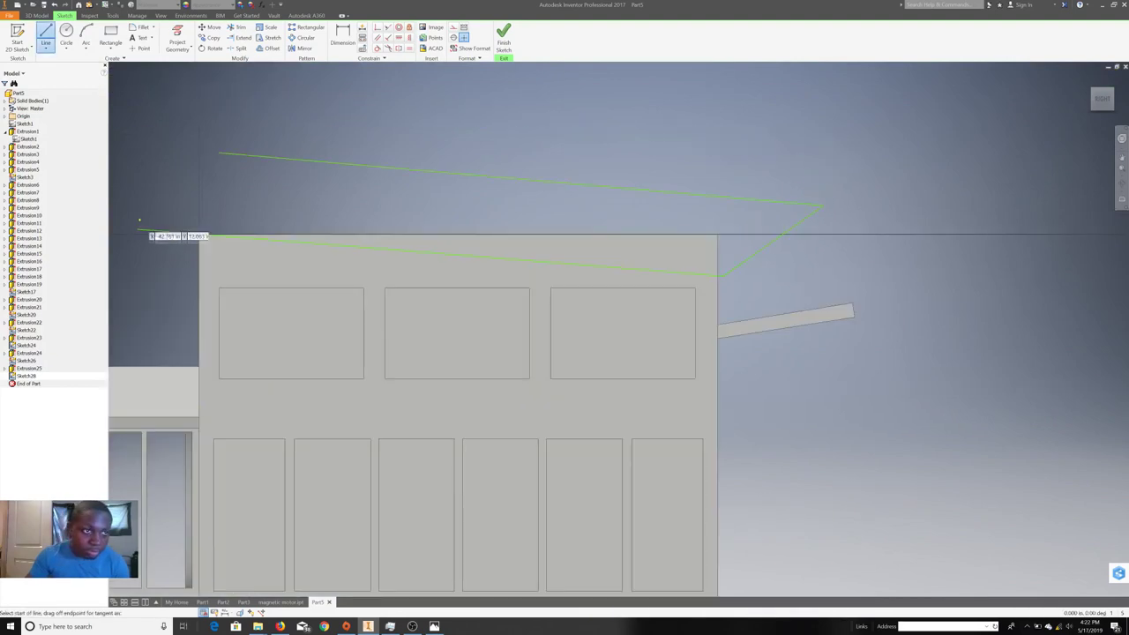
{"action": "left_click", "coordinate": [136, 230]}
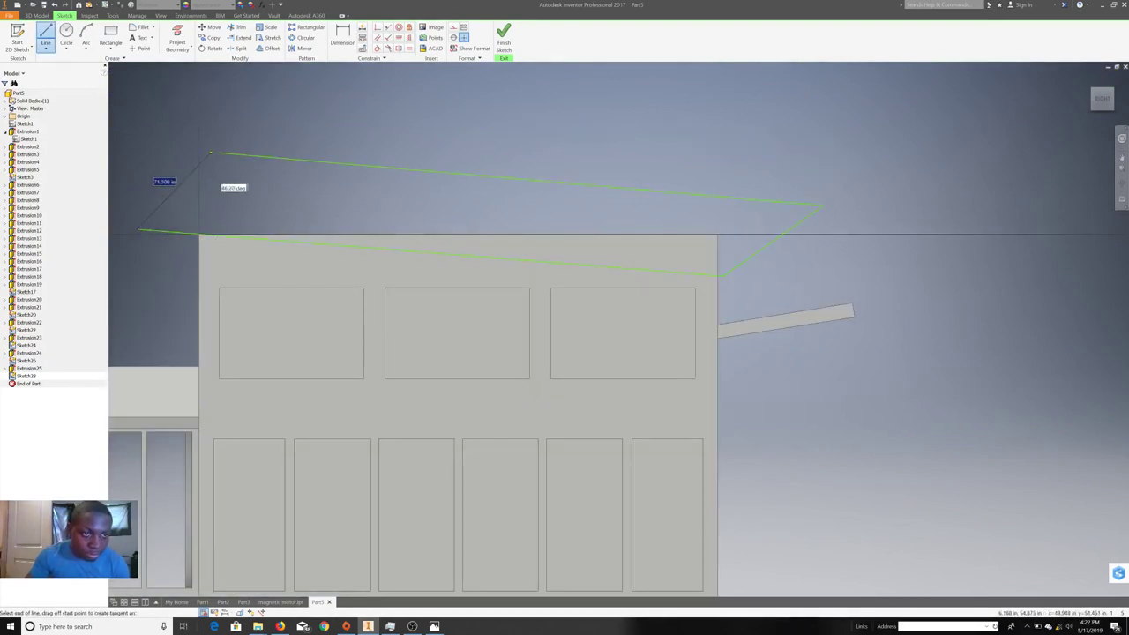
{"action": "left_click", "coordinate": [220, 154]}
{"action": "left_click", "coordinate": [503, 37]}
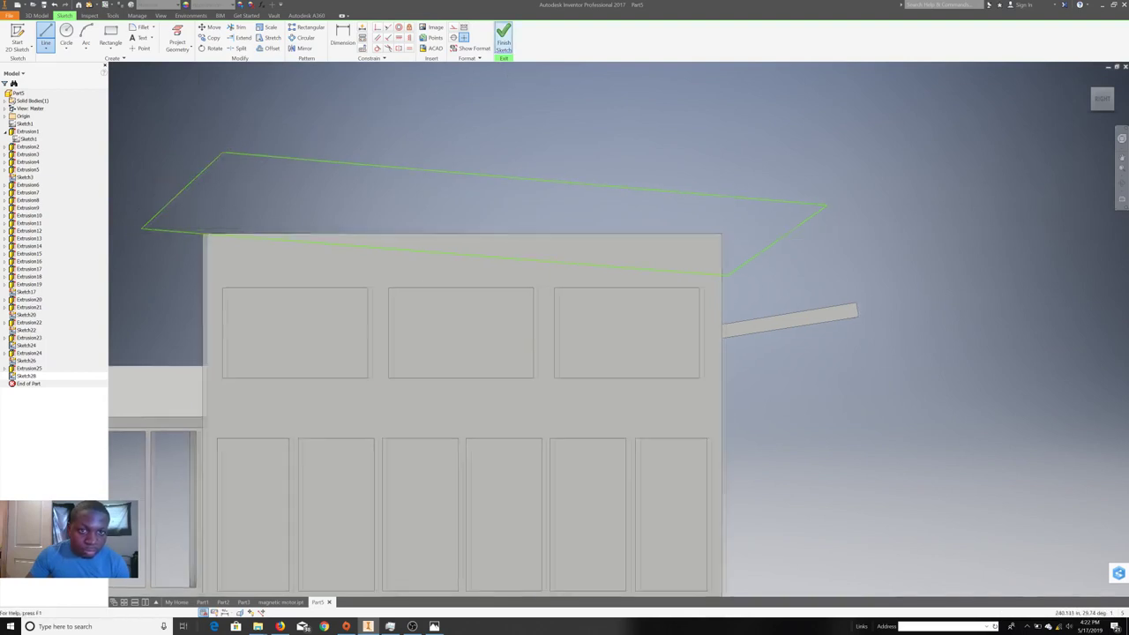
{"action": "key", "text": "e"}
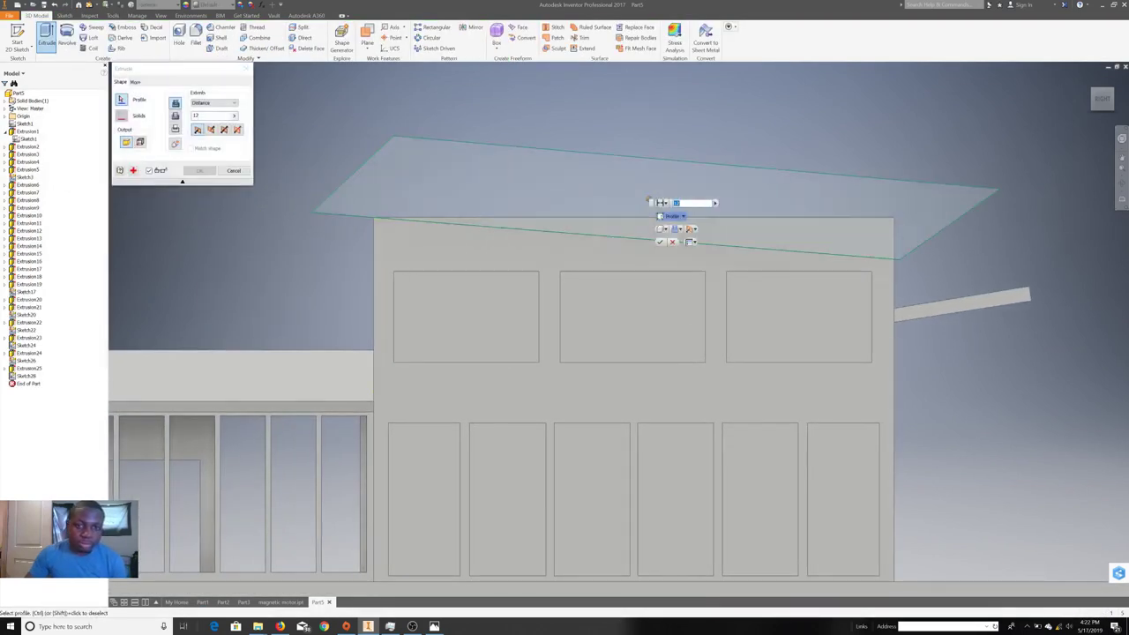
- Extrude the roof profile 677 in across the building
{"action": "key", "text": "F6"}
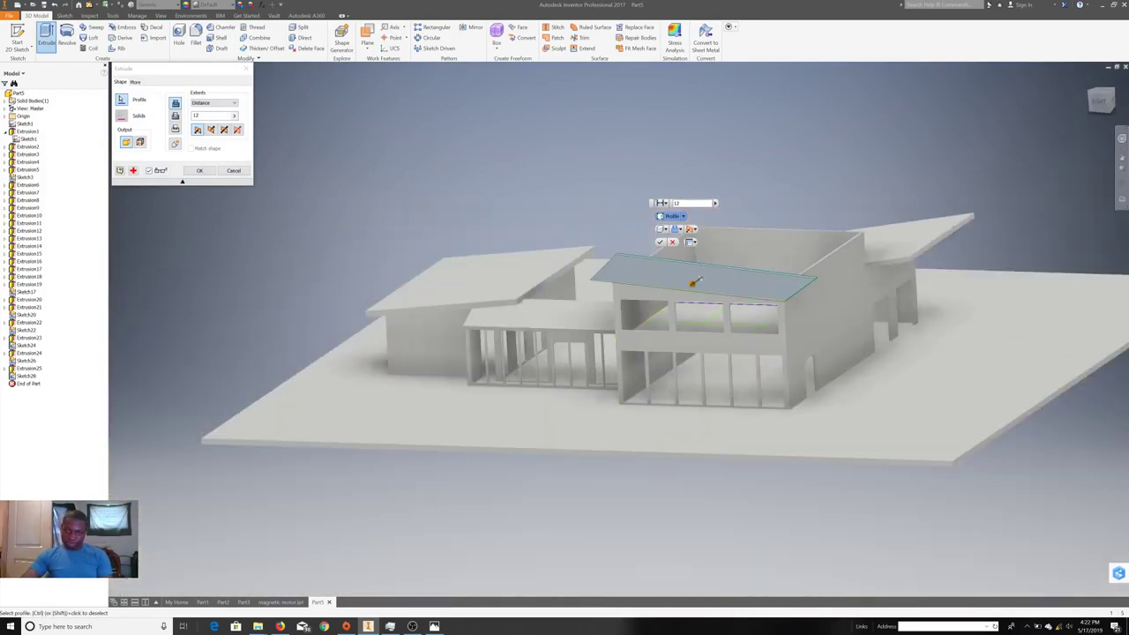
{"action": "left_click_drag", "start_coordinate": [694, 282], "coordinate": [820, 197]}
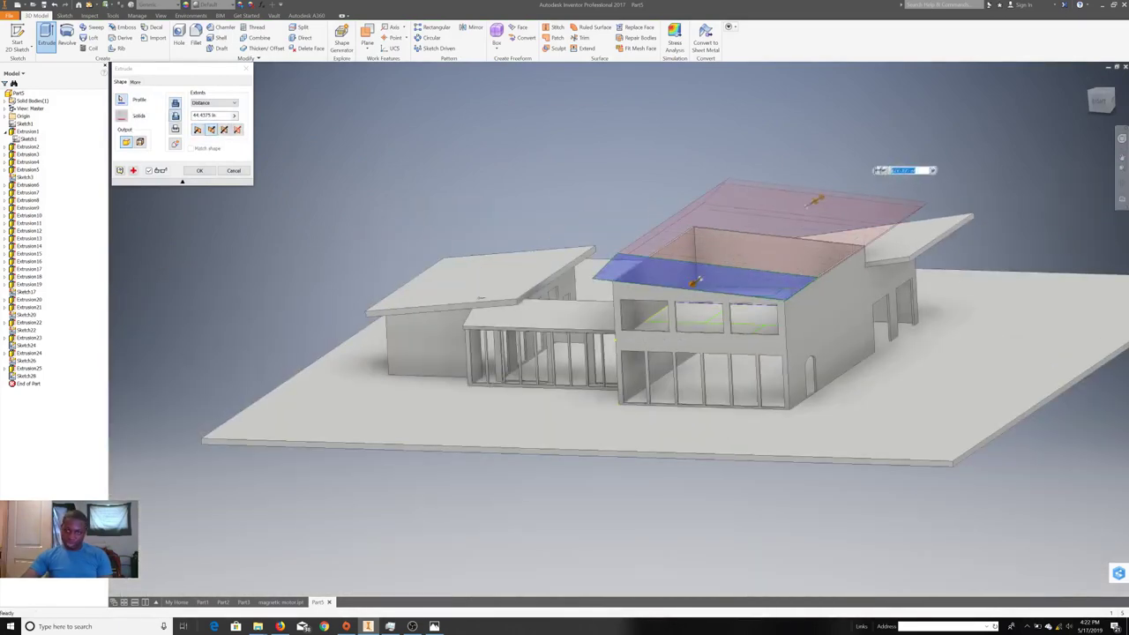
{"action": "left_click", "coordinate": [880, 207]}
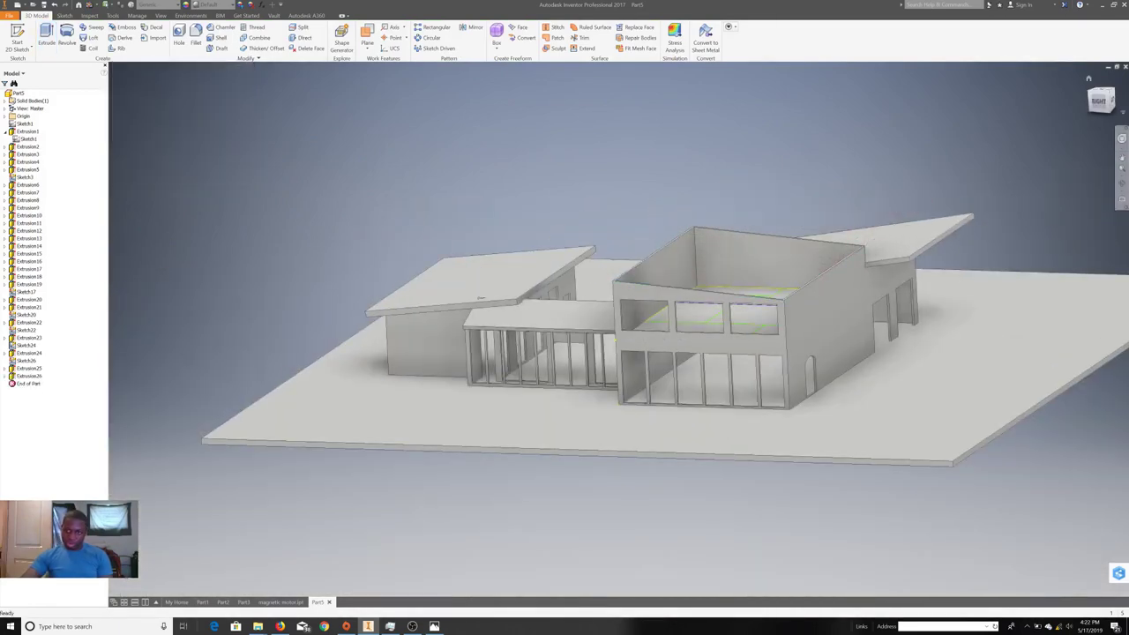
- From the front view, start a new sketch on the tall block's front face
{"action": "left_click", "coordinate": [1100, 99]}
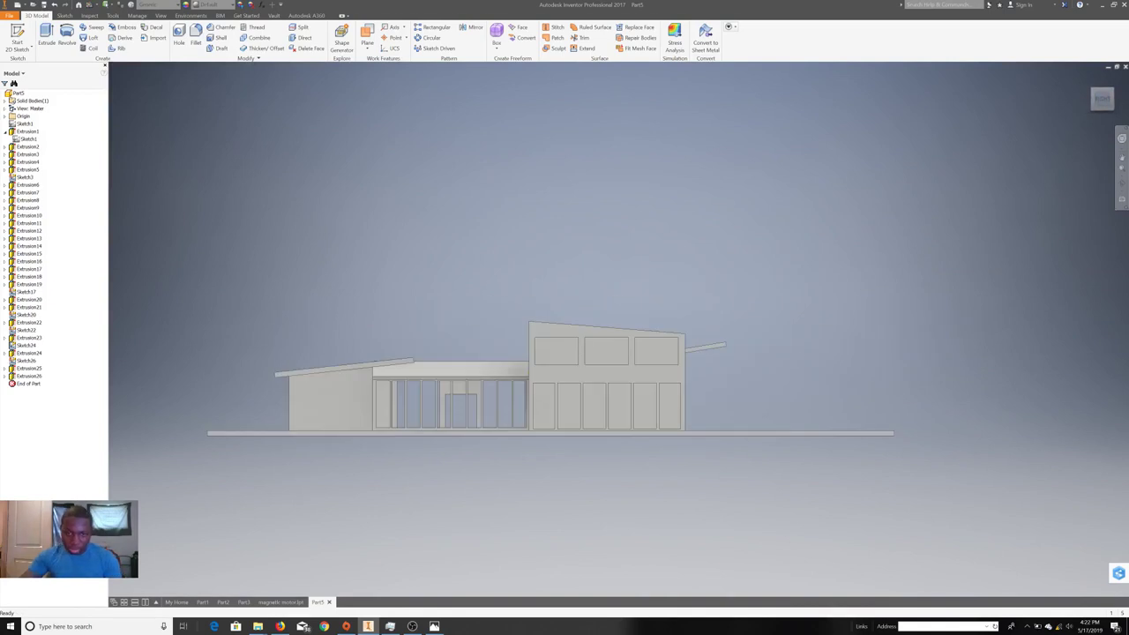
{"action": "right_click", "coordinate": [563, 334]}
{"action": "left_click", "coordinate": [565, 358]}
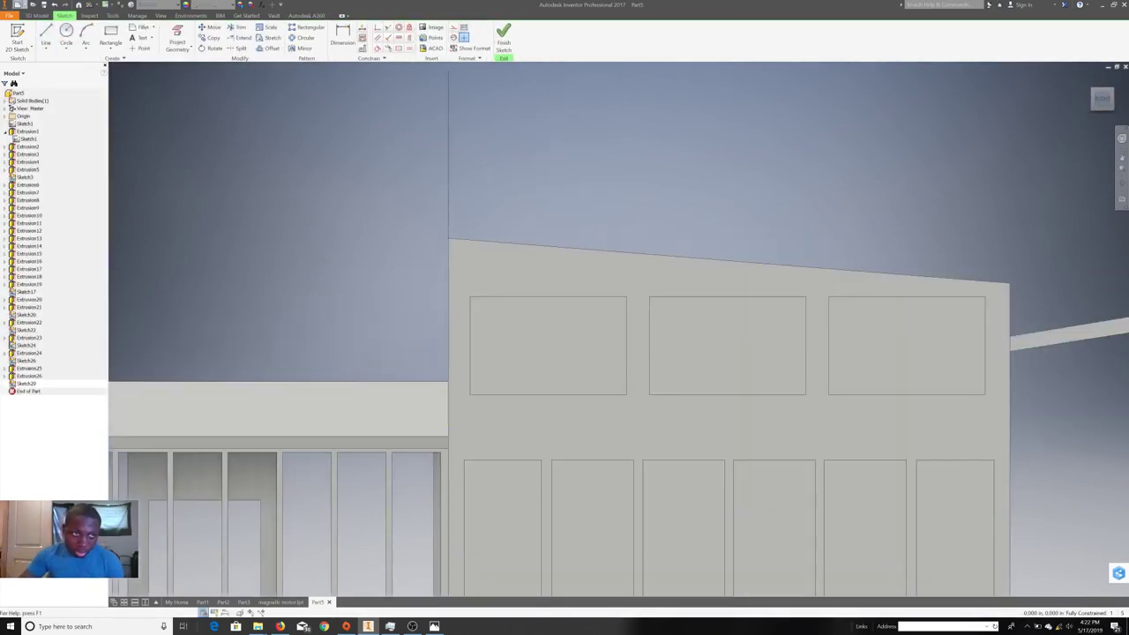
- Draw the sloped roof slab lines from the tall block's upper left corner, overhanging past the left wall
{"action": "left_click", "coordinate": [45, 36]}
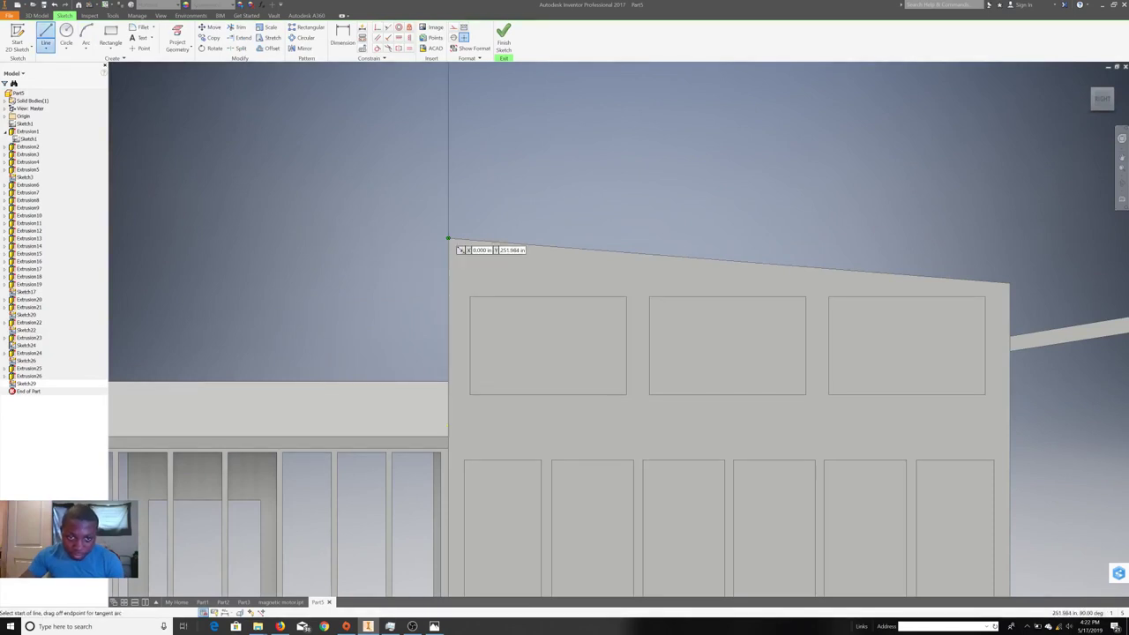
{"action": "left_click", "coordinate": [448, 239]}
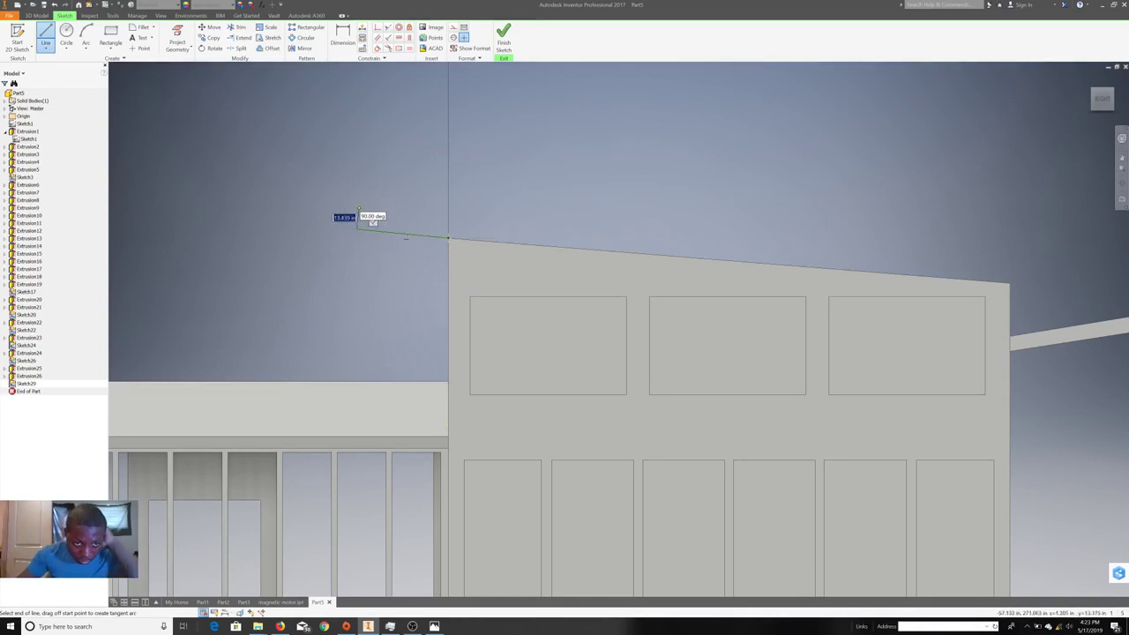
{"action": "left_click", "coordinate": [358, 227]}
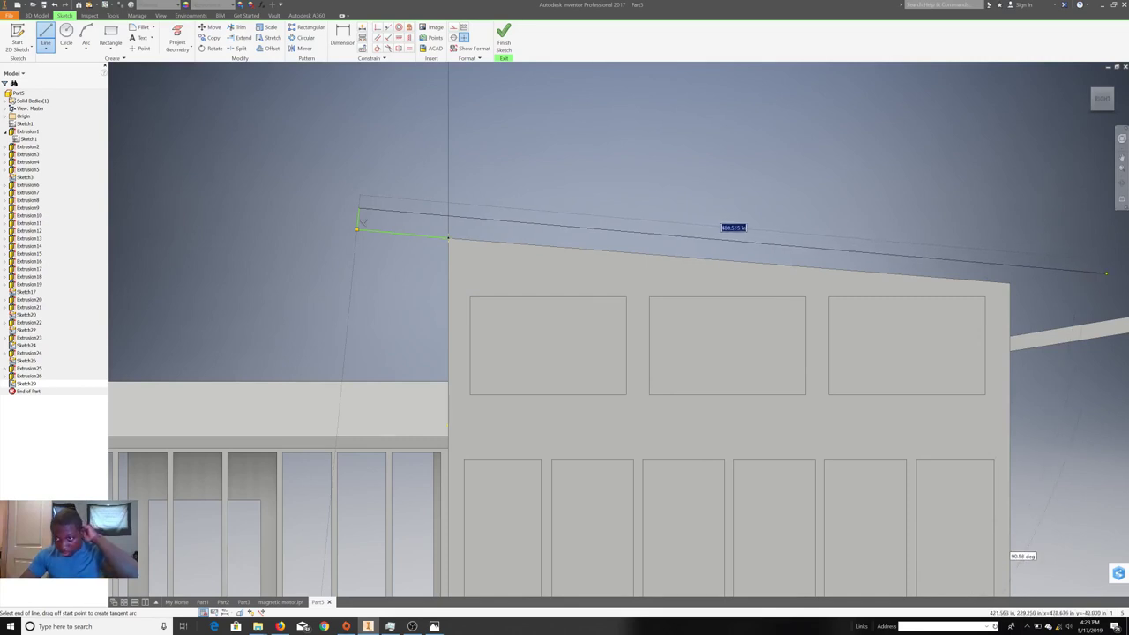
{"action": "middle_click_drag", "start_coordinate": [1110, 272], "coordinate": [776, 205]}
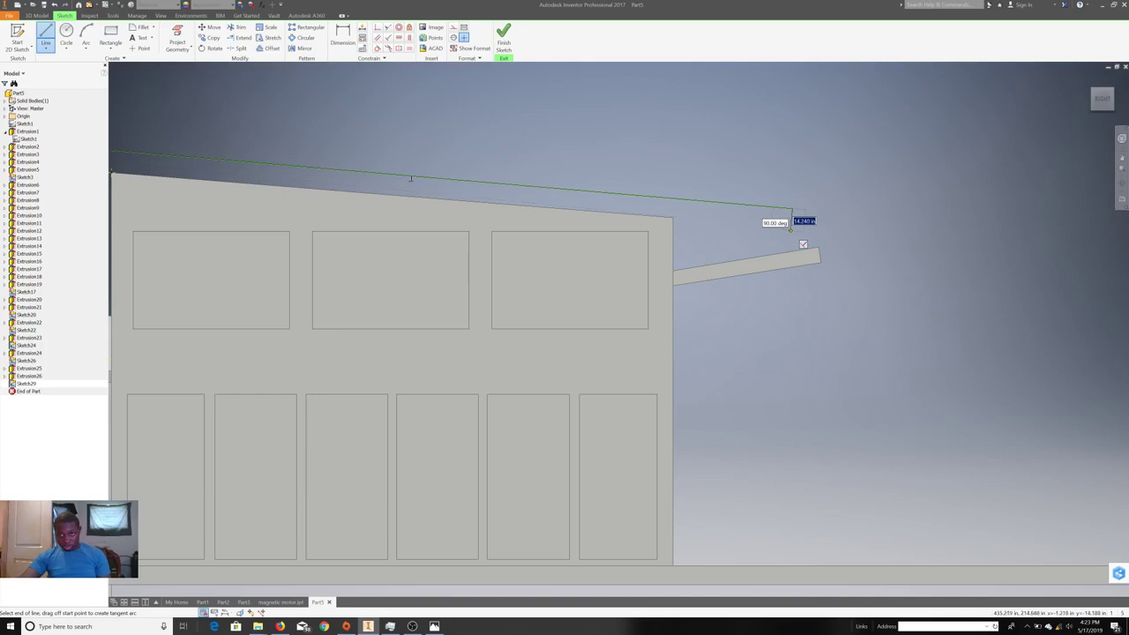
{"action": "scroll", "coordinate": [791, 227], "scroll_direction": "down", "scroll_amount": 3}
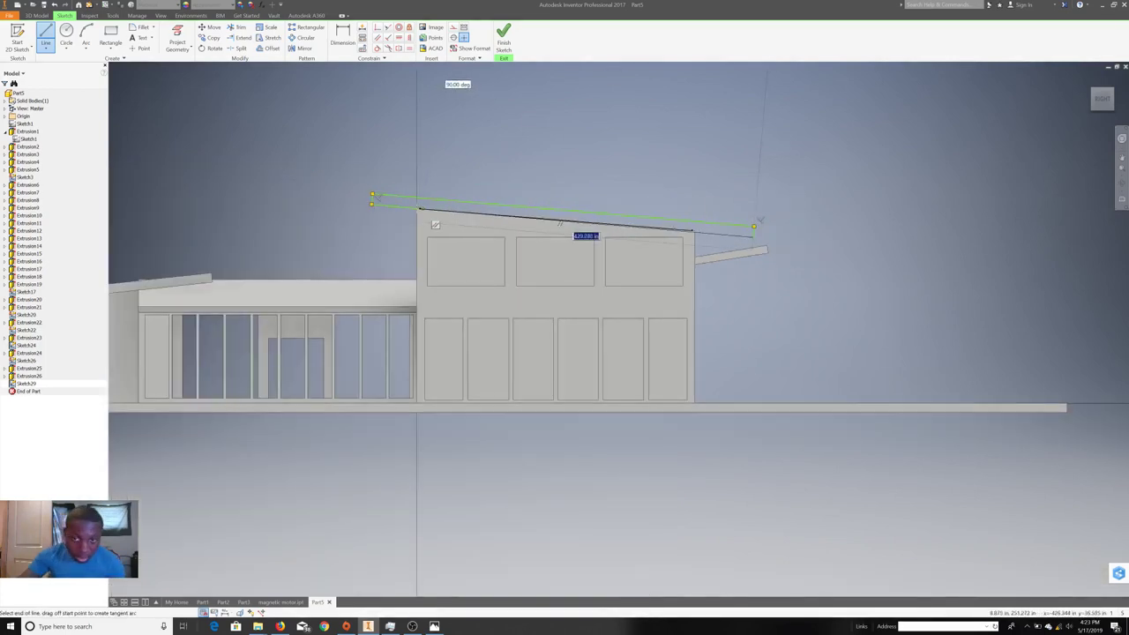
{"action": "scroll", "coordinate": [757, 222], "scroll_direction": "up", "scroll_amount": 3}
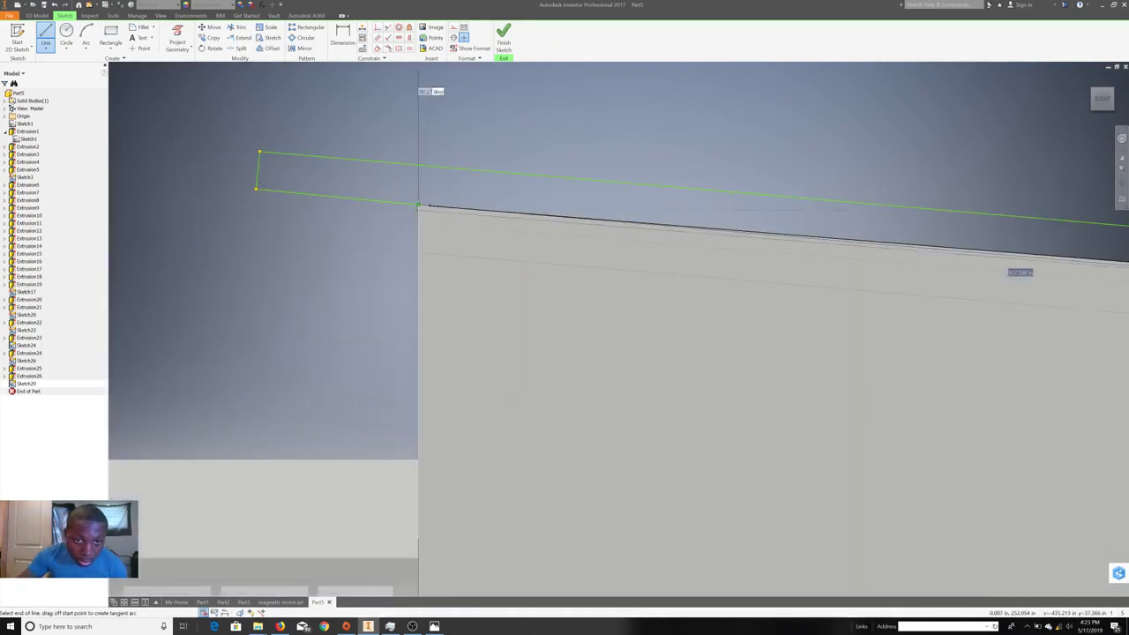
{"action": "scroll", "coordinate": [911, 238], "scroll_direction": "down", "scroll_amount": 2}
{"action": "scroll", "coordinate": [910, 238], "scroll_direction": "down", "scroll_amount": 1}
{"action": "right_click", "coordinate": [962, 240]}
{"action": "left_click", "coordinate": [953, 259]}
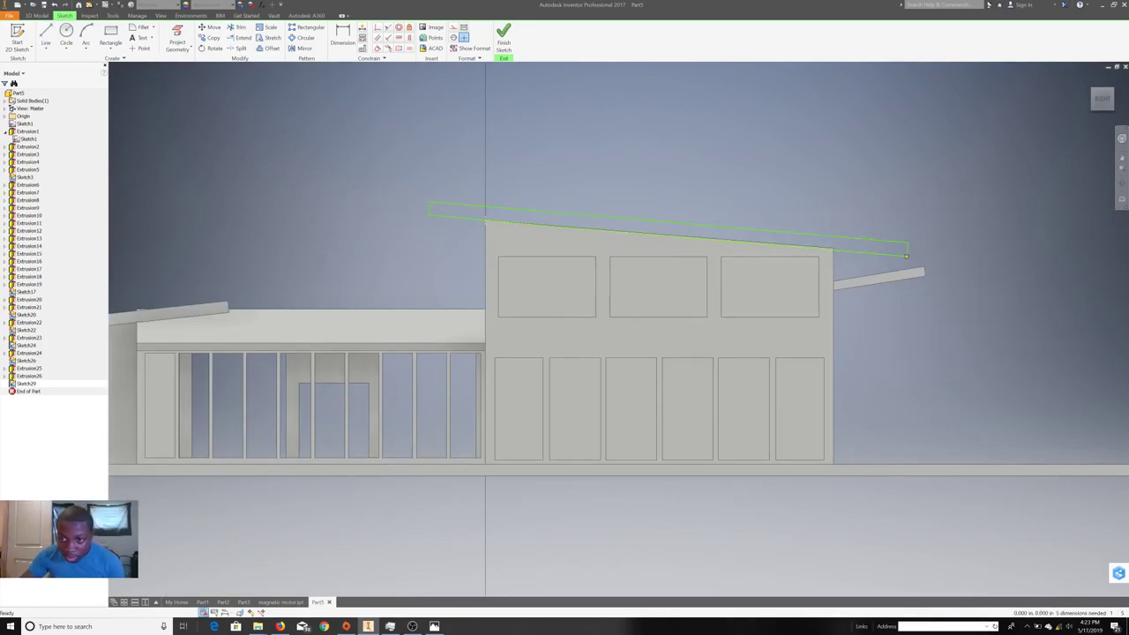
- Drag a corner of the roof slab outline into place and finish Sketch29
{"action": "left_click_drag", "start_coordinate": [906, 254], "coordinate": [906, 252]}
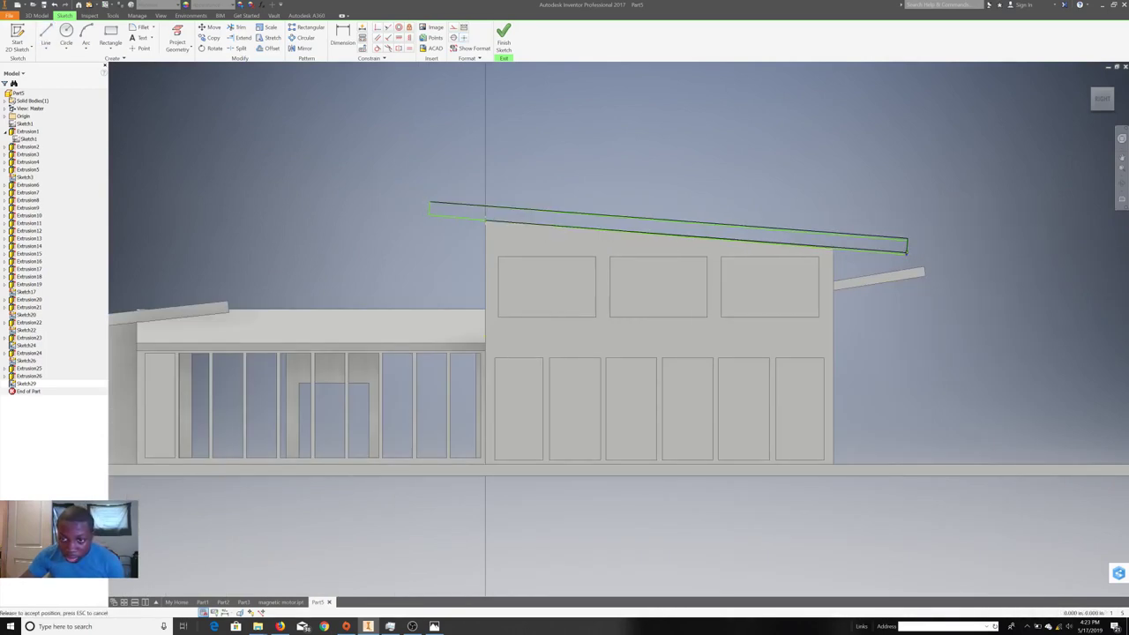
{"action": "right_click", "coordinate": [950, 252]}
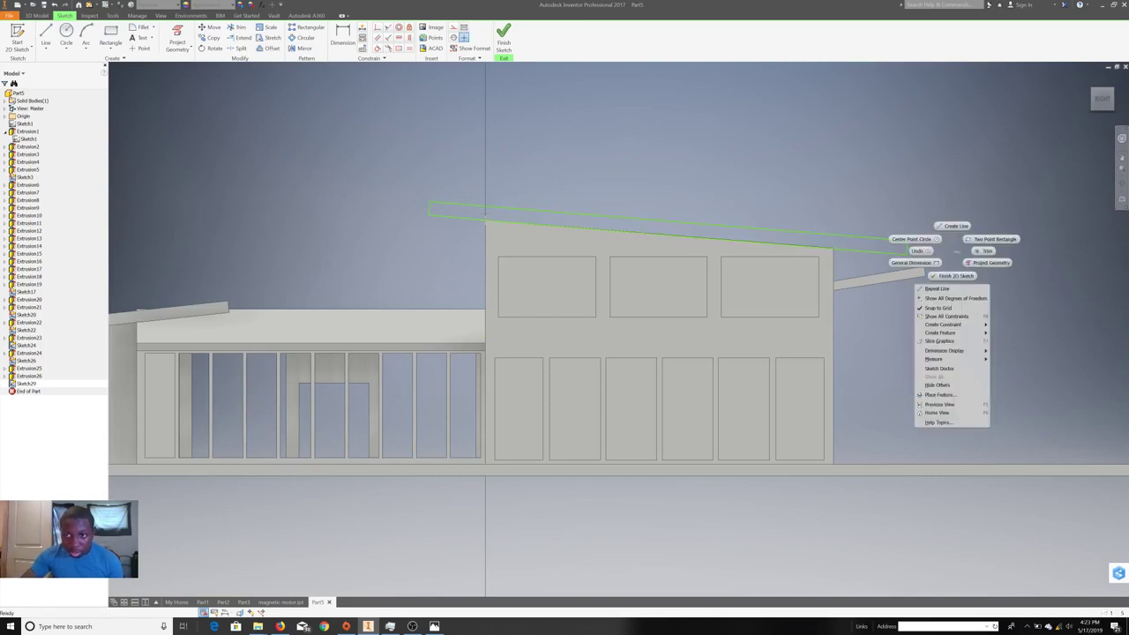
{"action": "key", "text": "Escape"}
{"action": "scroll", "coordinate": [565, 397], "scroll_direction": "down", "scroll_amount": 5}
{"action": "left_click", "coordinate": [503, 40]}
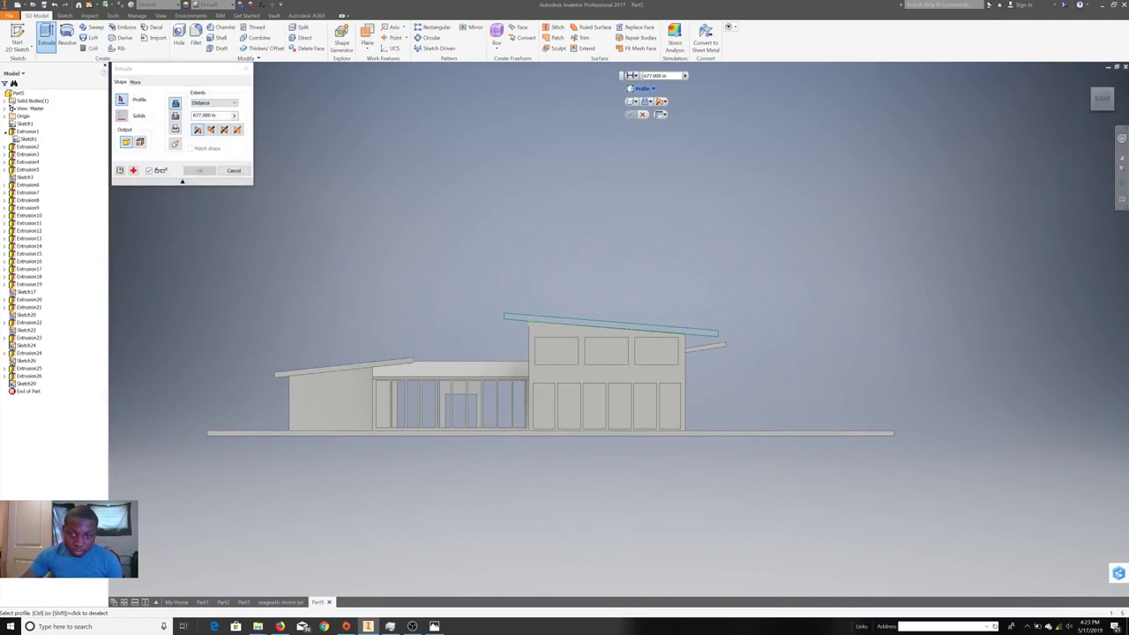
- Extrude the roof slab outline, trying symmetric and flipped directions until it extends over the roof
{"action": "left_click", "coordinate": [1094, 90]}
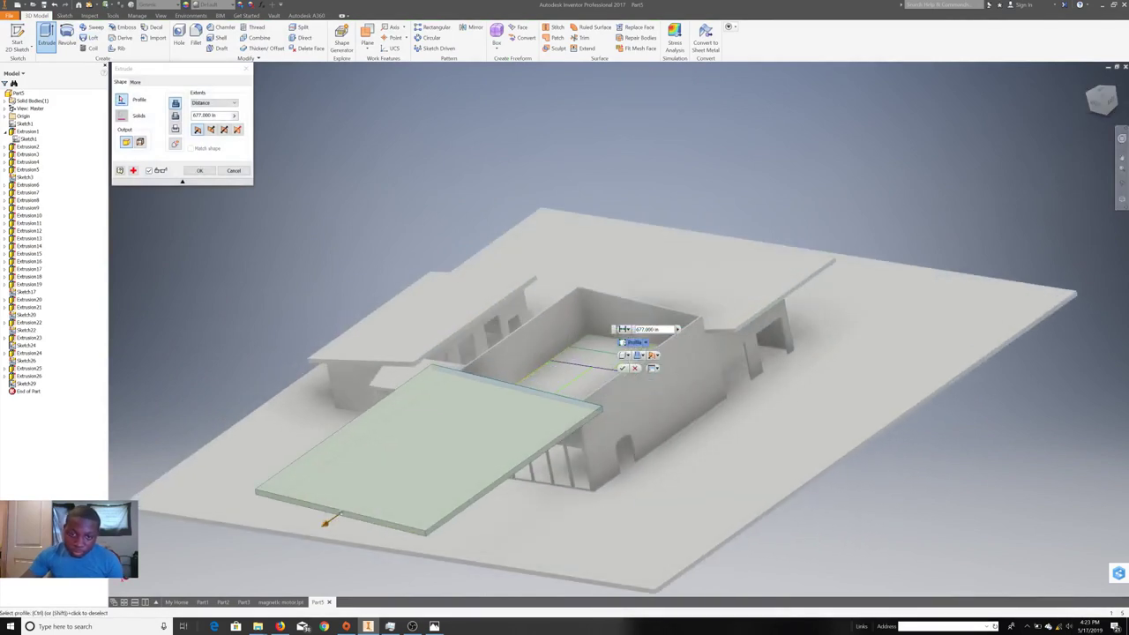
{"action": "left_click", "coordinate": [654, 355]}
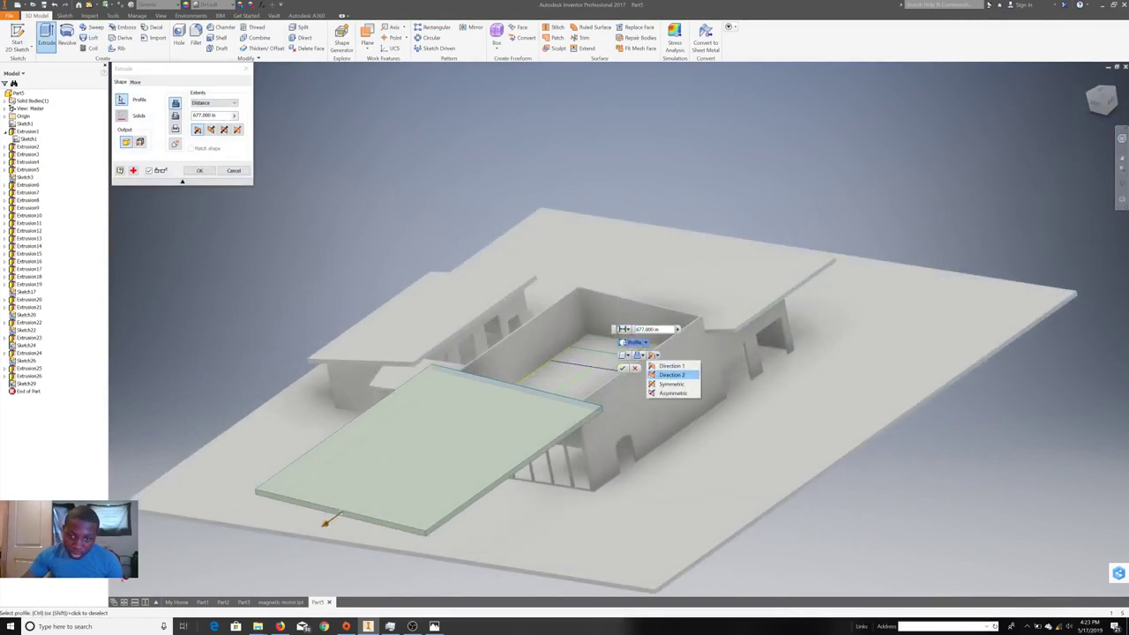
{"action": "left_click", "coordinate": [670, 384]}
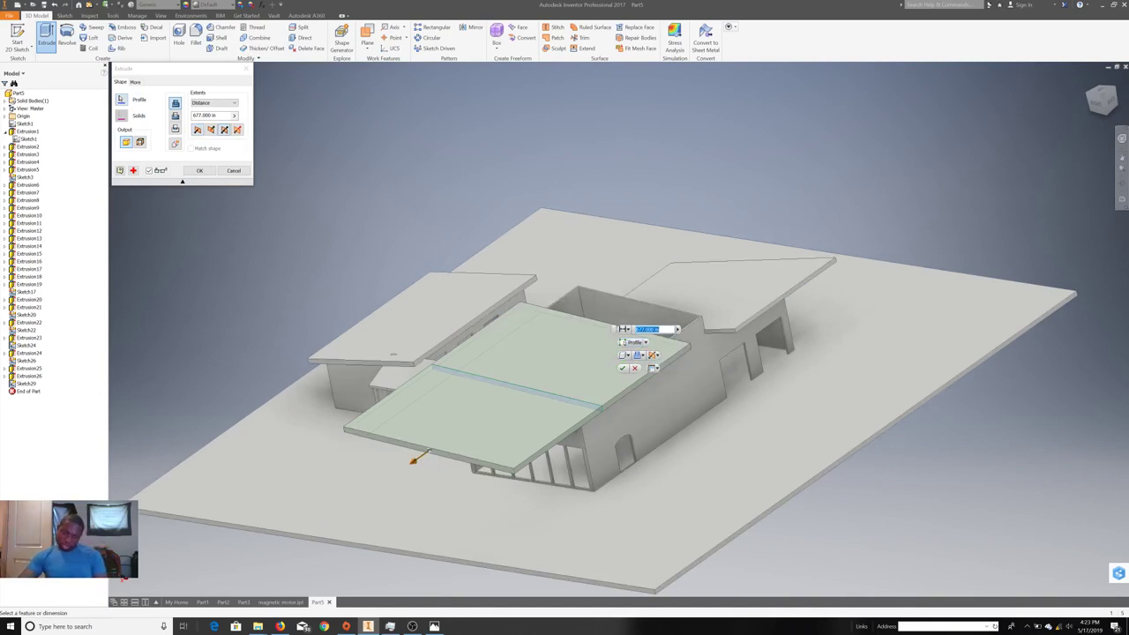
{"action": "middle_click_drag", "start_coordinate": [564, 397], "coordinate": [582, 291], "text": "shift"}
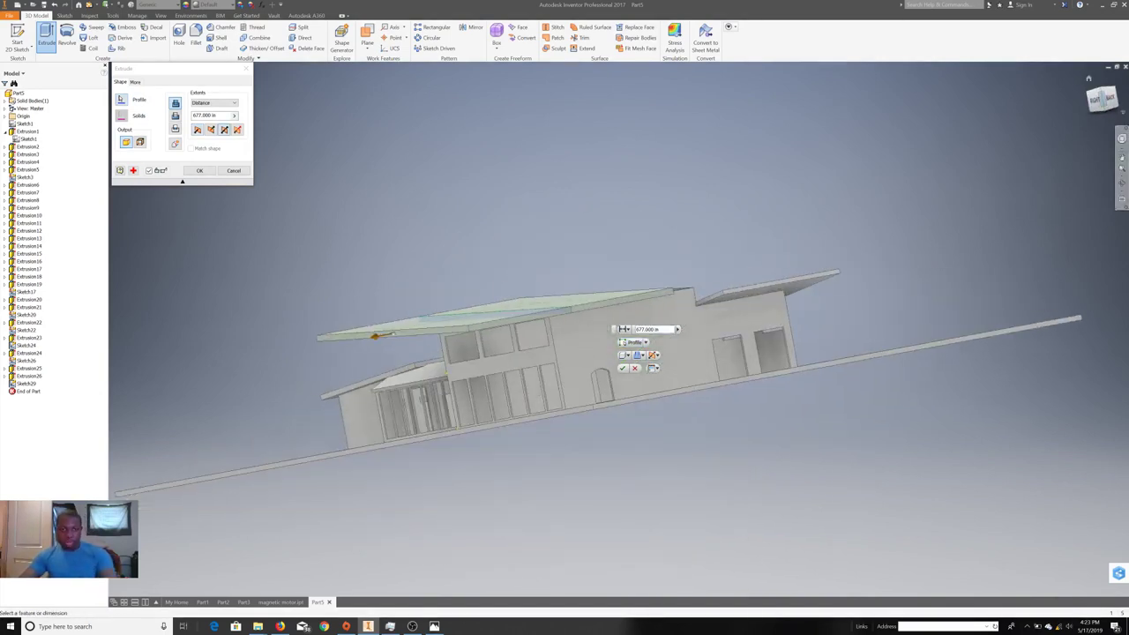
{"action": "key", "text": "F6"}
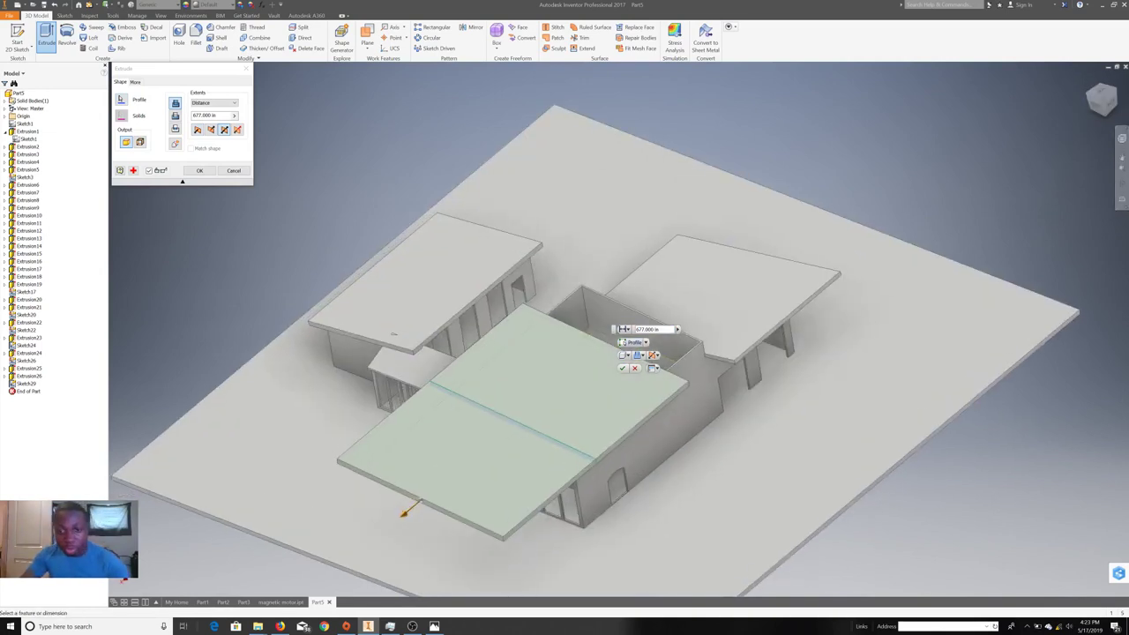
{"action": "left_click", "coordinate": [656, 355]}
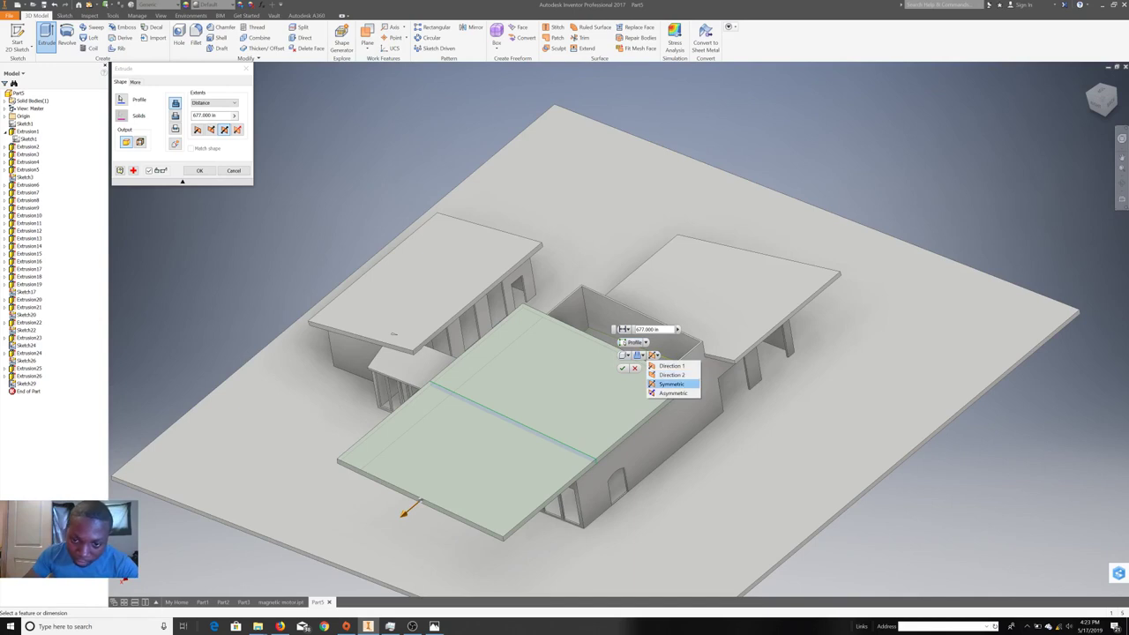
{"action": "left_click", "coordinate": [670, 383]}
{"action": "left_click", "coordinate": [654, 355]}
{"action": "left_click", "coordinate": [675, 374]}
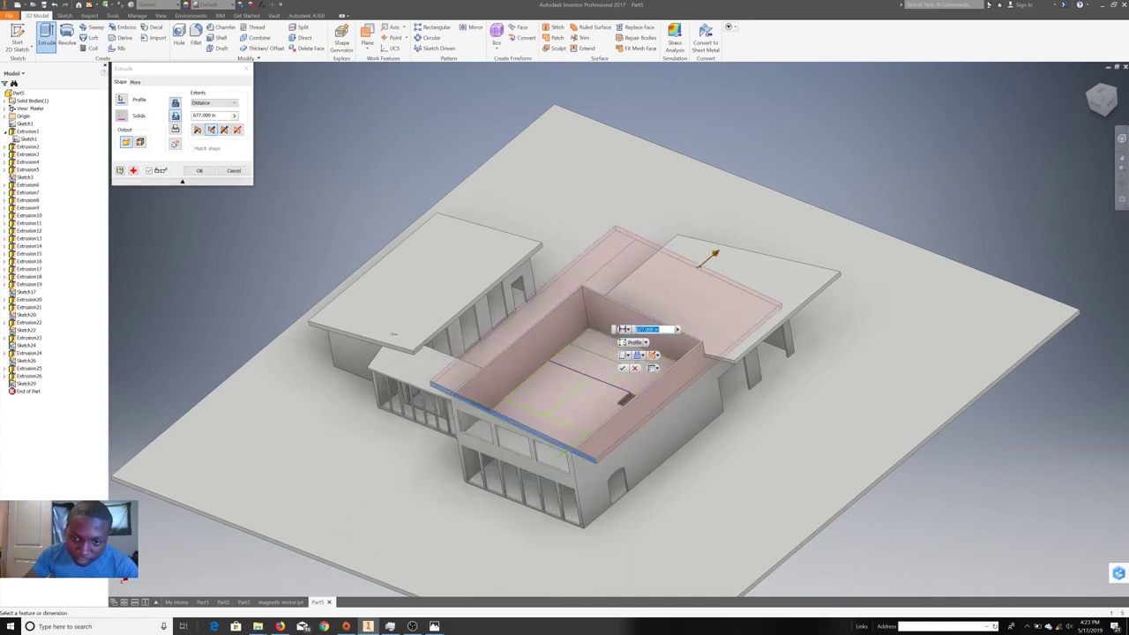
{"action": "left_click", "coordinate": [654, 354]}
{"action": "left_click", "coordinate": [666, 364]}
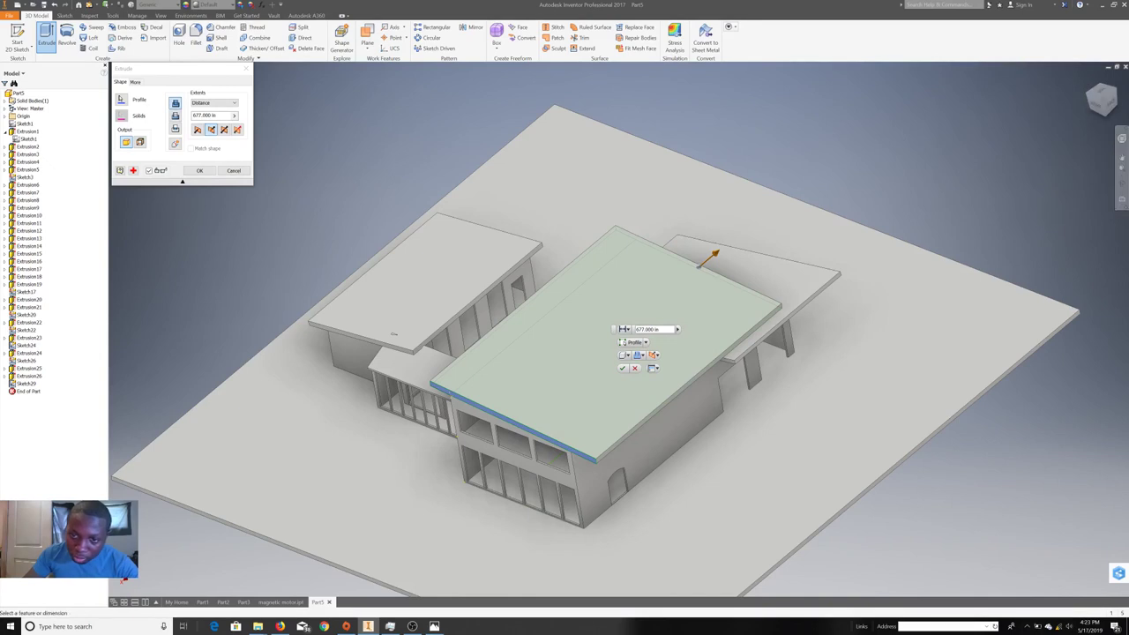
- Set the roof extrusion depth to 504.6875 in, check front and back views, and commit it
{"action": "left_click_drag", "start_coordinate": [715, 255], "coordinate": [698, 267]}
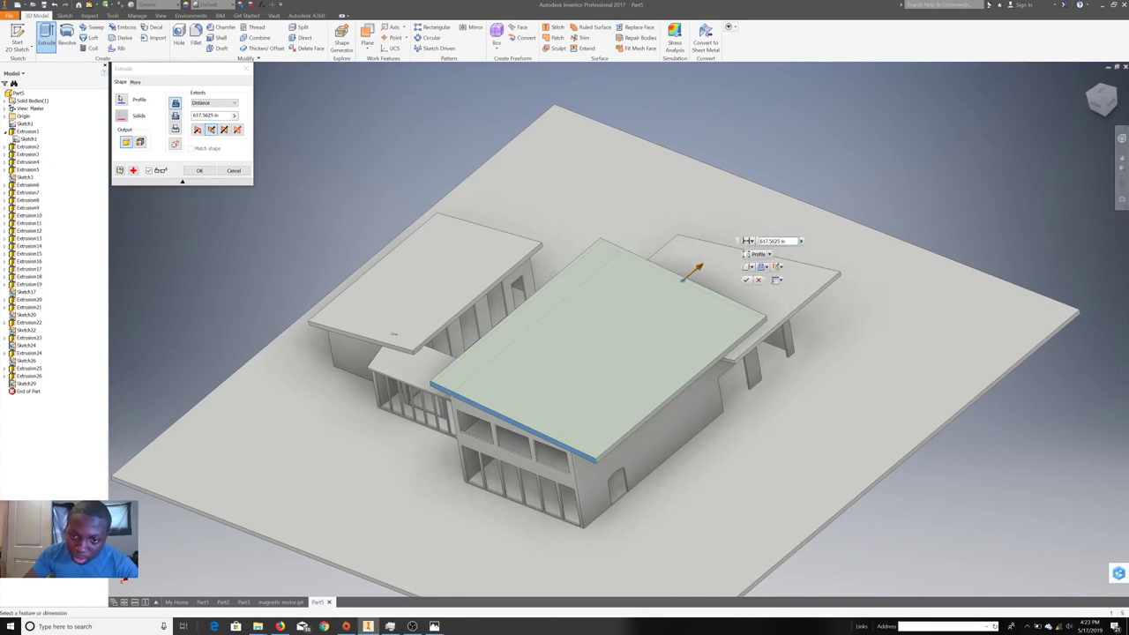
{"action": "type", "text": "542"}
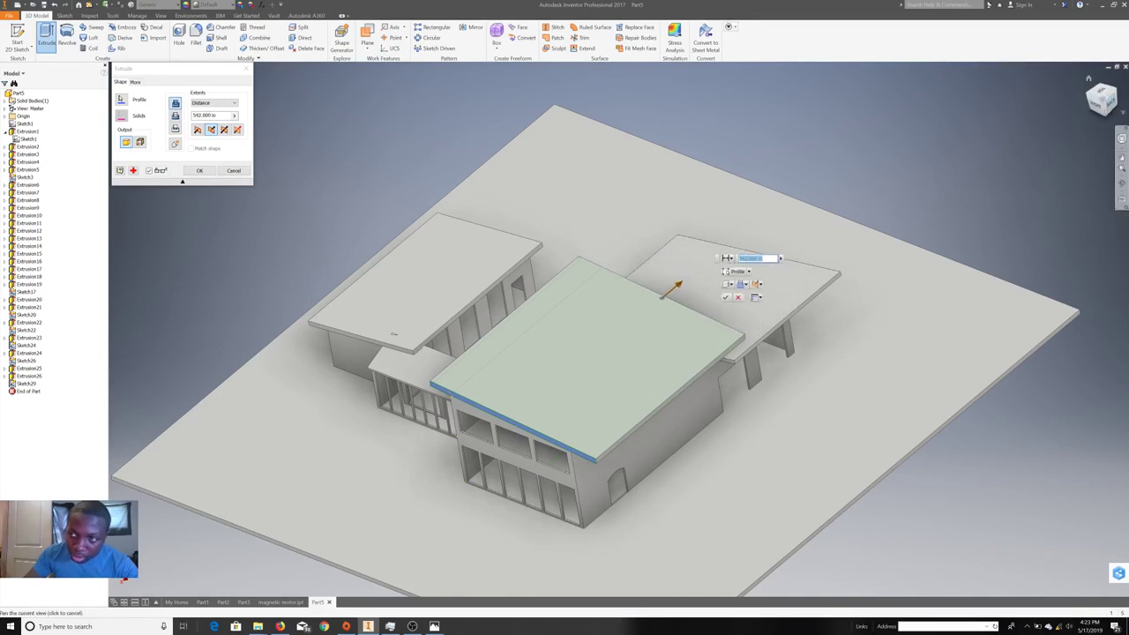
{"action": "left_click", "coordinate": [1102, 95]}
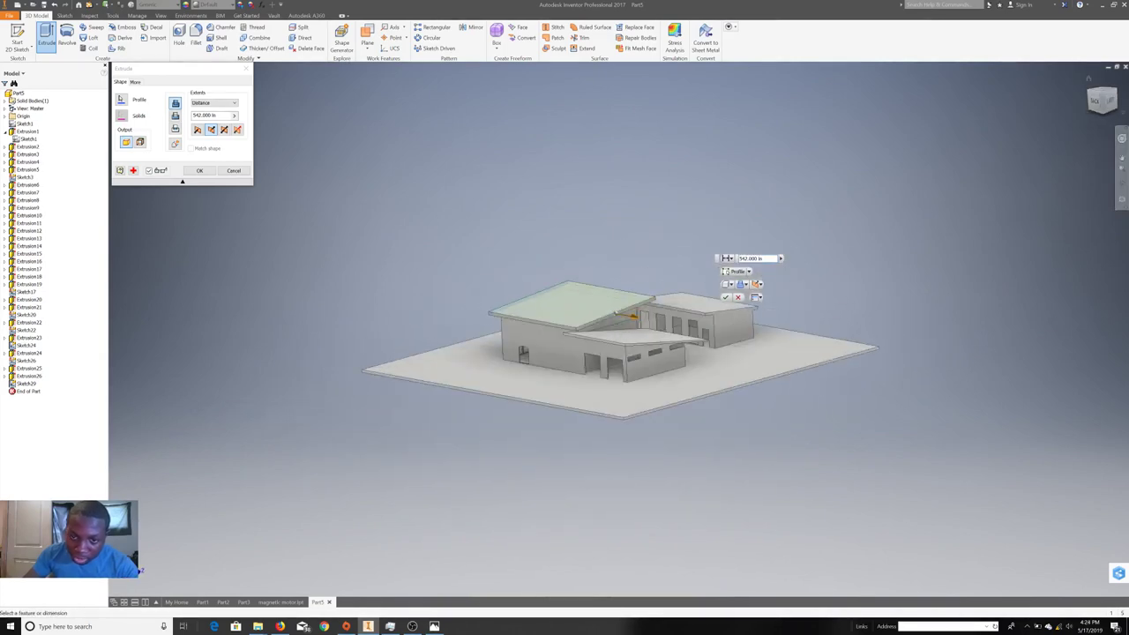
{"action": "scroll", "coordinate": [615, 313], "scroll_direction": "down", "scroll_amount": 3}
{"action": "left_click_drag", "start_coordinate": [602, 311], "coordinate": [589, 307]}
{"action": "key", "text": "F5"}
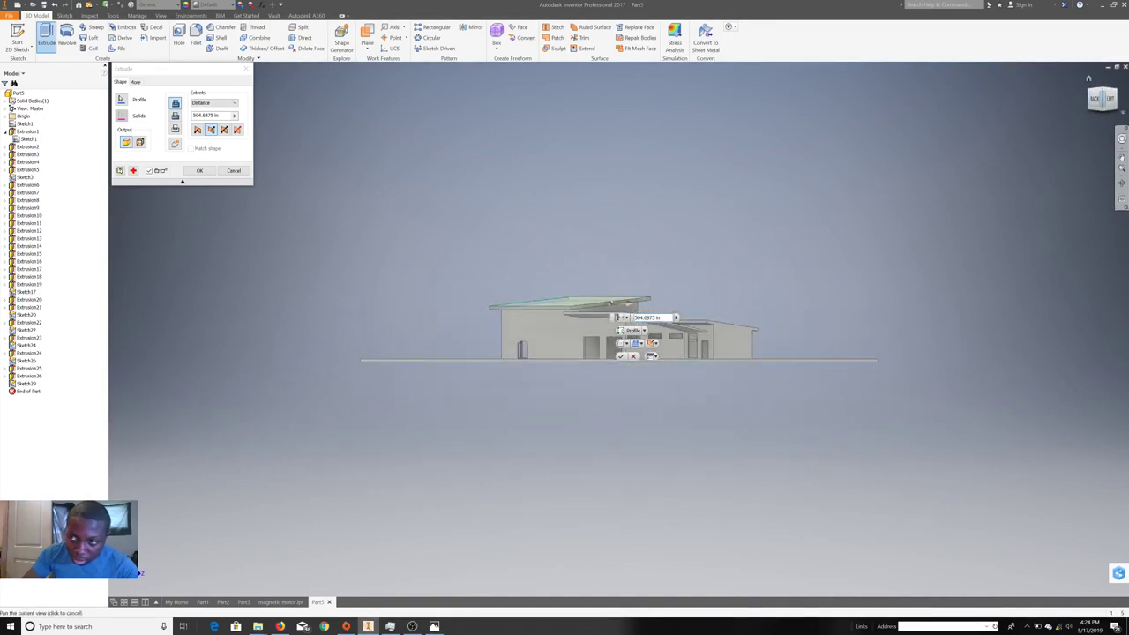
{"action": "key", "text": "F5"}
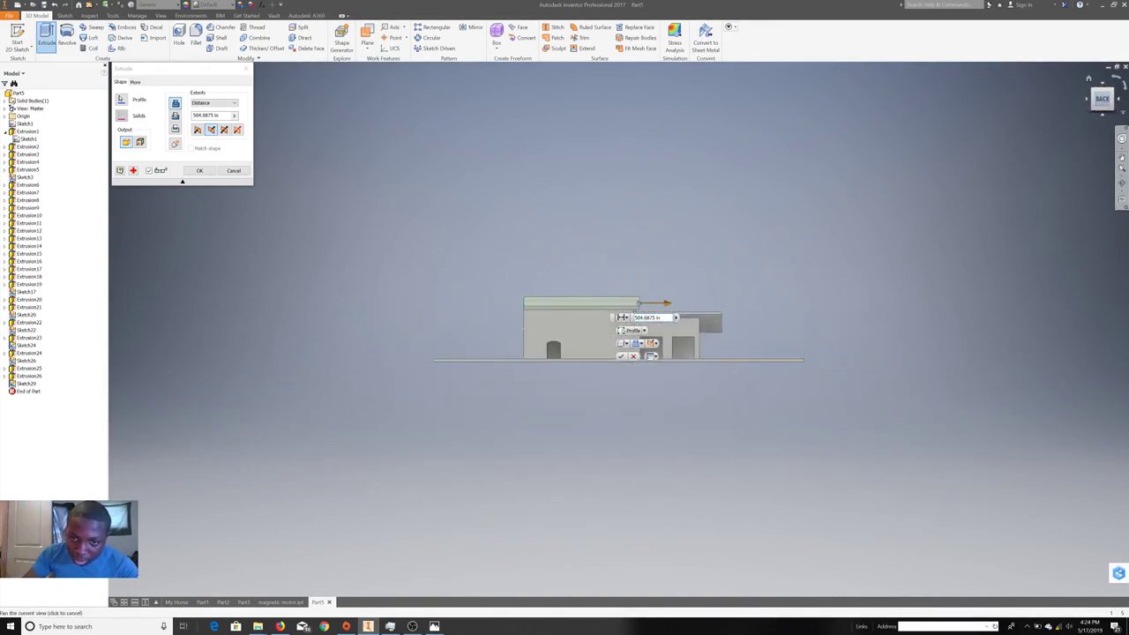
{"action": "key", "text": "F5"}
{"action": "key", "text": "F5"}
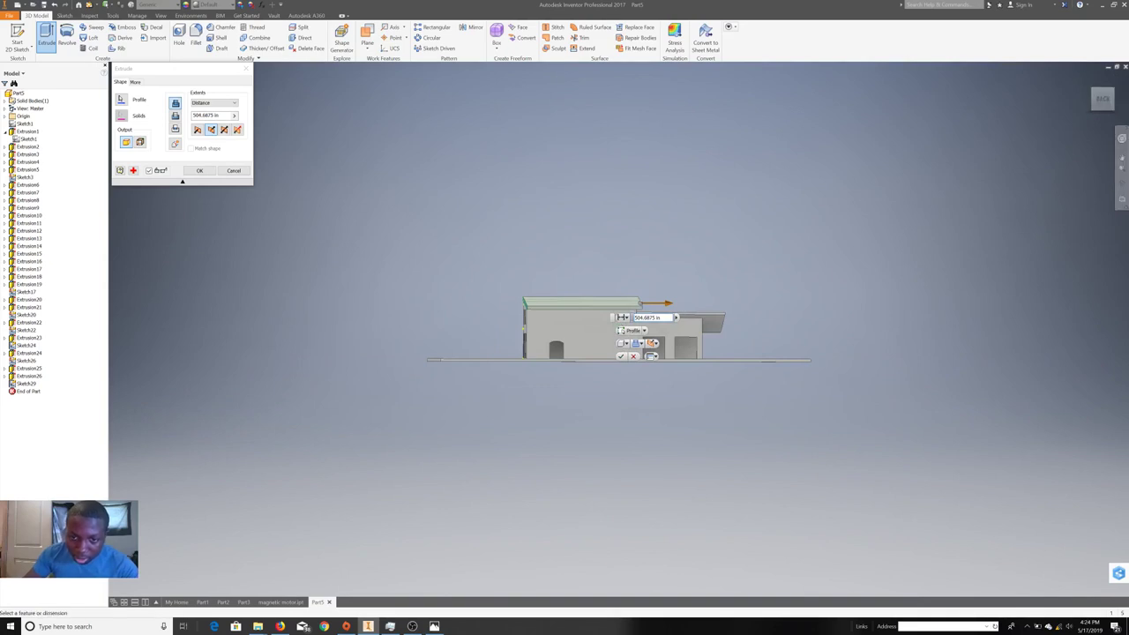
{"action": "key", "text": "Return"}
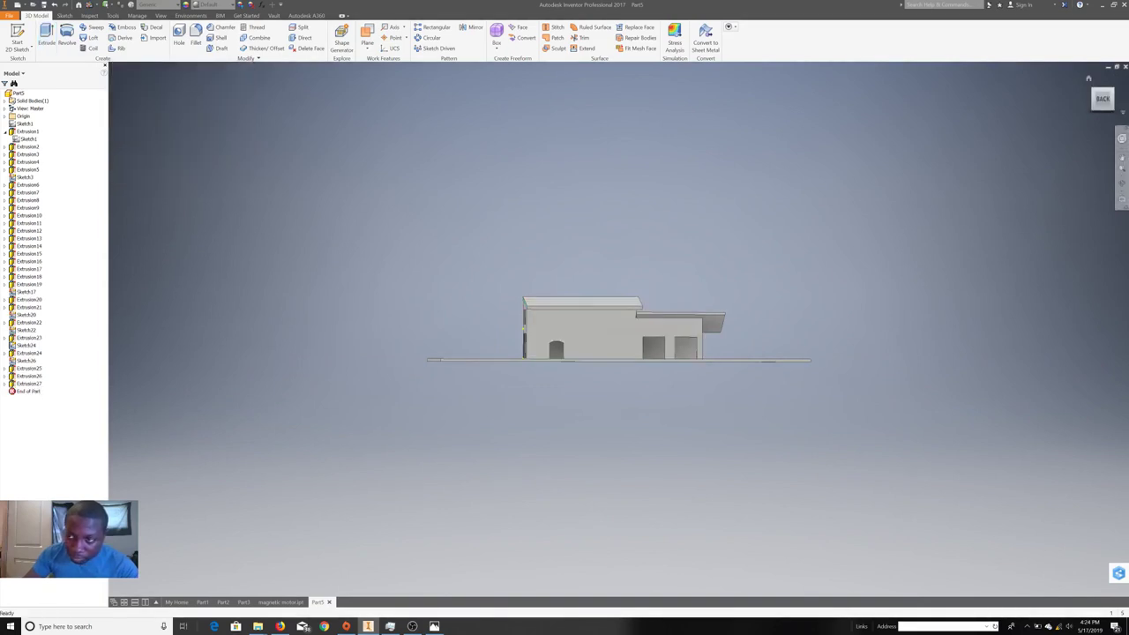
{"action": "key", "text": "F5"}
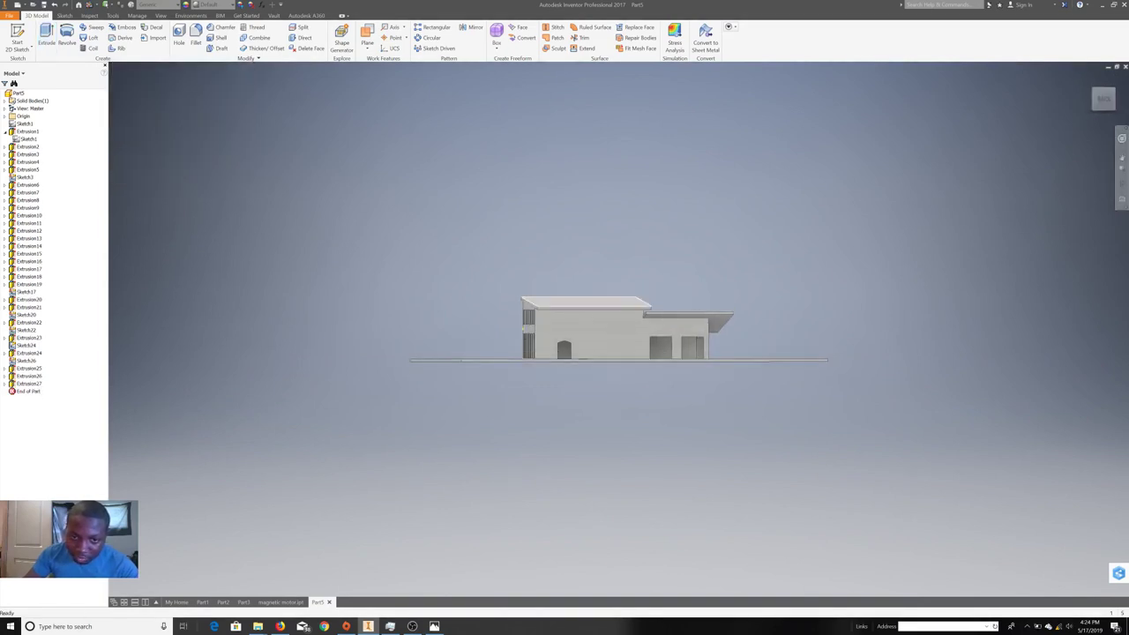
- Start a new sketch on the side face and project the roof edge into it
{"action": "right_click", "coordinate": [517, 308]}
{"action": "left_click", "coordinate": [520, 353]}
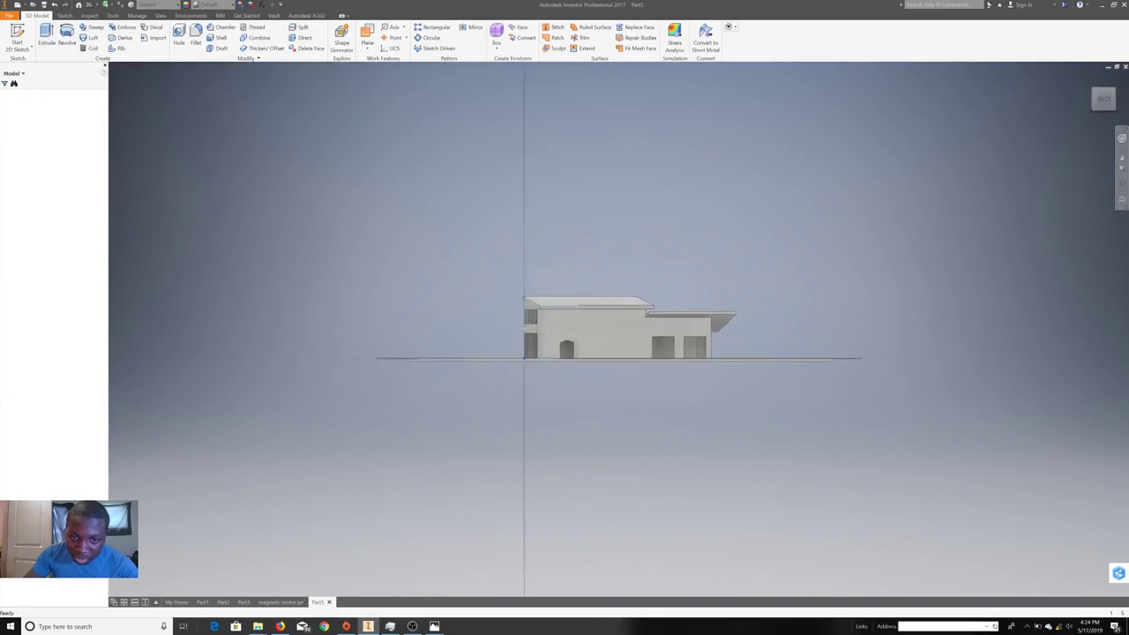
{"action": "scroll", "coordinate": [642, 305], "scroll_direction": "up", "scroll_amount": 5}
{"action": "right_click", "coordinate": [641, 304]}
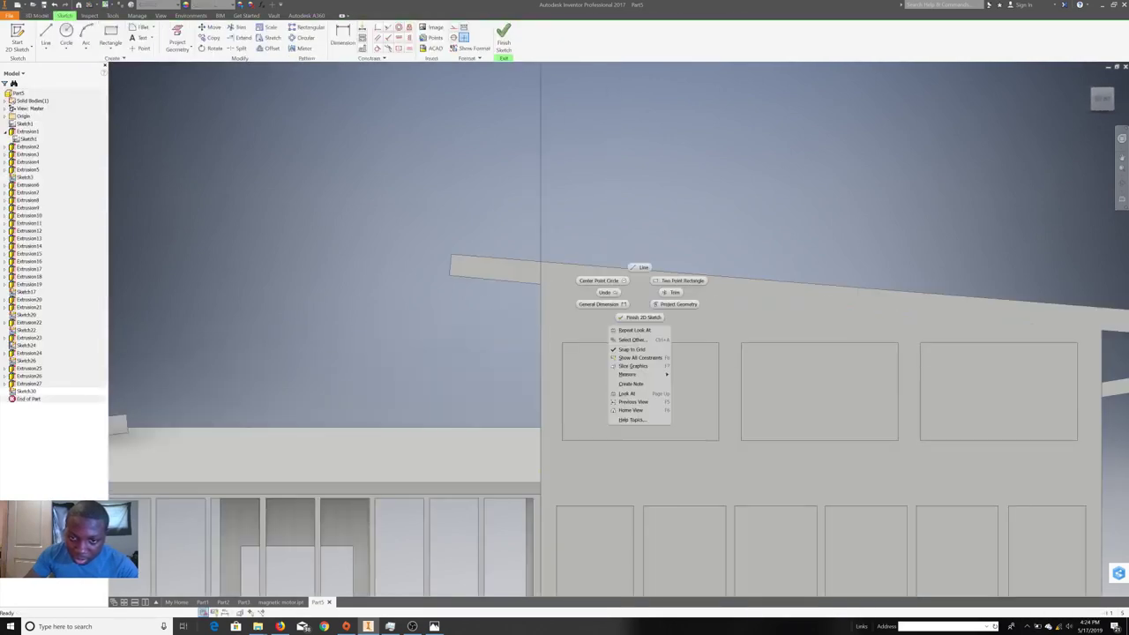
{"action": "key", "text": "Escape"}
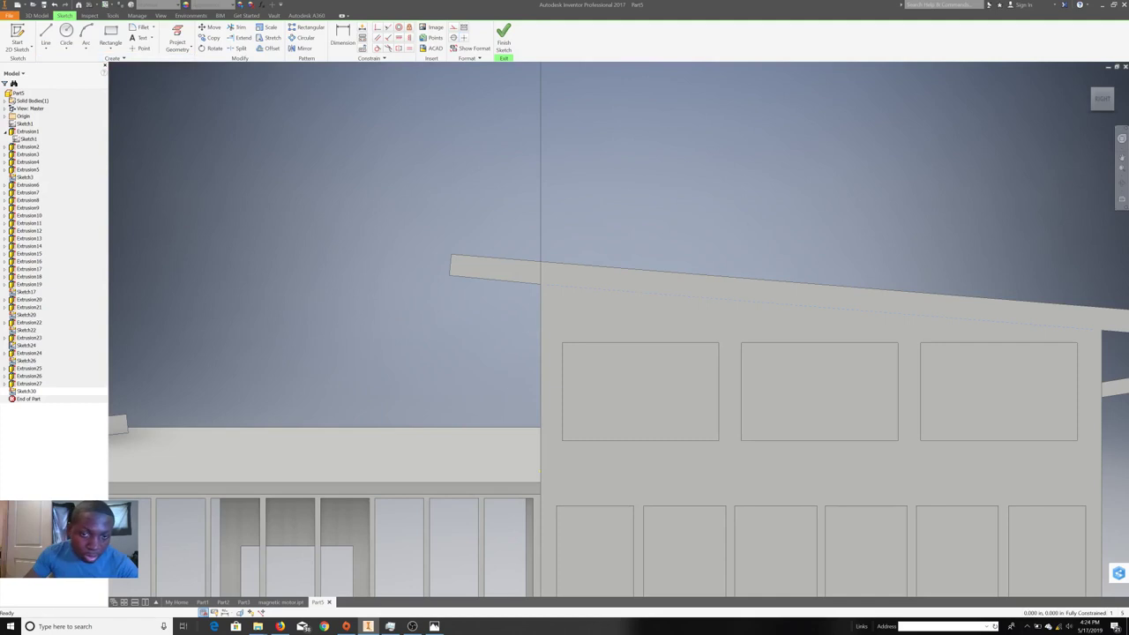
{"action": "right_click", "coordinate": [655, 297]}
{"action": "left_click", "coordinate": [693, 309]}
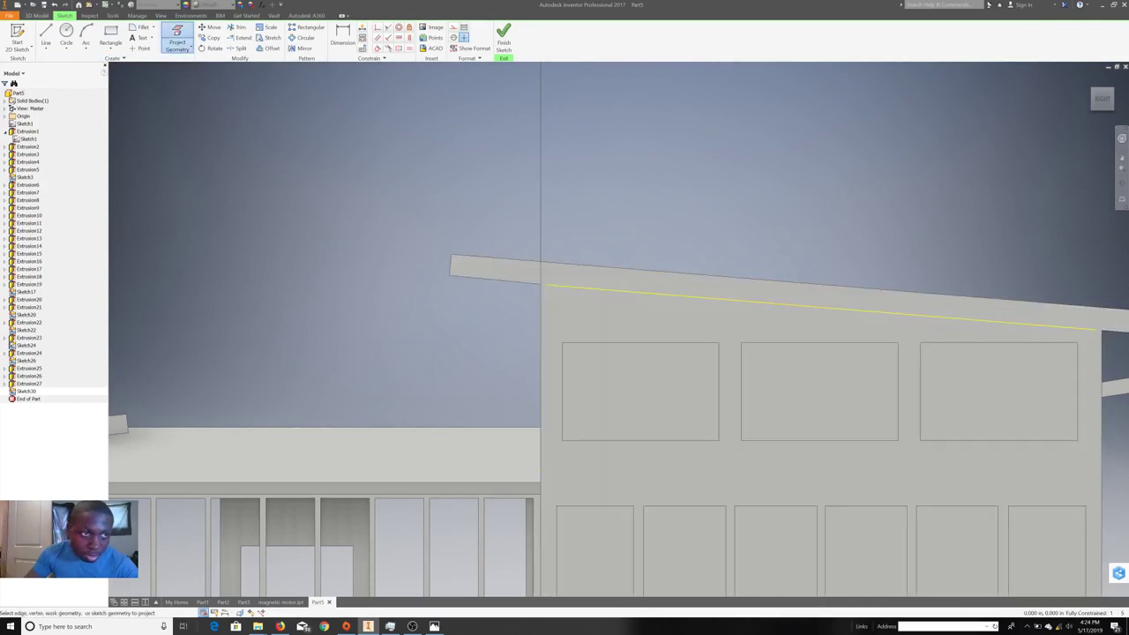
- Trace a closed line outline around the roof's underside and left end, then finish Sketch30
{"action": "left_click", "coordinate": [45, 35]}
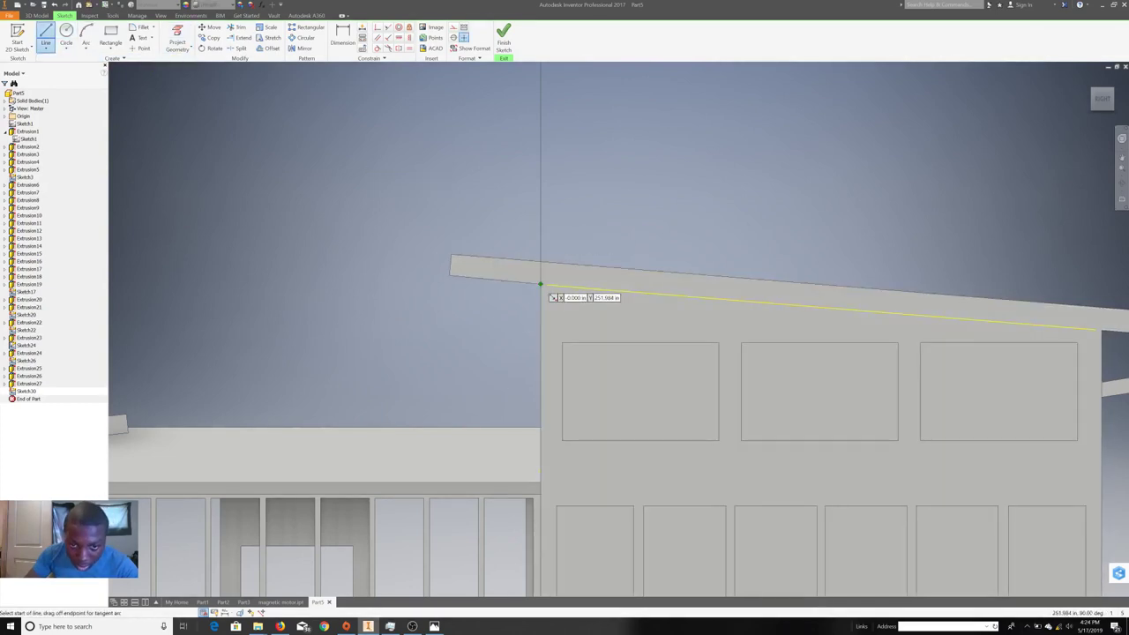
{"action": "middle_click_drag", "start_coordinate": [917, 300], "coordinate": [845, 296]}
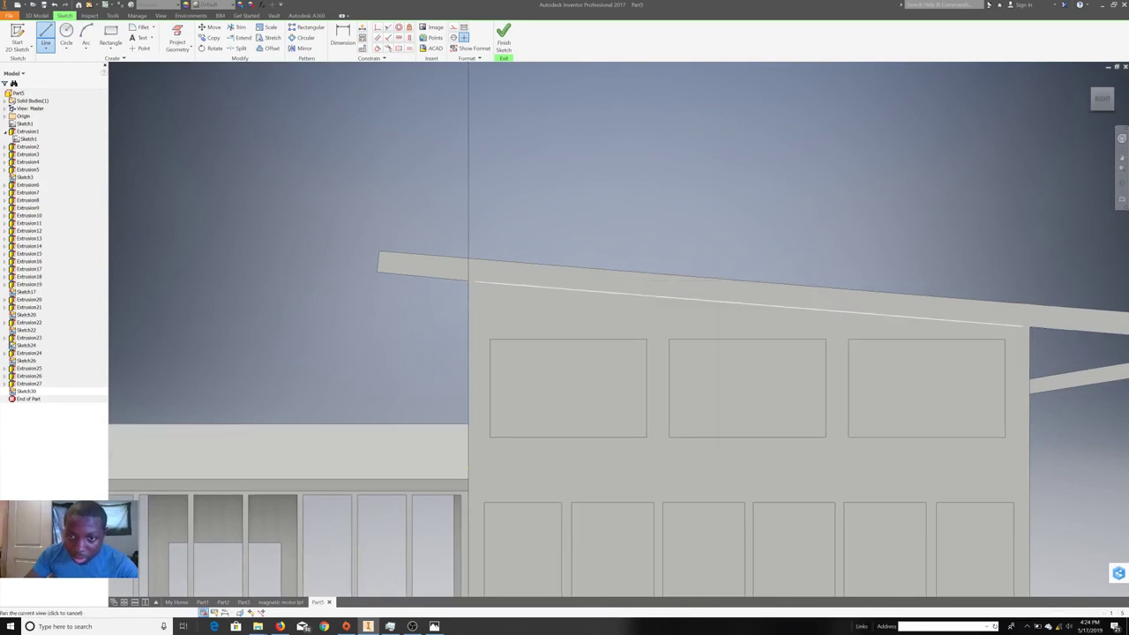
{"action": "middle_click_drag", "start_coordinate": [468, 281], "coordinate": [313, 281]}
{"action": "left_click", "coordinate": [314, 281]}
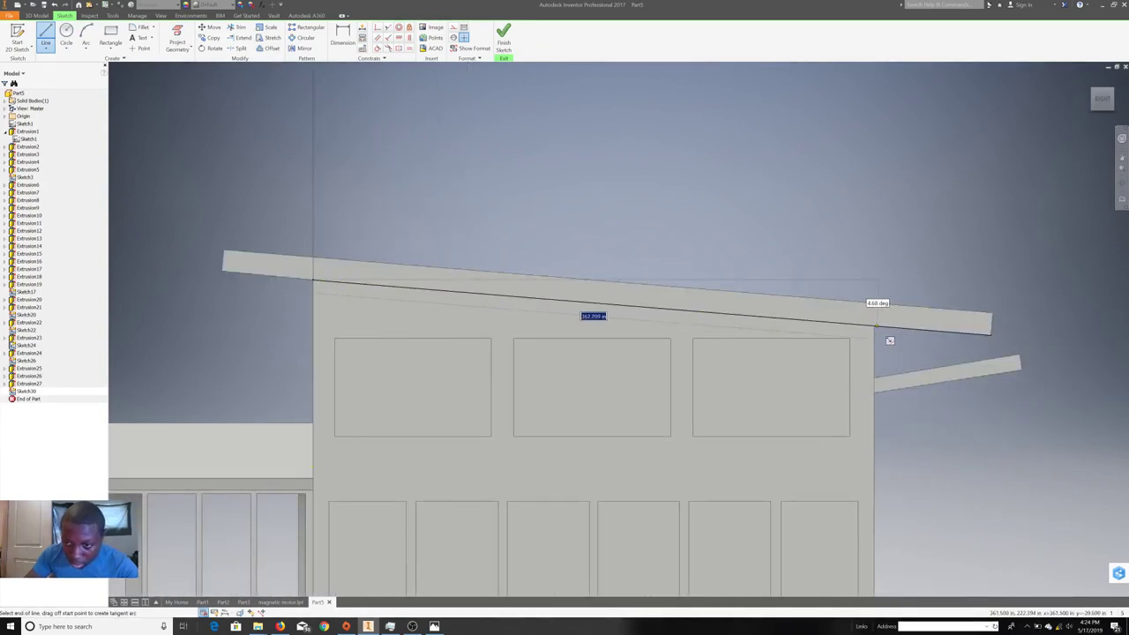
{"action": "double_click", "coordinate": [992, 334]}
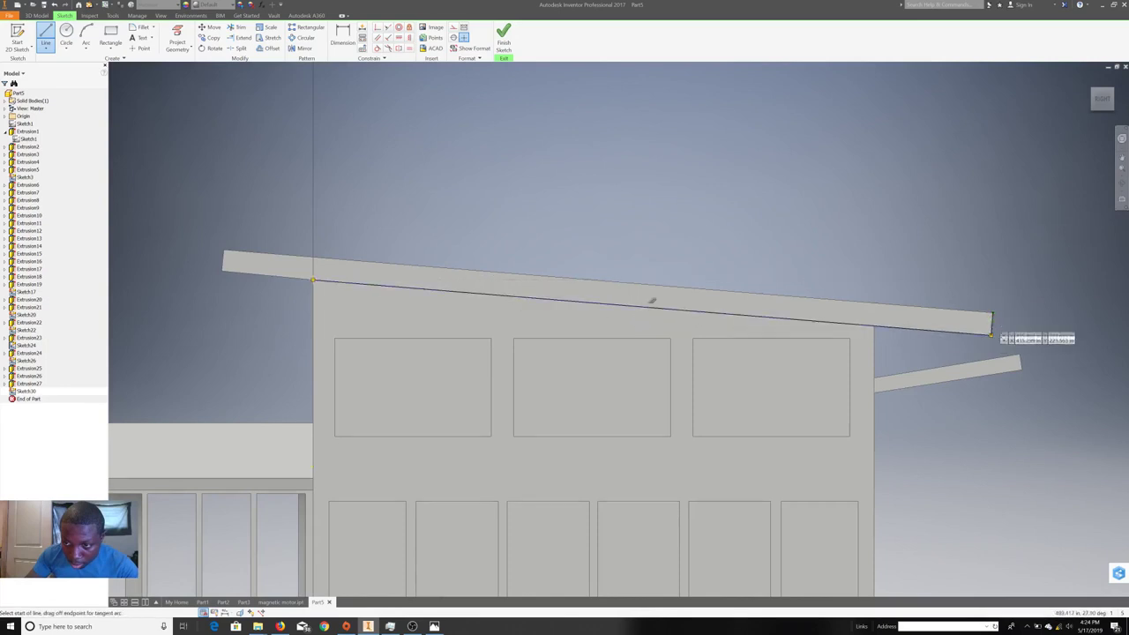
{"action": "left_click", "coordinate": [991, 314]}
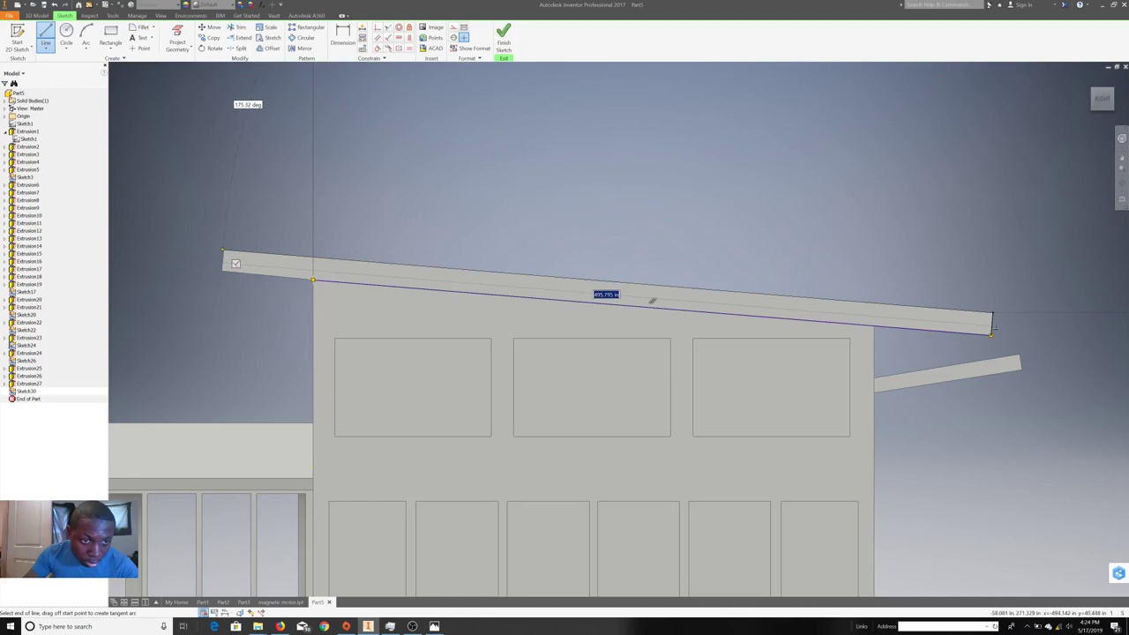
{"action": "scroll", "coordinate": [226, 251], "scroll_direction": "down", "scroll_amount": 3}
{"action": "scroll", "coordinate": [229, 249], "scroll_direction": "down", "scroll_amount": 2}
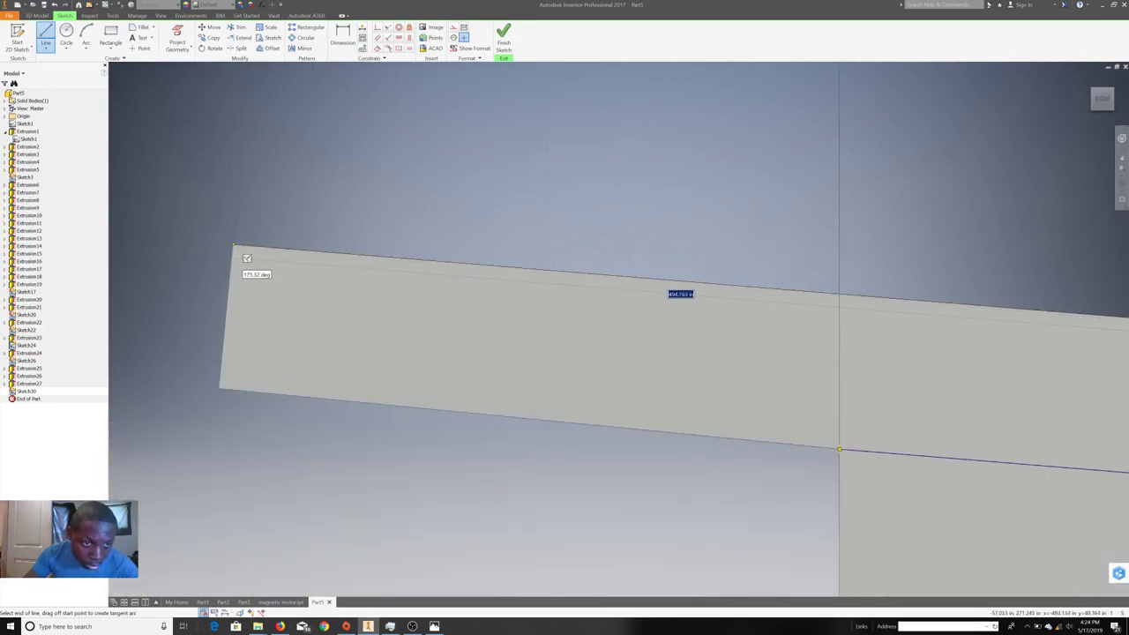
{"action": "left_click", "coordinate": [234, 245]}
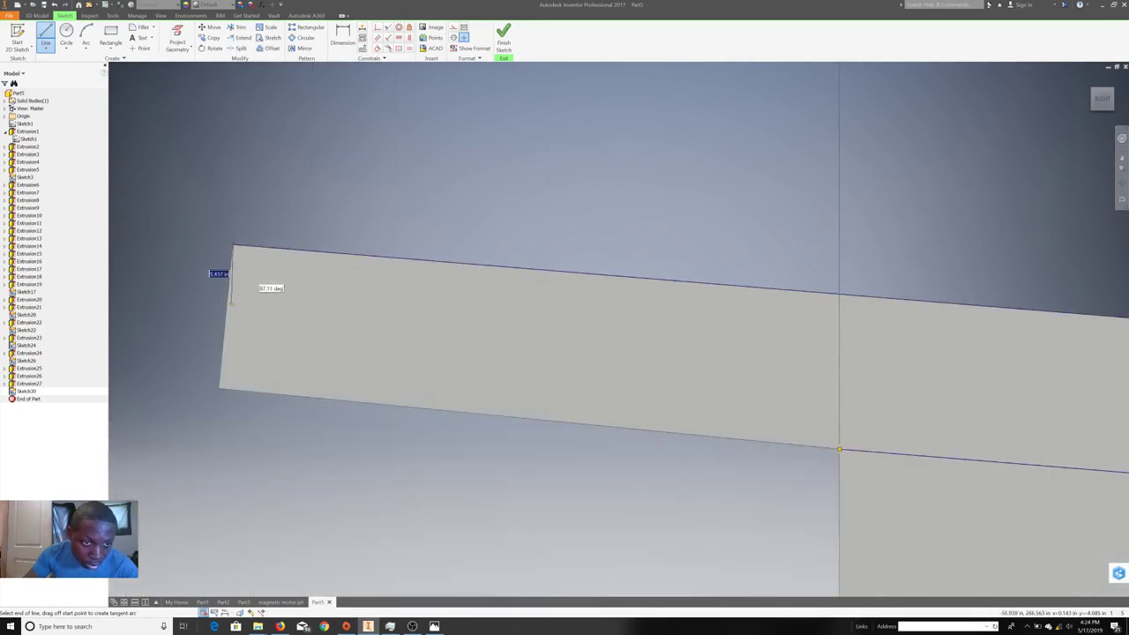
{"action": "left_click", "coordinate": [220, 386]}
{"action": "scroll", "coordinate": [221, 386], "scroll_direction": "up", "scroll_amount": 2}
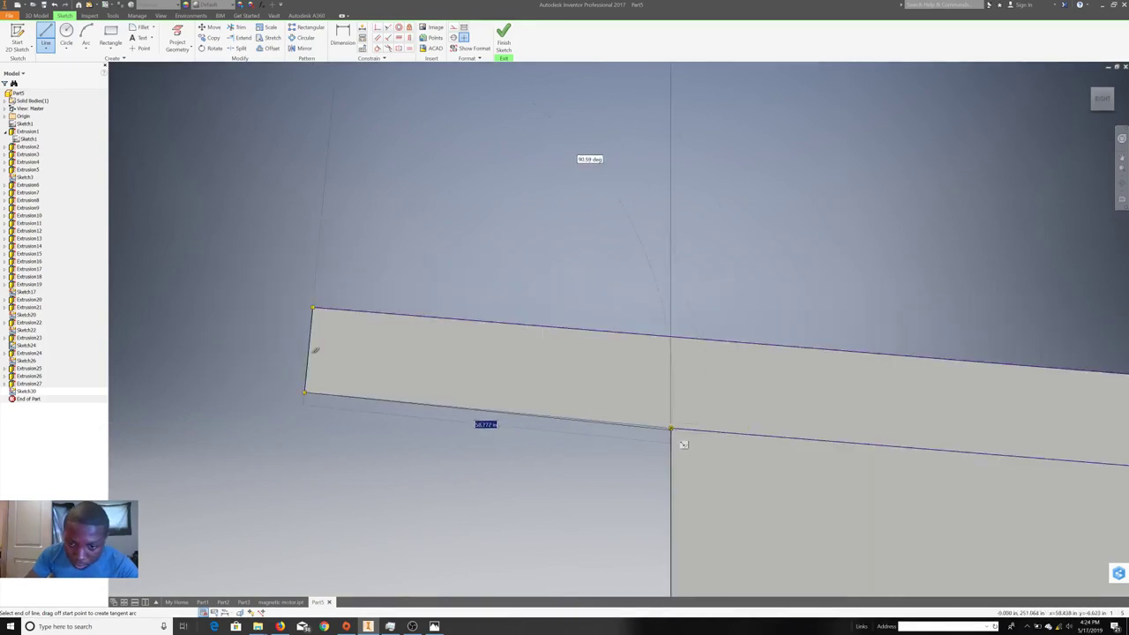
{"action": "left_click", "coordinate": [671, 429]}
{"action": "left_click", "coordinate": [503, 39]}
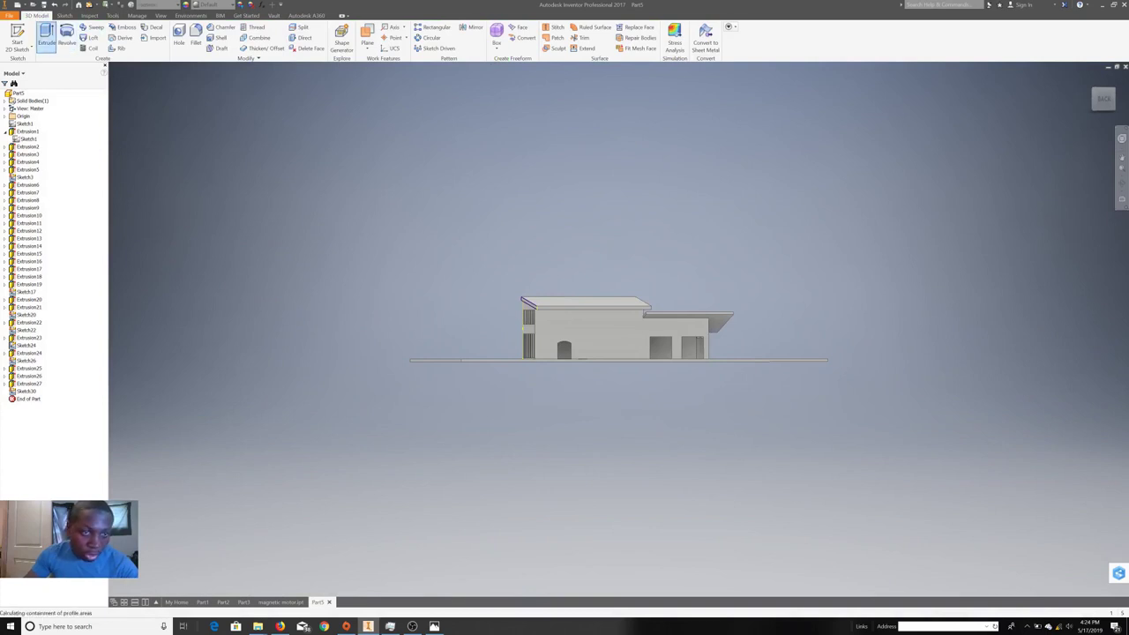
- Start a new sketch on the wall face with the roof's top edge projected into it
{"action": "left_click", "coordinate": [46, 37]}
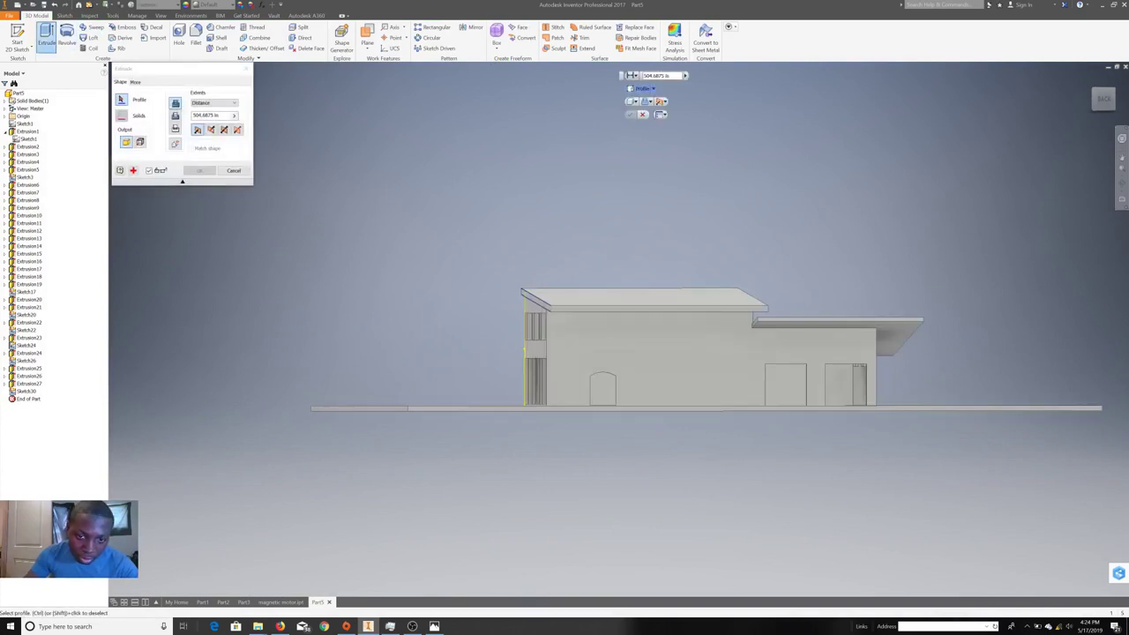
{"action": "scroll", "coordinate": [552, 302], "scroll_direction": "up", "scroll_amount": 5}
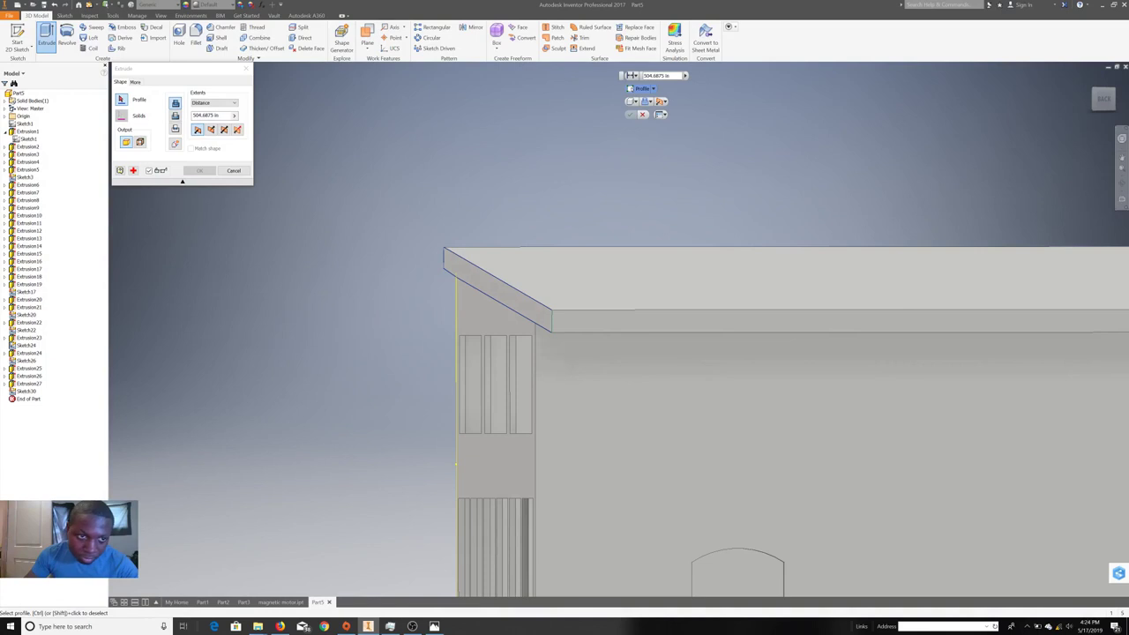
{"action": "key", "text": "Escape"}
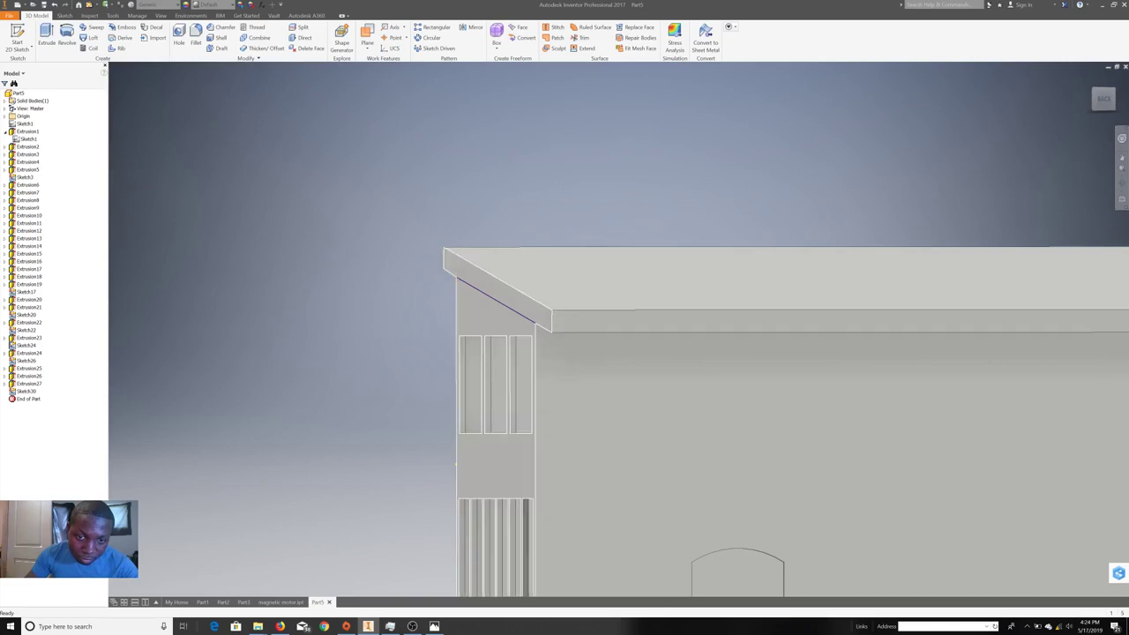
{"action": "right_click", "coordinate": [517, 317]}
{"action": "left_click", "coordinate": [524, 355]}
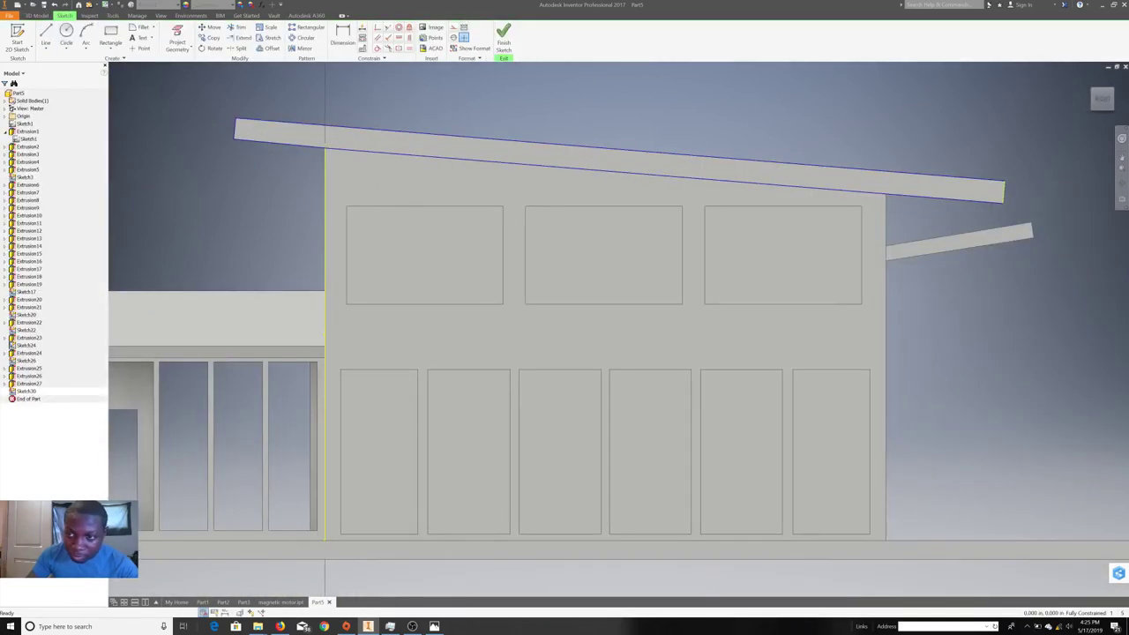
{"action": "right_click", "coordinate": [1005, 187]}
{"action": "left_click", "coordinate": [993, 265]}
- Draw a line from the roof's top-right corner down to the bottom corner and finish the sketch
{"action": "left_click", "coordinate": [45, 36]}
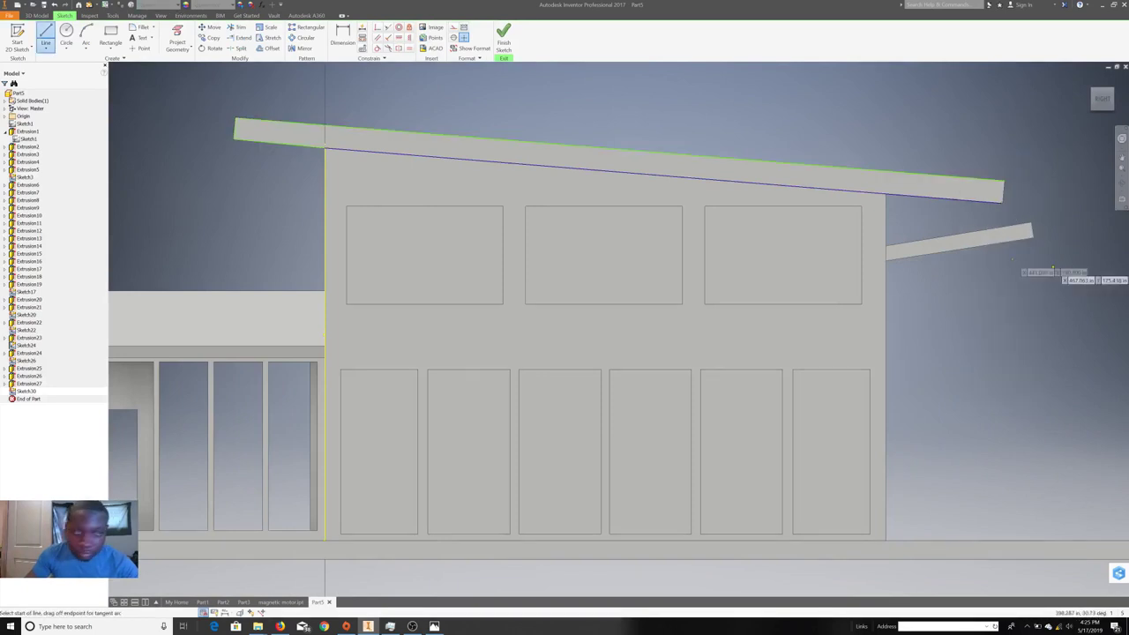
{"action": "scroll", "coordinate": [1006, 180], "scroll_direction": "down", "scroll_amount": 5}
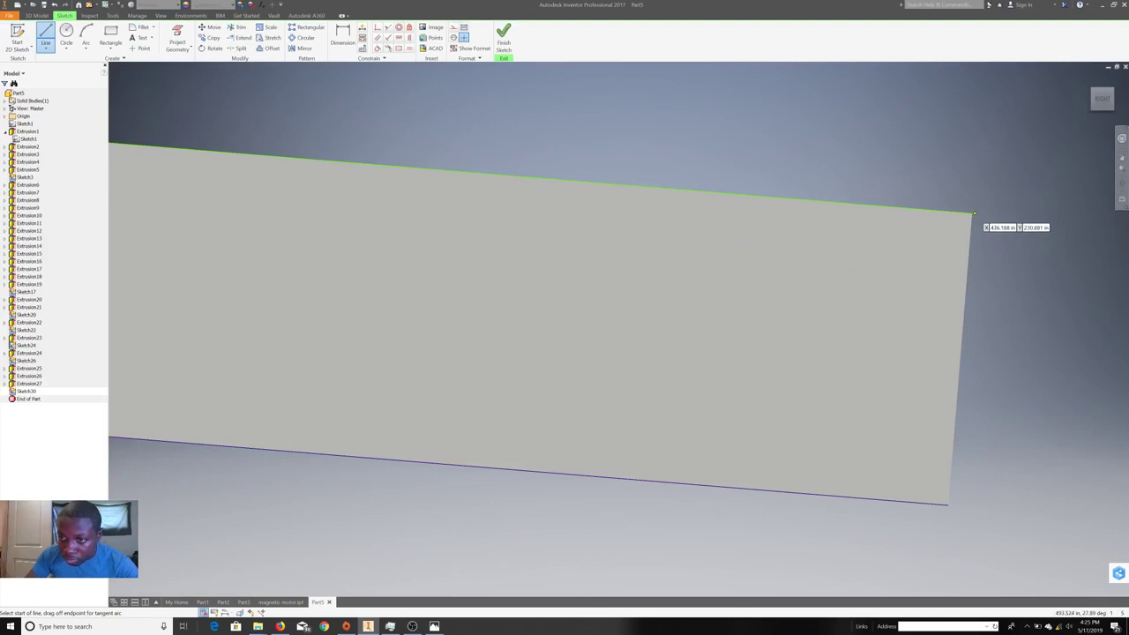
{"action": "left_click", "coordinate": [972, 212]}
{"action": "left_click", "coordinate": [948, 504]}
{"action": "right_click", "coordinate": [990, 429]}
{"action": "left_click", "coordinate": [1023, 428]}
{"action": "left_click", "coordinate": [503, 40]}
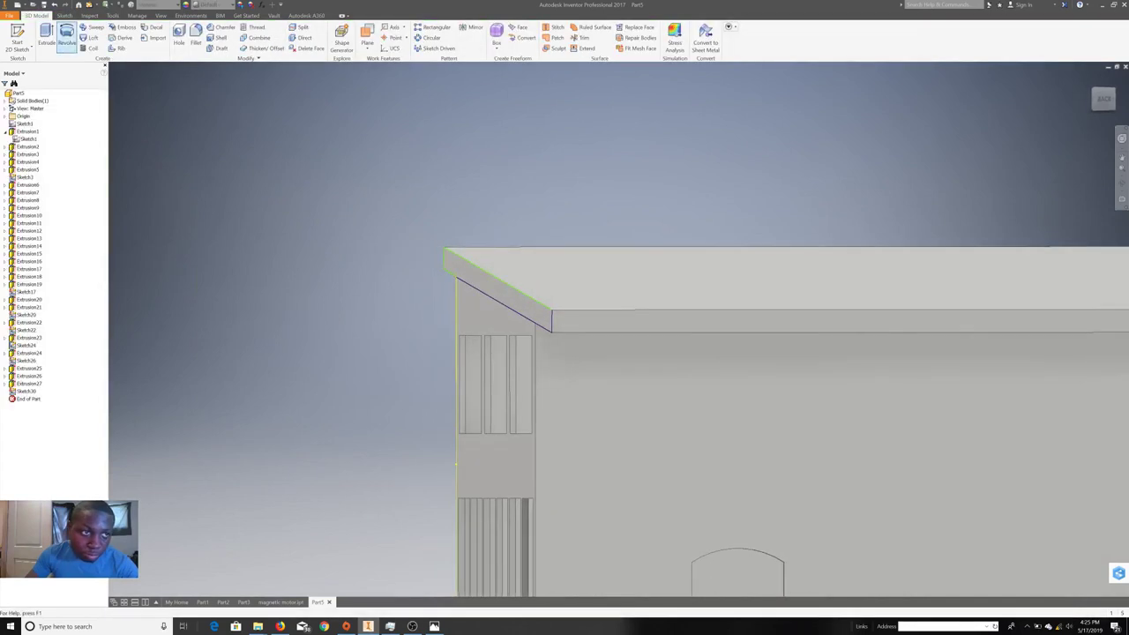
- Extrude the profile under the roof's left end as Extrusion28
{"action": "left_click", "coordinate": [46, 40]}
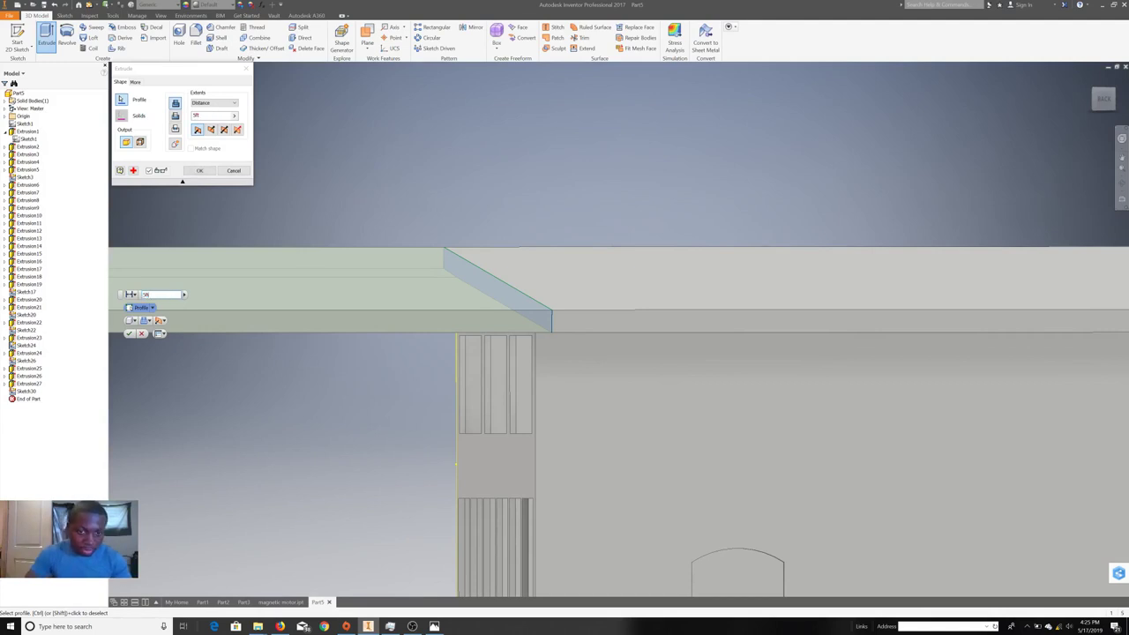
{"action": "scroll", "coordinate": [473, 277], "scroll_direction": "down", "scroll_amount": 3}
{"action": "scroll", "coordinate": [473, 278], "scroll_direction": "down", "scroll_amount": 3}
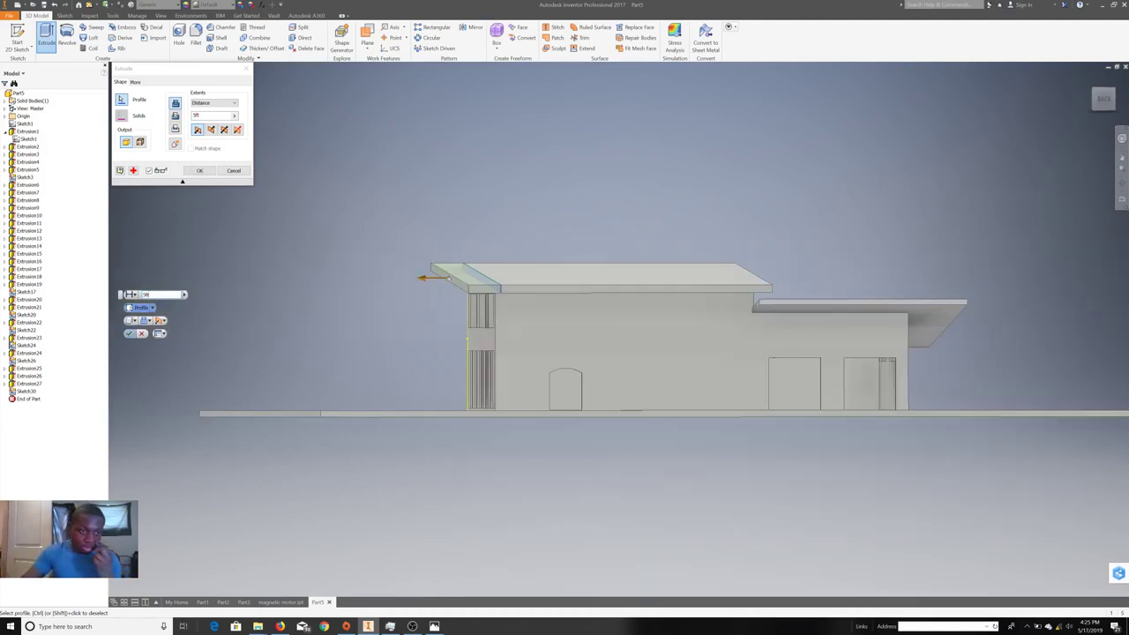
{"action": "key", "text": "Return"}
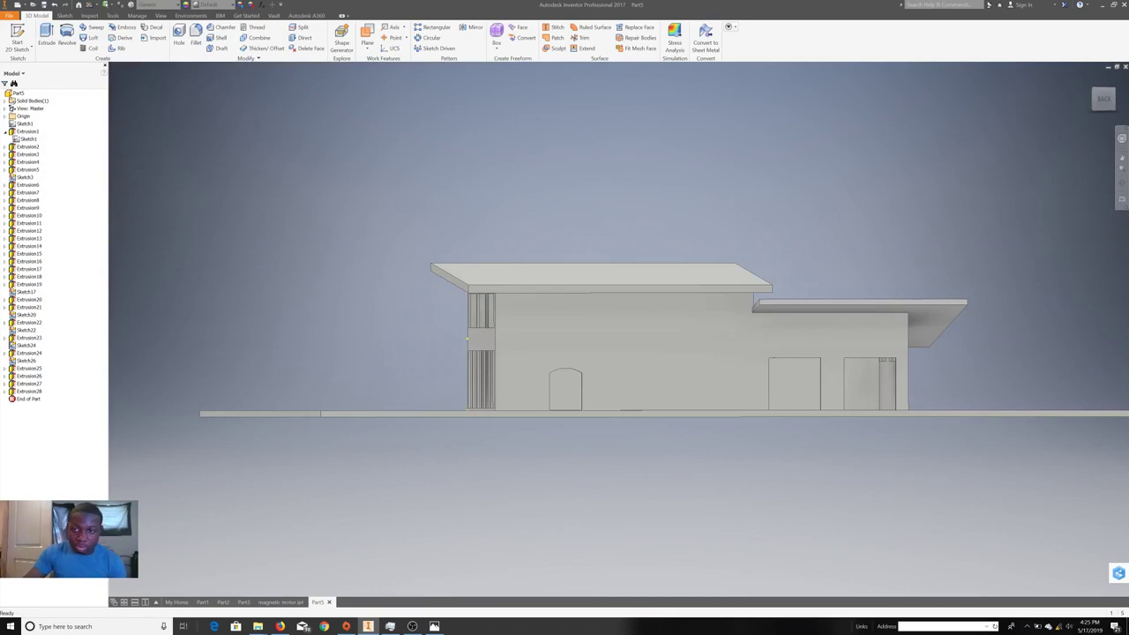
{"action": "mouse_move", "coordinate": [467, 337]}
{"action": "middle_mouse_down", "text": "shift"}
{"action": "mouse_move", "coordinate": [922, 323]}
{"action": "mouse_move", "coordinate": [695, 339]}
{"action": "middle_mouse_up", "text": "shift"}
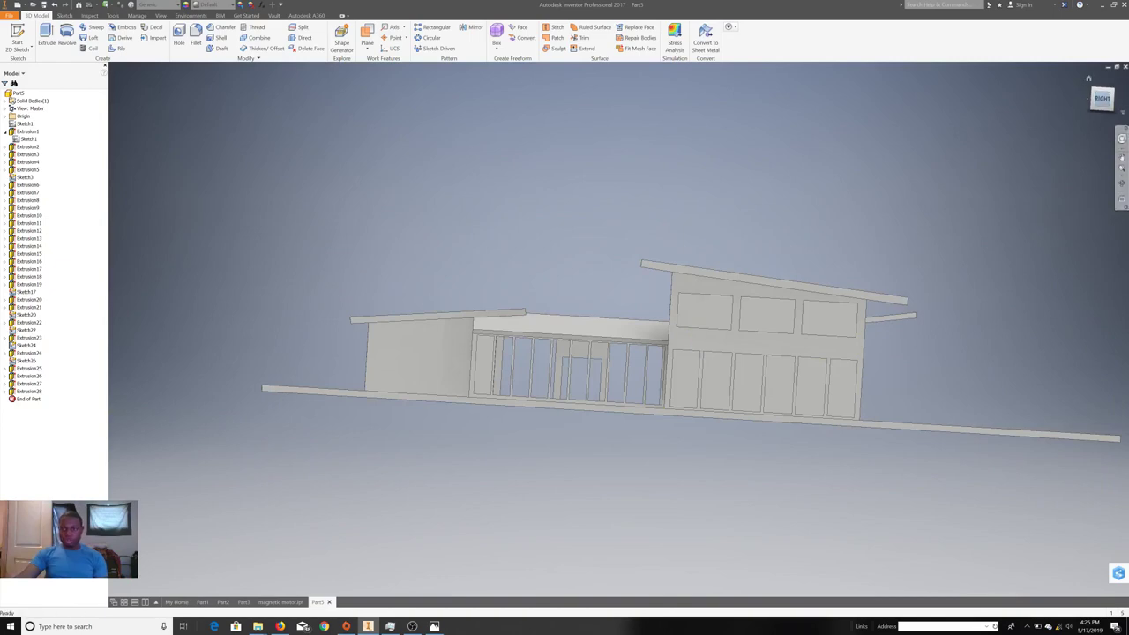
- Reorient to an angled front view and start a new sketch on the tall section's front wall
{"action": "key", "text": "F6"}
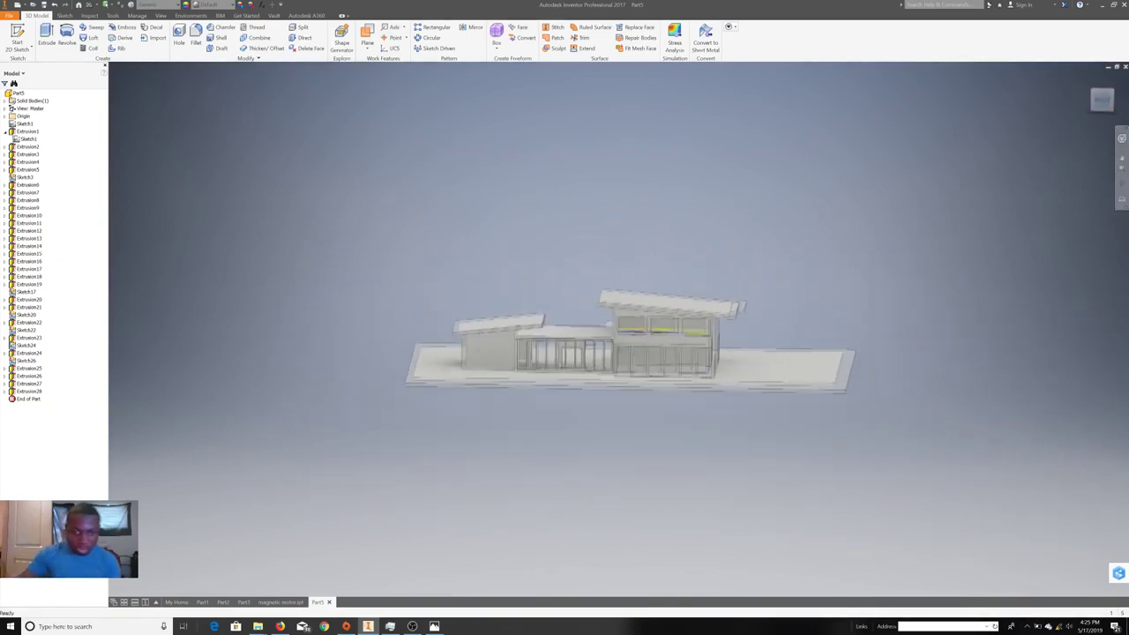
{"action": "scroll", "coordinate": [691, 357], "scroll_direction": "up", "scroll_amount": 5}
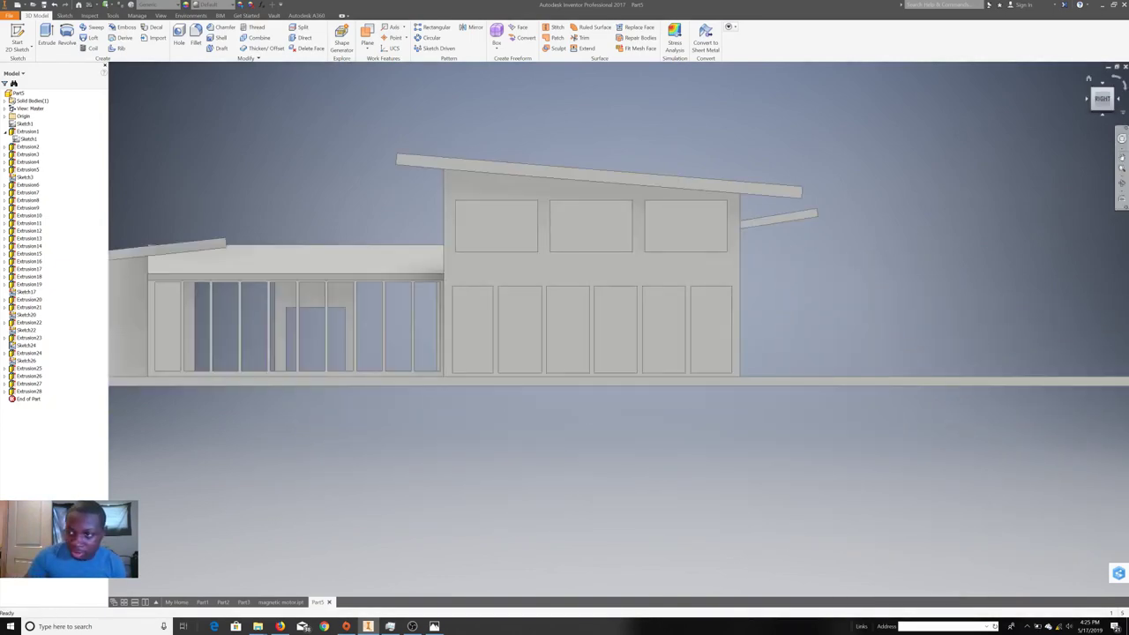
{"action": "middle_click_drag", "start_coordinate": [691, 357], "coordinate": [688, 424], "text": "shift"}
{"action": "left_click", "coordinate": [46, 37]}
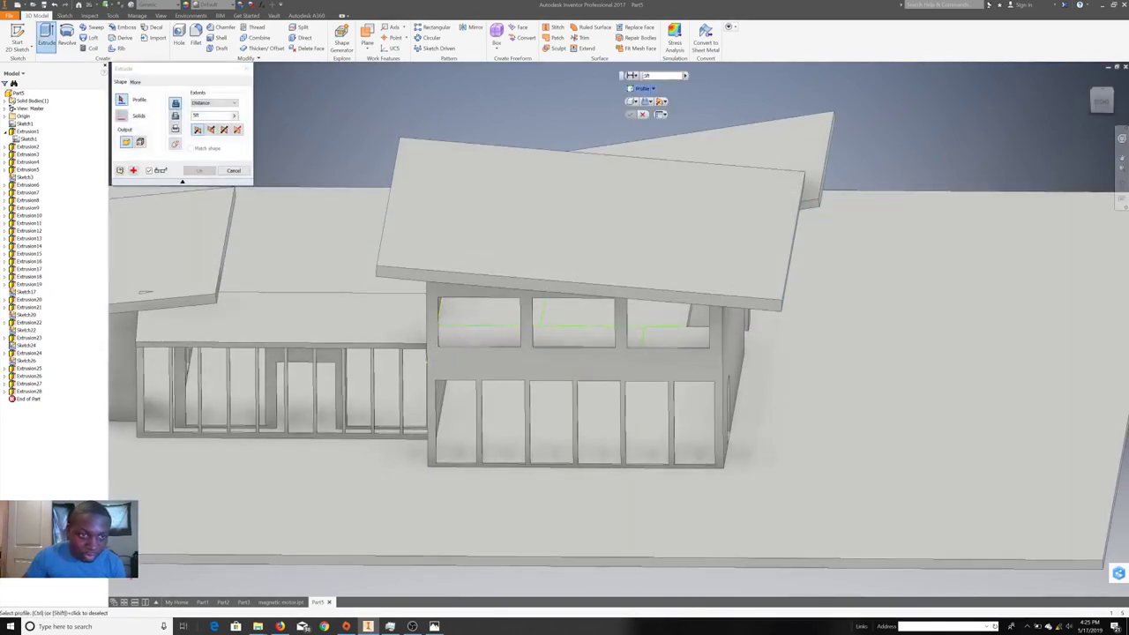
{"action": "key", "text": "Escape"}
{"action": "right_click", "coordinate": [454, 287]}
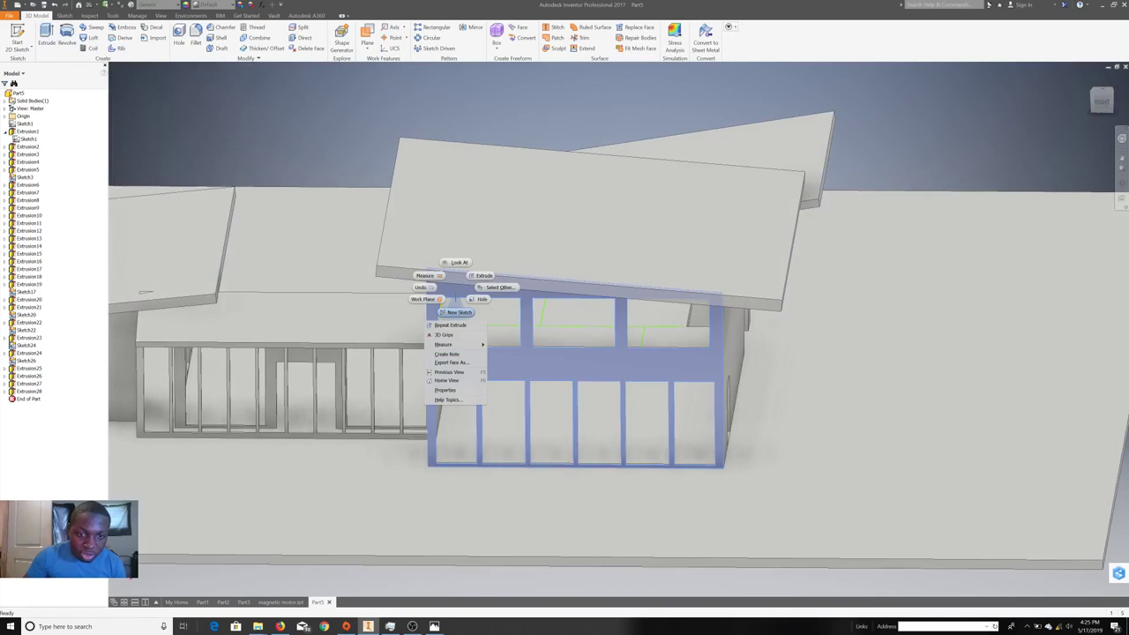
{"action": "left_click", "coordinate": [459, 312]}
- Project the wall outline and all window edges, including the centre windows, then finish Sketch31
{"action": "right_click", "coordinate": [702, 235]}
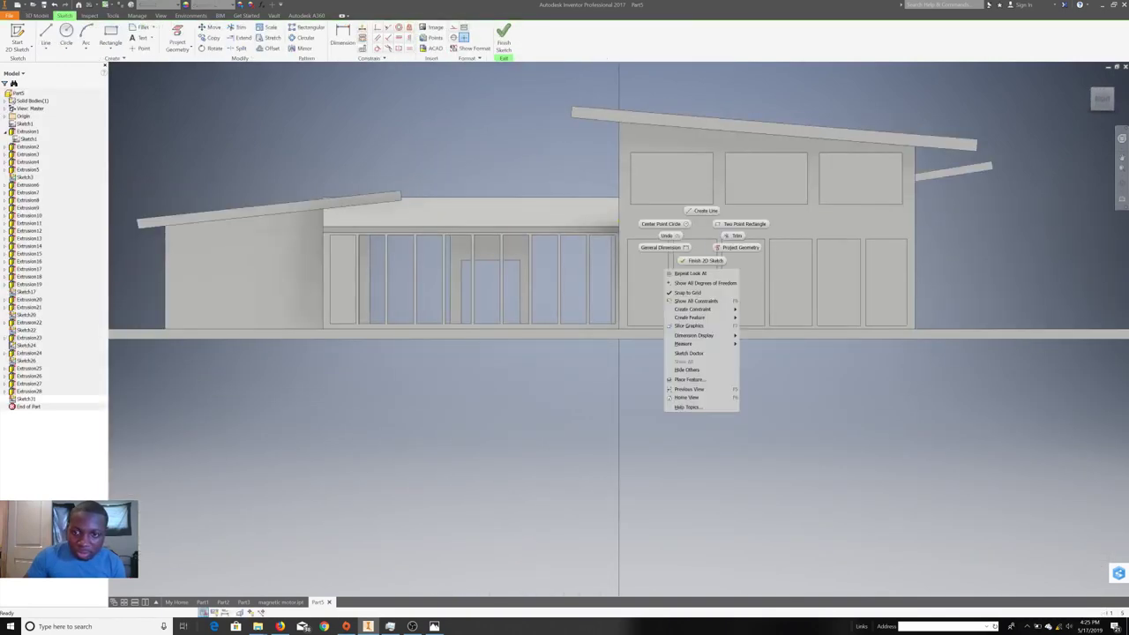
{"action": "left_click", "coordinate": [739, 248]}
{"action": "left_click", "coordinate": [739, 248]}
{"action": "scroll", "coordinate": [476, 265], "scroll_direction": "up", "scroll_amount": 5}
{"action": "left_click", "coordinate": [477, 264]}
{"action": "scroll", "coordinate": [476, 264], "scroll_direction": "down", "scroll_amount": 3}
{"action": "right_click", "coordinate": [551, 123]}
{"action": "key", "text": "Escape"}
{"action": "left_click", "coordinate": [86, 37]}
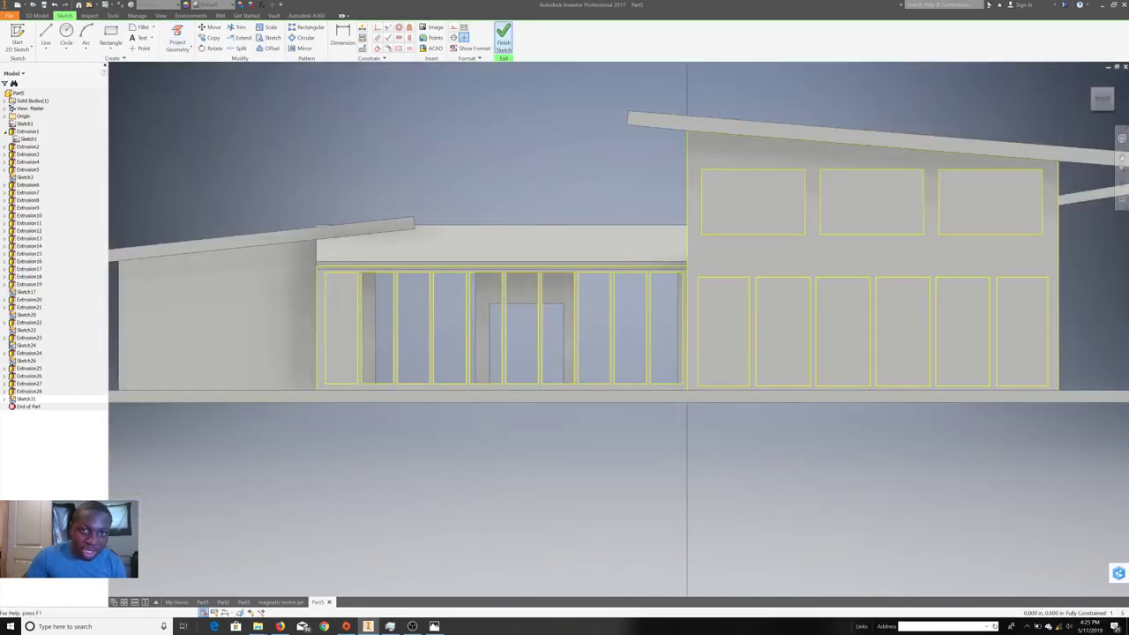
{"action": "key", "text": "ctrl+Return"}
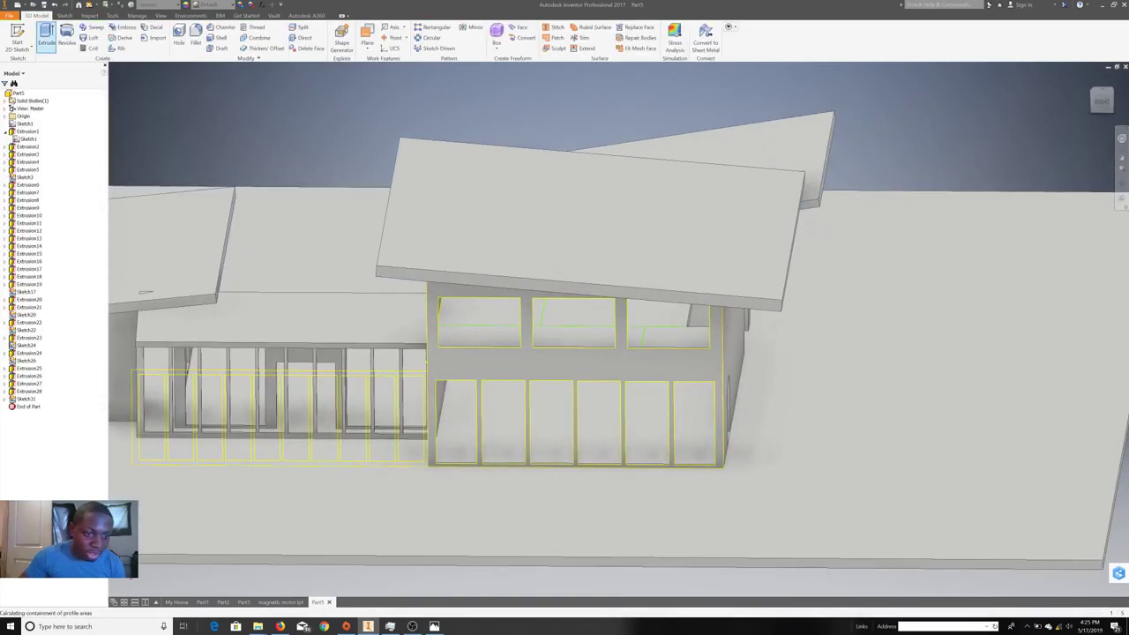
- Select the nine window outlines of the tall section's front wall as extrusion profiles
{"action": "left_click", "coordinate": [476, 326]}
{"action": "left_click", "coordinate": [569, 326]}
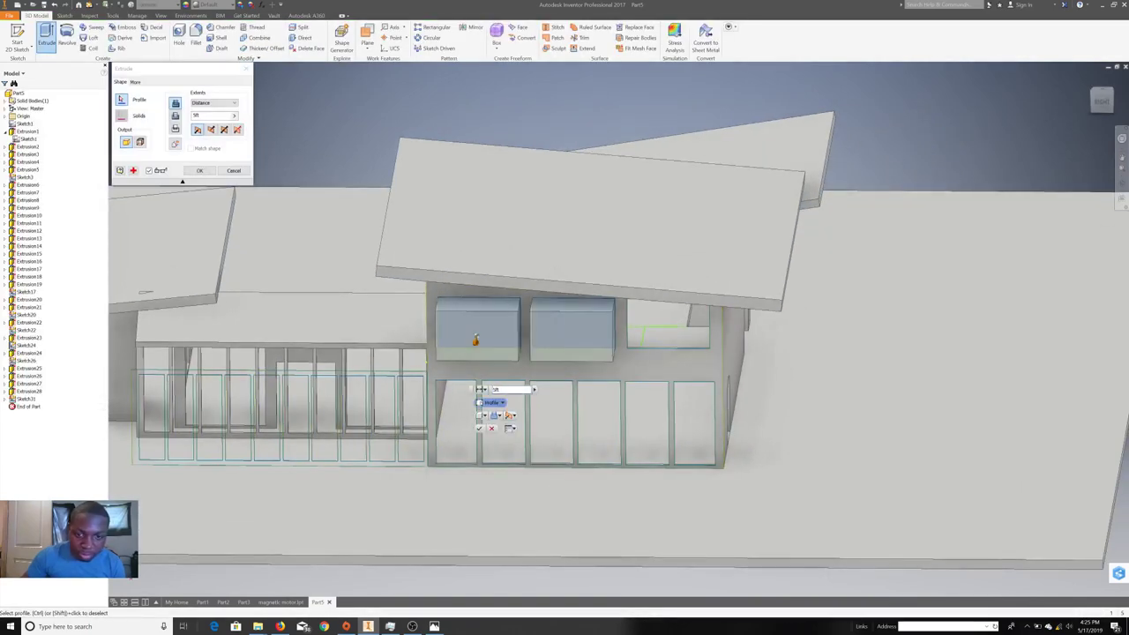
{"action": "left_click", "coordinate": [454, 428]}
{"action": "left_click", "coordinate": [502, 428]}
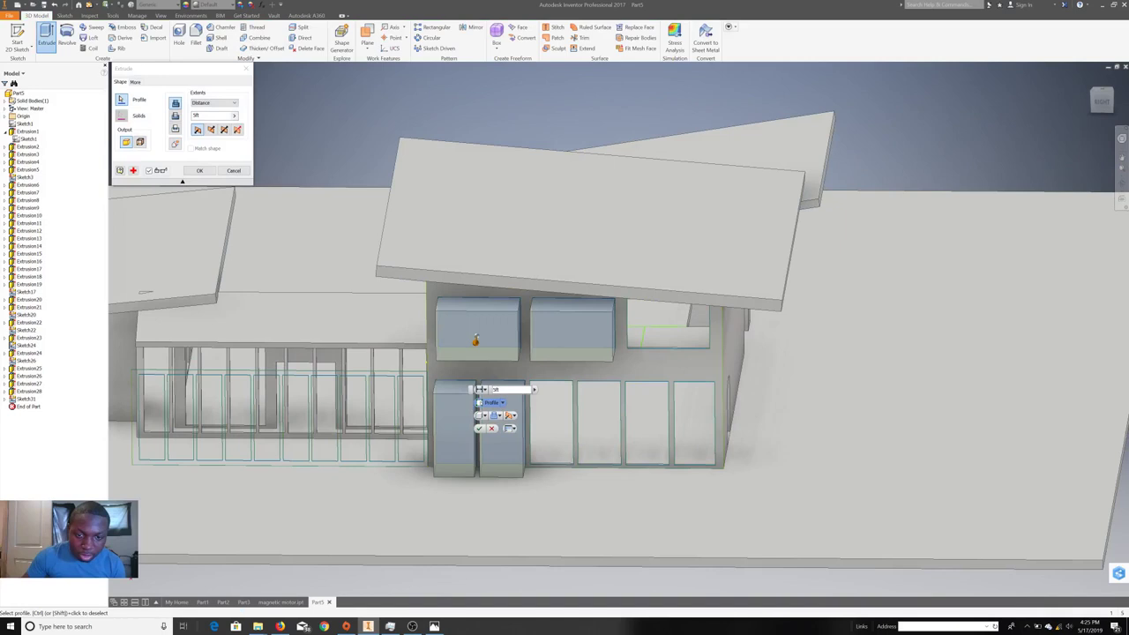
{"action": "left_click", "coordinate": [550, 428]}
{"action": "left_click", "coordinate": [597, 428]}
{"action": "left_click", "coordinate": [647, 428]}
{"action": "left_click", "coordinate": [693, 428]}
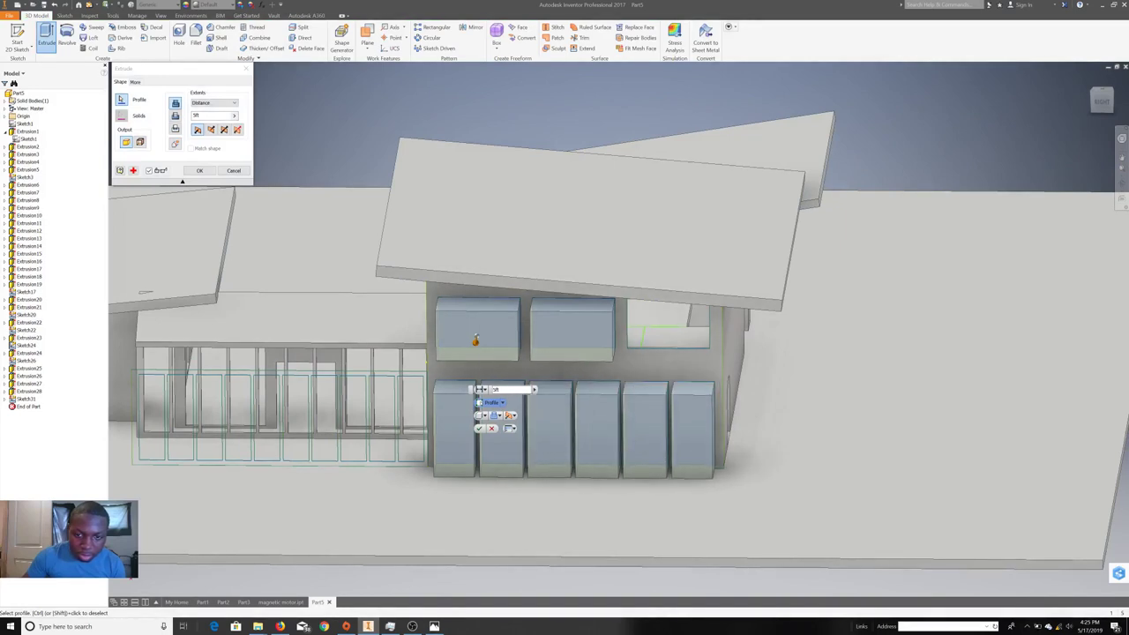
{"action": "left_click", "coordinate": [667, 330]}
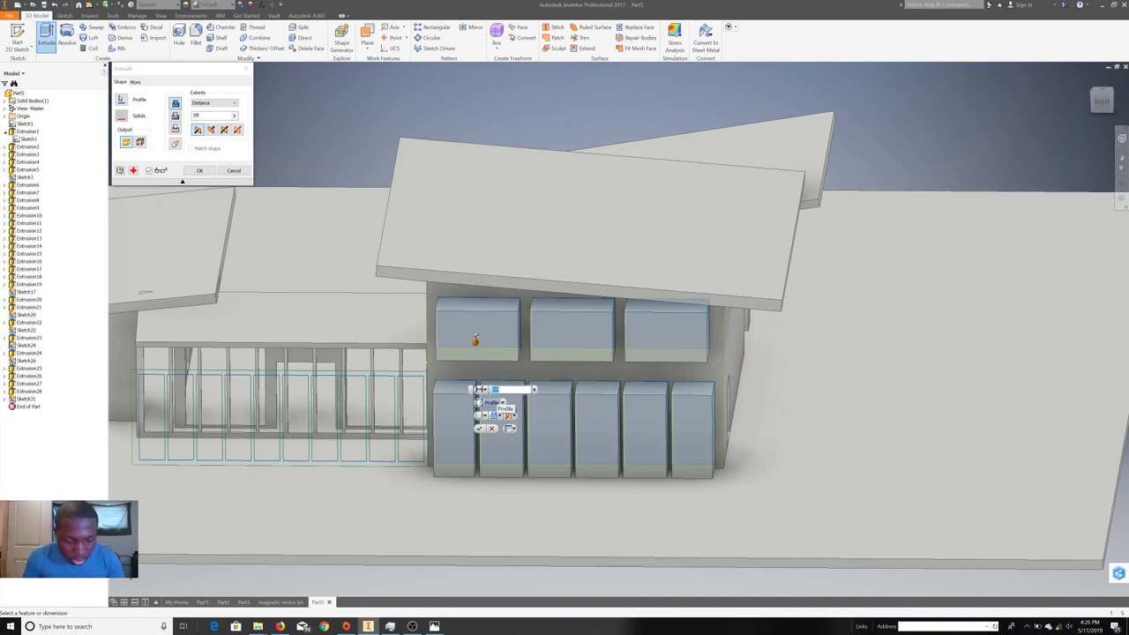
{"action": "type", "text": "2"}
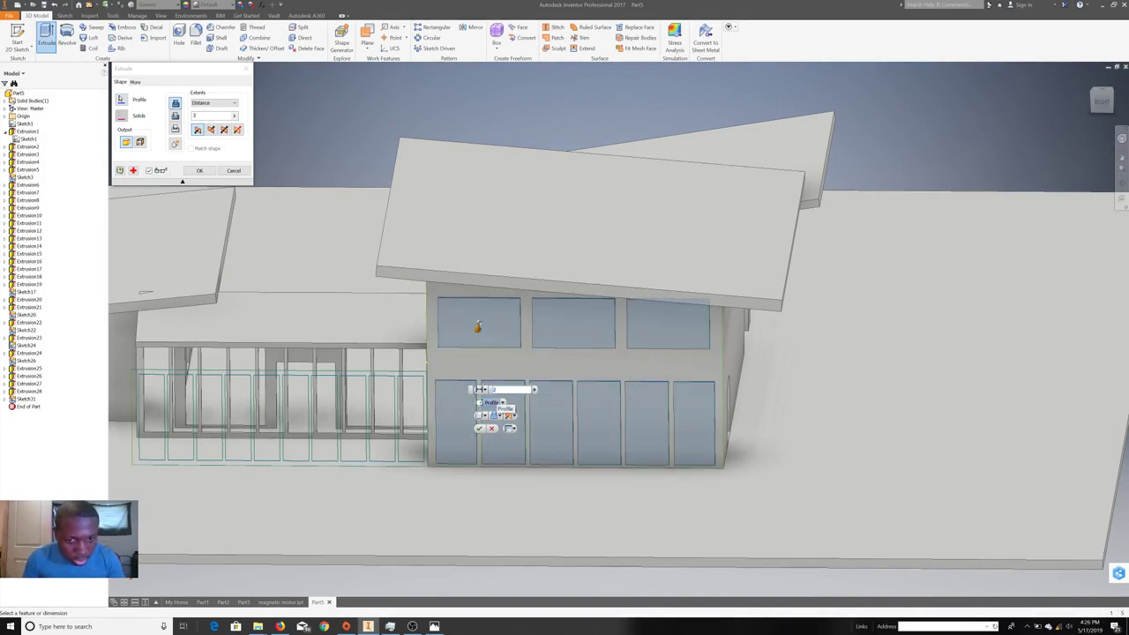
- Set the window extrusion to Cut in the opposite direction and commit Extrusion29
{"action": "left_click", "coordinate": [512, 415]}
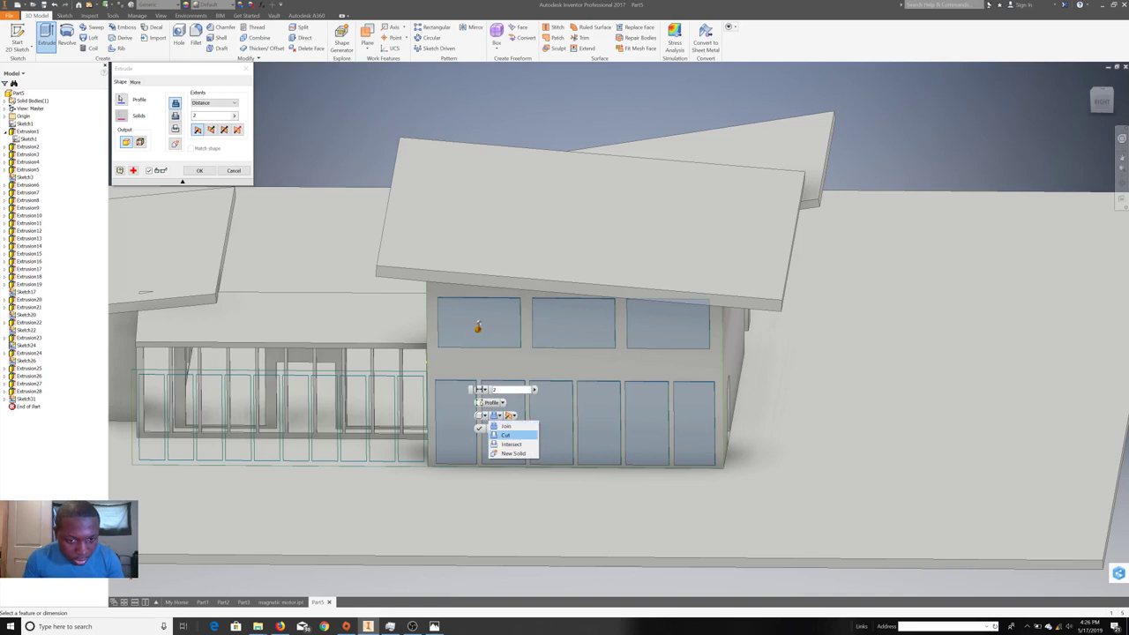
{"action": "left_click", "coordinate": [506, 435]}
{"action": "left_click", "coordinate": [510, 416]}
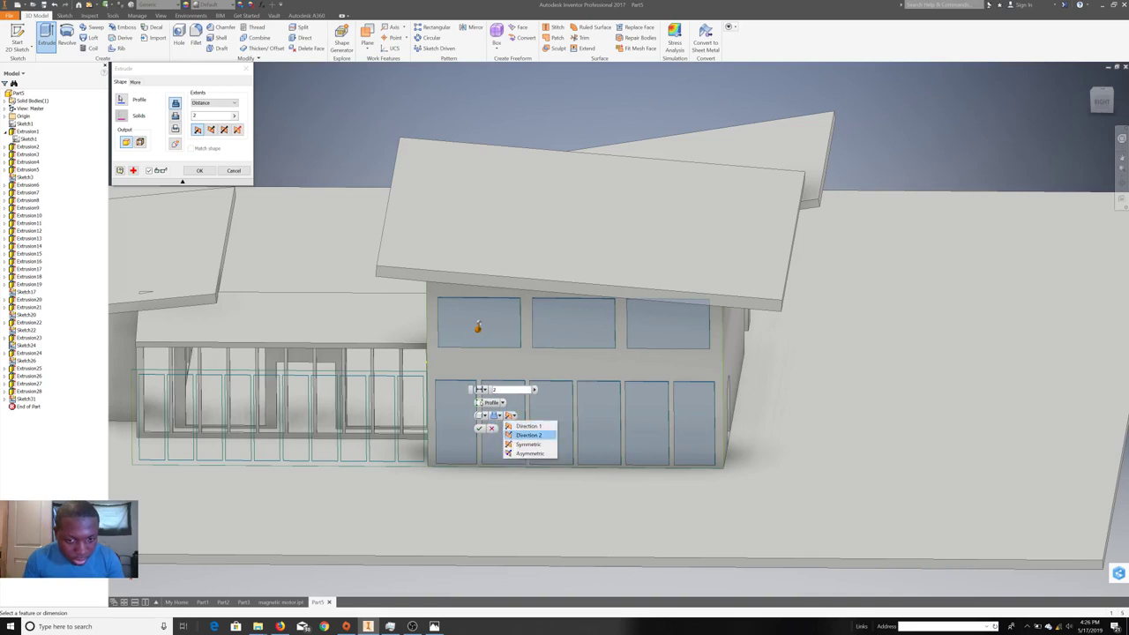
{"action": "left_click", "coordinate": [527, 435]}
{"action": "key", "text": "Return"}
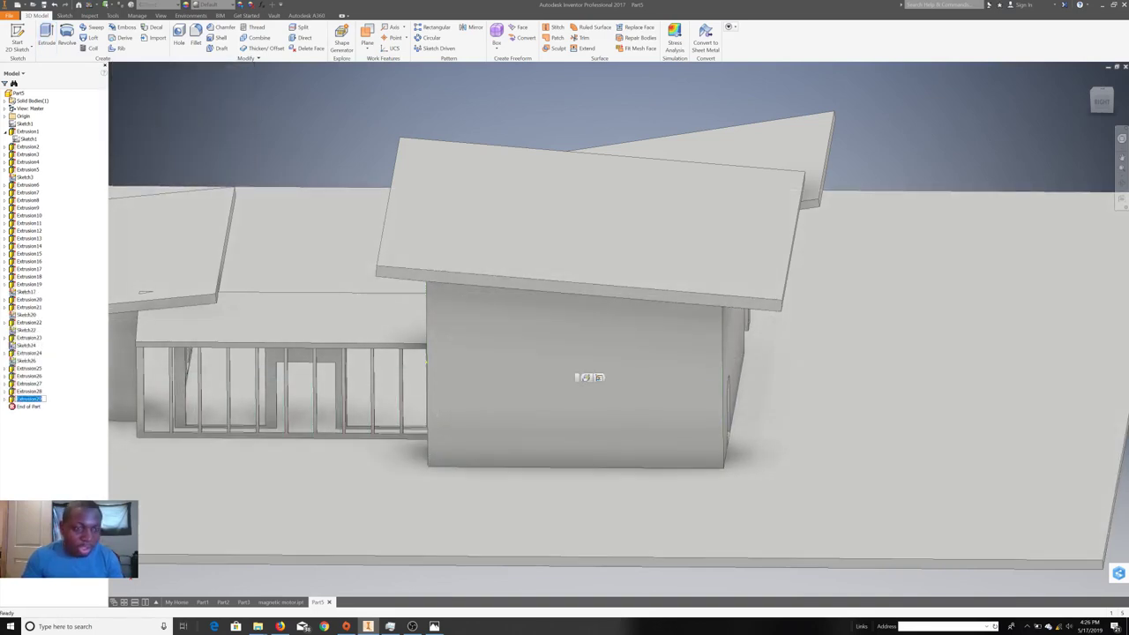
- Edit Extrusion29 and reapply it so the window panels form a separate solid body
{"action": "right_click", "coordinate": [314, 156]}
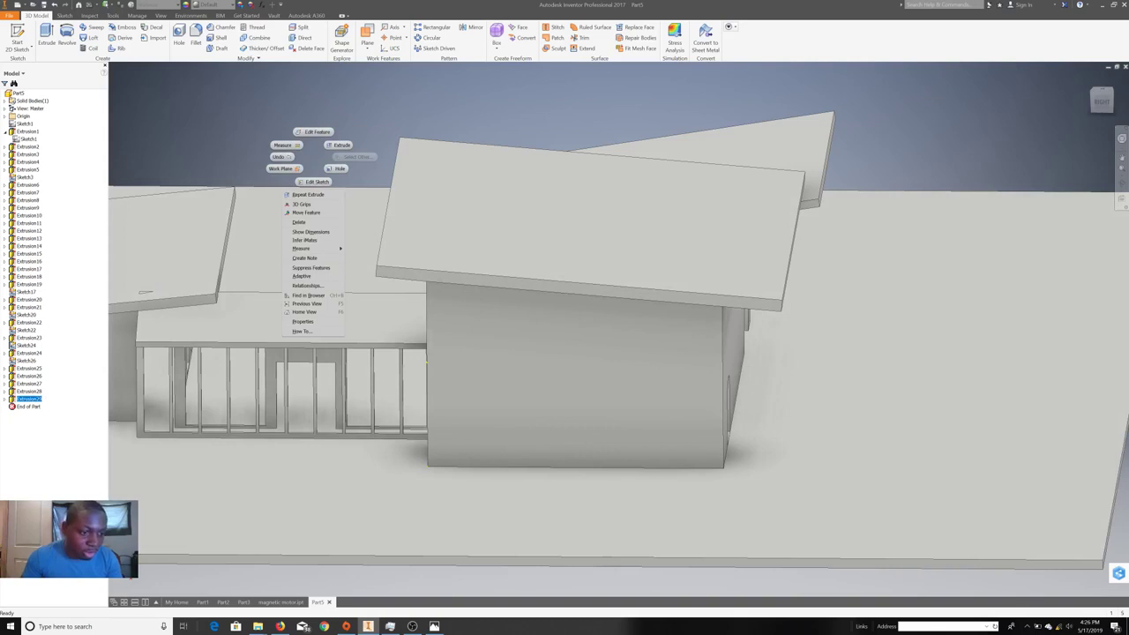
{"action": "key", "text": "Escape"}
{"action": "right_click", "coordinate": [29, 398]}
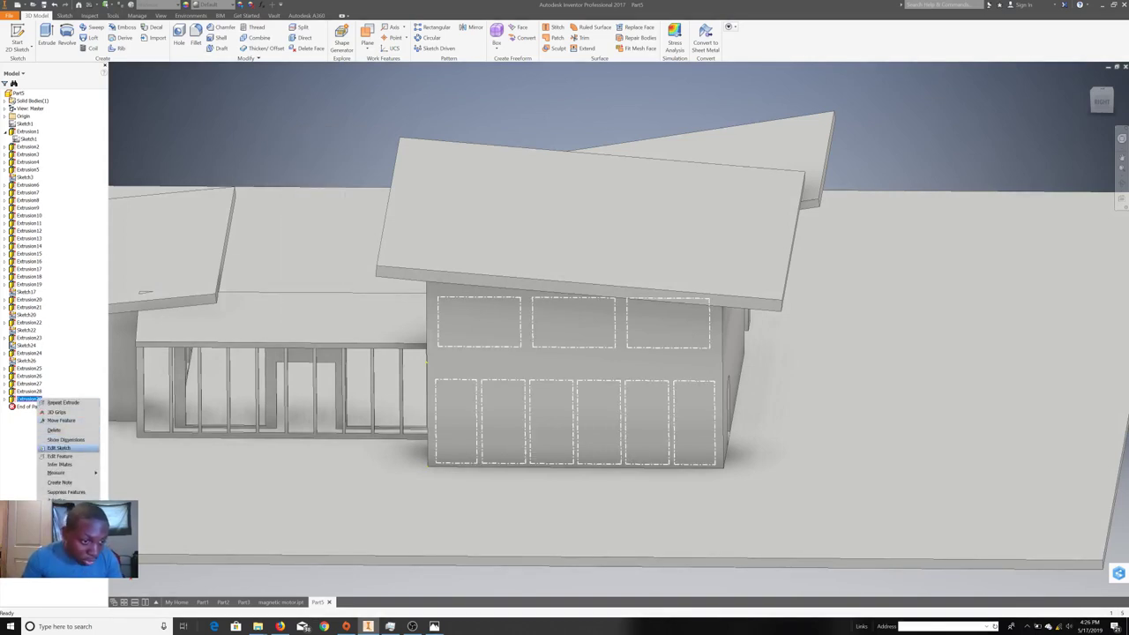
{"action": "left_click", "coordinate": [59, 456]}
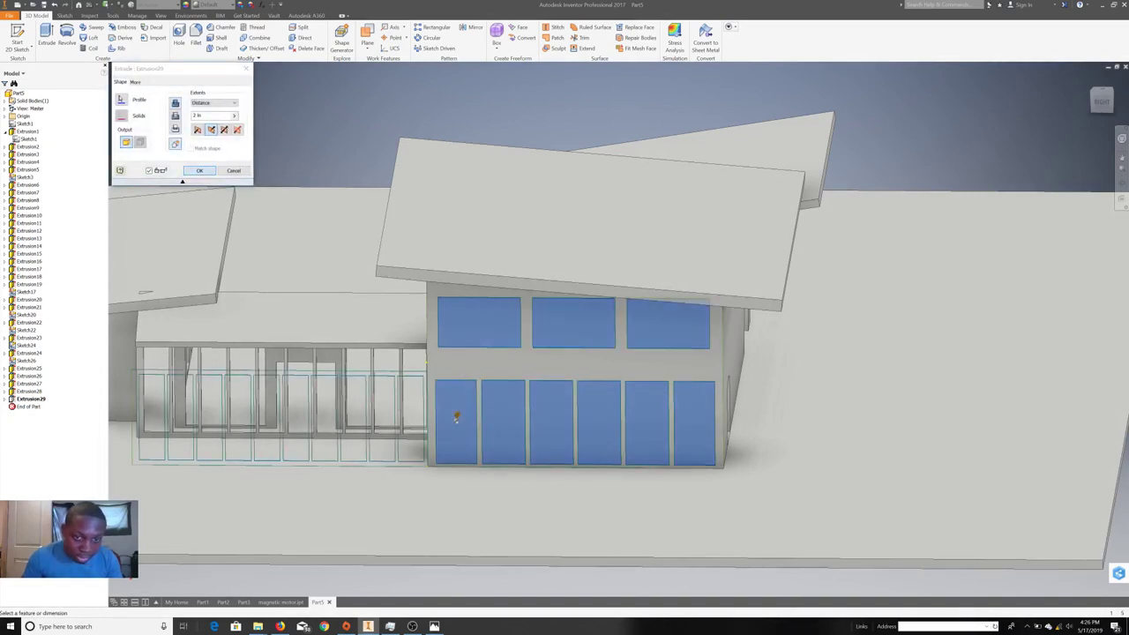
{"action": "left_click", "coordinate": [477, 413]}
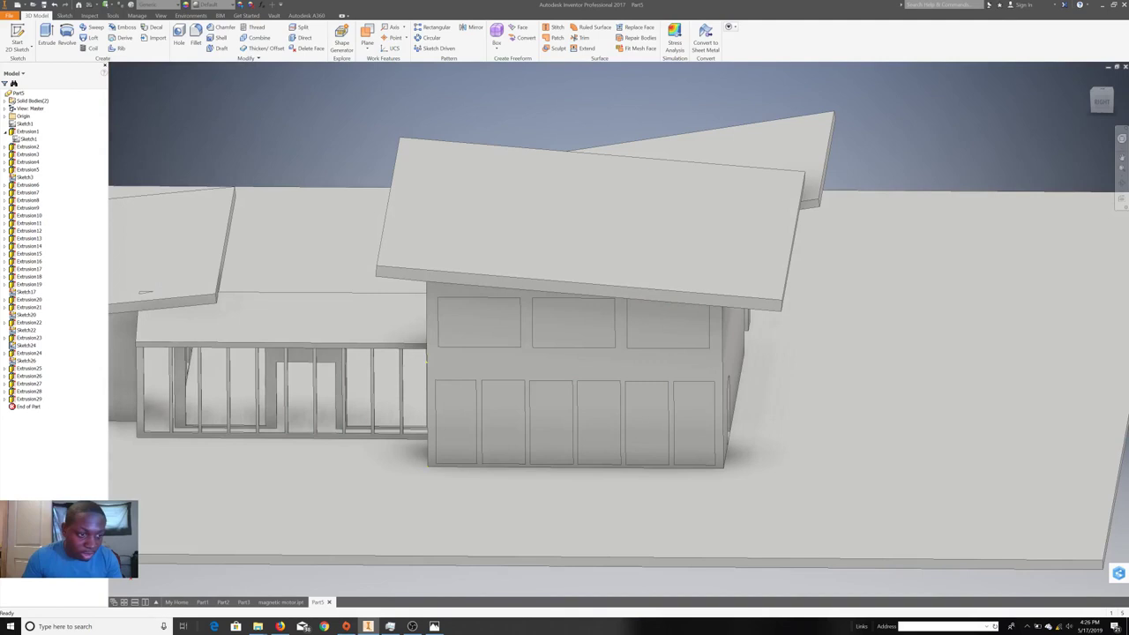
- Give the window panel body the Clear glass appearance
{"action": "left_click", "coordinate": [588, 378]}
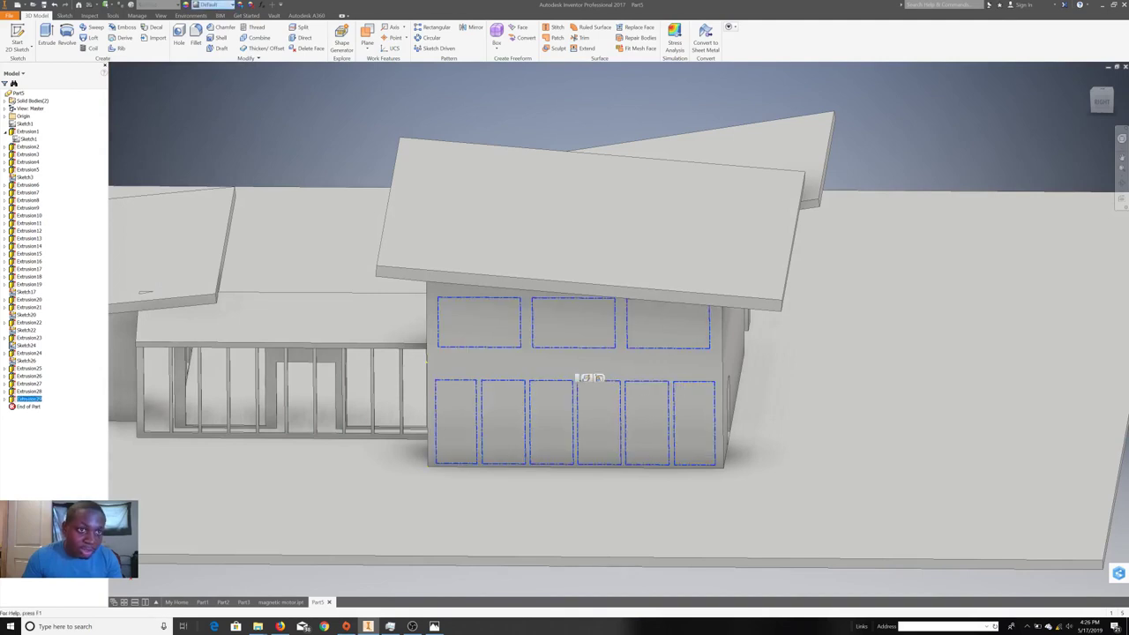
{"action": "left_click", "coordinate": [214, 5]}
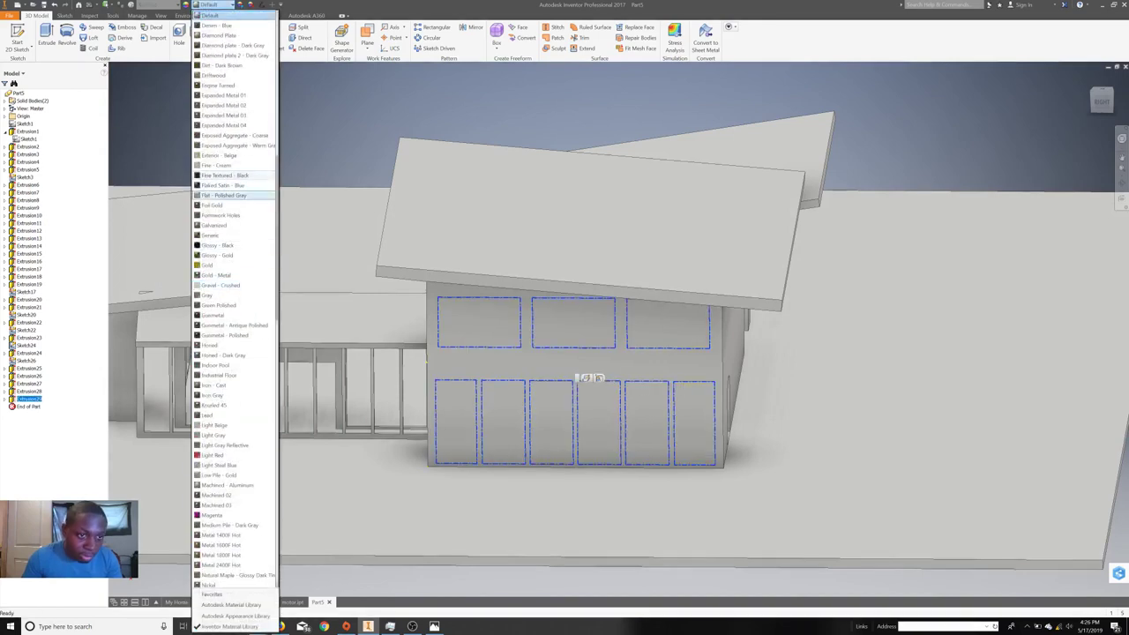
{"action": "scroll", "coordinate": [216, 85], "scroll_direction": "up", "scroll_amount": 6}
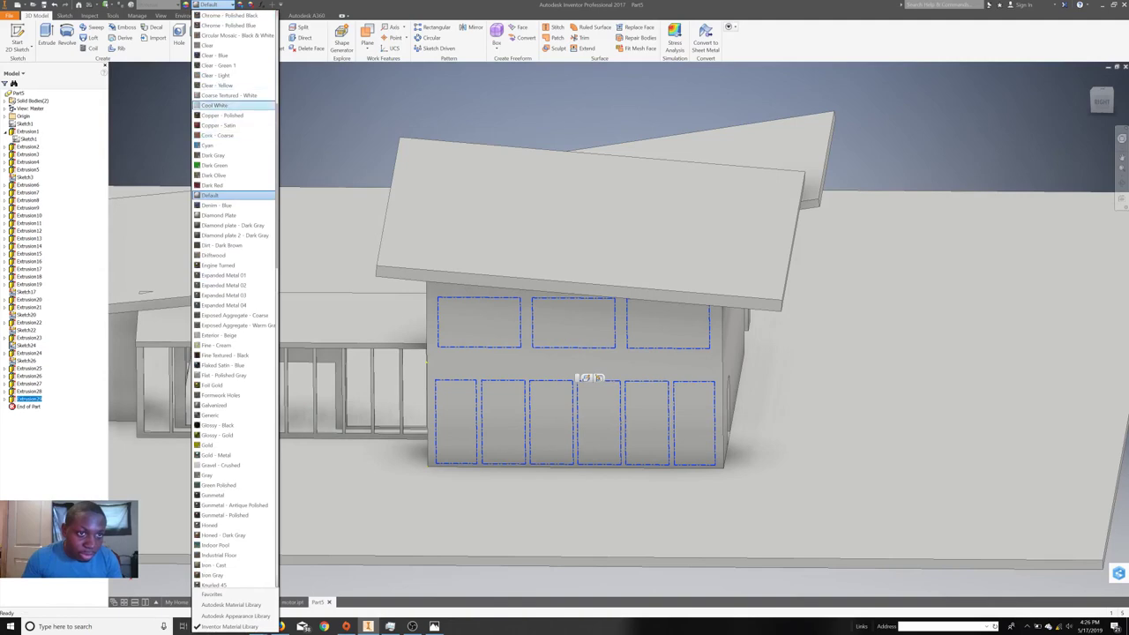
{"action": "left_click", "coordinate": [216, 45]}
{"action": "key", "text": "Escape"}
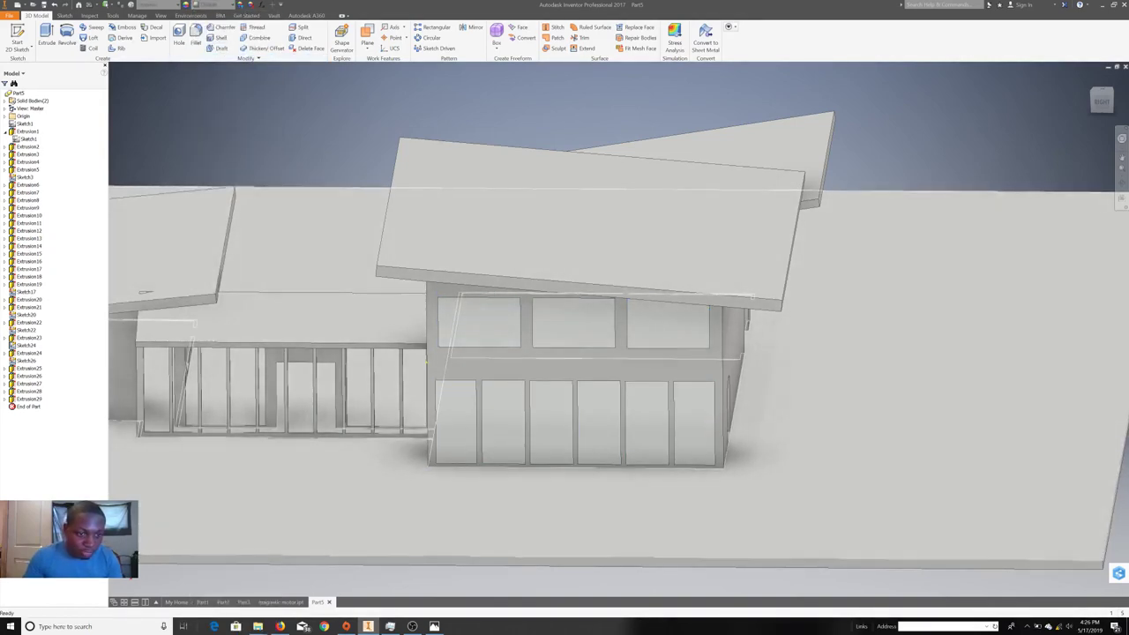
- Sketch on the lower window frame face, projecting the window frame edges into it
{"action": "scroll", "coordinate": [289, 424], "scroll_direction": "up", "scroll_amount": 3}
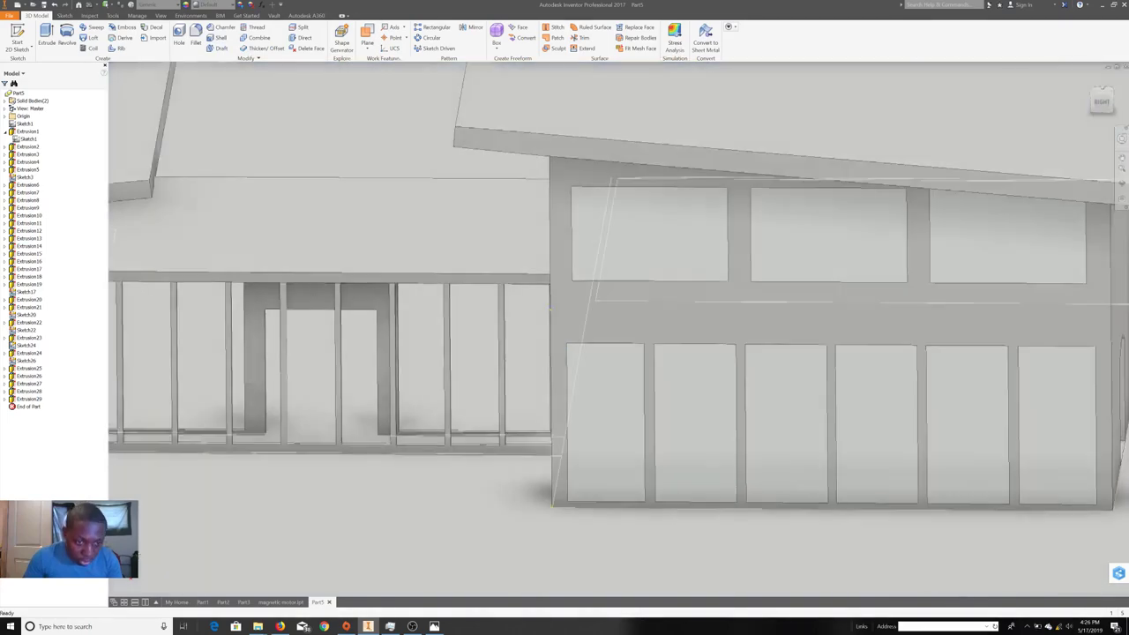
{"action": "right_click", "coordinate": [284, 446]}
{"action": "left_click", "coordinate": [290, 471]}
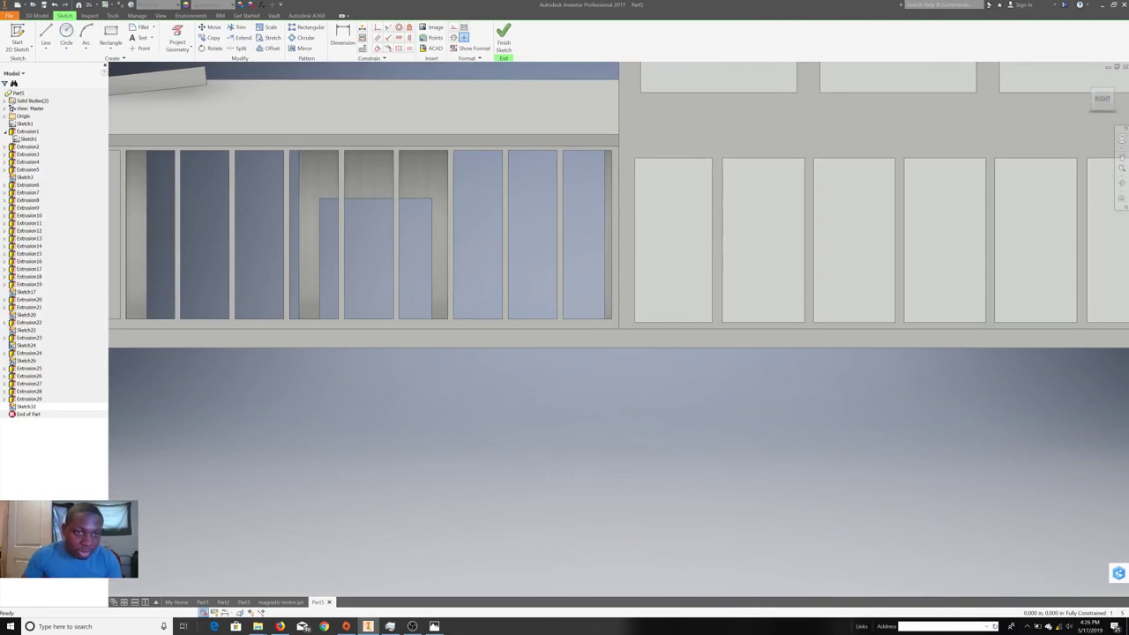
{"action": "right_click", "coordinate": [296, 172]}
{"action": "left_click", "coordinate": [335, 161]}
{"action": "left_click", "coordinate": [362, 123]}
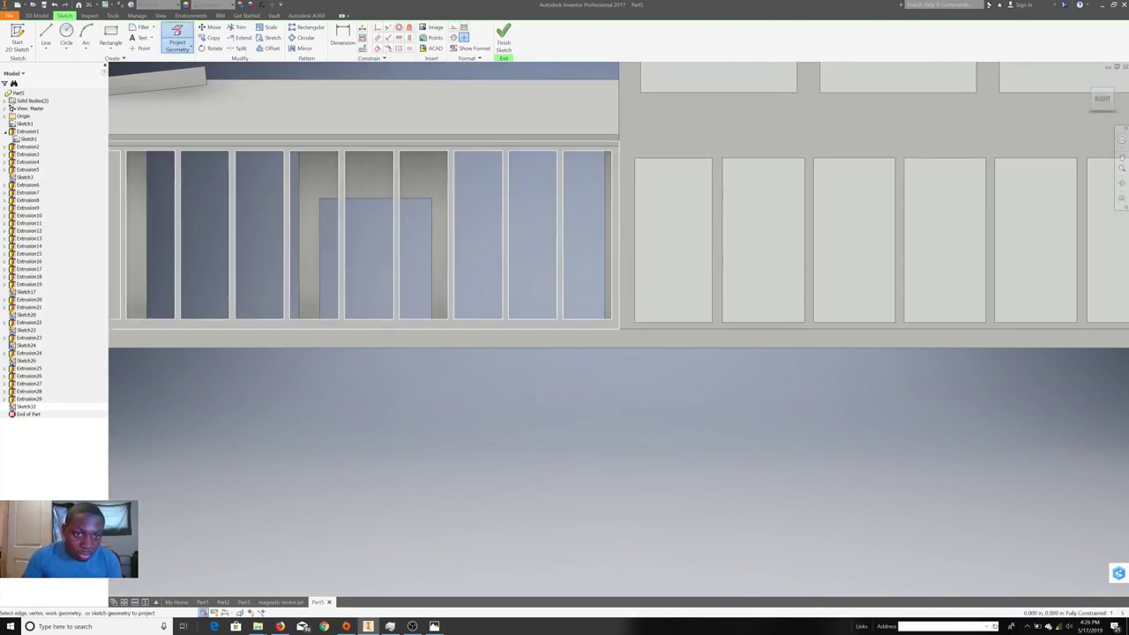
{"action": "right_click", "coordinate": [357, 72]}
{"action": "left_click", "coordinate": [395, 71]}
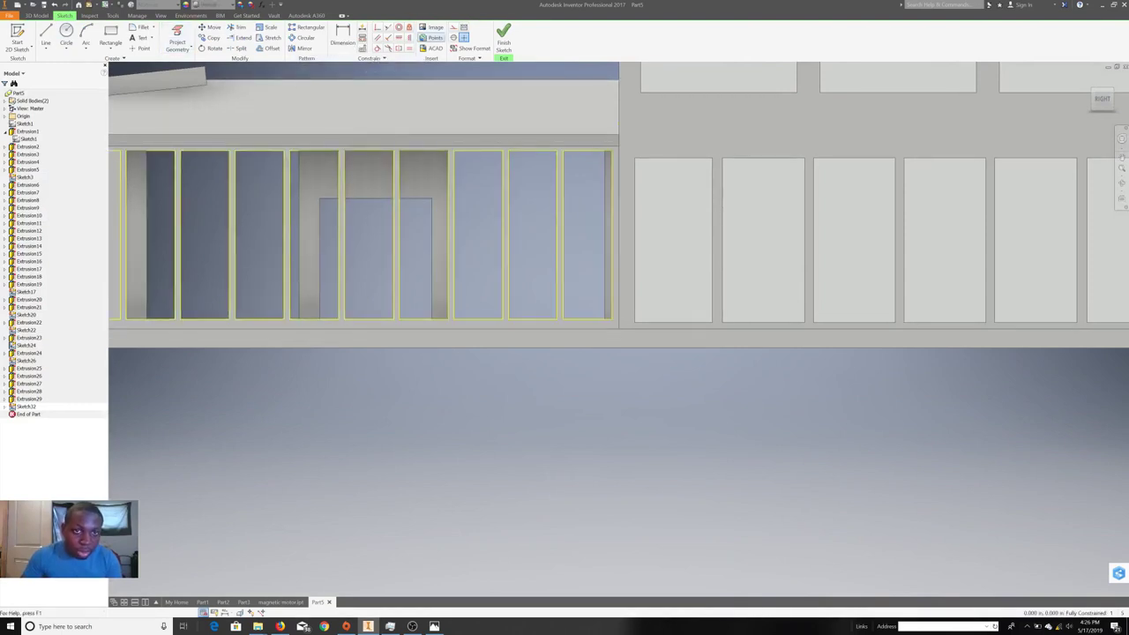
{"action": "left_click", "coordinate": [504, 37]}
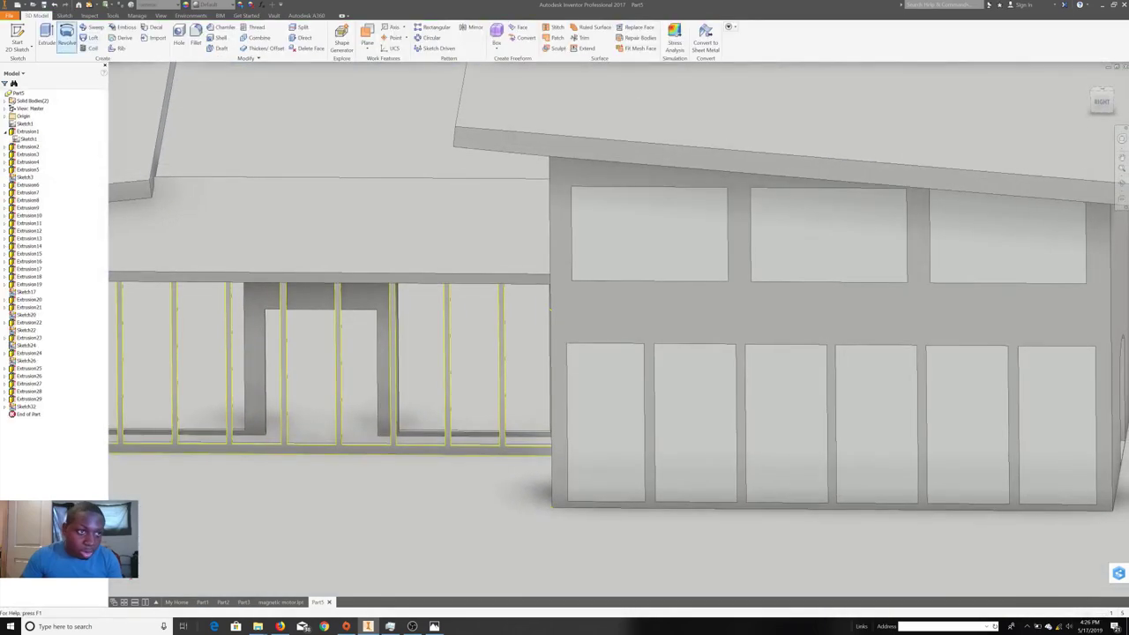
- Extrude the eight window profiles as a cut into the front wall
{"action": "left_click", "coordinate": [45, 39]}
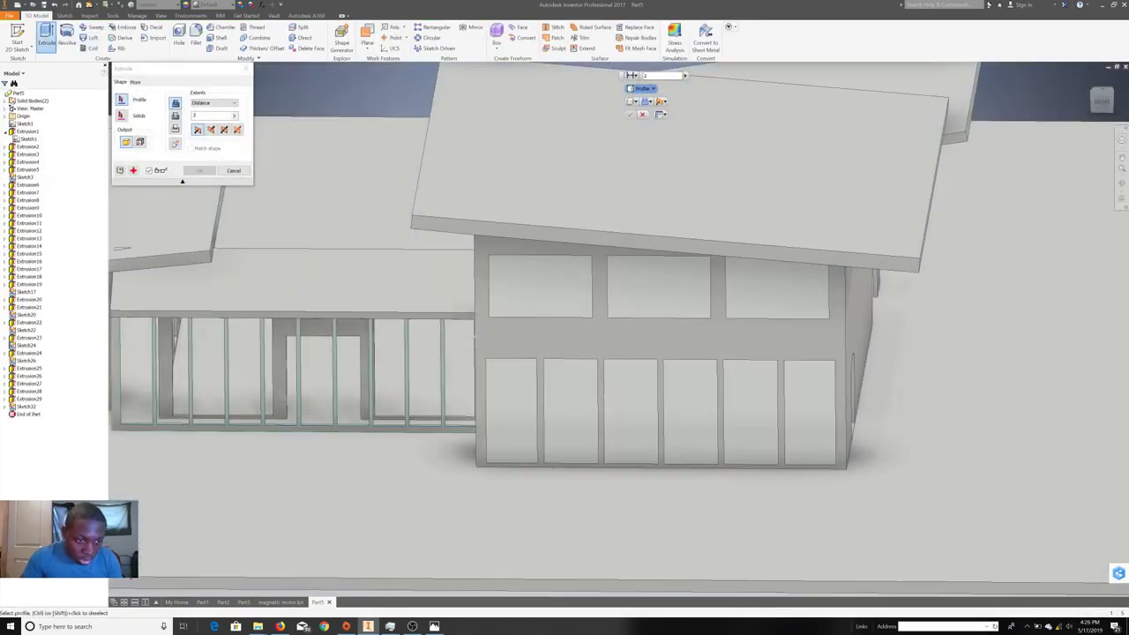
{"action": "left_click", "coordinate": [134, 375]}
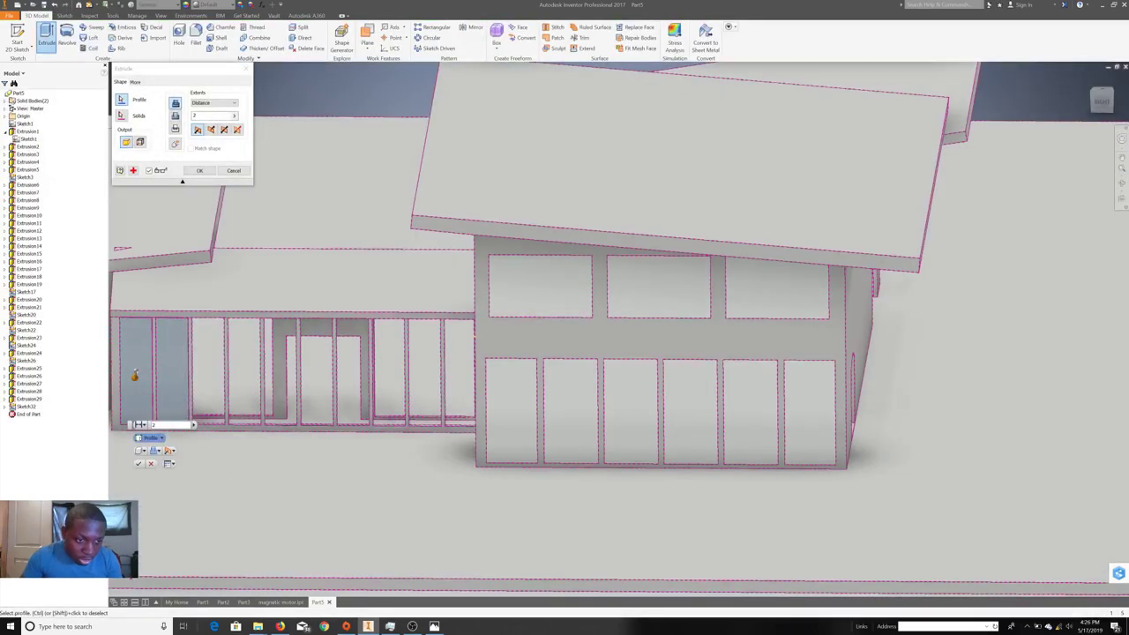
{"action": "left_click", "coordinate": [244, 370]}
{"action": "left_click", "coordinate": [280, 370]}
{"action": "left_click", "coordinate": [317, 370]}
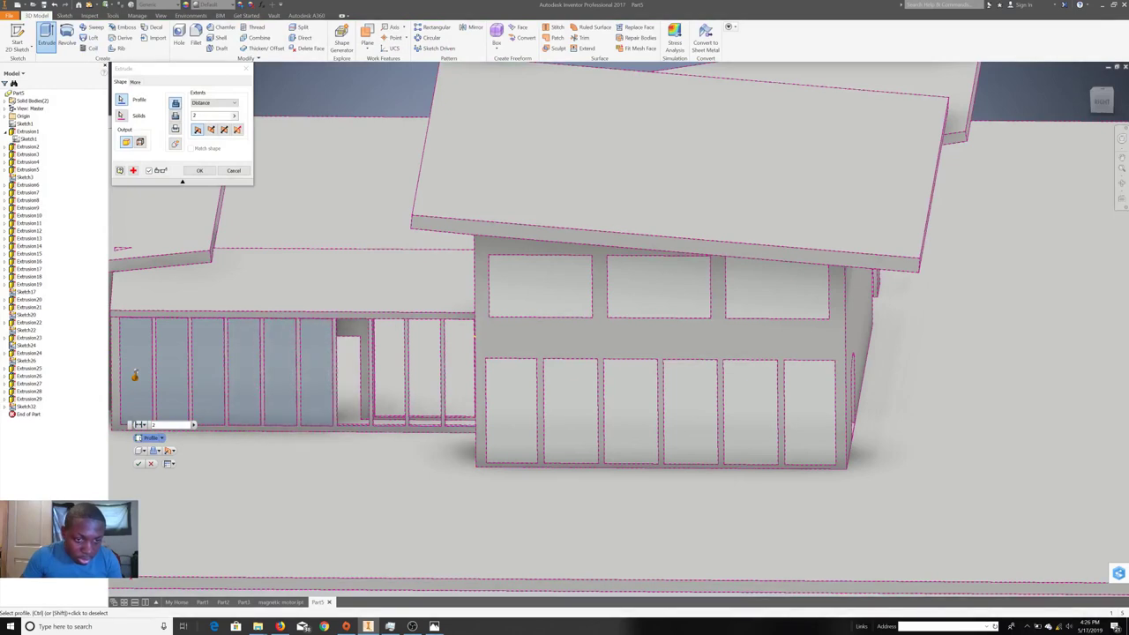
{"action": "left_click", "coordinate": [352, 371]}
{"action": "left_click", "coordinate": [388, 371]}
{"action": "left_click", "coordinate": [425, 370]}
{"action": "left_click", "coordinate": [460, 370]}
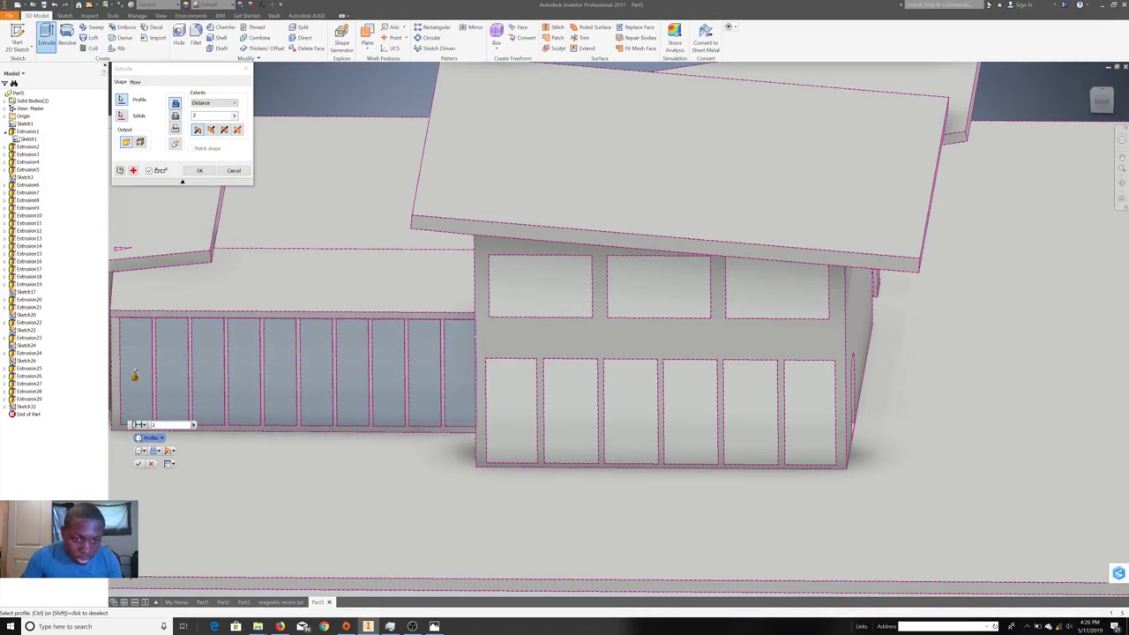
{"action": "left_click", "coordinate": [157, 451]}
{"action": "left_click", "coordinate": [161, 489]}
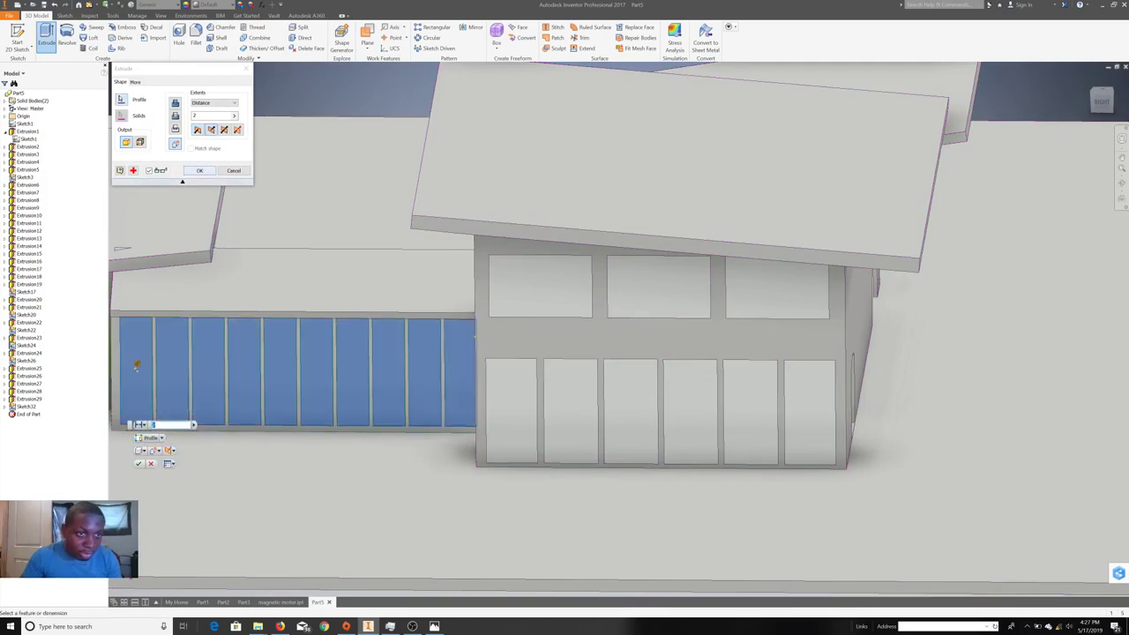
{"action": "key", "text": "Return"}
- Give the new window cut feature the Clear appearance
{"action": "left_click", "coordinate": [309, 372]}
{"action": "left_click", "coordinate": [208, 4]}
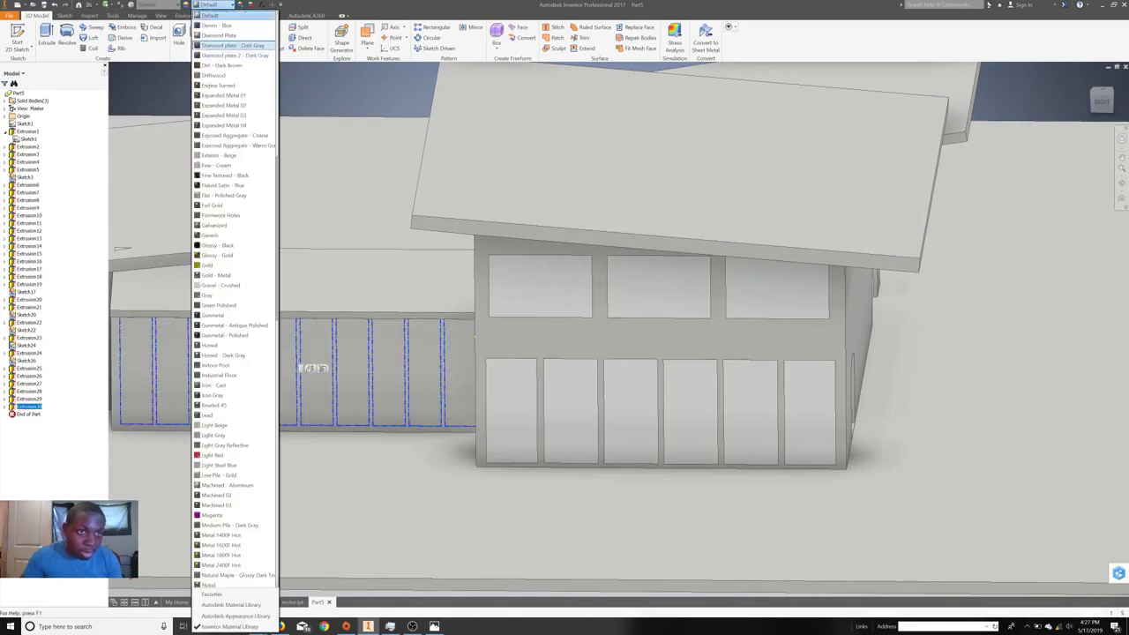
{"action": "left_click", "coordinate": [212, 15]}
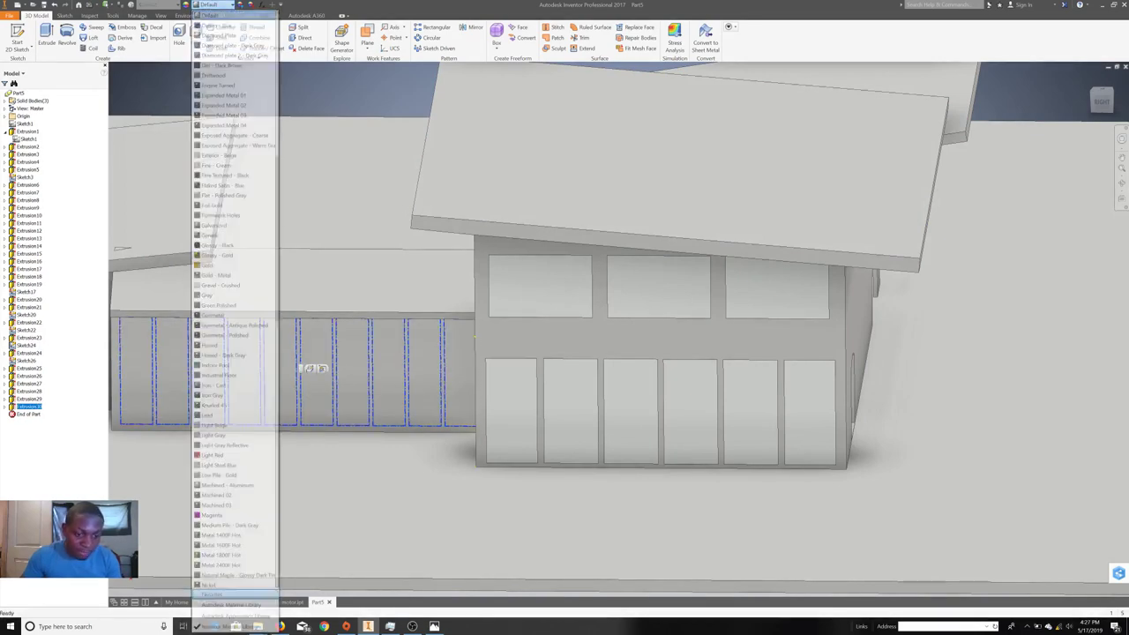
{"action": "left_click", "coordinate": [208, 4]}
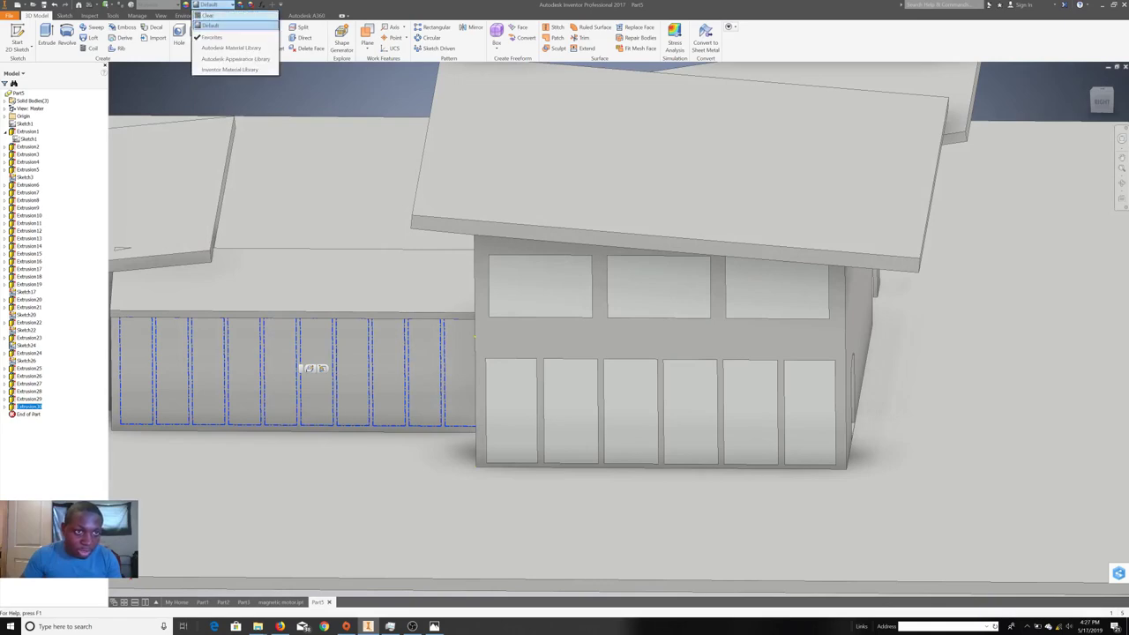
{"action": "left_click", "coordinate": [208, 15]}
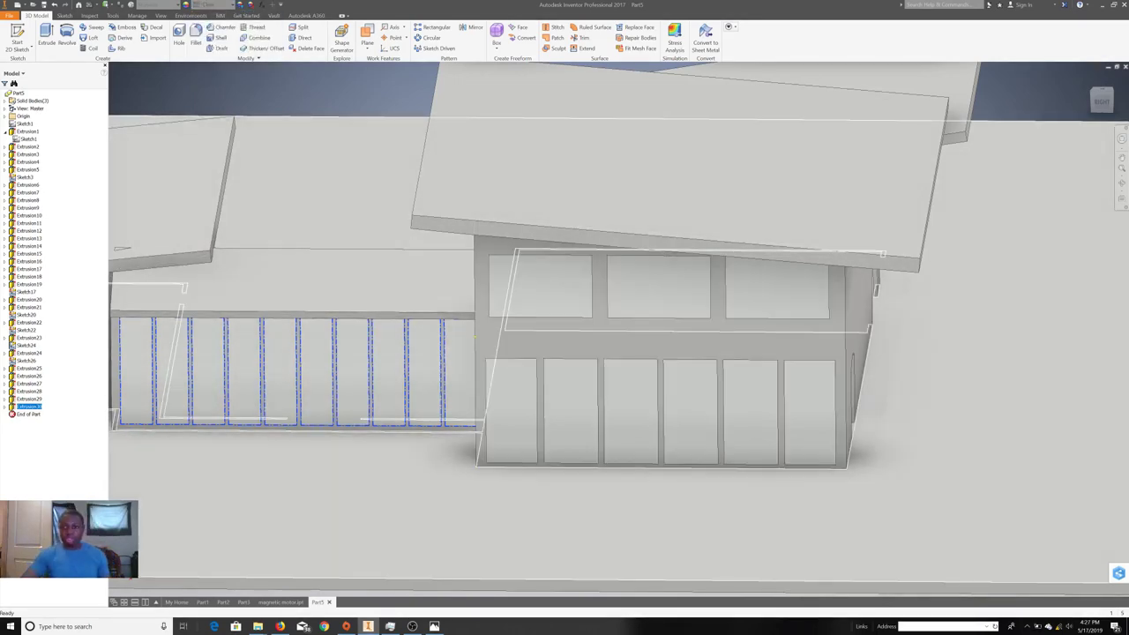
{"action": "key", "text": "Escape"}
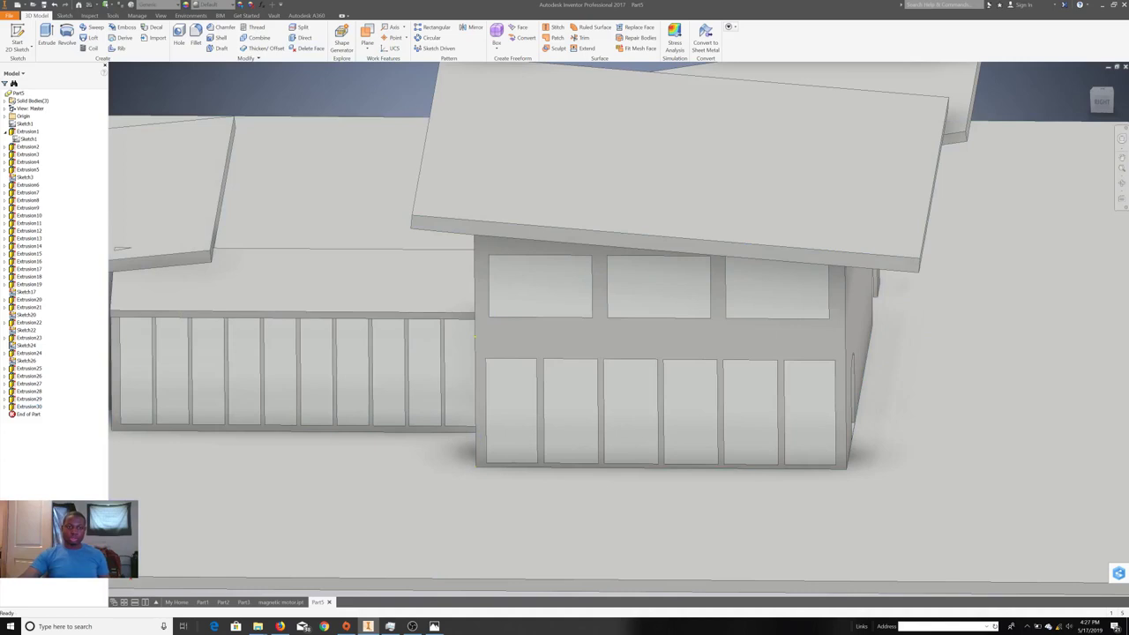
{"action": "scroll", "coordinate": [565, 335], "scroll_direction": "down", "scroll_amount": 5}
- Apply the Coarse Textured - Black appearance to the main roof's front fascia
{"action": "scroll", "coordinate": [564, 265], "scroll_direction": "down", "scroll_amount": 1}
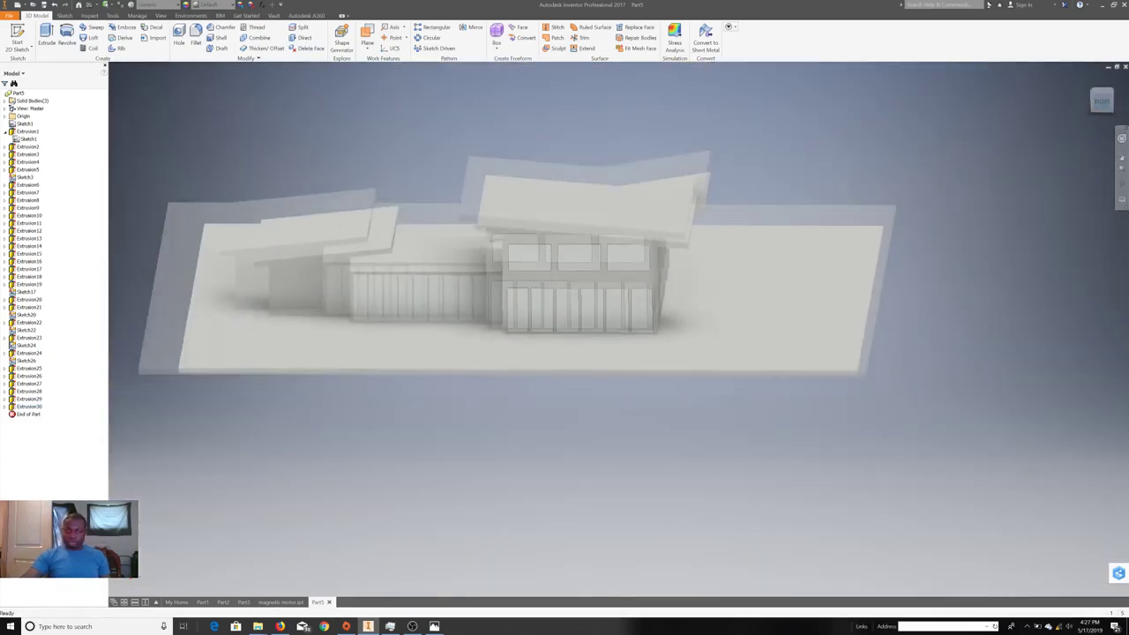
{"action": "scroll", "coordinate": [617, 371], "scroll_direction": "up", "scroll_amount": 5}
{"action": "scroll", "coordinate": [617, 371], "scroll_direction": "up", "scroll_amount": 2}
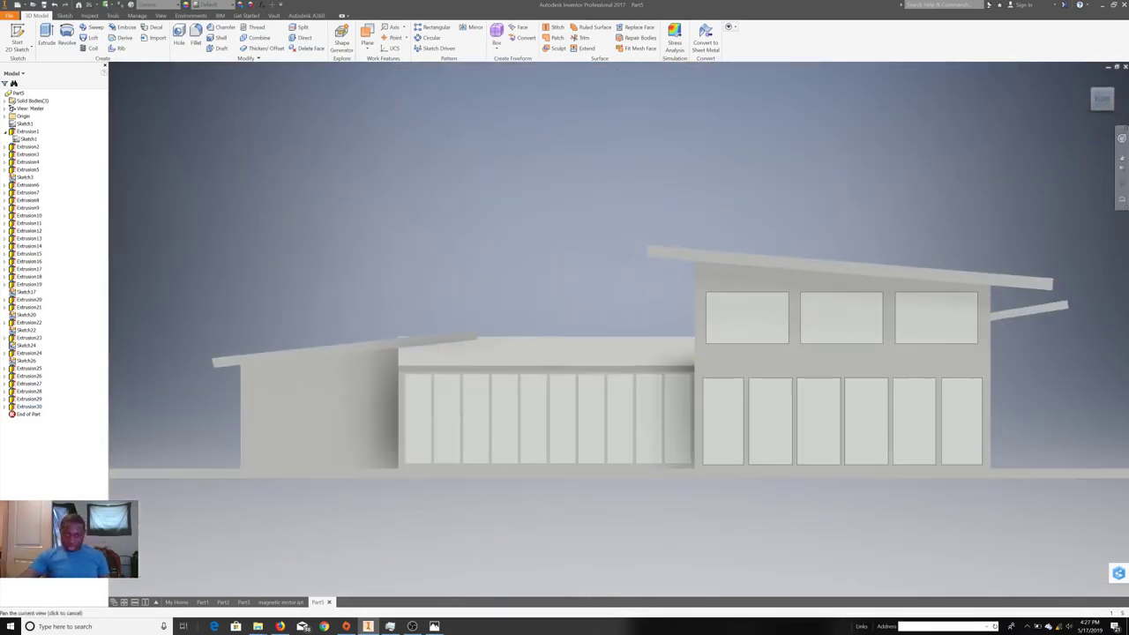
{"action": "middle_click_drag", "start_coordinate": [617, 370], "coordinate": [600, 369]}
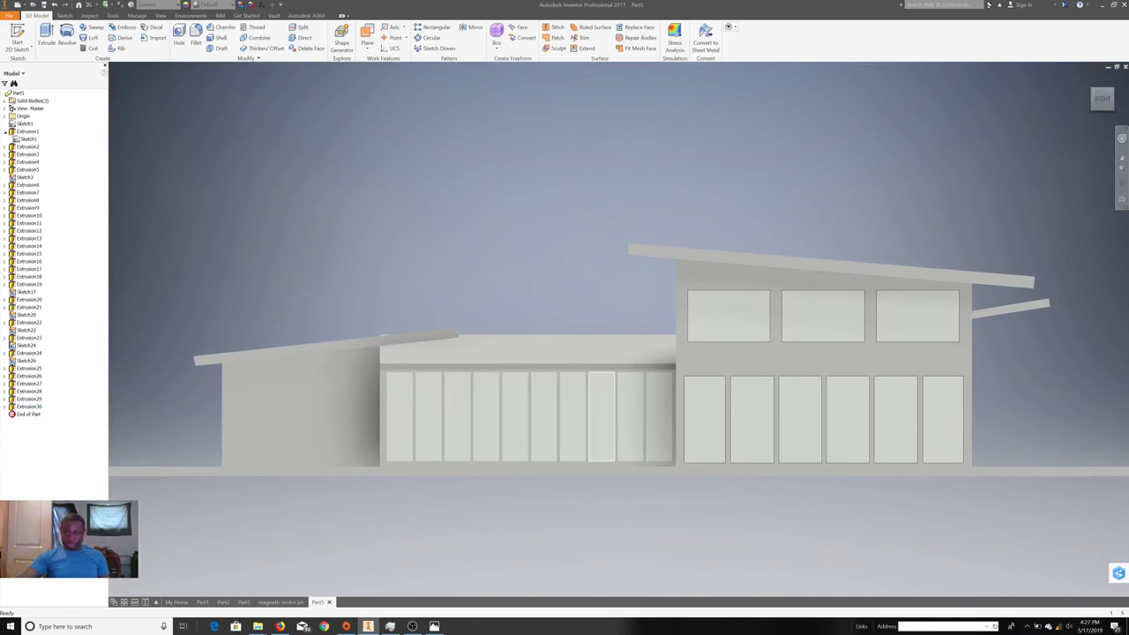
{"action": "left_click", "coordinate": [600, 349]}
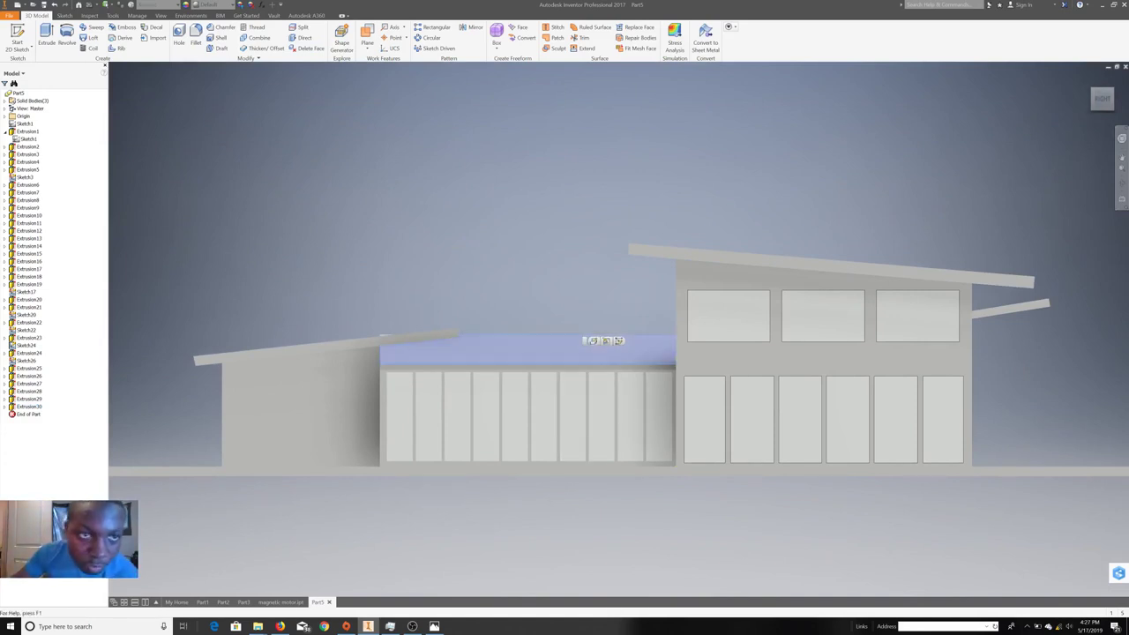
{"action": "left_click", "coordinate": [835, 273]}
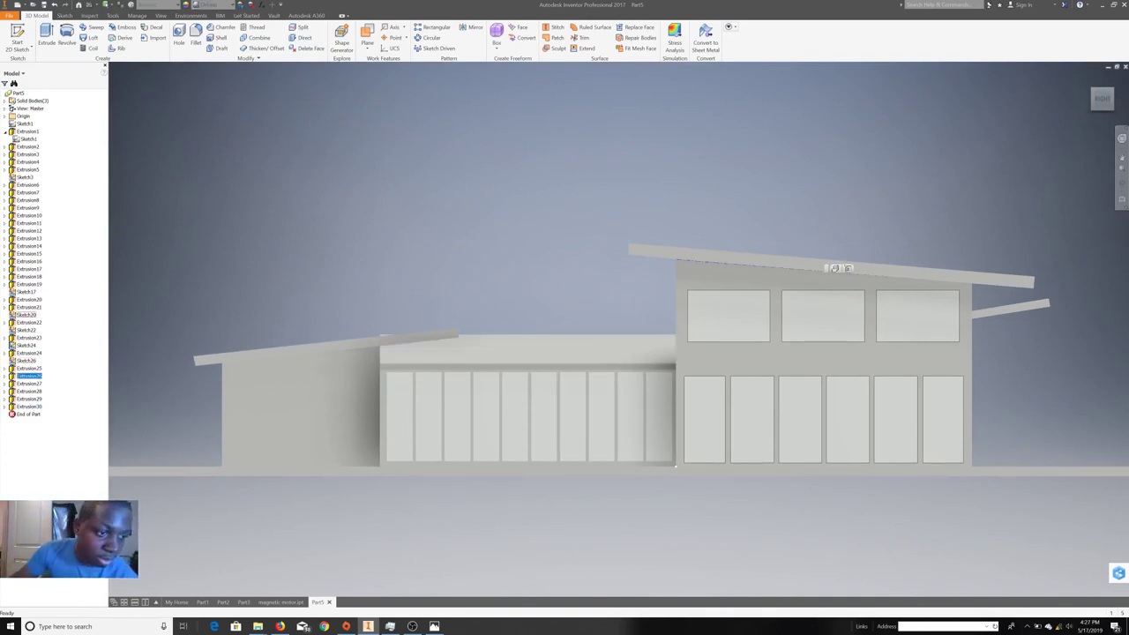
{"action": "left_click", "coordinate": [1101, 99]}
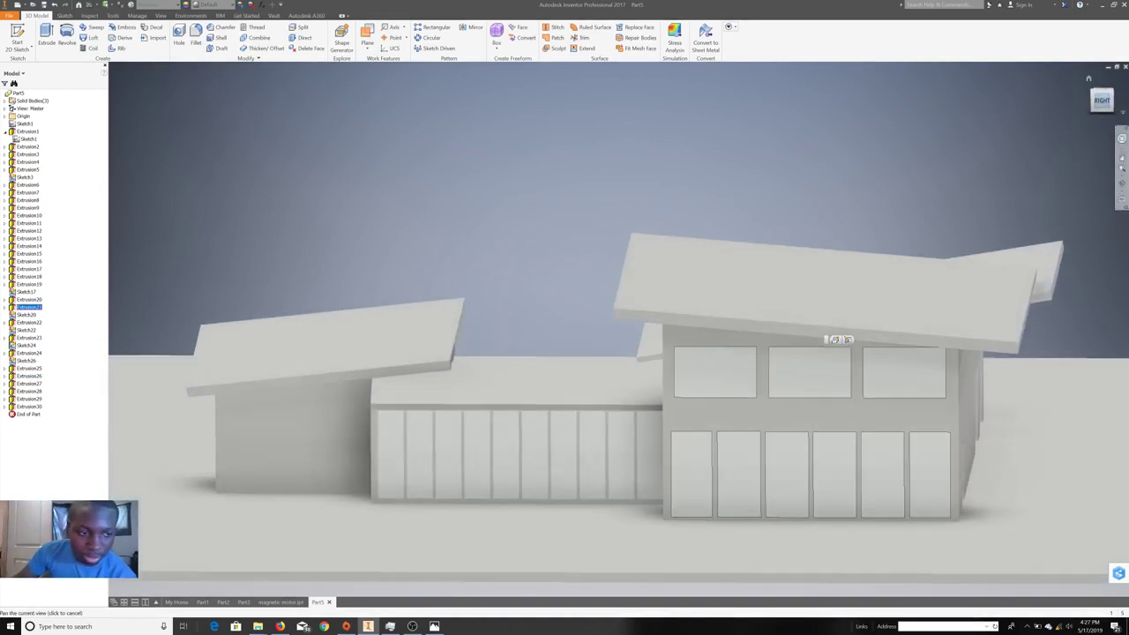
{"action": "left_click", "coordinate": [829, 333]}
{"action": "left_click", "coordinate": [214, 5]}
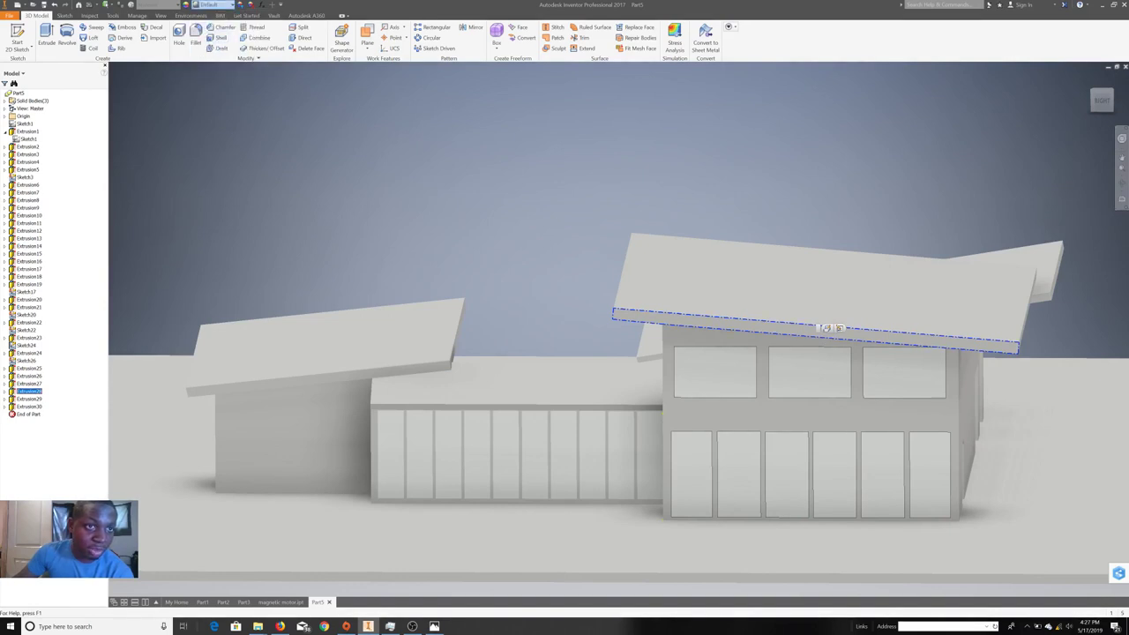
{"action": "left_click", "coordinate": [219, 5]}
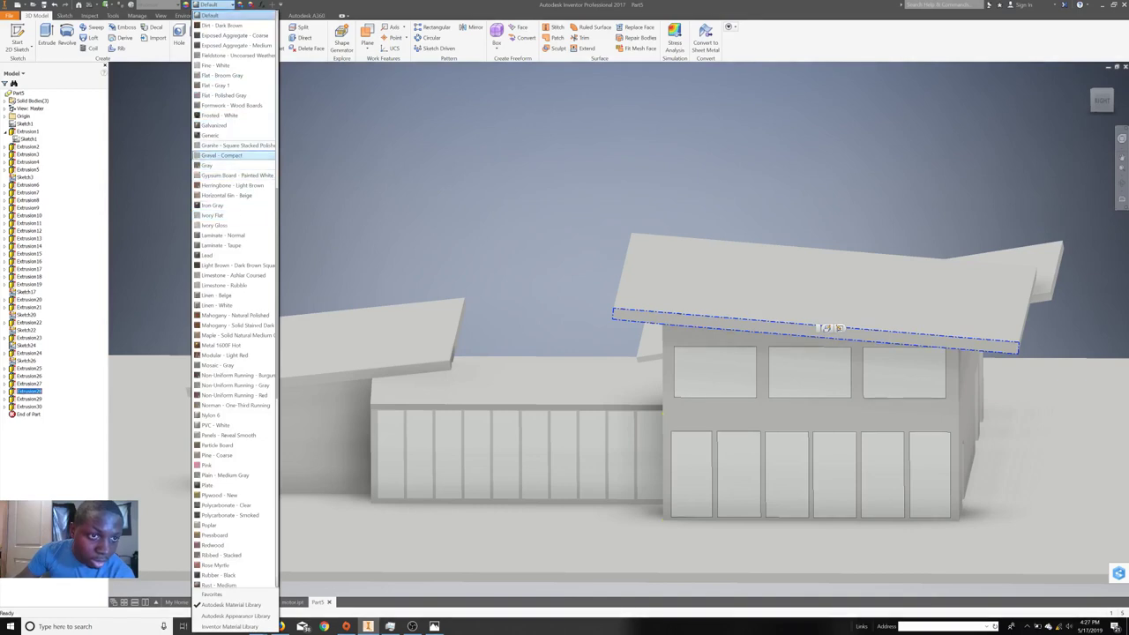
{"action": "scroll", "coordinate": [229, 97], "scroll_direction": "up", "scroll_amount": 6}
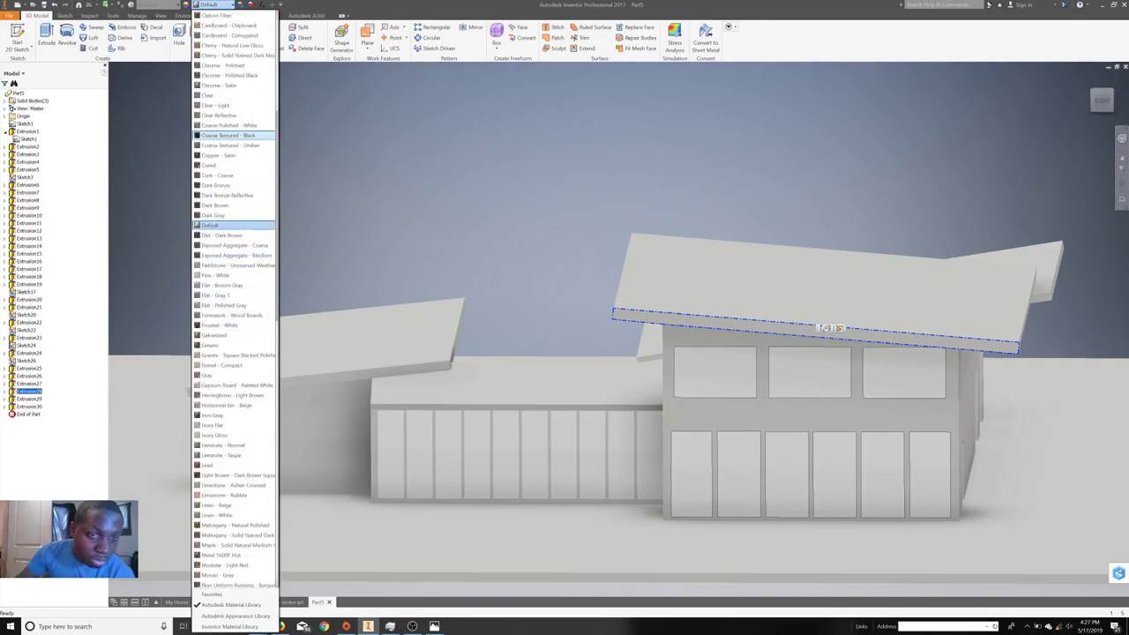
{"action": "left_click", "coordinate": [229, 135]}
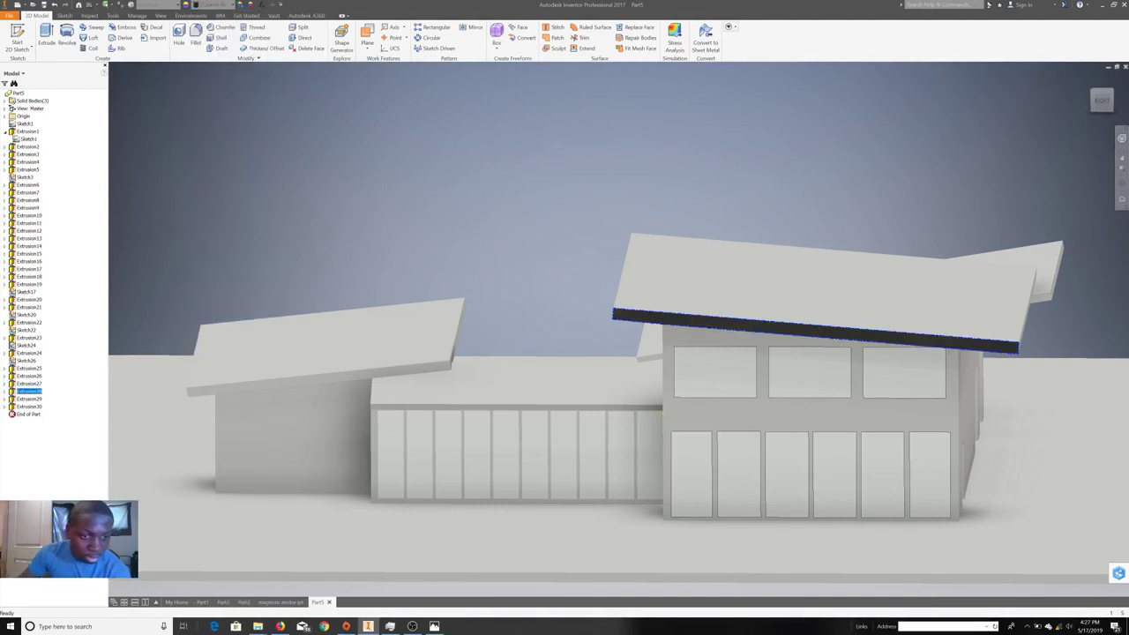
- Give the left roof's top face a grey appearance and reorient the front view
{"action": "left_click", "coordinate": [291, 348]}
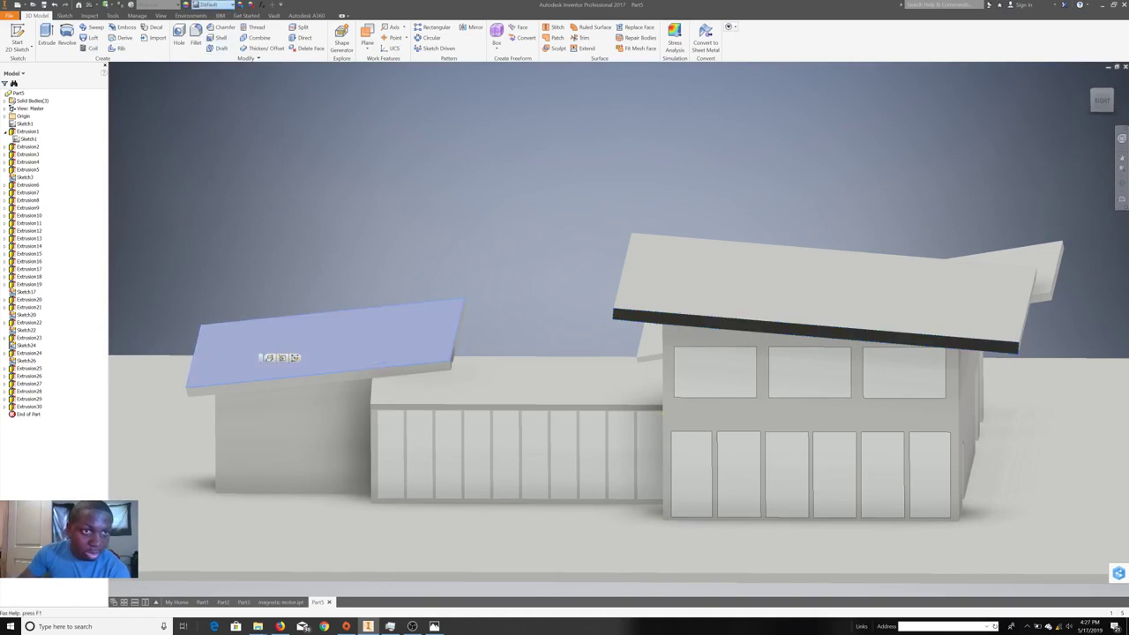
{"action": "left_click", "coordinate": [216, 6]}
{"action": "scroll", "coordinate": [234, 555], "scroll_direction": "down", "scroll_amount": 3}
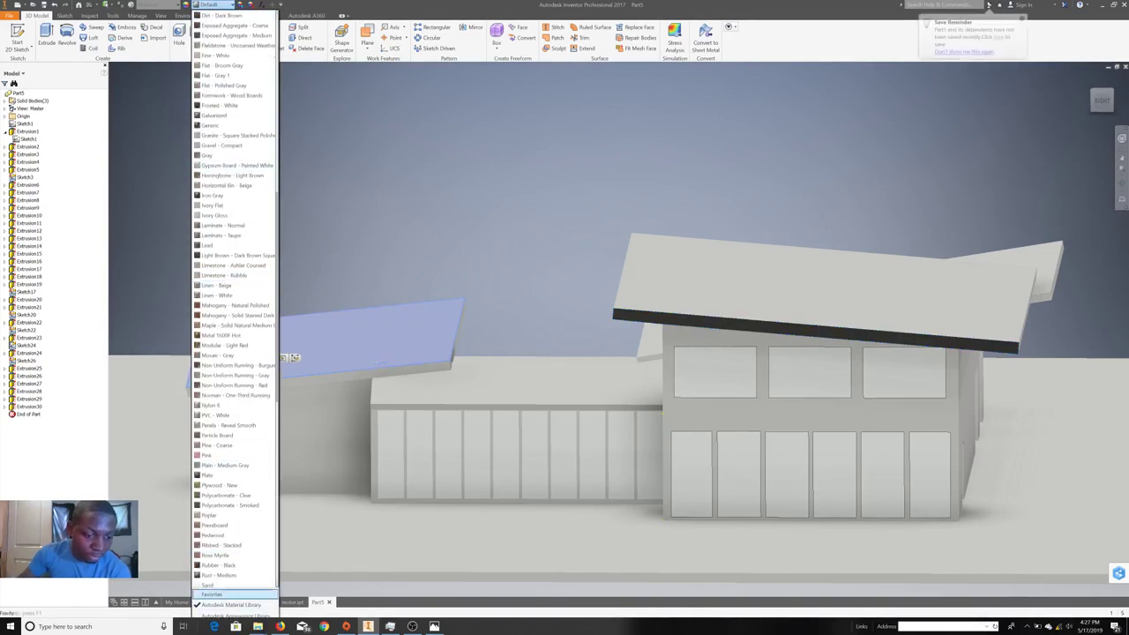
{"action": "left_click", "coordinate": [229, 594]}
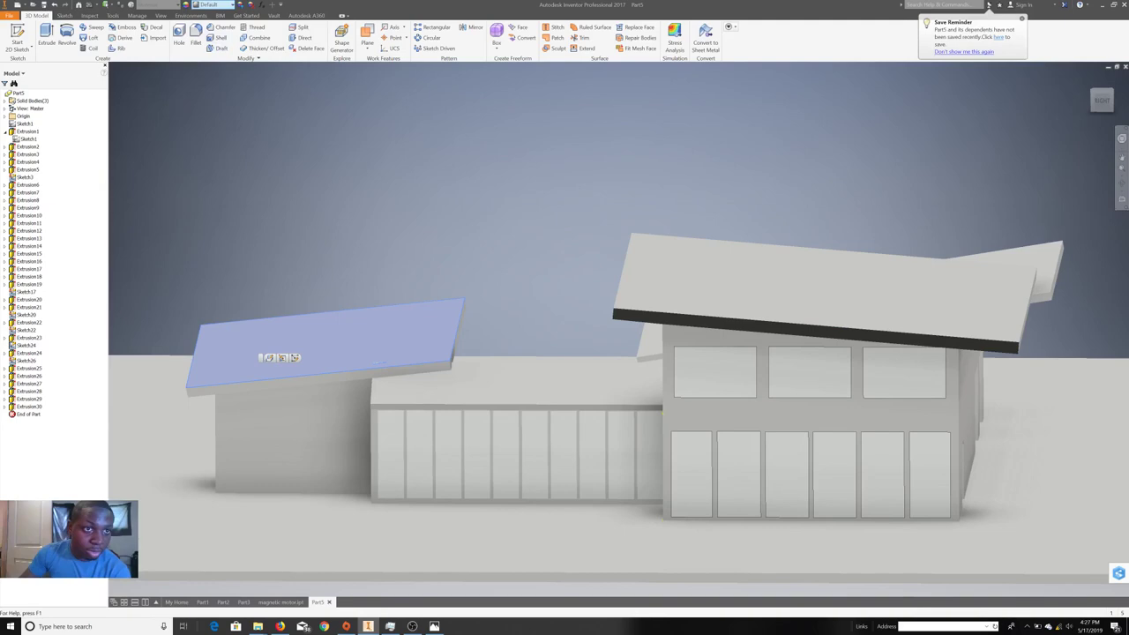
{"action": "left_click", "coordinate": [216, 5]}
{"action": "left_click", "coordinate": [230, 24]}
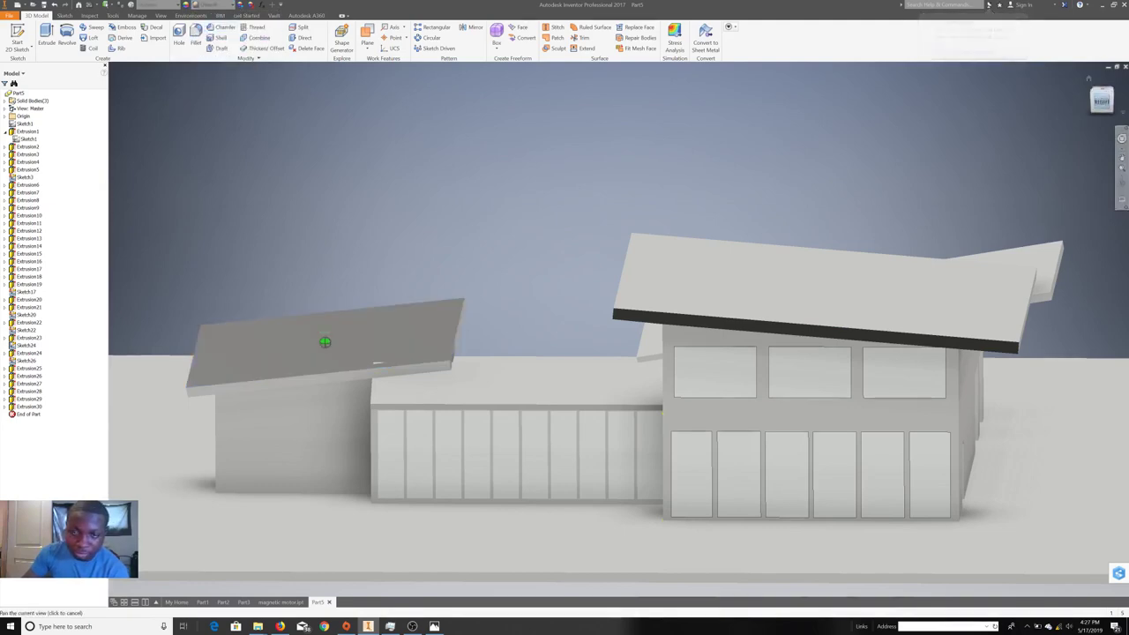
{"action": "middle_click_drag", "start_coordinate": [324, 341], "coordinate": [325, 342], "text": "shift"}
{"action": "middle_click_drag", "start_coordinate": [376, 370], "coordinate": [378, 383], "text": "shift"}
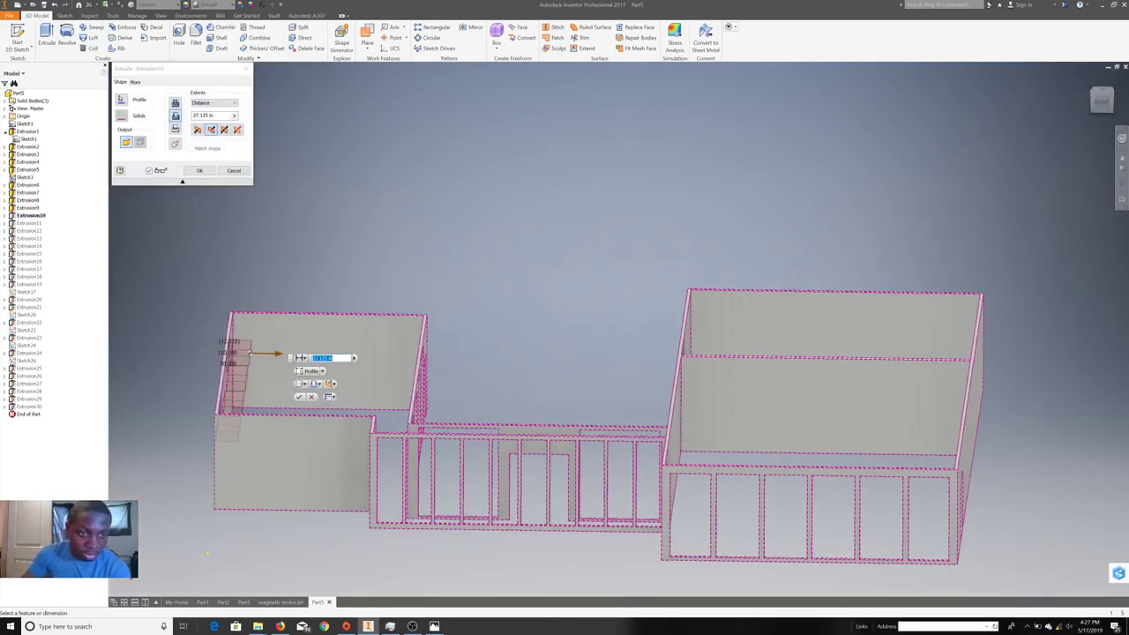
- Close the Extrusion10 edit unchanged and bring the OBS window to the front
{"action": "key", "text": "Return"}
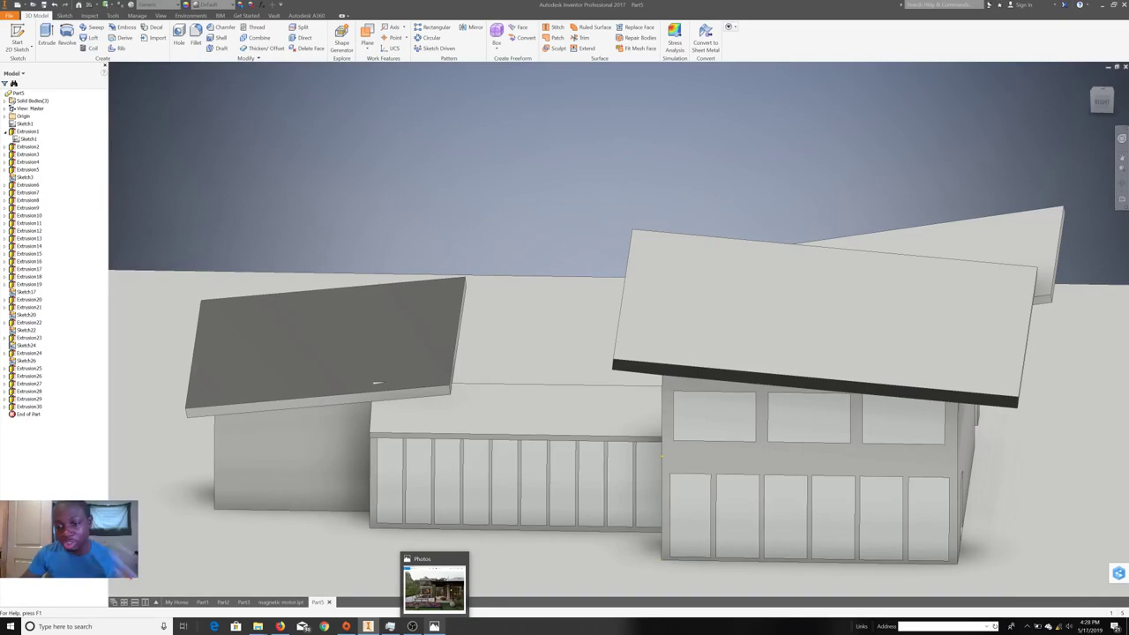
{"action": "mouse_move", "coordinate": [411, 626]}
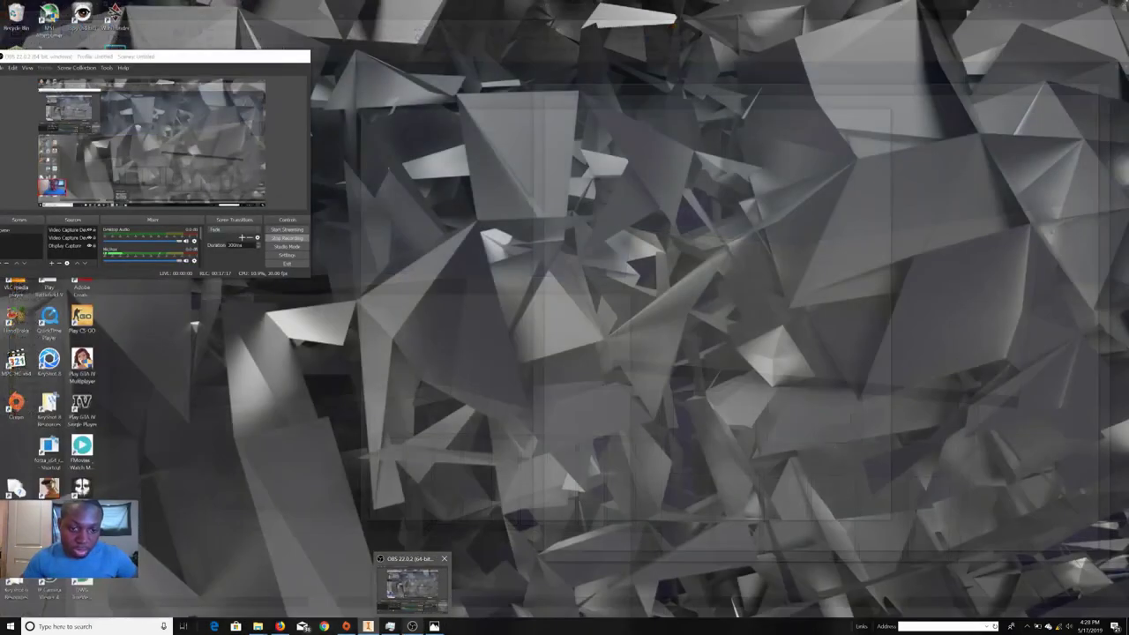
{"action": "left_click", "coordinate": [412, 582]}
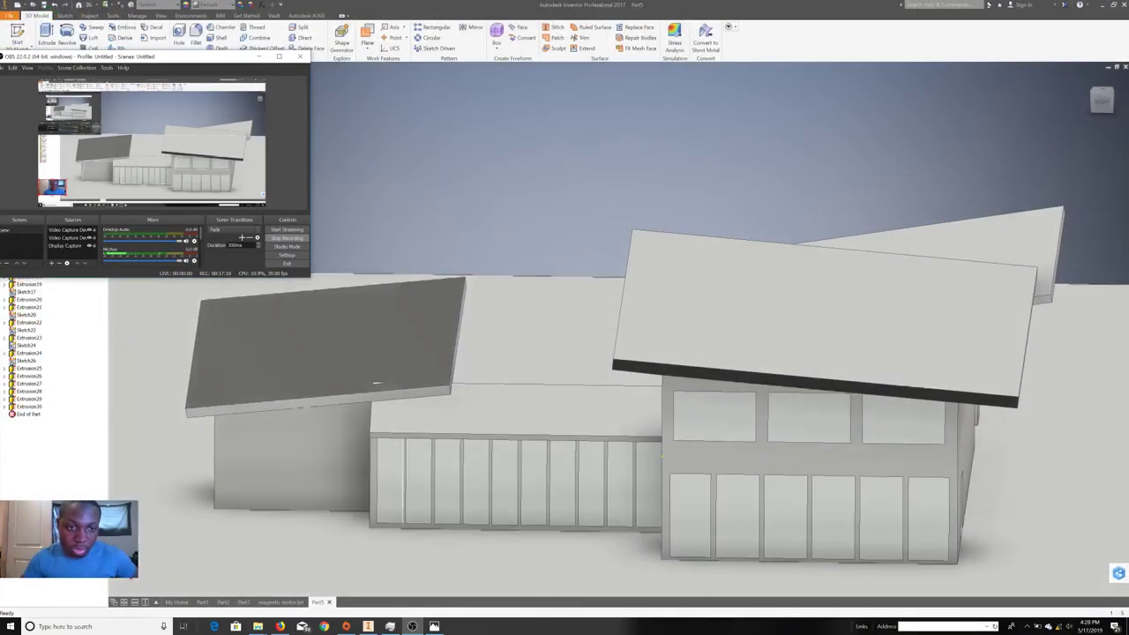